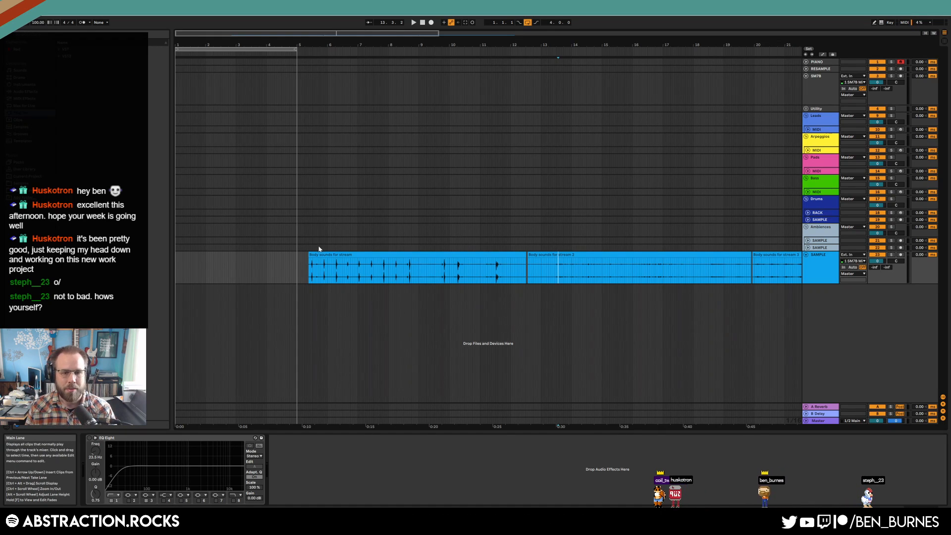
Step: Switch to the browser, browse the Twitter notifications for body-sound videos and play the hand noises clip with sound, then return to the arrangement
{"action": "left_click", "coordinate": [316, 276]}
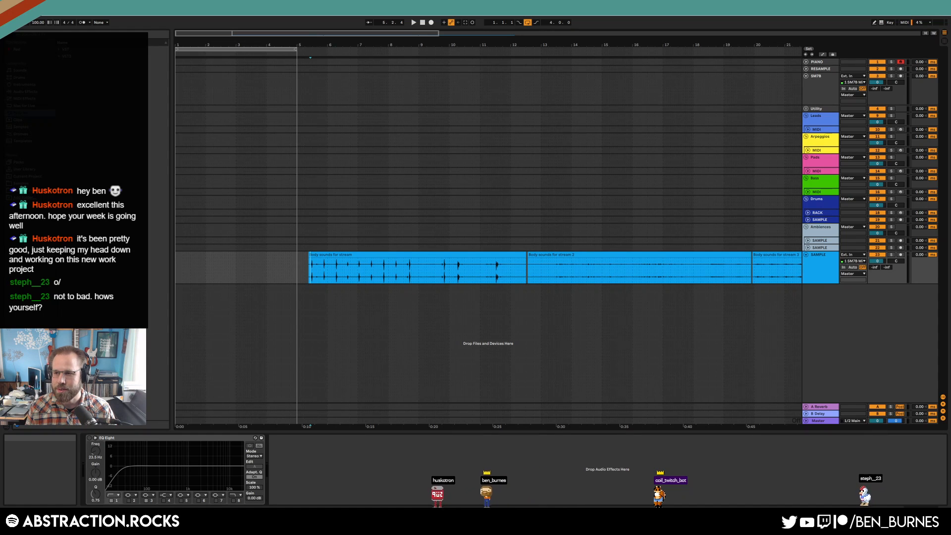
{"action": "left_click_drag", "start_coordinate": [950, 75], "coordinate": [519, 56]}
{"action": "scroll", "coordinate": [483, 242], "scroll_direction": "down", "scroll_amount": 9}
{"action": "scroll", "coordinate": [483, 240], "scroll_direction": "down", "scroll_amount": 15}
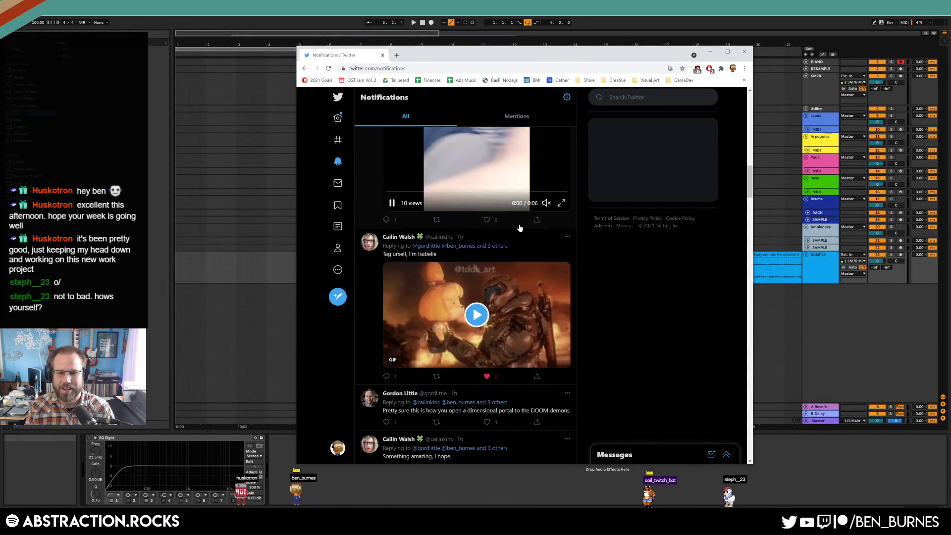
{"action": "scroll", "coordinate": [517, 245], "scroll_direction": "down", "scroll_amount": 15}
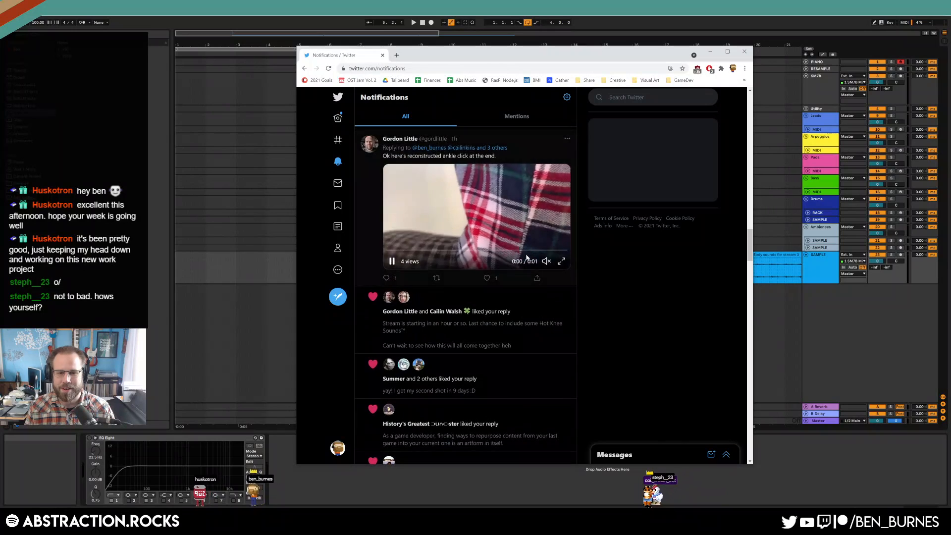
{"action": "scroll", "coordinate": [529, 271], "scroll_direction": "down", "scroll_amount": 12}
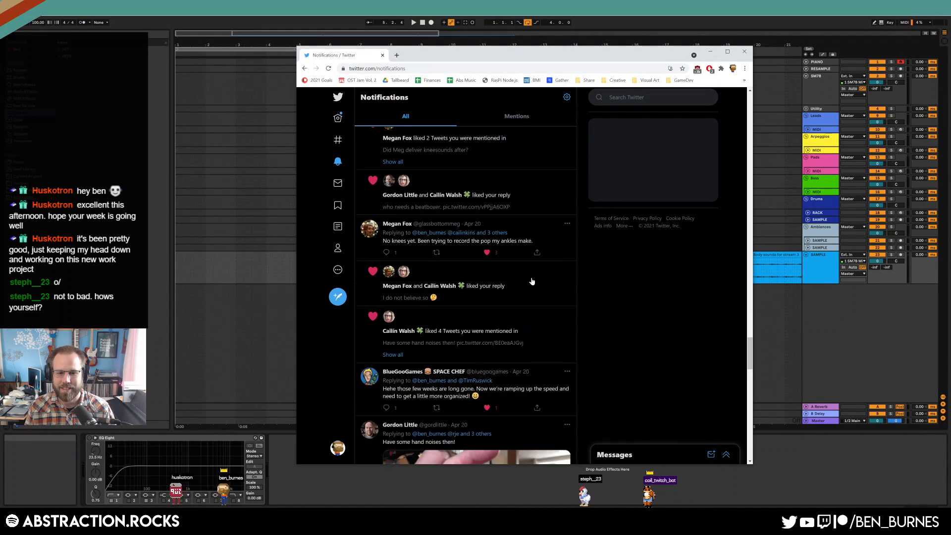
{"action": "left_click", "coordinate": [547, 283]}
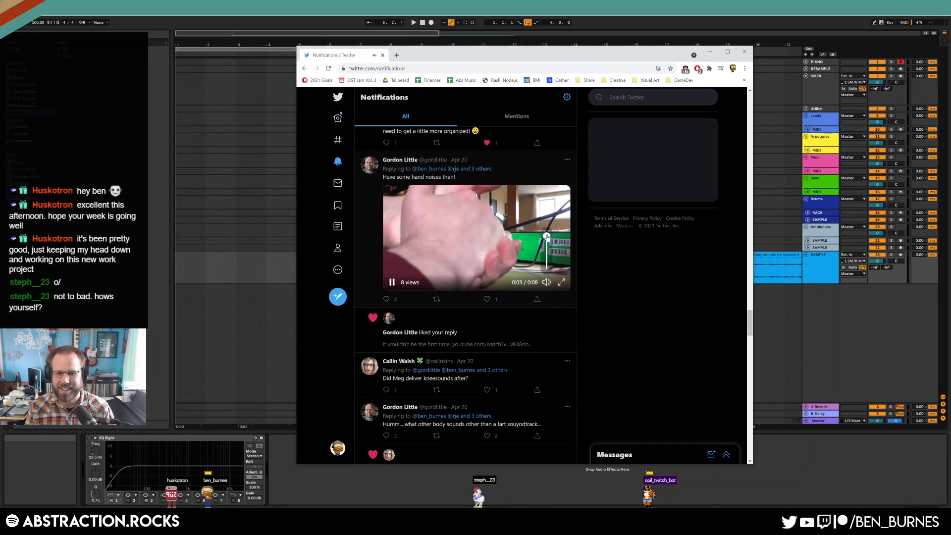
{"action": "left_click_drag", "start_coordinate": [547, 238], "coordinate": [547, 244]}
{"action": "scroll", "coordinate": [543, 270], "scroll_direction": "down", "scroll_amount": 15}
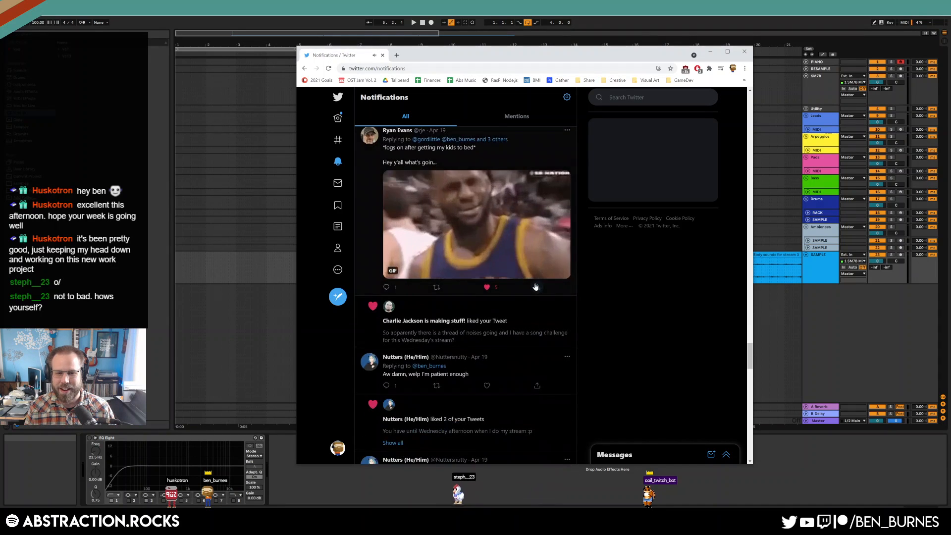
{"action": "left_click_drag", "start_coordinate": [442, 55], "coordinate": [950, 99]}
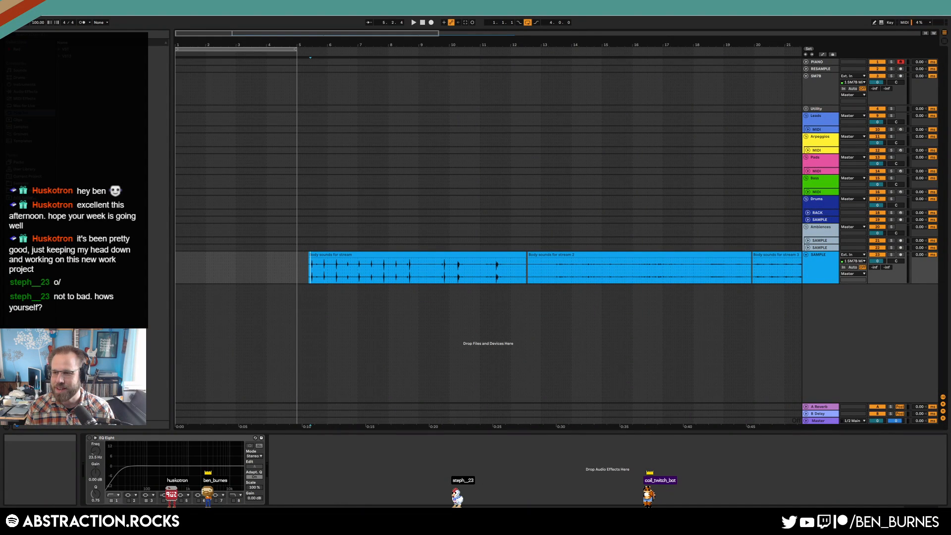
Step: Raise the gain of the "Body sounds for stream 2" clip to 7.89 dB and close its clip details
{"action": "left_click", "coordinate": [407, 275]}
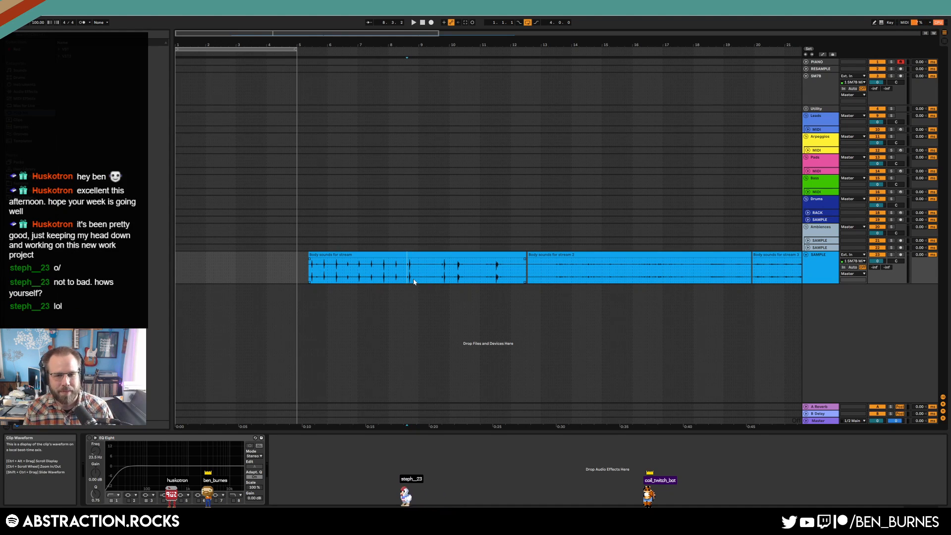
{"action": "double_click", "coordinate": [595, 270]}
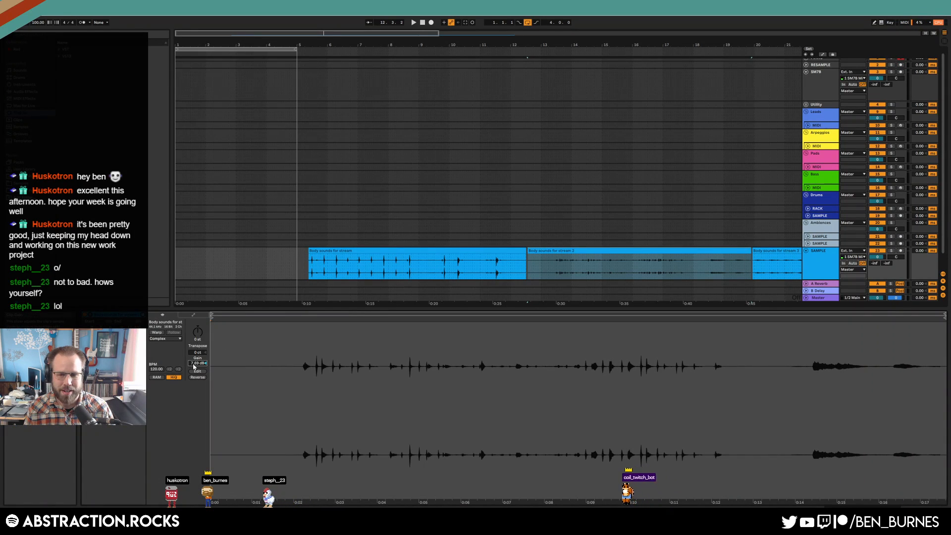
{"action": "key", "text": "shift+Tab"}
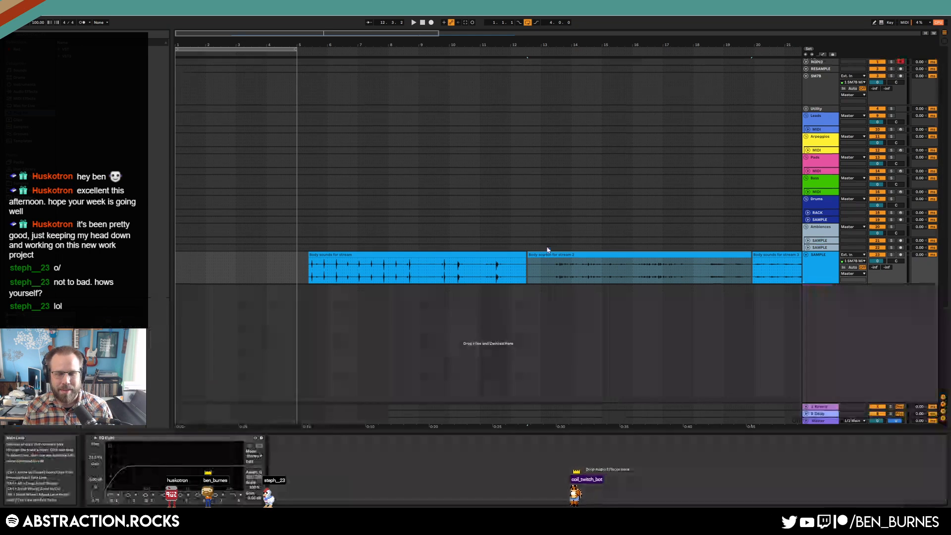
Step: Audition the first body-sounds recording from its start and continue into the opening of the second recording
{"action": "left_click", "coordinate": [309, 271]}
{"action": "key", "text": "space"}
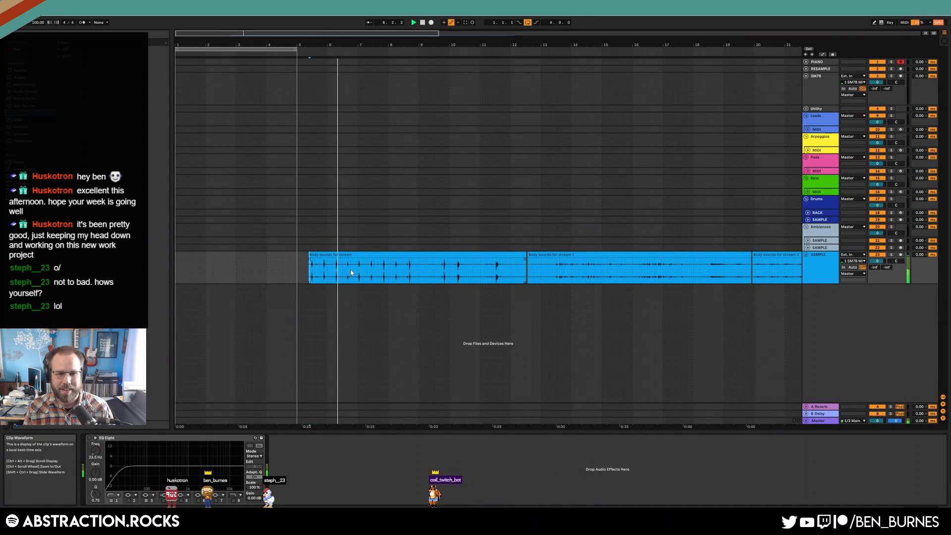
{"action": "left_click", "coordinate": [442, 275]}
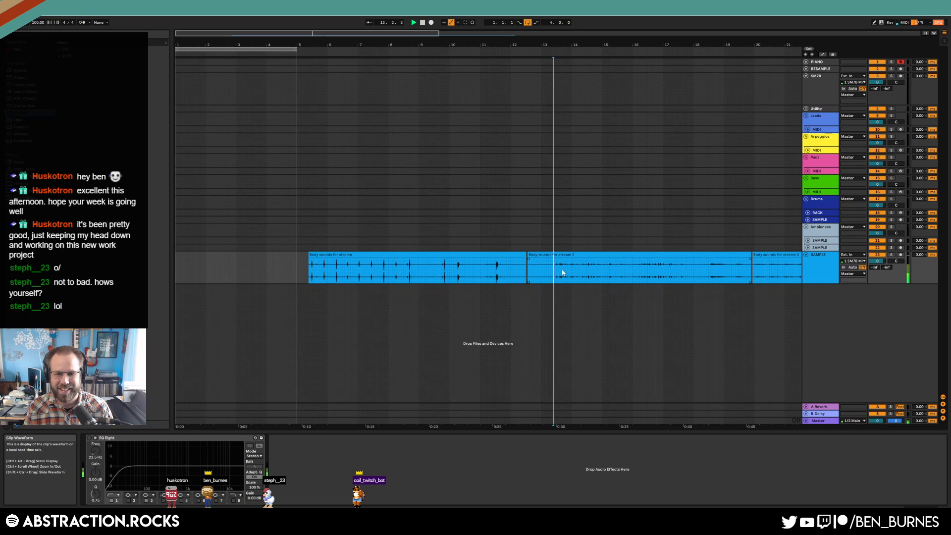
{"action": "key", "text": "space"}
{"action": "left_click_drag", "start_coordinate": [395, 35], "coordinate": [505, 35]}
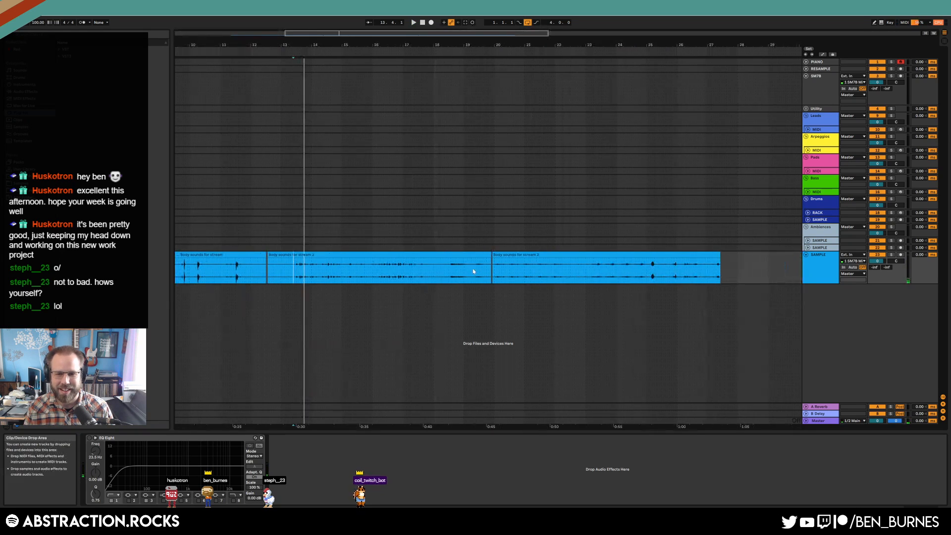
Step: Split off the sustained sounds at the end of the second body-sounds clip and raise that section's gain to 11.3 dB
{"action": "key", "text": "space"}
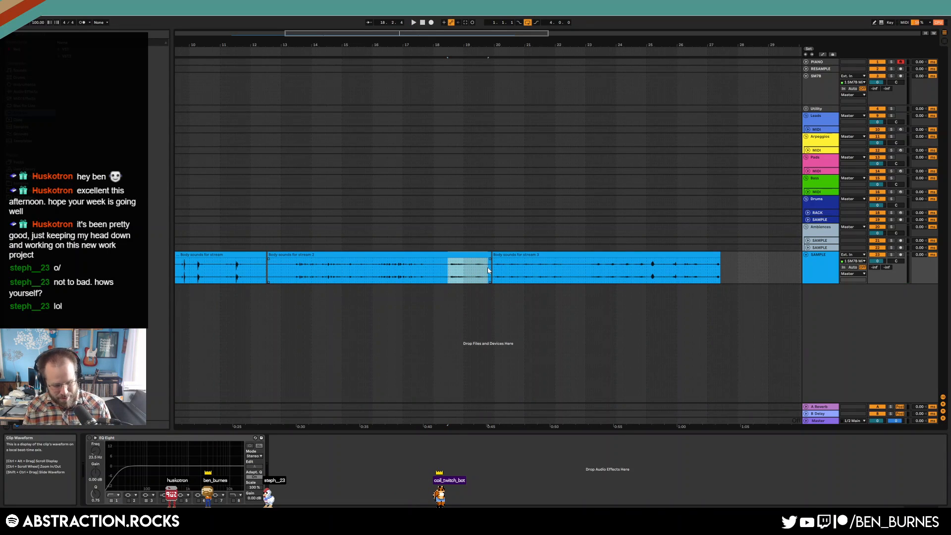
{"action": "double_click", "coordinate": [470, 255]}
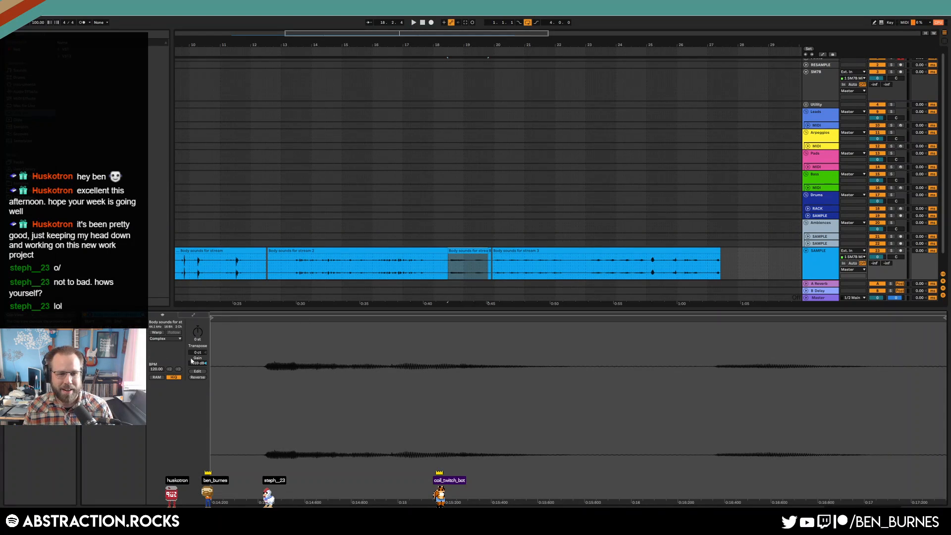
{"action": "left_click_drag", "start_coordinate": [195, 363], "coordinate": [195, 354]}
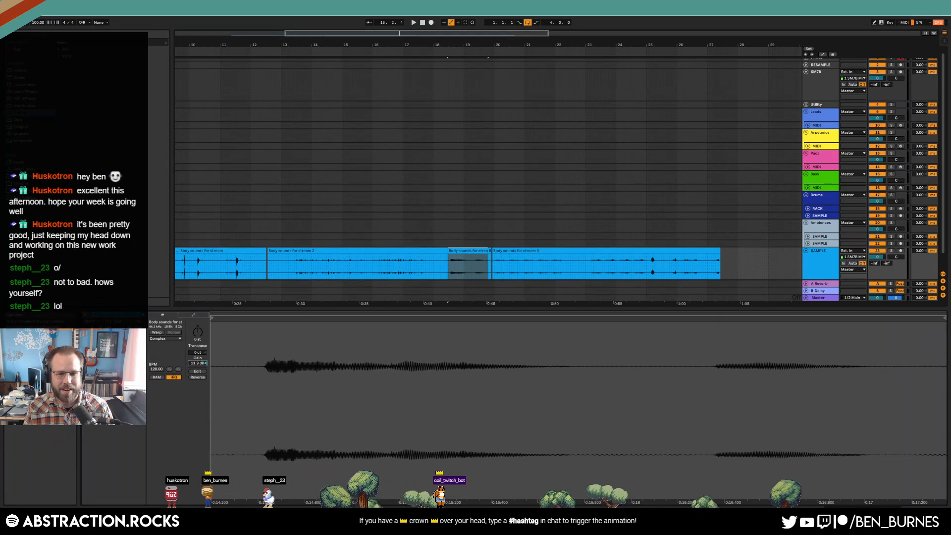
Step: Audition the third body-sounds clip, sampling its start, middle, loud hit and ending
{"action": "left_click", "coordinate": [497, 268]}
{"action": "key", "text": "space"}
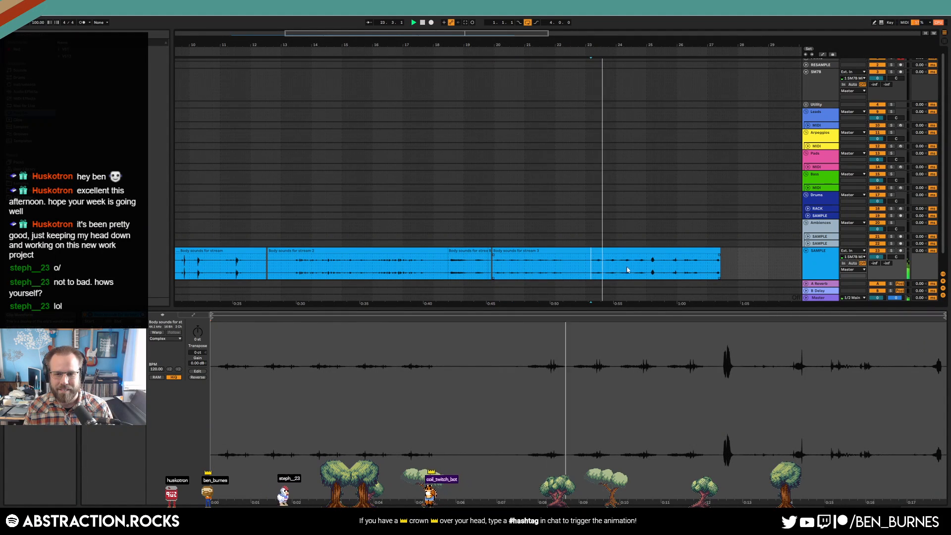
{"action": "left_click", "coordinate": [597, 266]}
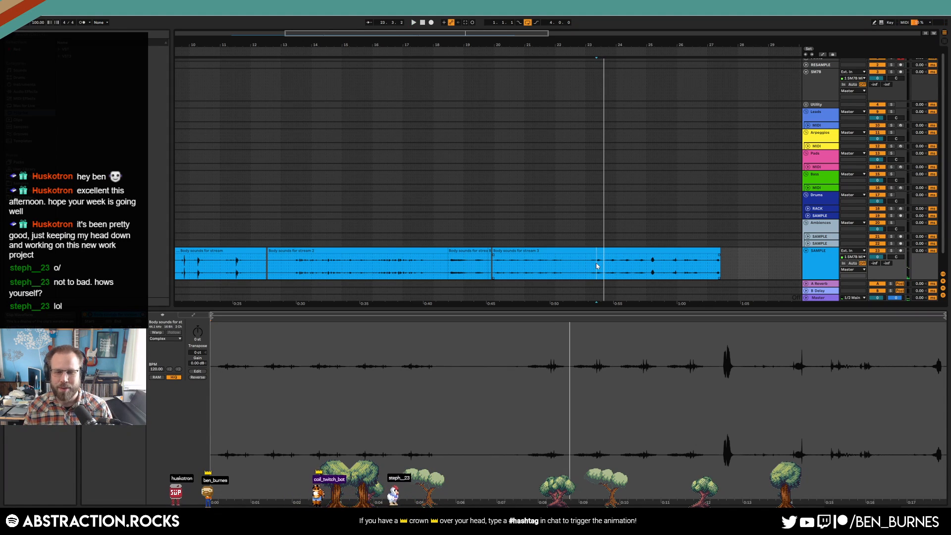
{"action": "left_click", "coordinate": [596, 265]}
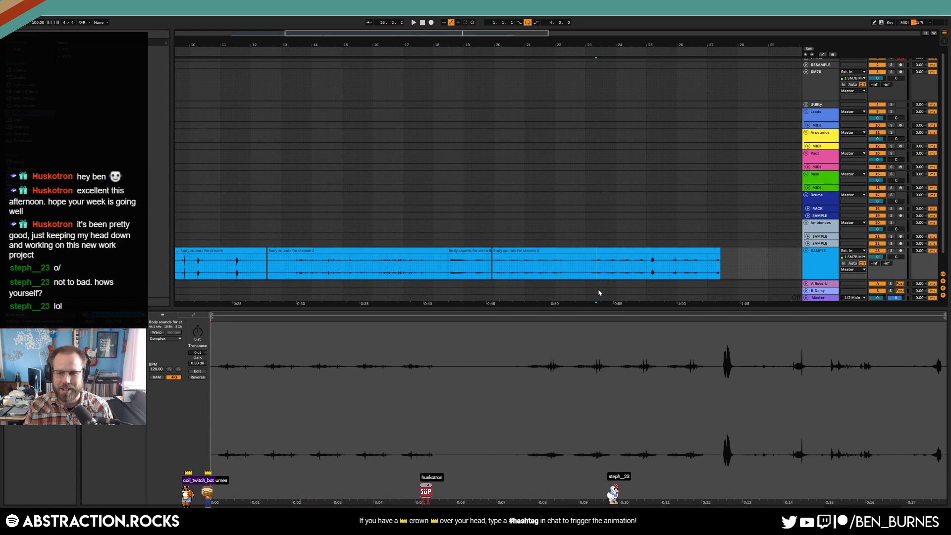
{"action": "key", "text": "space"}
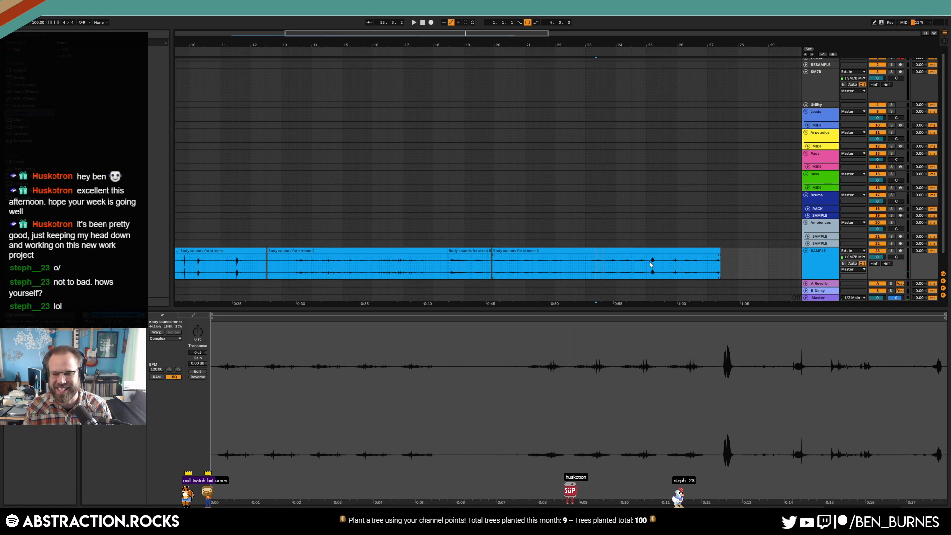
{"action": "key", "text": "space"}
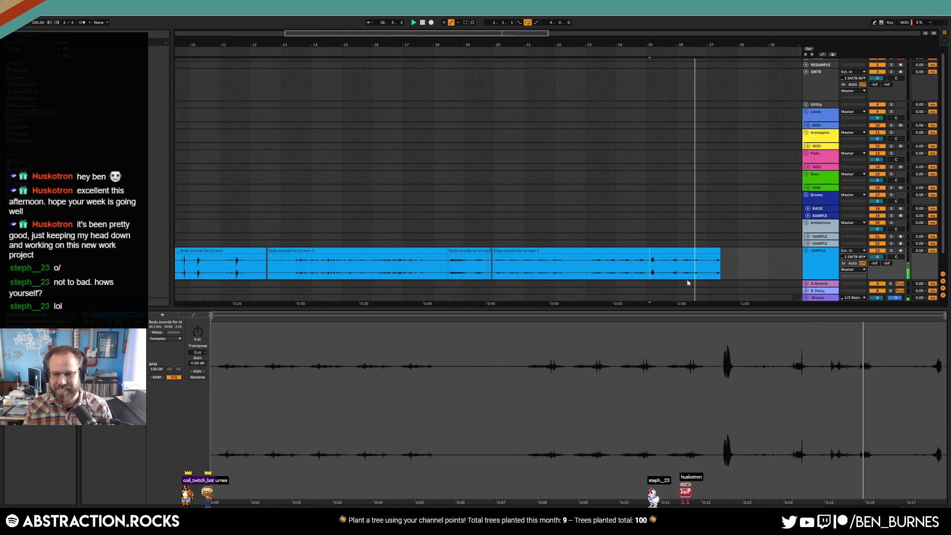
{"action": "left_click", "coordinate": [709, 271]}
{"action": "key", "text": "space"}
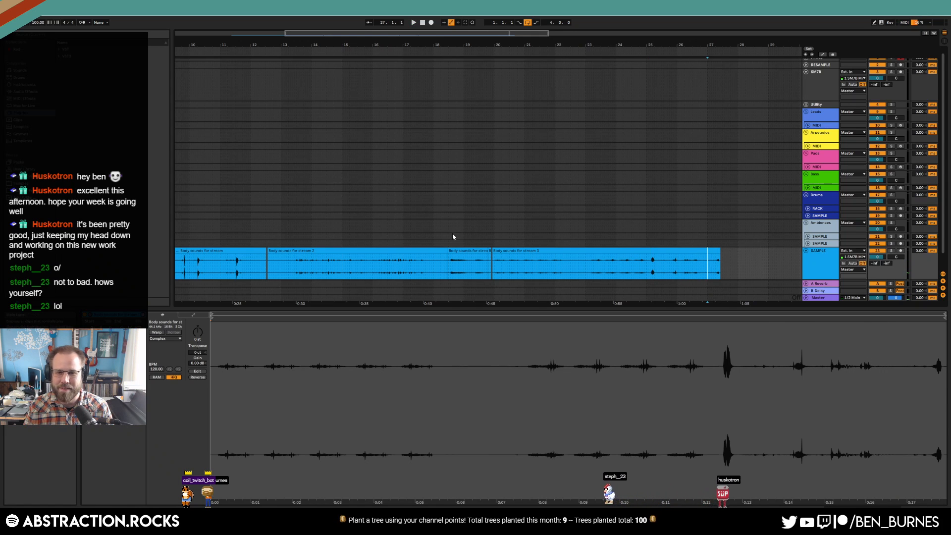
Step: Duplicate the RACK track in the Drums group
{"action": "left_click_drag", "start_coordinate": [534, 44], "coordinate": [590, 40]}
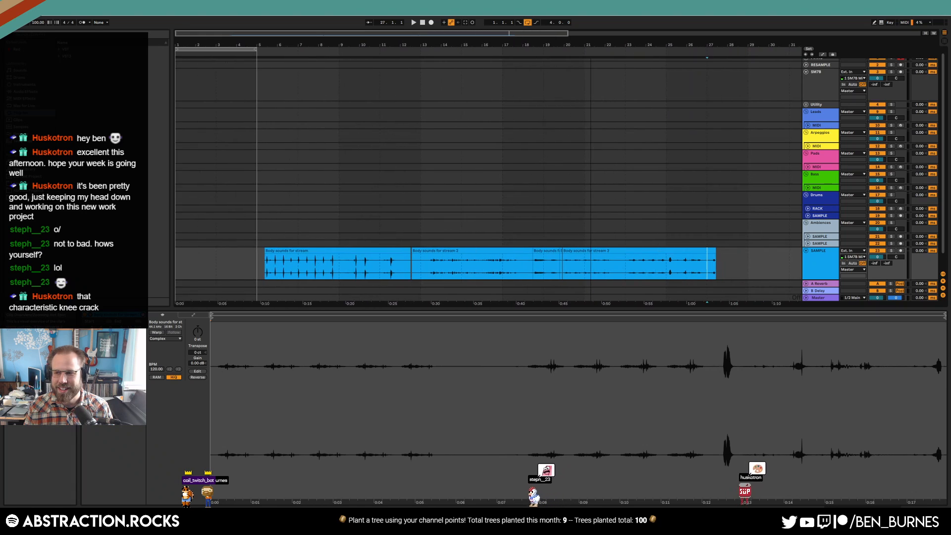
{"action": "left_click", "coordinate": [821, 210]}
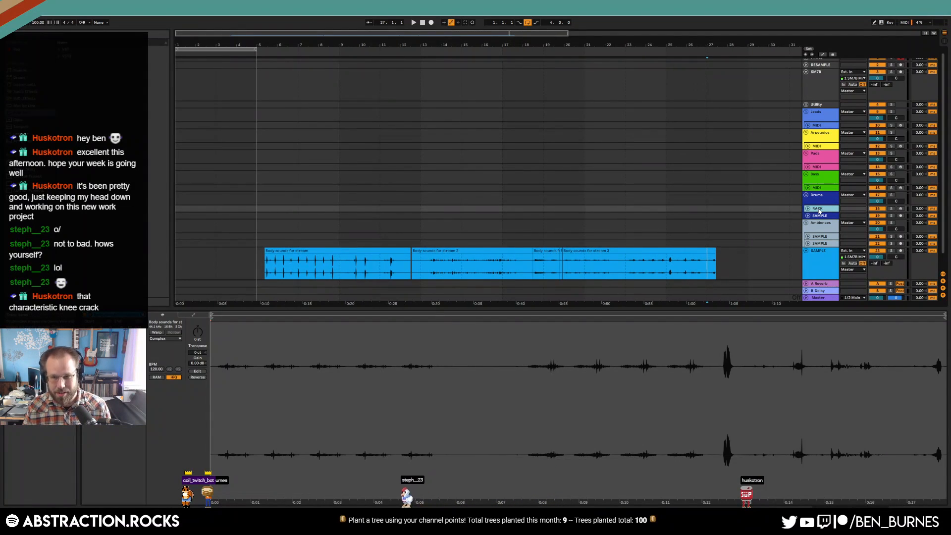
{"action": "key", "text": "ctrl+d"}
{"action": "scroll", "coordinate": [311, 250], "scroll_direction": "down", "scroll_amount": 3}
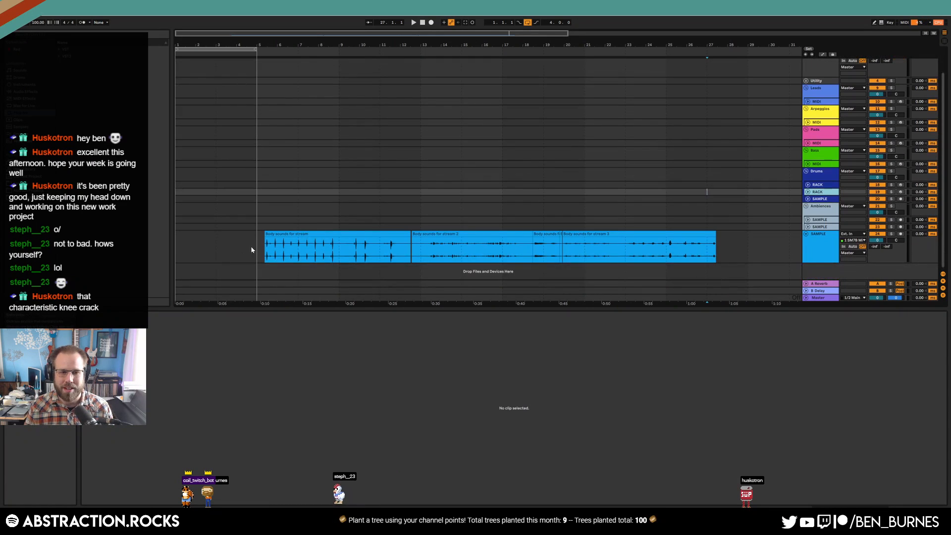
Step: Split the first body-sounds clip into separate slices around its individual hits
{"action": "scroll", "coordinate": [259, 243], "scroll_direction": "up", "scroll_amount": 5}
{"action": "left_click_drag", "start_coordinate": [297, 254], "coordinate": [643, 251]}
{"action": "key", "text": "ctrl+e"}
{"action": "key", "text": "ctrl+e"}
{"action": "key", "text": "ctrl+e"}
{"action": "key", "text": "ctrl+e"}
{"action": "key", "text": "ctrl+e"}
{"action": "key", "text": "ctrl+e"}
{"action": "key", "text": "ctrl+e"}
{"action": "key", "text": "ctrl+e"}
{"action": "key", "text": "ctrl+e"}
Step: Audition the hits from bar 9.4 and split the double crack near bar 10.2 into its own slice
{"action": "left_click_drag", "start_coordinate": [298, 34], "coordinate": [332, 35]}
{"action": "left_click", "coordinate": [463, 250]}
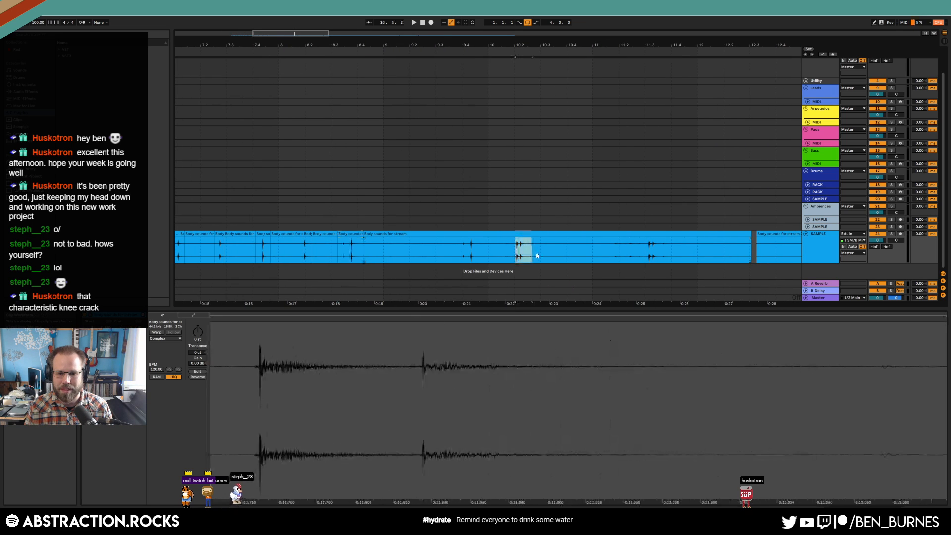
{"action": "key", "text": "space"}
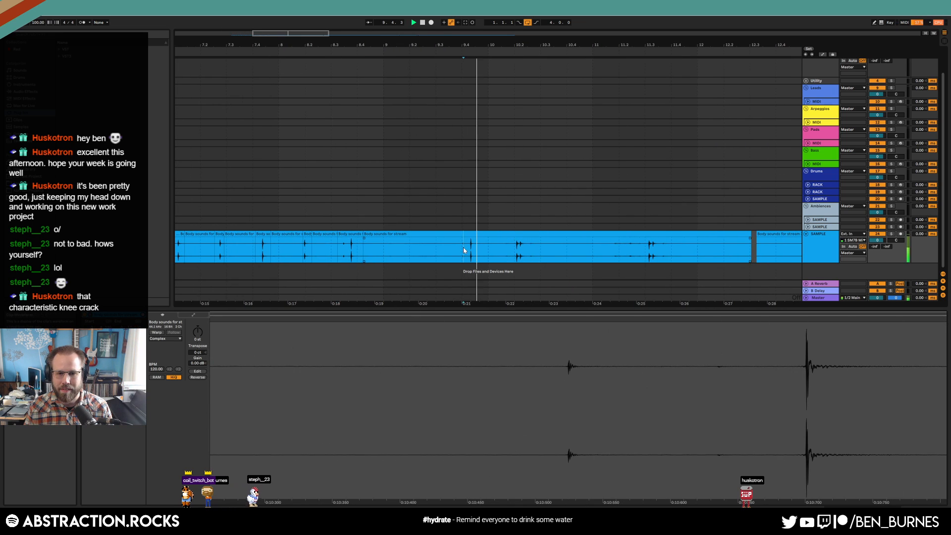
{"action": "left_click", "coordinate": [516, 248]}
{"action": "key", "text": "space"}
{"action": "left_click_drag", "start_coordinate": [516, 249], "coordinate": [552, 251]}
{"action": "key", "text": "ctrl+e"}
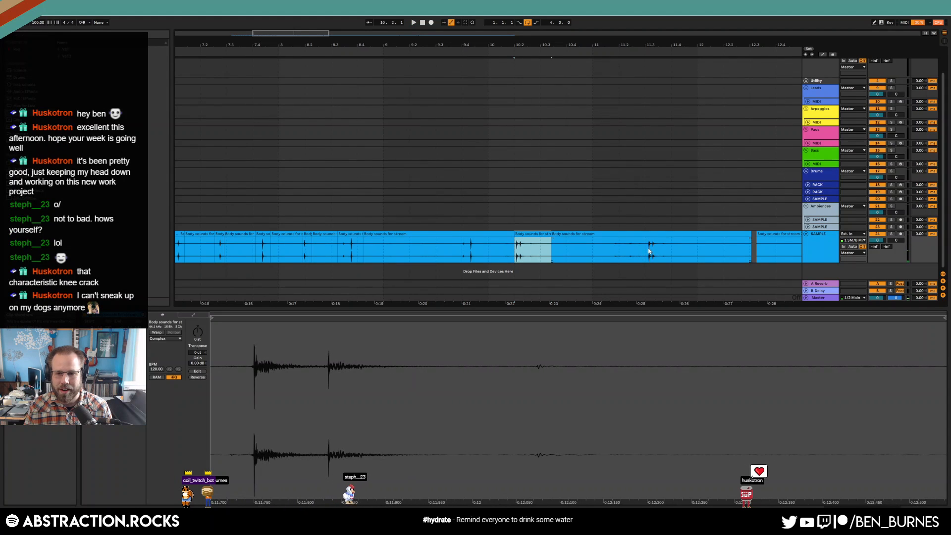
Step: Audition the last hit of the first recording near bar 11.2 and the quiet stretch before it
{"action": "left_click", "coordinate": [647, 249]}
{"action": "key", "text": "space"}
{"action": "key", "text": "space"}
{"action": "left_click", "coordinate": [609, 251]}
{"action": "key", "text": "space"}
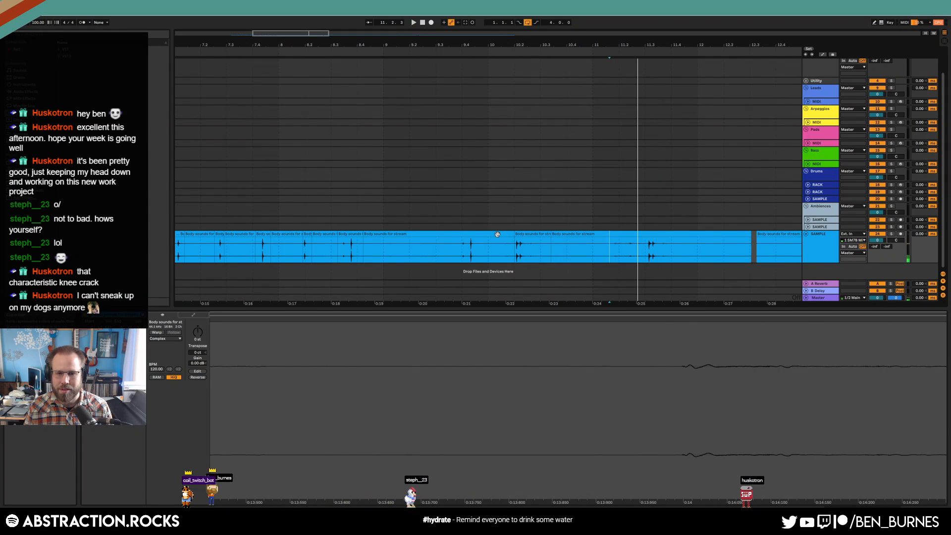
Step: Delete the leftover pieces of the first recording before and after the isolated double-crack slice
{"action": "left_click", "coordinate": [498, 234]}
{"action": "key", "text": "space"}
{"action": "key", "text": "Delete"}
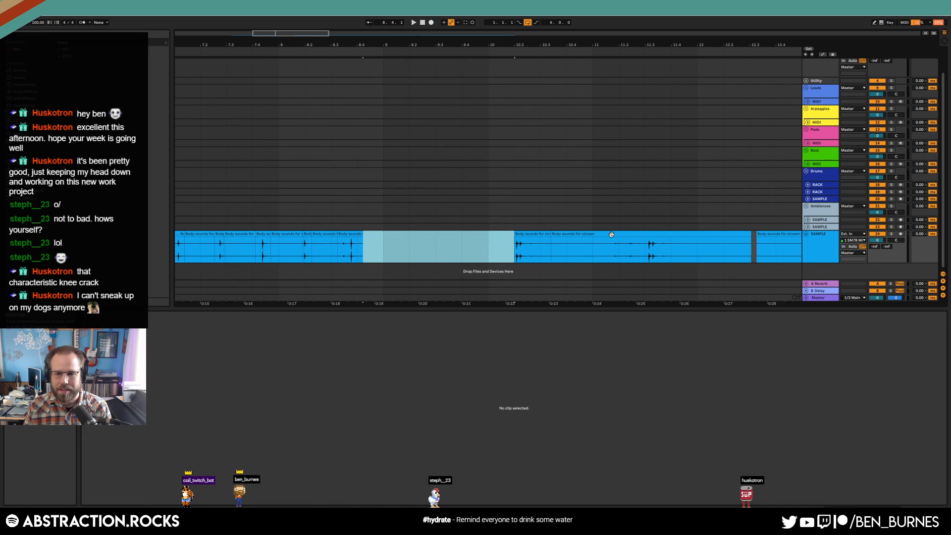
{"action": "left_click", "coordinate": [612, 234]}
{"action": "key", "text": "Delete"}
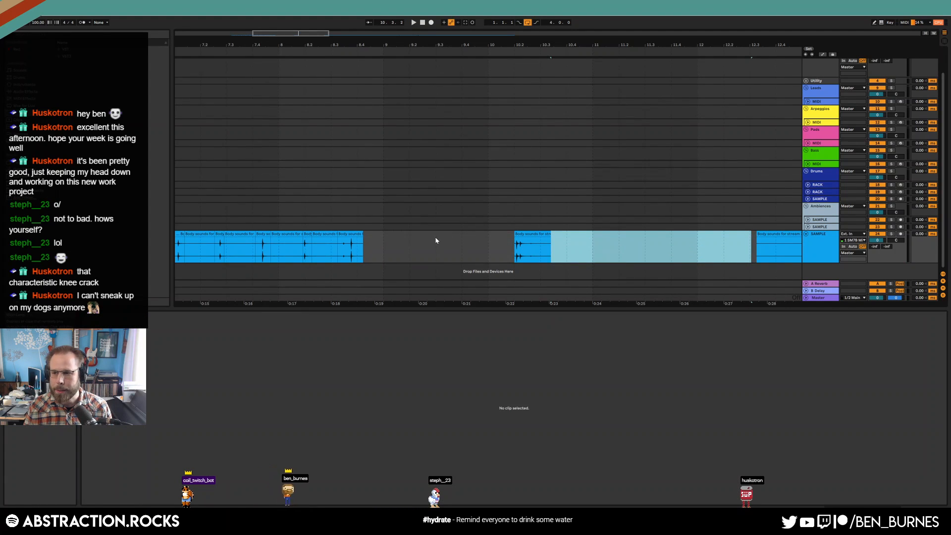
Step: Delete the silent lead-in of the second body-sounds clip and move the clip earlier to just after bar 11
{"action": "left_click_drag", "start_coordinate": [313, 35], "coordinate": [341, 36]}
{"action": "left_click_drag", "start_coordinate": [631, 249], "coordinate": [495, 244]}
{"action": "key", "text": "Delete"}
{"action": "left_click_drag", "start_coordinate": [677, 234], "coordinate": [723, 253]}
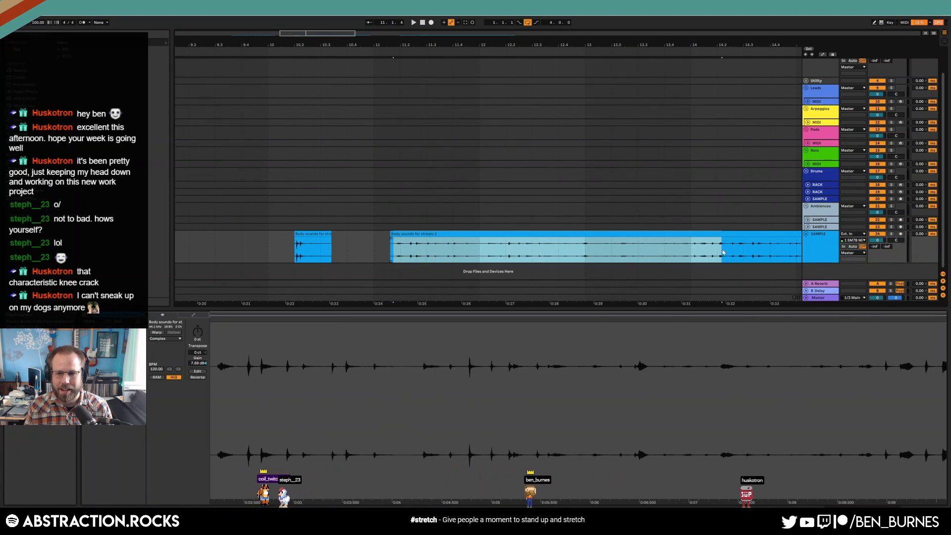
Step: Add a second SAMPLE track to the Drums group and select the second body-sounds clip
{"action": "left_click", "coordinate": [819, 199]}
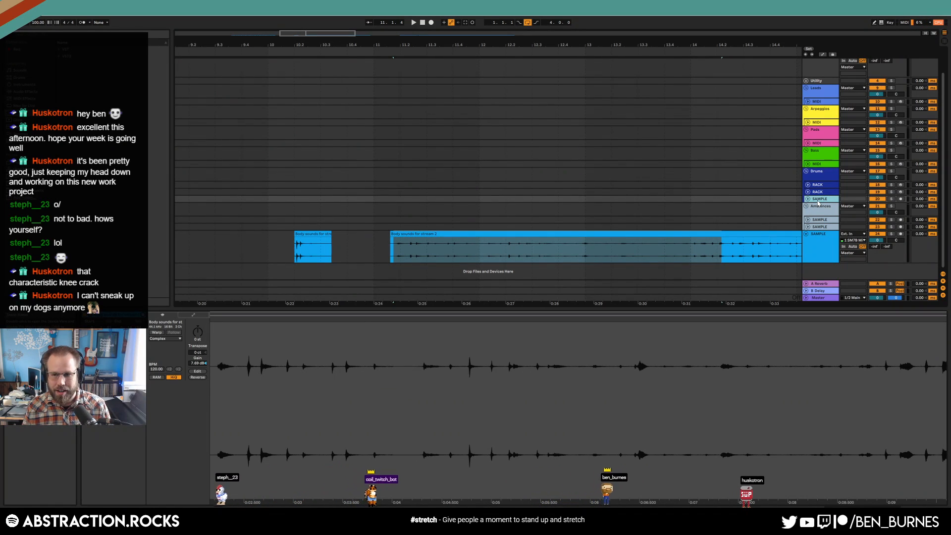
{"action": "key", "text": "ctrl+t"}
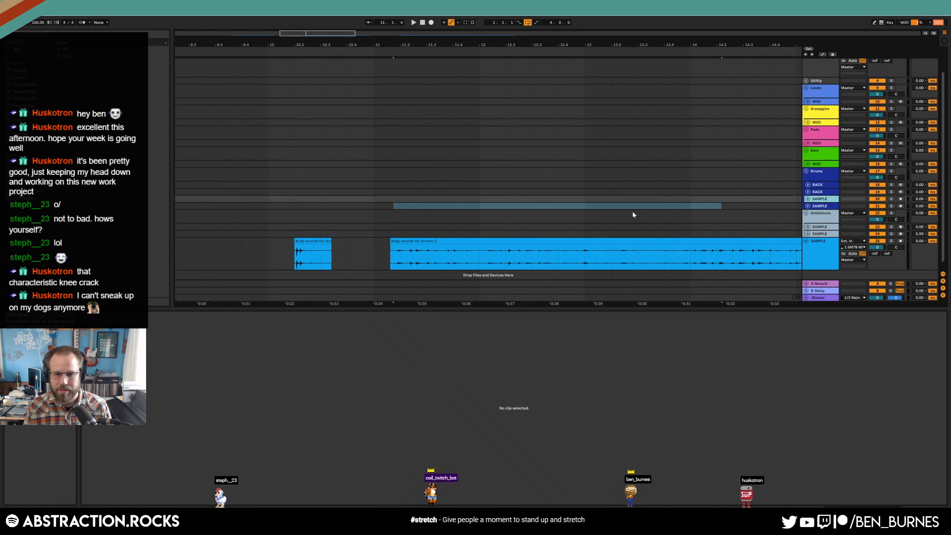
{"action": "left_click", "coordinate": [579, 240]}
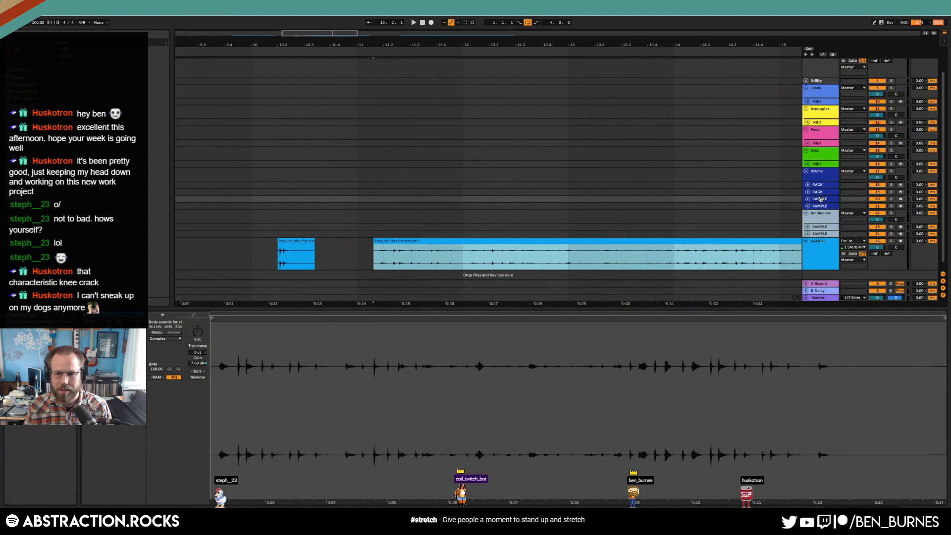
Step: Replace the upper SAMPLE track in the Drums group with a new MIDI track
{"action": "mouse_move", "coordinate": [821, 200]}
{"action": "left_mouse_down"}
{"action": "mouse_move", "coordinate": [784, 211]}
{"action": "mouse_move", "coordinate": [811, 208]}
{"action": "left_mouse_up"}
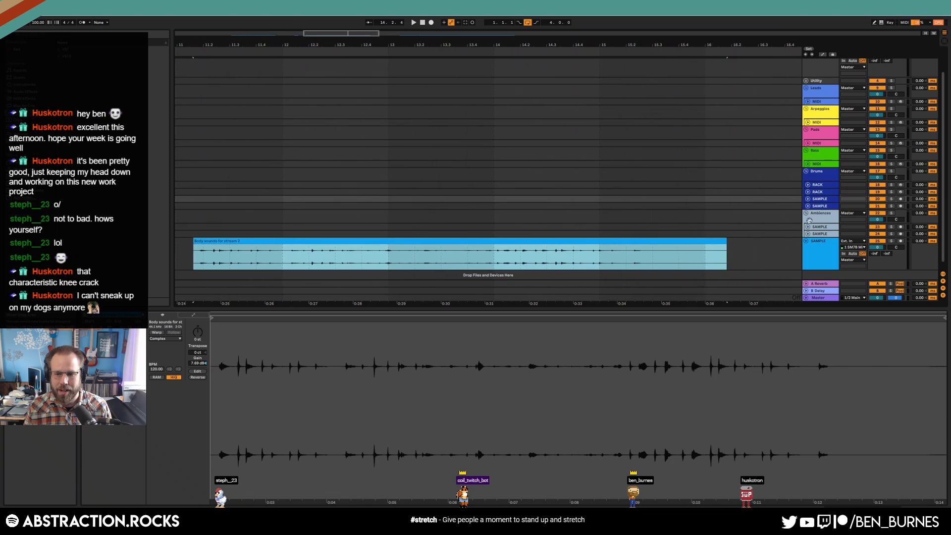
{"action": "key", "text": "shift+Tab"}
{"action": "key", "text": "shift+Tab"}
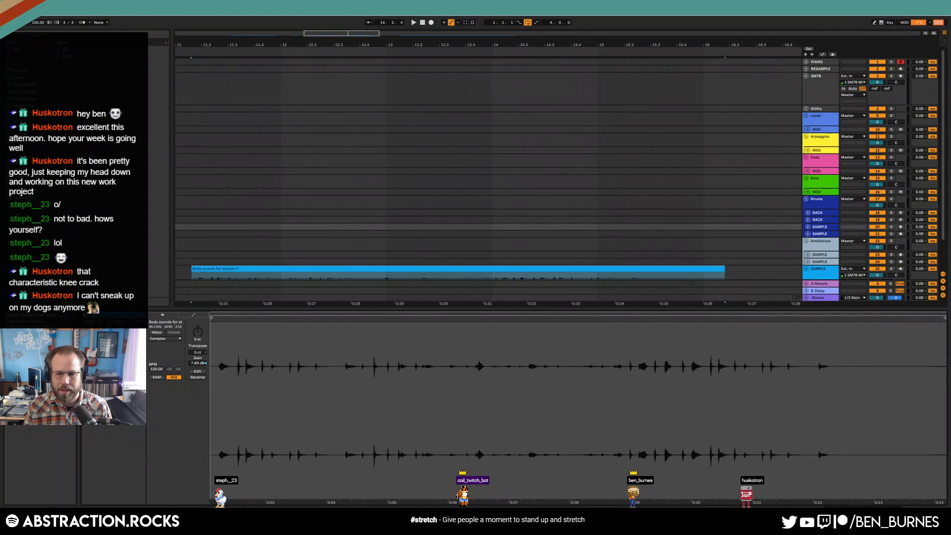
{"action": "key", "text": "shift+Tab"}
{"action": "left_click_drag", "start_coordinate": [93, 467], "coordinate": [367, 285]}
{"action": "left_click", "coordinate": [823, 227]}
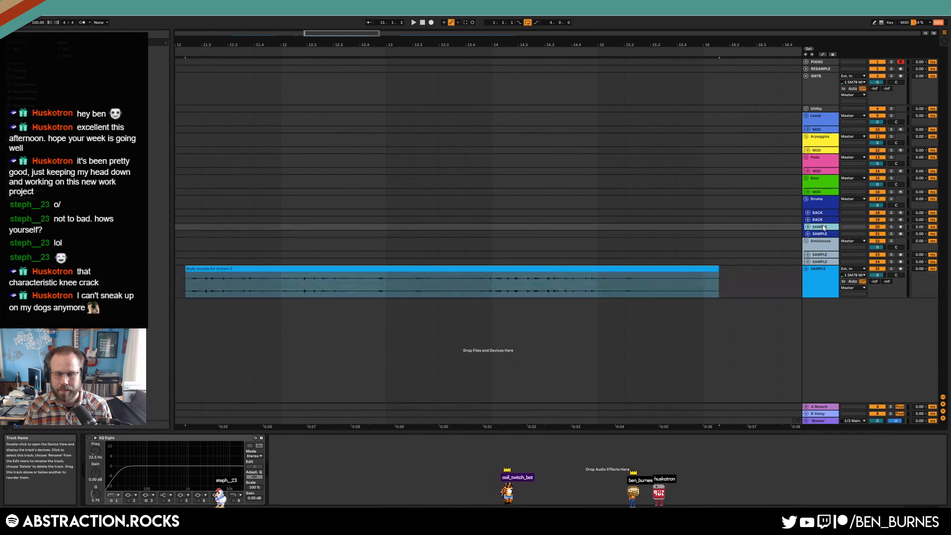
{"action": "key", "text": "ctrl+shift+t"}
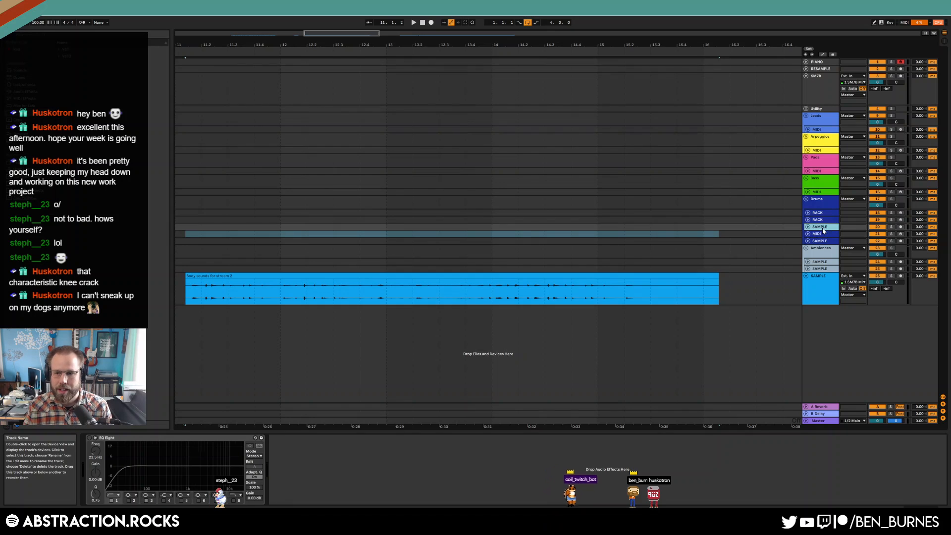
{"action": "left_click", "coordinate": [823, 228]}
{"action": "key", "text": "Delete"}
Step: Load the "Body sounds for stream 2" clip into Simpler on the new MIDI track
{"action": "left_click", "coordinate": [616, 284]}
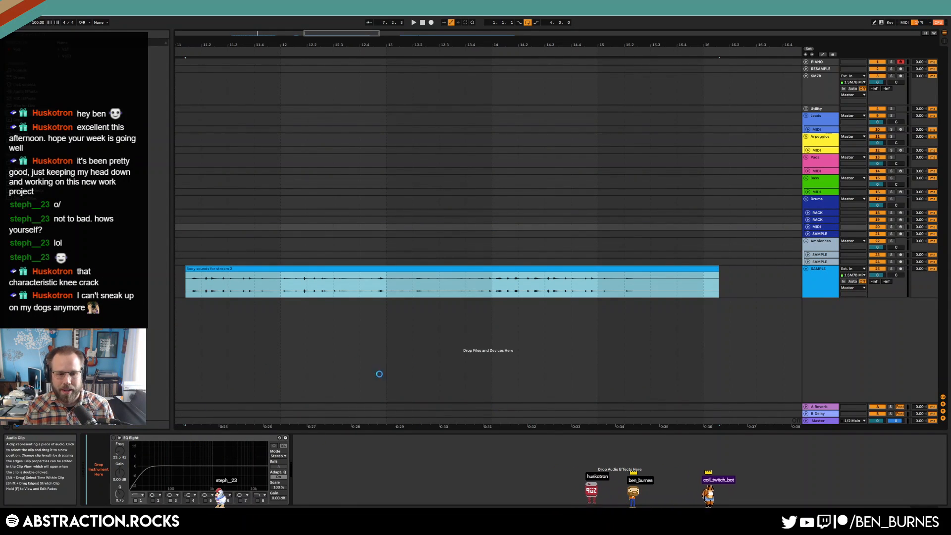
{"action": "double_click", "coordinate": [438, 281]}
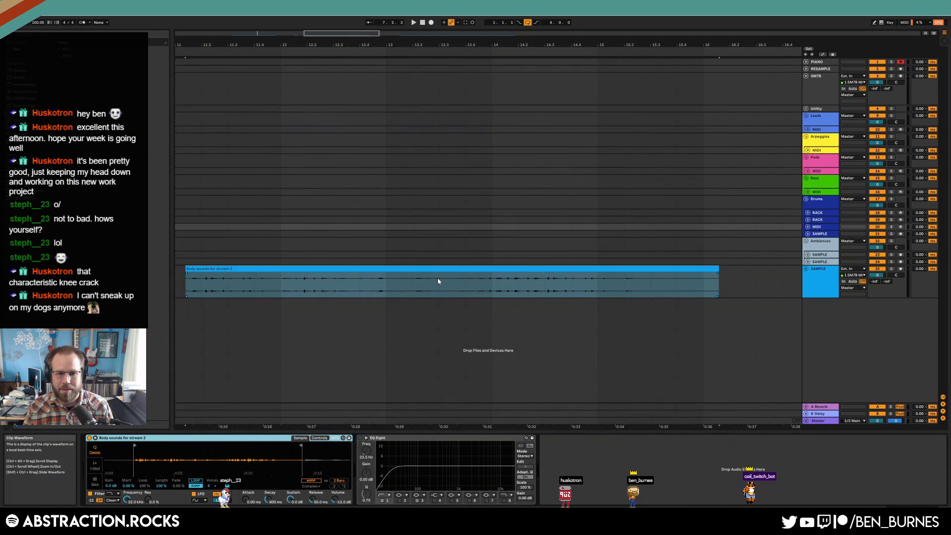
Step: Delete the long second body-sounds clip from the arrangement and move the next clip to just after the double-crack slice
{"action": "left_click_drag", "start_coordinate": [373, 35], "coordinate": [373, 5]}
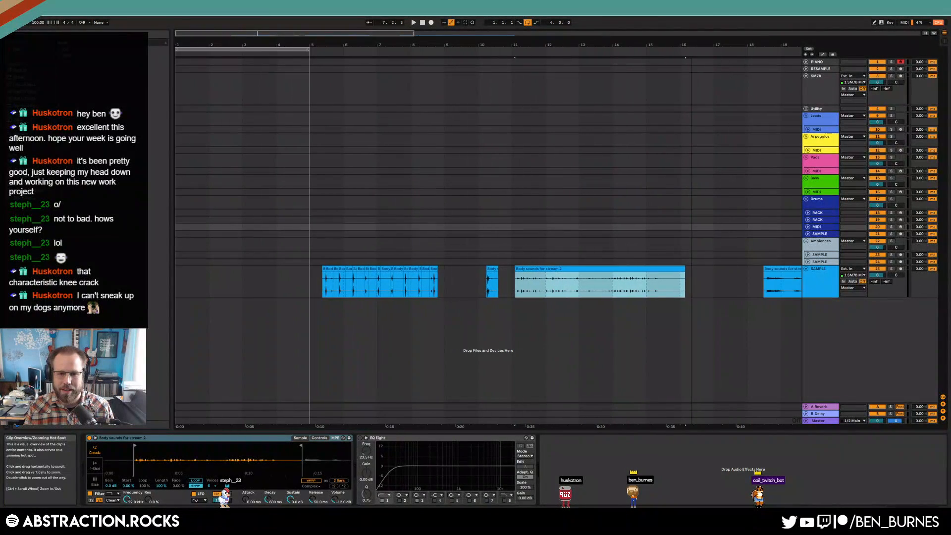
{"action": "left_click", "coordinate": [631, 267]}
{"action": "key", "text": "Delete"}
{"action": "left_click_drag", "start_coordinate": [780, 268], "coordinate": [520, 268]}
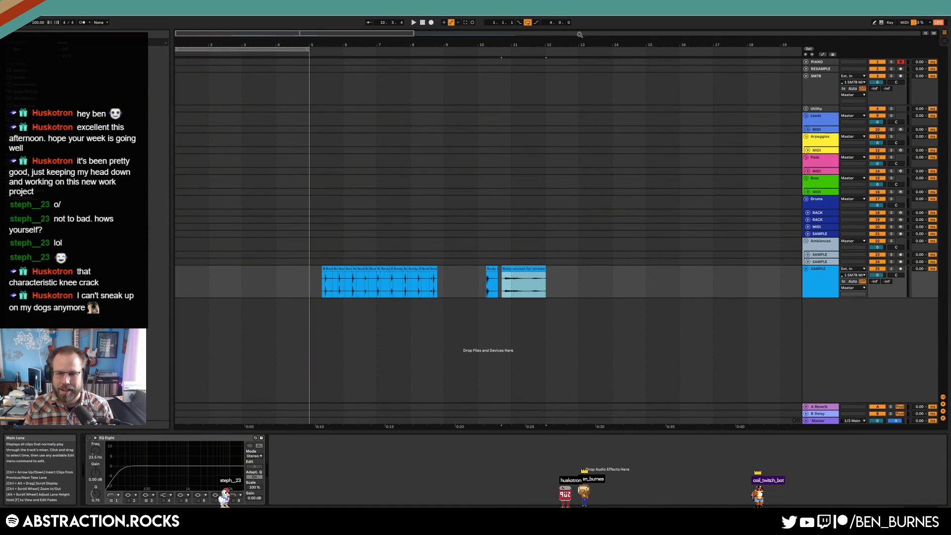
Step: Audition the third recording around bar 20 and separate its first two short sounds from the rest of the clip
{"action": "left_click", "coordinate": [475, 35]}
{"action": "key", "text": "space"}
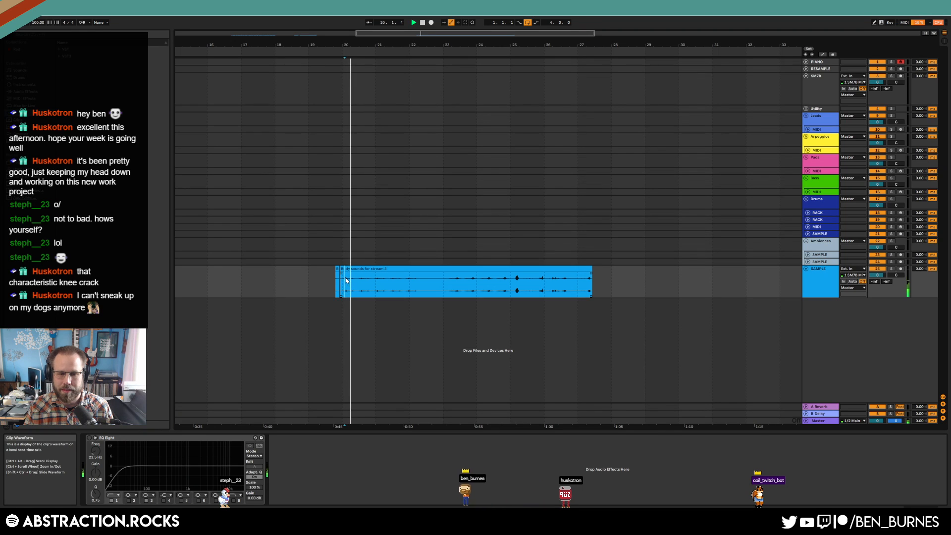
{"action": "scroll", "coordinate": [342, 278], "scroll_direction": "up", "scroll_amount": 5, "text": "ctrl"}
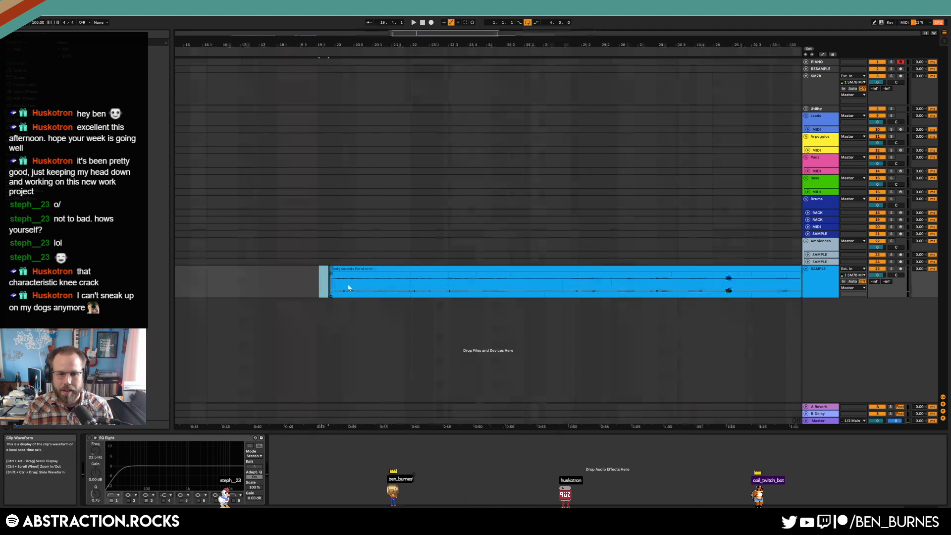
{"action": "left_click_drag", "start_coordinate": [317, 283], "coordinate": [385, 291]}
{"action": "key", "text": "ctrl+e"}
{"action": "scroll", "coordinate": [490, 293], "scroll_direction": "down", "scroll_amount": 3, "text": "ctrl"}
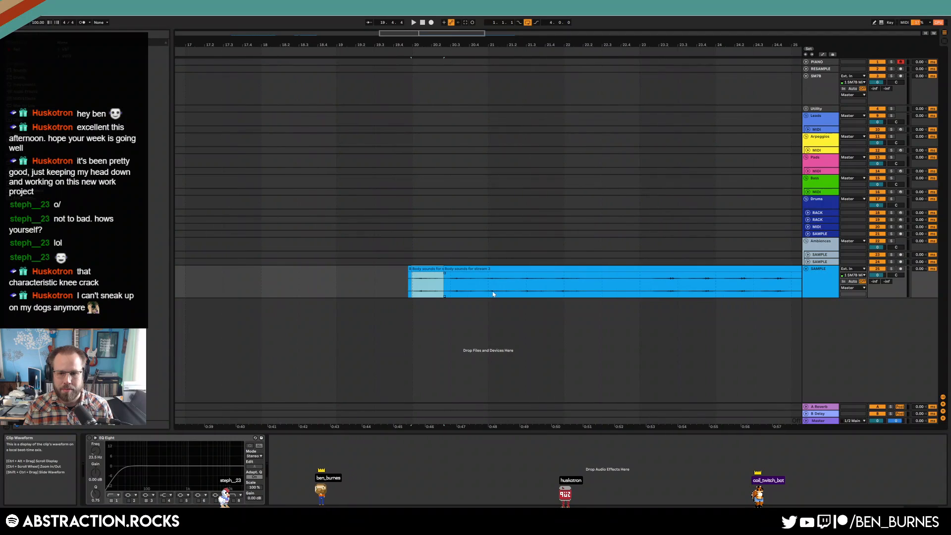
{"action": "left_click_drag", "start_coordinate": [445, 280], "coordinate": [625, 280]}
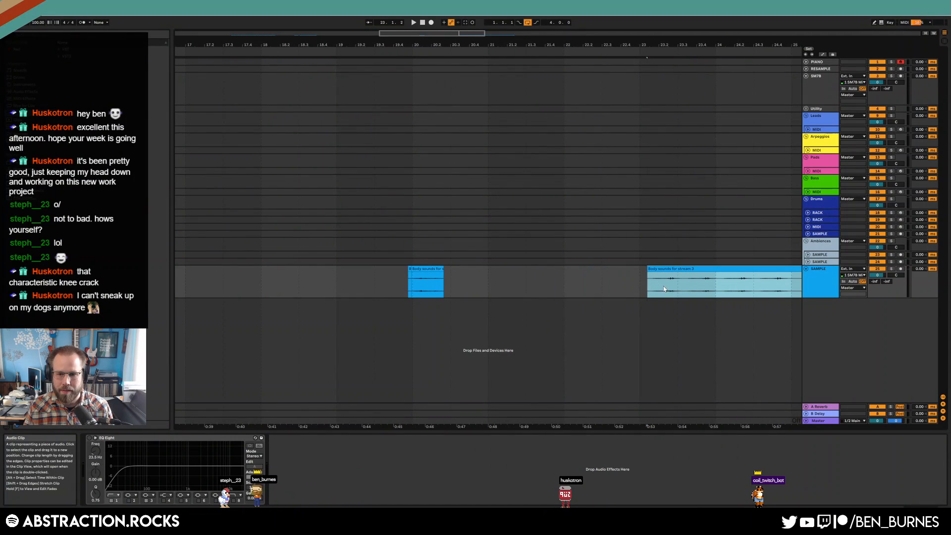
{"action": "left_click_drag", "start_coordinate": [683, 283], "coordinate": [474, 271]}
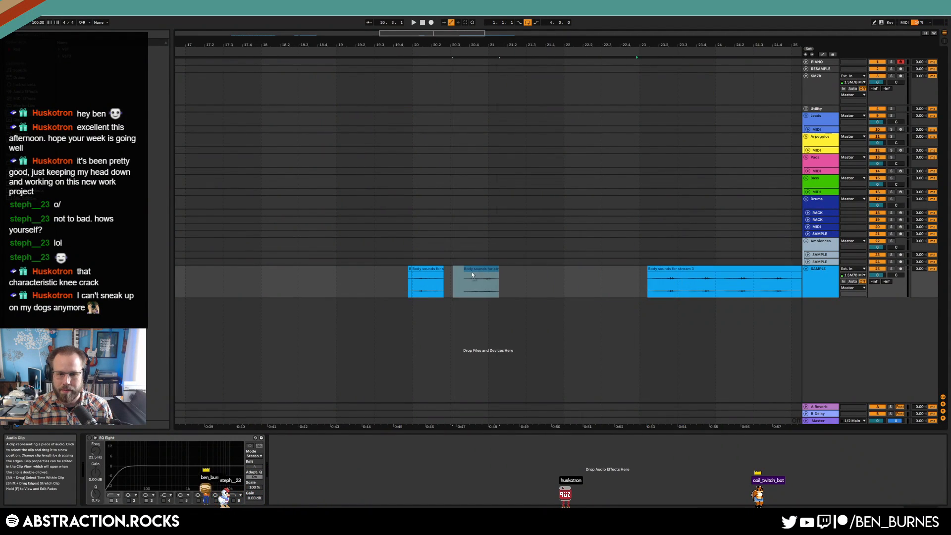
Step: Move the loud section of the remaining third recording to about bar 13 and delete its leftovers after bar 22
{"action": "scroll", "coordinate": [474, 272], "scroll_direction": "down", "scroll_amount": 5}
{"action": "left_click", "coordinate": [534, 281]}
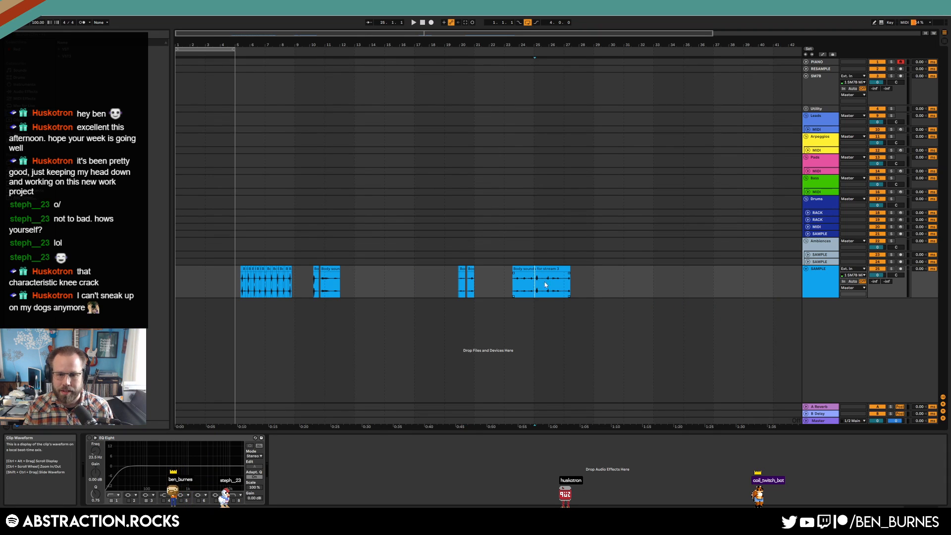
{"action": "left_click_drag", "start_coordinate": [551, 269], "coordinate": [368, 275]}
{"action": "left_click_drag", "start_coordinate": [430, 283], "coordinate": [574, 286]}
{"action": "key", "text": "Delete"}
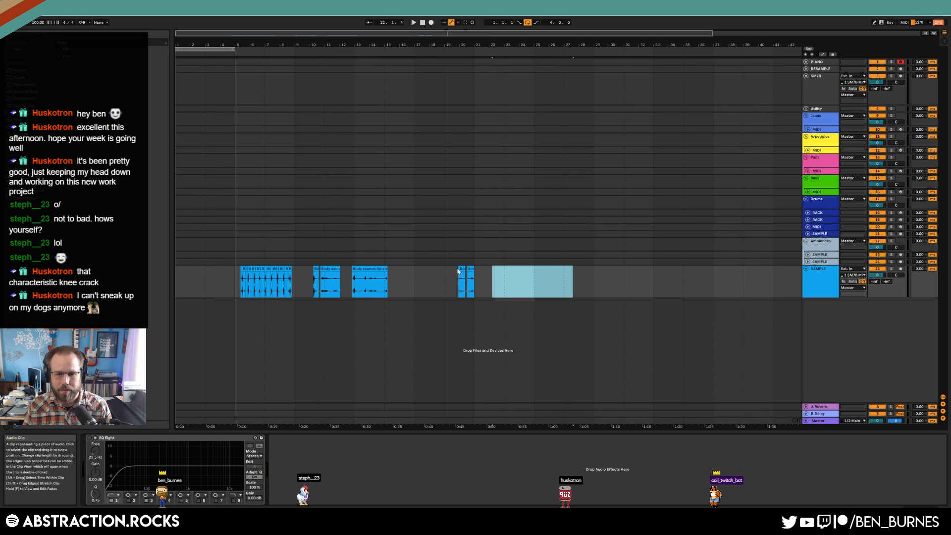
Step: Move the two short third-recording slices together to about bar 16
{"action": "left_click", "coordinate": [457, 270]}
{"action": "left_click", "coordinate": [458, 270]}
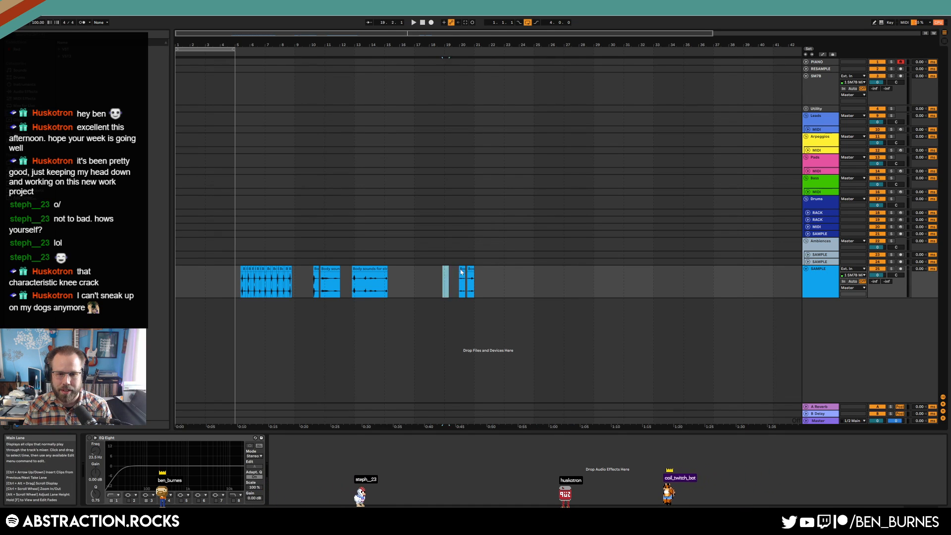
{"action": "left_click_drag", "start_coordinate": [470, 270], "coordinate": [409, 272]}
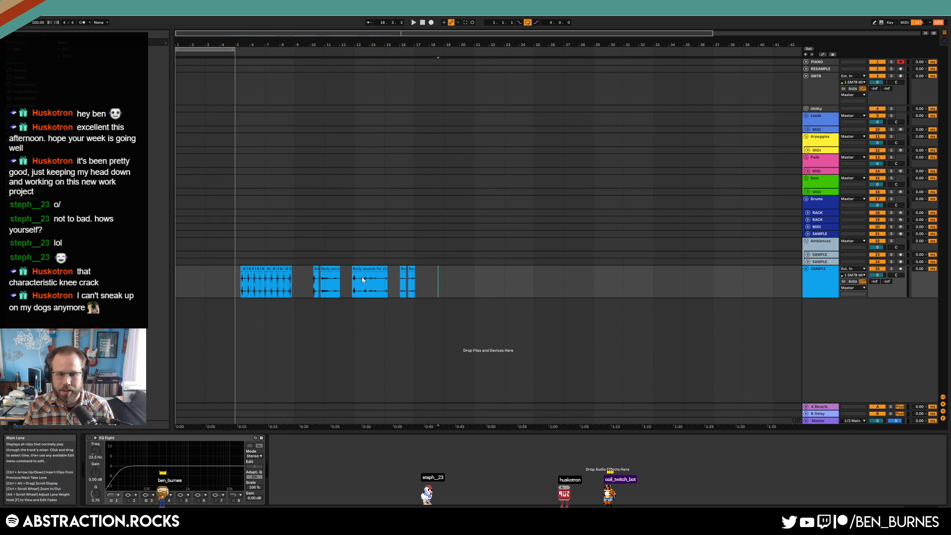
Step: Delete the quiet pieces between the sliced hits of the first recording, leaving nine separate hits
{"action": "scroll", "coordinate": [268, 282], "scroll_direction": "up", "scroll_amount": 3}
{"action": "scroll", "coordinate": [269, 282], "scroll_direction": "up", "scroll_amount": 3}
{"action": "left_click", "coordinate": [308, 269]}
{"action": "key", "text": "Delete"}
{"action": "left_click", "coordinate": [340, 271]}
{"action": "key", "text": "Delete"}
{"action": "left_click", "coordinate": [368, 269]}
{"action": "key", "text": "Delete"}
{"action": "left_click", "coordinate": [278, 268]}
{"action": "key", "text": "Delete"}
{"action": "left_click", "coordinate": [248, 268]}
{"action": "key", "text": "Delete"}
{"action": "key", "text": "Delete"}
{"action": "left_click", "coordinate": [199, 268]}
{"action": "key", "text": "Delete"}
{"action": "left_click_drag", "start_coordinate": [296, 34], "coordinate": [256, 33]}
{"action": "left_click", "coordinate": [401, 269]}
{"action": "key", "text": "Delete"}
{"action": "left_click", "coordinate": [374, 268]}
{"action": "key", "text": "Delete"}
Step: Trim the starts of the first four isolated hits to just before their transients in the clip waveform
{"action": "left_click", "coordinate": [382, 269]}
{"action": "key", "text": "shift+Tab"}
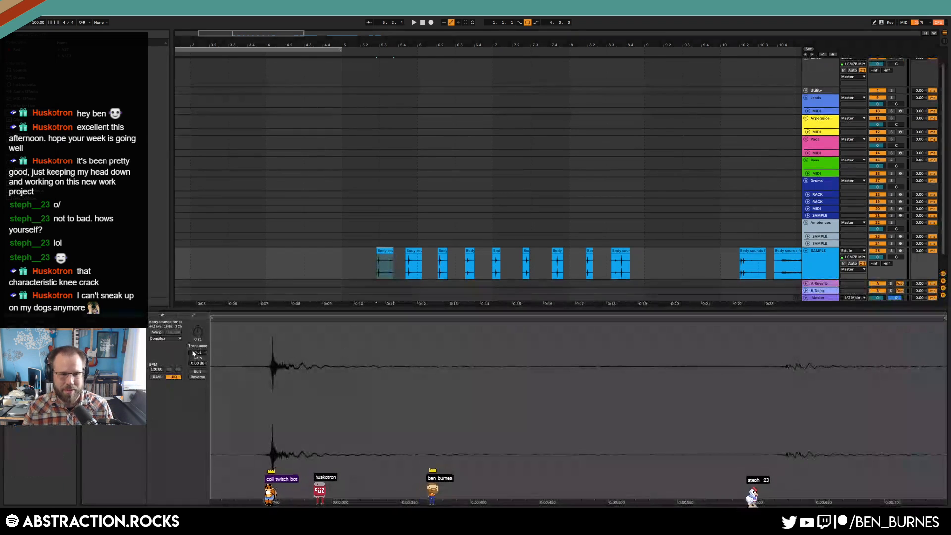
{"action": "left_click_drag", "start_coordinate": [212, 318], "coordinate": [240, 317]}
{"action": "left_click_drag", "start_coordinate": [267, 331], "coordinate": [269, 330]}
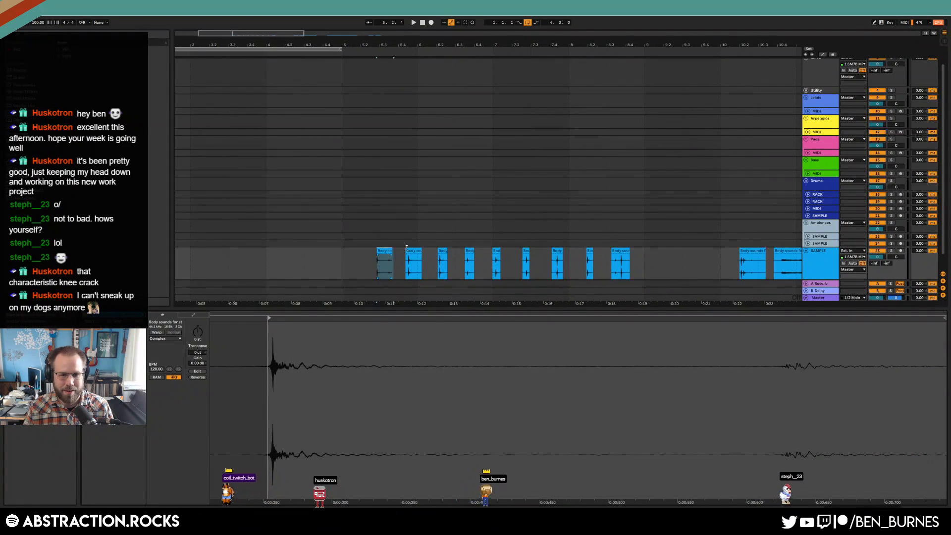
{"action": "left_click", "coordinate": [407, 251]}
{"action": "left_click_drag", "start_coordinate": [212, 318], "coordinate": [346, 331]}
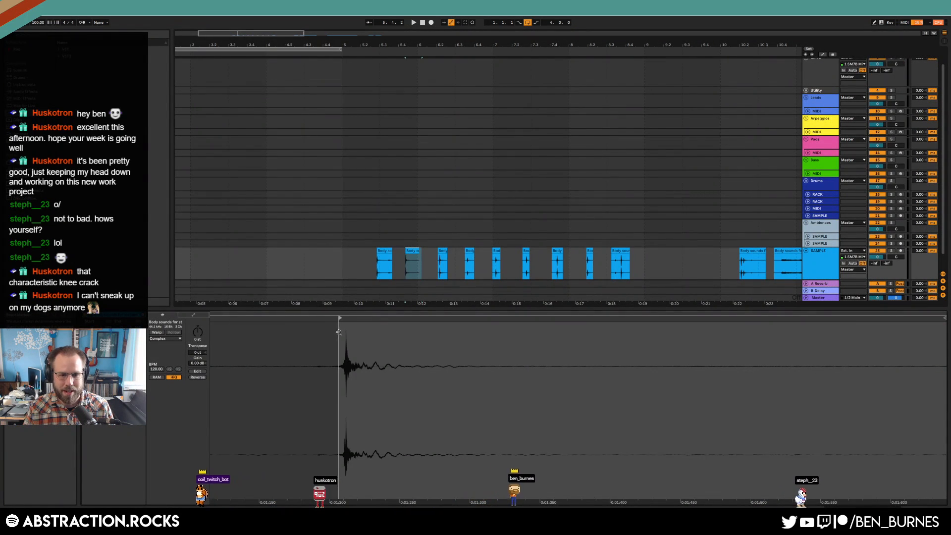
{"action": "left_click", "coordinate": [442, 251]}
{"action": "left_click_drag", "start_coordinate": [212, 318], "coordinate": [350, 337]}
{"action": "left_click", "coordinate": [470, 251]}
{"action": "left_click_drag", "start_coordinate": [217, 325], "coordinate": [395, 338]}
Step: Trim the starts of the fifth through ninth hits to just before their transients and audition the result
{"action": "left_click", "coordinate": [496, 250]}
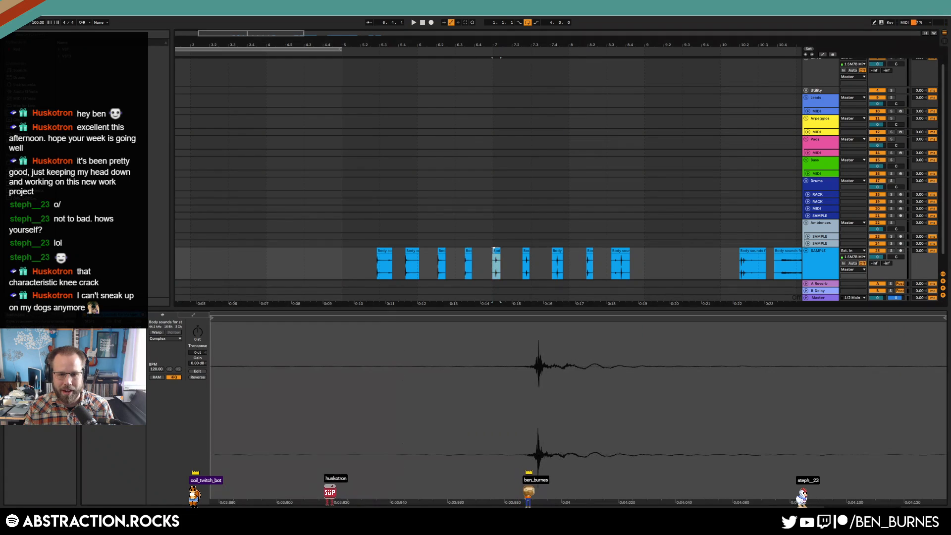
{"action": "mouse_move", "coordinate": [217, 319]}
{"action": "left_mouse_down"}
{"action": "mouse_move", "coordinate": [453, 307]}
{"action": "mouse_move", "coordinate": [533, 283]}
{"action": "left_mouse_up"}
{"action": "left_click", "coordinate": [526, 252]}
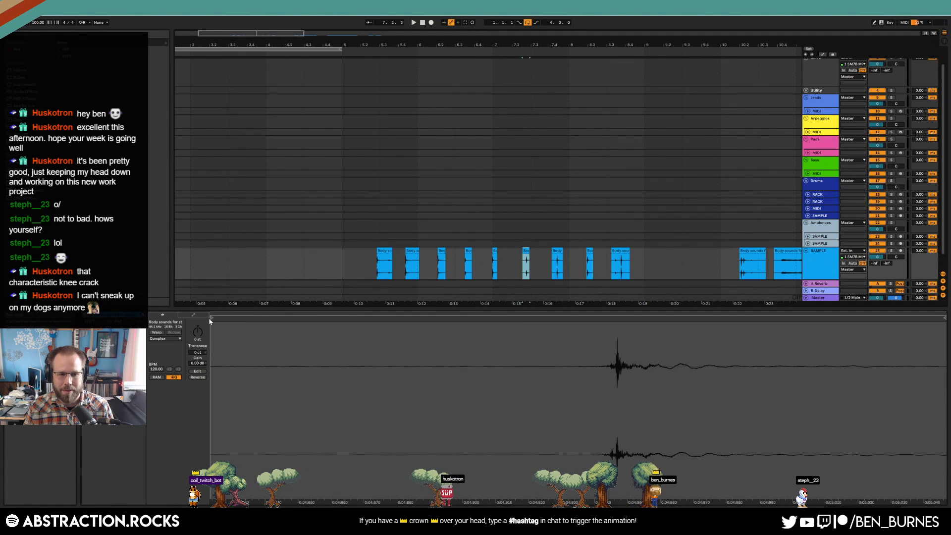
{"action": "mouse_move", "coordinate": [210, 321]}
{"action": "left_mouse_down"}
{"action": "mouse_move", "coordinate": [545, 297]}
{"action": "mouse_move", "coordinate": [588, 262]}
{"action": "left_mouse_up"}
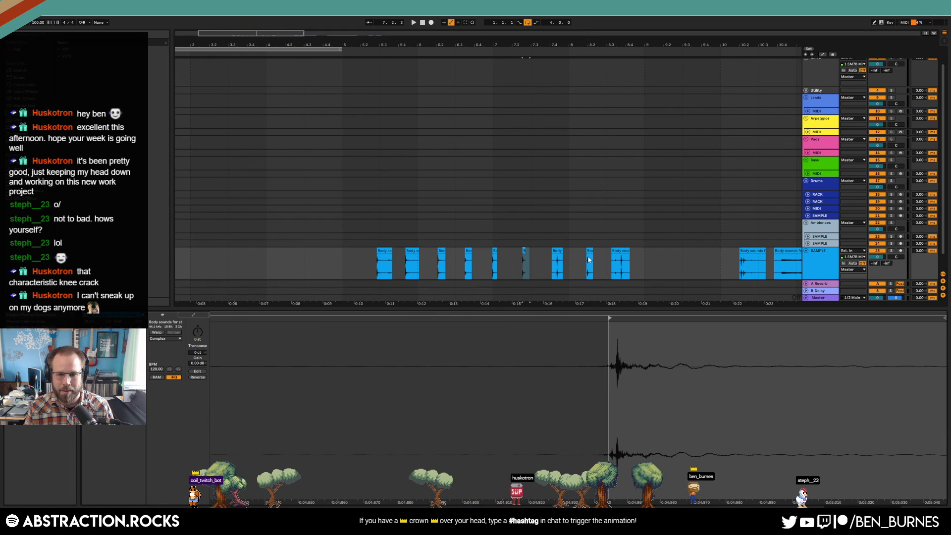
{"action": "left_click", "coordinate": [559, 251]}
{"action": "left_click_drag", "start_coordinate": [212, 319], "coordinate": [543, 319]}
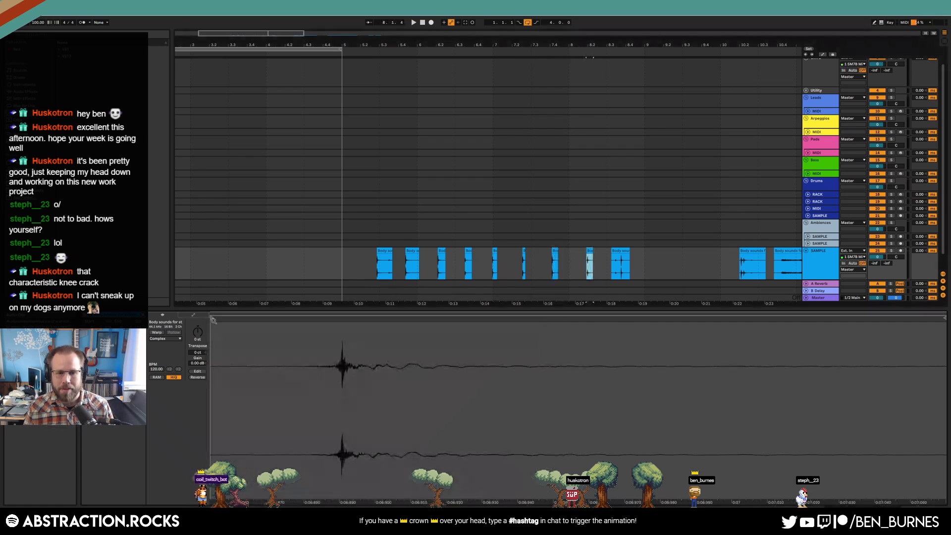
{"action": "left_click_drag", "start_coordinate": [238, 321], "coordinate": [334, 320]}
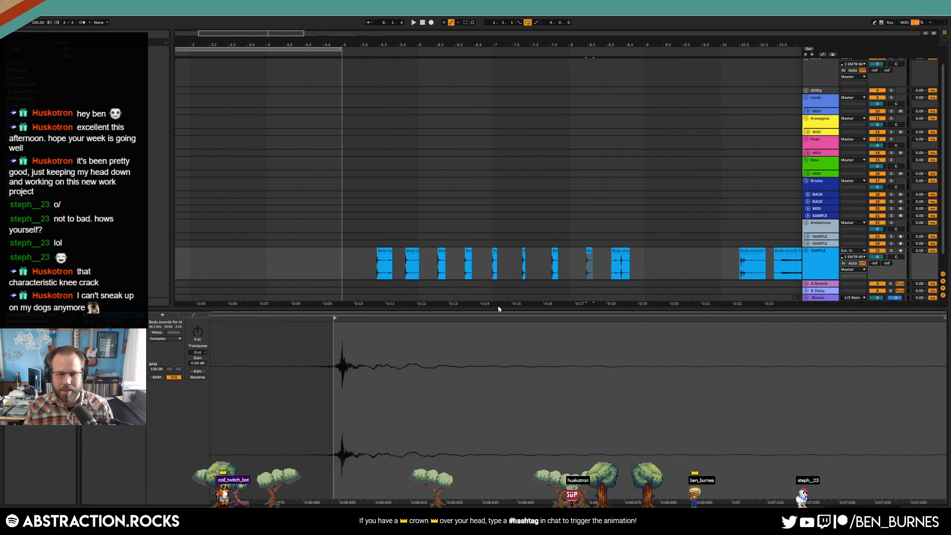
{"action": "left_click", "coordinate": [618, 251]}
{"action": "left_click_drag", "start_coordinate": [212, 318], "coordinate": [390, 319]}
{"action": "key", "text": "space"}
Step: Move the double-crack slice and the sustained clip after it up behind the ninth hit, trimming each start to its onset
{"action": "left_click_drag", "start_coordinate": [756, 251], "coordinate": [650, 252]}
{"action": "left_click_drag", "start_coordinate": [213, 317], "coordinate": [254, 319]}
{"action": "key", "text": "space"}
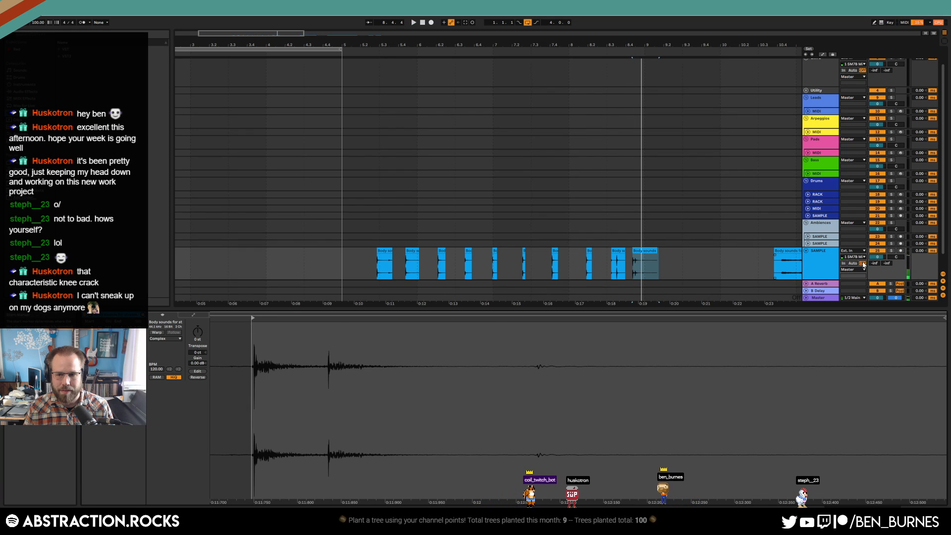
{"action": "left_click_drag", "start_coordinate": [787, 257], "coordinate": [679, 257]}
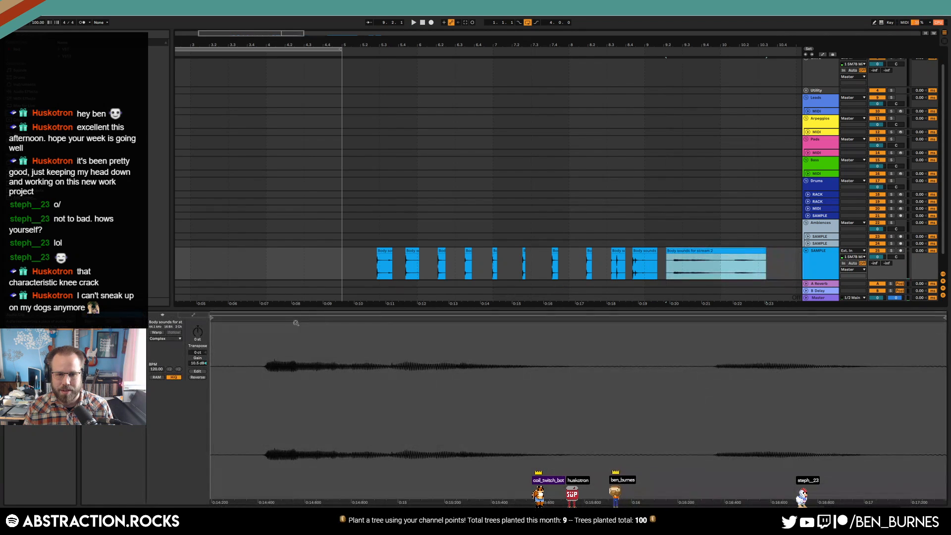
{"action": "left_click_drag", "start_coordinate": [213, 319], "coordinate": [263, 319]}
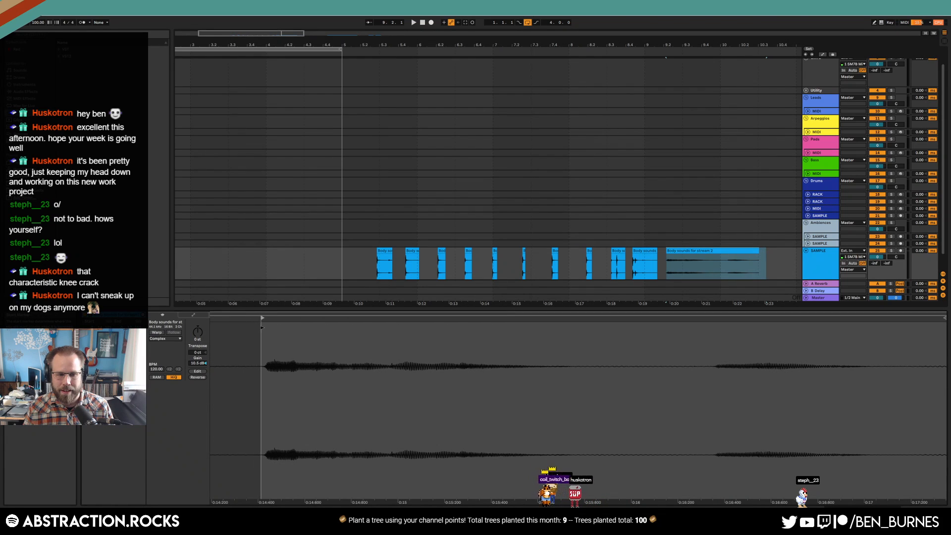
Step: Try a different pitch on the sustained clip at bar 9.2 while auditioning it
{"action": "key", "text": "space"}
{"action": "mouse_move", "coordinate": [199, 353]}
{"action": "left_mouse_down"}
{"action": "mouse_move", "coordinate": [198, 325]}
{"action": "mouse_move", "coordinate": [197, 340]}
{"action": "left_mouse_up"}
{"action": "key", "text": "space"}
{"action": "key", "text": "space"}
{"action": "key", "text": "space"}
{"action": "key", "text": "space"}
{"action": "double_click", "coordinate": [198, 332]}
Step: Move the third-recording section up behind the sustained clip, audition it and delete its unwanted portion
{"action": "left_click_drag", "start_coordinate": [271, 36], "coordinate": [332, 36]}
{"action": "left_click_drag", "start_coordinate": [632, 254], "coordinate": [569, 269]}
{"action": "key", "text": "space"}
{"action": "key", "text": "space"}
{"action": "left_click_drag", "start_coordinate": [648, 271], "coordinate": [502, 251]}
{"action": "key", "text": "Delete"}
Step: Move the last two short slices to about bars 11.3 and 12.2 and trim their silent starts
{"action": "left_click", "coordinate": [586, 266]}
{"action": "left_click_drag", "start_coordinate": [774, 250], "coordinate": [531, 251]}
{"action": "left_click_drag", "start_coordinate": [798, 250], "coordinate": [554, 250]}
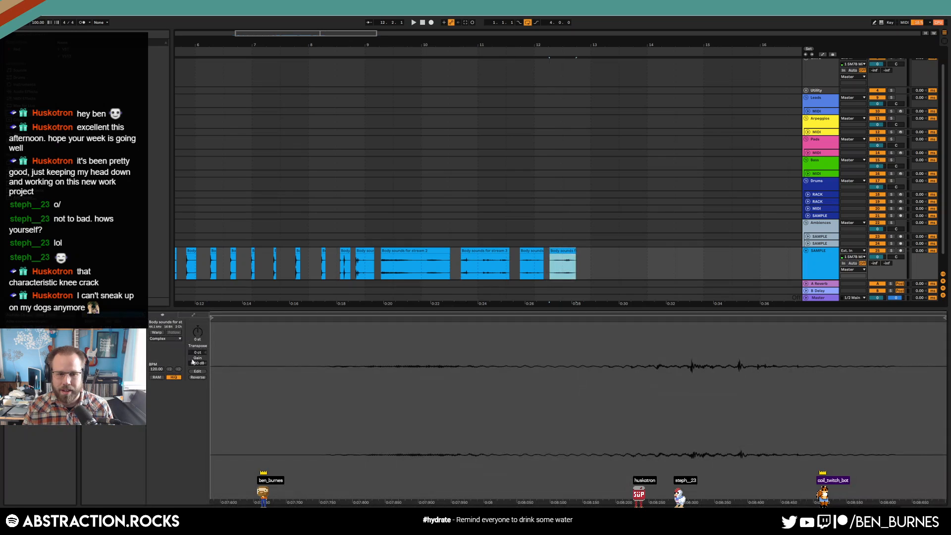
{"action": "left_click_drag", "start_coordinate": [216, 319], "coordinate": [318, 337]}
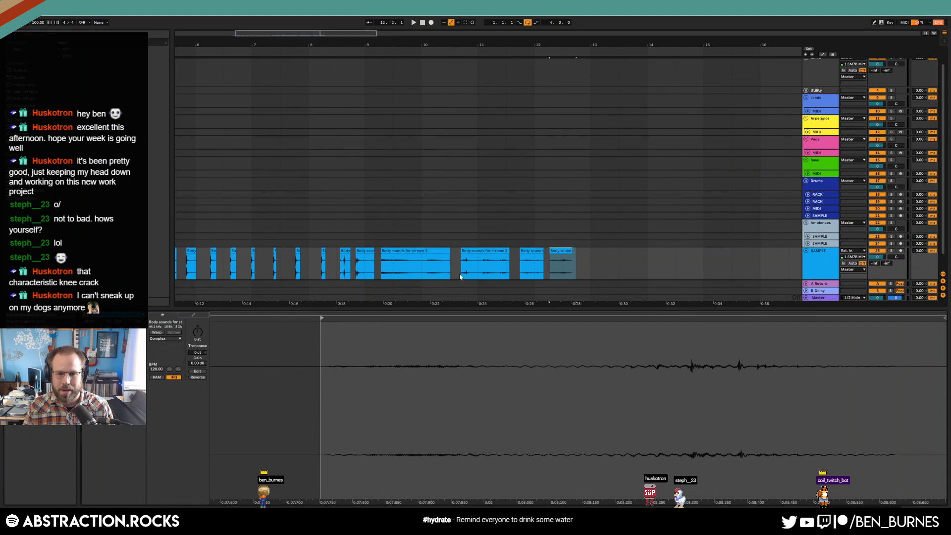
{"action": "left_click", "coordinate": [529, 252]}
{"action": "left_click_drag", "start_coordinate": [212, 318], "coordinate": [268, 333]}
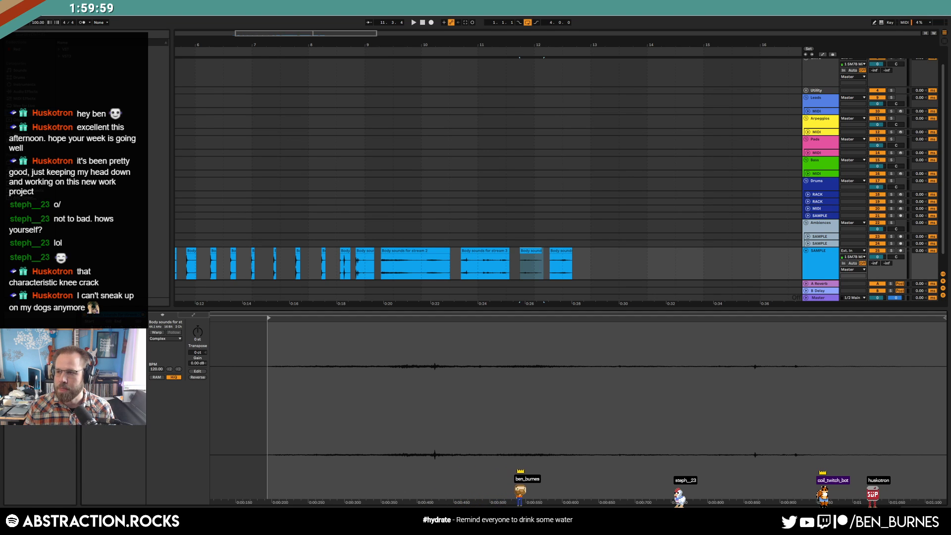
Step: Load the first eight body-sound slices from the SAMPLE track onto Drum Rack pads C1 through G1
{"action": "left_click_drag", "start_coordinate": [369, 34], "coordinate": [350, 34]}
{"action": "left_click", "coordinate": [822, 202]}
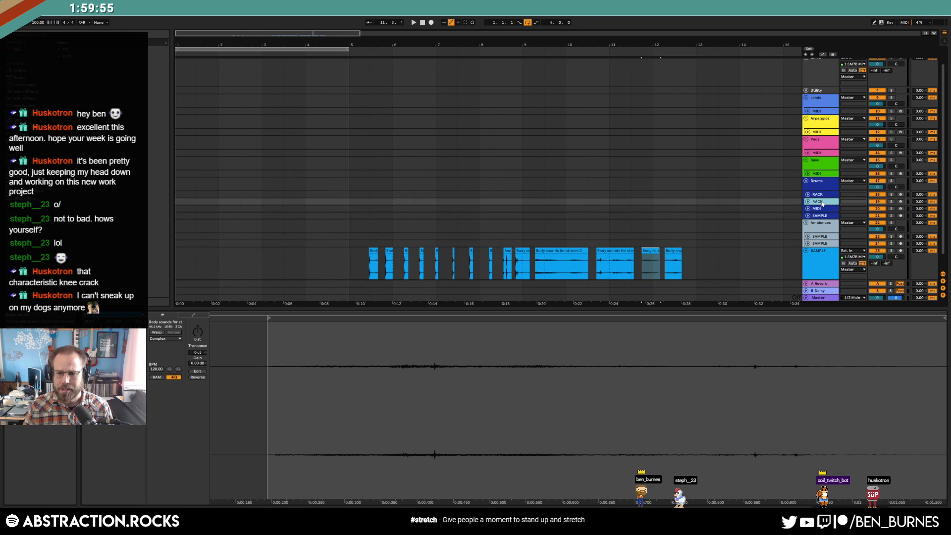
{"action": "key", "text": "shift+Tab"}
{"action": "left_click", "coordinate": [371, 274]}
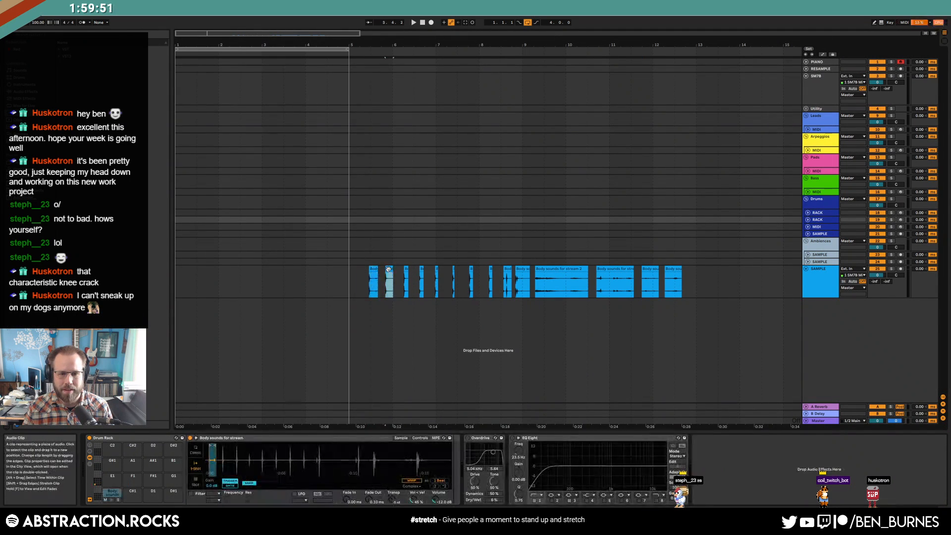
{"action": "left_click_drag", "start_coordinate": [406, 270], "coordinate": [171, 487]}
{"action": "left_click", "coordinate": [437, 269]}
{"action": "left_click_drag", "start_coordinate": [426, 277], "coordinate": [114, 479]}
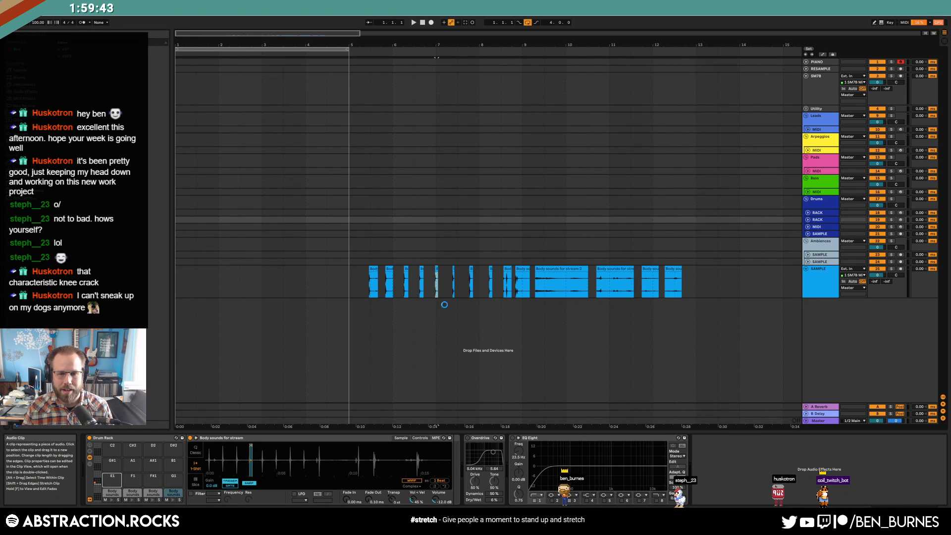
{"action": "left_click_drag", "start_coordinate": [453, 269], "coordinate": [134, 478]}
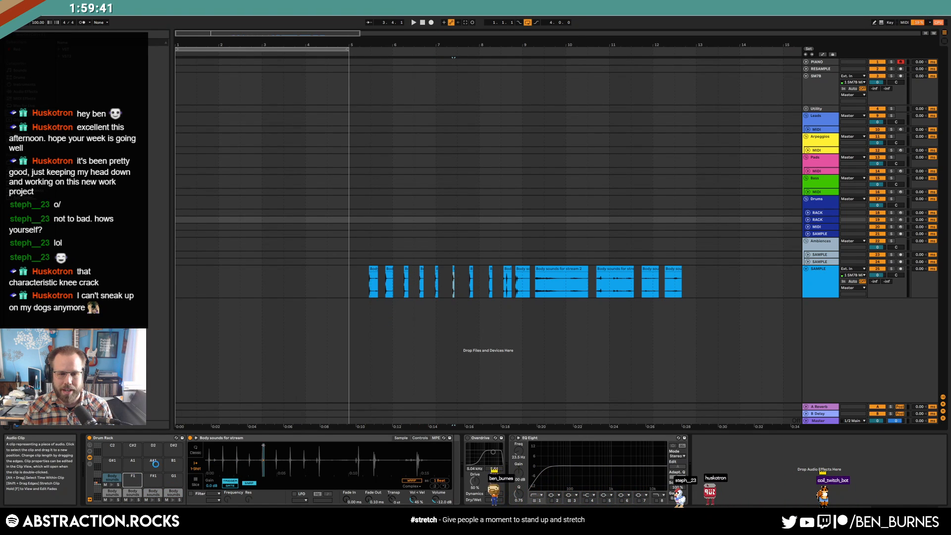
{"action": "left_click_drag", "start_coordinate": [470, 269], "coordinate": [156, 474]}
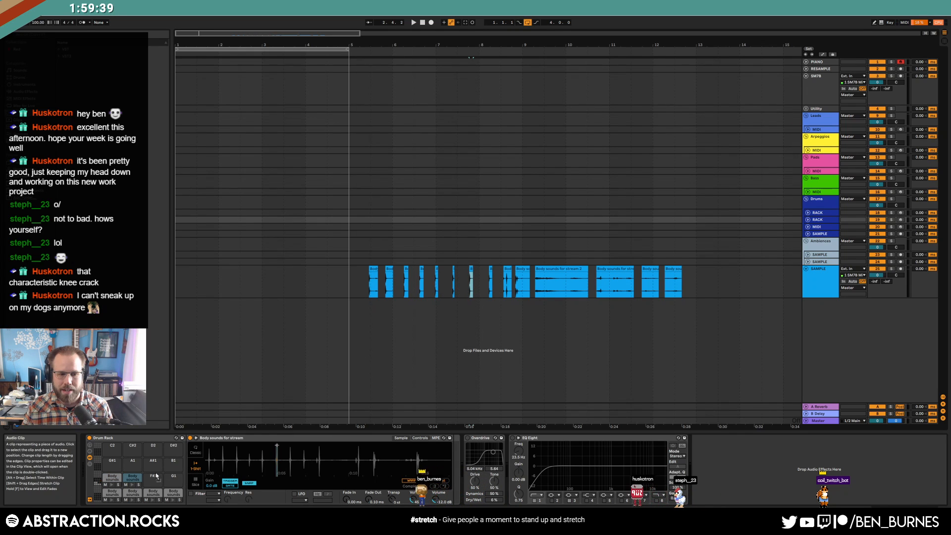
{"action": "left_click_drag", "start_coordinate": [292, 369], "coordinate": [174, 479]}
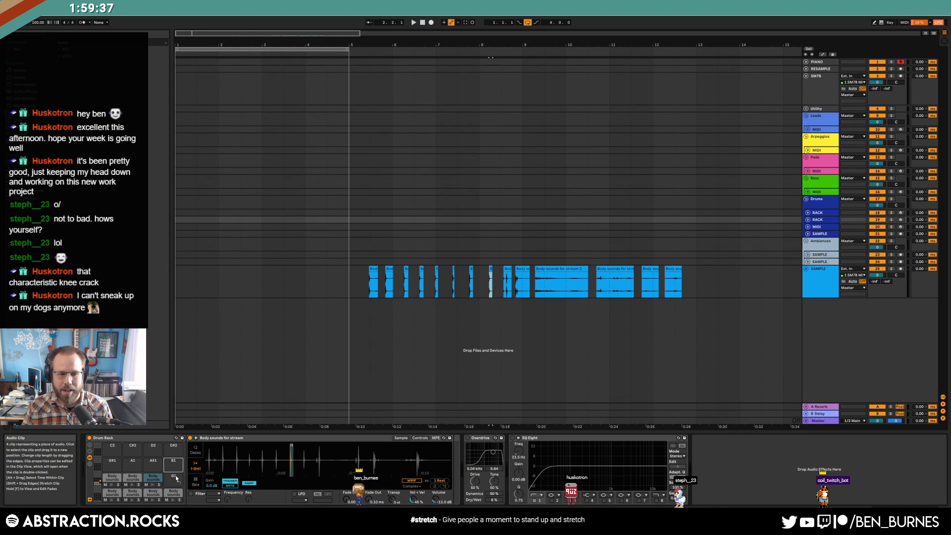
Step: Load the remaining six body-sound slices onto Drum Rack pads G#1 through C#2
{"action": "left_click_drag", "start_coordinate": [508, 268], "coordinate": [116, 466]}
{"action": "left_click_drag", "start_coordinate": [525, 268], "coordinate": [140, 464]}
{"action": "left_click_drag", "start_coordinate": [555, 276], "coordinate": [153, 464]}
{"action": "left_click_drag", "start_coordinate": [614, 277], "coordinate": [177, 468]}
{"action": "left_click_drag", "start_coordinate": [659, 274], "coordinate": [112, 450]}
{"action": "left_click_drag", "start_coordinate": [673, 279], "coordinate": [132, 452]}
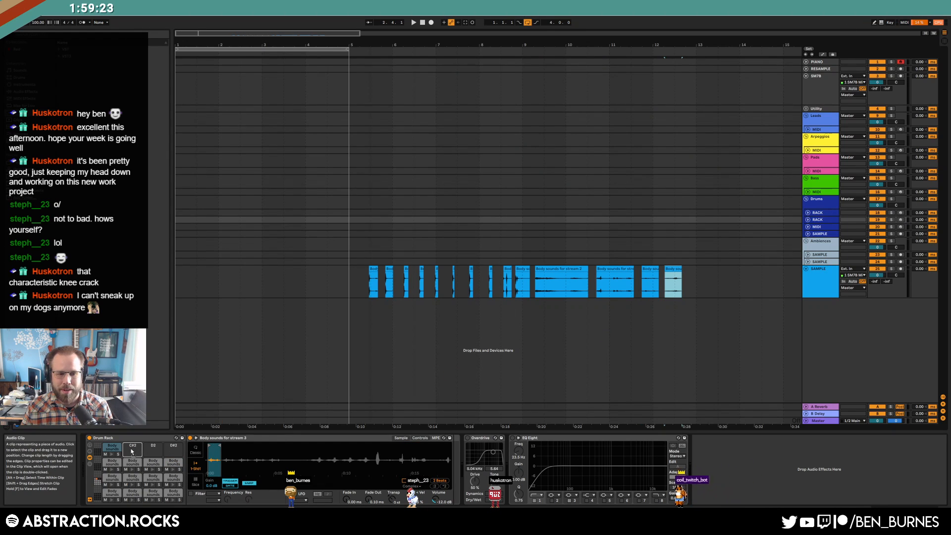
Step: Delete all slices from the SAMPLE track and rename the Drum Rack track BODY SOUNDS
{"action": "left_click_drag", "start_coordinate": [722, 279], "coordinate": [357, 285]}
{"action": "key", "text": "Delete"}
{"action": "key", "text": "ctrl+4"}
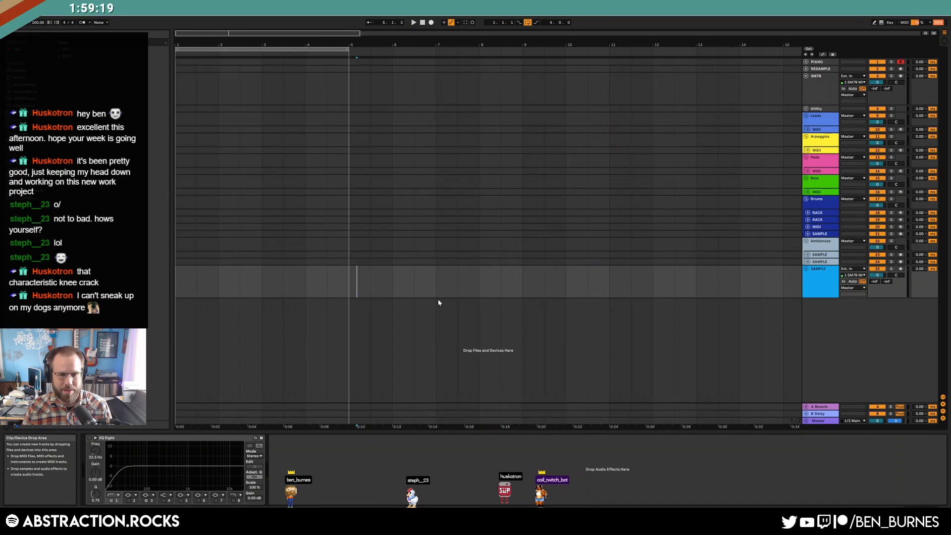
{"action": "left_click", "coordinate": [818, 228]}
{"action": "key", "text": "Down"}
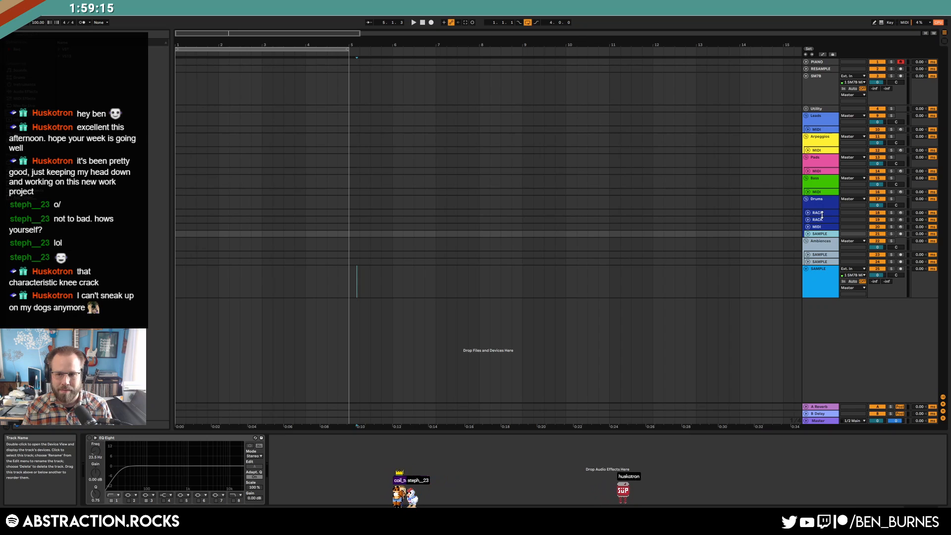
{"action": "left_click", "coordinate": [823, 220]}
{"action": "key", "text": "ctrl+r"}
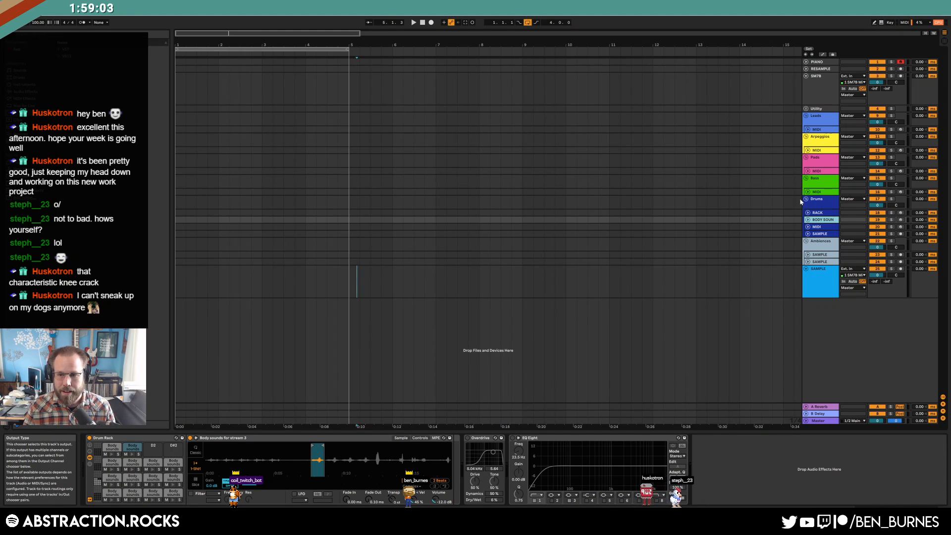
Step: Audition the loaded slices on the Drum Rack's pads
{"action": "left_click", "coordinate": [112, 501]}
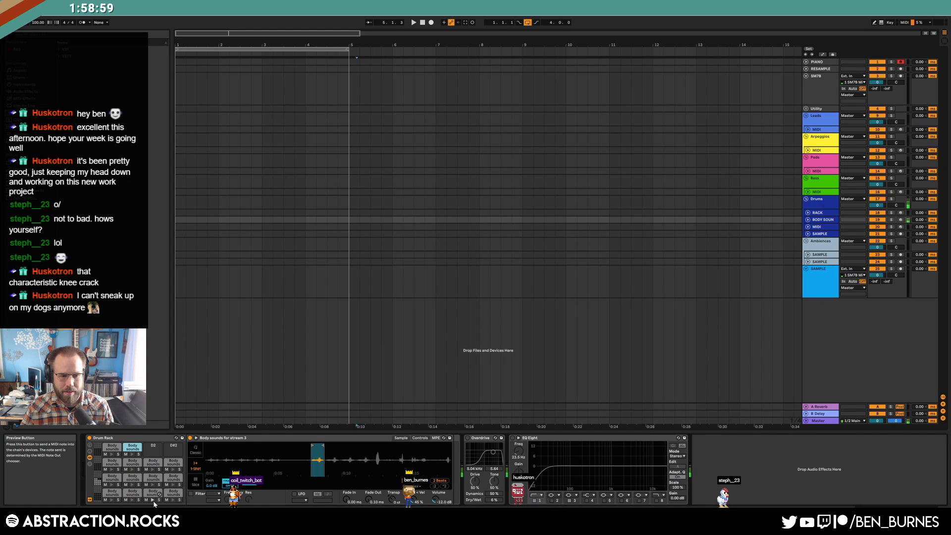
{"action": "left_click", "coordinate": [174, 468]}
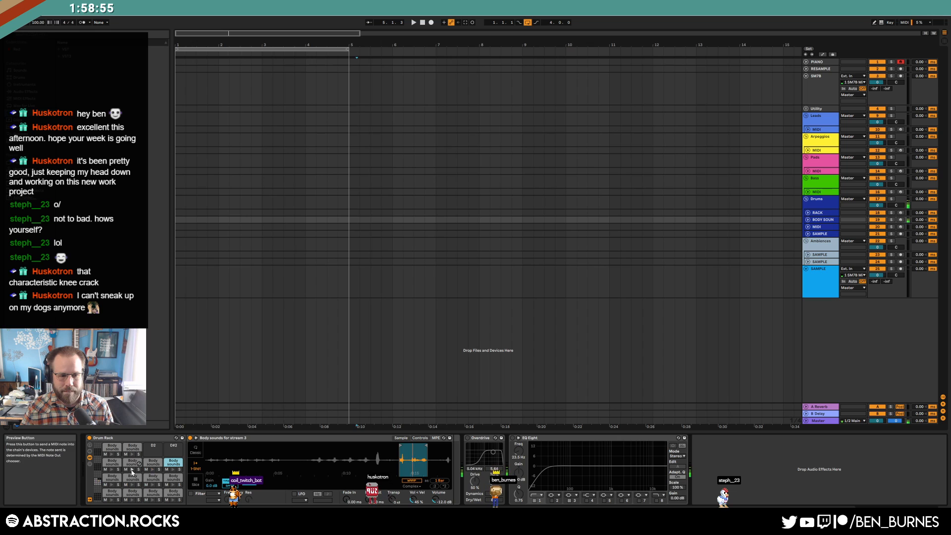
{"action": "left_click", "coordinate": [153, 462]}
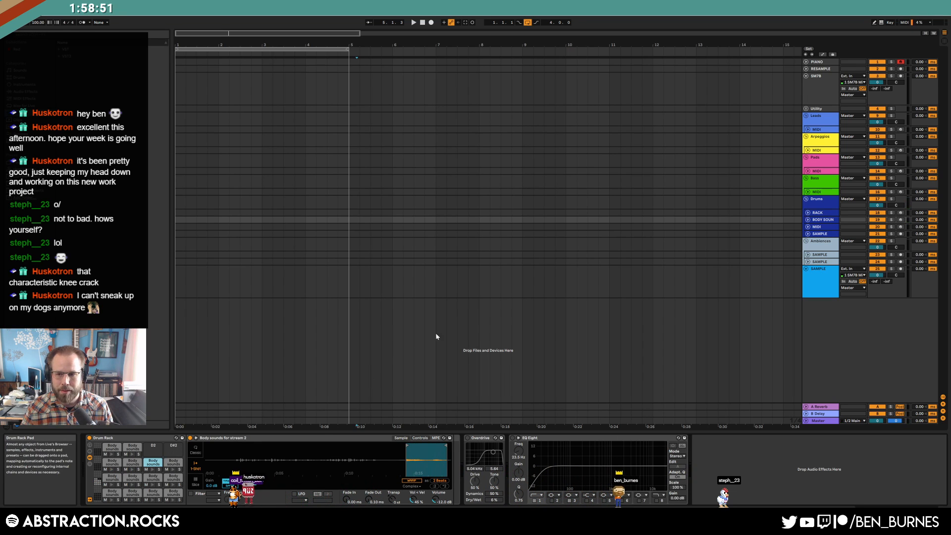
Step: Undo the track rename and the deletion of the slices
{"action": "left_click", "coordinate": [490, 290]}
{"action": "key", "text": "ctrl+z"}
{"action": "key", "text": "ctrl+z"}
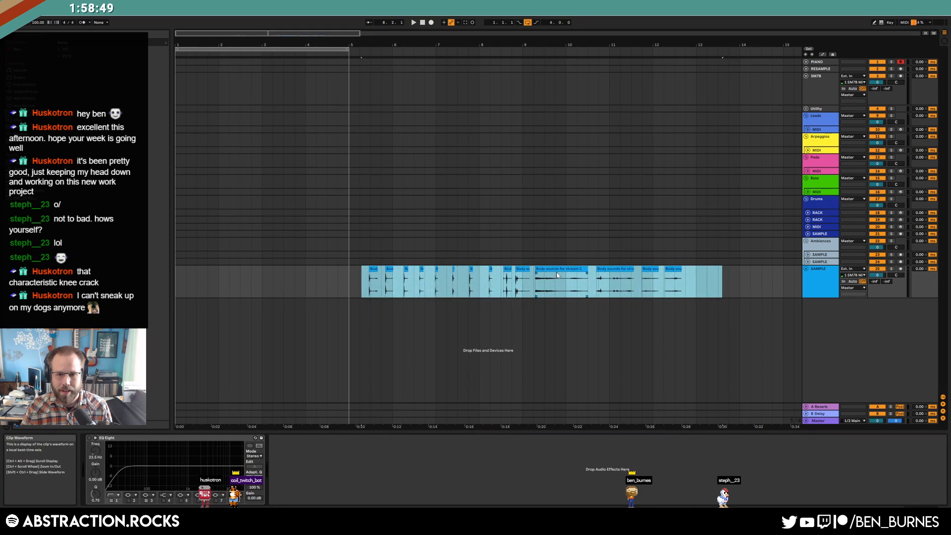
Step: Delete every slice except the long sustained Body sounds for stream 2 clip, and move that clip to bar 5.2
{"action": "left_click", "coordinate": [558, 269]}
{"action": "left_click", "coordinate": [614, 269]}
{"action": "left_click", "coordinate": [739, 281], "text": "shift"}
{"action": "key", "text": "Delete"}
{"action": "left_click", "coordinate": [521, 269]}
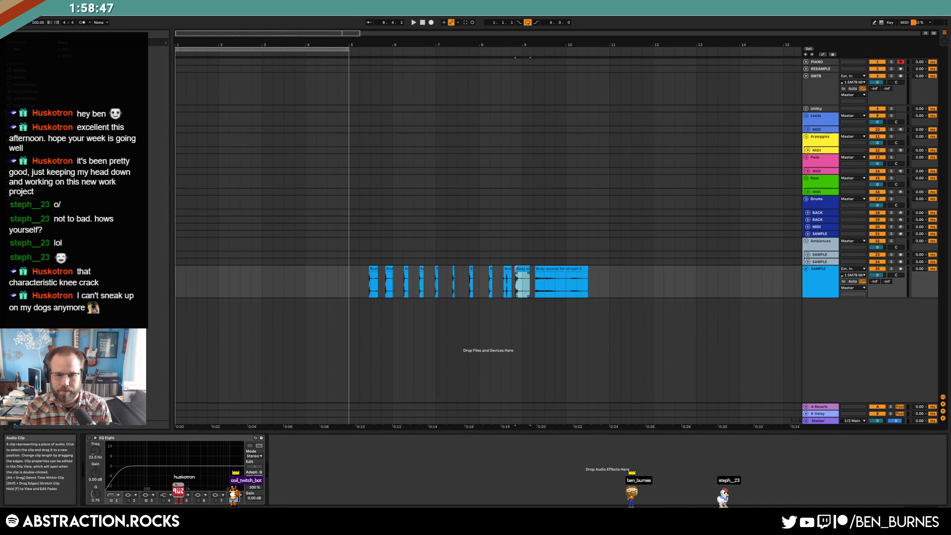
{"action": "left_click", "coordinate": [354, 280], "text": "shift"}
{"action": "key", "text": "Delete"}
{"action": "left_click_drag", "start_coordinate": [552, 269], "coordinate": [378, 280]}
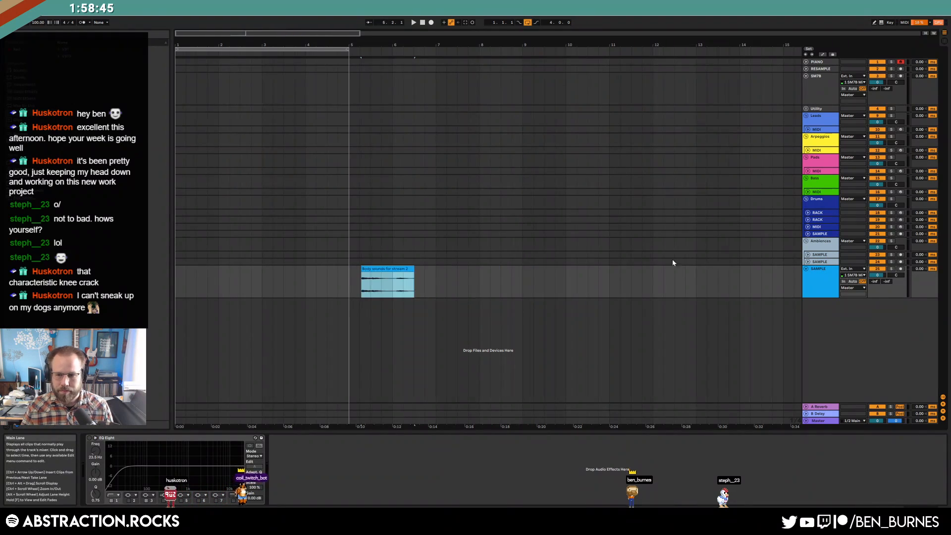
Step: Set the project tempo to 85 BPM
{"action": "left_click", "coordinate": [805, 219]}
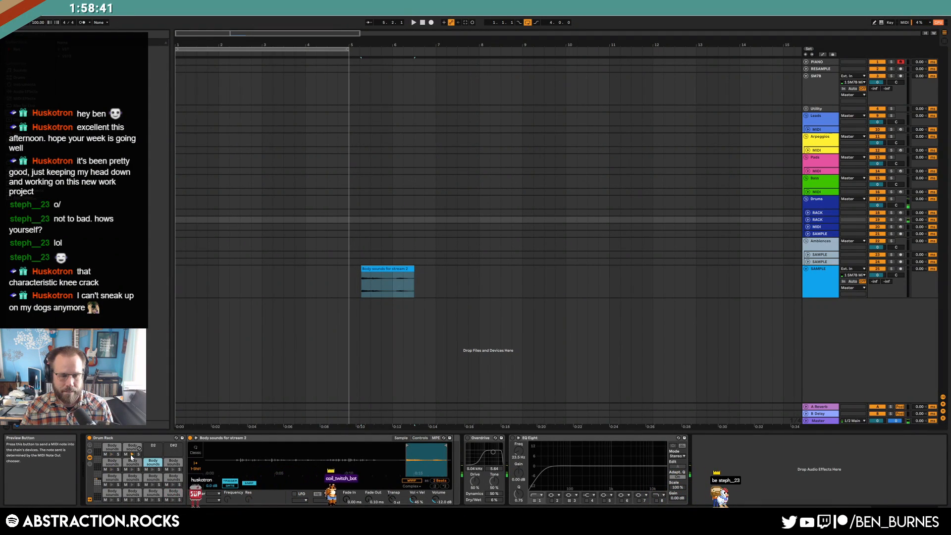
{"action": "left_click_drag", "start_coordinate": [297, 45], "coordinate": [354, 62]}
{"action": "left_click", "coordinate": [34, 23]}
{"action": "type", "text": "85"}
{"action": "key", "text": "Return"}
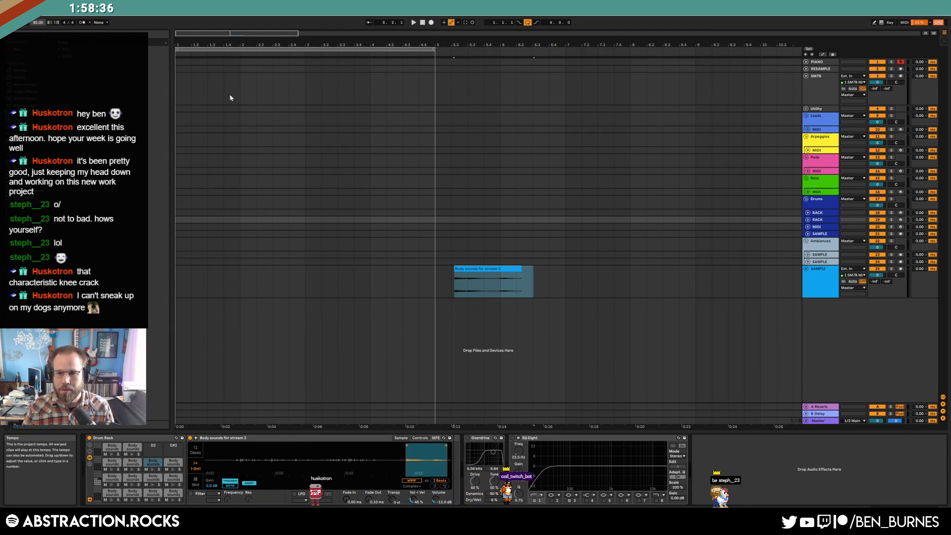
Step: Unfold the body-sounds RACK track and create an empty one-bar MIDI clip at bar 1
{"action": "left_click", "coordinate": [808, 220]}
{"action": "left_click_drag", "start_coordinate": [180, 237], "coordinate": [240, 240]}
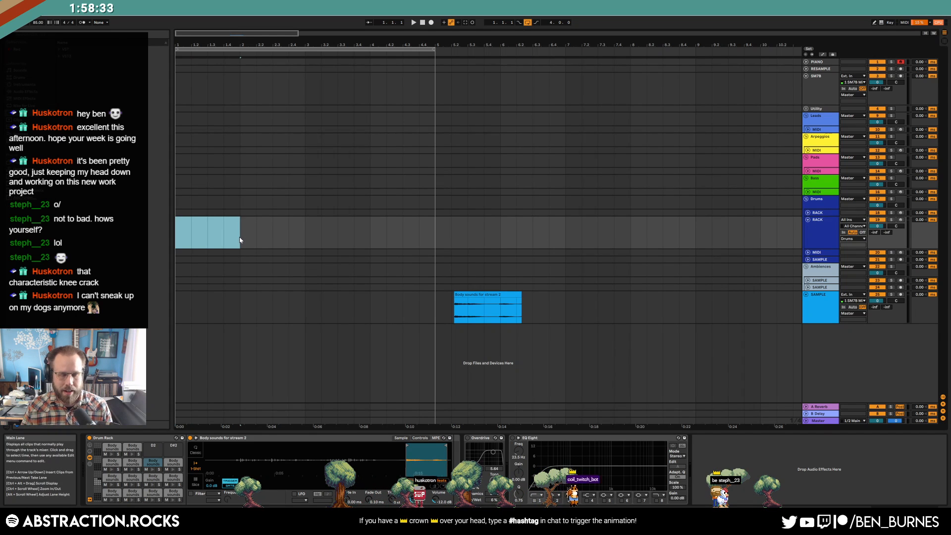
{"action": "key", "text": "ctrl+shift+m"}
{"action": "scroll", "coordinate": [833, 218], "scroll_direction": "down", "scroll_amount": 3}
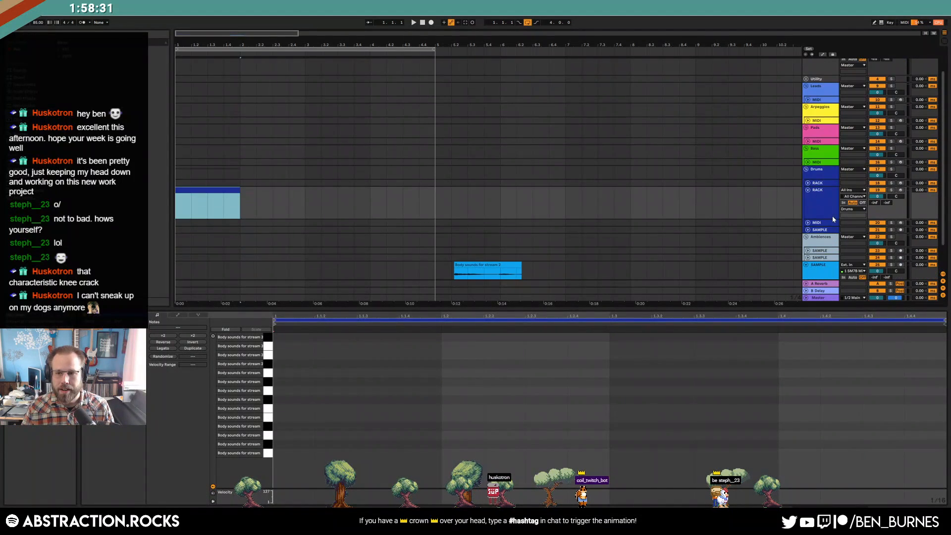
Step: Switch the Simpler on the drum group's MIDI track to slicing mode and set its volume to 2.29 dB
{"action": "left_click", "coordinate": [809, 223]}
{"action": "left_click", "coordinate": [817, 225]}
{"action": "scroll", "coordinate": [496, 195], "scroll_direction": "down", "scroll_amount": 4}
{"action": "key", "text": "shift+Tab"}
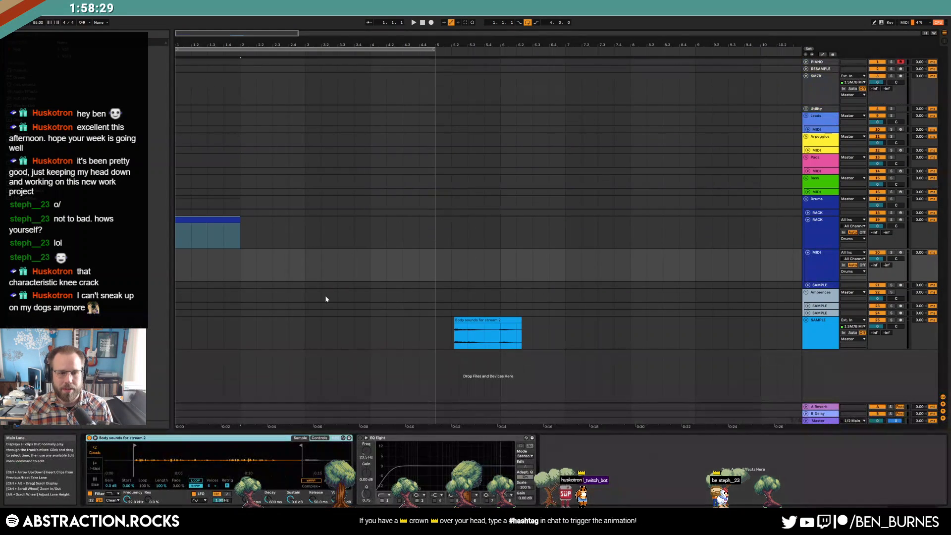
{"action": "left_click", "coordinate": [95, 484]}
{"action": "left_click_drag", "start_coordinate": [210, 459], "coordinate": [322, 495]}
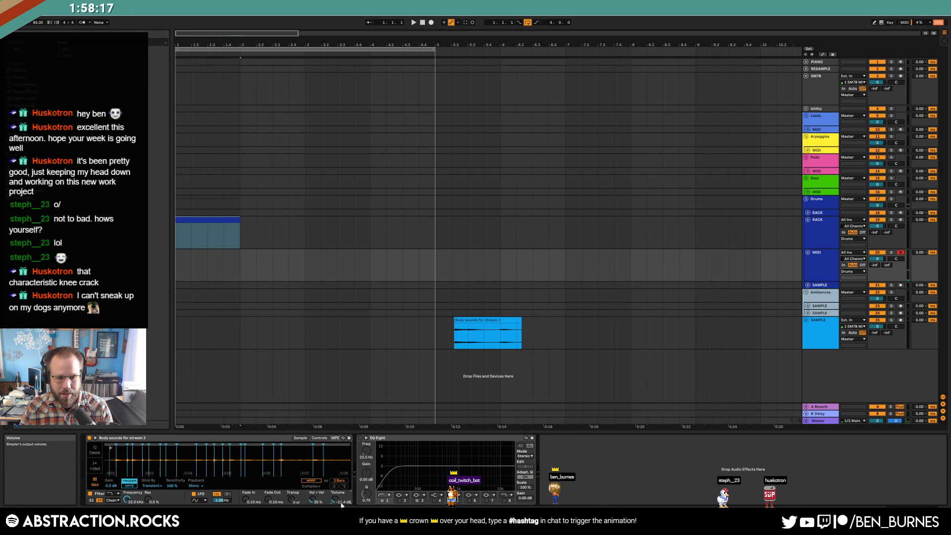
{"action": "left_click_drag", "start_coordinate": [335, 498], "coordinate": [335, 501]}
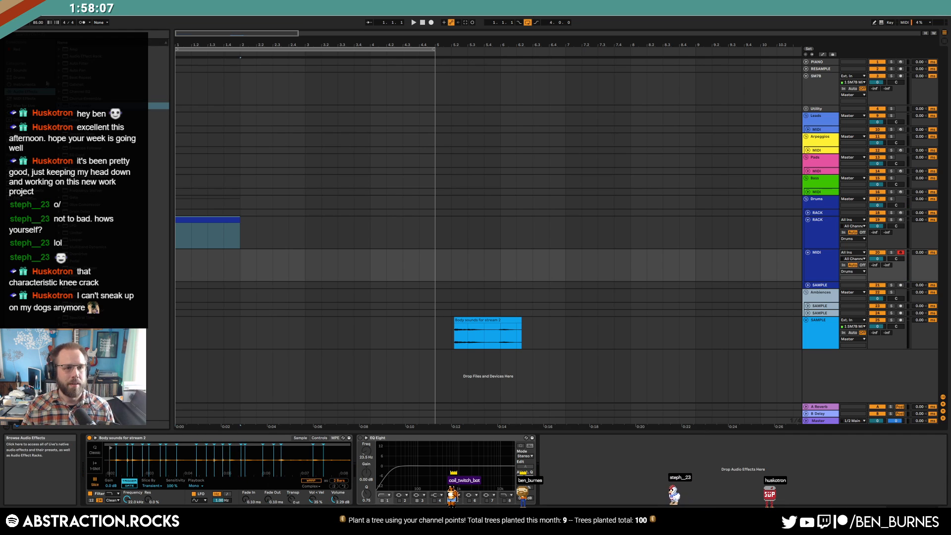
Step: Add a Compressor to the Simpler's track with a threshold of about -15.5 dB and place EQ Eight before it
{"action": "left_click_drag", "start_coordinate": [345, 426], "coordinate": [357, 447]}
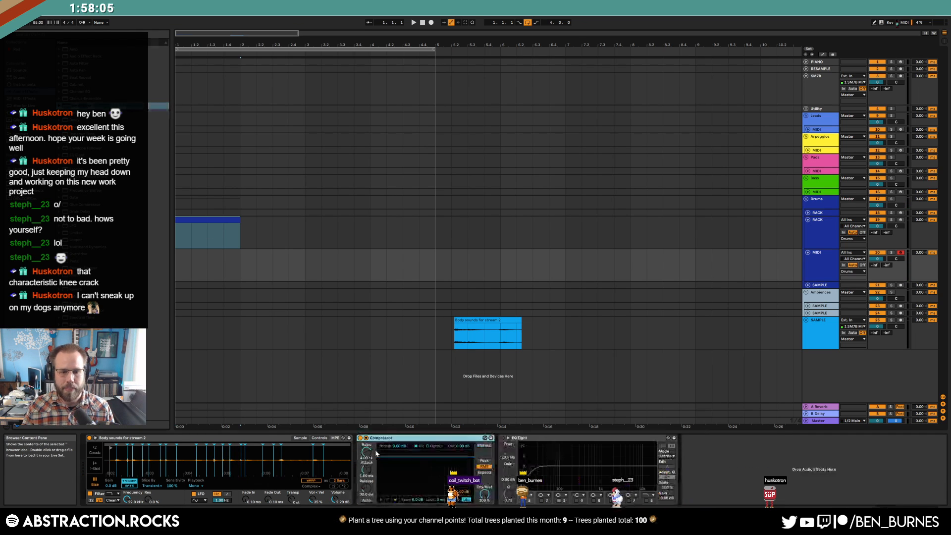
{"action": "left_click_drag", "start_coordinate": [463, 457], "coordinate": [463, 482]}
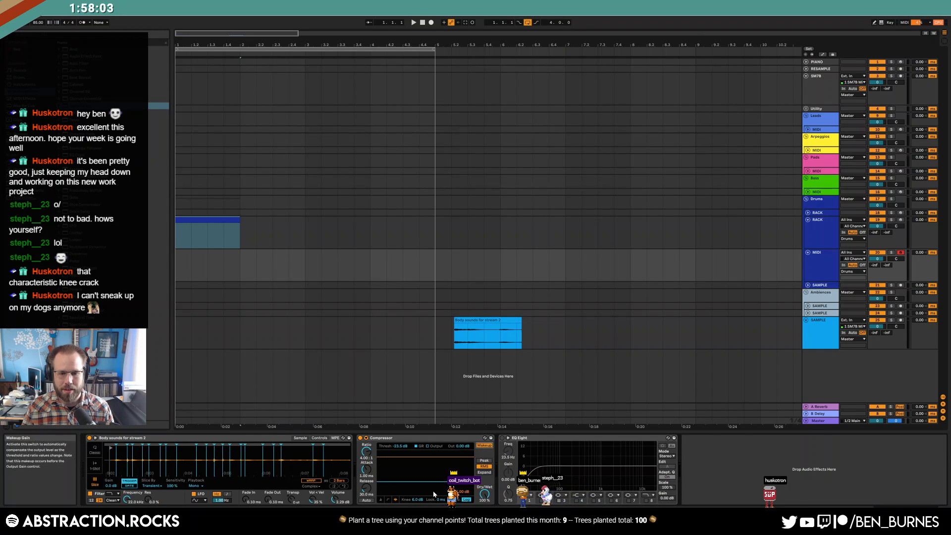
{"action": "left_click_drag", "start_coordinate": [550, 438], "coordinate": [360, 441]}
Step: Raise the low-cut frequency in EQ Eight and add a dip of about -6.3 dB at 527 Hz
{"action": "left_click_drag", "start_coordinate": [393, 471], "coordinate": [448, 479]}
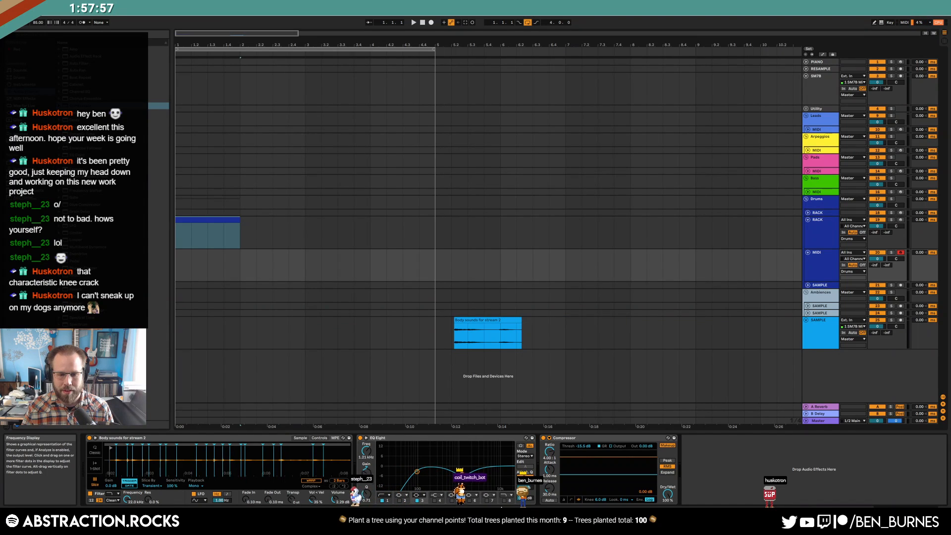
{"action": "left_click_drag", "start_coordinate": [462, 475], "coordinate": [446, 476]}
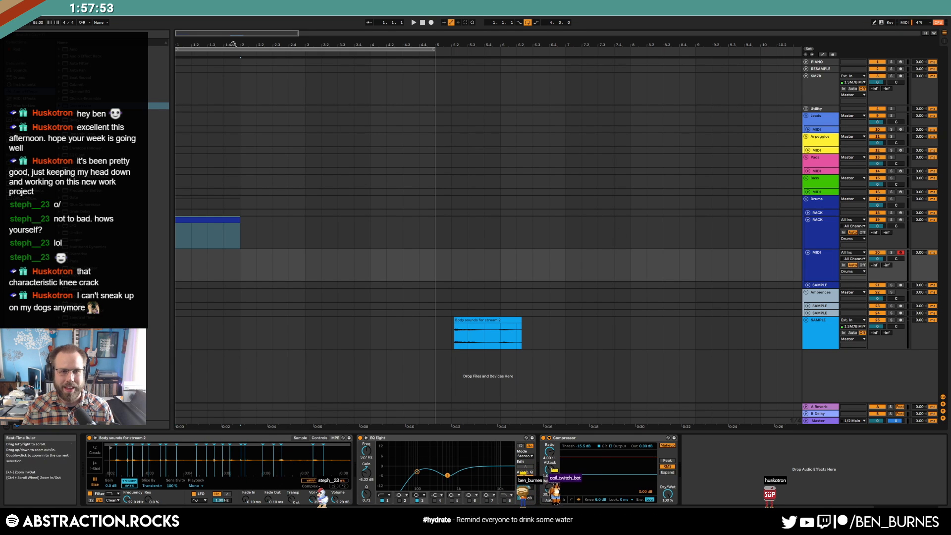
Step: Create a one-bar MIDI clip at bar 1 on the Simpler's MIDI track and open it for note editing
{"action": "left_click_drag", "start_coordinate": [222, 34], "coordinate": [222, 40]}
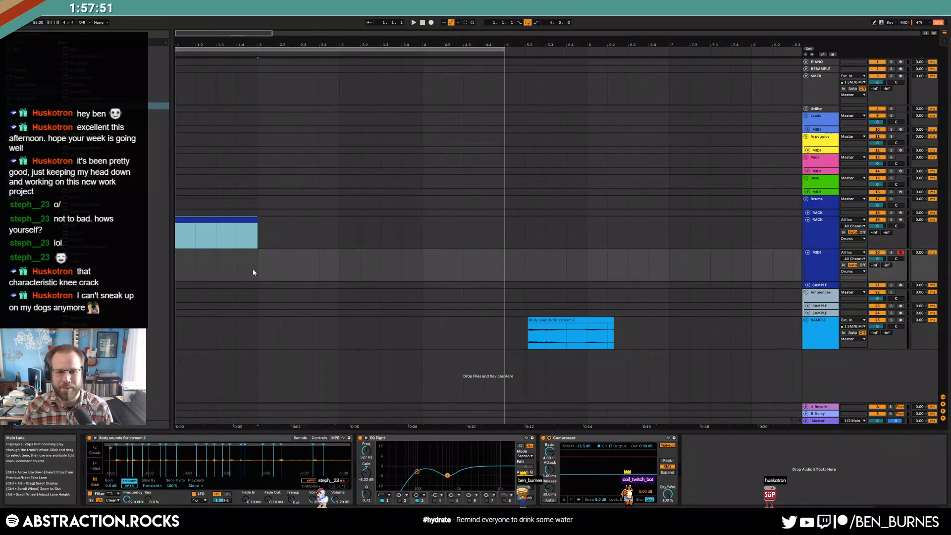
{"action": "left_click_drag", "start_coordinate": [253, 269], "coordinate": [160, 267]}
{"action": "double_click", "coordinate": [223, 250]}
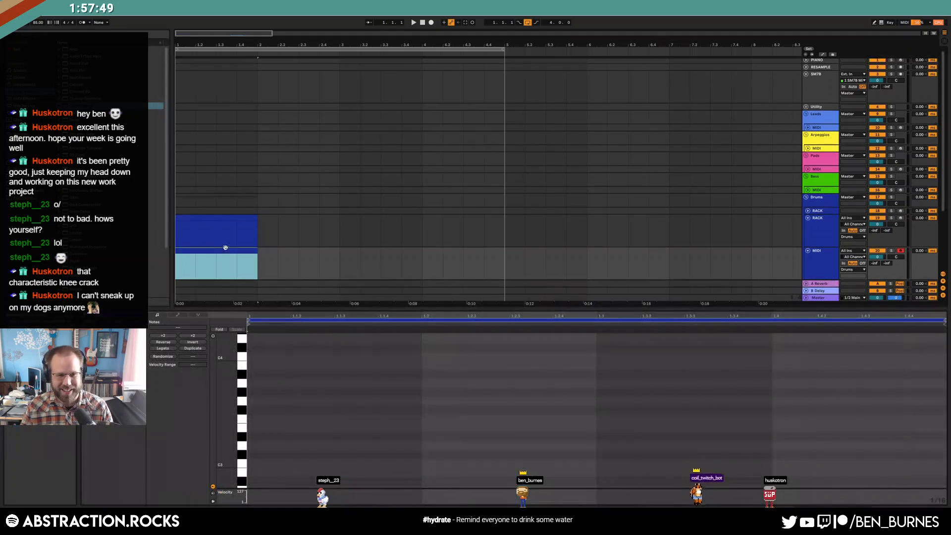
Step: Program three short B1 notes, one on the downbeat and two within the second beat, and play the pattern
{"action": "left_click_drag", "start_coordinate": [233, 406], "coordinate": [229, 338]}
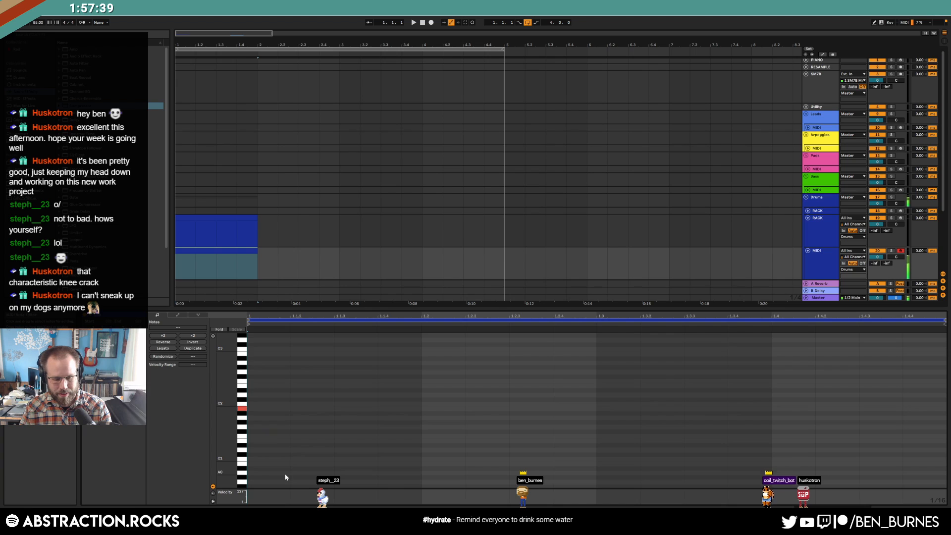
{"action": "double_click", "coordinate": [251, 409]}
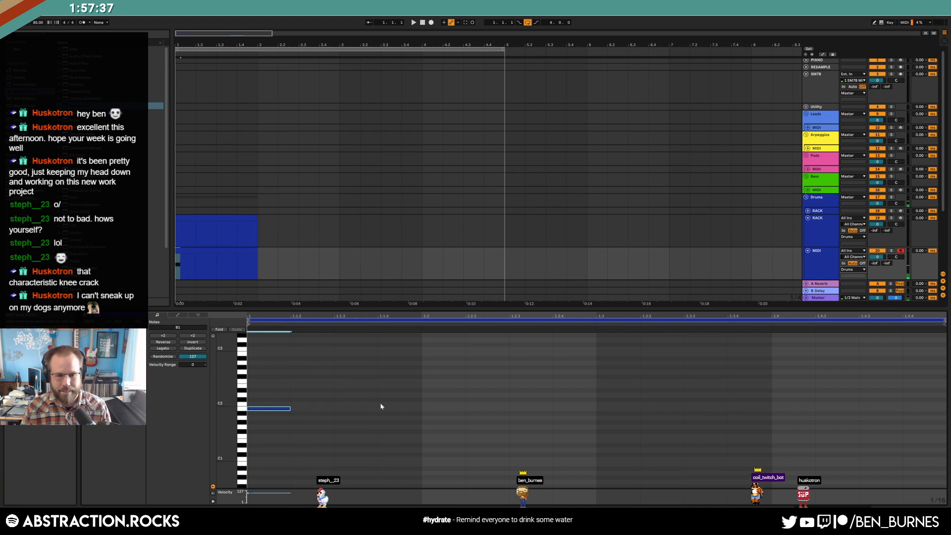
{"action": "double_click", "coordinate": [425, 412]}
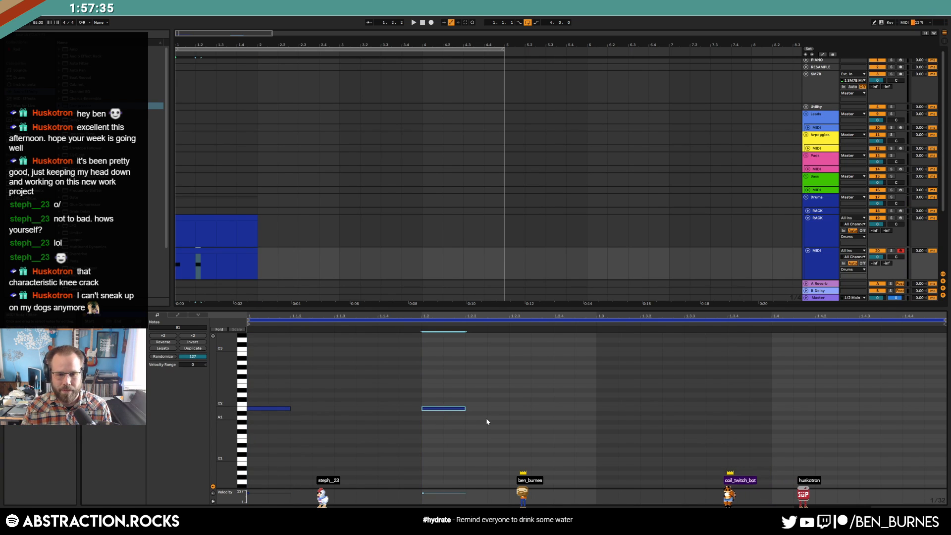
{"action": "left_click_drag", "start_coordinate": [262, 382], "coordinate": [478, 451]}
{"action": "mouse_move", "coordinate": [465, 409]}
{"action": "left_mouse_down"}
{"action": "mouse_move", "coordinate": [443, 409]}
{"action": "mouse_move", "coordinate": [583, 410]}
{"action": "mouse_move", "coordinate": [518, 413]}
{"action": "left_mouse_up"}
{"action": "left_click", "coordinate": [432, 400]}
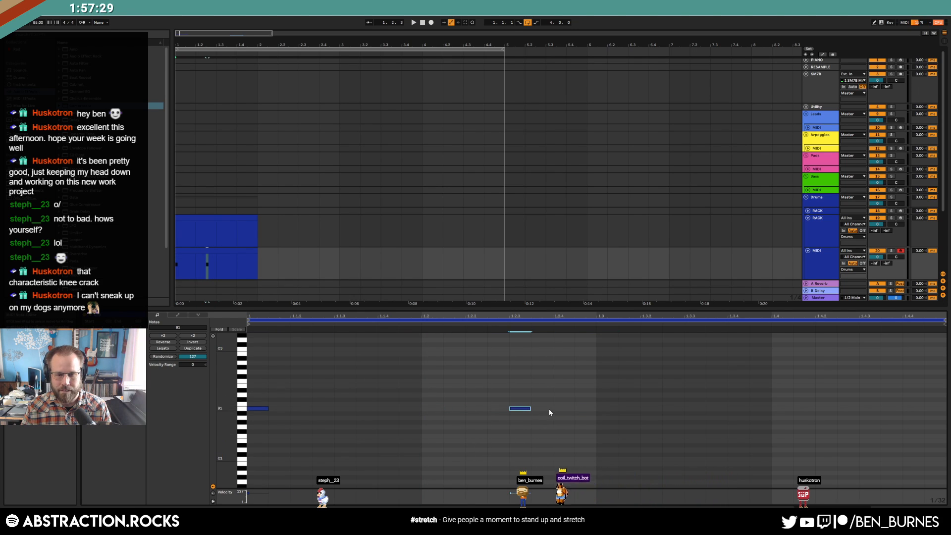
{"action": "key", "text": "Left"}
{"action": "double_click", "coordinate": [564, 409]}
{"action": "key", "text": "space"}
{"action": "key", "text": "space"}
Step: Try Thru as the Simpler's slicing playback mode, return it to Mono and check the device's control settings
{"action": "key", "text": "shift+Tab"}
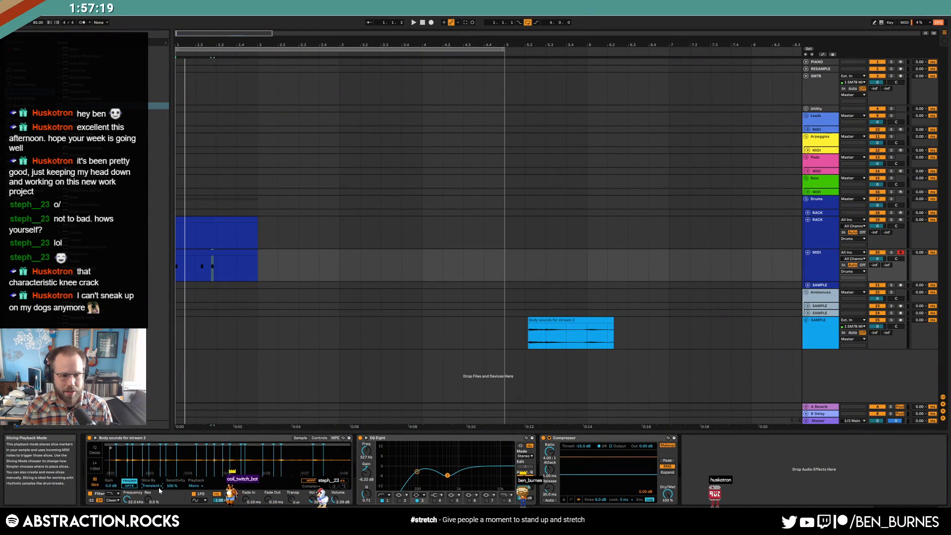
{"action": "left_click", "coordinate": [194, 486]}
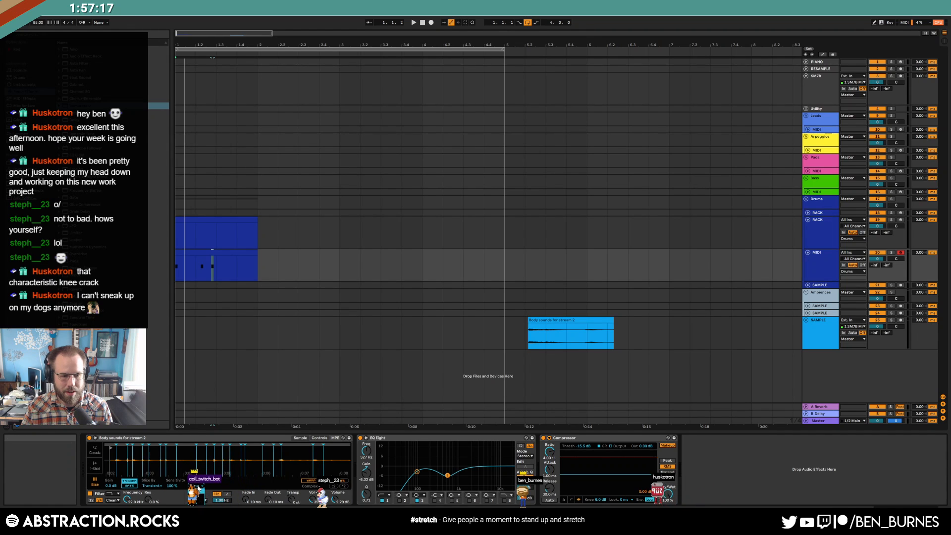
{"action": "left_click", "coordinate": [199, 489]}
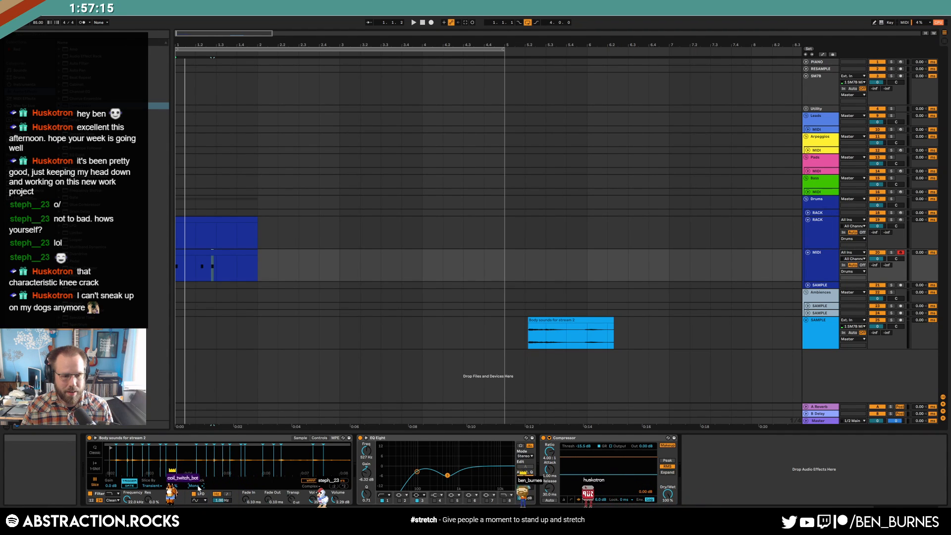
{"action": "left_click", "coordinate": [198, 488]}
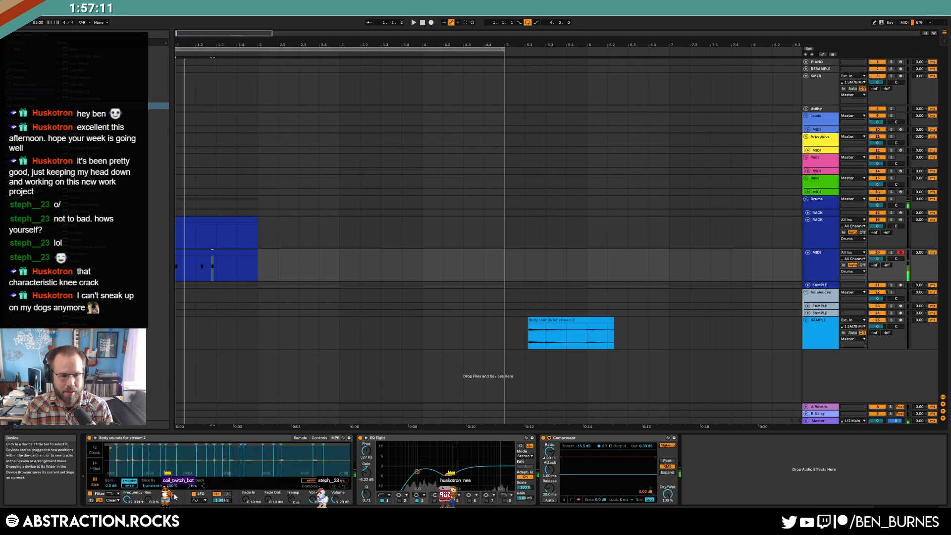
{"action": "left_click", "coordinate": [197, 486]}
{"action": "left_click", "coordinate": [199, 489]}
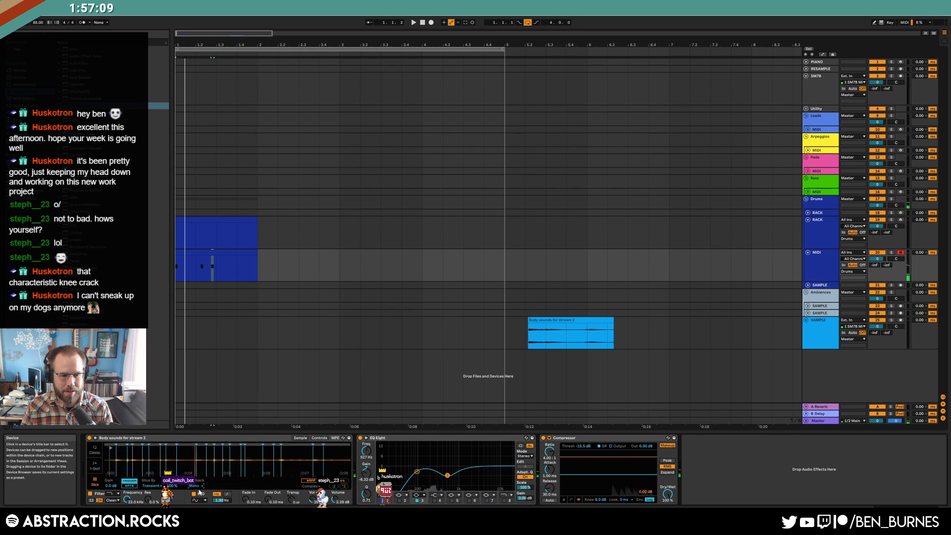
{"action": "left_click", "coordinate": [319, 438]}
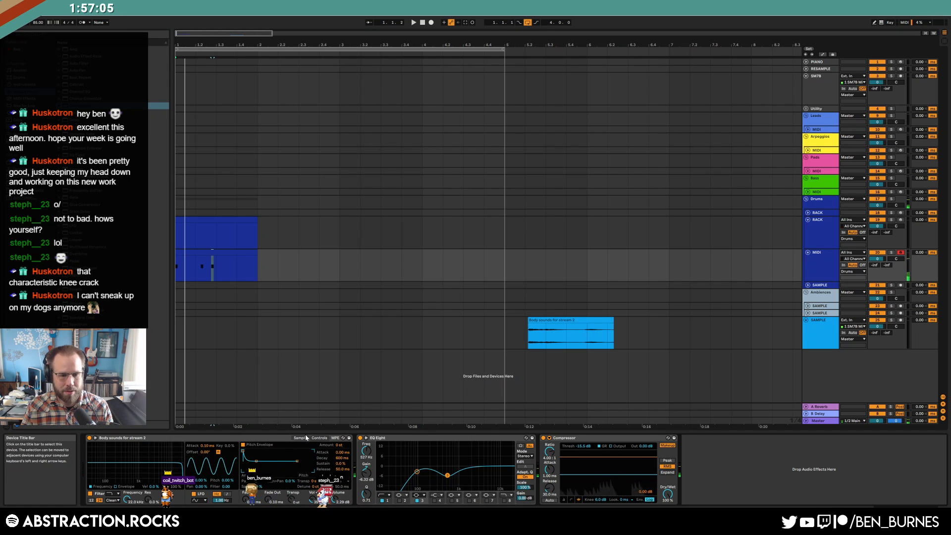
{"action": "left_click", "coordinate": [300, 438]}
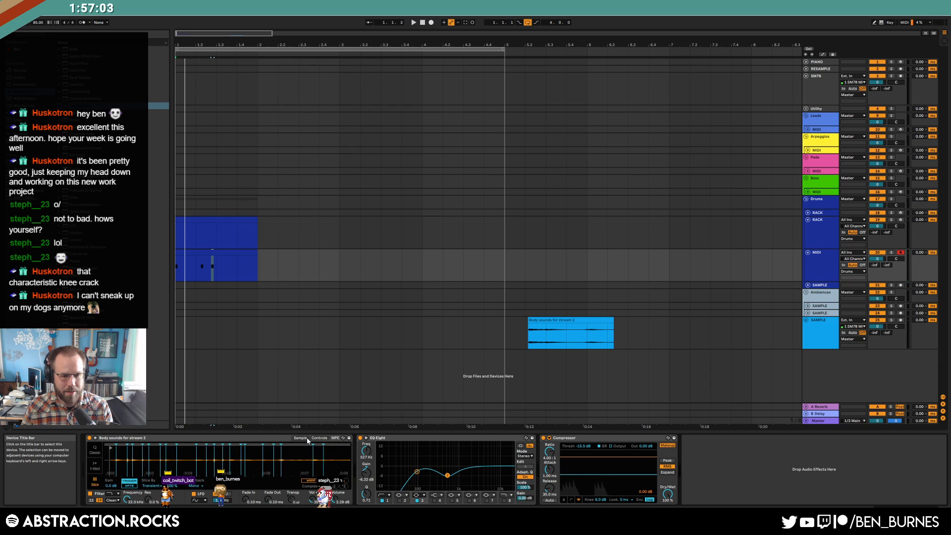
{"action": "left_click", "coordinate": [313, 486]}
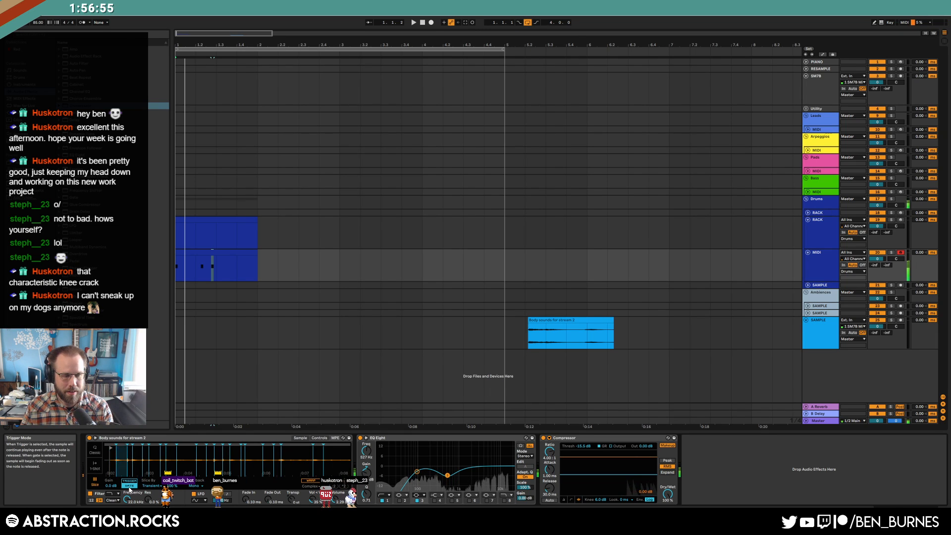
Step: Lengthen the three B1 notes in the one-bar Simpler clip to sixteenth notes
{"action": "double_click", "coordinate": [238, 253]}
{"action": "left_click_drag", "start_coordinate": [257, 395], "coordinate": [587, 438]}
{"action": "key", "text": "shift+Right"}
{"action": "left_click", "coordinate": [402, 404]}
Step: Add short D2, C#2, G#1 and A#1 notes on consecutive sixteenths from 1.1.2 to 1.2, and play the pattern
{"action": "double_click", "coordinate": [296, 375]}
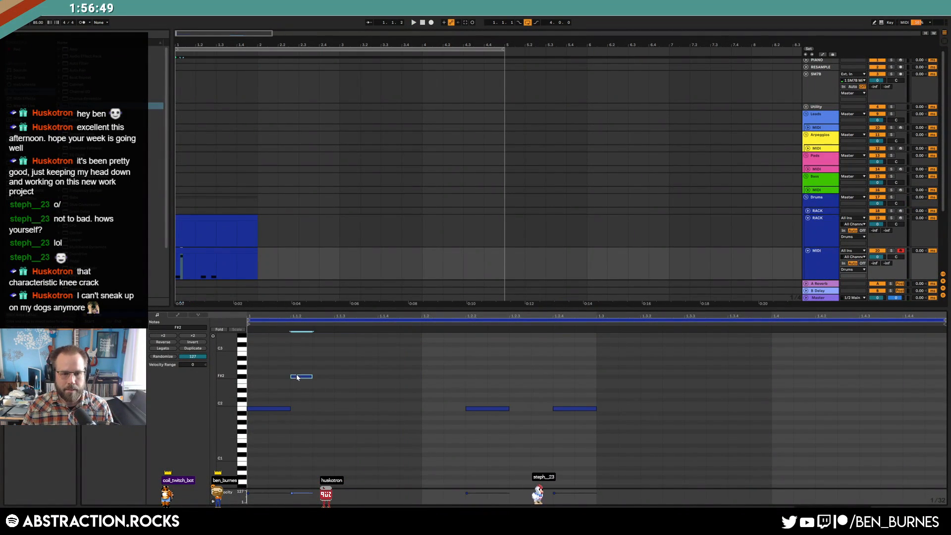
{"action": "left_click_drag", "start_coordinate": [297, 378], "coordinate": [306, 395]}
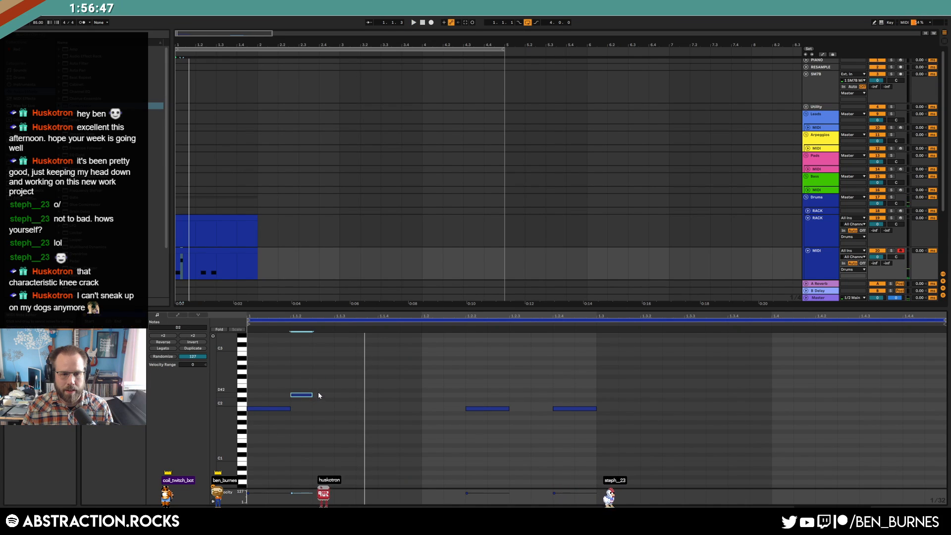
{"action": "double_click", "coordinate": [342, 399]}
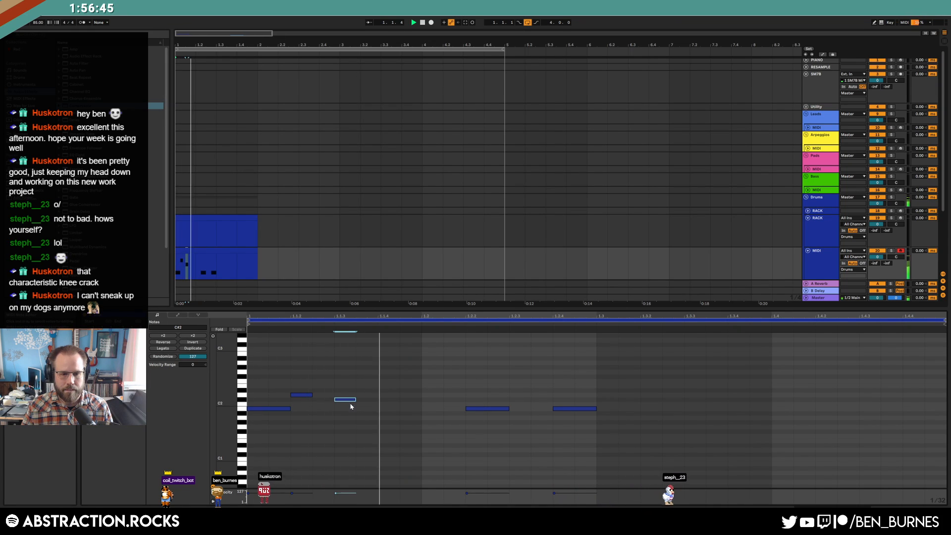
{"action": "left_click_drag", "start_coordinate": [305, 387], "coordinate": [358, 417]}
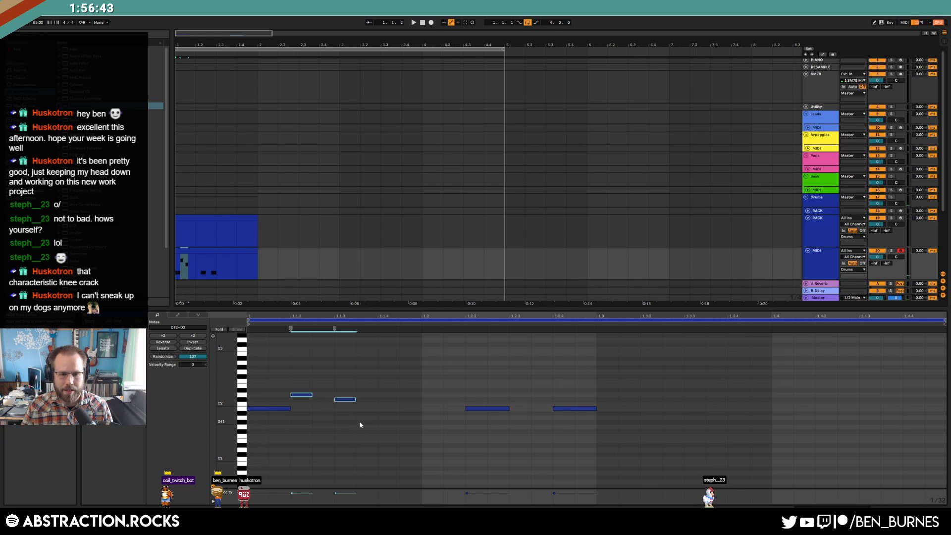
{"action": "double_click", "coordinate": [382, 423]}
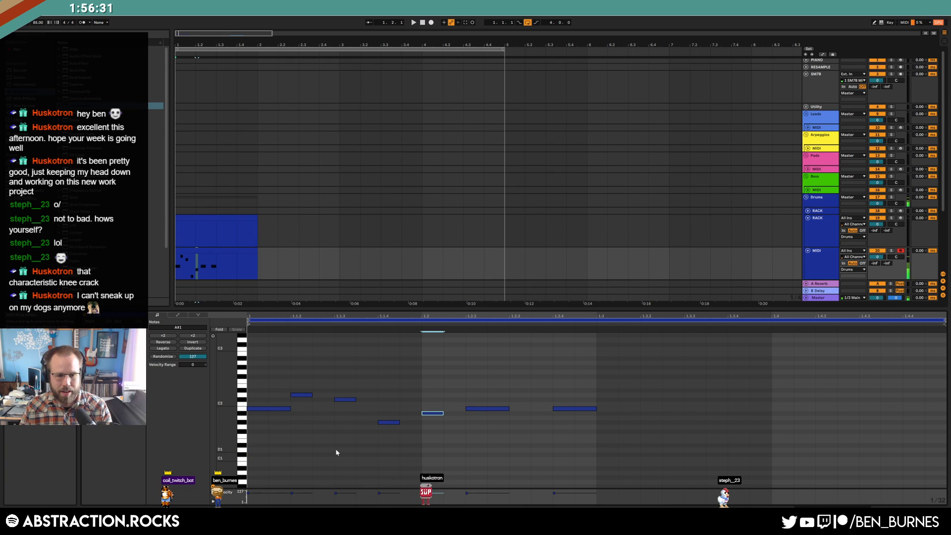
Step: Place a sixteenth-long C#1 note on the third sixteenth of the first beat and repeat it in every beat of the bar
{"action": "mouse_move", "coordinate": [335, 454]}
{"action": "left_mouse_down"}
{"action": "mouse_move", "coordinate": [379, 457]}
{"action": "mouse_move", "coordinate": [252, 464]}
{"action": "left_mouse_up"}
{"action": "key", "text": "ctrl+d"}
{"action": "key", "text": "ctrl+d"}
{"action": "key", "text": "ctrl+d"}
{"action": "left_click", "coordinate": [663, 436]}
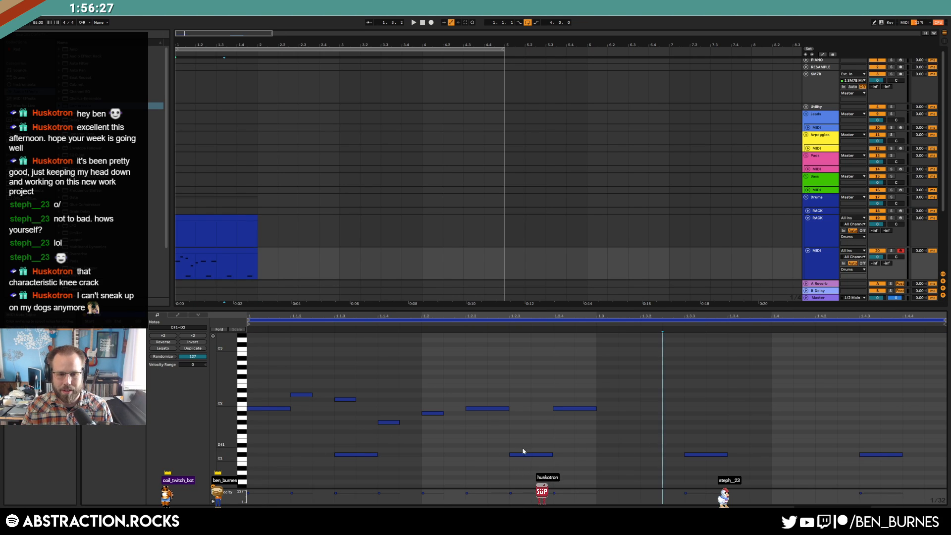
Step: Duplicate the last B1 note onto beat 3 and onto the second and fourth sixteenths of beat 4
{"action": "left_click", "coordinate": [578, 408]}
{"action": "key", "text": "ctrl+d"}
{"action": "left_click_drag", "start_coordinate": [627, 409], "coordinate": [925, 413]}
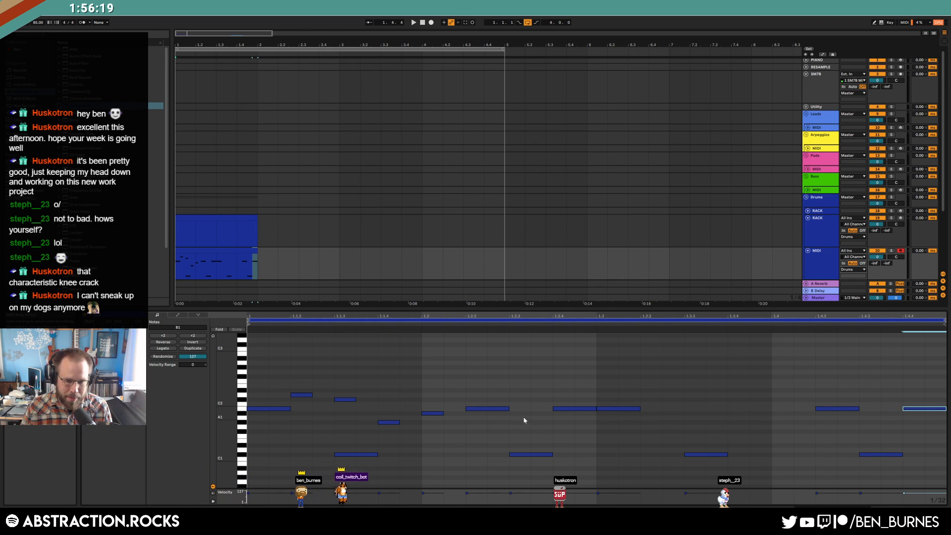
Step: Fill in short notes: D#2 at 1.2.3, G1 at 1.3.2 and 1.3.4, A1 at 1.3.3, F1 at 1.4, and G#1 just before 1.4.4
{"action": "double_click", "coordinate": [519, 390]}
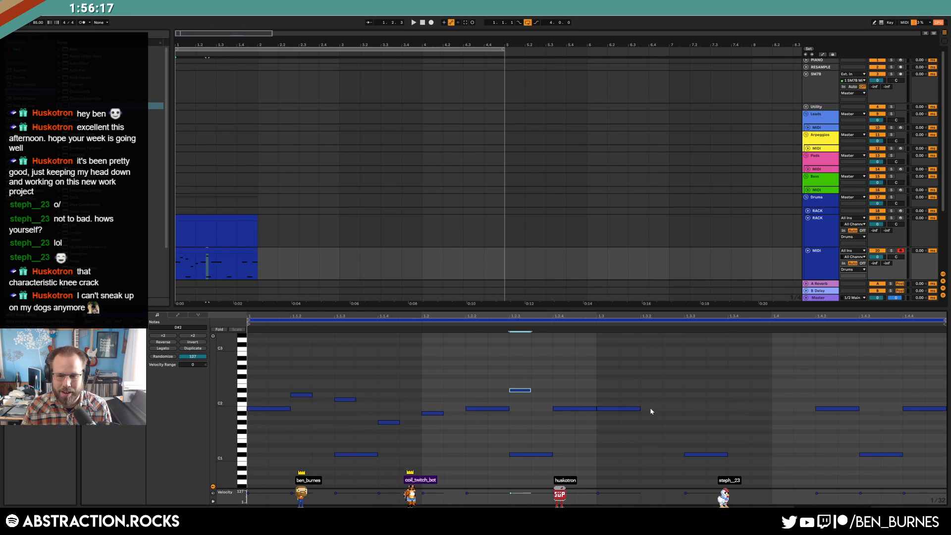
{"action": "double_click", "coordinate": [652, 427]}
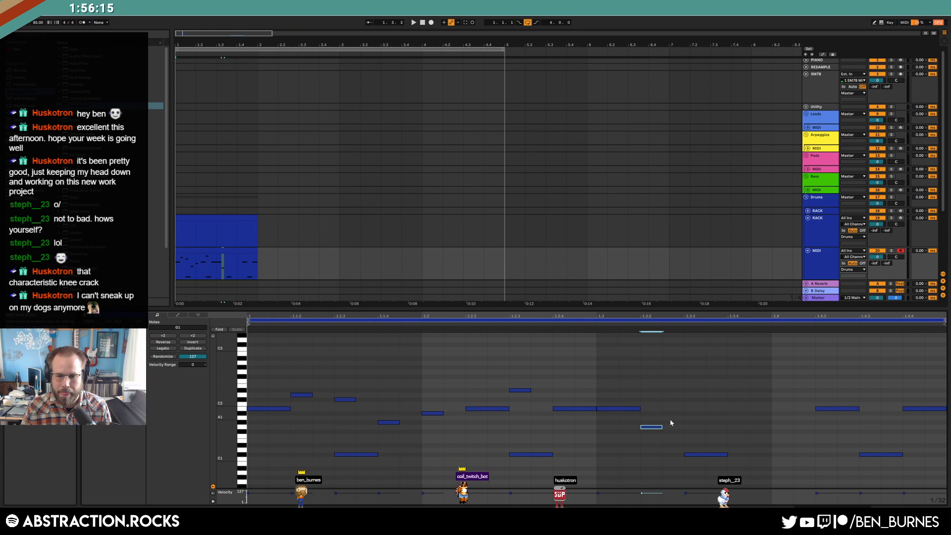
{"action": "double_click", "coordinate": [739, 427]}
{"action": "double_click", "coordinate": [695, 418]}
{"action": "double_click", "coordinate": [776, 436]}
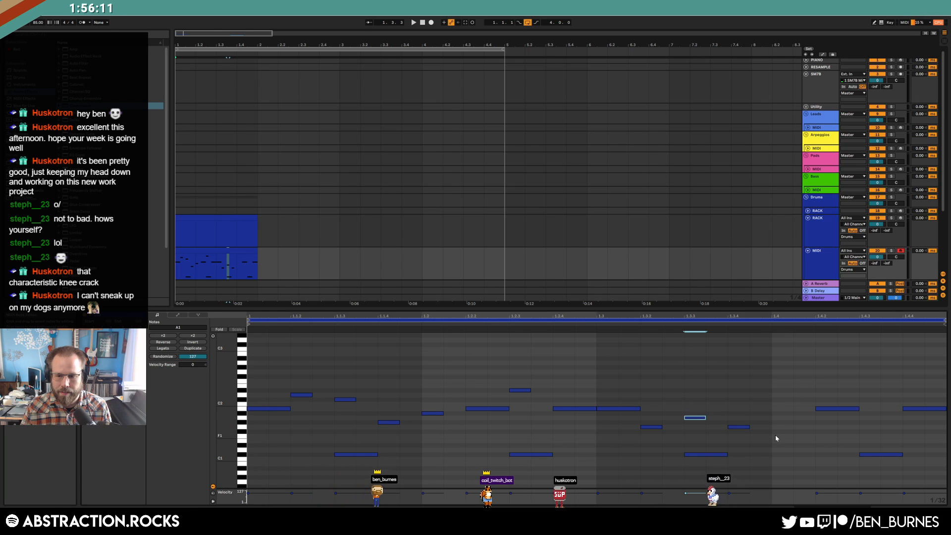
{"action": "key", "text": "space"}
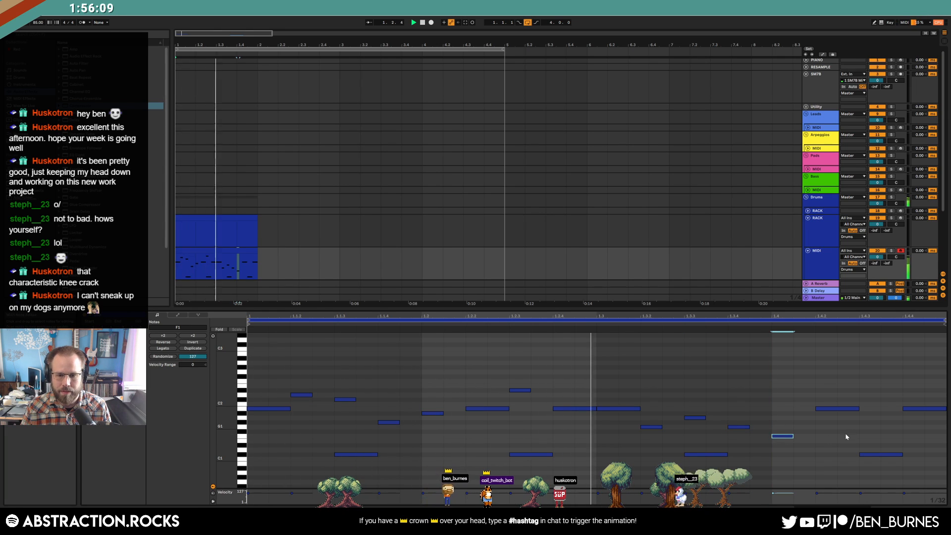
{"action": "double_click", "coordinate": [887, 423]}
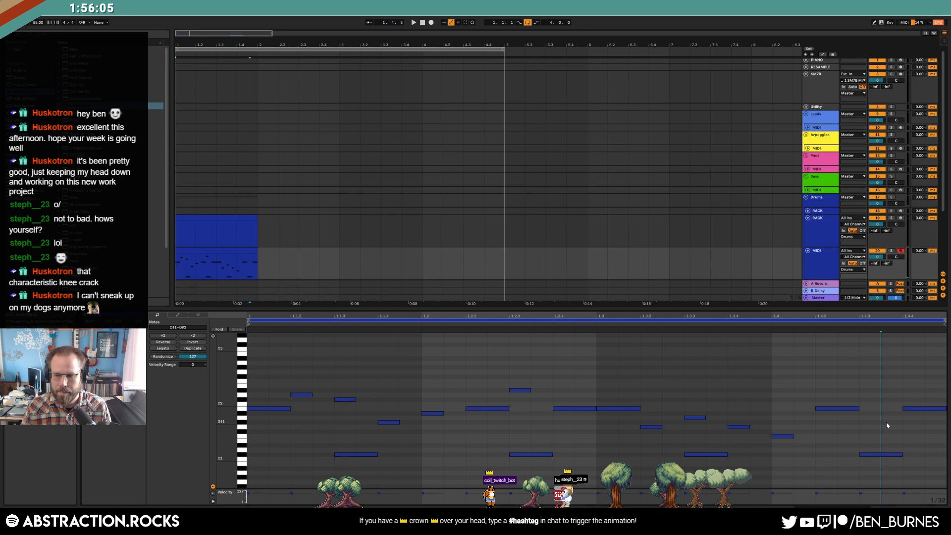
Step: Extend the looped Simpler clip to four bars and set the low cut in EQ Eight to about 82 Hz during playback
{"action": "left_click_drag", "start_coordinate": [255, 253], "coordinate": [514, 263]}
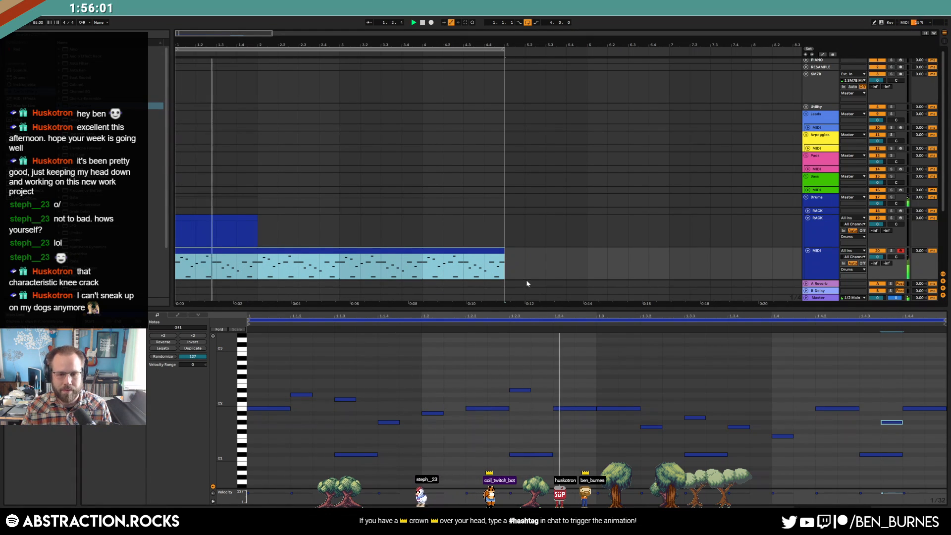
{"action": "key", "text": "shift+Tab"}
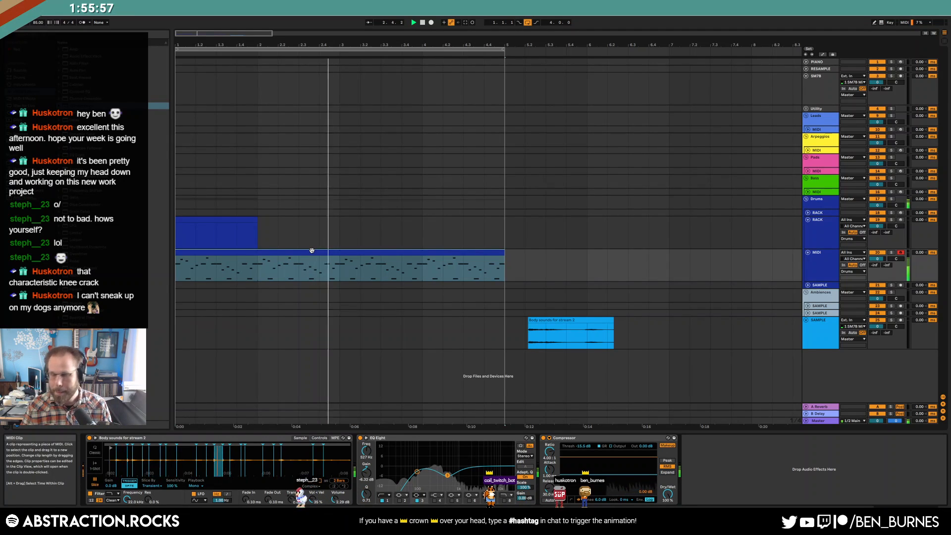
{"action": "left_click", "coordinate": [315, 251]}
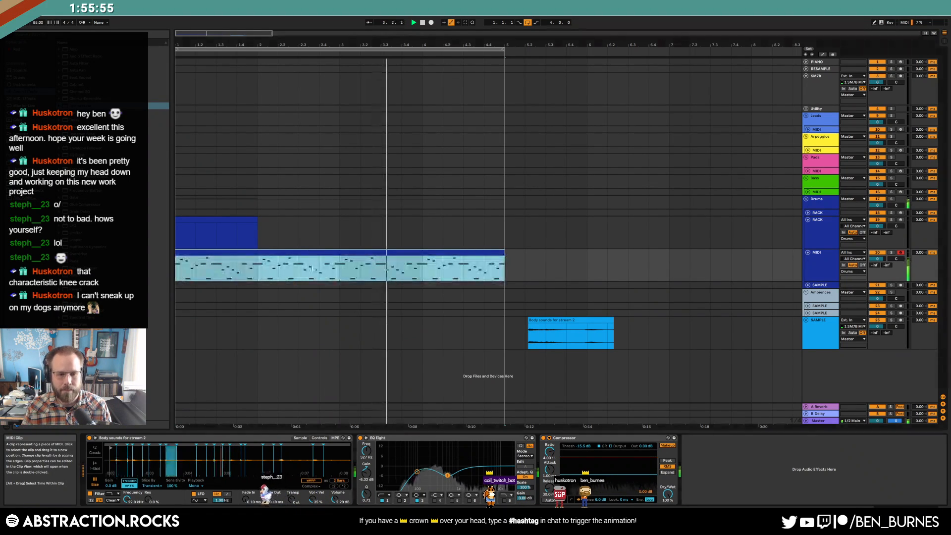
{"action": "left_click_drag", "start_coordinate": [449, 477], "coordinate": [415, 470]}
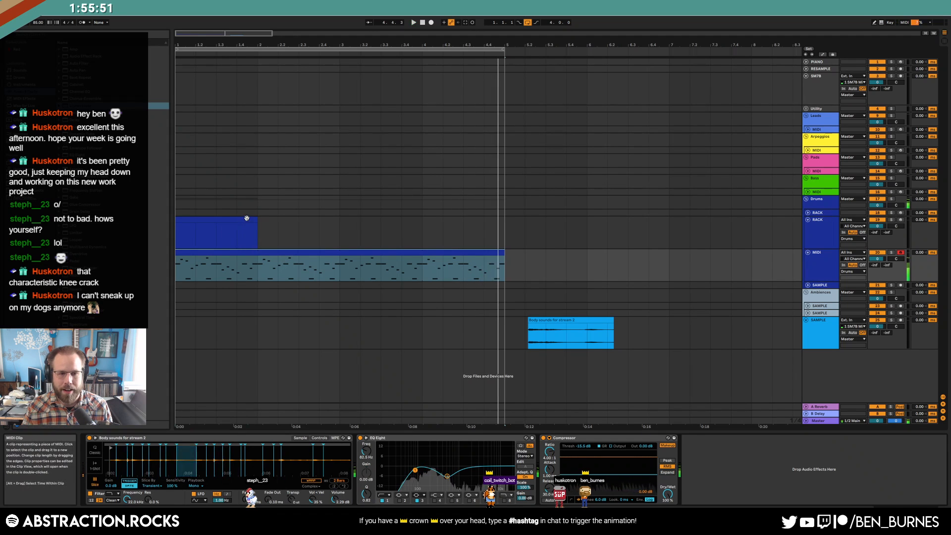
{"action": "key", "text": "space"}
{"action": "left_click", "coordinate": [246, 218]}
{"action": "double_click", "coordinate": [247, 219]}
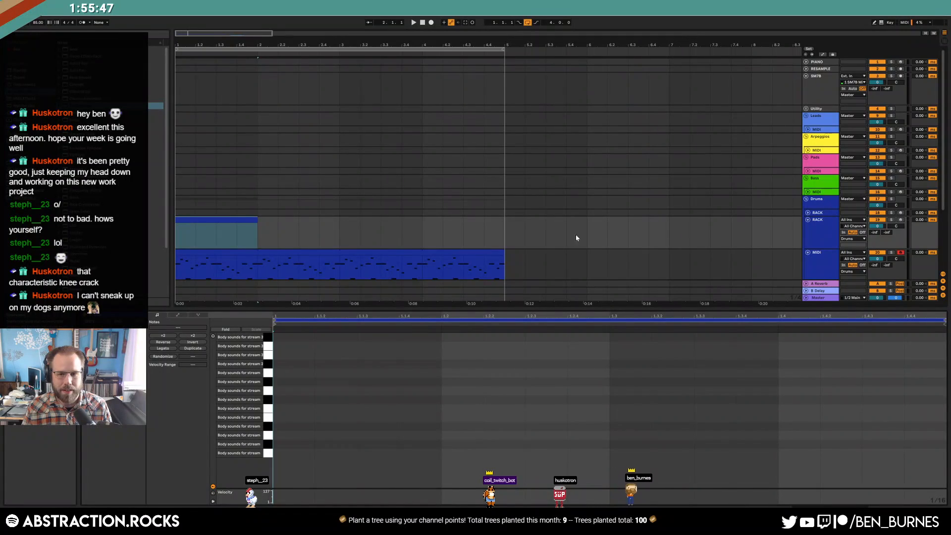
{"action": "left_click", "coordinate": [462, 253]}
Step: Insert the Transient Master plug-in between EQ Eight and Compressor, raise its attack to about 39%, and play the beat
{"action": "left_click", "coordinate": [23, 112]}
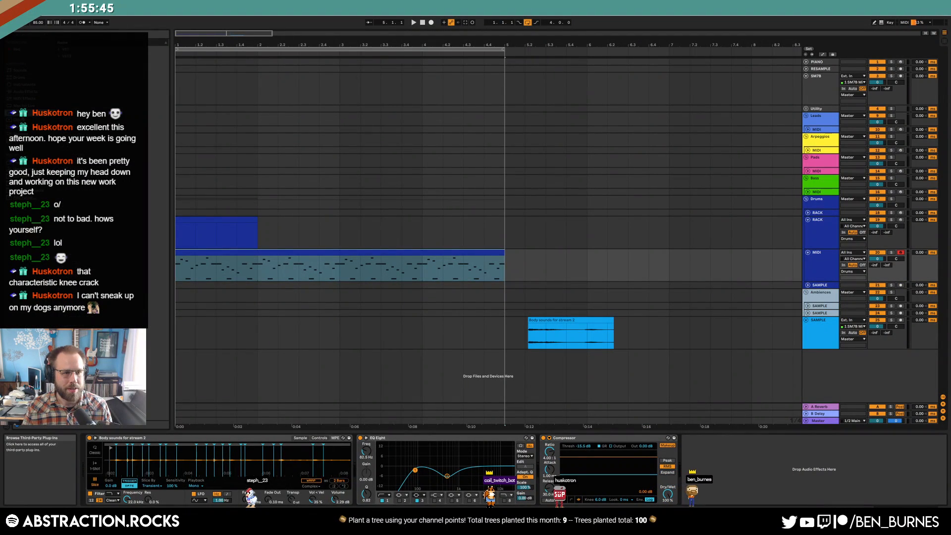
{"action": "left_click", "coordinate": [60, 49]}
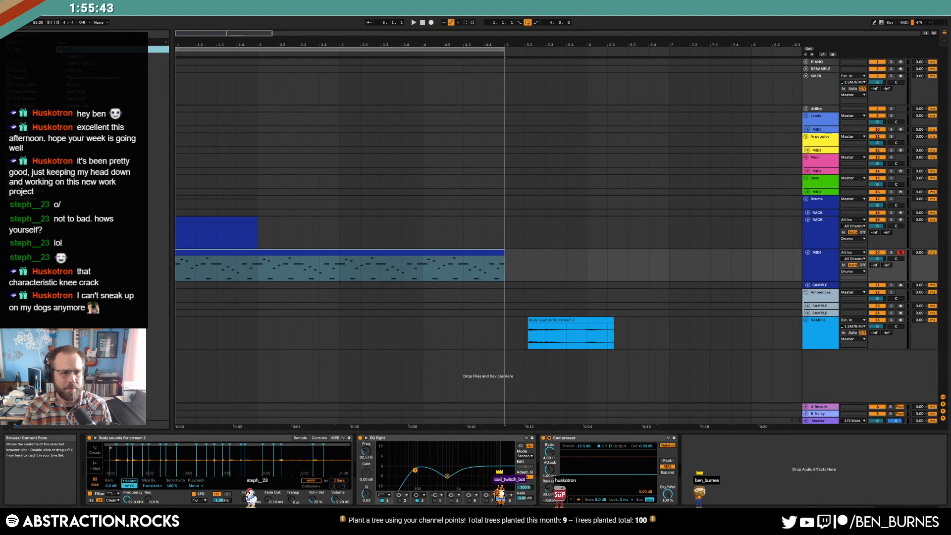
{"action": "left_click", "coordinate": [67, 42]}
{"action": "left_click", "coordinate": [60, 49]}
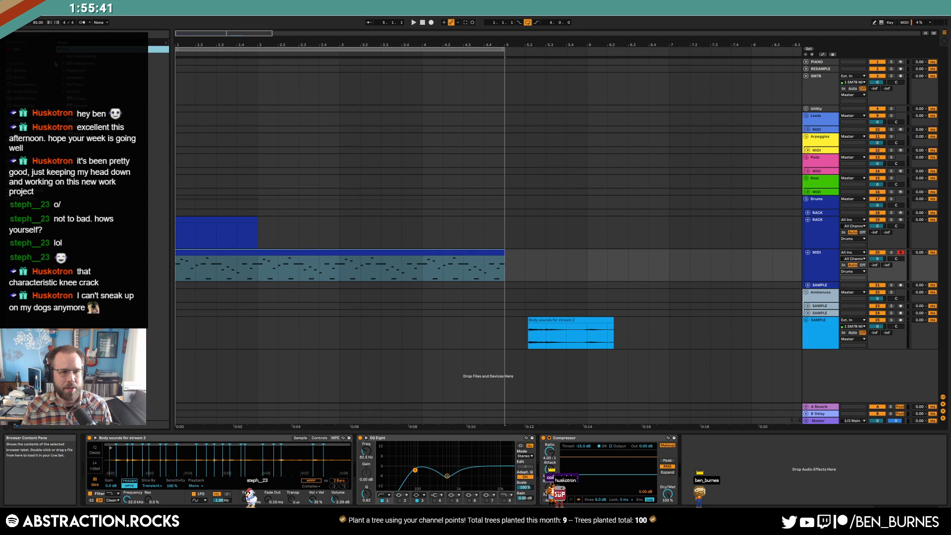
{"action": "left_click", "coordinate": [63, 78]}
{"action": "left_click_drag", "start_coordinate": [88, 297], "coordinate": [540, 493]}
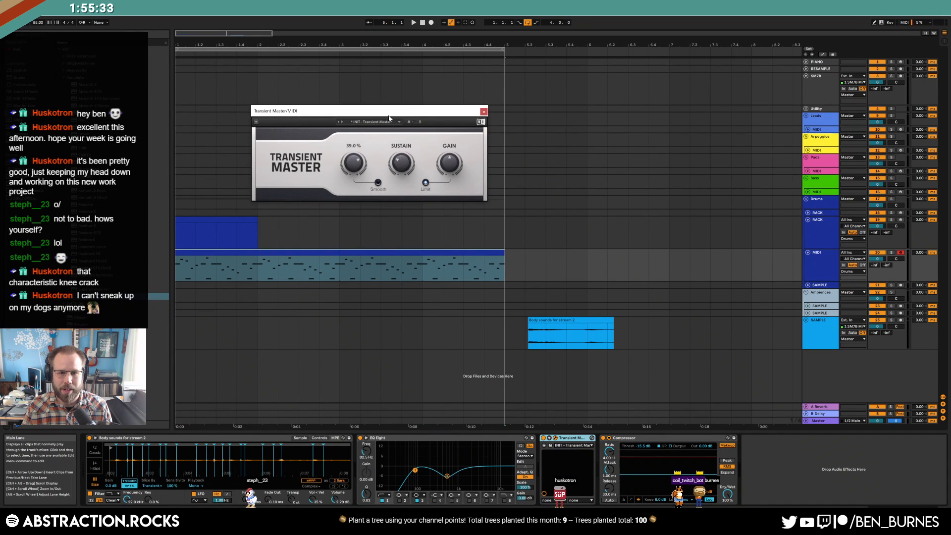
{"action": "left_click_drag", "start_coordinate": [387, 117], "coordinate": [418, 108]}
{"action": "key", "text": "space"}
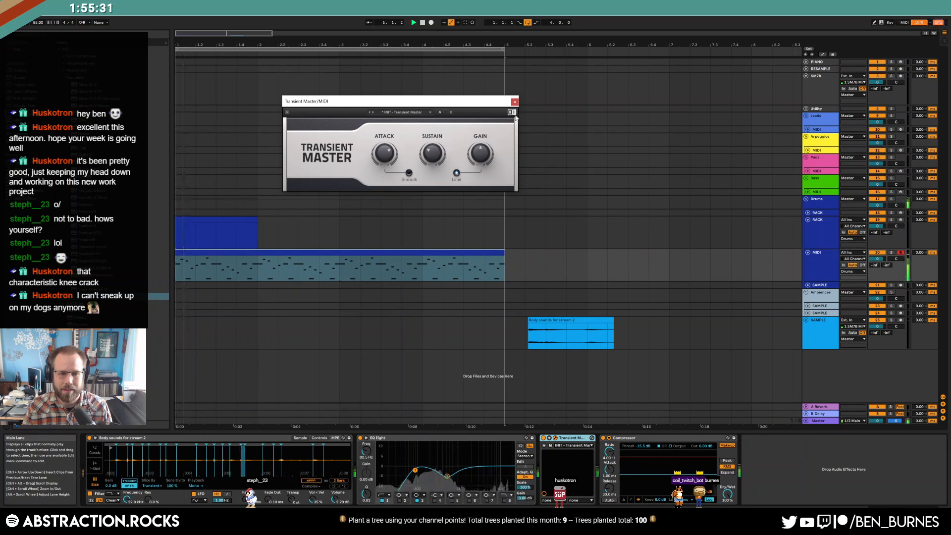
{"action": "left_click", "coordinate": [515, 102]}
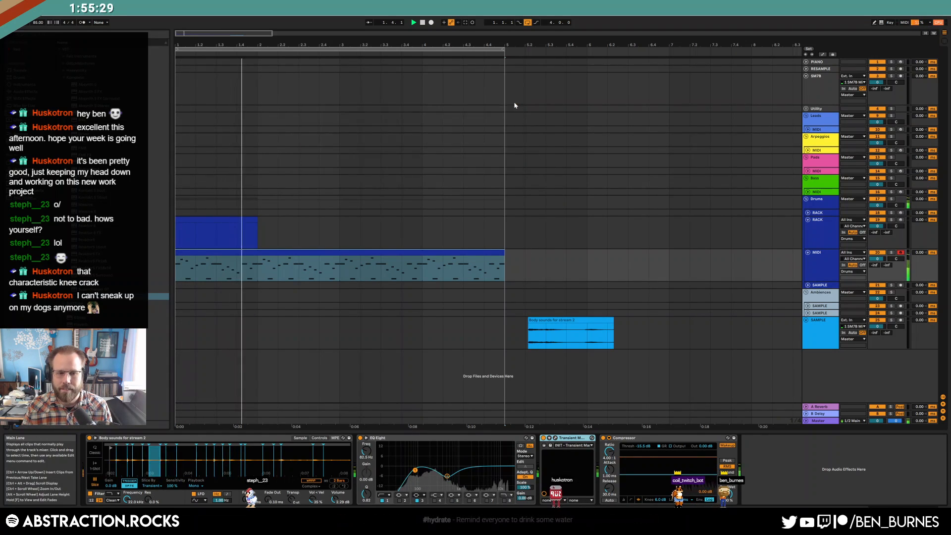
Step: Show the Drum Rack on the RACK track and preview the body-sound samples on its pads
{"action": "double_click", "coordinate": [258, 257]}
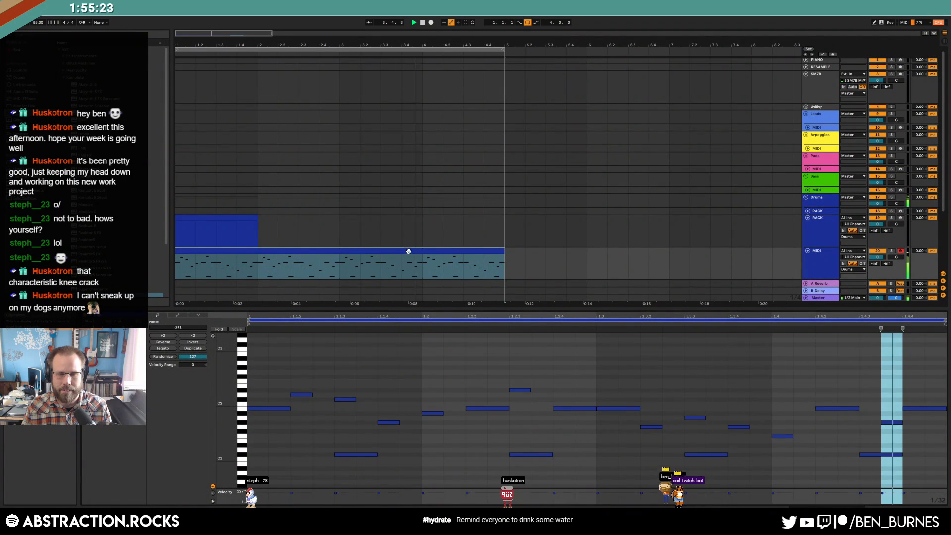
{"action": "key", "text": "shift+Tab"}
{"action": "left_click", "coordinate": [249, 219]}
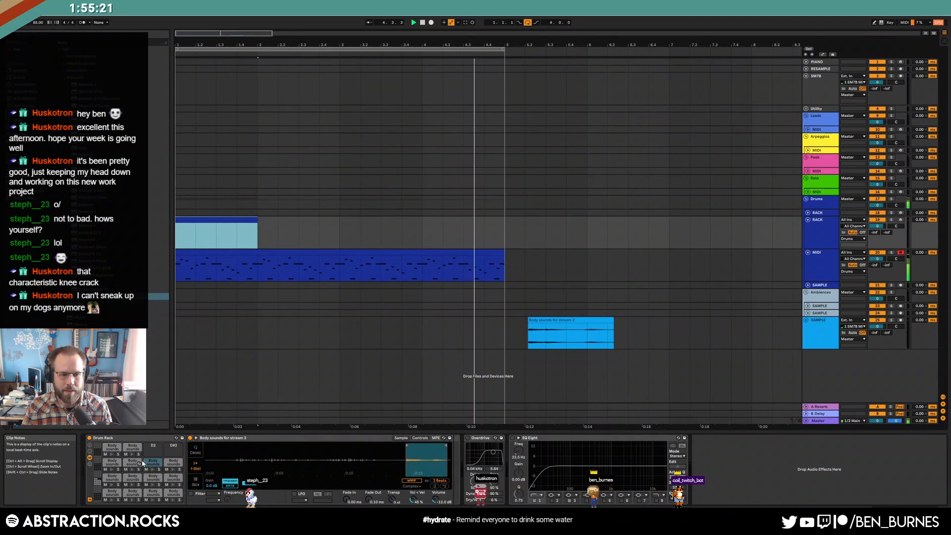
{"action": "left_click", "coordinate": [153, 464]}
{"action": "key", "text": "space"}
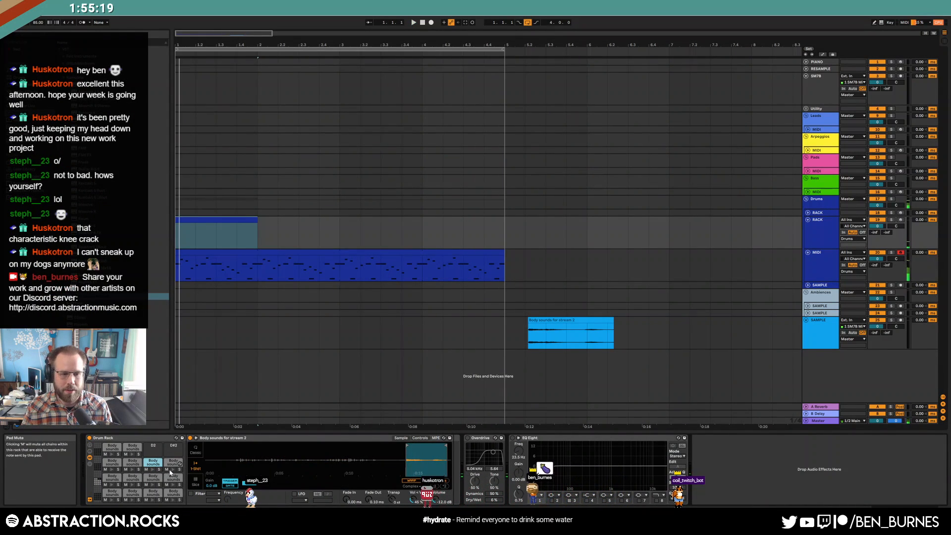
{"action": "left_click", "coordinate": [173, 500]}
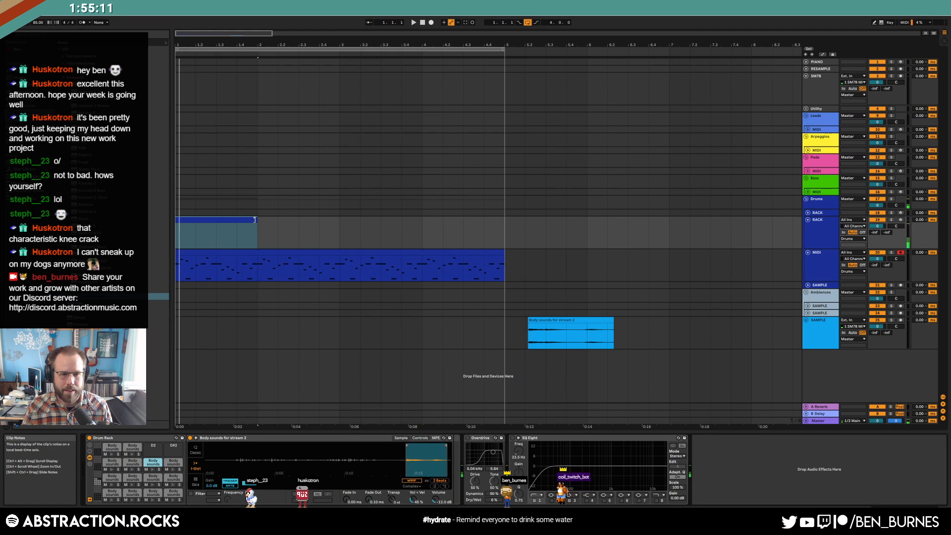
Step: Add an A1 note at 1.4 in the RACK track's clip and loop the clip out to four bars during playback
{"action": "double_click", "coordinate": [218, 245]}
{"action": "key", "text": "space"}
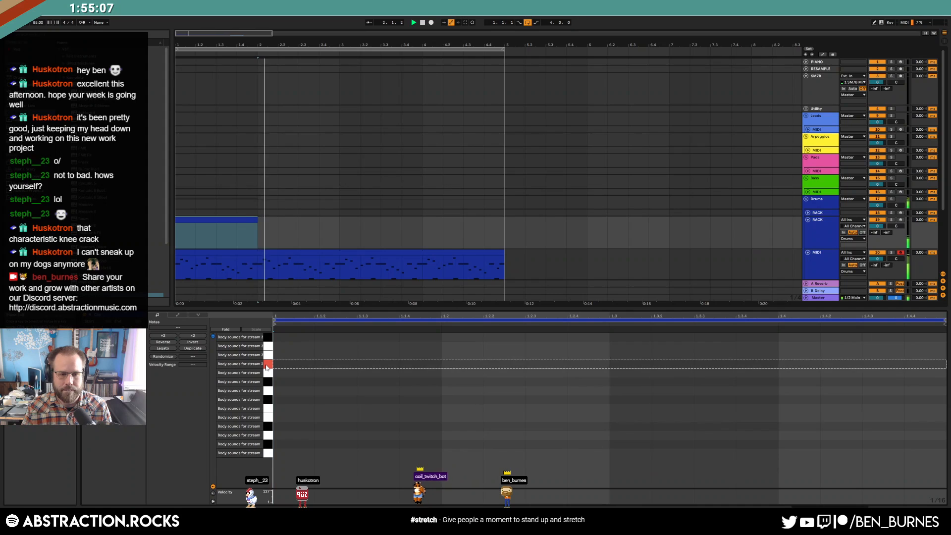
{"action": "double_click", "coordinate": [786, 373]}
{"action": "left_click_drag", "start_coordinate": [256, 222], "coordinate": [505, 221]}
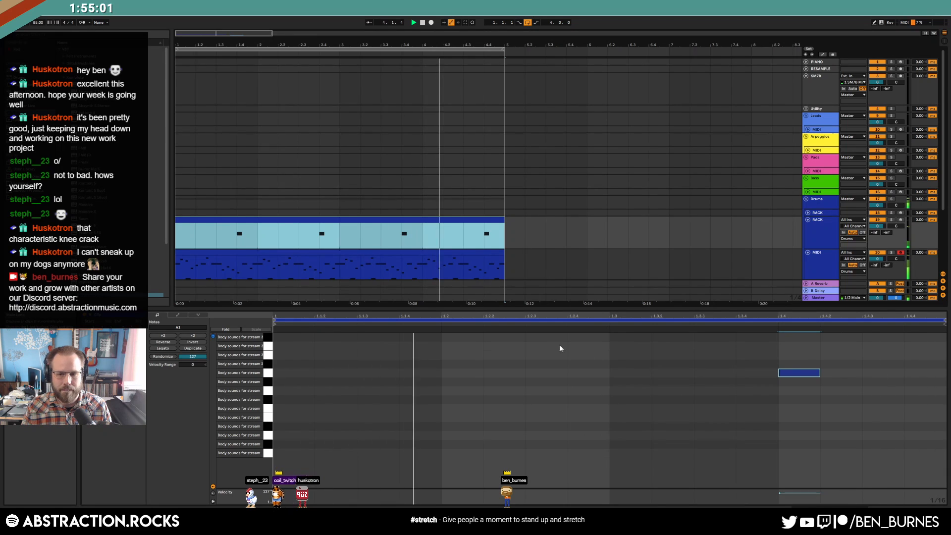
{"action": "key", "text": "space"}
Step: Audition the C#2 sound and examine that Drum Rack pad's sample region in Simpler up close
{"action": "left_click", "coordinate": [268, 340]}
{"action": "left_click", "coordinate": [271, 338]}
{"action": "key", "text": "shift+Tab"}
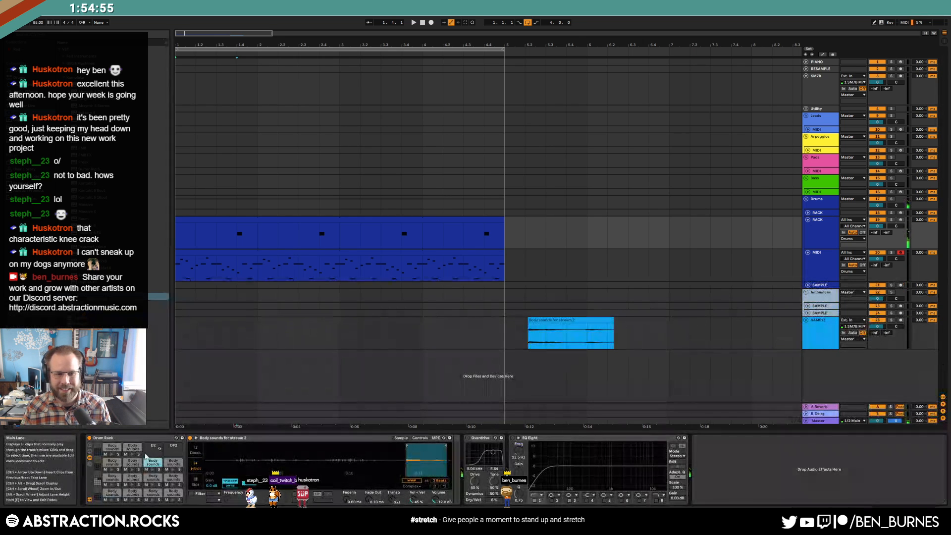
{"action": "left_click", "coordinate": [133, 447]}
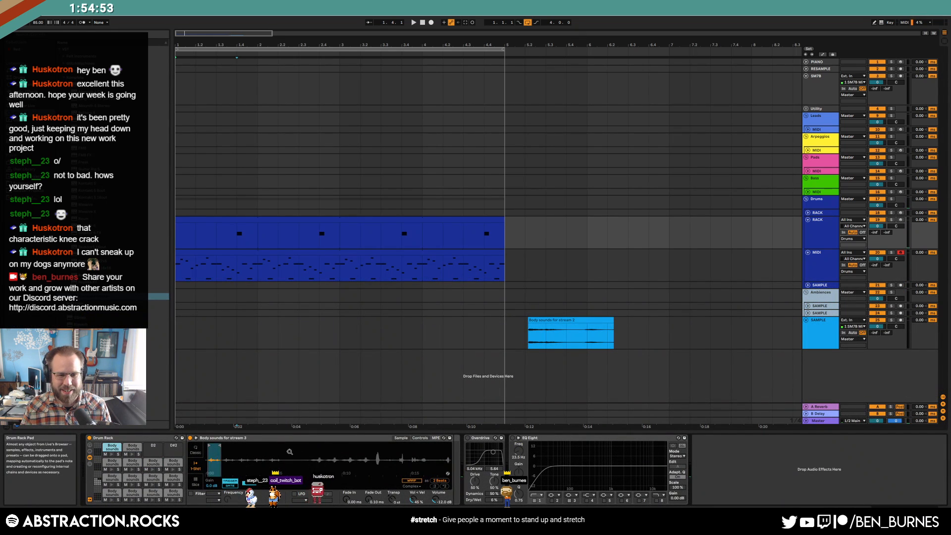
{"action": "left_click", "coordinate": [132, 455]}
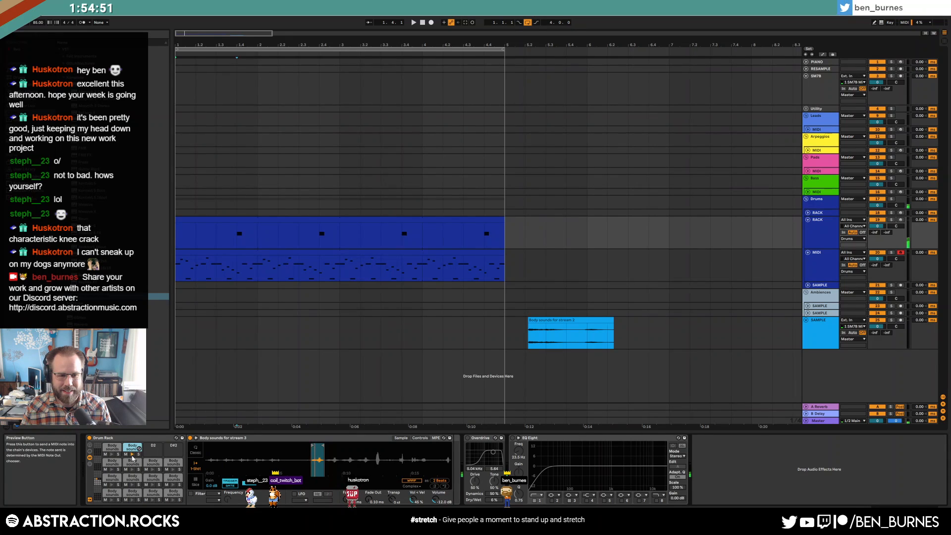
{"action": "left_click_drag", "start_coordinate": [320, 463], "coordinate": [268, 456]}
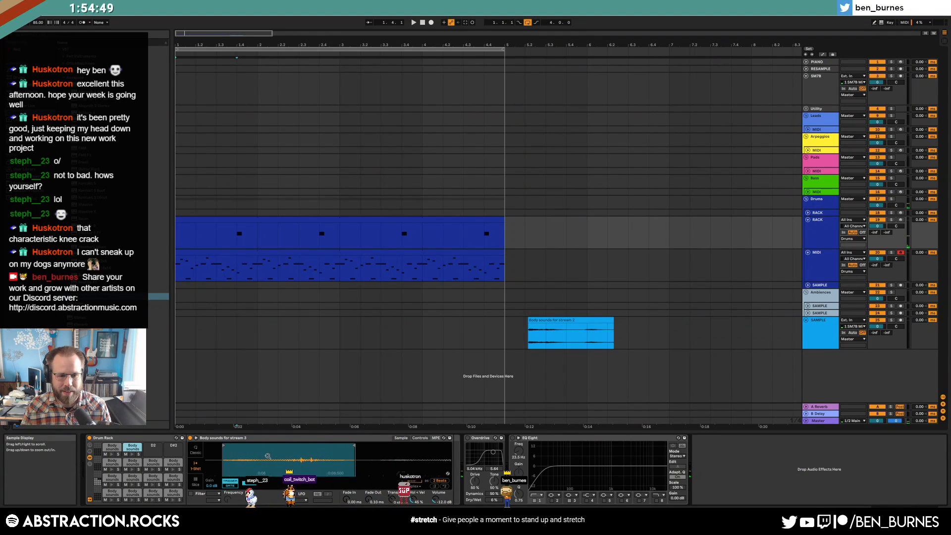
Step: Extend the RACK clip's internal loop to two bars and add a C#2 note at 2.4
{"action": "double_click", "coordinate": [287, 219]}
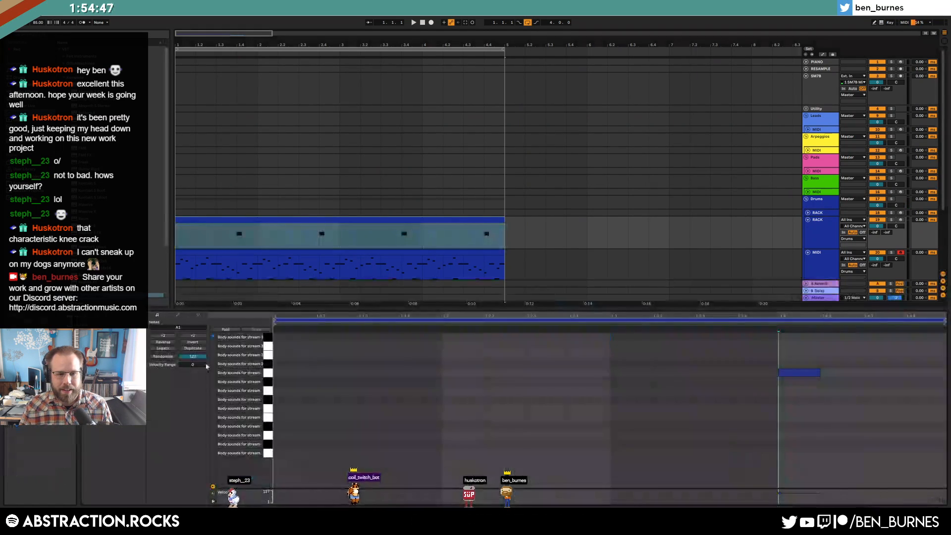
{"action": "key", "text": "Up"}
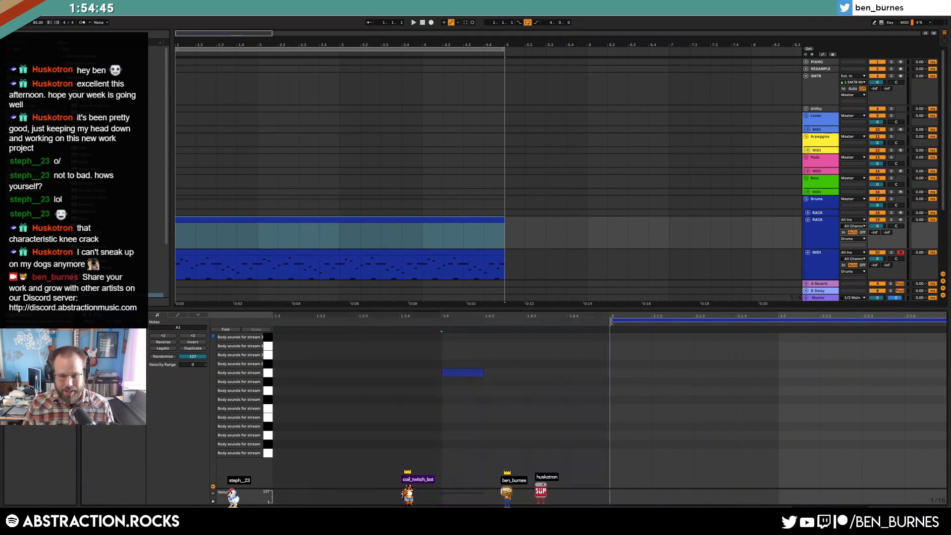
{"action": "left_click", "coordinate": [463, 386]}
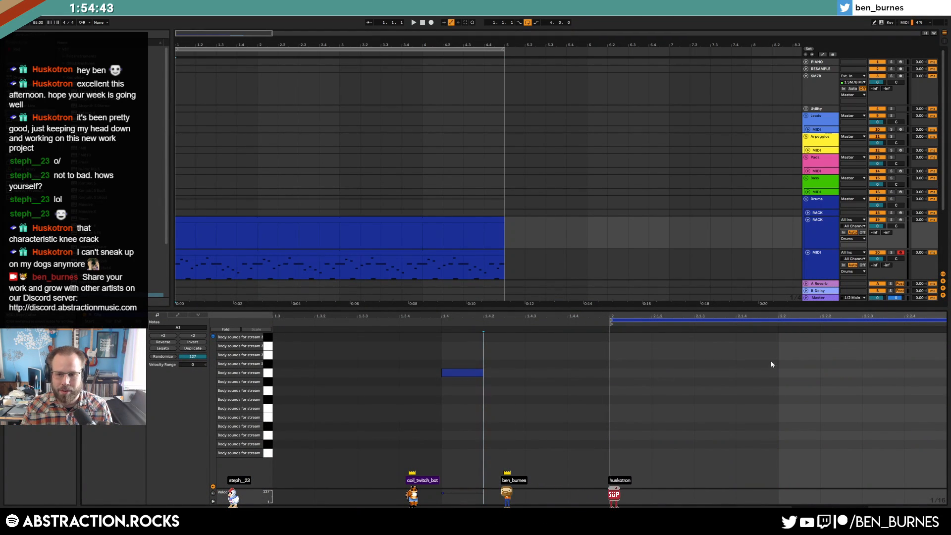
{"action": "left_click_drag", "start_coordinate": [618, 317], "coordinate": [617, 292]}
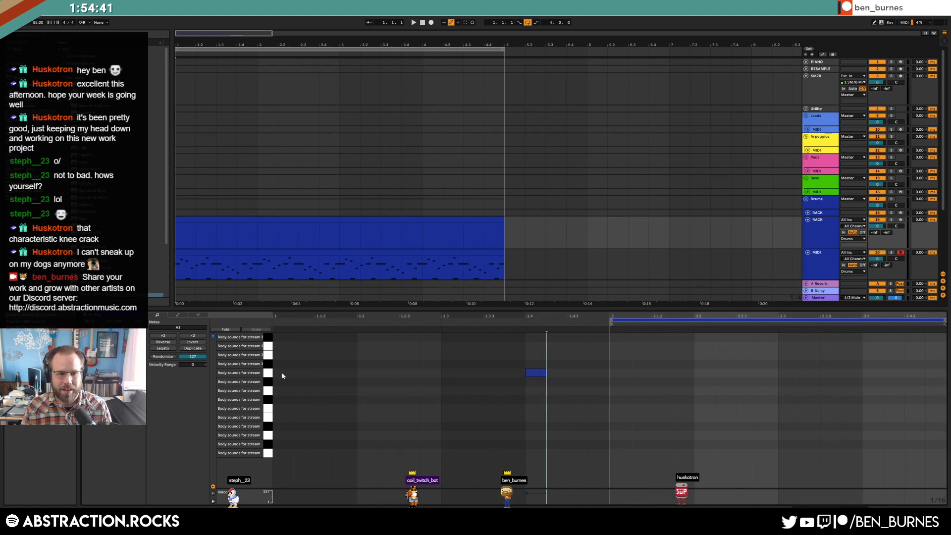
{"action": "key", "text": "Down"}
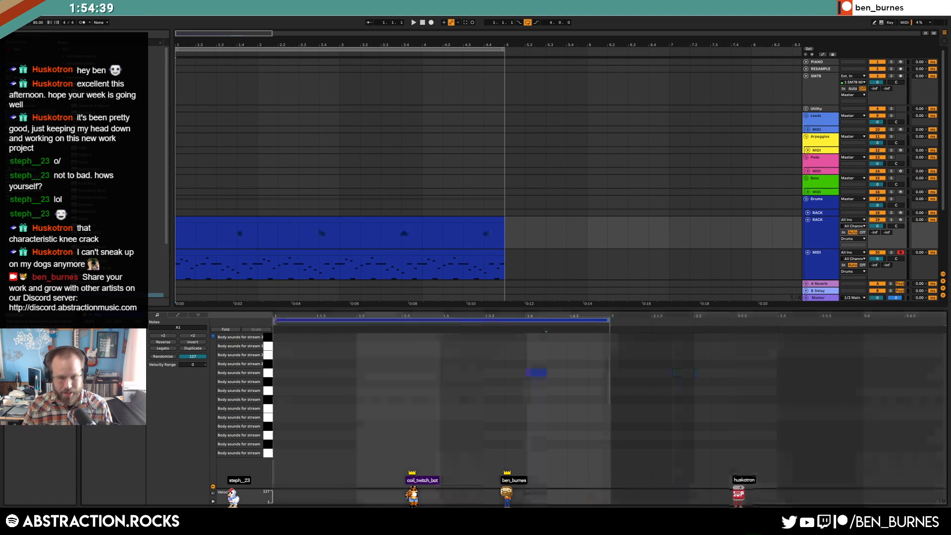
{"action": "key", "text": "super+Up"}
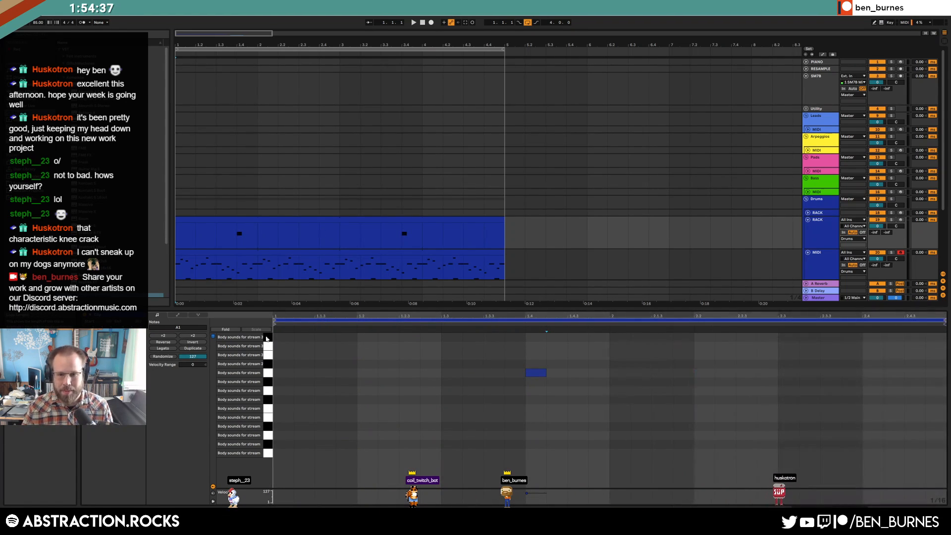
{"action": "double_click", "coordinate": [887, 337]}
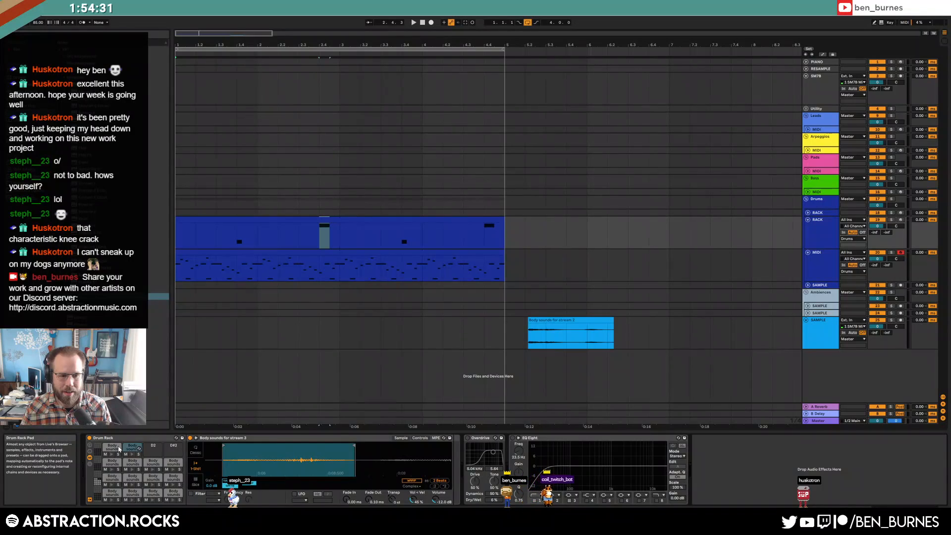
Step: Copy the C#2 Simpler's Trigger/Gate setting to its sibling pads and lengthen the C#2 note at 2.4 to three sixteenths
{"action": "right_click", "coordinate": [233, 487]}
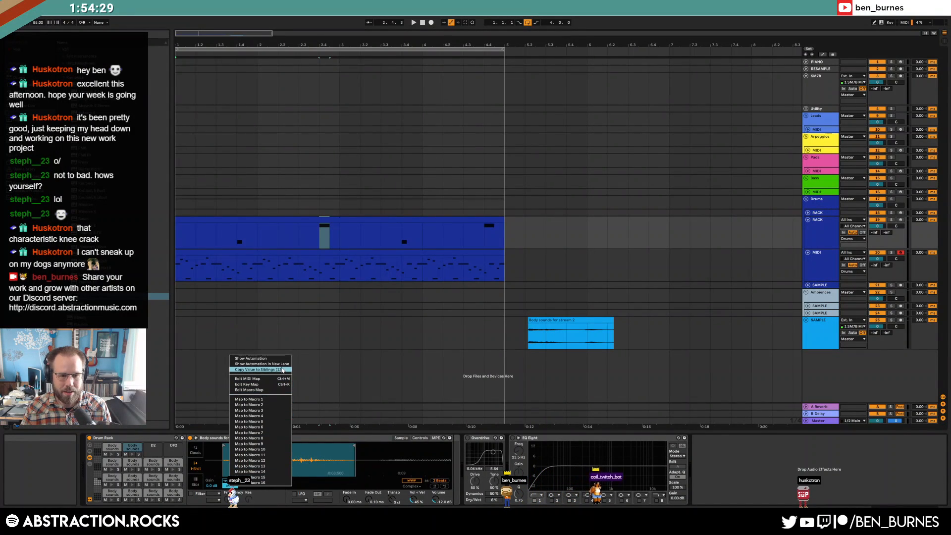
{"action": "left_click", "coordinate": [282, 372]}
{"action": "left_click", "coordinate": [282, 218]}
{"action": "double_click", "coordinate": [282, 218]}
{"action": "key", "text": "space"}
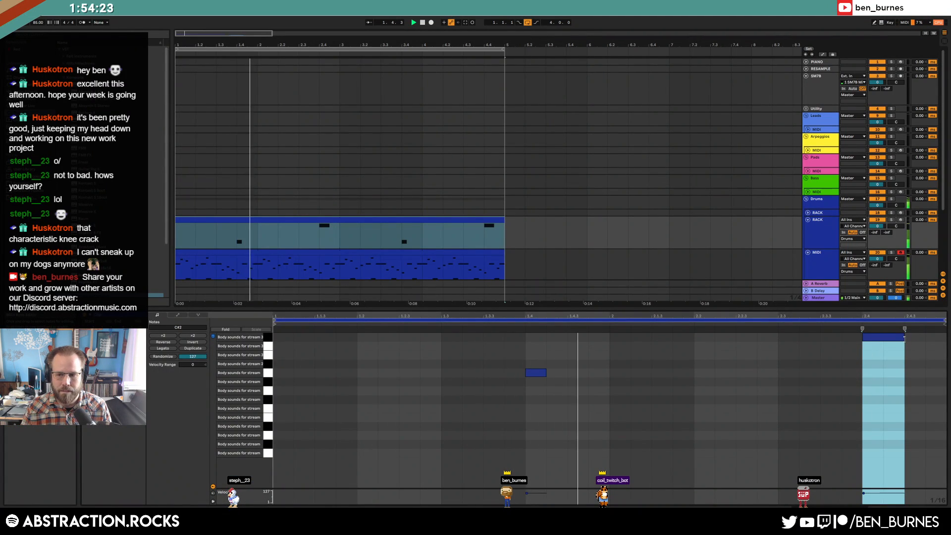
{"action": "left_click_drag", "start_coordinate": [904, 339], "coordinate": [925, 339]}
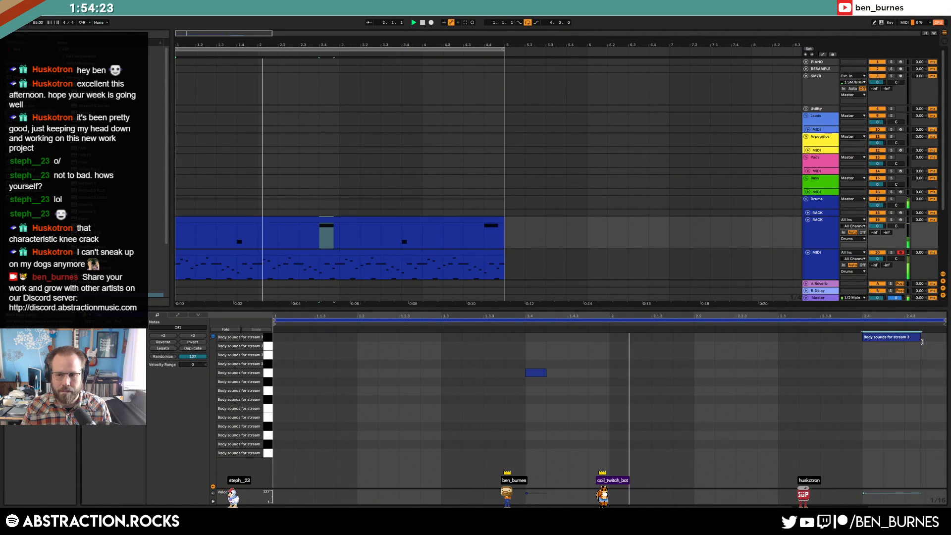
{"action": "left_click", "coordinate": [214, 337]}
{"action": "key", "text": "space"}
{"action": "left_click", "coordinate": [214, 337]}
Step: Place an eighth-note C2 hit at 1.3.3 and duplicate it one bar ahead to 2.3.3
{"action": "left_click", "coordinate": [269, 348]}
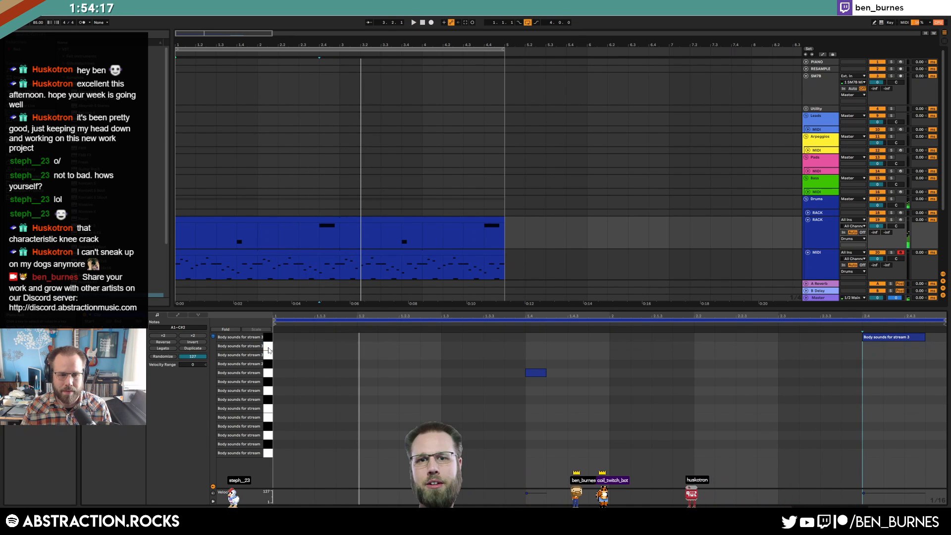
{"action": "left_click_drag", "start_coordinate": [322, 347], "coordinate": [411, 353]}
{"action": "key", "text": "space"}
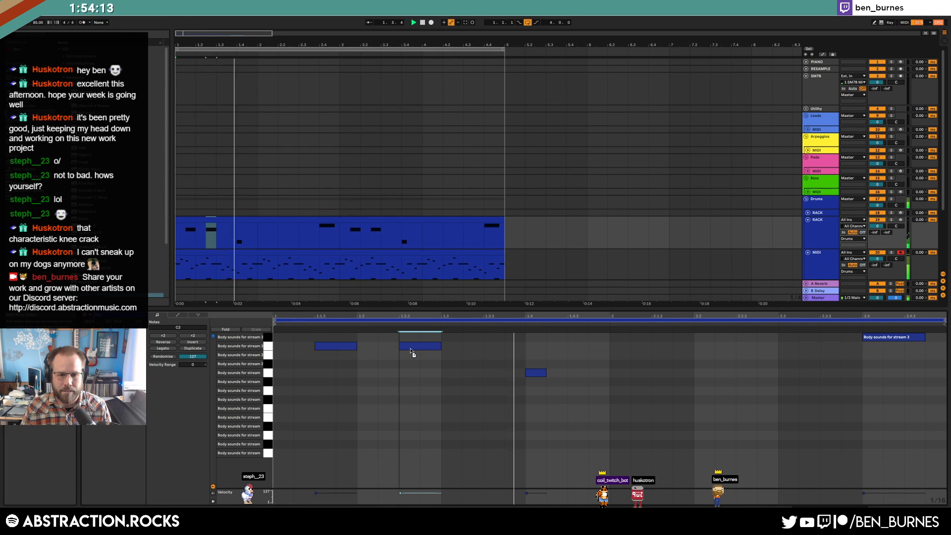
{"action": "left_click", "coordinate": [336, 350]}
{"action": "left_click_drag", "start_coordinate": [336, 350], "coordinate": [525, 346]}
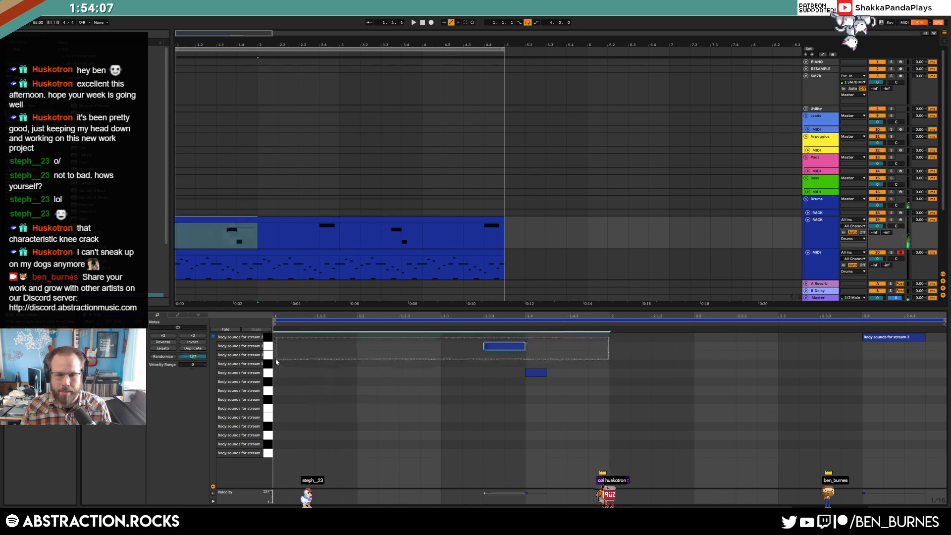
{"action": "key", "text": "ctrl+d"}
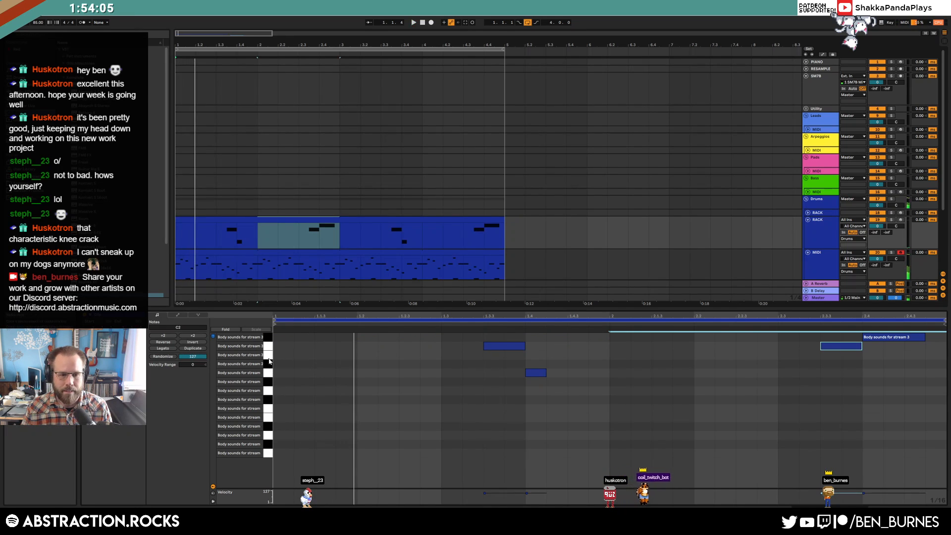
Step: Audition the lower pads, add an eighth-note G#1 hit starting at 2.3.4, and play the beat
{"action": "left_click", "coordinate": [269, 356]}
{"action": "left_click", "coordinate": [270, 358]}
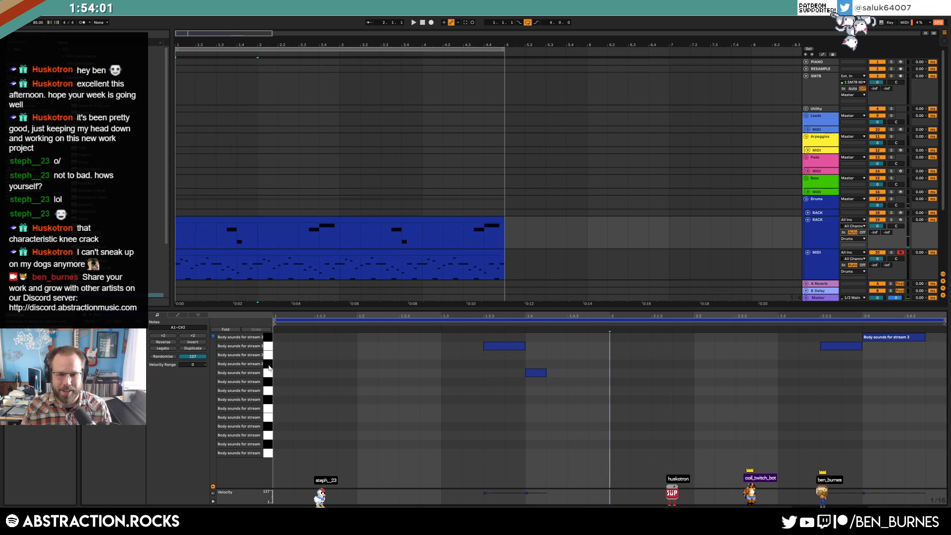
{"action": "left_click", "coordinate": [269, 366]}
{"action": "left_click", "coordinate": [268, 383]}
{"action": "left_click", "coordinate": [268, 373]}
{"action": "left_click", "coordinate": [267, 383]}
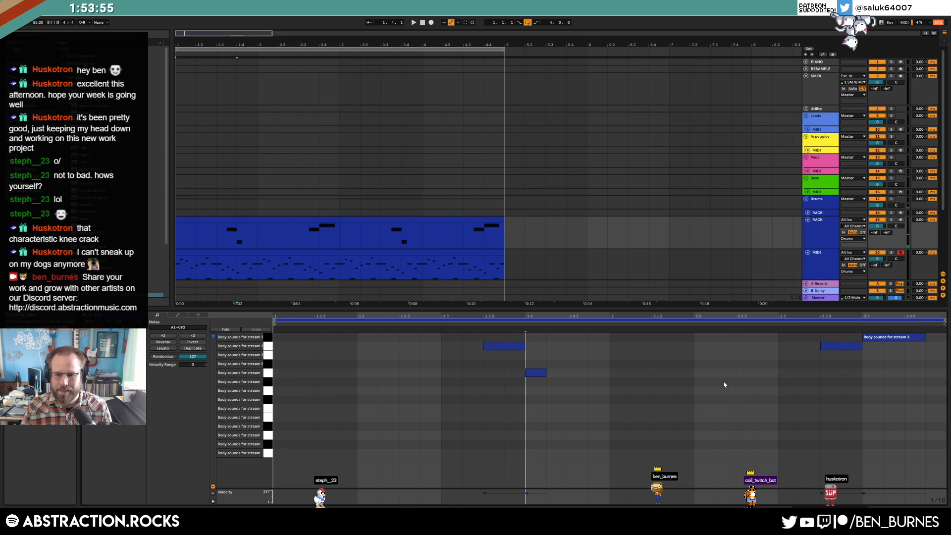
{"action": "double_click", "coordinate": [870, 390]}
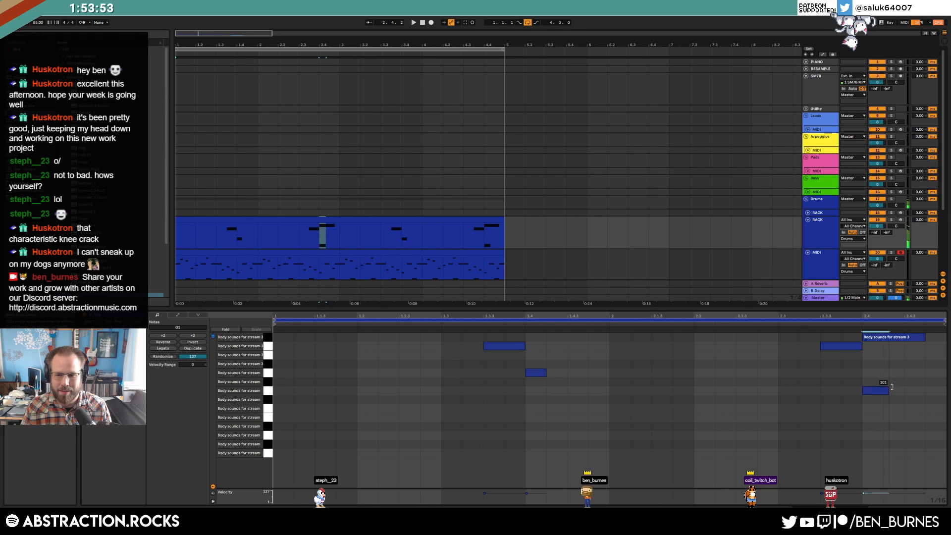
{"action": "left_click_drag", "start_coordinate": [897, 382], "coordinate": [903, 384]}
{"action": "key", "text": "Up"}
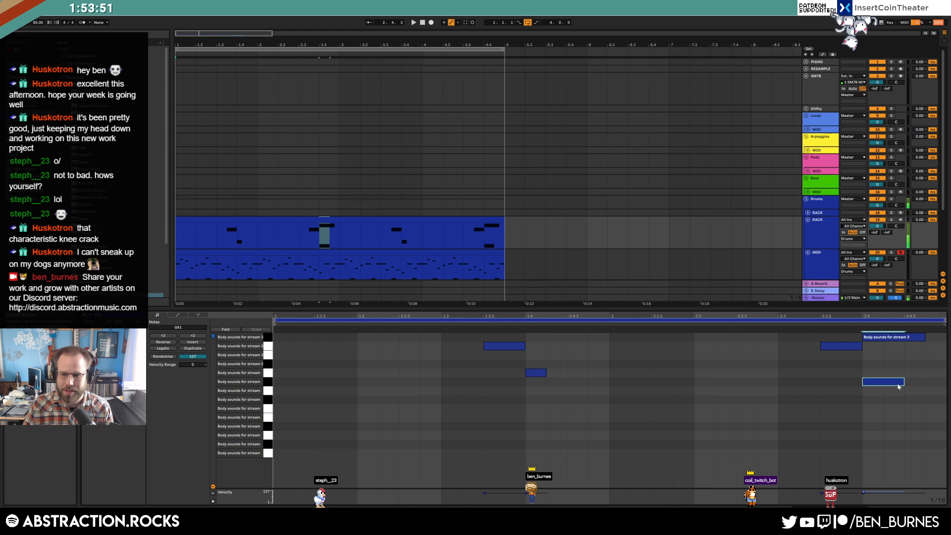
{"action": "key", "text": "space"}
{"action": "key", "text": "space"}
Step: Fill bar 1 with sixteenth notes on every eighth: E1, E1, E1, F1, D#1, E1, E1, D1
{"action": "left_click", "coordinate": [269, 391]}
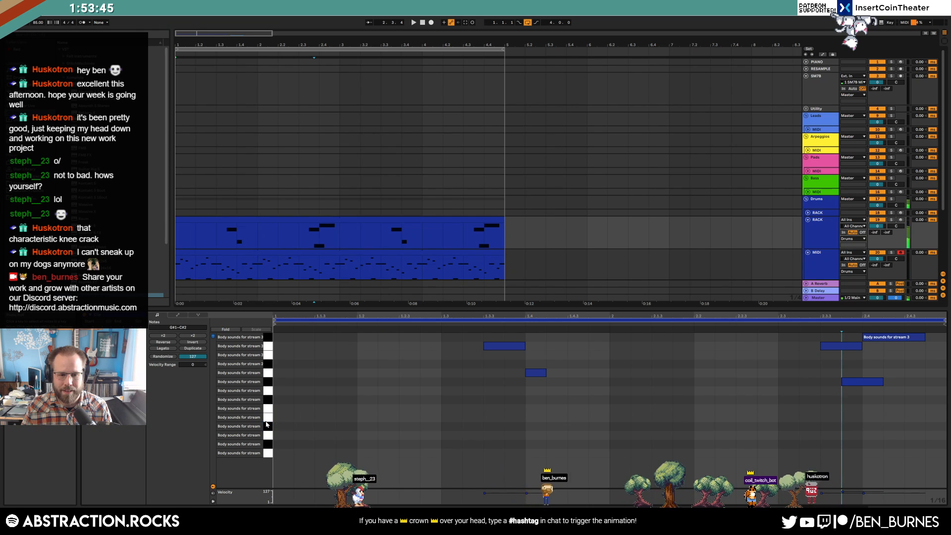
{"action": "double_click", "coordinate": [282, 418]}
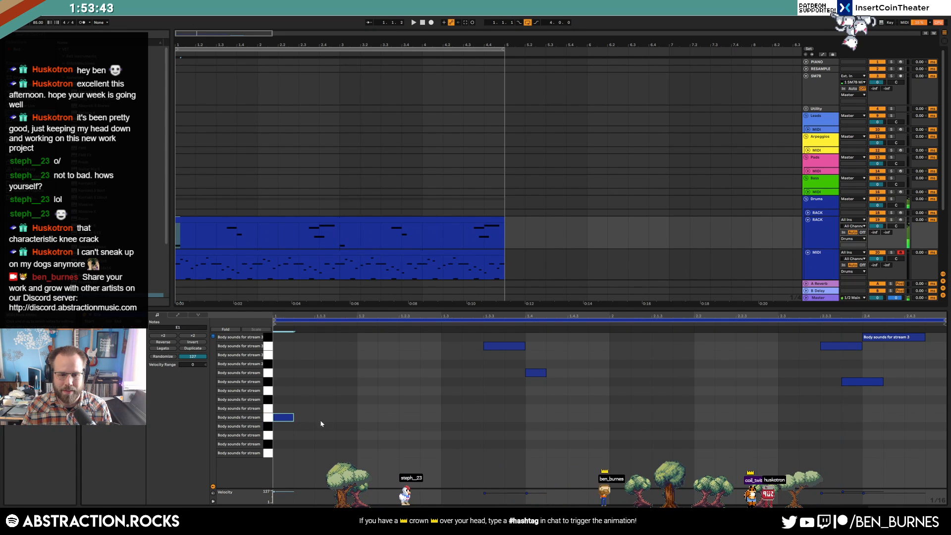
{"action": "double_click", "coordinate": [325, 417]}
{"action": "double_click", "coordinate": [368, 418]}
{"action": "left_click", "coordinate": [399, 412]}
{"action": "double_click", "coordinate": [409, 408]}
{"action": "double_click", "coordinate": [450, 426]}
{"action": "double_click", "coordinate": [494, 417]}
{"action": "double_click", "coordinate": [537, 418]}
{"action": "double_click", "coordinate": [575, 416]}
{"action": "key", "text": "Down"}
{"action": "key", "text": "Down"}
Step: Duplicate bar 1's run of D1 to F1 notes into bar 2 and play the result
{"action": "left_click_drag", "start_coordinate": [605, 407], "coordinate": [274, 447]}
{"action": "key", "text": "ctrl+d"}
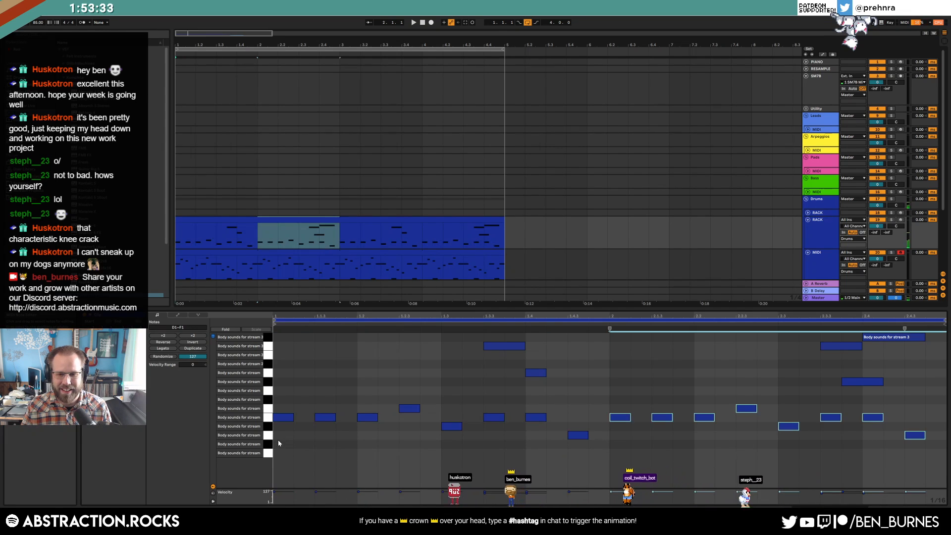
{"action": "key", "text": "space"}
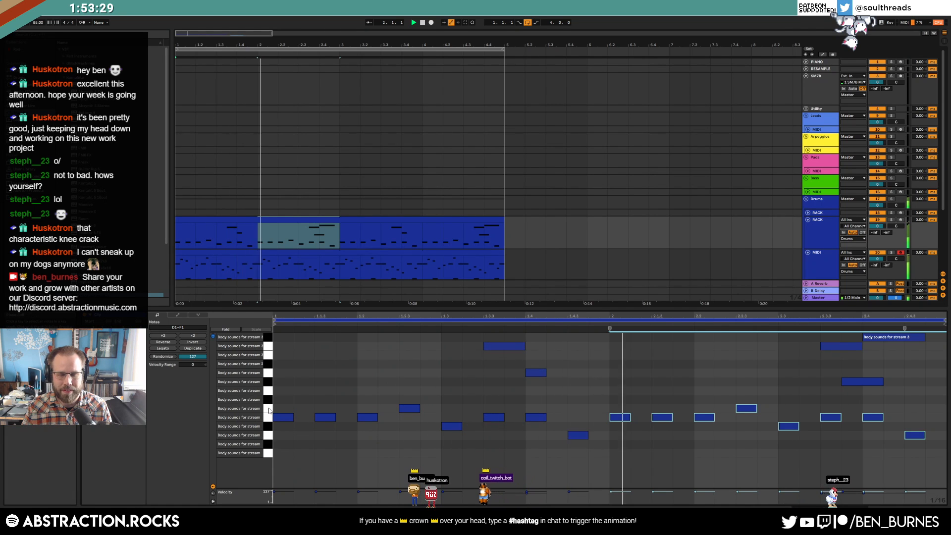
Step: Insert a Delay between Simpler and Overdrive on the C#2 pad and set its time to 1 sixteenth
{"action": "key", "text": "shift+Tab"}
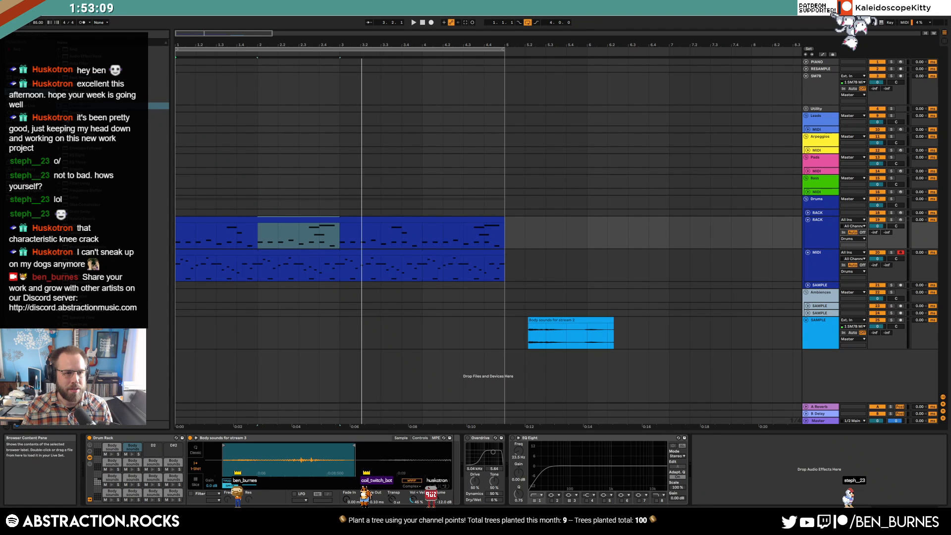
{"action": "left_click_drag", "start_coordinate": [75, 120], "coordinate": [464, 483]}
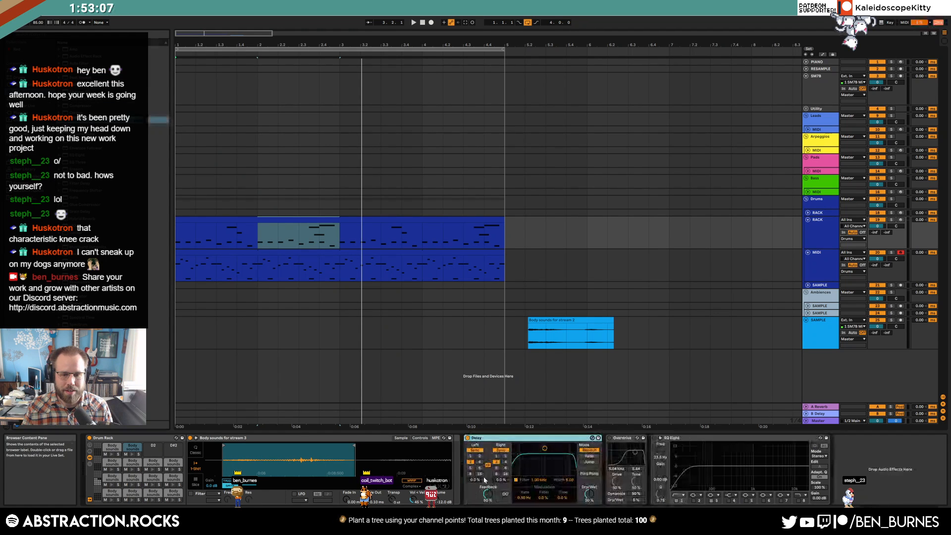
{"action": "left_click", "coordinate": [472, 457]}
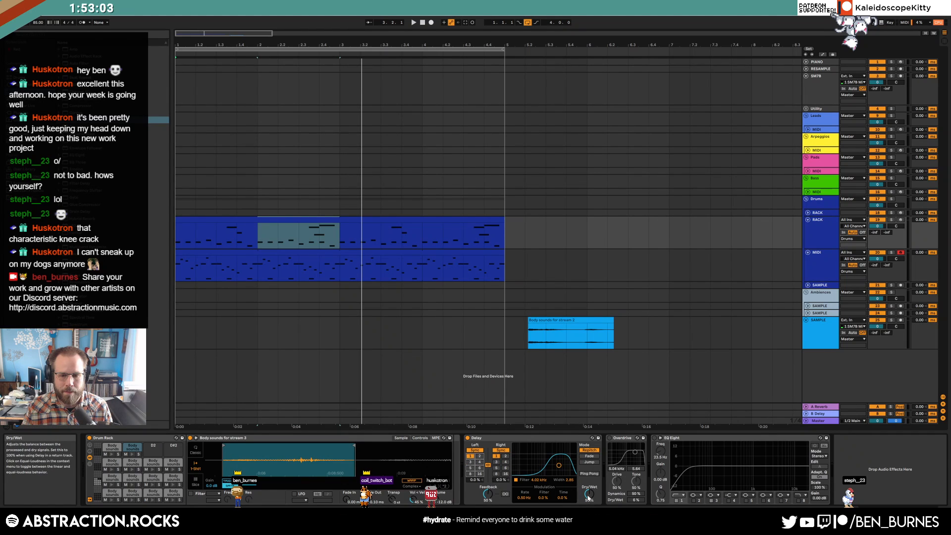
Step: Raise the Delay's dry/wet, adjust its feedback, and move its bandpass filter to about 2 kHz while the beat plays
{"action": "key", "text": "space"}
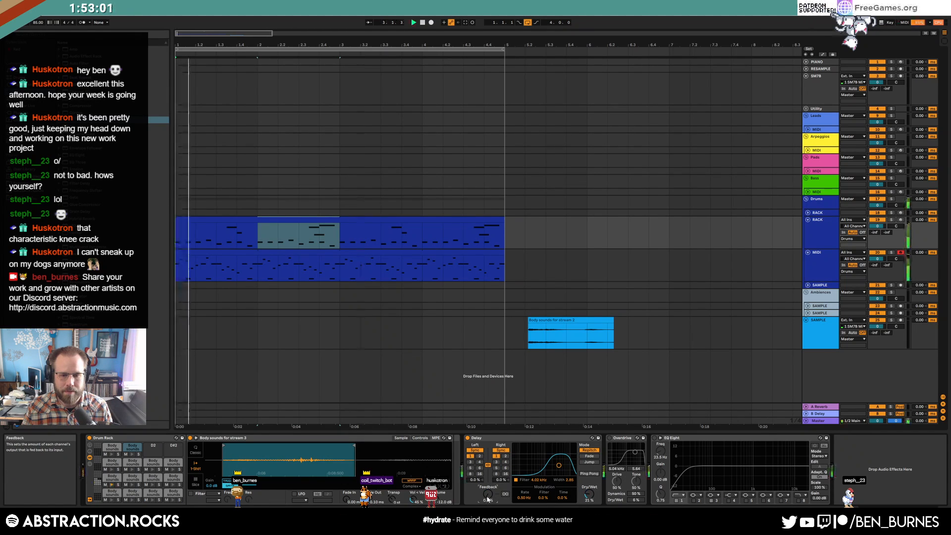
{"action": "left_click_drag", "start_coordinate": [589, 494], "coordinate": [589, 490]}
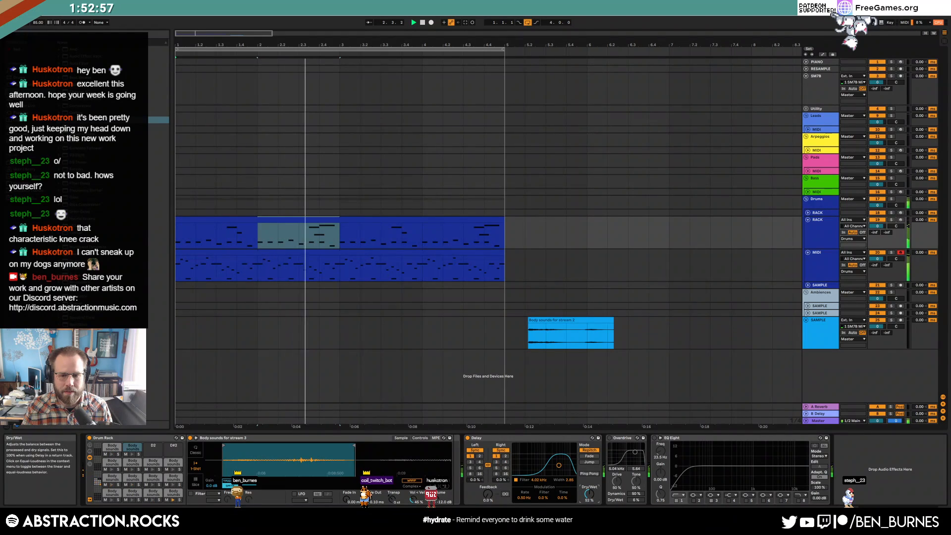
{"action": "left_click_drag", "start_coordinate": [488, 495], "coordinate": [488, 492]}
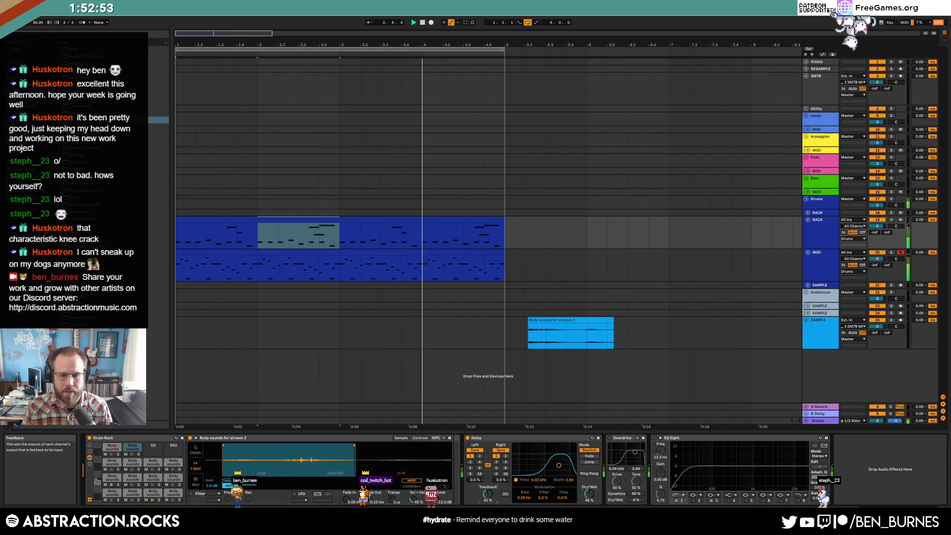
{"action": "left_click_drag", "start_coordinate": [559, 465], "coordinate": [552, 458]}
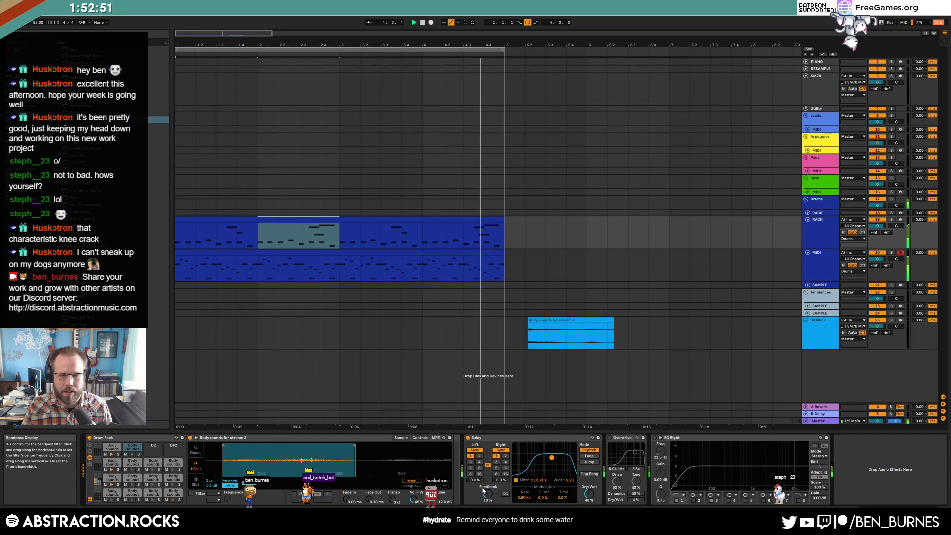
Step: Fine-tune the dry/wet and feedback of the Delay on the drum pad, and stop playback
{"action": "left_click", "coordinate": [589, 494]}
{"action": "left_click_drag", "start_coordinate": [590, 495], "coordinate": [589, 497]}
{"action": "left_click_drag", "start_coordinate": [488, 494], "coordinate": [488, 494]}
{"action": "key", "text": "space"}
Step: Expand the MIDI track in the Leads group and load the Ciemno x64 instrument onto it before EQ Eight
{"action": "left_click", "coordinate": [820, 239]}
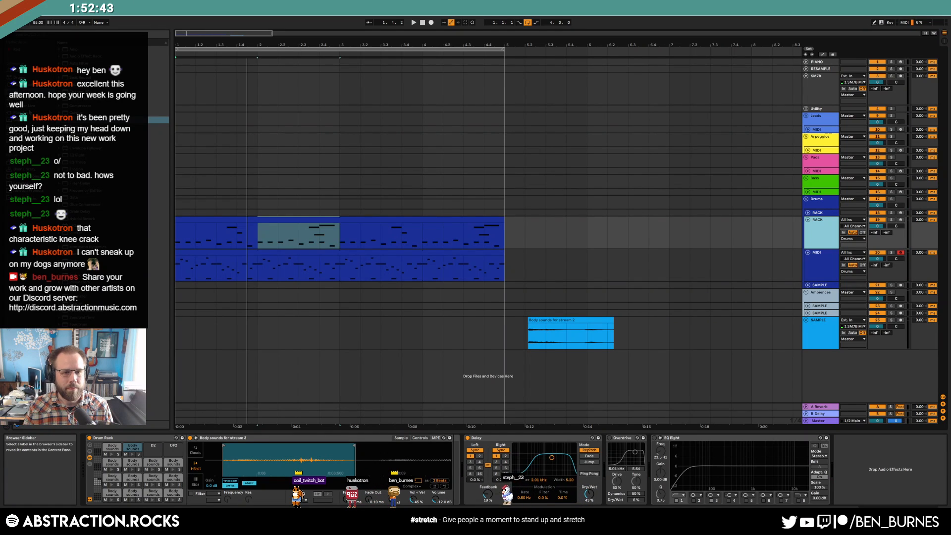
{"action": "left_click", "coordinate": [823, 129]}
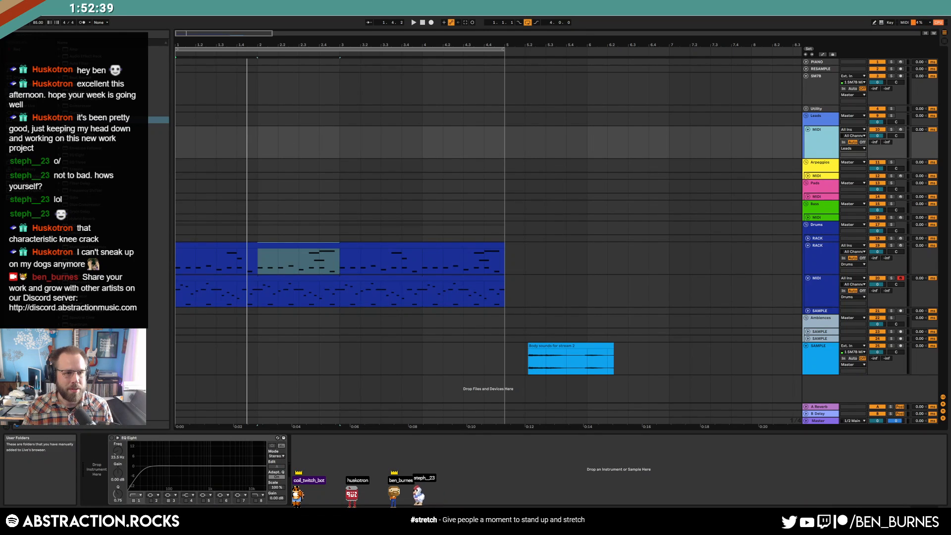
{"action": "left_click", "coordinate": [29, 114]}
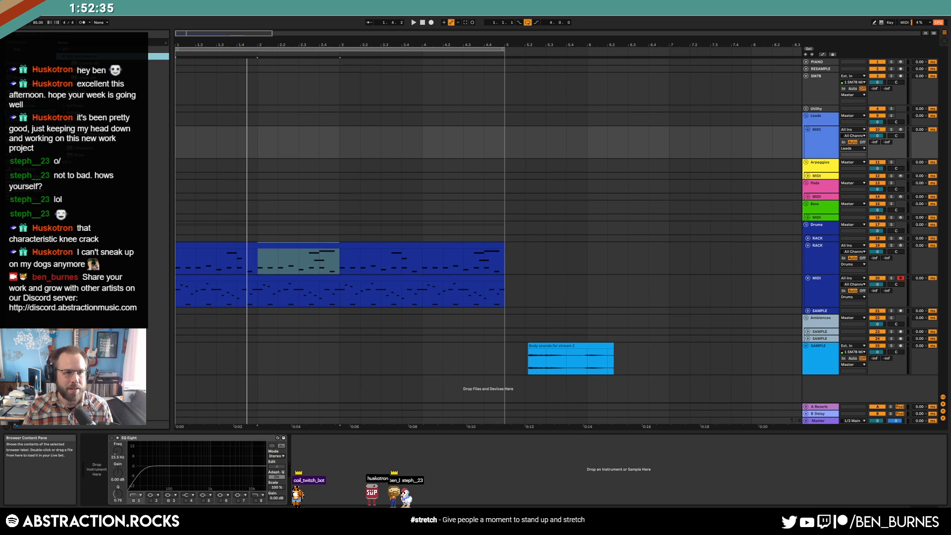
{"action": "left_click", "coordinate": [89, 63]}
{"action": "left_click_drag", "start_coordinate": [193, 453], "coordinate": [103, 463]}
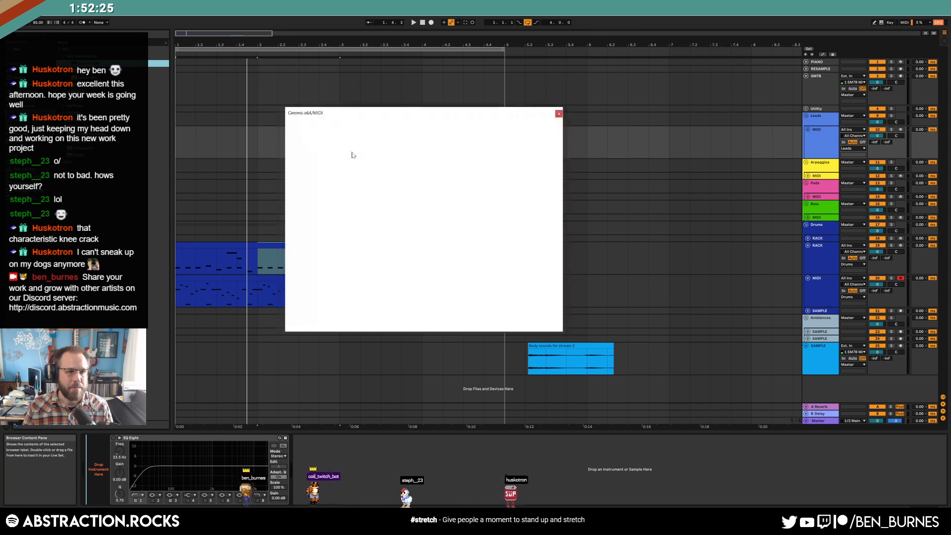
{"action": "left_click_drag", "start_coordinate": [343, 115], "coordinate": [438, 125]}
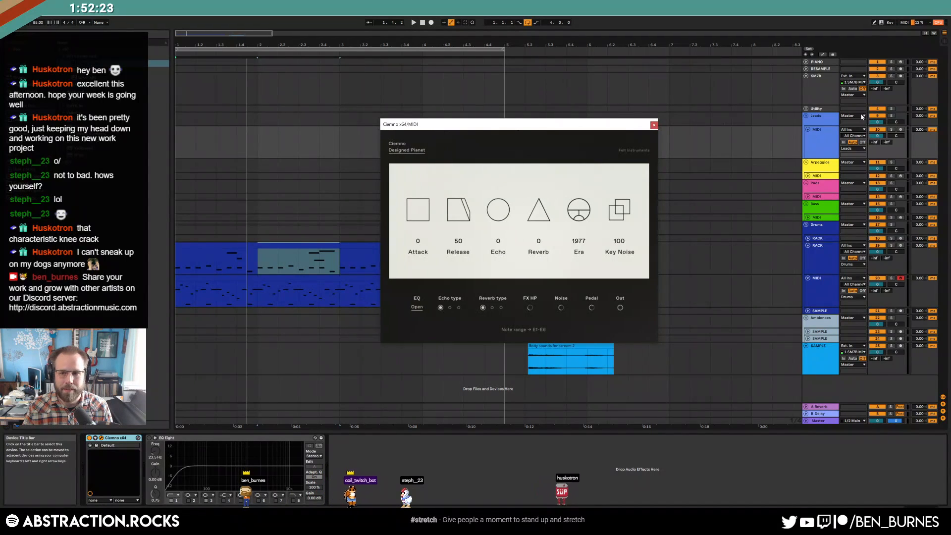
Step: Arm the Leads MIDI track and set Ciemno's Era to 1900, Echo to 40 and Reverb to 84
{"action": "left_click", "coordinate": [900, 130]}
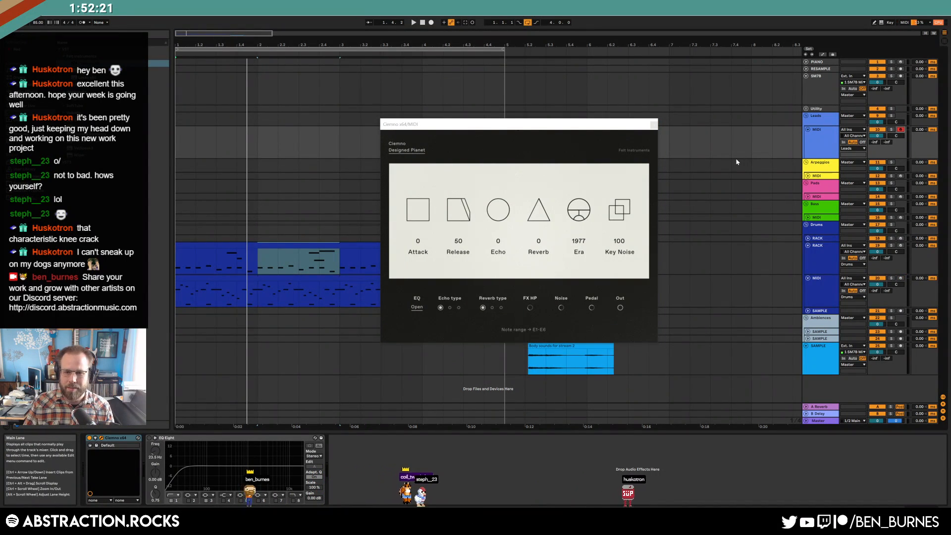
{"action": "left_click_drag", "start_coordinate": [581, 212], "coordinate": [584, 157]}
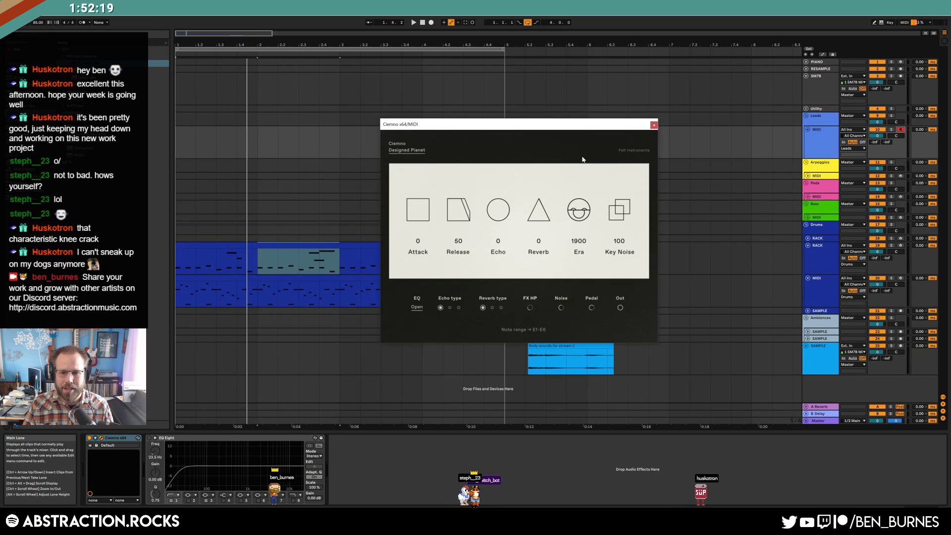
{"action": "left_click_drag", "start_coordinate": [507, 216], "coordinate": [542, 161]}
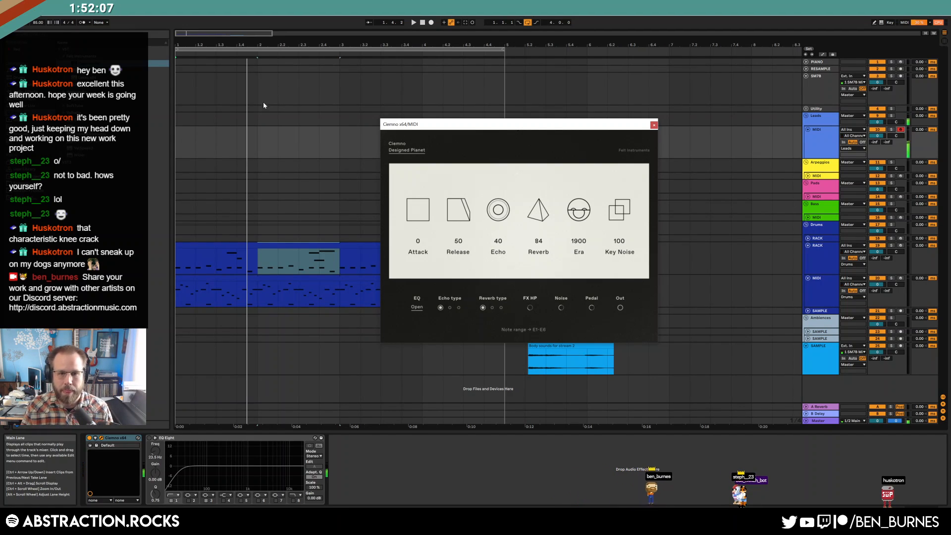
Step: Insert a Compressor between Ciemno and EQ Eight on the Leads MIDI track
{"action": "left_click", "coordinate": [27, 84]}
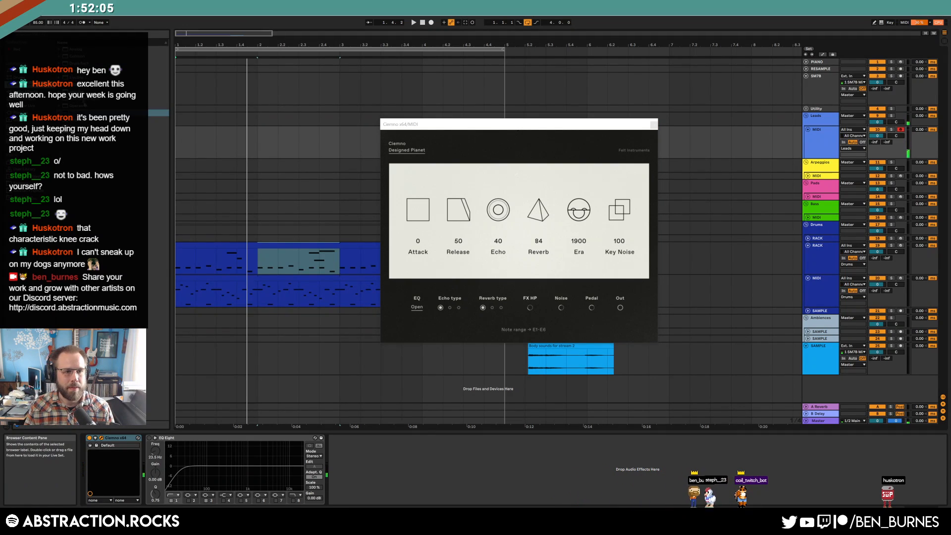
{"action": "left_click", "coordinate": [30, 92]}
{"action": "left_click_drag", "start_coordinate": [82, 108], "coordinate": [198, 461]}
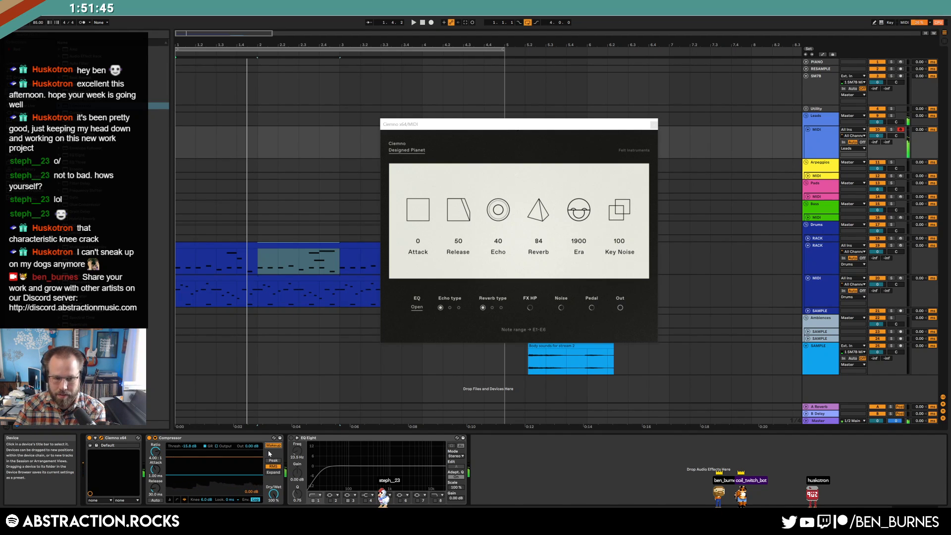
Step: Record a four-bar Ciemno chord part on the Leads MIDI track, close the plug-in window and end the clip at bar 5
{"action": "left_click", "coordinate": [422, 23]}
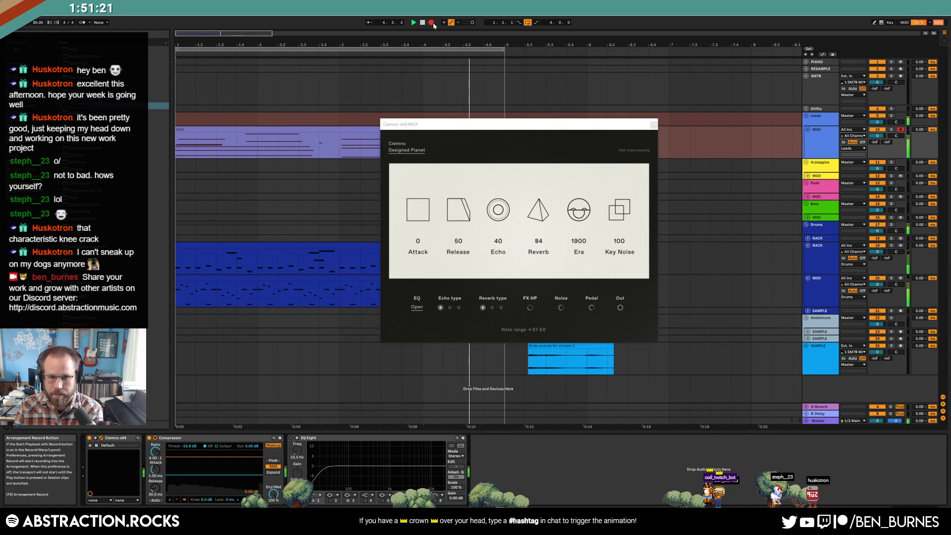
{"action": "key", "text": "space"}
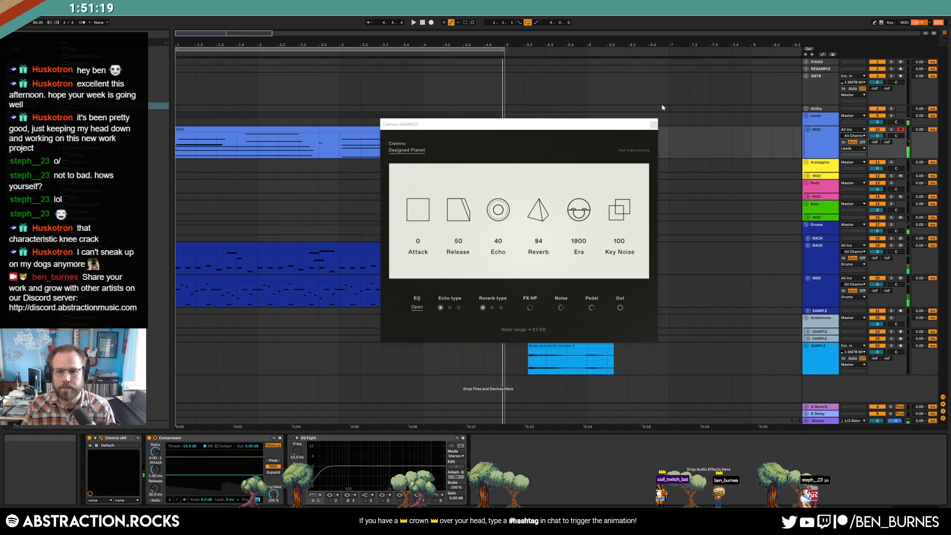
{"action": "left_click", "coordinate": [654, 125]}
{"action": "left_click_drag", "start_coordinate": [501, 130], "coordinate": [505, 130]}
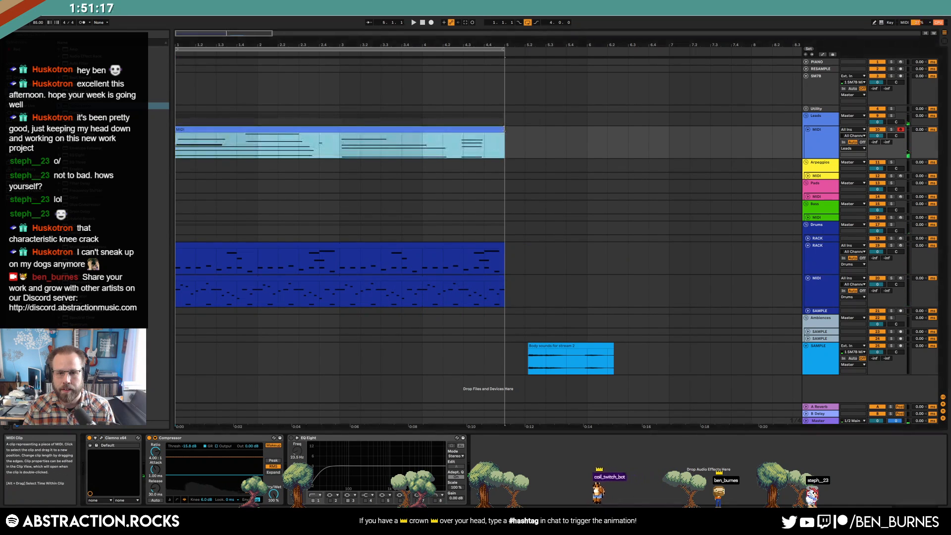
Step: Open the recorded chord clip, shift the bar 3 chord slightly earlier onto the downbeat and the last chord slightly later onto beat 4.3
{"action": "double_click", "coordinate": [404, 129]}
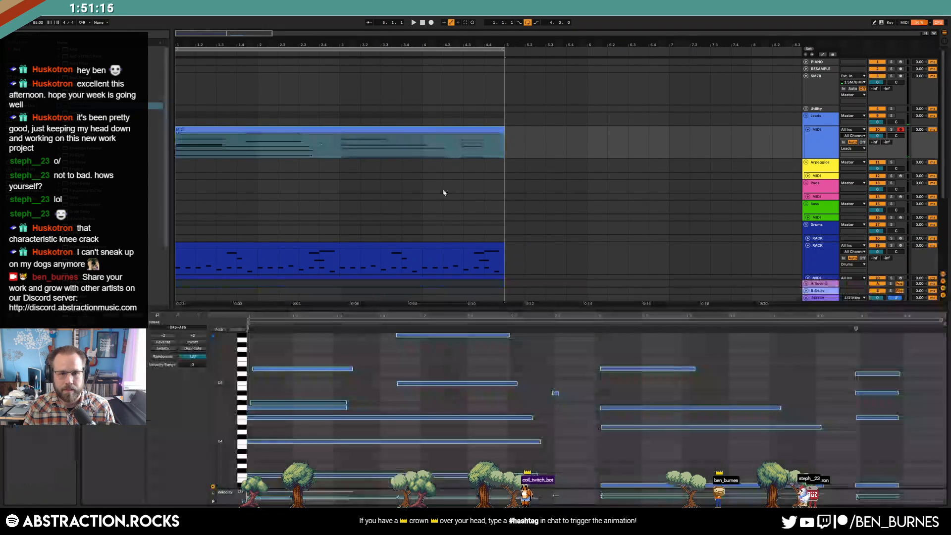
{"action": "left_click_drag", "start_coordinate": [658, 351], "coordinate": [679, 488]}
{"action": "key", "text": "Left"}
{"action": "left_click_drag", "start_coordinate": [864, 366], "coordinate": [879, 488]}
{"action": "key", "text": "Right"}
{"action": "left_click", "coordinate": [826, 441]}
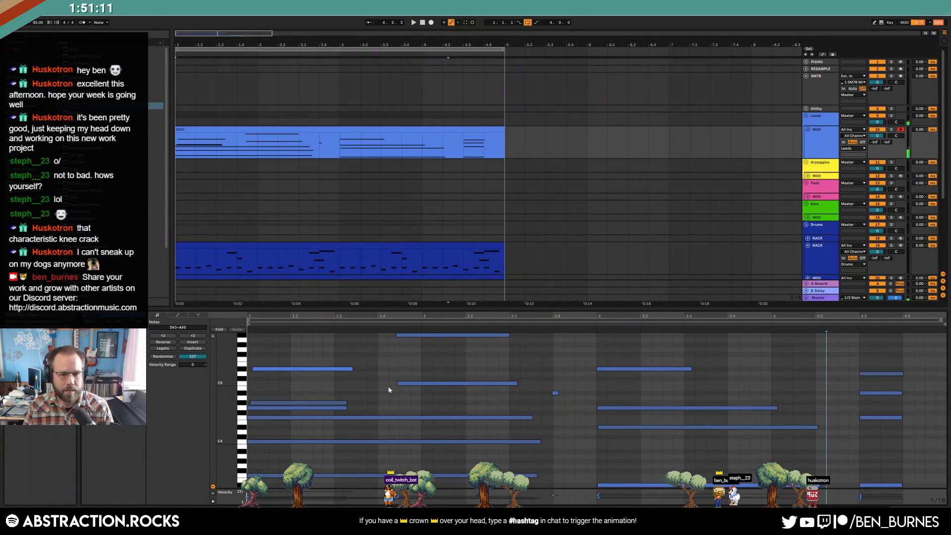
Step: Play the loop and audition individual notes of the first and third chords
{"action": "key", "text": "space"}
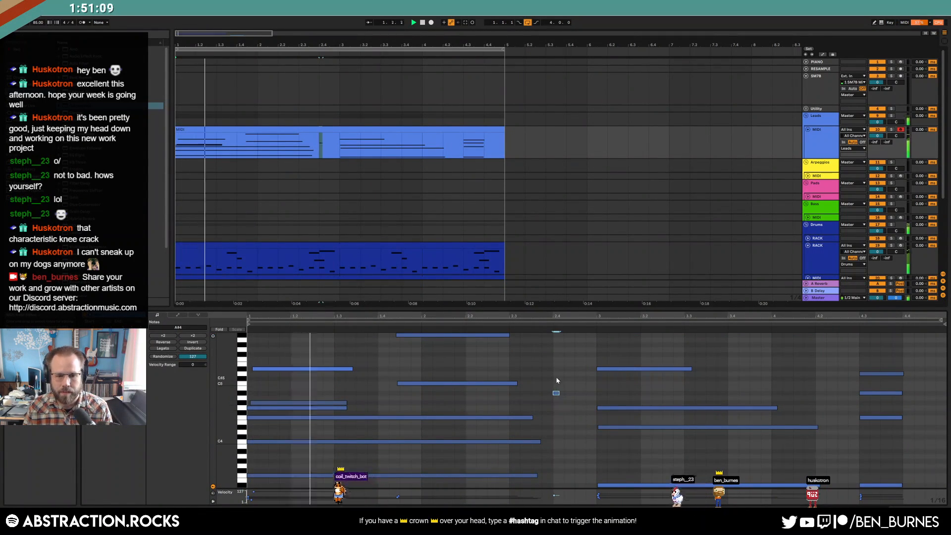
{"action": "left_click", "coordinate": [294, 369]}
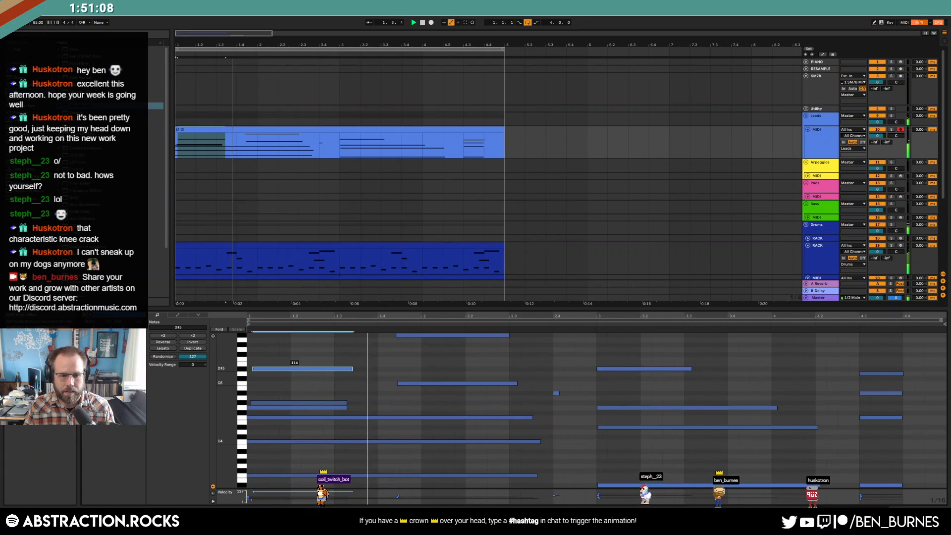
{"action": "left_click", "coordinate": [284, 407]}
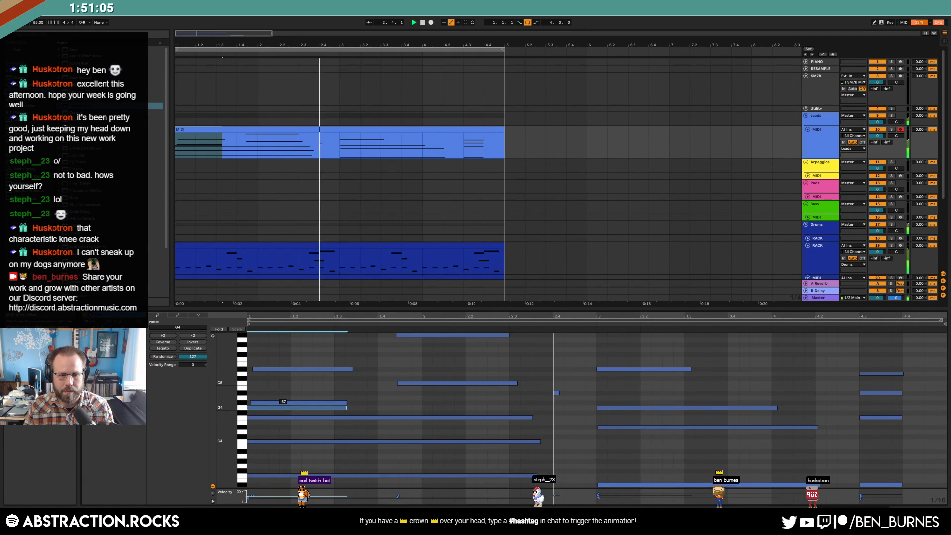
{"action": "left_click", "coordinate": [334, 392]}
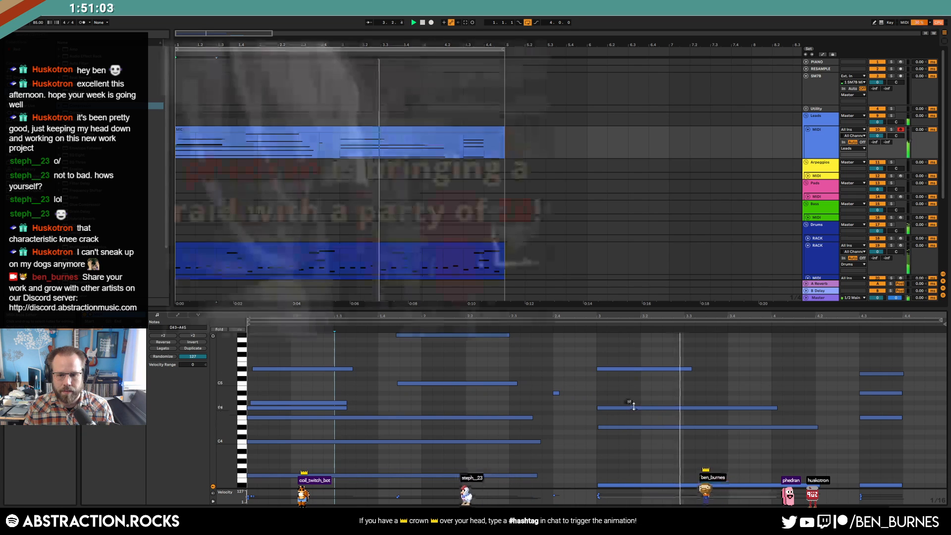
{"action": "left_click", "coordinate": [633, 407]}
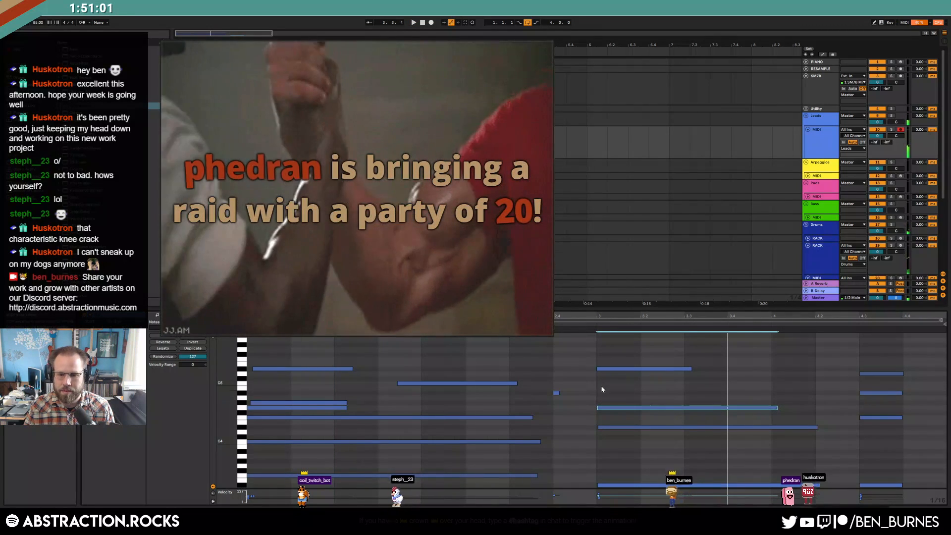
Step: Add long C5 and G5 notes over the bar 3 chord and an F5 note over the chord at 4.3
{"action": "left_click", "coordinate": [605, 385]}
{"action": "left_click_drag", "start_coordinate": [604, 384], "coordinate": [780, 386]}
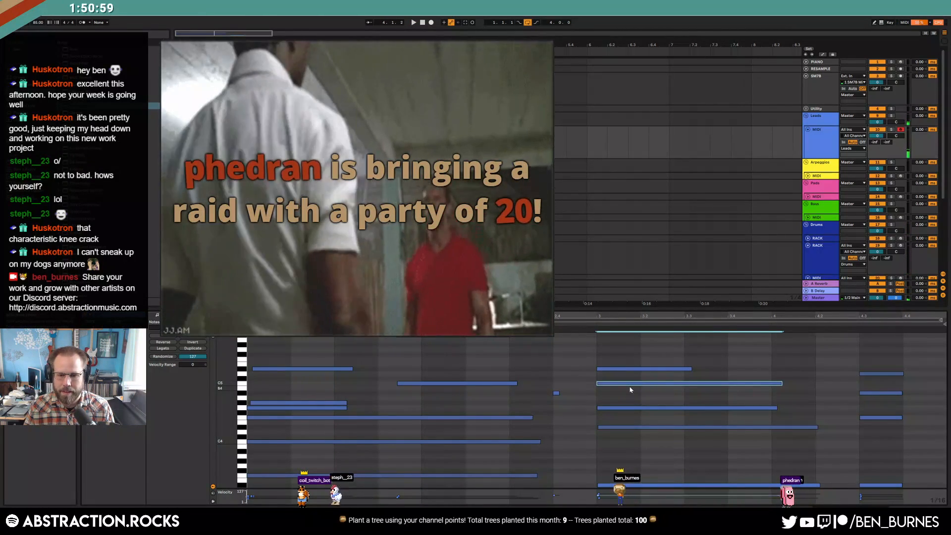
{"action": "left_click", "coordinate": [624, 369]}
{"action": "left_click_drag", "start_coordinate": [625, 371], "coordinate": [805, 352]}
{"action": "left_click", "coordinate": [621, 350]}
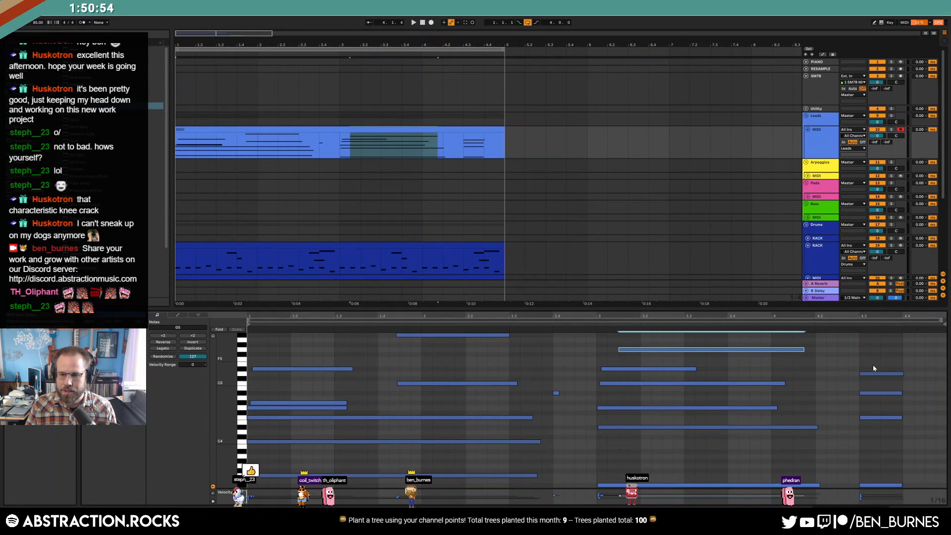
{"action": "mouse_move", "coordinate": [863, 361]}
{"action": "left_mouse_down"}
{"action": "mouse_move", "coordinate": [928, 360]}
{"action": "mouse_move", "coordinate": [912, 364]}
{"action": "left_mouse_up"}
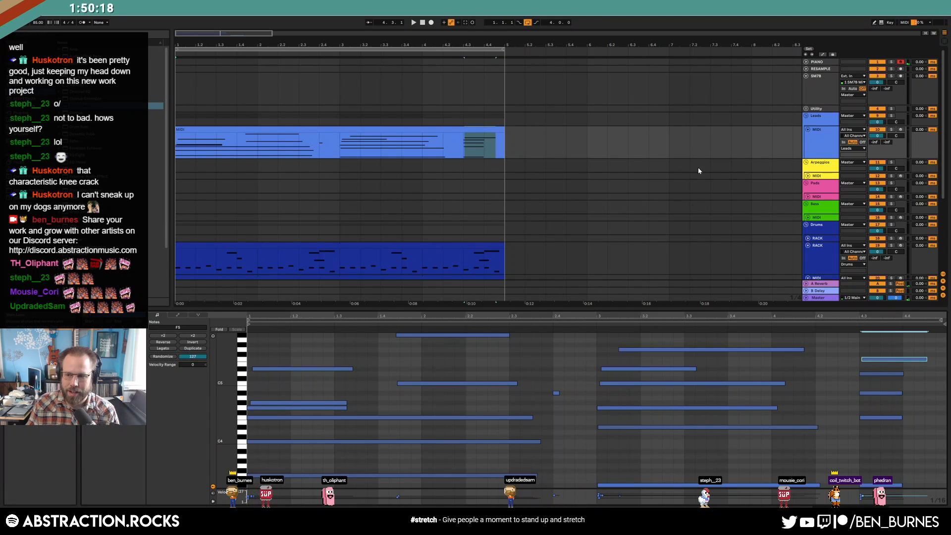
Step: Switch to the Twitch Stream Manager window, compare the raid's party size in chat and the activity feed, and move the window away again
{"action": "left_click_drag", "start_coordinate": [950, 24], "coordinate": [727, 52]}
{"action": "left_click_drag", "start_coordinate": [446, 304], "coordinate": [468, 311]}
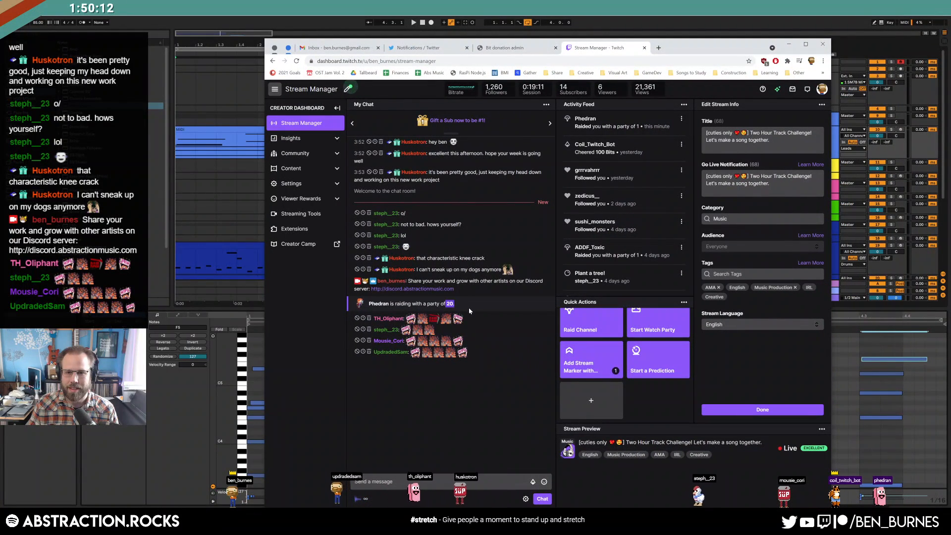
{"action": "left_click_drag", "start_coordinate": [640, 127], "coordinate": [618, 127]}
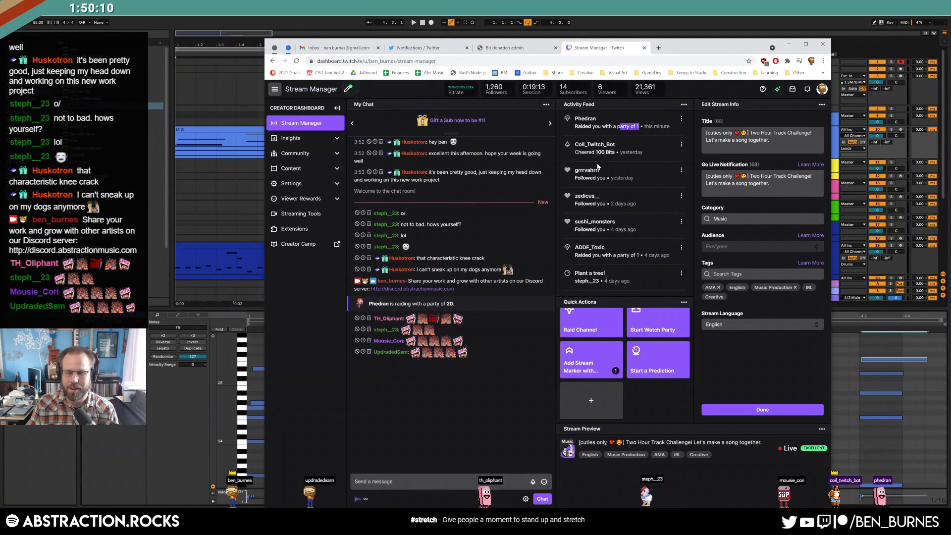
{"action": "left_click", "coordinate": [486, 401]}
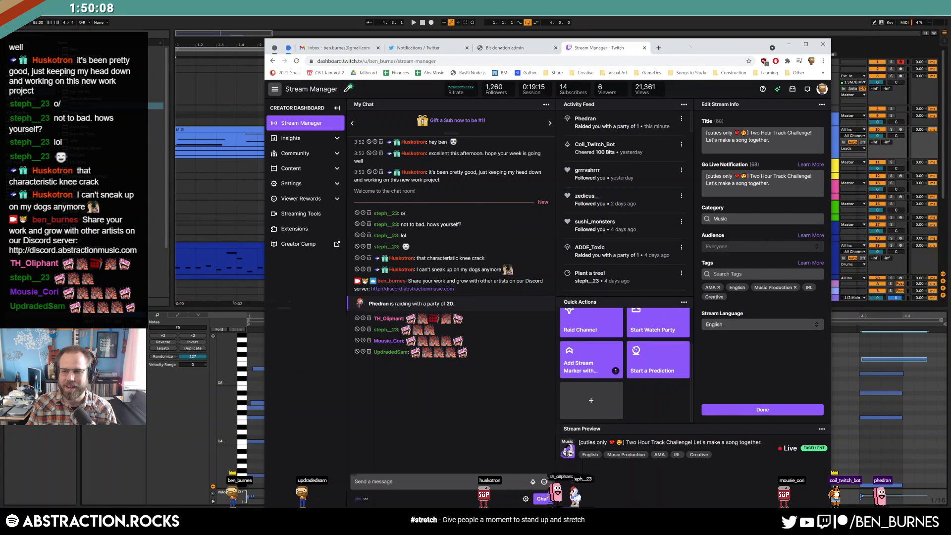
{"action": "left_click_drag", "start_coordinate": [691, 48], "coordinate": [950, 47]}
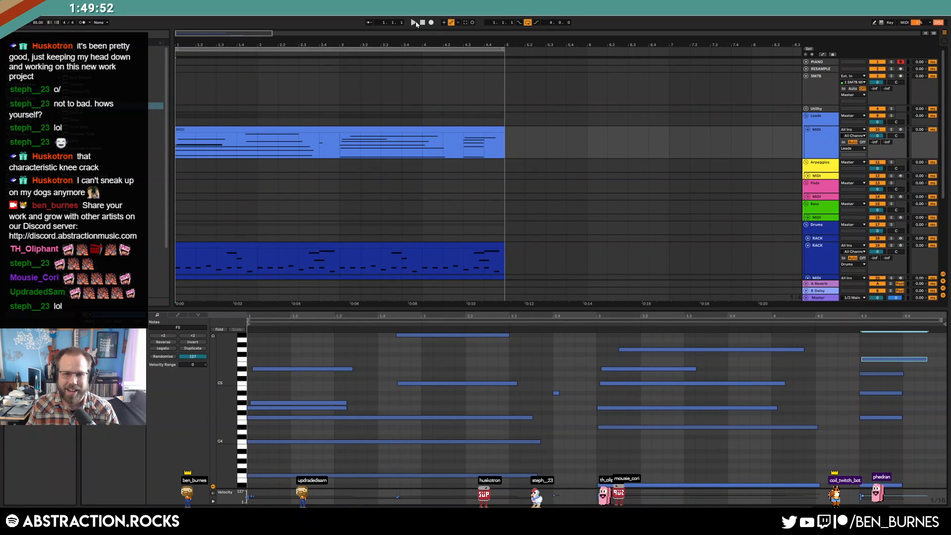
Step: Play the chords together with the beat and expand the empty RACK track in the Drums group
{"action": "left_click", "coordinate": [413, 22]}
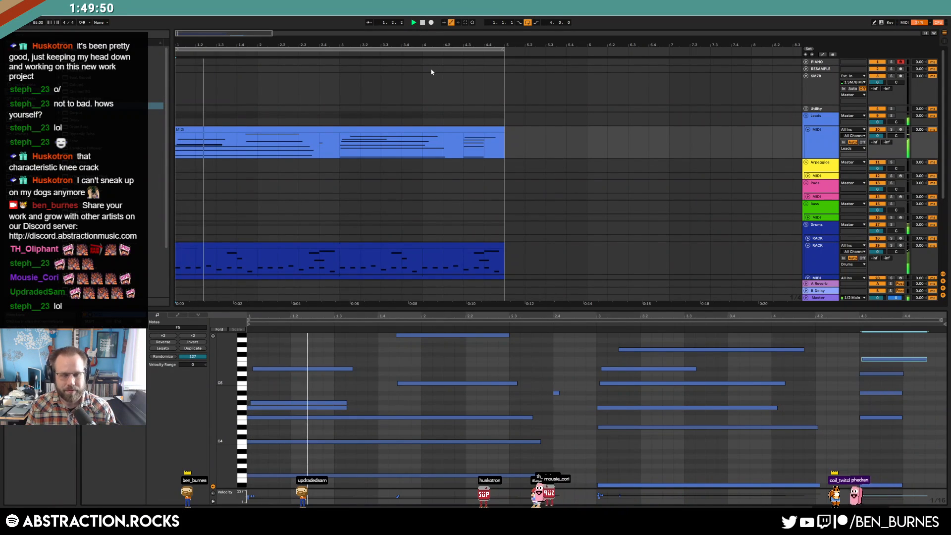
{"action": "left_click", "coordinate": [378, 167]}
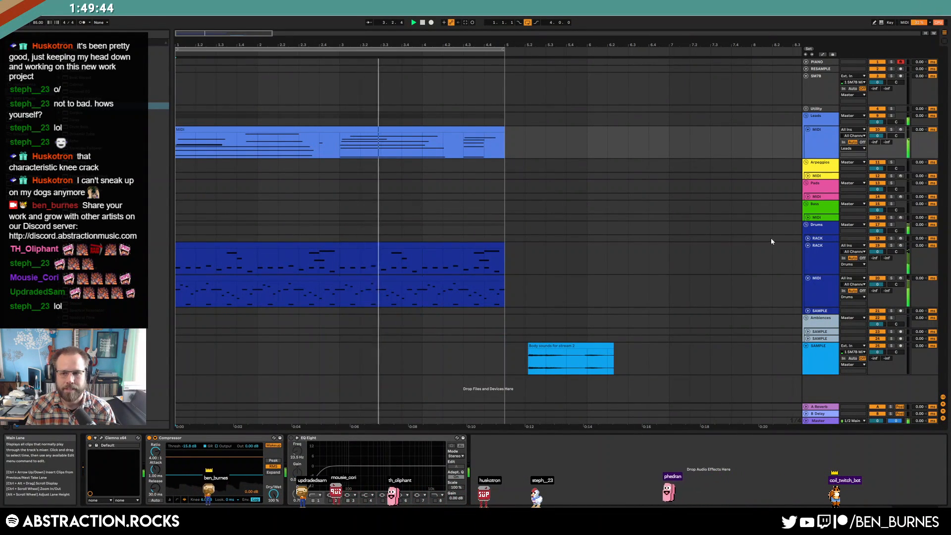
{"action": "left_click", "coordinate": [820, 239]}
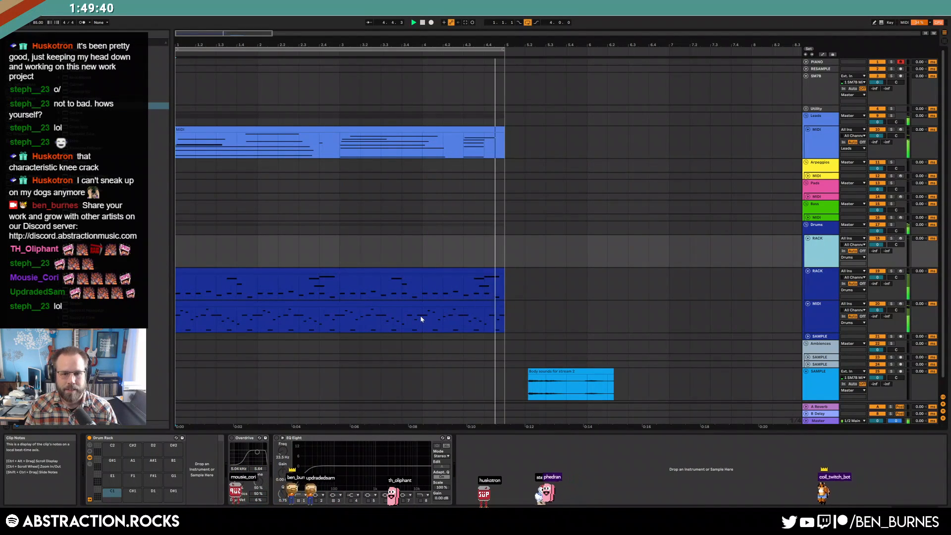
Step: Open the bar 4 clip on the Drums MIDI track, deactivate most notes other than the low C#1 hits, and play the result
{"action": "left_click_drag", "start_coordinate": [423, 319], "coordinate": [500, 318]}
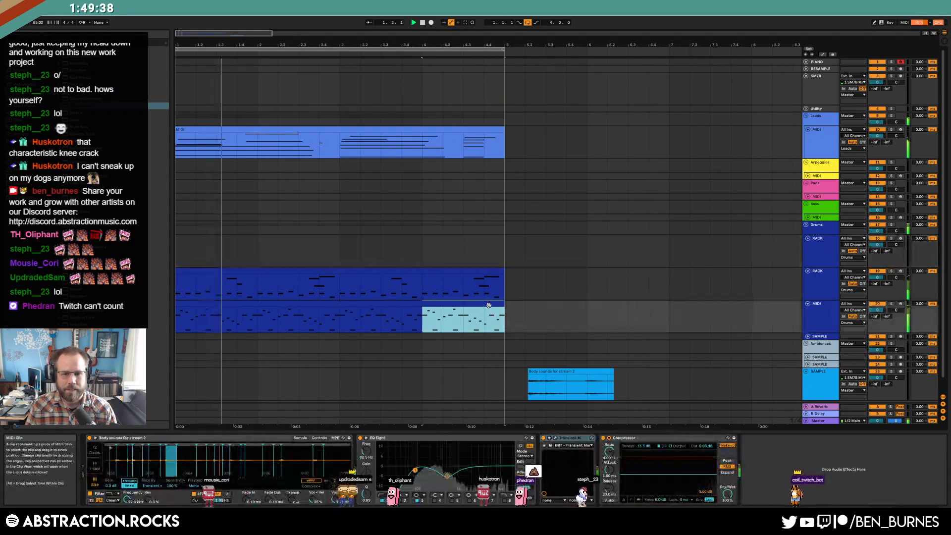
{"action": "key", "text": "space"}
{"action": "double_click", "coordinate": [489, 304]}
{"action": "left_click", "coordinate": [439, 374]}
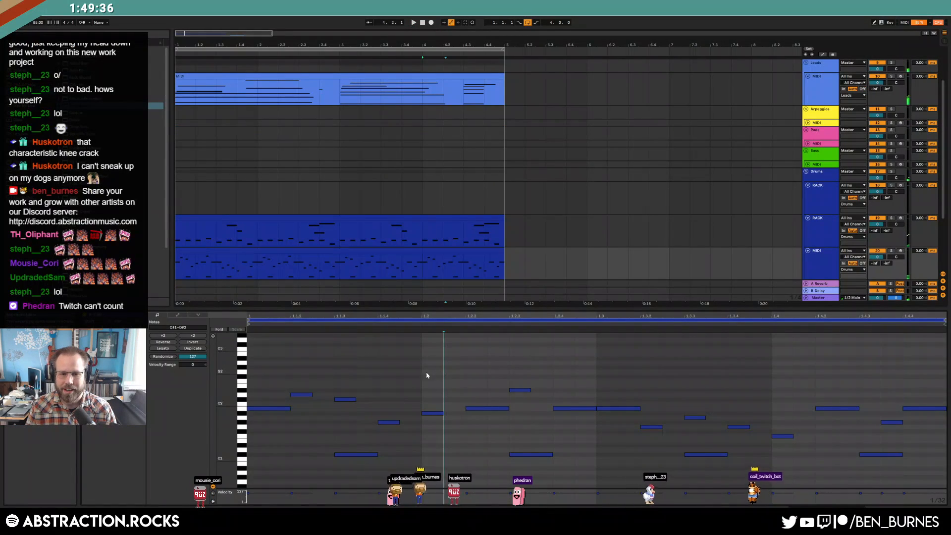
{"action": "left_click_drag", "start_coordinate": [336, 450], "coordinate": [855, 471]}
{"action": "left_click_drag", "start_coordinate": [349, 384], "coordinate": [515, 429]}
{"action": "left_click_drag", "start_coordinate": [662, 433], "coordinate": [777, 421]}
{"action": "mouse_move", "coordinate": [817, 395]}
{"action": "left_mouse_down"}
{"action": "mouse_move", "coordinate": [923, 428]}
{"action": "mouse_move", "coordinate": [885, 426]}
{"action": "left_mouse_up"}
{"action": "key", "text": "0"}
{"action": "left_click", "coordinate": [881, 405]}
{"action": "key", "text": "space"}
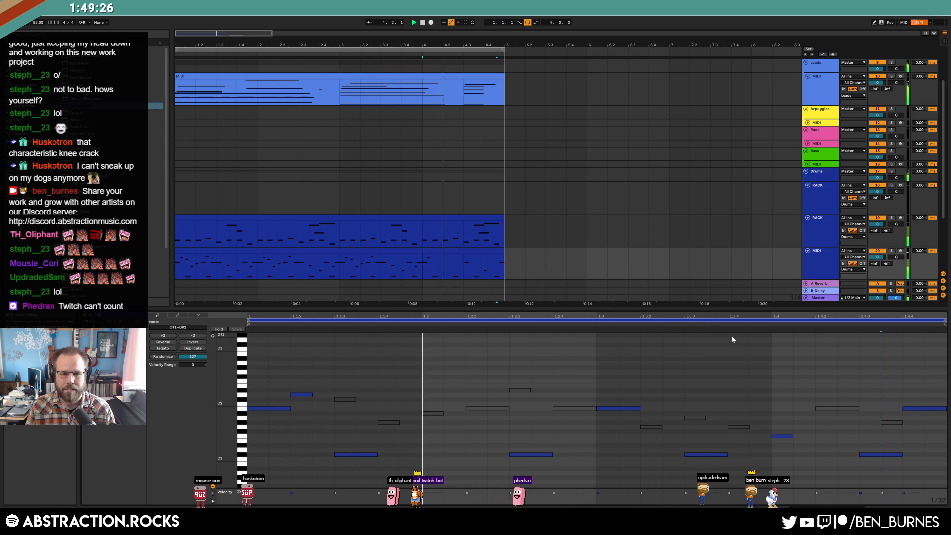
Step: In the bar 4 clip of the Drums RACK track, deactivate the notes at 1.1.3, 1.2, 1.3 and 1.4.3 and the E1 at 1.3.3
{"action": "left_click_drag", "start_coordinate": [426, 230], "coordinate": [497, 237]}
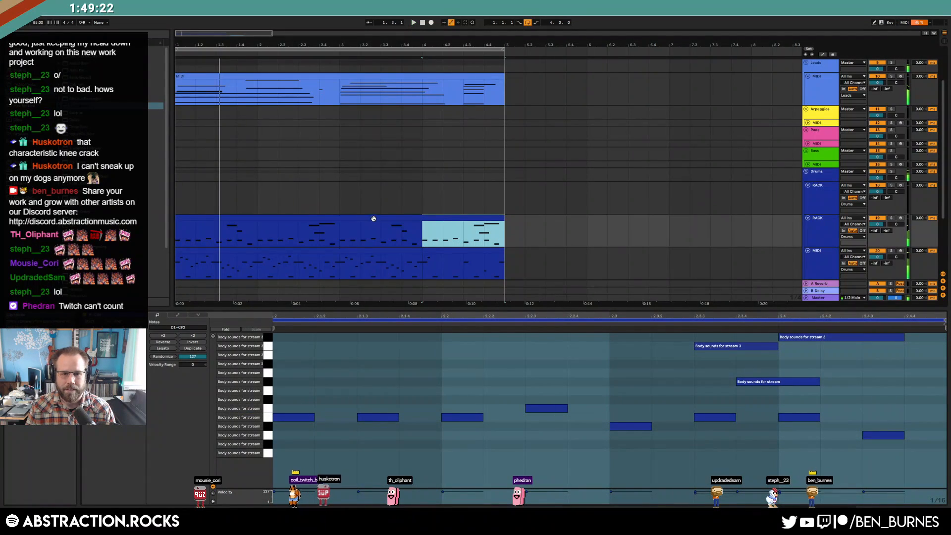
{"action": "left_click_drag", "start_coordinate": [445, 444], "coordinate": [358, 383]}
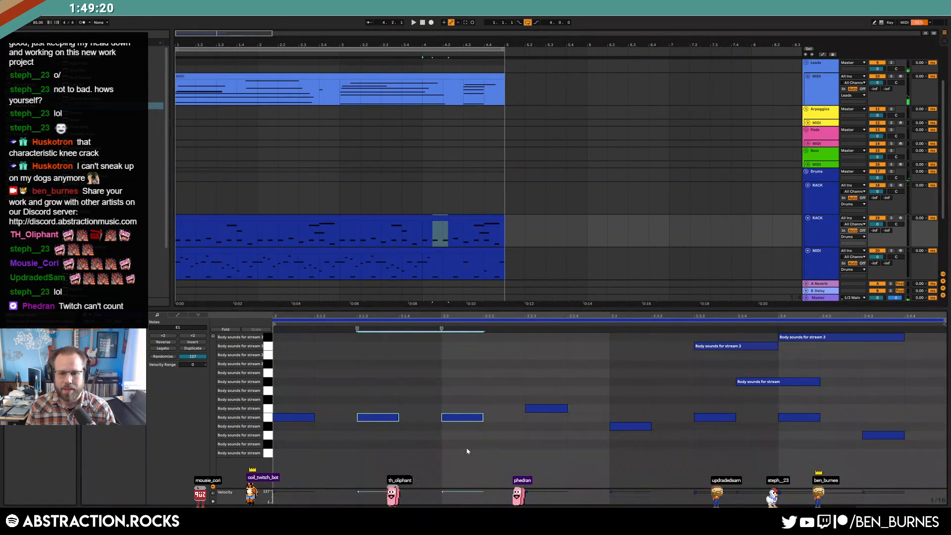
{"action": "left_click_drag", "start_coordinate": [590, 396], "coordinate": [737, 439]}
{"action": "key", "text": "0"}
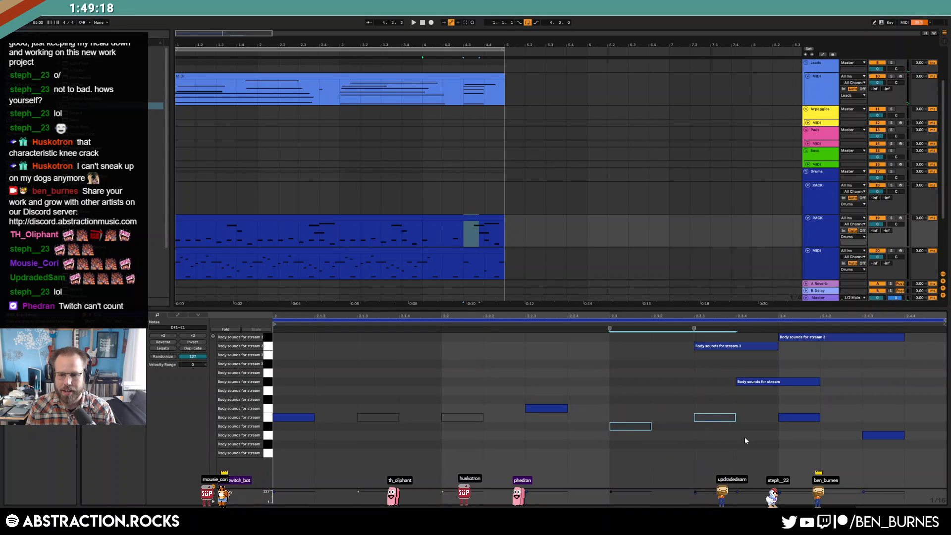
{"action": "left_click", "coordinate": [873, 435]}
{"action": "key", "text": "0"}
Step: In the Drums MIDI track's bar 4 clip, shorten the C#1 notes, deactivate those at 1.2.3, 1.4 and the final B1, and play the result
{"action": "left_click", "coordinate": [459, 275]}
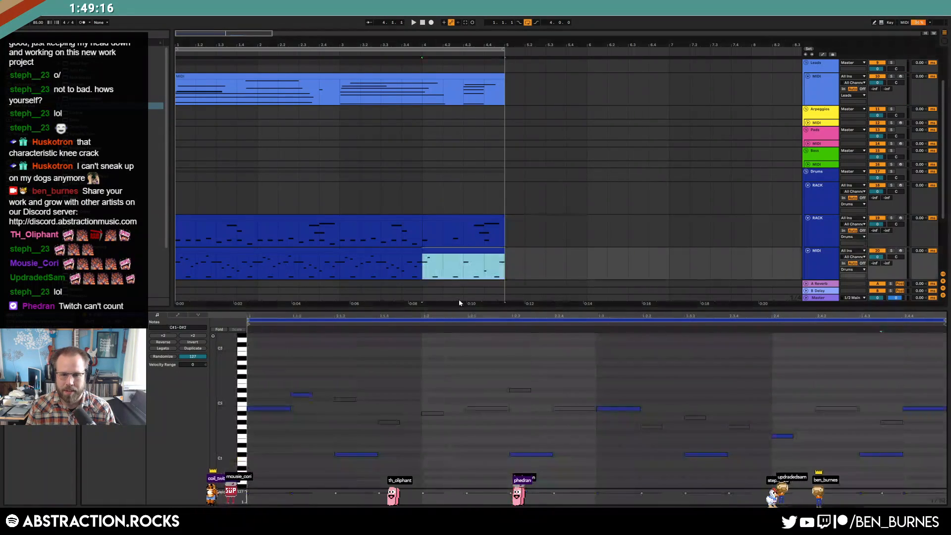
{"action": "mouse_move", "coordinate": [362, 445]}
{"action": "left_mouse_down"}
{"action": "mouse_move", "coordinate": [640, 468]}
{"action": "mouse_move", "coordinate": [917, 464]}
{"action": "mouse_move", "coordinate": [881, 454]}
{"action": "left_mouse_up"}
{"action": "left_click", "coordinate": [728, 443]}
{"action": "left_click", "coordinate": [519, 468]}
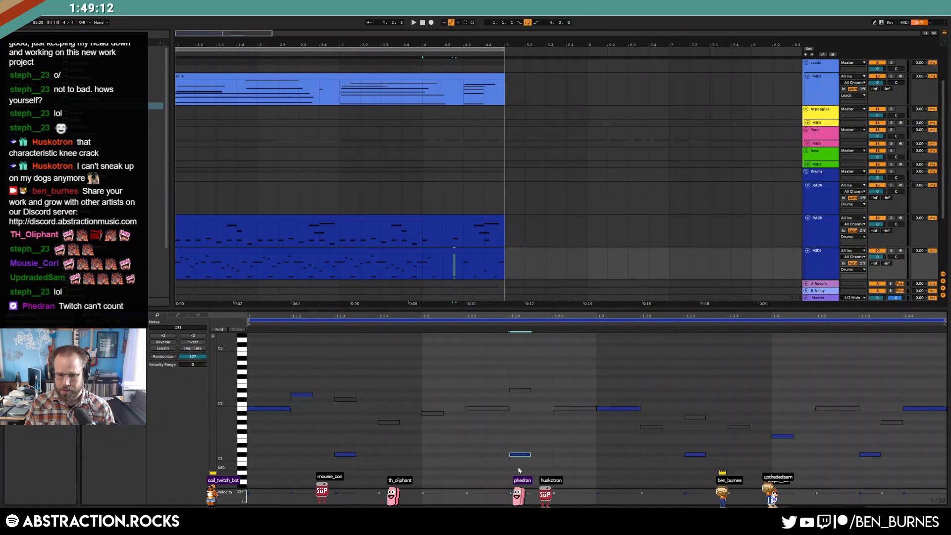
{"action": "left_click", "coordinate": [923, 409]}
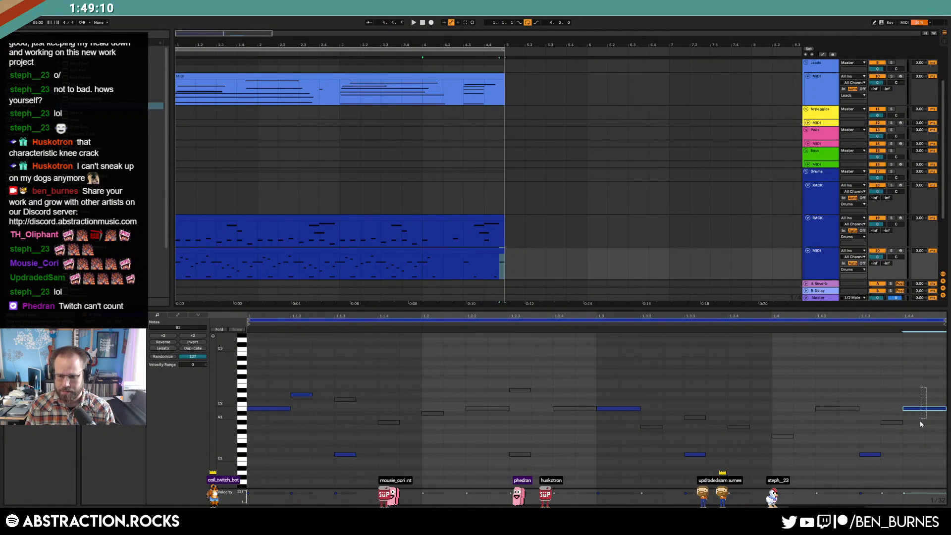
{"action": "key", "text": "space"}
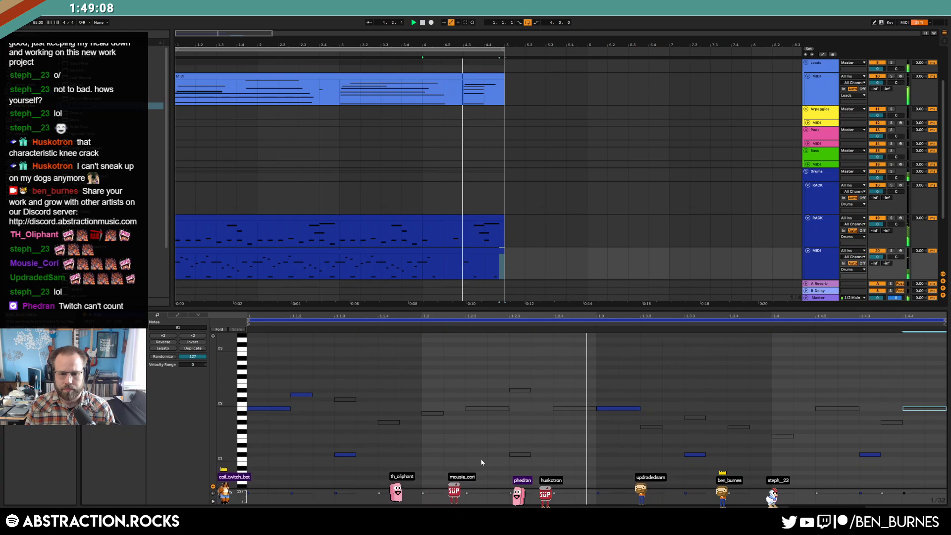
Step: Reactivate the C#1 note at 1.2.3, lengthen all four C#1 hits together, and return to the track's devices
{"action": "left_click", "coordinate": [524, 455]}
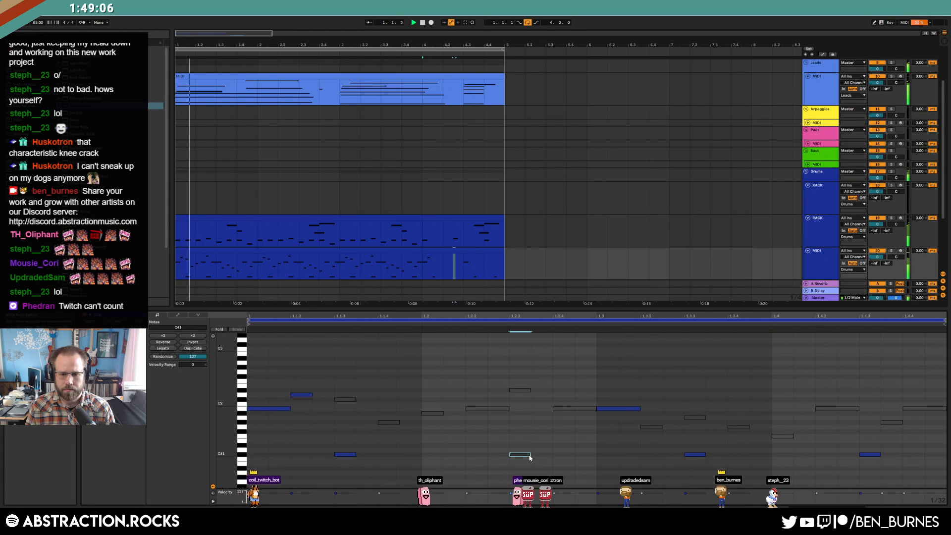
{"action": "left_click_drag", "start_coordinate": [345, 441], "coordinate": [893, 455]}
{"action": "key", "text": "shift+Tab"}
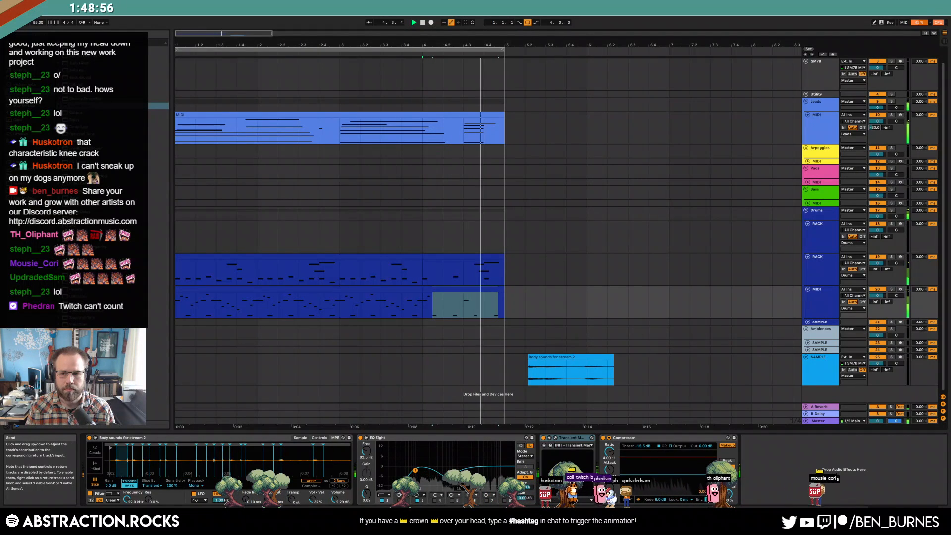
Step: Reopen the Drums MIDI track's bar 4 clip, add a B1 note at 1.3.4, and reactivate the B1 notes at 1.4.2 and 1.4.4
{"action": "double_click", "coordinate": [494, 290]}
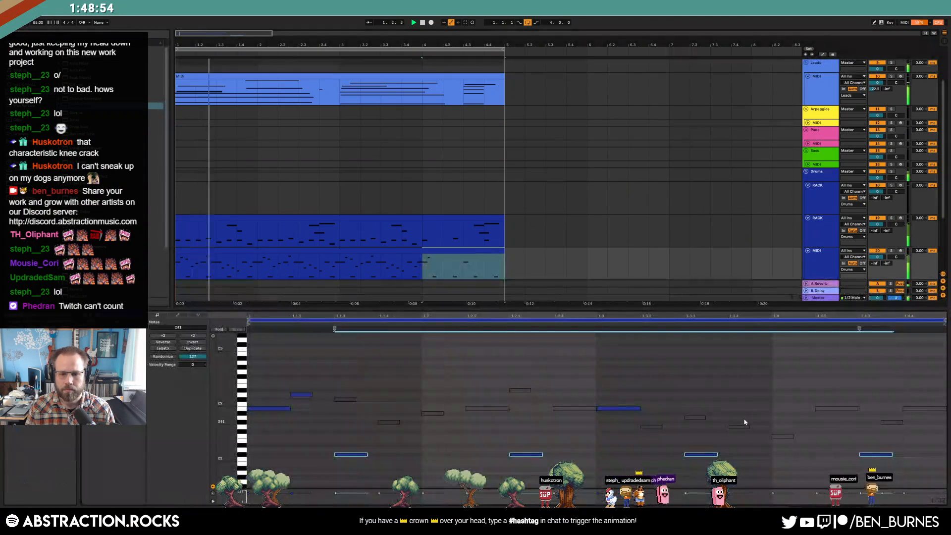
{"action": "left_click", "coordinate": [746, 420]}
{"action": "double_click", "coordinate": [744, 408]}
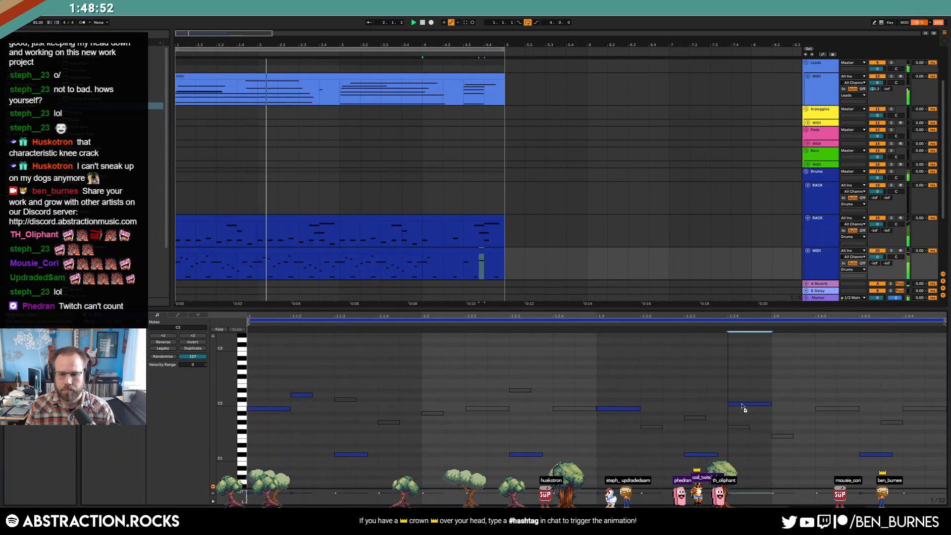
{"action": "double_click", "coordinate": [830, 405]}
{"action": "left_click", "coordinate": [872, 407]}
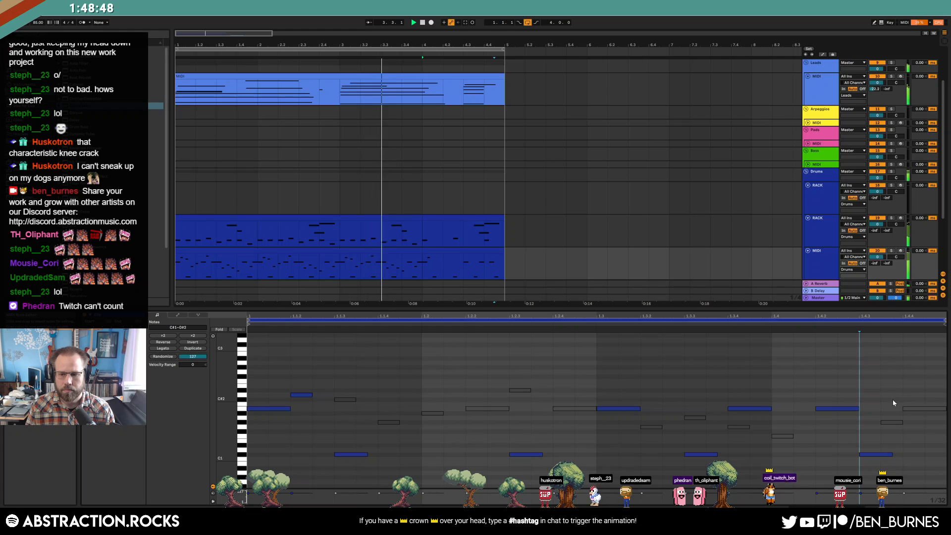
{"action": "left_click", "coordinate": [913, 410]}
{"action": "key", "text": "0"}
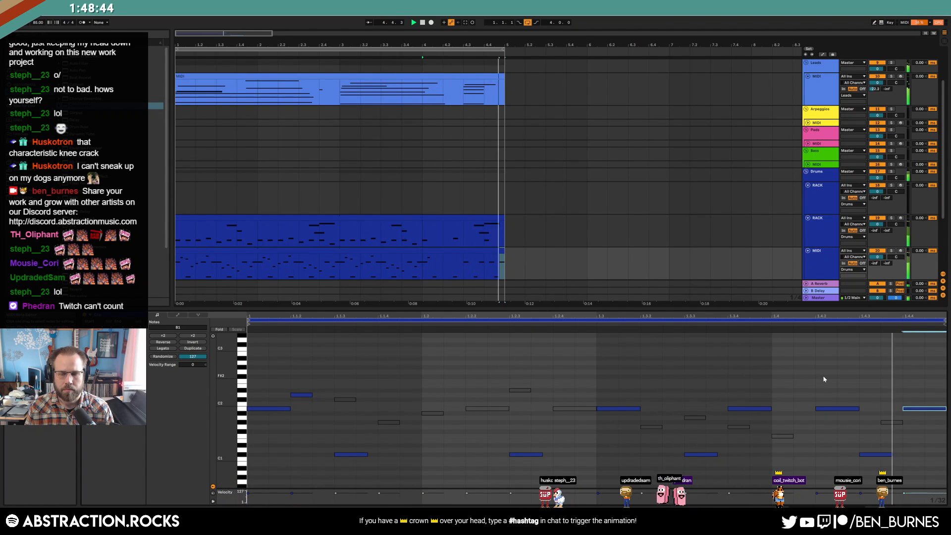
Step: Check the empty RACK track's Drum Rack, stop playback, and arm the SM7B microphone track for recording
{"action": "key", "text": "shift+Tab"}
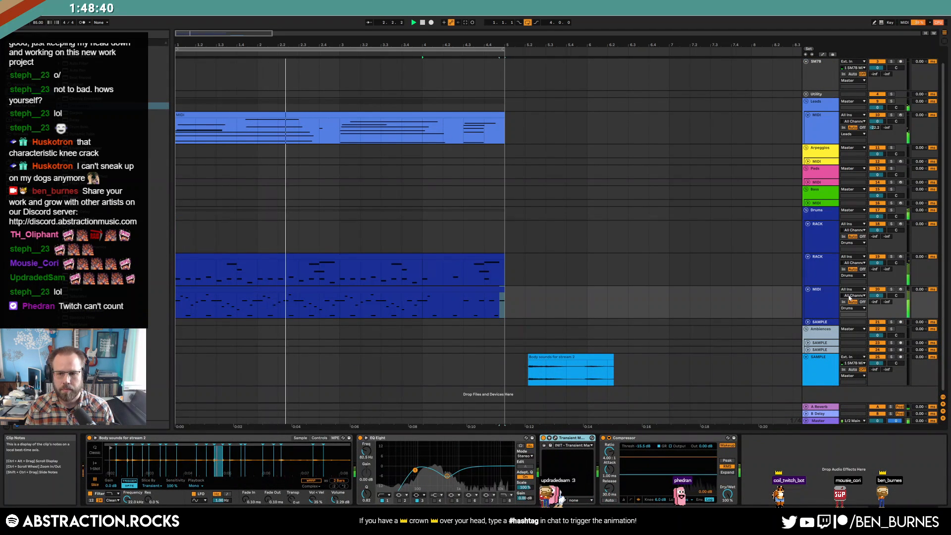
{"action": "left_click", "coordinate": [824, 232]}
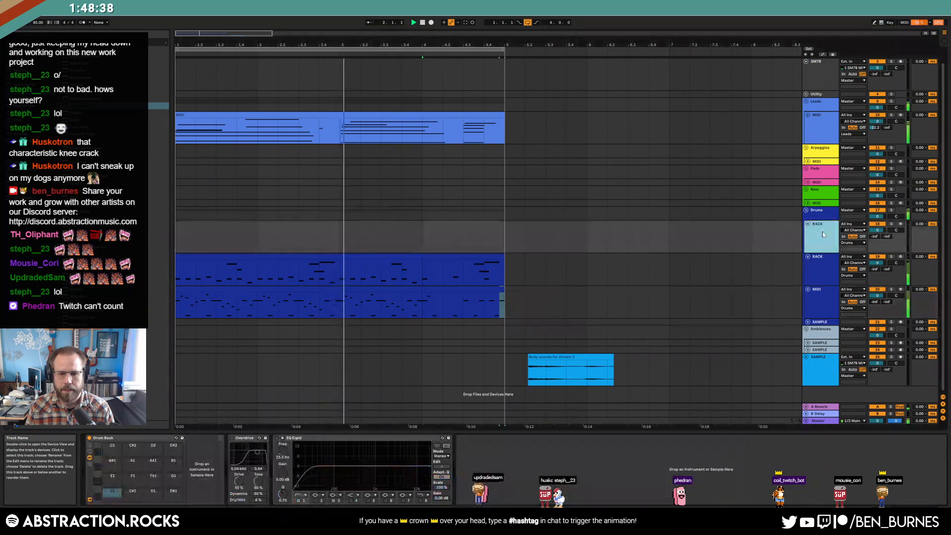
{"action": "key", "text": "space"}
{"action": "left_click", "coordinate": [637, 366]}
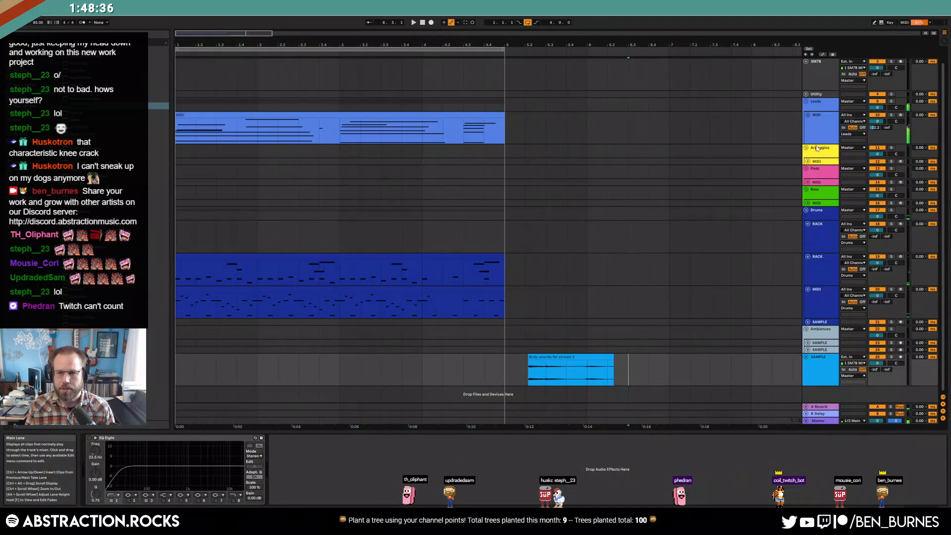
{"action": "scroll", "coordinate": [783, 106], "scroll_direction": "up", "scroll_amount": 1}
{"action": "left_click", "coordinate": [820, 90]}
{"action": "left_click", "coordinate": [901, 77]}
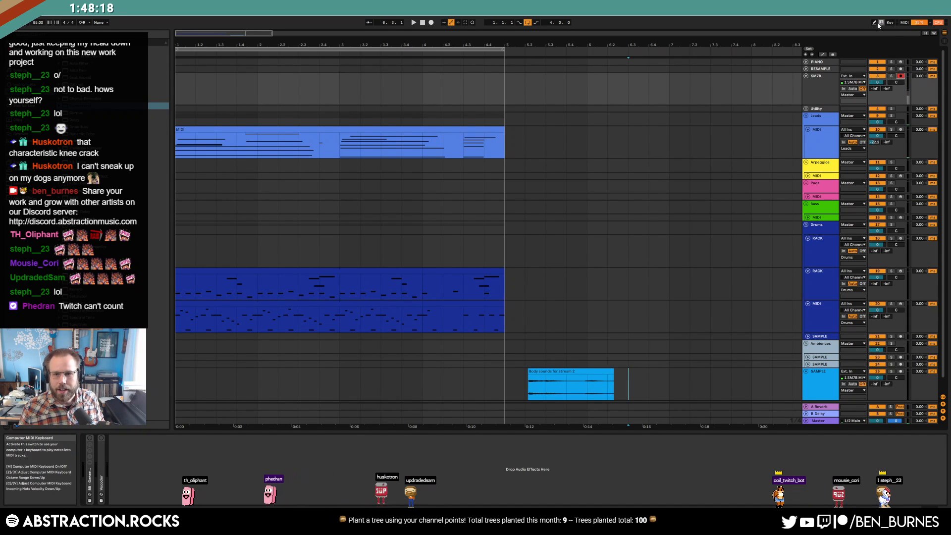
Step: Record a take of several short percussive sounds on the SM7B track from 6.3 to about bar 9
{"action": "left_click", "coordinate": [621, 85]}
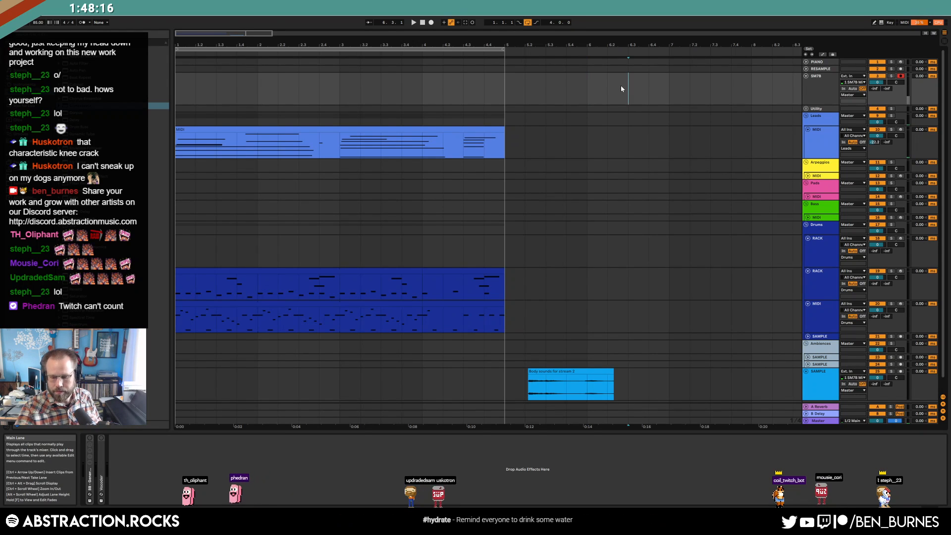
{"action": "key", "text": "F9"}
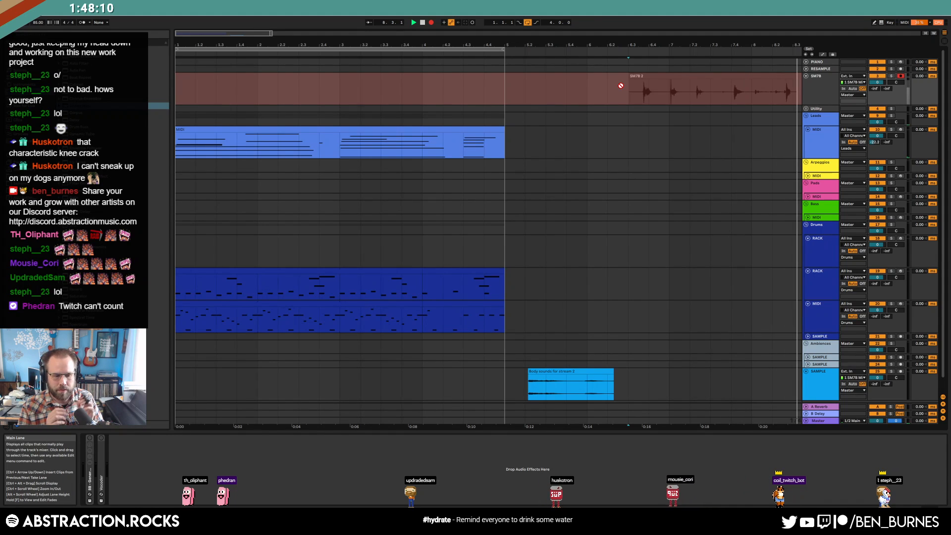
{"action": "key", "text": "space"}
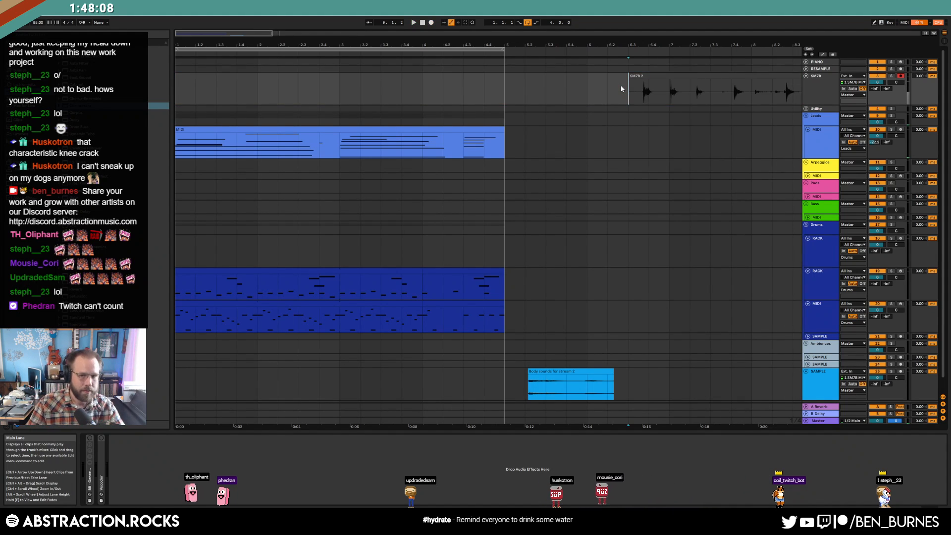
Step: Split the hit at 7.4 of the SM7B recording into its own clip and move its start marker to the transient
{"action": "left_click_drag", "start_coordinate": [735, 97], "coordinate": [752, 98]}
{"action": "double_click", "coordinate": [750, 97]}
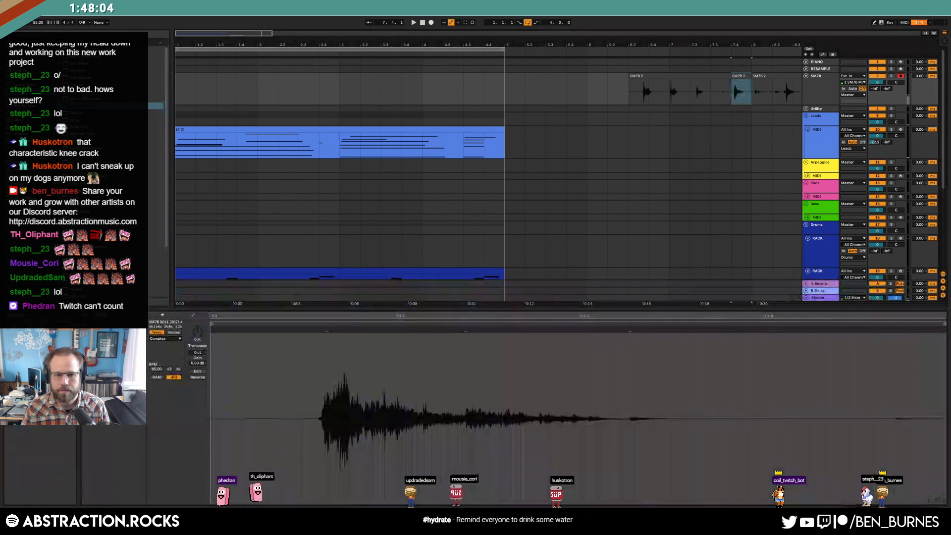
{"action": "left_click_drag", "start_coordinate": [213, 325], "coordinate": [322, 335]}
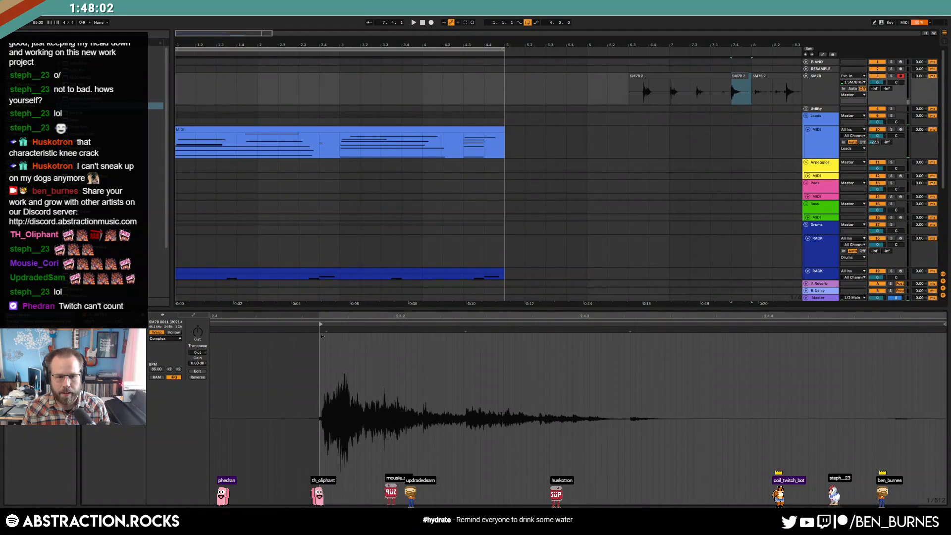
Step: Load the isolated SM7B hit onto the F1 pad of the empty Drums RACK track's Drum Rack
{"action": "key", "text": "shift+Tab"}
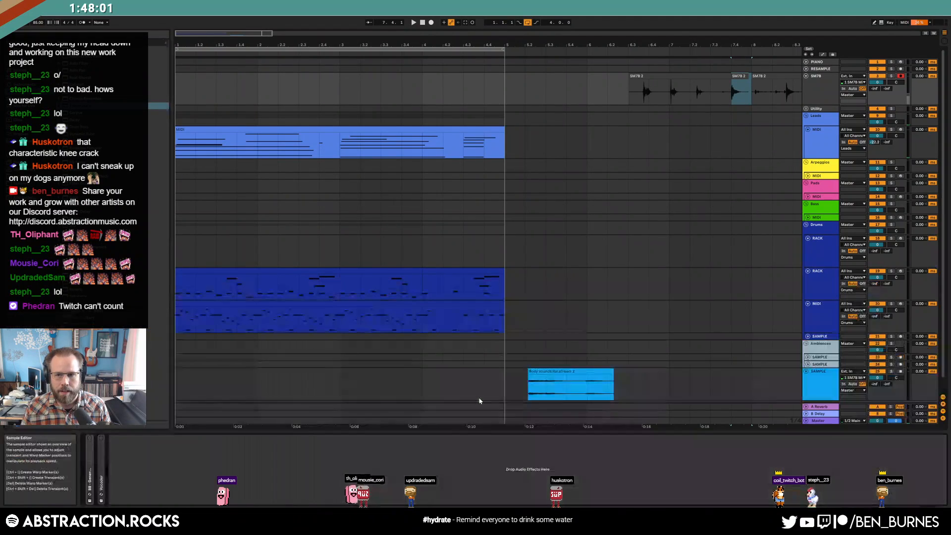
{"action": "left_click", "coordinate": [834, 259]}
{"action": "left_click_drag", "start_coordinate": [741, 77], "coordinate": [132, 478]}
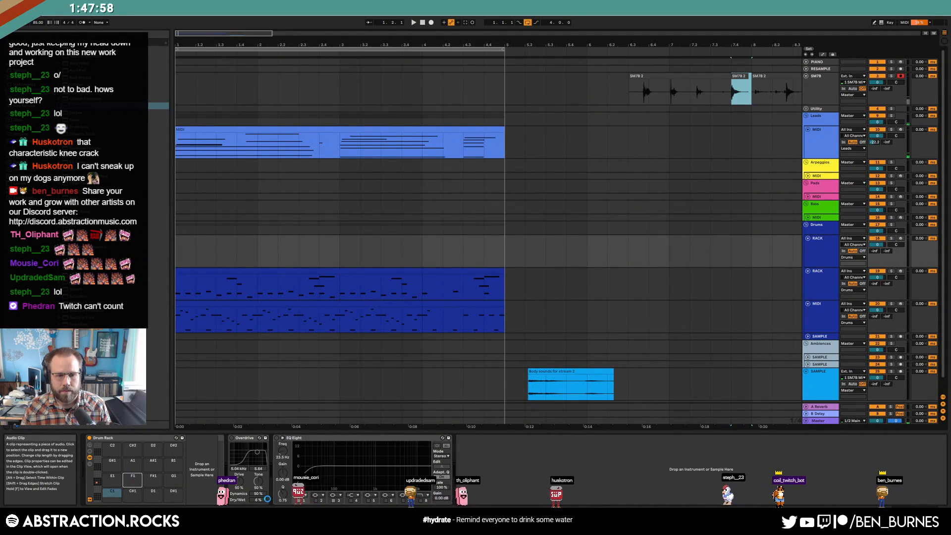
Step: Create a MIDI clip over bars 1 to 4 on that RACK track, place F1 eighth notes on every offbeat, and play the beat
{"action": "left_click_drag", "start_coordinate": [192, 255], "coordinate": [500, 257]}
{"action": "key", "text": "ctrl+shift+m"}
{"action": "double_click", "coordinate": [367, 337]}
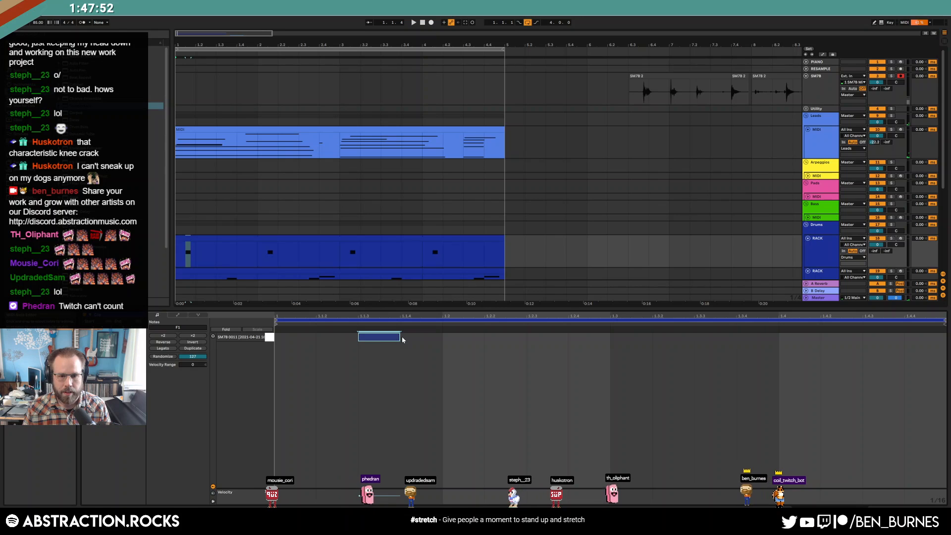
{"action": "left_click_drag", "start_coordinate": [423, 338], "coordinate": [442, 356]}
{"action": "key", "text": "ctrl+d"}
{"action": "key", "text": "ctrl+d"}
{"action": "key", "text": "ctrl+d"}
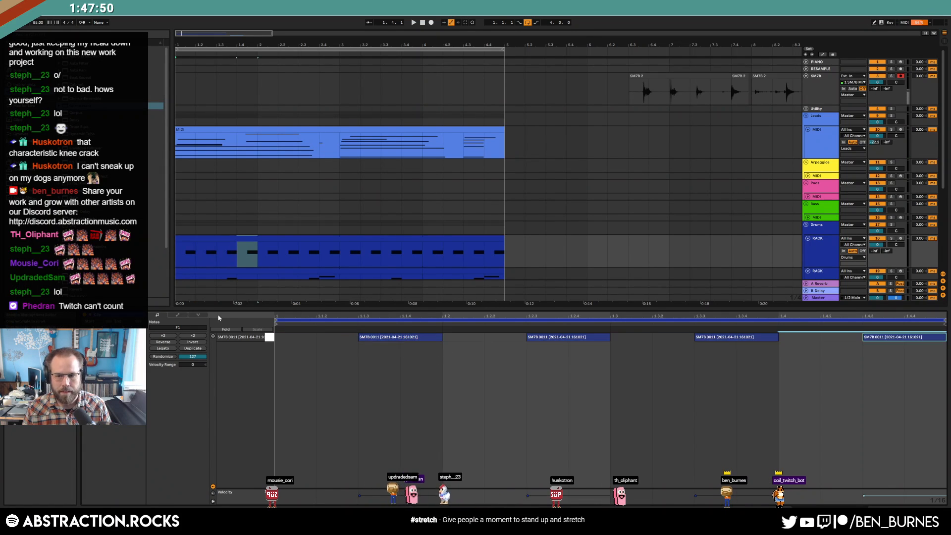
{"action": "key", "text": "shift+Tab"}
{"action": "key", "text": "space"}
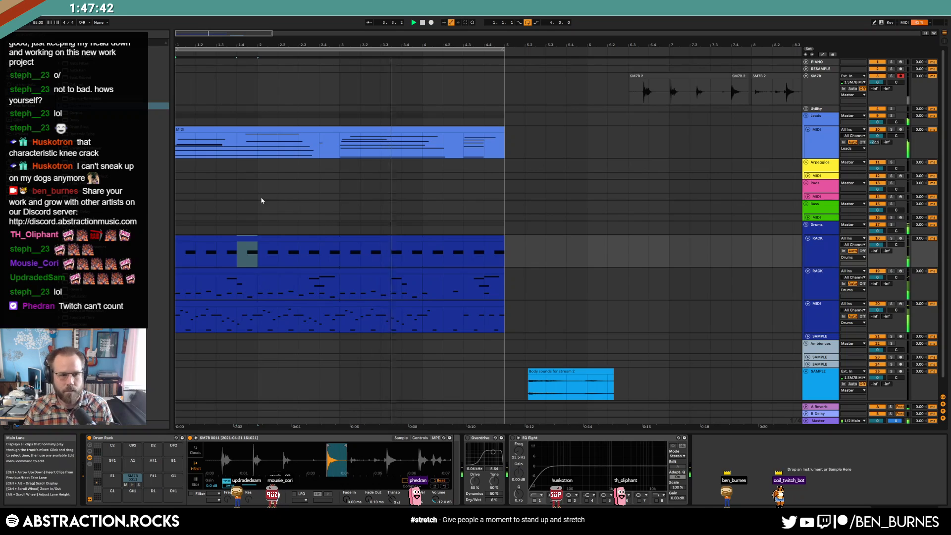
Step: Browse the sample library folders for a bass drum sound while the four-bar beat loops
{"action": "left_click", "coordinate": [25, 184]}
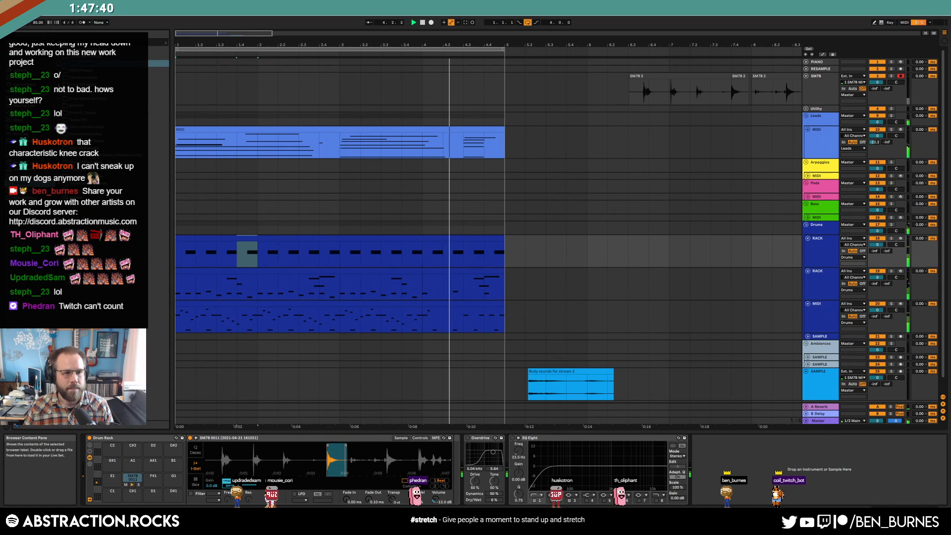
{"action": "left_click", "coordinate": [80, 85]}
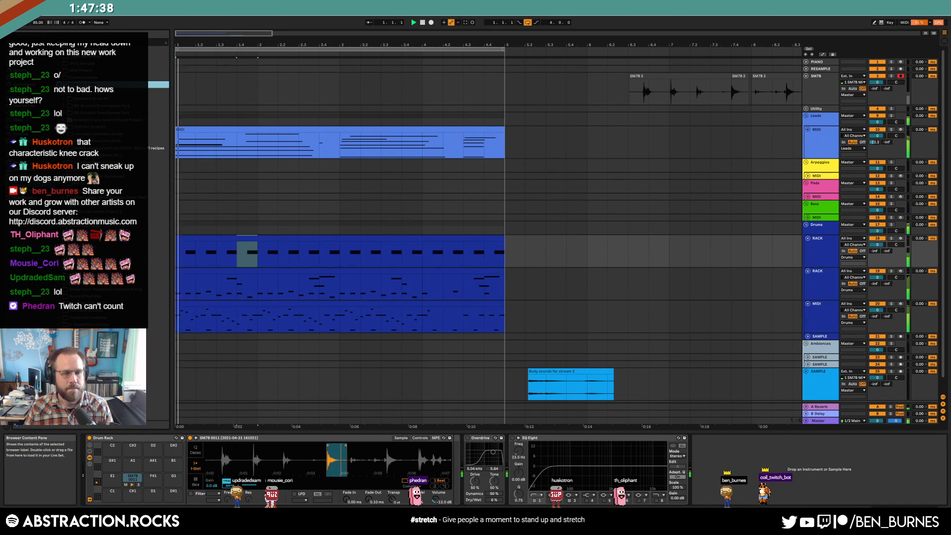
{"action": "left_click", "coordinate": [79, 92]}
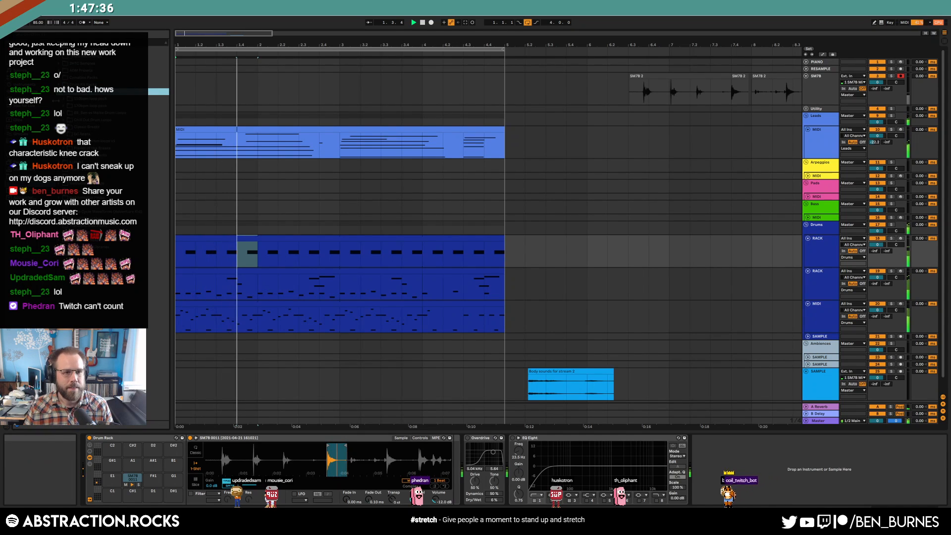
{"action": "left_click", "coordinate": [61, 99]}
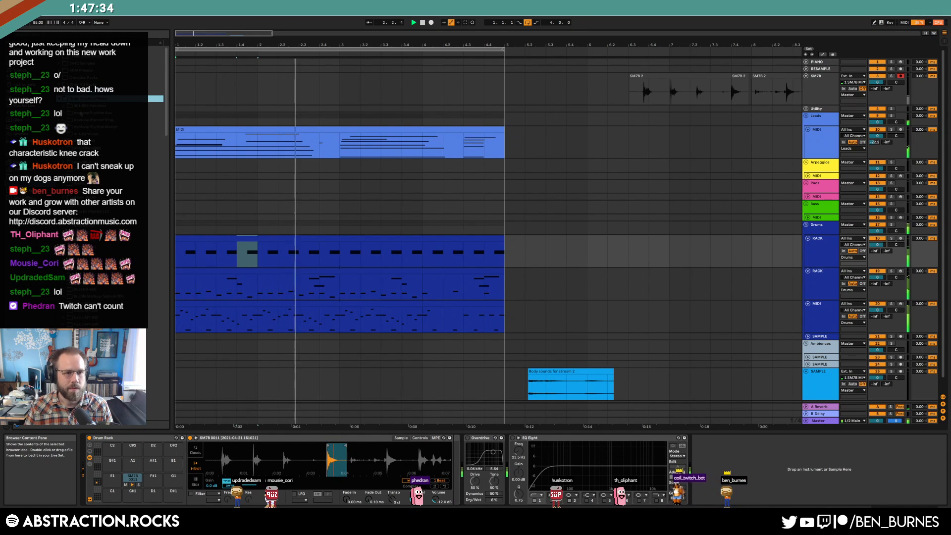
{"action": "left_click_drag", "start_coordinate": [167, 92], "coordinate": [154, 213]}
{"action": "scroll", "coordinate": [154, 212], "scroll_direction": "down", "scroll_amount": 15}
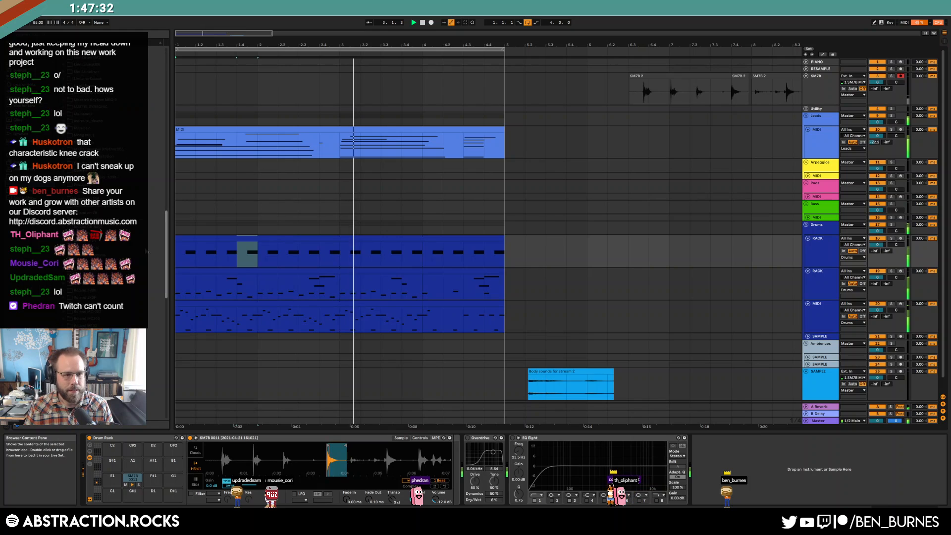
{"action": "left_click", "coordinate": [64, 299]}
{"action": "left_click_drag", "start_coordinate": [167, 181], "coordinate": [167, 209]}
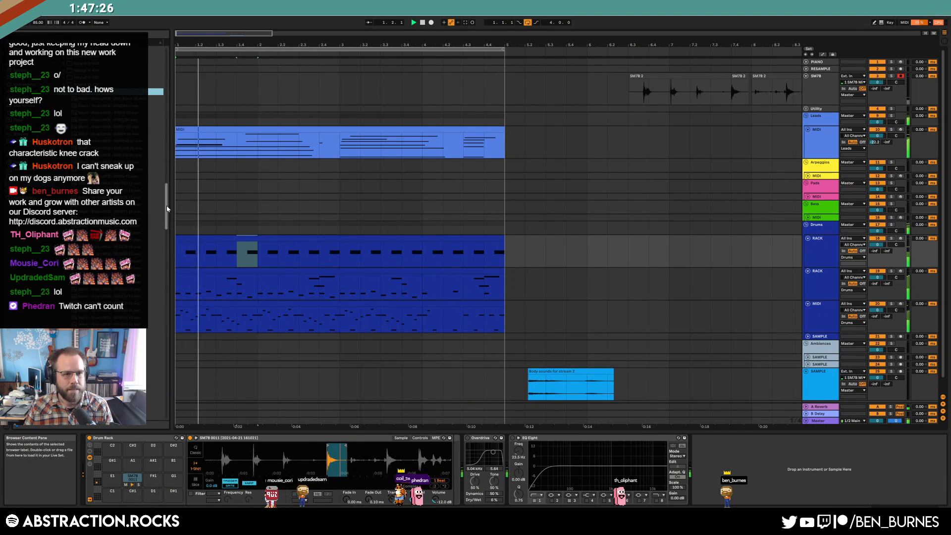
{"action": "left_click", "coordinate": [109, 219]}
{"action": "scroll", "coordinate": [109, 218], "scroll_direction": "down", "scroll_amount": 1}
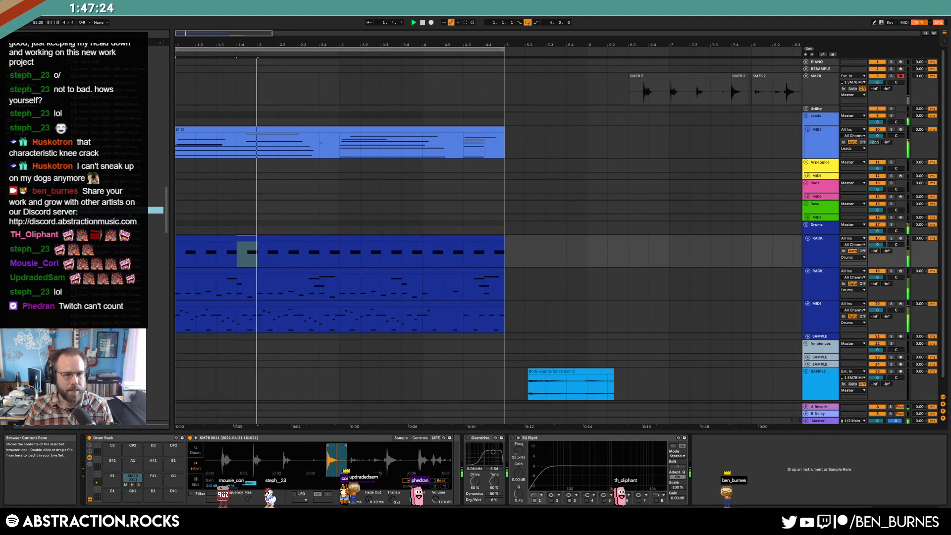
{"action": "left_click", "coordinate": [109, 245]}
{"action": "key", "text": "Down"}
{"action": "key", "text": "Down"}
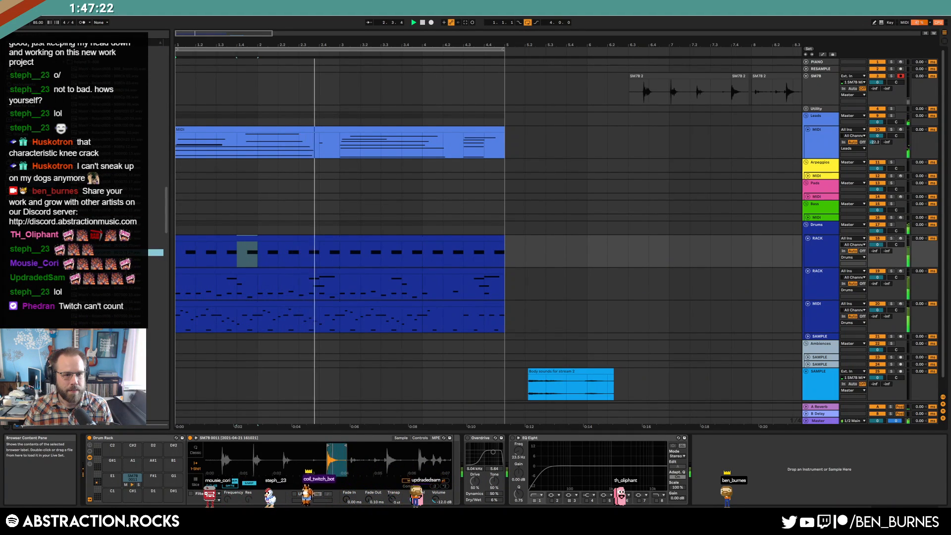
Step: Find VMH1 Bassdrums 046, load it onto the C1 pad of the upper RACK track's Drum Rack, and lower its filter cutoff to about 1.37 kHz
{"action": "left_click", "coordinate": [142, 197]}
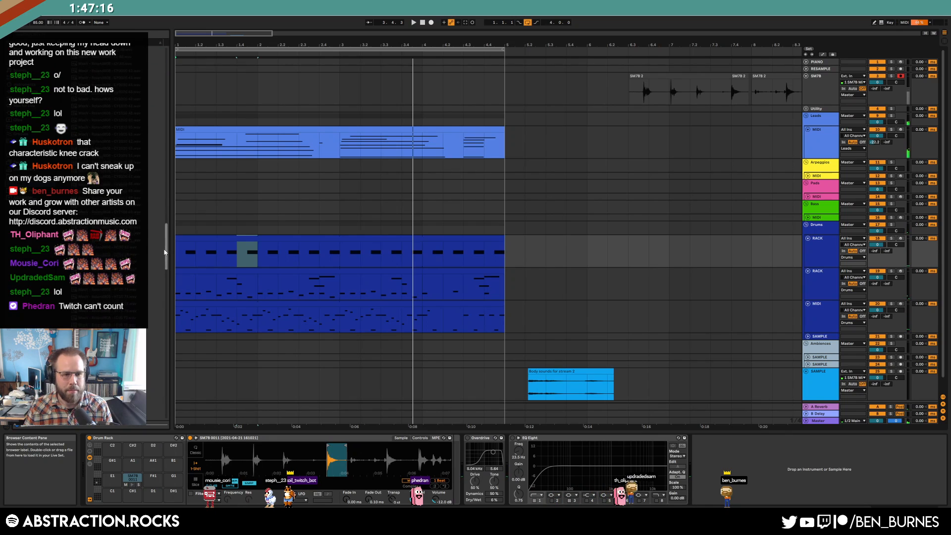
{"action": "left_click_drag", "start_coordinate": [166, 240], "coordinate": [170, 416]}
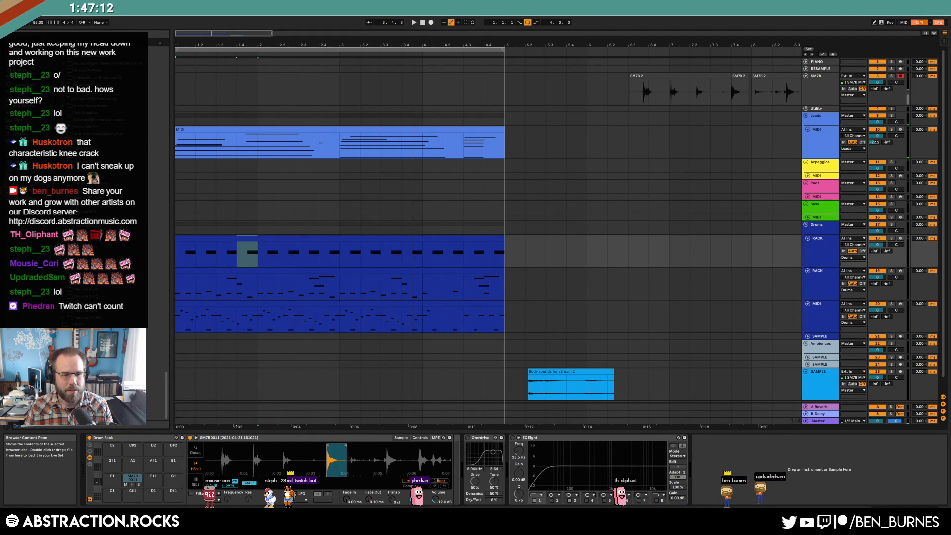
{"action": "key", "text": "Left"}
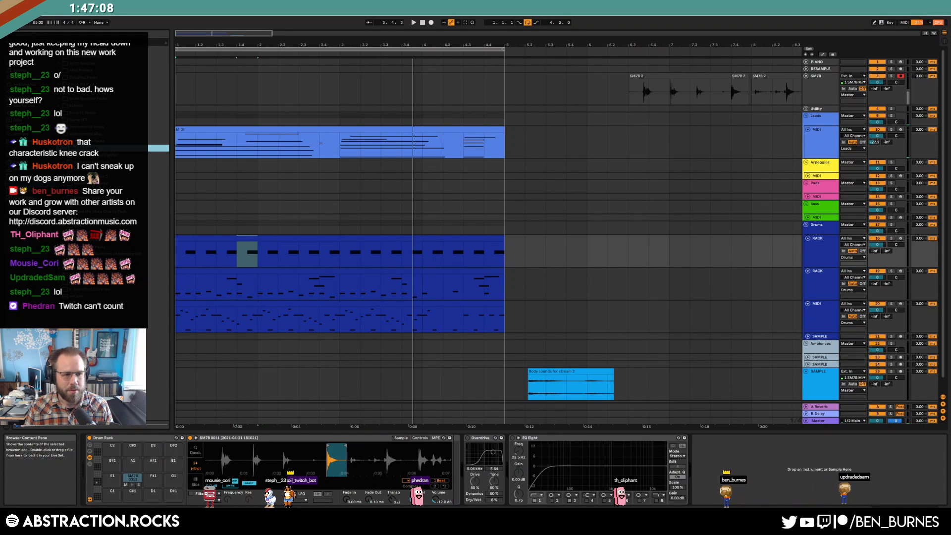
{"action": "left_click", "coordinate": [59, 247]}
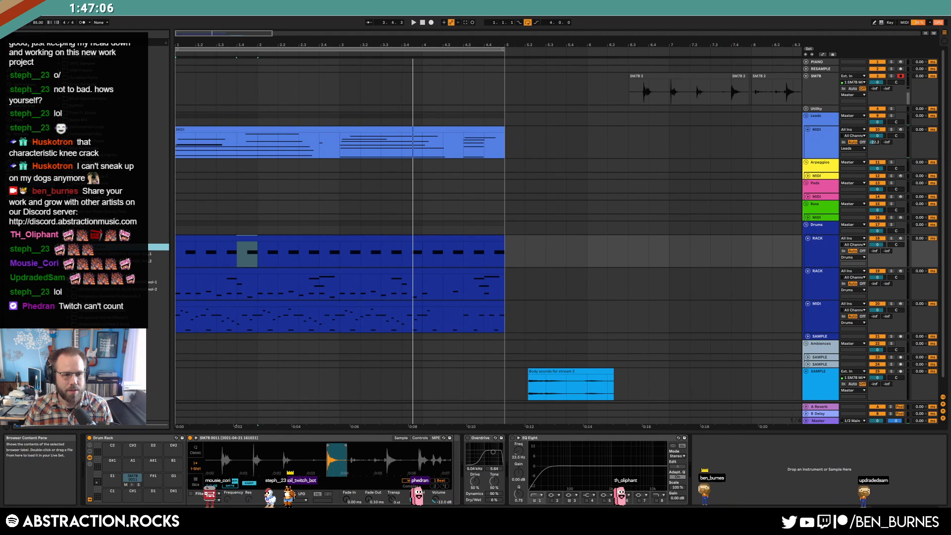
{"action": "left_click", "coordinate": [68, 311]}
{"action": "left_click_drag", "start_coordinate": [167, 221], "coordinate": [170, 301]}
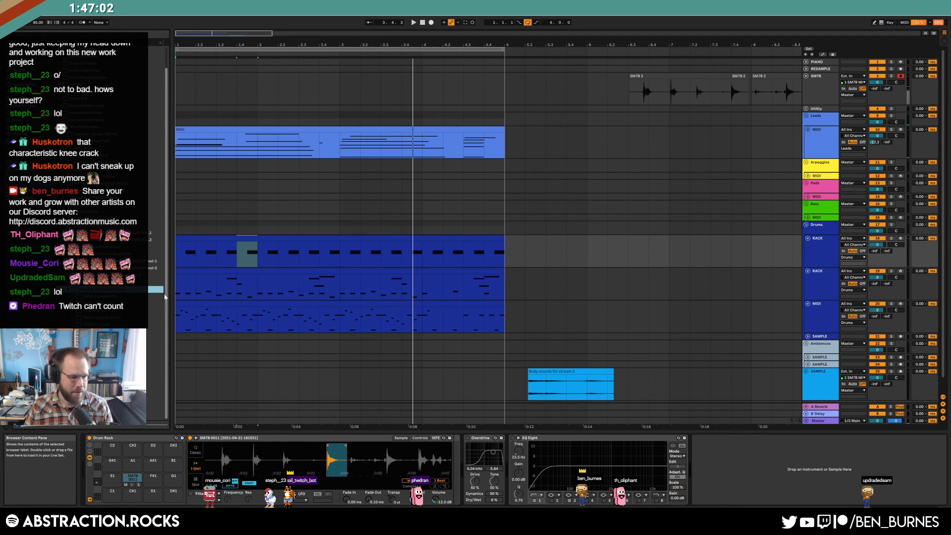
{"action": "scroll", "coordinate": [82, 199], "scroll_direction": "down", "scroll_amount": 10}
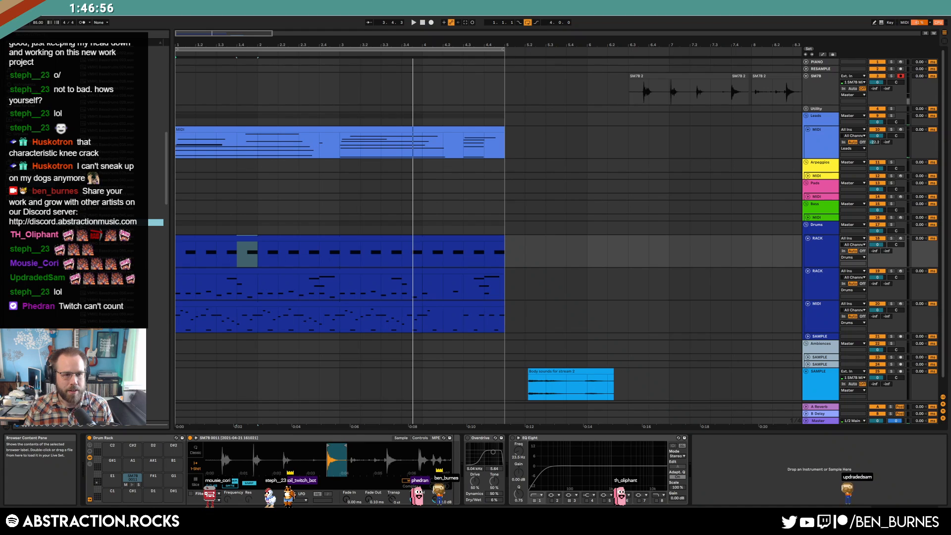
{"action": "left_click_drag", "start_coordinate": [106, 222], "coordinate": [112, 495]}
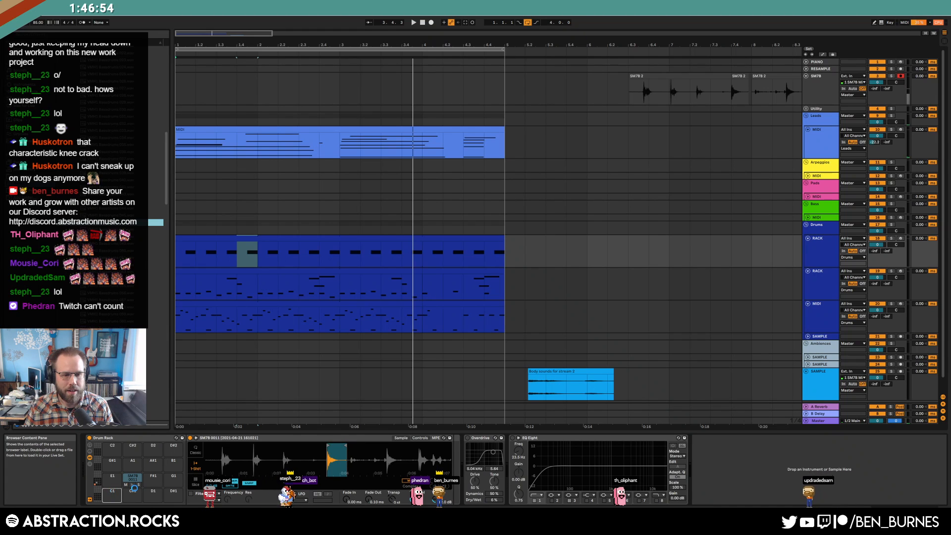
{"action": "left_click_drag", "start_coordinate": [226, 498], "coordinate": [226, 520]}
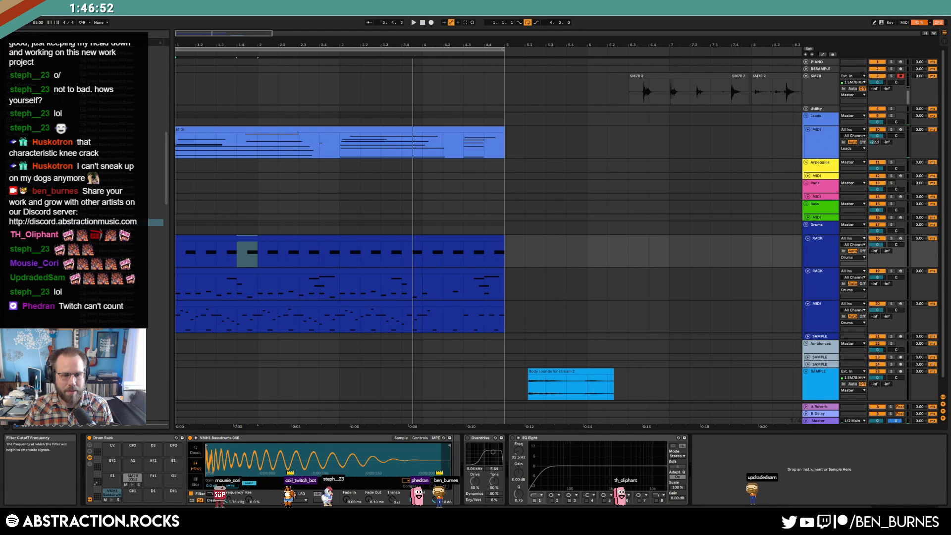
{"action": "left_click", "coordinate": [111, 501]}
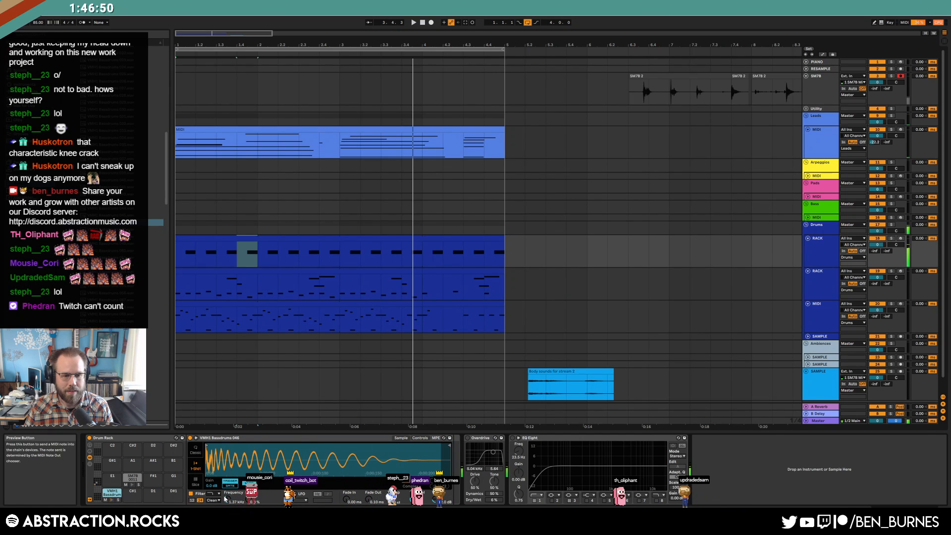
Step: In the upper RACK clip, add four sixteenth-length bass drum notes spaced an eighth apart over beats 3 and 4 of bar 4
{"action": "left_click", "coordinate": [495, 240]}
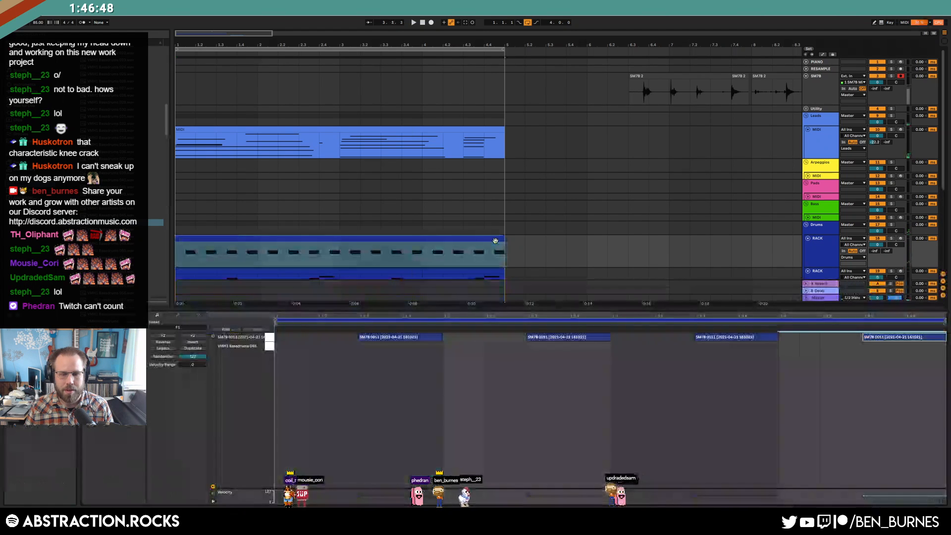
{"action": "left_click", "coordinate": [473, 237]}
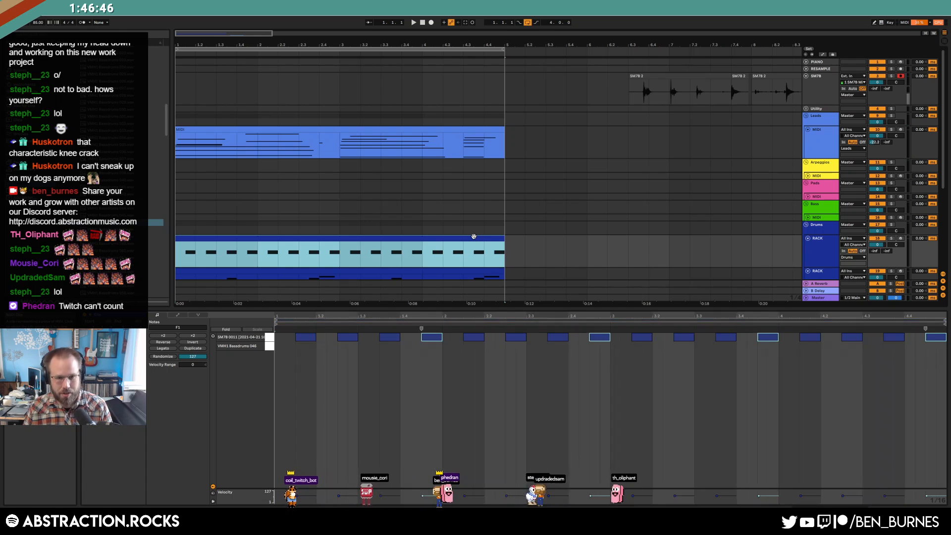
{"action": "double_click", "coordinate": [873, 347]}
{"action": "left_click_drag", "start_coordinate": [882, 348], "coordinate": [872, 347]}
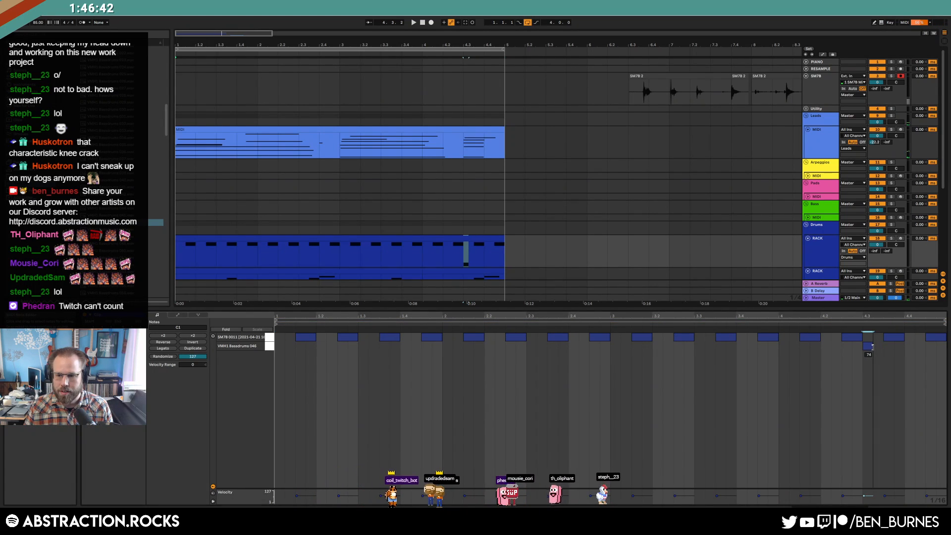
{"action": "key", "text": "ctrl+d"}
{"action": "key", "text": "ctrl+d"}
{"action": "key", "text": "ctrl+d"}
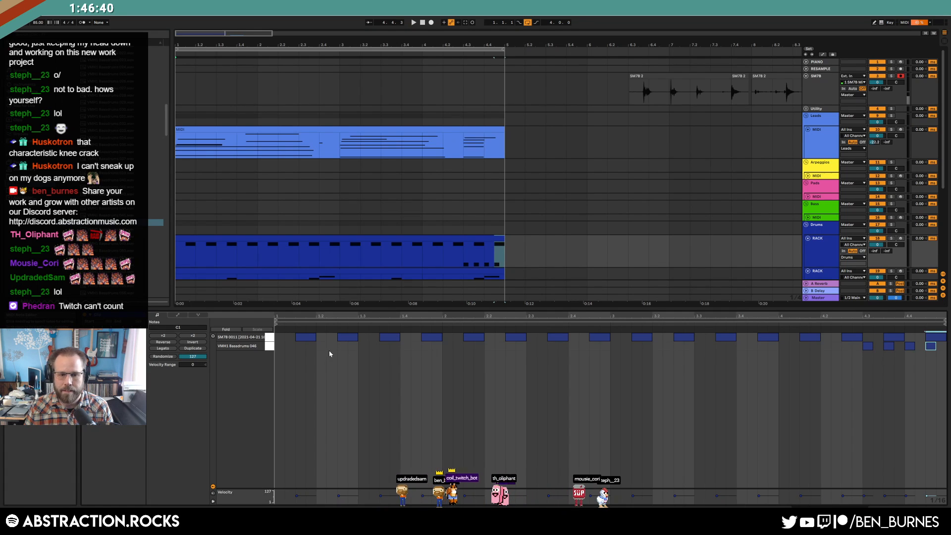
Step: Play the loop and add bass drum notes at 1.1, 1.2.4, 1.4, 2.1, 2.2.4, 2.4 and 2.4.2
{"action": "double_click", "coordinate": [279, 346]}
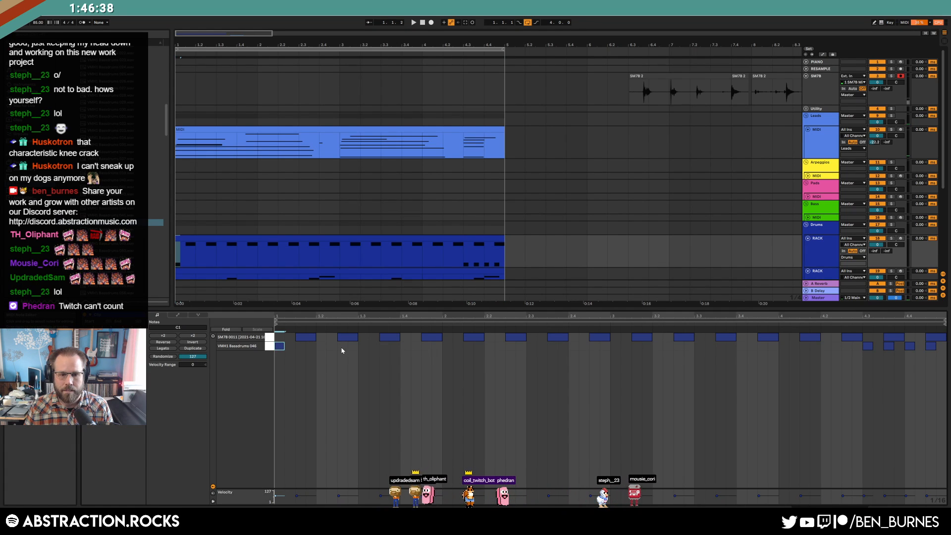
{"action": "key", "text": "space"}
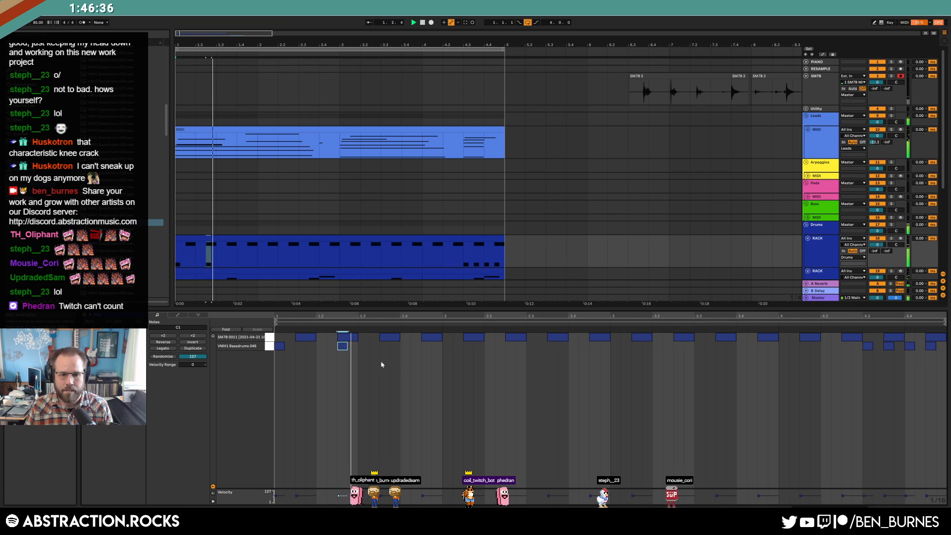
{"action": "left_click_drag", "start_coordinate": [340, 346], "coordinate": [350, 347]}
{"action": "left_click", "coordinate": [447, 348]}
{"action": "double_click", "coordinate": [447, 346]}
{"action": "double_click", "coordinate": [521, 346]}
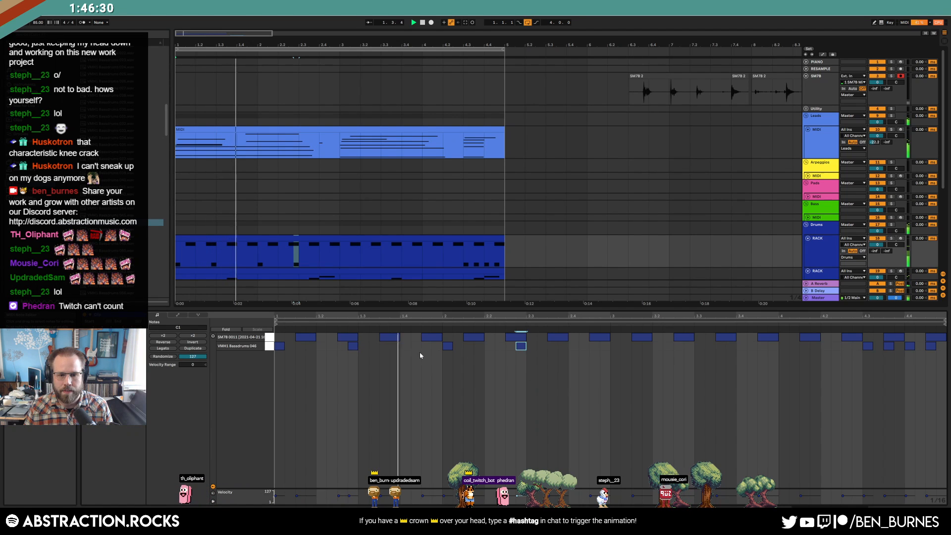
{"action": "double_click", "coordinate": [405, 346]}
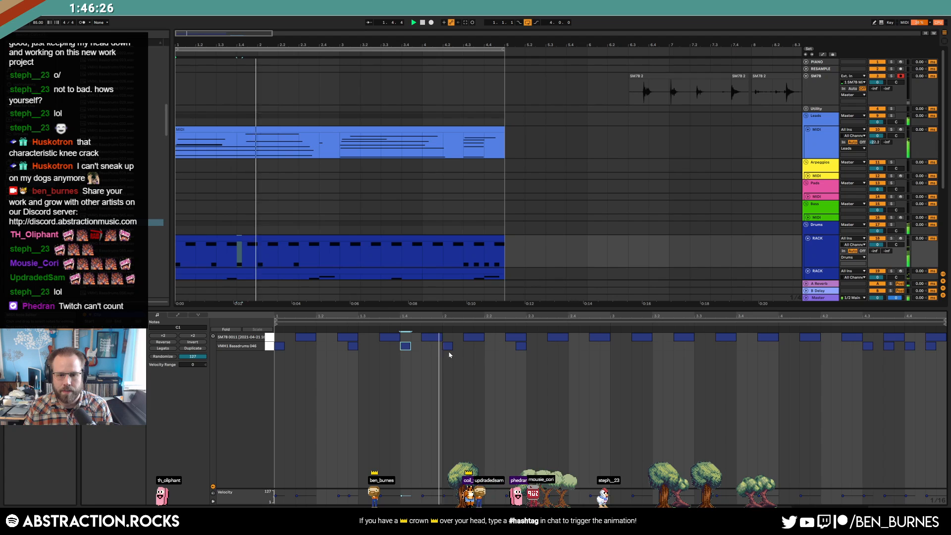
{"action": "double_click", "coordinate": [574, 346]}
{"action": "double_click", "coordinate": [594, 346]}
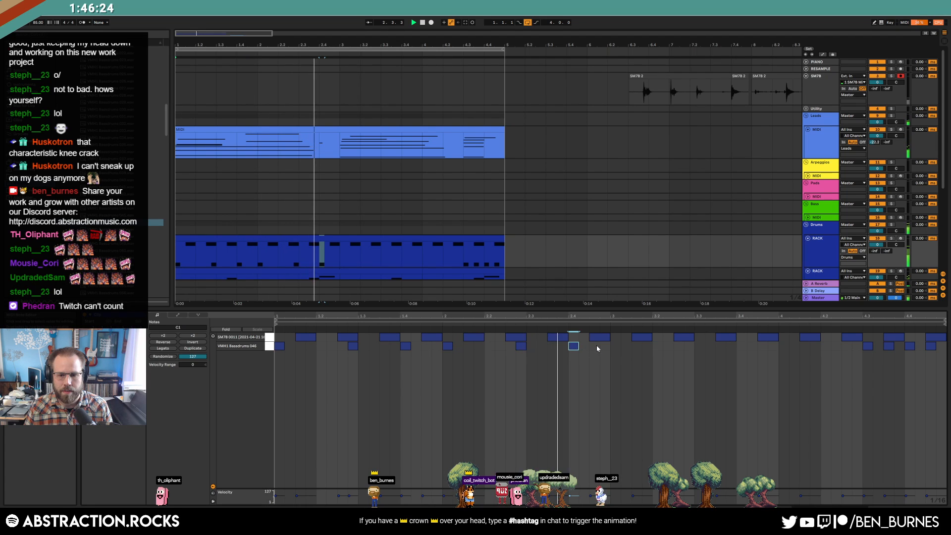
{"action": "key", "text": "Left"}
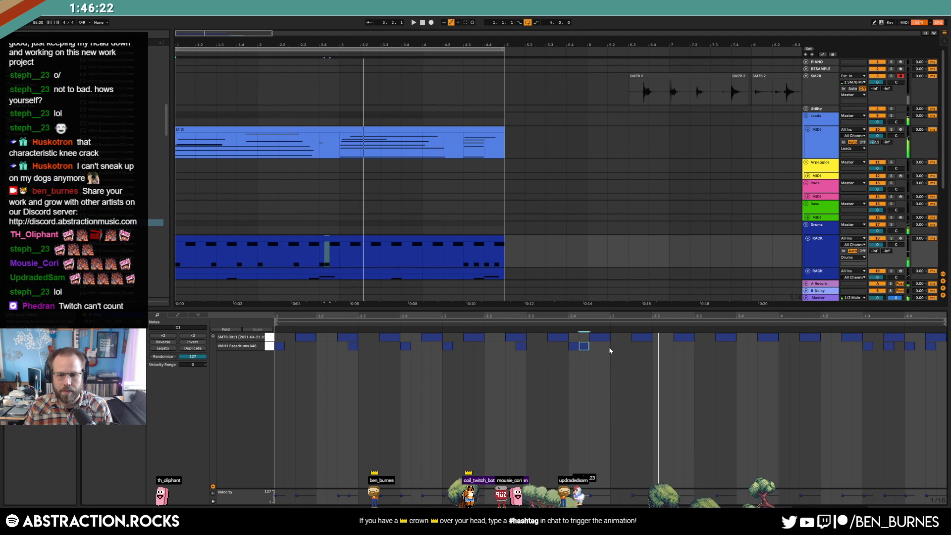
Step: Copy the first five bass drum notes to start at bar 3, and rearrange the bar 4 fill as four consecutive sixteenths on beat 4
{"action": "left_click_drag", "start_coordinate": [565, 349], "coordinate": [281, 350]}
{"action": "key", "text": "ctrl+d"}
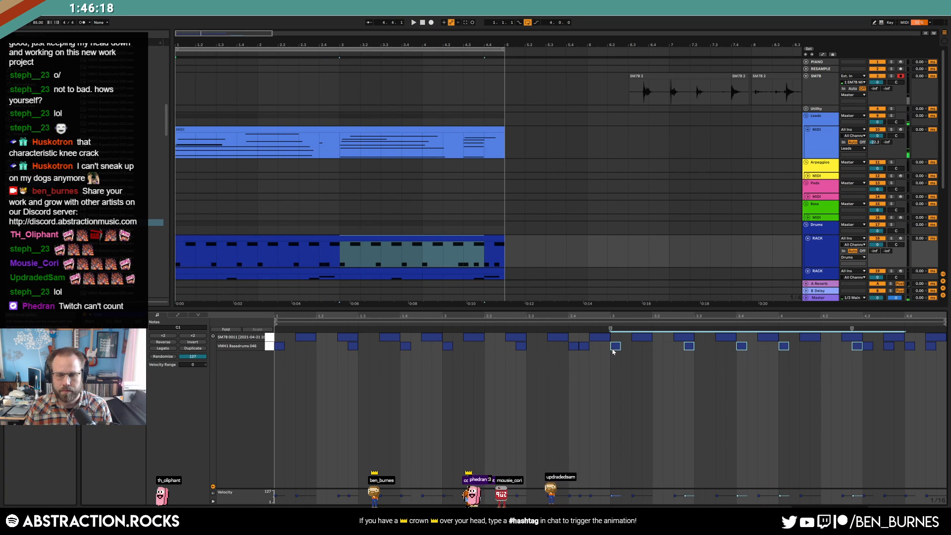
{"action": "left_click", "coordinate": [871, 348]}
{"action": "left_click", "coordinate": [888, 349], "text": "shift"}
{"action": "left_click_drag", "start_coordinate": [889, 349], "coordinate": [942, 349]}
{"action": "left_click", "coordinate": [894, 350]}
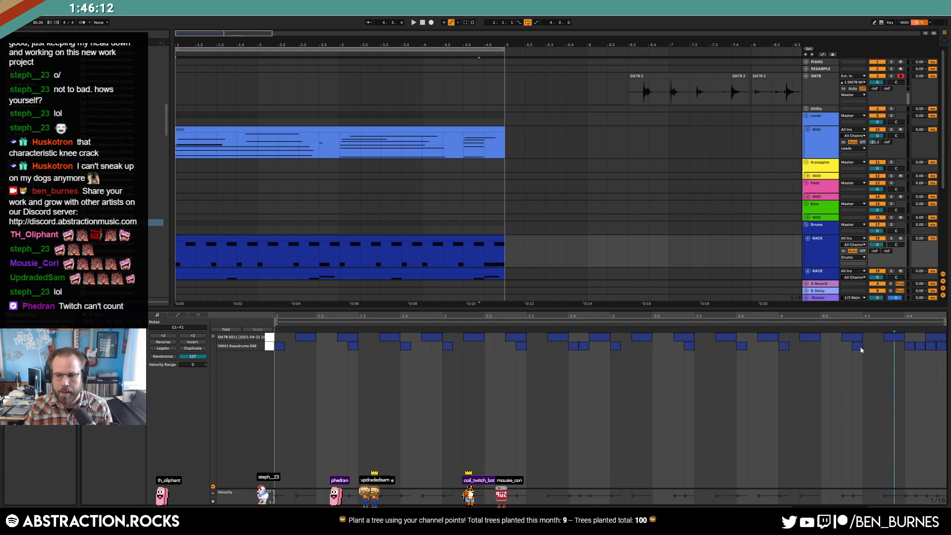
Step: During playback, raise the bass drum sample's filter cutoff, shorten its end and lengthen its fade-out
{"action": "key", "text": "Home"}
{"action": "key", "text": "space"}
{"action": "key", "text": "shift+Tab"}
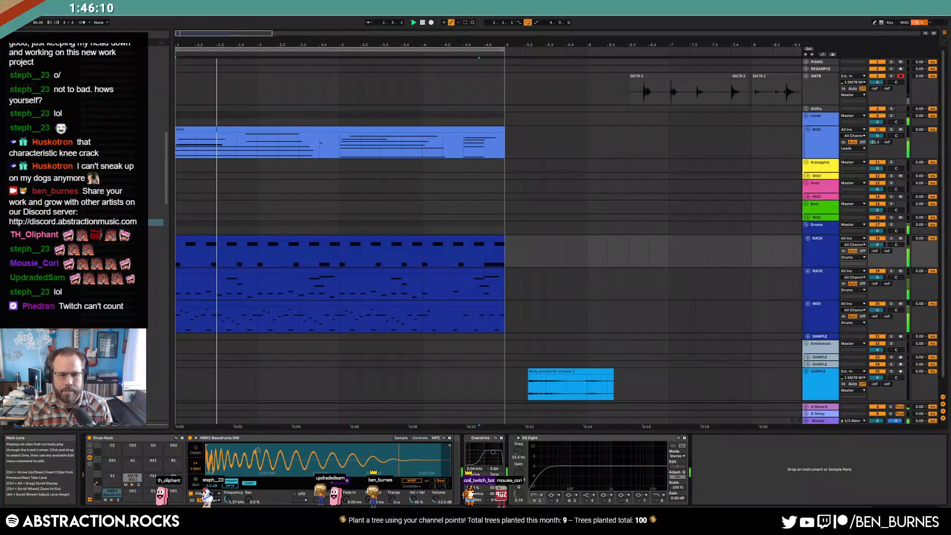
{"action": "left_click_drag", "start_coordinate": [228, 500], "coordinate": [227, 493]}
{"action": "left_click_drag", "start_coordinate": [449, 446], "coordinate": [373, 446]}
{"action": "mouse_move", "coordinate": [374, 500]}
{"action": "left_mouse_down"}
{"action": "mouse_move", "coordinate": [374, 475]}
{"action": "mouse_move", "coordinate": [355, 445]}
{"action": "mouse_move", "coordinate": [402, 444]}
{"action": "left_mouse_up"}
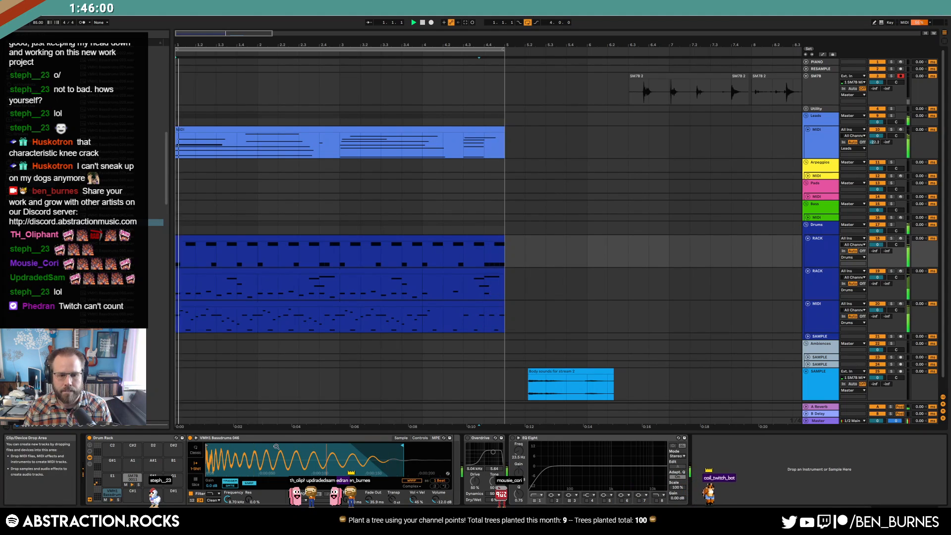
{"action": "left_click_drag", "start_coordinate": [402, 446], "coordinate": [388, 445]}
{"action": "left_click_drag", "start_coordinate": [369, 501], "coordinate": [369, 503]}
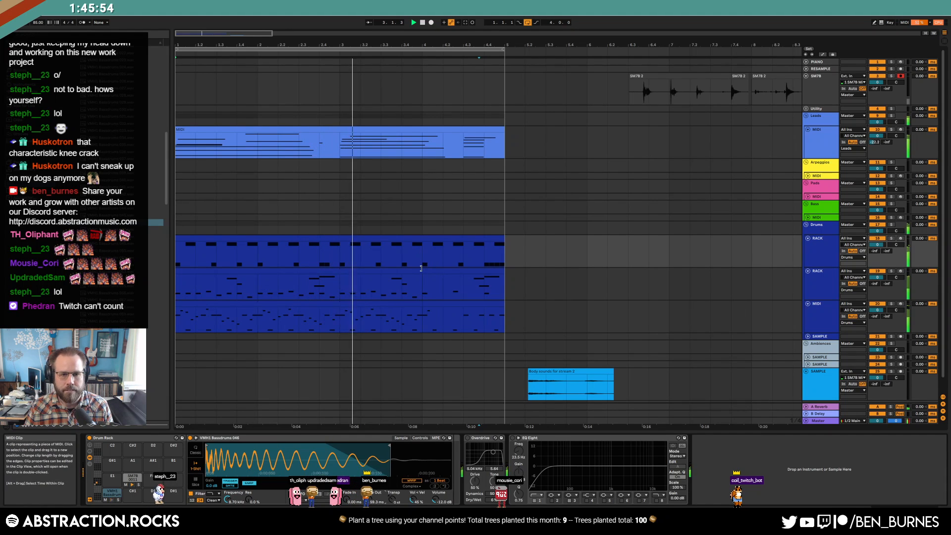
Step: Select the Leads MIDI track, close its Ciemno window, and replay the loop with the Session View mixer shown
{"action": "left_click", "coordinate": [813, 148]}
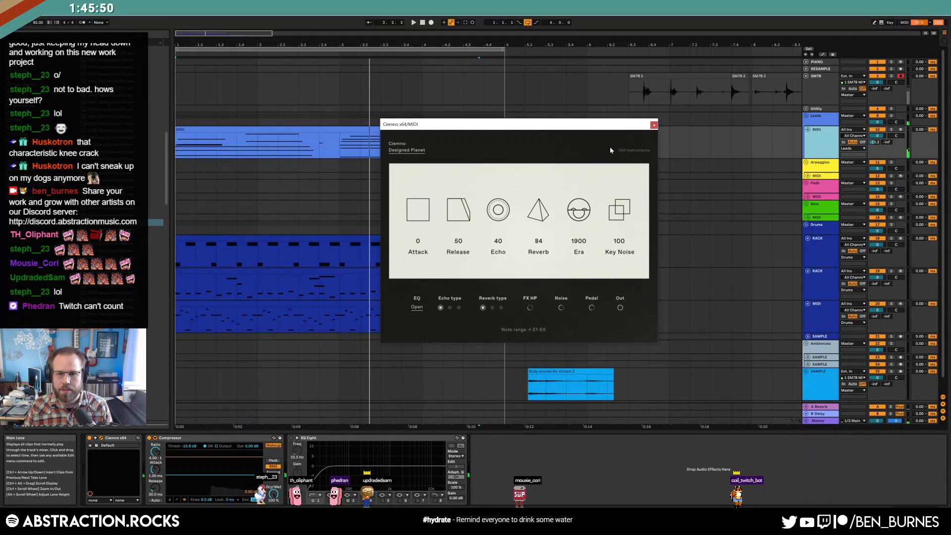
{"action": "left_click", "coordinate": [655, 125]}
{"action": "key", "text": "space"}
{"action": "key", "text": "shift+Tab"}
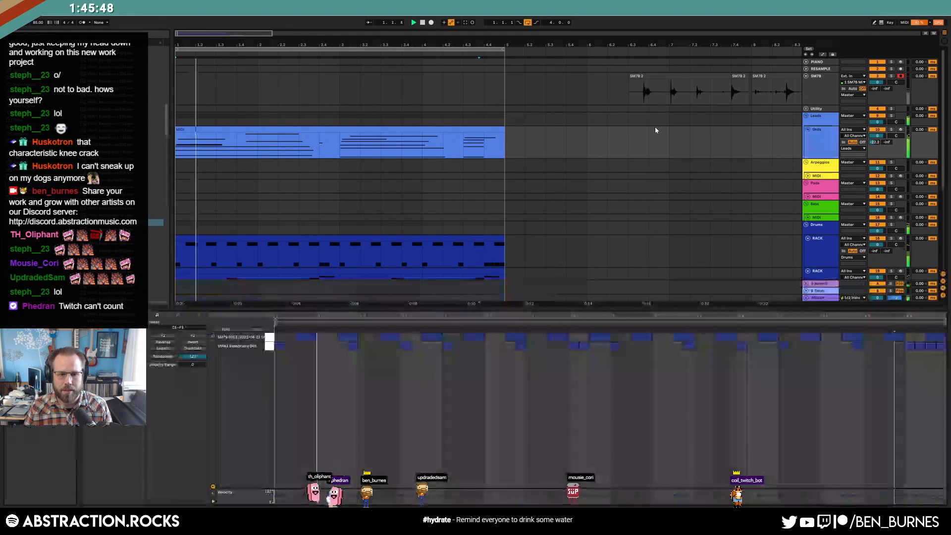
{"action": "key", "text": "Tab"}
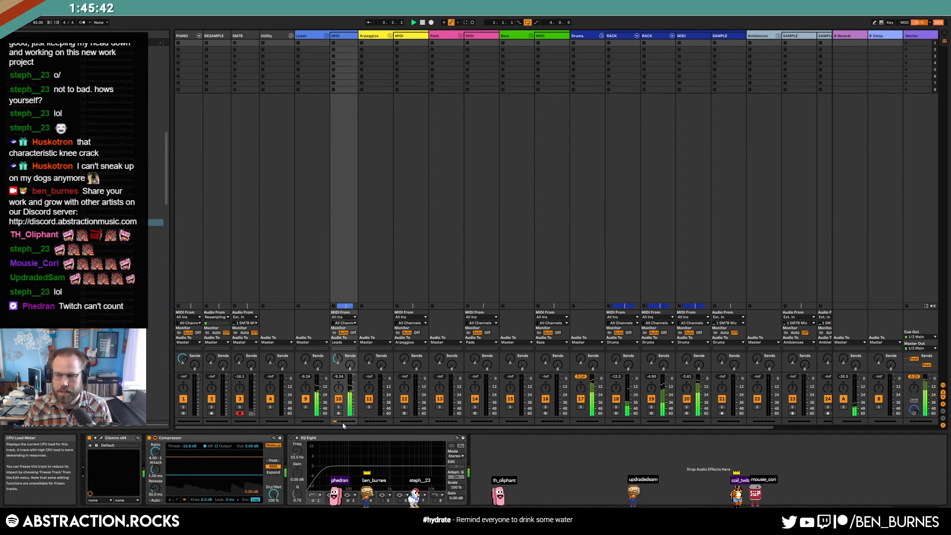
Step: Return to the Arrangement View and arm the MIDI track in the Bass group for recording
{"action": "key", "text": "Tab"}
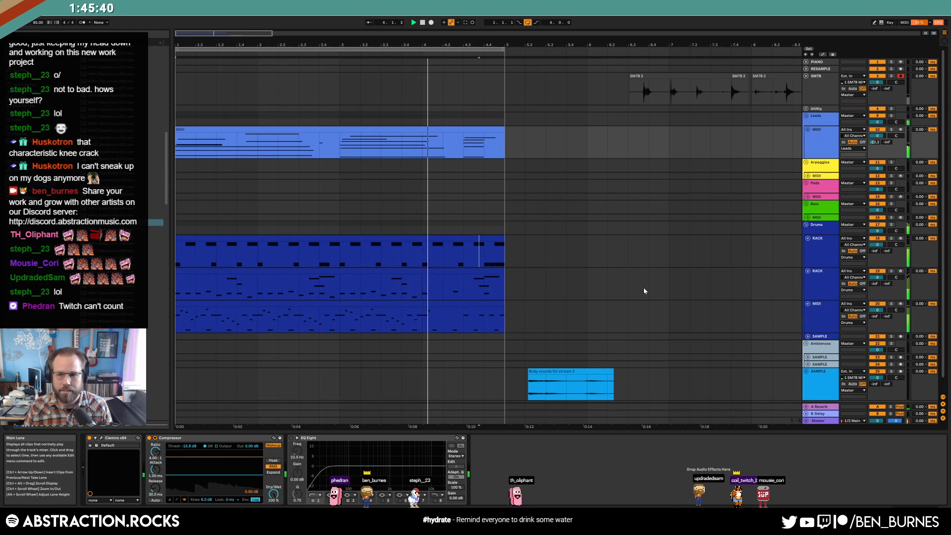
{"action": "left_click", "coordinate": [818, 177]}
{"action": "left_click", "coordinate": [900, 177]}
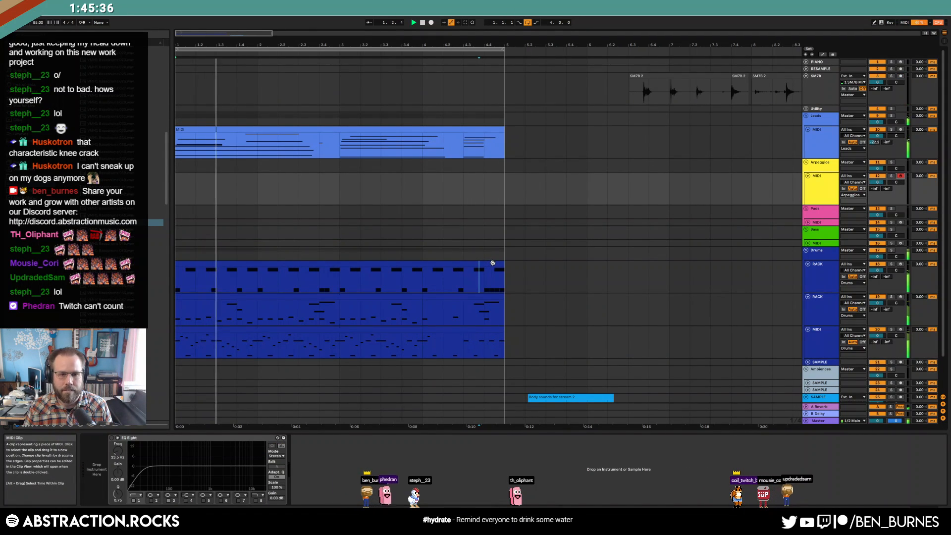
{"action": "left_click", "coordinate": [888, 246]}
{"action": "left_click", "coordinate": [901, 245]}
Step: Select all the recorded SM7B microphone clips after the loop and delete them
{"action": "scroll", "coordinate": [677, 167], "scroll_direction": "down", "scroll_amount": 5}
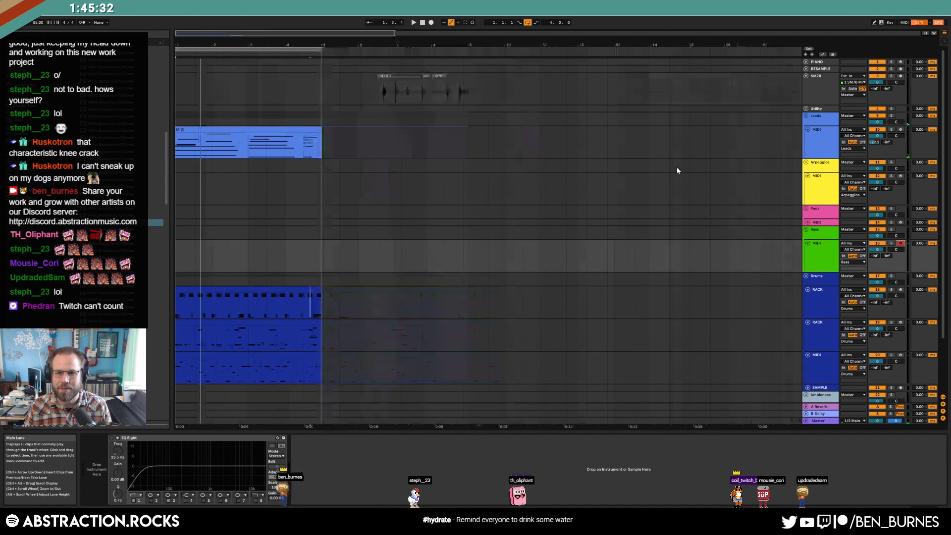
{"action": "left_click_drag", "start_coordinate": [267, 92], "coordinate": [347, 96]}
{"action": "scroll", "coordinate": [213, 257], "scroll_direction": "up", "scroll_amount": 5}
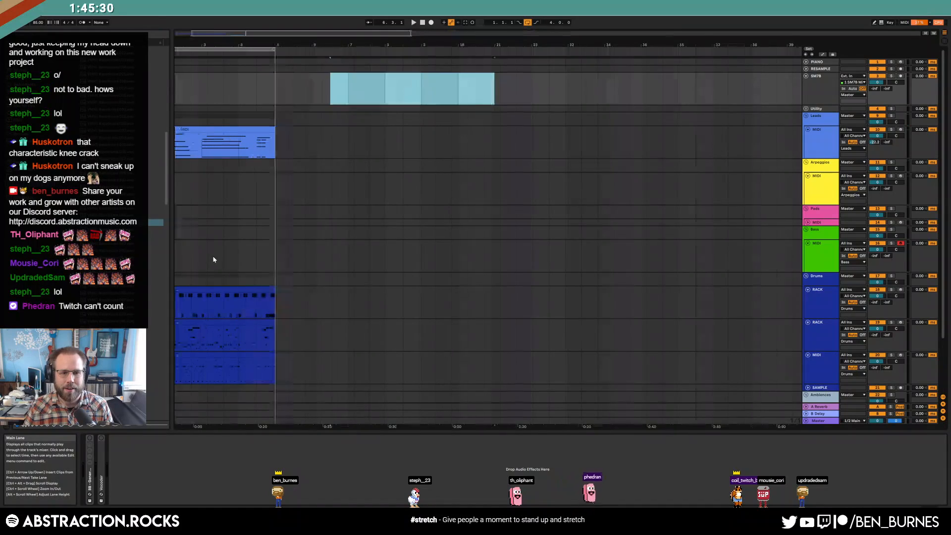
Step: Play the body sounds clip on the lowest SAMPLE track to find its separate sounds
{"action": "scroll", "coordinate": [233, 257], "scroll_direction": "down", "scroll_amount": 3}
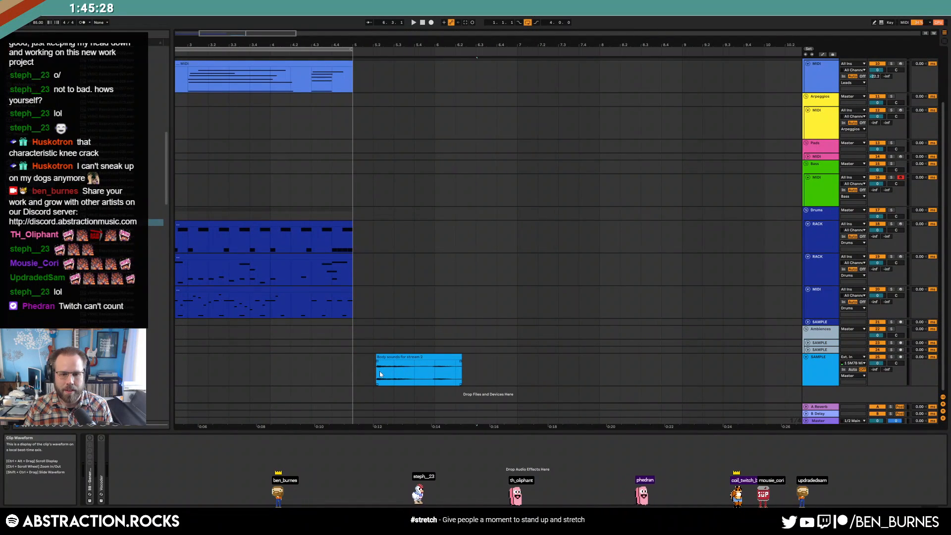
{"action": "left_click", "coordinate": [471, 371]}
{"action": "key", "text": "space"}
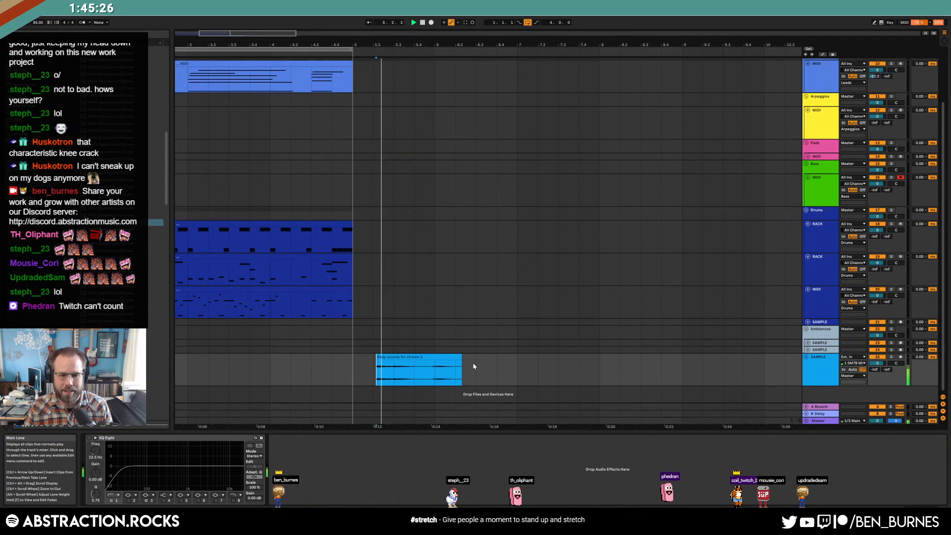
{"action": "key", "text": "space"}
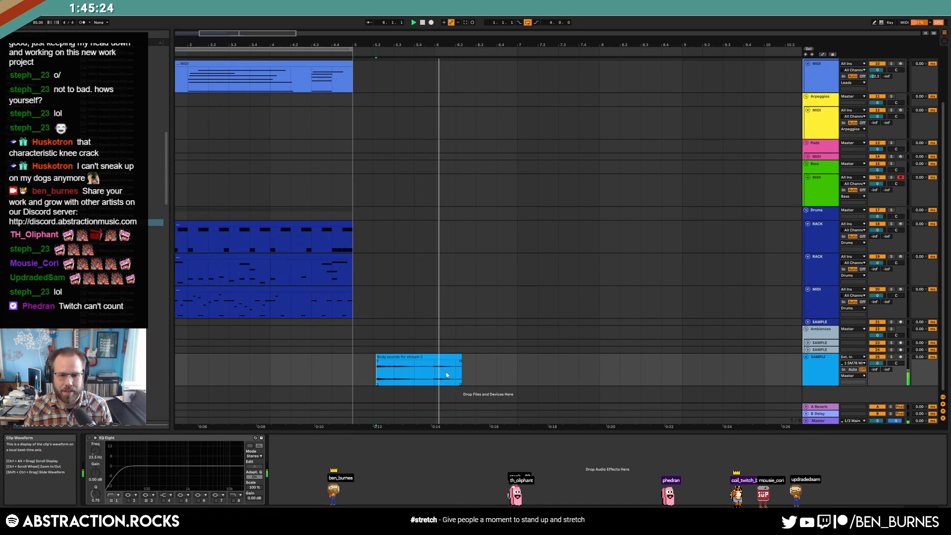
Step: Shorten the body sounds clip to its first sound and trim a duplicate to the following sound, leaving a gap between them
{"action": "key", "text": "ctrl+4"}
{"action": "left_click_drag", "start_coordinate": [461, 357], "coordinate": [421, 359]}
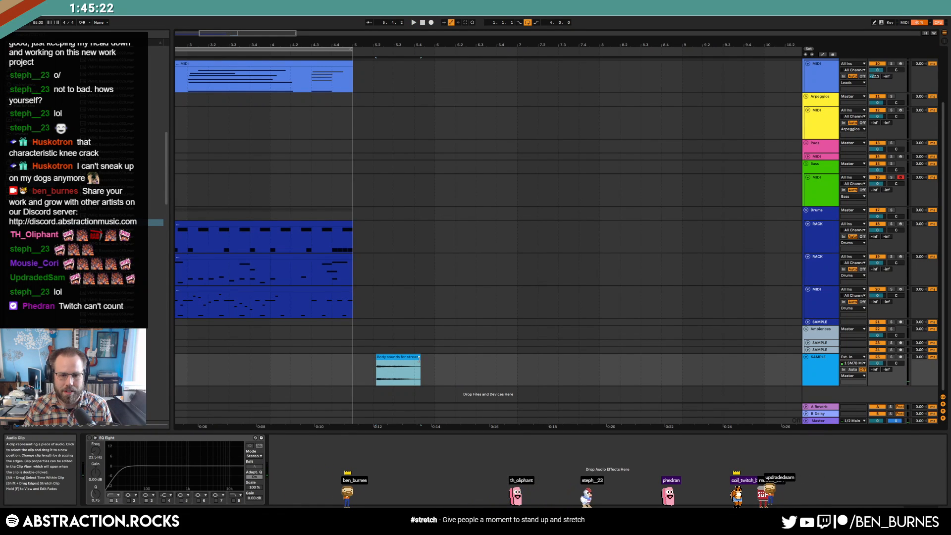
{"action": "key", "text": "ctrl+d"}
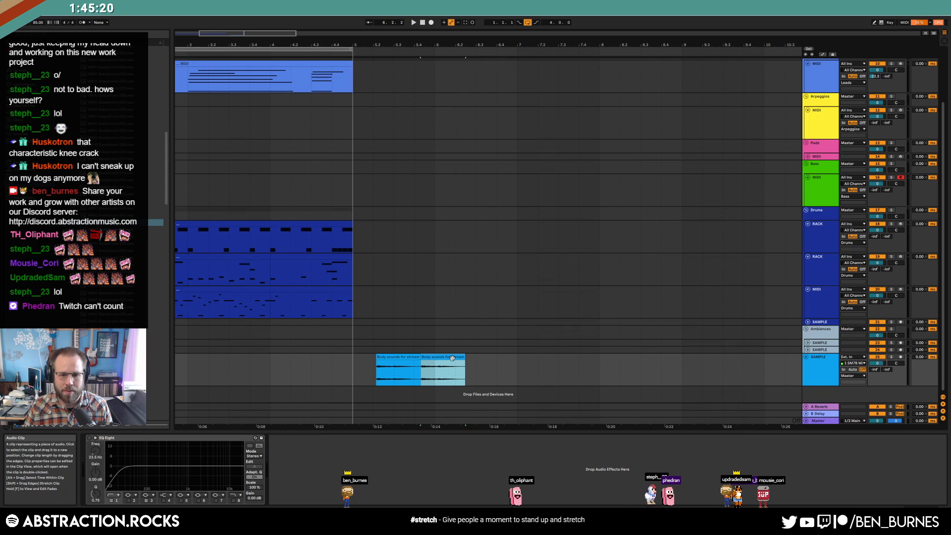
{"action": "left_click_drag", "start_coordinate": [463, 357], "coordinate": [516, 358]}
{"action": "left_click_drag", "start_coordinate": [422, 358], "coordinate": [474, 362]}
Step: Transpose the first body sounds clip to 7 st and move it to bar 4 of the first Ambiences SAMPLE track
{"action": "double_click", "coordinate": [405, 360]}
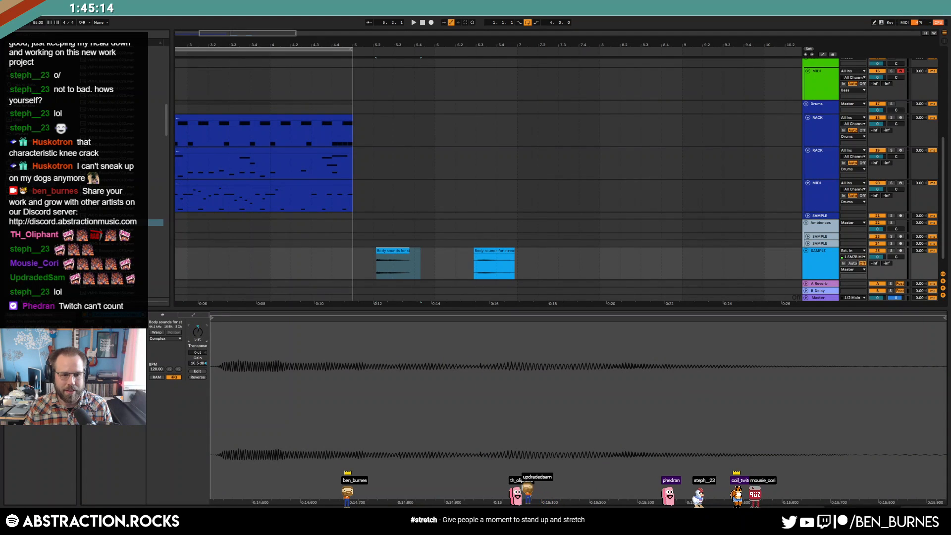
{"action": "left_click_drag", "start_coordinate": [261, 43], "coordinate": [363, 37]}
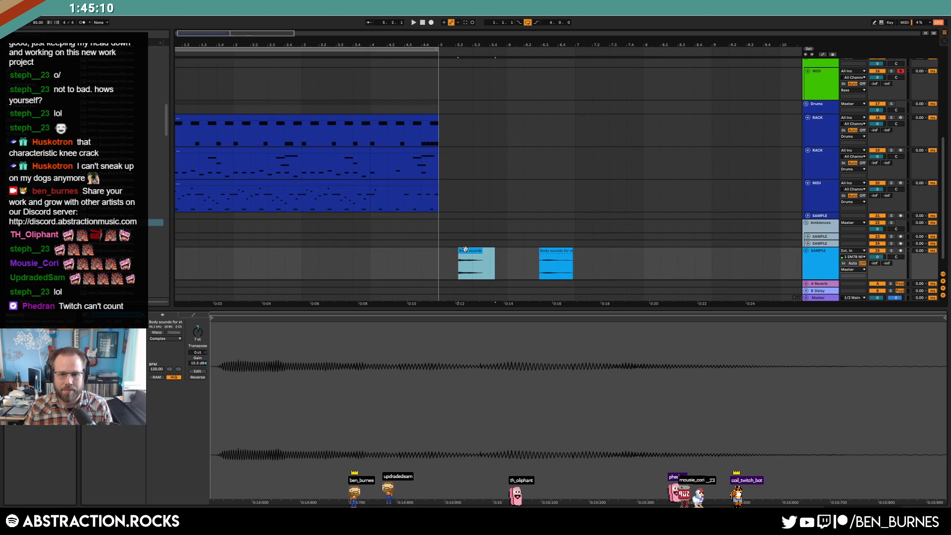
{"action": "left_click", "coordinate": [466, 251]}
{"action": "key", "text": "Delete"}
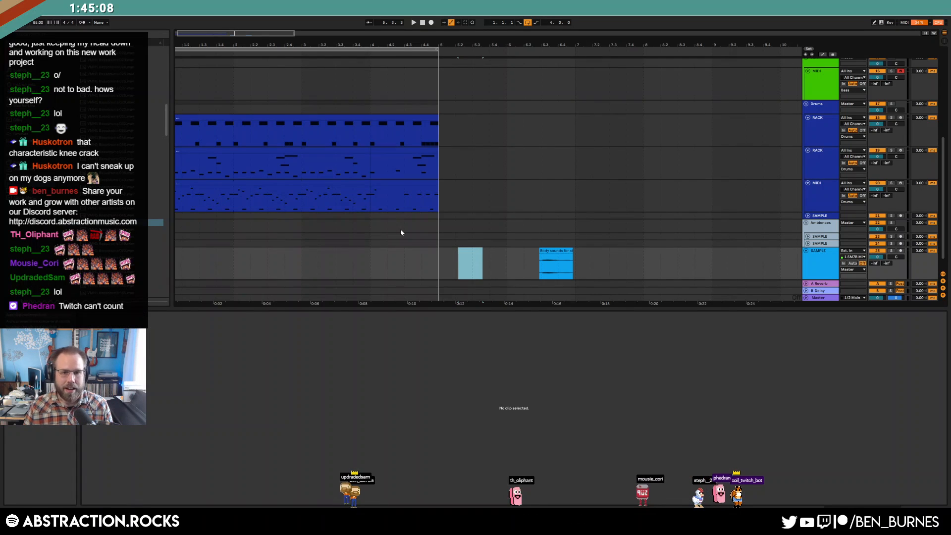
{"action": "left_click", "coordinate": [808, 237]}
{"action": "left_click", "coordinate": [382, 249]}
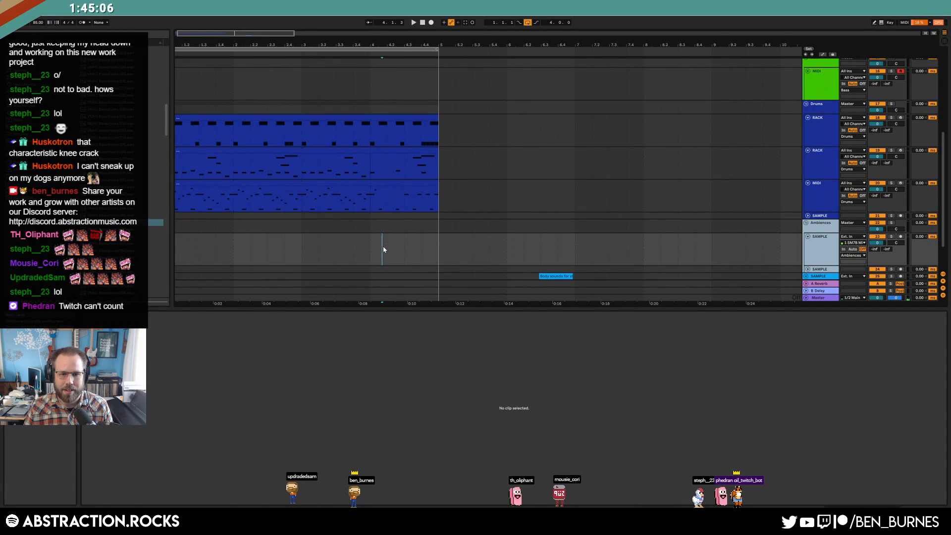
{"action": "key", "text": "ctrl+v"}
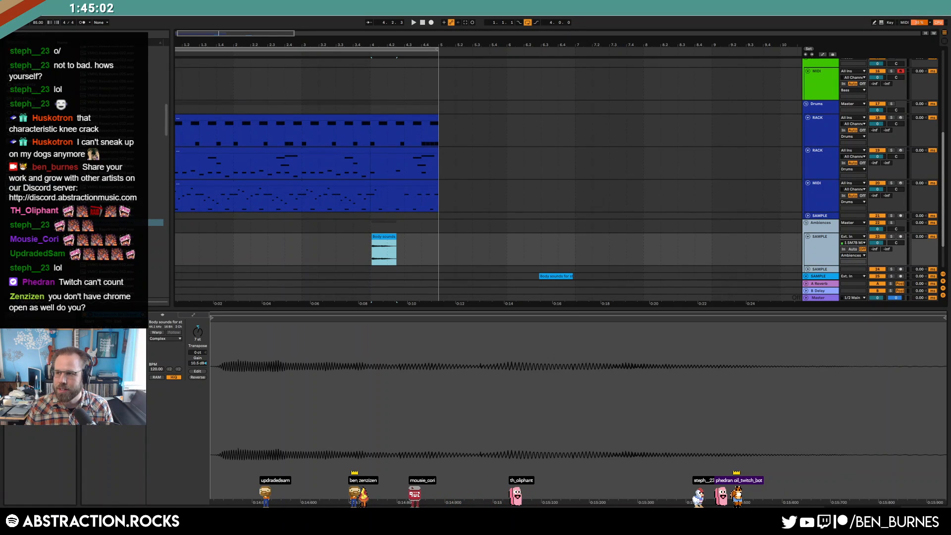
{"action": "left_click", "coordinate": [940, 60]}
{"action": "left_click", "coordinate": [941, 59]}
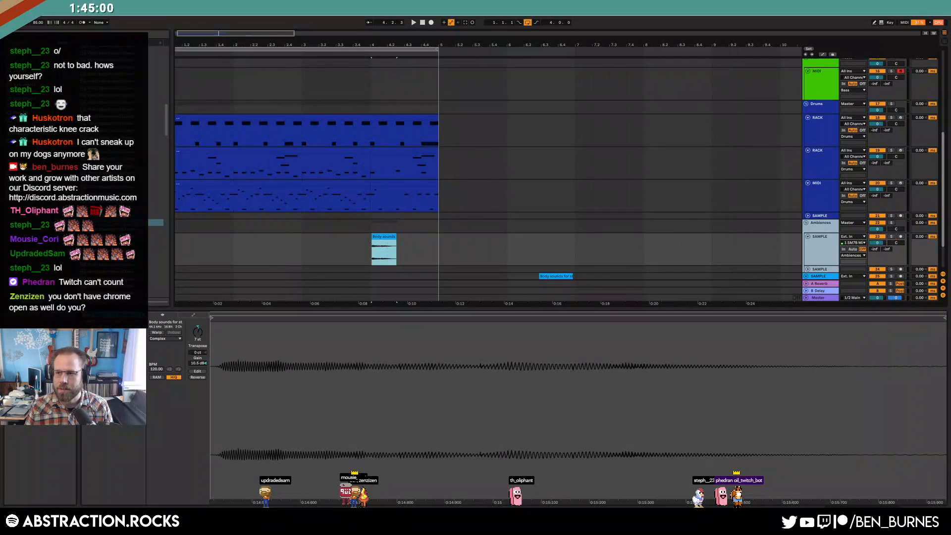
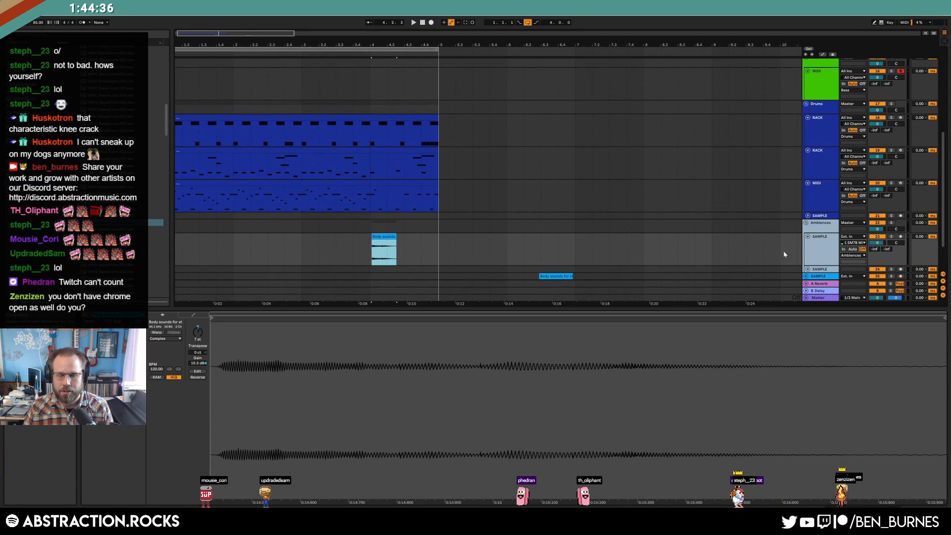
Step: Nudge the bar 4 body sounds clip slightly later, turn on warping for it and adjust its length
{"action": "left_click_drag", "start_coordinate": [244, 35], "coordinate": [235, 35]}
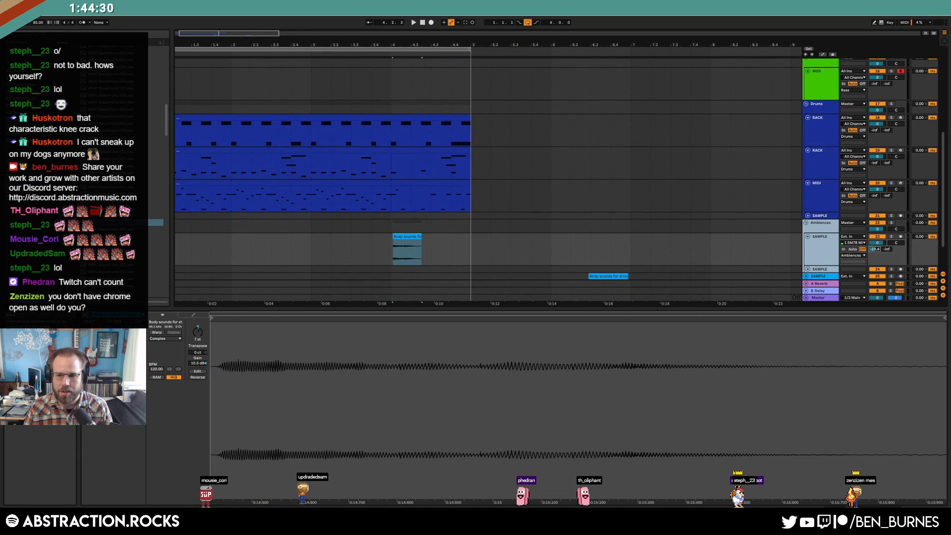
{"action": "left_click_drag", "start_coordinate": [405, 239], "coordinate": [417, 241]}
{"action": "key", "text": "plus"}
{"action": "key", "text": "plus"}
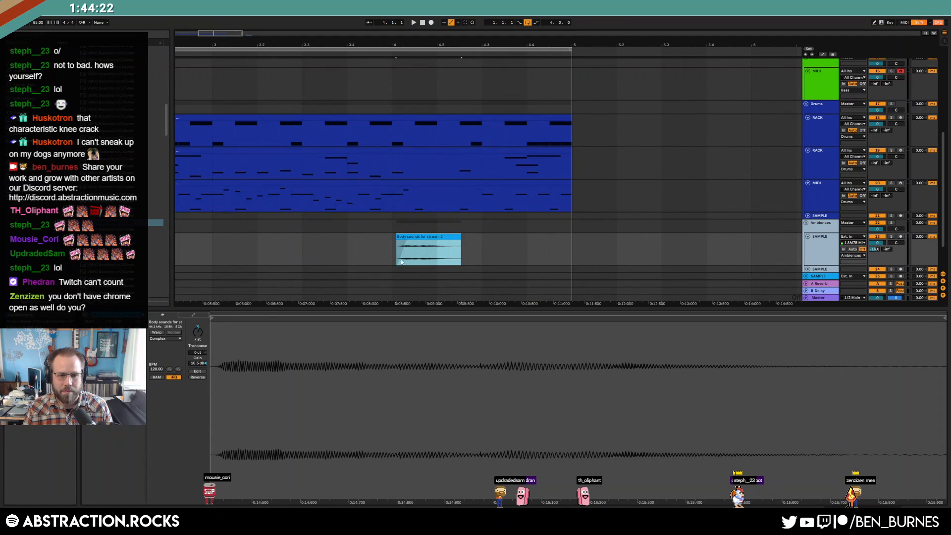
{"action": "left_click", "coordinate": [156, 332]}
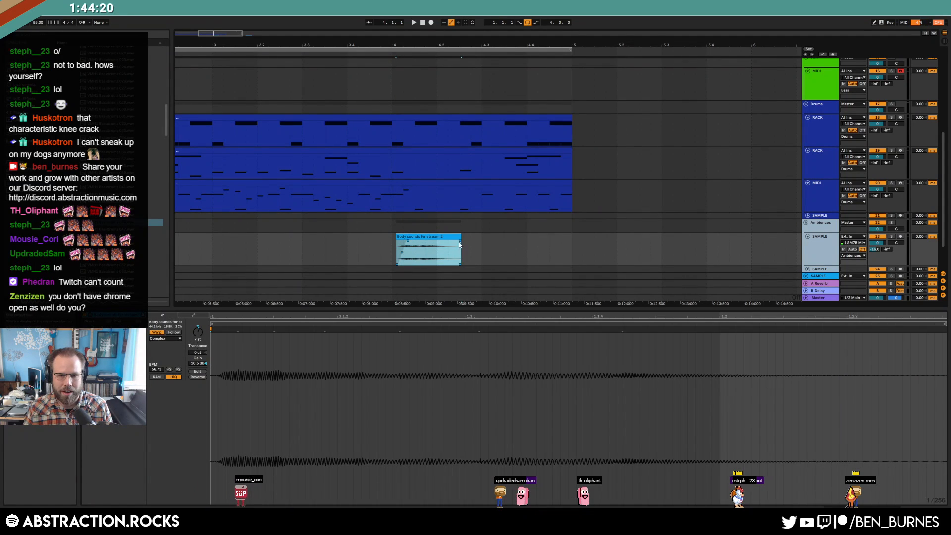
{"action": "left_click_drag", "start_coordinate": [462, 238], "coordinate": [426, 237]}
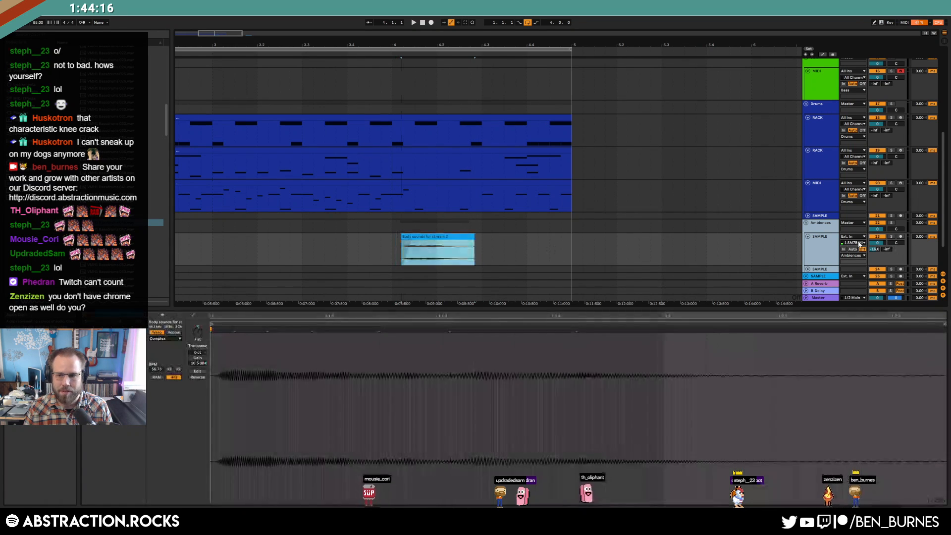
Step: Lower the volume of the first Ambiences SAMPLE track and play the loop from bar 3
{"action": "left_click_drag", "start_coordinate": [878, 243], "coordinate": [878, 249]}
{"action": "scroll", "coordinate": [386, 242], "scroll_direction": "down", "scroll_amount": 3}
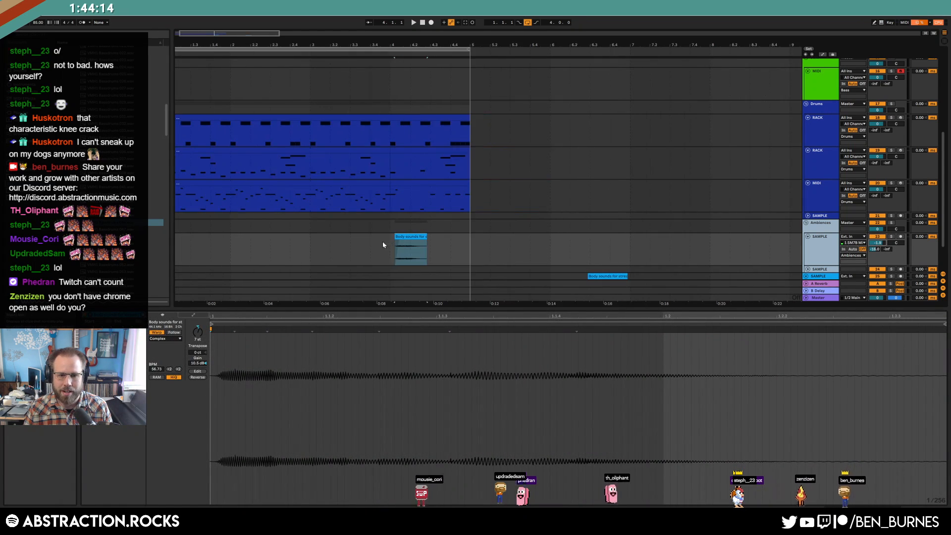
{"action": "left_click", "coordinate": [332, 248]}
{"action": "key", "text": "space"}
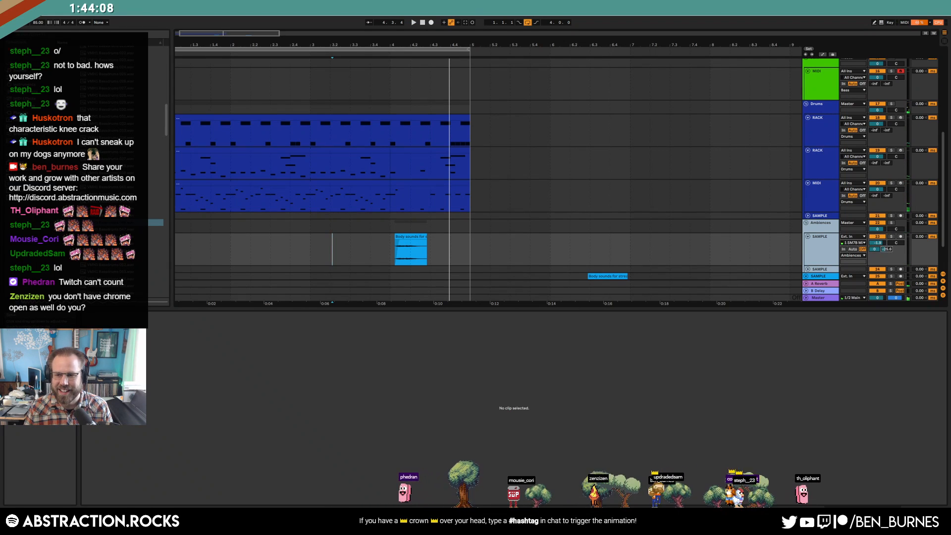
Step: Align the body sounds clip with the start of bar 4 and raise its track's EQ Eight low cut to about 390 Hz
{"action": "left_click", "coordinate": [412, 238]}
{"action": "key", "text": "shift+Tab"}
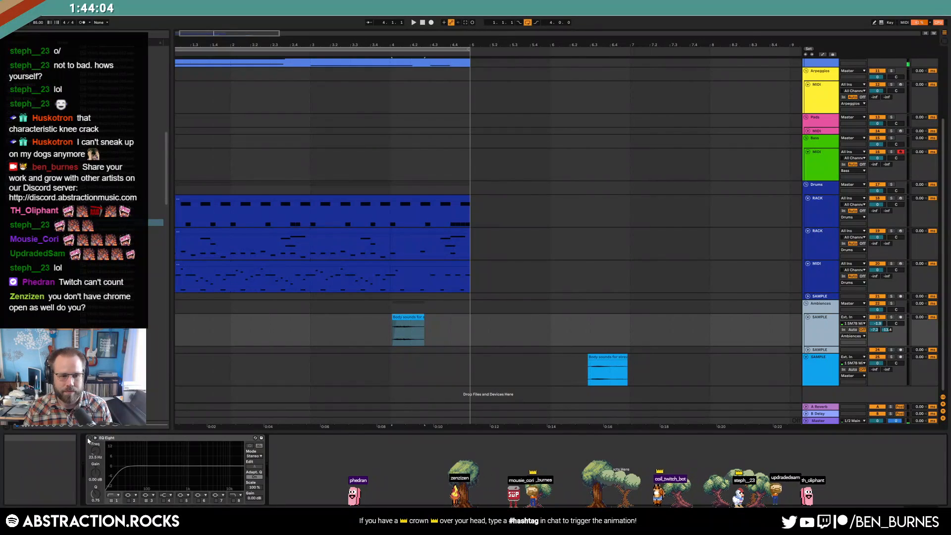
{"action": "left_click_drag", "start_coordinate": [123, 470], "coordinate": [166, 473]}
Step: Play the loop and set the bar 4 body sounds clip's transposition to 5 st
{"action": "key", "text": "space"}
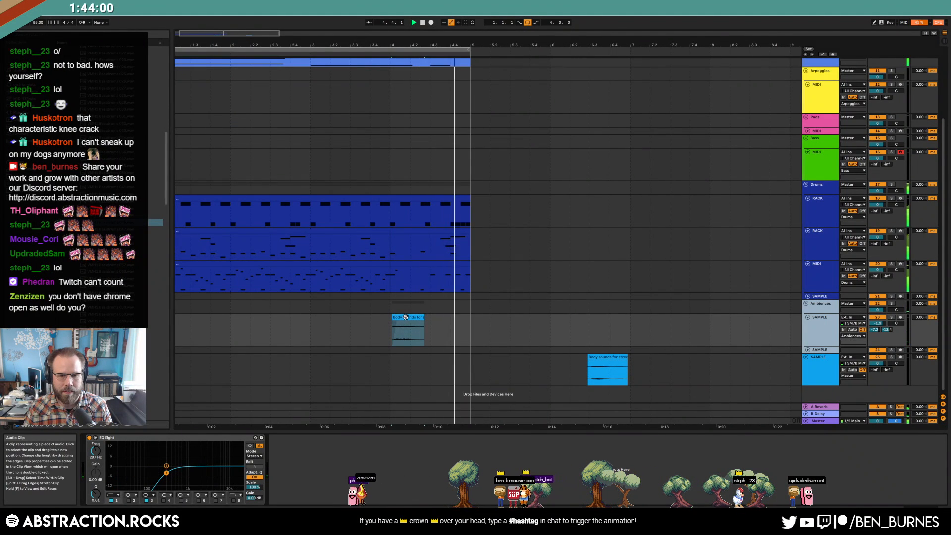
{"action": "key", "text": "shift+Tab"}
{"action": "left_click_drag", "start_coordinate": [197, 332], "coordinate": [198, 335]}
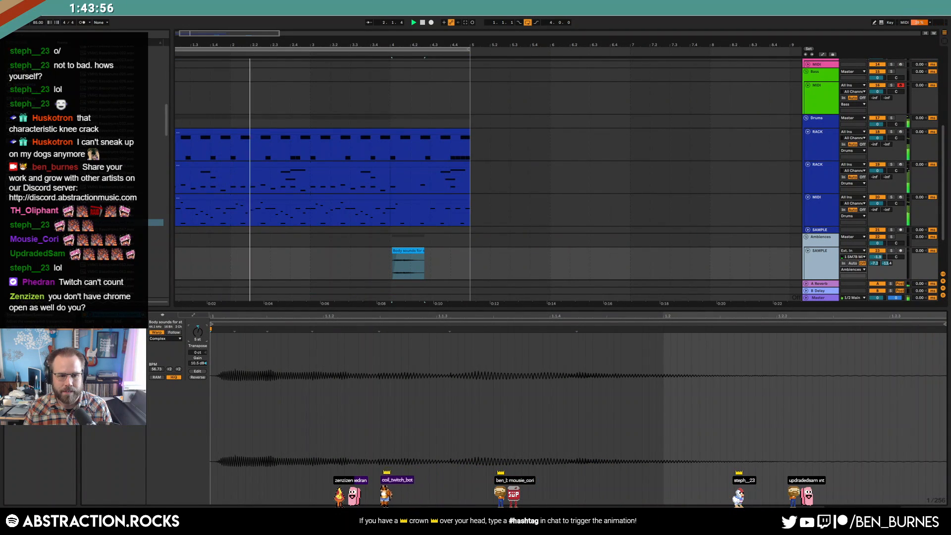
Step: Audition the remaining body sounds clip in bar 6 and trim its start and end closely around the sound
{"action": "left_click_drag", "start_coordinate": [411, 252], "coordinate": [641, 257]}
{"action": "left_click", "coordinate": [600, 236]}
{"action": "key", "text": "space"}
{"action": "key", "text": "space"}
{"action": "key", "text": "space"}
{"action": "left_click_drag", "start_coordinate": [588, 234], "coordinate": [621, 236]}
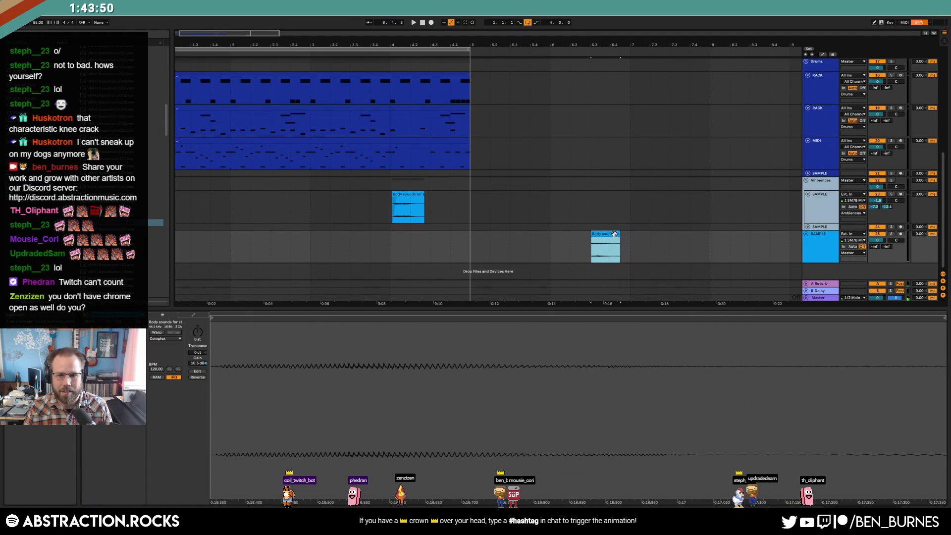
Step: Add Spectral Resonator before EQ Eight on the bar 6 clip's track, play the clip, and switch the resonator frequency to note tuning
{"action": "left_click", "coordinate": [570, 257]}
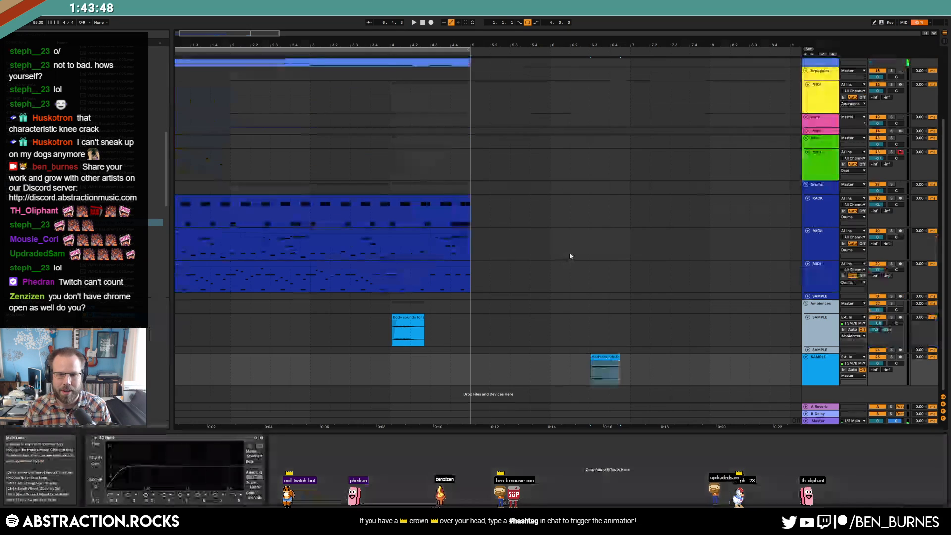
{"action": "left_click", "coordinate": [605, 357]}
{"action": "left_click", "coordinate": [24, 93]}
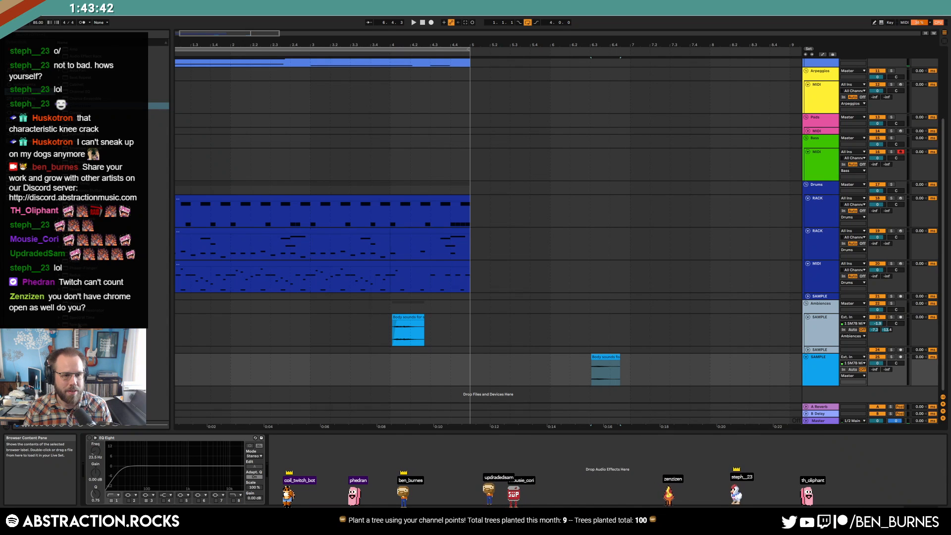
{"action": "left_click_drag", "start_coordinate": [88, 312], "coordinate": [106, 469]}
{"action": "key", "text": "space"}
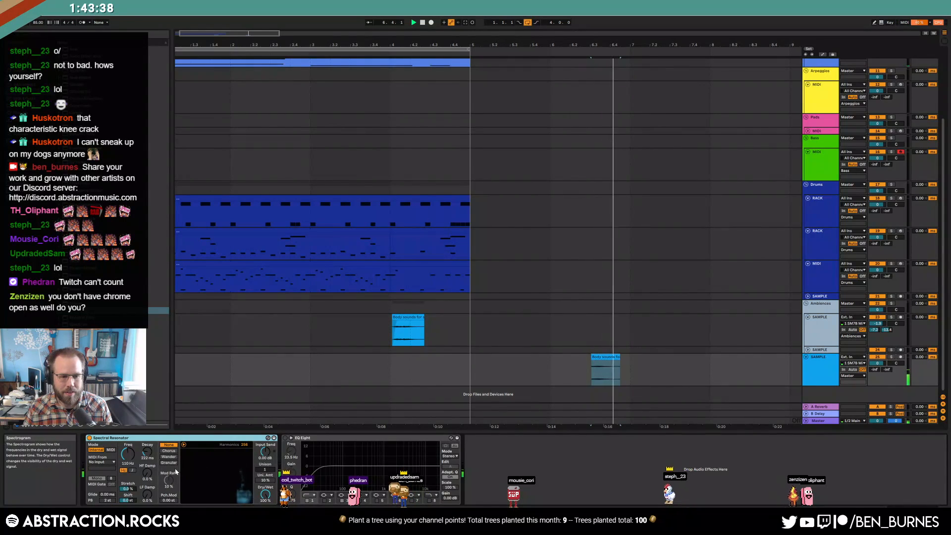
{"action": "left_click", "coordinate": [133, 470]}
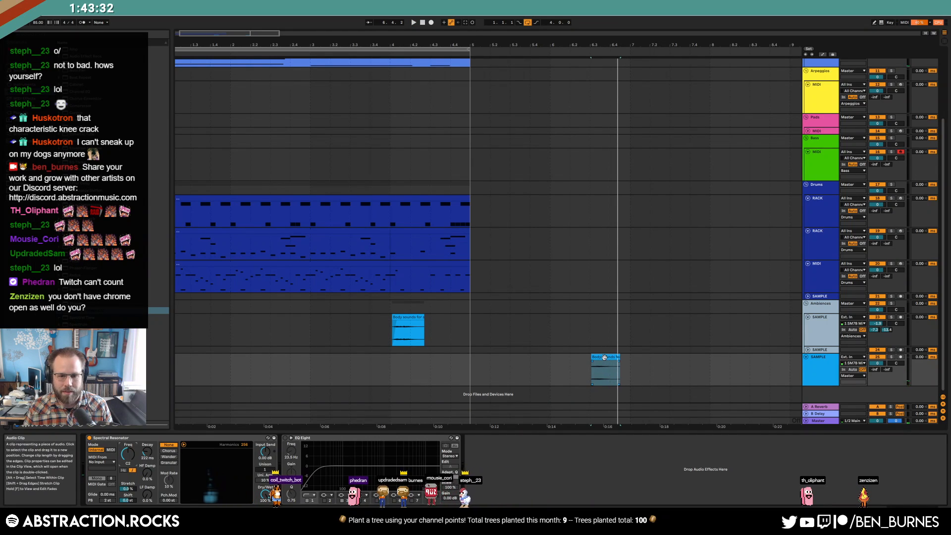
Step: Raise the bar 6 body sounds clip's gain and increase Spectral Resonator's HF Damp to about 2.4%
{"action": "double_click", "coordinate": [597, 375]}
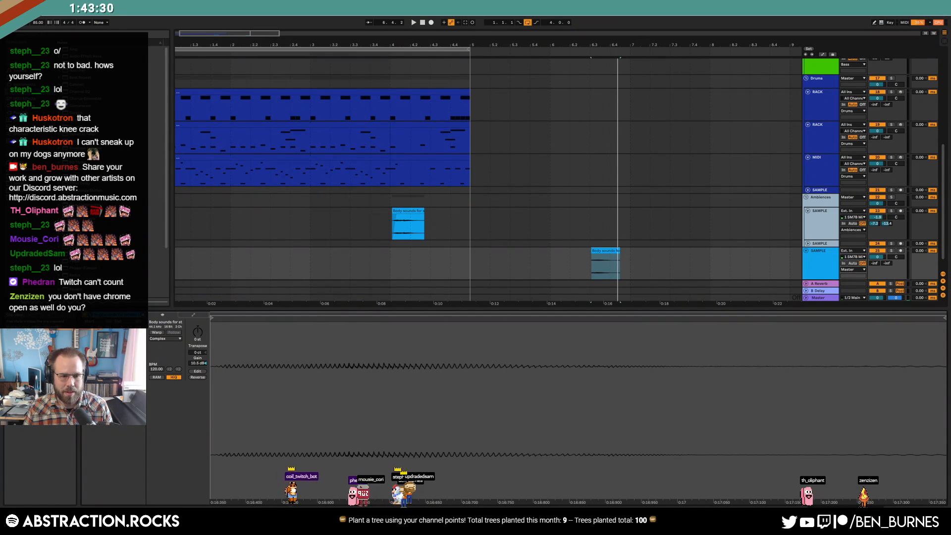
{"action": "key", "text": "shift+Tab"}
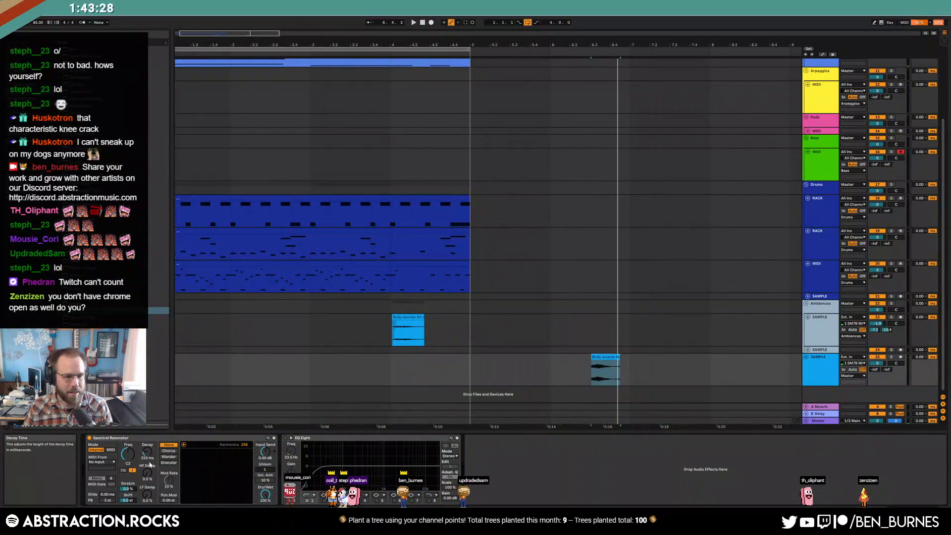
{"action": "left_click_drag", "start_coordinate": [147, 473], "coordinate": [147, 470]}
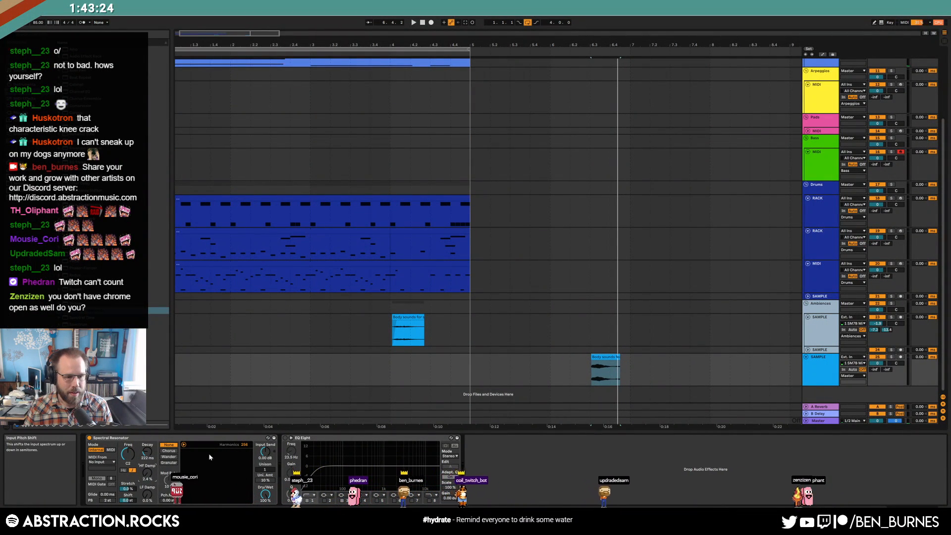
{"action": "scroll", "coordinate": [619, 297], "scroll_direction": "up", "scroll_amount": 5}
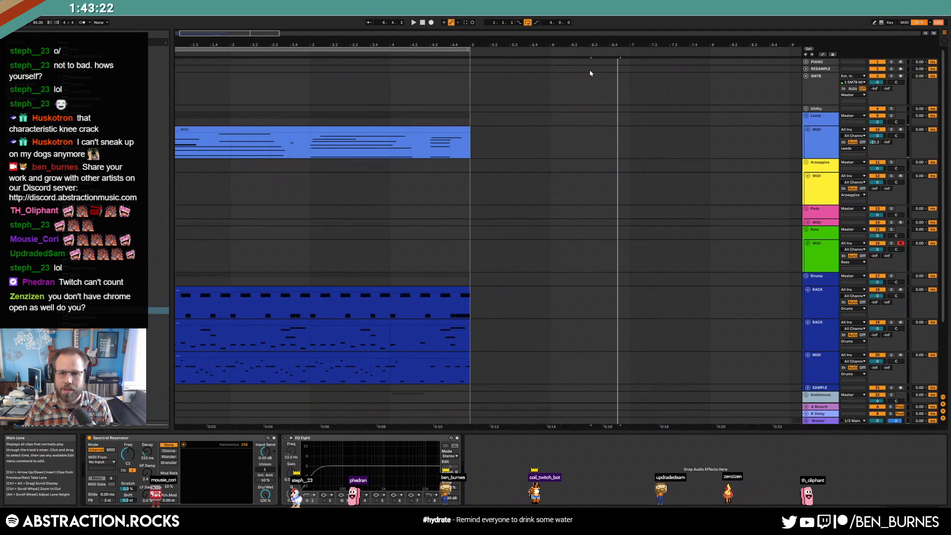
{"action": "left_click", "coordinate": [585, 69]}
{"action": "key", "text": "F9"}
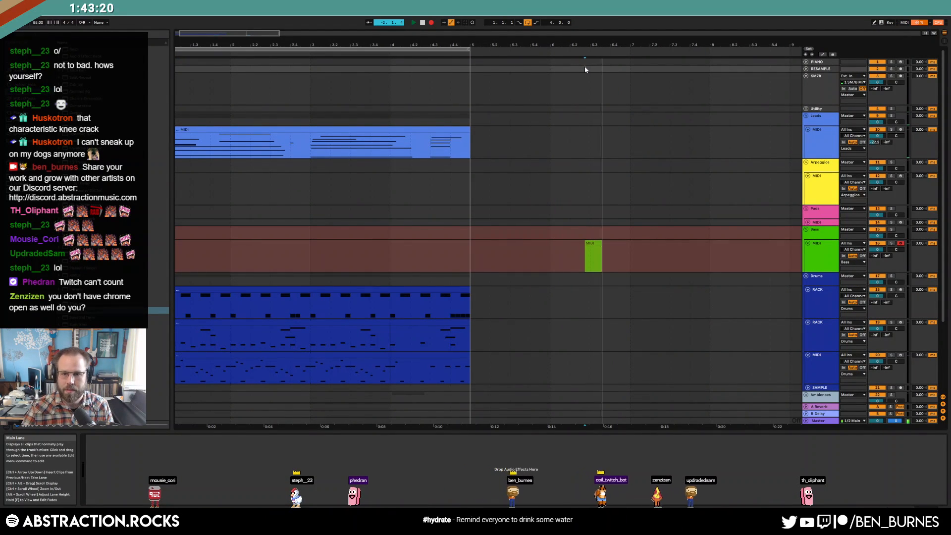
{"action": "key", "text": "space"}
{"action": "key", "text": "ctrl+z"}
Step: Arm the RESAMPLE track and record the processed bar 6 body sound onto it
{"action": "left_click", "coordinate": [901, 69]}
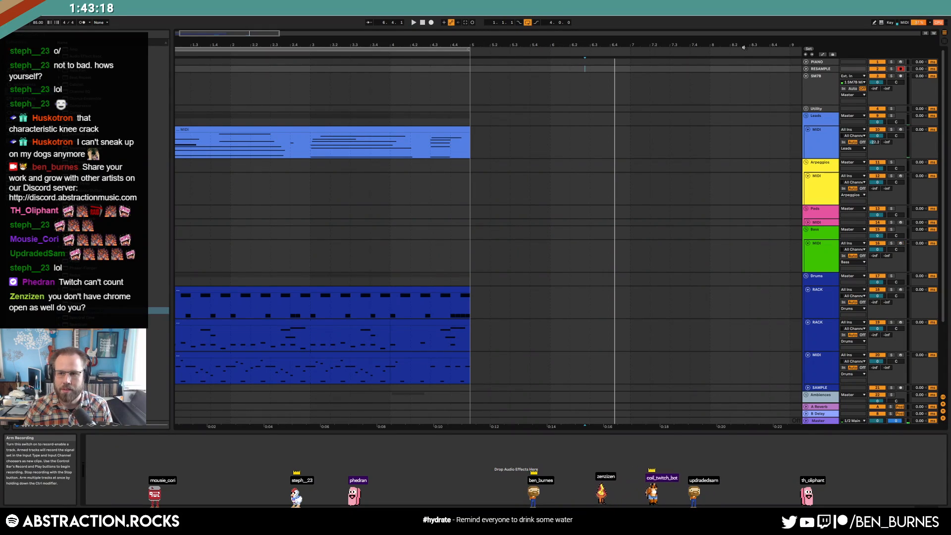
{"action": "key", "text": "F9"}
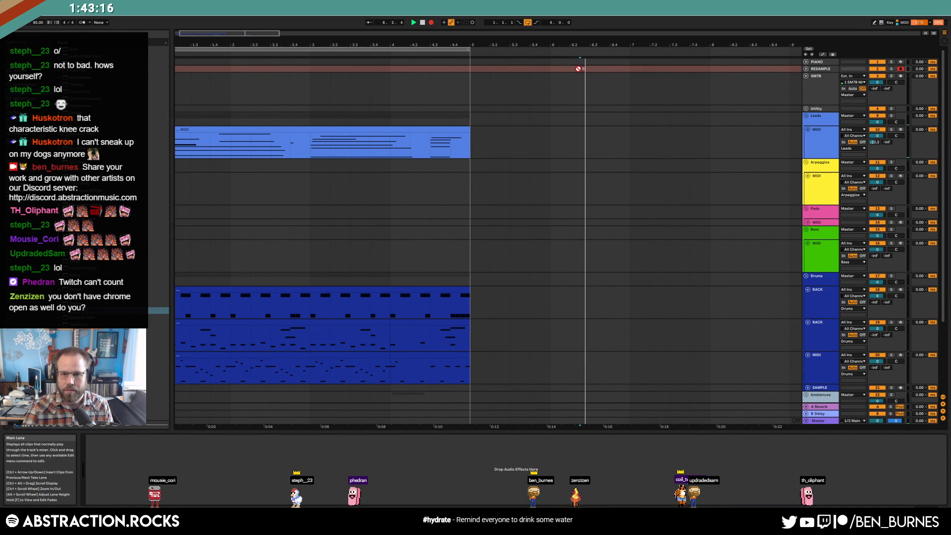
{"action": "key", "text": "F9"}
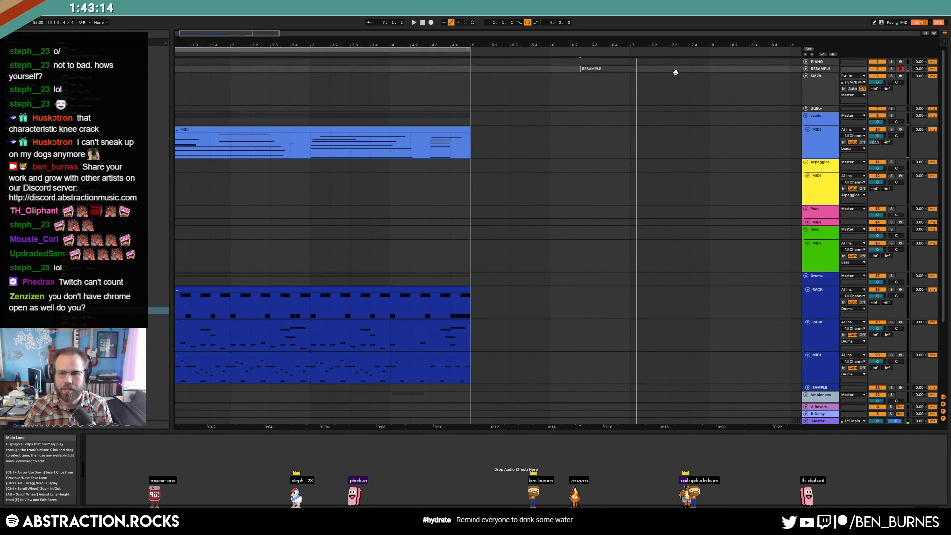
Step: Unfold the RESAMPLE track, open the recorded clip and trim its start and end closely around the sound
{"action": "left_click", "coordinate": [807, 69]}
{"action": "double_click", "coordinate": [609, 84]}
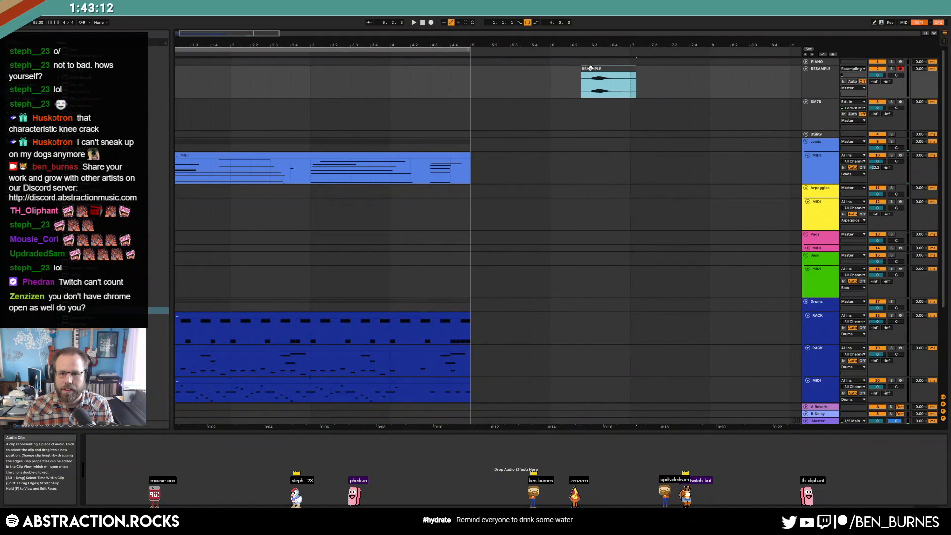
{"action": "left_click_drag", "start_coordinate": [211, 323], "coordinate": [344, 340]}
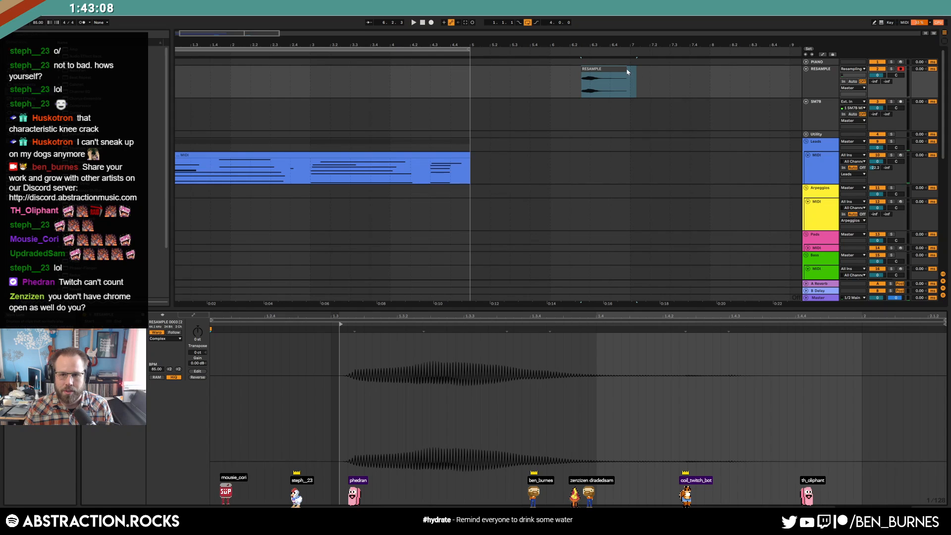
{"action": "left_click_drag", "start_coordinate": [625, 69], "coordinate": [627, 69]}
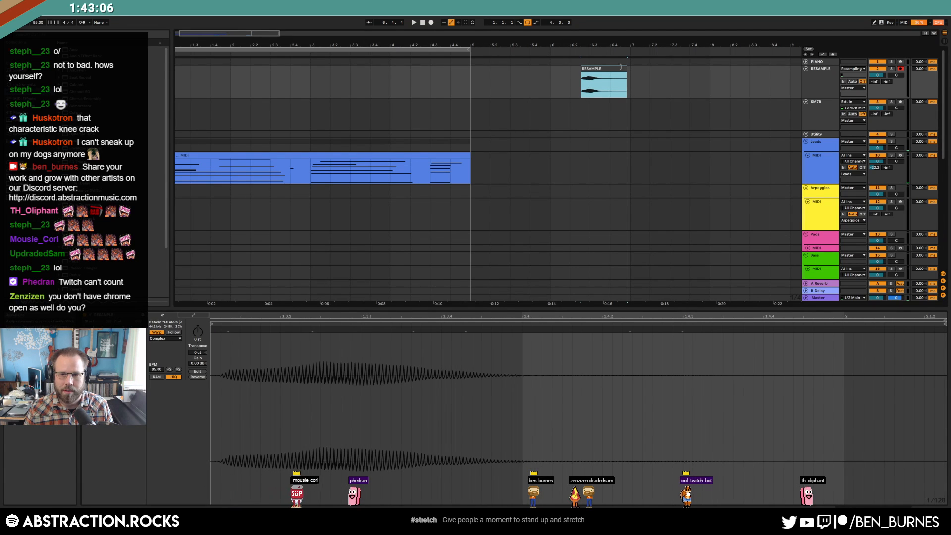
Step: Add a second MIDI track in the Leads group and load the trimmed RESAMPLE clip into Simpler on it
{"action": "left_click", "coordinate": [819, 159]}
{"action": "key", "text": "ctrl+shift+t"}
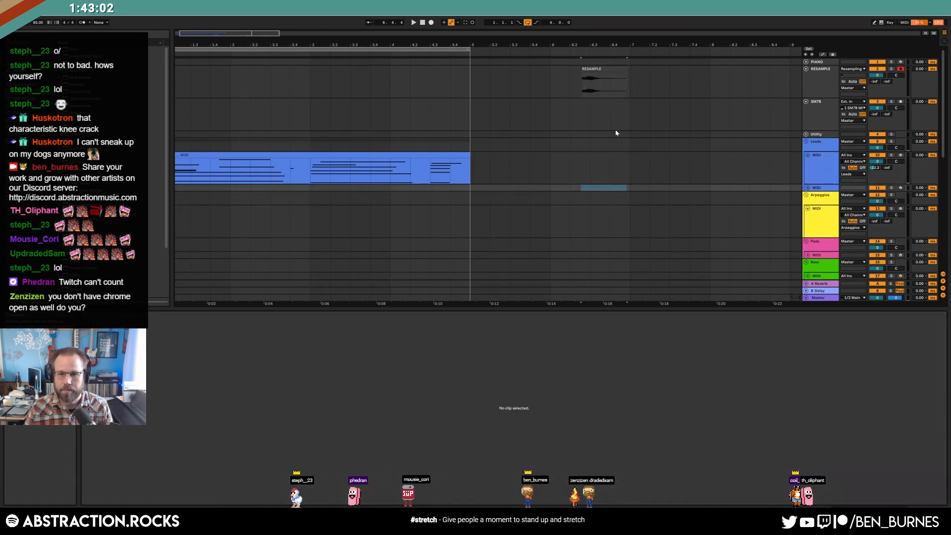
{"action": "key", "text": "shift+Tab"}
{"action": "left_click", "coordinate": [604, 81]}
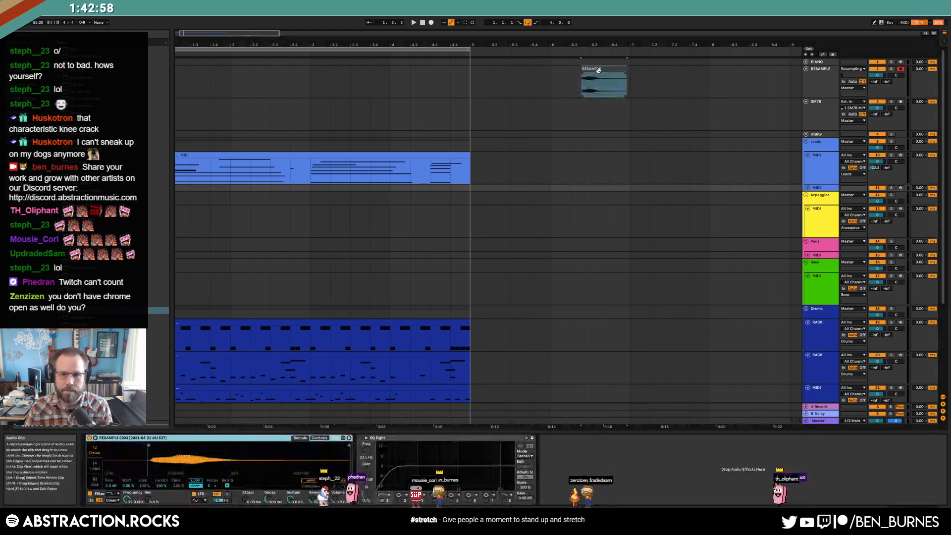
Step: Delete the recorded clip from the RESAMPLE track, then arm and unfold the new Leads MIDI track
{"action": "left_click", "coordinate": [598, 70]}
{"action": "key", "text": "Delete"}
{"action": "left_click", "coordinate": [900, 189]}
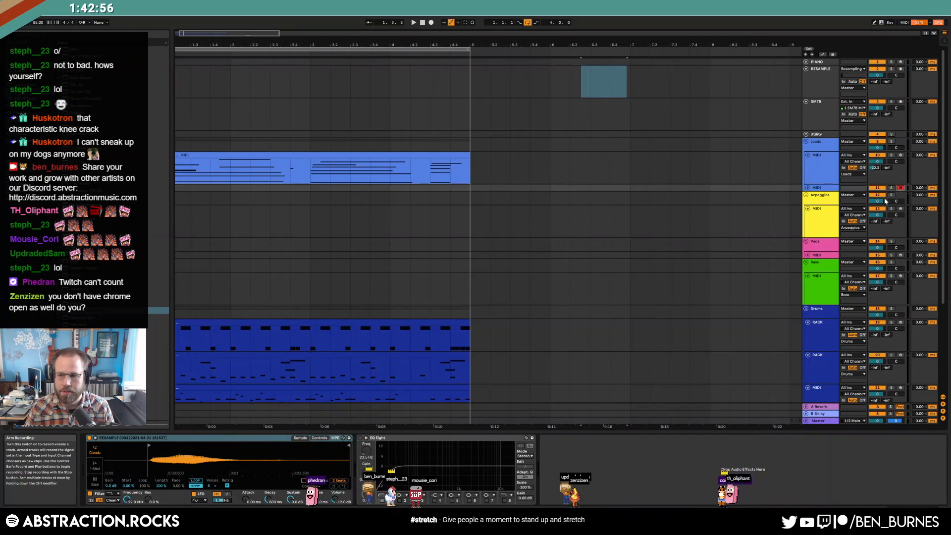
{"action": "left_click", "coordinate": [808, 188]}
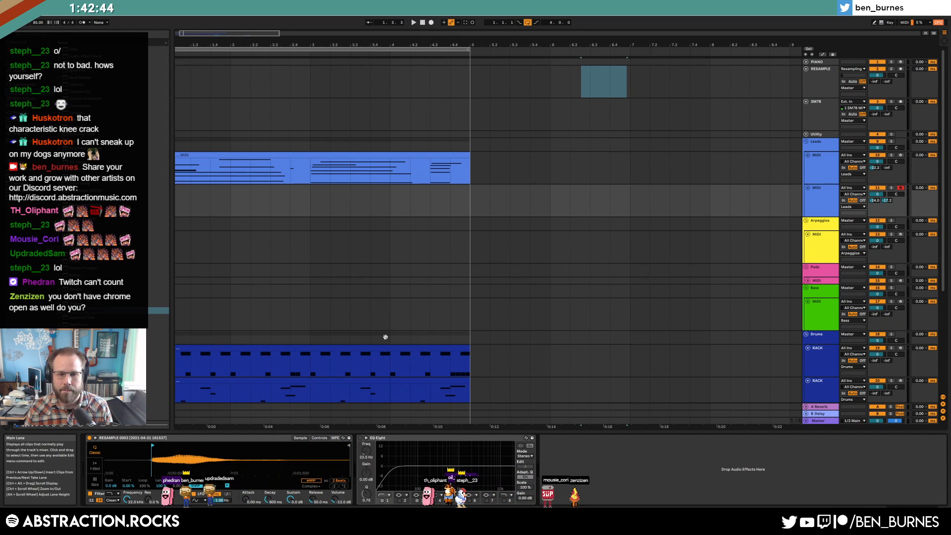
Step: Delete the bar 6 body sounds clip together with its Spectral Resonator SAMPLE track below the Ambiences group
{"action": "scroll", "coordinate": [393, 333], "scroll_direction": "down", "scroll_amount": 6}
{"action": "left_click", "coordinate": [610, 356]}
{"action": "key", "text": "Delete"}
{"action": "left_click", "coordinate": [400, 316]}
{"action": "left_click", "coordinate": [550, 366]}
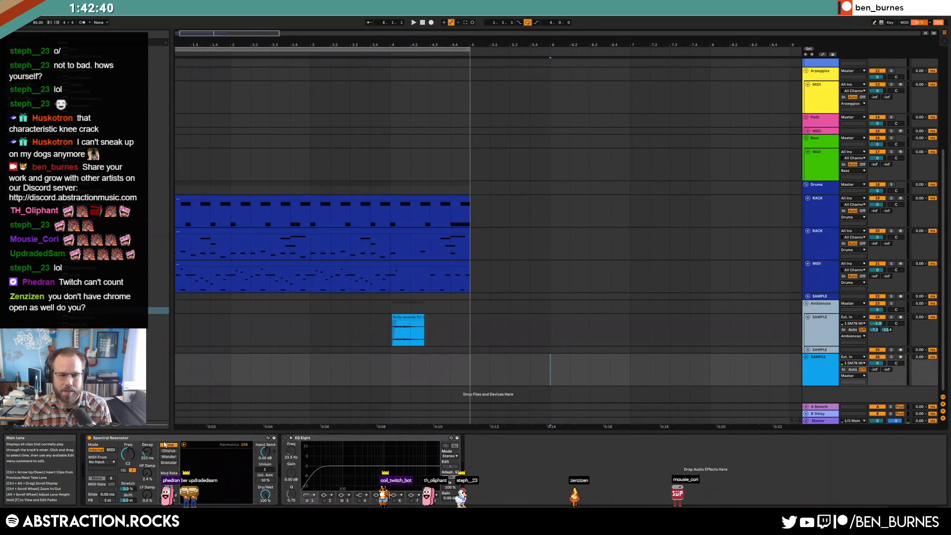
{"action": "left_click", "coordinate": [826, 377]}
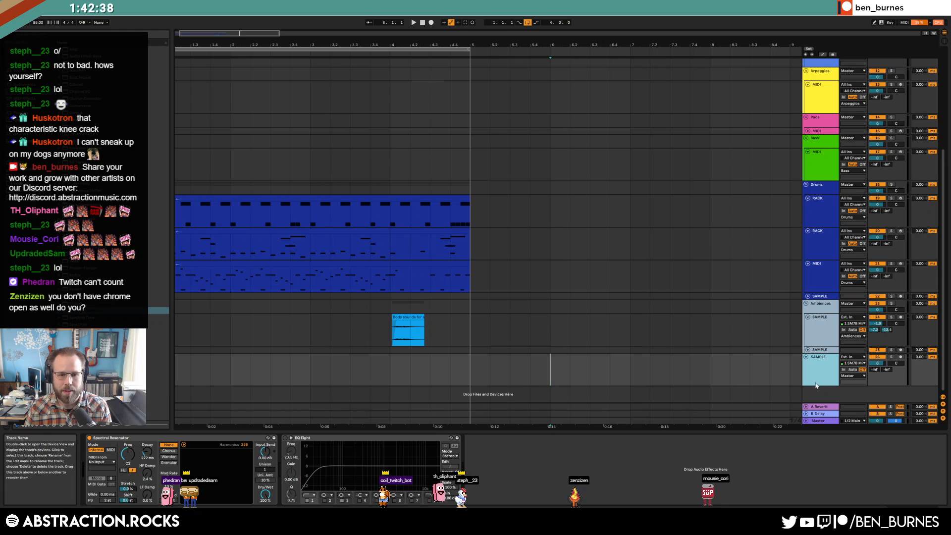
{"action": "key", "text": "Delete"}
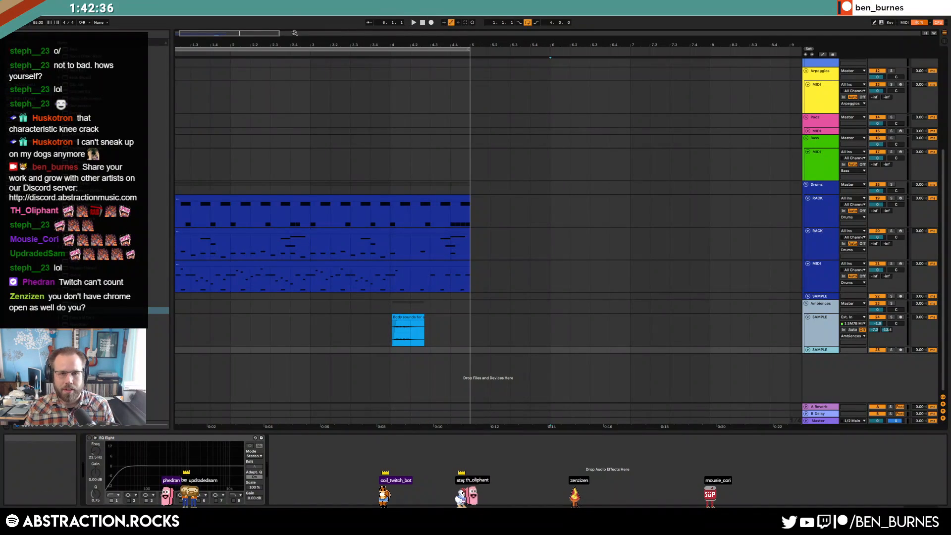
Step: Play the loop to try the resampled instrument against it, then check the bar 4 body sounds clip's track
{"action": "key", "text": "space"}
{"action": "scroll", "coordinate": [478, 134], "scroll_direction": "up", "scroll_amount": 5}
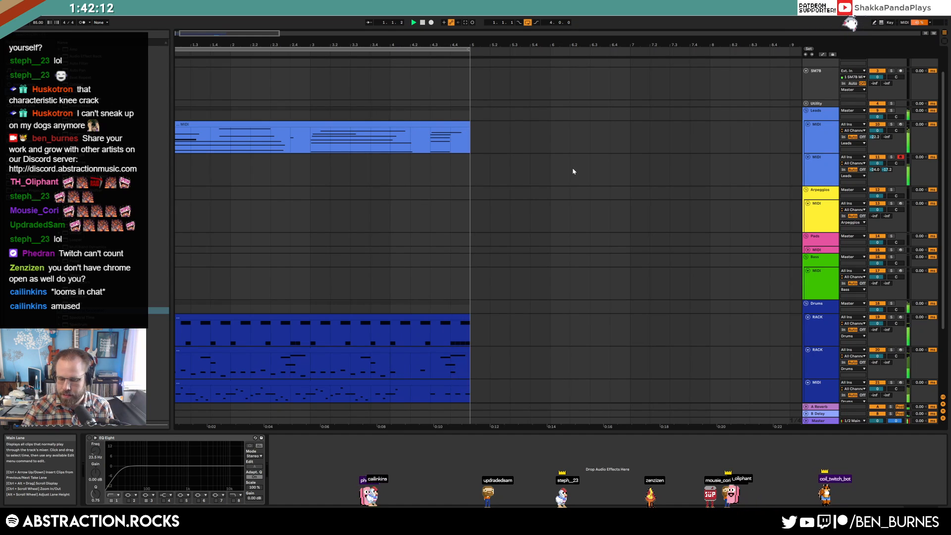
{"action": "scroll", "coordinate": [523, 239], "scroll_direction": "down", "scroll_amount": 4}
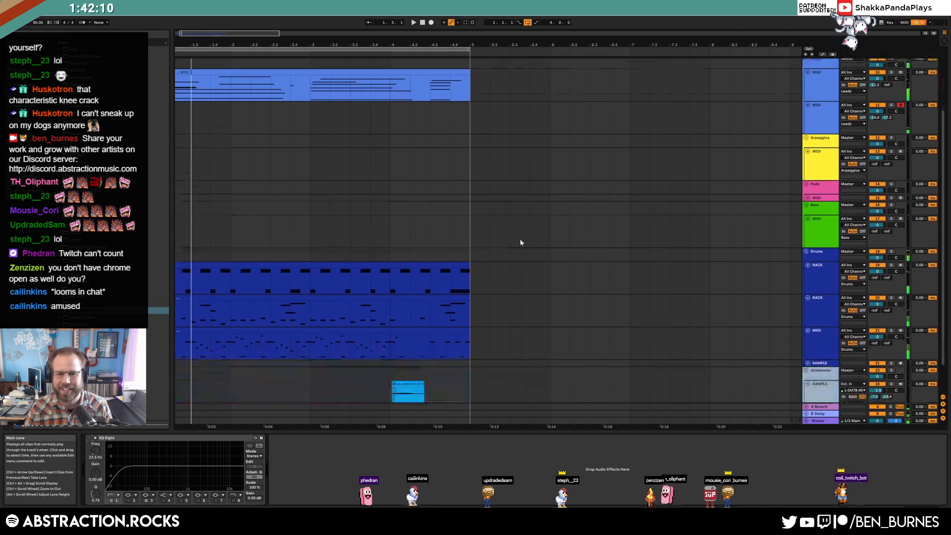
{"action": "left_click", "coordinate": [406, 350]}
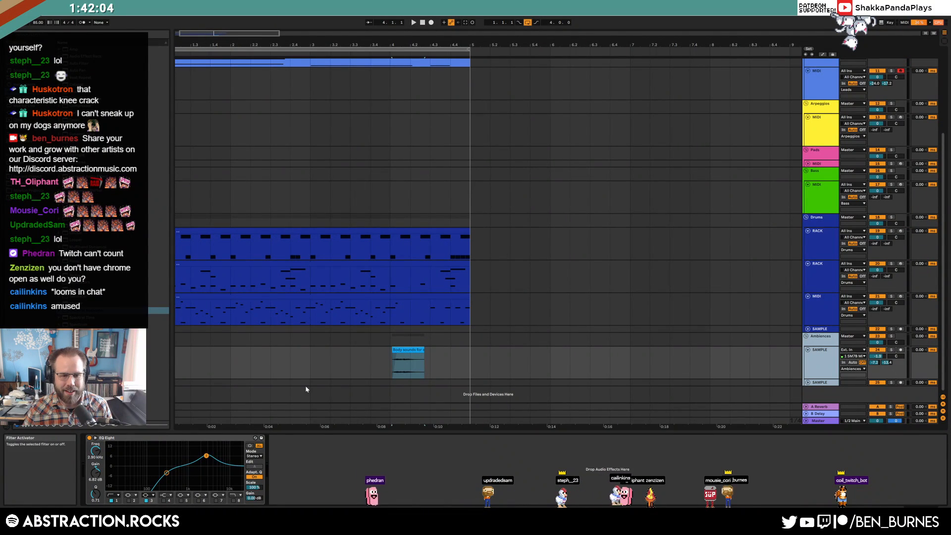
{"action": "scroll", "coordinate": [404, 362], "scroll_direction": "down", "scroll_amount": 5}
Step: Arm the Bass group's MIDI track and load the Massive synth onto it before EQ Eight
{"action": "left_click_drag", "start_coordinate": [200, 37], "coordinate": [204, 42]}
{"action": "left_click", "coordinate": [827, 192]}
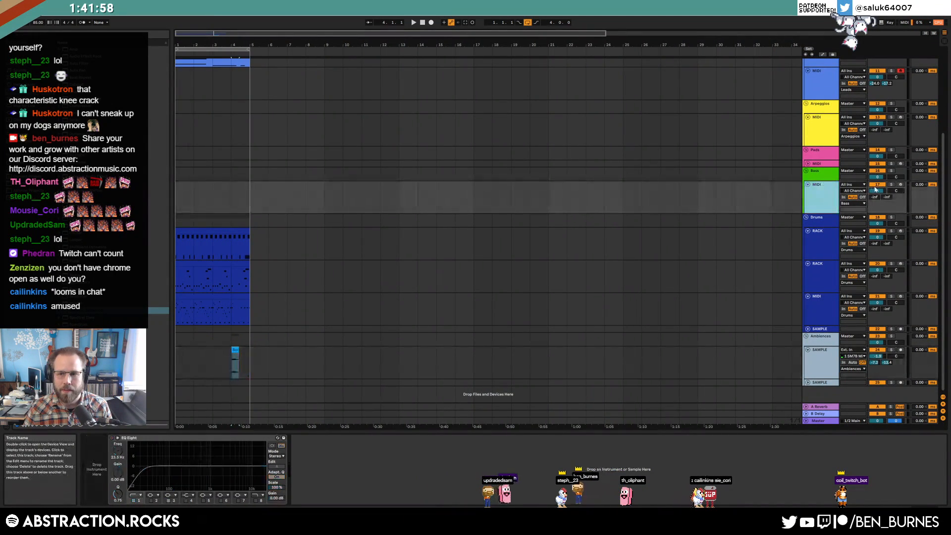
{"action": "left_click", "coordinate": [902, 184]}
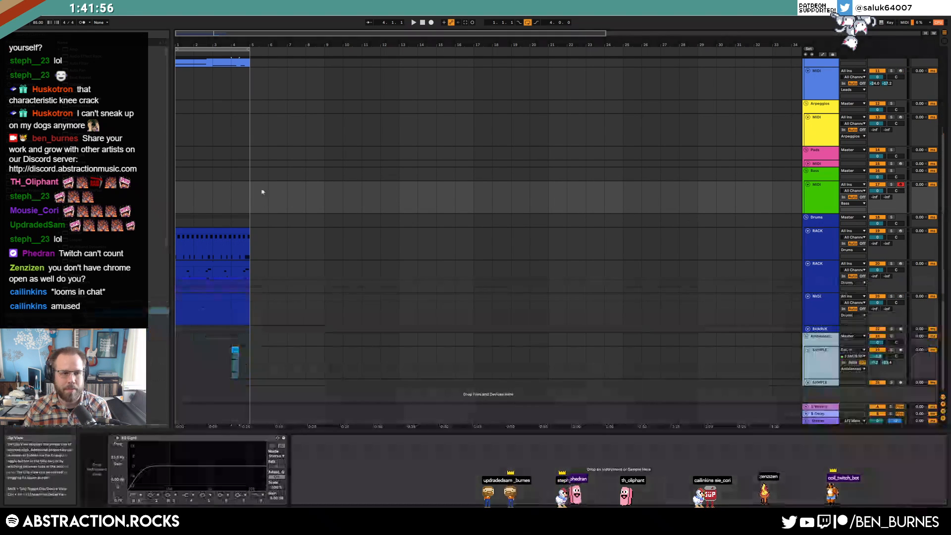
{"action": "left_click", "coordinate": [20, 113]}
{"action": "left_click", "coordinate": [79, 57]}
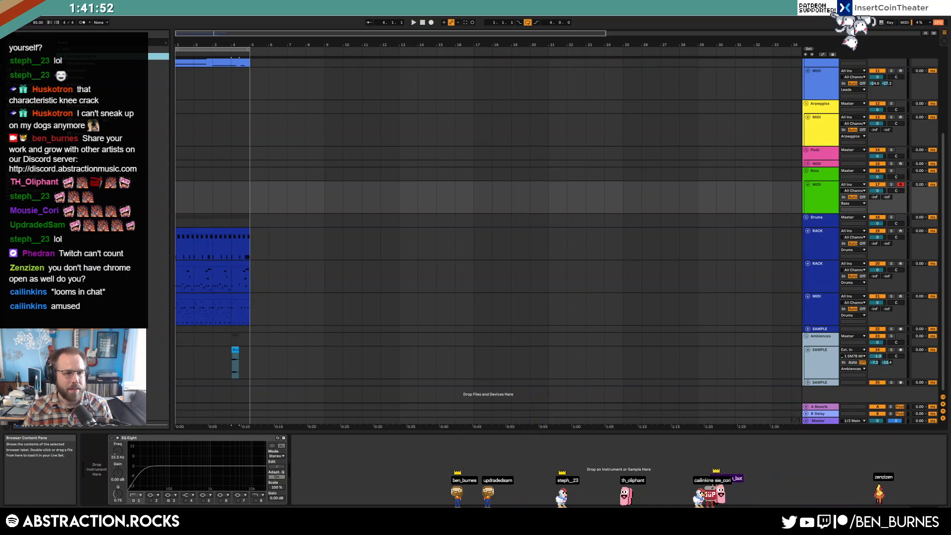
{"action": "left_click", "coordinate": [69, 77]}
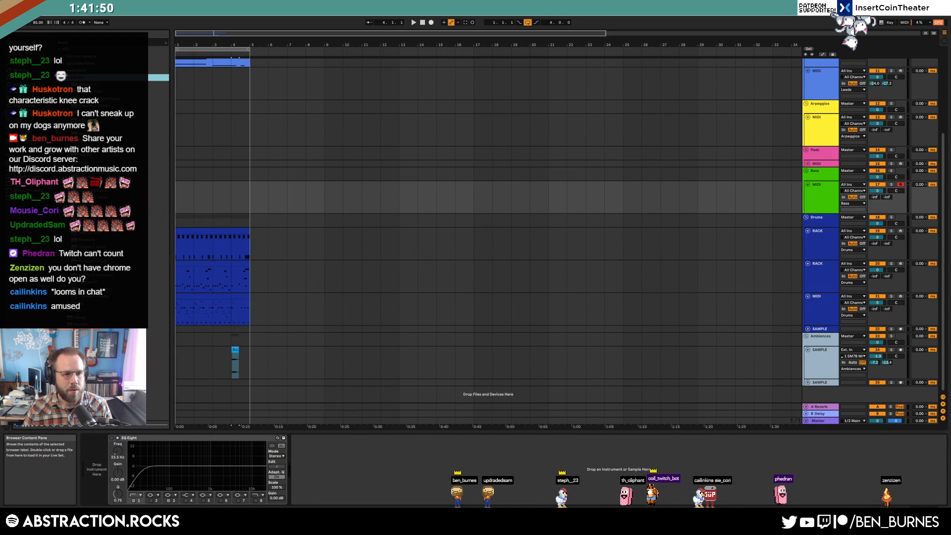
{"action": "left_click_drag", "start_coordinate": [99, 205], "coordinate": [91, 476]}
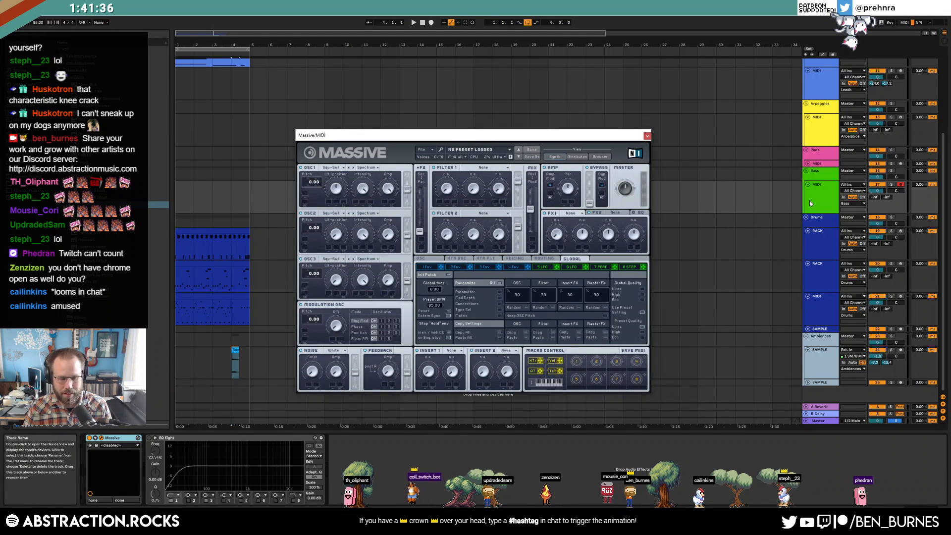
Step: Set Massive's Filter 1 to a lowpass type and adjust the 4 Env envelope
{"action": "left_click", "coordinate": [481, 168]}
{"action": "left_click", "coordinate": [473, 177]}
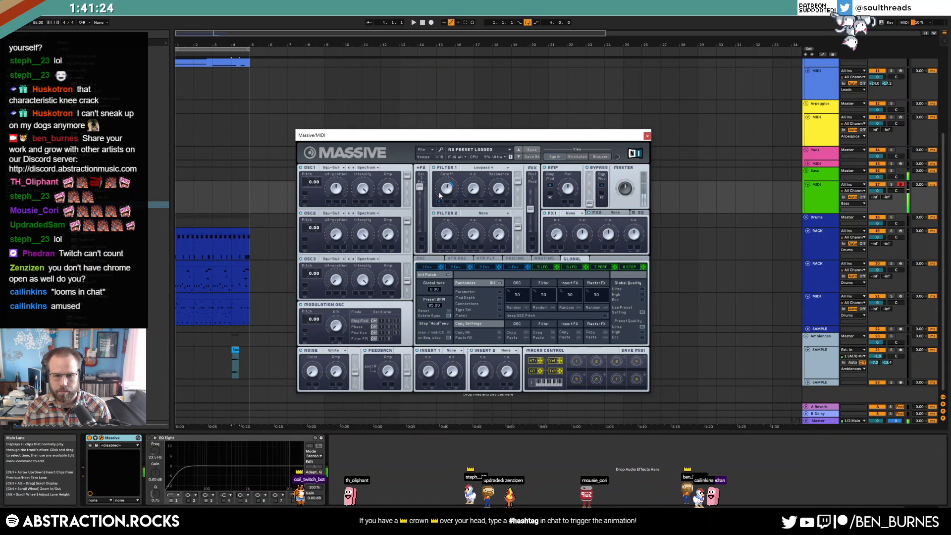
{"action": "left_click", "coordinate": [505, 267]}
{"action": "left_click_drag", "start_coordinate": [472, 289], "coordinate": [480, 240]}
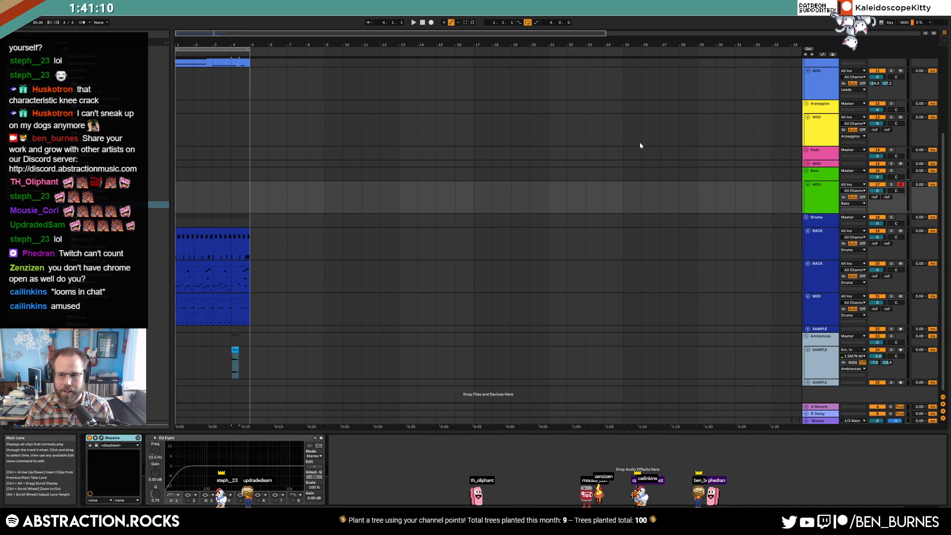
Step: Try recording a Massive bass take over the loop from bar 1
{"action": "left_click", "coordinate": [177, 201]}
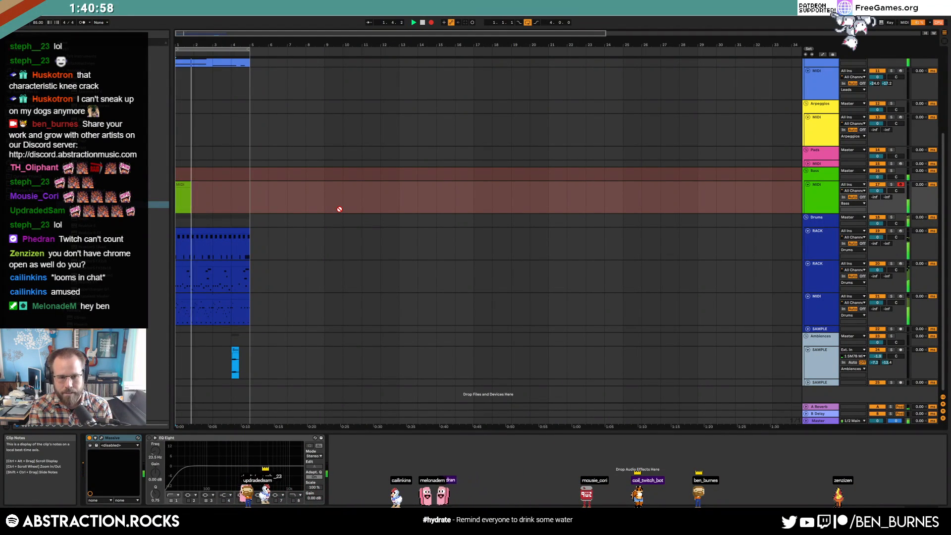
{"action": "key", "text": "space"}
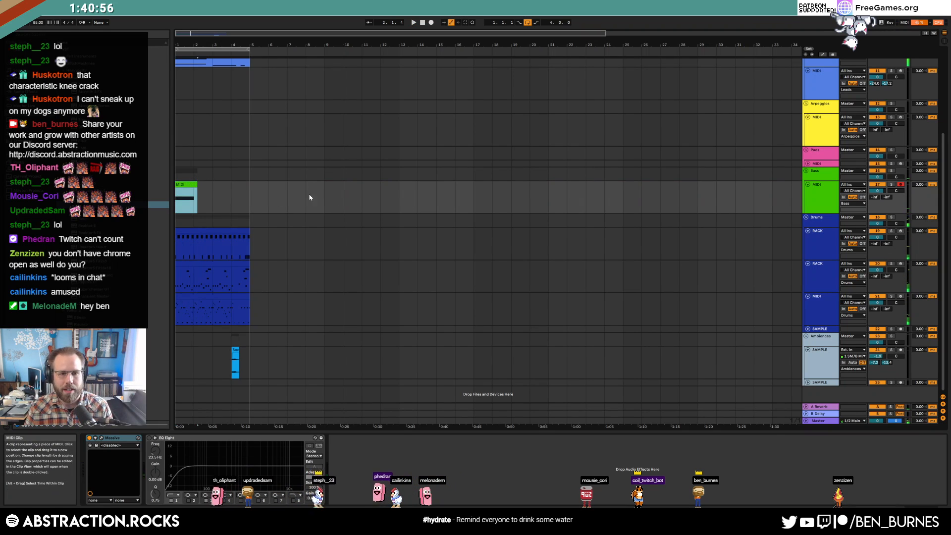
Step: Open the Leads chord clip and examine its lowest notes as a reference for the bass line
{"action": "scroll", "coordinate": [313, 150], "scroll_direction": "up", "scroll_amount": 1}
{"action": "scroll", "coordinate": [313, 155], "scroll_direction": "up", "scroll_amount": 1}
{"action": "double_click", "coordinate": [213, 95]}
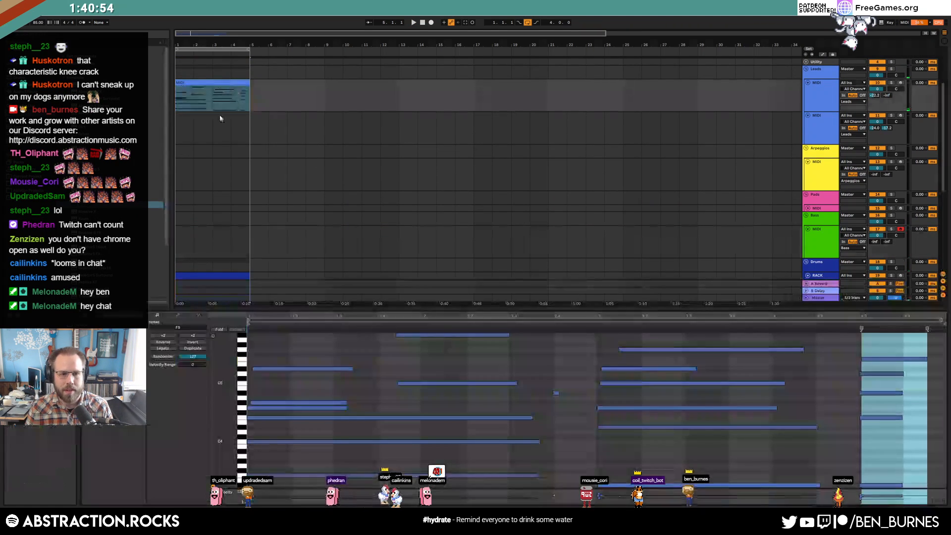
{"action": "left_click", "coordinate": [324, 475]}
{"action": "scroll", "coordinate": [178, 191], "scroll_direction": "down", "scroll_amount": 2}
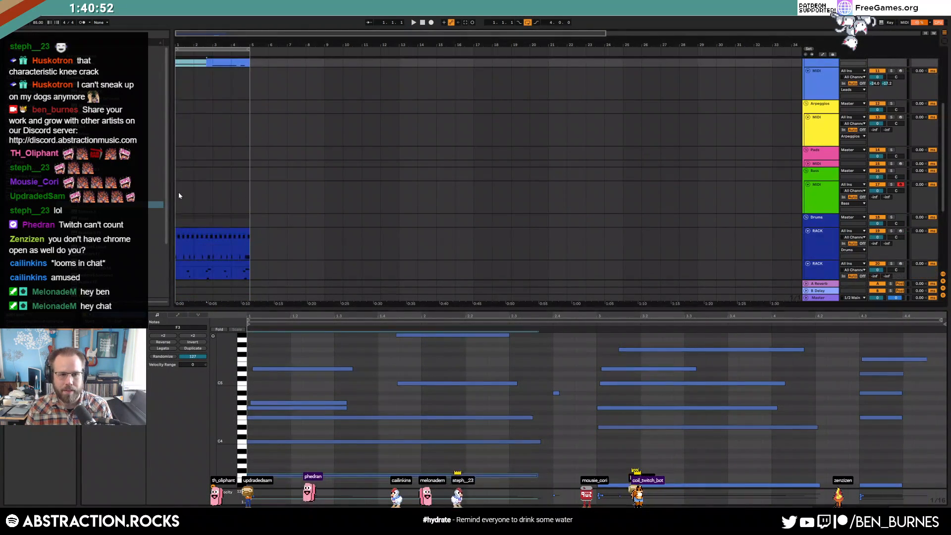
Step: Record a four-bar bass take from bar 1 on the Bass MIDI track, review its notes, and delete the take
{"action": "left_click", "coordinate": [178, 192]}
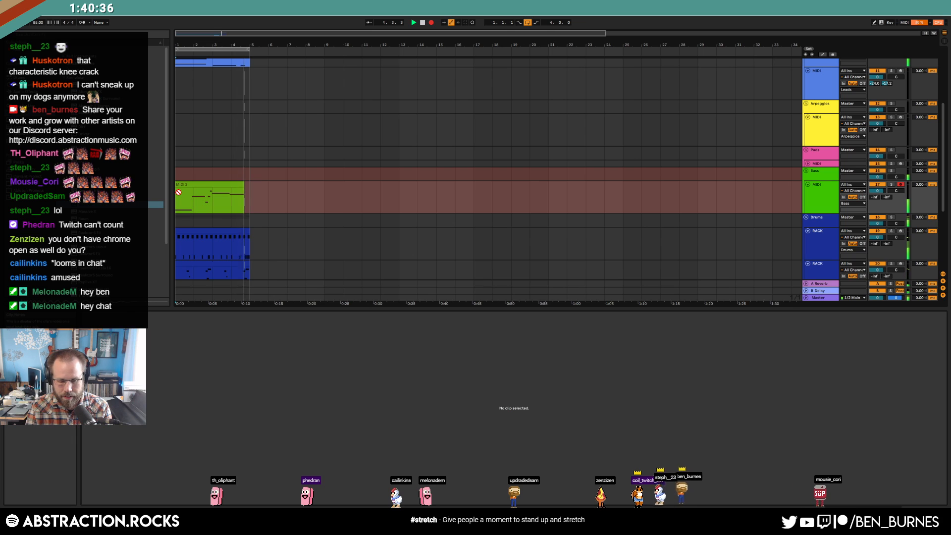
{"action": "key", "text": "space"}
{"action": "left_click", "coordinate": [216, 193]}
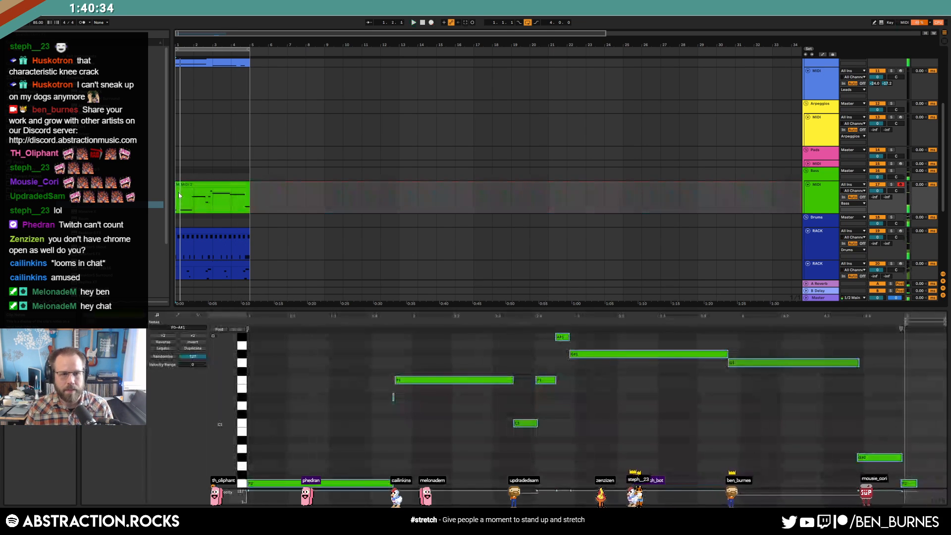
{"action": "key", "text": "space"}
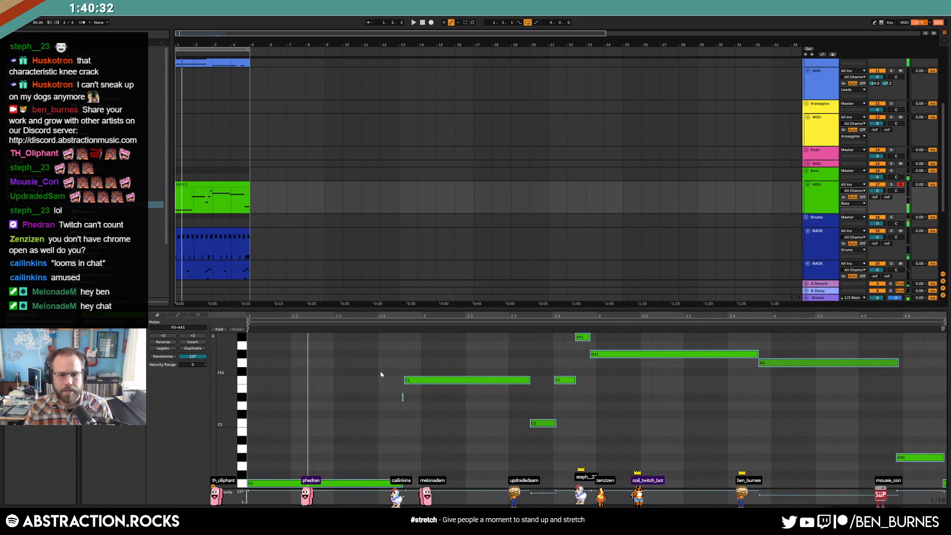
{"action": "key", "text": "Delete"}
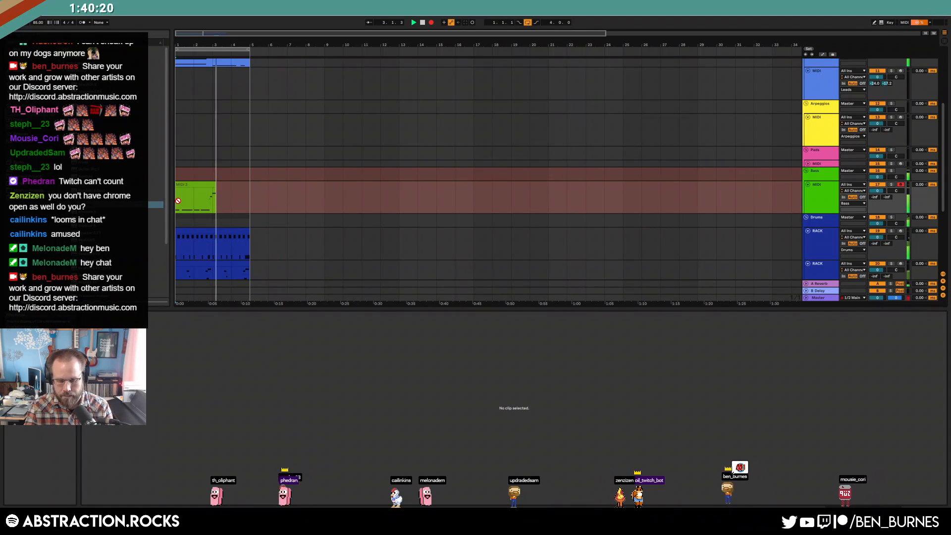
Step: Record another bass take from bar 1 to about bar 3 on the Bass MIDI track
{"action": "key", "text": "space"}
{"action": "scroll", "coordinate": [236, 127], "scroll_direction": "up", "scroll_amount": 2}
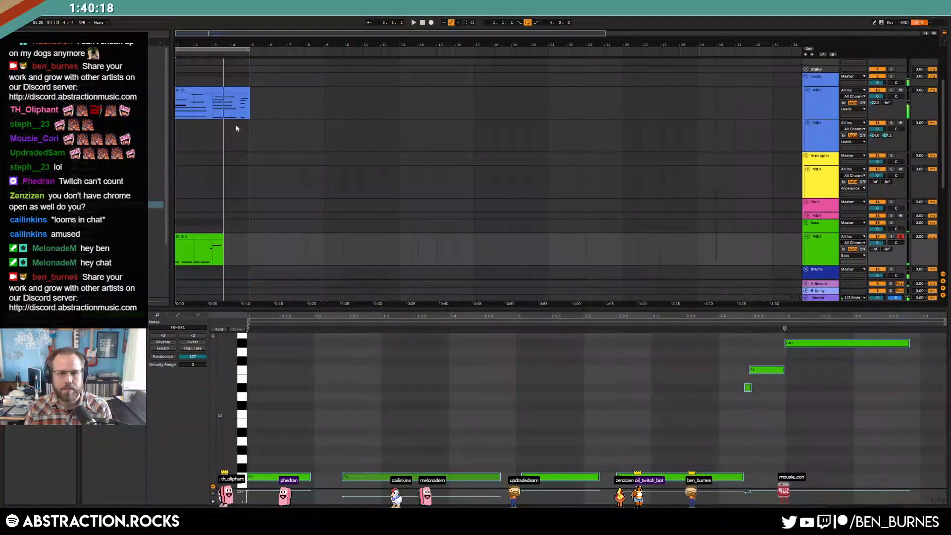
Step: Check the lead clip's chords and lower the long last note of the bass clip to G1
{"action": "left_click", "coordinate": [230, 93]}
{"action": "left_click", "coordinate": [585, 434]}
{"action": "scroll", "coordinate": [585, 435], "scroll_direction": "down", "scroll_amount": 3}
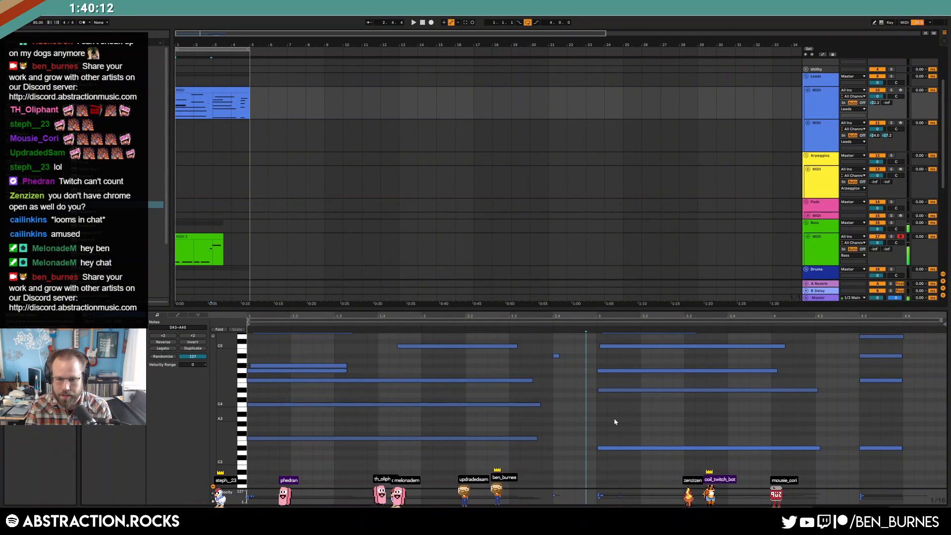
{"action": "left_click", "coordinate": [222, 251]}
{"action": "left_click_drag", "start_coordinate": [825, 345], "coordinate": [826, 357]}
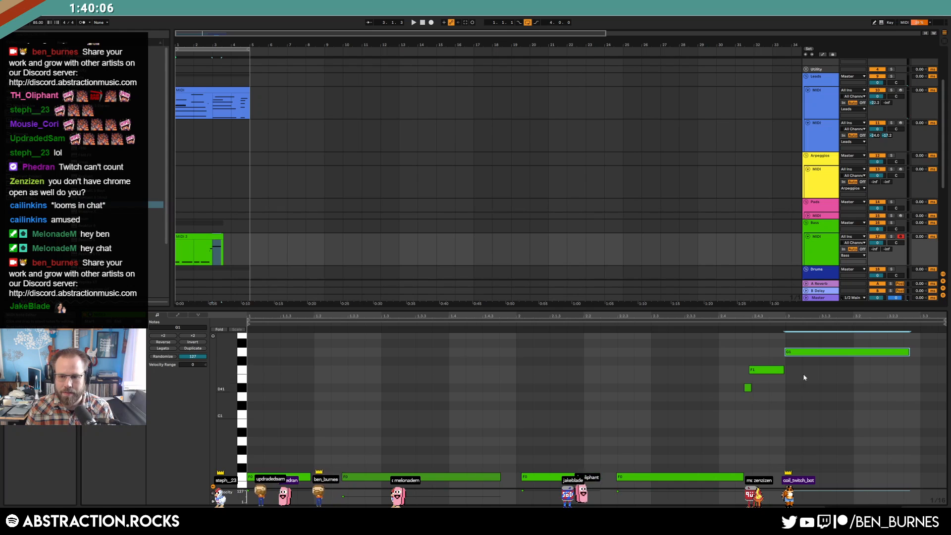
Step: Copy the second F0 bass note into bar 3 and extend the bass clip to the end of bar 4
{"action": "left_click", "coordinate": [399, 476]}
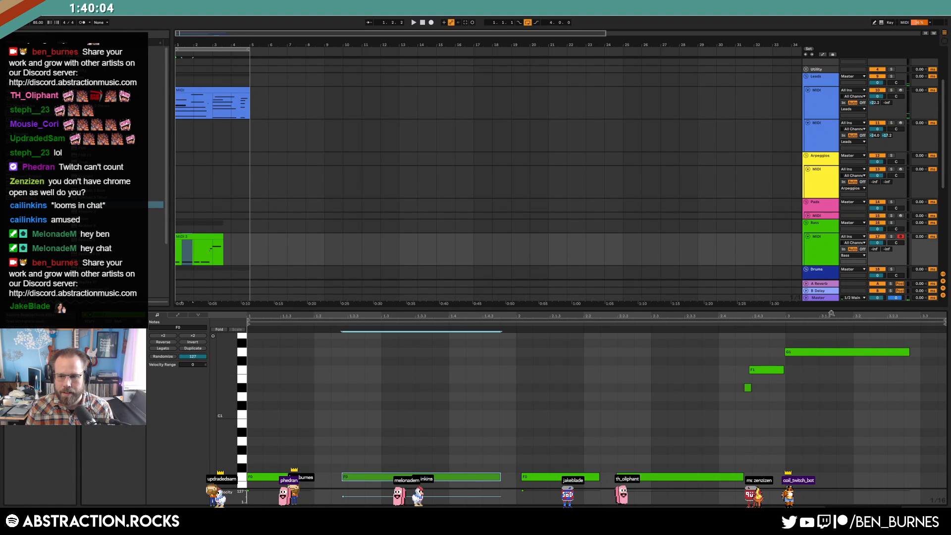
{"action": "left_click", "coordinate": [865, 343]}
{"action": "key", "text": "ctrl+v"}
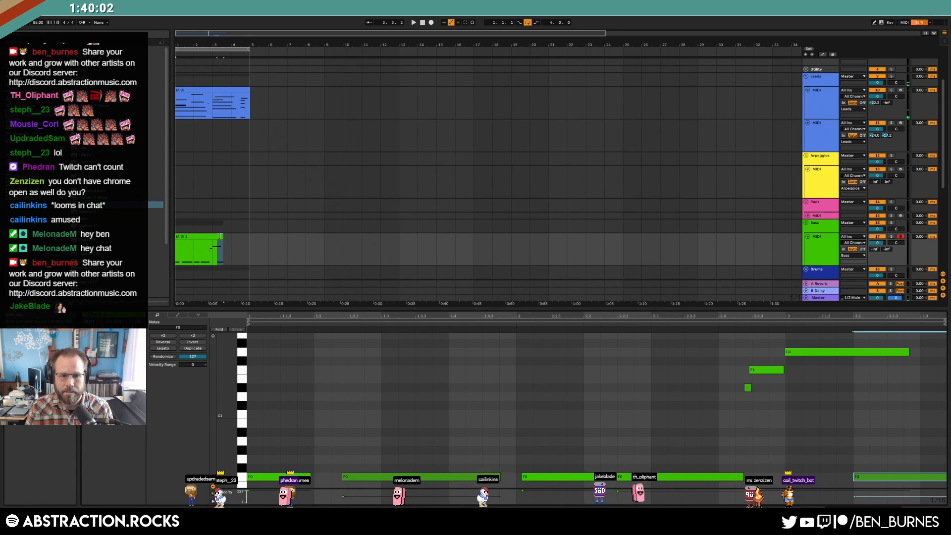
{"action": "left_click_drag", "start_coordinate": [219, 236], "coordinate": [250, 242]}
Step: Move the copied bass note to G1, half a beat after 3.2, and shorten the preceding G1 note to one beat
{"action": "left_click", "coordinate": [737, 477]}
{"action": "key", "text": "Up"}
{"action": "key", "text": "Up"}
{"action": "key", "text": "Up"}
{"action": "key", "text": "Left"}
{"action": "left_click", "coordinate": [661, 353]}
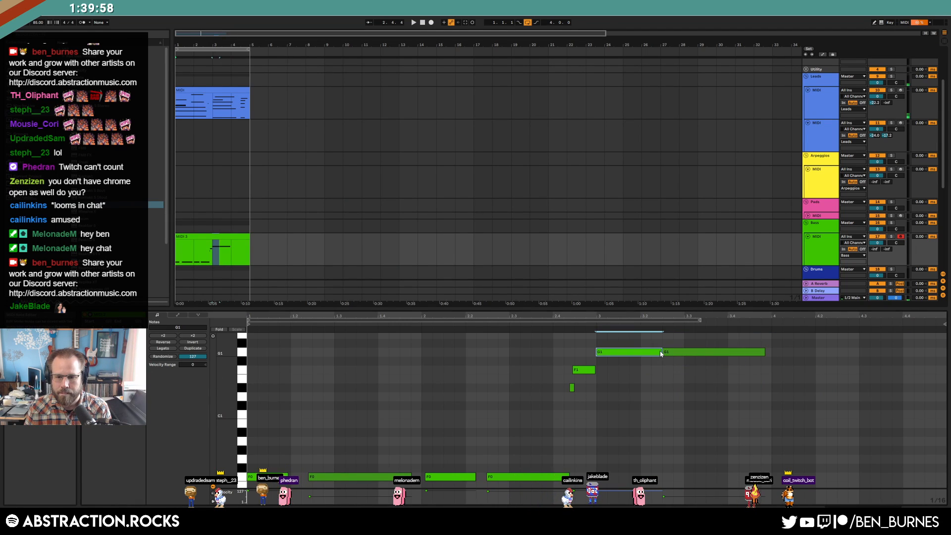
{"action": "left_click", "coordinate": [691, 354]}
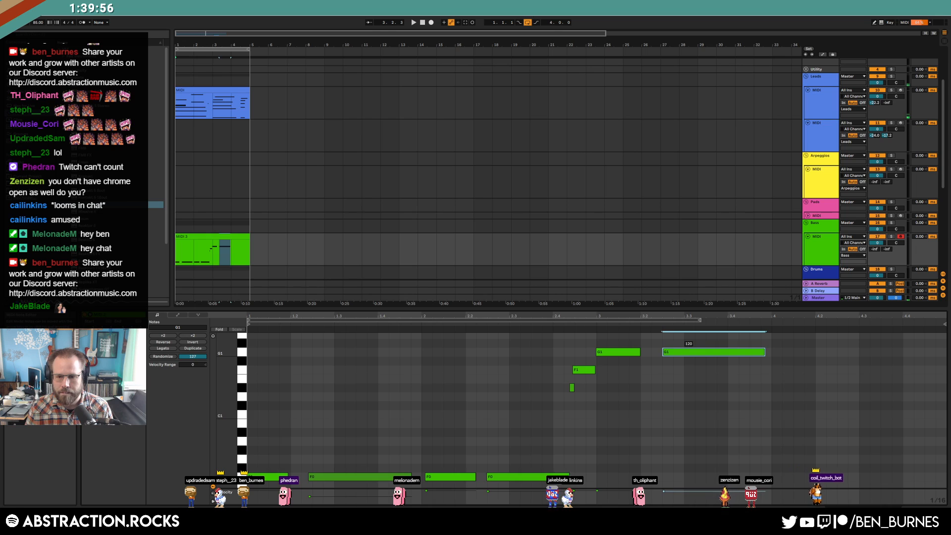
Step: Add a three-beat F1 bass note at the start of bar 4 and play the loop
{"action": "left_click", "coordinate": [761, 375]}
{"action": "left_click_drag", "start_coordinate": [812, 369], "coordinate": [903, 370]}
{"action": "key", "text": "space"}
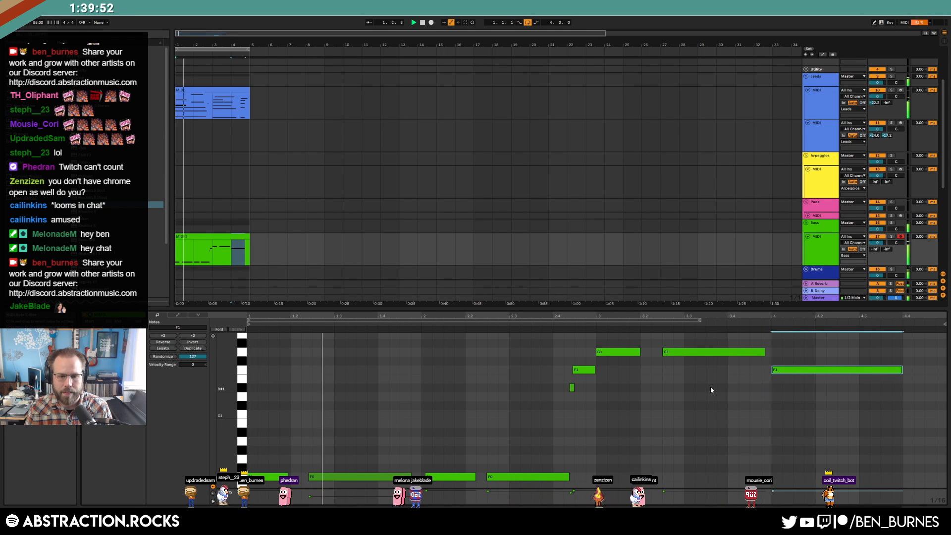
Step: Nudge the second F0 bass note later and the third slightly earlier during playback, and stop playback
{"action": "left_click_drag", "start_coordinate": [348, 478], "coordinate": [360, 479]}
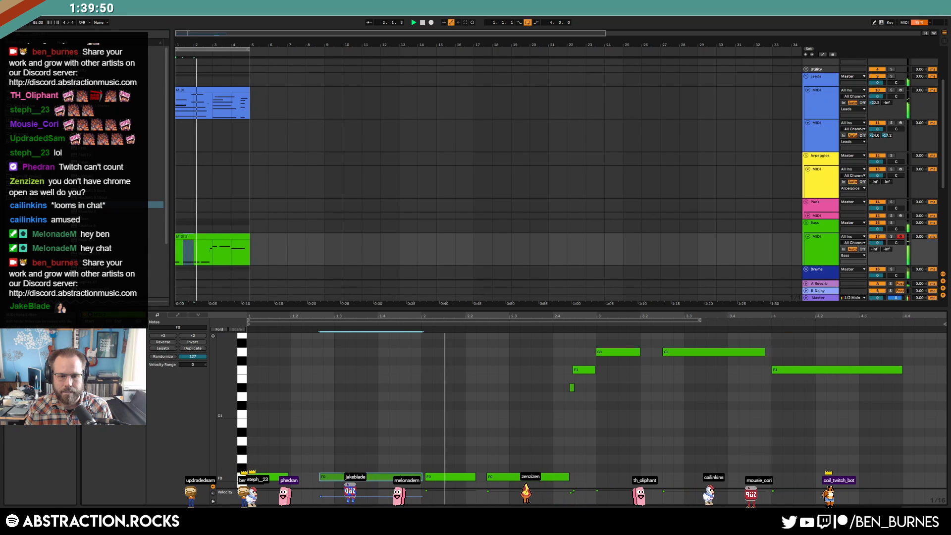
{"action": "left_click", "coordinate": [449, 477]}
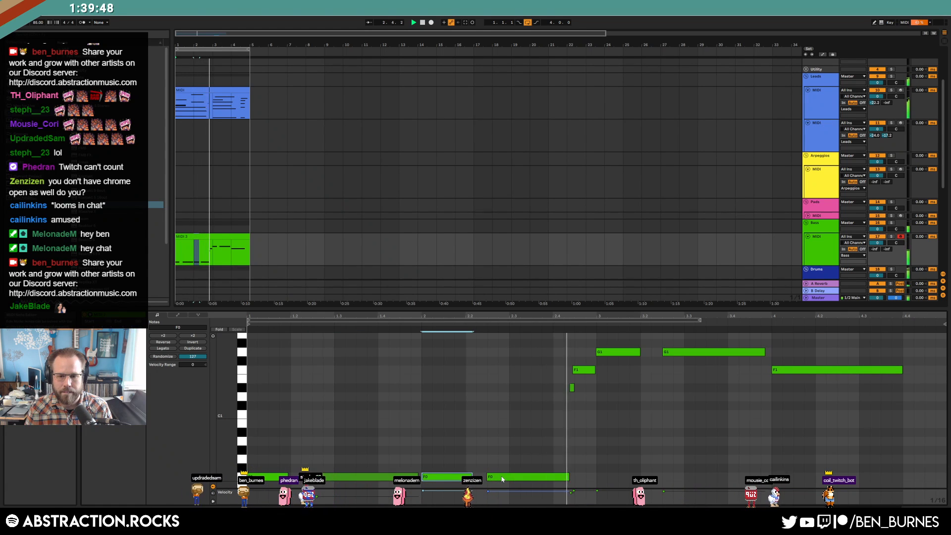
{"action": "left_click", "coordinate": [618, 356]}
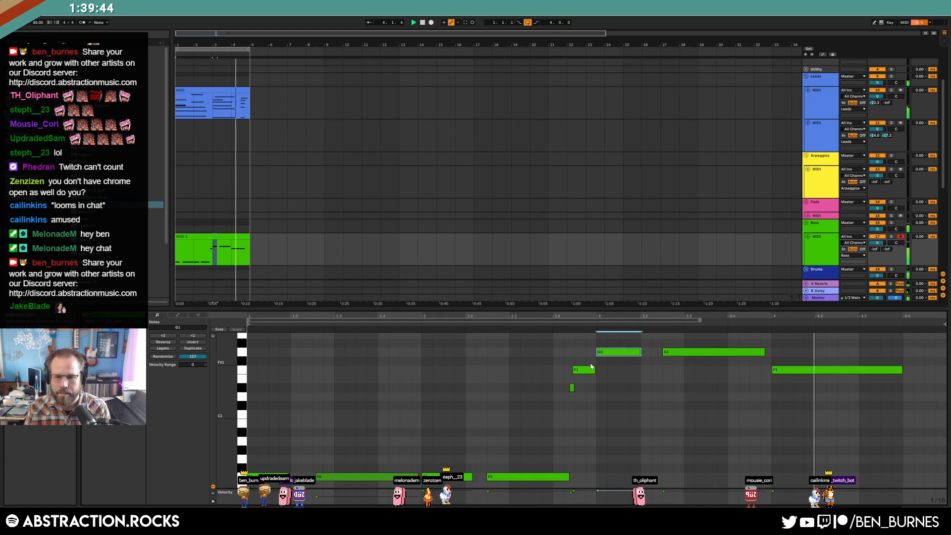
{"action": "key", "text": "space"}
Step: Move the sample clip on the Ambiences SAMPLE track to bar 8
{"action": "scroll", "coordinate": [319, 189], "scroll_direction": "down", "scroll_amount": 4}
{"action": "key", "text": "shift+Tab"}
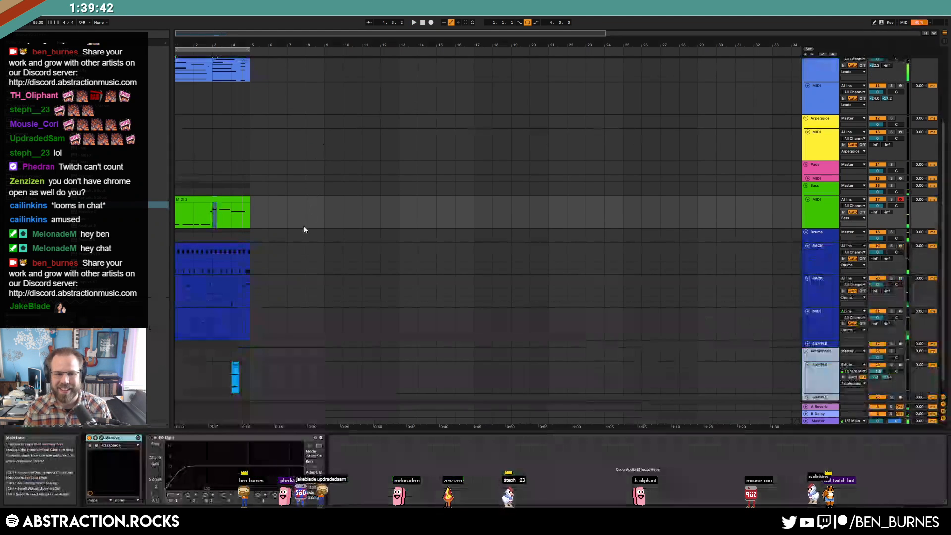
{"action": "left_click_drag", "start_coordinate": [250, 355], "coordinate": [320, 353]}
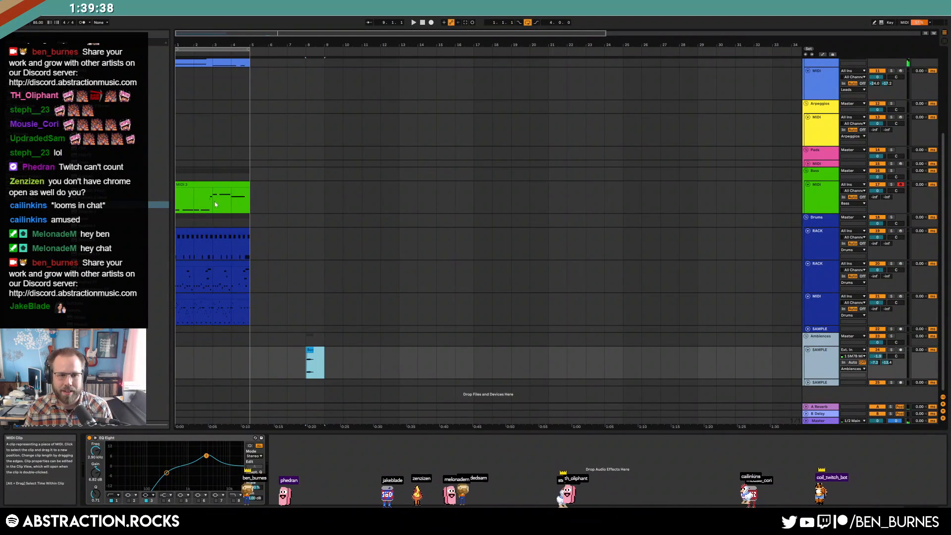
Step: Compare the bass clip with the lead chords and lower both G1 bass notes in bar 3 to D#1
{"action": "double_click", "coordinate": [224, 186]}
{"action": "left_click", "coordinate": [563, 357]}
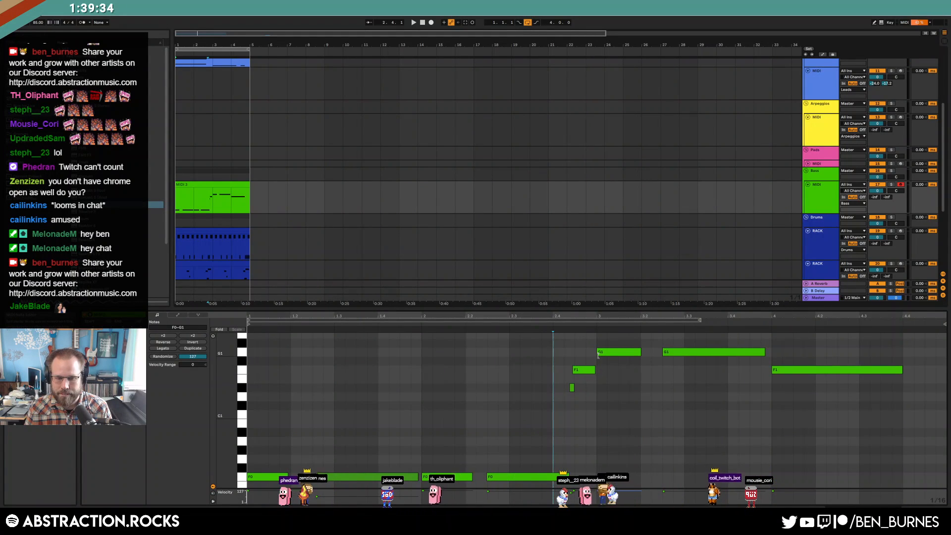
{"action": "scroll", "coordinate": [301, 160], "scroll_direction": "up", "scroll_amount": 3}
{"action": "left_click", "coordinate": [223, 78]}
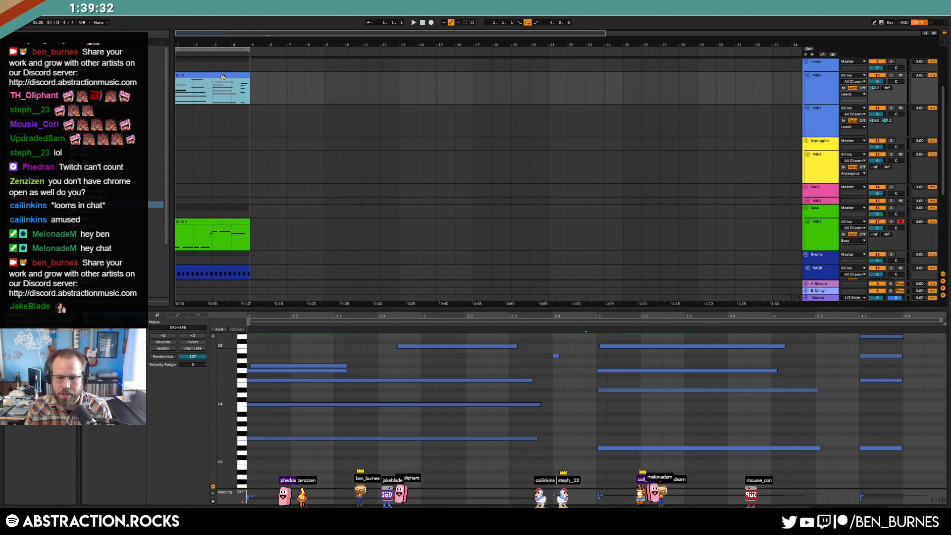
{"action": "left_click", "coordinate": [226, 229]}
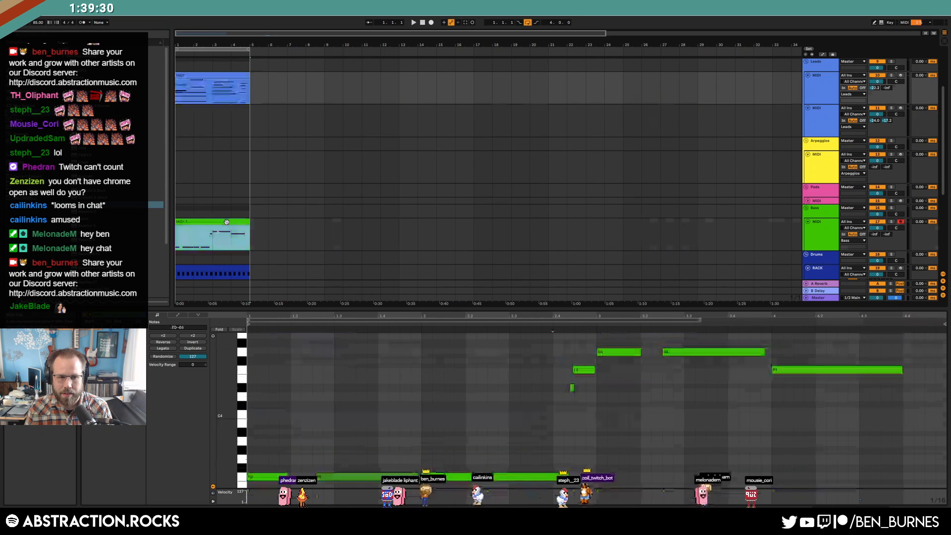
{"action": "left_click_drag", "start_coordinate": [614, 342], "coordinate": [735, 382]}
{"action": "key", "text": "Down"}
{"action": "key", "text": "Down"}
{"action": "key", "text": "Down"}
{"action": "key", "text": "Down"}
Step: Lower the bar 4 bass note to C1, checking it against the lead clip's chords
{"action": "left_click_drag", "start_coordinate": [807, 355], "coordinate": [817, 412]}
{"action": "key", "text": "Down"}
{"action": "key", "text": "Down"}
{"action": "key", "text": "Down"}
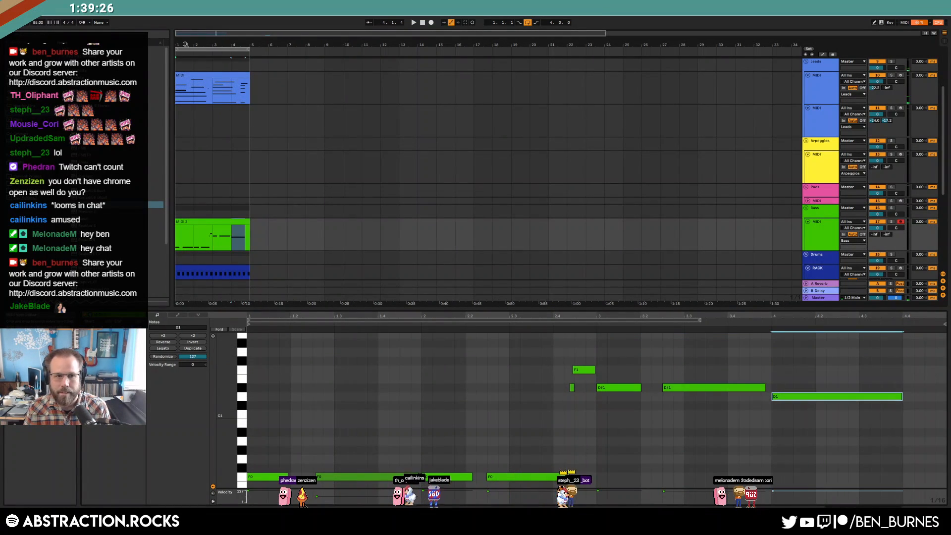
{"action": "left_click", "coordinate": [223, 77]}
{"action": "scroll", "coordinate": [837, 405], "scroll_direction": "up", "scroll_amount": 1}
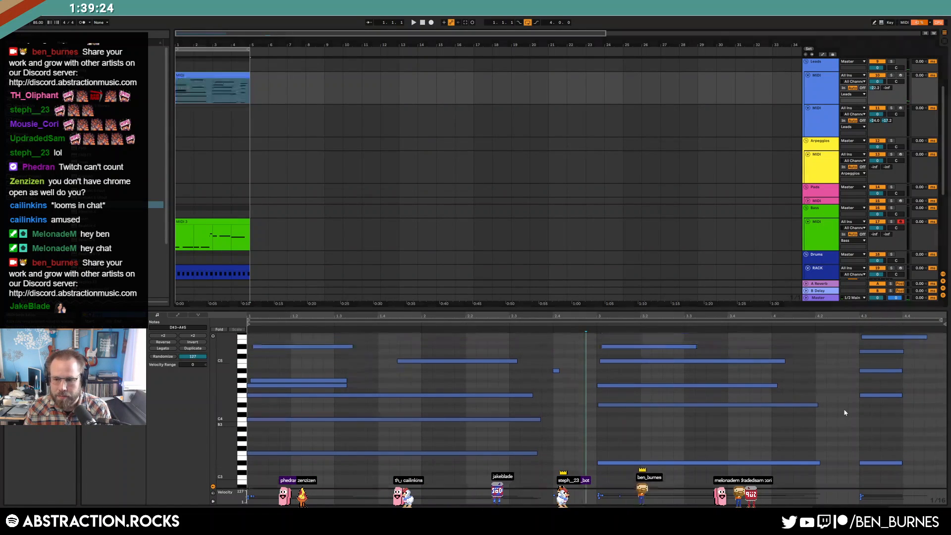
{"action": "scroll", "coordinate": [845, 412], "scroll_direction": "down", "scroll_amount": 2}
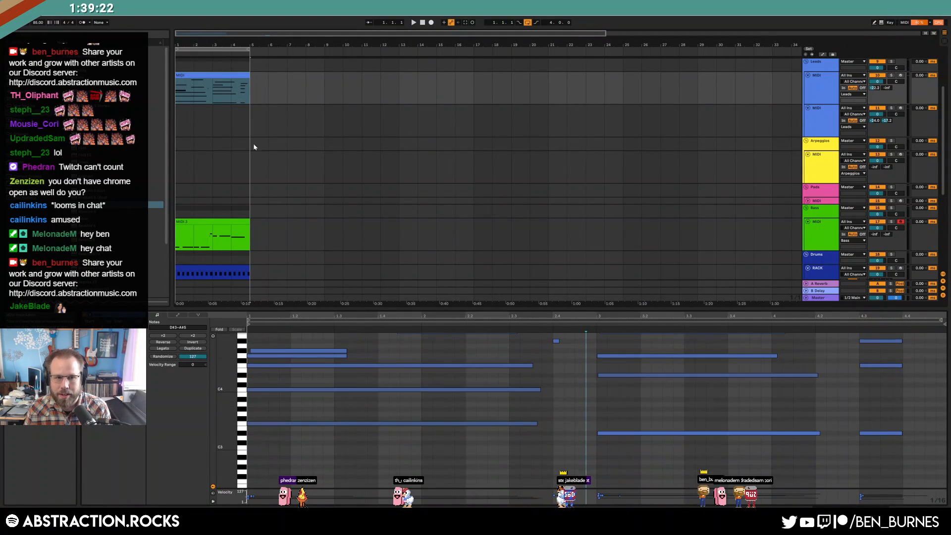
{"action": "left_click", "coordinate": [220, 223]}
{"action": "left_click_drag", "start_coordinate": [818, 363], "coordinate": [836, 438]}
{"action": "key", "text": "Down"}
{"action": "key", "text": "Down"}
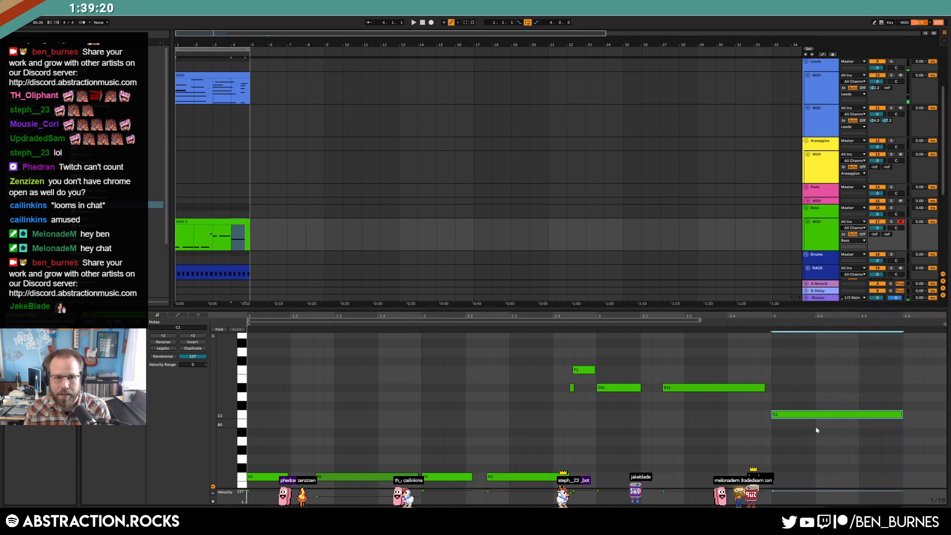
Step: Move the C1 bass note to beat 4.3 and shorten it so it ends before the clip does
{"action": "scroll", "coordinate": [813, 423], "scroll_direction": "right", "scroll_amount": 2}
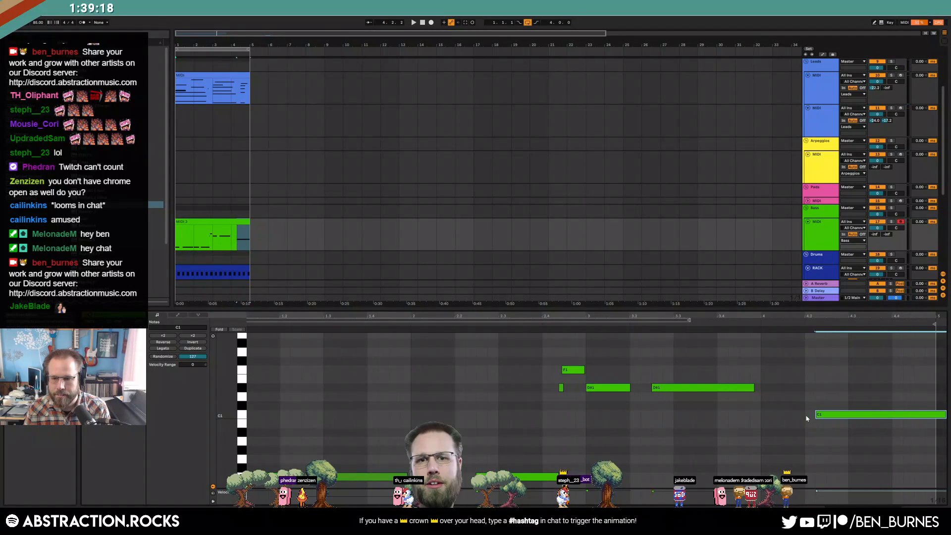
{"action": "key", "text": "shift+Left"}
{"action": "key", "text": "shift+Left"}
{"action": "key", "text": "shift+Left"}
{"action": "key", "text": "shift+Left"}
{"action": "key", "text": "shift+Left"}
{"action": "key", "text": "shift+Left"}
{"action": "key", "text": "shift+Left"}
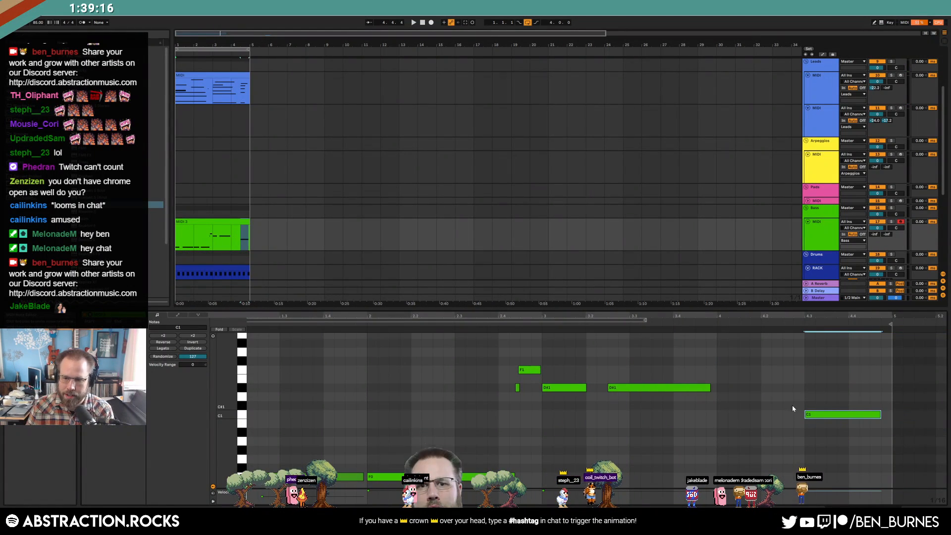
Step: Add a D#1 bass note at the start of bar 4, play the loop and select the Arpeggios MIDI track
{"action": "double_click", "coordinate": [723, 388]}
{"action": "key", "text": "space"}
{"action": "left_click", "coordinate": [338, 238]}
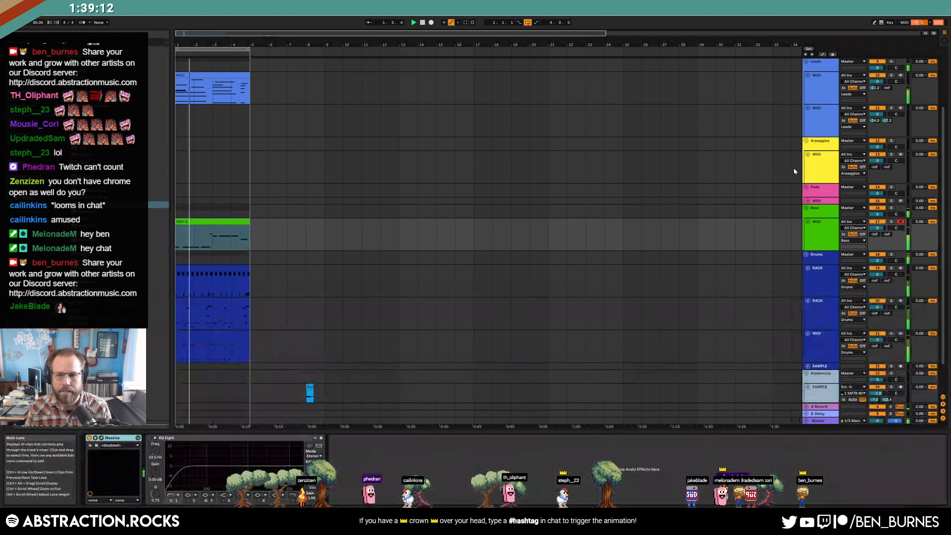
{"action": "left_click", "coordinate": [814, 165]}
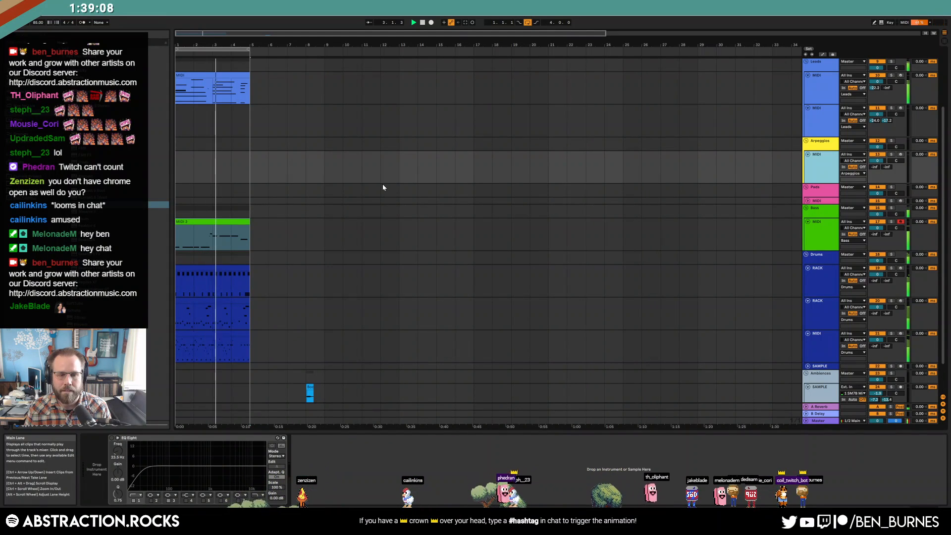
Step: Lower the bass note at the start of bar 4 to C#1, one beat long, and move the C1 note half a beat earlier
{"action": "double_click", "coordinate": [223, 221]}
{"action": "left_click_drag", "start_coordinate": [815, 391], "coordinate": [816, 409]}
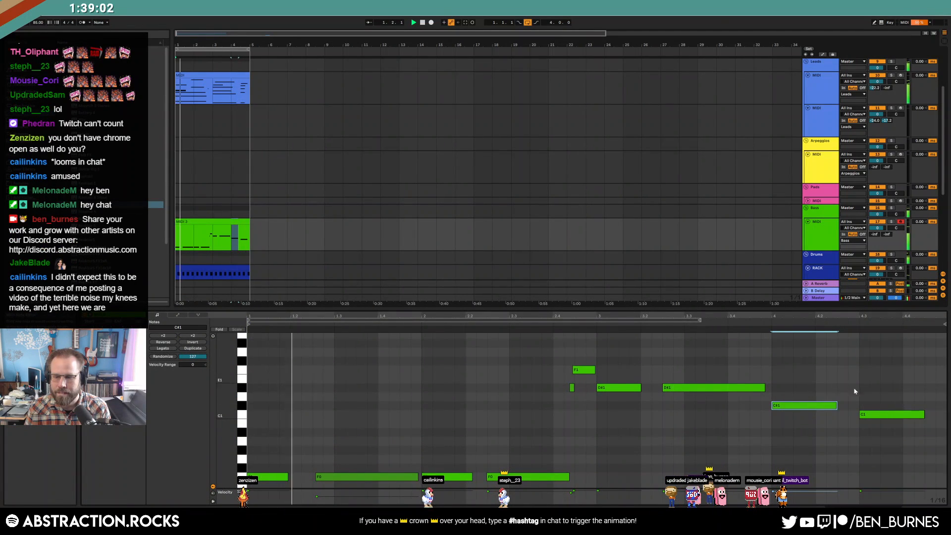
{"action": "left_click_drag", "start_coordinate": [829, 406], "coordinate": [817, 407]}
{"action": "mouse_move", "coordinate": [889, 416]}
{"action": "left_mouse_down"}
{"action": "mouse_move", "coordinate": [868, 416]}
{"action": "mouse_move", "coordinate": [925, 415]}
{"action": "mouse_move", "coordinate": [903, 416]}
{"action": "left_mouse_up"}
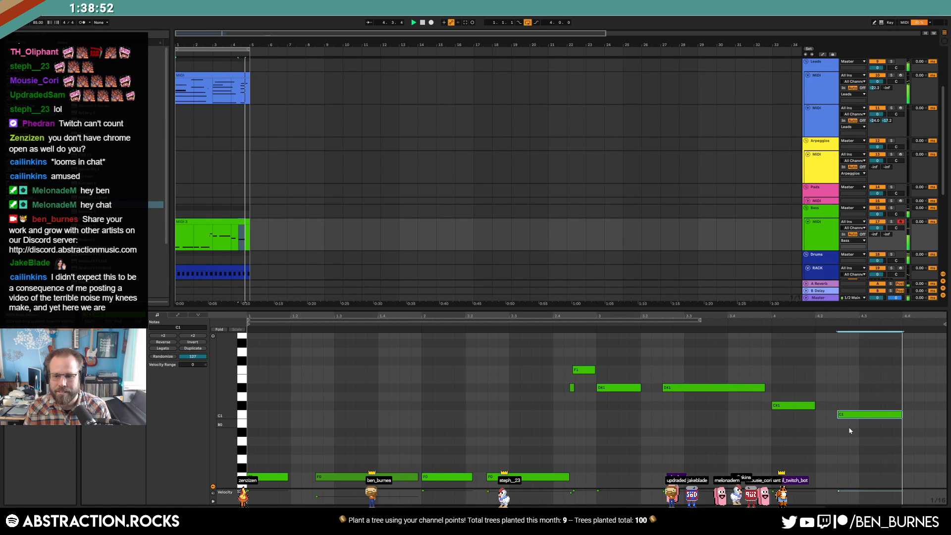
Step: Shorten the bar 4 C#1 note to half a beat and add a short C#1 note at beat 4.2
{"action": "left_click_drag", "start_coordinate": [815, 406], "coordinate": [793, 405]}
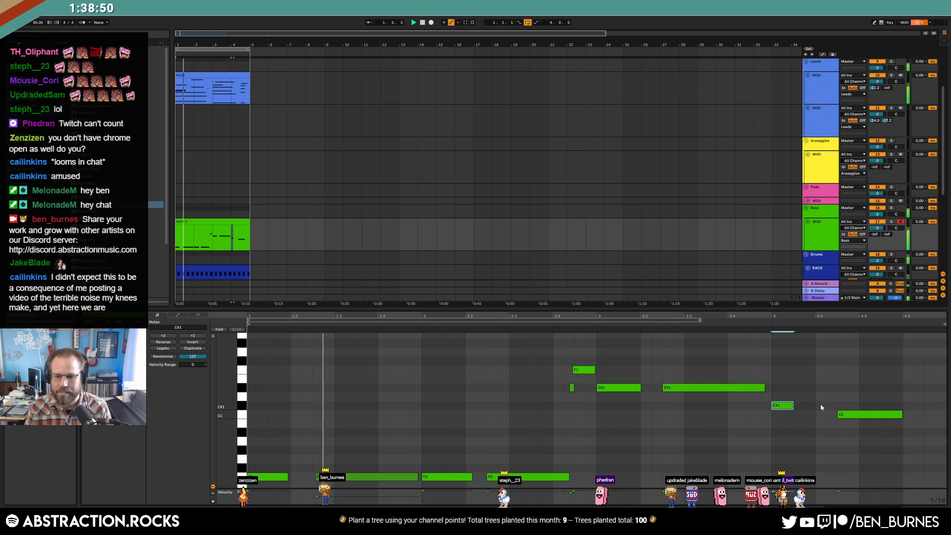
{"action": "double_click", "coordinate": [820, 406]}
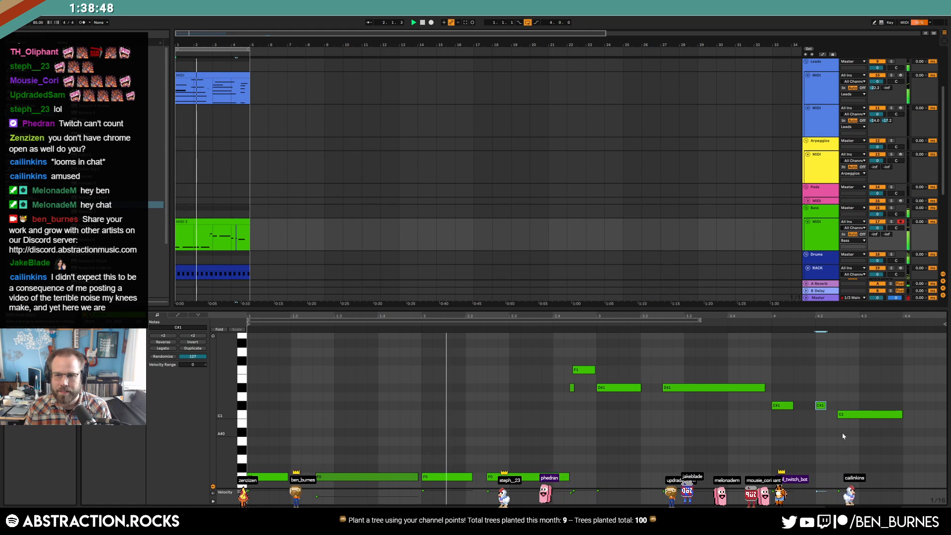
Step: Stop playback and freeze the first MIDI track in the Leads group
{"action": "left_click", "coordinate": [228, 75]}
{"action": "key", "text": "space"}
{"action": "right_click", "coordinate": [826, 94]}
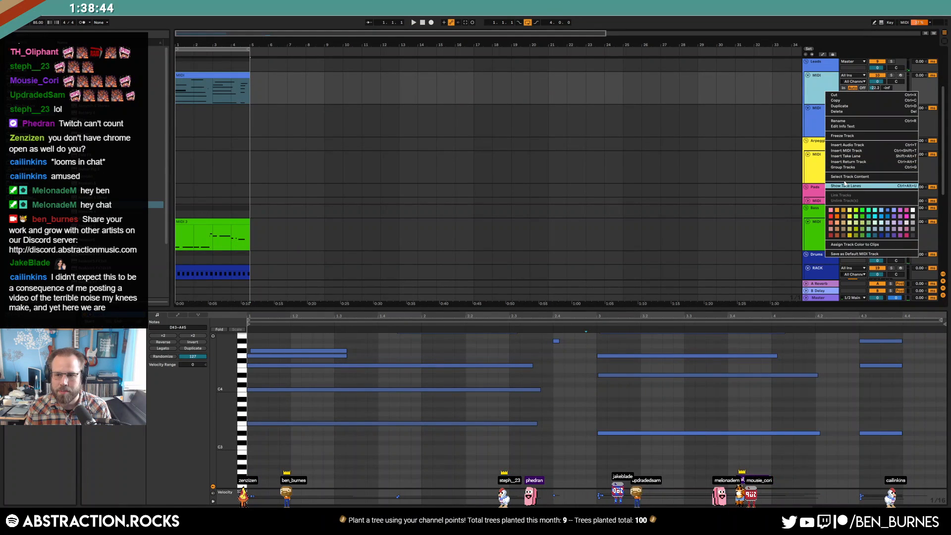
{"action": "left_click", "coordinate": [860, 136]}
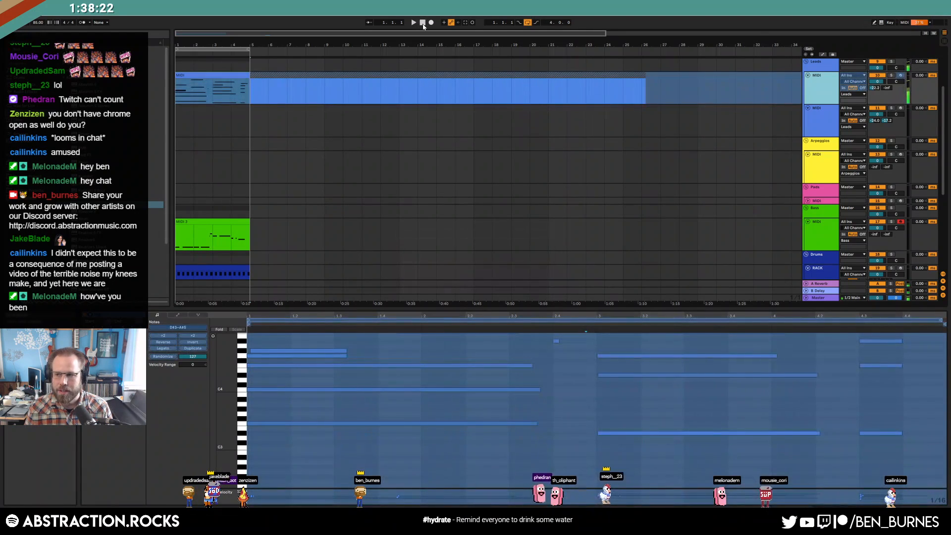
Step: Play the arrangement from the start and nudge the second F0 note in the bass clip slightly earlier
{"action": "left_click", "coordinate": [625, 97]}
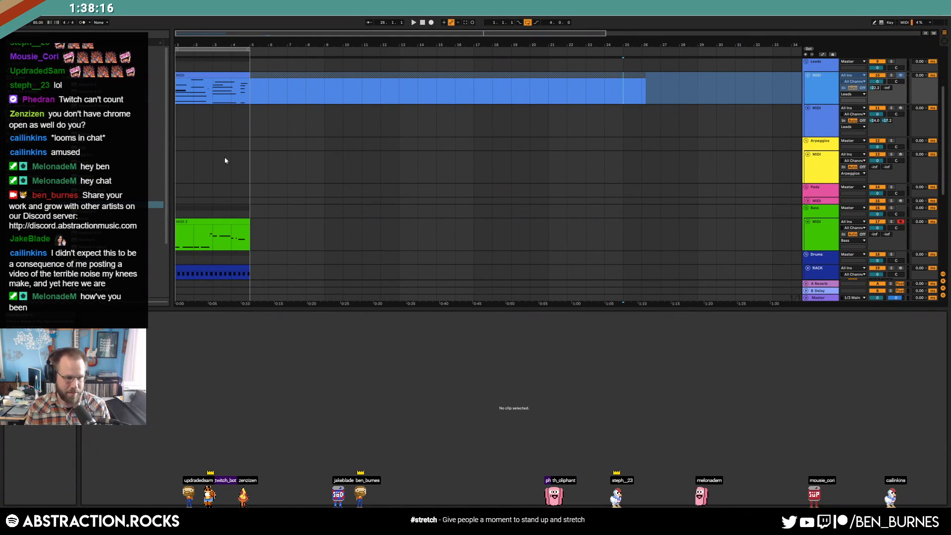
{"action": "left_click", "coordinate": [421, 26]}
{"action": "key", "text": "space"}
{"action": "key", "text": "shift+Tab"}
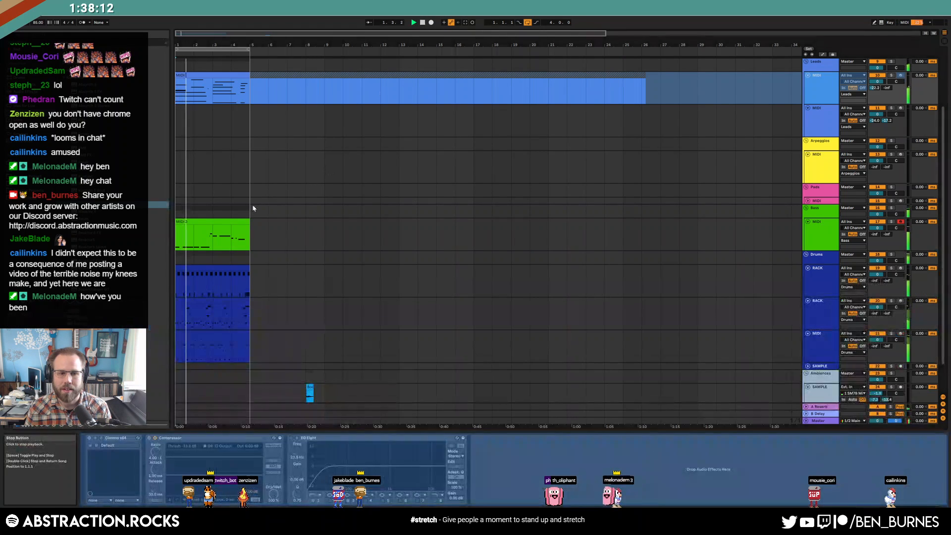
{"action": "scroll", "coordinate": [257, 203], "scroll_direction": "down", "scroll_amount": 2}
{"action": "double_click", "coordinate": [244, 204]}
{"action": "left_click", "coordinate": [436, 477]}
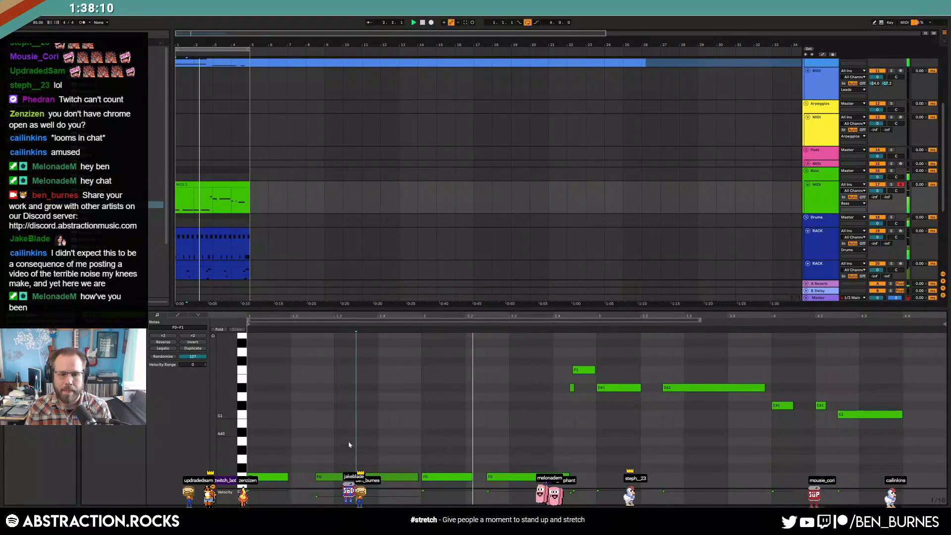
{"action": "left_click", "coordinate": [504, 478]}
{"action": "left_click", "coordinate": [619, 460]}
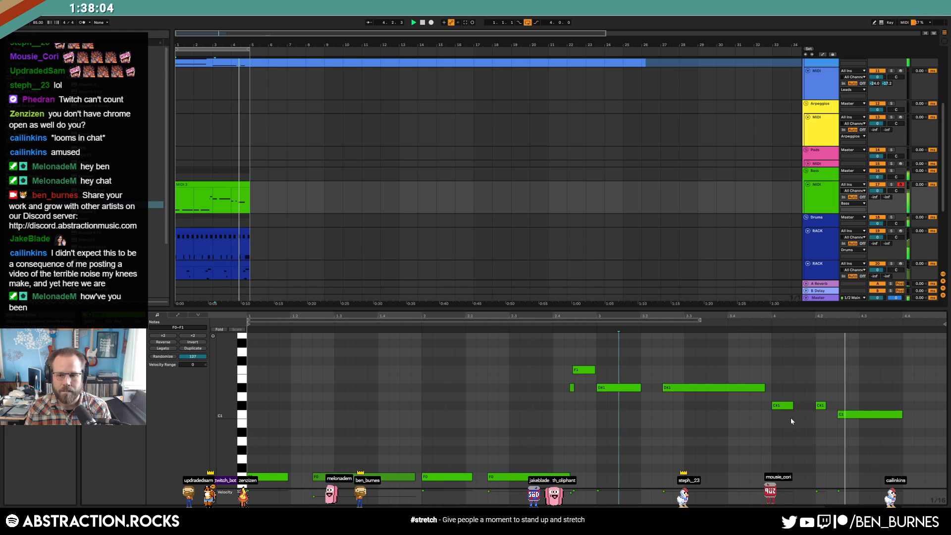
Step: Open the notes of the clip on the first drum RACK track
{"action": "key", "text": "shift+Tab"}
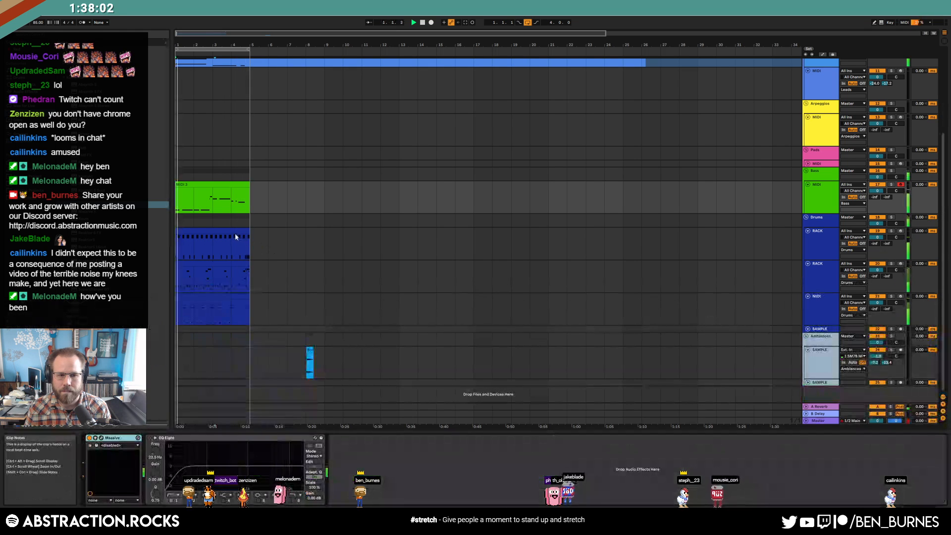
{"action": "left_click", "coordinate": [237, 233]}
{"action": "key", "text": "shift+Tab"}
{"action": "left_click", "coordinate": [747, 408]}
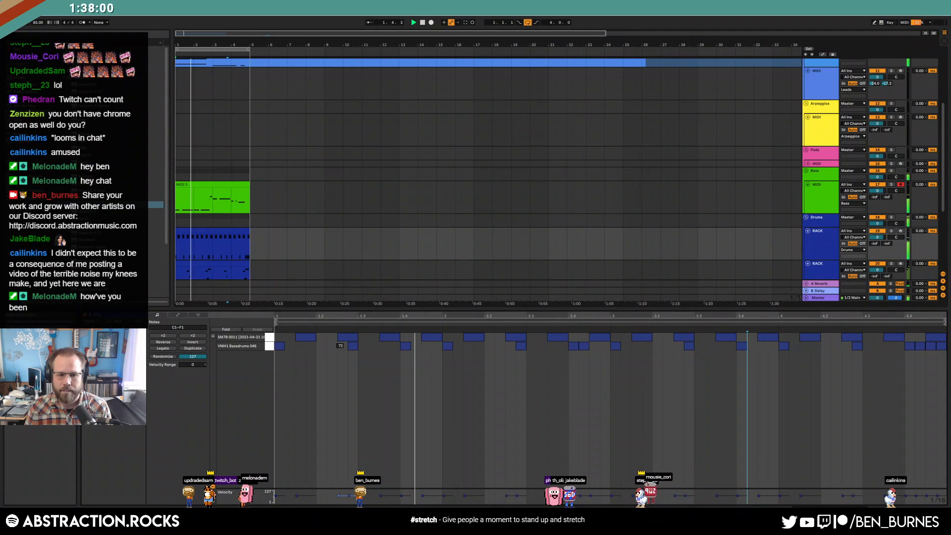
{"action": "left_click_drag", "start_coordinate": [378, 340], "coordinate": [273, 338]}
{"action": "key", "text": "ctrl+d"}
{"action": "key", "text": "ctrl+d"}
{"action": "key", "text": "ctrl+d"}
{"action": "key", "text": "ctrl+d"}
{"action": "key", "text": "ctrl+z"}
{"action": "key", "text": "ctrl+z"}
{"action": "key", "text": "ctrl+z"}
{"action": "key", "text": "ctrl+z"}
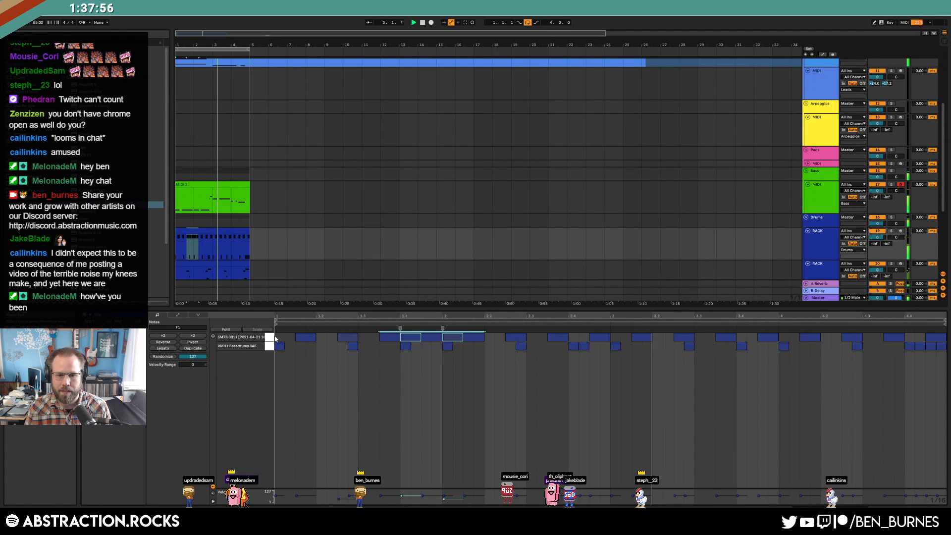
{"action": "key", "text": "ctrl+d"}
{"action": "key", "text": "ctrl+d"}
{"action": "key", "text": "ctrl+d"}
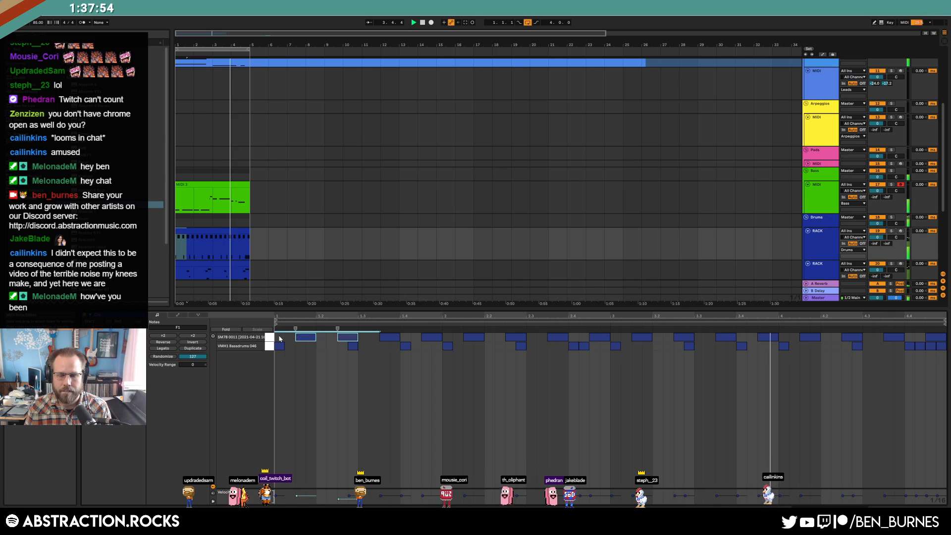
{"action": "key", "text": "ctrl+z"}
{"action": "key", "text": "ctrl+z"}
{"action": "key", "text": "ctrl+z"}
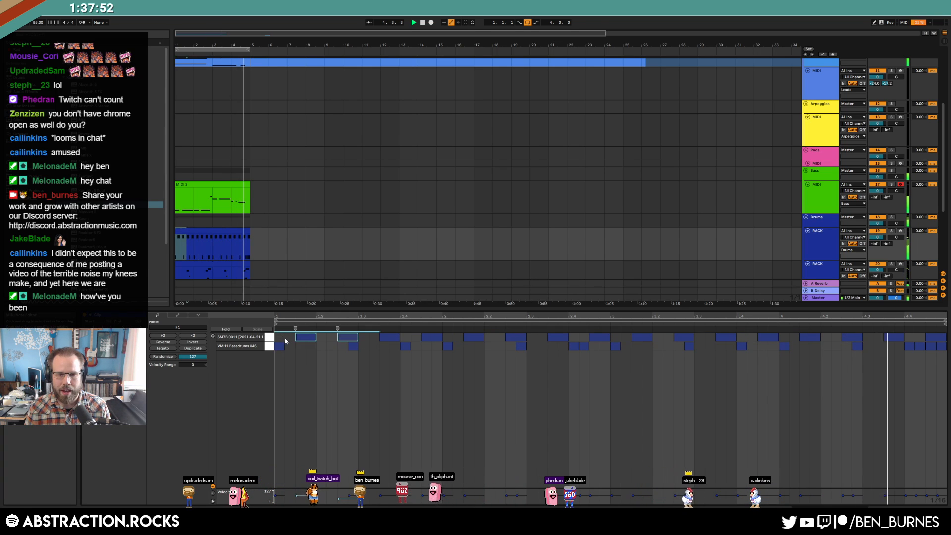
Step: Repeat the first two beats of SM7B hits through the rest of the first drum RACK clip
{"action": "left_click", "coordinate": [344, 342]}
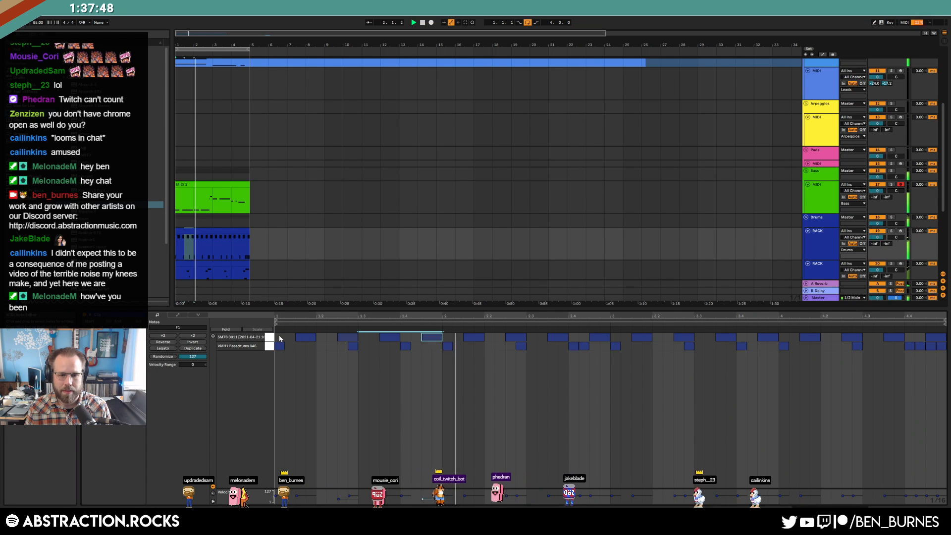
{"action": "key", "text": "shift+Tab"}
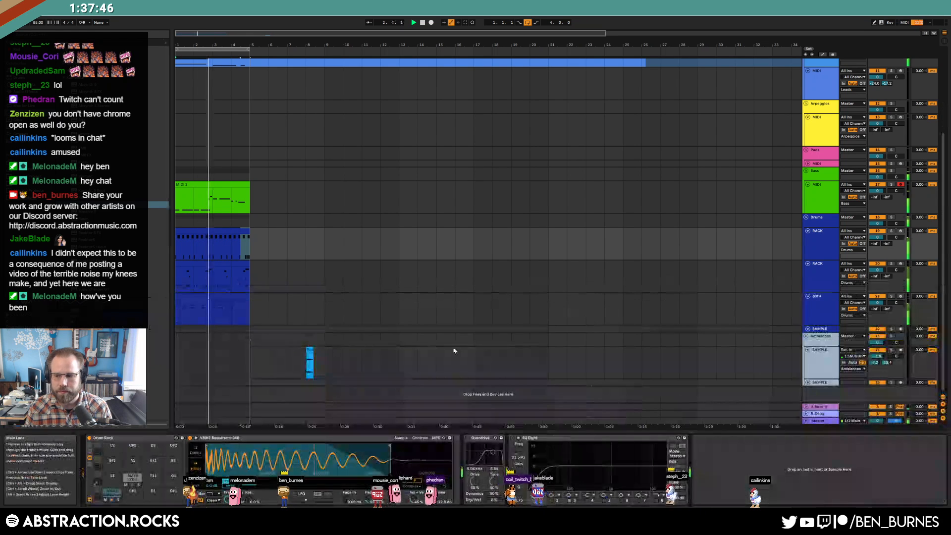
Step: In the bass clip, add a short C1 note at beat 4.4.2 and an E0 note from 4.4.3 to the clip's end
{"action": "double_click", "coordinate": [233, 186]}
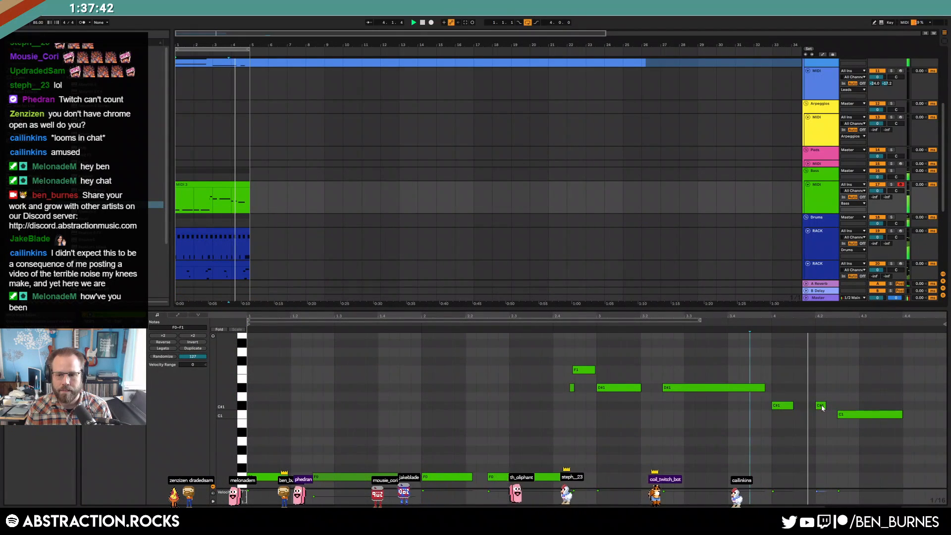
{"action": "key", "text": "shift+Tab"}
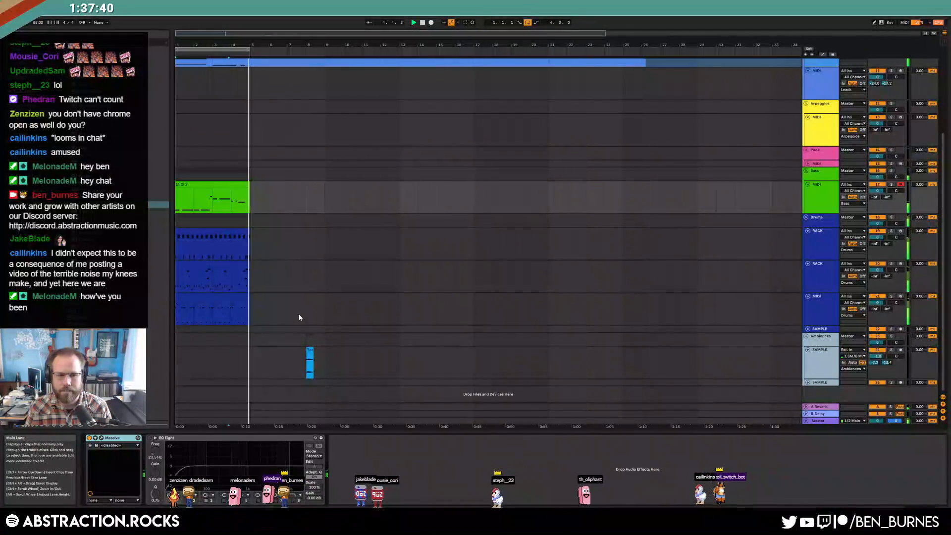
{"action": "double_click", "coordinate": [238, 183]}
{"action": "double_click", "coordinate": [919, 394]}
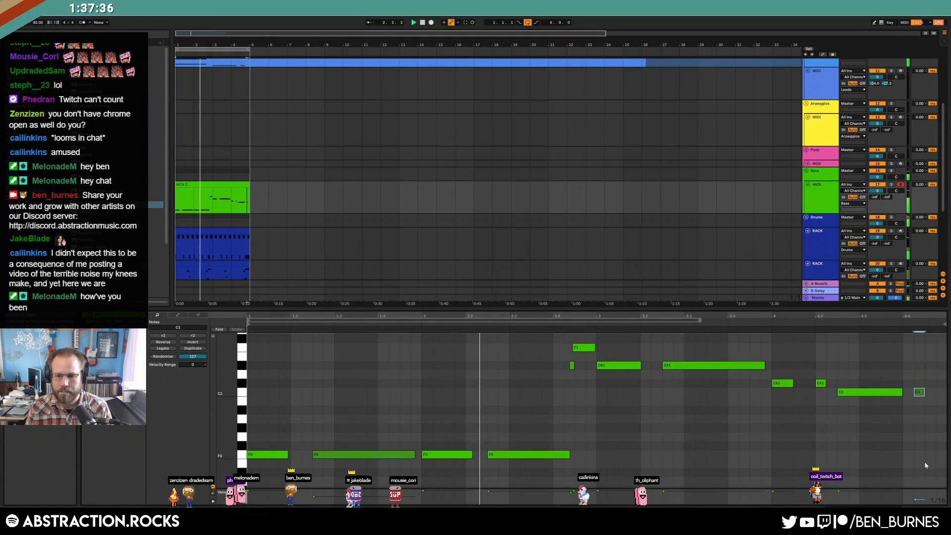
{"action": "double_click", "coordinate": [930, 463]}
{"action": "left_click_drag", "start_coordinate": [930, 463], "coordinate": [946, 446]}
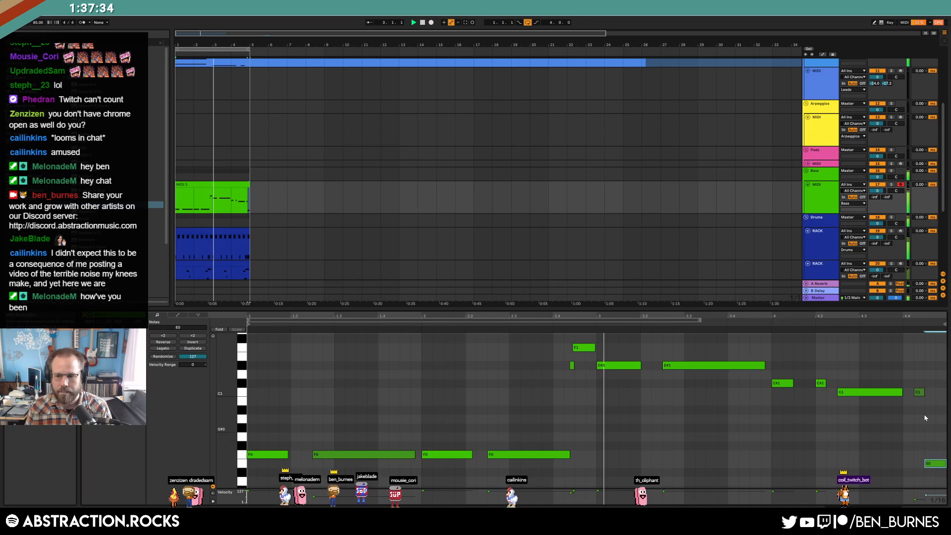
{"action": "left_click", "coordinate": [919, 392]}
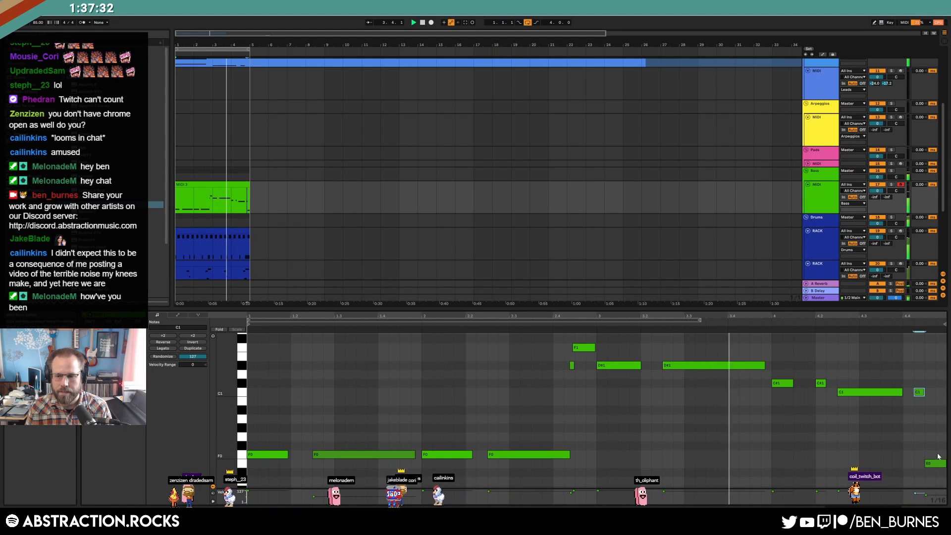
Step: Stop playback and duplicate the four-bar bass clip into bars 5 to 8
{"action": "key", "text": "shift+Tab"}
{"action": "key", "text": "space"}
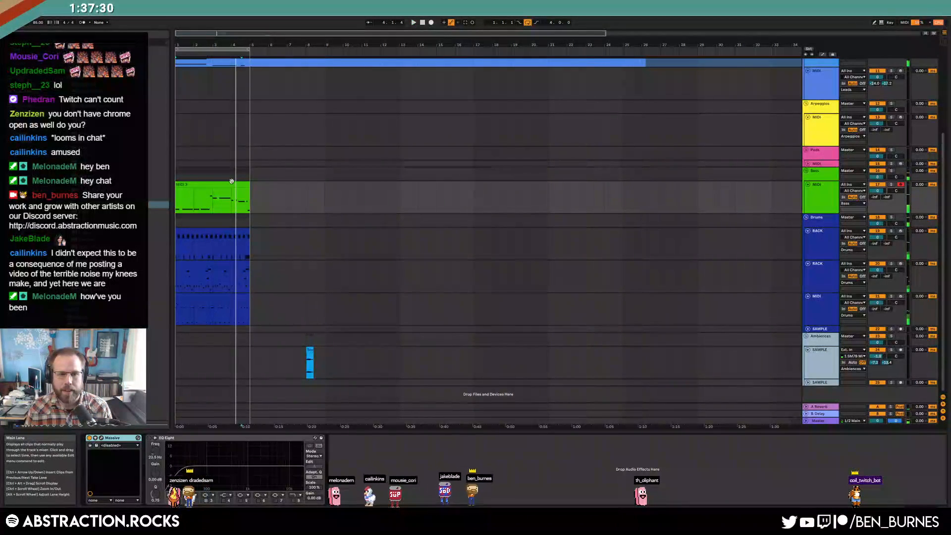
{"action": "left_click", "coordinate": [193, 212]}
{"action": "key", "text": "ctrl+d"}
Step: In the copied bass clip, add a sixteenth G#1 note just before bar 3 and shorten the F1 note to end where it starts
{"action": "key", "text": "shift+Tab"}
{"action": "left_click", "coordinate": [640, 411]}
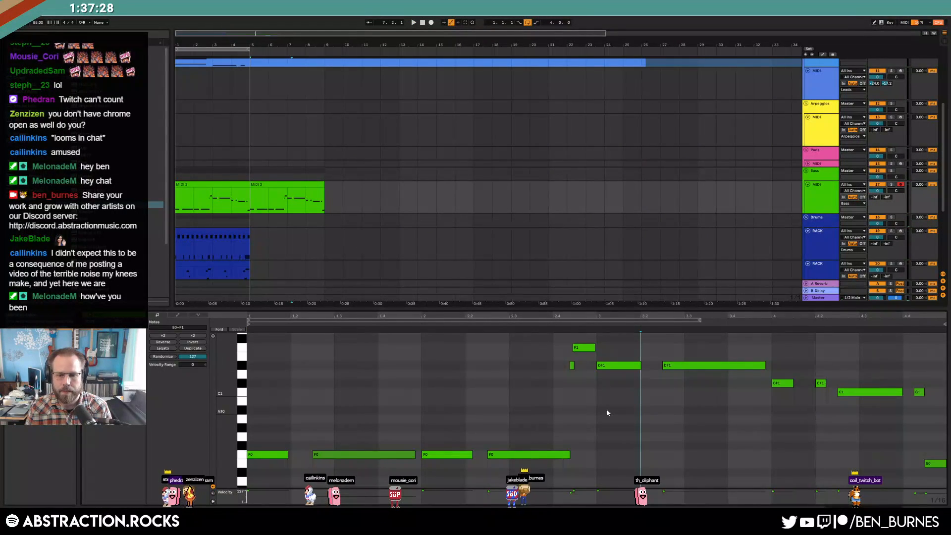
{"action": "scroll", "coordinate": [607, 405], "scroll_direction": "up", "scroll_amount": 1}
{"action": "double_click", "coordinate": [590, 359]}
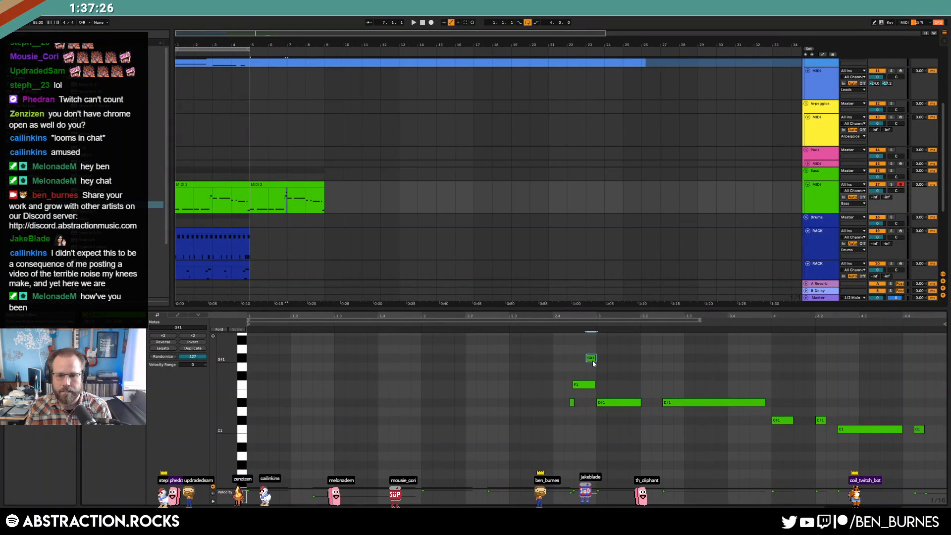
{"action": "left_click_drag", "start_coordinate": [595, 387], "coordinate": [584, 387]}
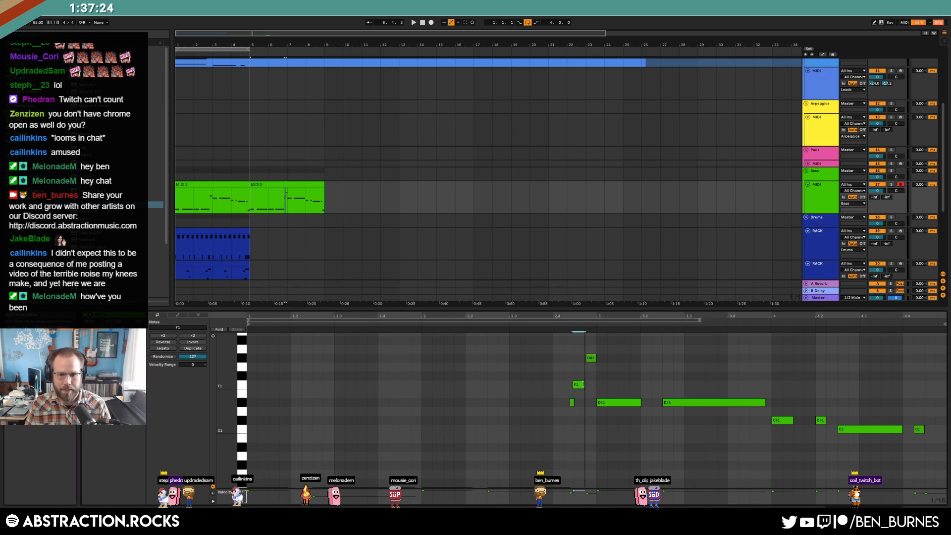
Step: Raise the C#1 note on the copied bass clip's bar 4 downbeat to D#1
{"action": "left_click", "coordinate": [591, 359]}
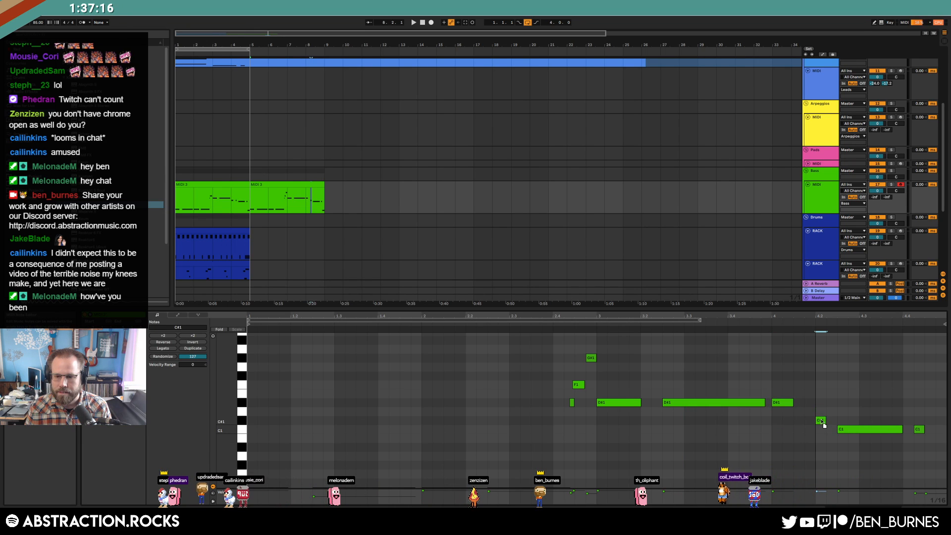
{"action": "key", "text": "shift+Tab"}
Step: Duplicate the four-bar clip on the first Leads MIDI track into bars 5 to 8
{"action": "left_click", "coordinate": [244, 234]}
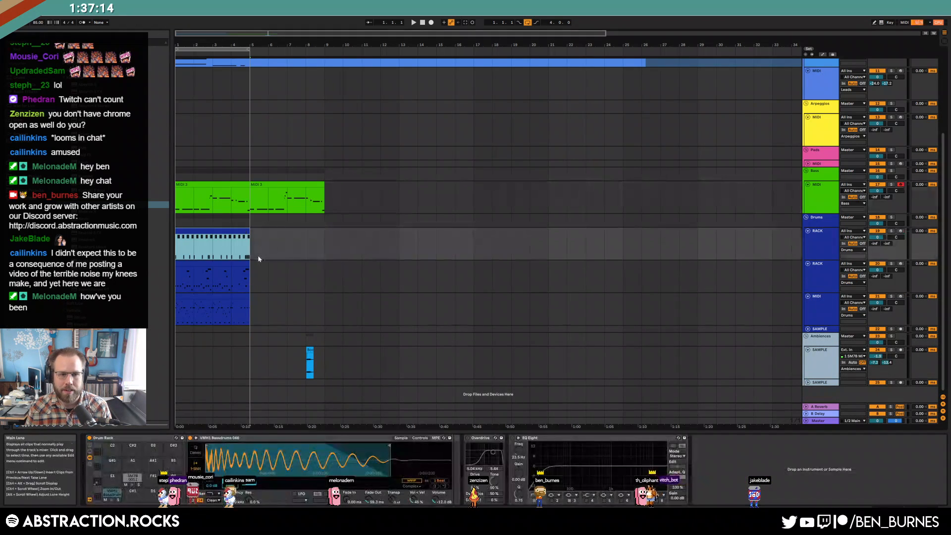
{"action": "scroll", "coordinate": [254, 99], "scroll_direction": "up", "scroll_amount": 2}
{"action": "left_click", "coordinate": [240, 74]}
{"action": "key", "text": "ctrl+d"}
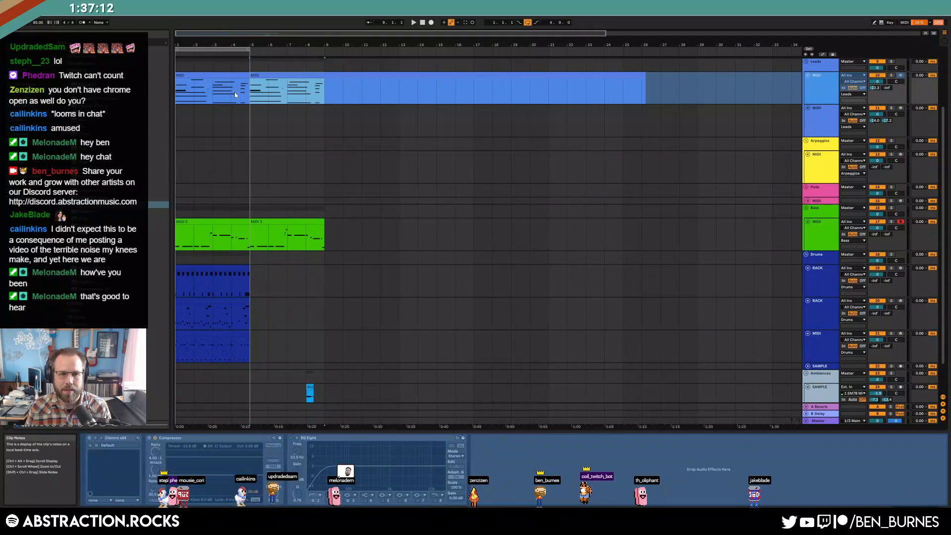
Step: Play the arrangement from the start, stop it, and check the notes of the first drum RACK clip
{"action": "left_click", "coordinate": [181, 93]}
{"action": "key", "text": "space"}
{"action": "scroll", "coordinate": [254, 159], "scroll_direction": "down", "scroll_amount": 1}
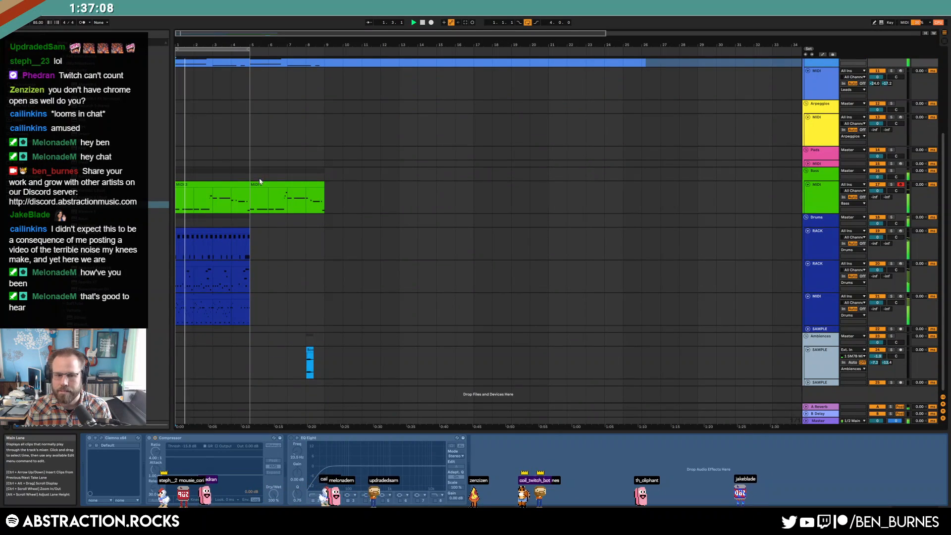
{"action": "left_click", "coordinate": [244, 231]}
{"action": "double_click", "coordinate": [247, 243]}
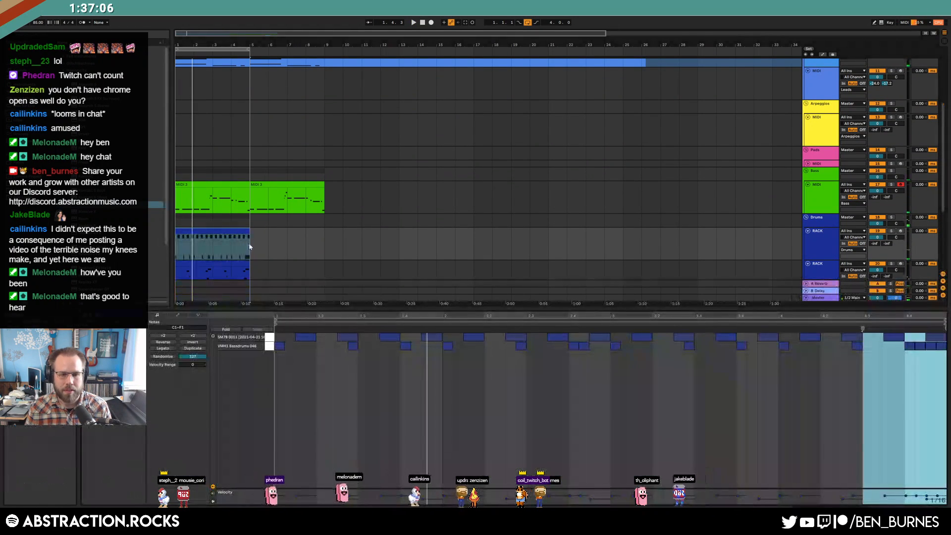
Step: Browse the sample library and load the 301-808-FCon2 sample onto the C#1 pad of the first drum RACK
{"action": "key", "text": "shift+Tab"}
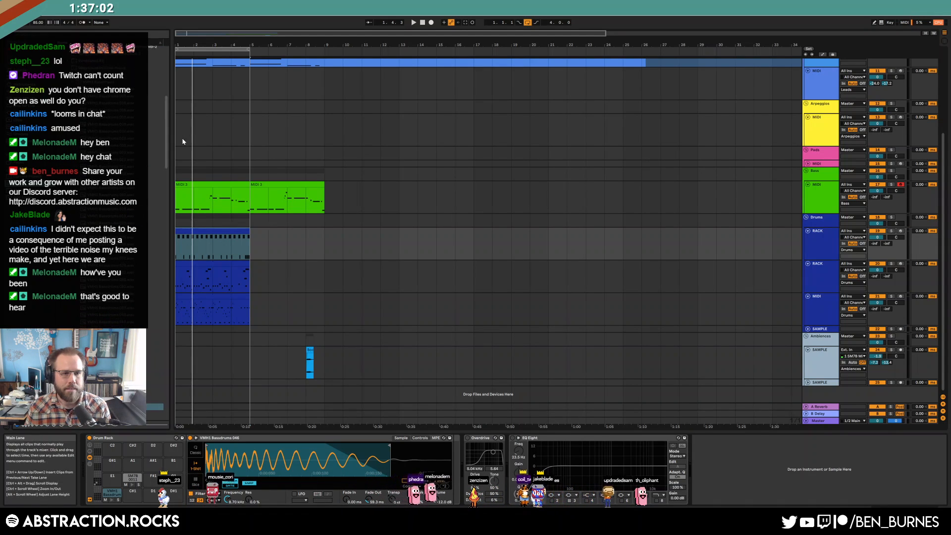
{"action": "left_click", "coordinate": [162, 178]}
{"action": "key", "text": "Left"}
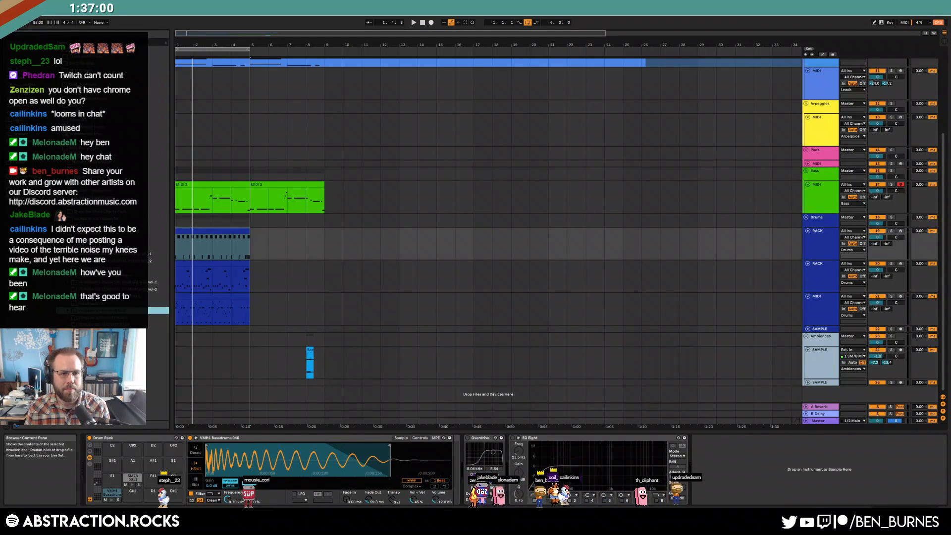
{"action": "key", "text": "Right"}
{"action": "key", "text": "Down"}
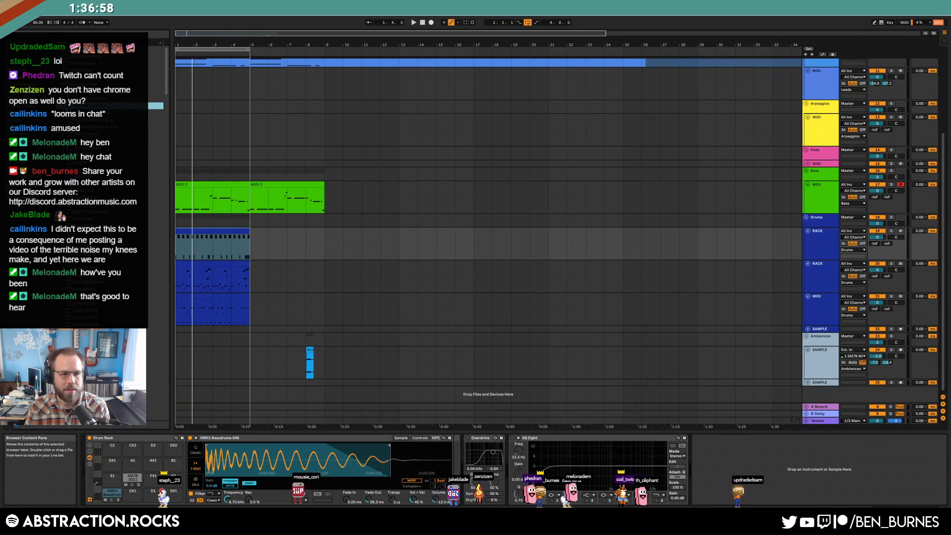
{"action": "key", "text": "Down"}
{"action": "key", "text": "Down"}
{"action": "key", "text": "Down"}
{"action": "key", "text": "Down"}
{"action": "key", "text": "Down"}
{"action": "key", "text": "Down"}
{"action": "key", "text": "Down"}
{"action": "key", "text": "Down"}
{"action": "key", "text": "Down"}
{"action": "key", "text": "Down"}
{"action": "key", "text": "Down"}
{"action": "key", "text": "Down"}
{"action": "key", "text": "Down"}
{"action": "key", "text": "Down"}
{"action": "key", "text": "Down"}
{"action": "key", "text": "Down"}
{"action": "key", "text": "Down"}
{"action": "key", "text": "Down"}
{"action": "key", "text": "Up"}
{"action": "key", "text": "Up"}
{"action": "key", "text": "Up"}
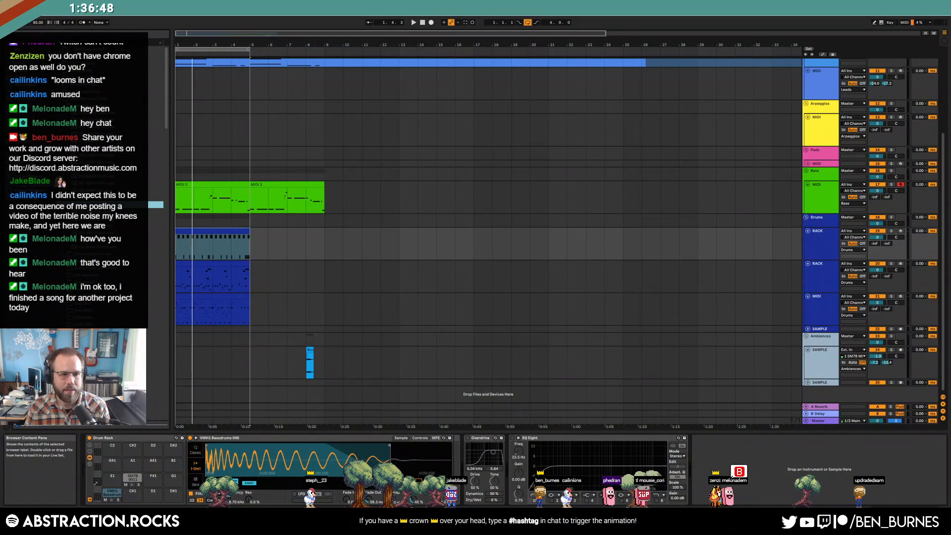
{"action": "key", "text": "Return"}
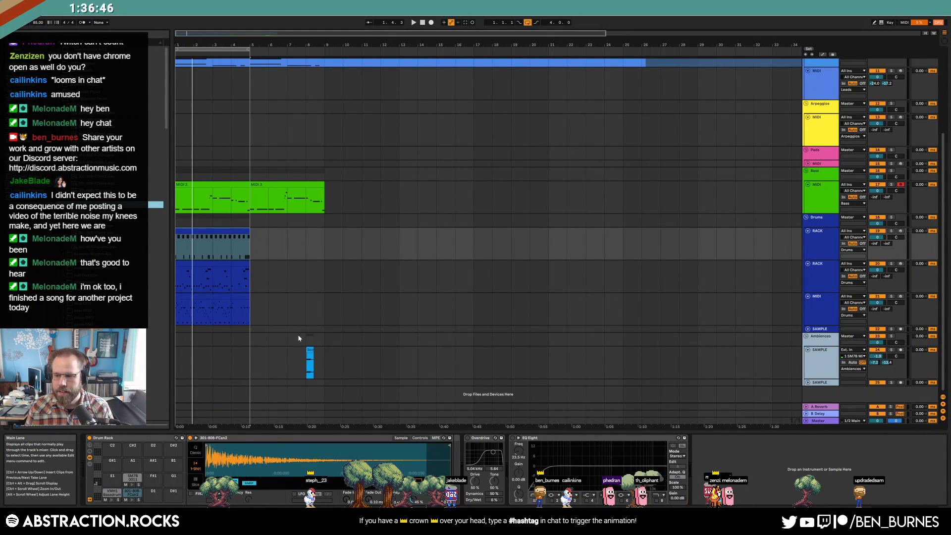
Step: Add a 301-808-FCon2 hit at beat 1.2 of the drum clip and repeat it on beats 2 and 4 of all four bars
{"action": "double_click", "coordinate": [233, 230]}
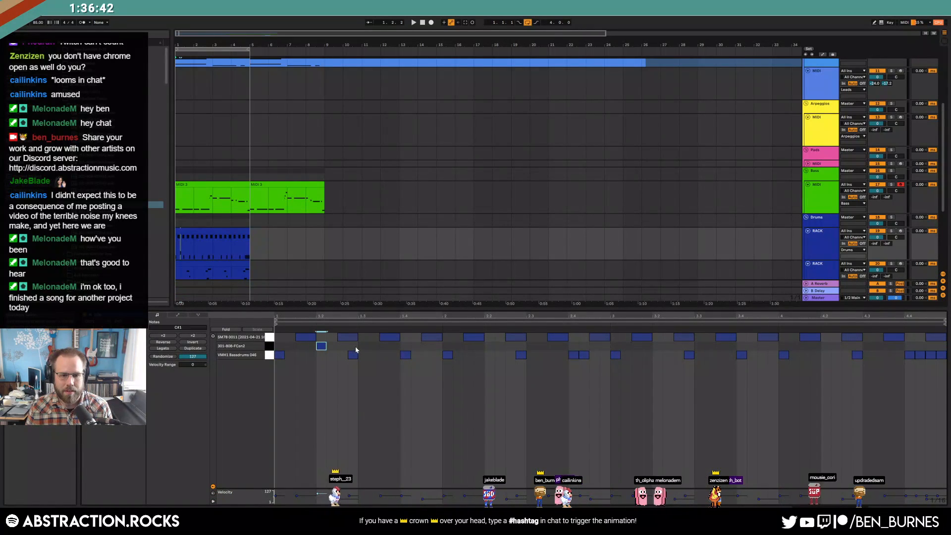
{"action": "key", "text": "ctrl+d"}
{"action": "key", "text": "ctrl+d"}
{"action": "key", "text": "ctrl+d"}
{"action": "key", "text": "ctrl+d"}
{"action": "key", "text": "ctrl+d"}
{"action": "key", "text": "ctrl+d"}
{"action": "key", "text": "ctrl+d"}
{"action": "key", "text": "shift+Tab"}
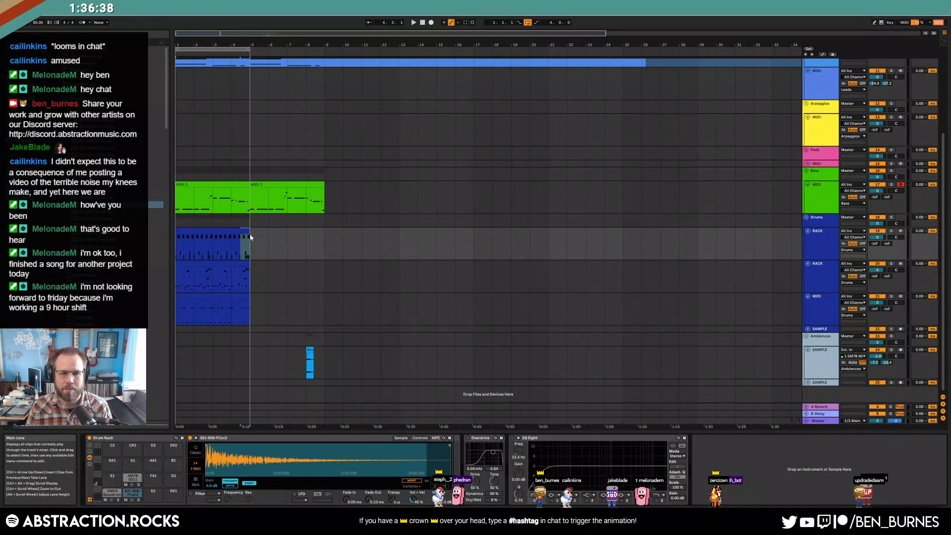
Step: Extend the first drum RACK clip to the end of bar 8 and duplicate the other two drum clips into bars 5 to 8
{"action": "mouse_move", "coordinate": [247, 248]}
{"action": "left_mouse_down"}
{"action": "mouse_move", "coordinate": [322, 248]}
{"action": "mouse_move", "coordinate": [260, 240]}
{"action": "left_mouse_up"}
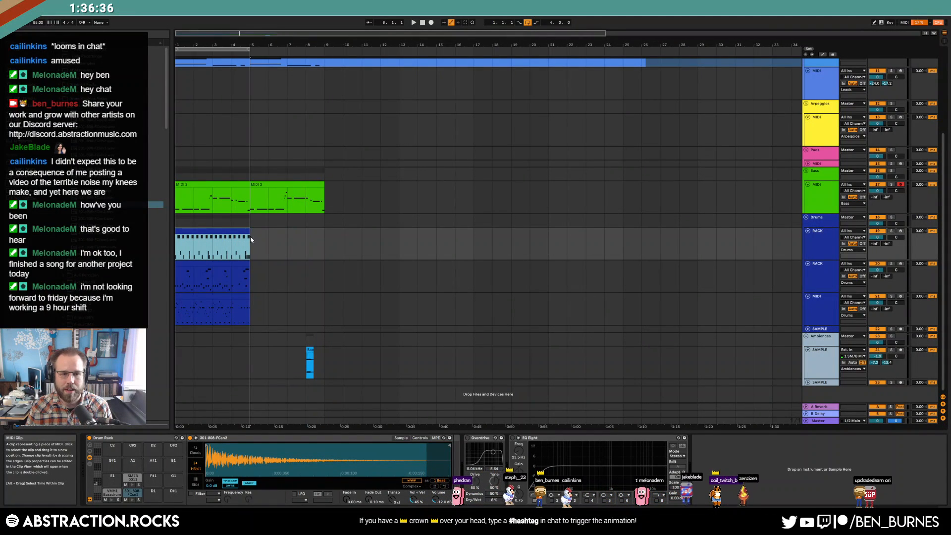
{"action": "double_click", "coordinate": [245, 233]}
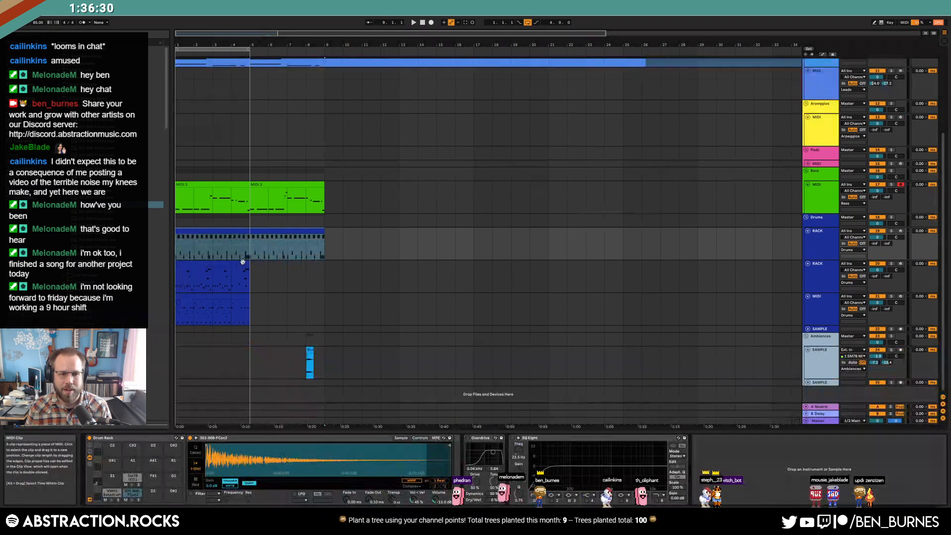
{"action": "left_click", "coordinate": [221, 262]}
{"action": "key", "text": "ctrl+d"}
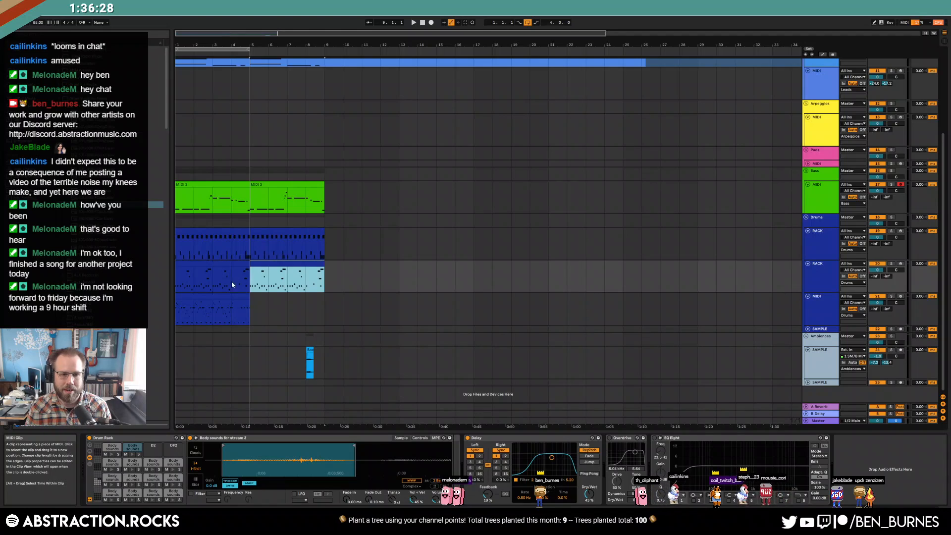
{"action": "left_click", "coordinate": [241, 295]}
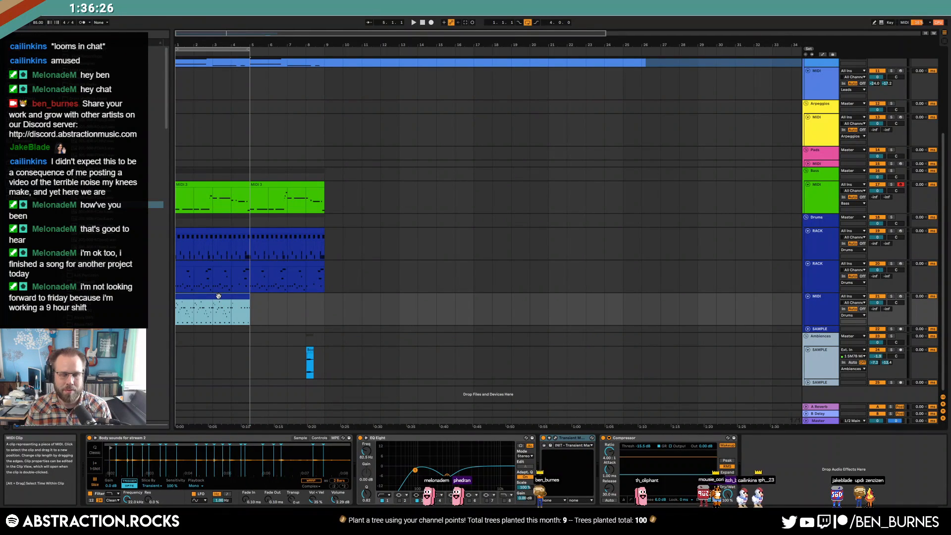
{"action": "key", "text": "ctrl+d"}
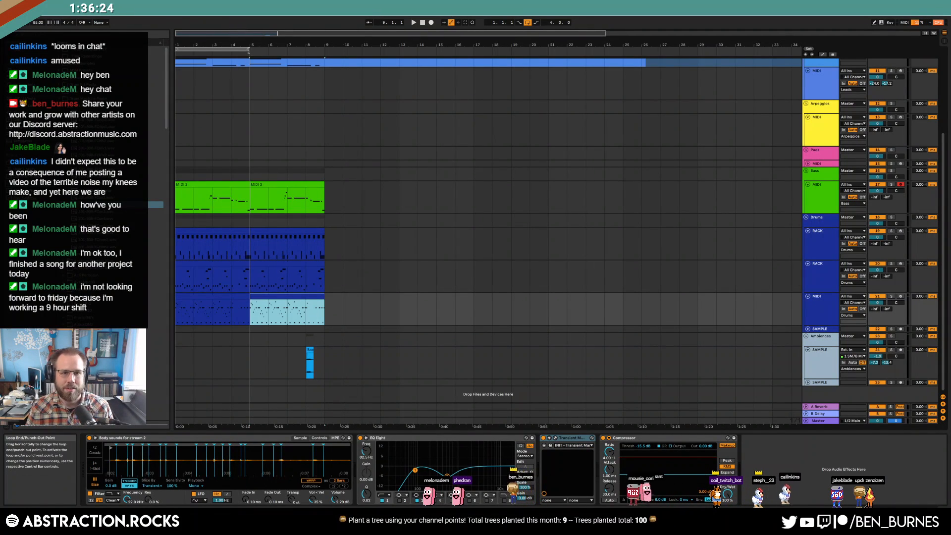
Step: Lengthen the arrangement loop to eight bars and play it from the start
{"action": "left_click_drag", "start_coordinate": [249, 50], "coordinate": [323, 65]}
{"action": "left_click", "coordinate": [310, 363]}
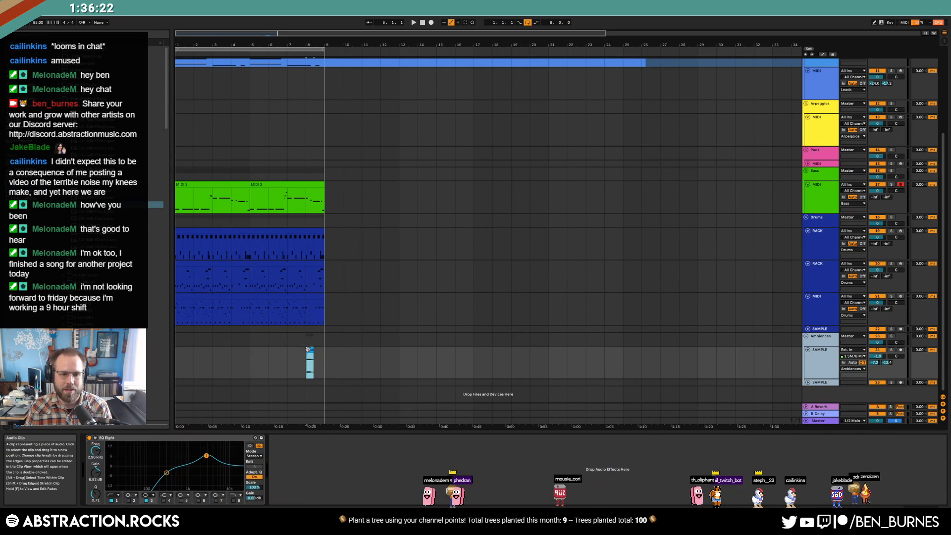
{"action": "left_click", "coordinate": [422, 23]}
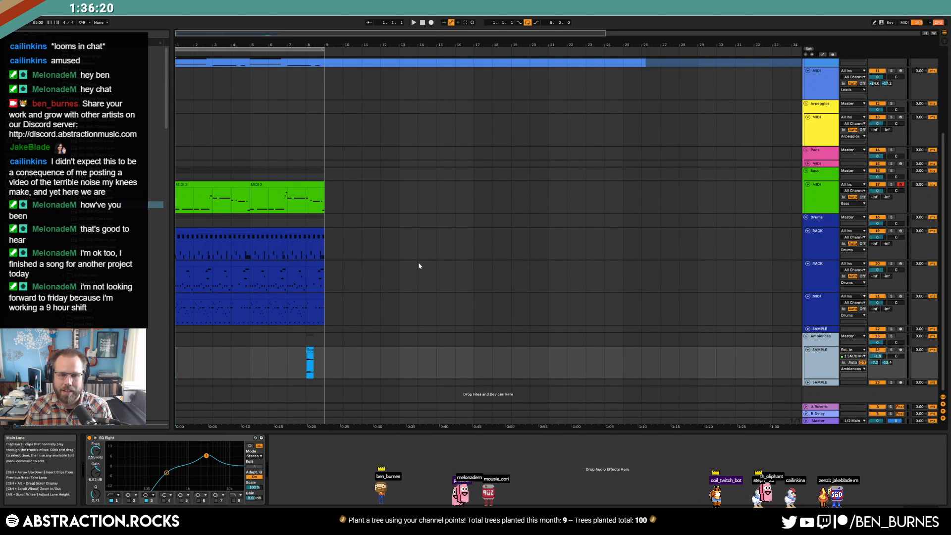
{"action": "key", "text": "space"}
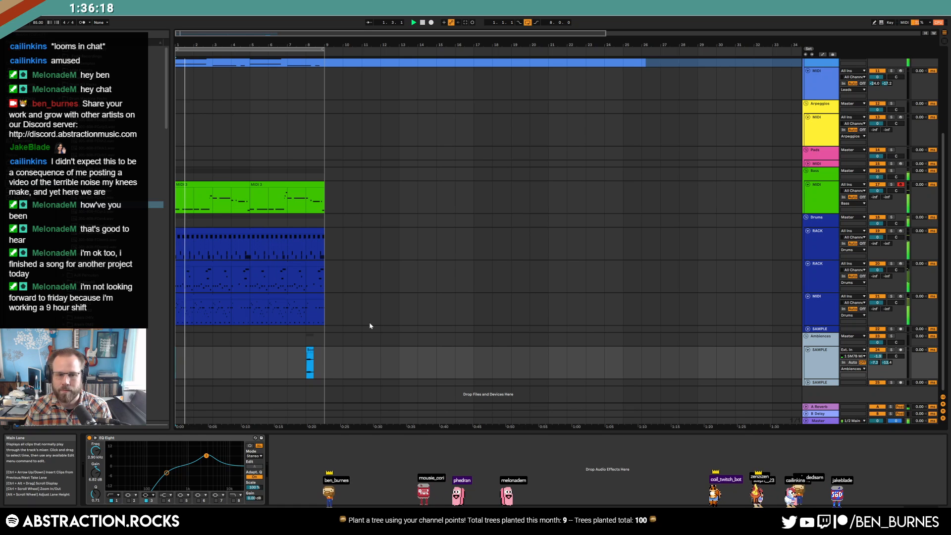
Step: Insert a Reverb ahead of the Overdrive in the 301-808-FCon2 pad's chain and play the loop
{"action": "double_click", "coordinate": [220, 231]}
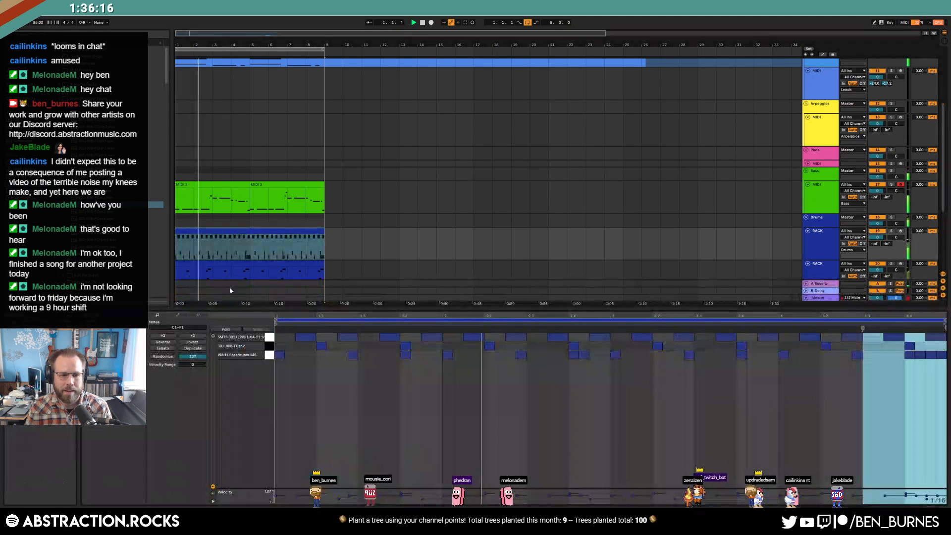
{"action": "key", "text": "shift+Tab"}
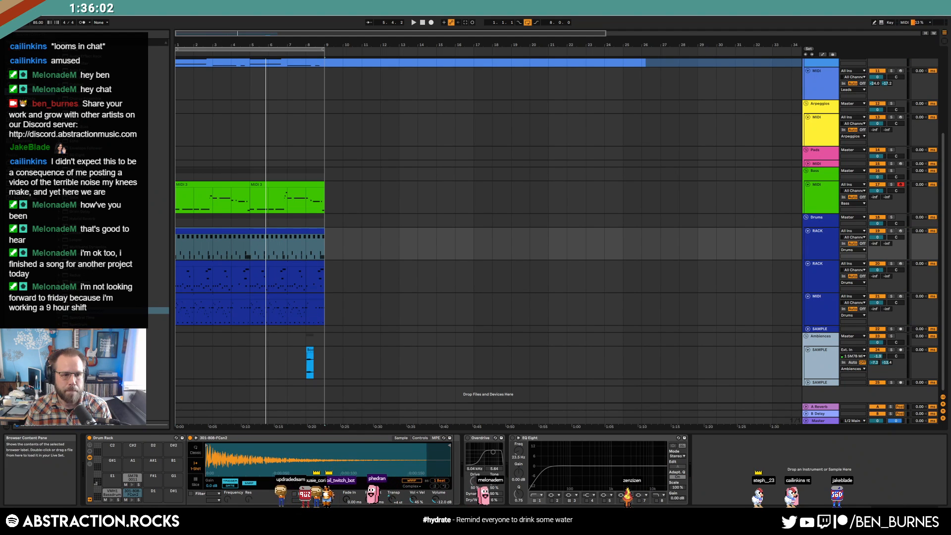
{"action": "left_click_drag", "start_coordinate": [447, 464], "coordinate": [463, 461]}
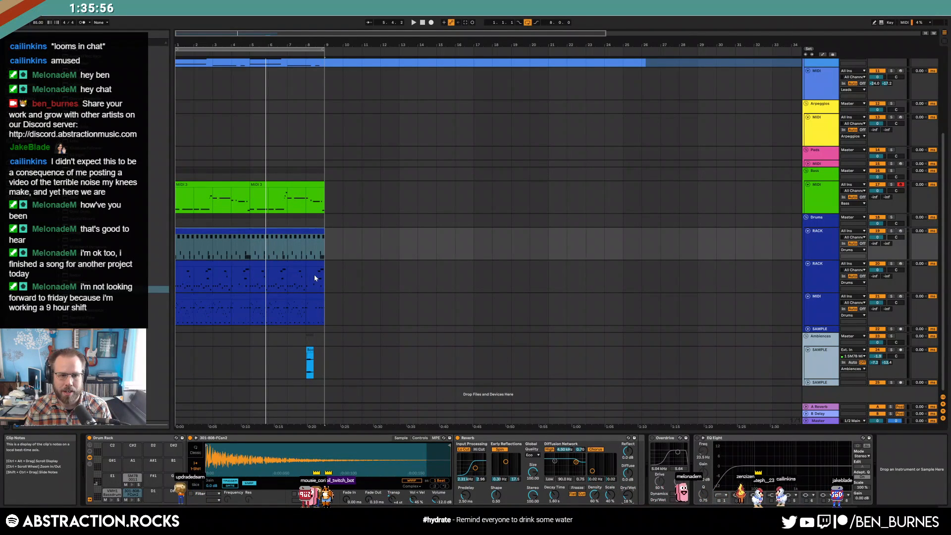
{"action": "key", "text": "space"}
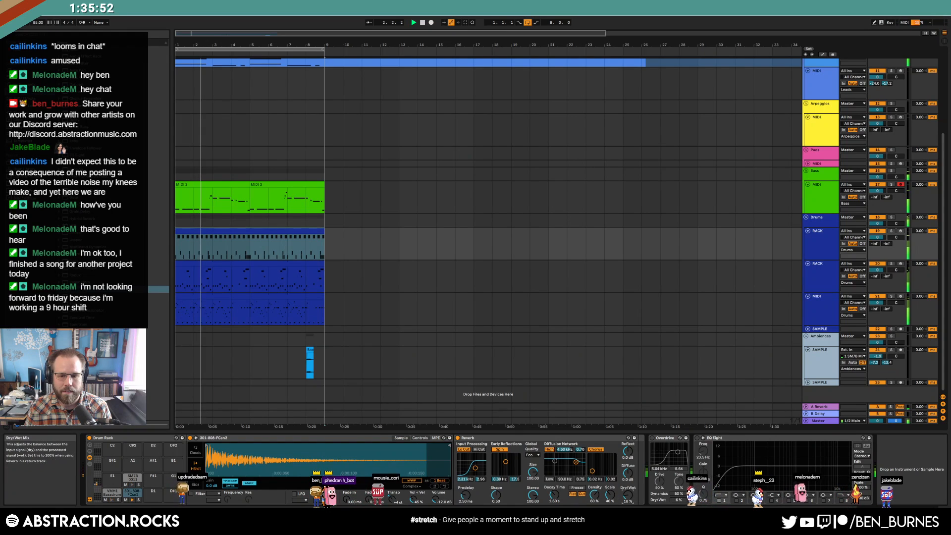
{"action": "key", "text": "shift+Tab"}
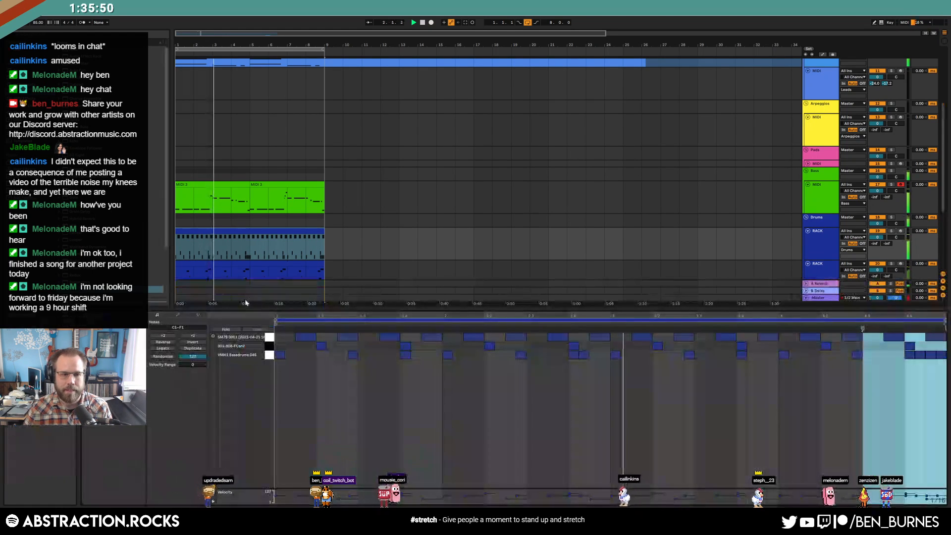
{"action": "key", "text": "shift+Tab"}
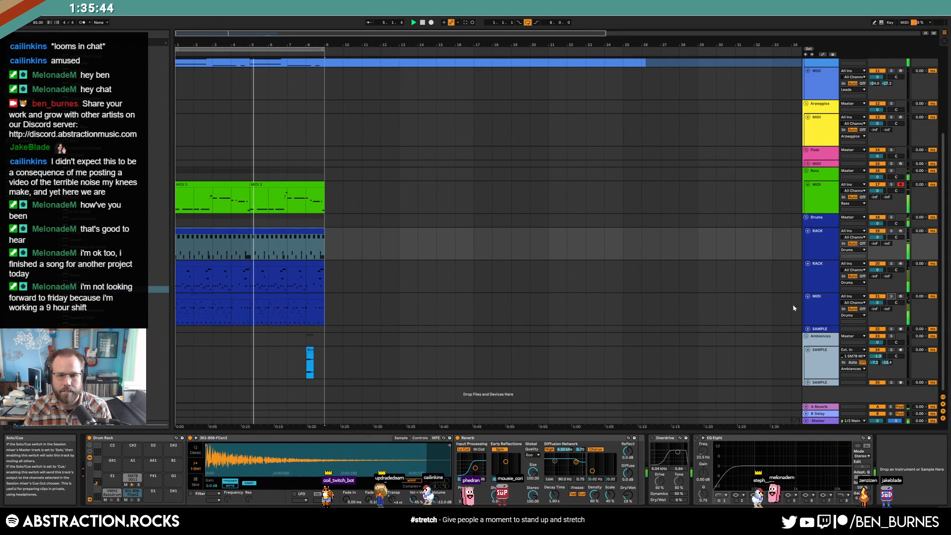
Step: Solo the drum MIDI track, enable note preview, and move the B1 note at 1.2.4 of its bar 5 clip to D1
{"action": "double_click", "coordinate": [299, 303]}
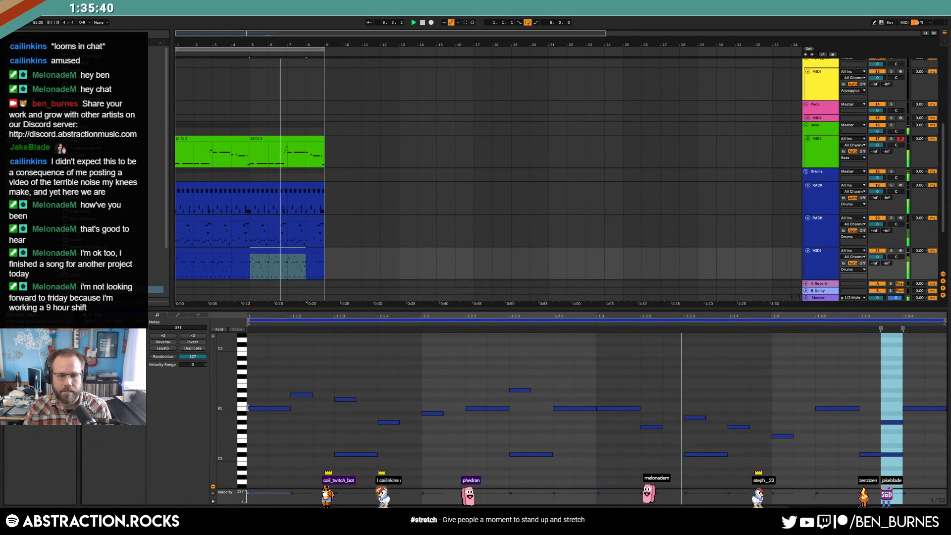
{"action": "left_click", "coordinate": [242, 409]}
{"action": "left_click", "coordinate": [892, 251]}
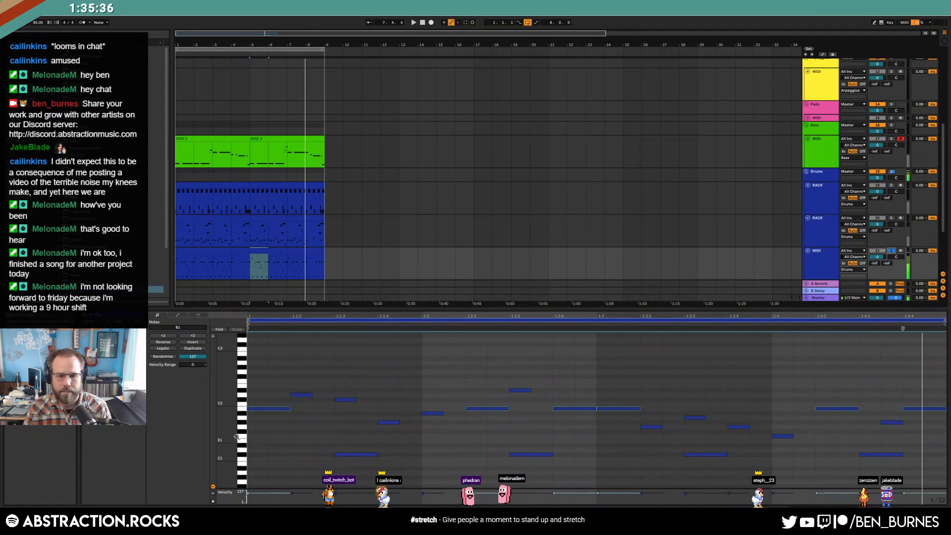
{"action": "left_click", "coordinate": [214, 337]}
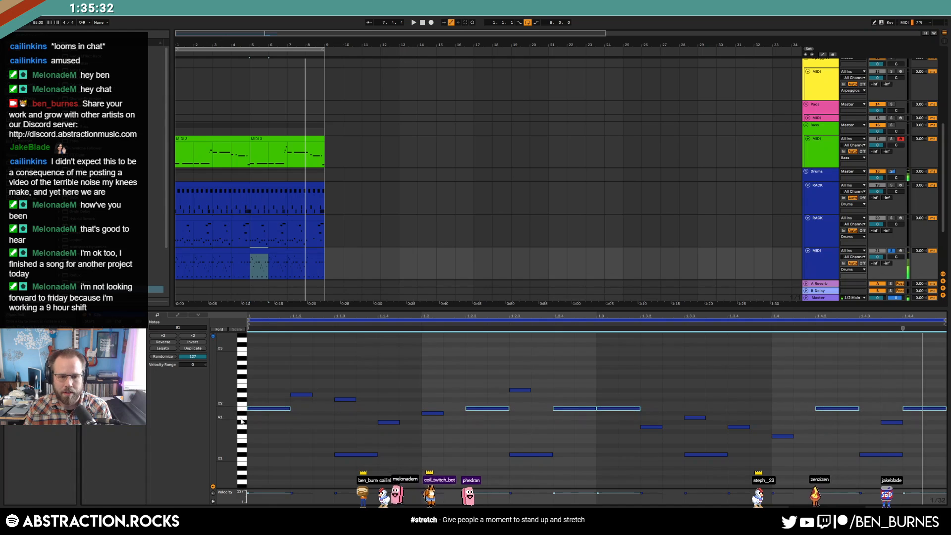
{"action": "left_click", "coordinate": [242, 427]}
{"action": "left_click_drag", "start_coordinate": [637, 428], "coordinate": [637, 444]}
{"action": "left_click", "coordinate": [244, 423]}
{"action": "left_click", "coordinate": [241, 401]}
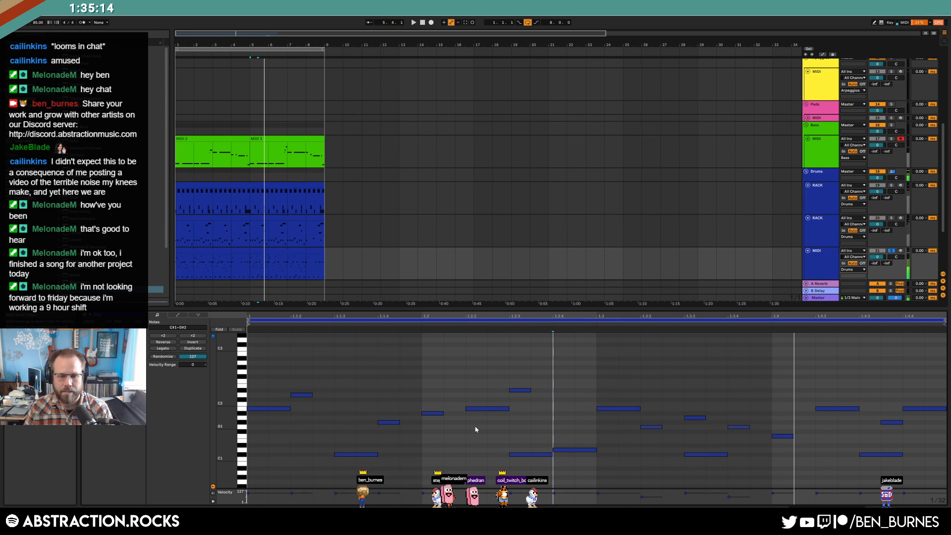
Step: Play the edited body-percussion clip and audition its individual notes
{"action": "key", "text": "space"}
{"action": "left_click_drag", "start_coordinate": [305, 382], "coordinate": [437, 433]}
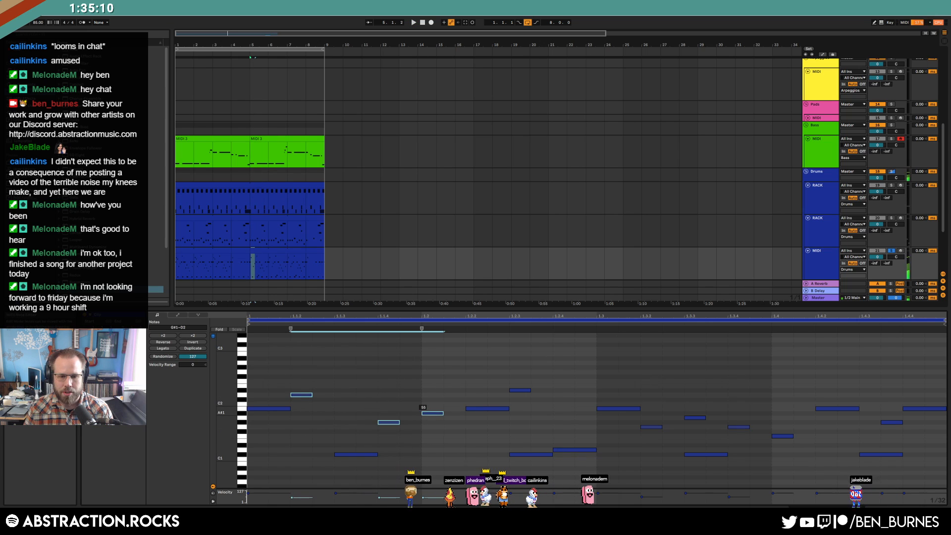
{"action": "left_click_drag", "start_coordinate": [526, 390], "coordinate": [527, 401]}
{"action": "left_click", "coordinate": [568, 449]}
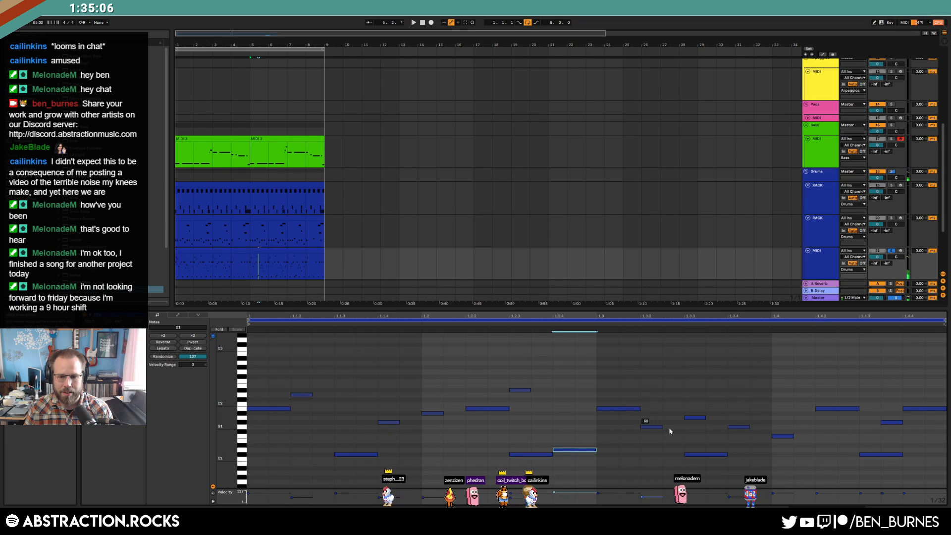
Step: Zoom in on the slices of the Body sounds for stream 2 sample and record-arm the drum MIDI track
{"action": "key", "text": "shift+Tab"}
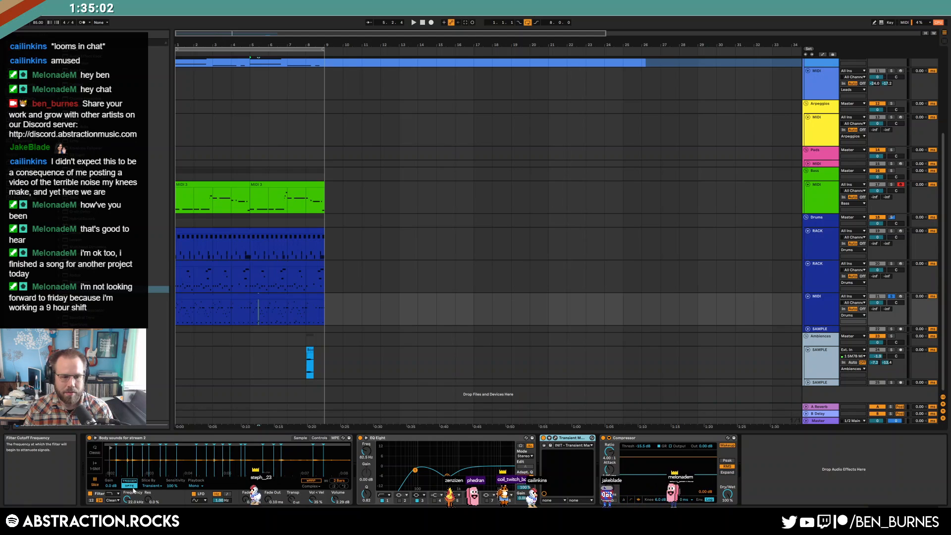
{"action": "left_click_drag", "start_coordinate": [134, 458], "coordinate": [172, 461]}
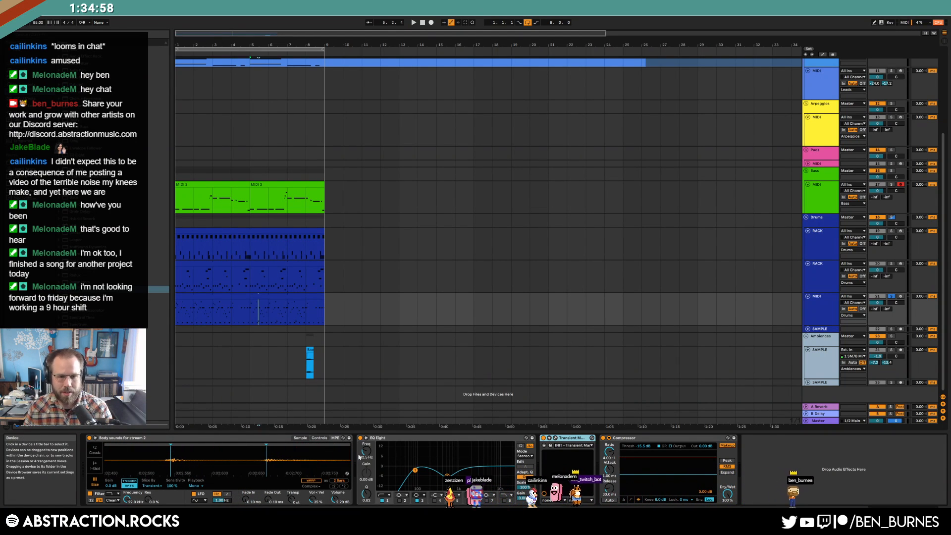
{"action": "left_click", "coordinate": [900, 296]}
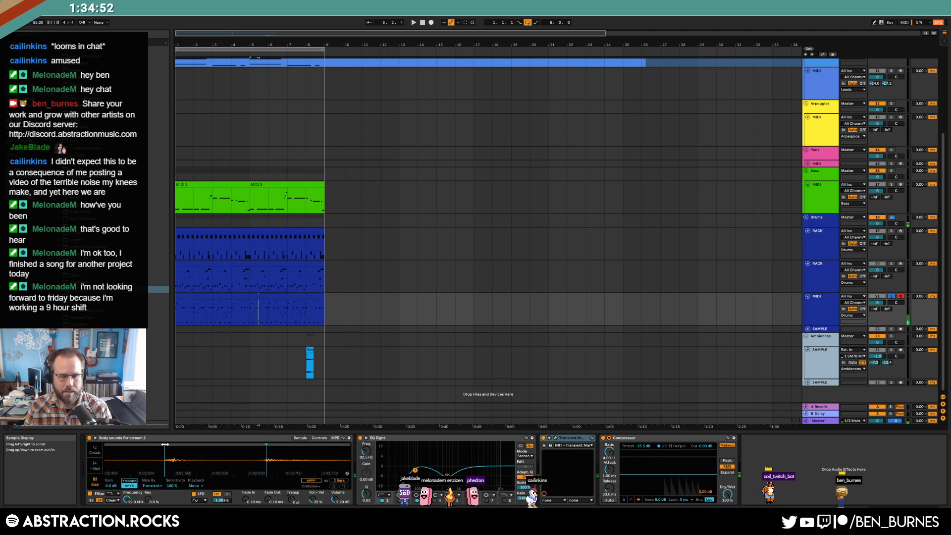
Step: Play the drum part and add a D1 note at 1.4.4 of the MIDI clip starting at bar 5
{"action": "key", "text": "space"}
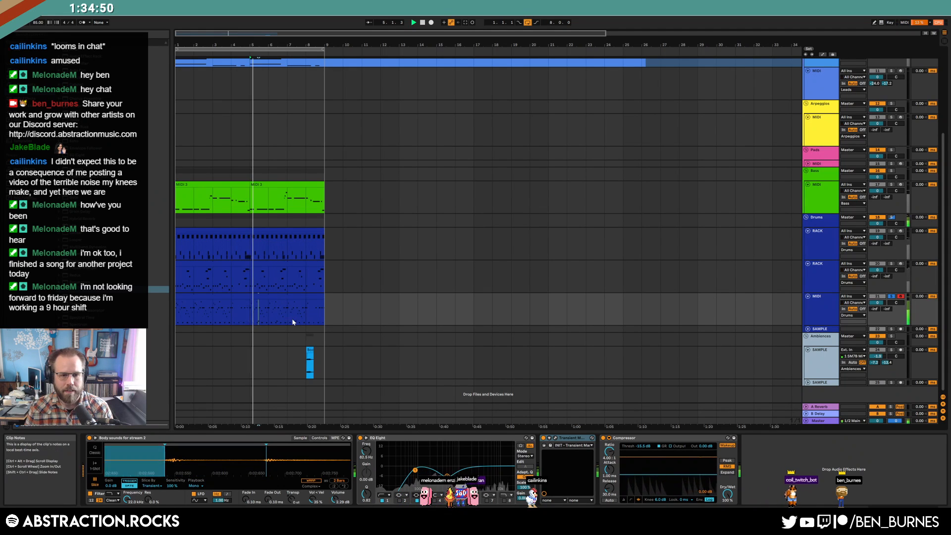
{"action": "double_click", "coordinate": [285, 312]}
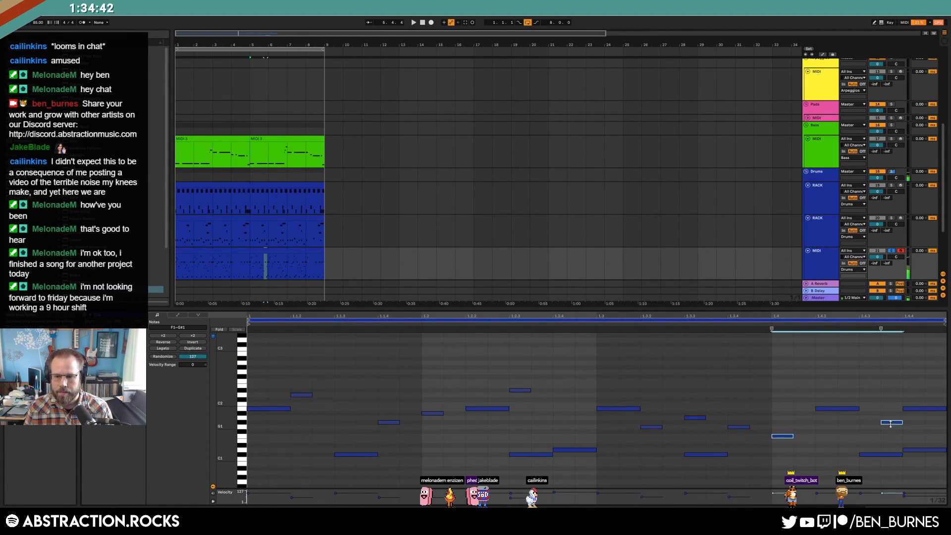
{"action": "key", "text": "shift+Tab"}
Step: Raise the C#1 notes at 1.2.3 and 1.4.3 of the drum MIDI track's bar 4 clip to D1
{"action": "left_click", "coordinate": [270, 297]}
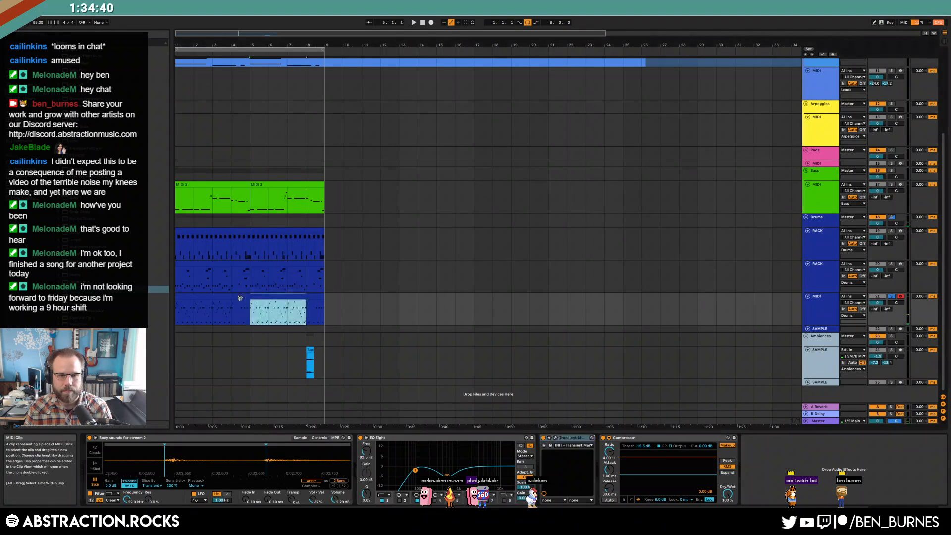
{"action": "left_click", "coordinate": [207, 296]}
{"action": "double_click", "coordinate": [247, 297]}
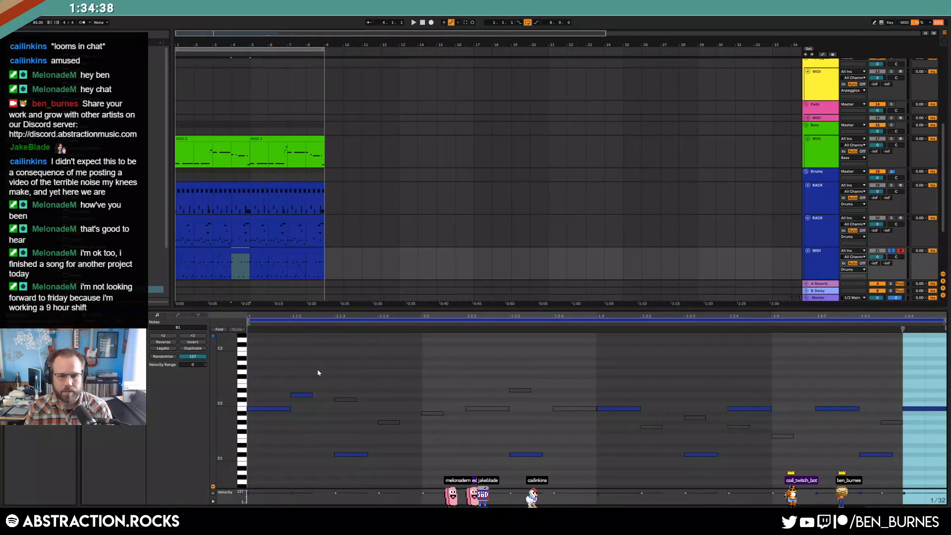
{"action": "left_click", "coordinate": [524, 454]}
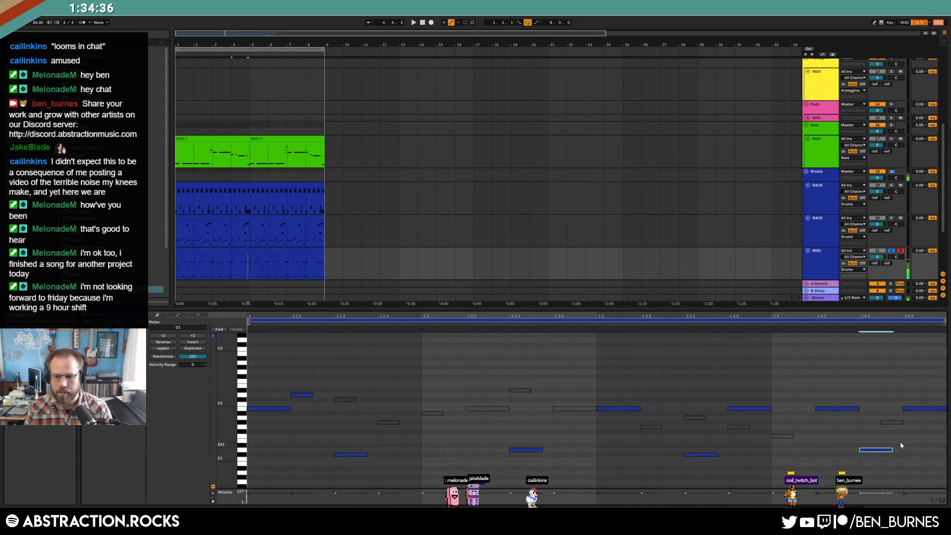
Step: Play the arrangement from the start with the entire Drums group soloed
{"action": "left_click", "coordinate": [316, 250]}
{"action": "key", "text": "Home"}
{"action": "key", "text": "space"}
{"action": "key", "text": "shift+Tab"}
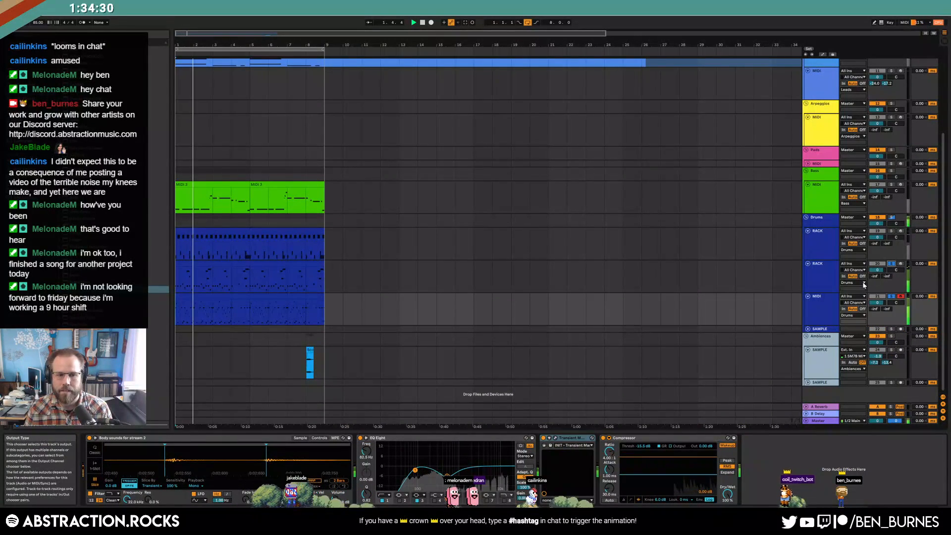
{"action": "left_click", "coordinate": [892, 217]}
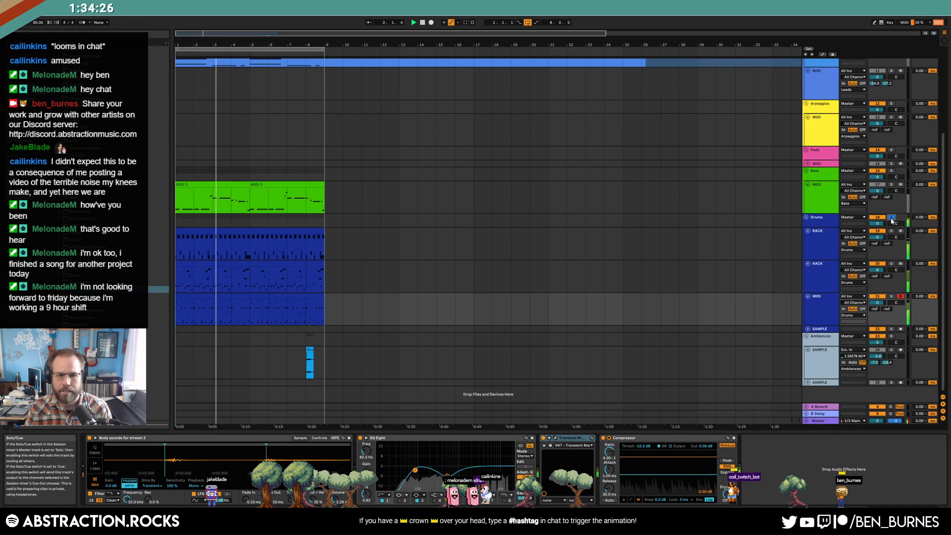
{"action": "left_click", "coordinate": [816, 299]}
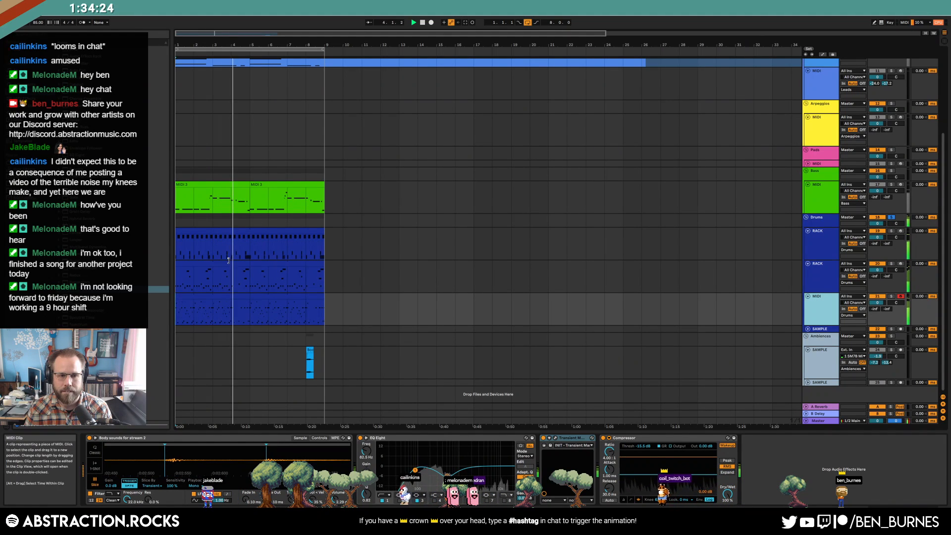
Step: Examine the second drum RACK's clip notes while replaying the soloed drums from the start
{"action": "double_click", "coordinate": [229, 268]}
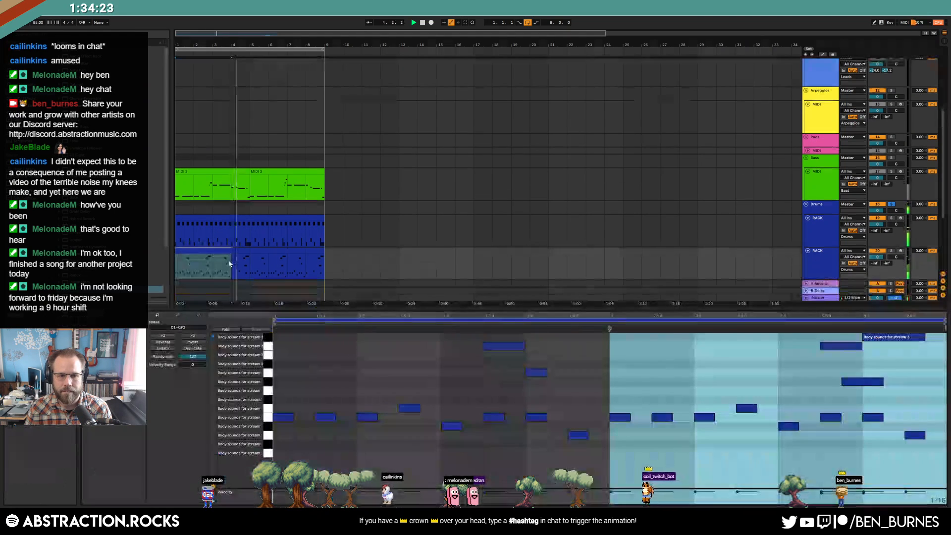
{"action": "left_click", "coordinate": [739, 451]}
{"action": "key", "text": "space"}
{"action": "key", "text": "space"}
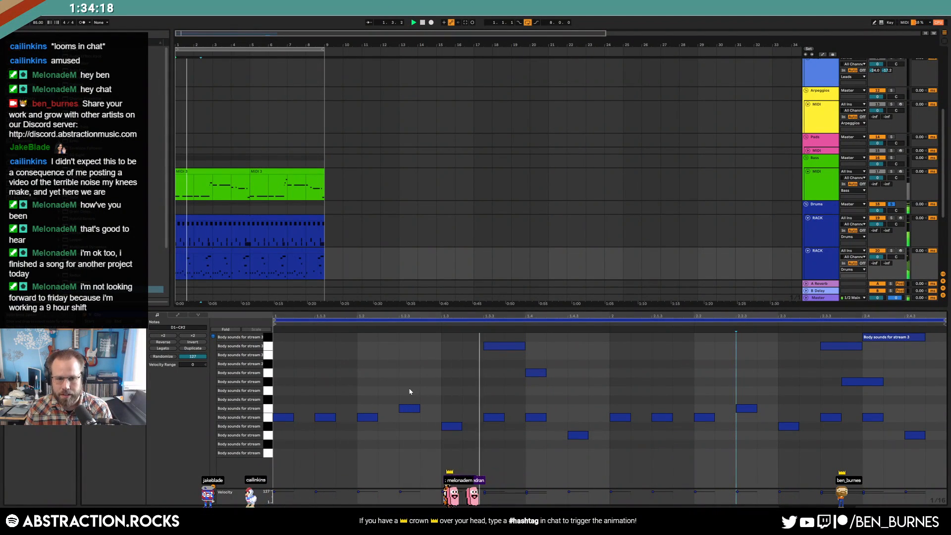
Step: In the first drum RACK clip, move the bass drum hits at 1.4 and 2.4 to 1.4.2 and 2.4.4, leaving 1.4.4 empty
{"action": "left_click", "coordinate": [278, 245]}
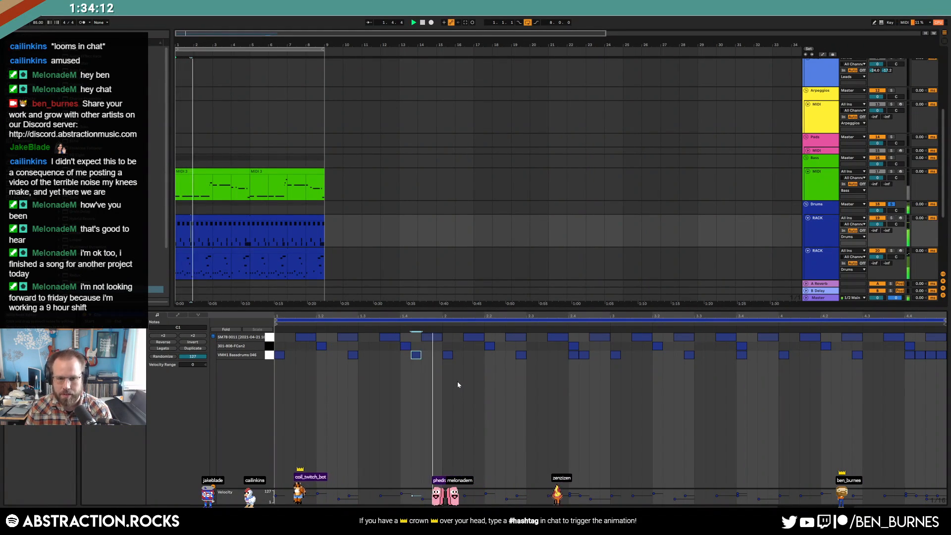
{"action": "left_click", "coordinate": [437, 355]}
{"action": "left_click_drag", "start_coordinate": [576, 357], "coordinate": [605, 357]}
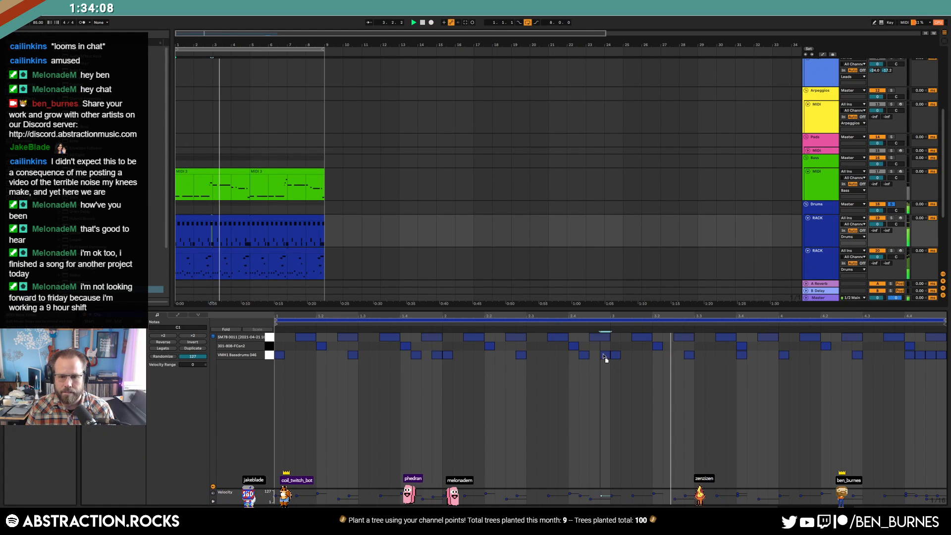
{"action": "left_click", "coordinate": [437, 357]}
{"action": "key", "text": "Delete"}
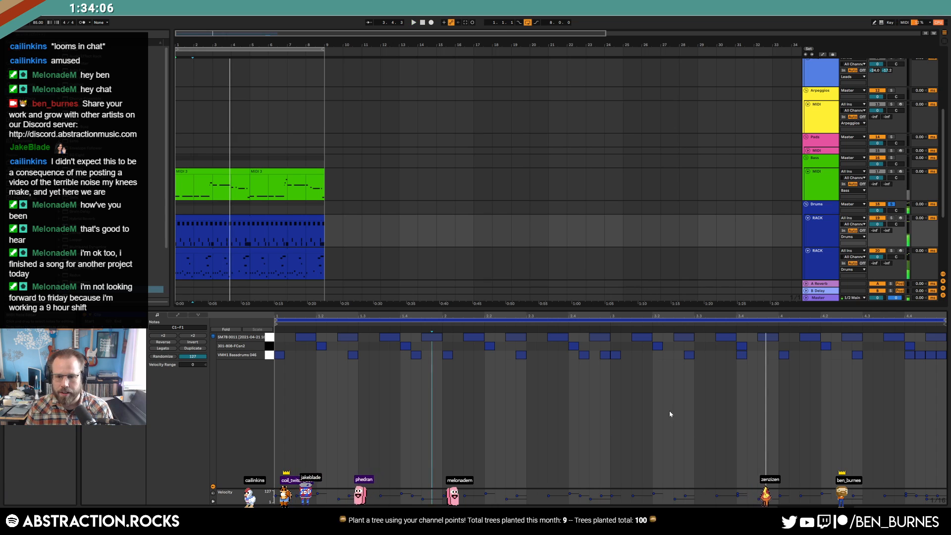
Step: Move the bass drum hit at 3.4 to 3.4.2 and add another bass drum hit at 4.3.3
{"action": "left_click_drag", "start_coordinate": [741, 356], "coordinate": [751, 357]}
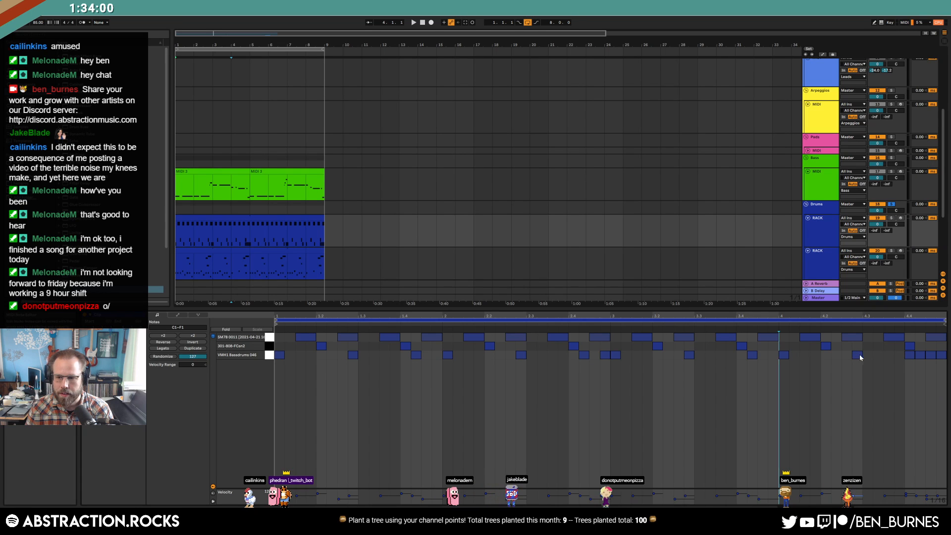
{"action": "double_click", "coordinate": [887, 355]}
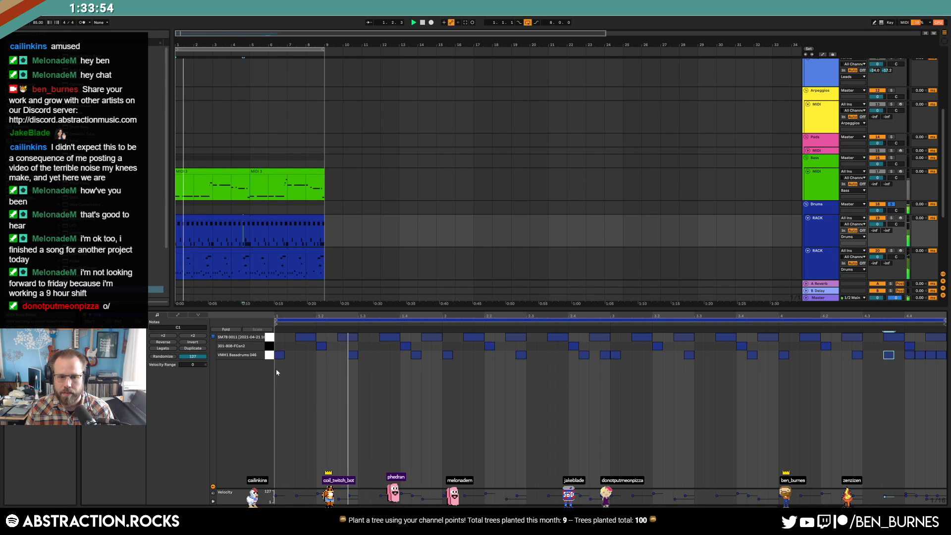
Step: Listen through the revised bass drum pattern and delete the hit at 4.4
{"action": "left_click", "coordinate": [269, 355]}
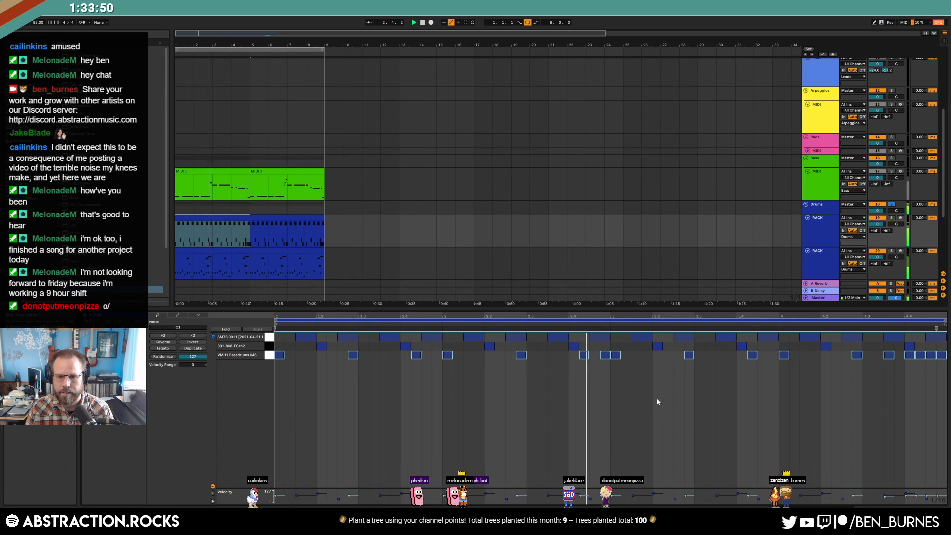
{"action": "left_click", "coordinate": [754, 395]}
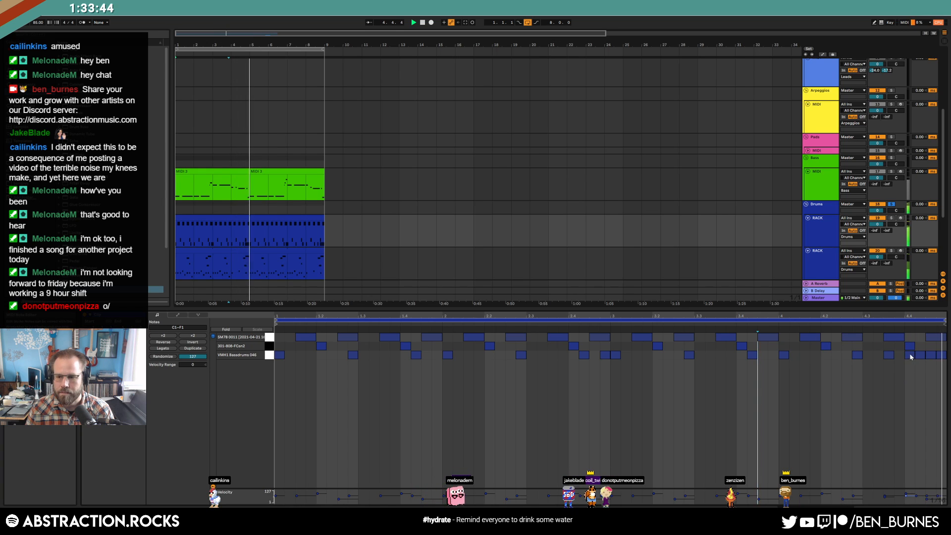
{"action": "key", "text": "shift+Tab"}
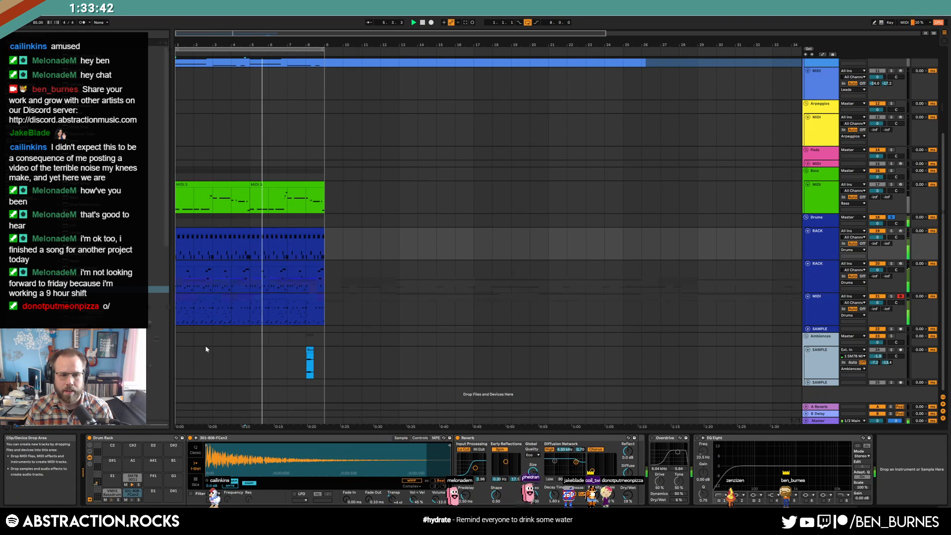
Step: Open the first drum RACK clip during playback and select all of its bass drum notes for review
{"action": "key", "text": "shift+Tab"}
{"action": "left_click", "coordinate": [214, 336]}
{"action": "key", "text": "shift+Tab"}
{"action": "double_click", "coordinate": [289, 232]}
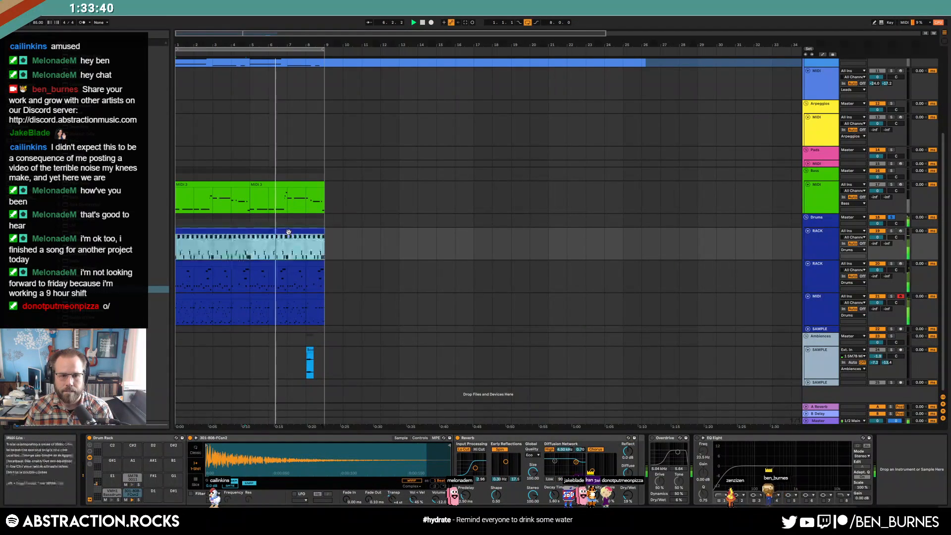
{"action": "left_click", "coordinate": [270, 356]}
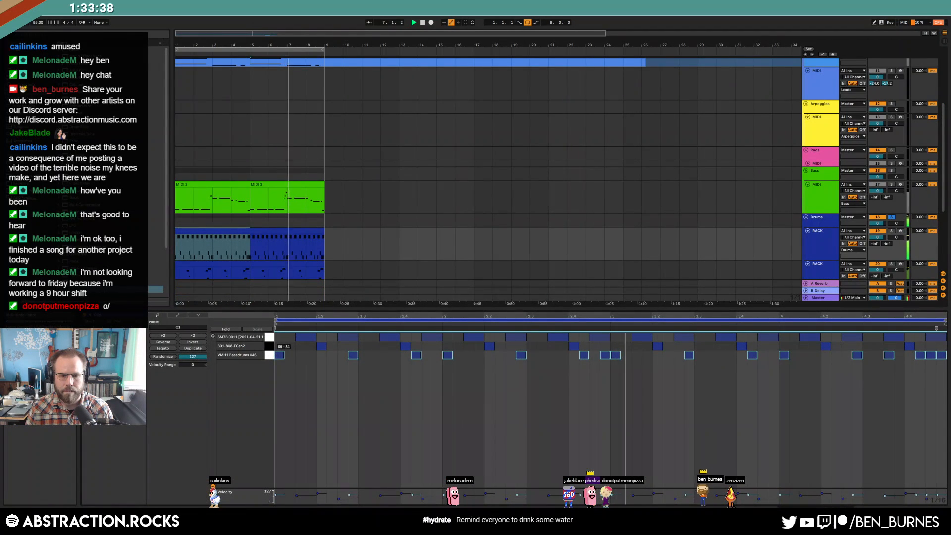
Step: Unsolo the Drums group, listen to the full mix and arm the second Leads MIDI track
{"action": "key", "text": "shift+Tab"}
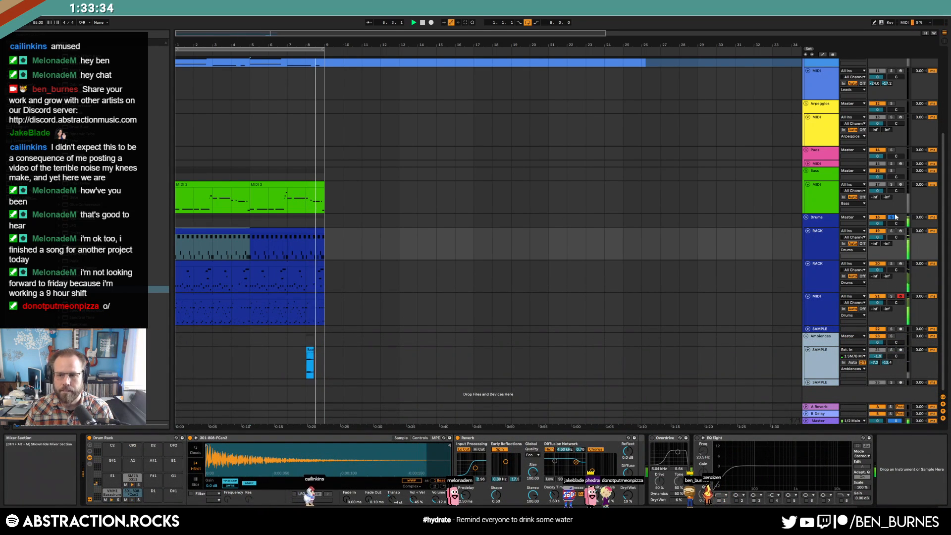
{"action": "scroll", "coordinate": [535, 273], "scroll_direction": "up", "scroll_amount": 3}
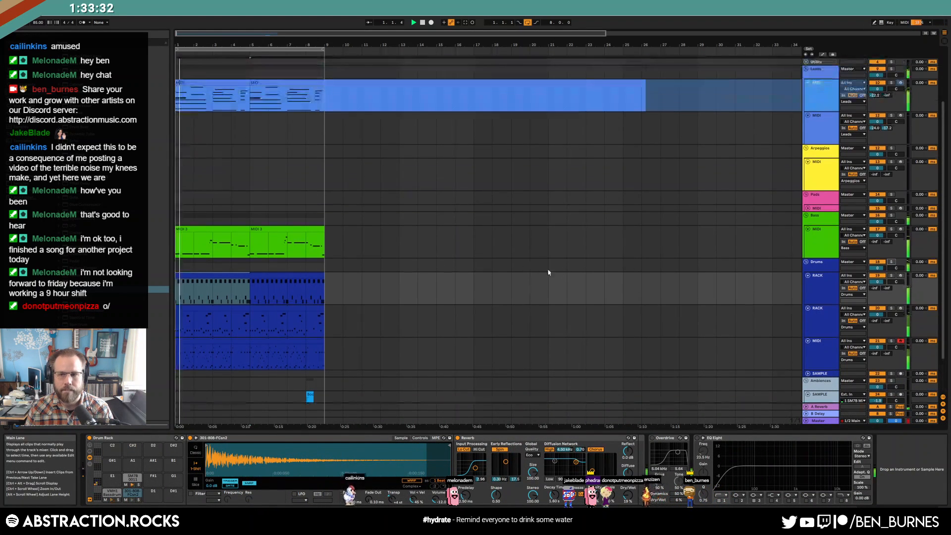
{"action": "left_click", "coordinate": [809, 133]}
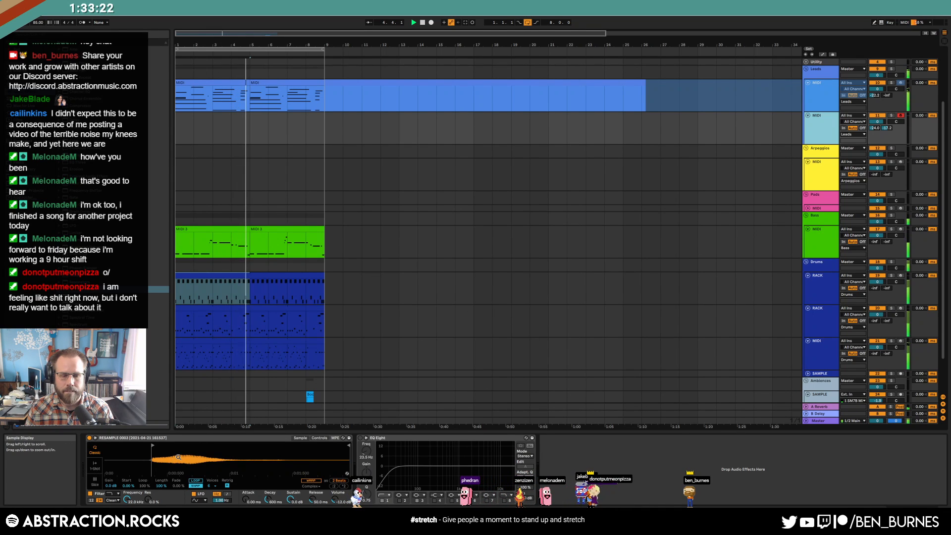
{"action": "key", "text": "space"}
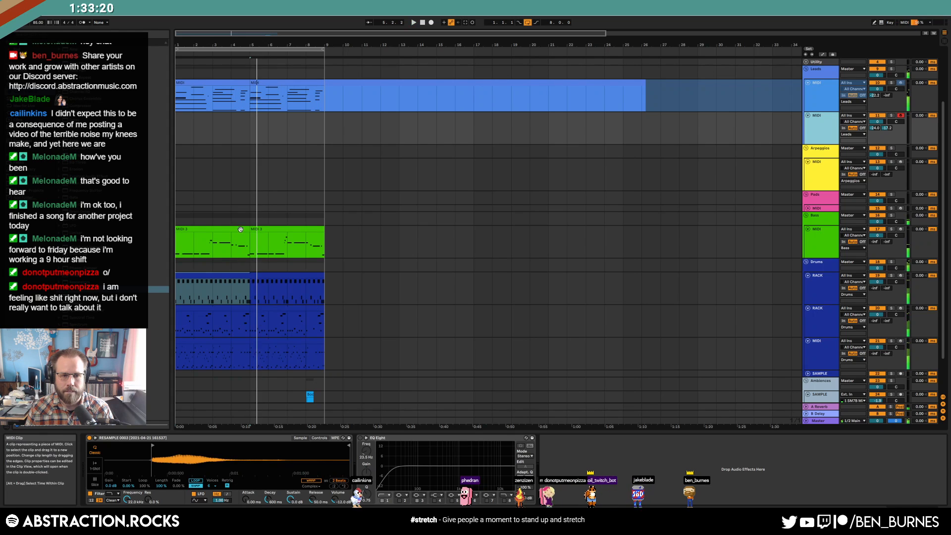
Step: In the first bass clip, set the last two notes to F0 and D#1, auditioning the change with the bass soloed
{"action": "double_click", "coordinate": [234, 243]}
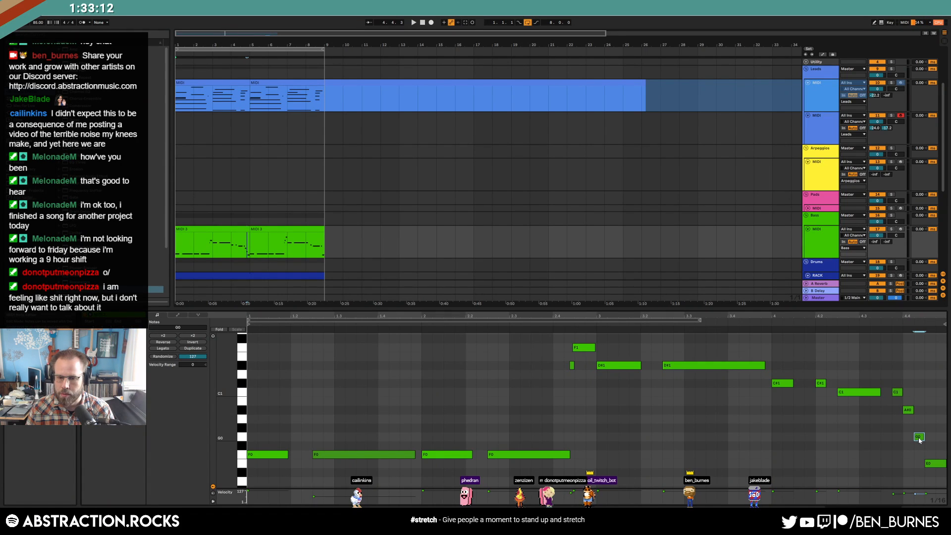
{"action": "left_click_drag", "start_coordinate": [925, 462], "coordinate": [930, 479]}
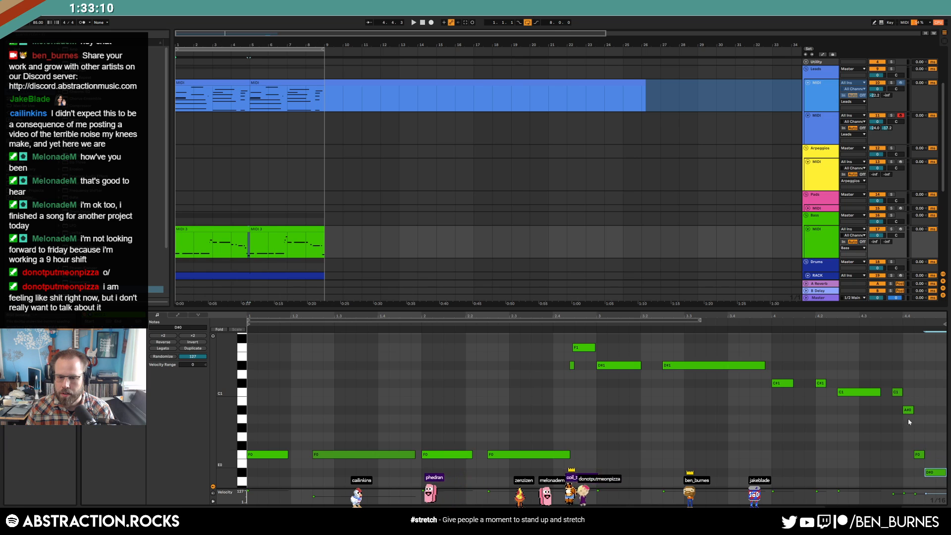
{"action": "left_click", "coordinate": [827, 323]}
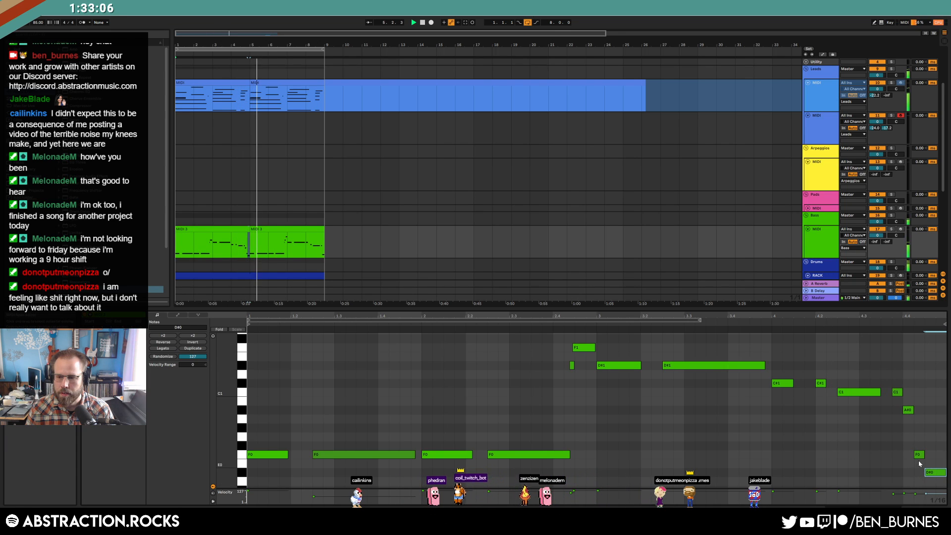
{"action": "left_click", "coordinate": [891, 215]}
{"action": "left_click", "coordinate": [875, 324]}
{"action": "key", "text": "shift+Up"}
{"action": "left_click", "coordinate": [876, 324]}
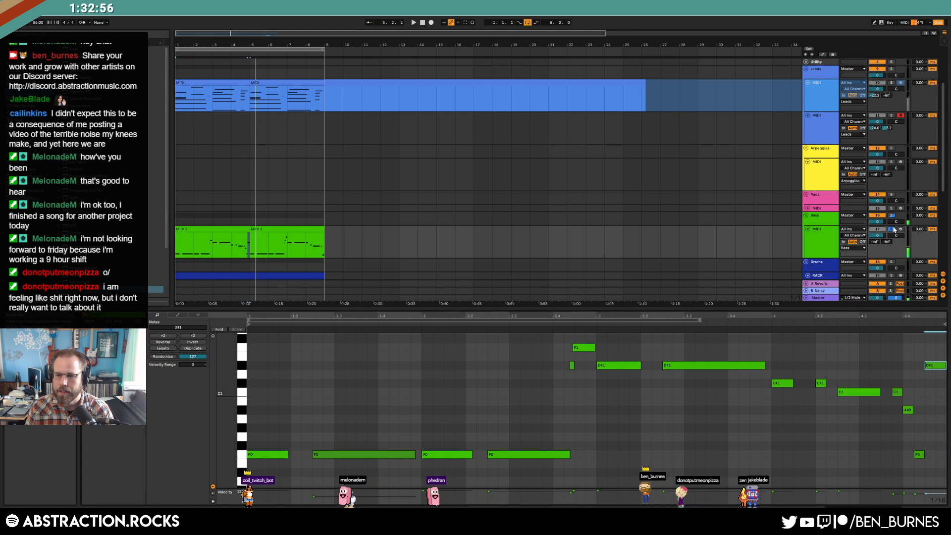
Step: In the second bass clip, add G#1 at 2.4.4 and A#1 at 3.1, starting the following D#1 at 3.1.2
{"action": "left_click", "coordinate": [291, 234]}
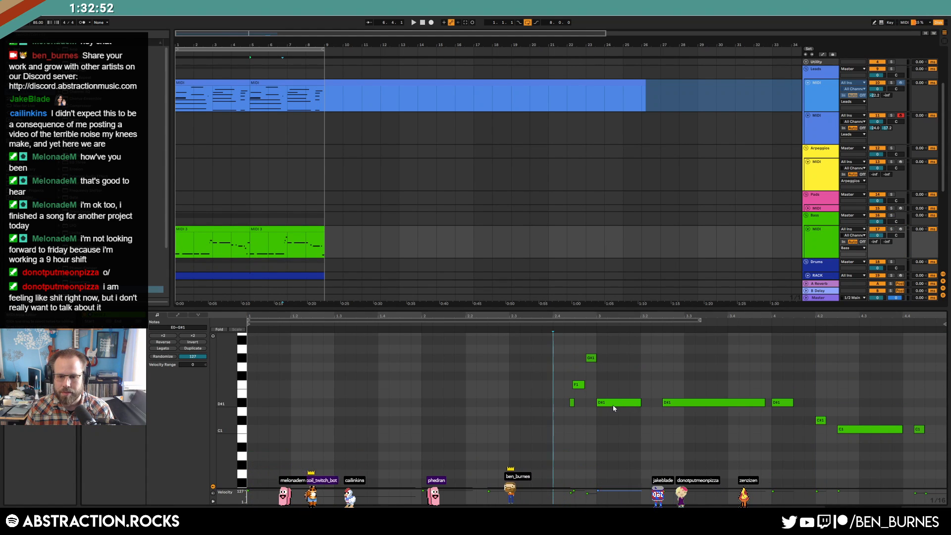
{"action": "scroll", "coordinate": [603, 387], "scroll_direction": "up", "scroll_amount": 1}
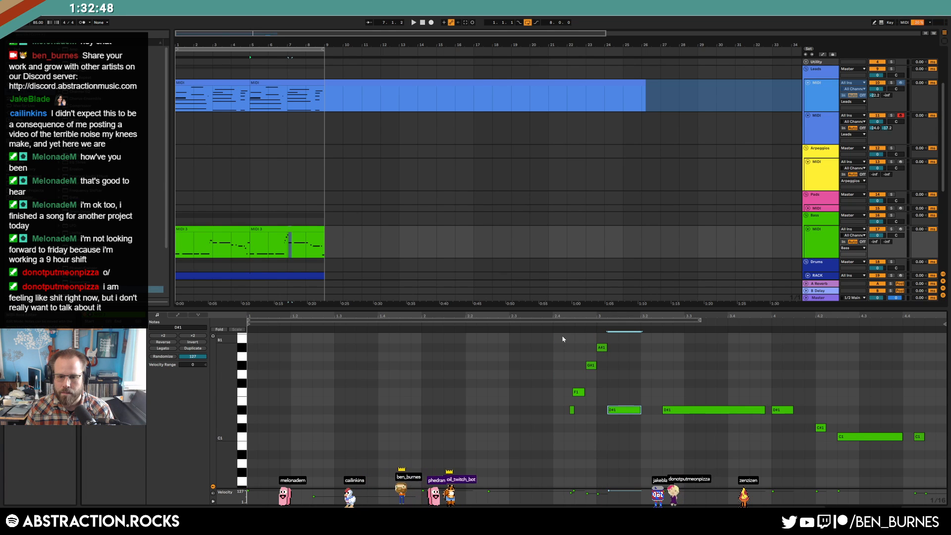
{"action": "left_click", "coordinate": [547, 327]}
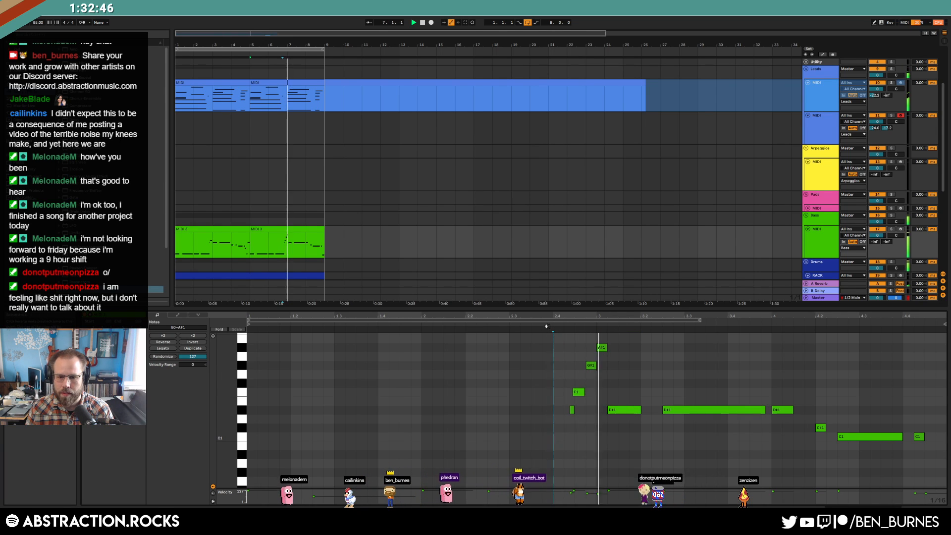
{"action": "key", "text": "space"}
Step: Extend the F1 bass note up to 3.1 and squeeze the G#1 and A#1 into two short consecutive notes from 3.1
{"action": "left_click_drag", "start_coordinate": [584, 392], "coordinate": [596, 393]}
{"action": "left_click_drag", "start_coordinate": [588, 348], "coordinate": [613, 369]}
{"action": "left_click_drag", "start_coordinate": [608, 329], "coordinate": [601, 329]}
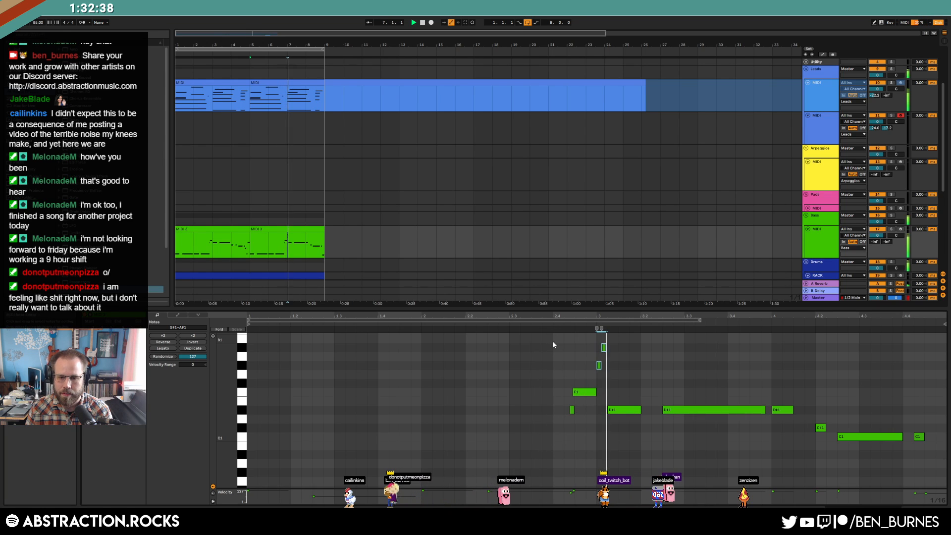
{"action": "key", "text": "space"}
{"action": "left_click_drag", "start_coordinate": [600, 330], "coordinate": [602, 330]}
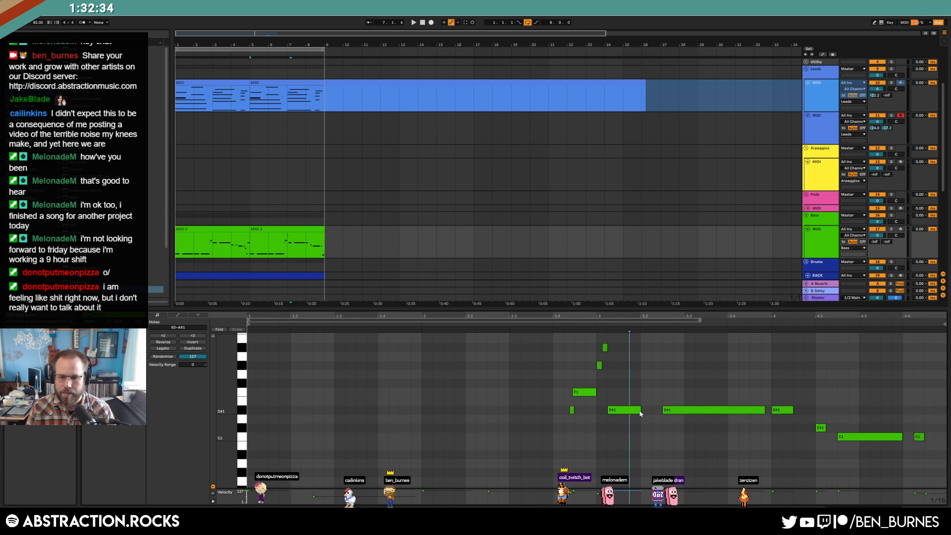
Step: Shorten the D#1 at 3.1.2 to end at 3.1.4 and add a C#1 note from there to 3.2.2
{"action": "left_click", "coordinate": [639, 410]}
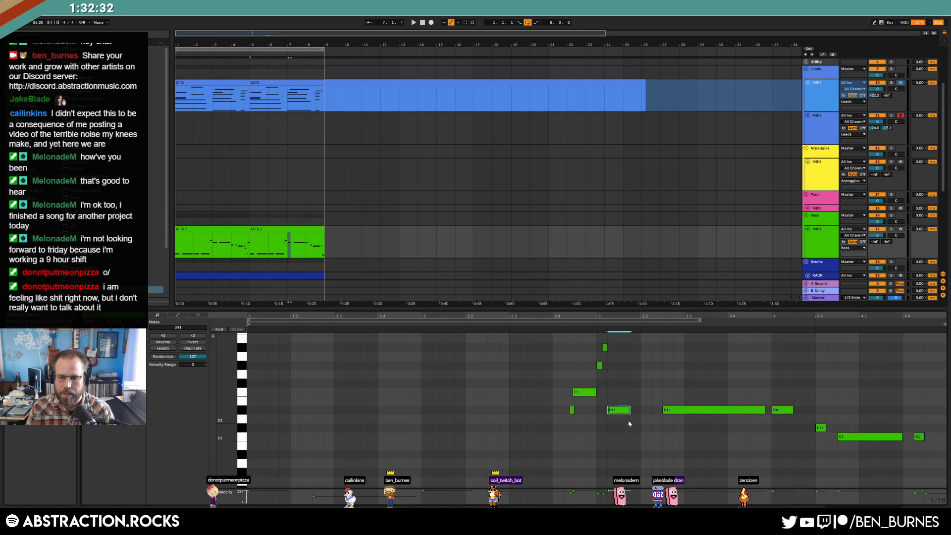
{"action": "key", "text": "space"}
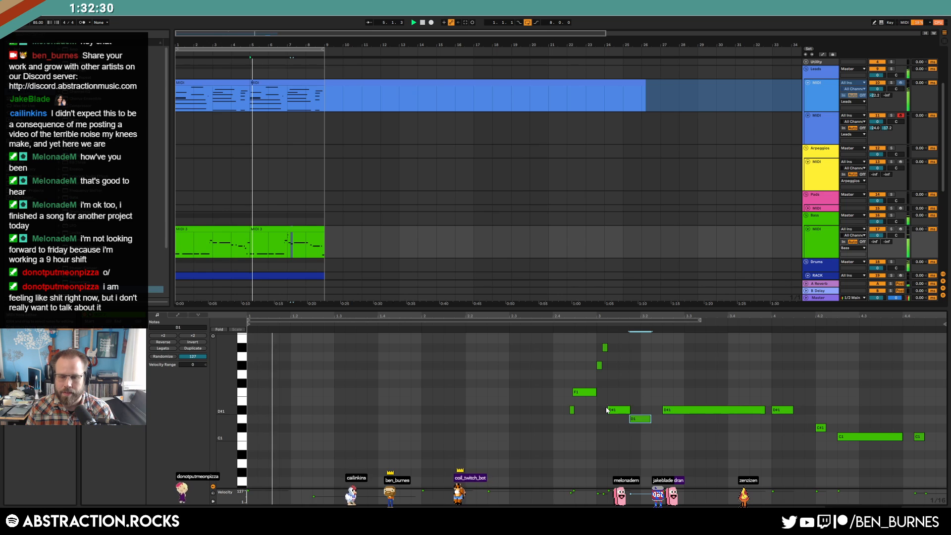
{"action": "scroll", "coordinate": [644, 446], "scroll_direction": "down", "scroll_amount": 2}
{"action": "scroll", "coordinate": [681, 462], "scroll_direction": "up", "scroll_amount": 1}
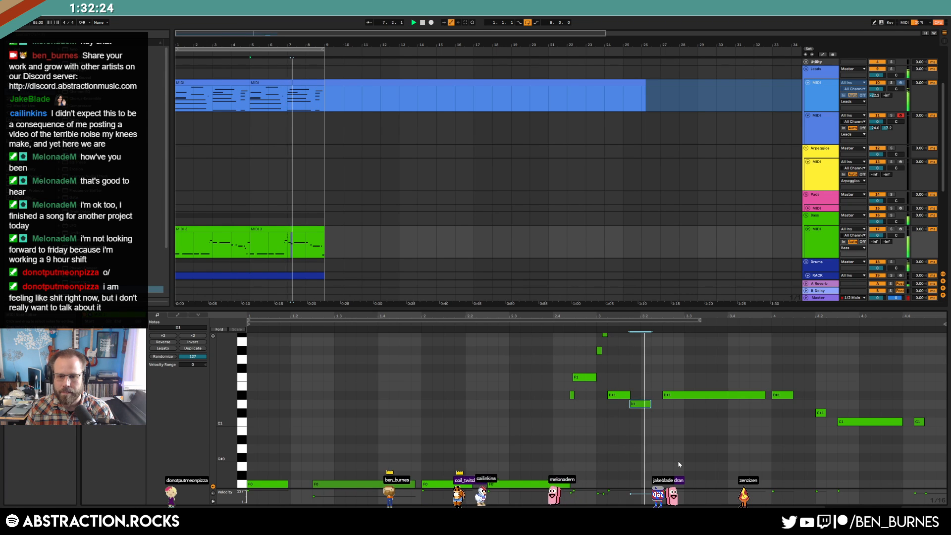
{"action": "left_click_drag", "start_coordinate": [640, 405], "coordinate": [640, 418]}
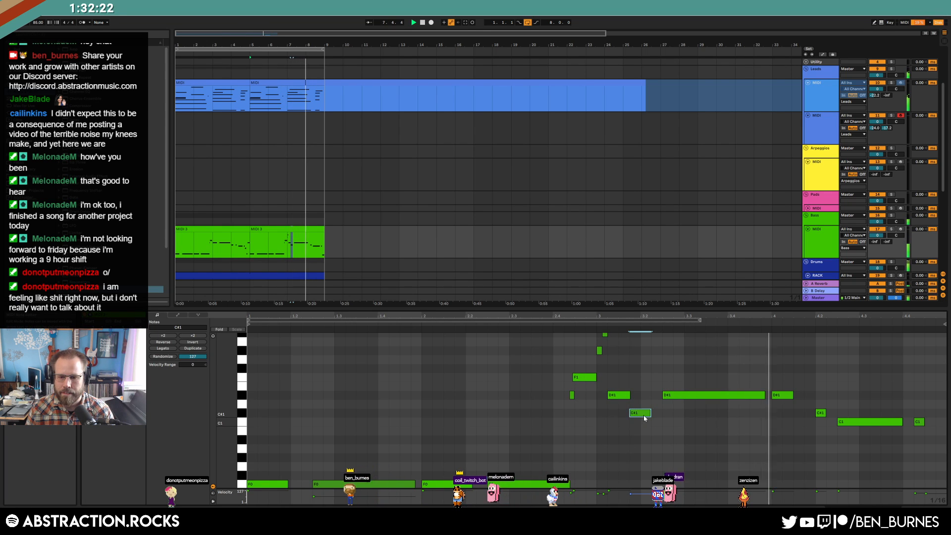
Step: Rework the bass notes after 4.1 into two short D#1 hits at 4.1 and 4.1.2, removing the C#1 at 4.2
{"action": "double_click", "coordinate": [808, 395]}
{"action": "left_click_drag", "start_coordinate": [808, 396], "coordinate": [786, 398]}
{"action": "left_click_drag", "start_coordinate": [770, 388], "coordinate": [788, 396]}
{"action": "left_click", "coordinate": [804, 407]}
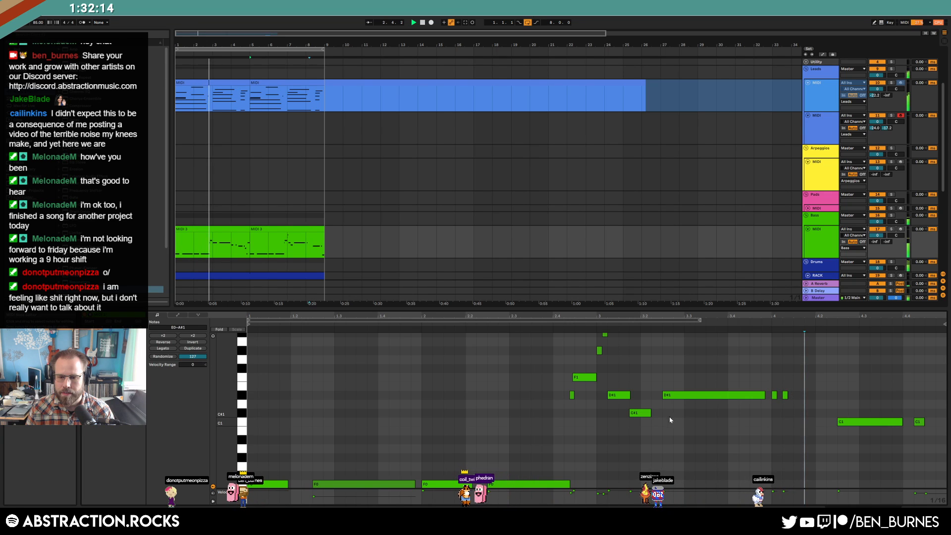
Step: Rework the bass notes from 3.1 into a G#1 up to 3.1.3 and a D#1 up to 3.2.2, deleting the A#1
{"action": "scroll", "coordinate": [614, 369], "scroll_direction": "up", "scroll_amount": 1}
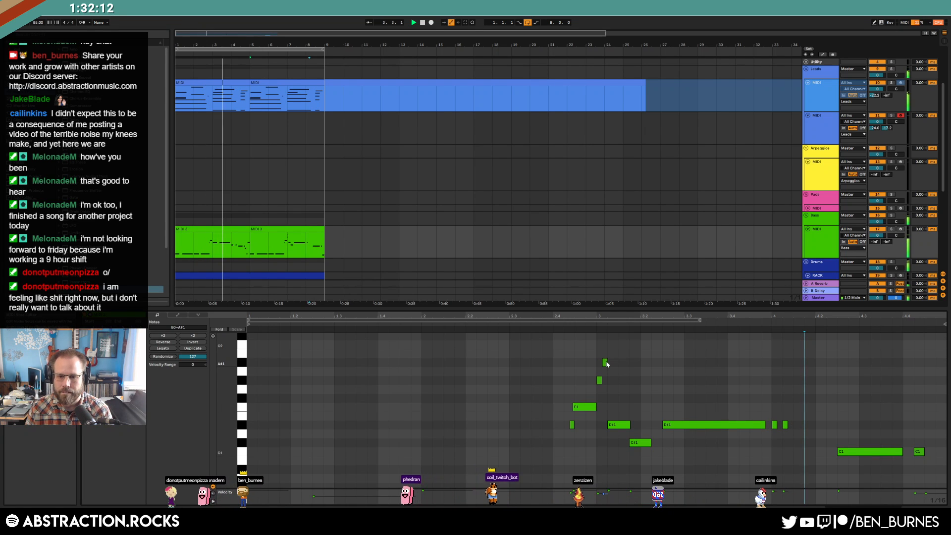
{"action": "left_click_drag", "start_coordinate": [602, 380], "coordinate": [607, 381]}
{"action": "double_click", "coordinate": [605, 363]}
{"action": "left_click", "coordinate": [617, 435]}
{"action": "mouse_move", "coordinate": [619, 426]}
{"action": "left_mouse_down"}
{"action": "mouse_move", "coordinate": [631, 429]}
{"action": "mouse_move", "coordinate": [623, 425]}
{"action": "left_mouse_up"}
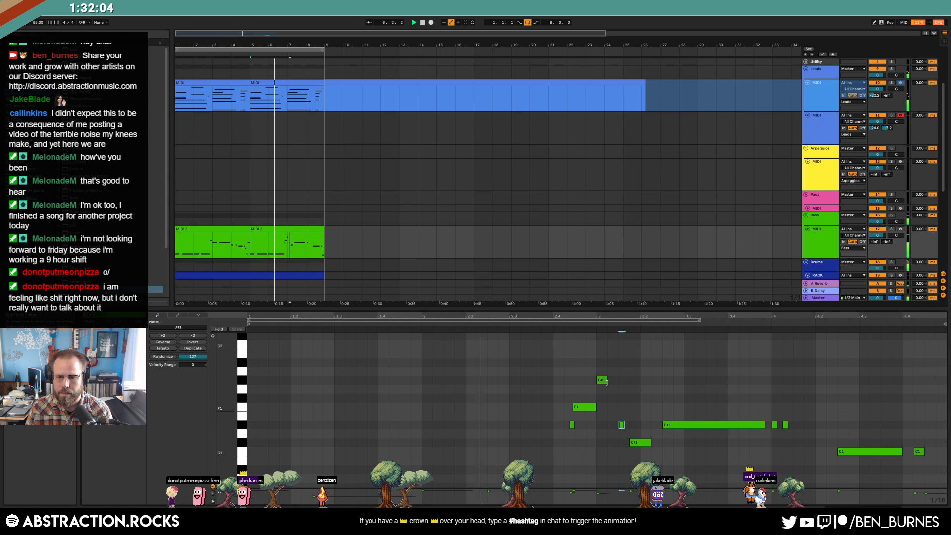
{"action": "left_click_drag", "start_coordinate": [607, 381], "coordinate": [618, 380]}
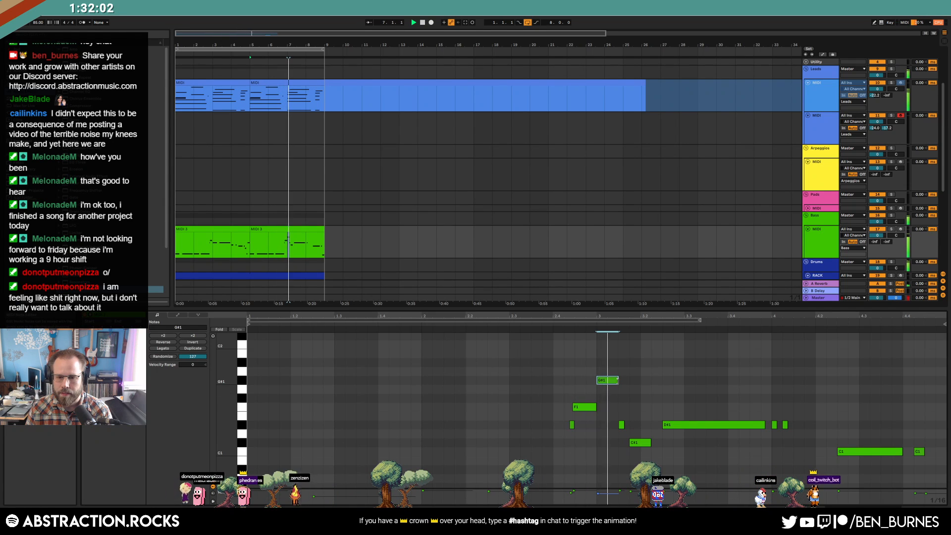
{"action": "mouse_move", "coordinate": [640, 444]}
{"action": "left_mouse_down"}
{"action": "mouse_move", "coordinate": [635, 427]}
{"action": "mouse_move", "coordinate": [621, 426]}
{"action": "left_mouse_up"}
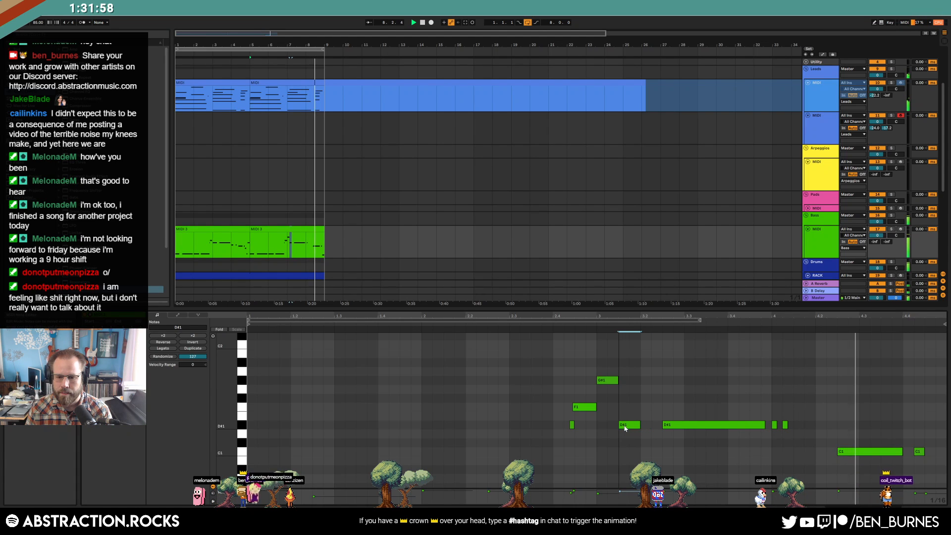
{"action": "left_click", "coordinate": [707, 441]}
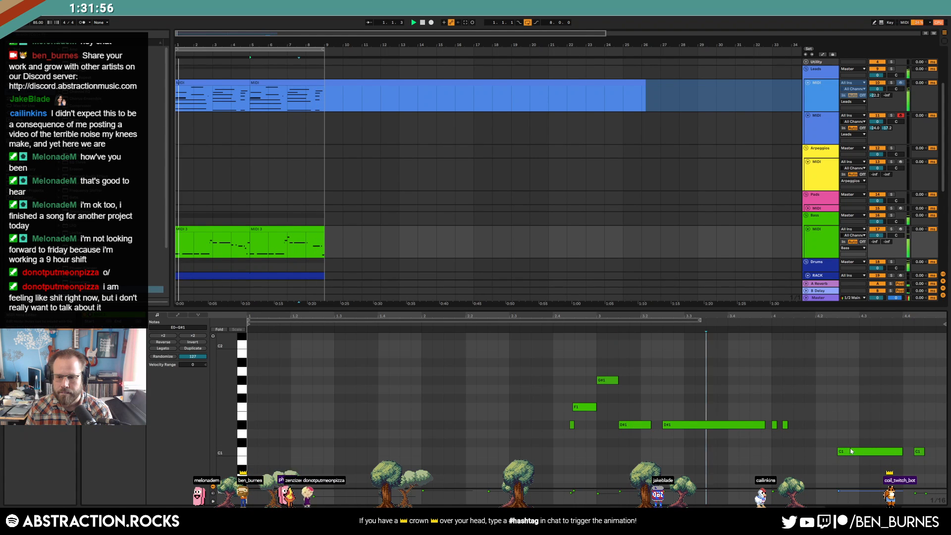
Step: Raise the long C1 bass note at 4.2.3 to C#1 and check it in playback
{"action": "left_click_drag", "start_coordinate": [851, 453], "coordinate": [851, 438]}
{"action": "left_click", "coordinate": [762, 326]}
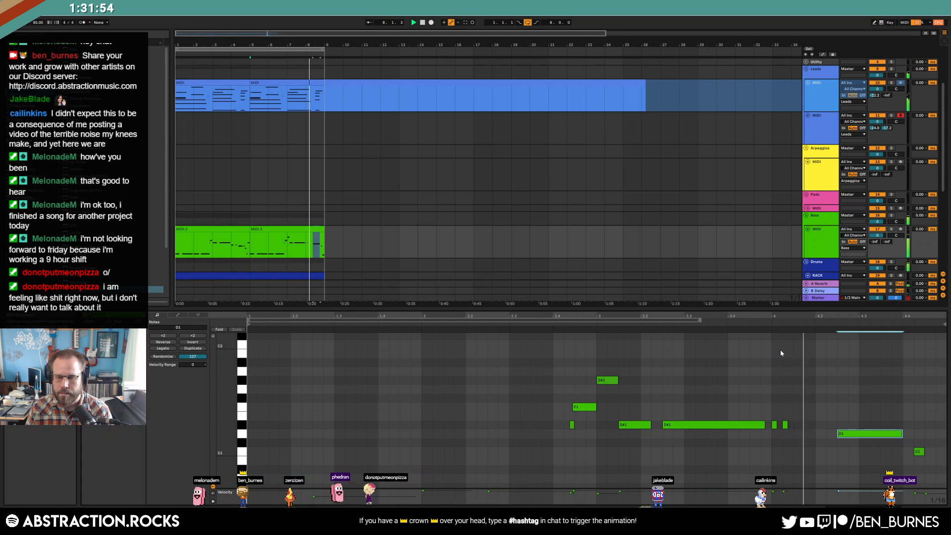
{"action": "key", "text": "Down"}
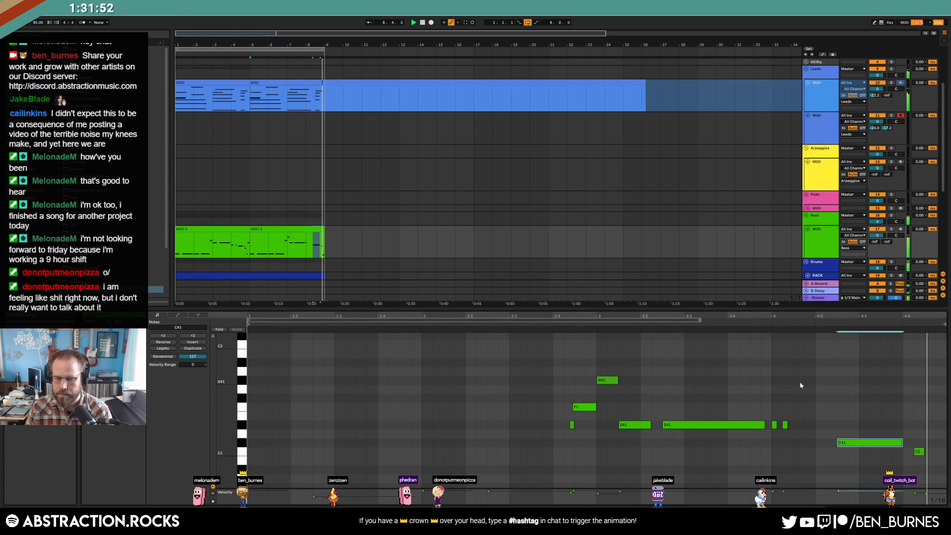
Step: Add a short A0 note at 4.4.3 in the second bass clip and stop playback
{"action": "left_click", "coordinate": [920, 453]}
{"action": "scroll", "coordinate": [924, 425], "scroll_direction": "down", "scroll_amount": 3}
{"action": "double_click", "coordinate": [930, 427]}
{"action": "key", "text": "space"}
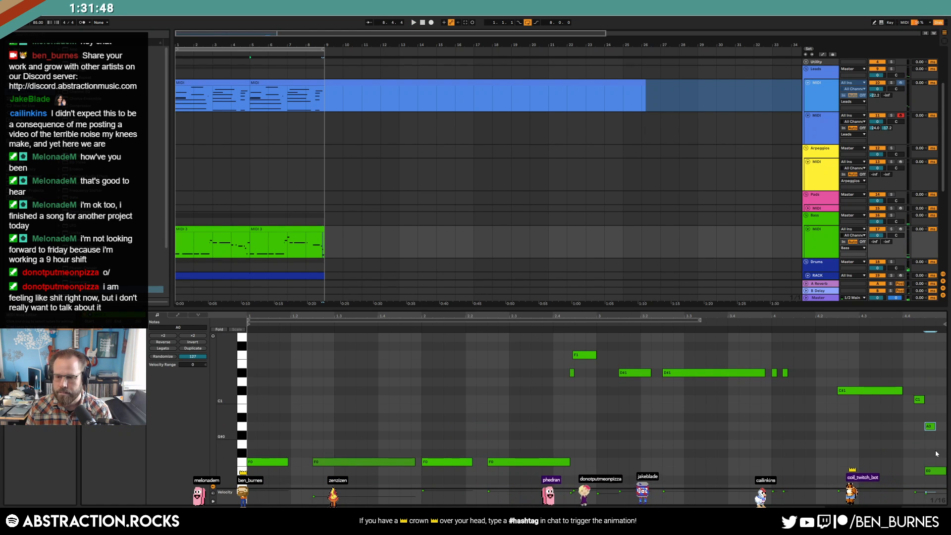
Step: Trim the second bass clip's final note to start at 4.4.4 and raise it to F1, auditioning the ending
{"action": "left_click_drag", "start_coordinate": [927, 471], "coordinate": [938, 471]}
{"action": "key", "text": "shift+Up"}
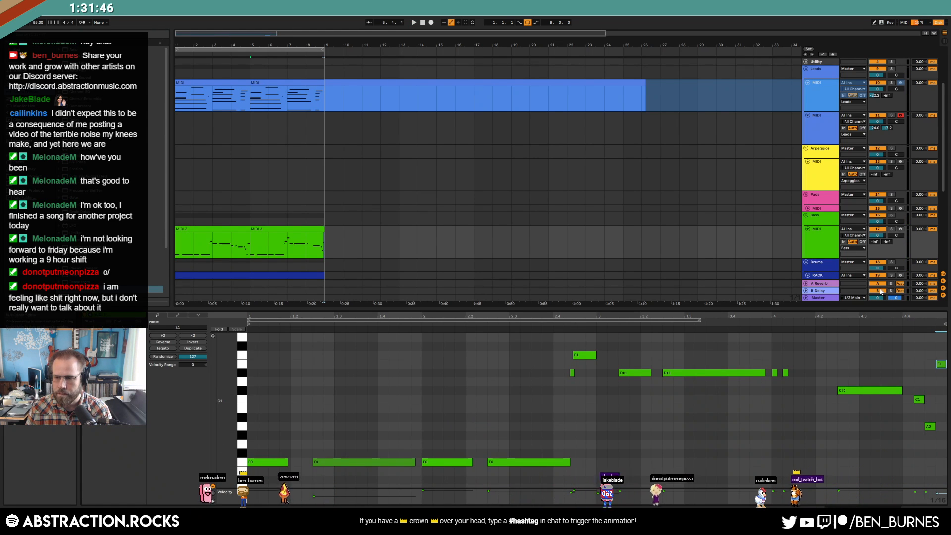
{"action": "left_click", "coordinate": [866, 325]}
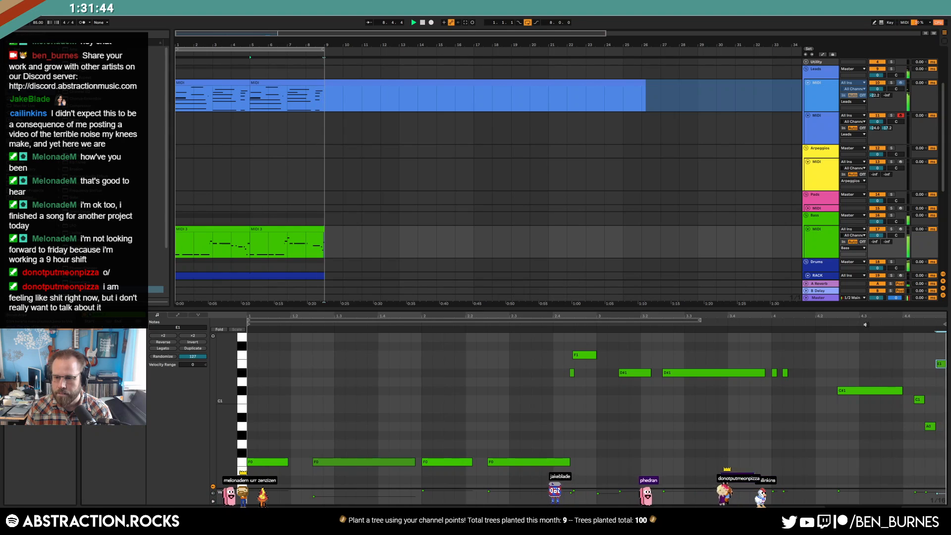
{"action": "key", "text": "space"}
{"action": "key", "text": "Up"}
{"action": "left_click", "coordinate": [894, 324]}
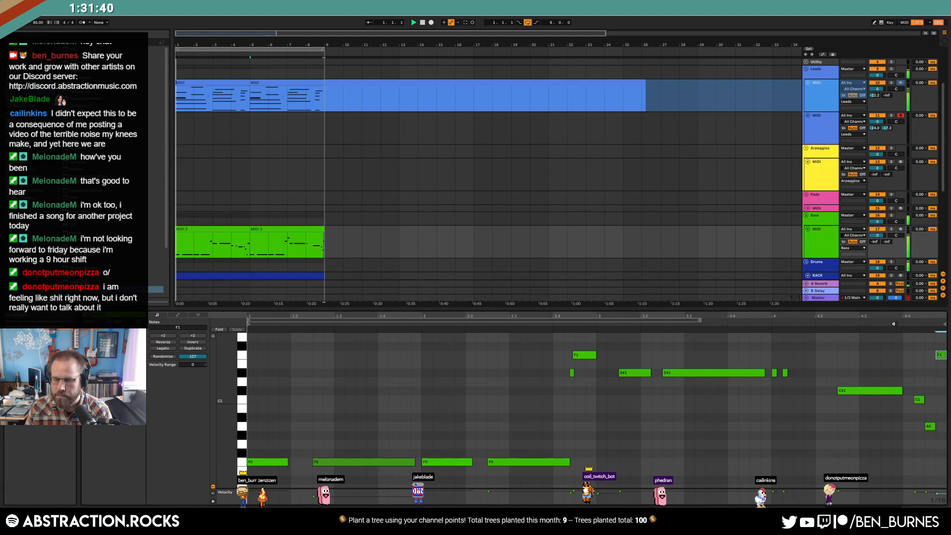
Step: Leave the bass note editor and unfold the Pads group's MIDI track in the arrangement
{"action": "key", "text": "shift+Tab"}
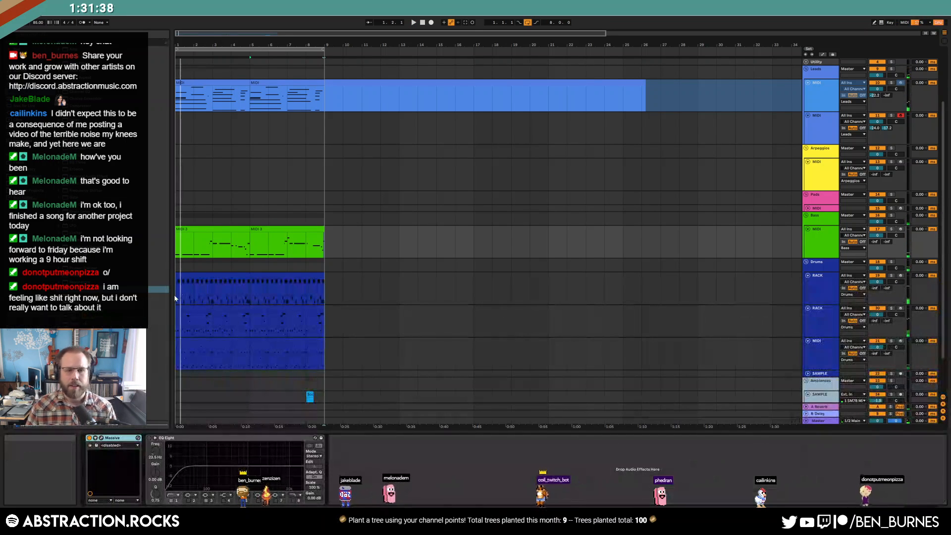
{"action": "left_click", "coordinate": [808, 208]}
{"action": "left_click", "coordinate": [394, 216]}
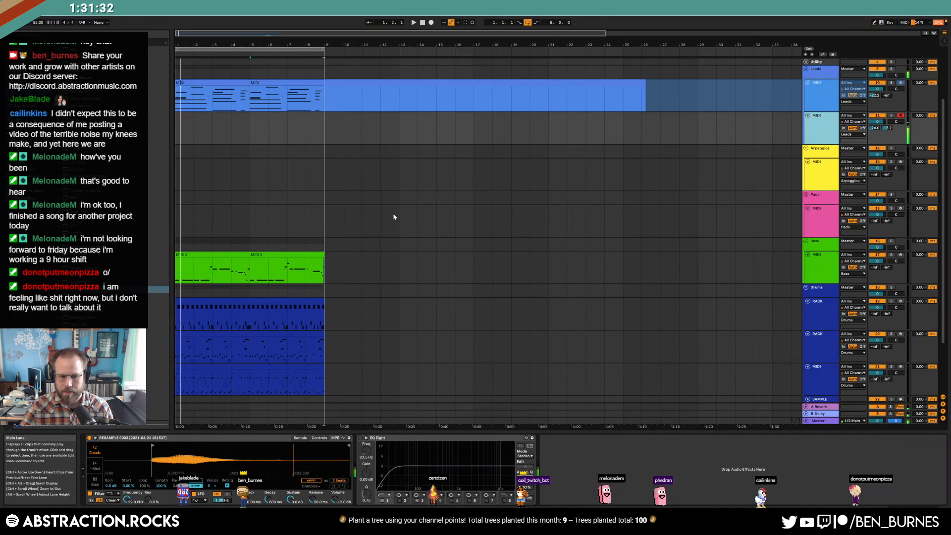
Step: Turn on looping for the second Leads track's RESAMPLE 0003 sample and pull its end in toward the loud part
{"action": "left_click", "coordinate": [195, 481]}
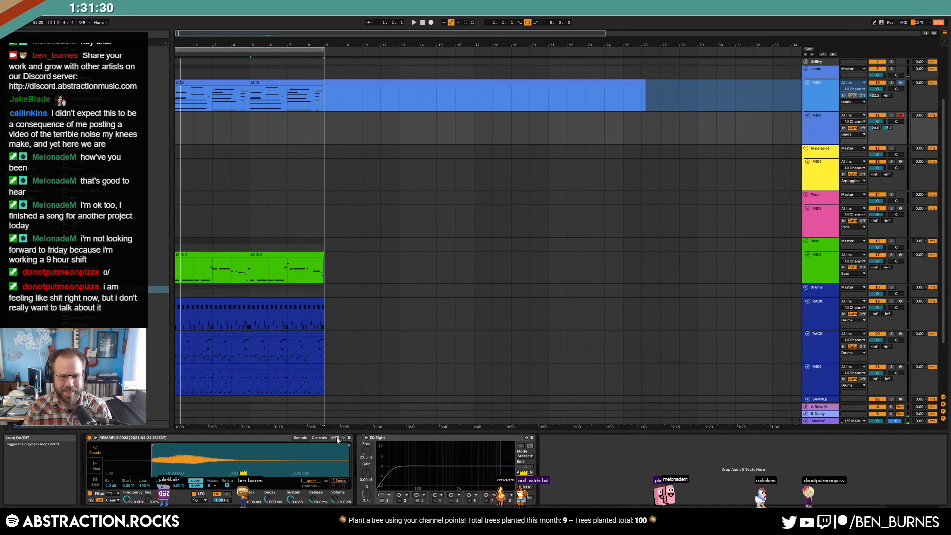
{"action": "left_click_drag", "start_coordinate": [349, 446], "coordinate": [202, 448]}
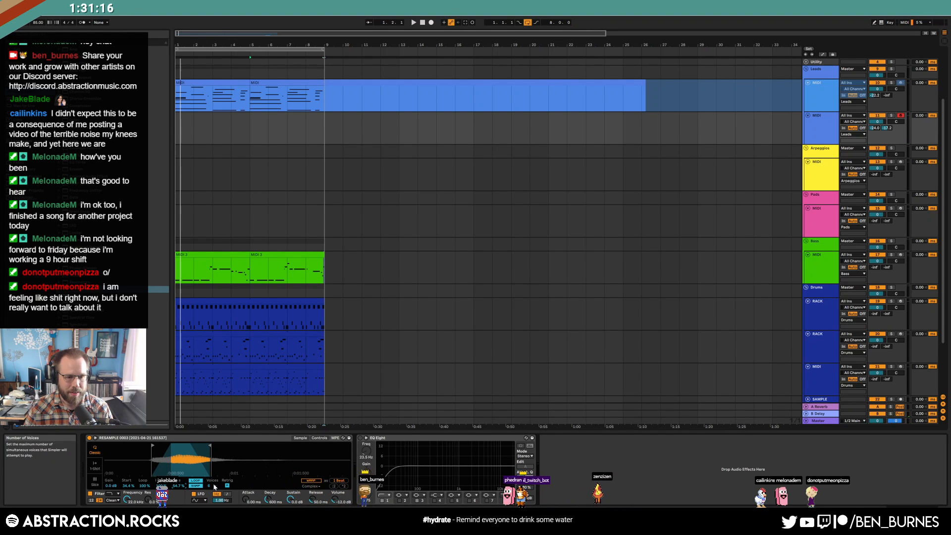
Step: Adjust the RESAMPLE 0003 sample's playback region around its loud part and audition the sound against the loop
{"action": "left_click", "coordinate": [213, 408]}
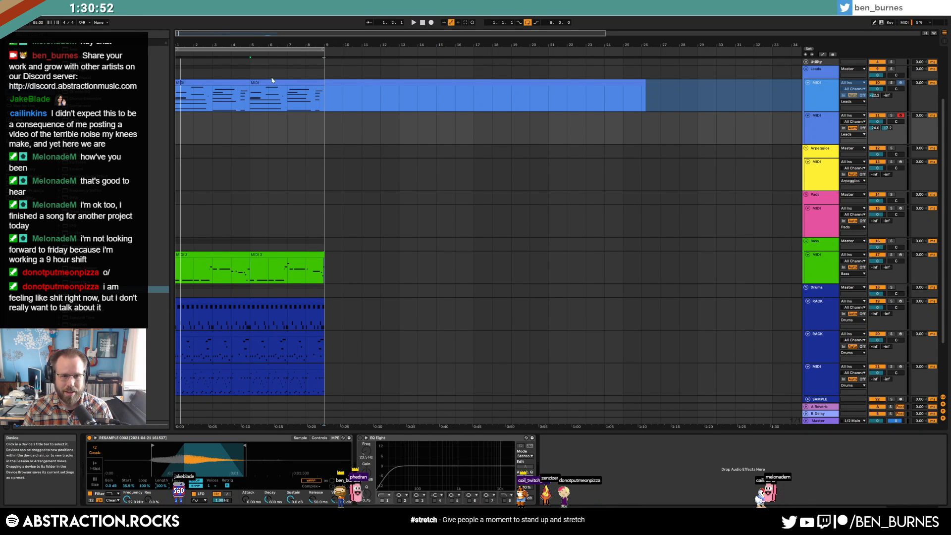
{"action": "left_click", "coordinate": [423, 23]}
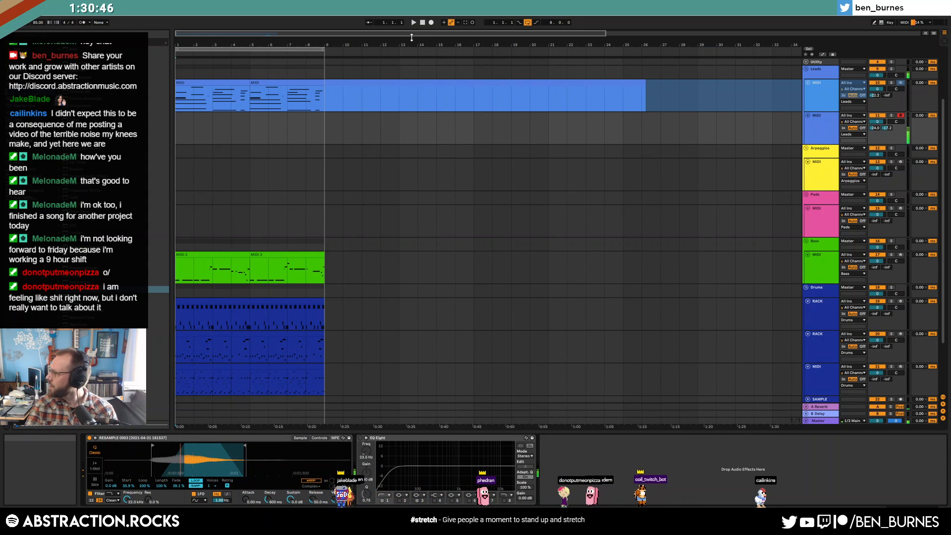
{"action": "key", "text": "space"}
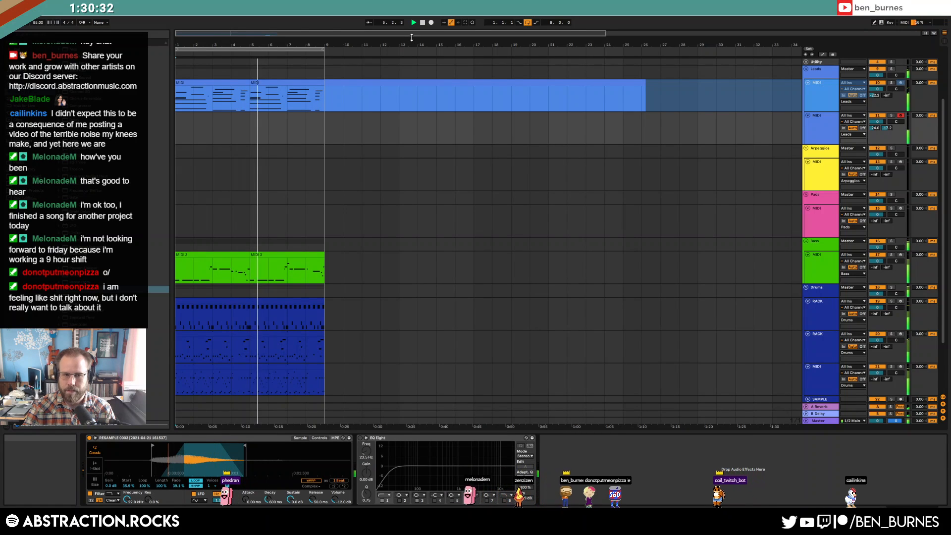
{"action": "key", "text": "space"}
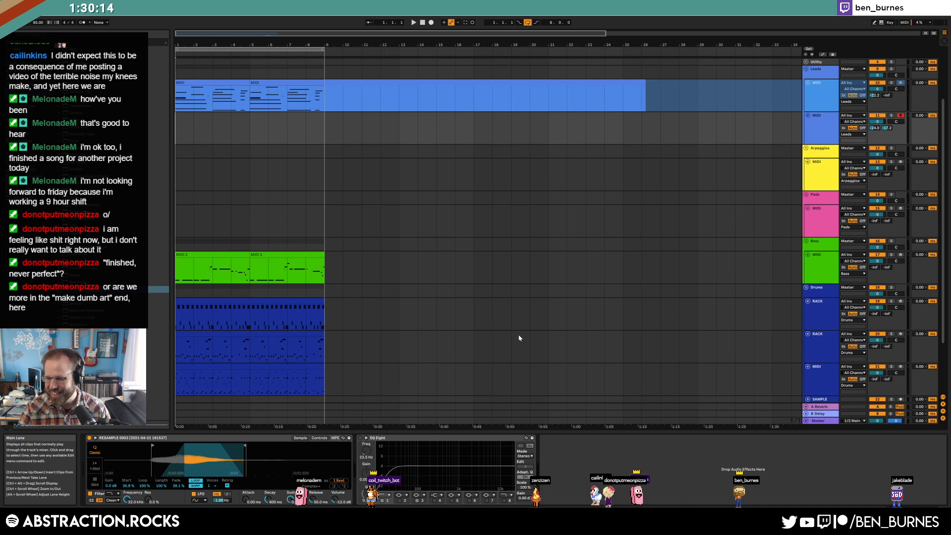
Step: Lengthen the attack of RESAMPLE 0003's amplitude envelope and discard the first recorded lead take
{"action": "left_click", "coordinate": [320, 438]}
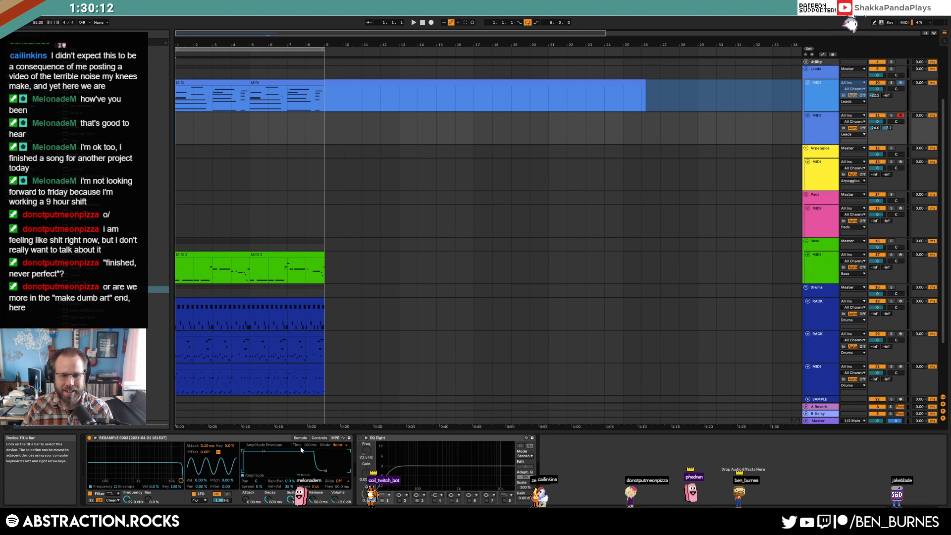
{"action": "left_click_drag", "start_coordinate": [244, 452], "coordinate": [256, 451]}
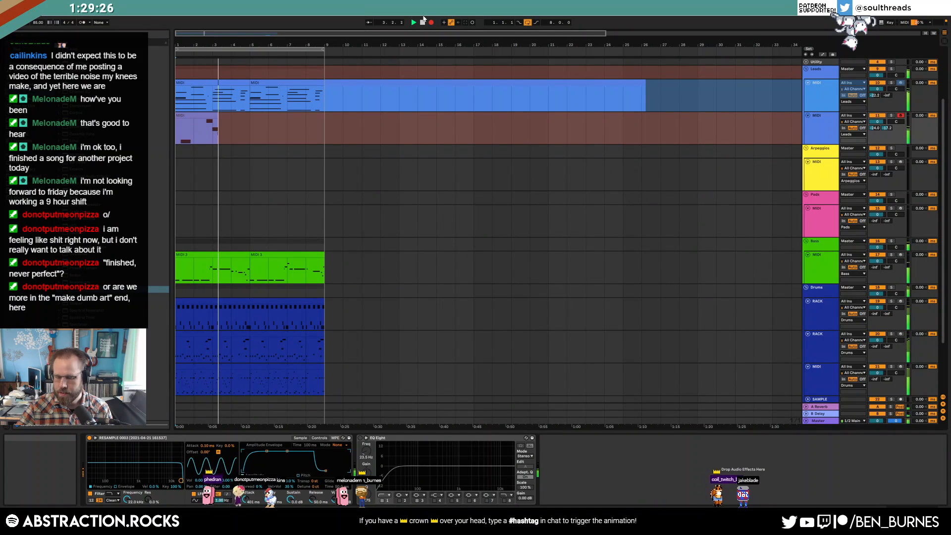
{"action": "left_click", "coordinate": [424, 21]}
{"action": "key", "text": "super+z"}
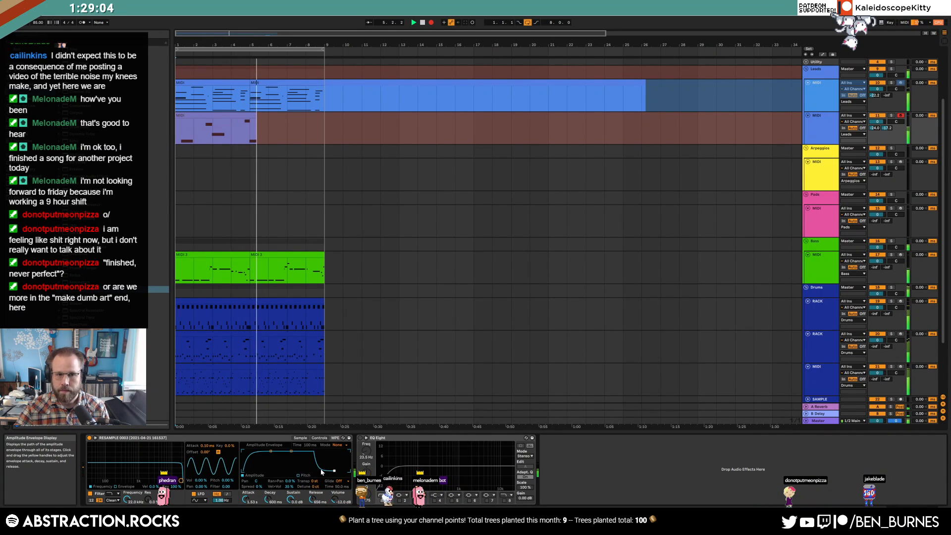
Step: End the new lead take, trim its clip to bar 5 and remove the stray F4 note at its end
{"action": "key", "text": "F9"}
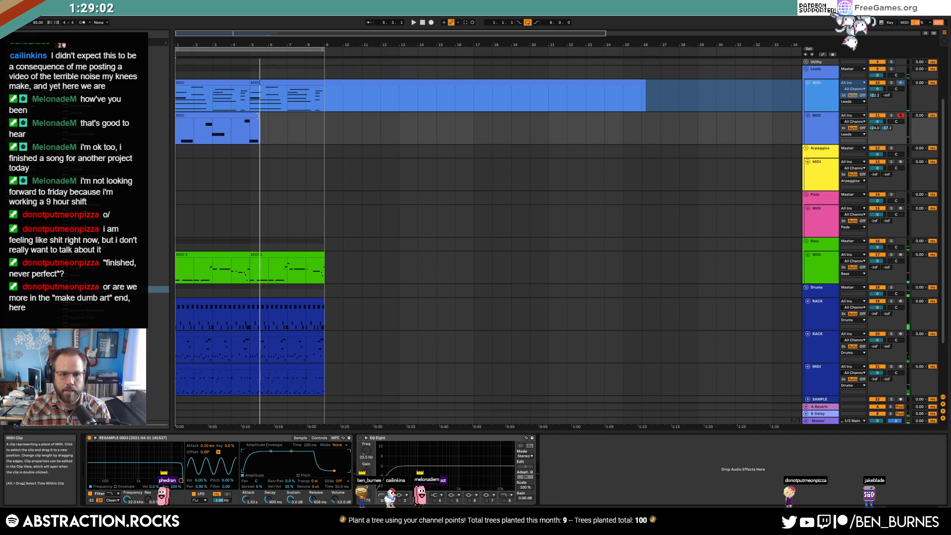
{"action": "left_click_drag", "start_coordinate": [259, 116], "coordinate": [250, 116]}
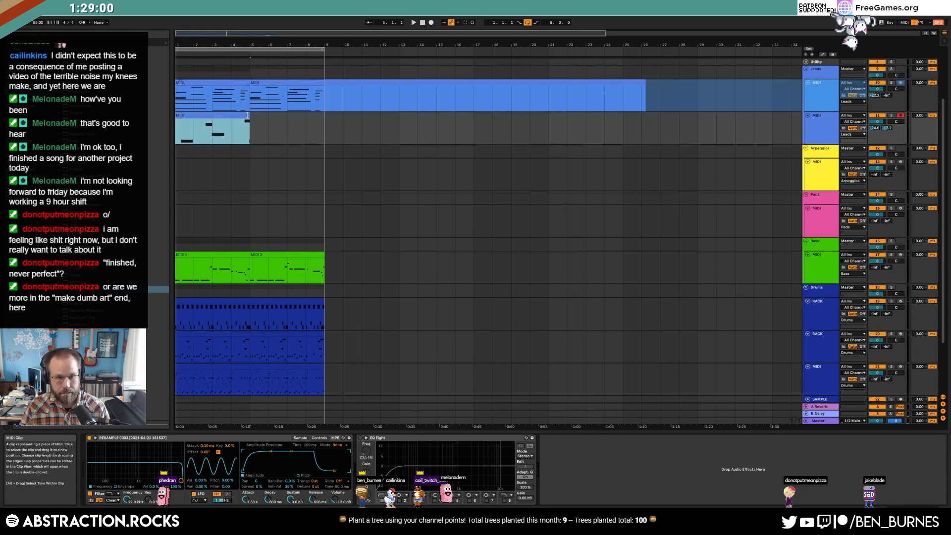
{"action": "double_click", "coordinate": [247, 119]}
{"action": "key", "text": "ctrl+a"}
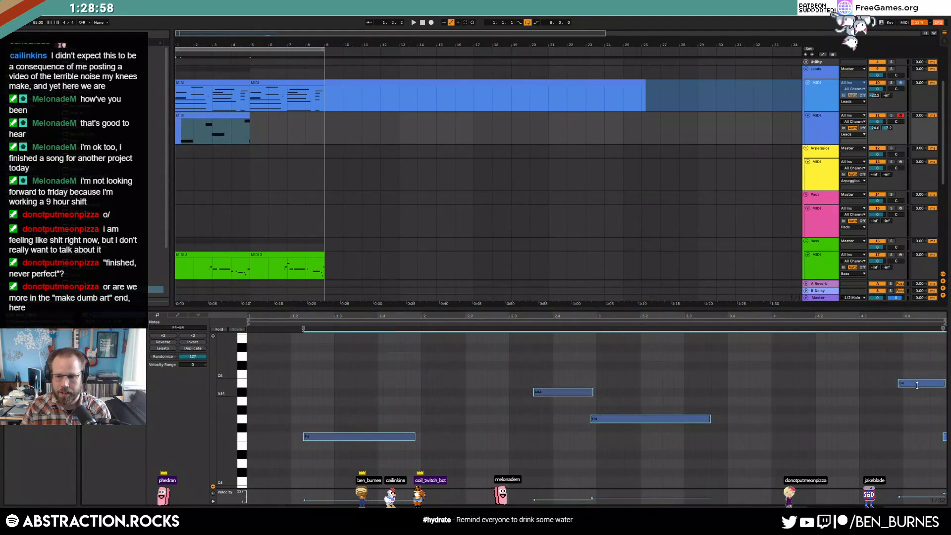
{"action": "left_click_drag", "start_coordinate": [917, 383], "coordinate": [917, 335]}
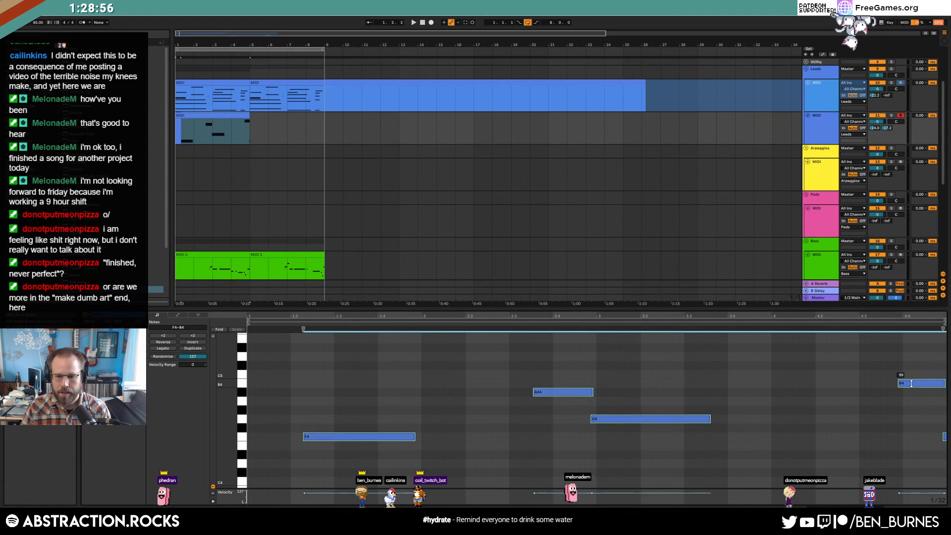
{"action": "left_click", "coordinate": [931, 455]}
{"action": "key", "text": "space"}
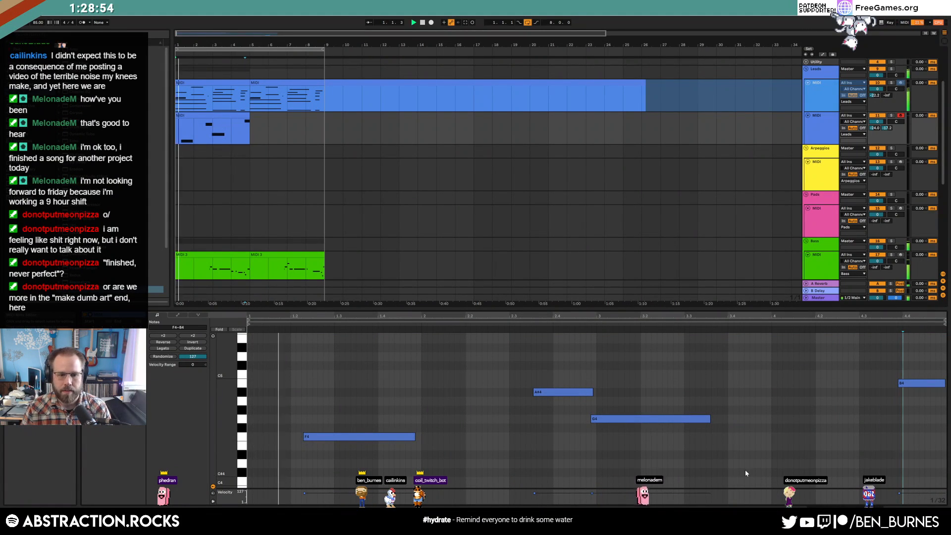
Step: Tighten the lead notes' timing: start F4 at 1.2, G4 at 3 and B4 at 4.4, with A#4 slightly earlier and F4 and G4 longer
{"action": "left_click_drag", "start_coordinate": [303, 437], "coordinate": [290, 436]}
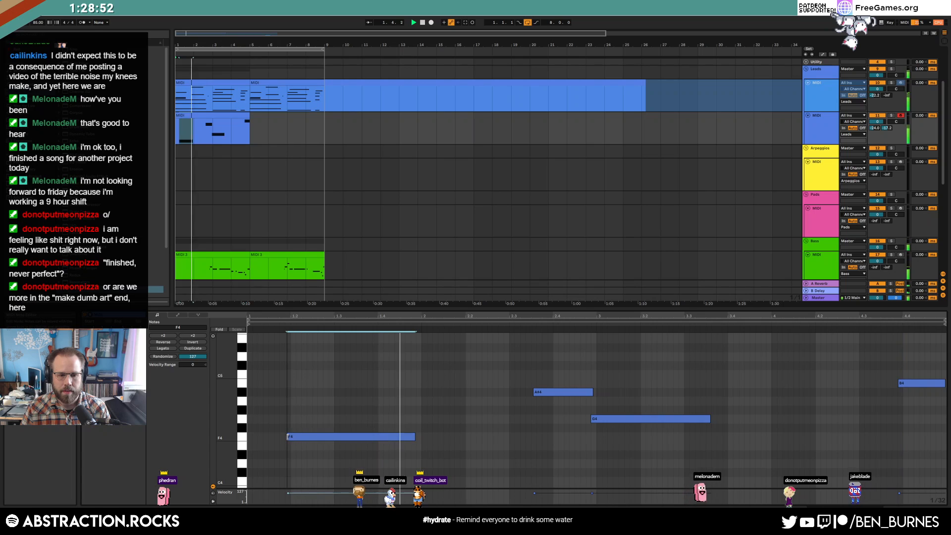
{"action": "left_click_drag", "start_coordinate": [415, 437], "coordinate": [421, 437]}
{"action": "left_click", "coordinate": [561, 396]}
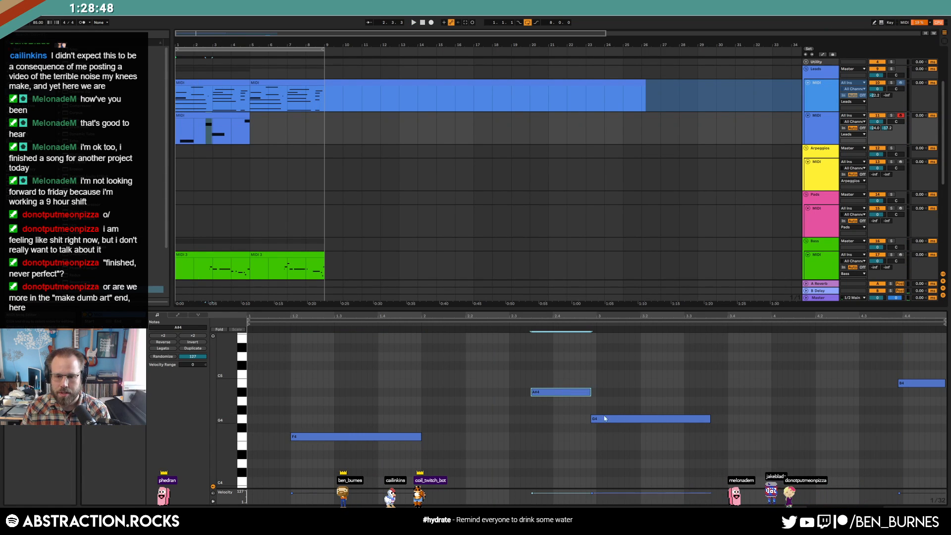
{"action": "left_click_drag", "start_coordinate": [716, 419], "coordinate": [727, 420]}
{"action": "left_click", "coordinate": [766, 419]}
{"action": "left_click_drag", "start_coordinate": [908, 383], "coordinate": [913, 383]}
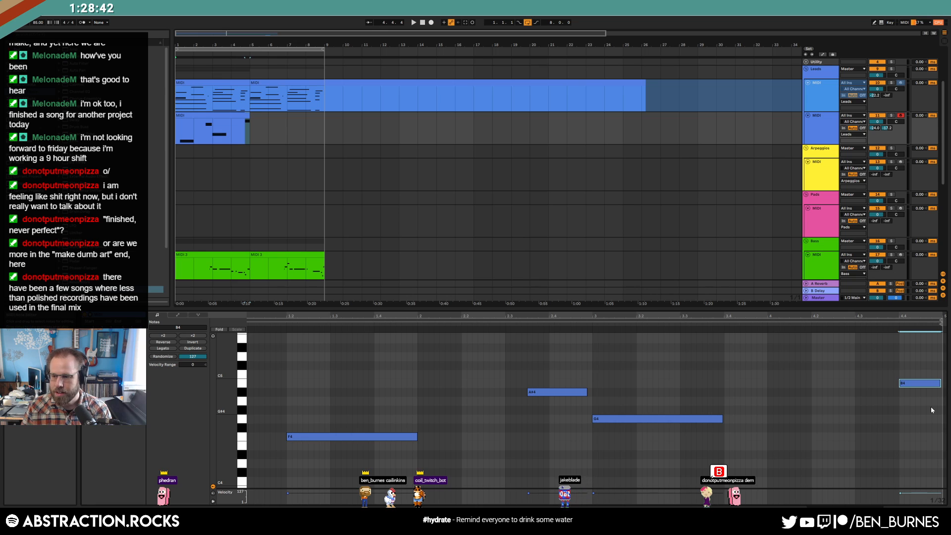
Step: Leave the note editor and duplicate the four-bar lead clip into bars 5 to 8 of the second Leads track
{"action": "key", "text": "shift+Tab"}
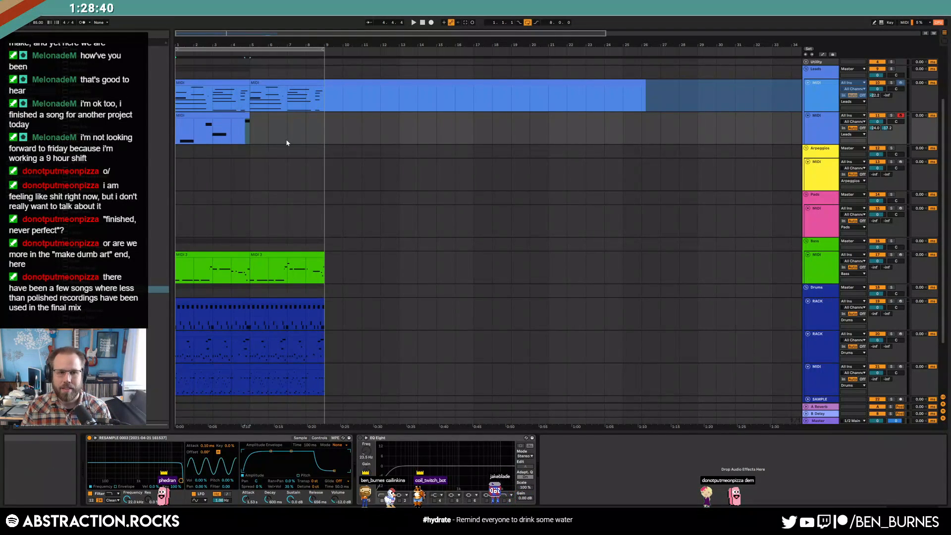
{"action": "left_click", "coordinate": [232, 113]}
{"action": "key", "text": "ctrl+d"}
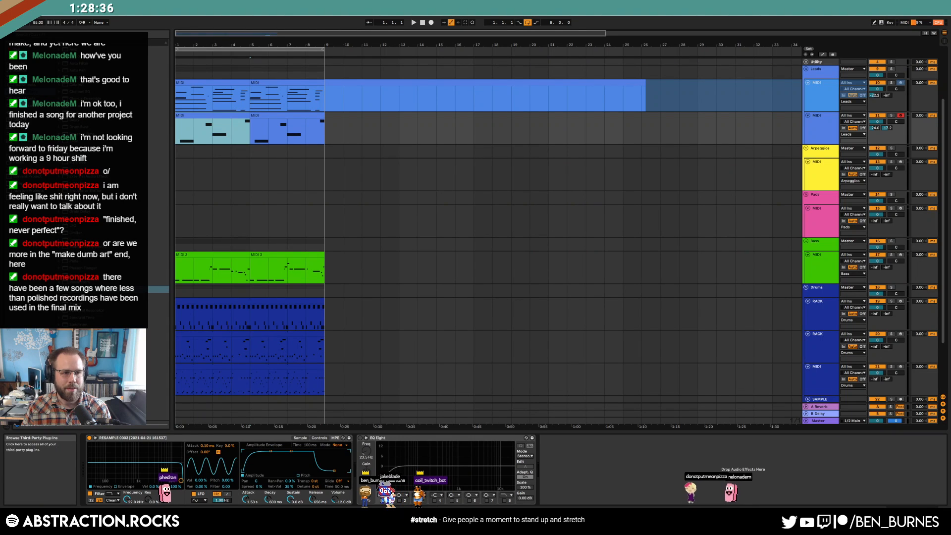
Step: Insert ValhallaSupermassive between the sampler and EQ Eight on the second Leads track and raise the track's volume
{"action": "left_click", "coordinate": [24, 113]}
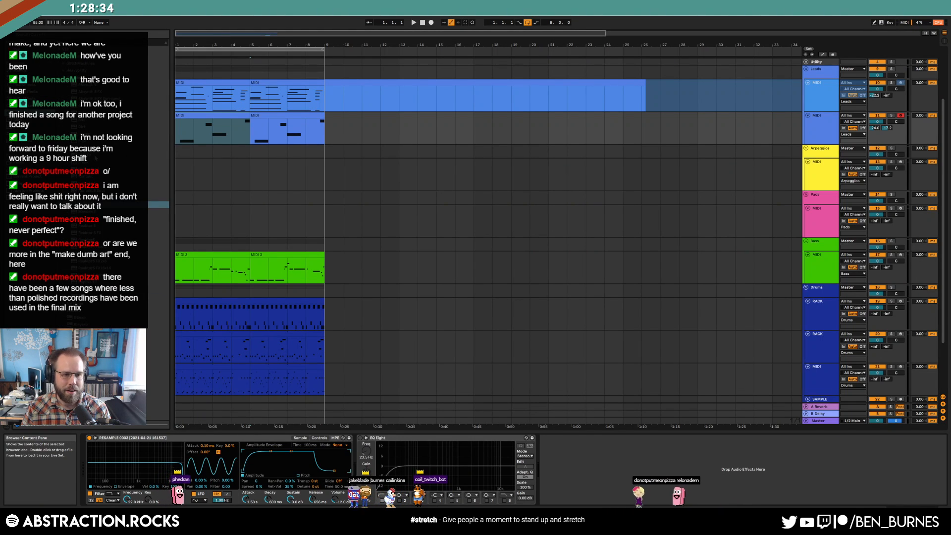
{"action": "left_click", "coordinate": [63, 91]}
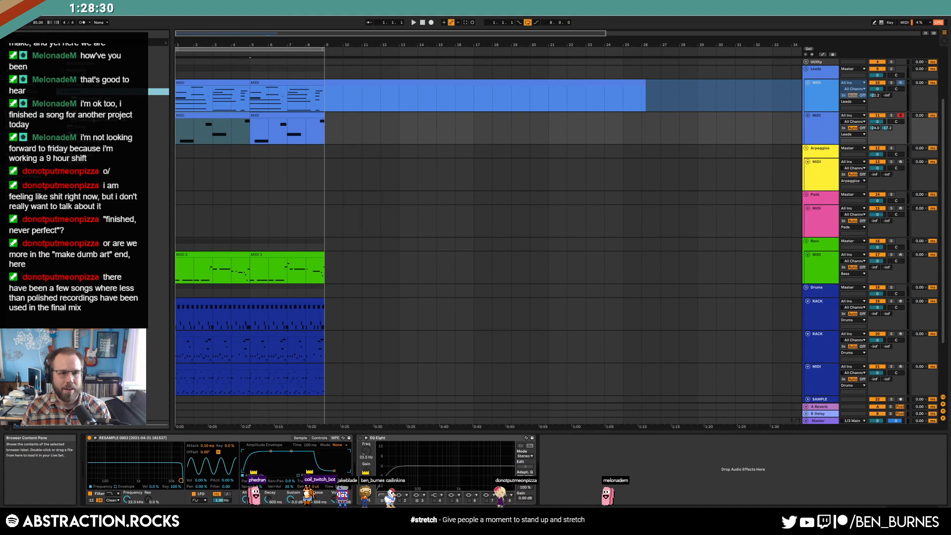
{"action": "left_click_drag", "start_coordinate": [94, 121], "coordinate": [292, 486]}
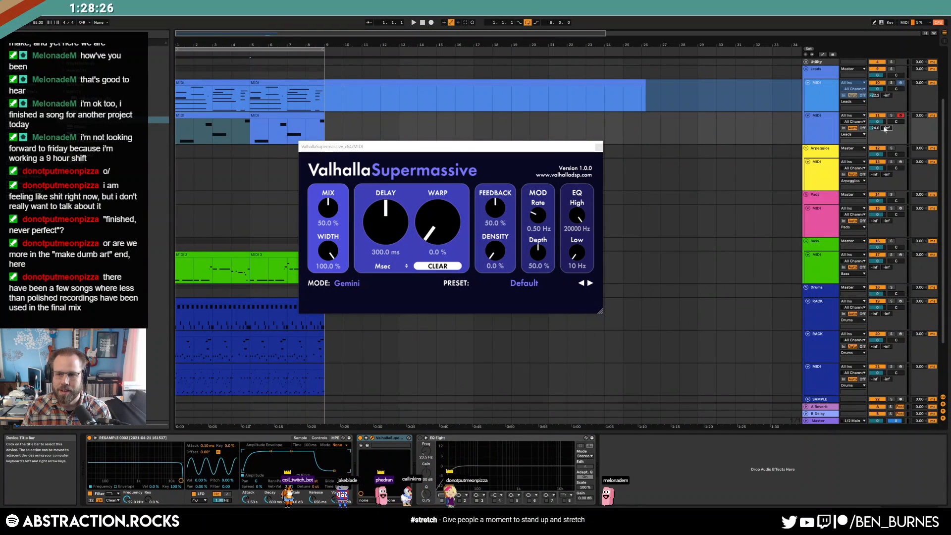
{"action": "left_click_drag", "start_coordinate": [875, 129], "coordinate": [876, 108]}
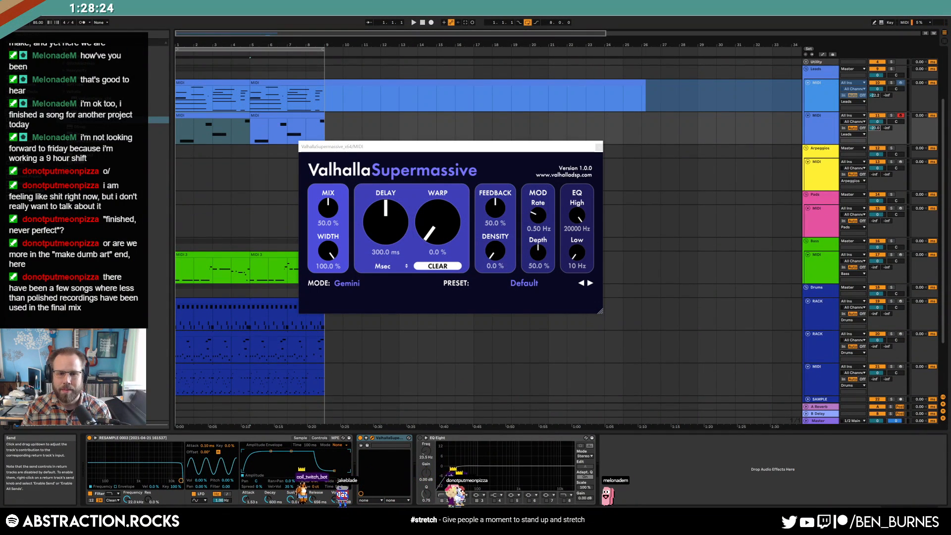
Step: Set ValhallaSupermassive to 66.0% mix, 278.4 ms delay, 34.8% warp and 44.4% feedback while the loop plays
{"action": "left_click_drag", "start_coordinate": [438, 228], "coordinate": [429, 190]}
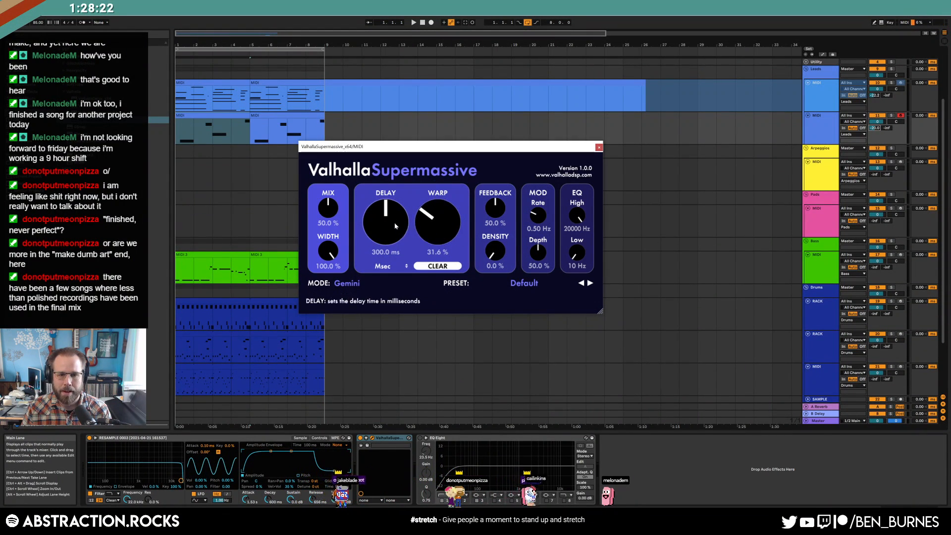
{"action": "scroll", "coordinate": [397, 227], "scroll_direction": "down", "scroll_amount": 2}
{"action": "key", "text": "space"}
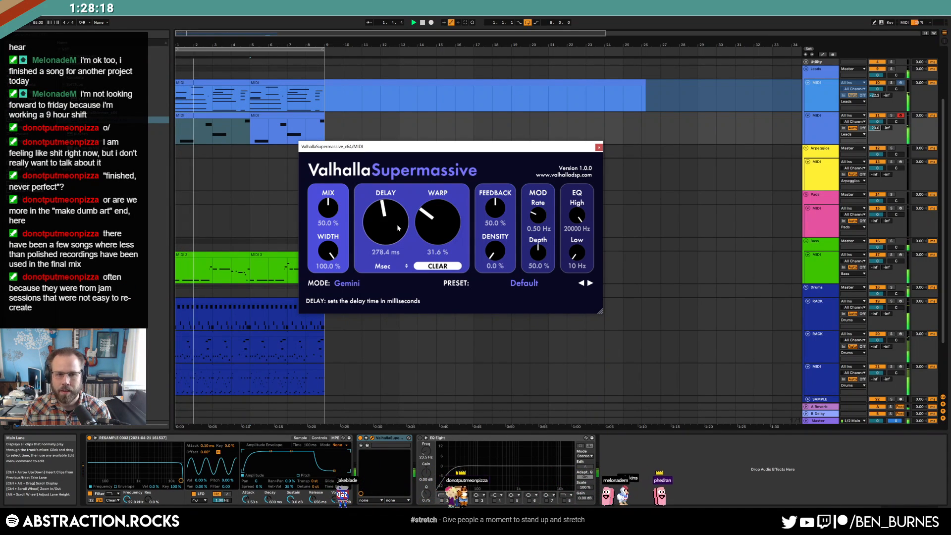
{"action": "scroll", "coordinate": [328, 211], "scroll_direction": "up", "scroll_amount": 3}
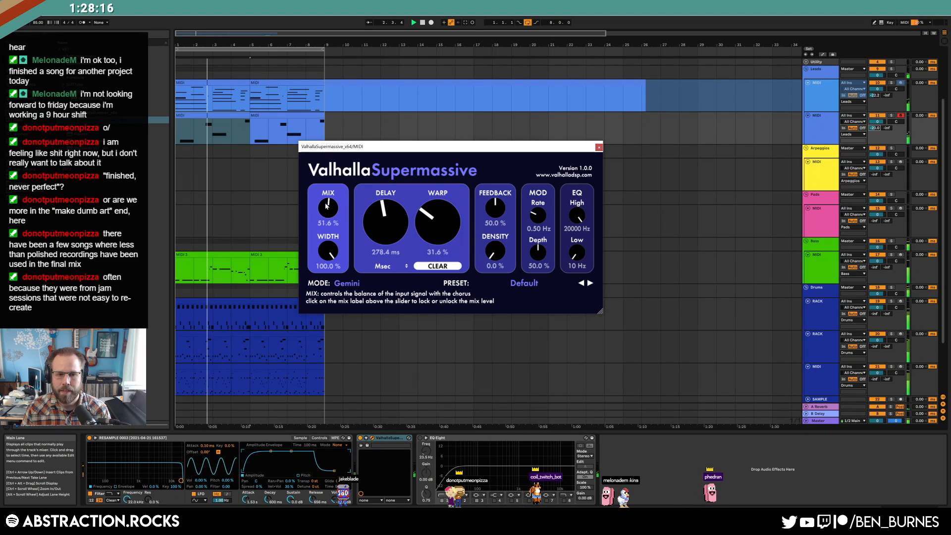
{"action": "left_click_drag", "start_coordinate": [491, 207], "coordinate": [493, 214]}
{"action": "scroll", "coordinate": [436, 218], "scroll_direction": "up", "scroll_amount": 2}
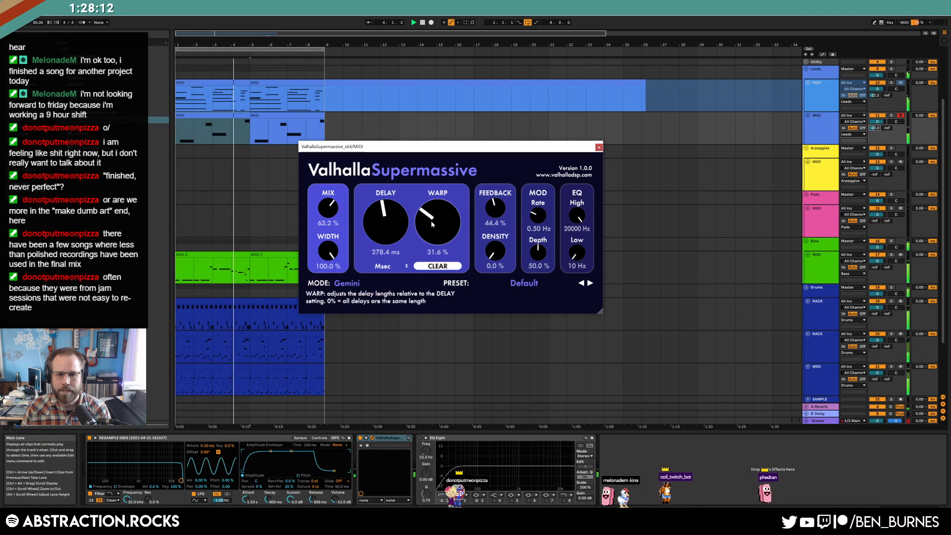
{"action": "scroll", "coordinate": [323, 209], "scroll_direction": "up", "scroll_amount": 1}
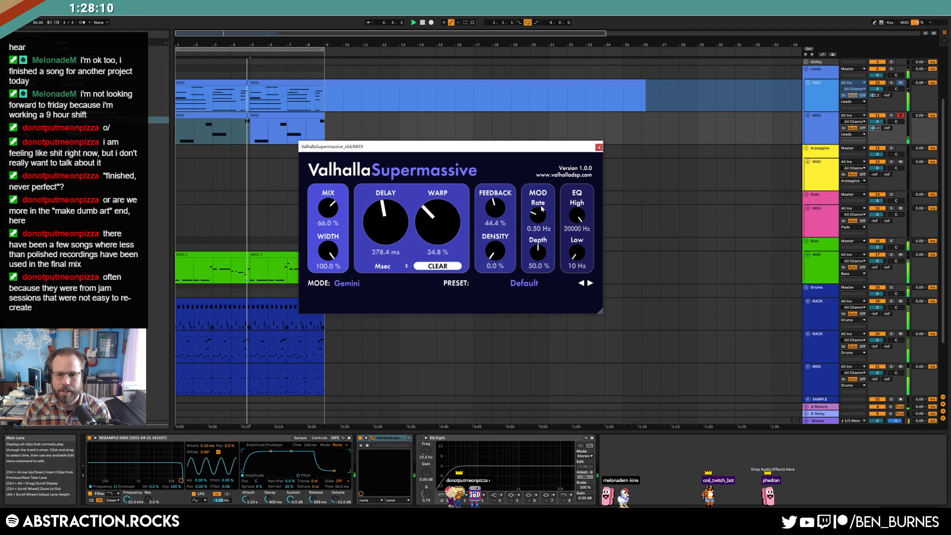
Step: Raise the first lead clip's final note to C5, close the ValhallaSupermassive window and show both lead clips in the note editor
{"action": "double_click", "coordinate": [236, 115]}
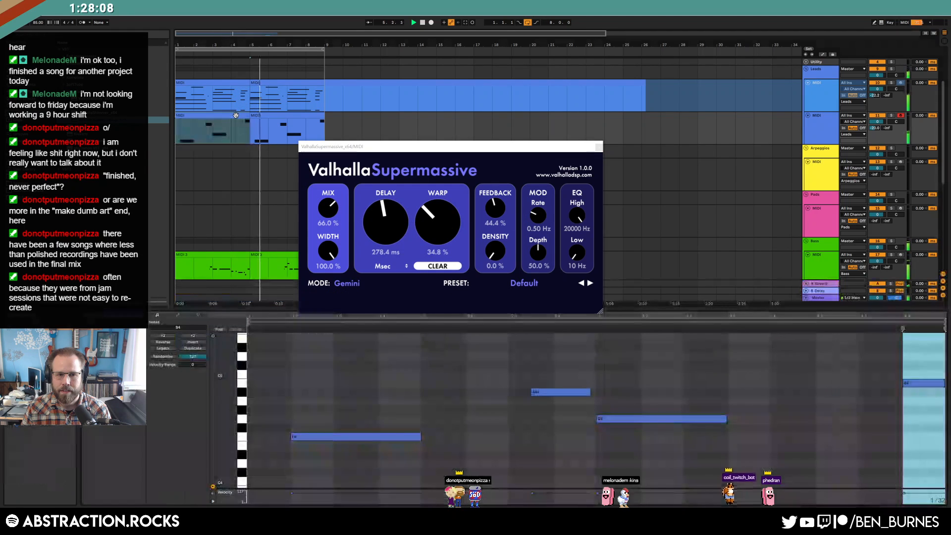
{"action": "left_click", "coordinate": [937, 399]}
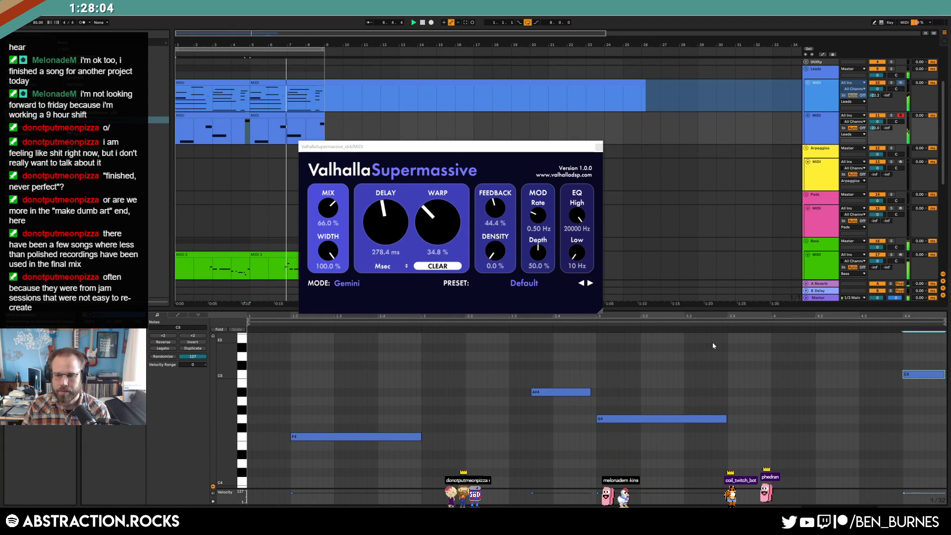
{"action": "left_click", "coordinate": [237, 114]}
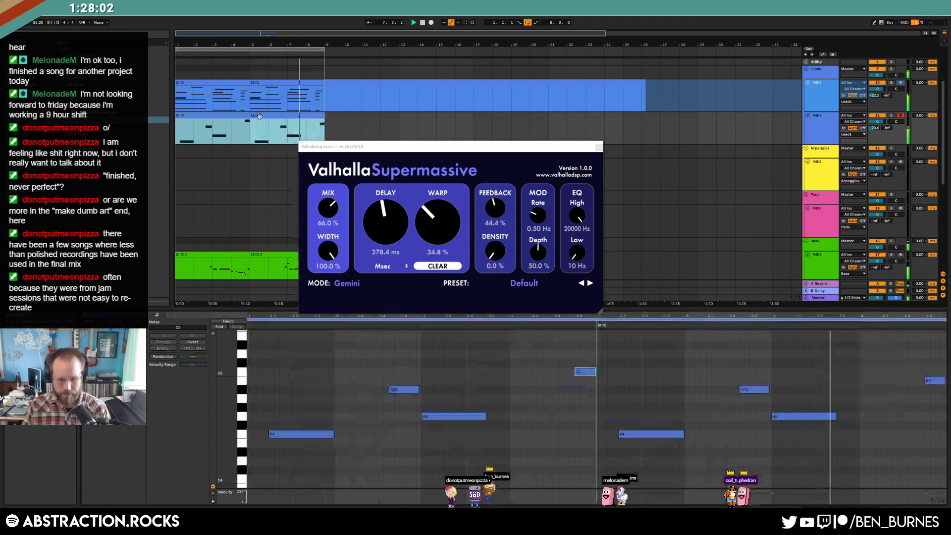
{"action": "left_click", "coordinate": [599, 148]}
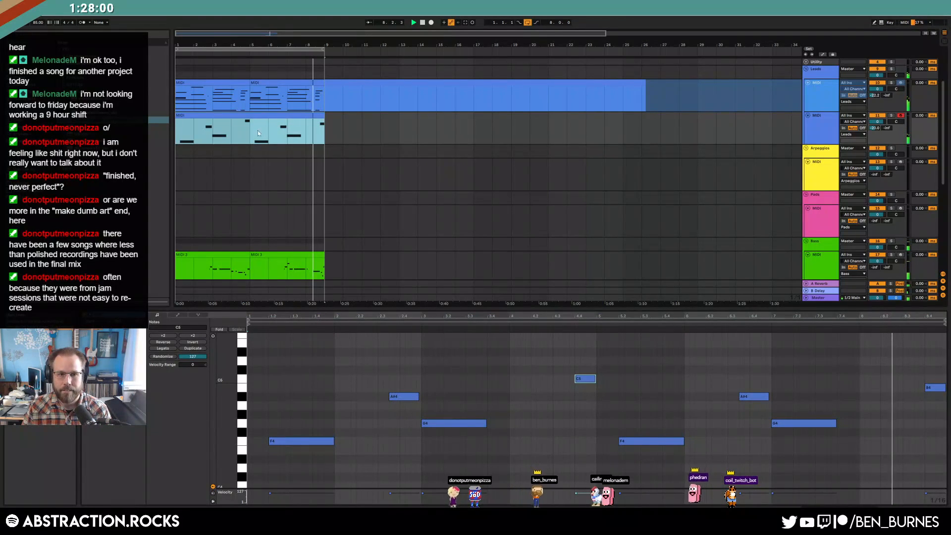
Step: Raise the second lead clip's G4 note to D#5 and its final note to C5
{"action": "left_click_drag", "start_coordinate": [805, 396], "coordinate": [818, 464]}
{"action": "key", "text": "Up"}
{"action": "key", "text": "Up"}
{"action": "key", "text": "Up"}
{"action": "key", "text": "Up"}
{"action": "key", "text": "Up"}
{"action": "key", "text": "Up"}
{"action": "key", "text": "Up"}
{"action": "key", "text": "Up"}
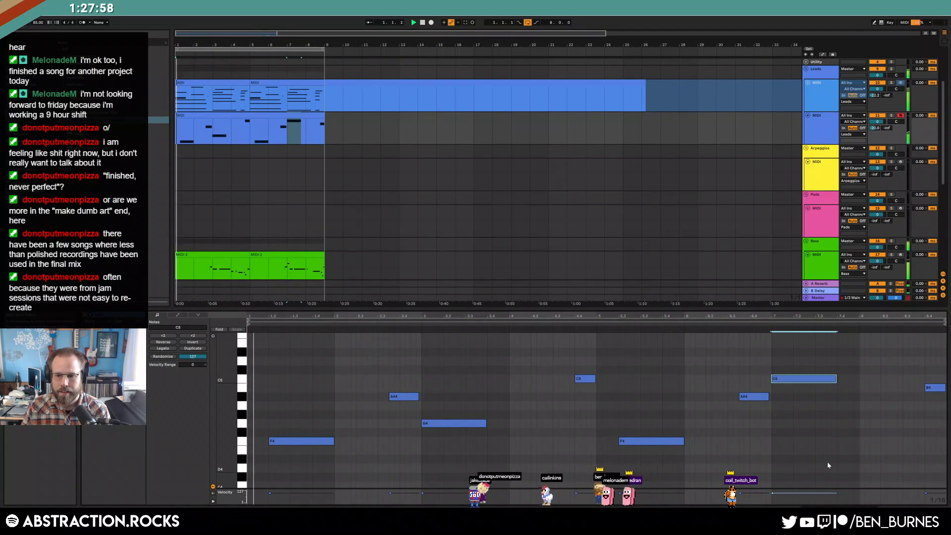
{"action": "left_click_drag", "start_coordinate": [932, 370], "coordinate": [943, 408]}
{"action": "key", "text": "Up"}
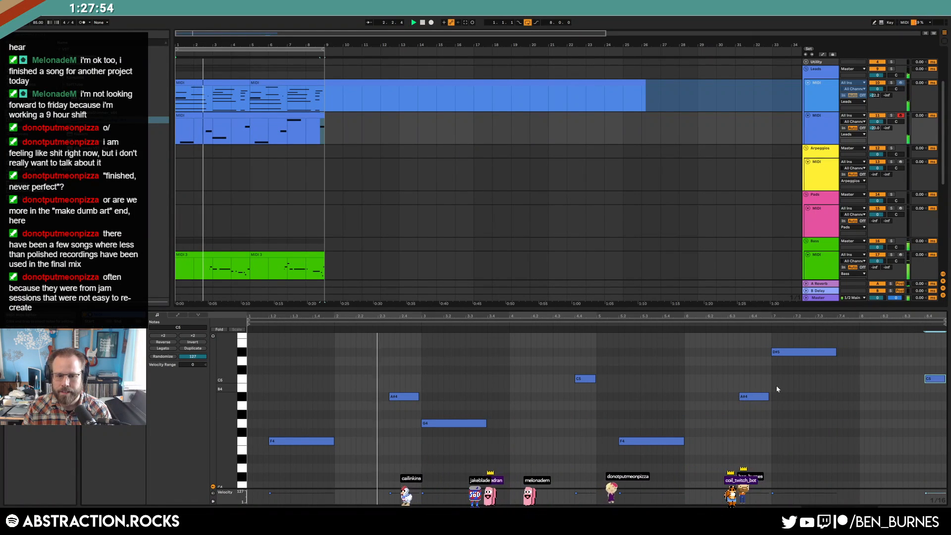
Step: Raise the second Leads track's volume and add an Auto Pan before ValhallaSupermassive, increasing its modulation amount
{"action": "key", "text": "shift+Tab"}
{"action": "left_click_drag", "start_coordinate": [875, 129], "coordinate": [875, 121]}
{"action": "left_click", "coordinate": [821, 127]}
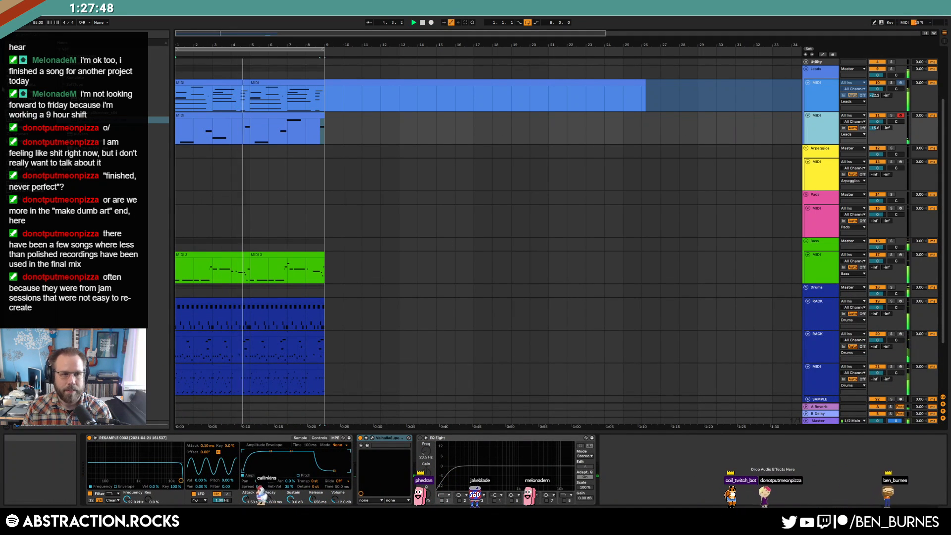
{"action": "left_click", "coordinate": [25, 92]}
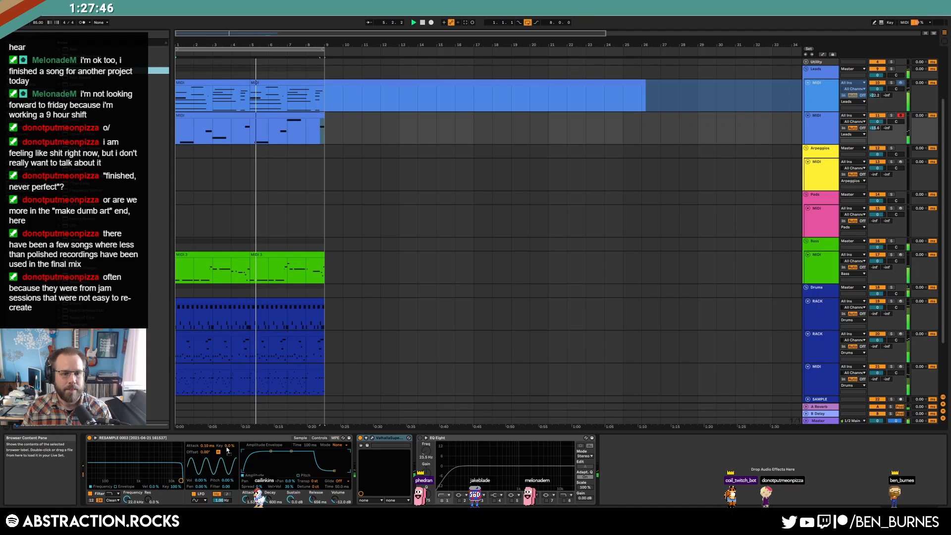
{"action": "left_click_drag", "start_coordinate": [366, 476], "coordinate": [384, 459]}
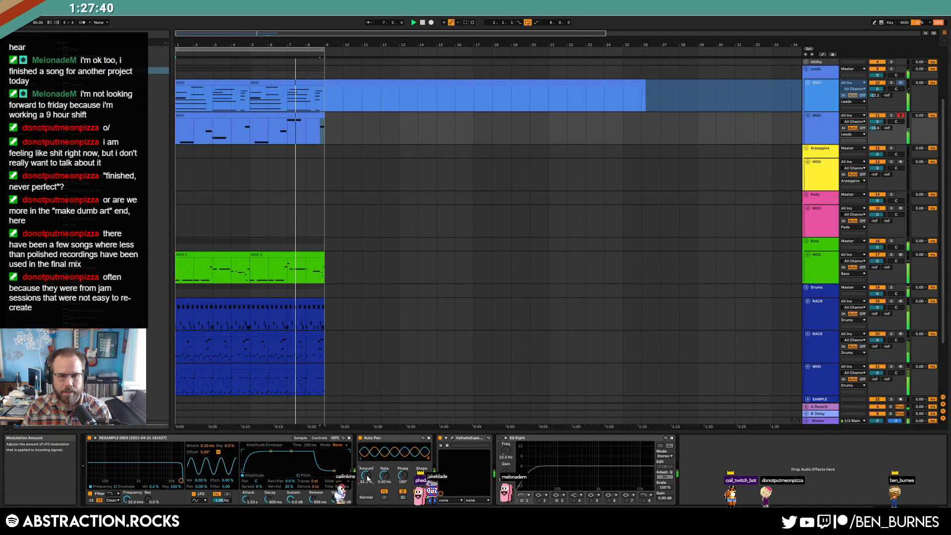
Step: Lower the note at the start of bar 7 in the second lead clip to D#4 and play the loop
{"action": "key", "text": "space"}
{"action": "double_click", "coordinate": [306, 115]}
{"action": "left_click_drag", "start_coordinate": [794, 390], "coordinate": [776, 296]}
{"action": "key", "text": "shift+Down"}
{"action": "key", "text": "Up"}
{"action": "key", "text": "Up"}
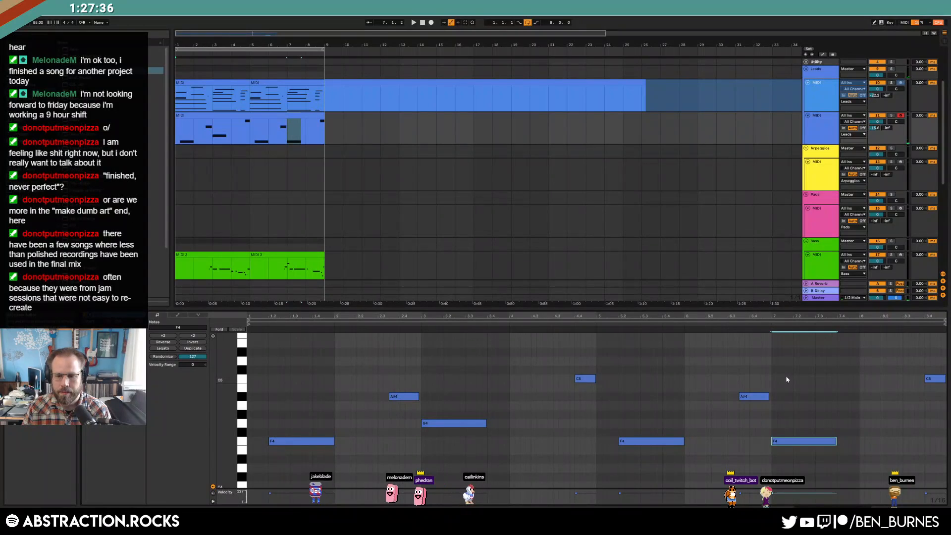
{"action": "key", "text": "Down"}
{"action": "key", "text": "Down"}
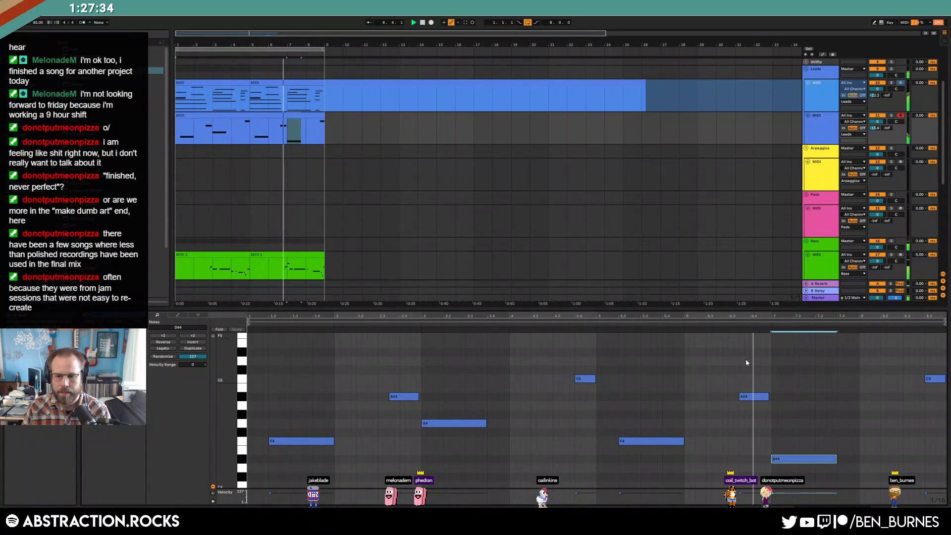
Step: Lengthen the second lead clip's A#4 note just before bar 7 until it meets the following note, and return to the device view
{"action": "left_click_drag", "start_coordinate": [768, 398], "coordinate": [771, 398]}
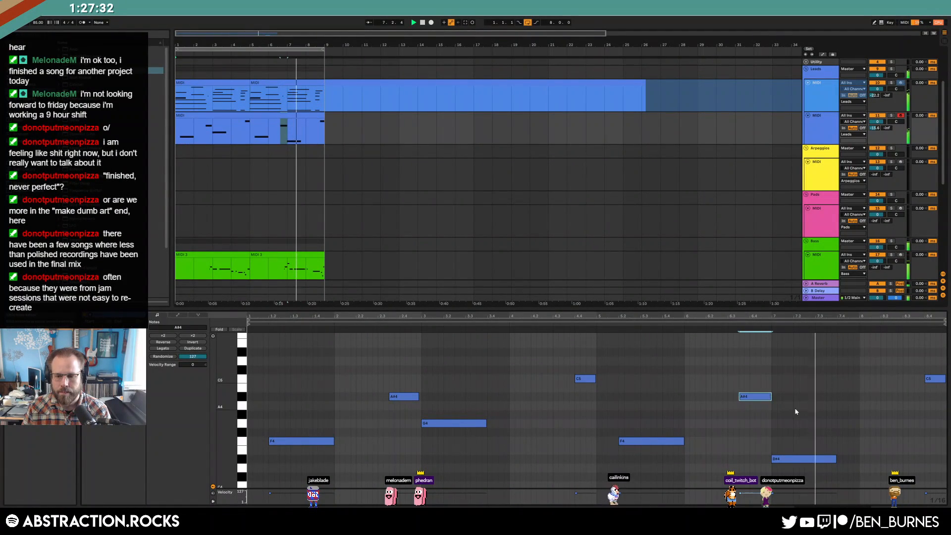
{"action": "left_click", "coordinate": [932, 379]}
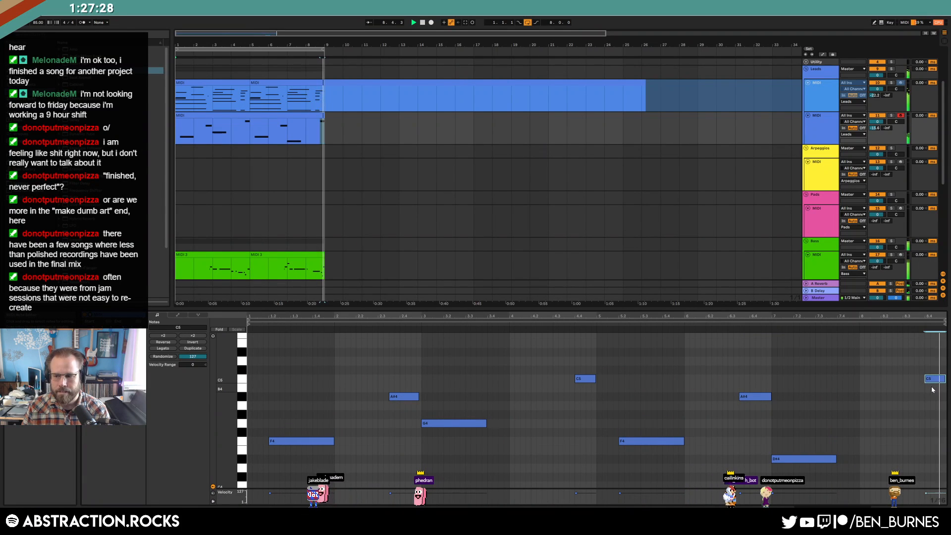
{"action": "key", "text": "shift+Tab"}
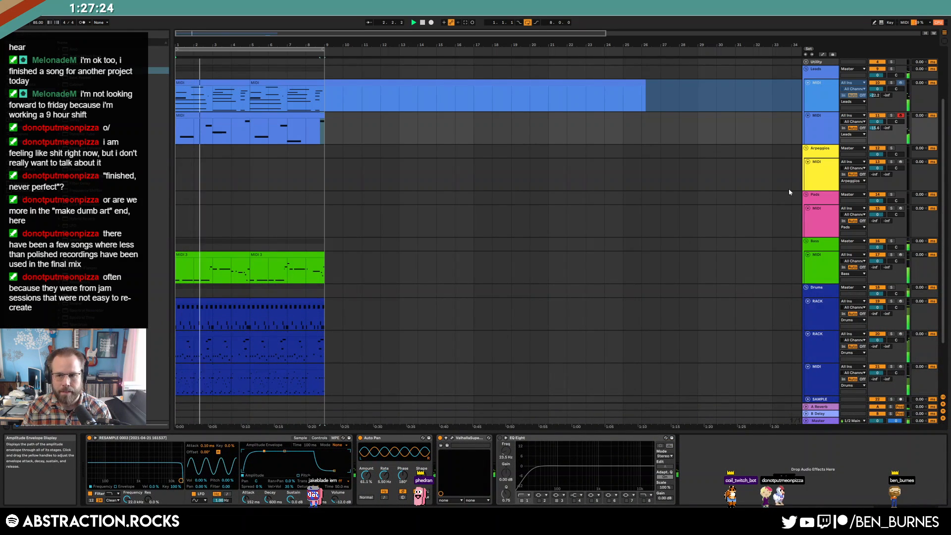
Step: Open Massive on the Bass track, set oscillator 2's pitch to 12.00 and lower its amp while the loop plays
{"action": "left_click", "coordinate": [819, 230]}
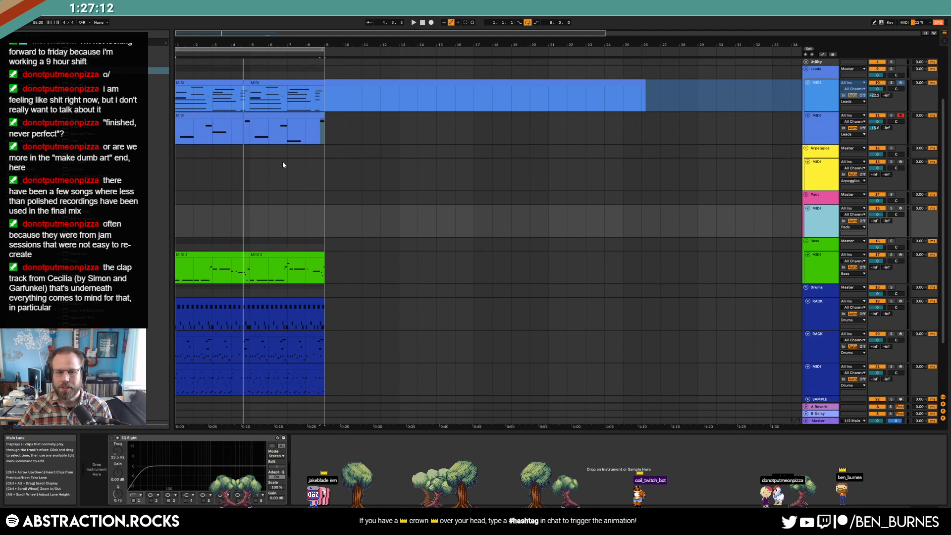
{"action": "left_click", "coordinate": [240, 255]}
{"action": "double_click", "coordinate": [266, 256]}
{"action": "key", "text": "shift+Tab"}
{"action": "left_click", "coordinate": [101, 438]}
{"action": "left_click_drag", "start_coordinate": [454, 136], "coordinate": [489, 146]}
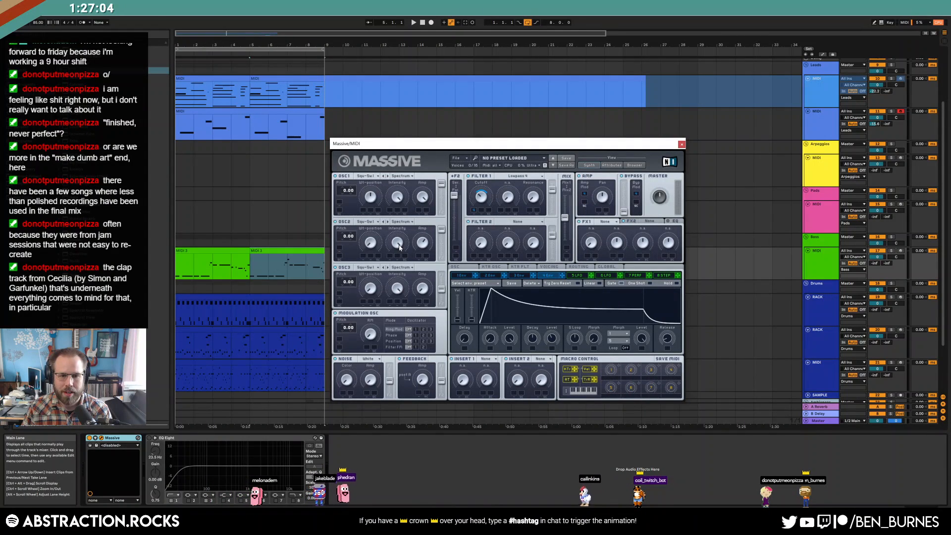
{"action": "key", "text": "space"}
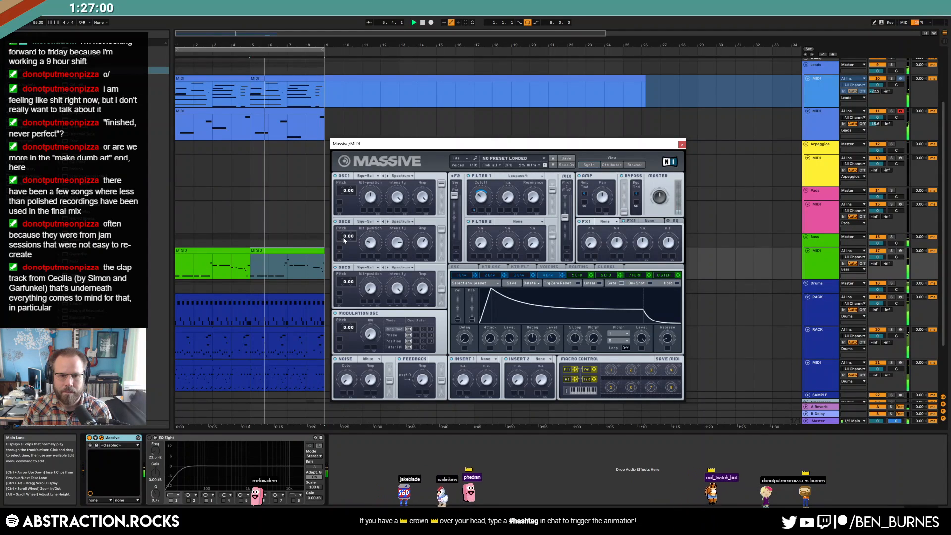
{"action": "left_click_drag", "start_coordinate": [343, 237], "coordinate": [343, 216]}
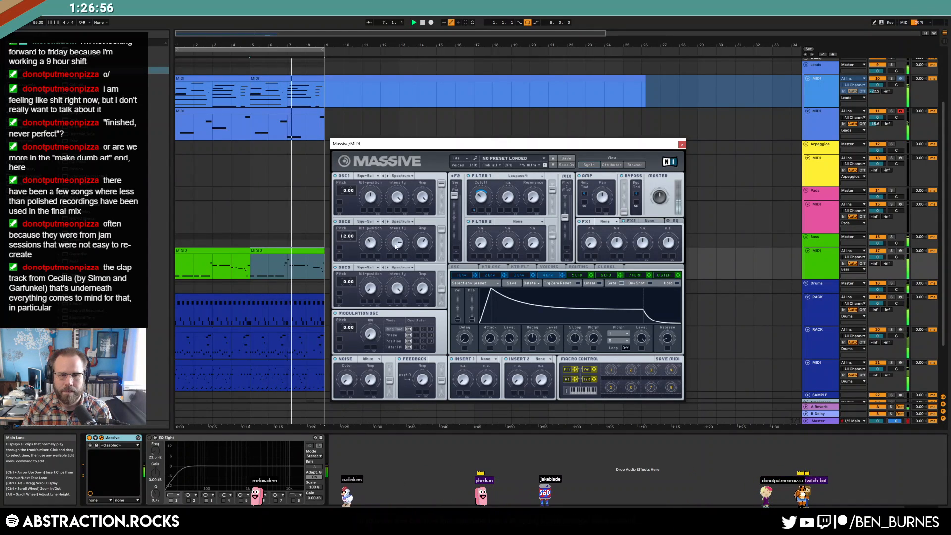
{"action": "left_click_drag", "start_coordinate": [423, 243], "coordinate": [423, 251]}
Step: Close Massive, shorten the F1 note before bar 7 in the second bass clip and add two short G#1 notes after it
{"action": "double_click", "coordinate": [300, 250]}
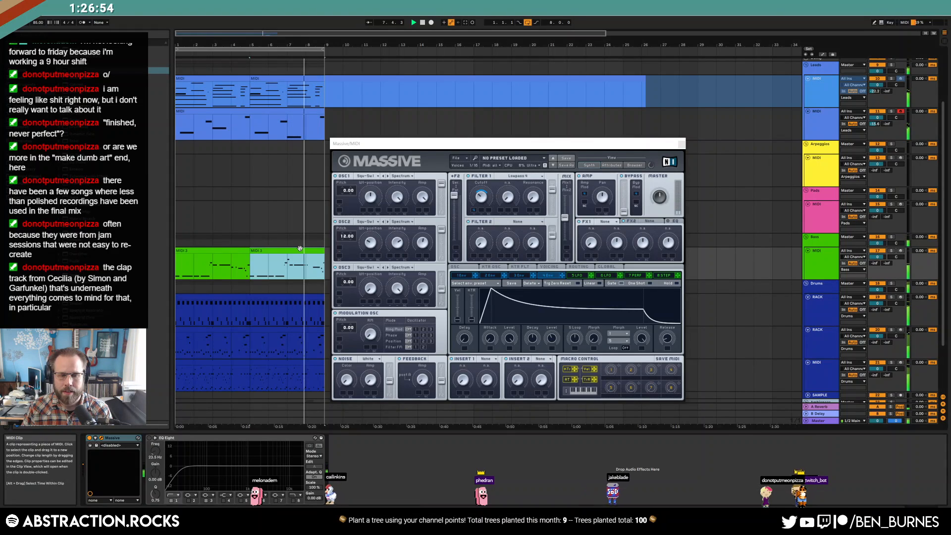
{"action": "left_click", "coordinate": [681, 144]}
{"action": "left_click", "coordinate": [612, 413]}
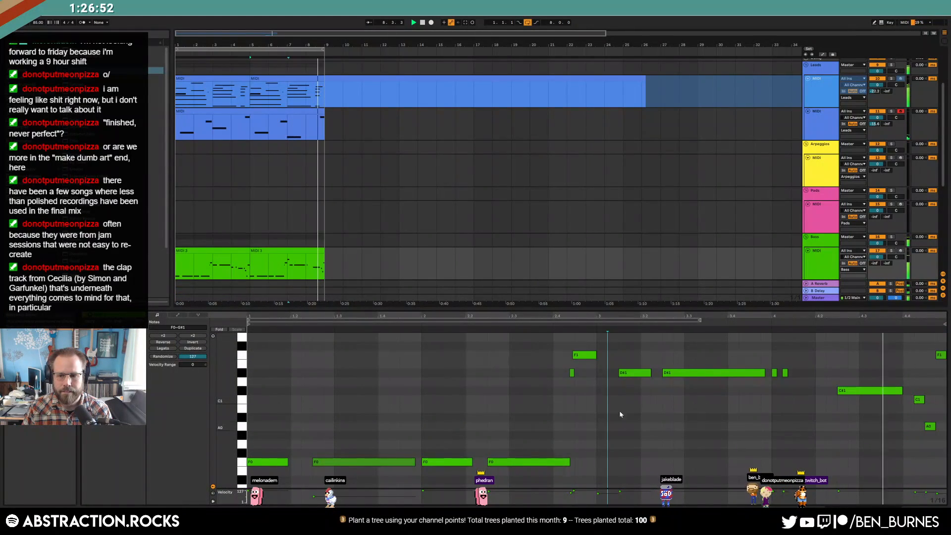
{"action": "scroll", "coordinate": [577, 389], "scroll_direction": "up", "scroll_amount": 1}
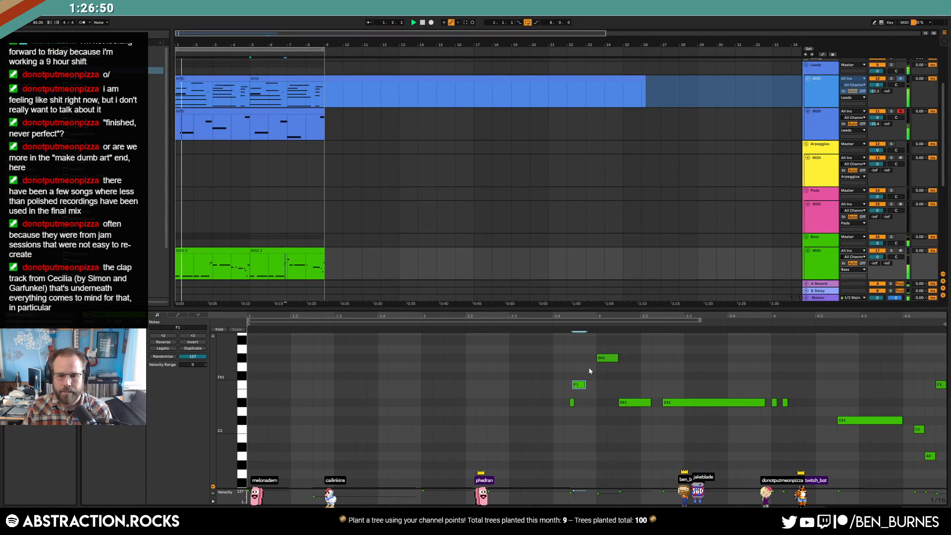
{"action": "mouse_move", "coordinate": [598, 359]}
{"action": "left_mouse_down"}
{"action": "mouse_move", "coordinate": [587, 359]}
{"action": "mouse_move", "coordinate": [597, 358]}
{"action": "left_mouse_up"}
{"action": "left_click", "coordinate": [613, 386]}
{"action": "double_click", "coordinate": [611, 357]}
{"action": "key", "text": "shift+Tab"}
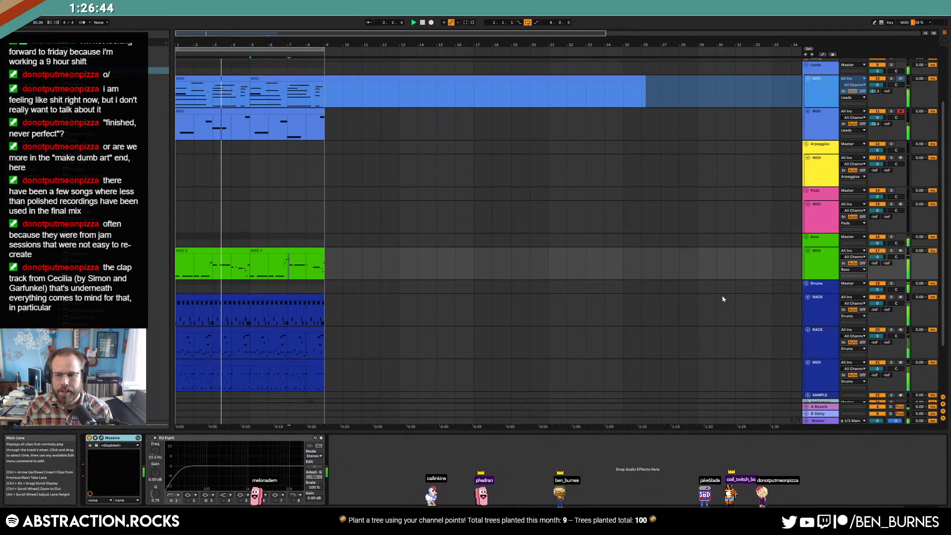
Step: Add a Glue Compressor to the Drums group and lower its threshold to -9.21 dB
{"action": "left_click", "coordinate": [824, 289]}
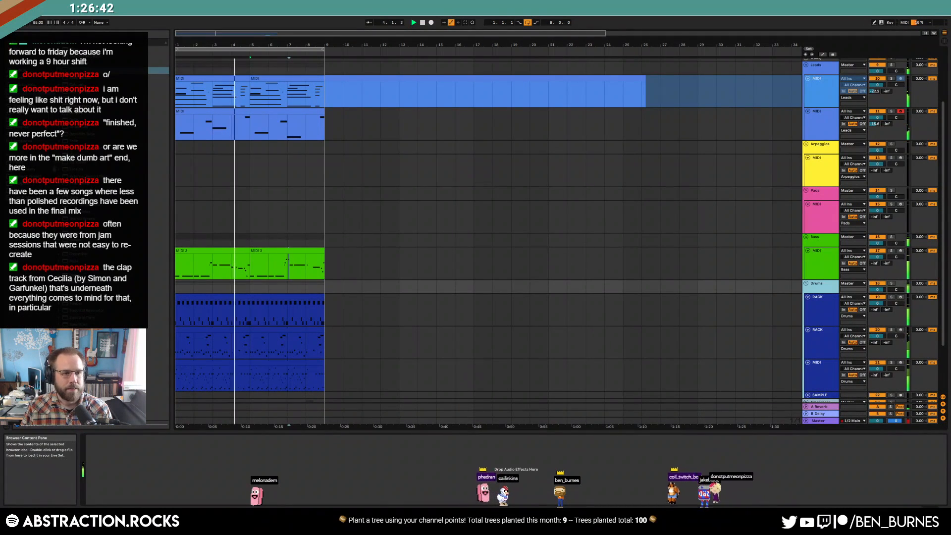
{"action": "double_click", "coordinate": [84, 205]}
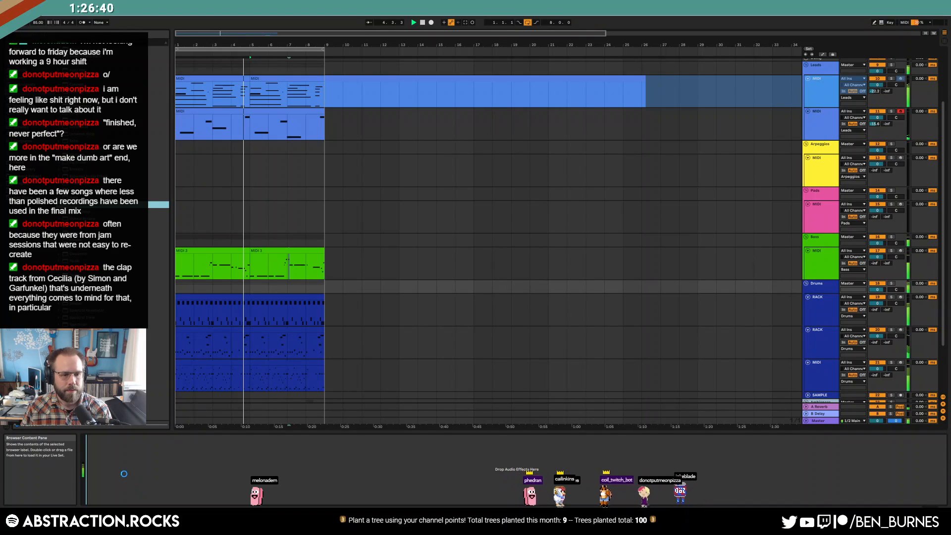
{"action": "left_click_drag", "start_coordinate": [128, 488], "coordinate": [127, 503]}
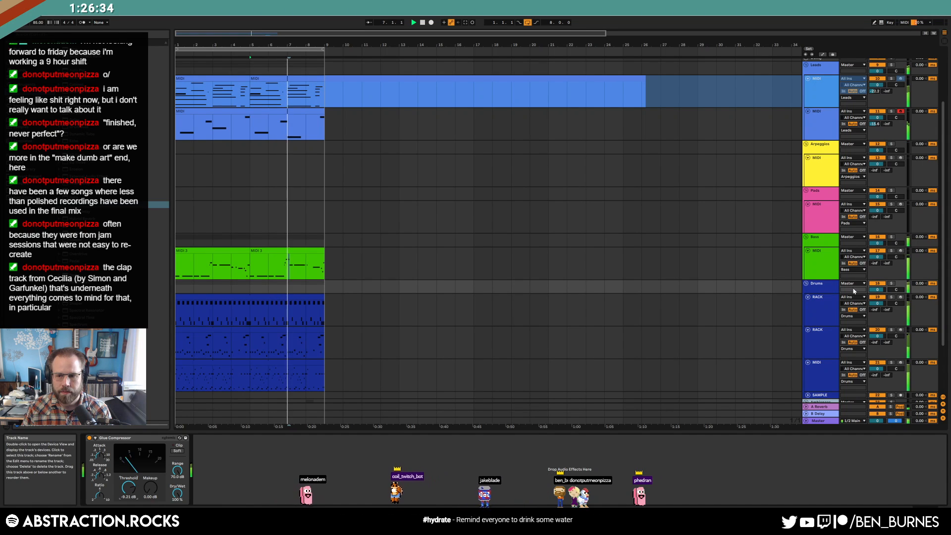
Step: Move the later G#1 note in the second bass clip slightly earlier and return to the device view
{"action": "double_click", "coordinate": [287, 262]}
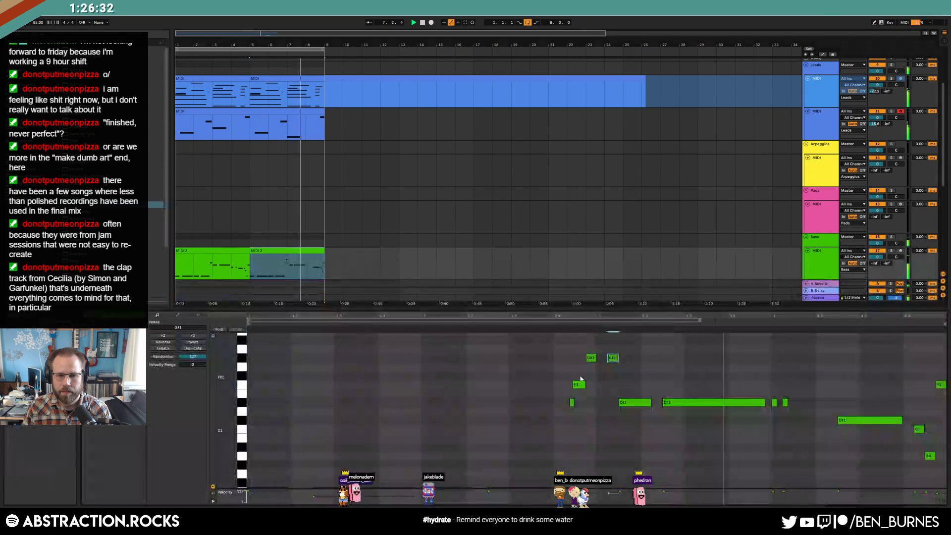
{"action": "left_click_drag", "start_coordinate": [613, 357], "coordinate": [603, 358]}
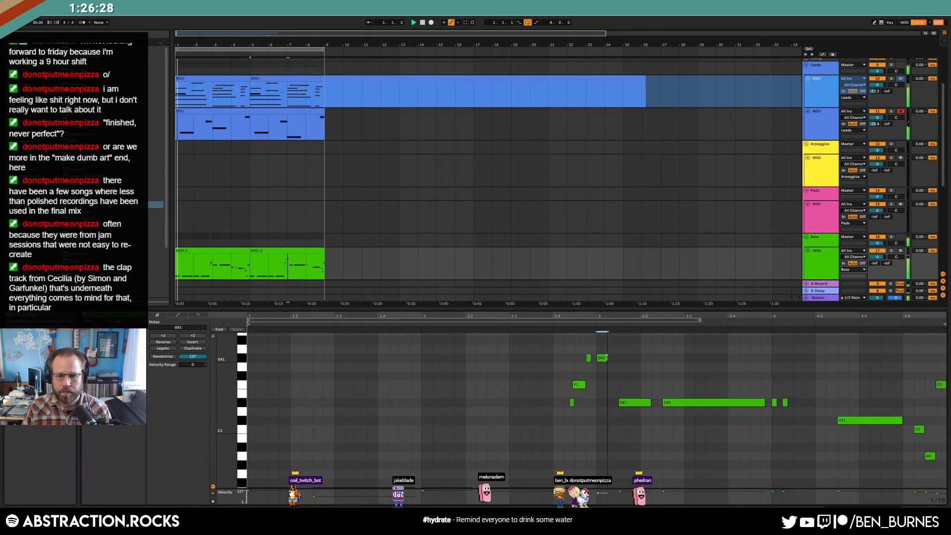
{"action": "key", "text": "shift+Tab"}
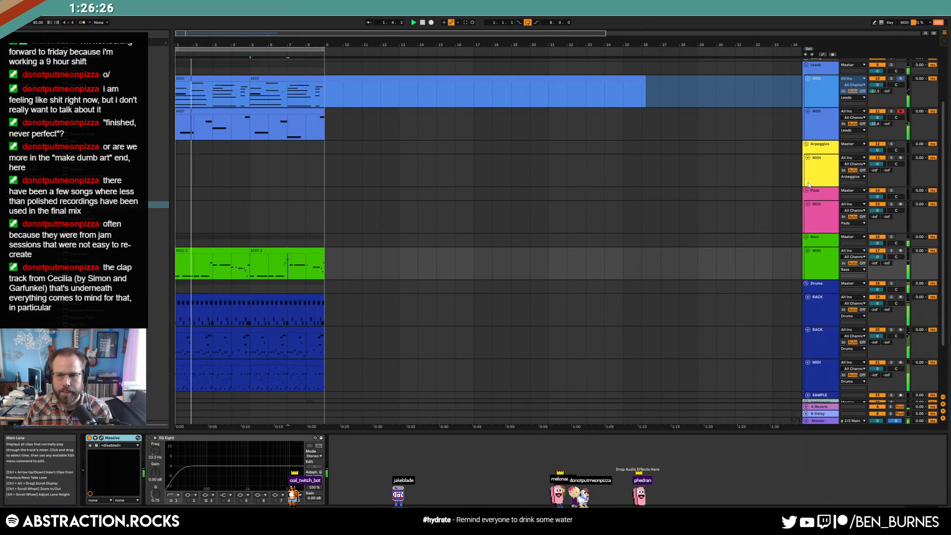
Step: Load the Wavetable instrument onto the MIDI track in the Arpeggios group
{"action": "left_click", "coordinate": [822, 164]}
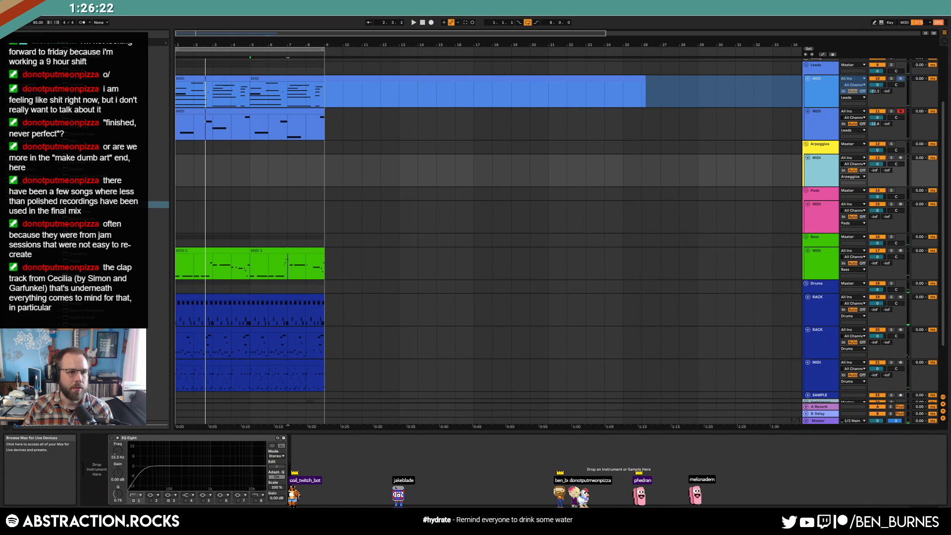
{"action": "left_click", "coordinate": [22, 85]}
{"action": "left_click_drag", "start_coordinate": [70, 135], "coordinate": [256, 168]}
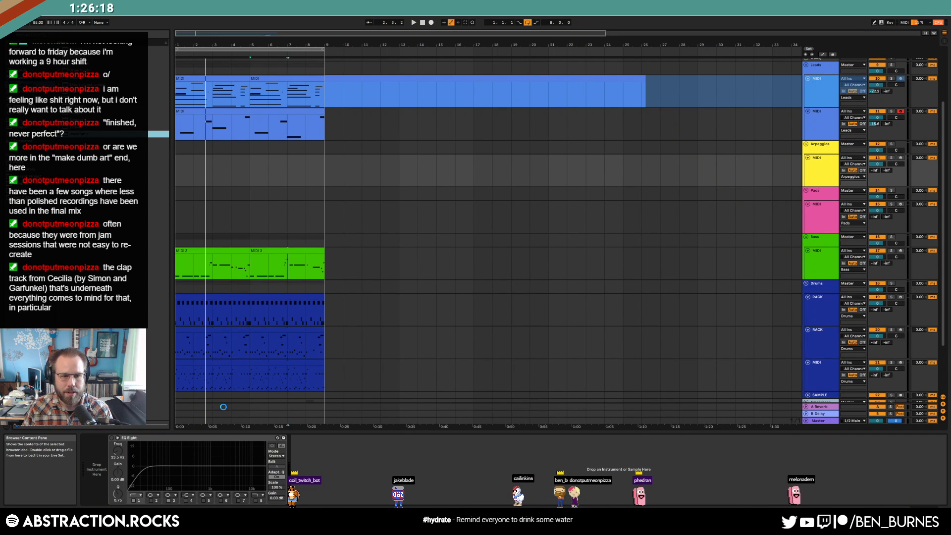
{"action": "left_click_drag", "start_coordinate": [311, 203], "coordinate": [311, 203]}
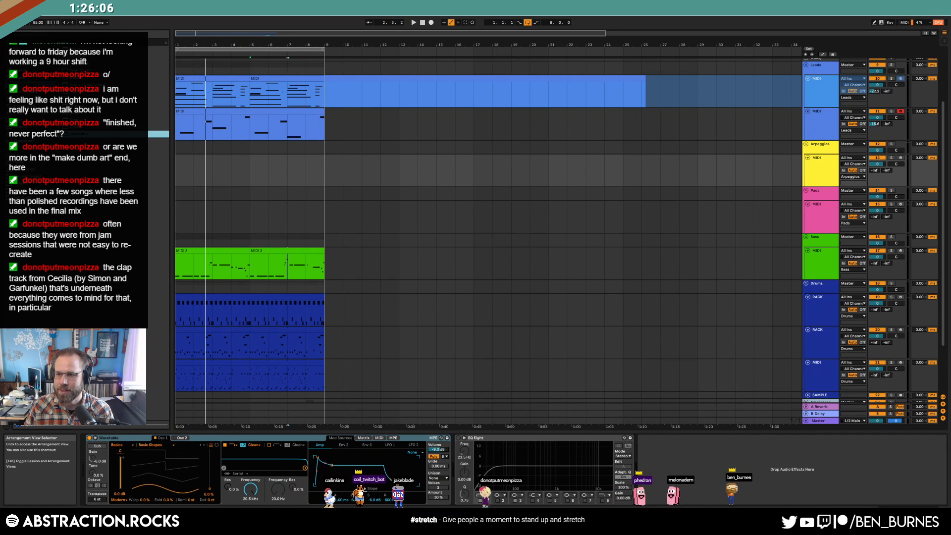
Step: Bring in the web browser, read through the Twitter notifications and put the browser away again
{"action": "left_click_drag", "start_coordinate": [950, 88], "coordinate": [519, 80]}
{"action": "scroll", "coordinate": [505, 329], "scroll_direction": "down", "scroll_amount": 2}
{"action": "scroll", "coordinate": [505, 329], "scroll_direction": "down", "scroll_amount": 2}
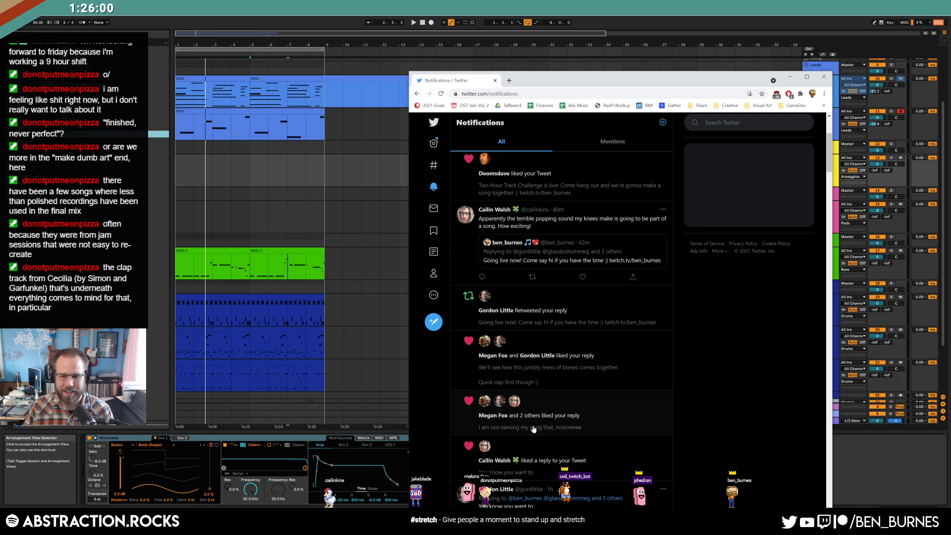
{"action": "scroll", "coordinate": [546, 431], "scroll_direction": "down", "scroll_amount": 5}
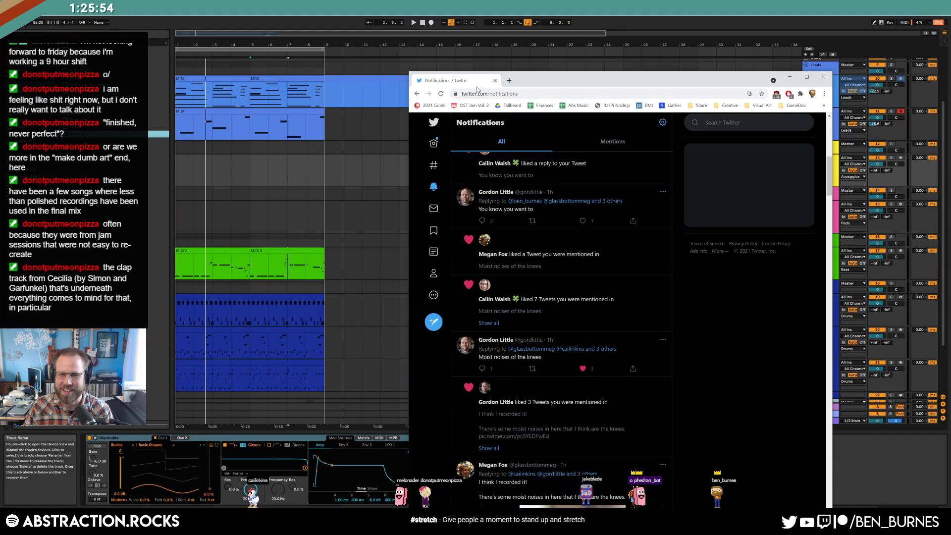
{"action": "left_click", "coordinate": [824, 77]}
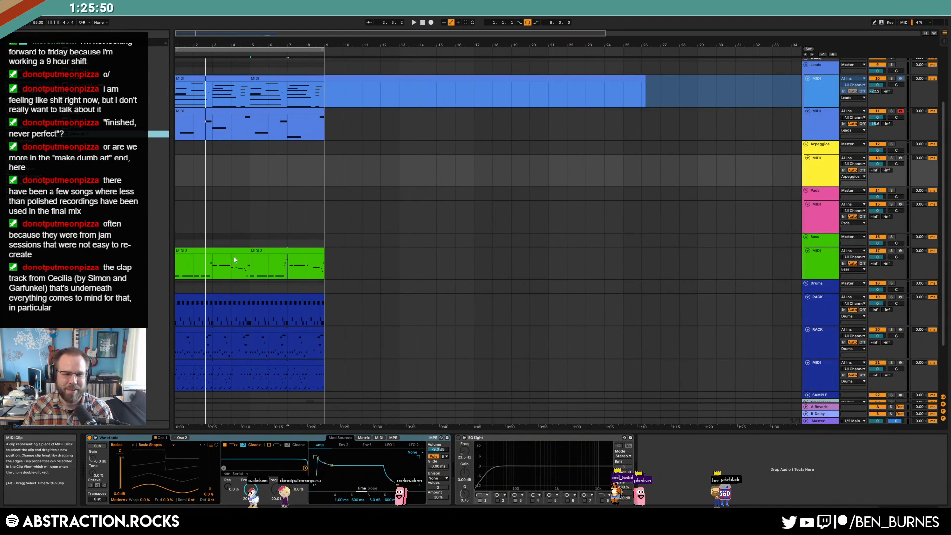
Step: Drop Wavetable's amp envelope sustain to its minimum and create a one-bar MIDI clip at the start of the Arpeggios track
{"action": "left_click", "coordinate": [176, 172]}
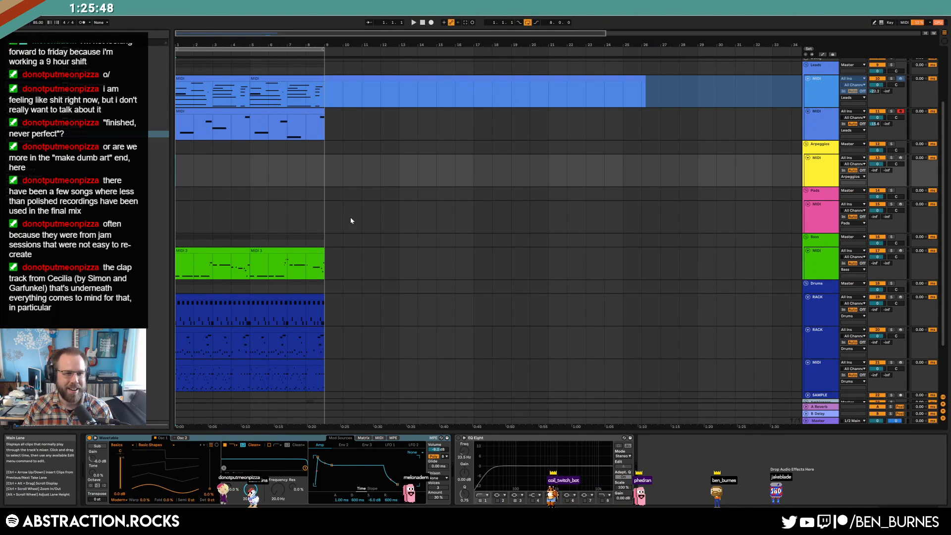
{"action": "left_click_drag", "start_coordinate": [332, 465], "coordinate": [333, 484]}
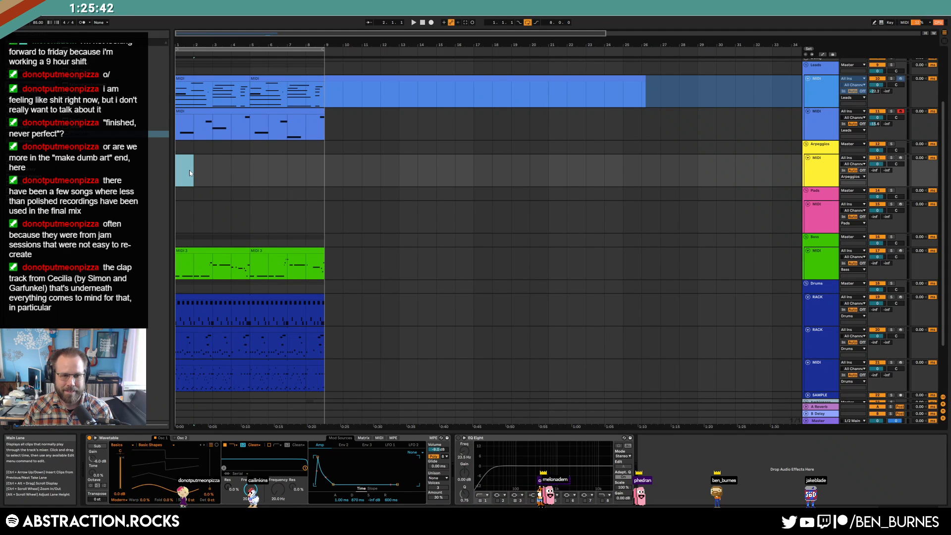
{"action": "key", "text": "ctrl+shift+m"}
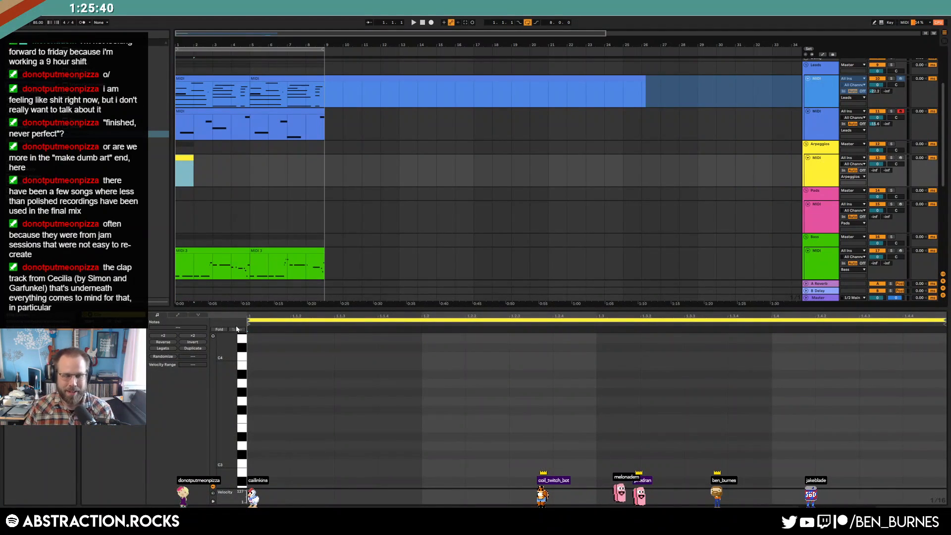
{"action": "left_click_drag", "start_coordinate": [240, 368], "coordinate": [225, 365]}
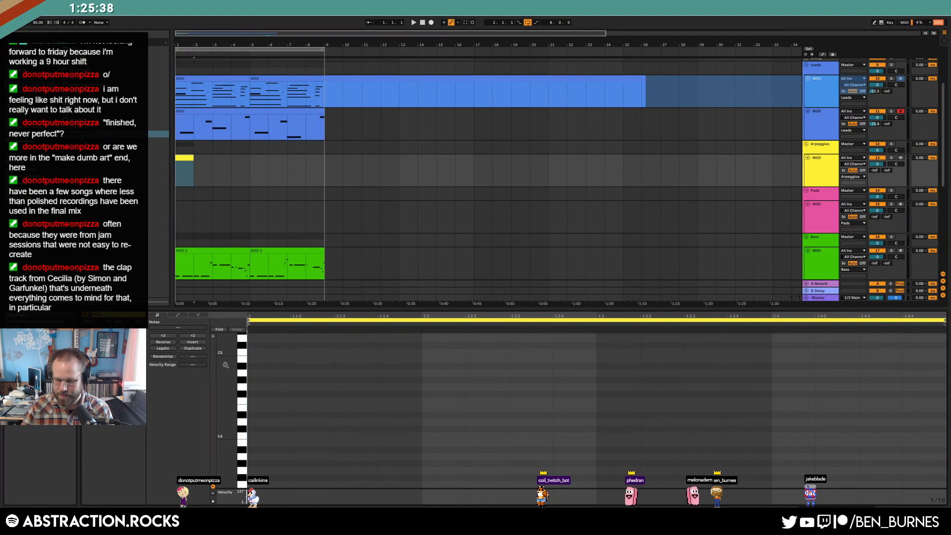
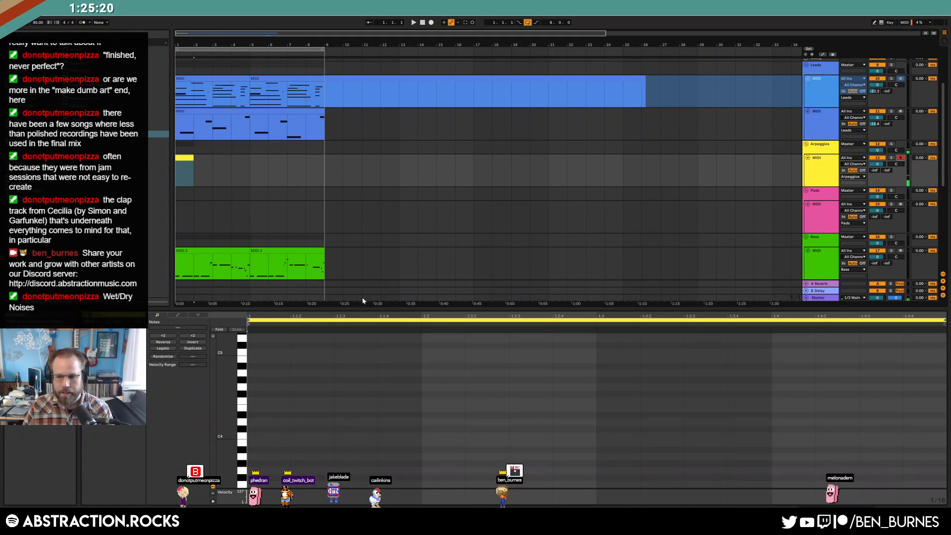
Step: Enter a descending four-note pattern of evenly spaced sixteenth notes from A#3 through G3 to D#3 in the arpeggio clip
{"action": "left_click_drag", "start_coordinate": [227, 373], "coordinate": [229, 353]}
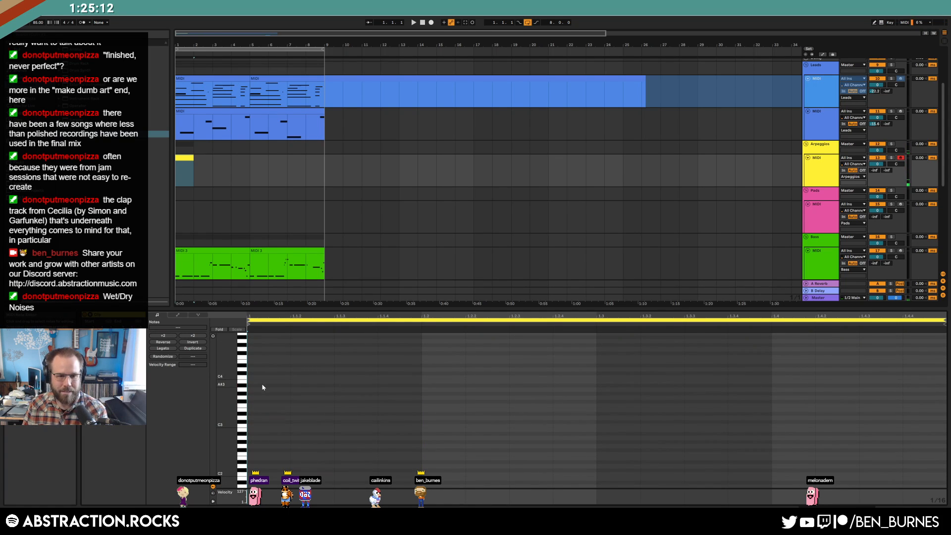
{"action": "double_click", "coordinate": [342, 393]}
{"action": "double_click", "coordinate": [427, 398]}
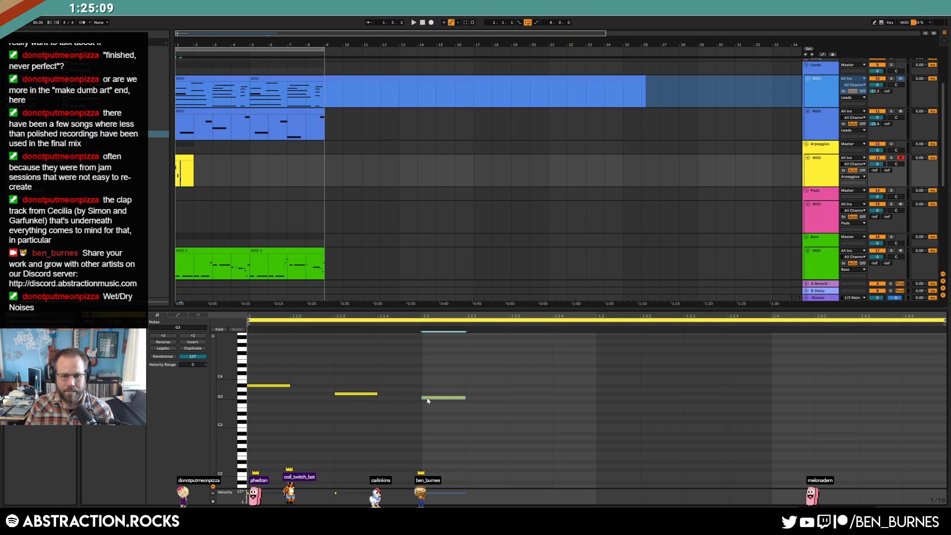
{"action": "left_click", "coordinate": [513, 418]}
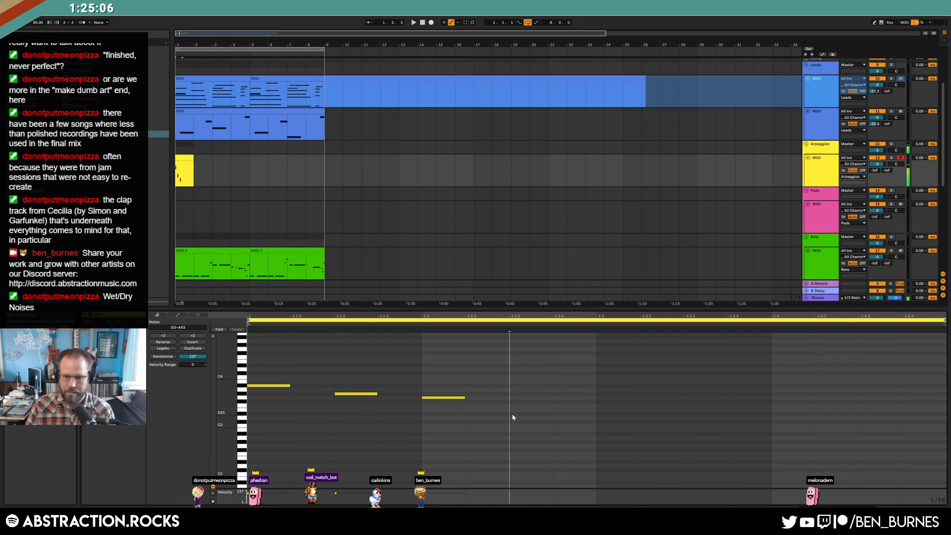
Step: Compress the four-note arpeggio pattern to half its length and duplicate it three times to fill the one-bar clip
{"action": "key", "text": "ctrl+a"}
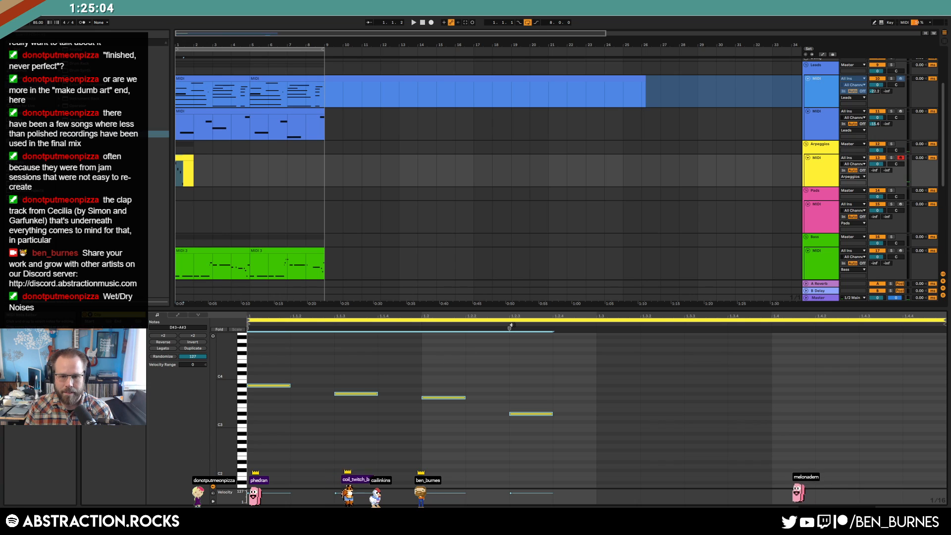
{"action": "left_click_drag", "start_coordinate": [509, 329], "coordinate": [379, 340]}
{"action": "key", "text": "ctrl+d"}
{"action": "key", "text": "ctrl+d"}
{"action": "key", "text": "ctrl+d"}
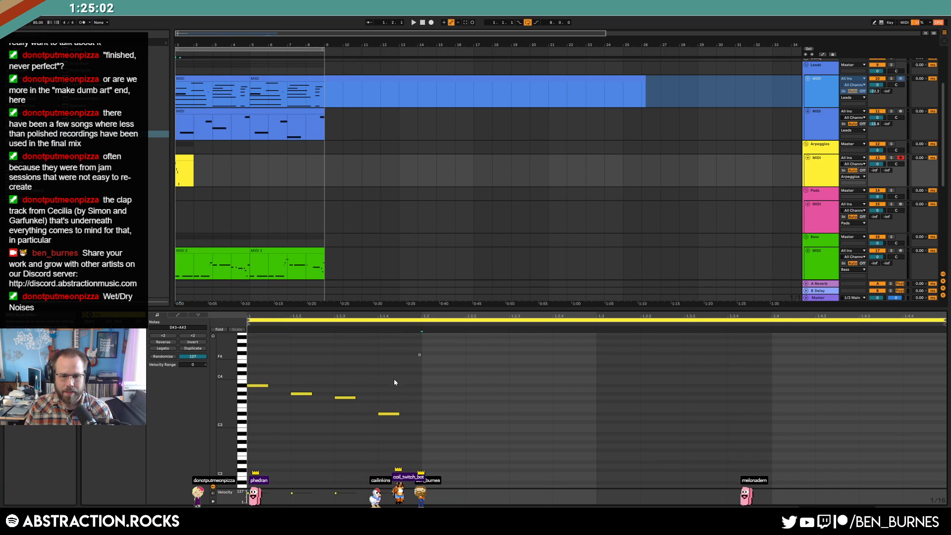
Step: Try to extend the one-bar arpeggio clip to the start of bar 8
{"action": "key", "text": "shift+Tab"}
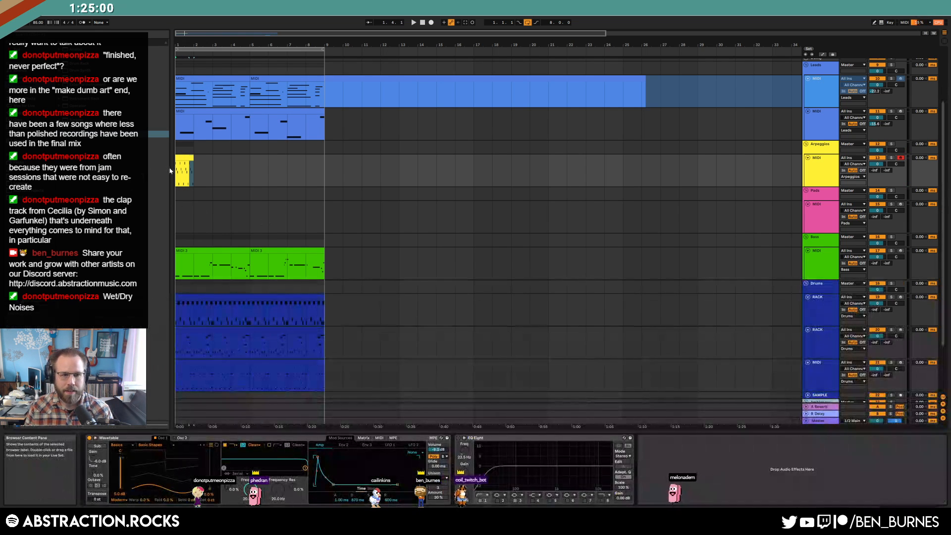
{"action": "left_click_drag", "start_coordinate": [192, 157], "coordinate": [306, 168]}
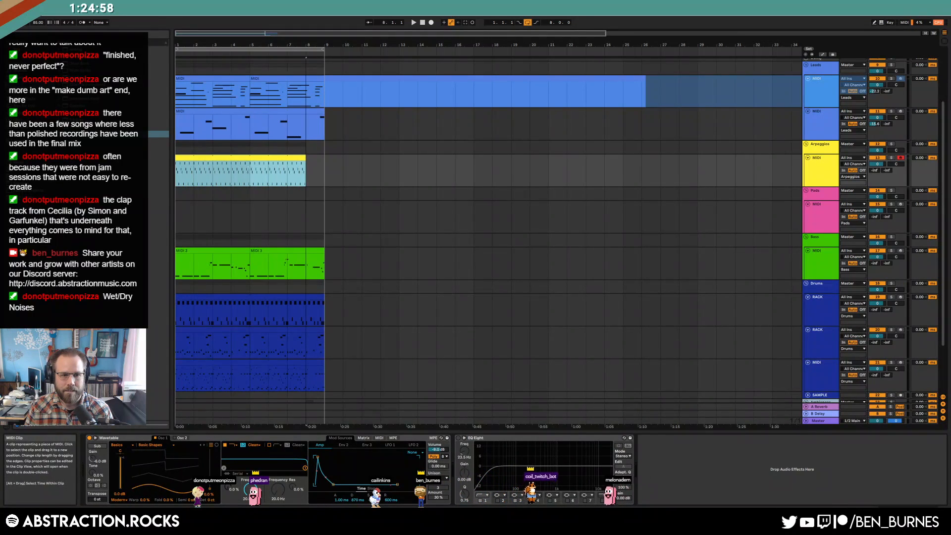
{"action": "key", "text": "ctrl+z"}
Step: Redraw the note velocities across the one-bar arpeggio clip, select all its notes and bring back the Wavetable device view
{"action": "double_click", "coordinate": [185, 155]}
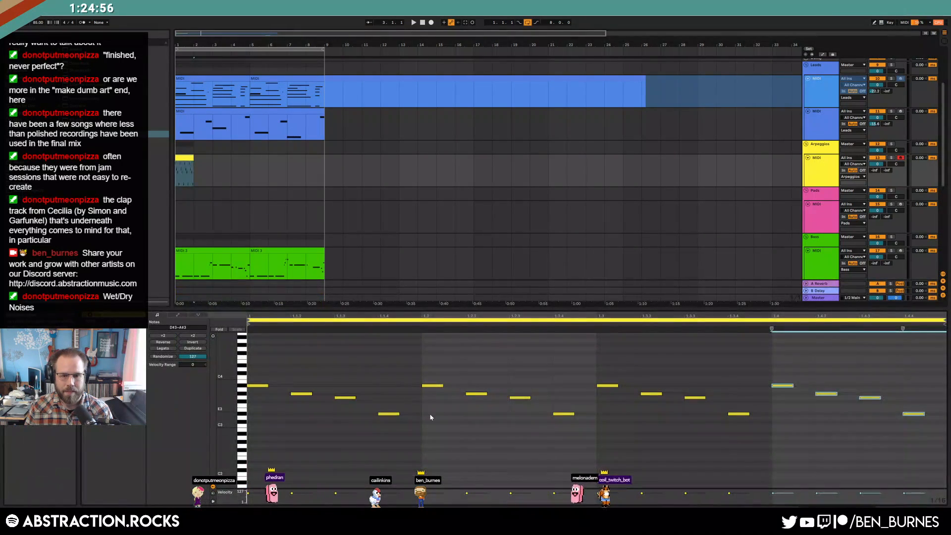
{"action": "mouse_move", "coordinate": [249, 493]}
{"action": "left_mouse_down"}
{"action": "mouse_move", "coordinate": [609, 477]}
{"action": "mouse_move", "coordinate": [906, 483]}
{"action": "left_mouse_up"}
{"action": "key", "text": "b"}
{"action": "key", "text": "shift+Tab"}
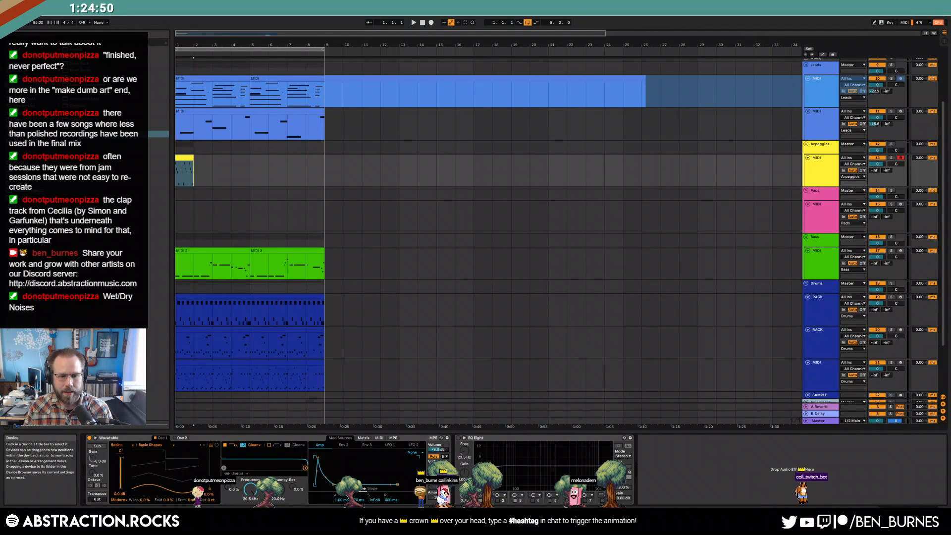
{"action": "double_click", "coordinate": [184, 158]}
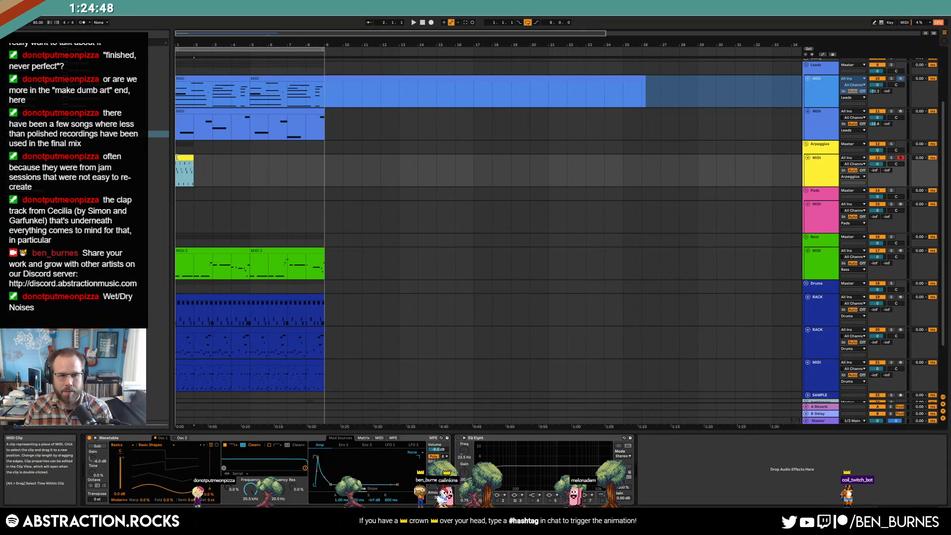
{"action": "left_click", "coordinate": [346, 372]}
{"action": "key", "text": "ctrl+a"}
{"action": "key", "text": "shift+Tab"}
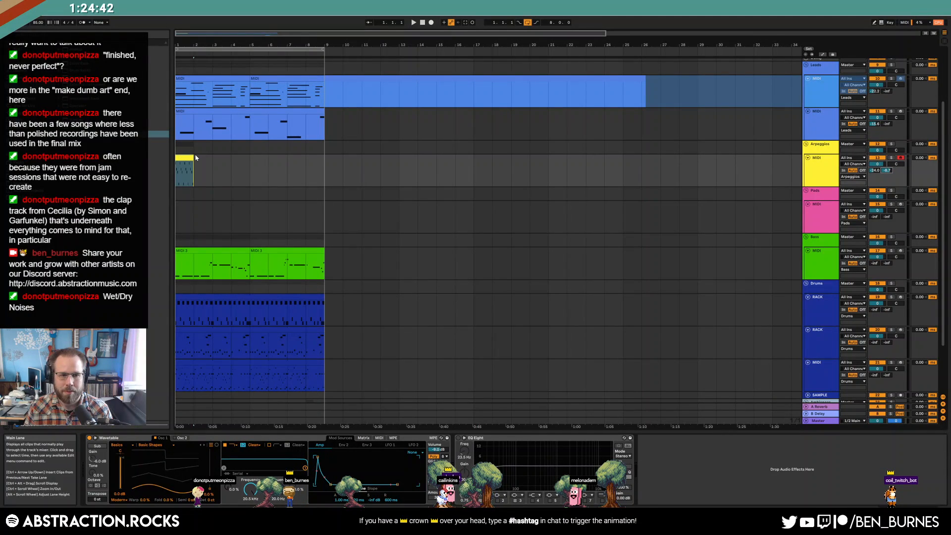
Step: Play the loop and duplicate the first four bars of the arpeggio track so the one-bar clip repeats at bar 5
{"action": "key", "text": "space"}
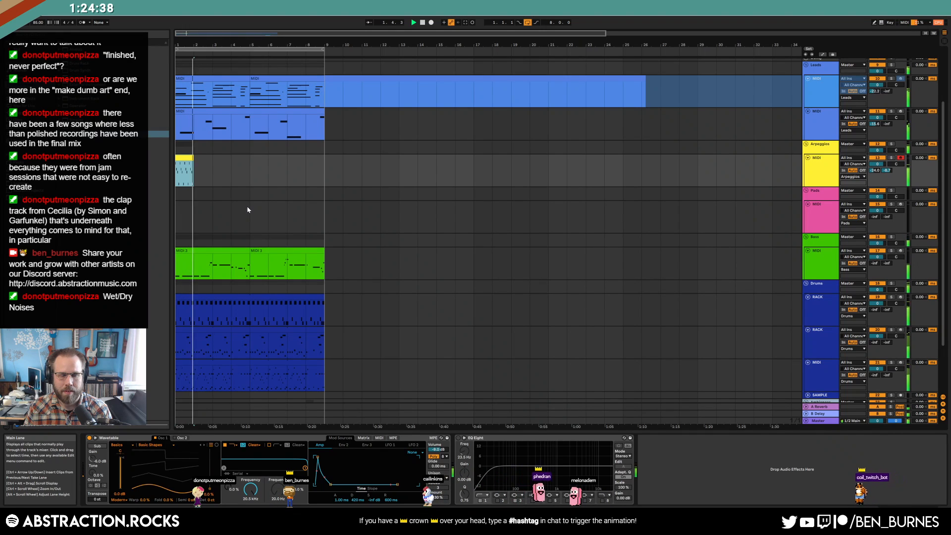
{"action": "left_click_drag", "start_coordinate": [250, 171], "coordinate": [164, 174]}
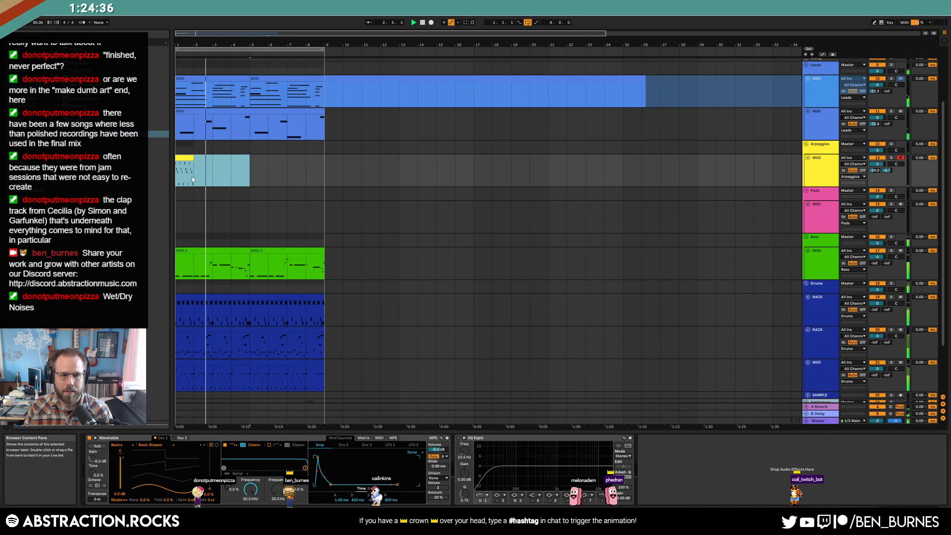
{"action": "key", "text": "ctrl+d"}
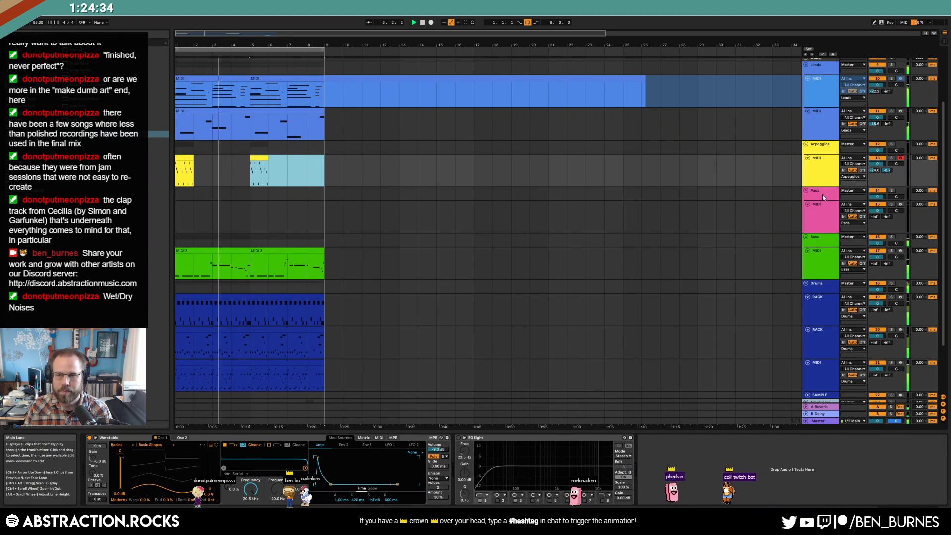
Step: Lower the arpeggio track's volume and bring Wavetable's first filter cutoff down to 2.70 kHz with some resonance
{"action": "left_click_drag", "start_coordinate": [876, 165], "coordinate": [875, 178]}
{"action": "left_click_drag", "start_coordinate": [306, 468], "coordinate": [283, 465]}
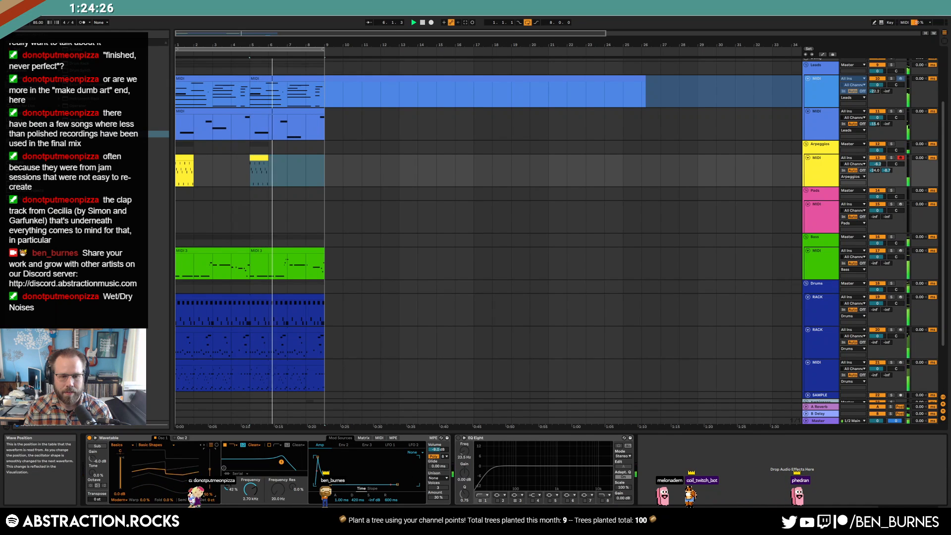
Step: Modulate Osc 1 Position with LFO 1 in the modulation matrix and give LFO 1 a sawtooth shape
{"action": "left_click", "coordinate": [364, 438]}
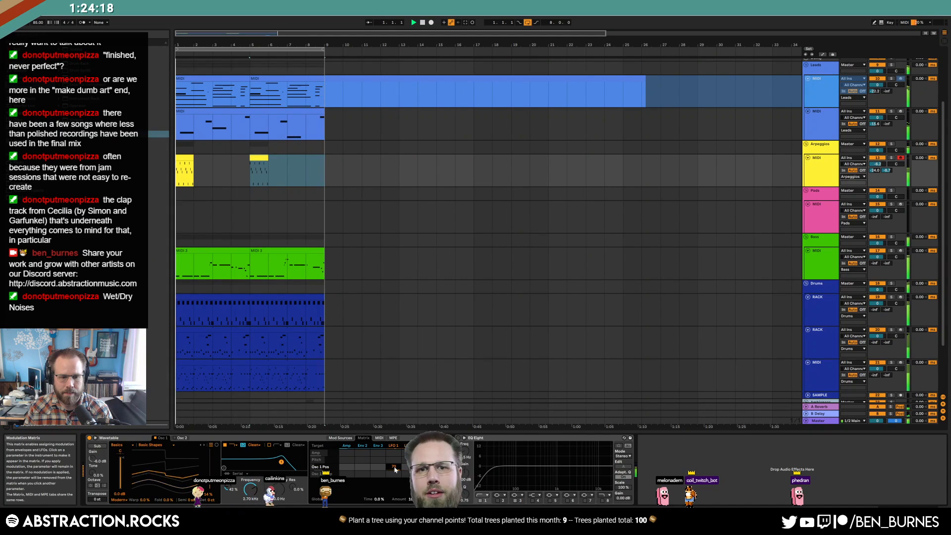
{"action": "left_click", "coordinate": [337, 439]}
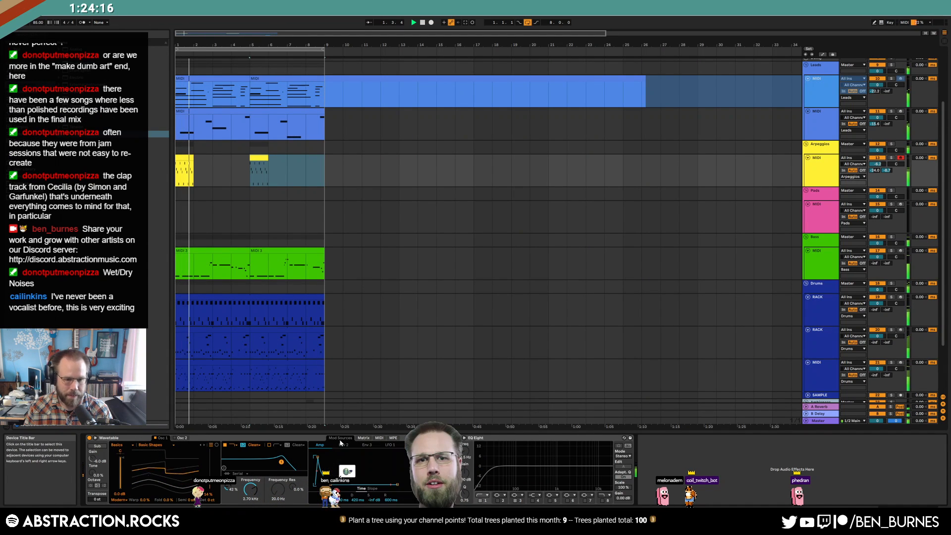
{"action": "left_click", "coordinate": [392, 445]}
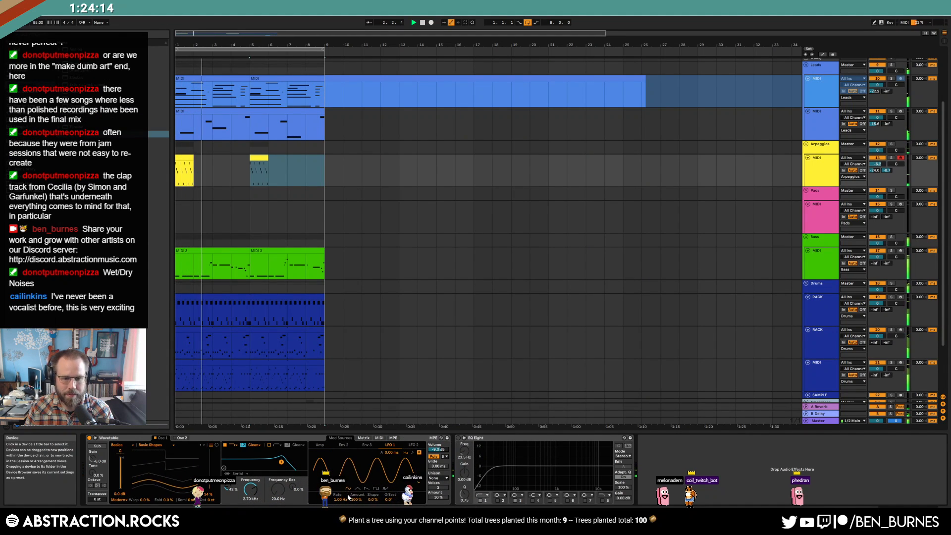
{"action": "left_click", "coordinate": [366, 489]}
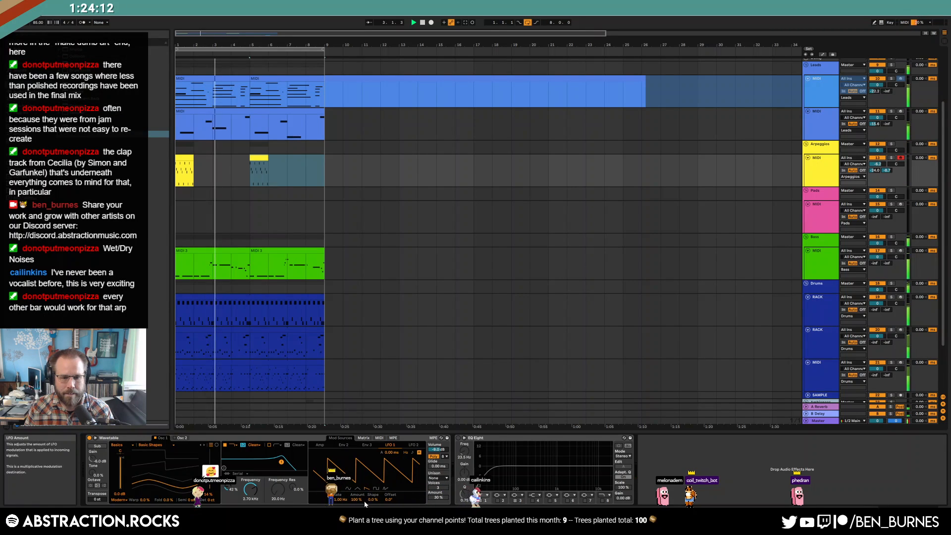
{"action": "left_click", "coordinate": [376, 489]}
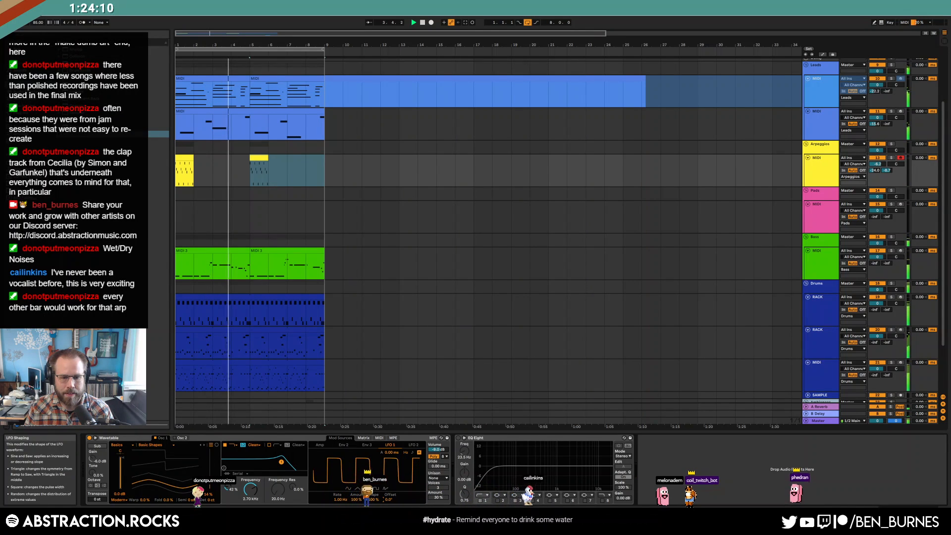
{"action": "left_click", "coordinate": [367, 489]}
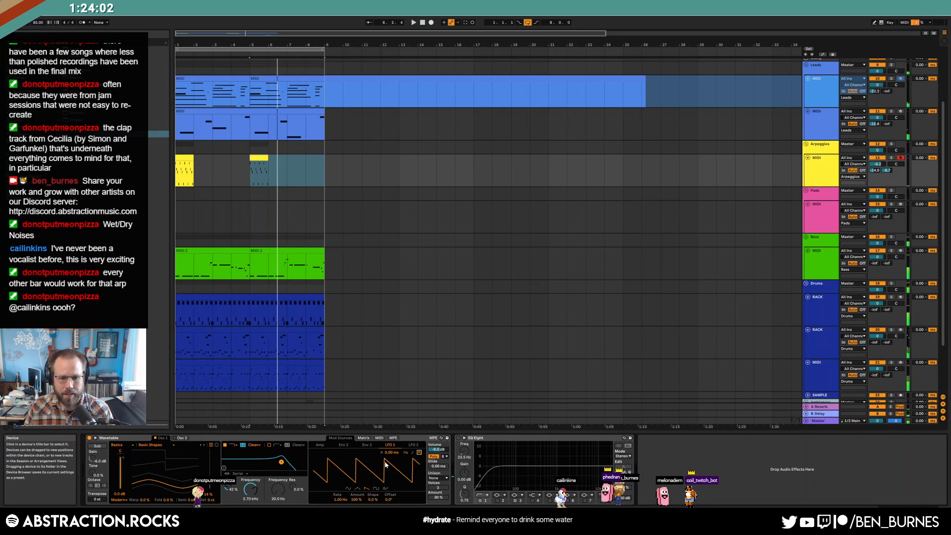
Step: Invert LFO 1's modulation of Osc 1 Position in the modulation matrix to an amount of -69
{"action": "left_click", "coordinate": [379, 438]}
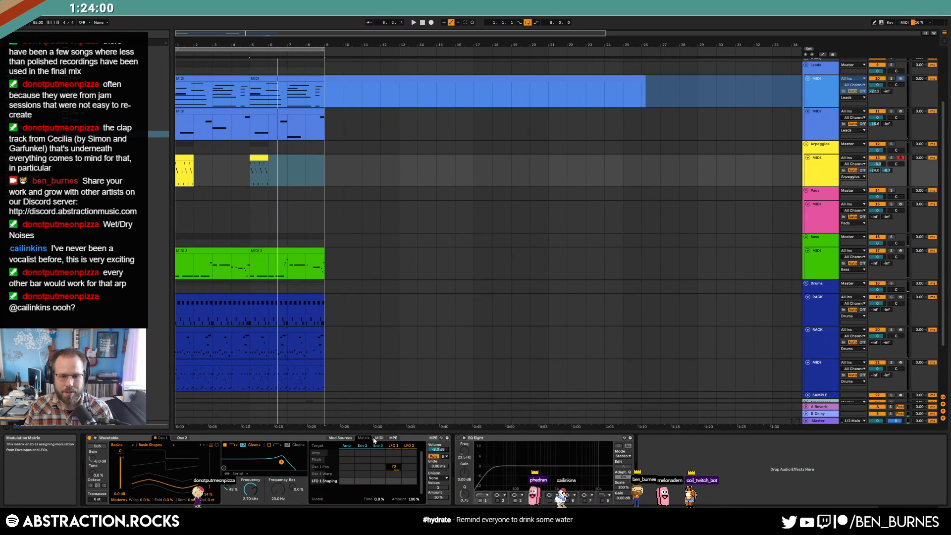
{"action": "left_click", "coordinate": [347, 439]}
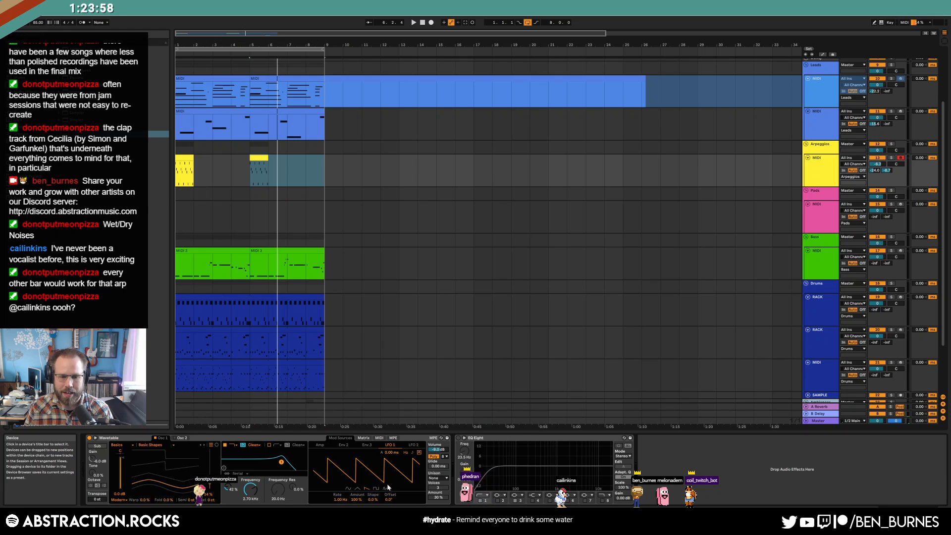
{"action": "left_click", "coordinate": [365, 439]}
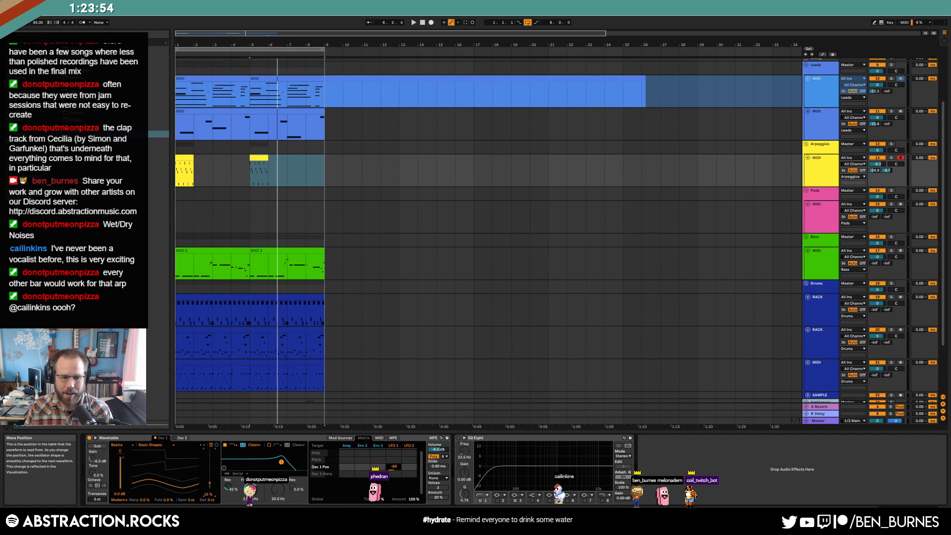
Step: Play the loop, toggle LFO 1's retrigger setting and slow down its rate
{"action": "key", "text": "space"}
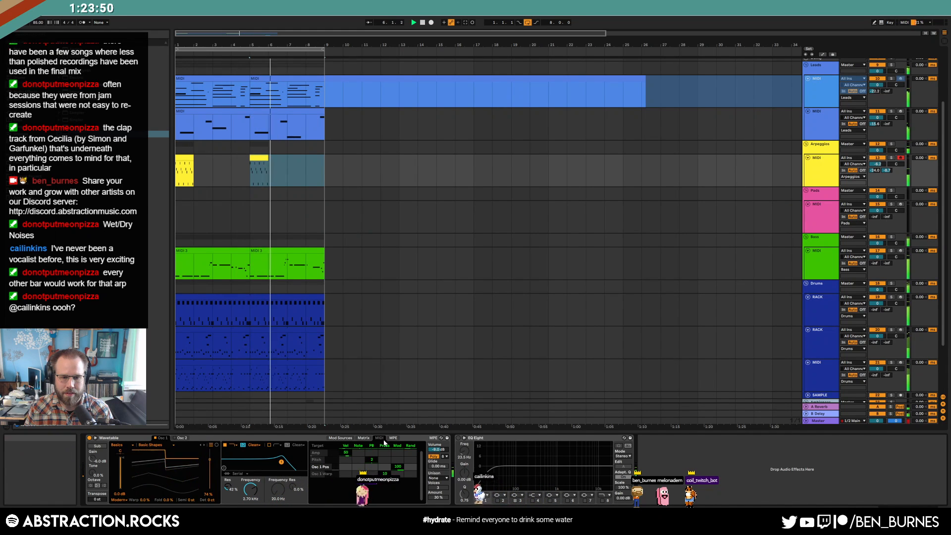
{"action": "left_click", "coordinate": [352, 439]}
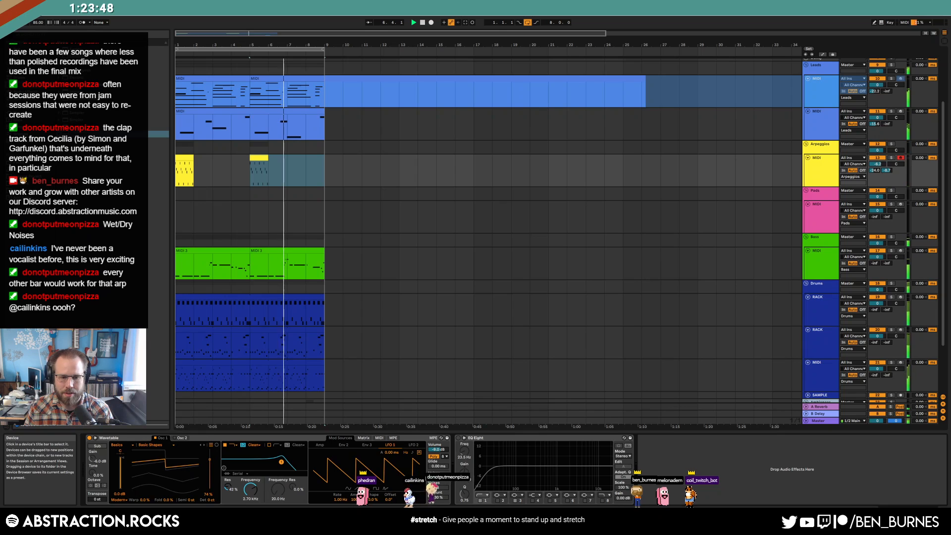
{"action": "left_click", "coordinate": [416, 453]}
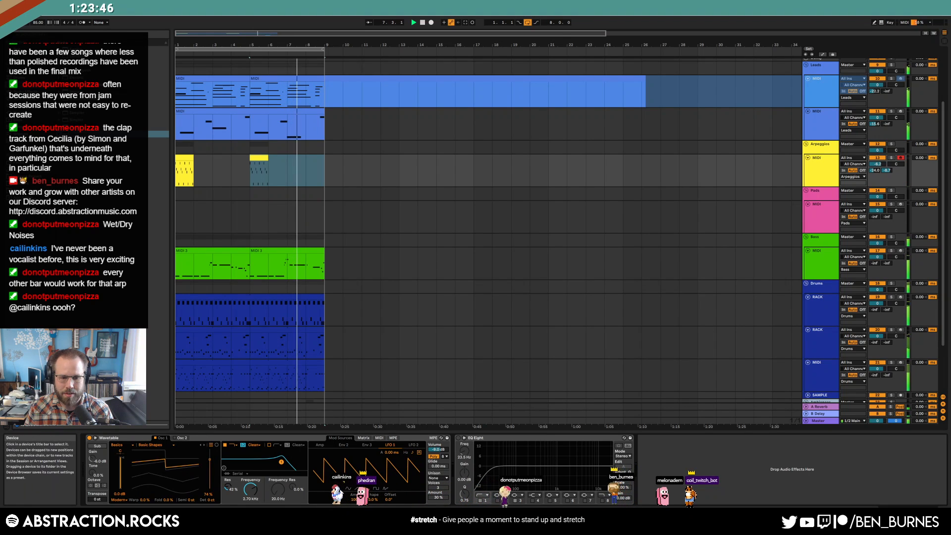
{"action": "left_click_drag", "start_coordinate": [338, 499], "coordinate": [337, 516]}
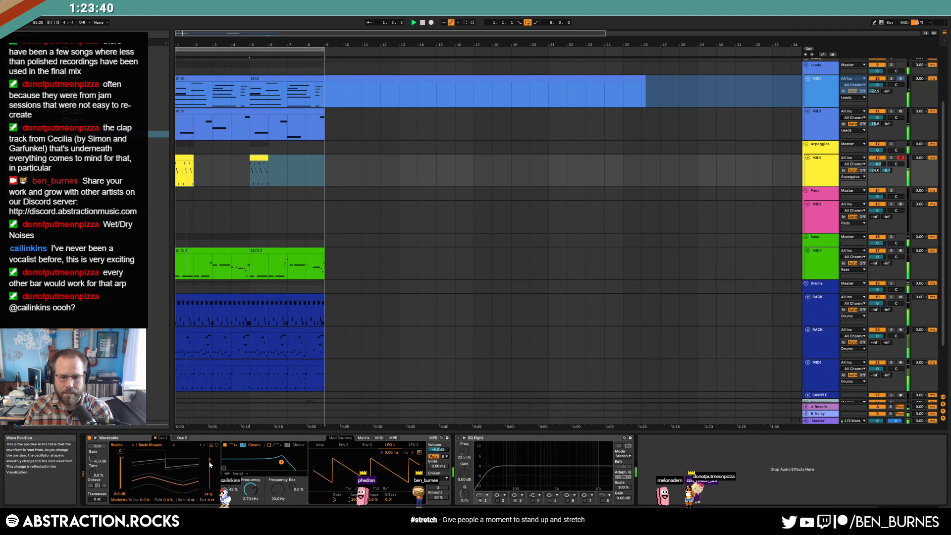
Step: Lower oscillator 1's wave position to about 34 % and shorten the amp envelope decay to 199 ms
{"action": "left_click_drag", "start_coordinate": [210, 462], "coordinate": [209, 483]}
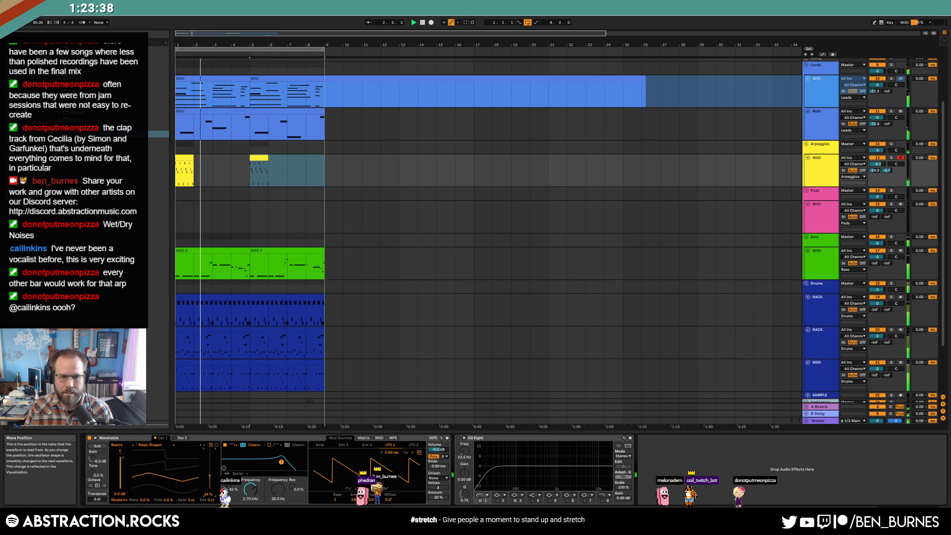
{"action": "left_click", "coordinate": [361, 439]}
{"action": "left_click", "coordinate": [361, 439]}
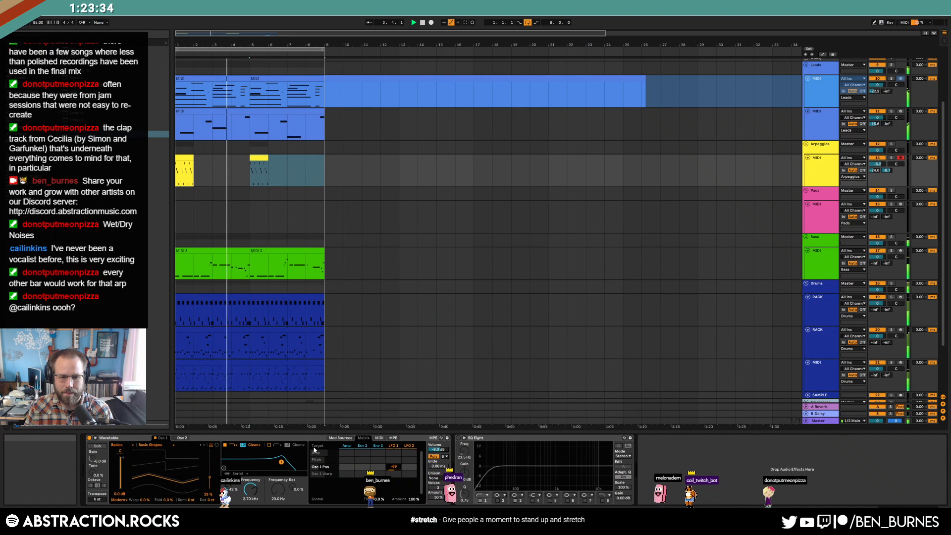
{"action": "left_click", "coordinate": [341, 438]}
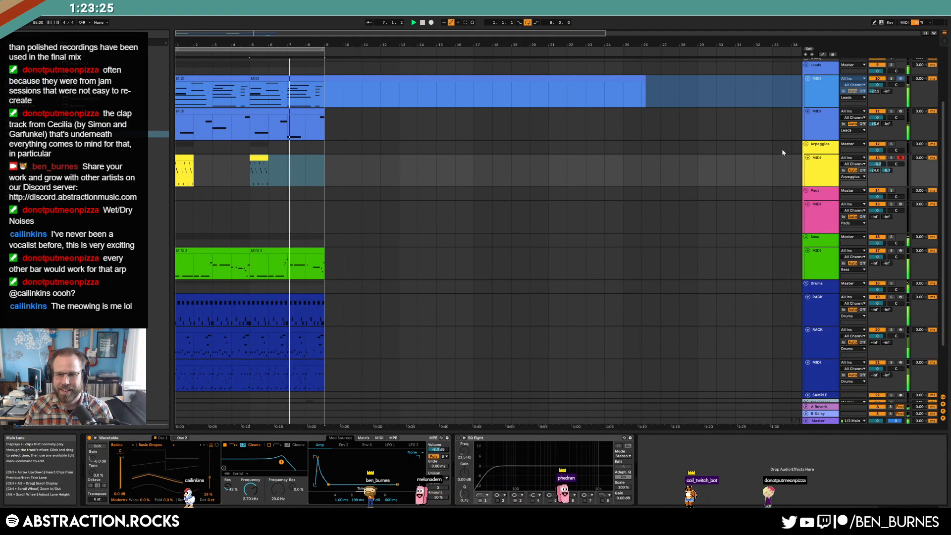
Step: Switch record arming from the arpeggio track to the second Leads MIDI track and look over the remaining tracks
{"action": "left_click", "coordinate": [900, 111]}
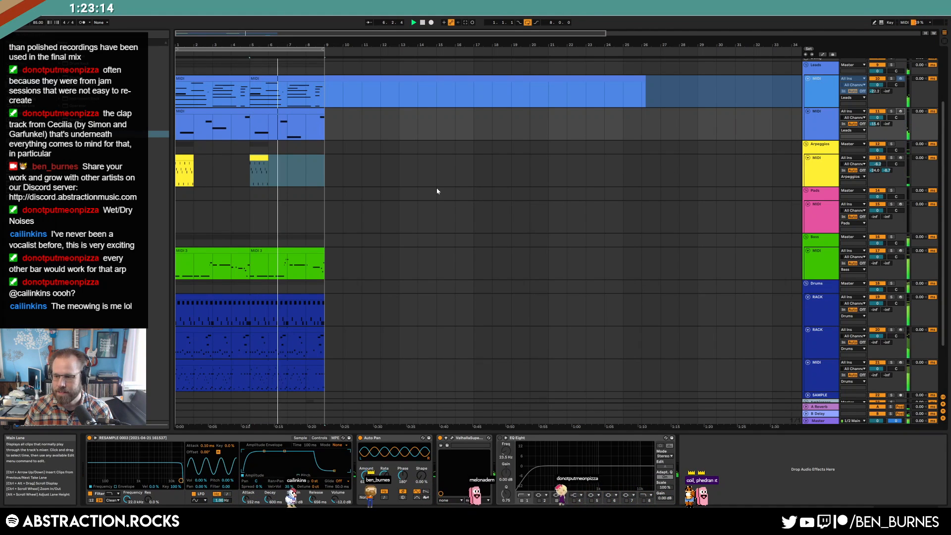
{"action": "scroll", "coordinate": [495, 213], "scroll_direction": "down", "scroll_amount": 1}
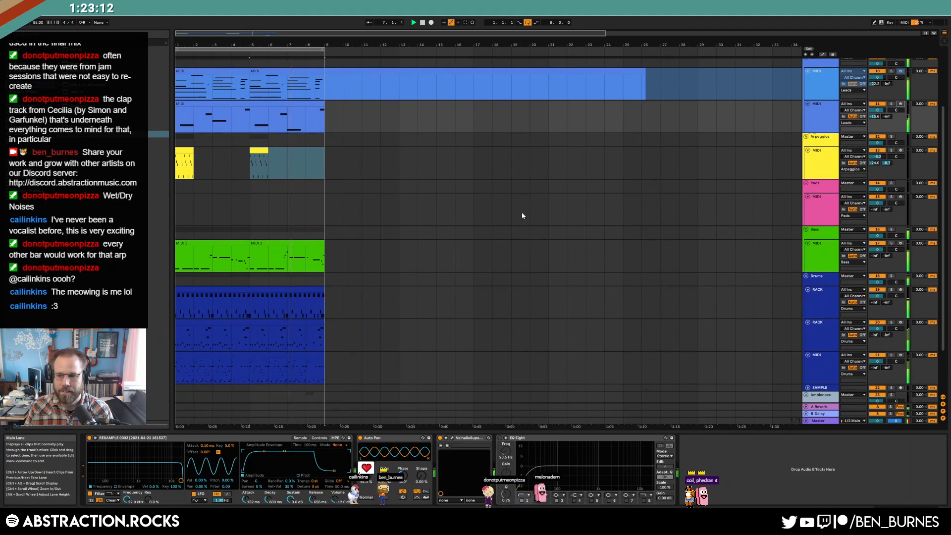
{"action": "scroll", "coordinate": [510, 218], "scroll_direction": "down", "scroll_amount": 5}
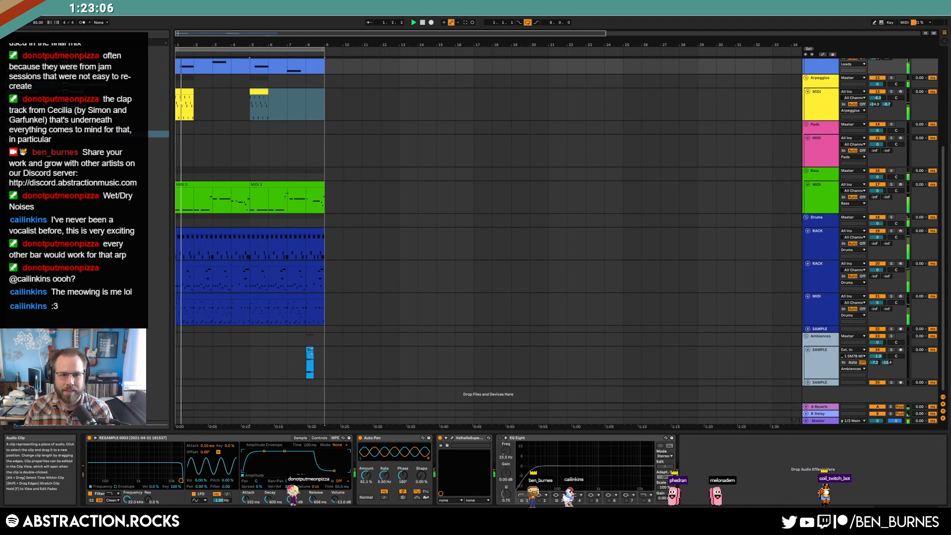
{"action": "scroll", "coordinate": [330, 342], "scroll_direction": "up", "scroll_amount": 3}
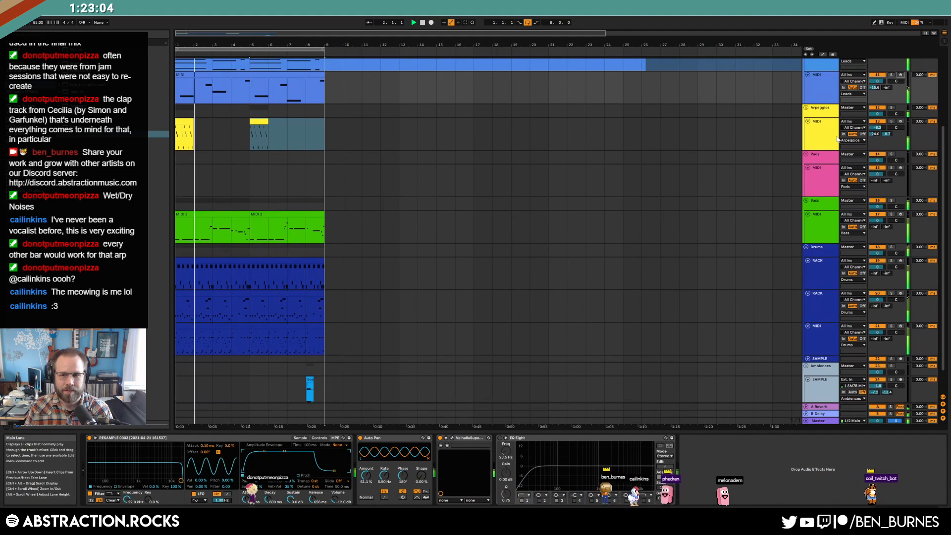
Step: Set the arpeggio Wavetable's unison to Shimmer with 4 voices and 6.2 % amount, and its amp decay to 375 ms
{"action": "left_click", "coordinate": [812, 141]}
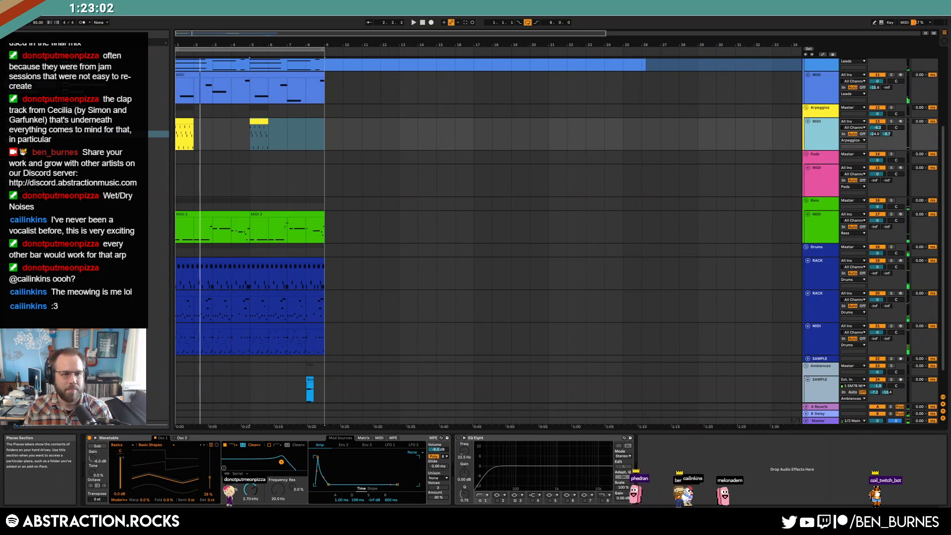
{"action": "left_click", "coordinate": [438, 478]}
{"action": "left_click", "coordinate": [435, 444]}
{"action": "left_click", "coordinate": [438, 478]}
{"action": "left_click", "coordinate": [436, 450]}
{"action": "key", "text": "space"}
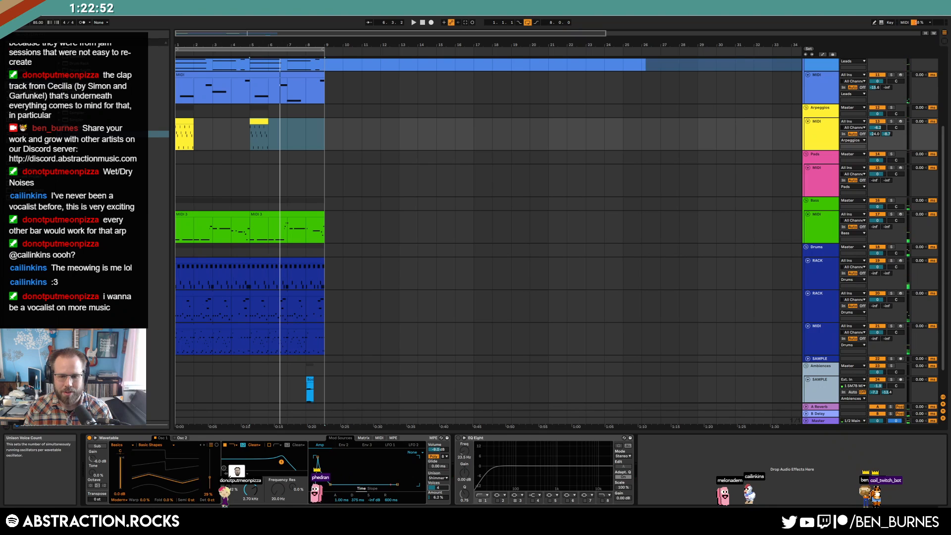
{"action": "key", "text": "space"}
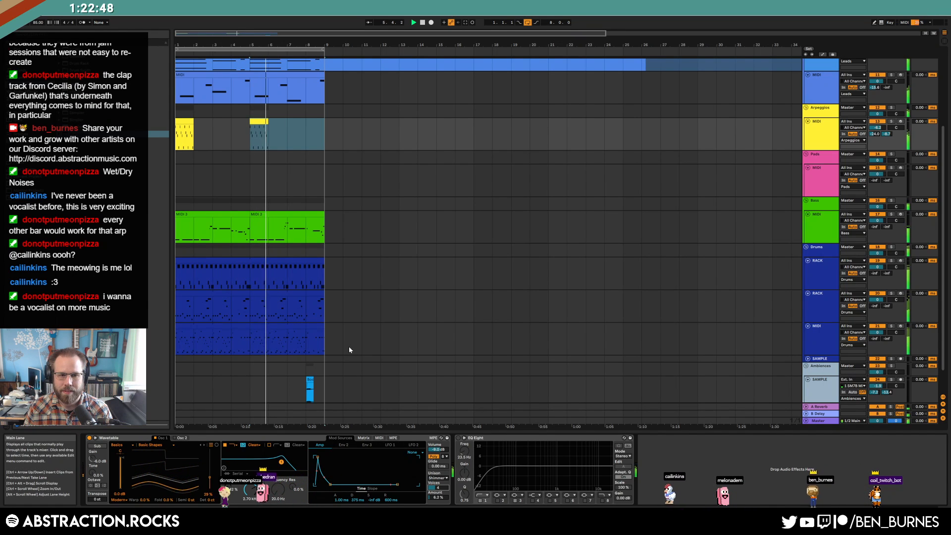
Step: Move the chord MIDI track out of the Leads group and into the Pads group above its empty MIDI track
{"action": "scroll", "coordinate": [295, 191], "scroll_direction": "up", "scroll_amount": 3}
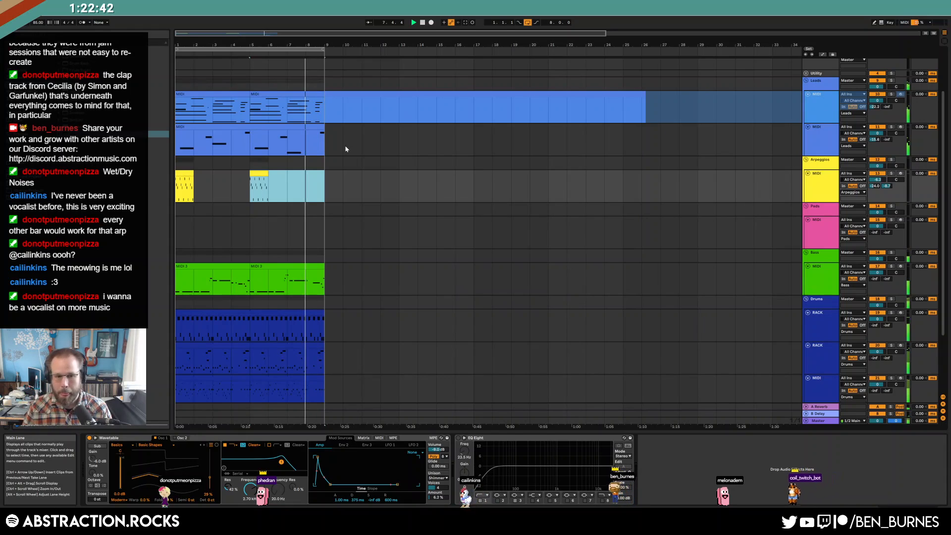
{"action": "scroll", "coordinate": [783, 249], "scroll_direction": "down", "scroll_amount": 2}
{"action": "left_click", "coordinate": [823, 229]}
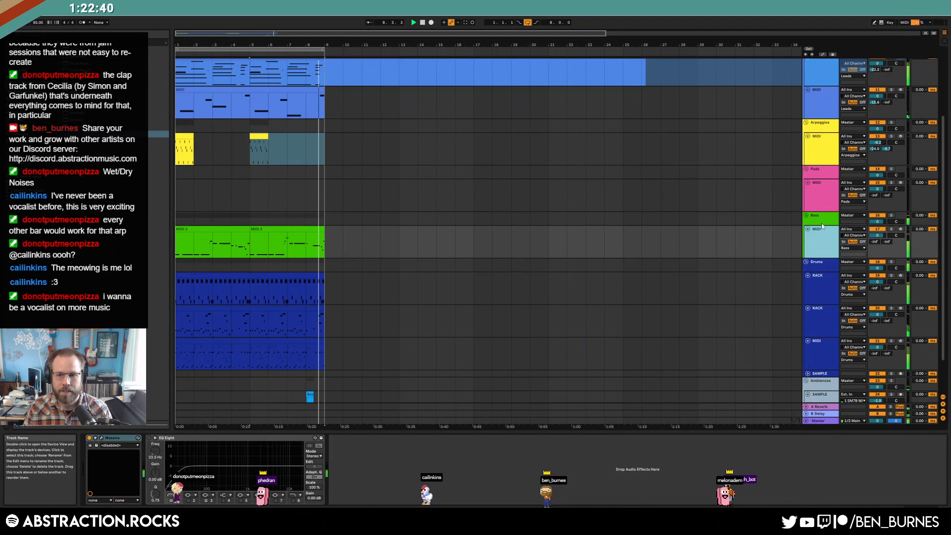
{"action": "left_click", "coordinate": [439, 181]}
{"action": "scroll", "coordinate": [629, 134], "scroll_direction": "up", "scroll_amount": 1}
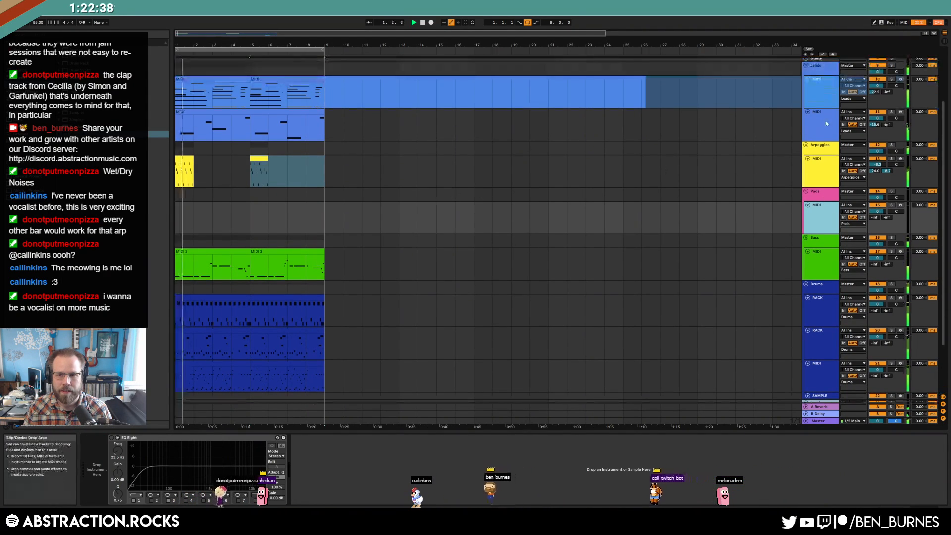
{"action": "left_click_drag", "start_coordinate": [818, 87], "coordinate": [822, 207]}
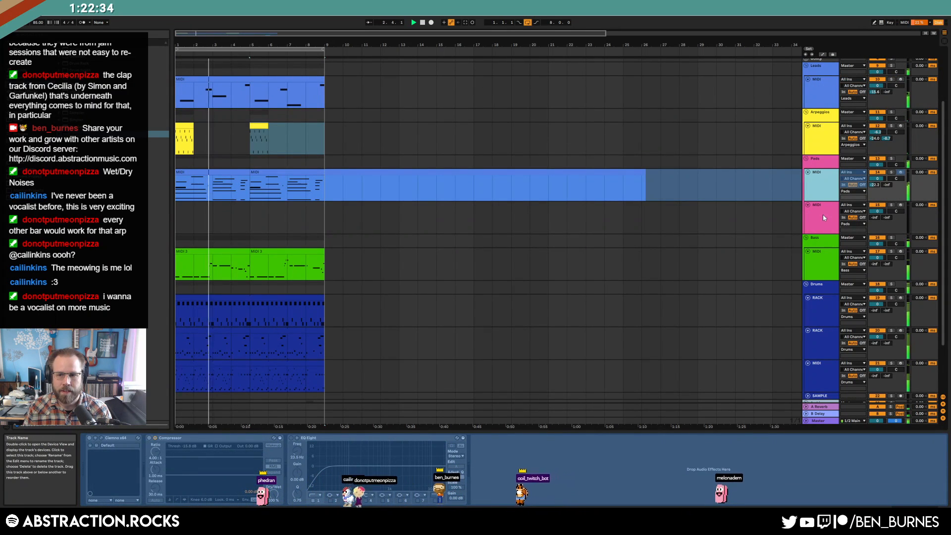
Step: Recolor the moved chord track's clips to match the pink Pads group
{"action": "right_click", "coordinate": [822, 215]}
{"action": "left_click", "coordinate": [905, 317]}
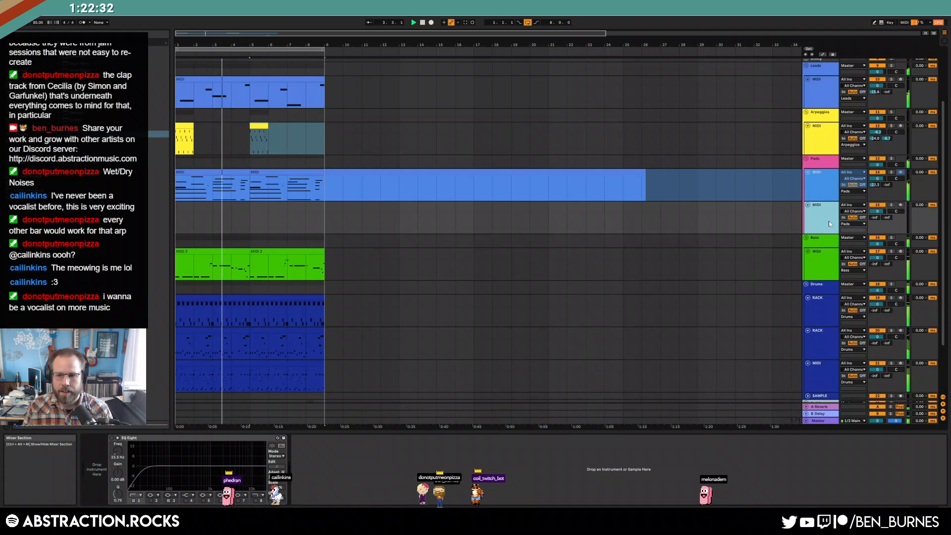
{"action": "right_click", "coordinate": [823, 197]}
{"action": "left_click", "coordinate": [862, 355]}
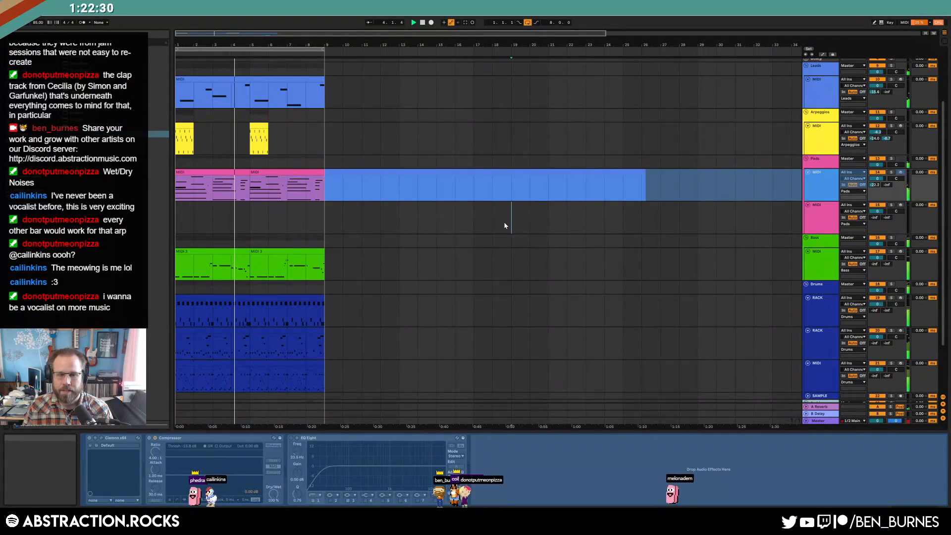
{"action": "left_click", "coordinate": [511, 220]}
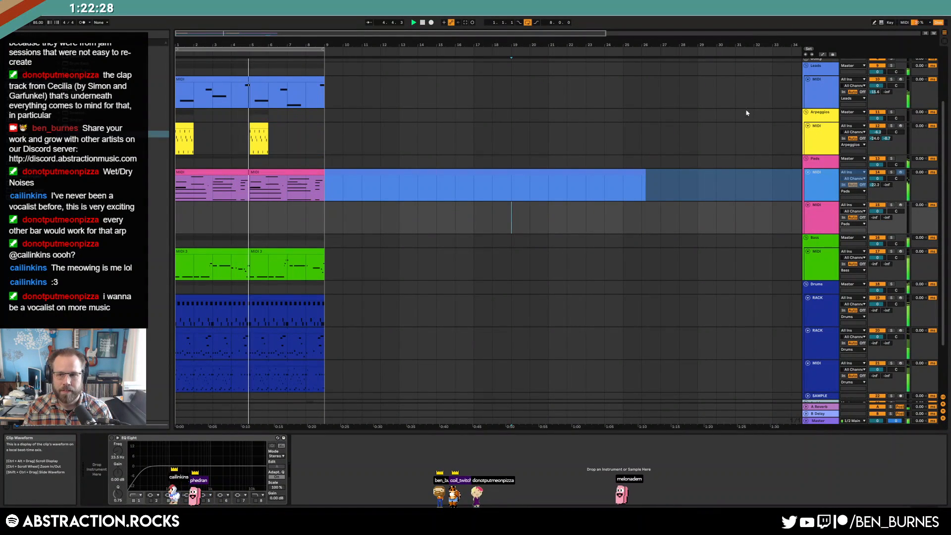
Step: Insert a new MIDI track below the lead in the Leads group and browse a saved project's tracks
{"action": "left_click", "coordinate": [813, 93]}
{"action": "key", "text": "ctrl+shift+t"}
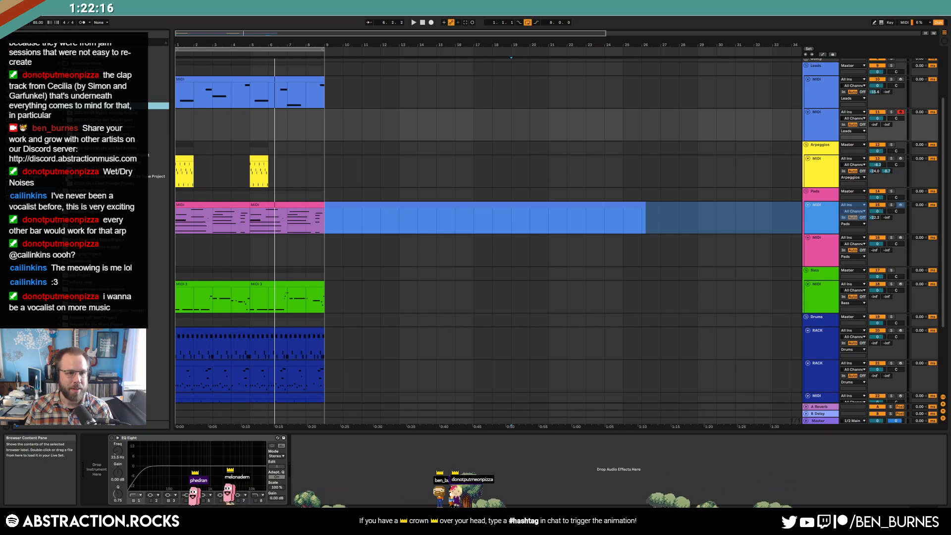
{"action": "left_click", "coordinate": [63, 176]}
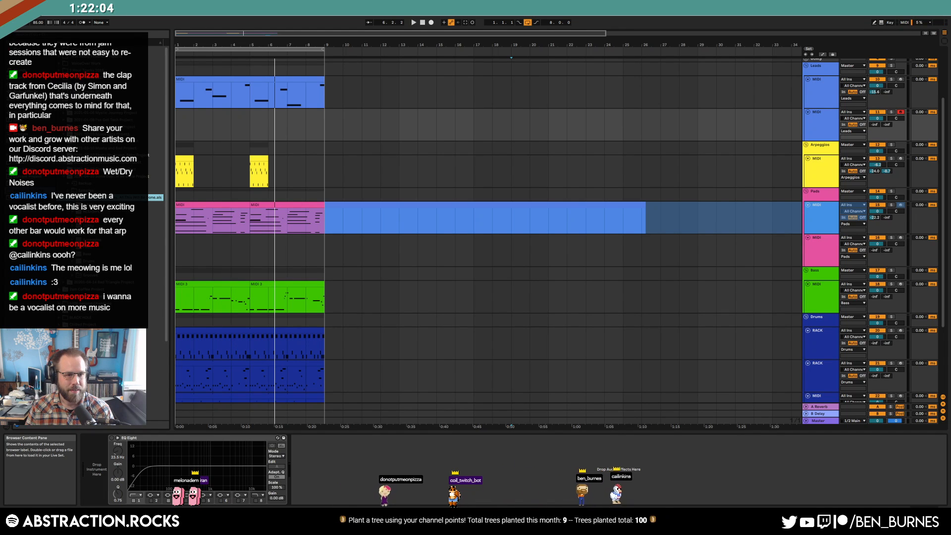
{"action": "left_click", "coordinate": [90, 233]}
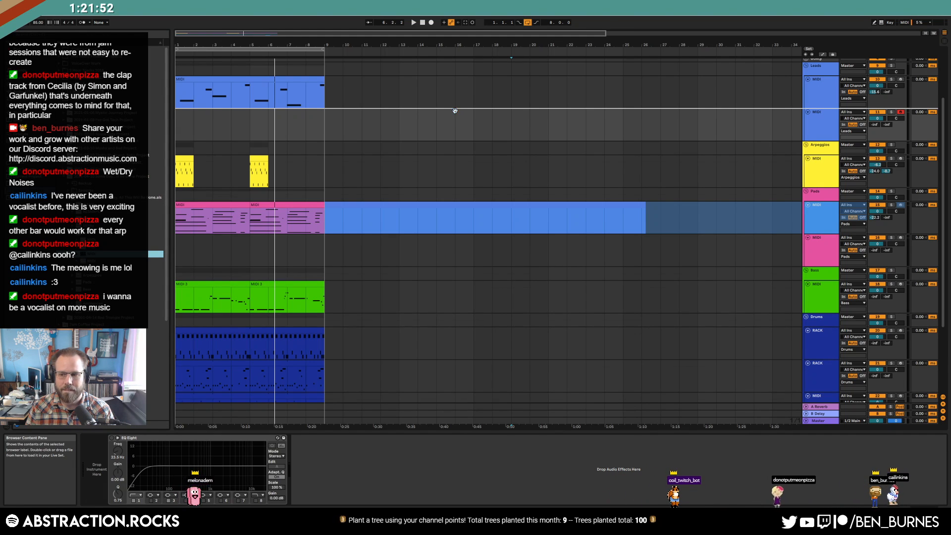
Step: Import the lead track with Auto Pan and Wider from the saved project, solo it and play it from bar 9
{"action": "left_click", "coordinate": [809, 113]}
{"action": "left_click", "coordinate": [892, 112]}
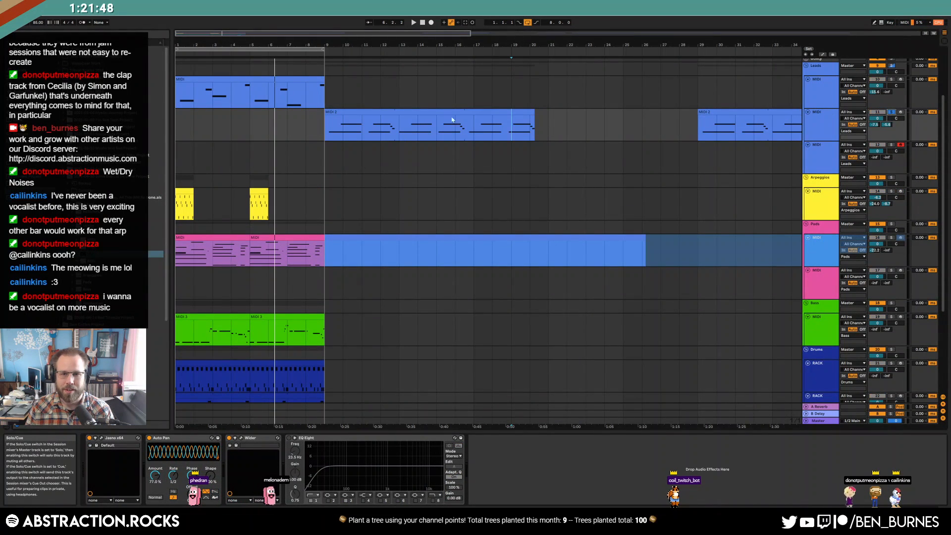
{"action": "left_click", "coordinate": [329, 129]}
{"action": "key", "text": "space"}
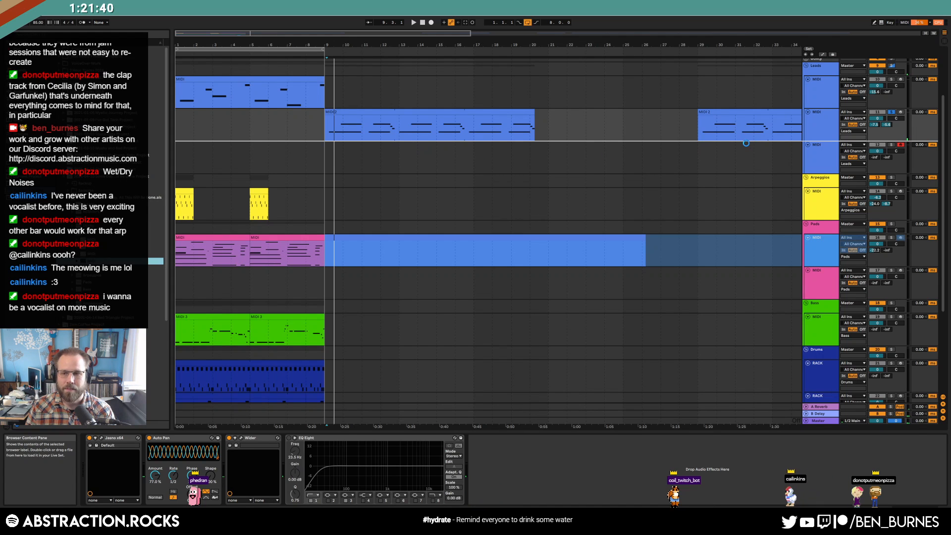
Step: Import the Kontakt lead track into the Leads group, unfold it, solo it and play its clip at bar 29
{"action": "scroll", "coordinate": [578, 142], "scroll_direction": "down", "scroll_amount": 5}
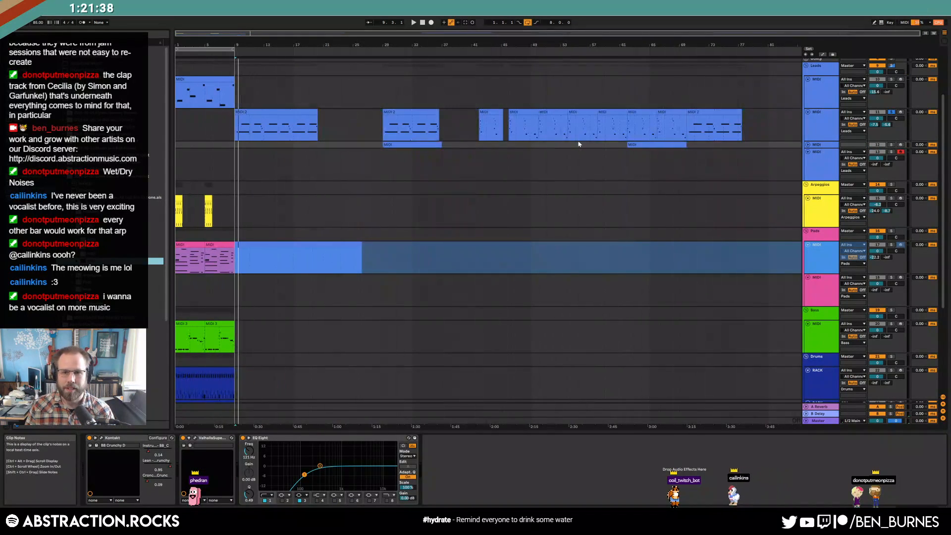
{"action": "left_click", "coordinate": [808, 144]}
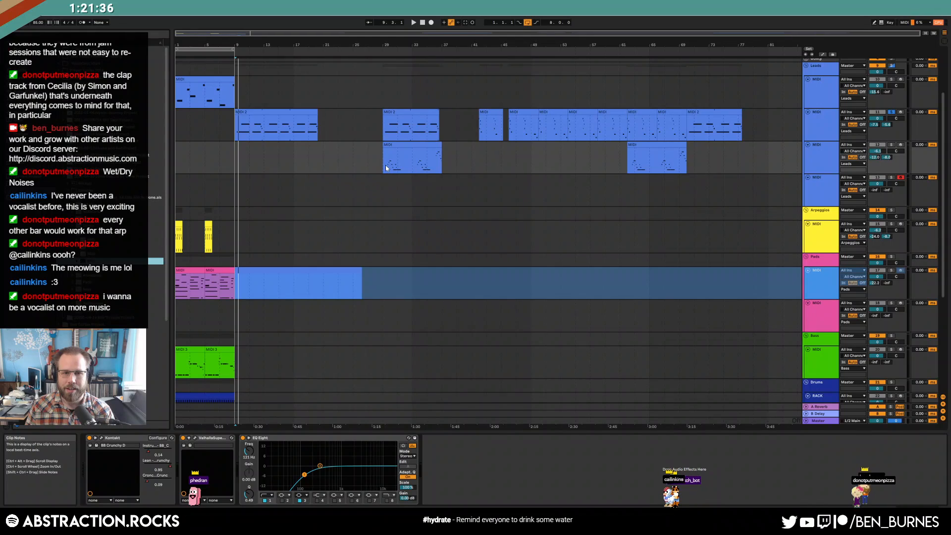
{"action": "key", "text": "space"}
{"action": "left_click", "coordinate": [891, 144]}
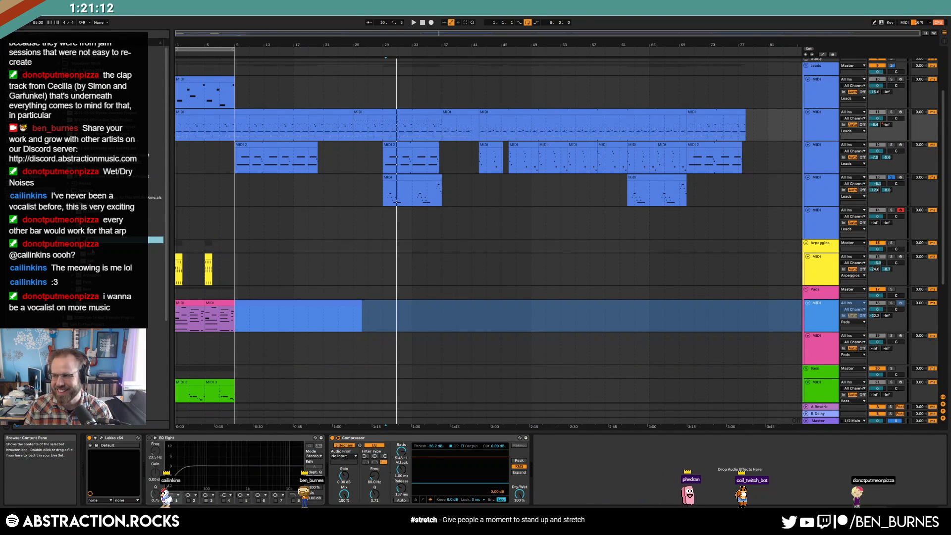
Step: Import further tracks from the saved project into the Leads group, including the Lekko leads and two guitar SAMPLE tracks
{"action": "left_click_drag", "start_coordinate": [360, 146], "coordinate": [343, 149]}
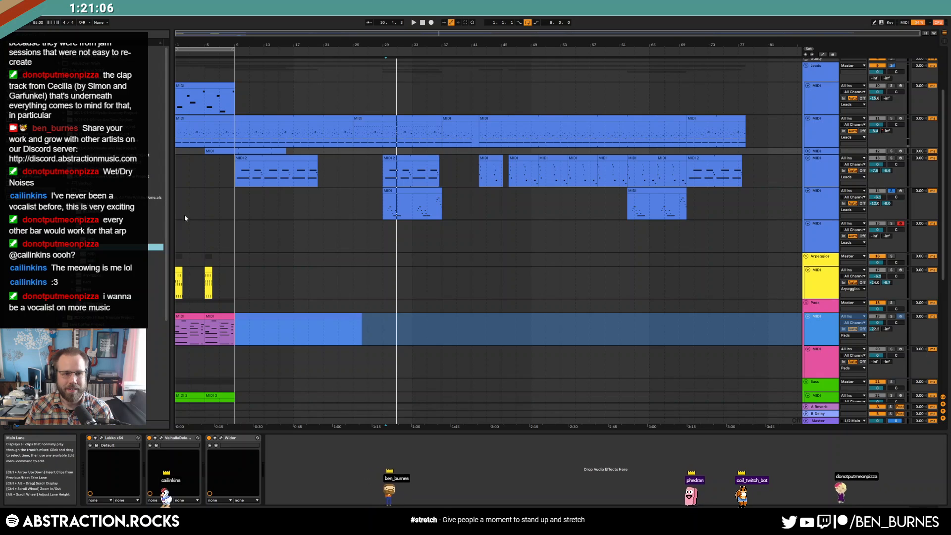
{"action": "left_click_drag", "start_coordinate": [101, 268], "coordinate": [425, 187]}
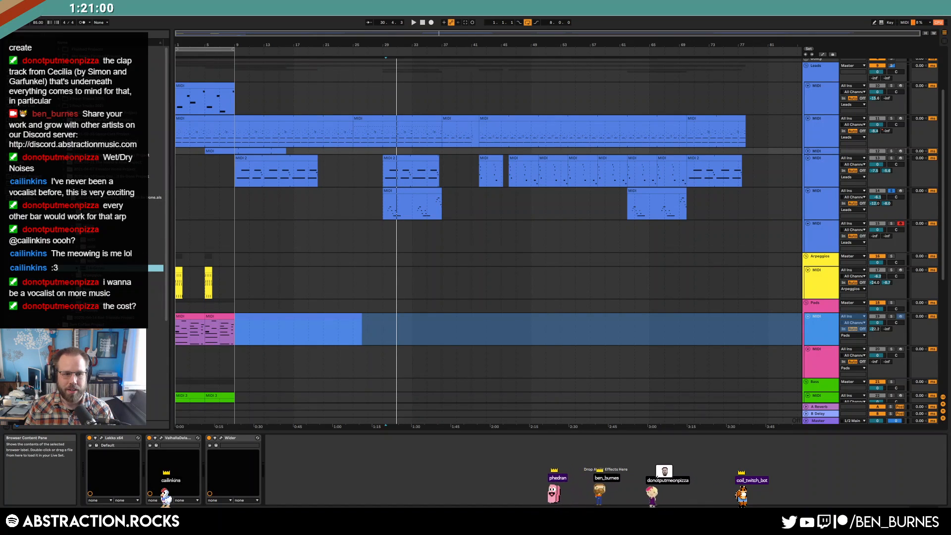
{"action": "key", "text": "Down"}
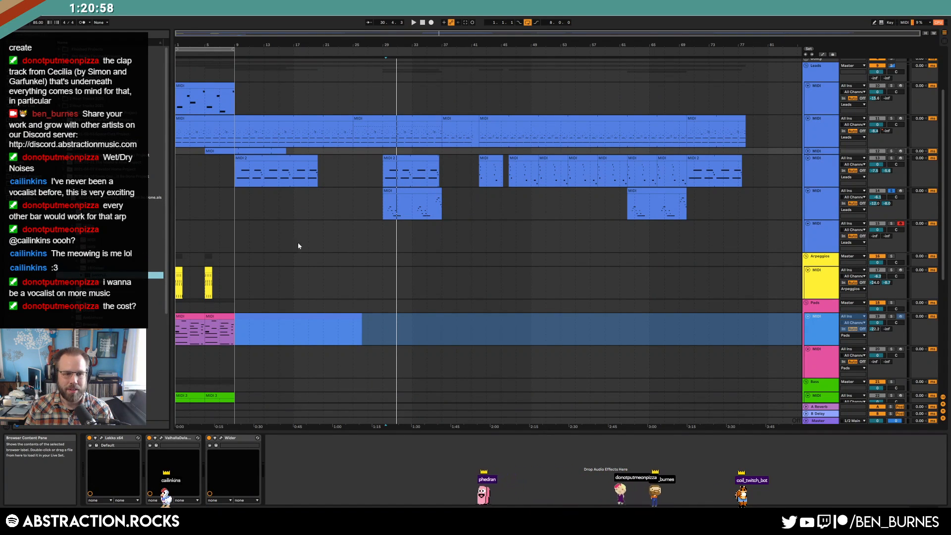
{"action": "left_click_drag", "start_coordinate": [405, 213], "coordinate": [372, 218]}
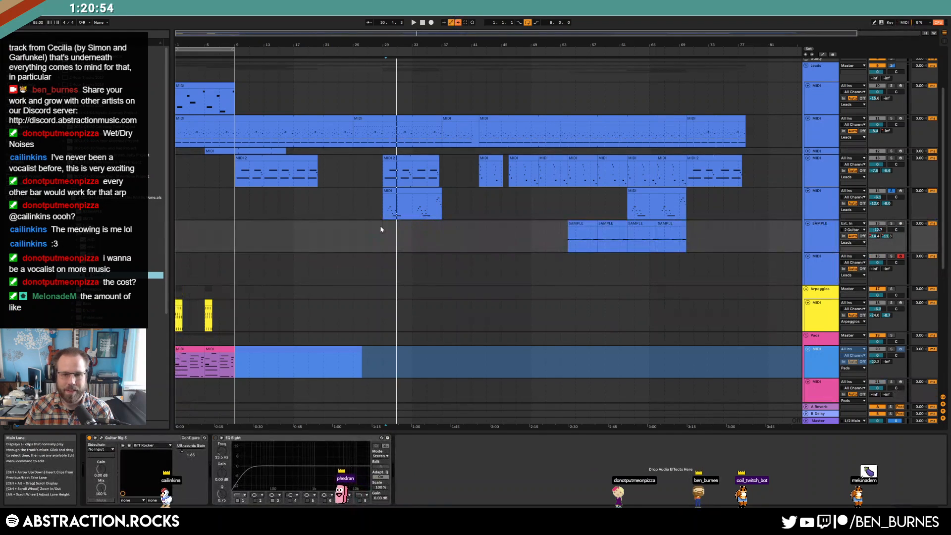
{"action": "left_click_drag", "start_coordinate": [97, 283], "coordinate": [410, 222]}
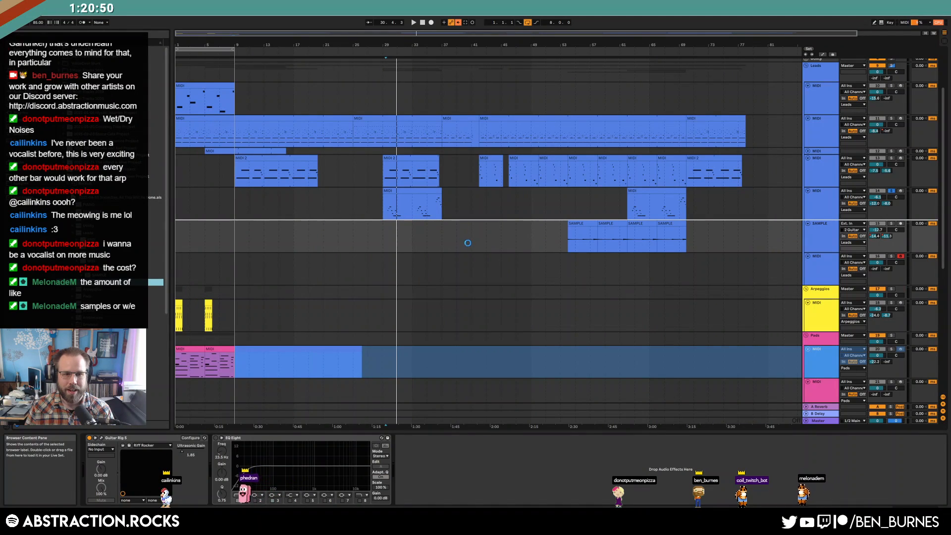
Step: Select all the imported lead and guitar SAMPLE tracks in the Leads group and delete them
{"action": "left_click", "coordinate": [814, 268]}
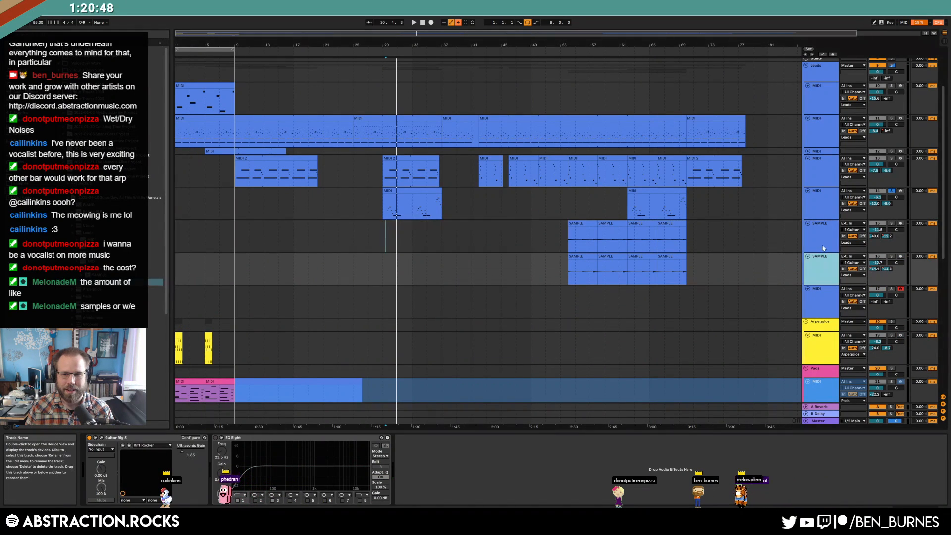
{"action": "left_click", "coordinate": [816, 243], "text": "shift"}
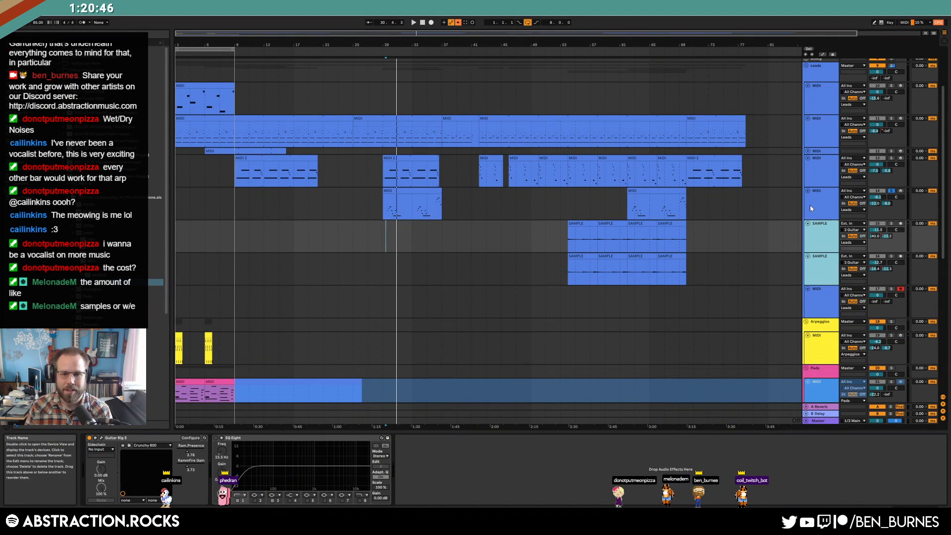
{"action": "left_click", "coordinate": [819, 138], "text": "shift"}
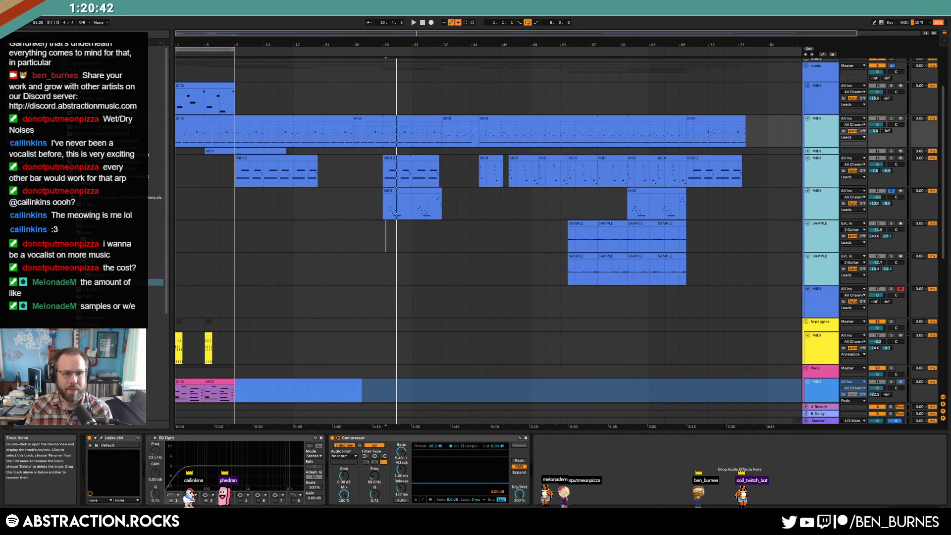
{"action": "key", "text": "Delete"}
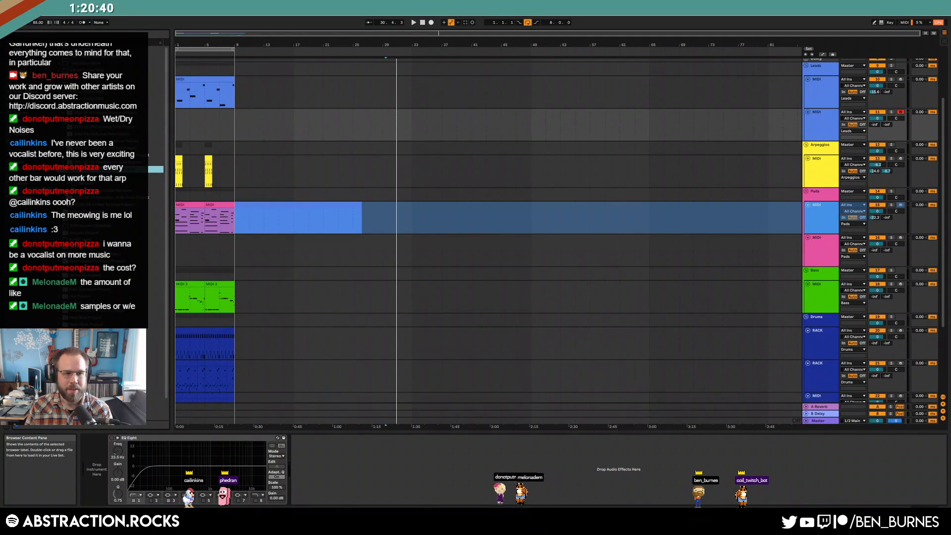
Step: Find the SAX track in a saved project and import it below the lead in the Leads group
{"action": "left_click", "coordinate": [111, 190]}
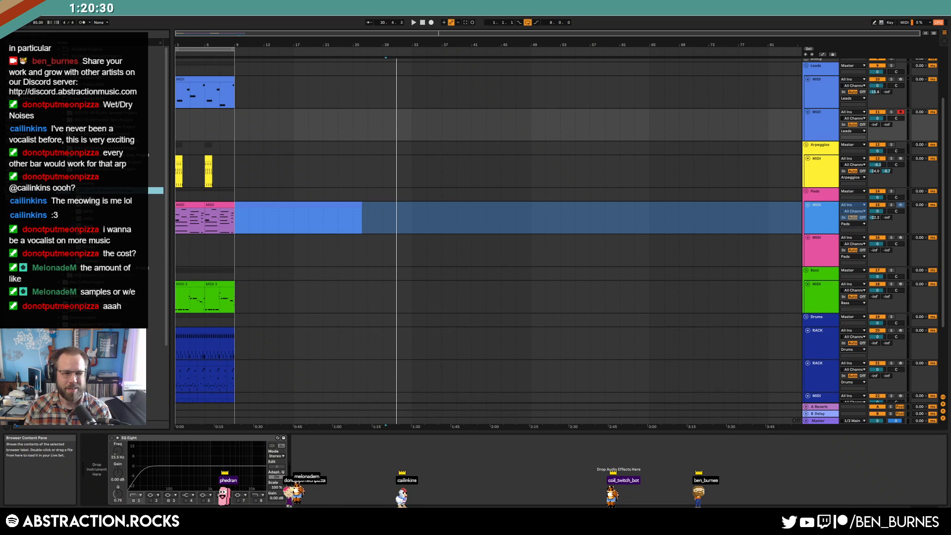
{"action": "left_click", "coordinate": [72, 226]}
{"action": "left_click", "coordinate": [77, 240]}
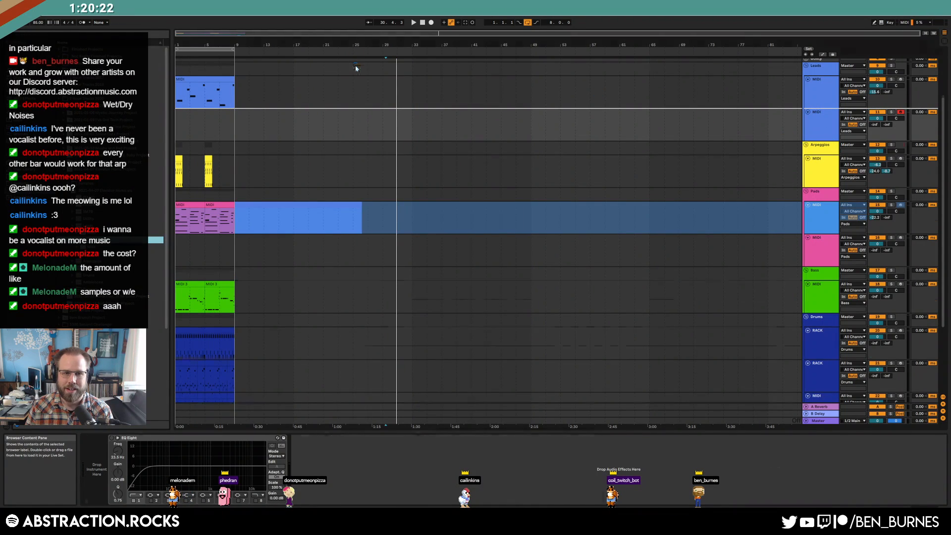
{"action": "left_click", "coordinate": [177, 121]}
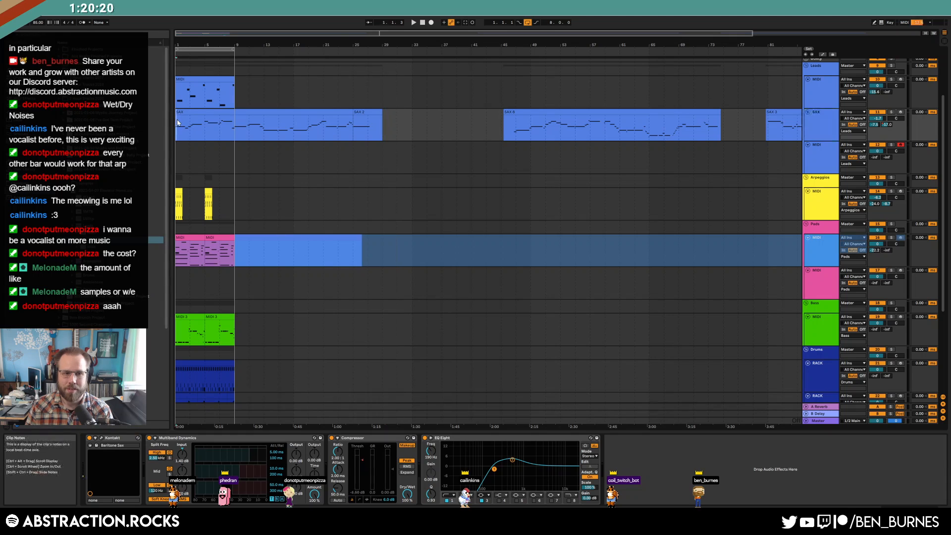
Step: Delete all clips on the imported SAX track, arm it for recording and play the loop
{"action": "key", "text": "shift+End"}
{"action": "key", "text": "Delete"}
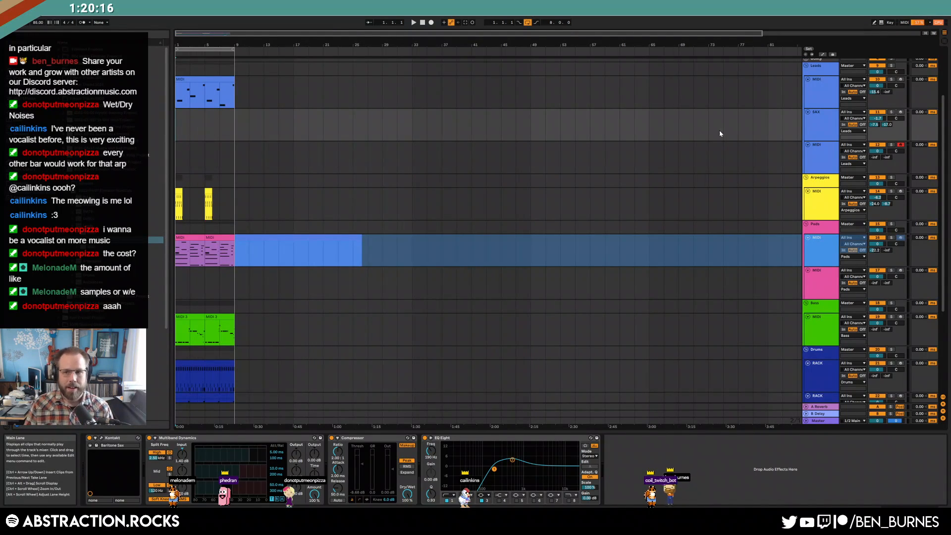
{"action": "left_click", "coordinate": [901, 112]}
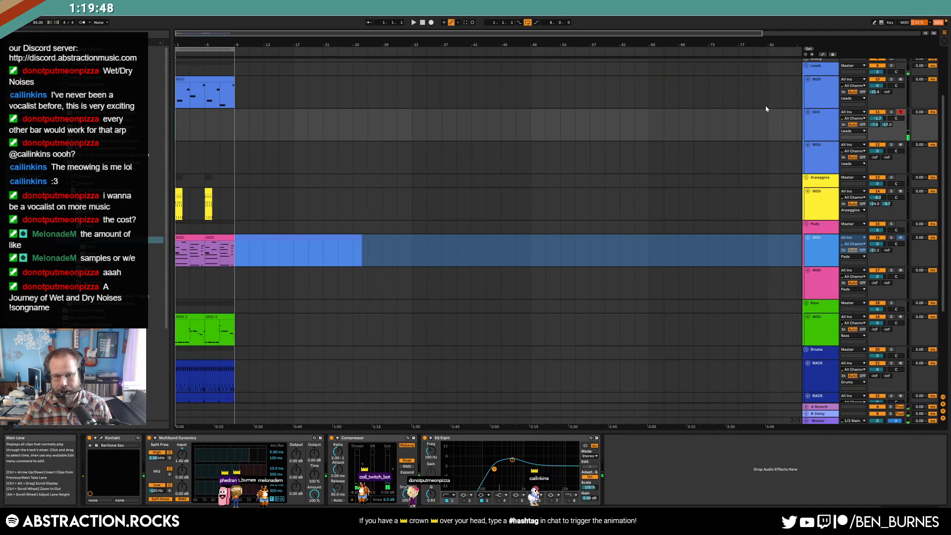
{"action": "key", "text": "space"}
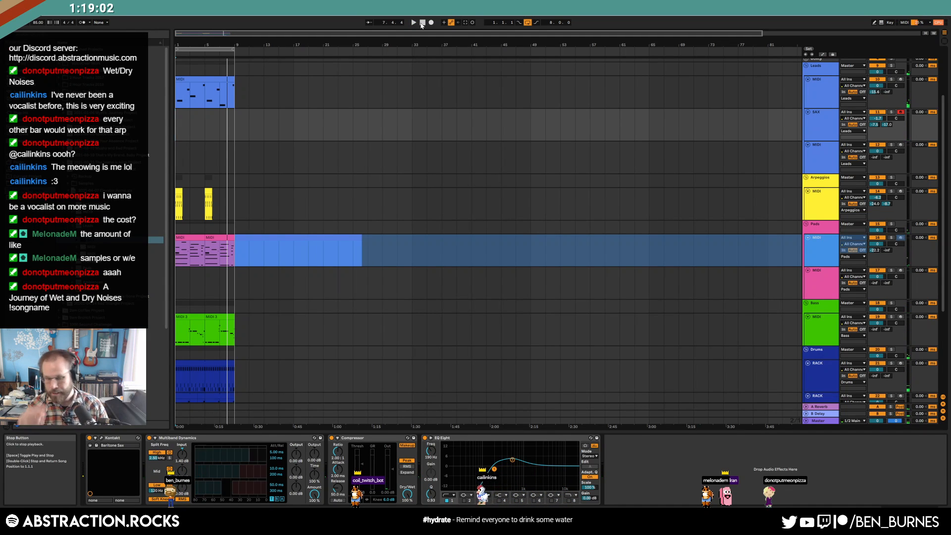
Step: Move the first eight bars of the Ambiences SAMPLE track, including its short clip, to start at bar 9
{"action": "scroll", "coordinate": [297, 302], "scroll_direction": "down", "scroll_amount": 5}
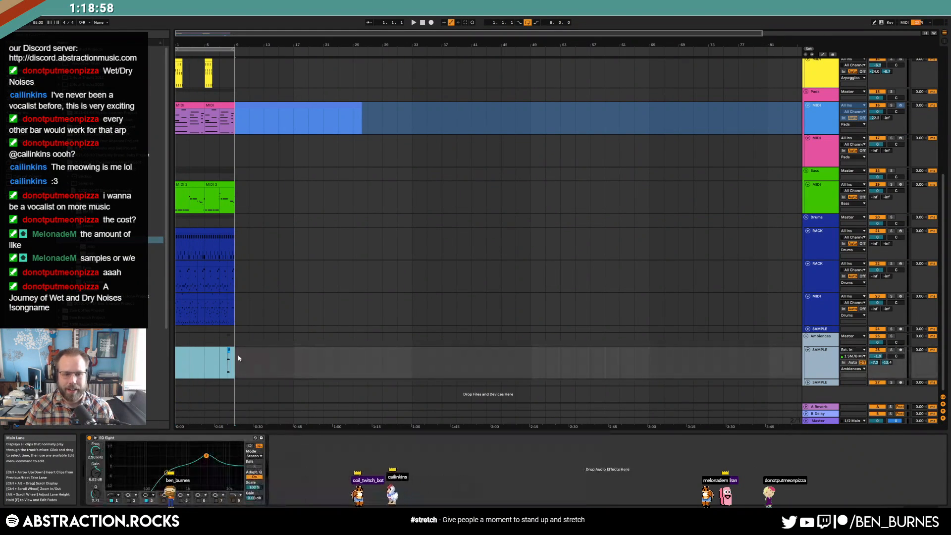
{"action": "key", "text": "ctrl+x"}
{"action": "left_click", "coordinate": [236, 358]}
{"action": "key", "text": "ctrl+v"}
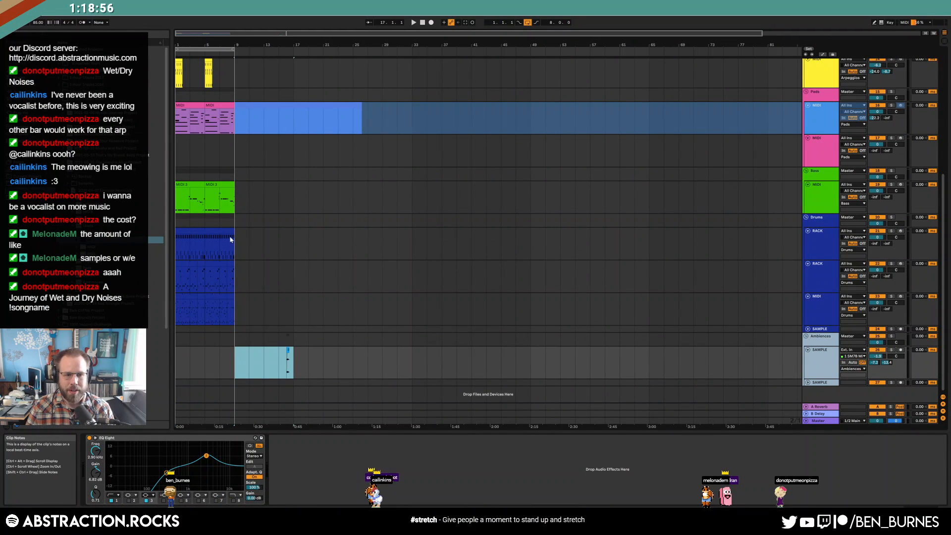
Step: Extend the first drum rack's clip to bar 17 and duplicate the other two drum tracks' clips up to bar 17
{"action": "left_click_drag", "start_coordinate": [231, 231], "coordinate": [287, 239]}
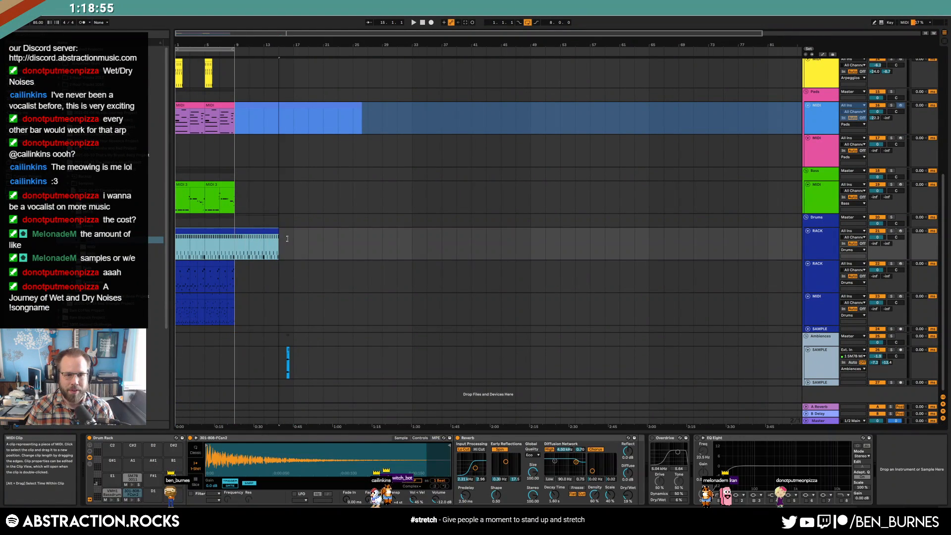
{"action": "left_click", "coordinate": [231, 271]}
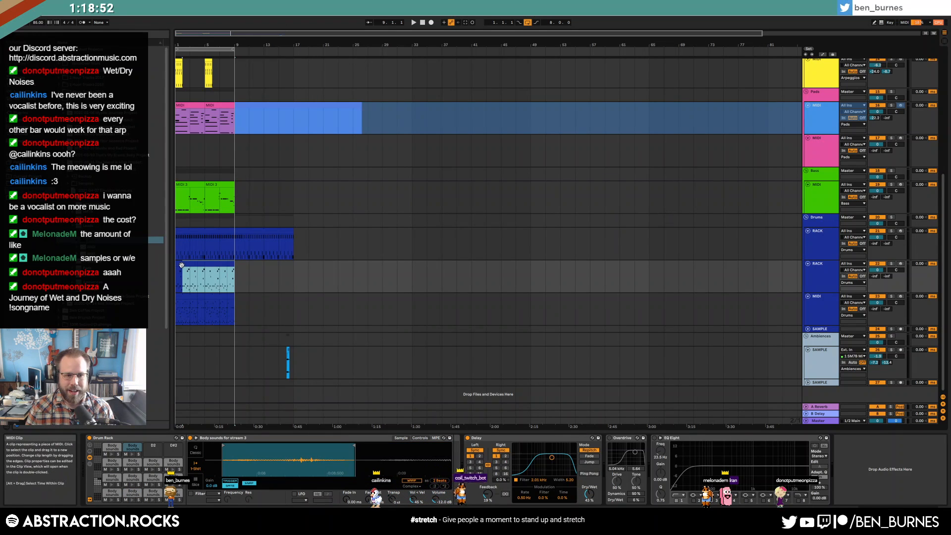
{"action": "key", "text": "ctrl+d"}
{"action": "left_click_drag", "start_coordinate": [231, 306], "coordinate": [180, 296]}
{"action": "key", "text": "ctrl+d"}
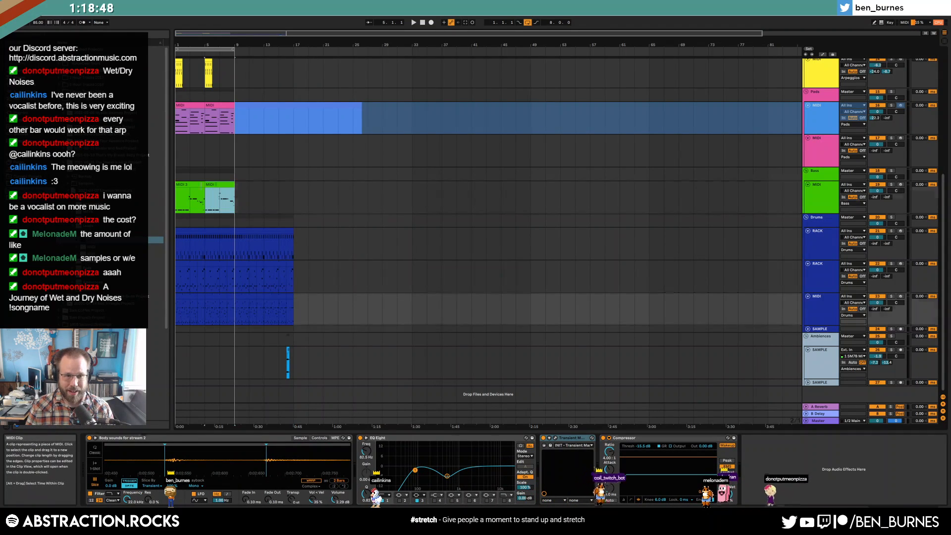
Step: Duplicate the first eight bars of the bass and upper Pads tracks so both run to bar 17
{"action": "left_click_drag", "start_coordinate": [234, 187], "coordinate": [193, 184]}
{"action": "key", "text": "ctrl+d"}
{"action": "left_click_drag", "start_coordinate": [234, 107], "coordinate": [194, 105]}
{"action": "scroll", "coordinate": [281, 173], "scroll_direction": "up", "scroll_amount": 3}
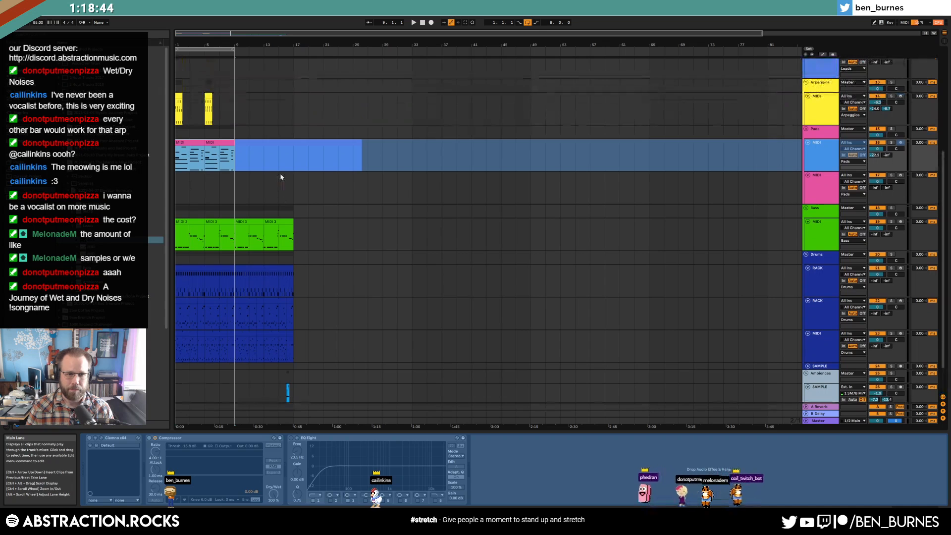
{"action": "key", "text": "ctrl+d"}
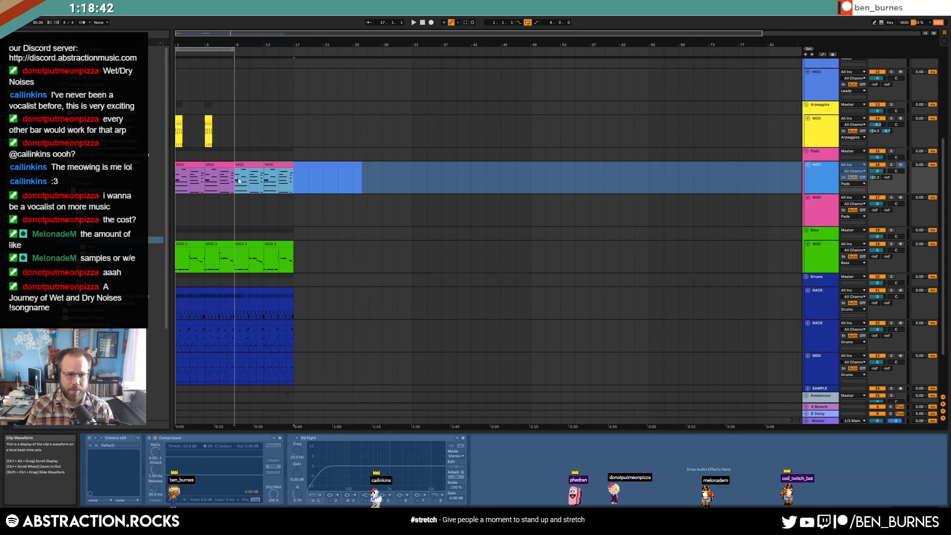
Step: Duplicate the first eight bars of the arpeggio track and the first lead MIDI track up to bar 17
{"action": "left_click_drag", "start_coordinate": [234, 134], "coordinate": [181, 133]}
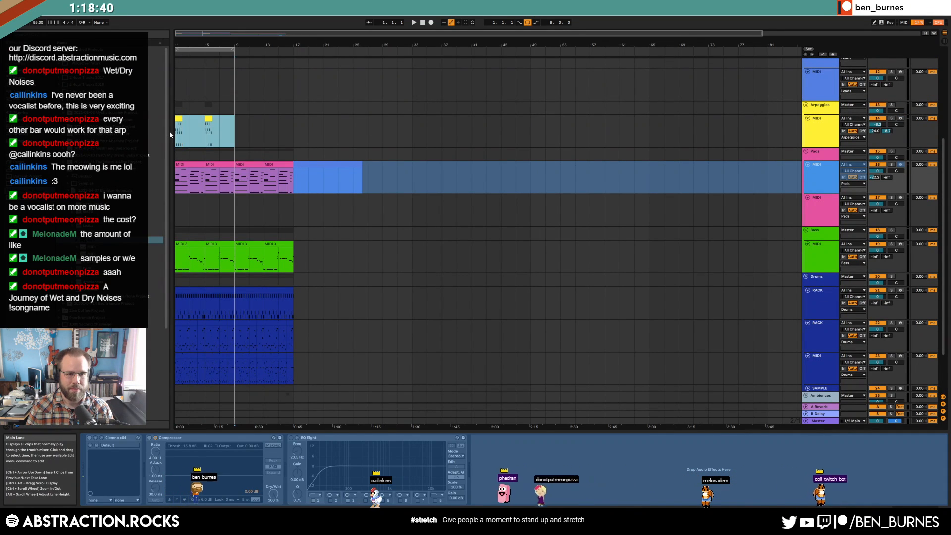
{"action": "key", "text": "ctrl+d"}
{"action": "scroll", "coordinate": [300, 164], "scroll_direction": "up", "scroll_amount": 2}
{"action": "scroll", "coordinate": [300, 164], "scroll_direction": "up", "scroll_amount": 2}
{"action": "mouse_move", "coordinate": [233, 91]}
{"action": "left_mouse_down"}
{"action": "mouse_move", "coordinate": [287, 94]}
{"action": "mouse_move", "coordinate": [235, 95]}
{"action": "left_mouse_up"}
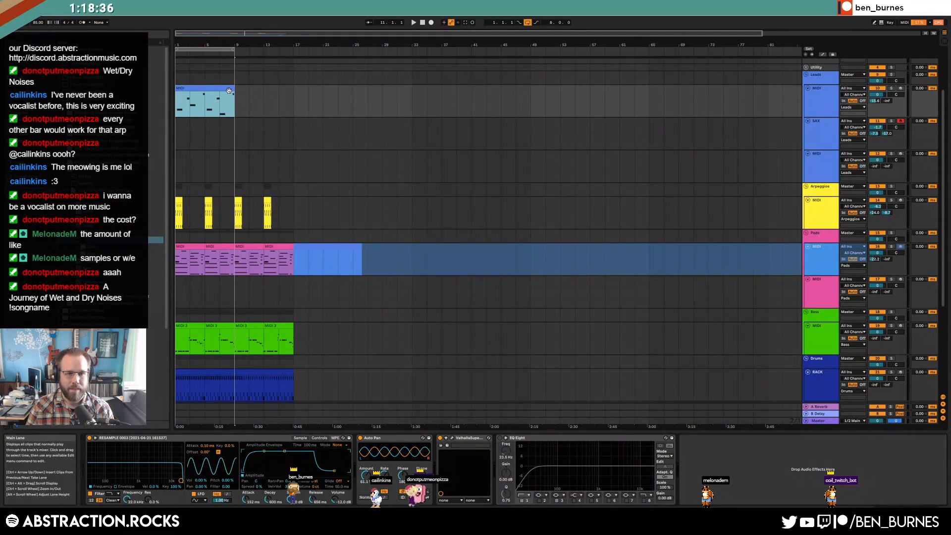
{"action": "key", "text": "ctrl+d"}
Step: Extend the arrangement loop to sixteen bars, ending at bar 17, and set the start position at bar 1 on the SAX track
{"action": "left_click", "coordinate": [177, 138]}
{"action": "left_click_drag", "start_coordinate": [233, 49], "coordinate": [300, 64]}
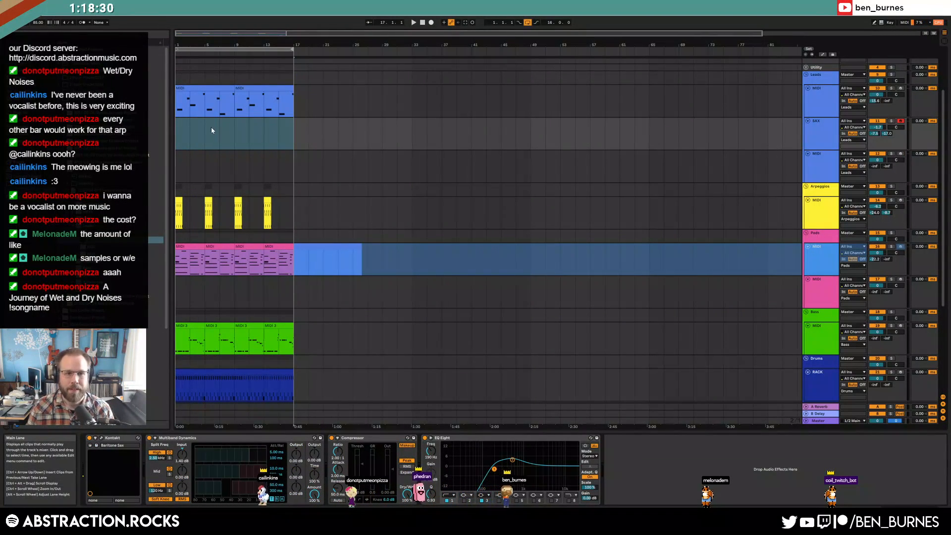
{"action": "left_click", "coordinate": [179, 130]}
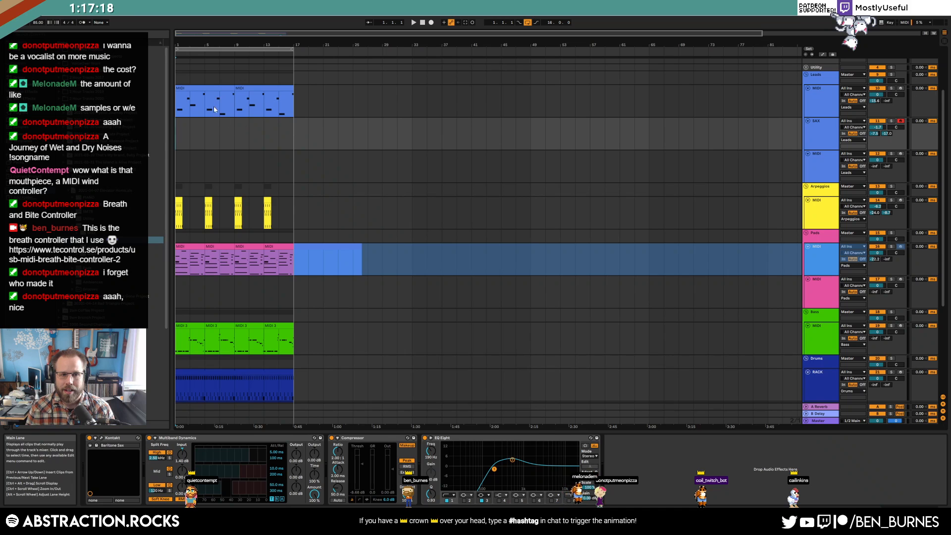
Step: Record a sixteen-bar take on the armed SAX track over the loop, stopping at bar 17
{"action": "scroll", "coordinate": [378, 290], "scroll_direction": "down", "scroll_amount": 5}
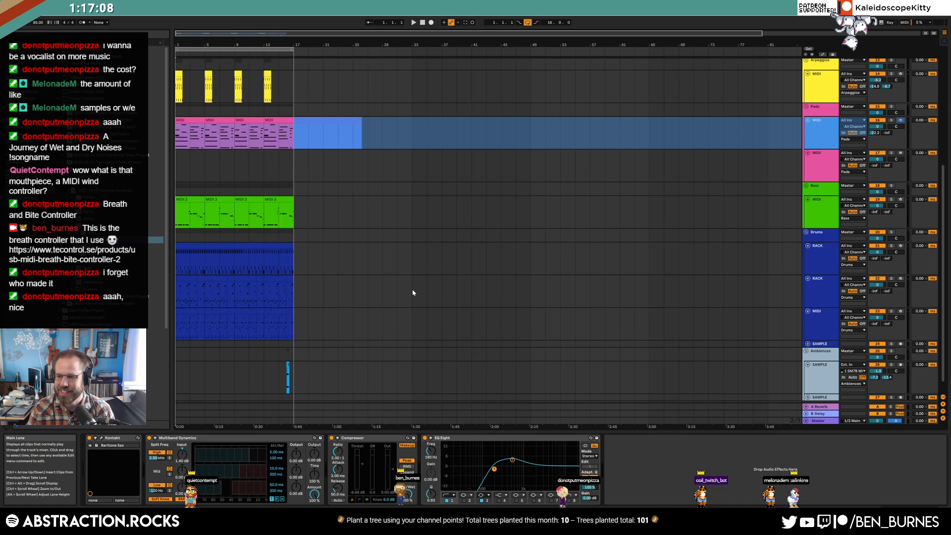
{"action": "scroll", "coordinate": [437, 283], "scroll_direction": "up", "scroll_amount": 4}
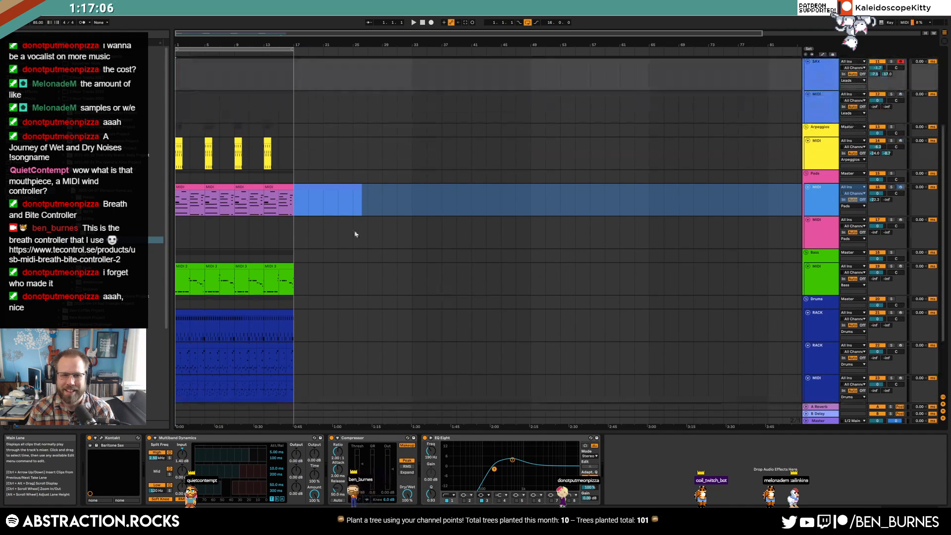
{"action": "left_click", "coordinate": [299, 160]}
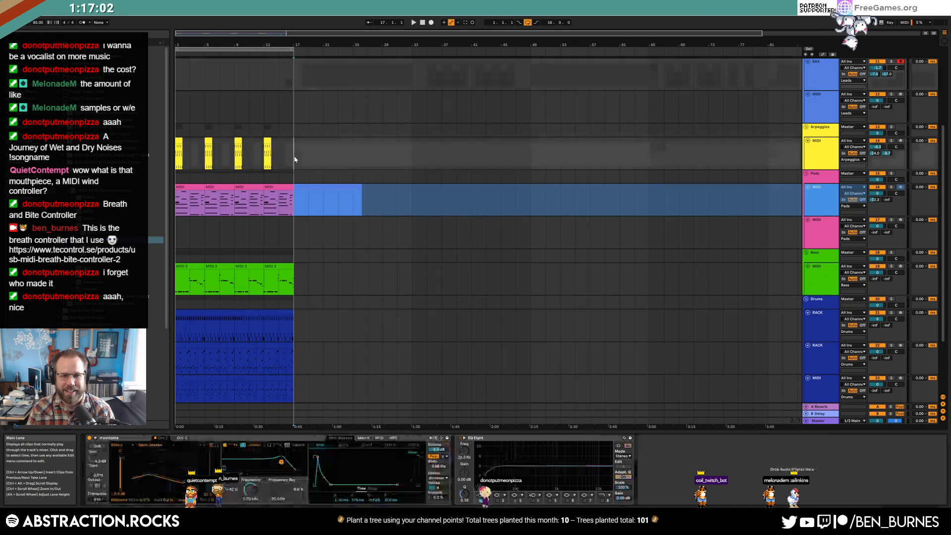
{"action": "scroll", "coordinate": [397, 164], "scroll_direction": "up", "scroll_amount": 3}
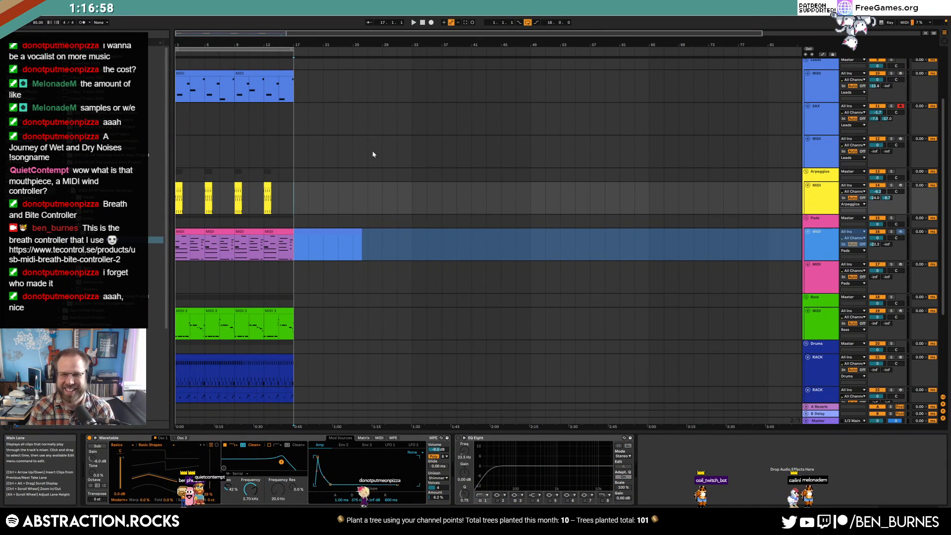
{"action": "left_click", "coordinate": [430, 22]}
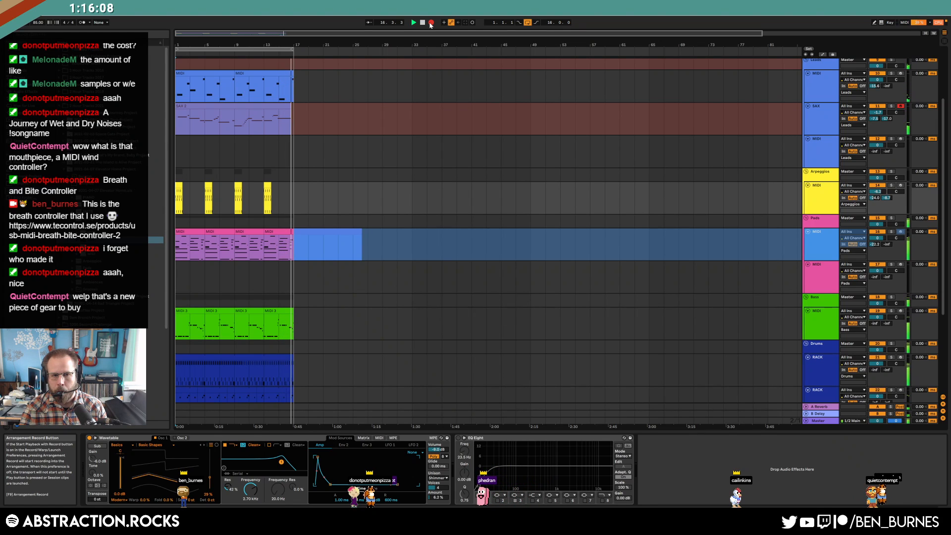
{"action": "left_click", "coordinate": [431, 23]}
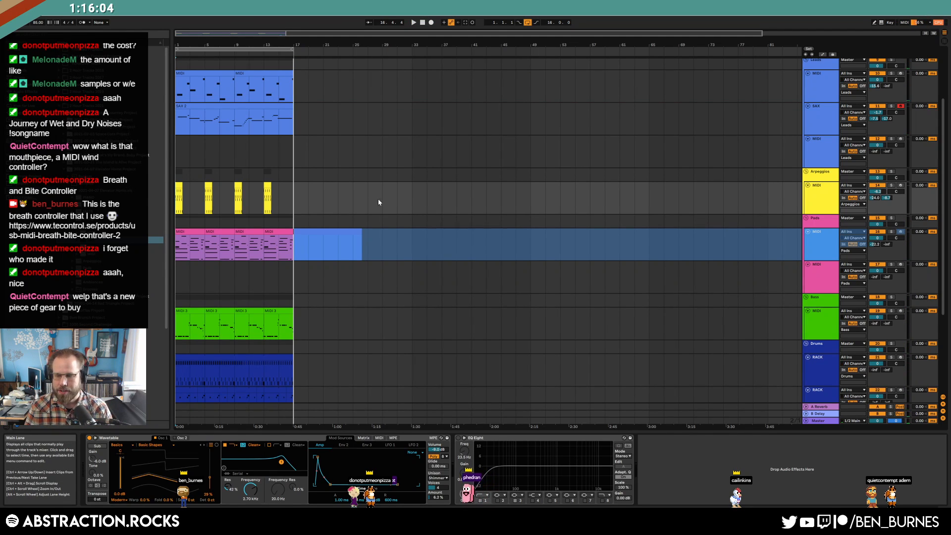
{"action": "left_click", "coordinate": [296, 126]}
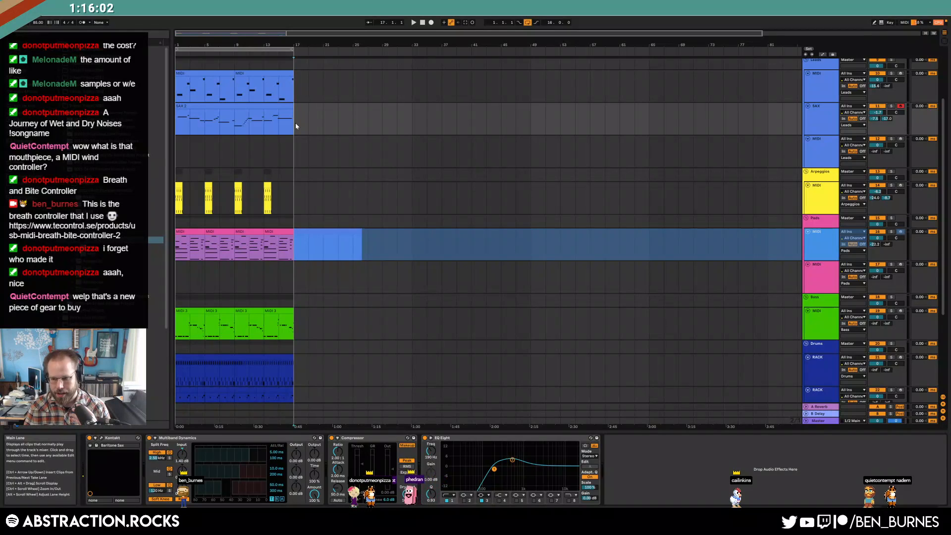
Step: Find the Massive track in a saved project and import it below the SAX track in the Leads group
{"action": "left_click", "coordinate": [824, 123]}
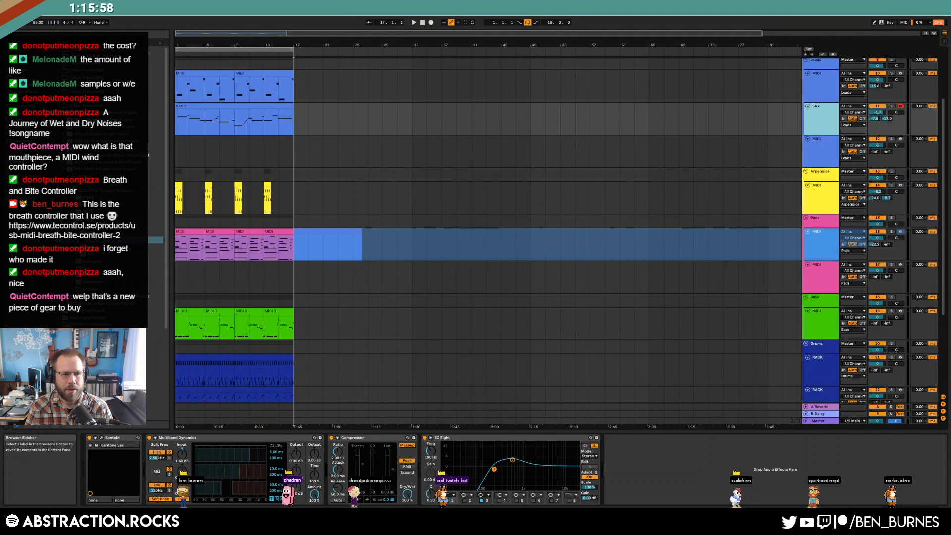
{"action": "left_click", "coordinate": [25, 183]}
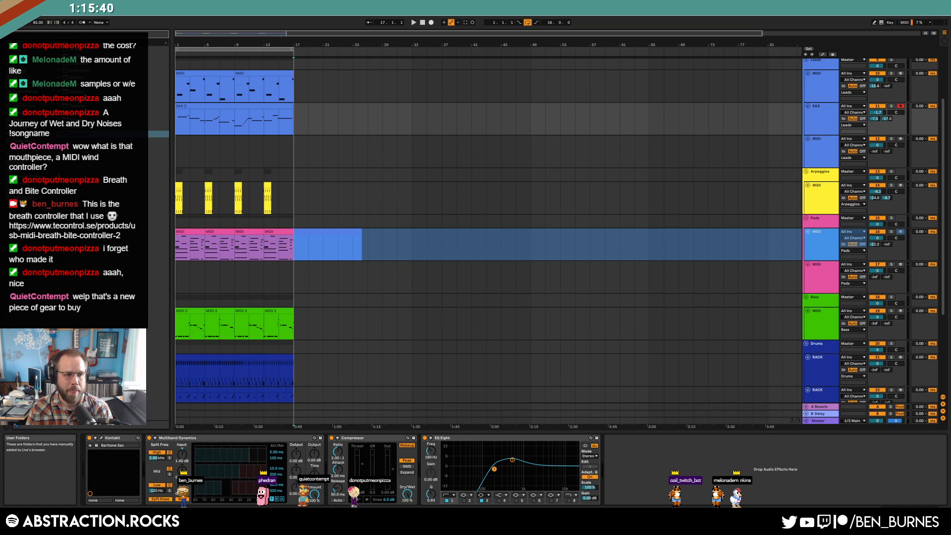
{"action": "left_click", "coordinate": [54, 34]}
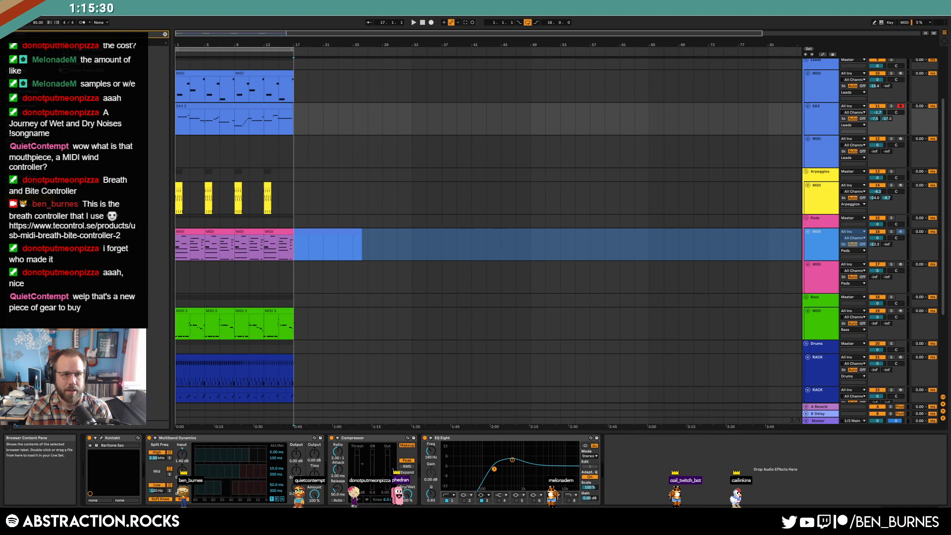
{"action": "left_click", "coordinate": [58, 64]}
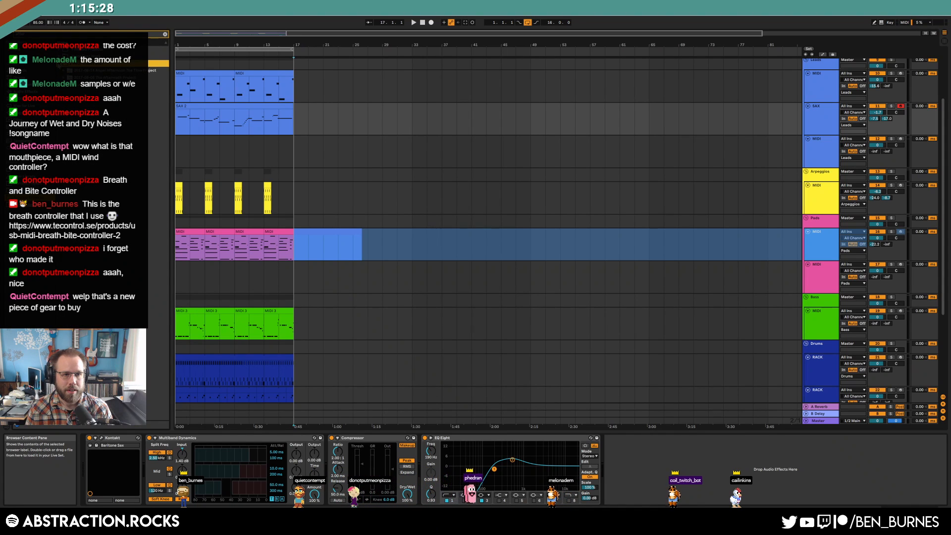
{"action": "left_click", "coordinate": [59, 71]}
{"action": "left_click", "coordinate": [64, 78]}
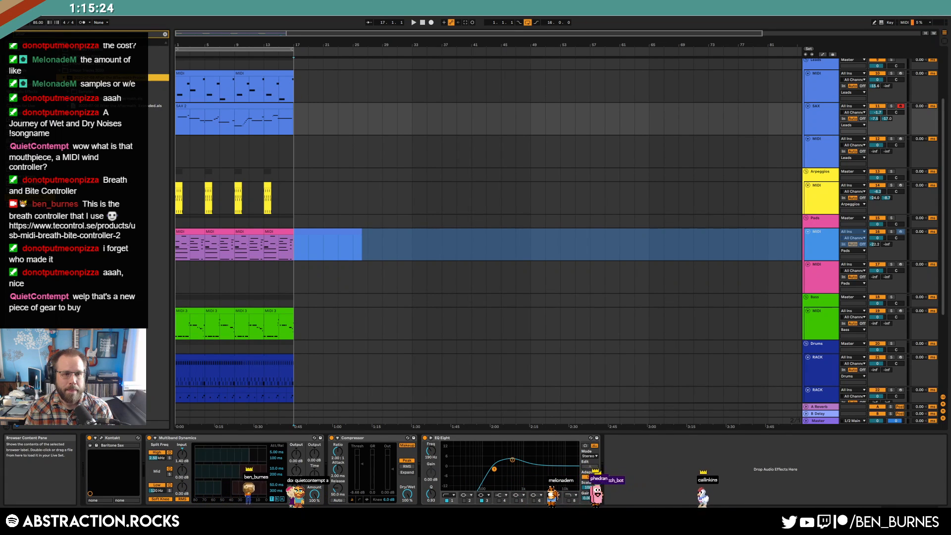
{"action": "left_click", "coordinate": [68, 99]}
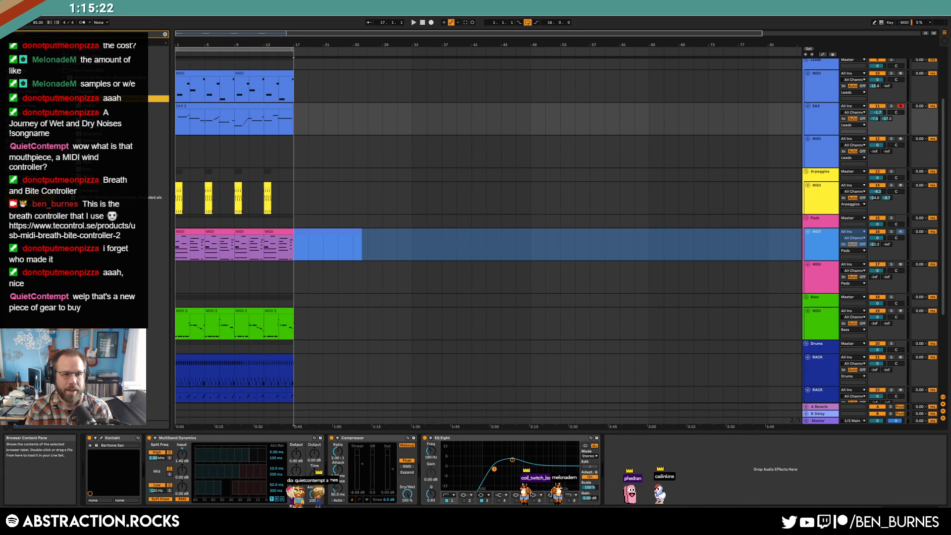
{"action": "left_click", "coordinate": [72, 148]}
{"action": "left_click_drag", "start_coordinate": [97, 162], "coordinate": [385, 138]}
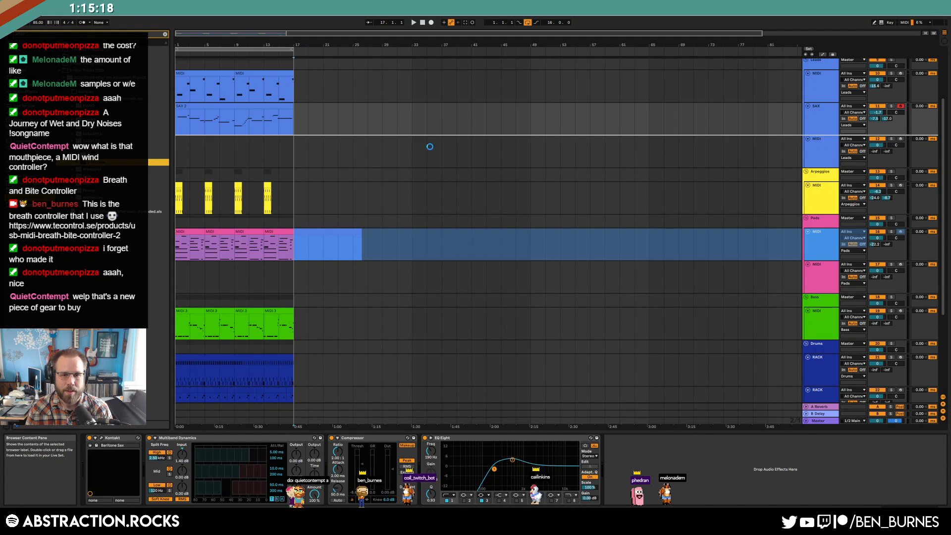
Step: Arm the imported Massive track, open its synth window to try the sound, and delete the track
{"action": "left_click", "coordinate": [337, 152]}
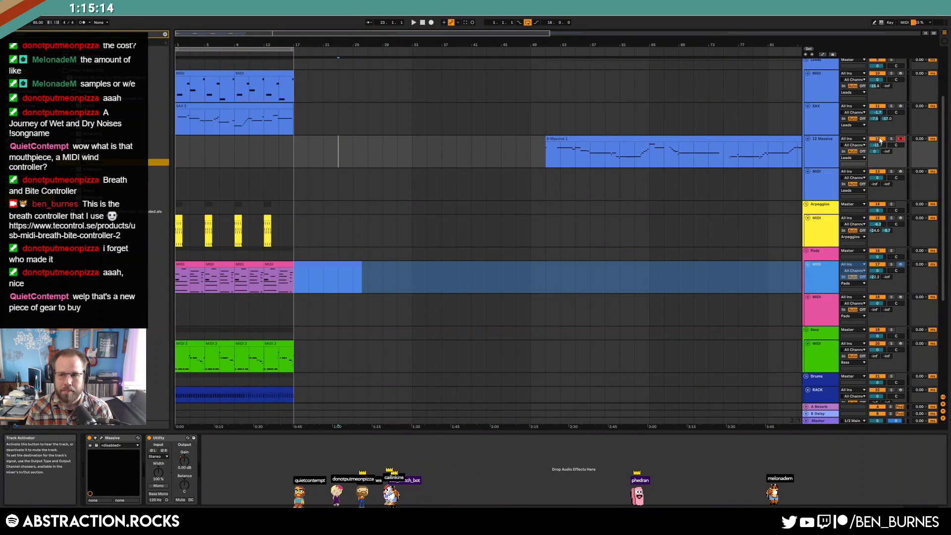
{"action": "left_click", "coordinate": [902, 141]}
{"action": "left_click", "coordinate": [102, 438]}
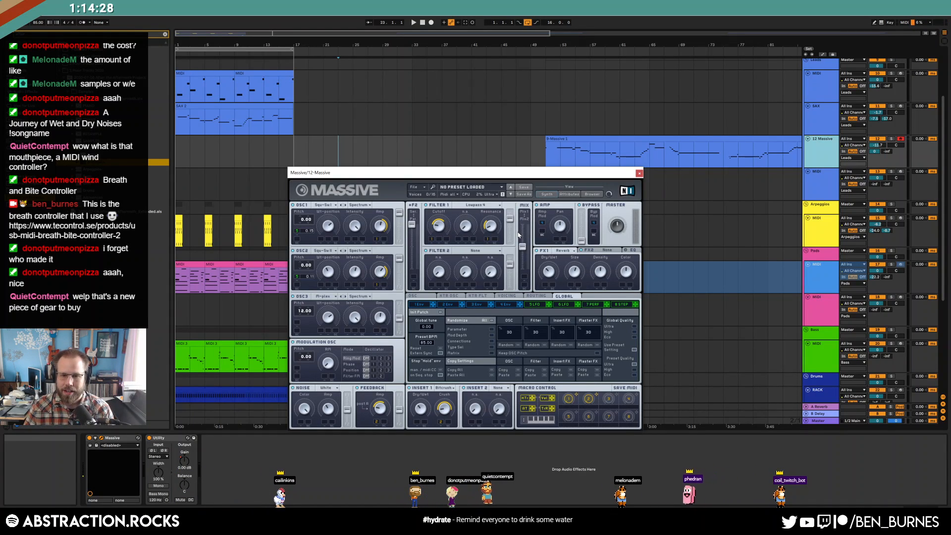
{"action": "left_click", "coordinate": [640, 173]}
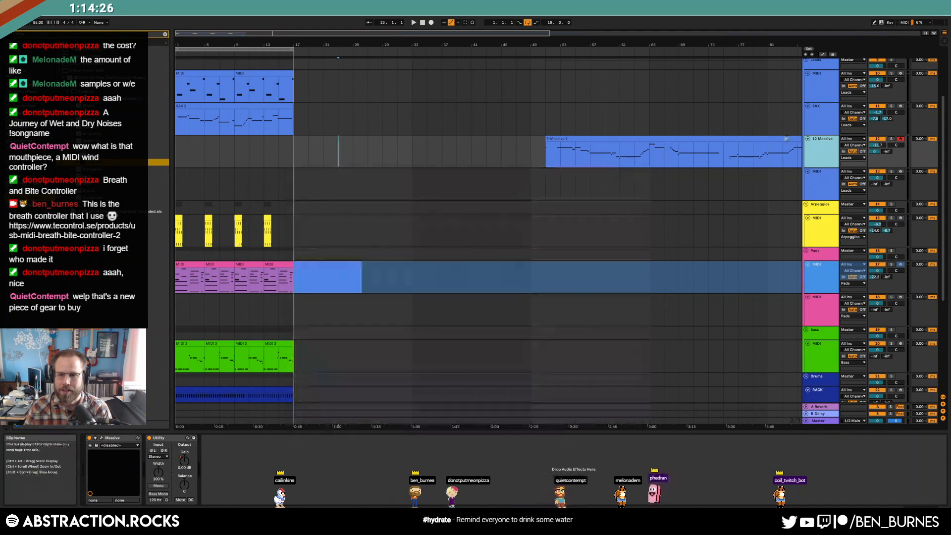
{"action": "key", "text": "Delete"}
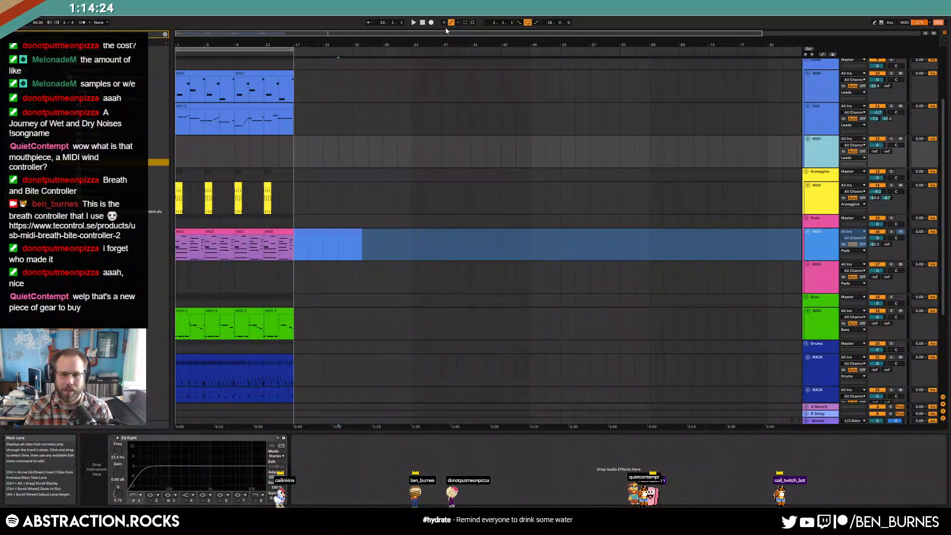
Step: Play the start of the loop briefly and examine the sixteen-bar arrangement across all track groups
{"action": "key", "text": "space"}
{"action": "key", "text": "space"}
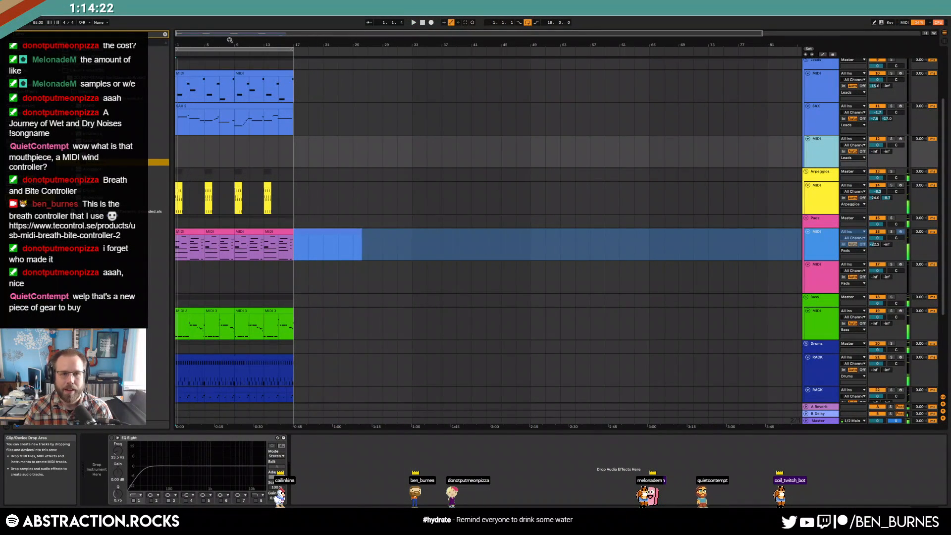
{"action": "left_click_drag", "start_coordinate": [211, 33], "coordinate": [212, 54]}
{"action": "scroll", "coordinate": [439, 243], "scroll_direction": "down", "scroll_amount": 3}
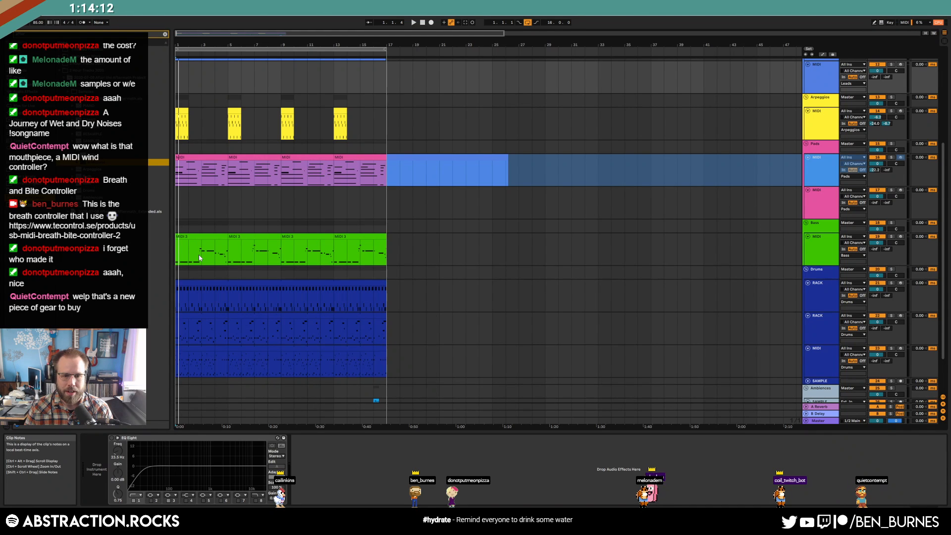
{"action": "scroll", "coordinate": [200, 258], "scroll_direction": "down", "scroll_amount": 2}
{"action": "scroll", "coordinate": [200, 262], "scroll_direction": "down", "scroll_amount": 3, "text": "ctrl"}
{"action": "scroll", "coordinate": [224, 263], "scroll_direction": "up", "scroll_amount": 3}
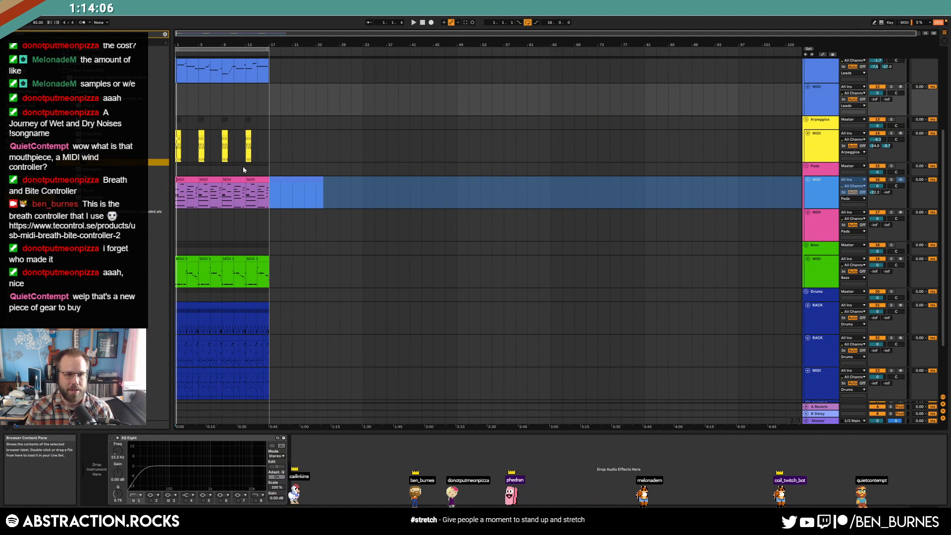
{"action": "scroll", "coordinate": [215, 110], "scroll_direction": "up", "scroll_amount": 3}
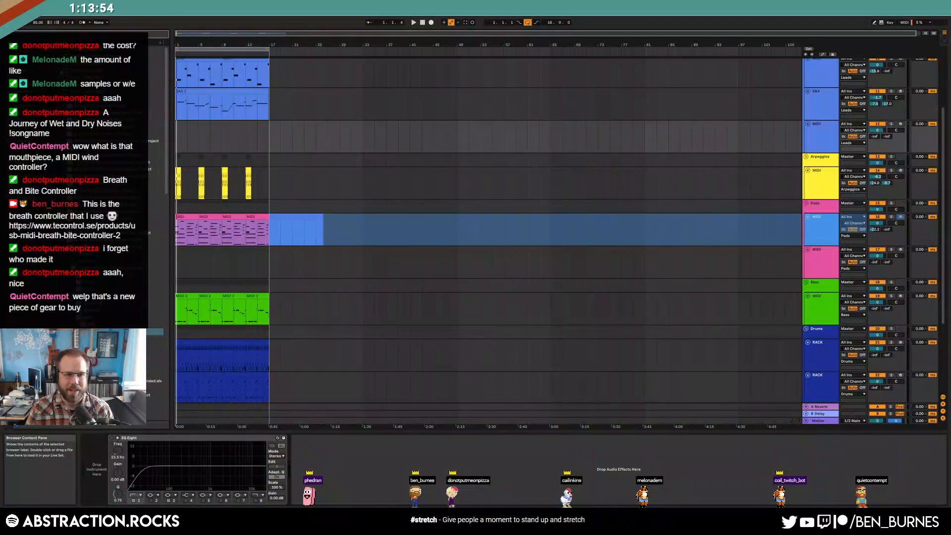
Step: Start saving the Live Set under a new name and rename the 20201-04-14 Bad Triangle Project folder as 2021-04-14 Bad Triangle Project
{"action": "left_click", "coordinate": [60, 106]}
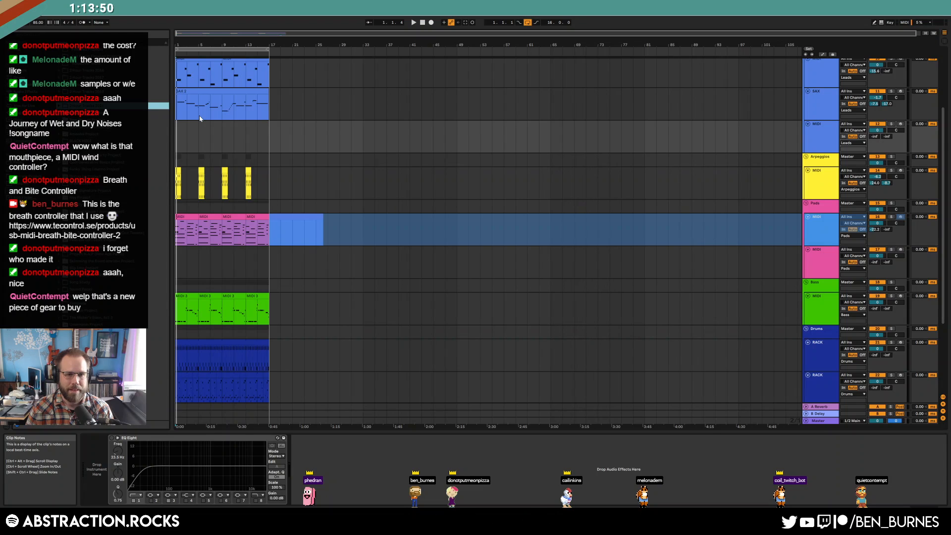
{"action": "key", "text": "ctrl+shift+s"}
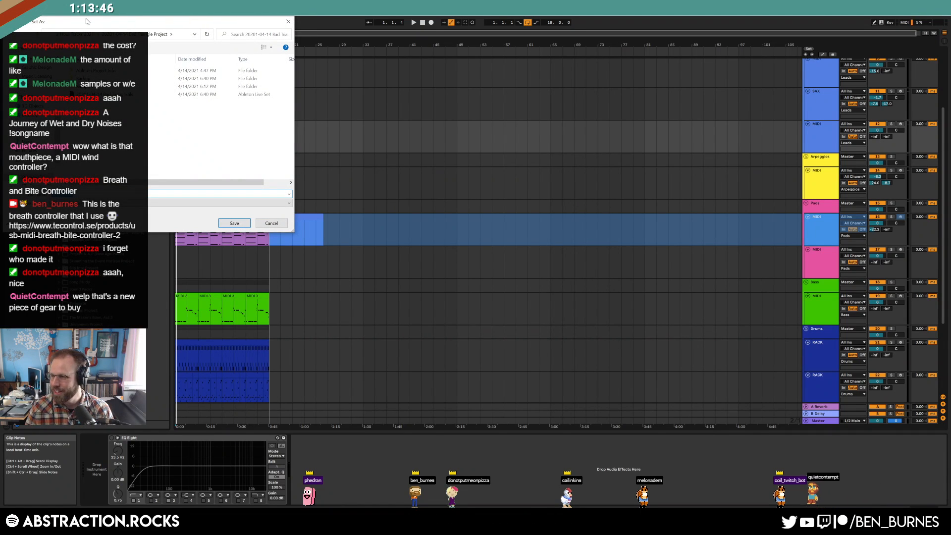
{"action": "left_click_drag", "start_coordinate": [111, 27], "coordinate": [475, 126]}
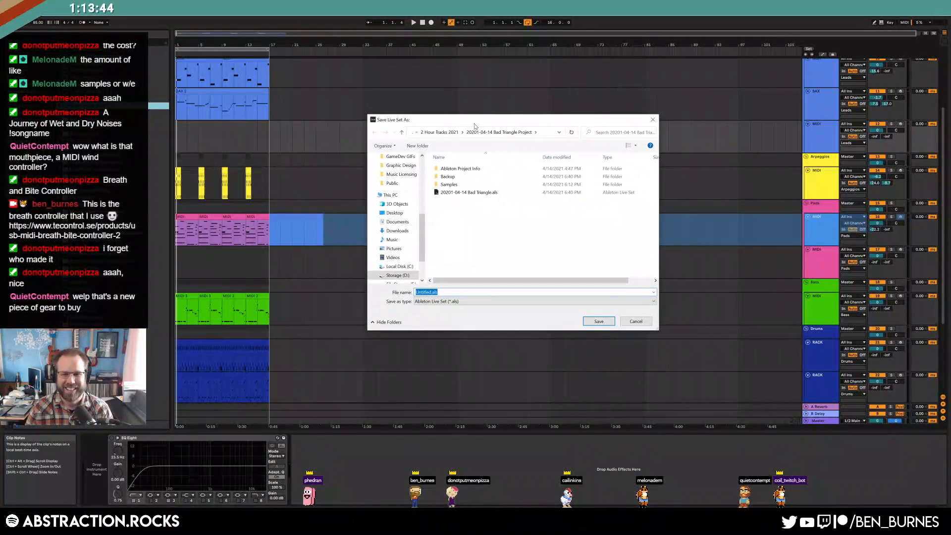
{"action": "left_click", "coordinate": [444, 132]}
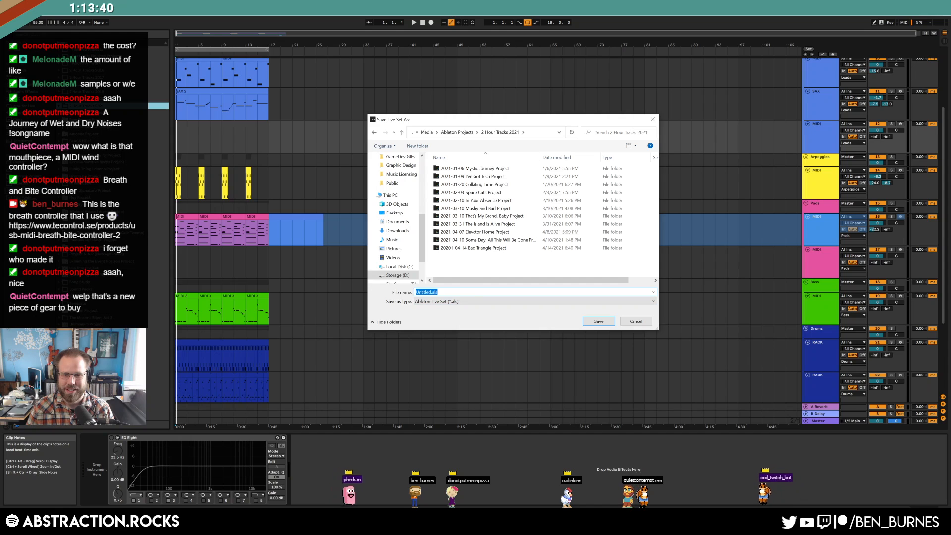
{"action": "left_click", "coordinate": [451, 251]}
{"action": "left_click", "coordinate": [450, 251]}
{"action": "left_click", "coordinate": [448, 248]}
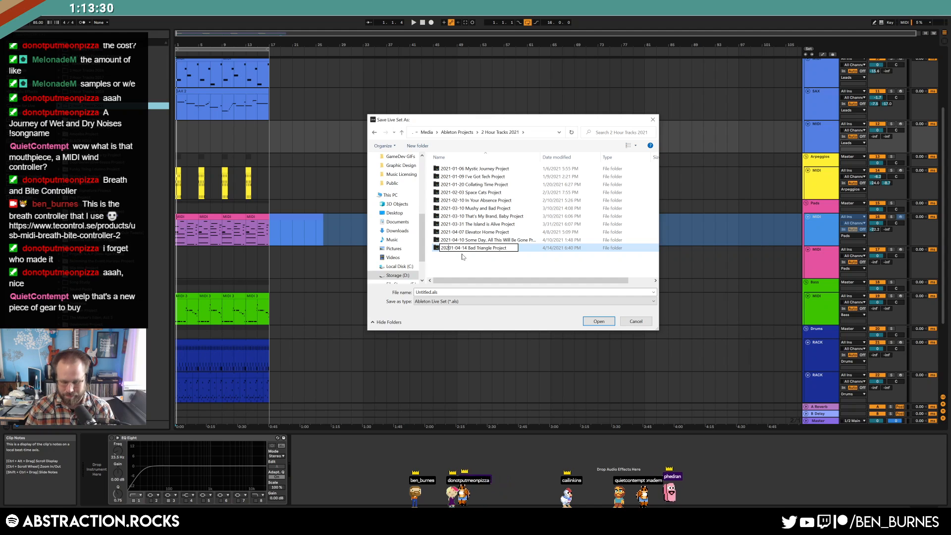
{"action": "key", "text": "Return"}
Step: Save the Live Set in the 2 Hour Tracks 2021 folder as 2021-04-21 The Ballad of Ol Wet Knees
{"action": "key", "text": "Tab"}
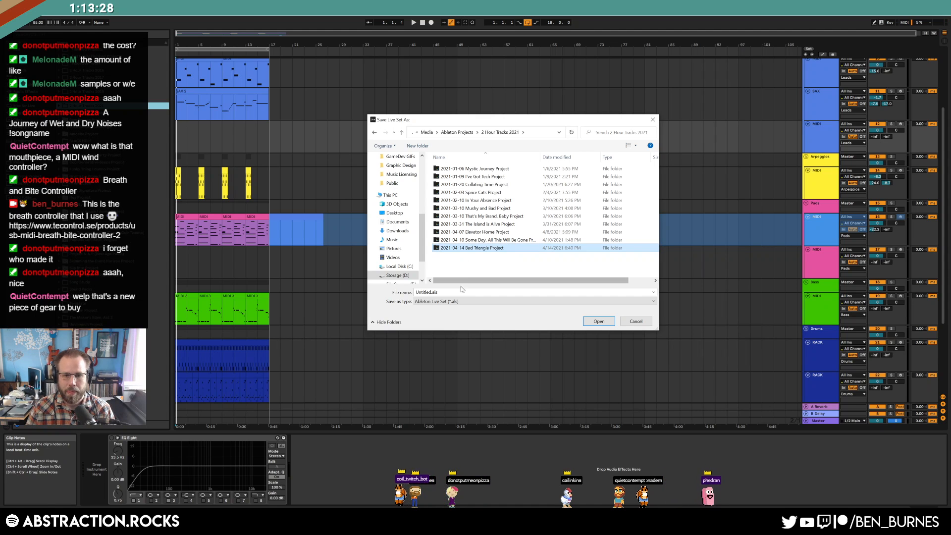
{"action": "type", "text": "2021-"}
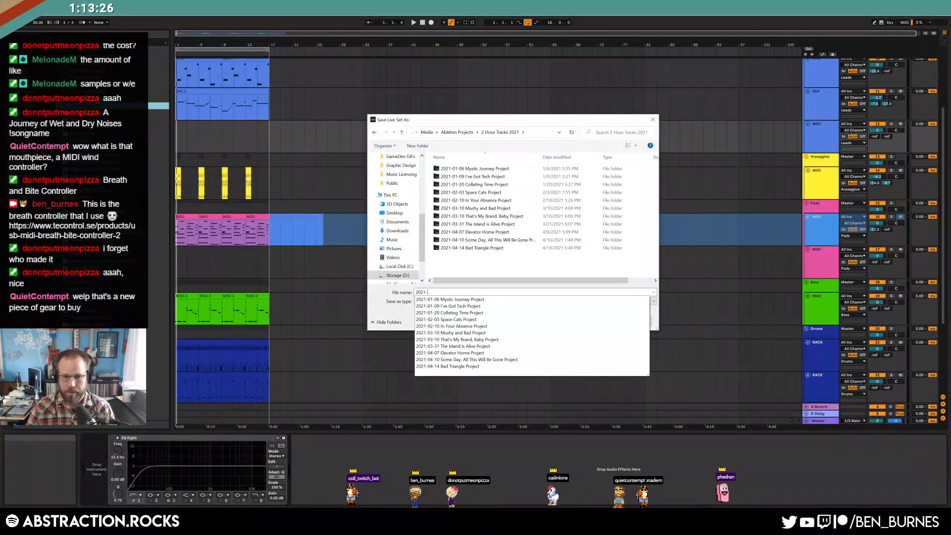
{"action": "type", "text": "04-"}
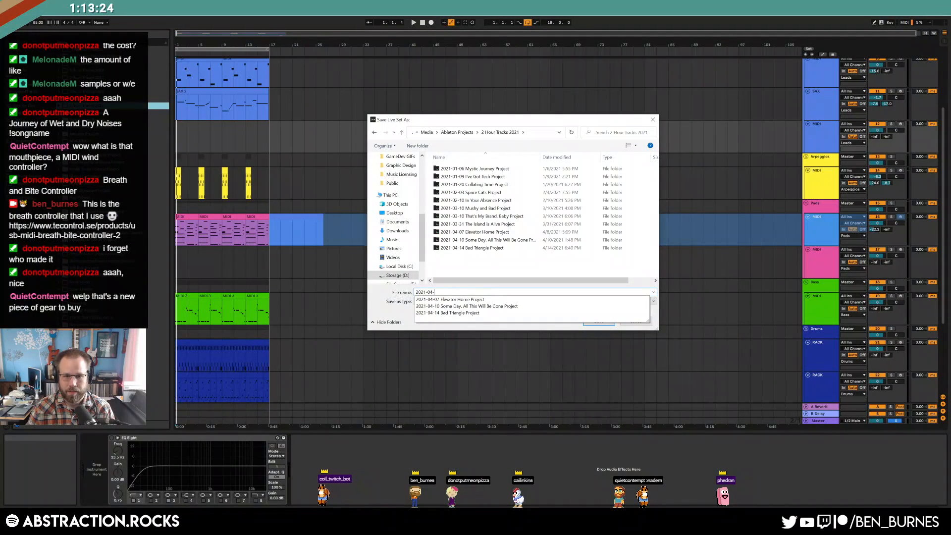
{"action": "type", "text": "21"}
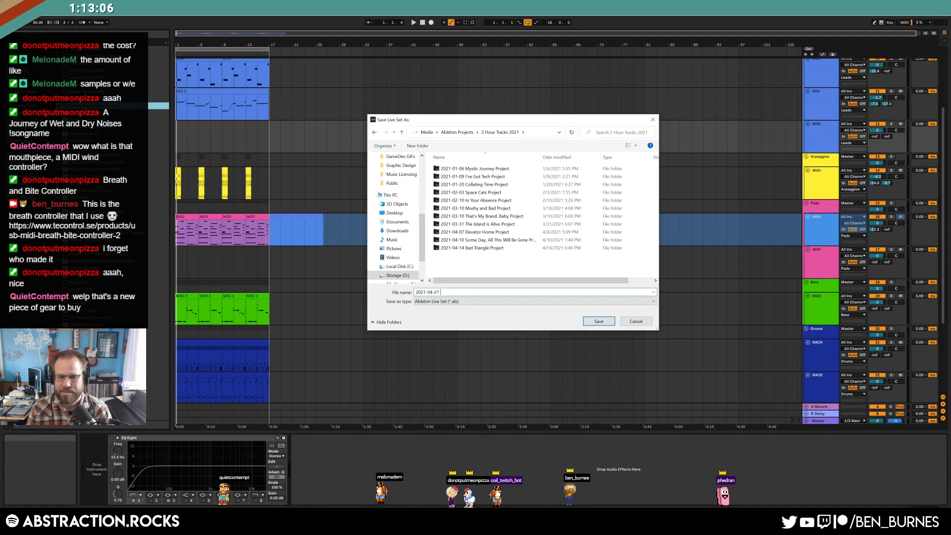
{"action": "type", "text": "T"}
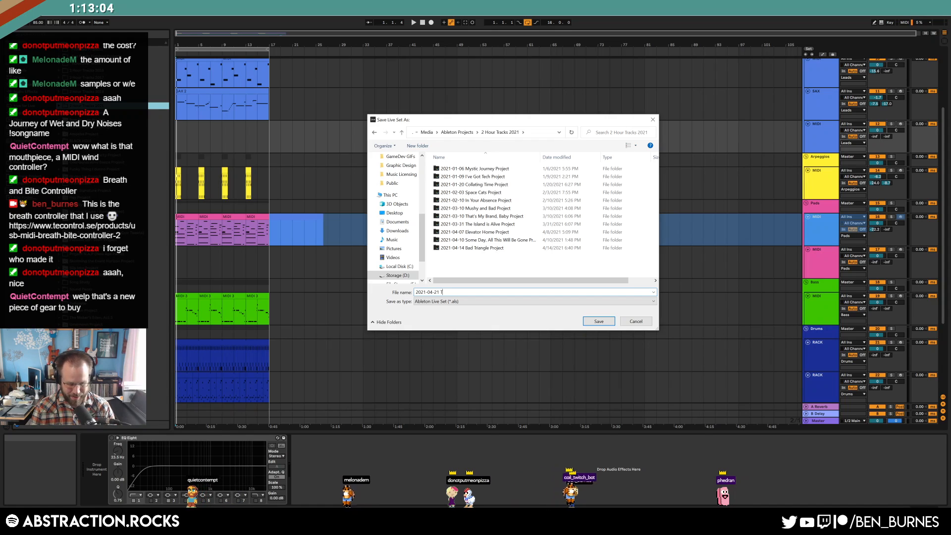
{"action": "type", "text": "he Ballad of"}
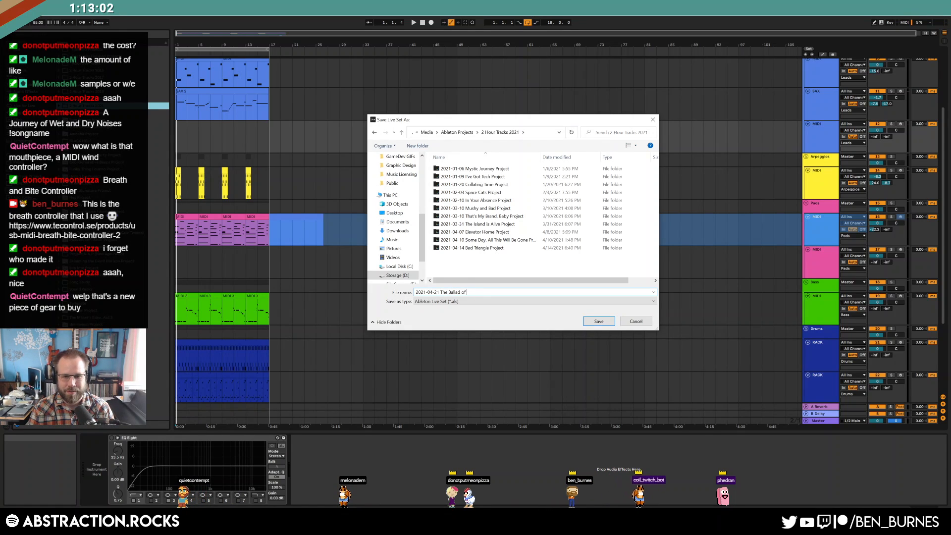
{"action": "type", "text": " Ol Wet Knees"}
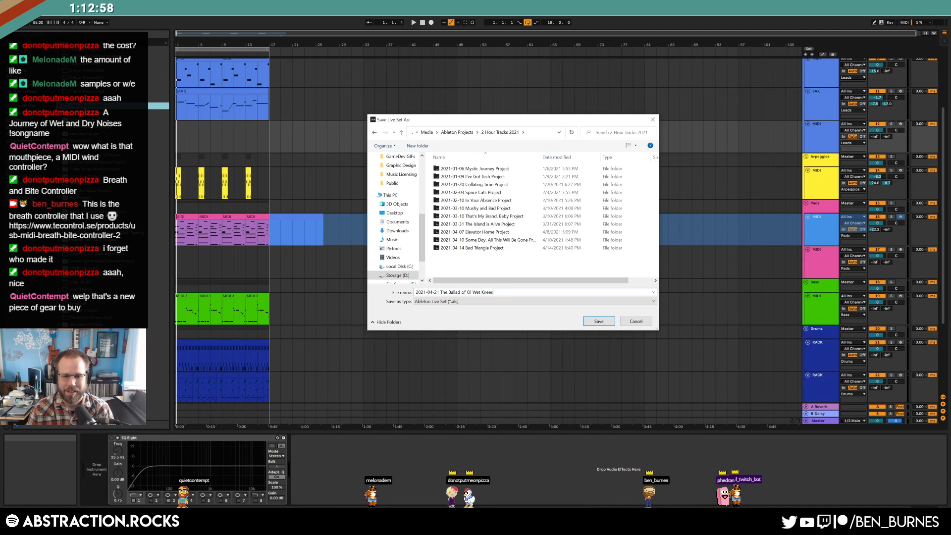
{"action": "key", "text": "Return"}
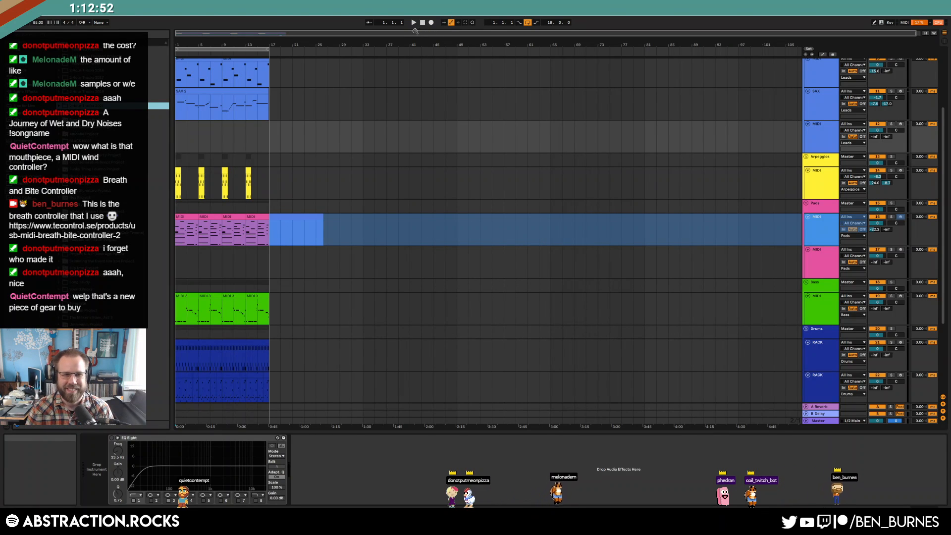
Step: Fold the MIDI and SAX lead tracks and delete the empty MIDI track below them in the Leads group
{"action": "scroll", "coordinate": [258, 148], "scroll_direction": "up", "scroll_amount": 1}
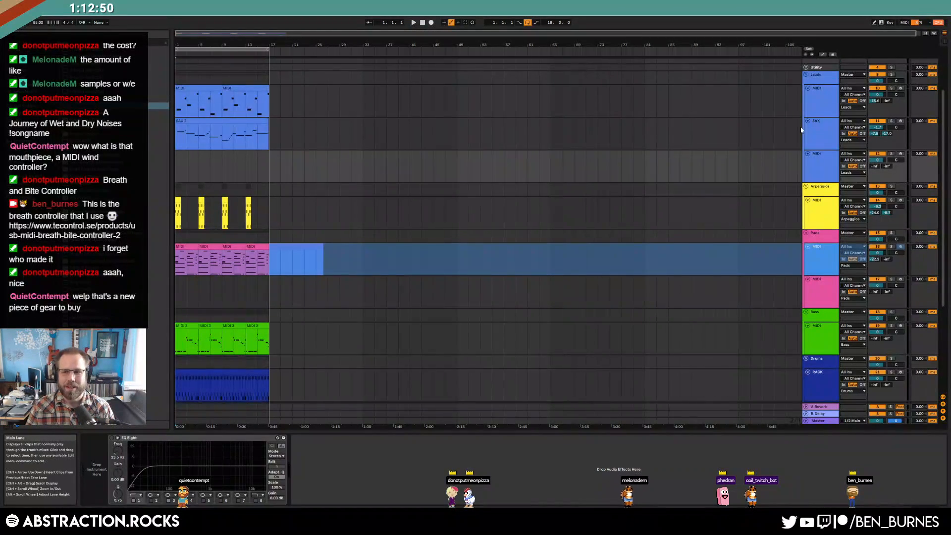
{"action": "left_click", "coordinate": [820, 103]}
{"action": "left_click", "coordinate": [818, 131], "text": "shift"}
{"action": "left_click", "coordinate": [809, 121]}
{"action": "left_click", "coordinate": [810, 111]}
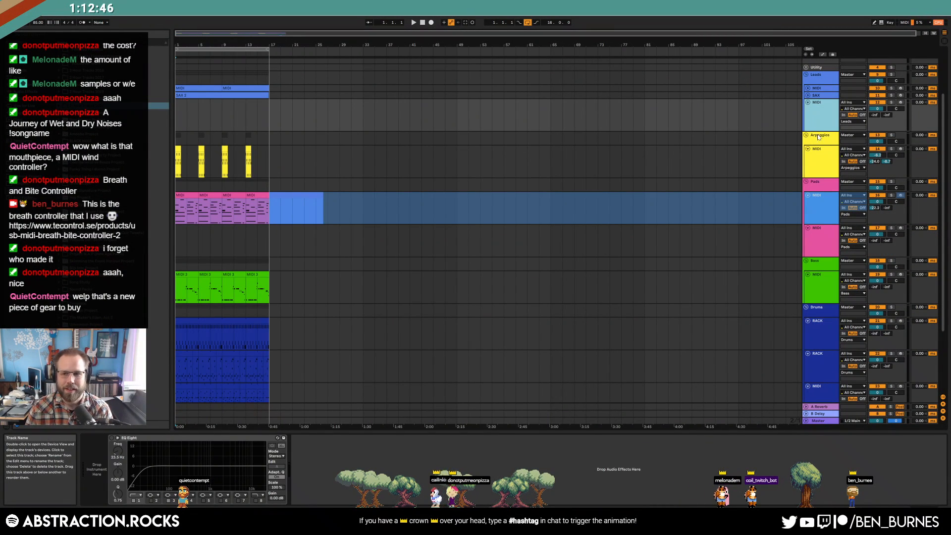
{"action": "key", "text": "Delete"}
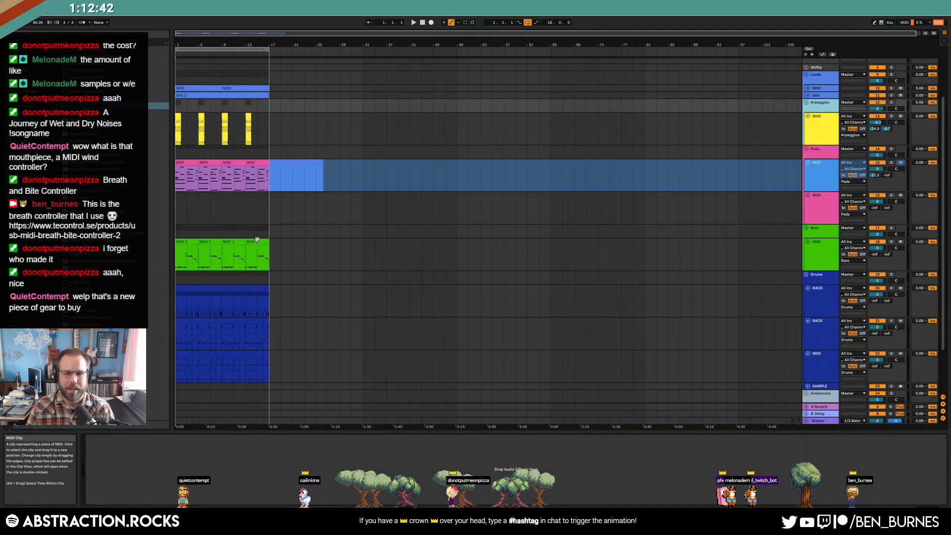
Step: Move all bass, drum and ambience clips eight bars later so that they start from bar 9
{"action": "scroll", "coordinate": [318, 270], "scroll_direction": "down", "scroll_amount": 3}
{"action": "left_click_drag", "start_coordinate": [271, 251], "coordinate": [156, 353]}
{"action": "left_click_drag", "start_coordinate": [197, 230], "coordinate": [259, 237]}
{"action": "left_click", "coordinate": [230, 186]}
{"action": "left_click_drag", "start_coordinate": [193, 188], "coordinate": [240, 189]}
{"action": "left_click", "coordinate": [226, 193]}
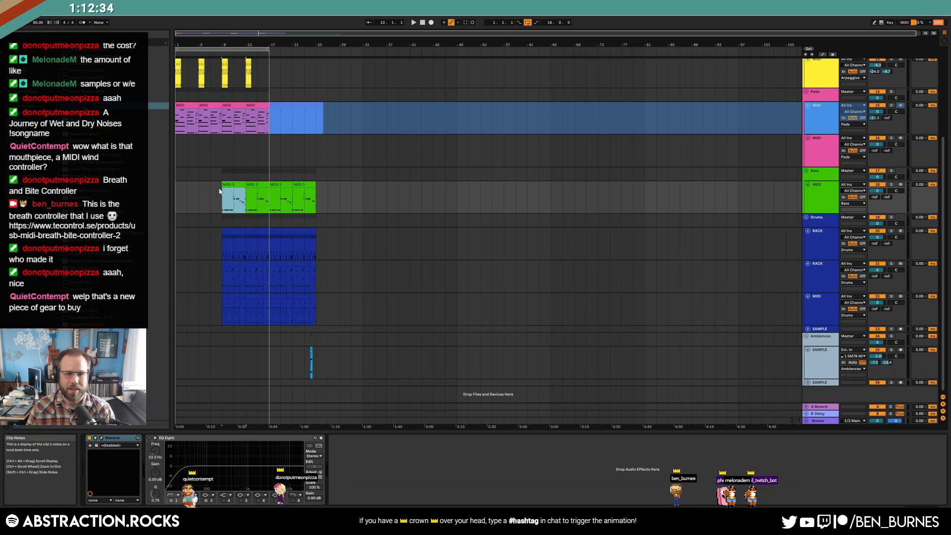
Step: Move the four pad clips eight bars later to start at bar 9, in line with the bass and drums
{"action": "scroll", "coordinate": [221, 174], "scroll_direction": "up", "scroll_amount": 2, "text": "ctrl"}
{"action": "scroll", "coordinate": [213, 150], "scroll_direction": "up", "scroll_amount": 2}
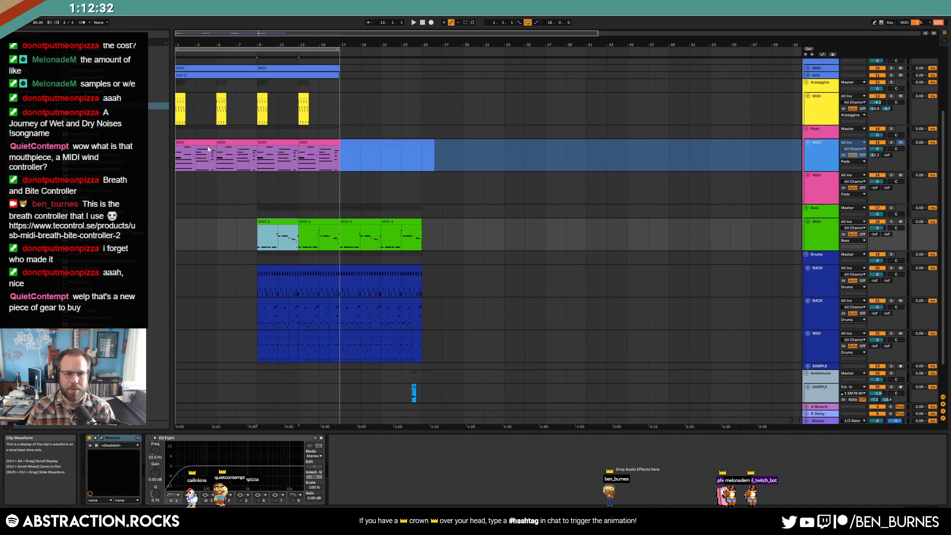
{"action": "left_click", "coordinate": [209, 143]}
{"action": "left_click", "coordinate": [331, 143], "text": "shift"}
{"action": "left_click_drag", "start_coordinate": [347, 146], "coordinate": [415, 148]}
{"action": "left_click", "coordinate": [242, 166]}
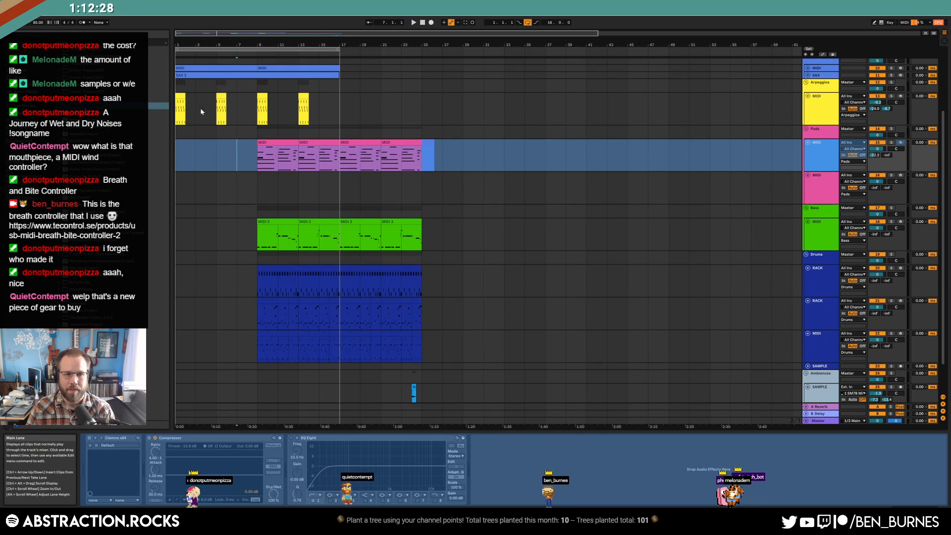
Step: Unfold the first lead track and move the MIDI and SAX lead clips eight bars later to start at bar 9
{"action": "scroll", "coordinate": [774, 124], "scroll_direction": "up", "scroll_amount": 3}
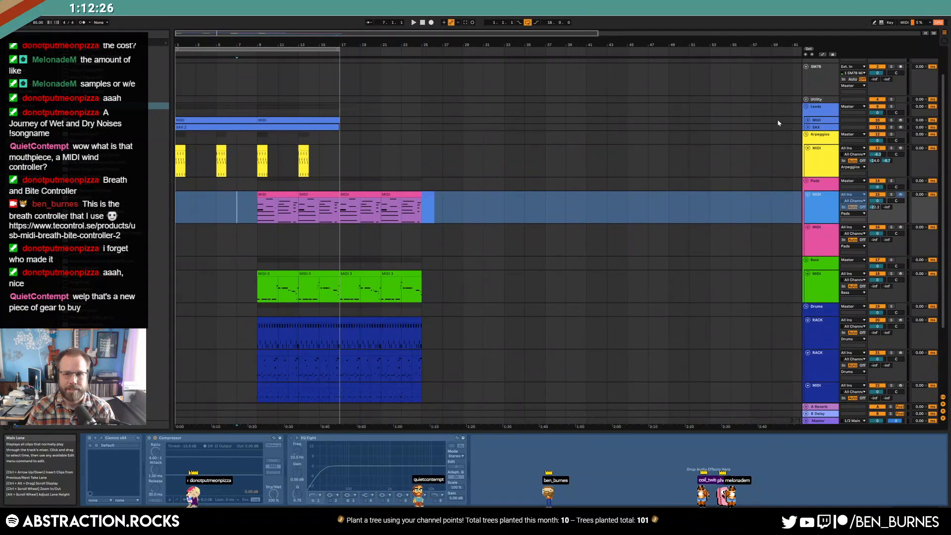
{"action": "left_click", "coordinate": [808, 119]}
{"action": "left_click", "coordinate": [242, 121]}
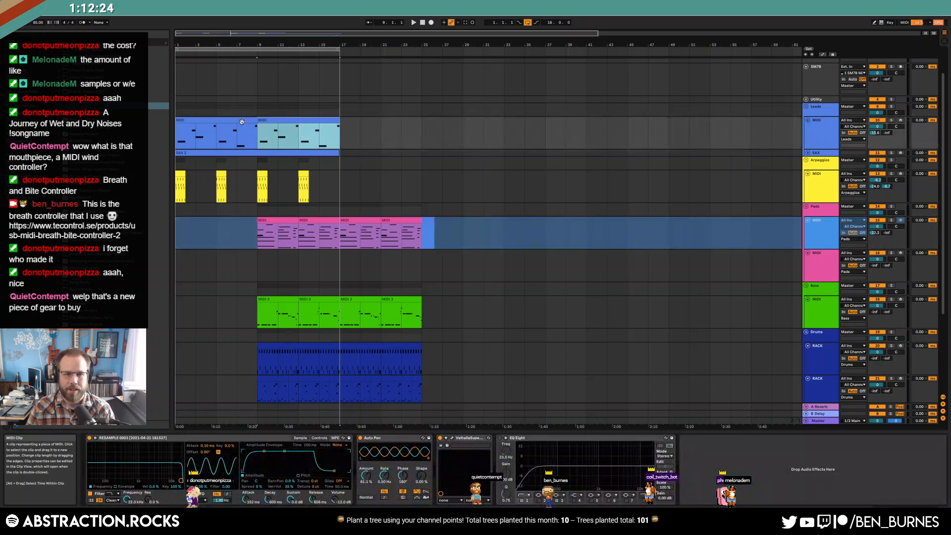
{"action": "left_click", "coordinate": [241, 121], "text": "shift"}
{"action": "left_click", "coordinate": [247, 152], "text": "shift"}
{"action": "mouse_move", "coordinate": [231, 120]}
{"action": "left_mouse_down"}
{"action": "mouse_move", "coordinate": [329, 123]}
{"action": "mouse_move", "coordinate": [313, 121]}
{"action": "left_mouse_up"}
{"action": "left_click", "coordinate": [203, 130]}
Step: Copy the clips of the second RACK and the MIDI drum track into bars 1 to 8 and play the intro
{"action": "scroll", "coordinate": [227, 145], "scroll_direction": "down", "scroll_amount": 3}
{"action": "scroll", "coordinate": [226, 145], "scroll_direction": "down", "scroll_amount": 4}
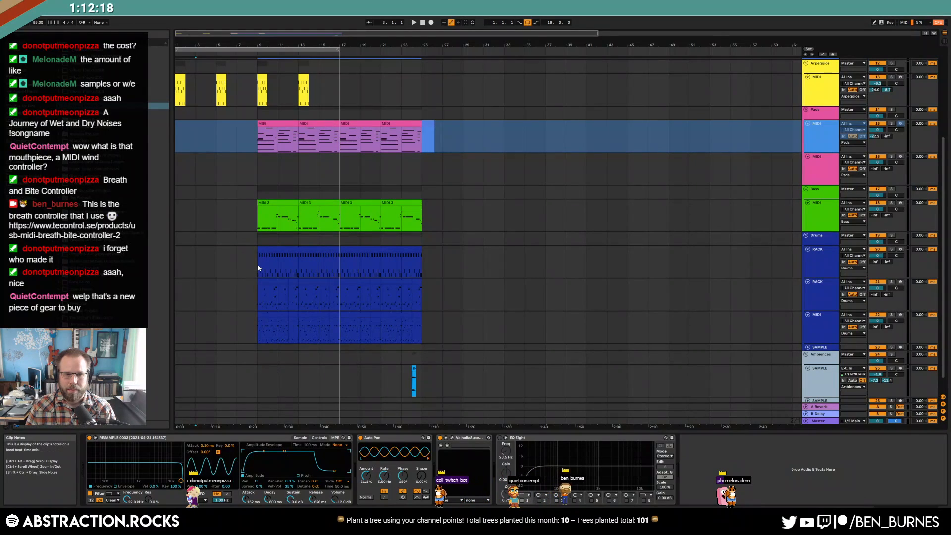
{"action": "left_click_drag", "start_coordinate": [266, 292], "coordinate": [298, 327]}
{"action": "left_click", "coordinate": [177, 291]}
{"action": "key", "text": "ctrl+v"}
{"action": "key", "text": "ctrl+d"}
{"action": "key", "text": "space"}
{"action": "key", "text": "space"}
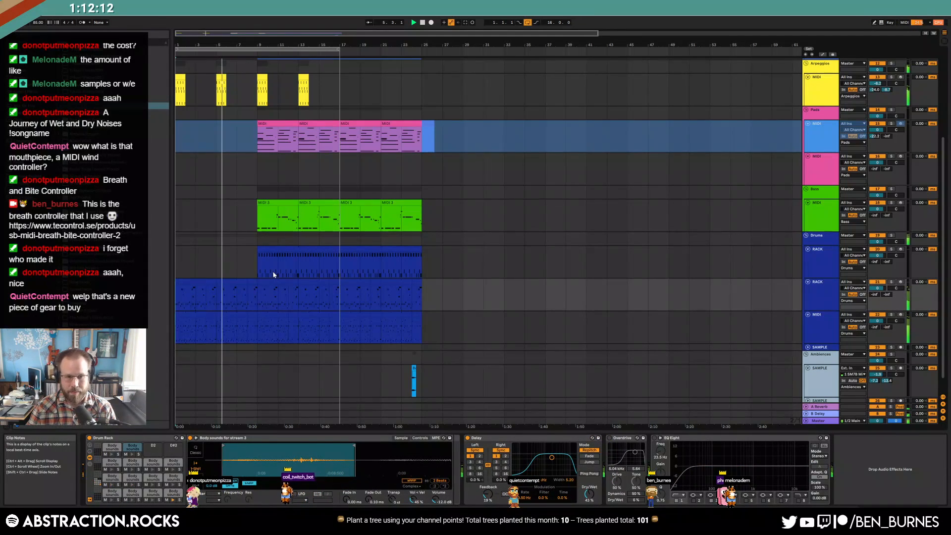
Step: Deactivate the MIDI drum track's clips in the first eight bars and play the intro with only the second RACK's drums
{"action": "left_click", "coordinate": [202, 315]}
{"action": "left_click", "coordinate": [249, 316], "text": "shift"}
{"action": "key", "text": "space"}
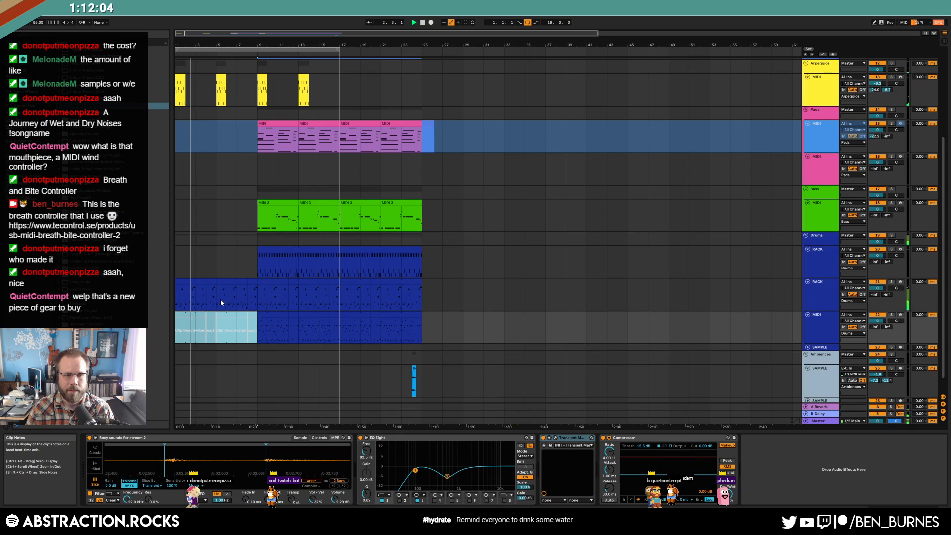
{"action": "double_click", "coordinate": [192, 282]}
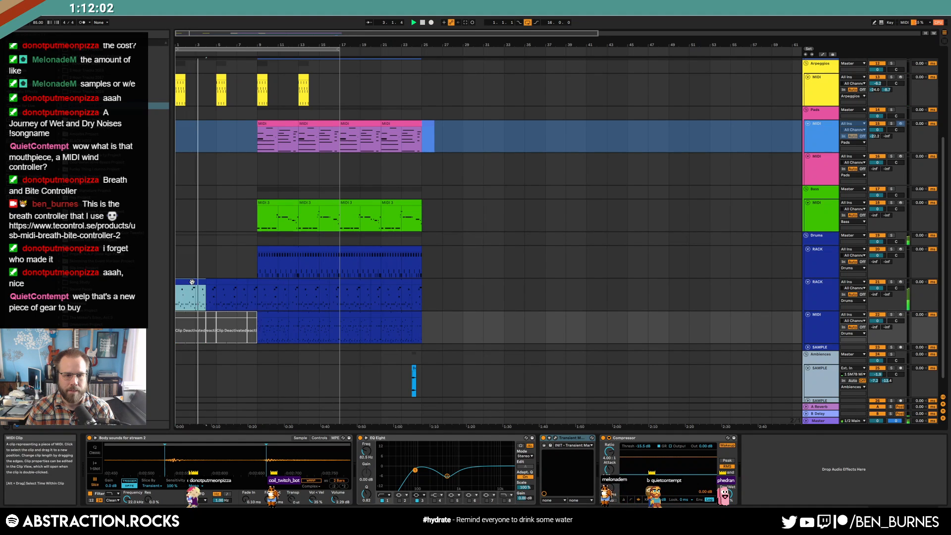
{"action": "key", "text": "shift+Tab"}
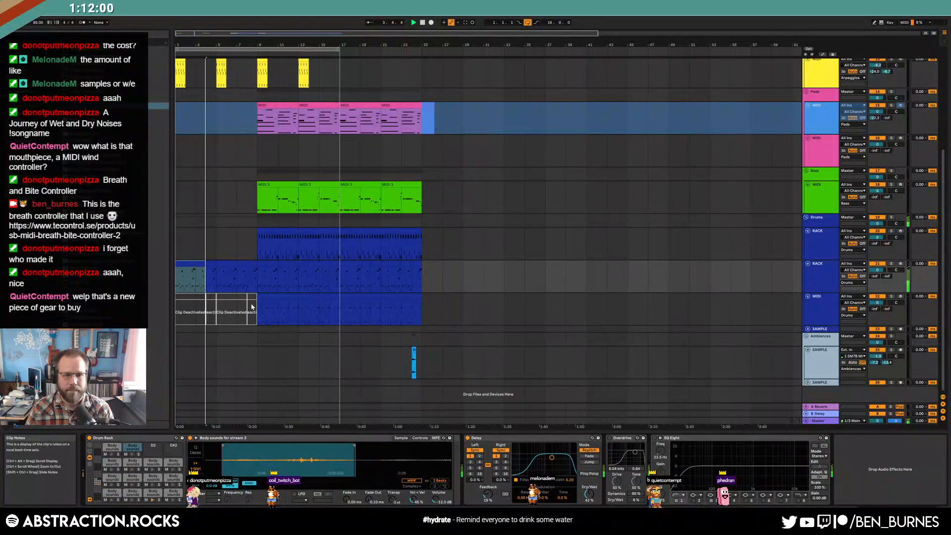
{"action": "scroll", "coordinate": [256, 298], "scroll_direction": "up", "scroll_amount": 1}
{"action": "scroll", "coordinate": [270, 297], "scroll_direction": "up", "scroll_amount": 1}
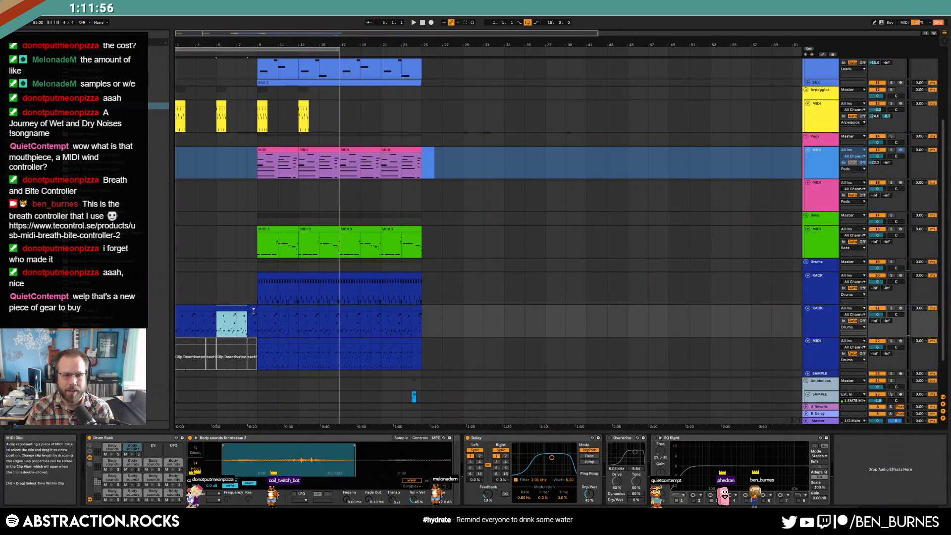
Step: Open the track options for the frozen MIDI track in the Pads group
{"action": "left_click", "coordinate": [566, 196]}
{"action": "right_click", "coordinate": [820, 158]}
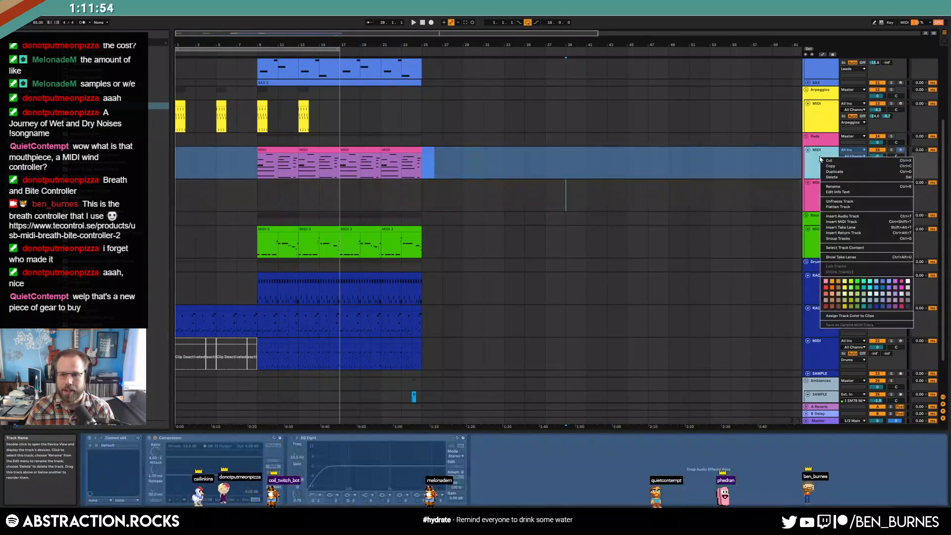
Step: Unfreeze the upper MIDI track in the Pads group, arm it and record a short chord take from bar 39
{"action": "left_click", "coordinate": [845, 201]}
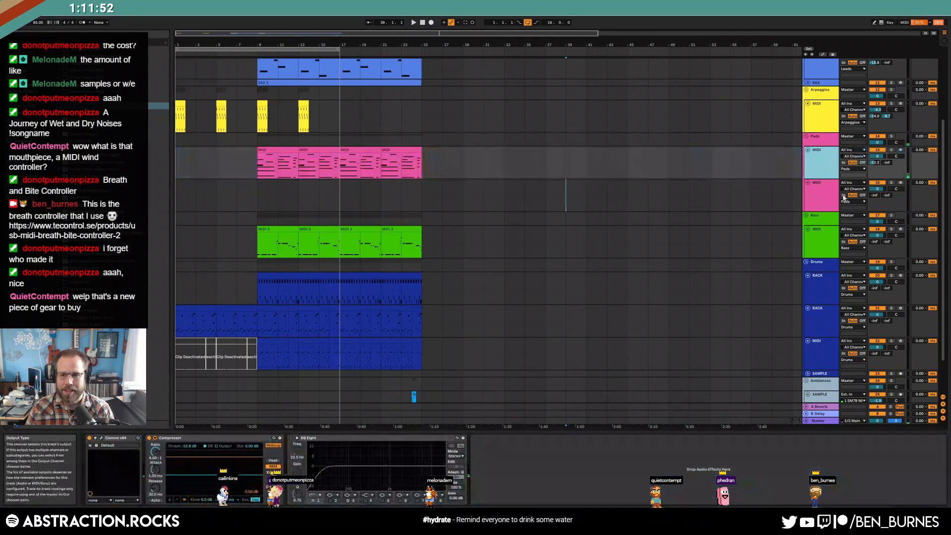
{"action": "left_click", "coordinate": [902, 150]}
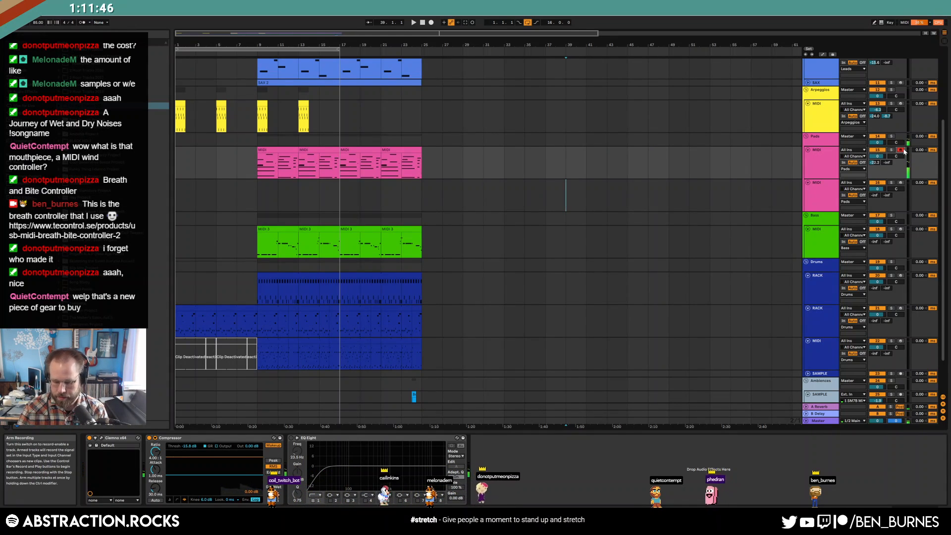
{"action": "key", "text": "F9"}
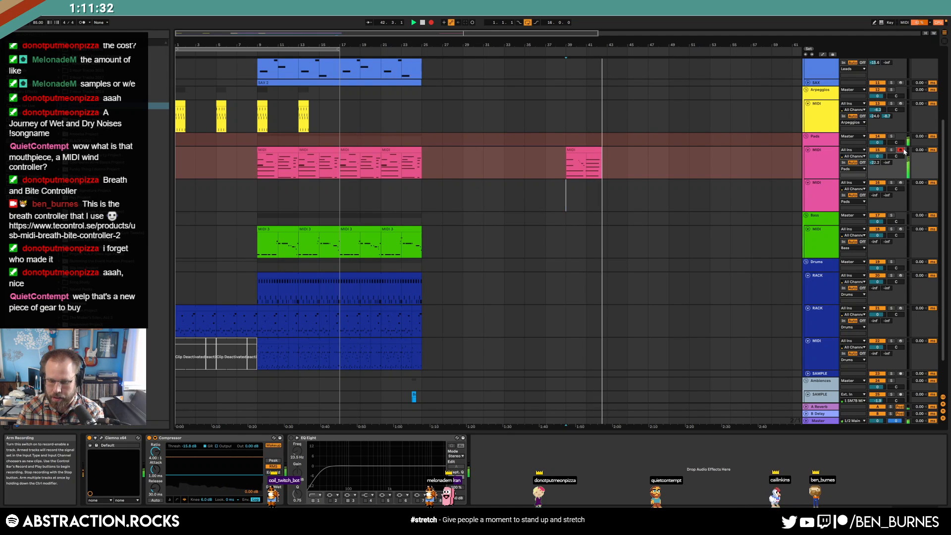
{"action": "key", "text": "space"}
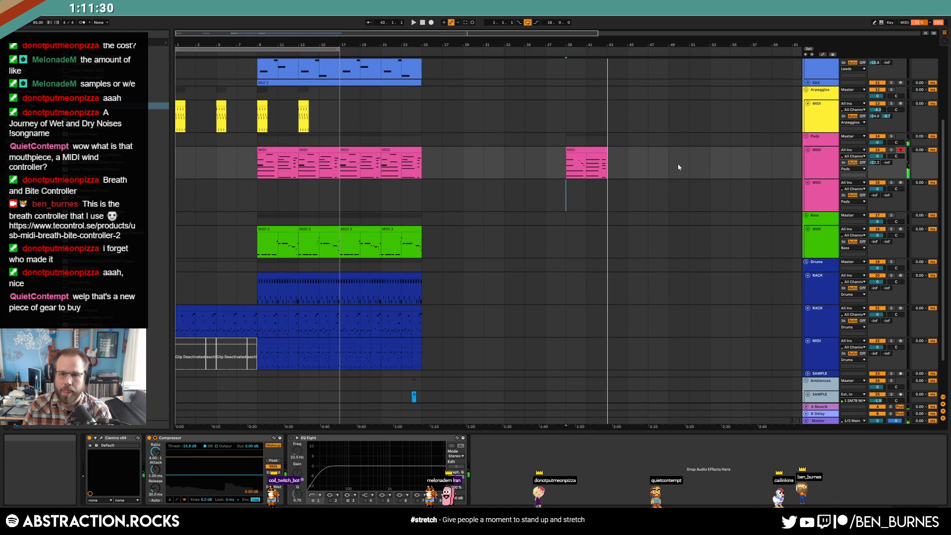
Step: Move the newly recorded pad clip to bar 1, undoing a trial duplicate of it
{"action": "left_click_drag", "start_coordinate": [591, 152], "coordinate": [202, 154]}
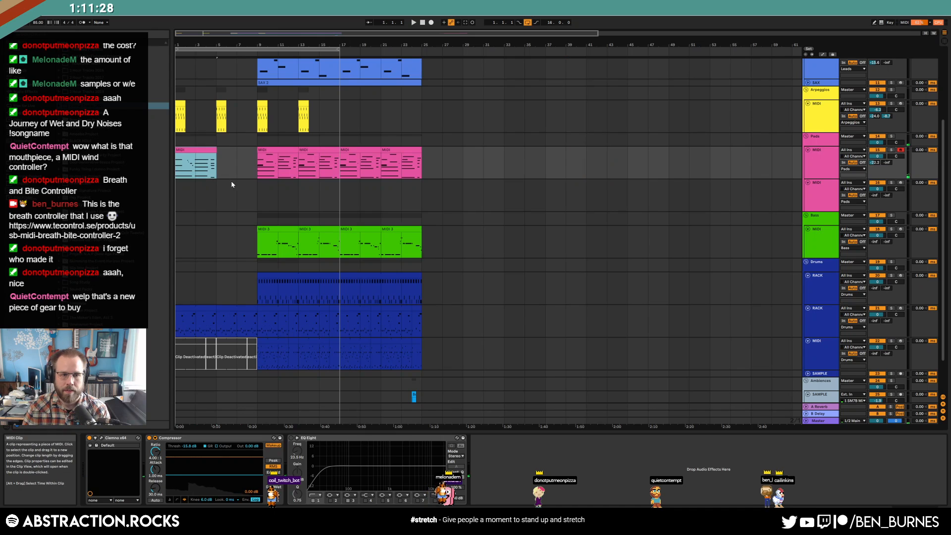
{"action": "key", "text": "ctrl+d"}
{"action": "key", "text": "ctrl+z"}
Step: Open the recorded pad clip's notes and nudge its final five-note chord slightly to the right in time
{"action": "double_click", "coordinate": [198, 150]}
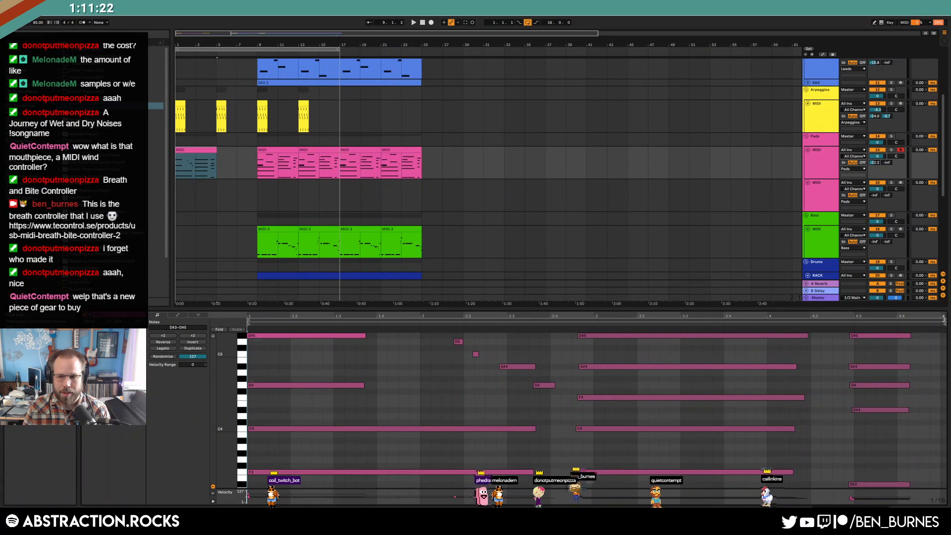
{"action": "left_click", "coordinate": [943, 323]}
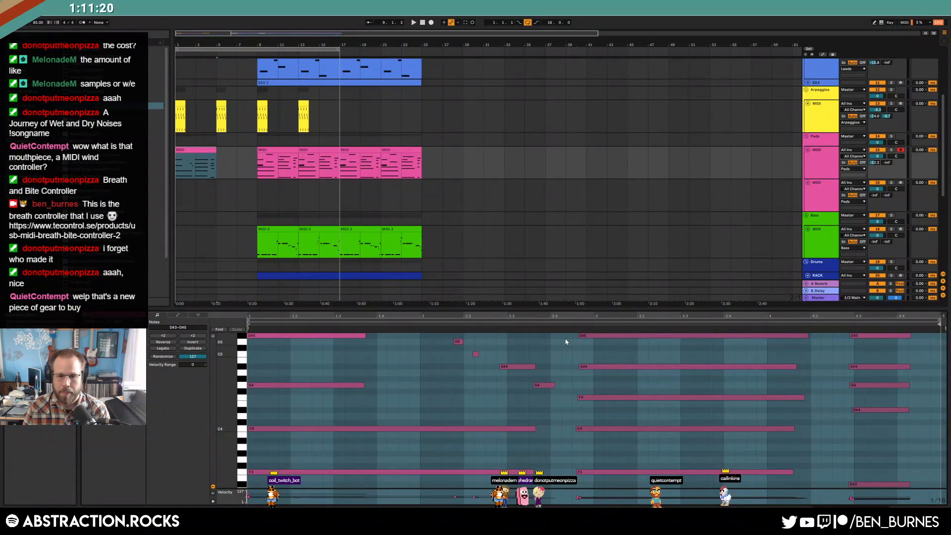
{"action": "left_click_drag", "start_coordinate": [837, 340], "coordinate": [921, 488]}
{"action": "key", "text": "Right"}
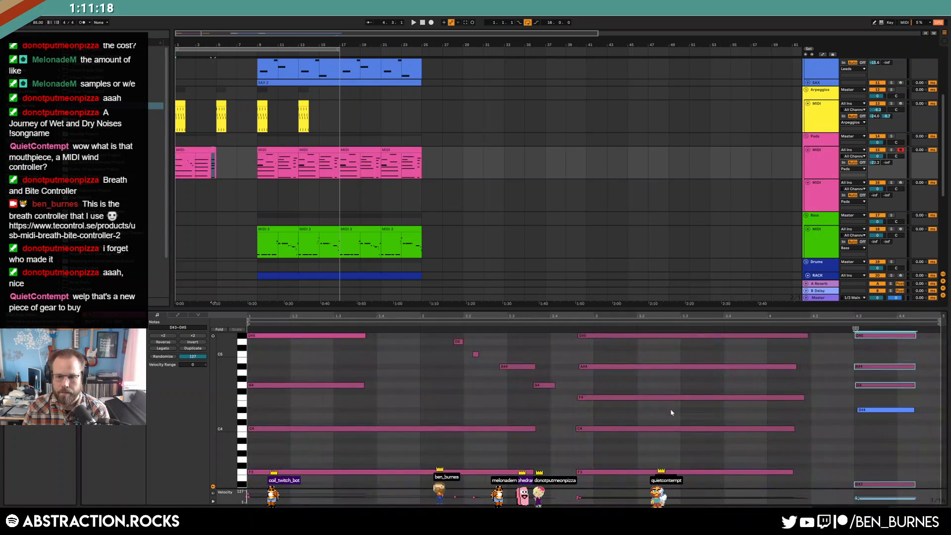
{"action": "left_click_drag", "start_coordinate": [445, 341], "coordinate": [551, 395]}
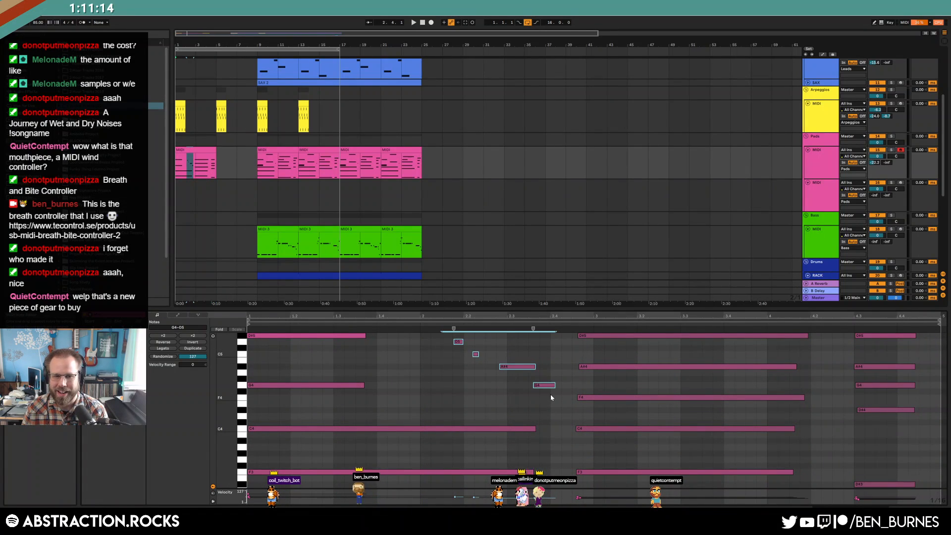
Step: Loop the recorded pad clip, extend it to bar 9 and start playback
{"action": "left_click", "coordinate": [197, 150]}
{"action": "left_click", "coordinate": [178, 416]}
{"action": "left_click_drag", "start_coordinate": [216, 150], "coordinate": [257, 152]}
{"action": "key", "text": "space"}
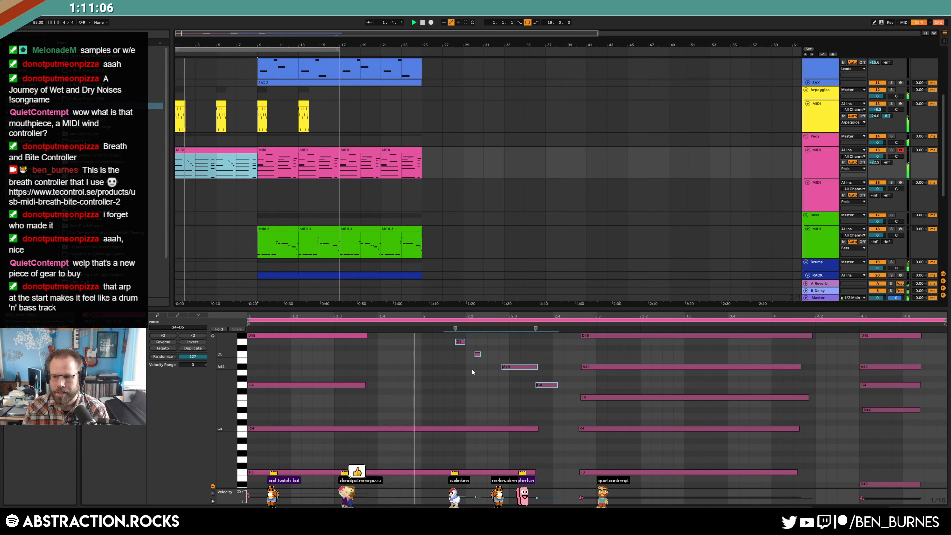
Step: Shift the four-note descending run in bar 2 to the right in time and fine-tune the timing of its individual notes
{"action": "left_click", "coordinate": [501, 384]}
{"action": "left_click_drag", "start_coordinate": [433, 334], "coordinate": [545, 394]}
{"action": "key", "text": "Right"}
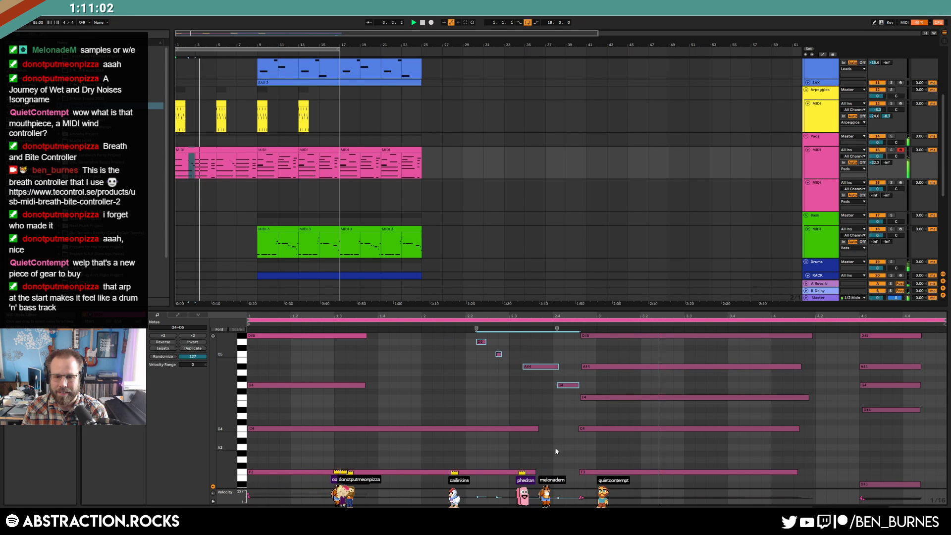
{"action": "left_click", "coordinate": [489, 354]}
{"action": "key", "text": "Right"}
{"action": "left_click", "coordinate": [529, 367]}
{"action": "key", "text": "Left"}
{"action": "left_click", "coordinate": [556, 385]}
{"action": "key", "text": "Right"}
Step: Select the long five-note chord and nudge it to start at bar 3, returning to the device view
{"action": "left_click", "coordinate": [576, 477]}
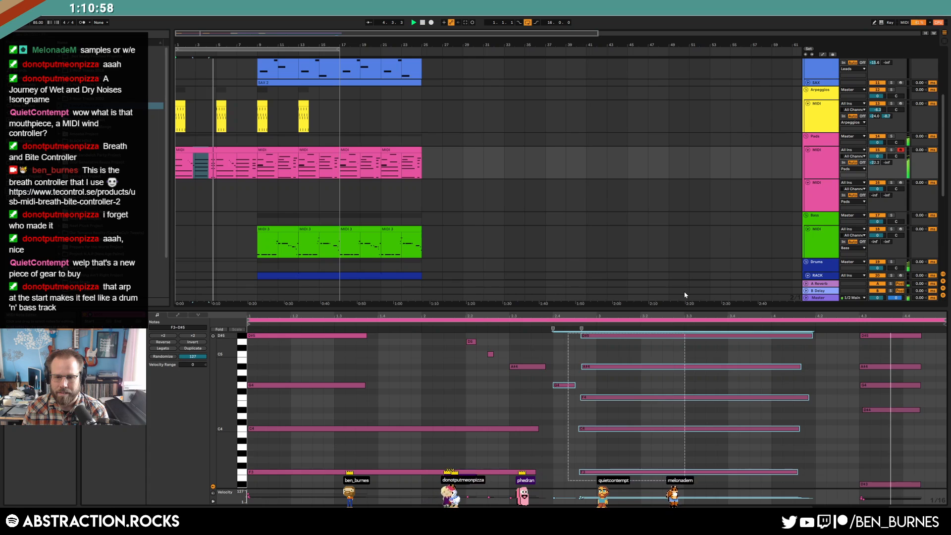
{"action": "left_click_drag", "start_coordinate": [617, 449], "coordinate": [704, 335]}
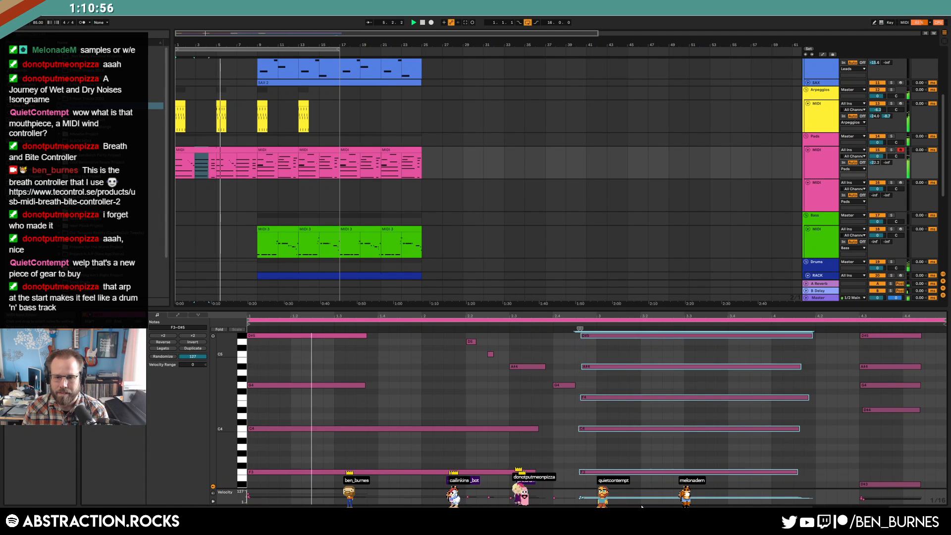
{"action": "key", "text": "Right"}
{"action": "key", "text": "Right"}
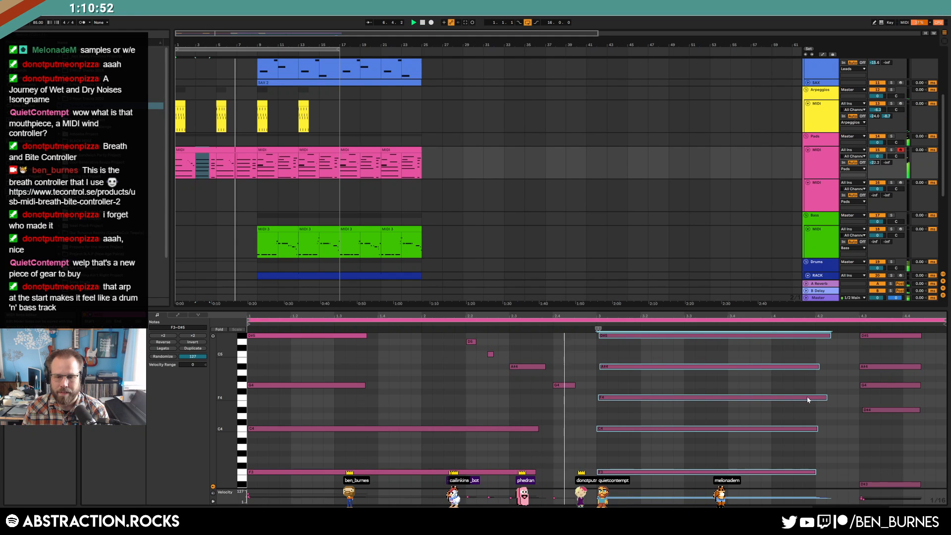
{"action": "key", "text": "shift+Tab"}
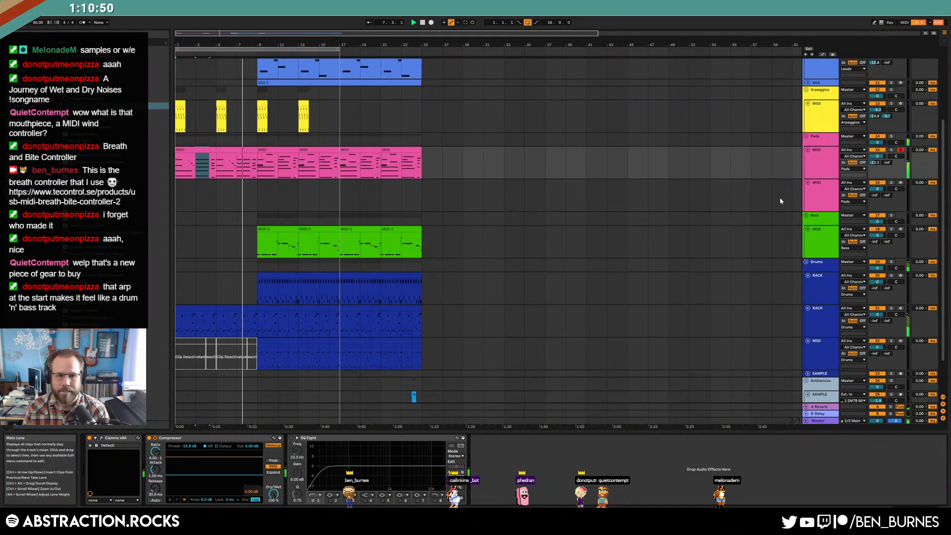
Step: Trim the end of the second drum RACK track's intro clip to shortly before bar 9, and loop bars 9 to 25
{"action": "scroll", "coordinate": [257, 333], "scroll_direction": "up", "scroll_amount": 3}
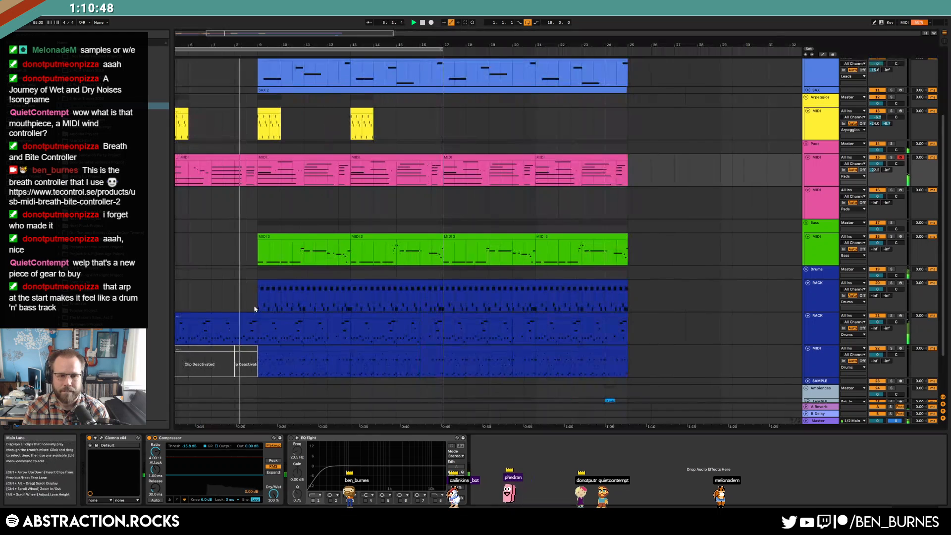
{"action": "left_click_drag", "start_coordinate": [256, 316], "coordinate": [248, 316]}
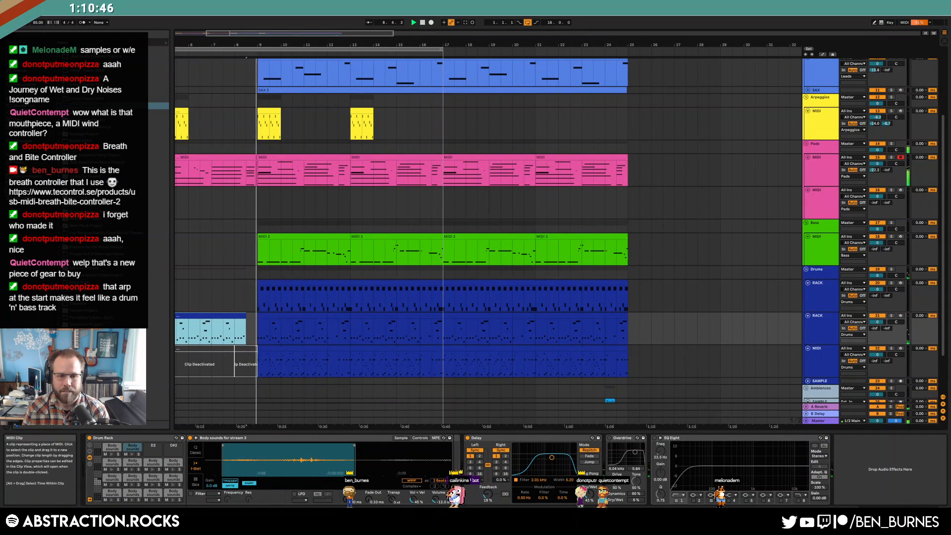
{"action": "left_click_drag", "start_coordinate": [275, 34], "coordinate": [433, 50]}
{"action": "key", "text": "space"}
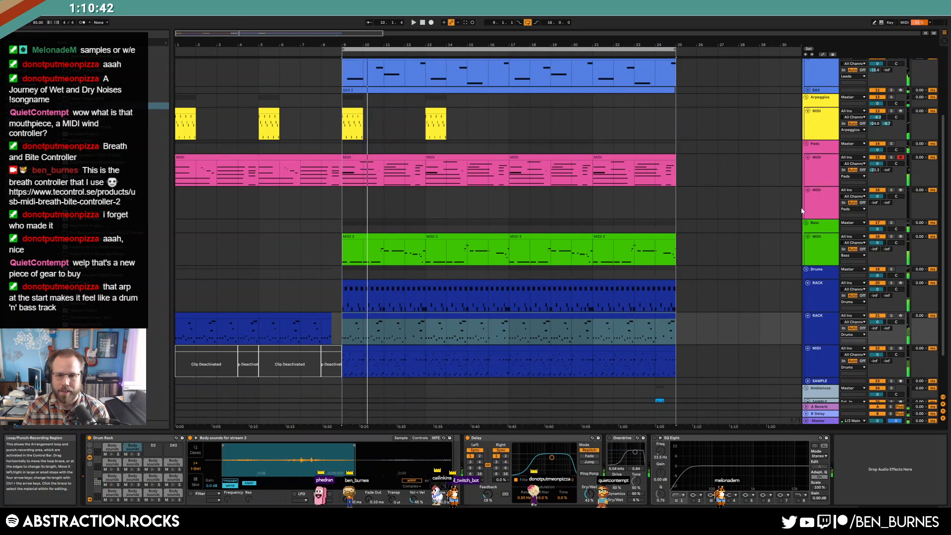
Step: Inspect the Ciemno instrument's settings on the upper Pads MIDI track while playing the intro from bar 1
{"action": "left_click", "coordinate": [822, 172]}
{"action": "right_click", "coordinate": [821, 173]}
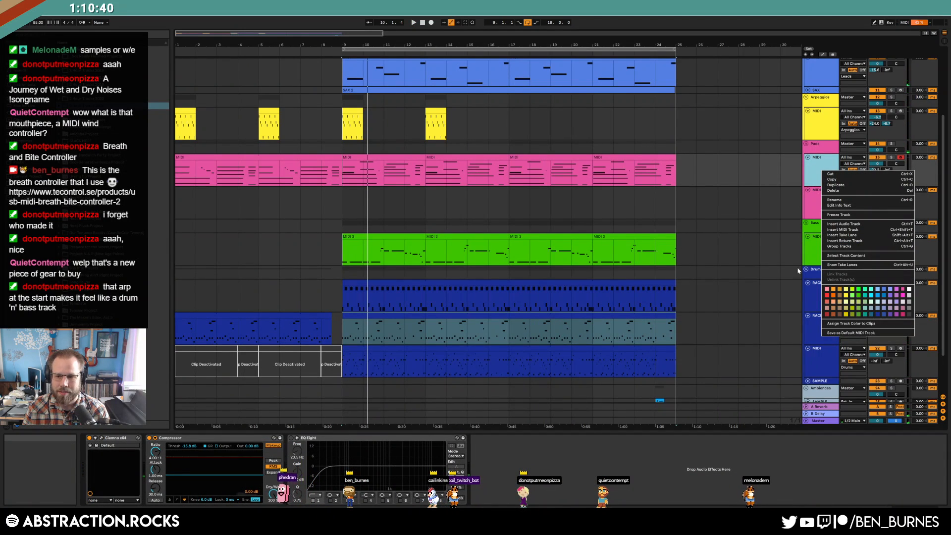
{"action": "left_click", "coordinate": [717, 163]}
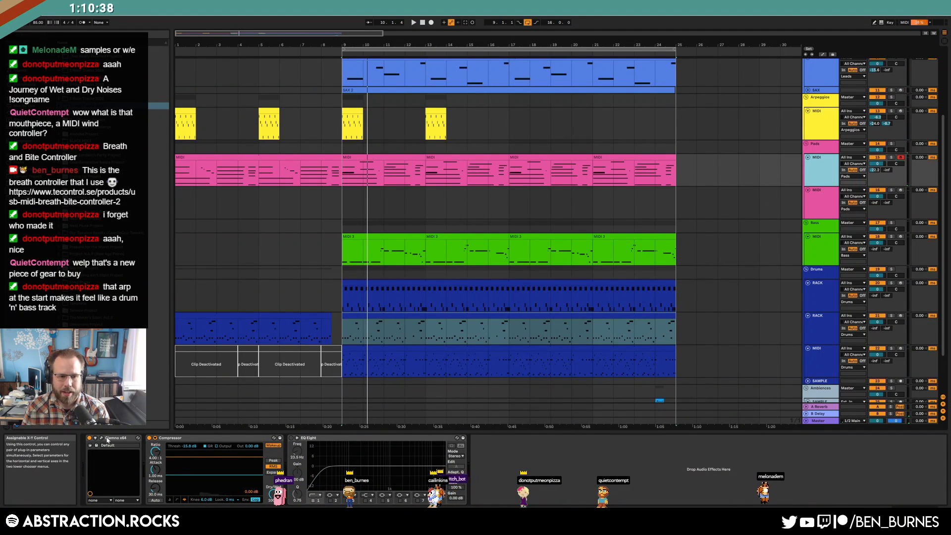
{"action": "left_click", "coordinate": [102, 438]}
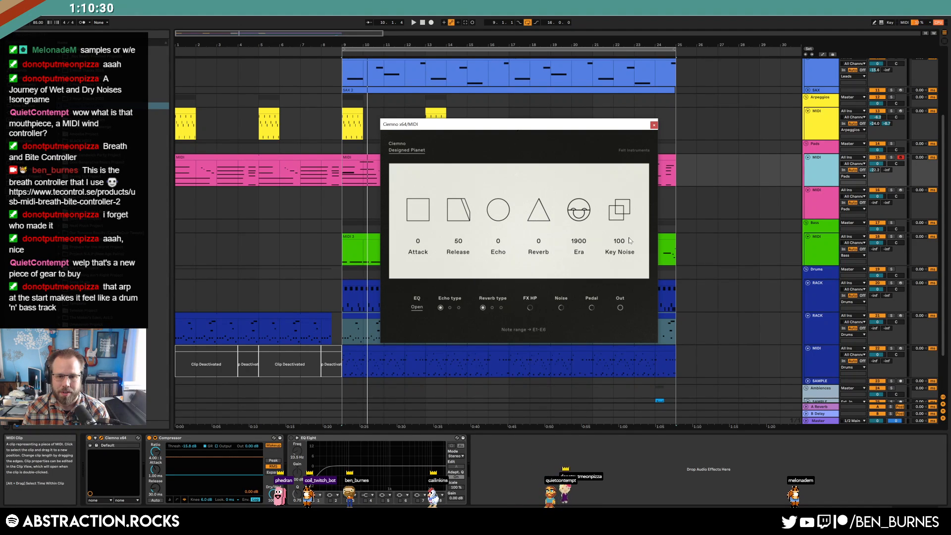
{"action": "left_click", "coordinate": [178, 170]}
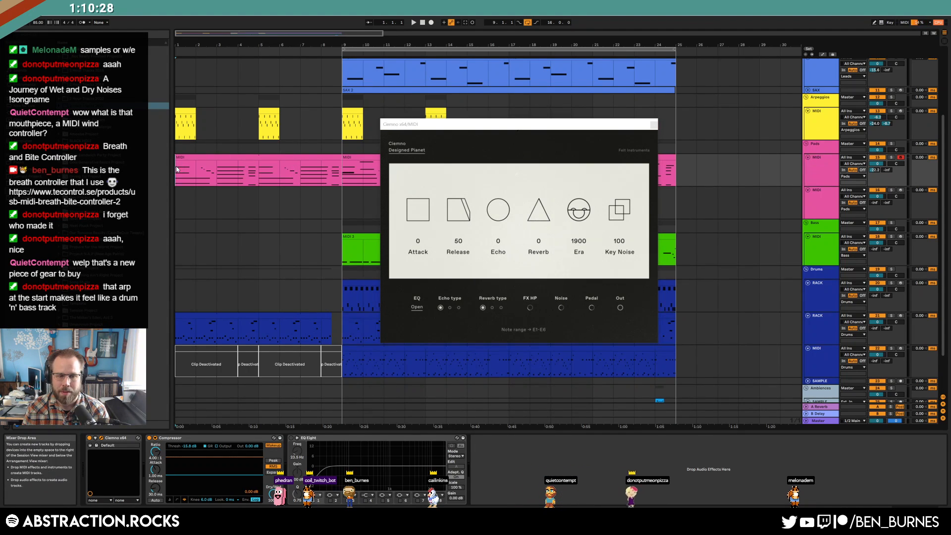
{"action": "mouse_move", "coordinate": [321, 173]}
{"action": "left_mouse_down"}
{"action": "mouse_move", "coordinate": [300, 173]}
{"action": "mouse_move", "coordinate": [364, 174]}
{"action": "mouse_move", "coordinate": [264, 173]}
{"action": "mouse_move", "coordinate": [281, 173]}
{"action": "left_mouse_up"}
{"action": "left_click", "coordinate": [281, 173]}
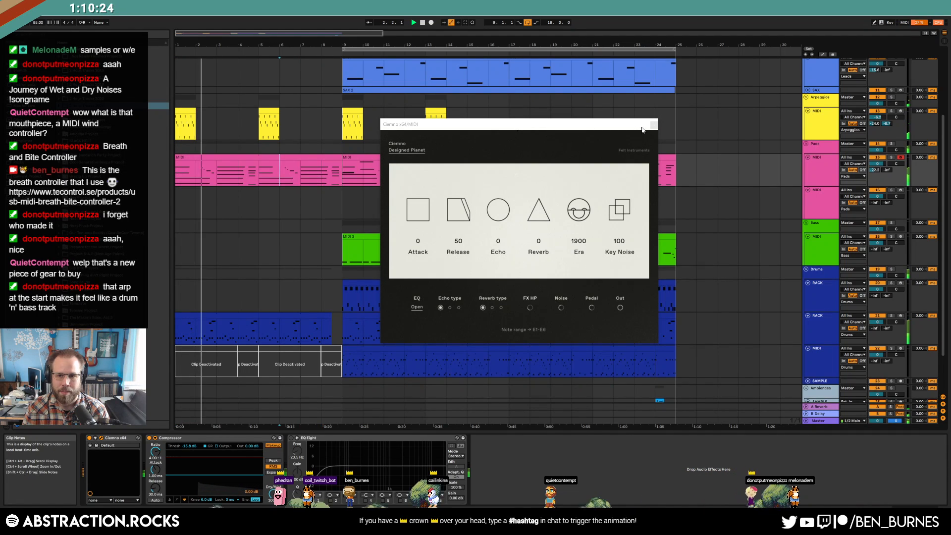
{"action": "left_click", "coordinate": [654, 125]}
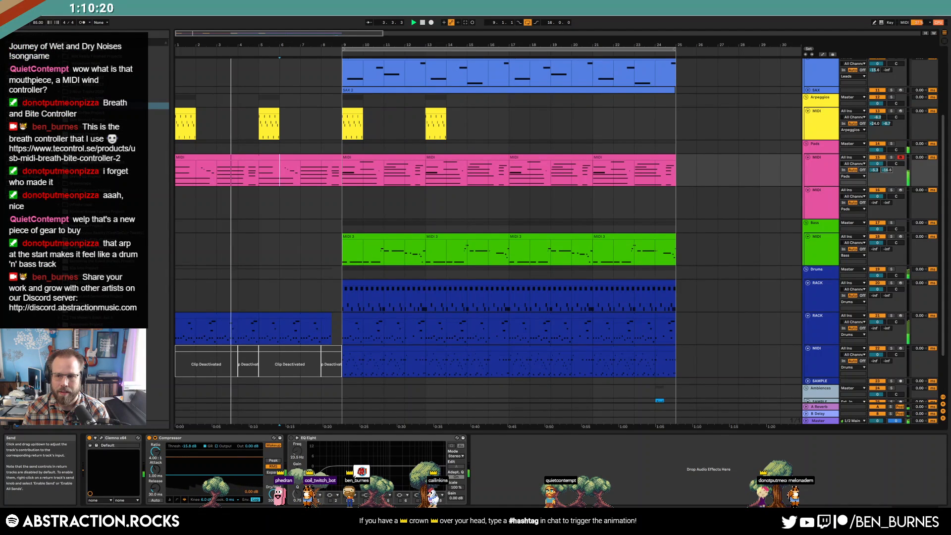
Step: Reactivate the two deactivated clips between bars 5 and 9 on the Drums group's MIDI track
{"action": "left_click", "coordinate": [295, 348]}
{"action": "left_click", "coordinate": [329, 349], "text": "shift"}
{"action": "key", "text": "0"}
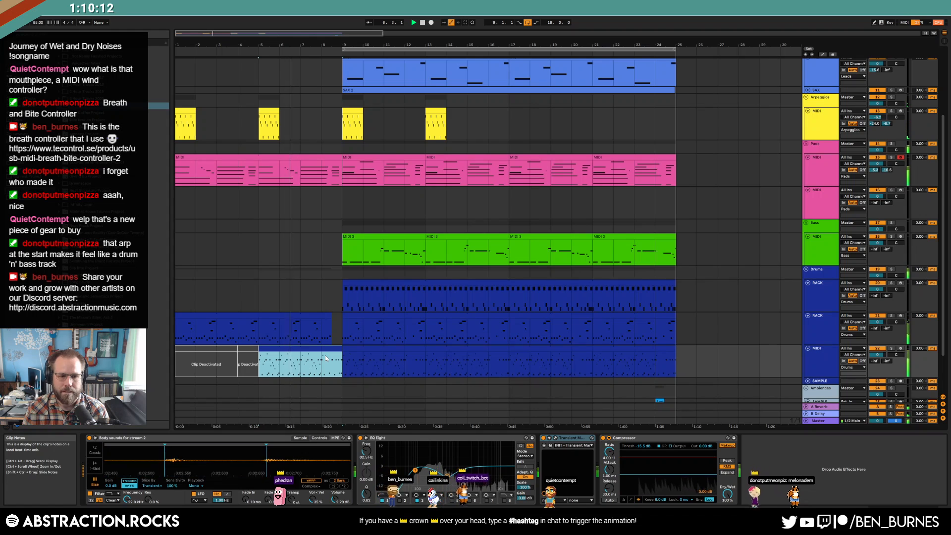
Step: Open the intro pad clip and change the top note of the bar 3 chord to D5, after trying C#5 and C5
{"action": "double_click", "coordinate": [314, 157]}
{"action": "key", "text": "space"}
{"action": "left_click_drag", "start_coordinate": [595, 349], "coordinate": [606, 336]}
{"action": "key", "text": "Down"}
{"action": "key", "text": "Down"}
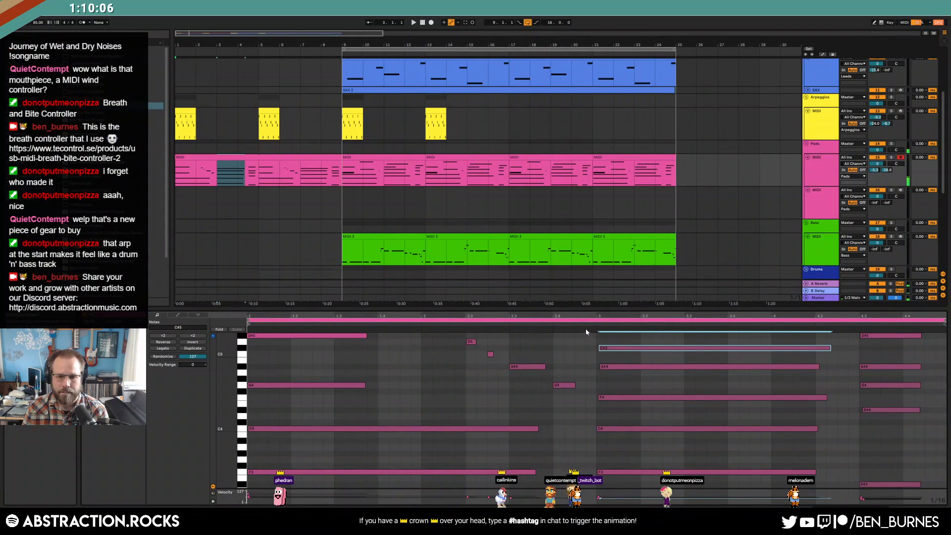
{"action": "key", "text": "Down"}
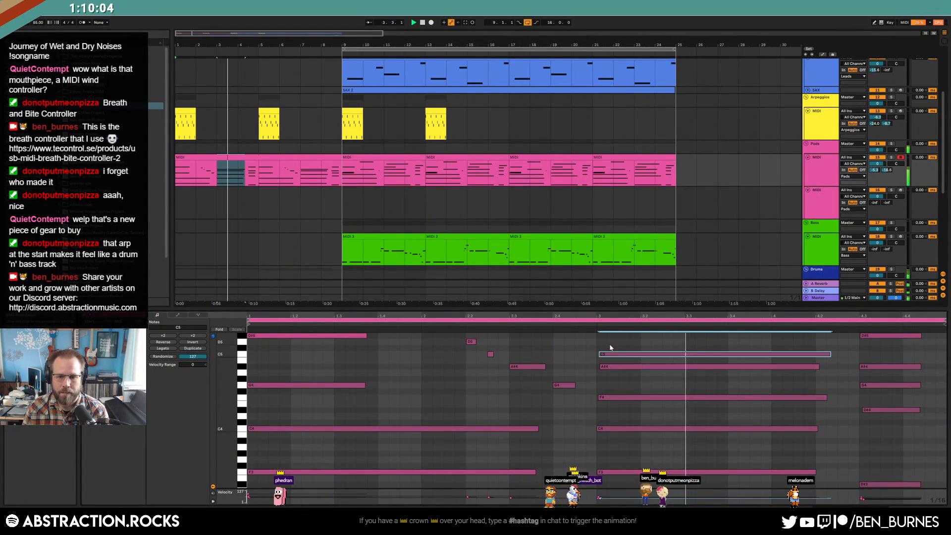
{"action": "key", "text": "Up"}
{"action": "key", "text": "Up"}
Step: In the bar 3 chord, lower A#4 to G#4 and raise C4 to D4, and play the result
{"action": "left_click_drag", "start_coordinate": [619, 367], "coordinate": [618, 378]}
{"action": "left_click", "coordinate": [610, 429]}
{"action": "key", "text": "Up"}
{"action": "key", "text": "Up"}
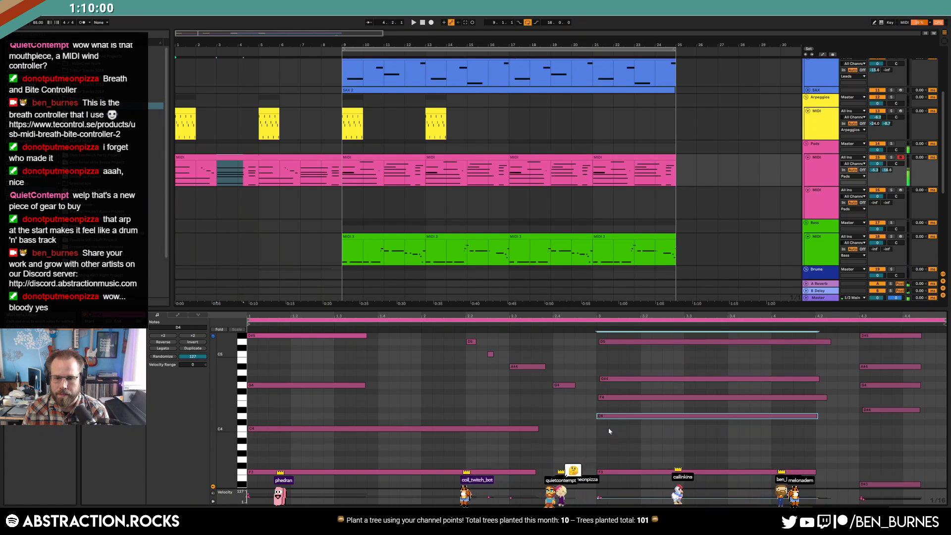
{"action": "key", "text": "space"}
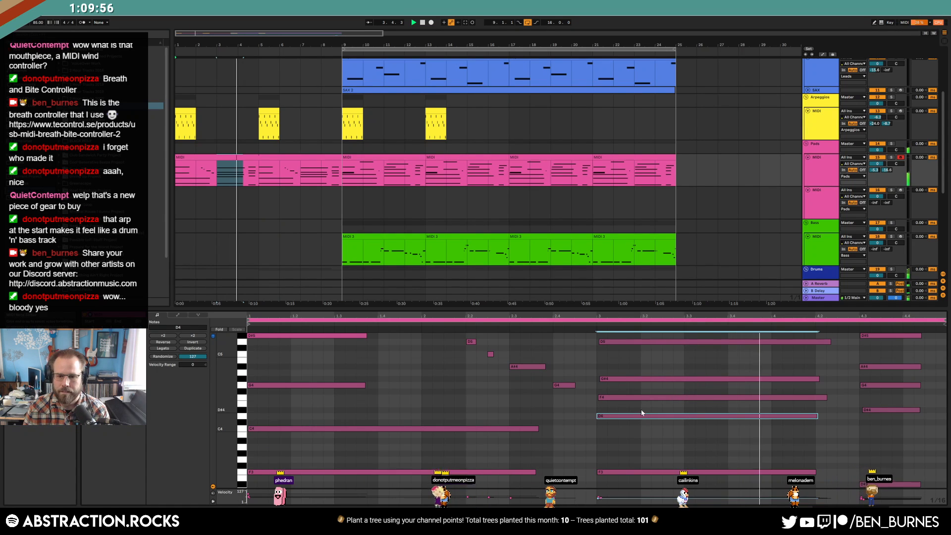
Step: Raise the D#4 in the pad clip's final chord to F4 and select the whole chord
{"action": "key", "text": "ctrl+a"}
{"action": "left_click_drag", "start_coordinate": [617, 484], "coordinate": [649, 337]}
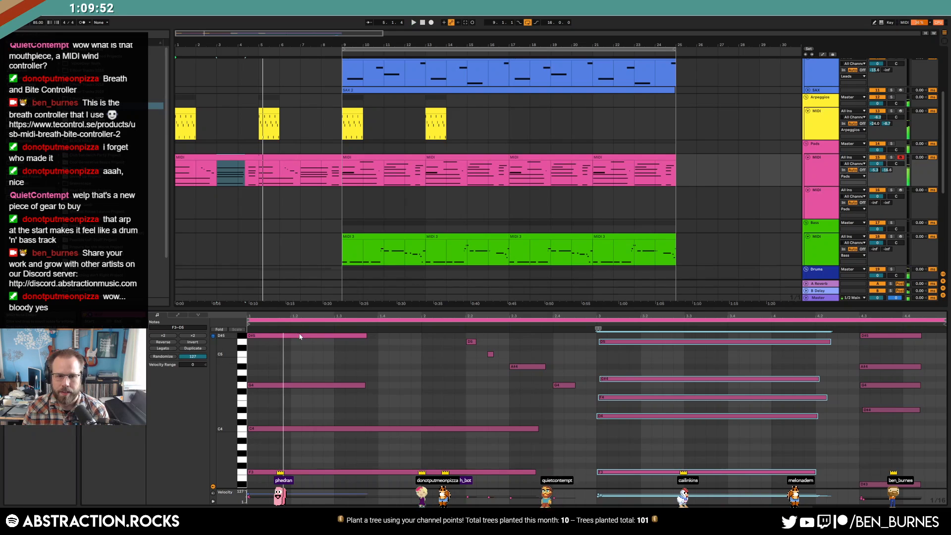
{"action": "left_click", "coordinate": [873, 411]}
{"action": "key", "text": "Up"}
{"action": "key", "text": "Up"}
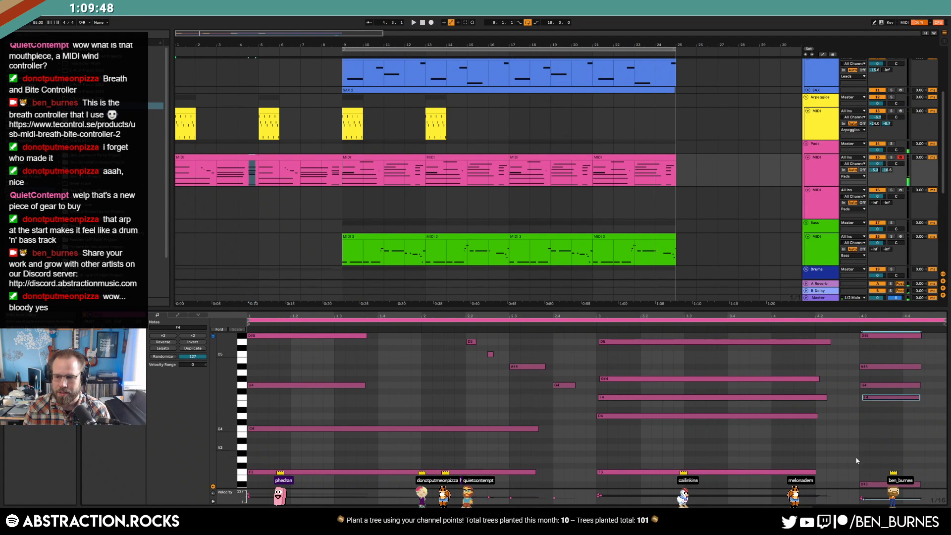
{"action": "left_click_drag", "start_coordinate": [848, 489], "coordinate": [912, 294]}
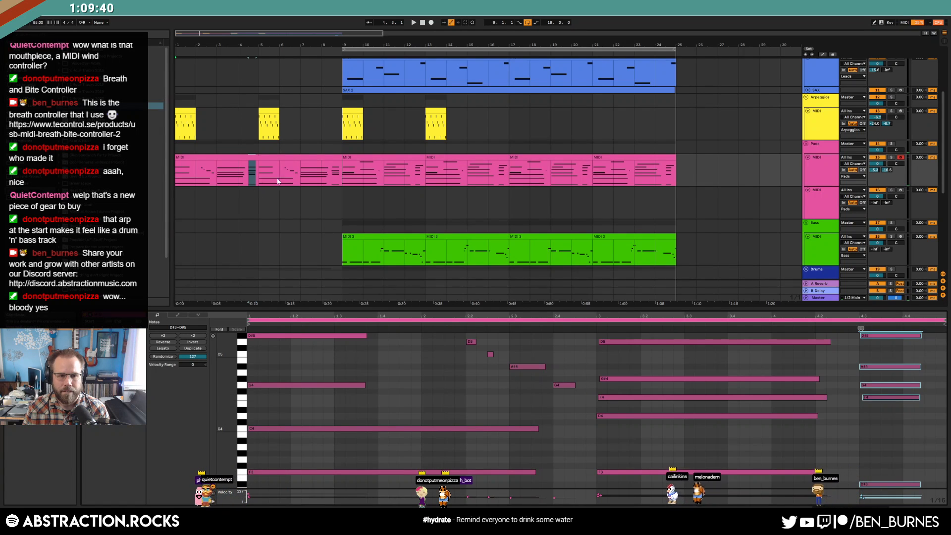
Step: Split the intro pad clip at bar 5 and lower the F4 in the first clip's final chord to D#4
{"action": "left_click_drag", "start_coordinate": [270, 180], "coordinate": [334, 184]}
{"action": "left_click", "coordinate": [234, 158]}
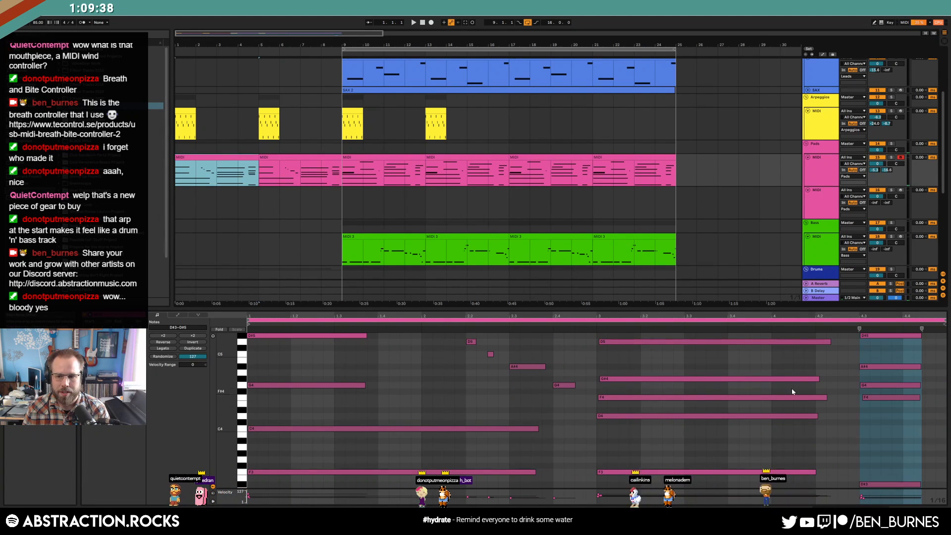
{"action": "left_click", "coordinate": [889, 398]}
{"action": "key", "text": "Down"}
{"action": "key", "text": "Down"}
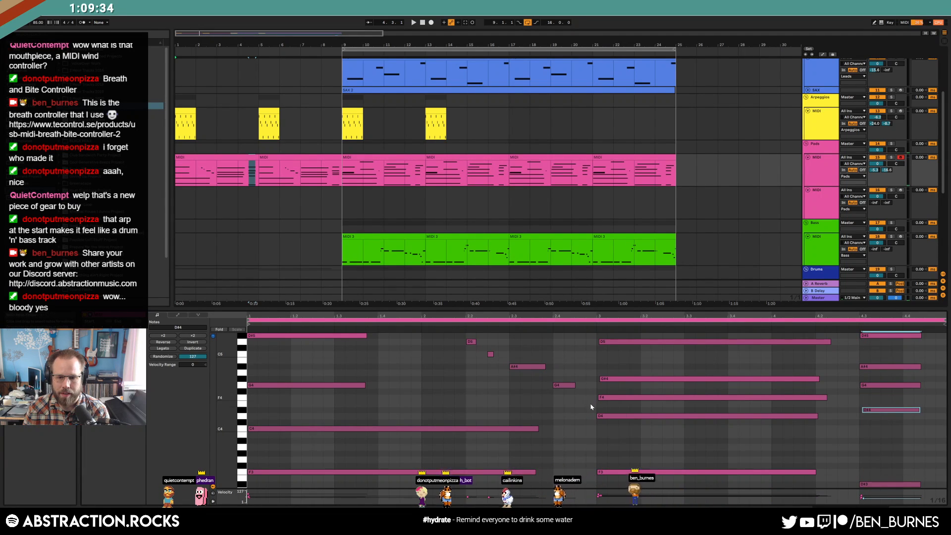
Step: In the first clip's bar 3 chord, lower D4 to C4 and raise D5 to D#5, and play from bar 1
{"action": "left_click", "coordinate": [617, 416]}
{"action": "key", "text": "Down"}
{"action": "key", "text": "Down"}
{"action": "left_click", "coordinate": [602, 341]}
{"action": "key", "text": "Up"}
{"action": "left_click_drag", "start_coordinate": [584, 344], "coordinate": [832, 475]}
{"action": "key", "text": "space"}
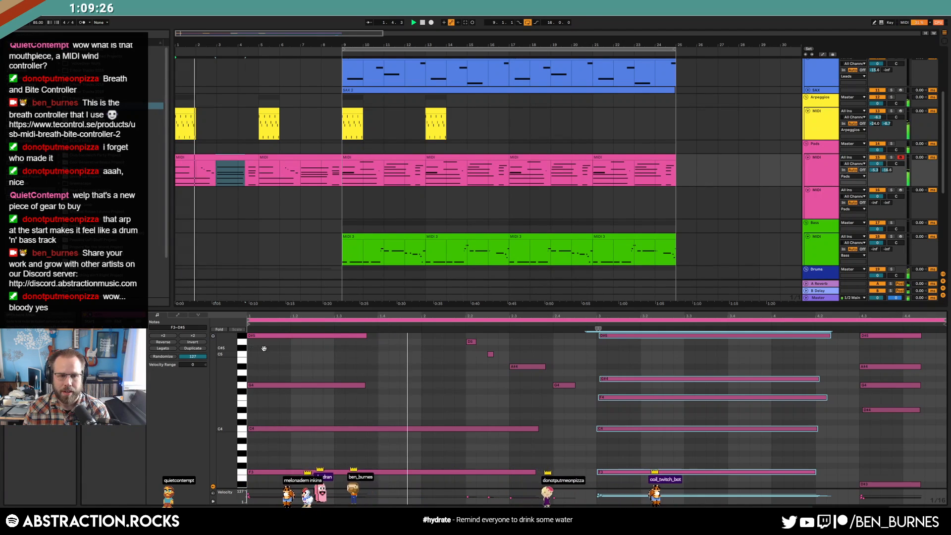
Step: In the Arpeggios track's Wavetable modulation matrix, adjust the LFO 1 amount applied to Osc 1 Pos
{"action": "key", "text": "shift+Tab"}
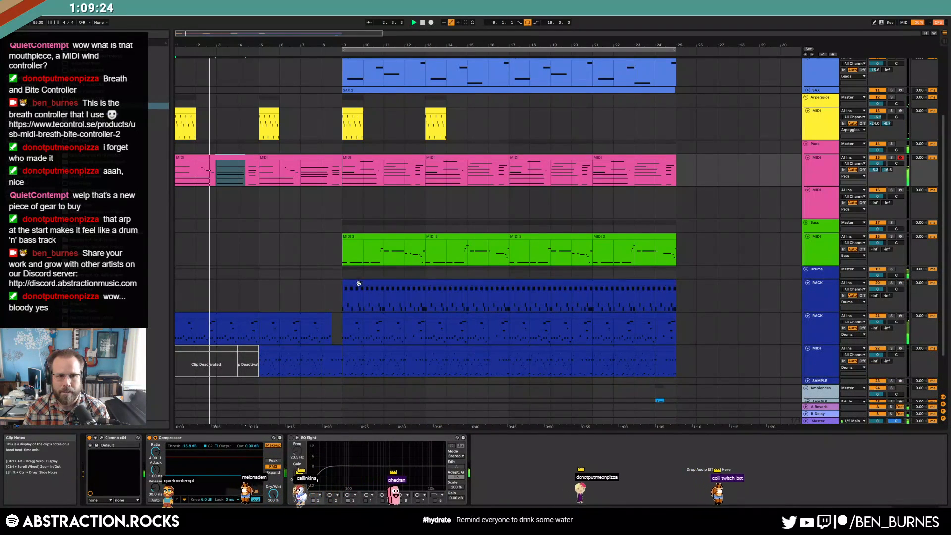
{"action": "scroll", "coordinate": [301, 274], "scroll_direction": "up", "scroll_amount": 5}
{"action": "scroll", "coordinate": [302, 274], "scroll_direction": "up", "scroll_amount": 1}
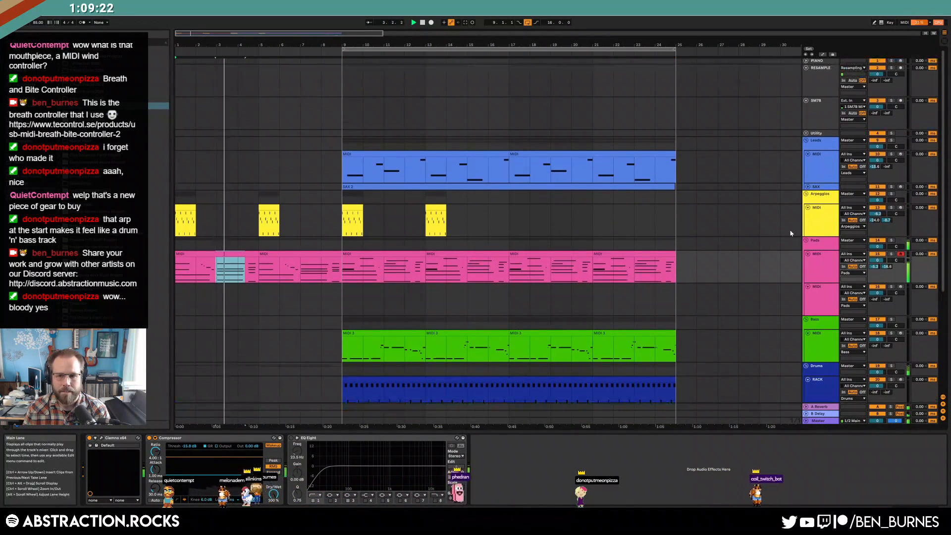
{"action": "left_click", "coordinate": [778, 231]}
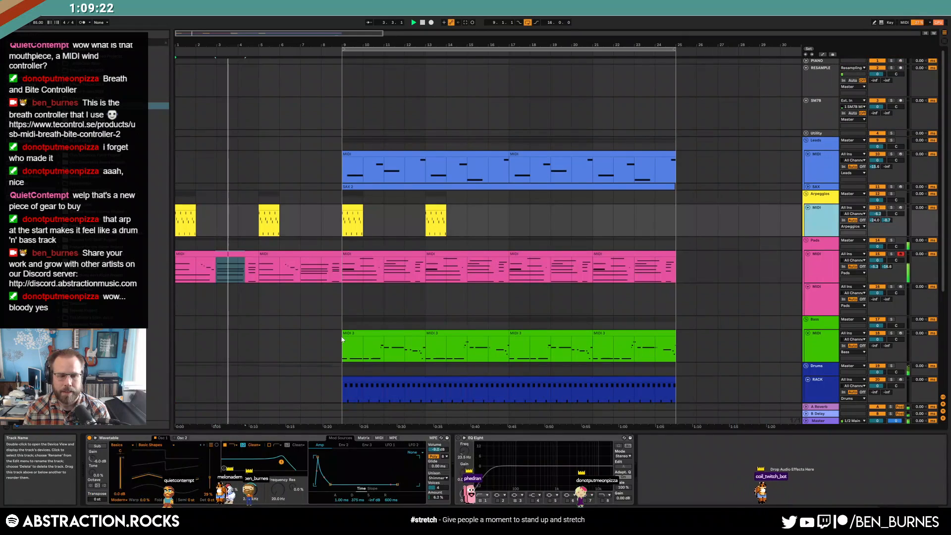
{"action": "left_click", "coordinate": [280, 463]}
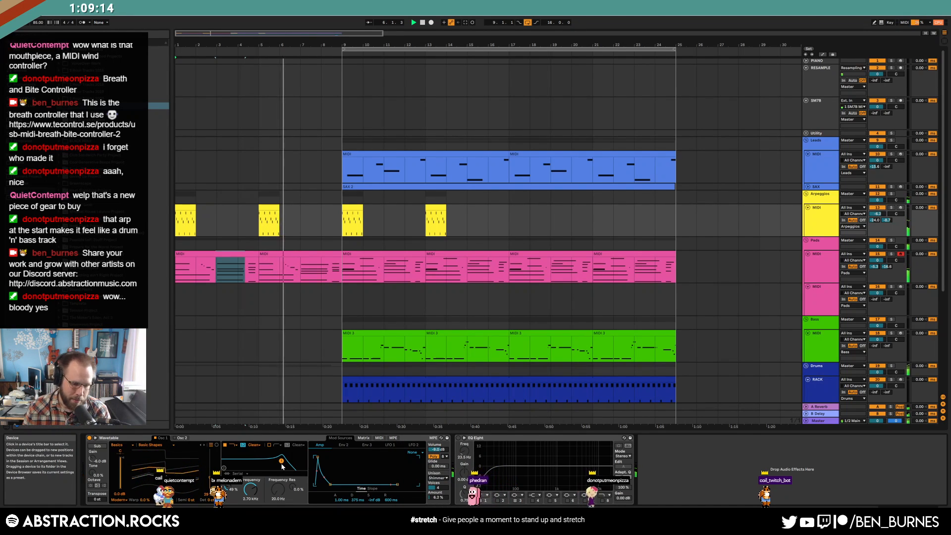
{"action": "left_click", "coordinate": [363, 438]}
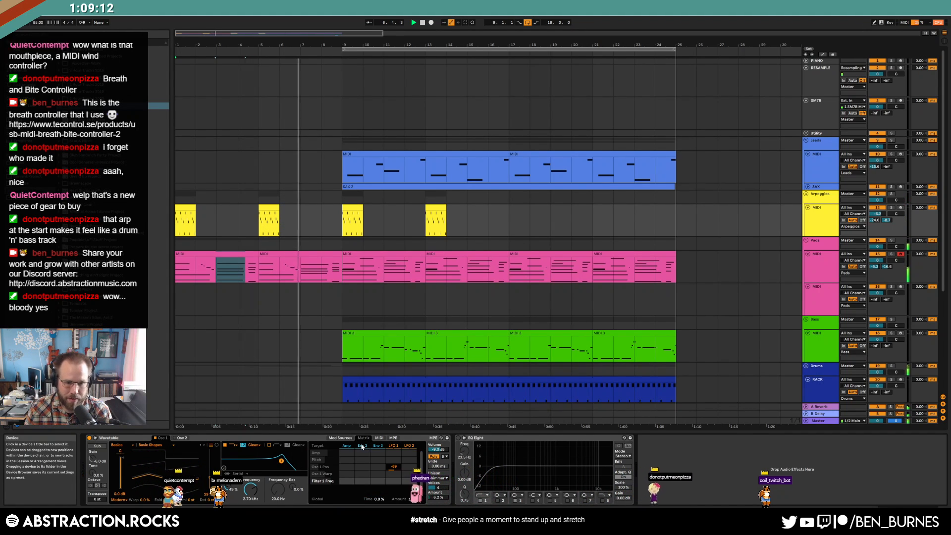
{"action": "left_click_drag", "start_coordinate": [394, 466], "coordinate": [394, 471]}
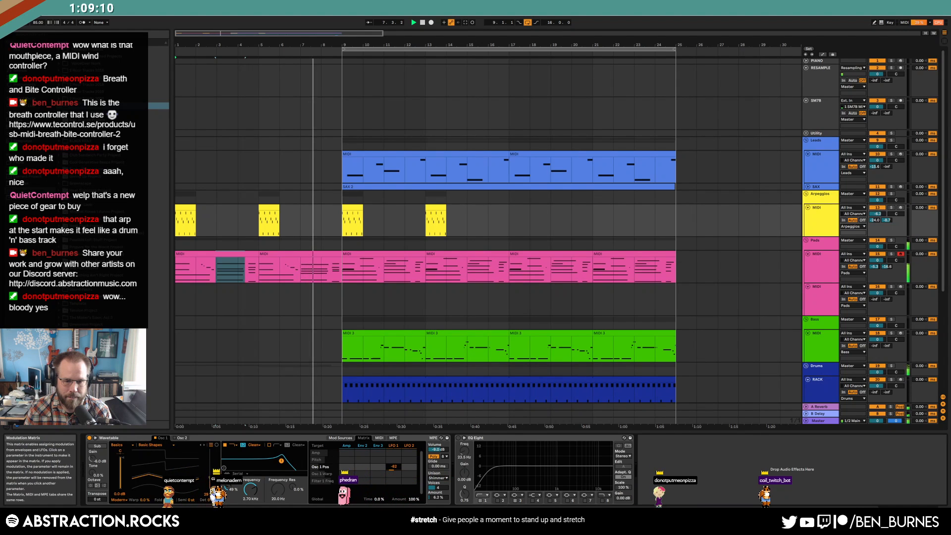
Step: In the second pad clip, stagger the starts of the bar 3 chord's D4, F4, G#4 and D5 into an upward strum
{"action": "double_click", "coordinate": [297, 265]}
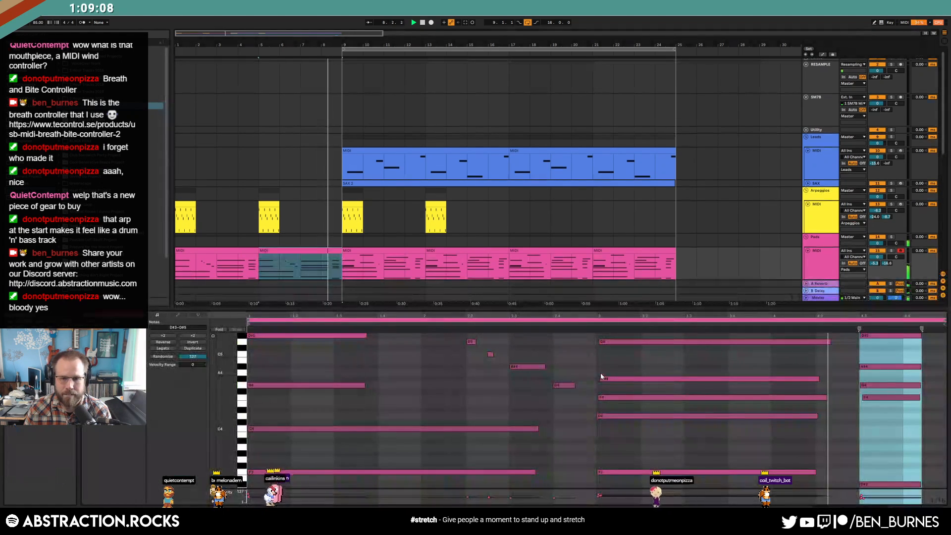
{"action": "left_click_drag", "start_coordinate": [599, 434], "coordinate": [663, 341]}
{"action": "left_click_drag", "start_coordinate": [599, 382], "coordinate": [652, 380]}
{"action": "key", "text": "Right"}
{"action": "left_click", "coordinate": [616, 389]}
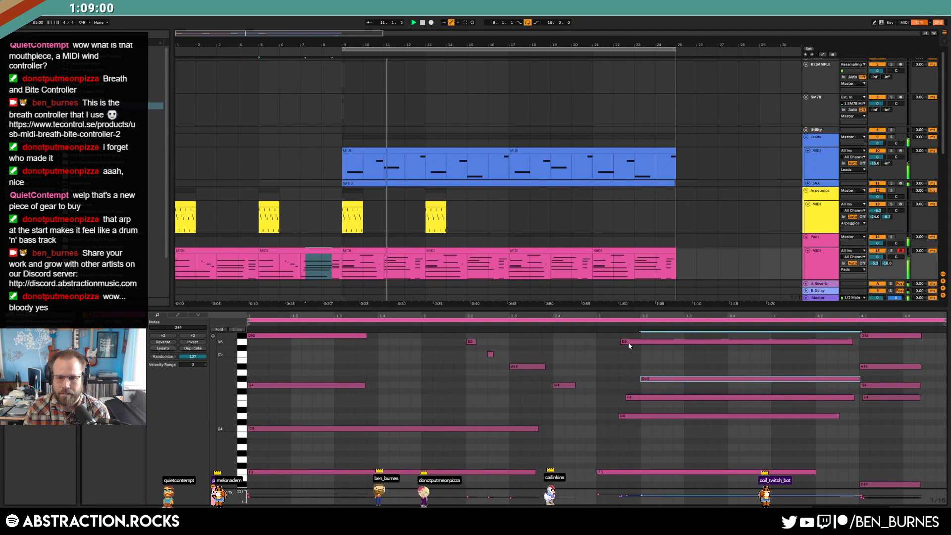
{"action": "left_click_drag", "start_coordinate": [629, 345], "coordinate": [676, 347]}
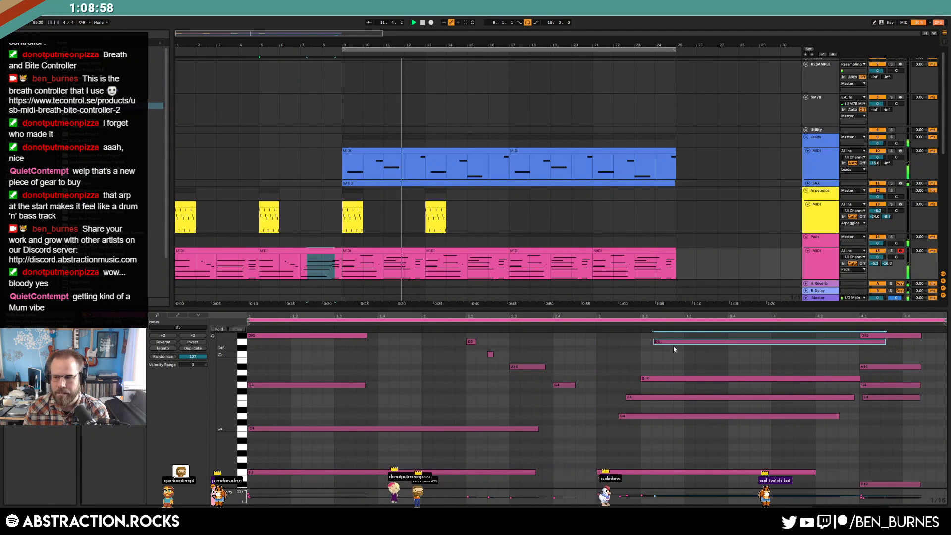
Step: Replay the bar 3 chord and shorten its D5 and G#4 so they end before the following chord
{"action": "left_click", "coordinate": [535, 324]}
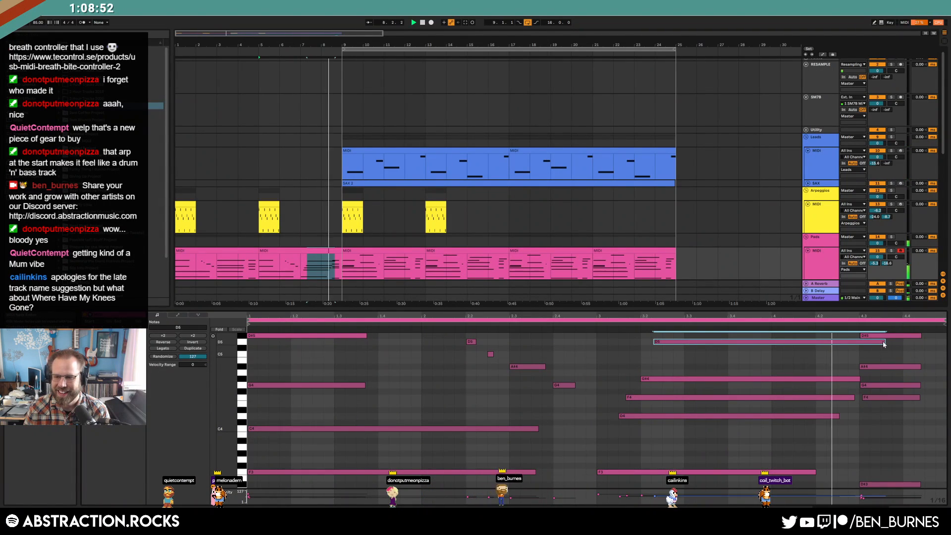
{"action": "left_click_drag", "start_coordinate": [886, 342], "coordinate": [853, 342]}
{"action": "left_click_drag", "start_coordinate": [859, 378], "coordinate": [852, 396]}
{"action": "left_click", "coordinate": [844, 360]}
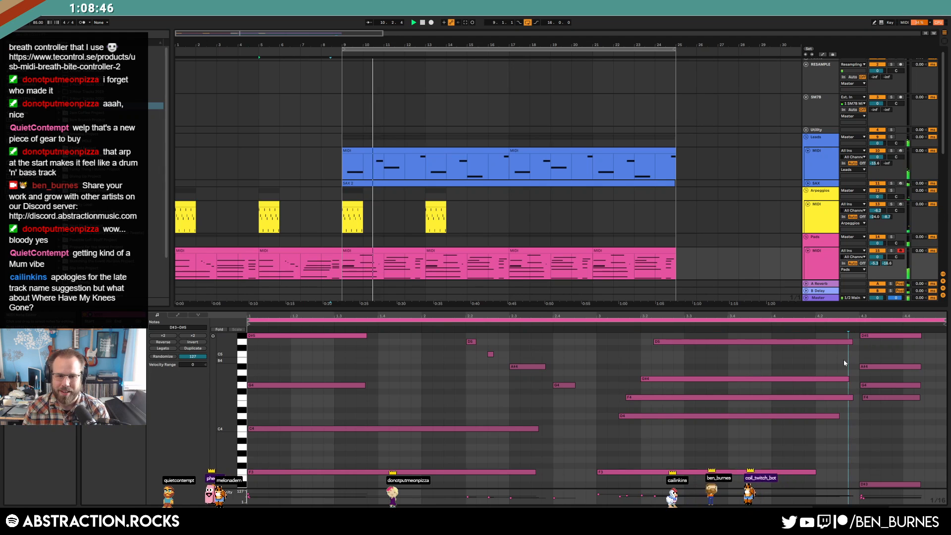
Step: Unfold the SAX track, bring up its device chain and stop playback
{"action": "key", "text": "shift+Tab"}
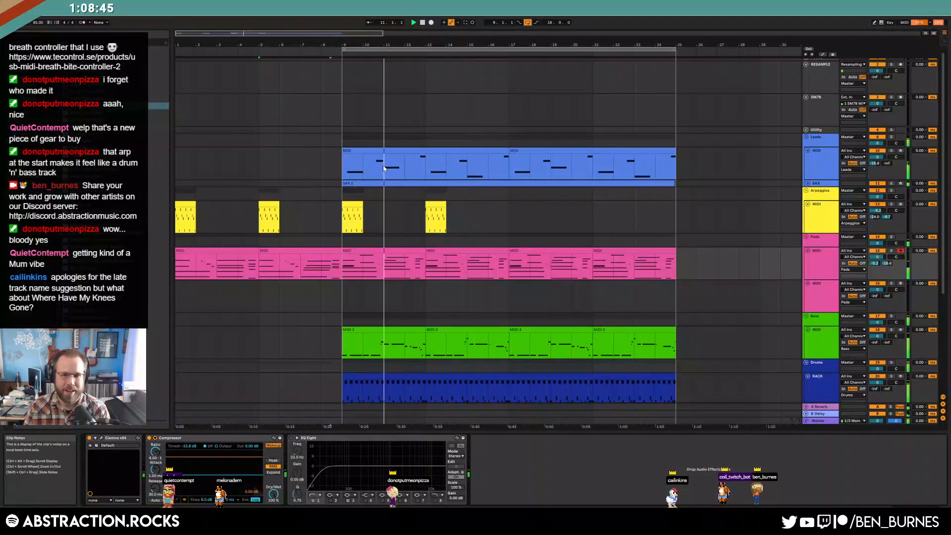
{"action": "left_click", "coordinate": [808, 184]}
{"action": "key", "text": "space"}
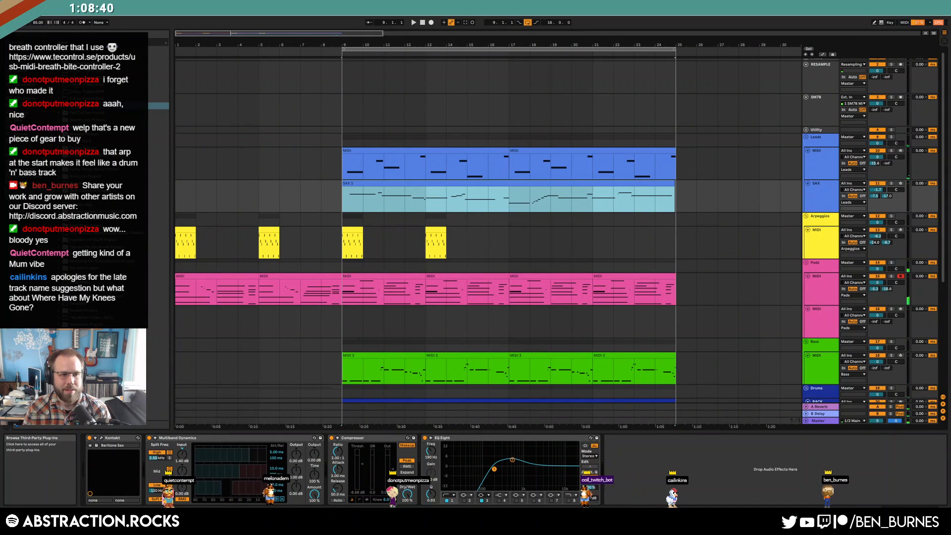
Step: Try a Frequency Shifter in Ring mode before Multiband Dynamics on the SAX track, adjusting its frequency, and remove it
{"action": "left_click", "coordinate": [25, 113]}
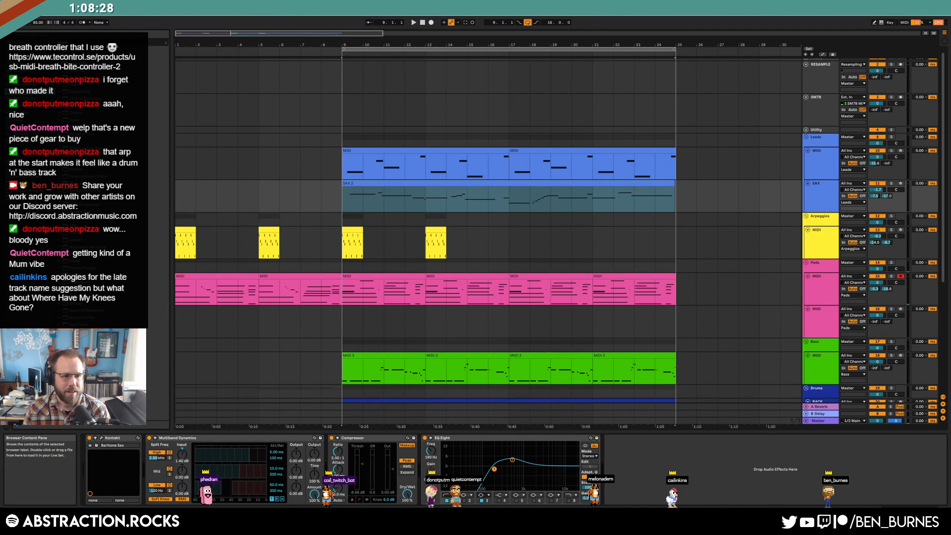
{"action": "left_click_drag", "start_coordinate": [212, 440], "coordinate": [189, 464]}
{"action": "left_click", "coordinate": [209, 461]}
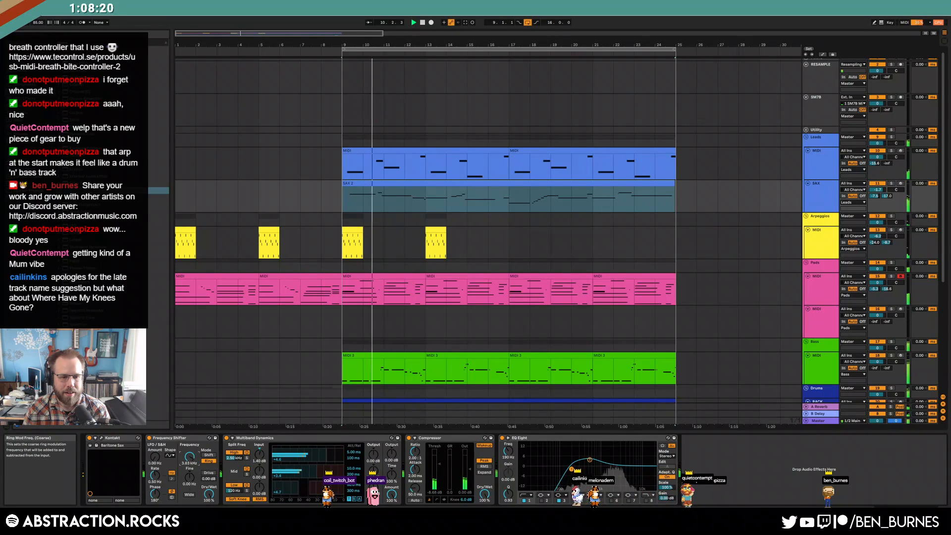
{"action": "mouse_move", "coordinate": [189, 456]}
{"action": "left_mouse_down"}
{"action": "mouse_move", "coordinate": [189, 488]}
{"action": "mouse_move", "coordinate": [189, 449]}
{"action": "mouse_move", "coordinate": [192, 461]}
{"action": "left_mouse_up"}
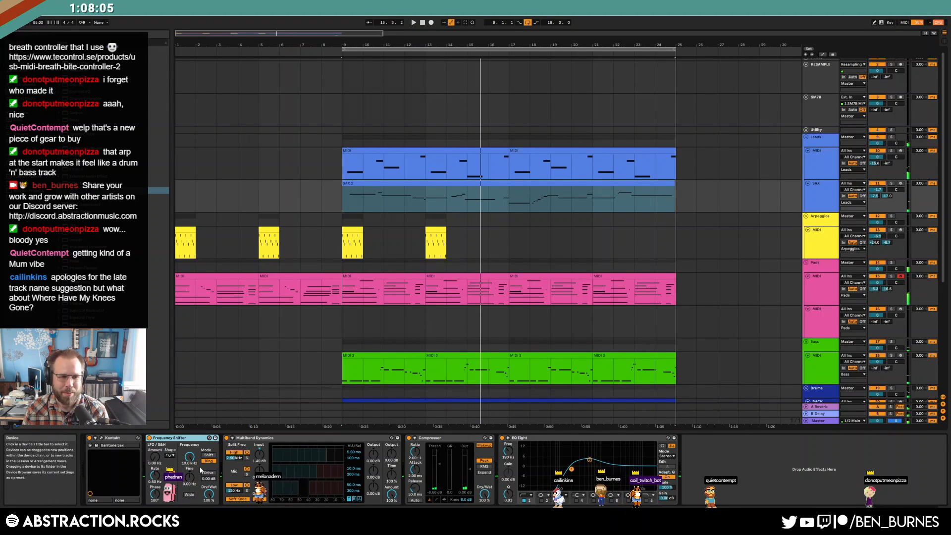
{"action": "key", "text": "Delete"}
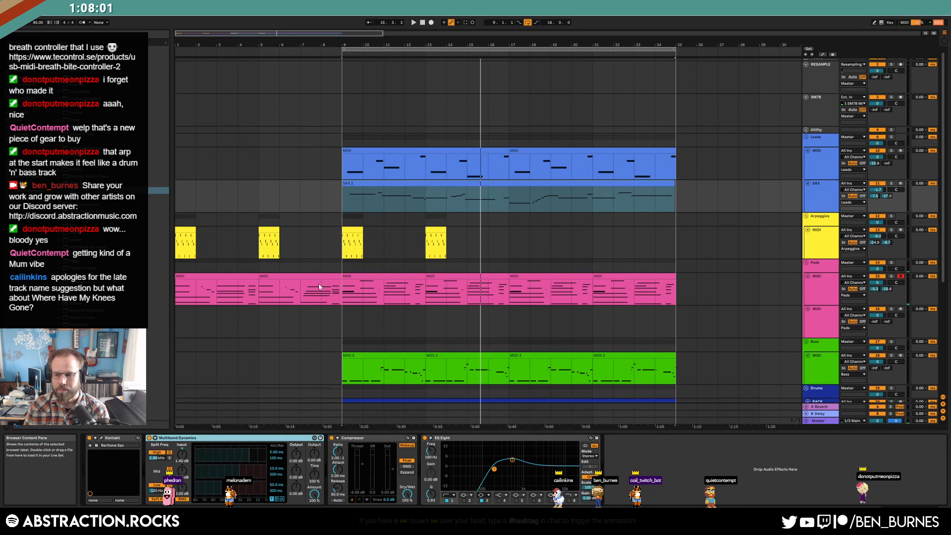
Step: Lower the low-cut band's frequency to 102 Hz in the SAX track's EQ Eight
{"action": "left_click", "coordinate": [540, 202]}
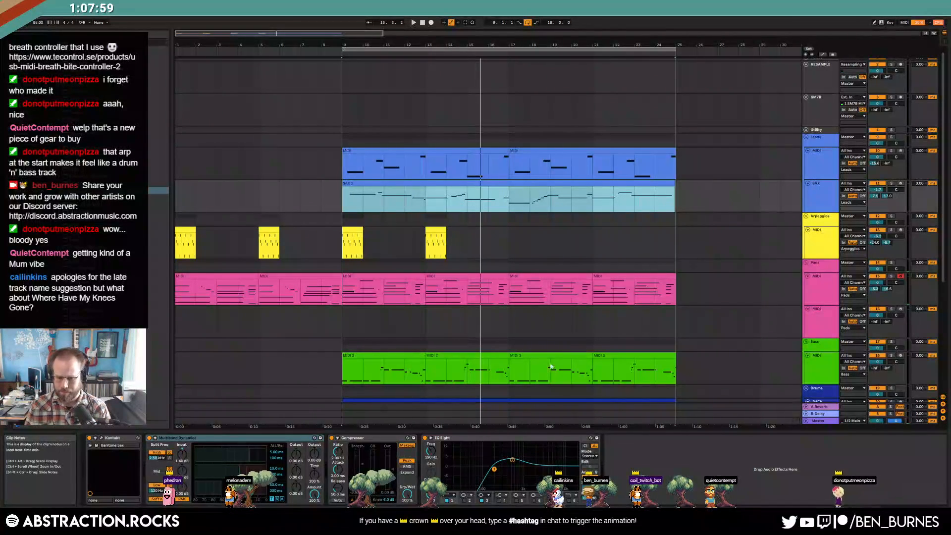
{"action": "left_click", "coordinate": [552, 200]}
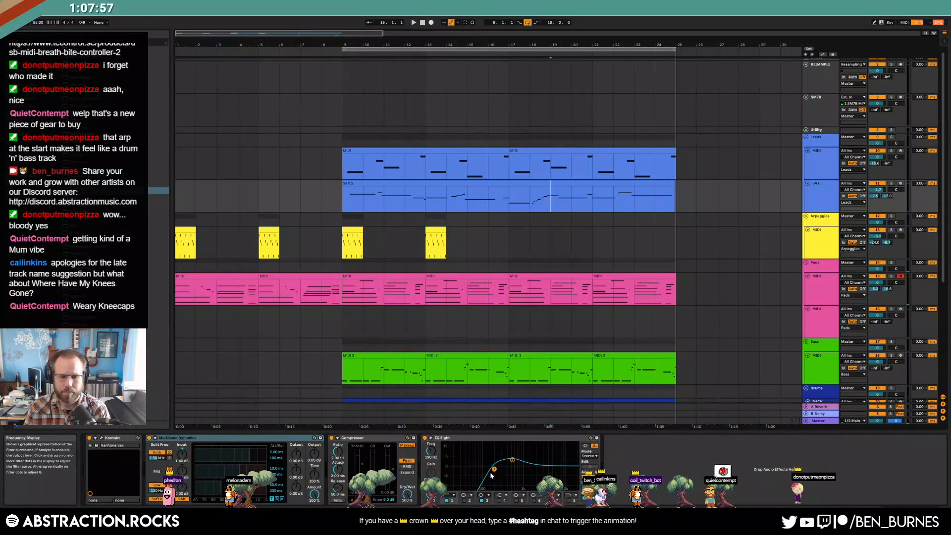
{"action": "left_click_drag", "start_coordinate": [494, 469], "coordinate": [489, 474]}
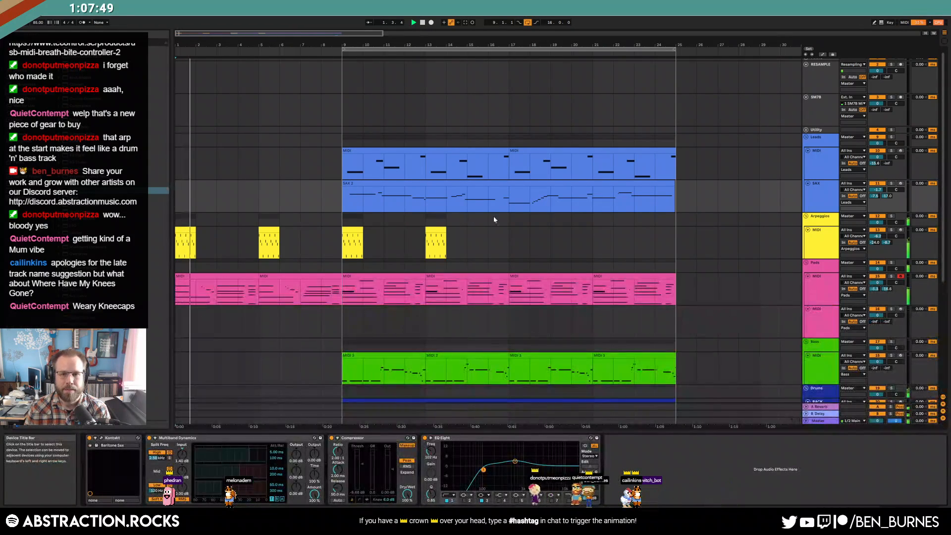
Step: Assign the track colour of the Ambiences group's SAMPLE track to its clips
{"action": "scroll", "coordinate": [546, 216], "scroll_direction": "down", "scroll_amount": 2}
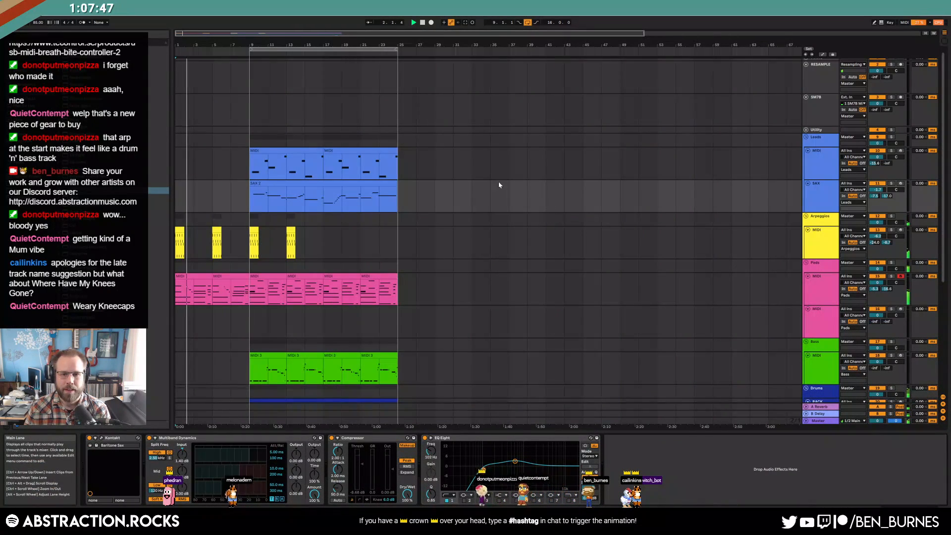
{"action": "left_click", "coordinate": [392, 193]}
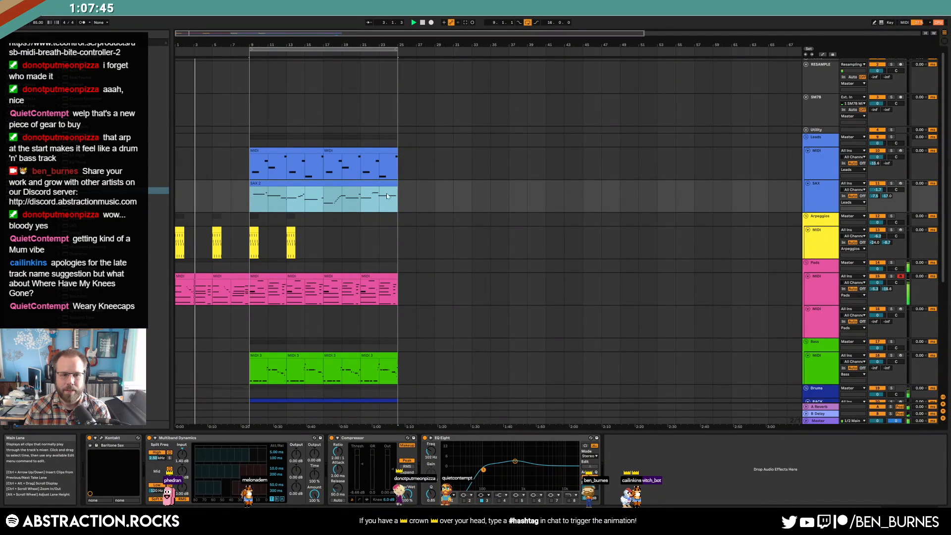
{"action": "scroll", "coordinate": [332, 216], "scroll_direction": "down", "scroll_amount": 2}
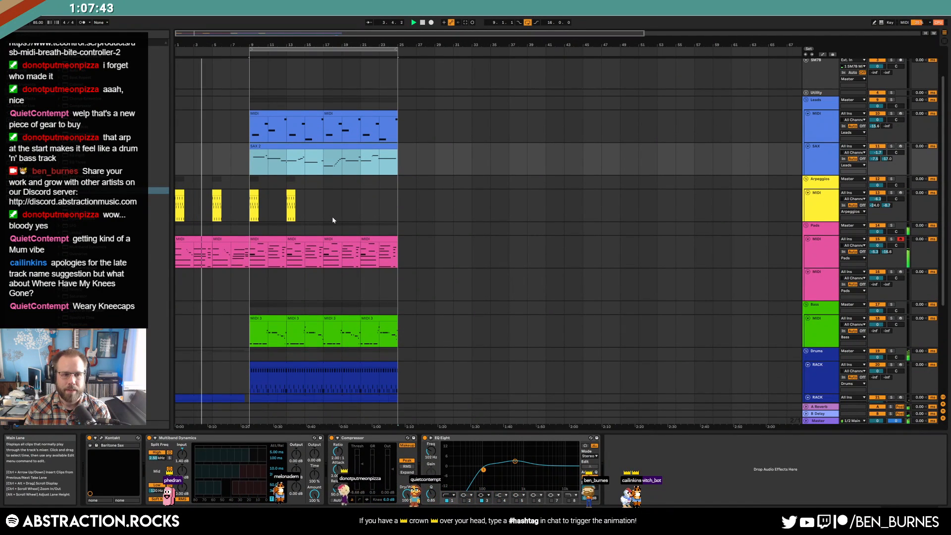
{"action": "scroll", "coordinate": [334, 221], "scroll_direction": "down", "scroll_amount": 3}
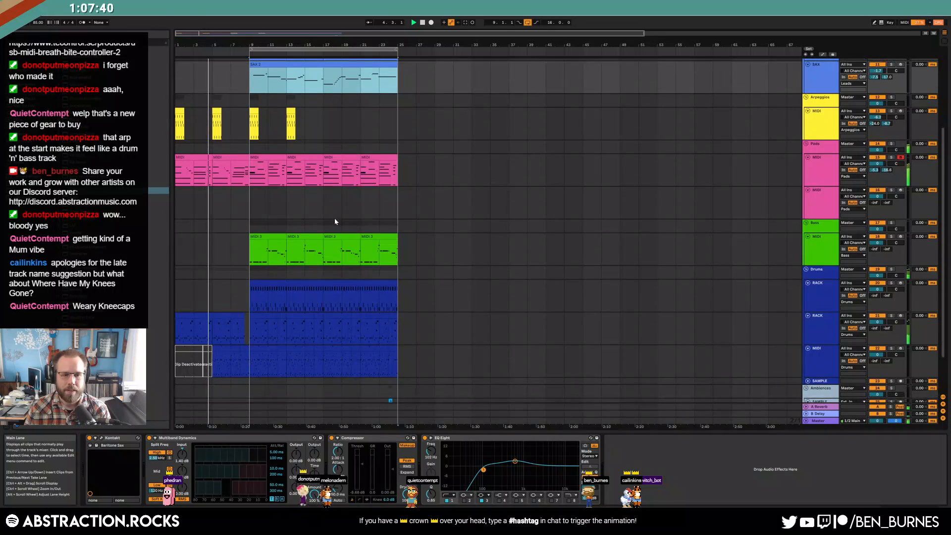
{"action": "scroll", "coordinate": [334, 220], "scroll_direction": "down", "scroll_amount": 1}
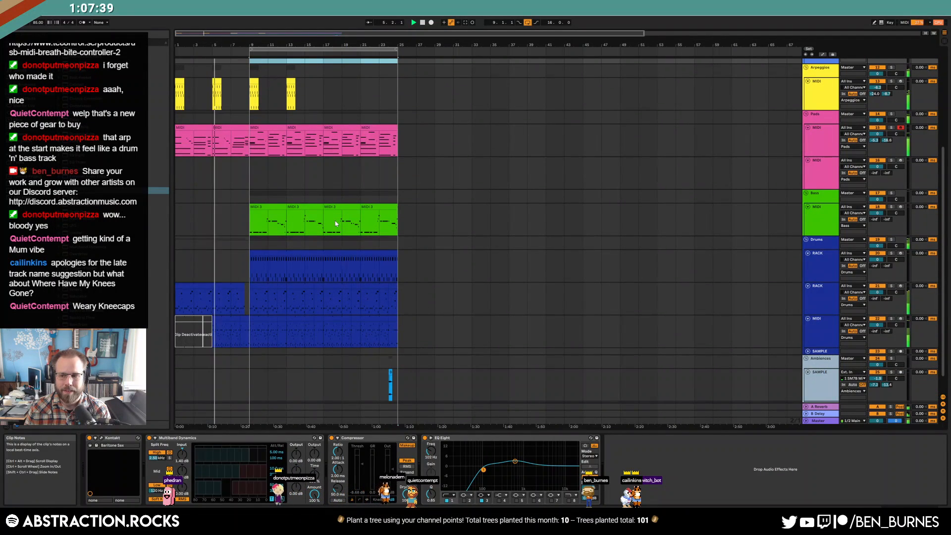
{"action": "scroll", "coordinate": [335, 224], "scroll_direction": "down", "scroll_amount": 1}
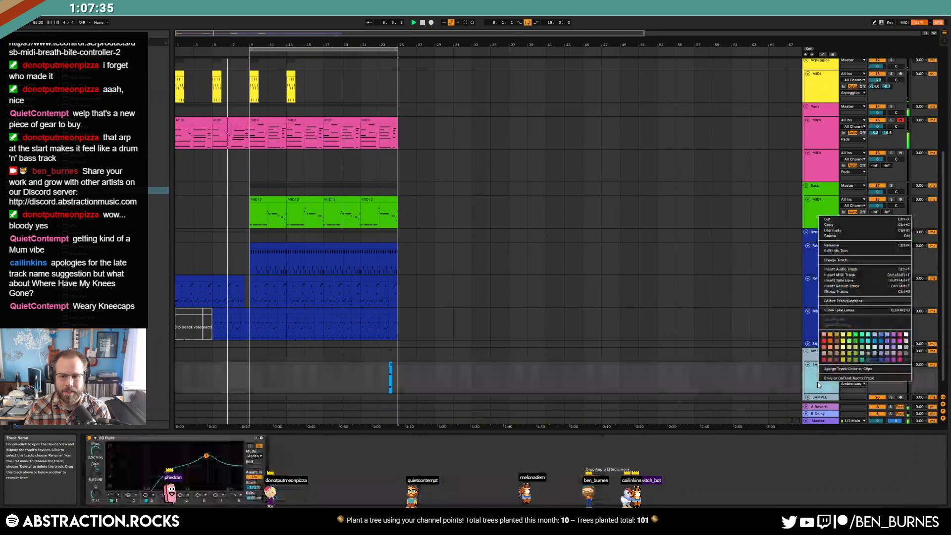
{"action": "right_click", "coordinate": [819, 382]}
{"action": "left_click", "coordinate": [844, 370]}
Step: In the second pad clip, move the C5, A#4 and G4 notes of the bar 2 melody slightly earlier
{"action": "double_click", "coordinate": [226, 120]}
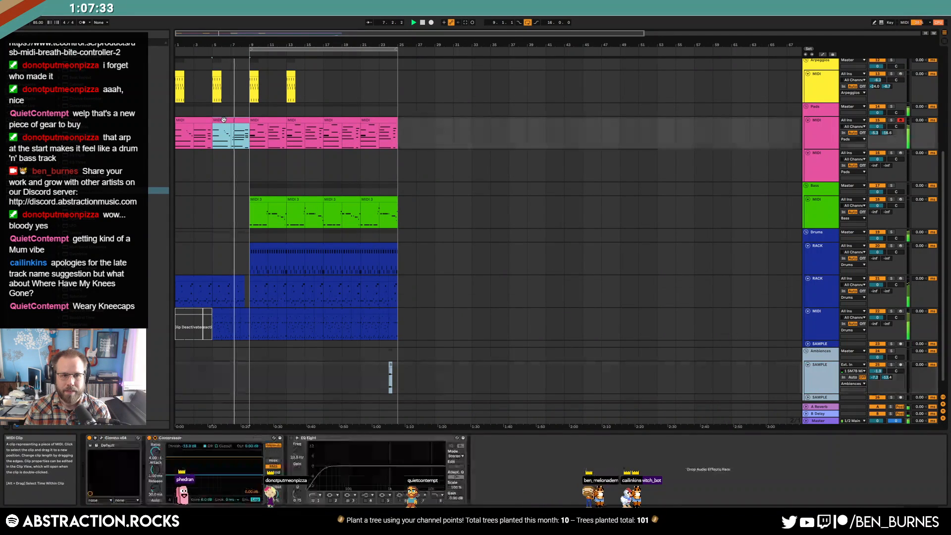
{"action": "left_click", "coordinate": [492, 368]}
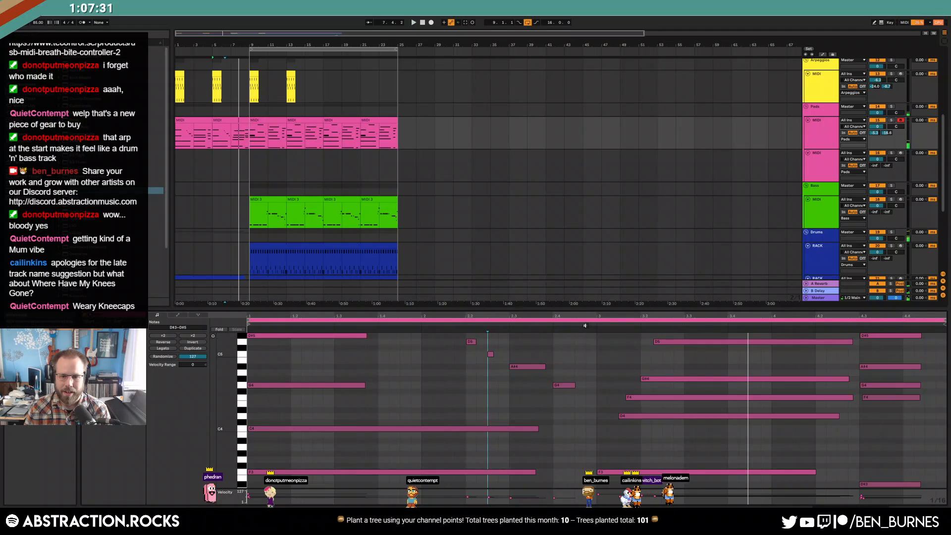
{"action": "left_click_drag", "start_coordinate": [491, 357], "coordinate": [481, 356]}
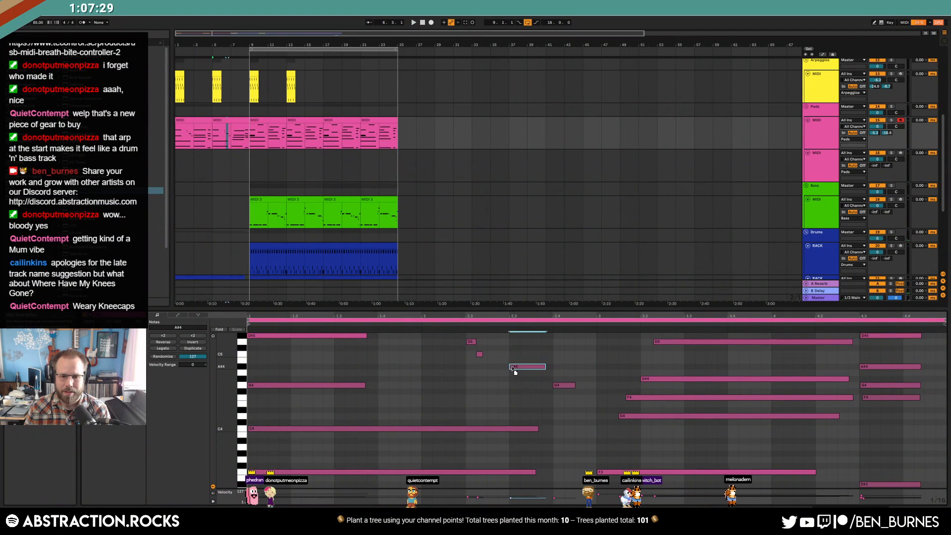
{"action": "key", "text": "space"}
{"action": "left_click_drag", "start_coordinate": [553, 385], "coordinate": [564, 386]}
{"action": "left_click", "coordinate": [563, 400]}
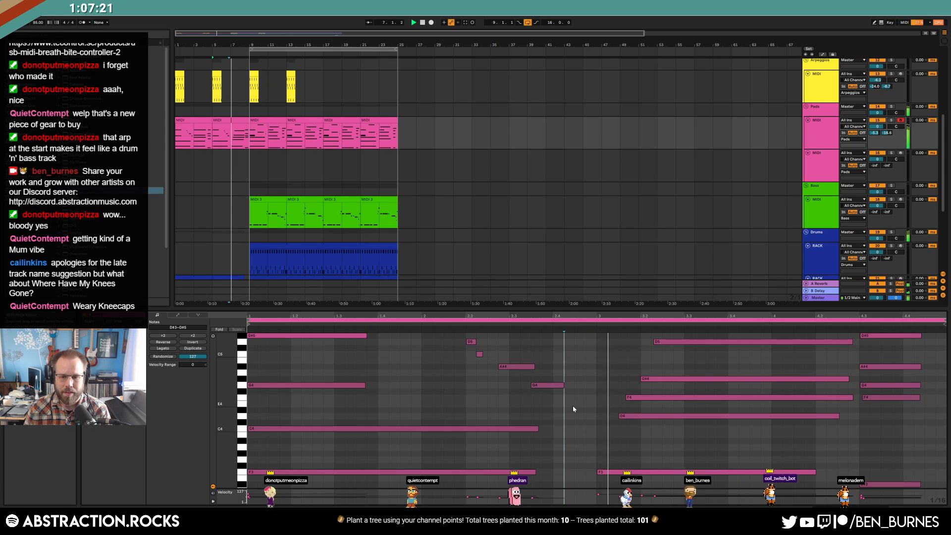
Step: Compress the timing of the staggered bar 3 chord's D4, F4, G#4 and D5, and extend their ends
{"action": "mouse_move", "coordinate": [641, 436]}
{"action": "left_mouse_down"}
{"action": "mouse_move", "coordinate": [686, 338]}
{"action": "mouse_move", "coordinate": [642, 328]}
{"action": "left_mouse_up"}
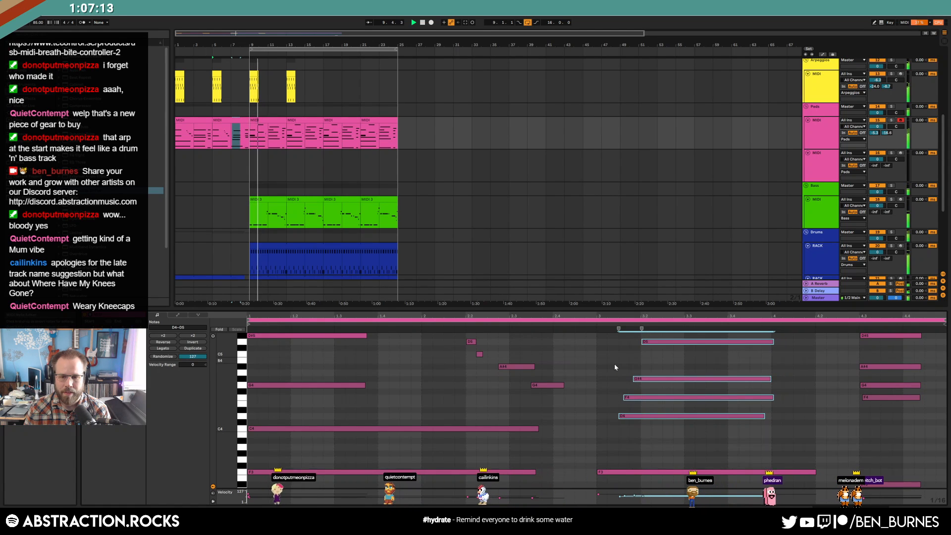
{"action": "left_click_drag", "start_coordinate": [772, 397], "coordinate": [834, 356]}
{"action": "left_click", "coordinate": [784, 364]}
Step: Duplicate the arpeggio section from bars 9–17 to bar 17, and duplicate its last four bars to bar 25
{"action": "key", "text": "shift+Tab"}
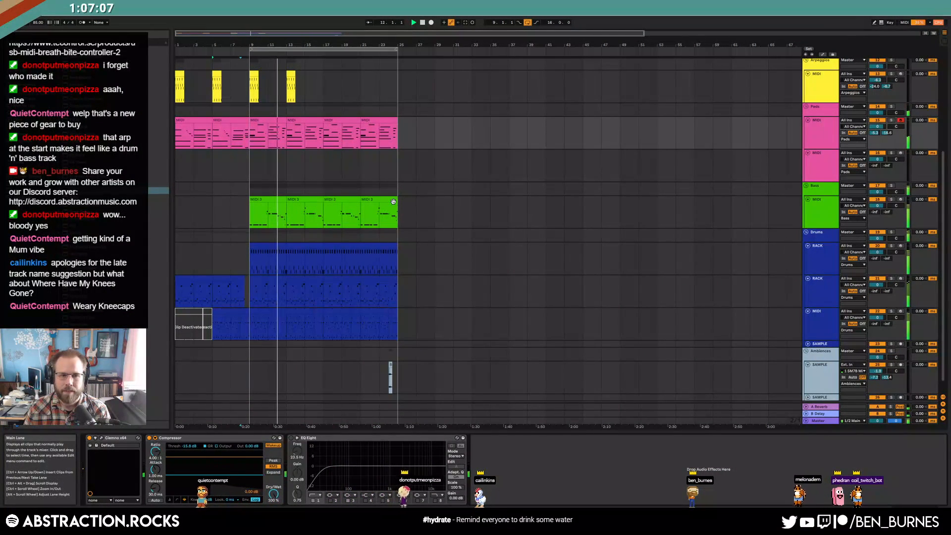
{"action": "scroll", "coordinate": [357, 159], "scroll_direction": "up", "scroll_amount": 2}
{"action": "left_click_drag", "start_coordinate": [322, 121], "coordinate": [252, 121]}
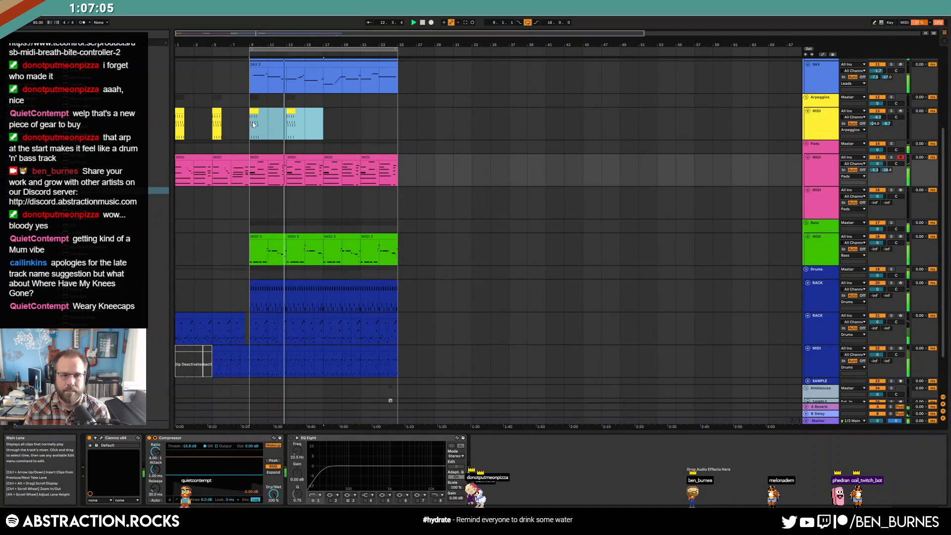
{"action": "key", "text": "ctrl+d"}
{"action": "left_click", "coordinate": [453, 170]}
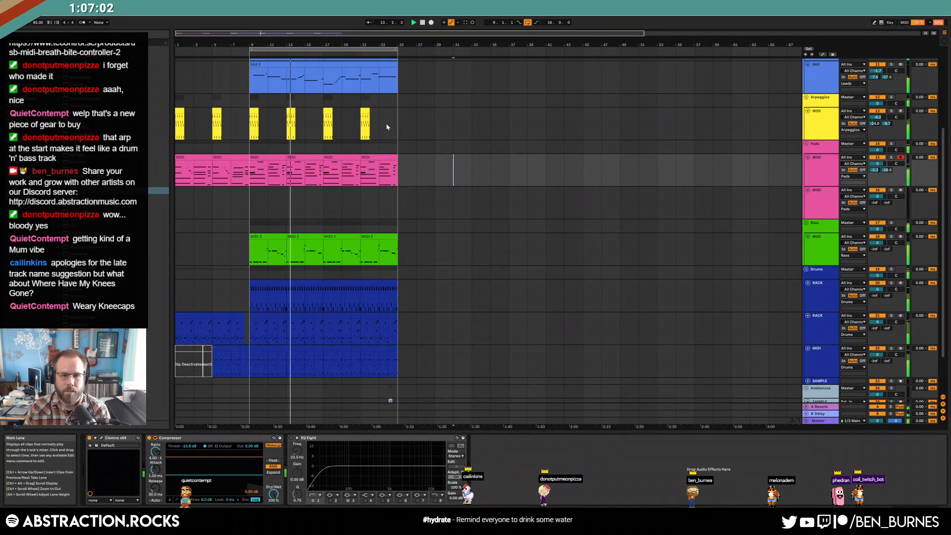
{"action": "left_click_drag", "start_coordinate": [397, 122], "coordinate": [364, 121]}
{"action": "key", "text": "ctrl+d"}
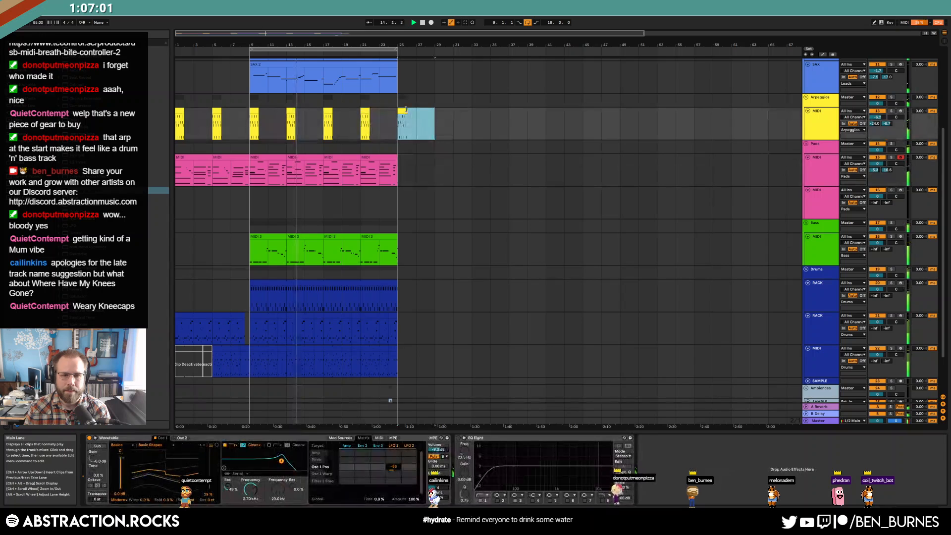
Step: Rework the notes of the arpeggio clip at bar 25 by duplicating a selection and deleting unwanted notes
{"action": "double_click", "coordinate": [408, 112]}
{"action": "left_click", "coordinate": [291, 379]}
{"action": "left_click_drag", "start_coordinate": [272, 339], "coordinate": [262, 340]}
{"action": "key", "text": "ctrl+d"}
{"action": "key", "text": "Delete"}
{"action": "left_click_drag", "start_coordinate": [461, 347], "coordinate": [839, 351]}
{"action": "key", "text": "Delete"}
{"action": "left_click_drag", "start_coordinate": [614, 337], "coordinate": [448, 339]}
{"action": "left_click", "coordinate": [492, 382]}
{"action": "key", "text": "shift+Tab"}
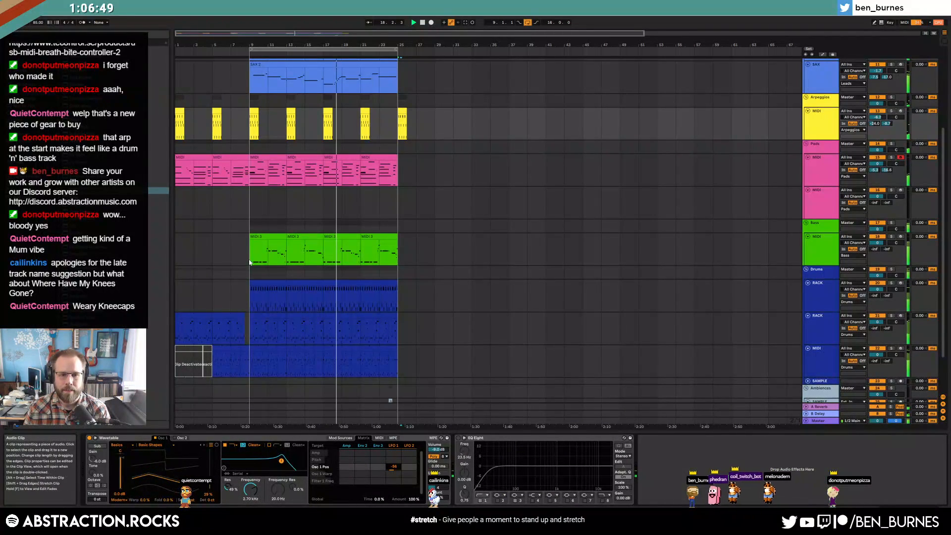
Step: Copy the first bass clip to bar 25 and break its opening into three short F0 notes
{"action": "left_click_drag", "start_coordinate": [262, 250], "coordinate": [411, 251]}
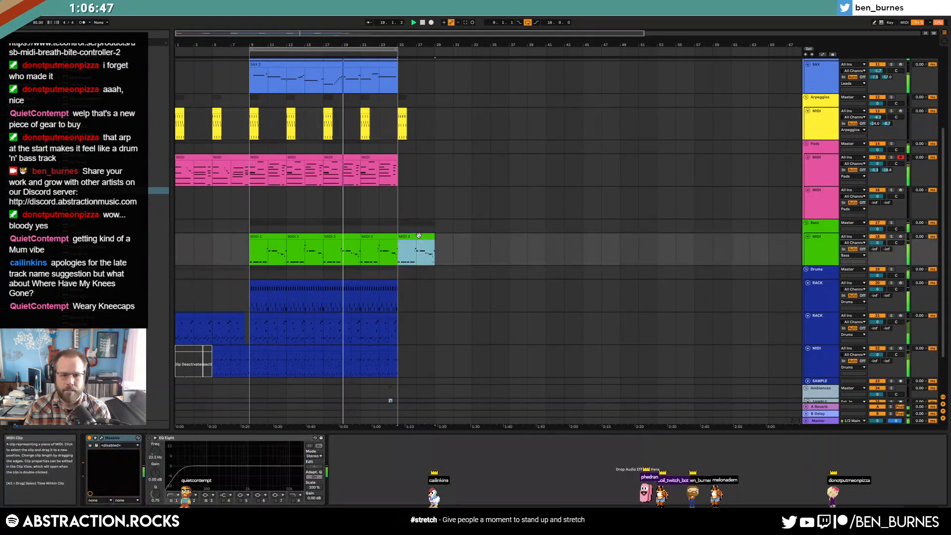
{"action": "key", "text": "shift+Tab"}
{"action": "mouse_move", "coordinate": [288, 455]}
{"action": "left_mouse_down"}
{"action": "mouse_move", "coordinate": [255, 455]}
{"action": "mouse_move", "coordinate": [274, 449]}
{"action": "left_mouse_up"}
{"action": "double_click", "coordinate": [272, 454]}
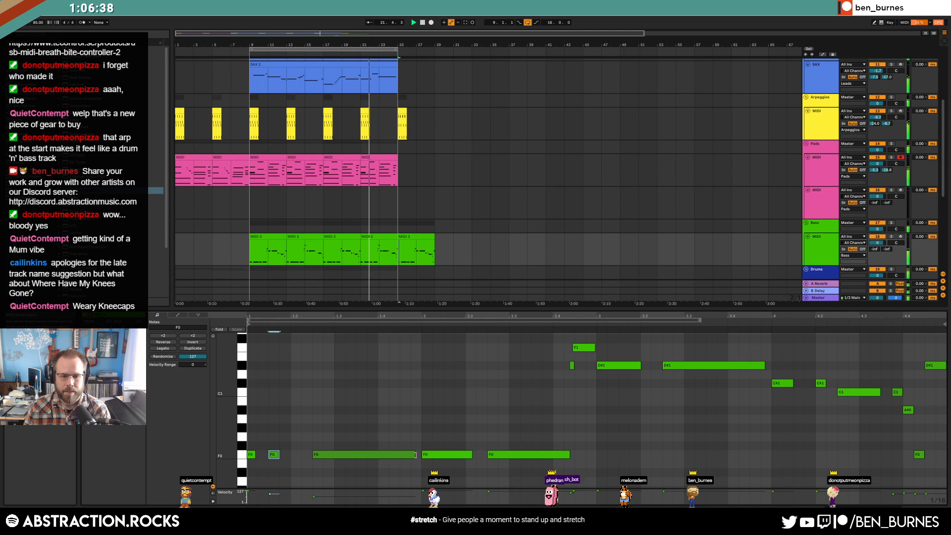
{"action": "left_click_drag", "start_coordinate": [353, 460], "coordinate": [323, 455]}
Step: Add a rising G#0, A#0 and C1 after the short F0 notes in the bar 25 bass clip, keeping the C1 short
{"action": "double_click", "coordinate": [328, 429]}
{"action": "double_click", "coordinate": [339, 410]}
{"action": "double_click", "coordinate": [348, 392]}
{"action": "left_click_drag", "start_coordinate": [354, 392], "coordinate": [380, 391]}
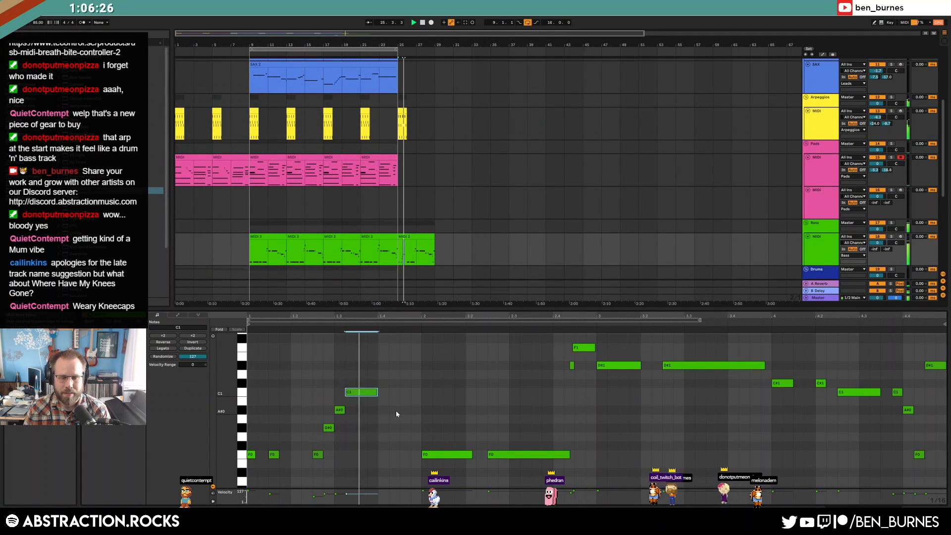
{"action": "key", "text": "space"}
{"action": "left_click_drag", "start_coordinate": [377, 394], "coordinate": [356, 394]}
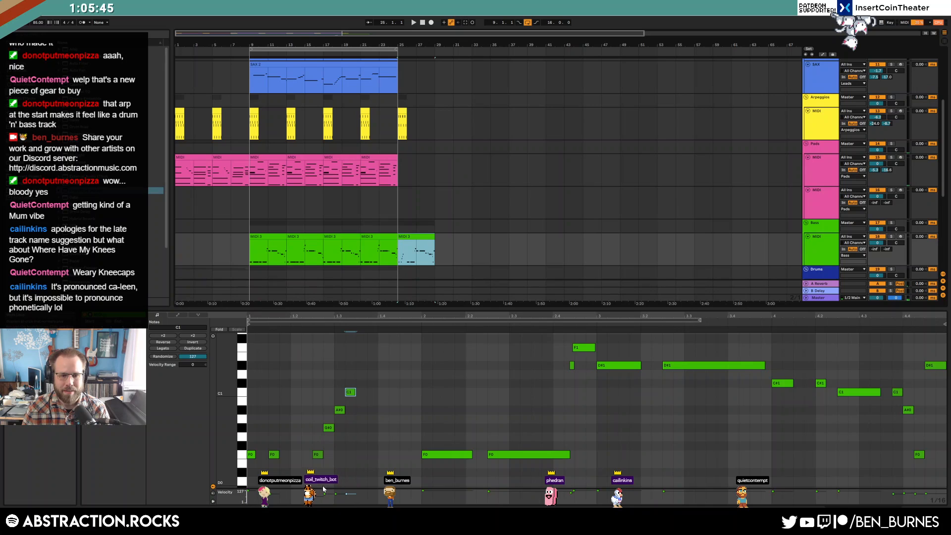
{"action": "left_click_drag", "start_coordinate": [337, 441], "coordinate": [303, 474]}
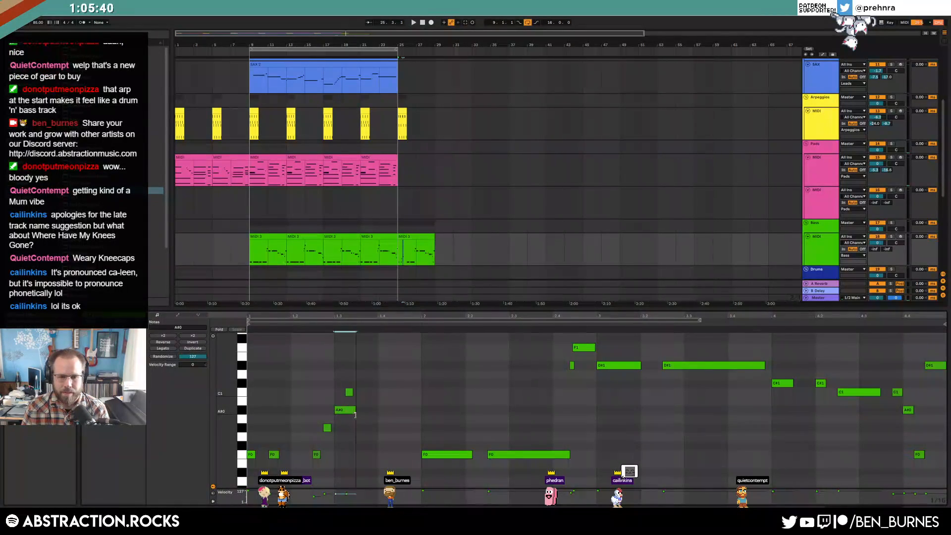
Step: Delete the added C1 and move the longer A#0 into its place, then play the bass line back
{"action": "left_click_drag", "start_coordinate": [369, 386], "coordinate": [358, 393]}
{"action": "key", "text": "Delete"}
{"action": "key", "text": "space"}
{"action": "key", "text": "space"}
{"action": "left_click_drag", "start_coordinate": [342, 411], "coordinate": [353, 411]}
{"action": "key", "text": "space"}
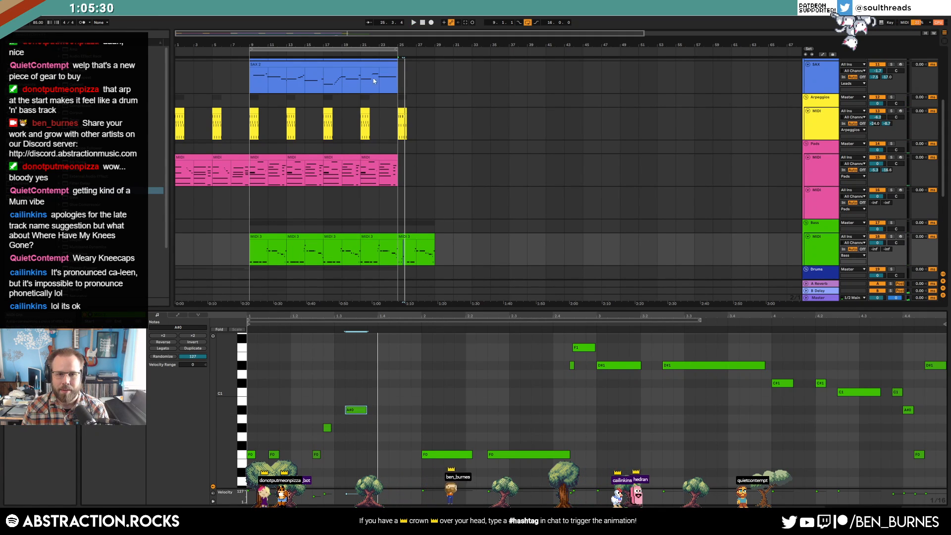
Step: Copy the last four bars of the upper drum rack pattern to bar 25 and loop bars 25–29
{"action": "left_click", "coordinate": [321, 53]}
{"action": "scroll", "coordinate": [480, 207], "scroll_direction": "down", "scroll_amount": 5}
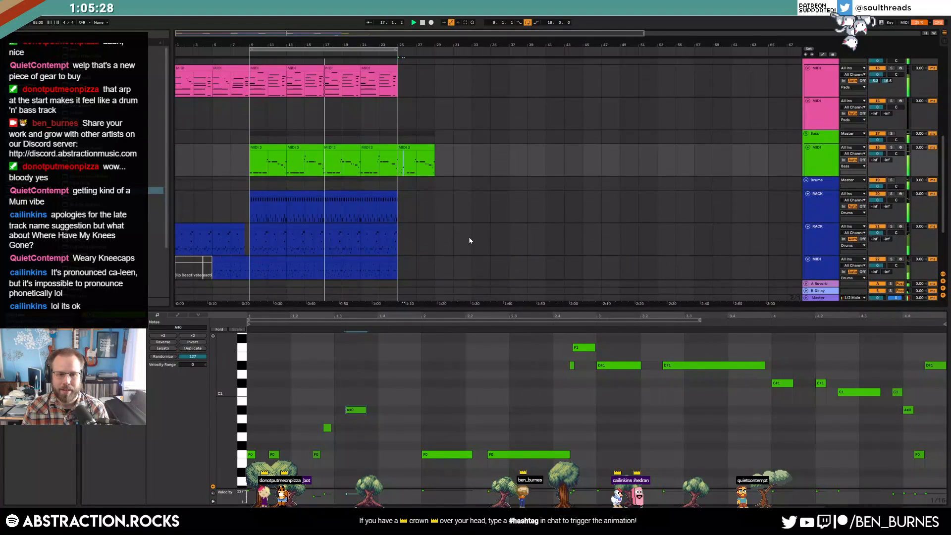
{"action": "left_click", "coordinate": [376, 221]}
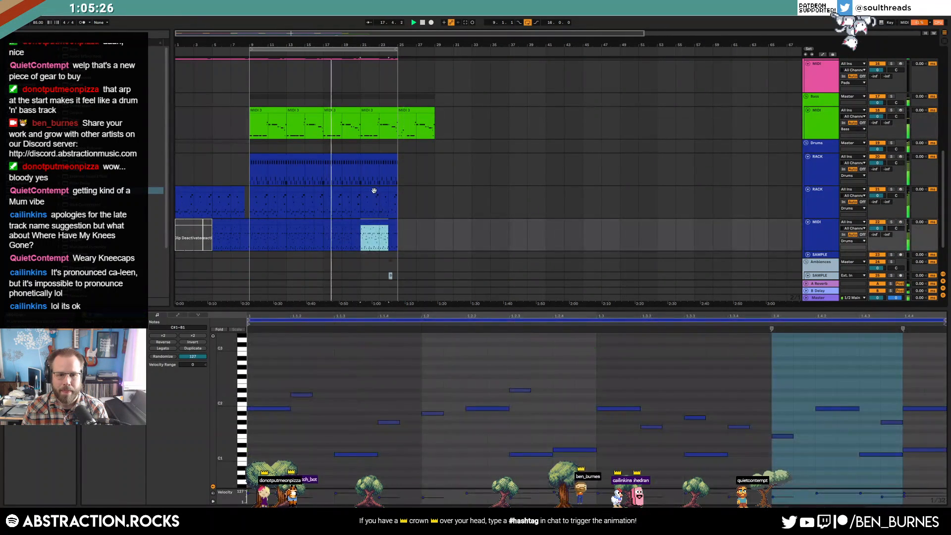
{"action": "left_click", "coordinate": [377, 190]}
{"action": "left_click_drag", "start_coordinate": [394, 158], "coordinate": [430, 171]}
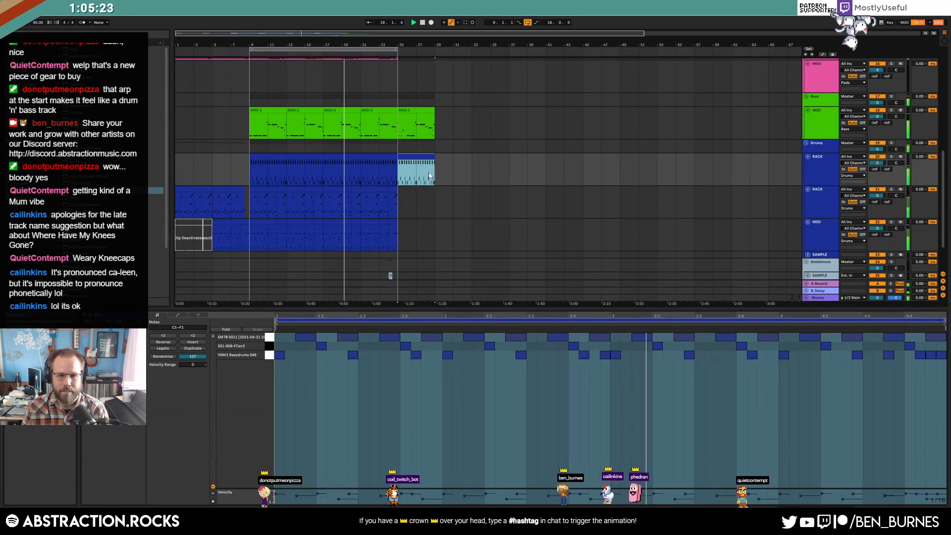
{"action": "scroll", "coordinate": [446, 188], "scroll_direction": "up", "scroll_amount": 8}
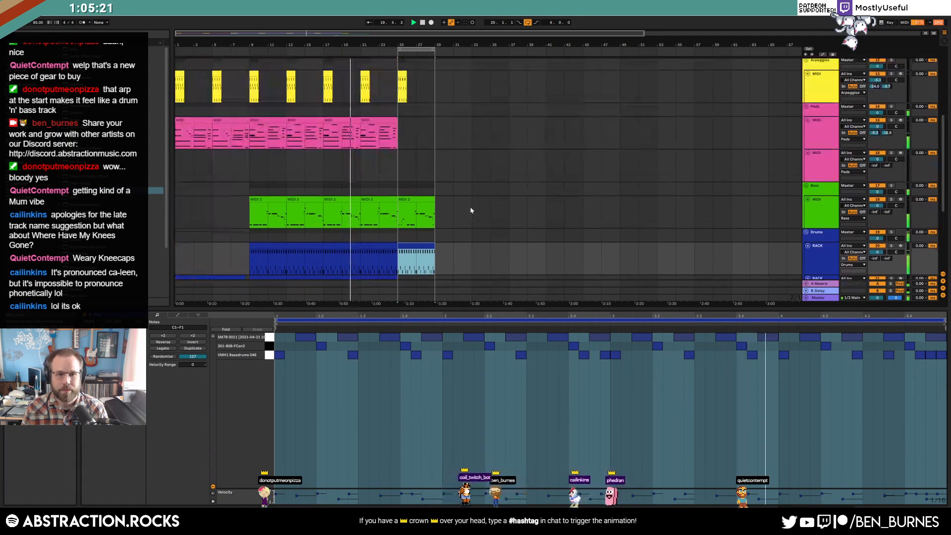
Step: Copy the first pad clip to bar 25, above the new bass clip
{"action": "left_click", "coordinate": [400, 203]}
{"action": "scroll", "coordinate": [416, 218], "scroll_direction": "down", "scroll_amount": 3}
{"action": "left_click", "coordinate": [425, 228]}
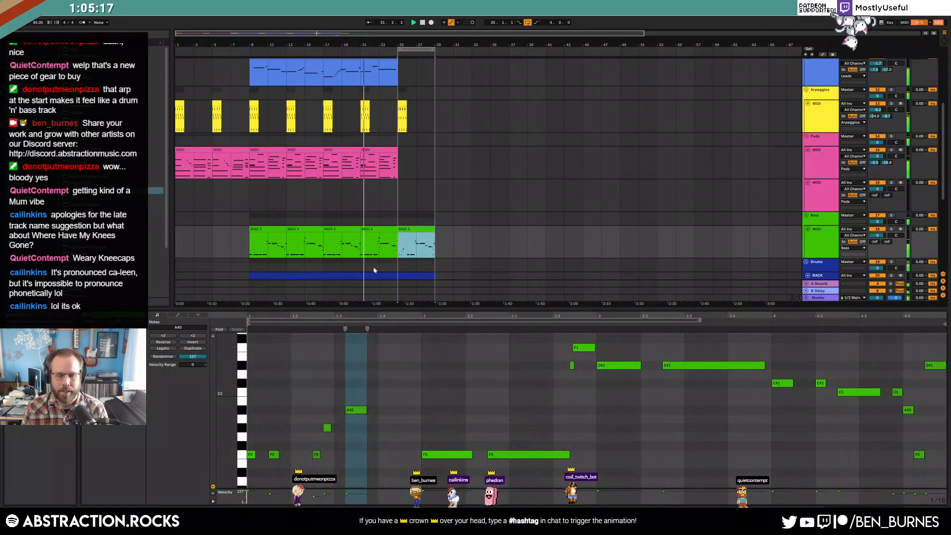
{"action": "left_click", "coordinate": [194, 150]}
{"action": "key", "text": "ctrl+c"}
{"action": "left_click", "coordinate": [403, 168]}
{"action": "key", "text": "ctrl+v"}
{"action": "scroll", "coordinate": [443, 196], "scroll_direction": "up", "scroll_amount": 2}
{"action": "scroll", "coordinate": [442, 196], "scroll_direction": "up", "scroll_amount": 3}
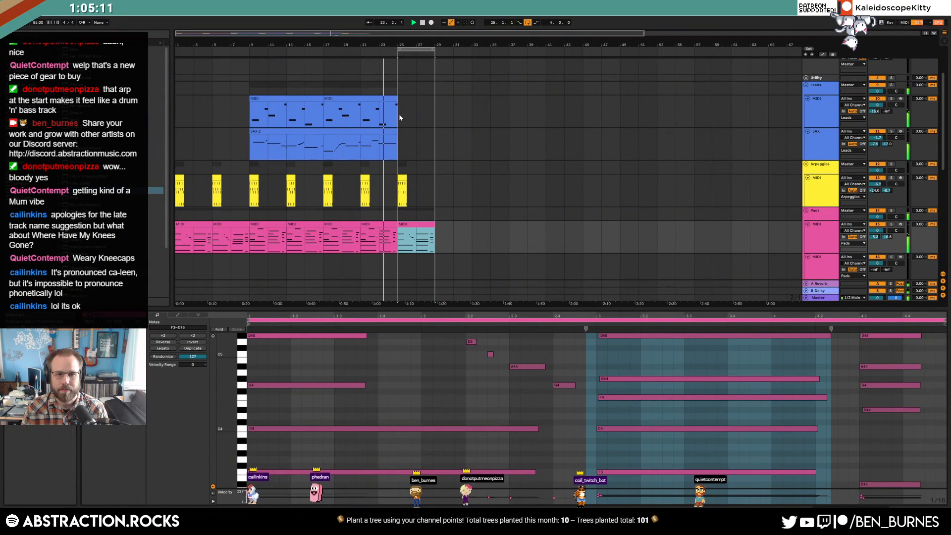
{"action": "scroll", "coordinate": [429, 186], "scroll_direction": "down", "scroll_amount": 3}
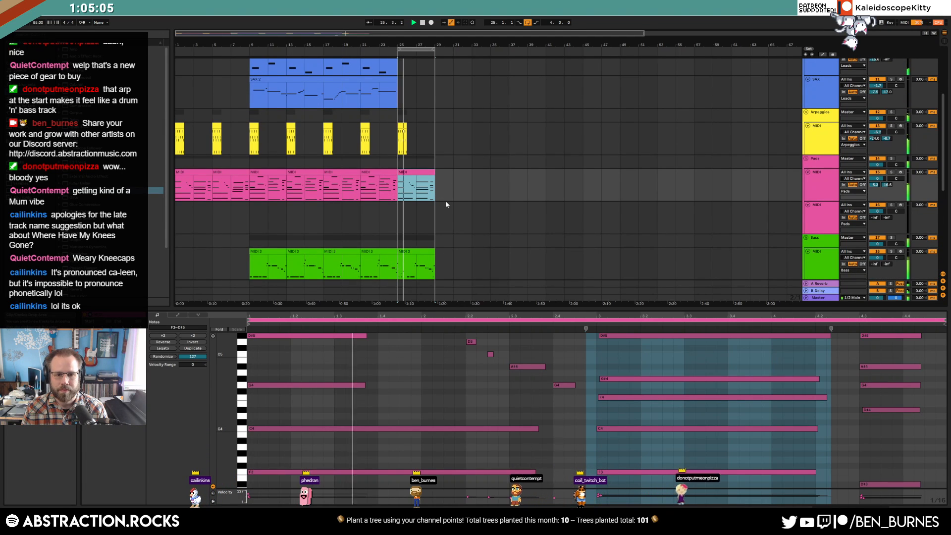
Step: In the bar 25 bass clip, add a short A#0 at the end of its first bar and start the following F0 slightly earlier
{"action": "left_click", "coordinate": [405, 261]}
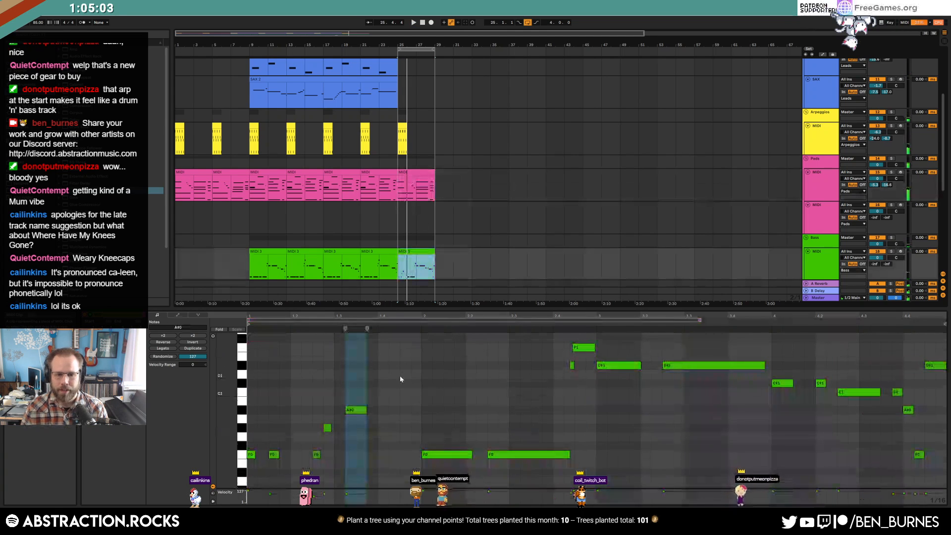
{"action": "left_click", "coordinate": [405, 410]}
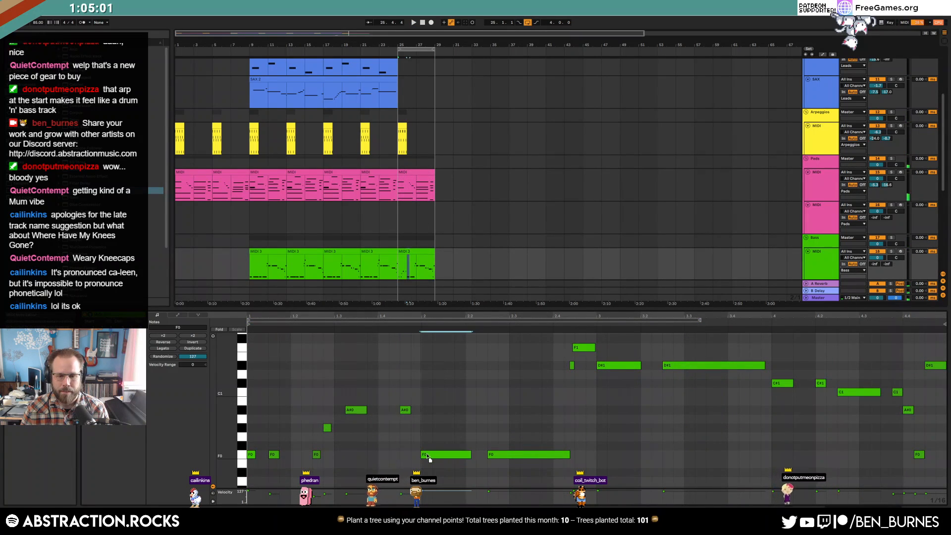
{"action": "left_click", "coordinate": [405, 409]}
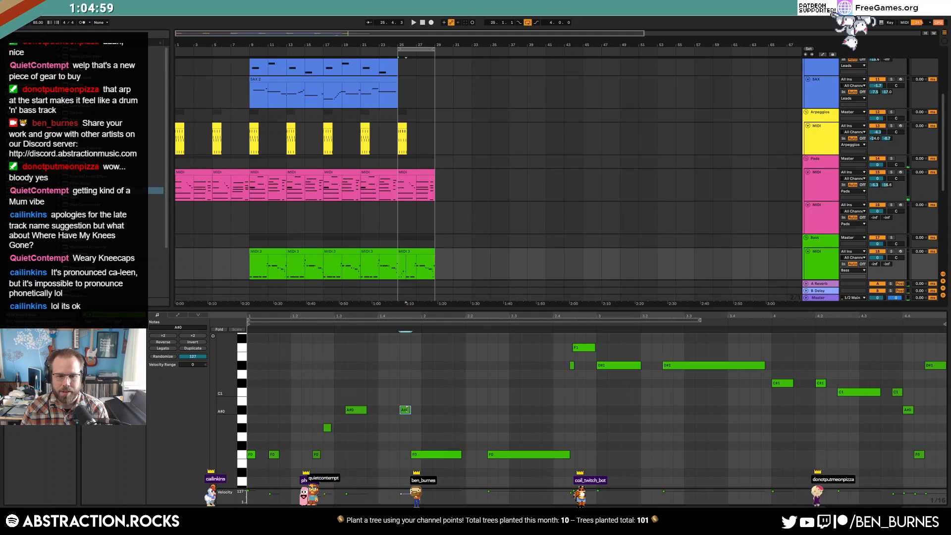
{"action": "left_click", "coordinate": [433, 420]}
{"action": "key", "text": "space"}
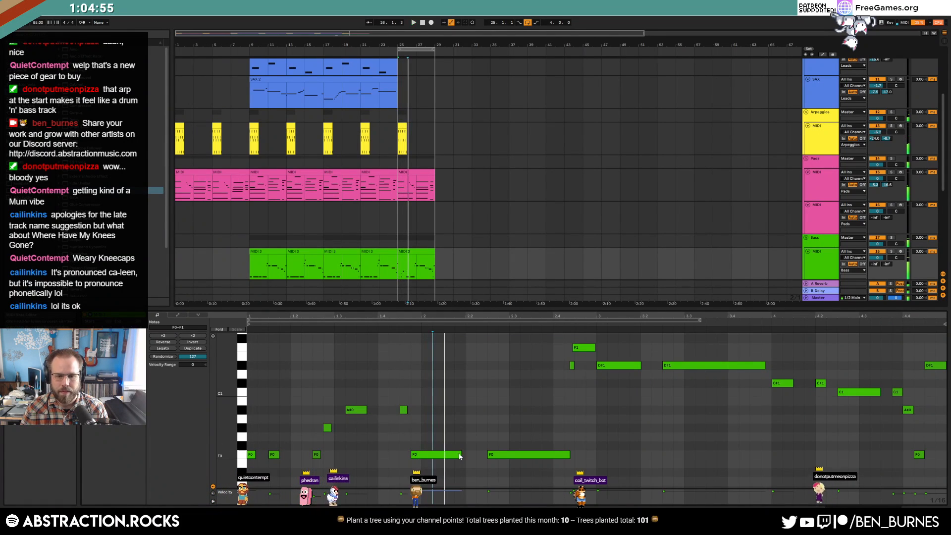
Step: Shorten the F0 leading into the bass clip's second bar and follow it with another, slightly longer F0
{"action": "key", "text": "space"}
{"action": "mouse_move", "coordinate": [462, 454]}
{"action": "left_mouse_down"}
{"action": "mouse_move", "coordinate": [423, 456]}
{"action": "mouse_move", "coordinate": [457, 456]}
{"action": "left_mouse_up"}
{"action": "left_click", "coordinate": [438, 456]}
{"action": "key", "text": "space"}
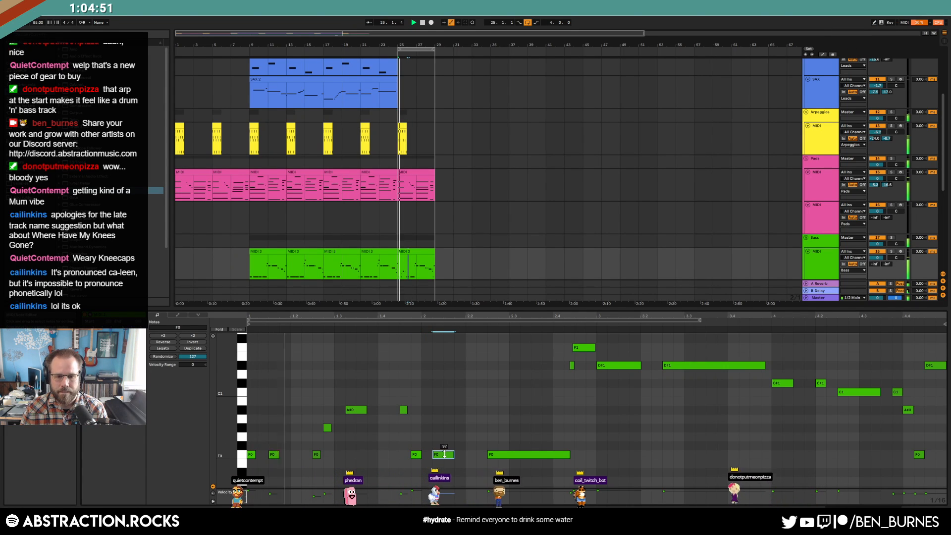
Step: Replace the long F0 in the bass clip's second bar with a short F0 and a rising G#0, A#0, C1 and D#1
{"action": "left_click", "coordinate": [466, 445]}
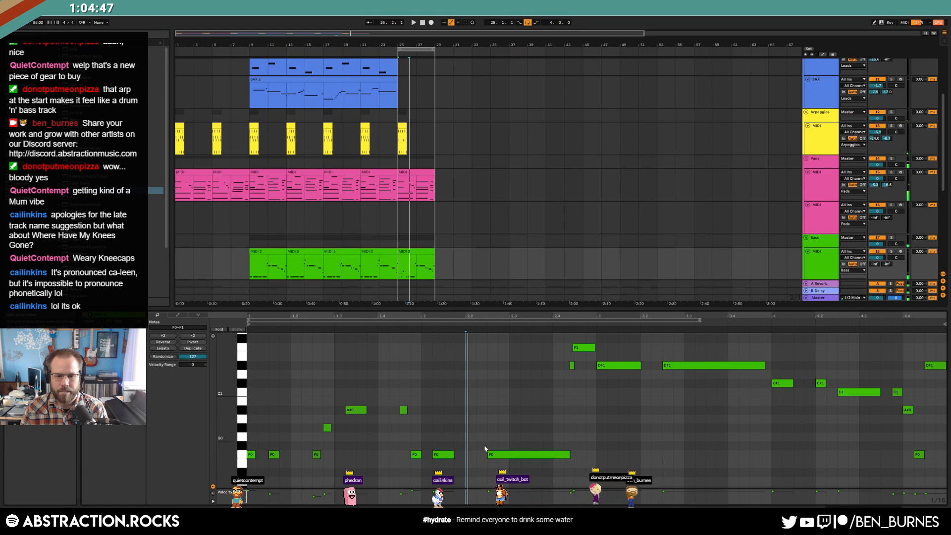
{"action": "double_click", "coordinate": [480, 454]}
{"action": "left_click", "coordinate": [510, 456]}
{"action": "left_click_drag", "start_coordinate": [510, 444], "coordinate": [515, 428]}
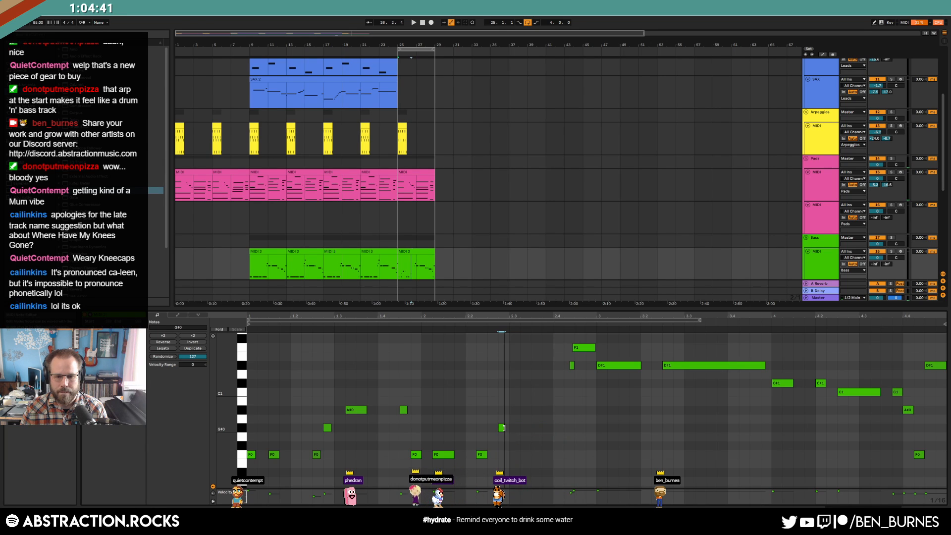
{"action": "double_click", "coordinate": [525, 410]}
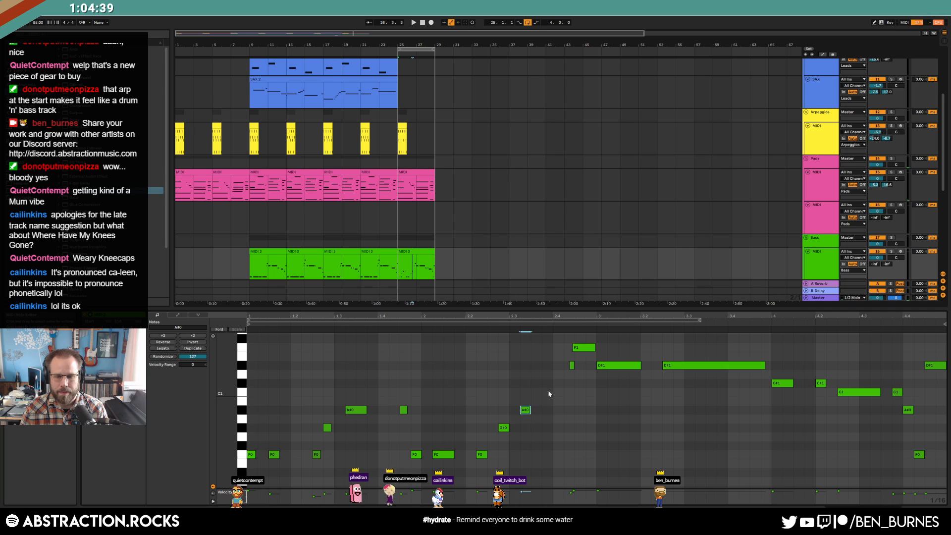
{"action": "key", "text": "space"}
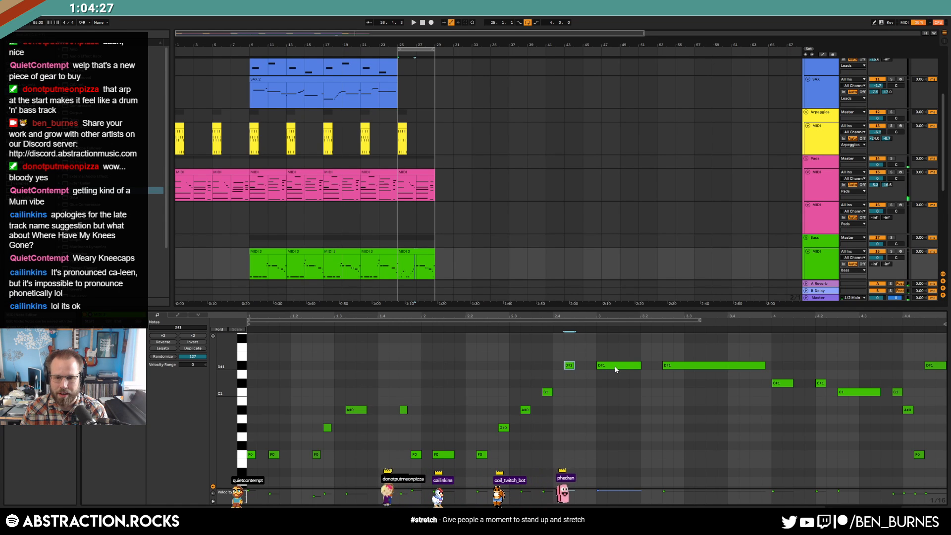
Step: Delete the old notes in the bass clip's bars 3–4 and duplicate the new two-bar phrase there
{"action": "left_click", "coordinate": [423, 170]}
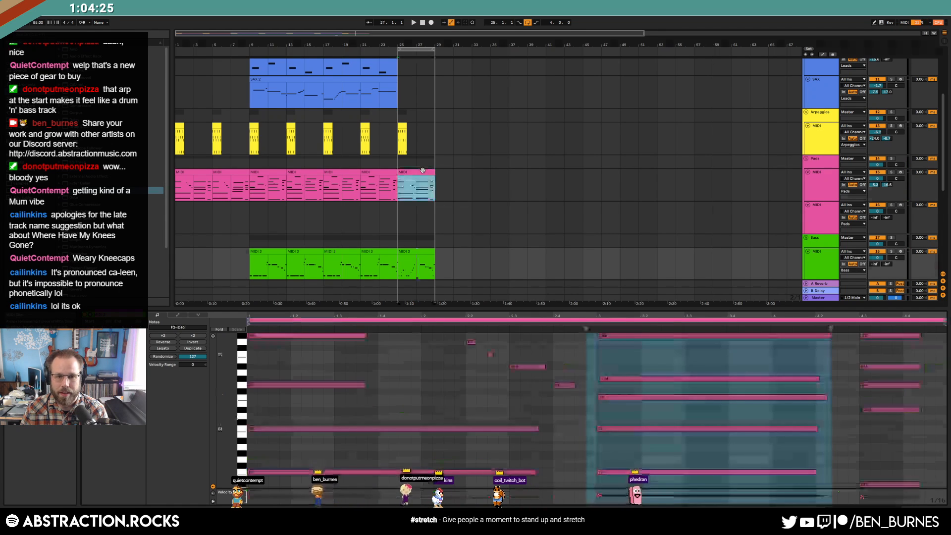
{"action": "left_click", "coordinate": [598, 336]}
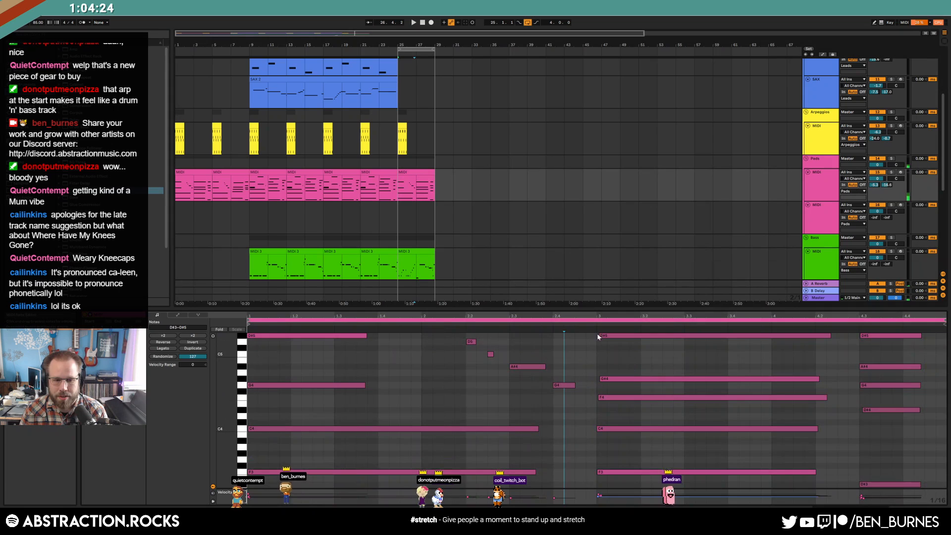
{"action": "left_click", "coordinate": [427, 251]}
{"action": "left_click", "coordinate": [607, 463]}
{"action": "left_click_drag", "start_coordinate": [616, 476], "coordinate": [618, 461]}
{"action": "left_click_drag", "start_coordinate": [614, 361], "coordinate": [934, 461]}
{"action": "key", "text": "Delete"}
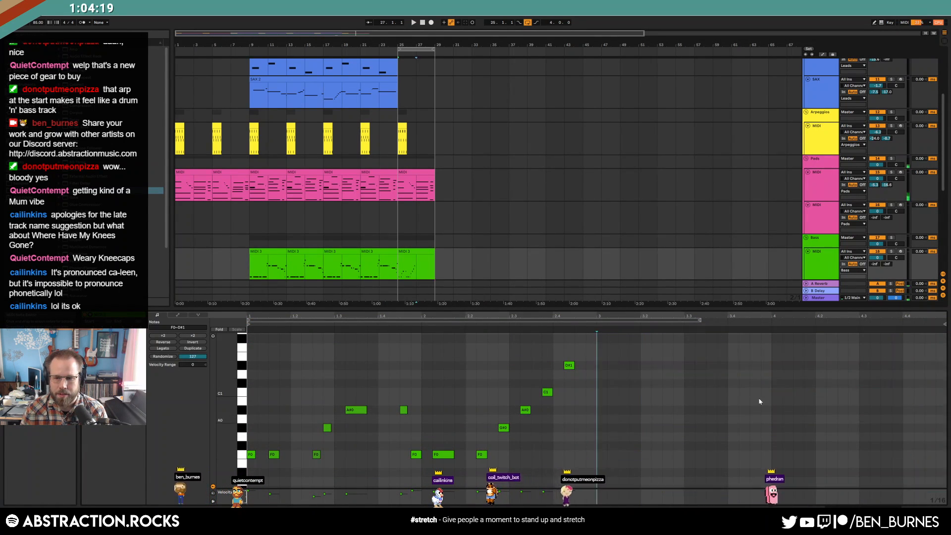
{"action": "key", "text": "ctrl+a"}
{"action": "key", "text": "ctrl+d"}
{"action": "key", "text": "space"}
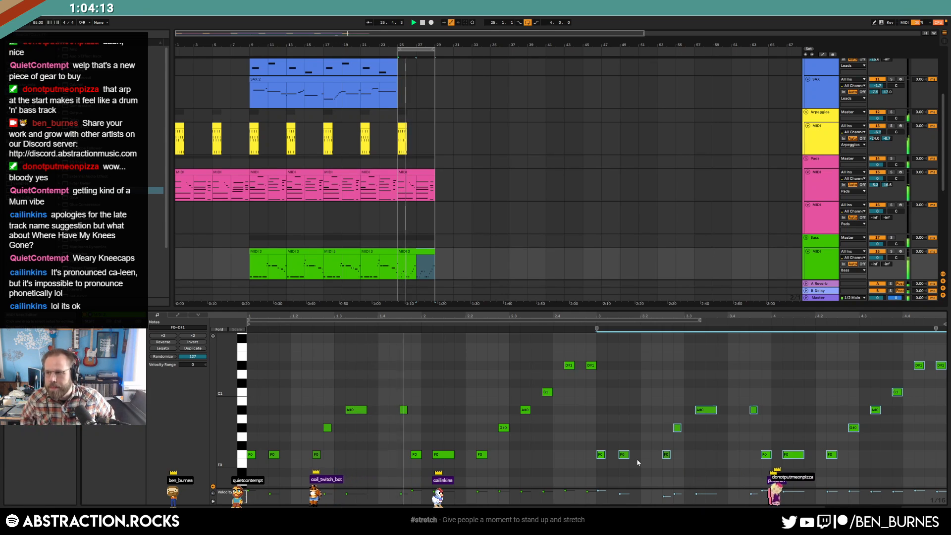
Step: In the bar 25 drum rack clip, split the top-lane hit ending bar 1 into two and copy the pair to the other bar ends
{"action": "scroll", "coordinate": [410, 256], "scroll_direction": "down", "scroll_amount": 2}
{"action": "scroll", "coordinate": [410, 256], "scroll_direction": "down", "scroll_amount": 1}
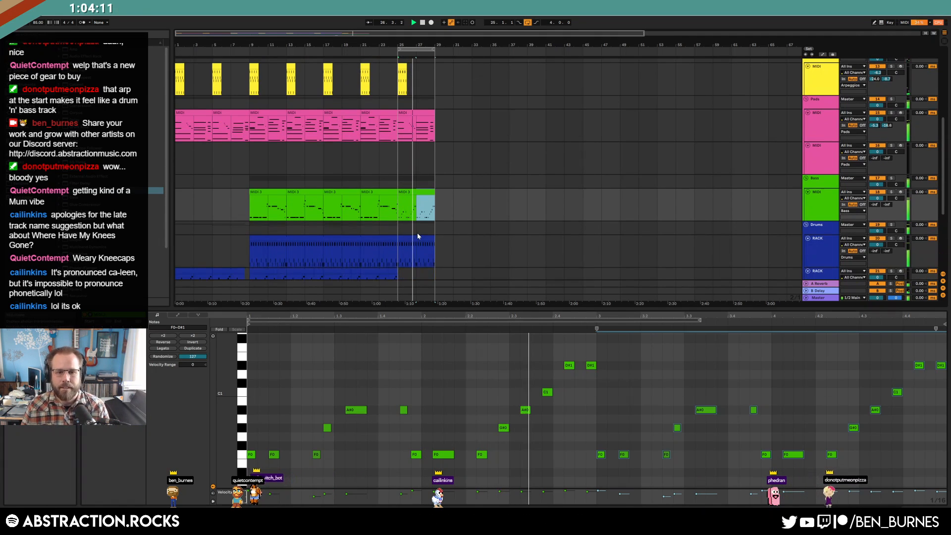
{"action": "left_click", "coordinate": [431, 253]}
{"action": "left_click_drag", "start_coordinate": [431, 252], "coordinate": [430, 253]}
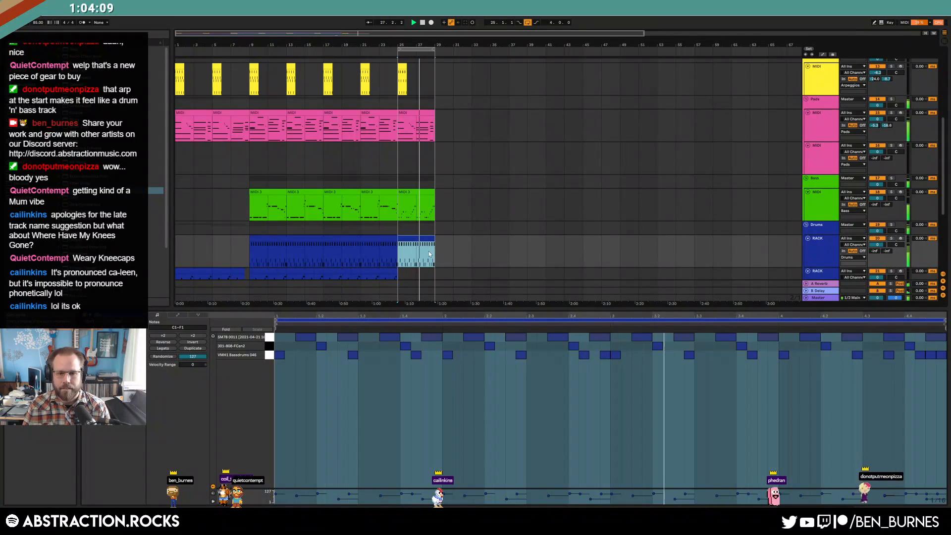
{"action": "left_click", "coordinate": [438, 336]}
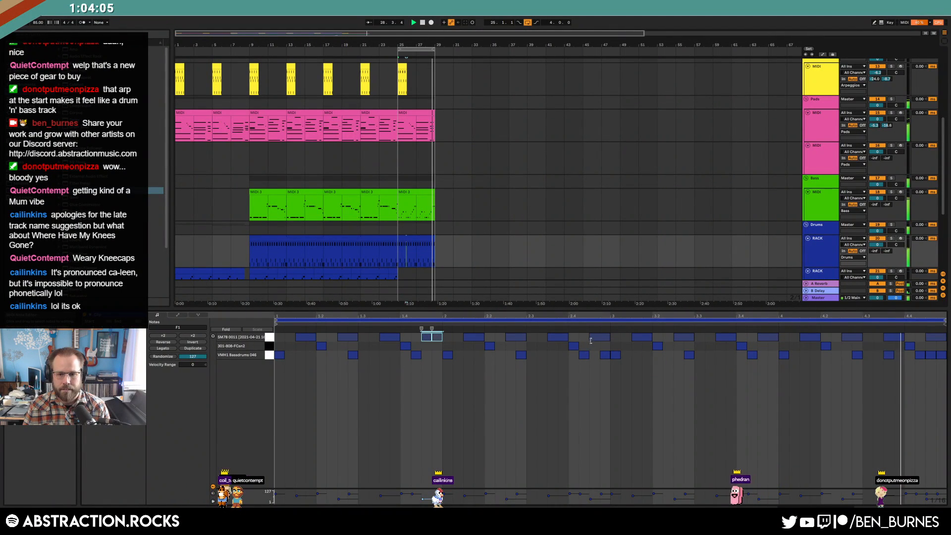
{"action": "left_click", "coordinate": [771, 338]}
{"action": "key", "text": "ctrl+v"}
{"action": "left_click", "coordinate": [935, 338]}
{"action": "key", "text": "ctrl+v"}
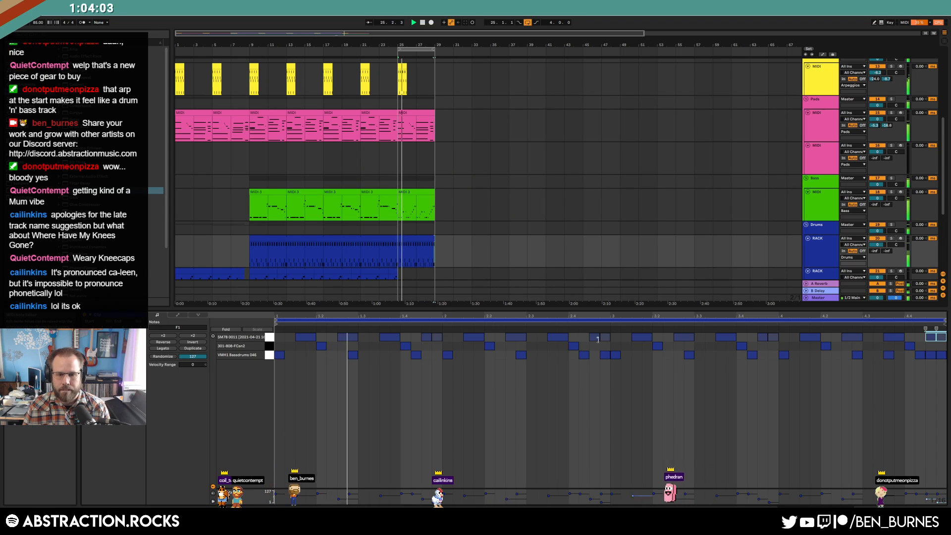
Step: Shorten both hits of the split top-lane pair and paste the shortened pair over the other bar endings
{"action": "left_click_drag", "start_coordinate": [429, 346], "coordinate": [439, 335]}
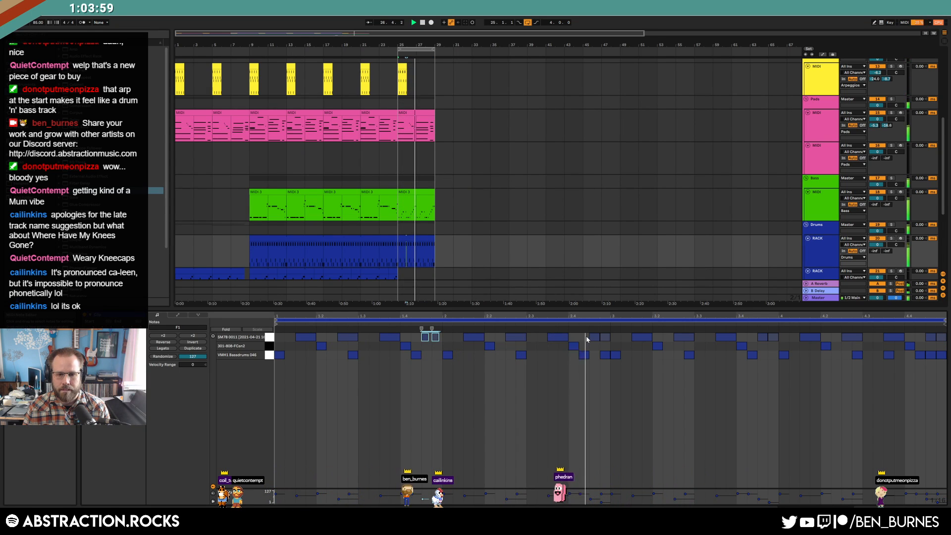
{"action": "left_click", "coordinate": [586, 336]}
{"action": "key", "text": "ctrl+v"}
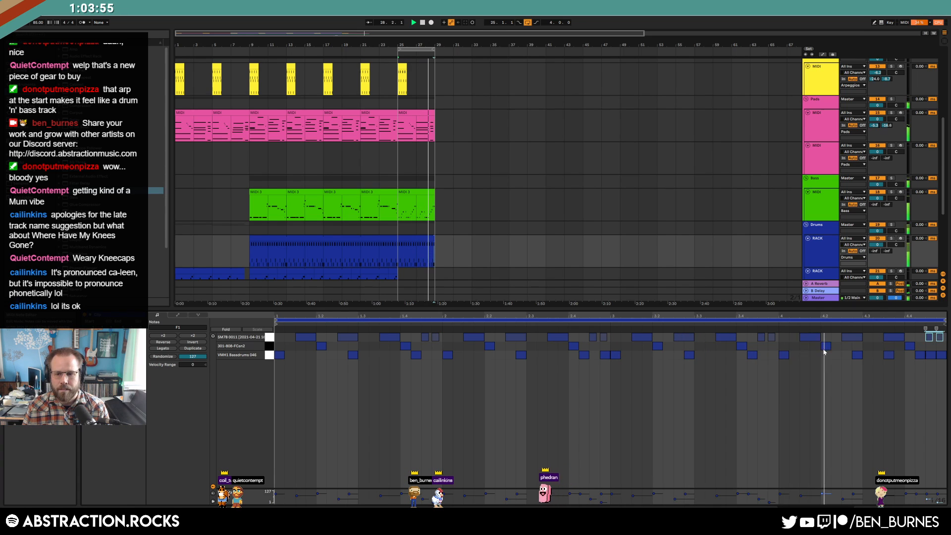
{"action": "key", "text": "shift+Tab"}
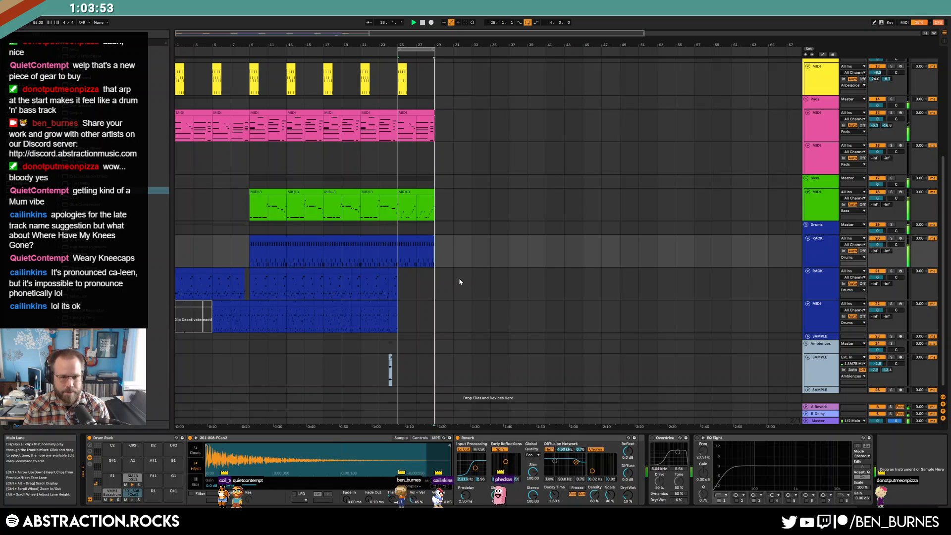
Step: Raise the final D#1 of the bar 25 bass clip to F1
{"action": "left_click", "coordinate": [430, 192]}
{"action": "double_click", "coordinate": [430, 191]}
{"action": "left_click_drag", "start_coordinate": [941, 366], "coordinate": [941, 347]}
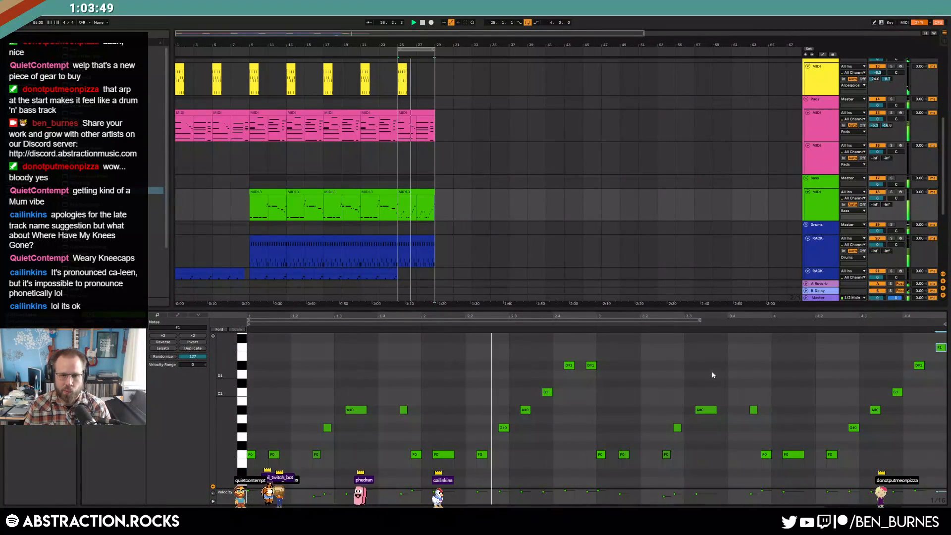
Step: Create an empty four-bar MIDI clip at bar 25 on the lowest drum MIDI track and enable note preview in it
{"action": "key", "text": "shift+Tab"}
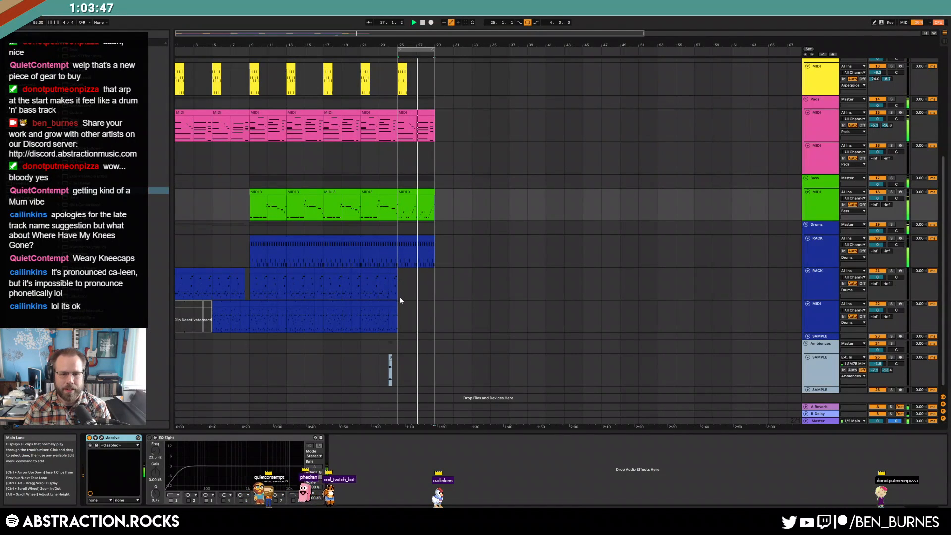
{"action": "left_click_drag", "start_coordinate": [401, 315], "coordinate": [430, 320]}
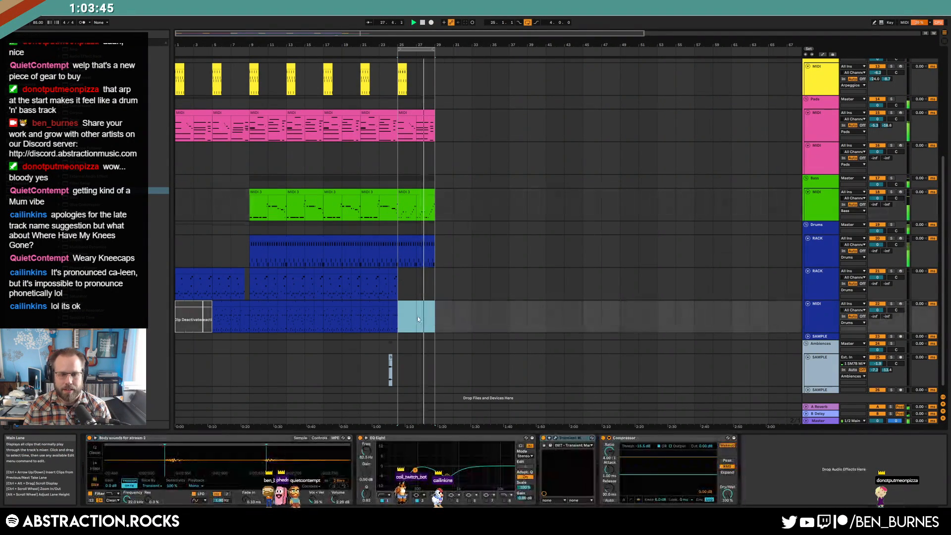
{"action": "double_click", "coordinate": [417, 316]}
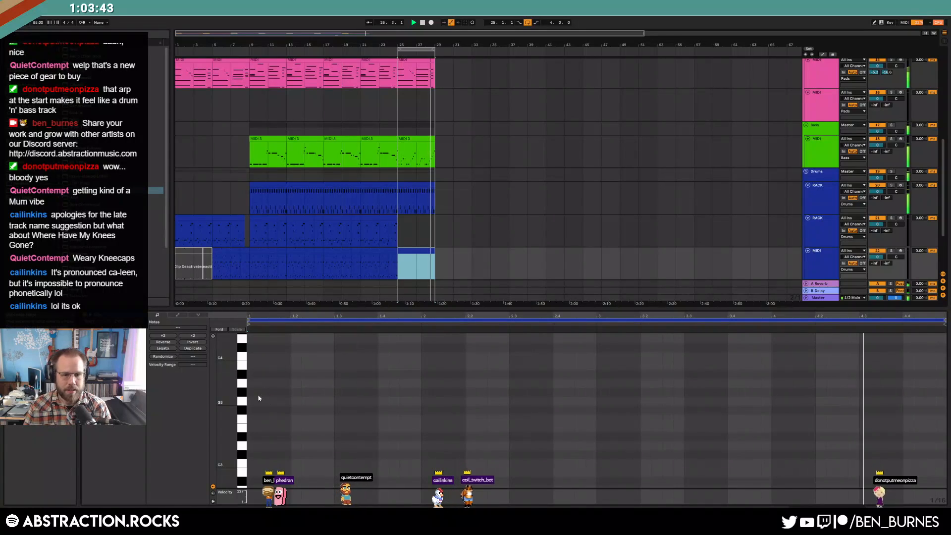
{"action": "left_click", "coordinate": [213, 336]}
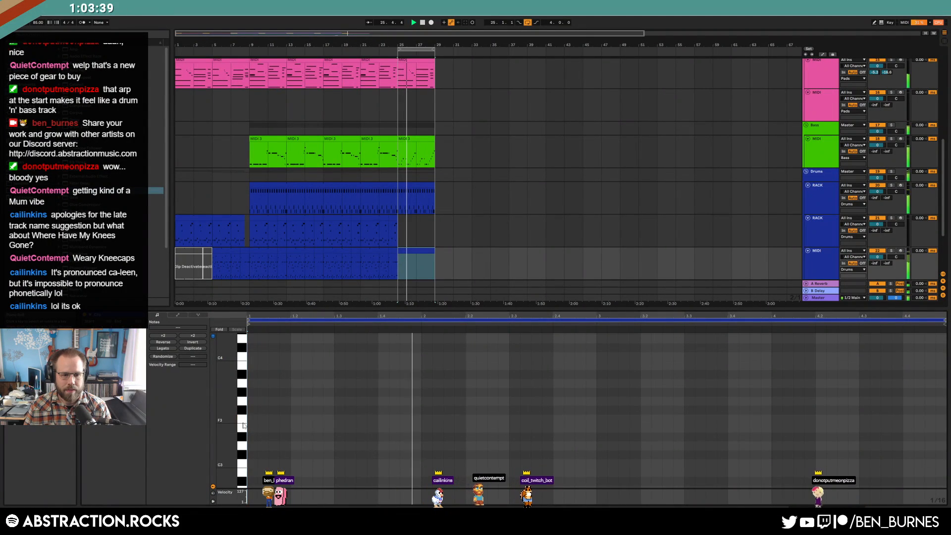
Step: Place four B2 hits in the new drum clip and space them one sixteenth apart across its first beat
{"action": "double_click", "coordinate": [250, 474]}
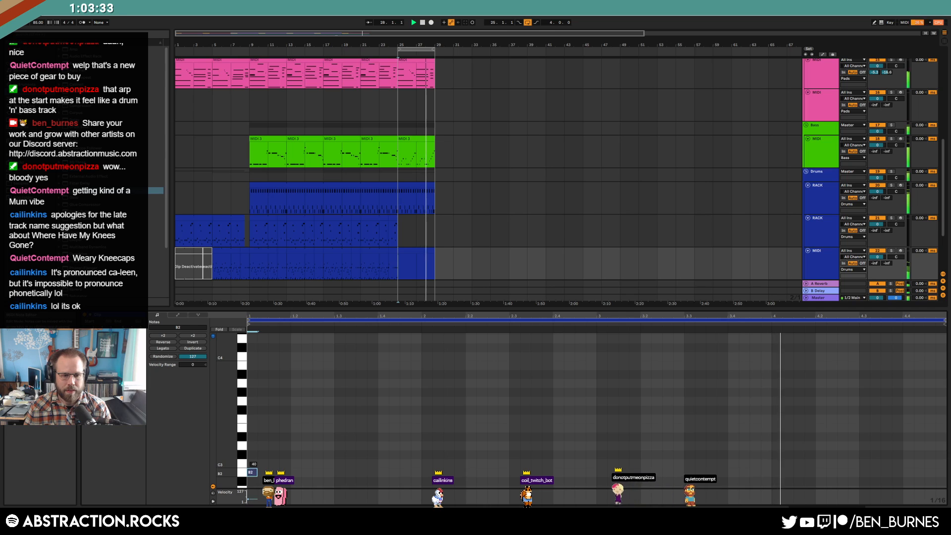
{"action": "double_click", "coordinate": [274, 474]}
{"action": "double_click", "coordinate": [295, 473]}
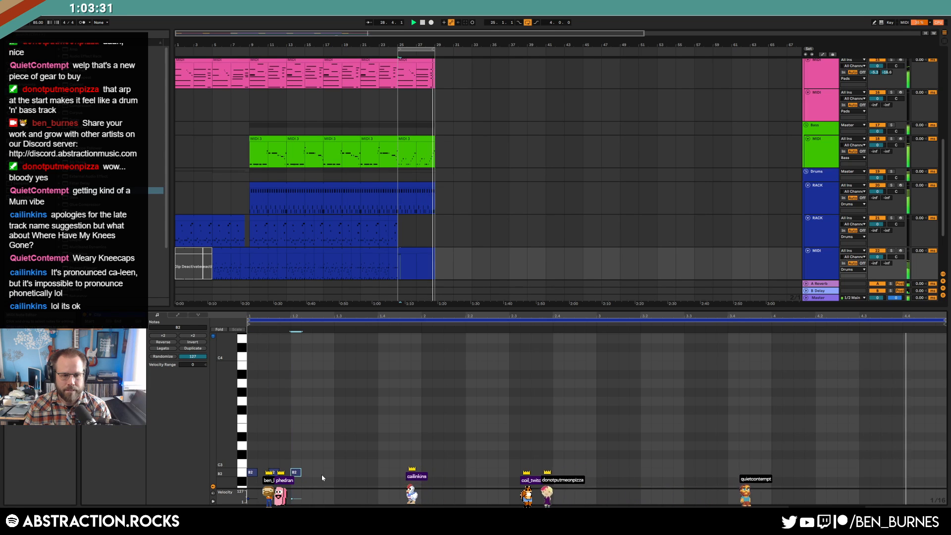
{"action": "double_click", "coordinate": [317, 473]}
{"action": "left_click_drag", "start_coordinate": [278, 463], "coordinate": [329, 487]}
{"action": "key", "text": "Left"}
{"action": "key", "text": "space"}
Step: Duplicate the four B2 sixteenth hits repeatedly until they fill the whole four-bar clip
{"action": "left_click_drag", "start_coordinate": [284, 453], "coordinate": [253, 464]}
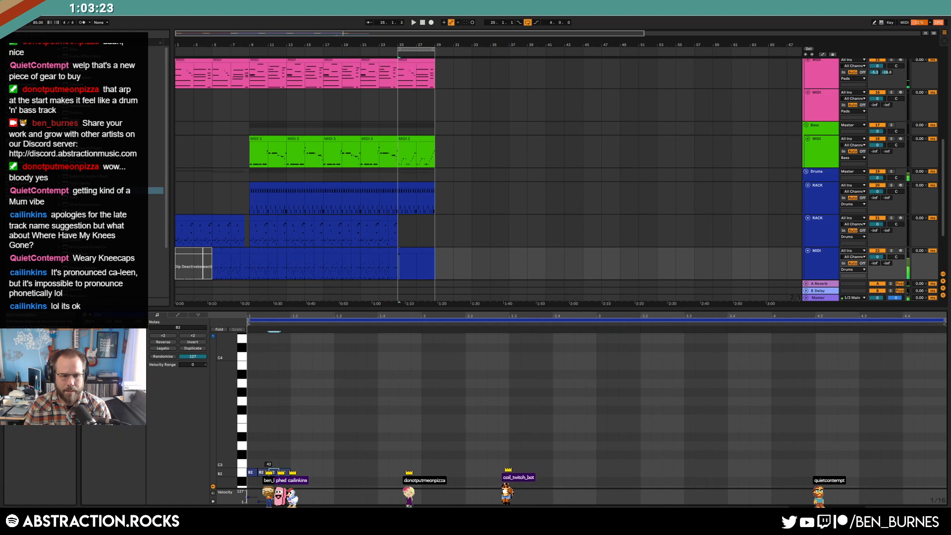
{"action": "key", "text": "ctrl+d"}
{"action": "key", "text": "ctrl+d"}
{"action": "key", "text": "ctrl+d"}
{"action": "key", "text": "ctrl+d"}
{"action": "key", "text": "ctrl+d"}
{"action": "key", "text": "ctrl+d"}
{"action": "key", "text": "ctrl+d"}
{"action": "key", "text": "ctrl+d"}
{"action": "key", "text": "ctrl+d"}
Step: Shorten all hits in the new drum clip slightly and transpose them down to A#2
{"action": "key", "text": "a"}
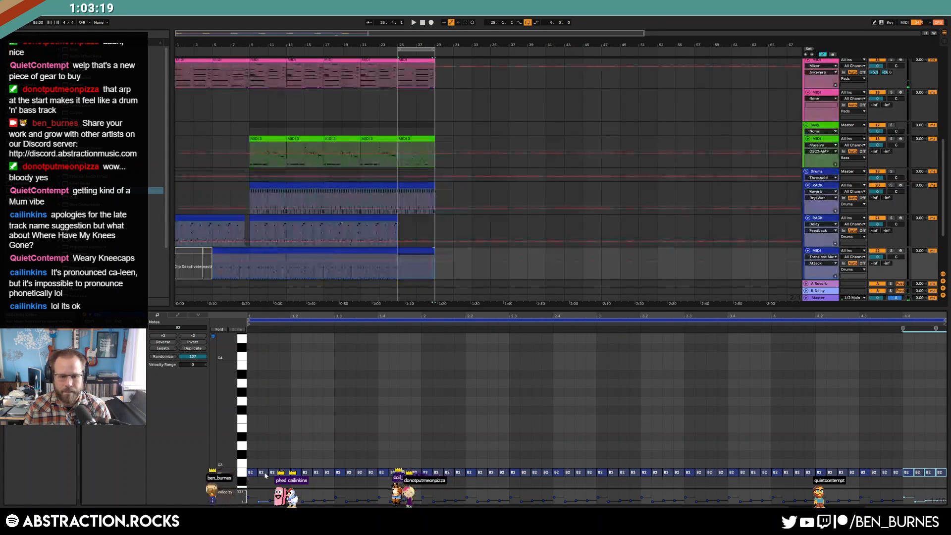
{"action": "key", "text": "ctrl+a"}
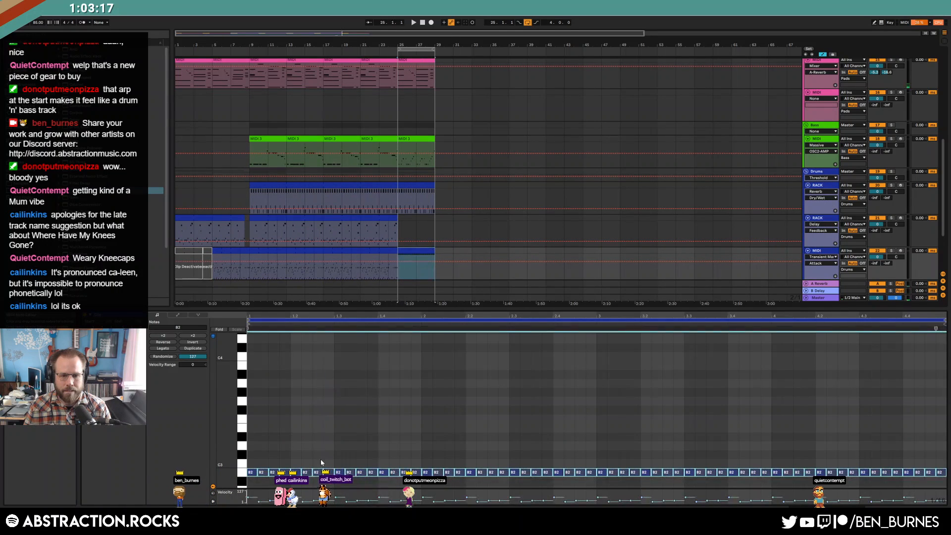
{"action": "left_click_drag", "start_coordinate": [299, 471], "coordinate": [295, 471]}
{"action": "key", "text": "space"}
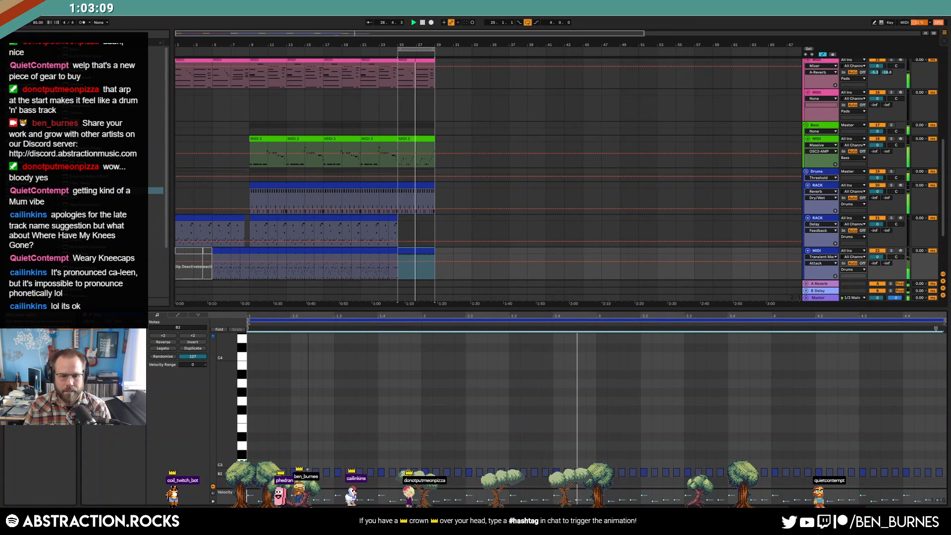
{"action": "key", "text": "ctrl+a"}
{"action": "left_click_drag", "start_coordinate": [302, 474], "coordinate": [303, 466]}
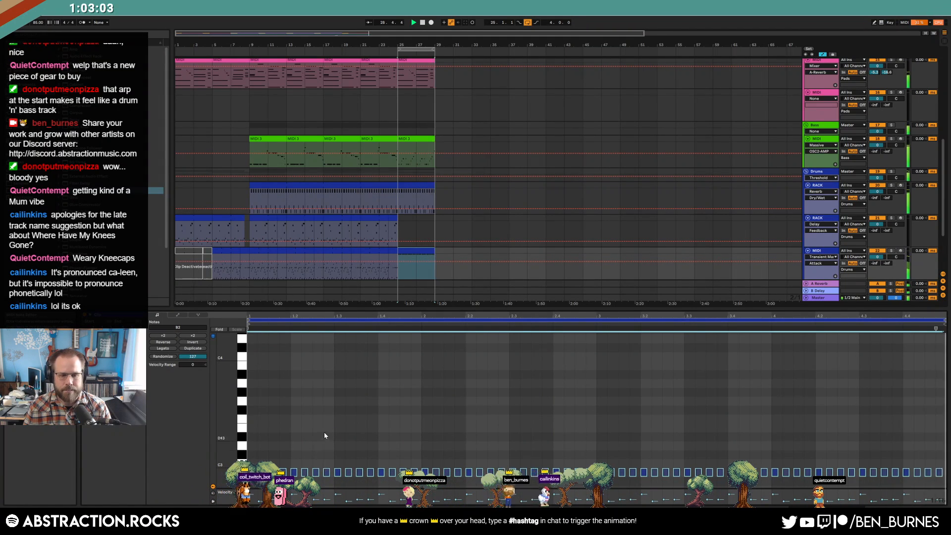
{"action": "key", "text": "Down"}
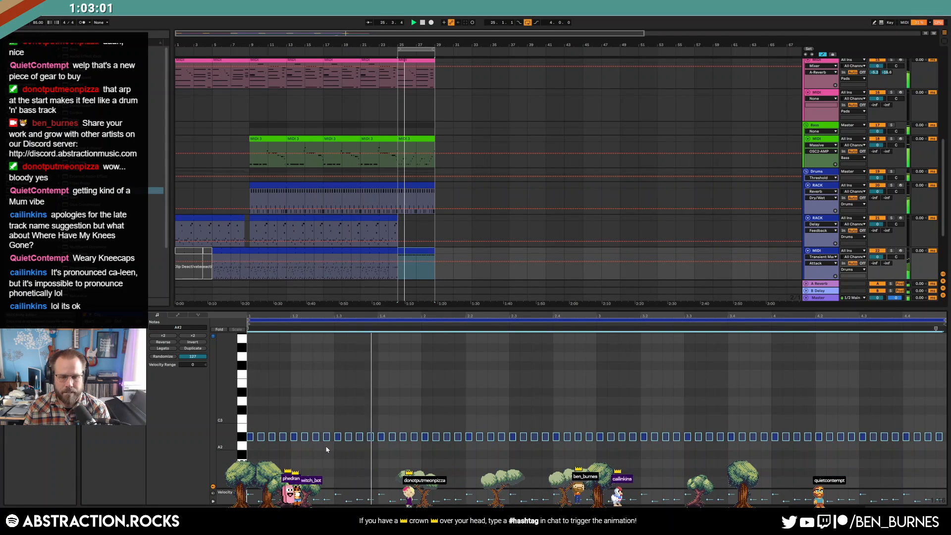
{"action": "key", "text": "shift+Tab"}
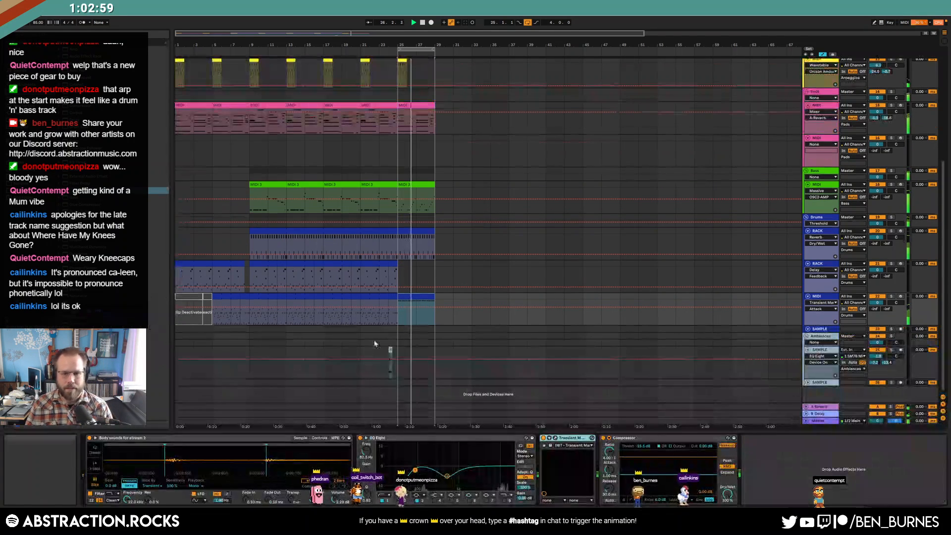
{"action": "key", "text": "shift+Tab"}
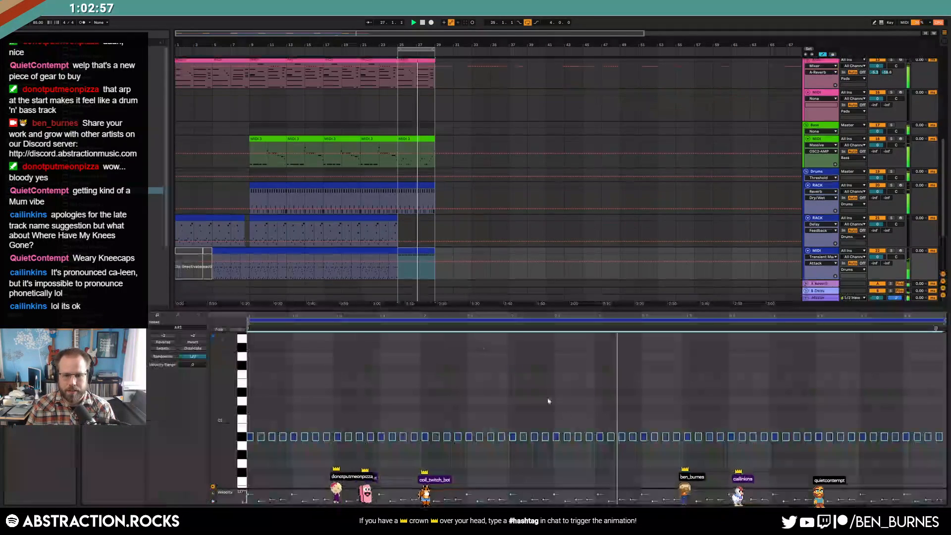
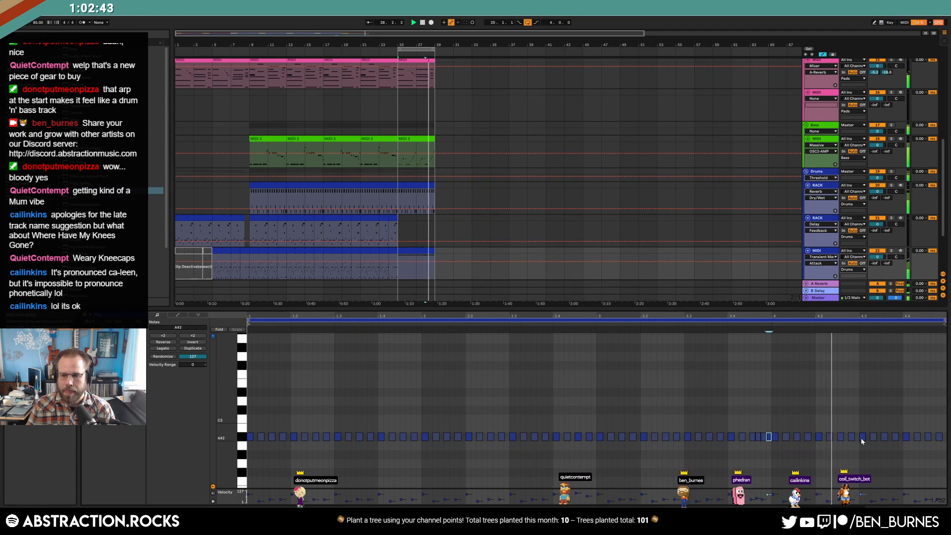
Step: Add an extra A#2 hit just before 4.3 and a fast roll of four 1/64 hits at 4.3.3
{"action": "left_click_drag", "start_coordinate": [852, 437], "coordinate": [858, 437]}
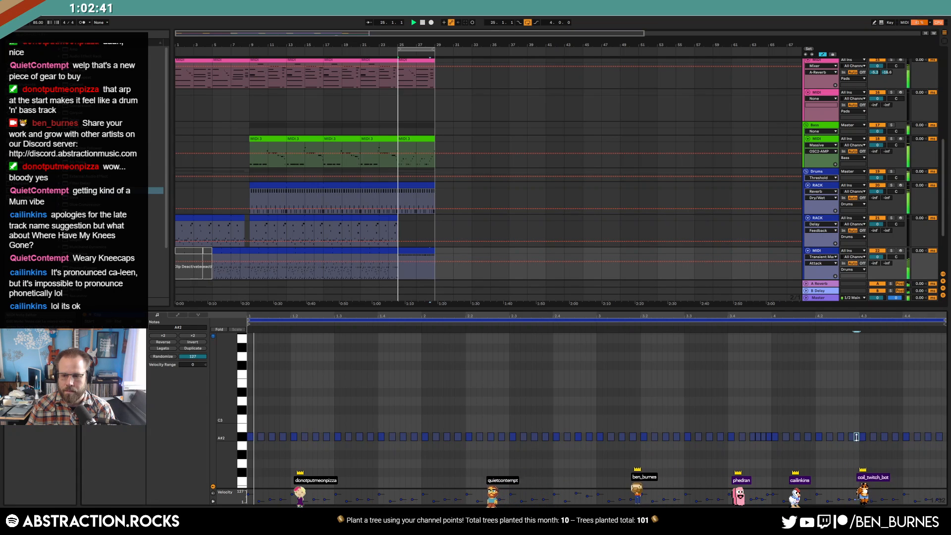
{"action": "left_click", "coordinate": [884, 437]}
{"action": "scroll", "coordinate": [890, 440], "scroll_direction": "up", "scroll_amount": 2}
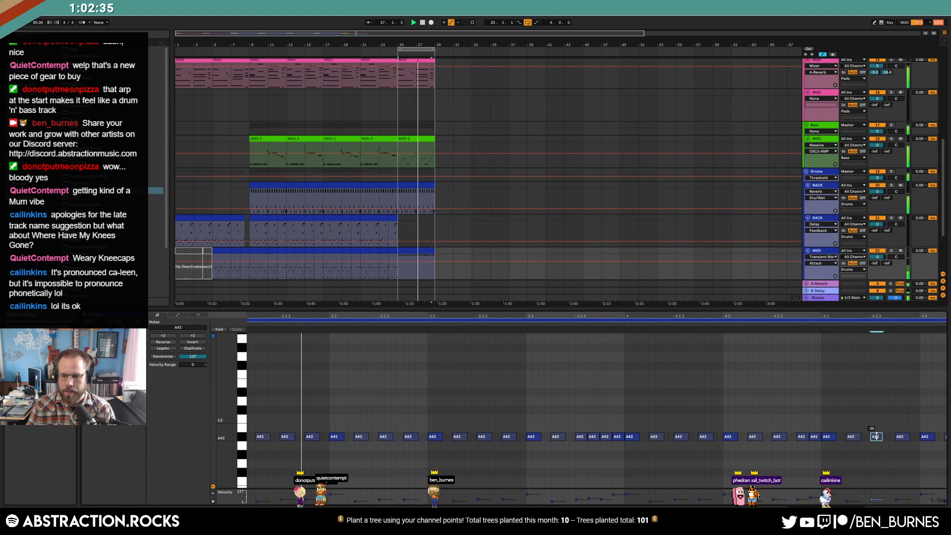
{"action": "key", "text": "shift+Left"}
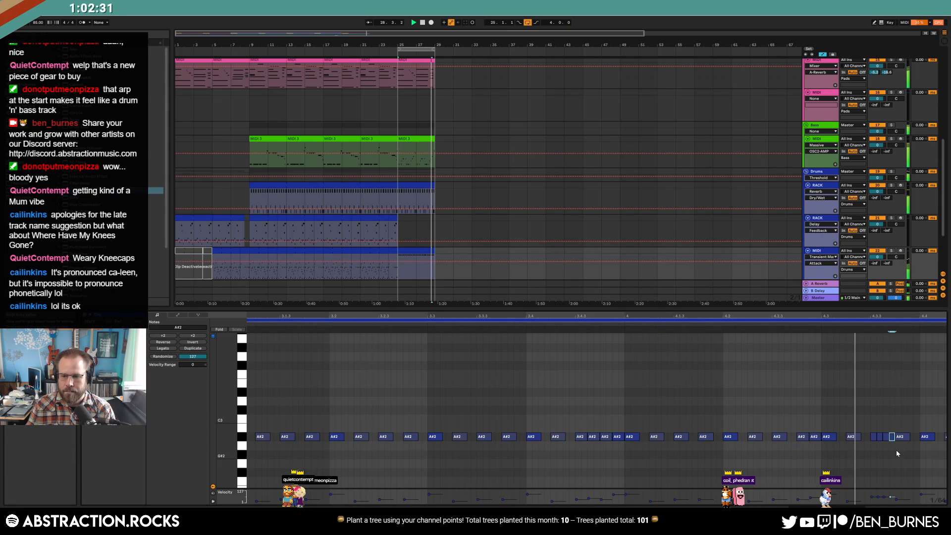
Step: Draw new velocities for the fast A#2 roll near the end of the clip's fourth bar
{"action": "left_click_drag", "start_coordinate": [901, 314], "coordinate": [873, 299]}
{"action": "key", "text": "b"}
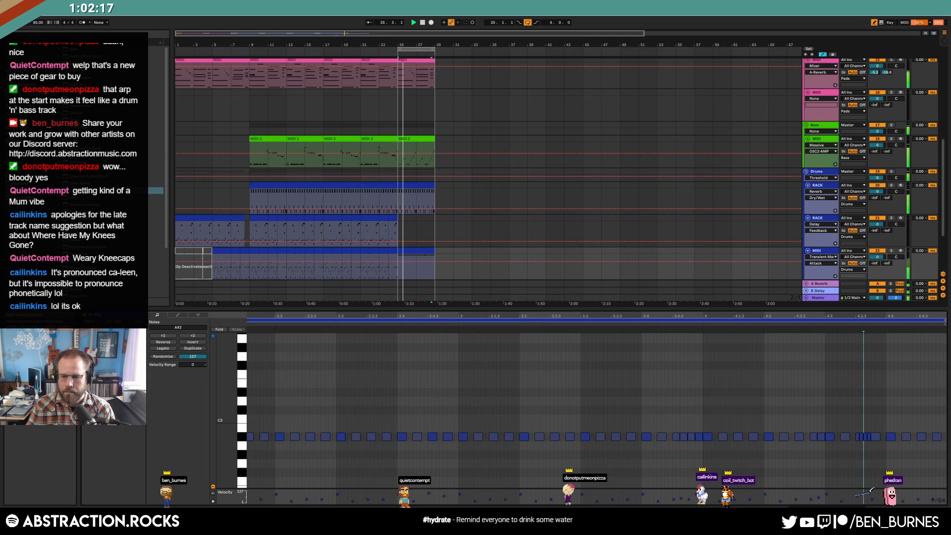
{"action": "key", "text": "shift+Tab"}
{"action": "key", "text": "b"}
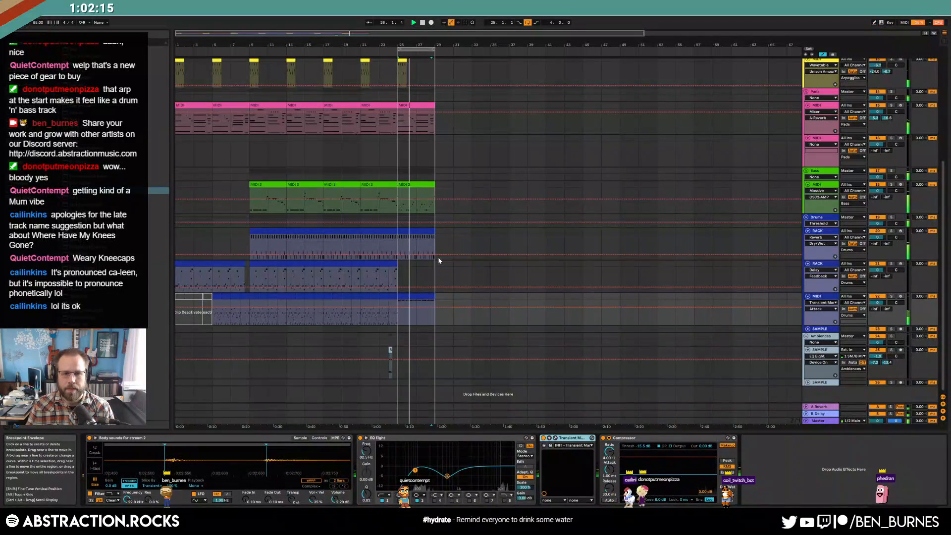
Step: Arm the upper lead MIDI track and record a new melody over bars 25–28
{"action": "scroll", "coordinate": [439, 253], "scroll_direction": "up", "scroll_amount": 2}
{"action": "left_click", "coordinate": [406, 159]}
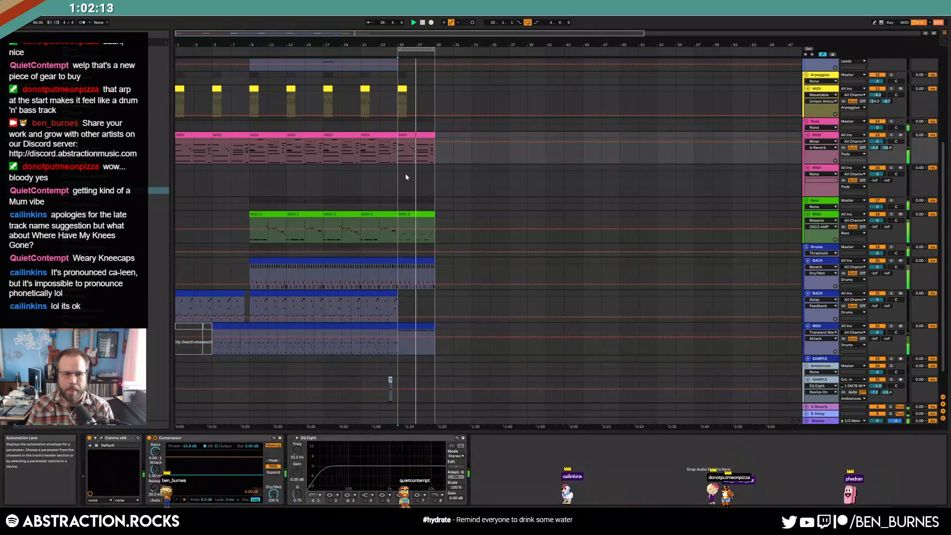
{"action": "left_click", "coordinate": [418, 135]}
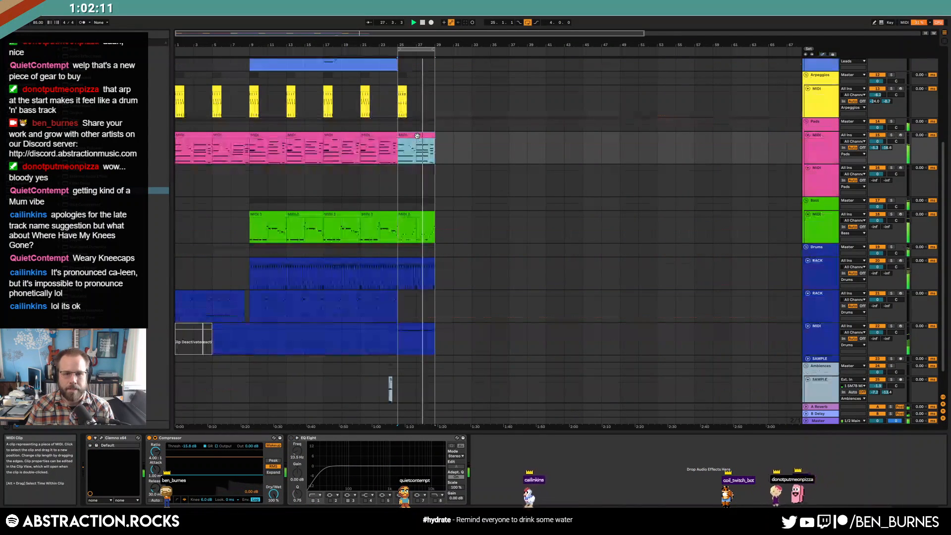
{"action": "scroll", "coordinate": [441, 218], "scroll_direction": "up", "scroll_amount": 6}
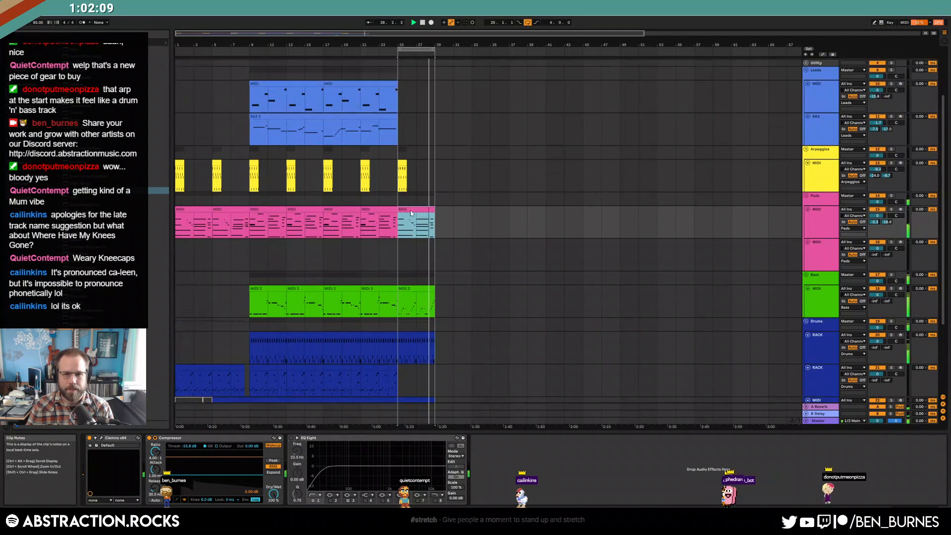
{"action": "scroll", "coordinate": [460, 227], "scroll_direction": "down", "scroll_amount": 4}
{"action": "scroll", "coordinate": [459, 230], "scroll_direction": "up", "scroll_amount": 3}
{"action": "left_click", "coordinate": [399, 128]}
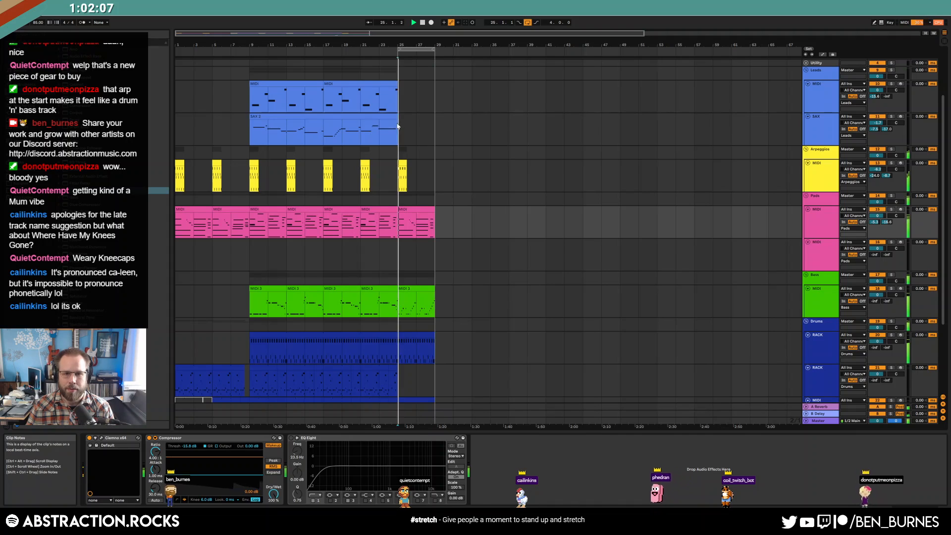
{"action": "left_click", "coordinate": [901, 84]}
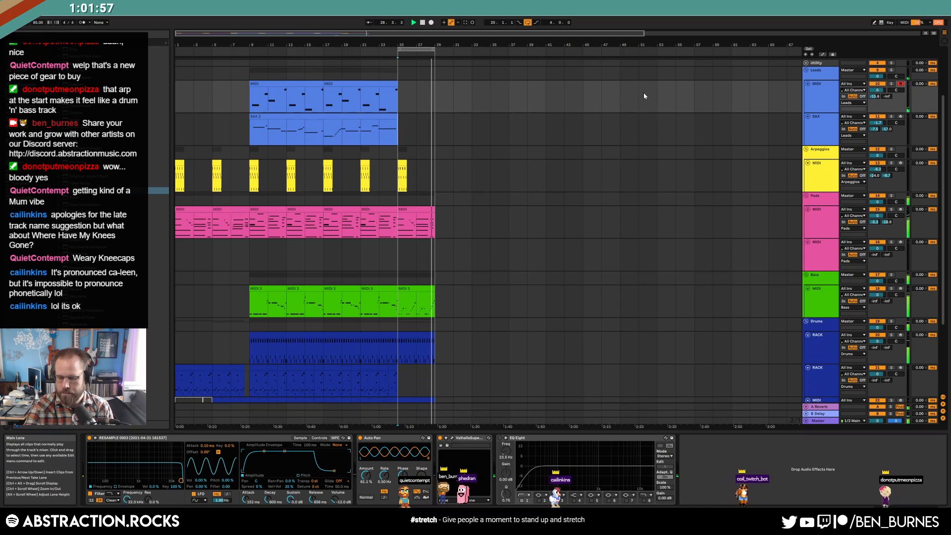
{"action": "key", "text": "F9"}
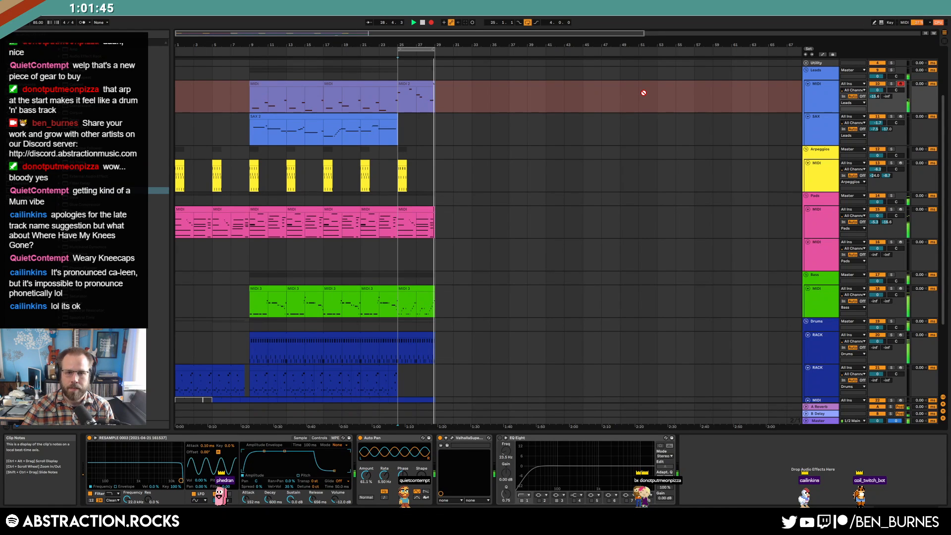
{"action": "key", "text": "space"}
{"action": "key", "text": "space"}
Step: Open the recorded lead clip and trim the end of its first G5 note to just under one beat
{"action": "double_click", "coordinate": [416, 97]}
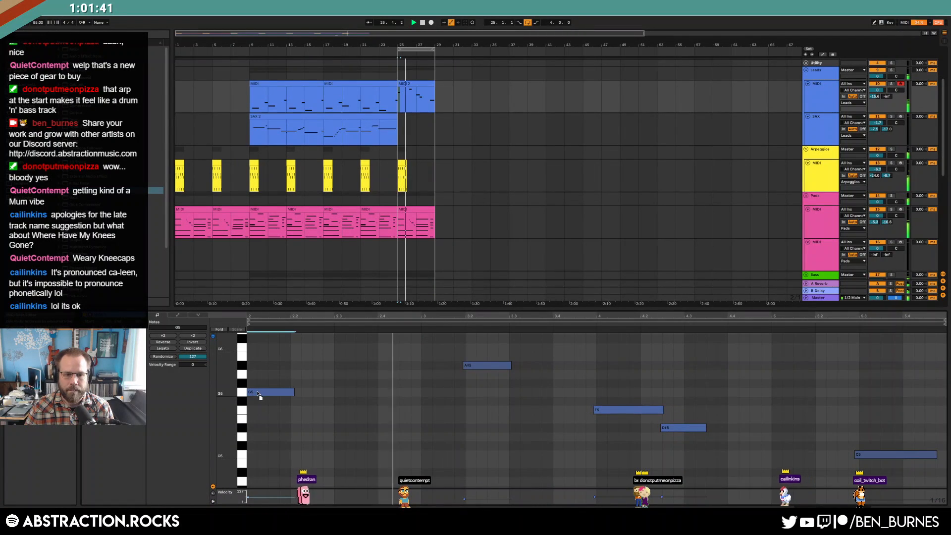
{"action": "left_click", "coordinate": [291, 395]}
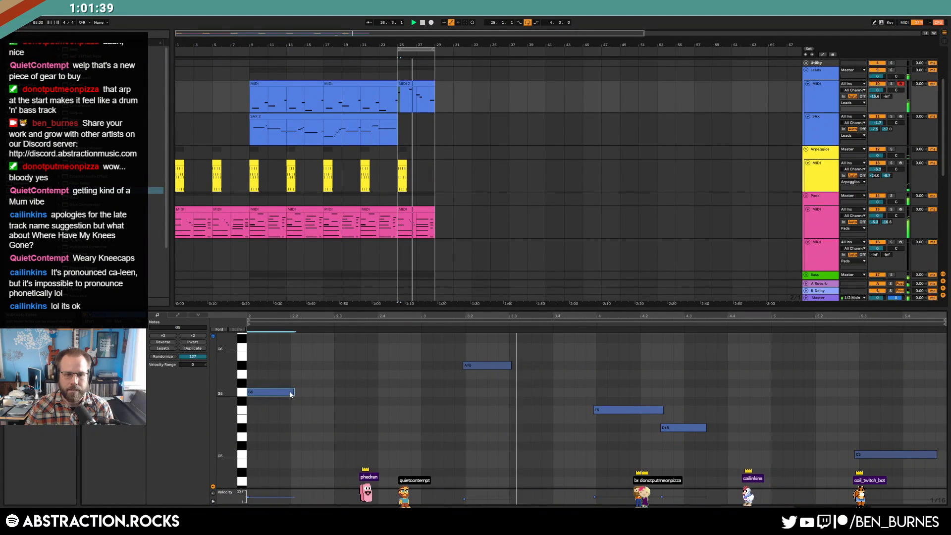
{"action": "left_click_drag", "start_coordinate": [294, 392], "coordinate": [290, 392]}
{"action": "left_click", "coordinate": [366, 425]}
{"action": "left_click_drag", "start_coordinate": [296, 315], "coordinate": [437, 310]}
{"action": "left_click", "coordinate": [414, 394]}
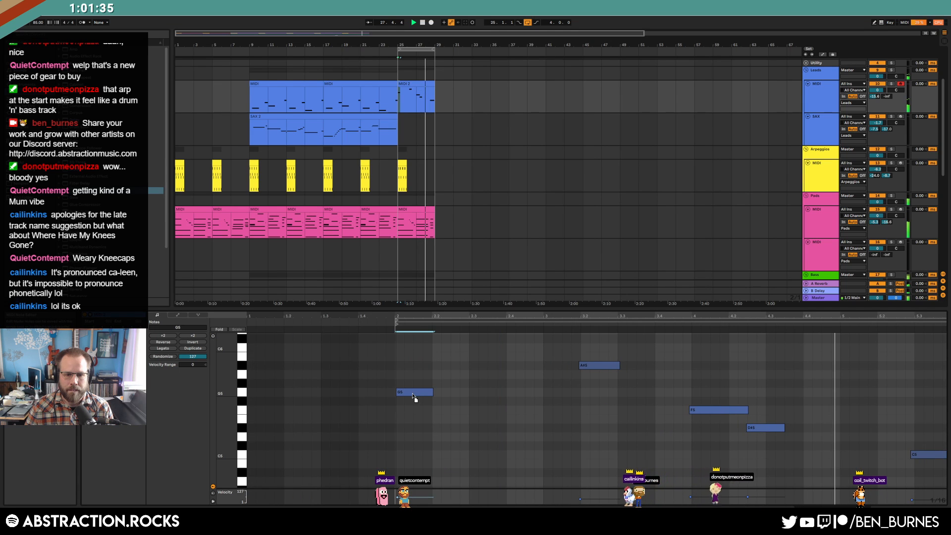
Step: Insert a new MIDI track below the sax track in the Leads group and unfold it
{"action": "left_click", "coordinate": [538, 177]}
{"action": "left_click", "coordinate": [830, 126]}
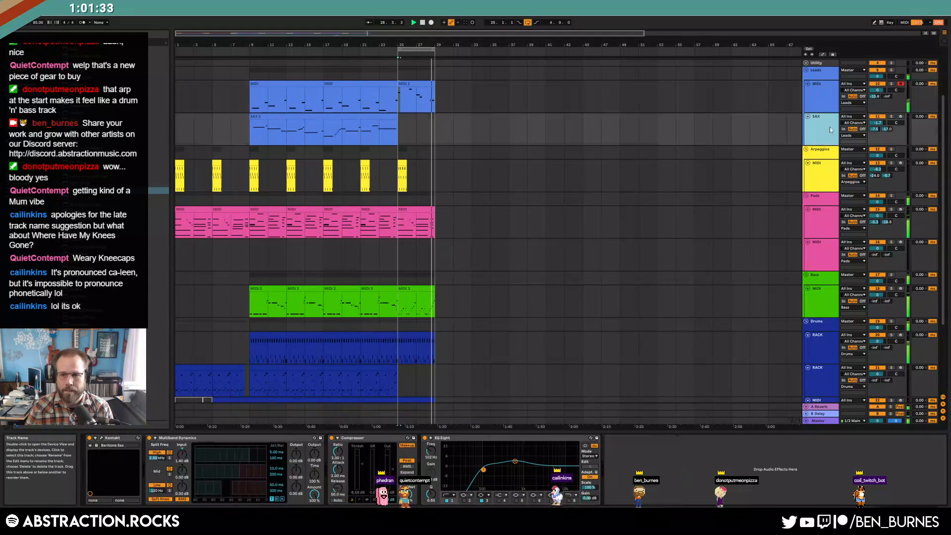
{"action": "key", "text": "ctrl+shift+t"}
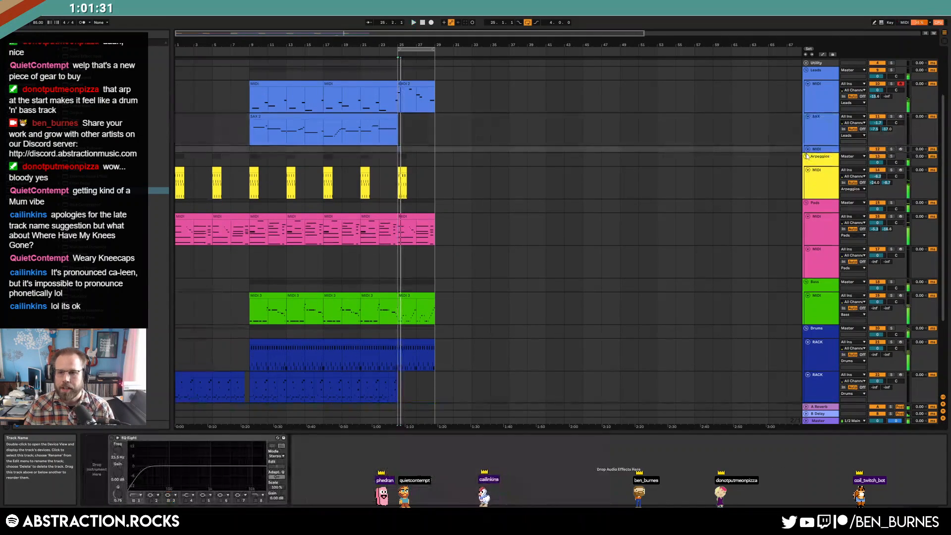
{"action": "left_click", "coordinate": [809, 150]}
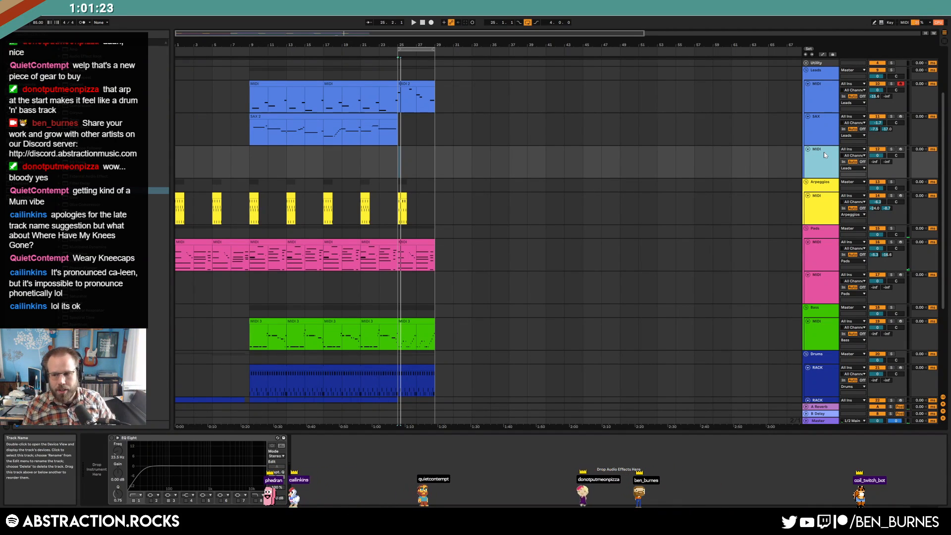
{"action": "left_click", "coordinate": [350, 117]}
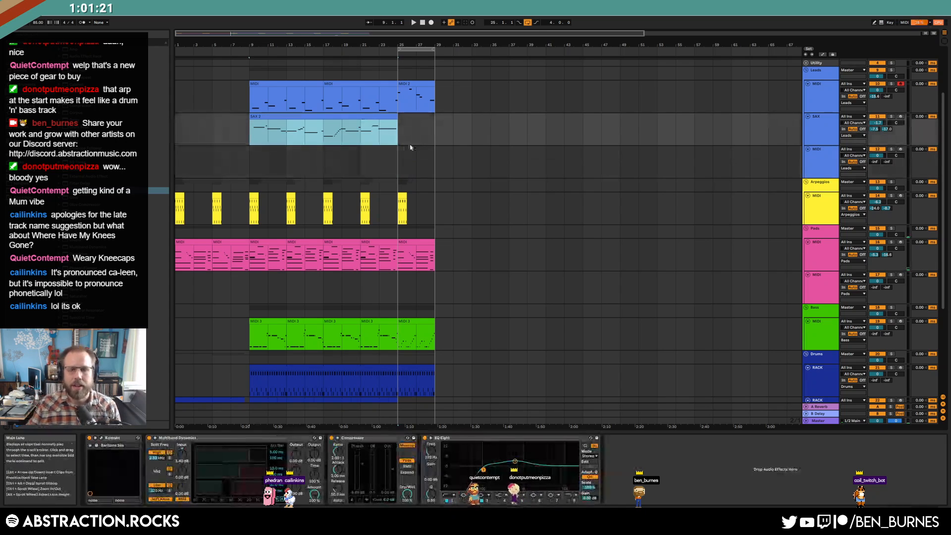
{"action": "left_click_drag", "start_coordinate": [254, 94], "coordinate": [395, 363]}
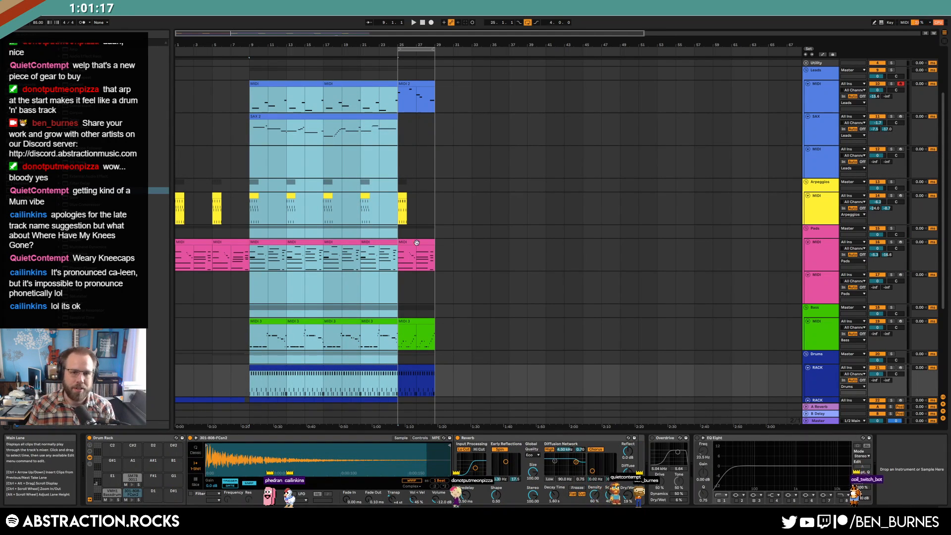
{"action": "left_click", "coordinate": [415, 161]}
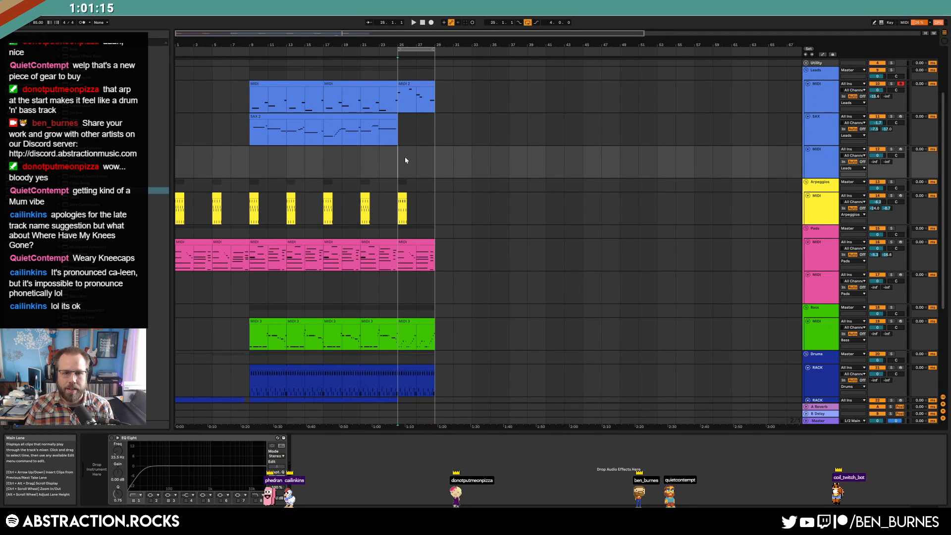
Step: Load Kontakt onto the new lead track and open the BB_Crunchy D instrument in it
{"action": "left_click", "coordinate": [33, 113]}
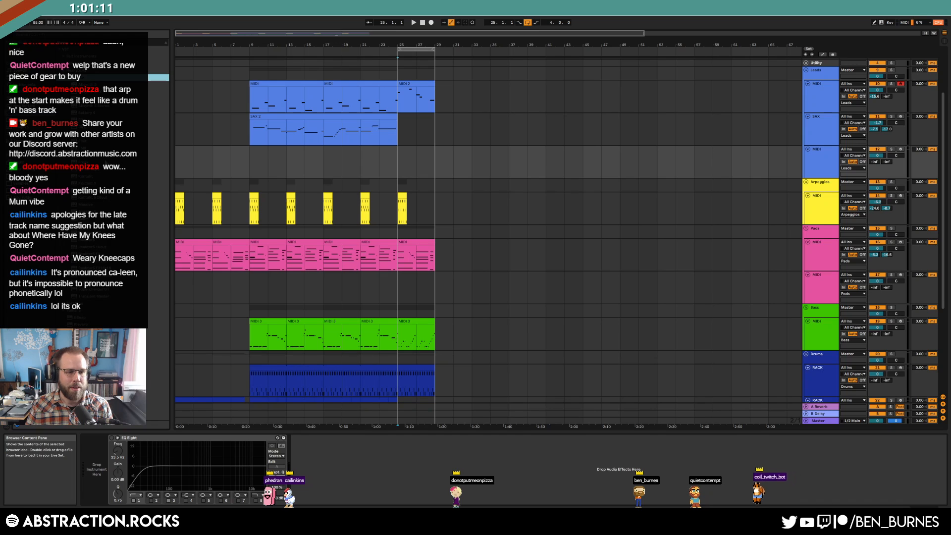
{"action": "left_click_drag", "start_coordinate": [89, 177], "coordinate": [397, 178]}
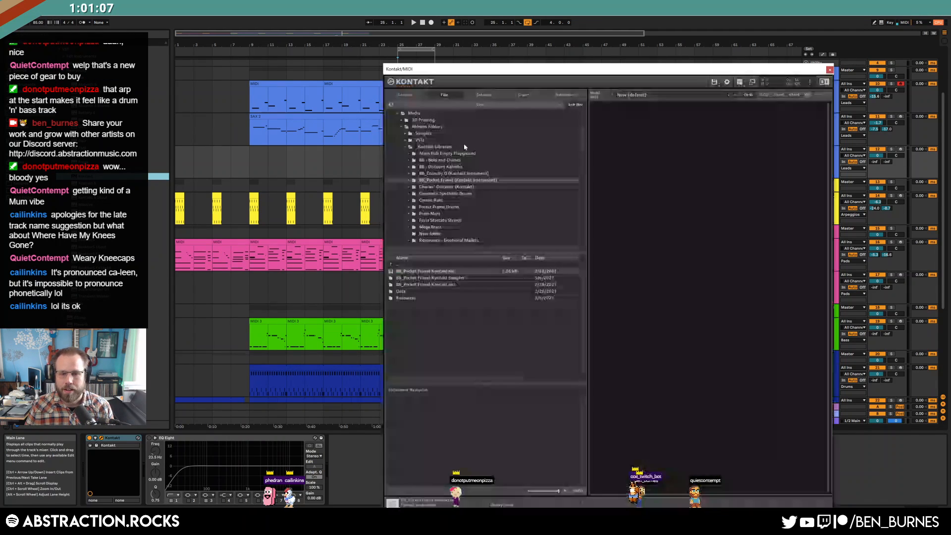
{"action": "left_click", "coordinate": [409, 174]}
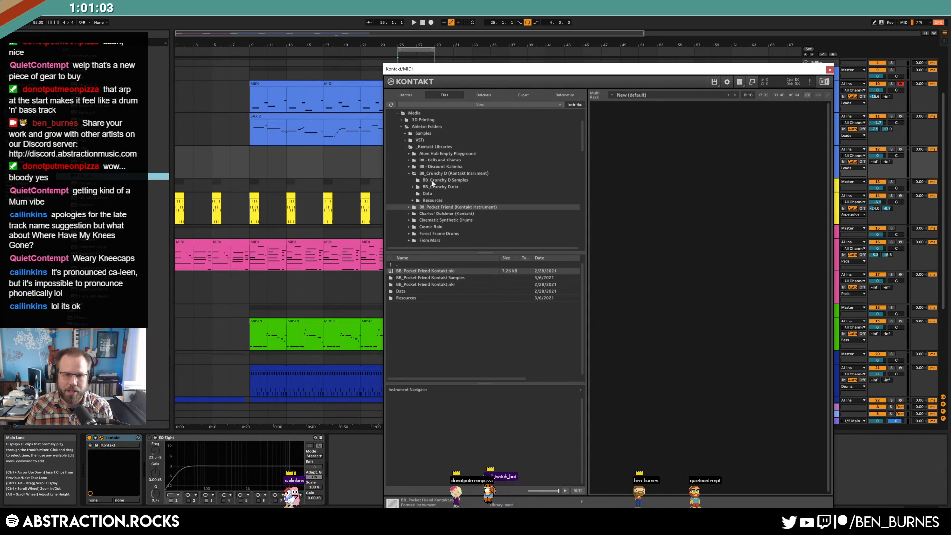
{"action": "left_click", "coordinate": [441, 174]}
{"action": "double_click", "coordinate": [428, 273]}
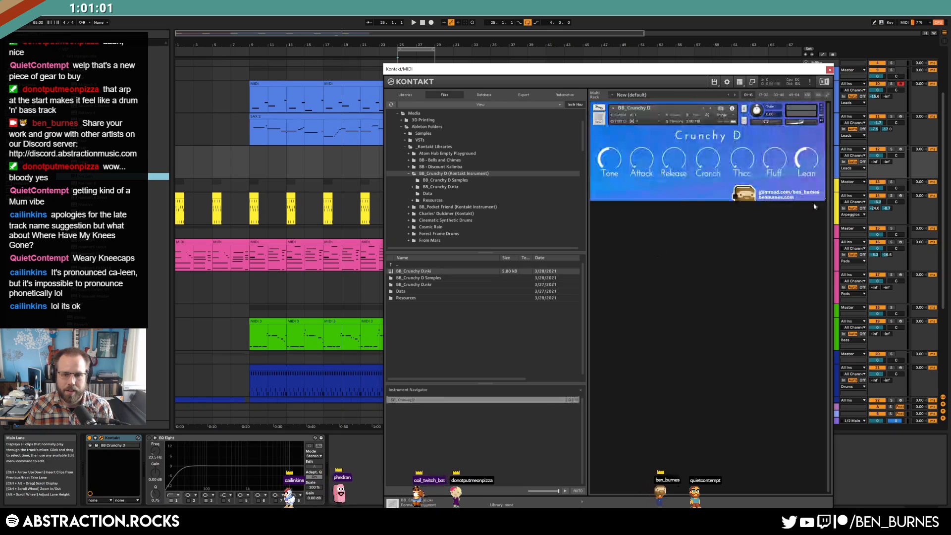
Step: Arm the new lead track for recording and adjust Crunchy D's Tone, Attack and Cronch controls
{"action": "left_click_drag", "start_coordinate": [677, 71], "coordinate": [424, 52]}
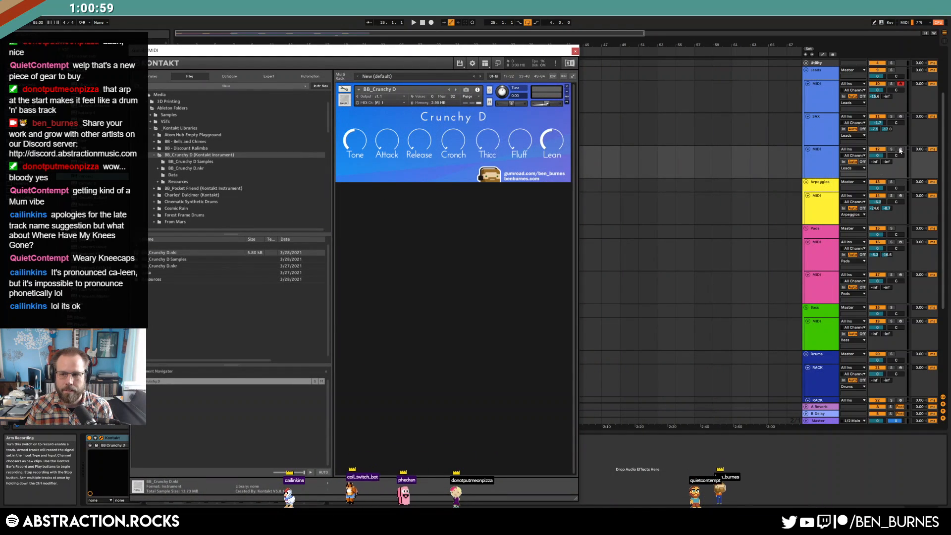
{"action": "left_click", "coordinate": [873, 157]}
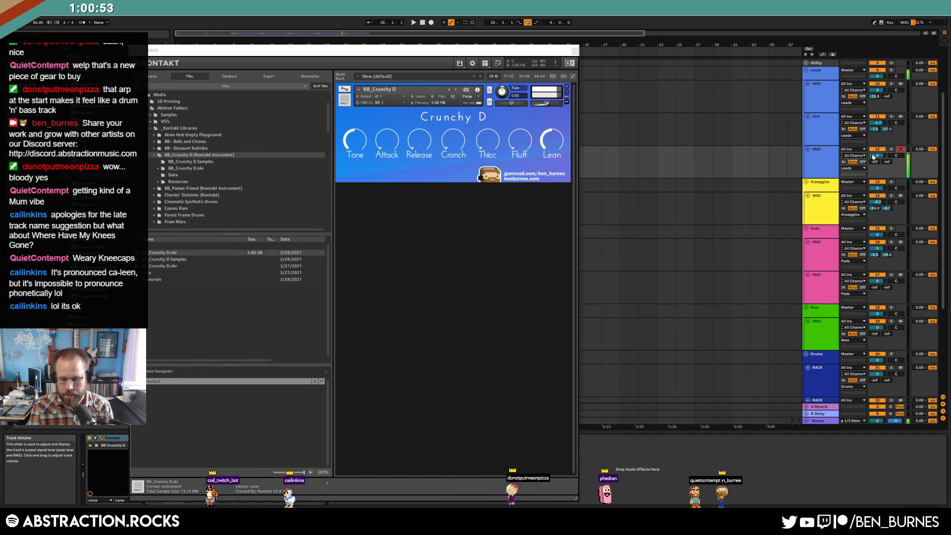
{"action": "left_click", "coordinate": [356, 125]}
{"action": "left_click_drag", "start_coordinate": [494, 51], "coordinate": [640, 211]}
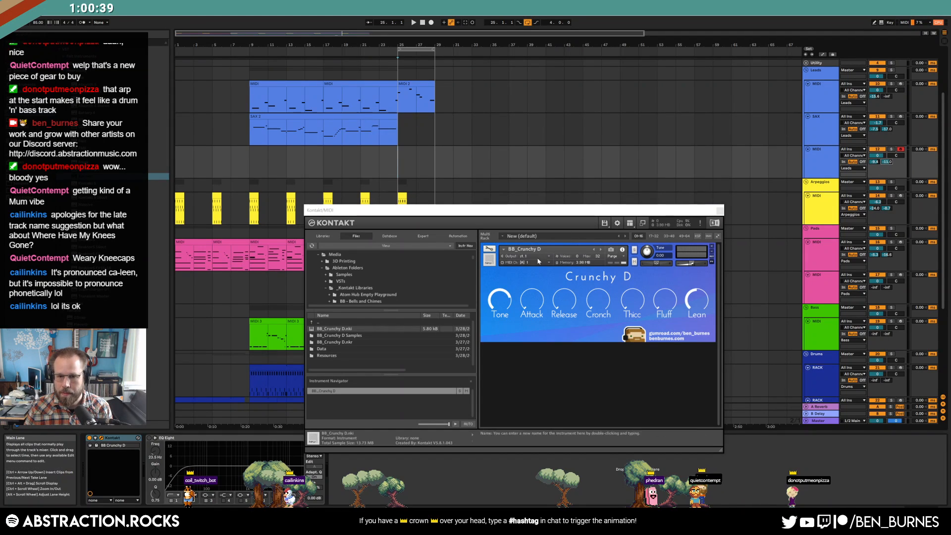
{"action": "left_click_drag", "start_coordinate": [531, 303], "coordinate": [531, 280]}
{"action": "left_click_drag", "start_coordinate": [598, 303], "coordinate": [624, 236]}
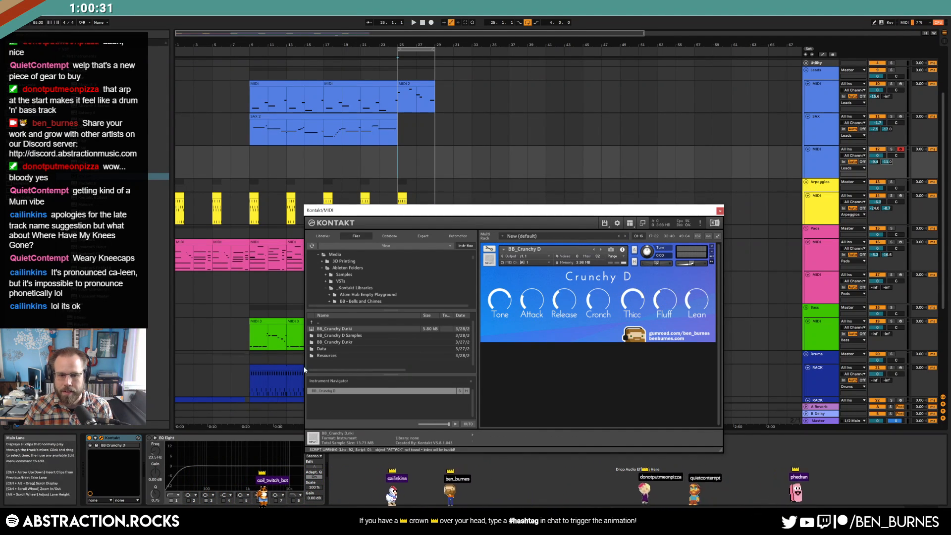
Step: Enable the Crunchy D track's EQ Eight, raise its low cut to about 267 Hz and start playback
{"action": "left_click", "coordinate": [149, 438]}
{"action": "left_click_drag", "start_coordinate": [181, 469], "coordinate": [225, 473]}
{"action": "key", "text": "space"}
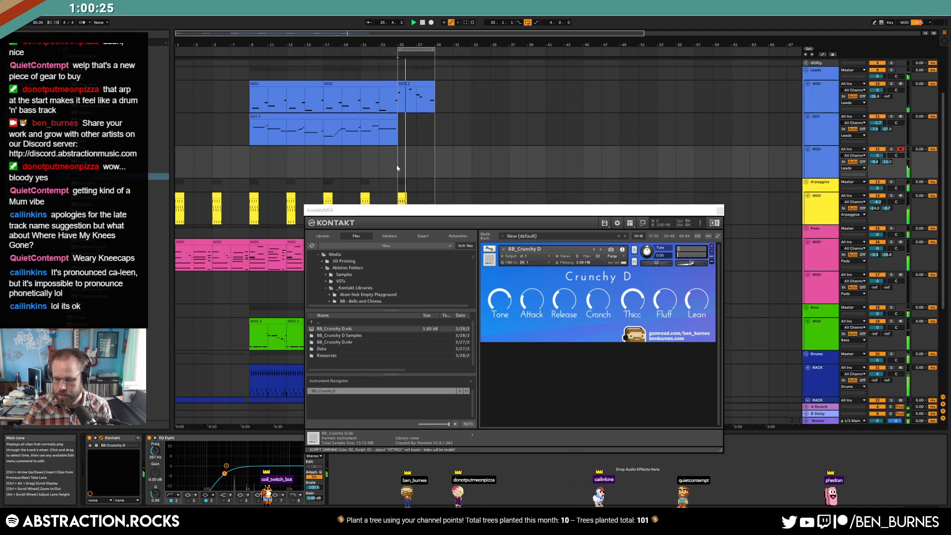
Step: Turn down the Crunchy D track's Delay send and volume during playback, and adjust the instrument's Release
{"action": "left_click_drag", "start_coordinate": [888, 162], "coordinate": [888, 198]}
{"action": "left_click_drag", "start_coordinate": [877, 157], "coordinate": [878, 174]}
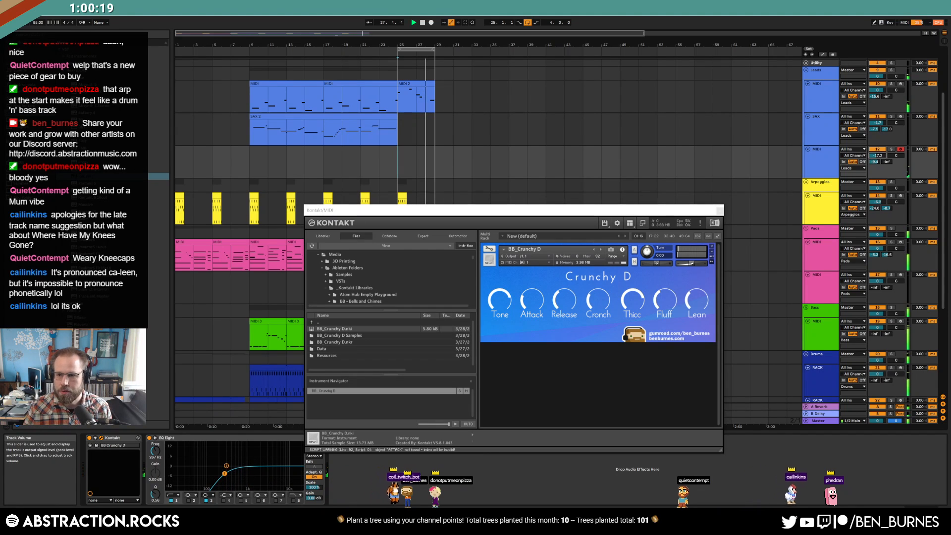
{"action": "left_click", "coordinate": [569, 305]}
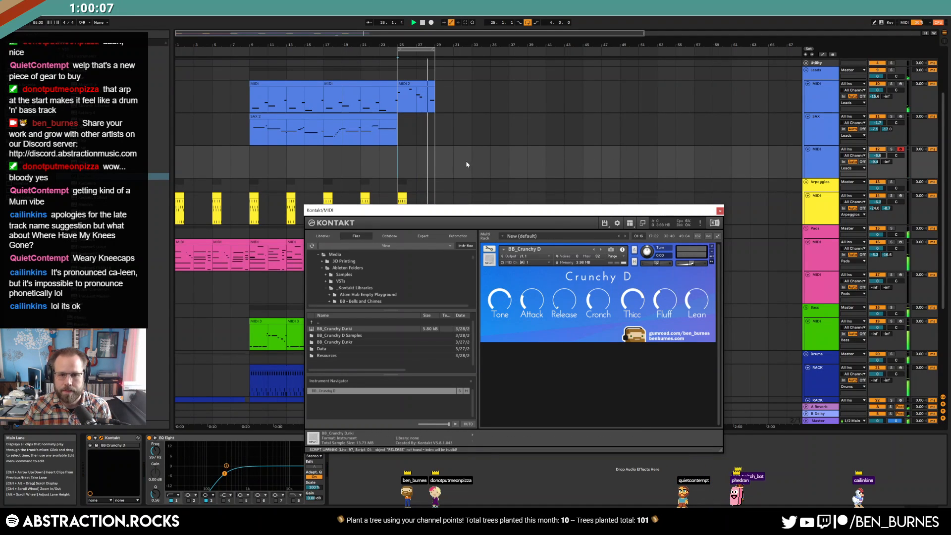
Step: Record a new Crunchy D melody over the looped bars 25–28 and stop playback
{"action": "key", "text": "F9"}
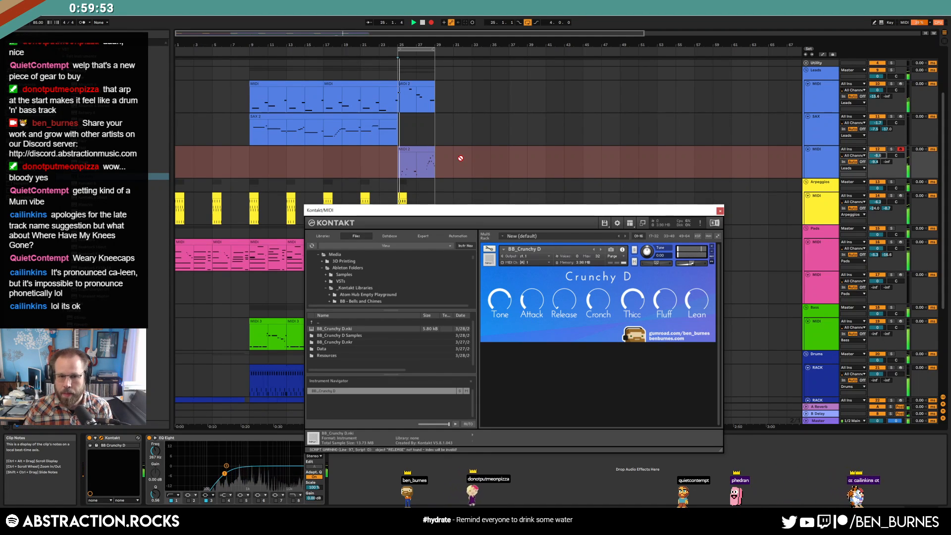
{"action": "key", "text": "space"}
{"action": "key", "text": "space"}
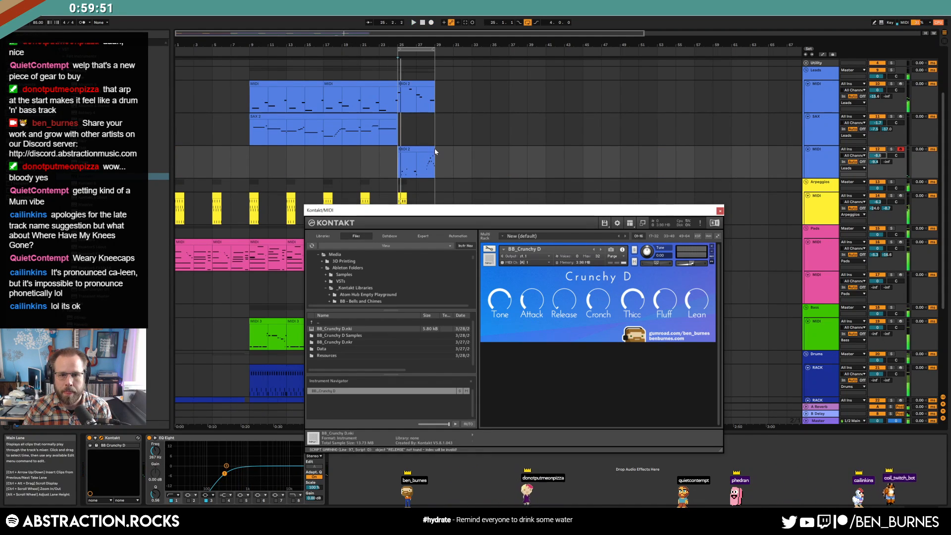
Step: Open the recorded Crunchy D clip, move it to start at bar 29, and close the Kontakt window and note editor
{"action": "double_click", "coordinate": [437, 149]}
{"action": "left_click_drag", "start_coordinate": [442, 149], "coordinate": [484, 150]}
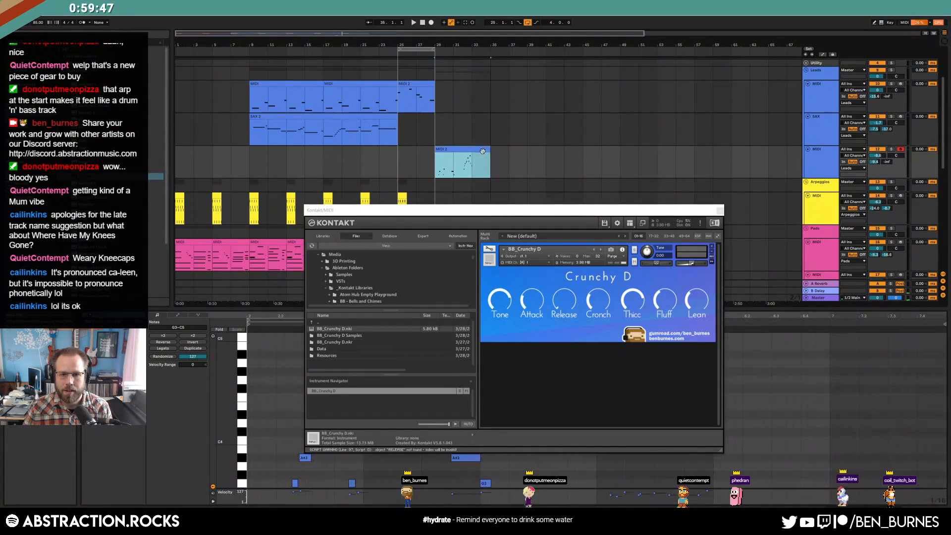
{"action": "left_click", "coordinate": [720, 211]}
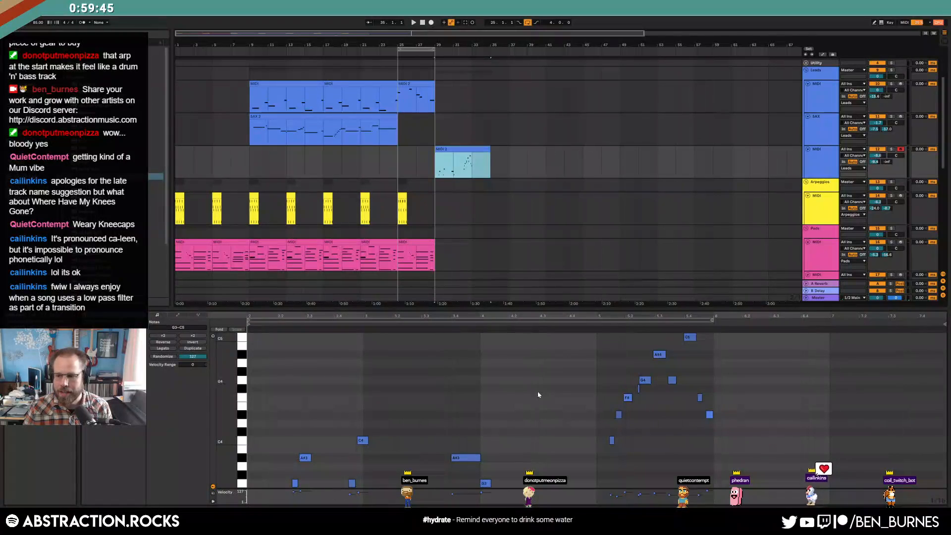
{"action": "left_click", "coordinate": [794, 434]}
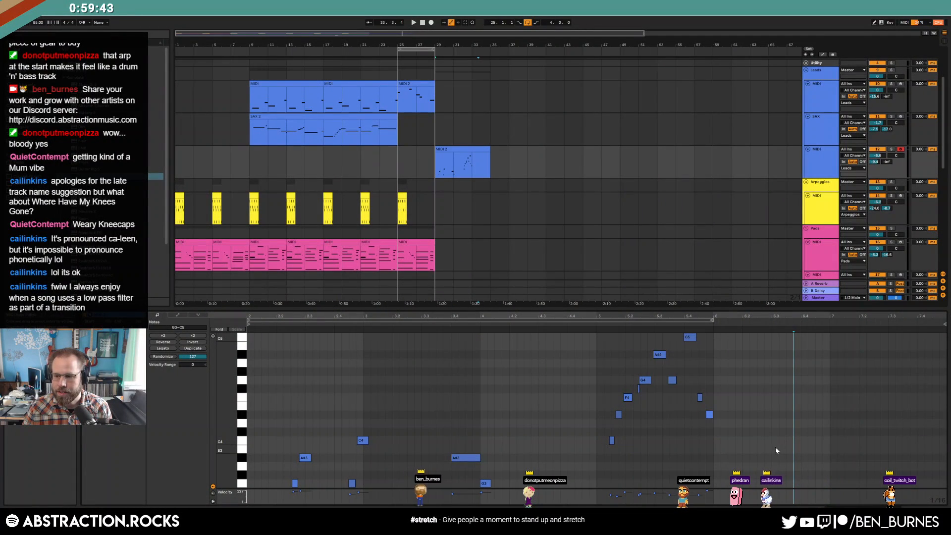
{"action": "left_click", "coordinate": [721, 415]}
{"action": "key", "text": "shift+Tab"}
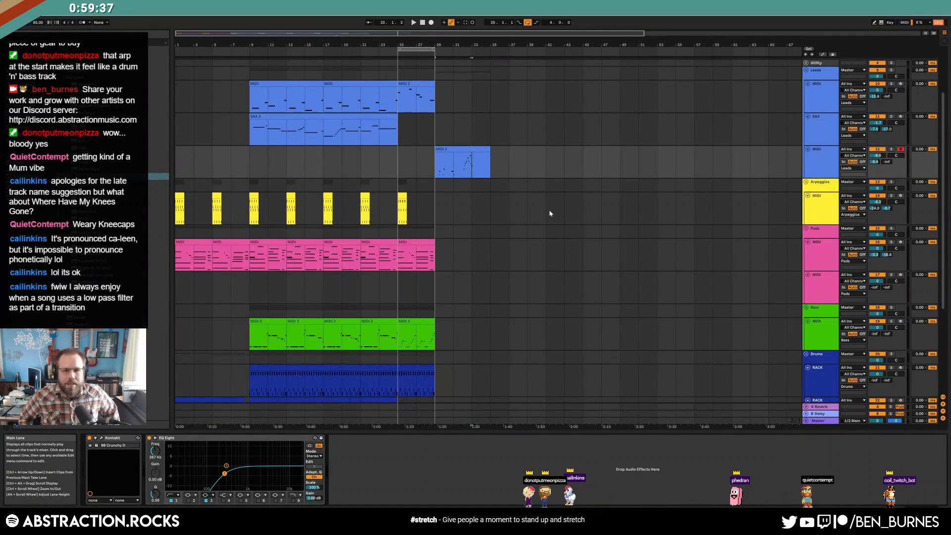
Step: Paste copies of a four-bar pad clip and the upper lead's bars 25–28 clip at bar 29 on their tracks
{"action": "left_click", "coordinate": [417, 242]}
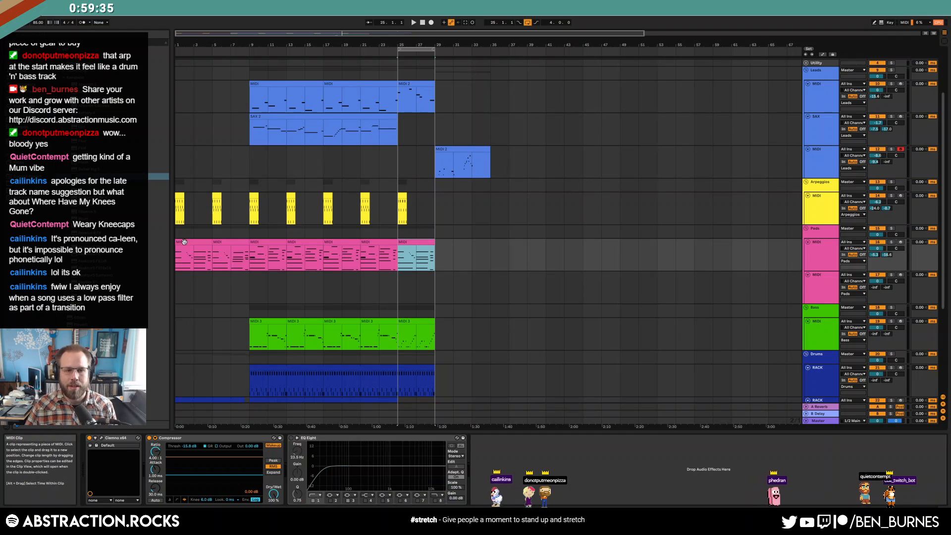
{"action": "left_click", "coordinate": [232, 242]}
{"action": "left_click", "coordinate": [438, 252]}
{"action": "key", "text": "ctrl+v"}
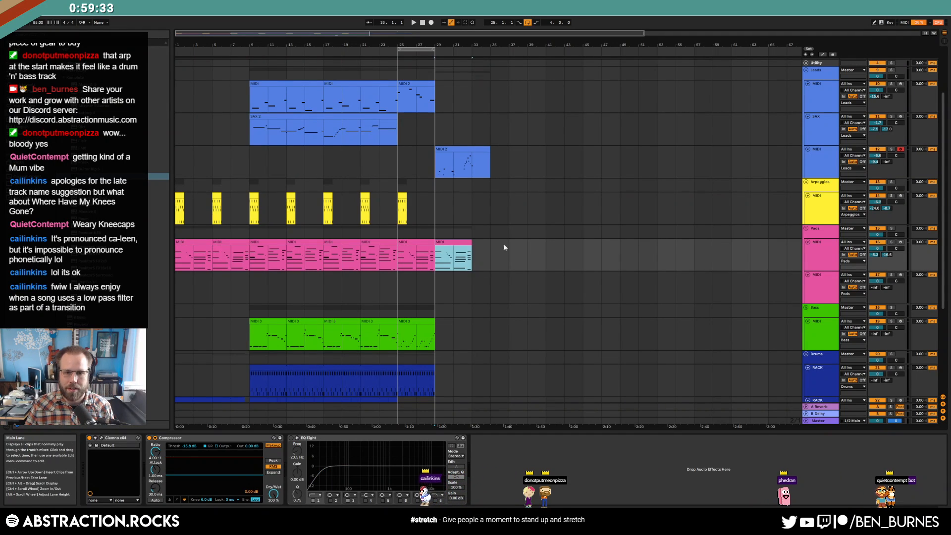
{"action": "left_click", "coordinate": [443, 90]}
{"action": "key", "text": "ctrl+v"}
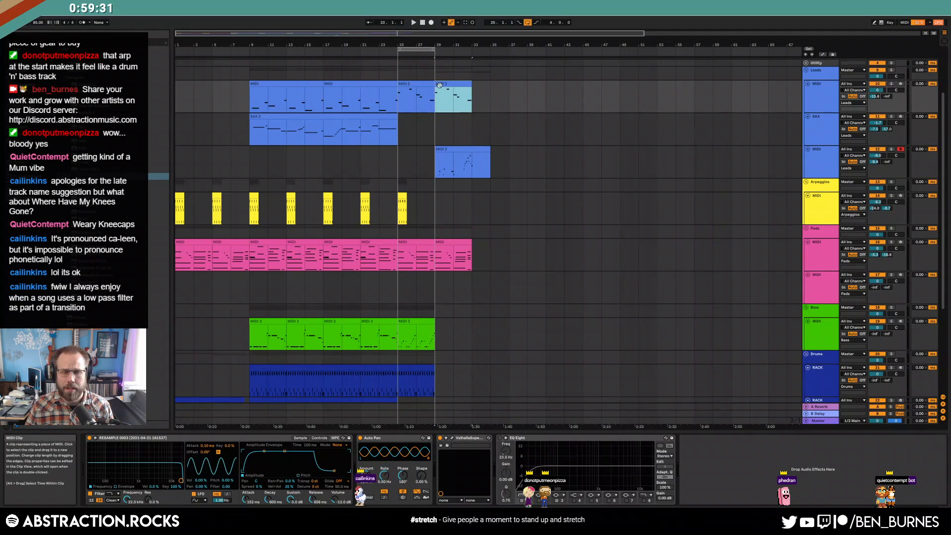
Step: Add Auto Filter at the start of the Master chain and choose another LFO shape for it
{"action": "left_click", "coordinate": [819, 422]}
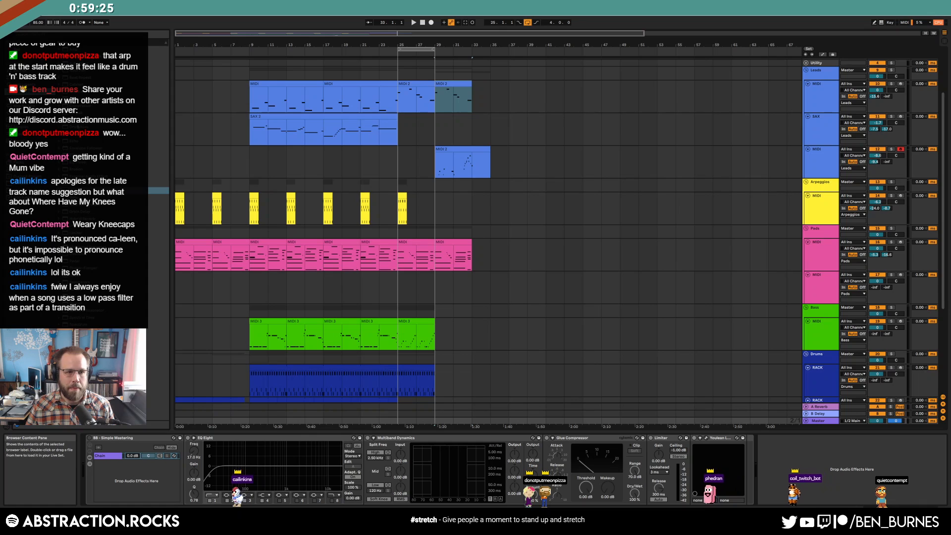
{"action": "left_click_drag", "start_coordinate": [82, 64], "coordinate": [168, 472]}
{"action": "left_click", "coordinate": [230, 456]}
{"action": "left_click", "coordinate": [228, 482]}
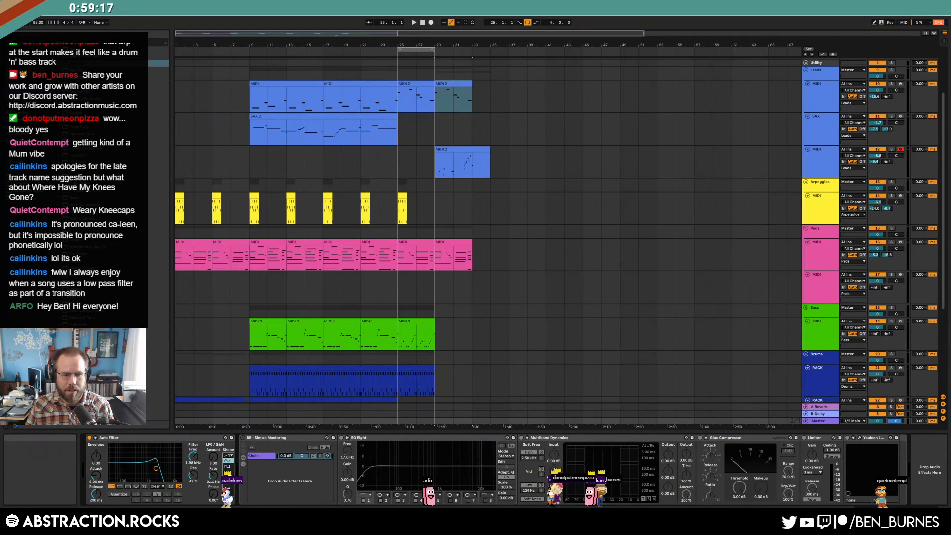
Step: Set Auto Filter's LFO amount to about 14 and cutoff to 1.20 kHz, with a tempo-synced LFO rate
{"action": "left_click_drag", "start_coordinate": [213, 457], "coordinate": [214, 431]}
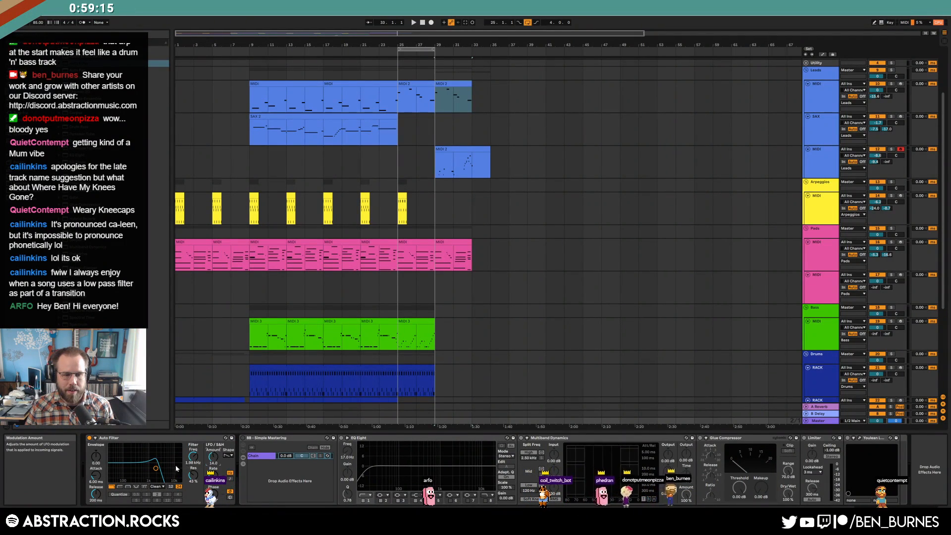
{"action": "left_click_drag", "start_coordinate": [156, 469], "coordinate": [151, 465]}
{"action": "left_click", "coordinate": [230, 479]}
{"action": "left_click_drag", "start_coordinate": [213, 476], "coordinate": [213, 471]}
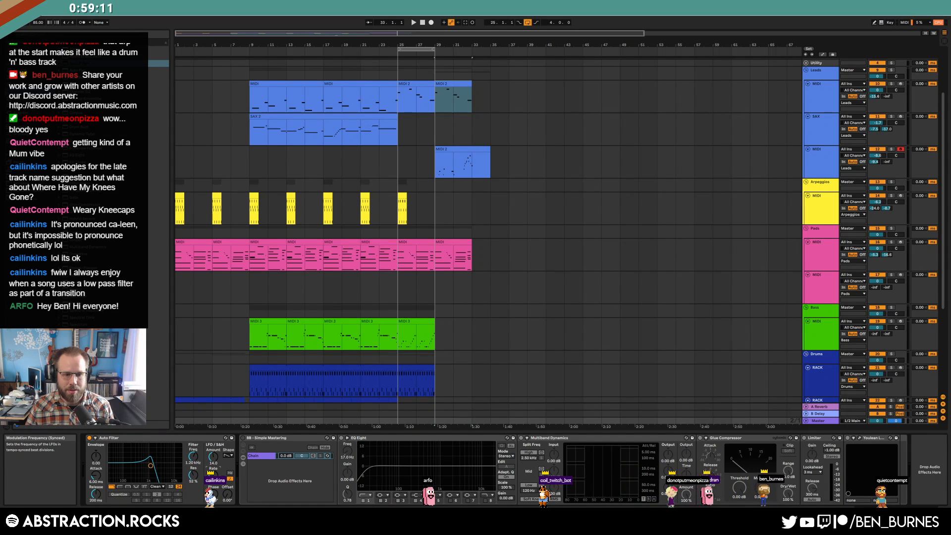
Step: Extend the playback loop to bar 33 and, while listening, set Auto Filter's cutoff to 647 Hz and LFO amount to about 18
{"action": "left_click", "coordinate": [398, 254]}
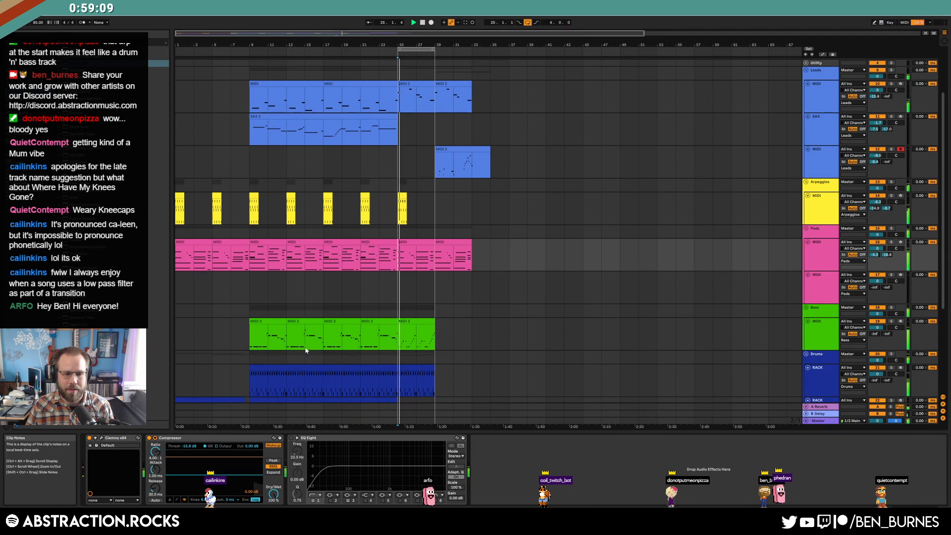
{"action": "scroll", "coordinate": [813, 386], "scroll_direction": "down", "scroll_amount": 2}
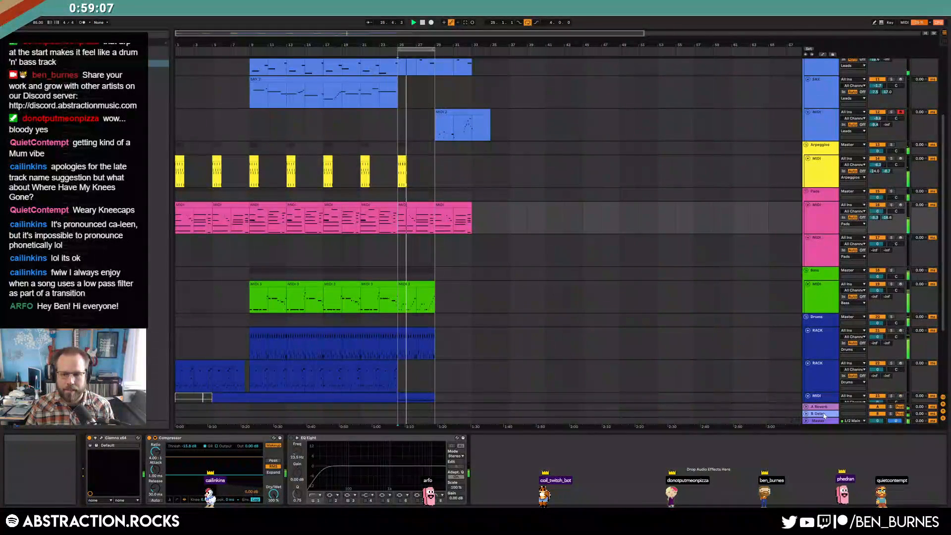
{"action": "left_click", "coordinate": [829, 419]}
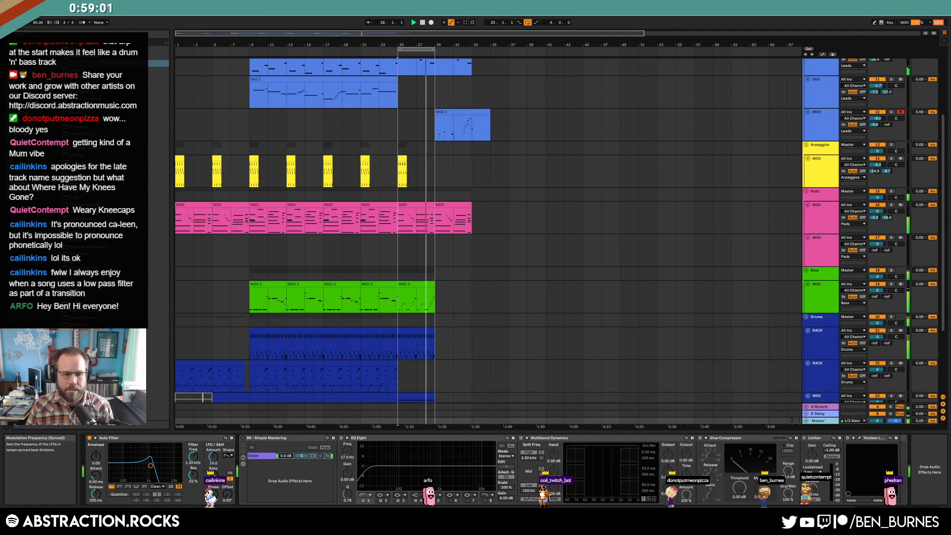
{"action": "left_click_drag", "start_coordinate": [436, 51], "coordinate": [472, 59]}
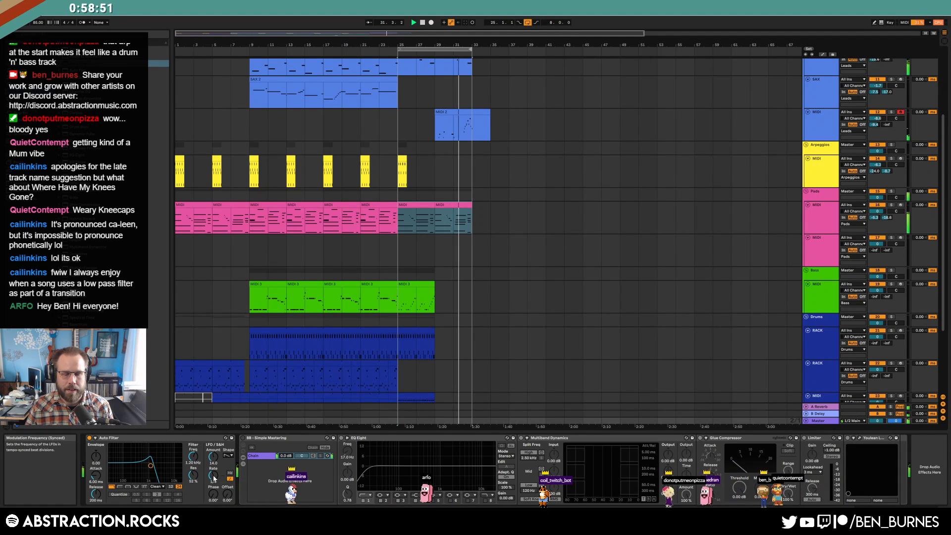
{"action": "left_click_drag", "start_coordinate": [213, 475], "coordinate": [213, 469]}
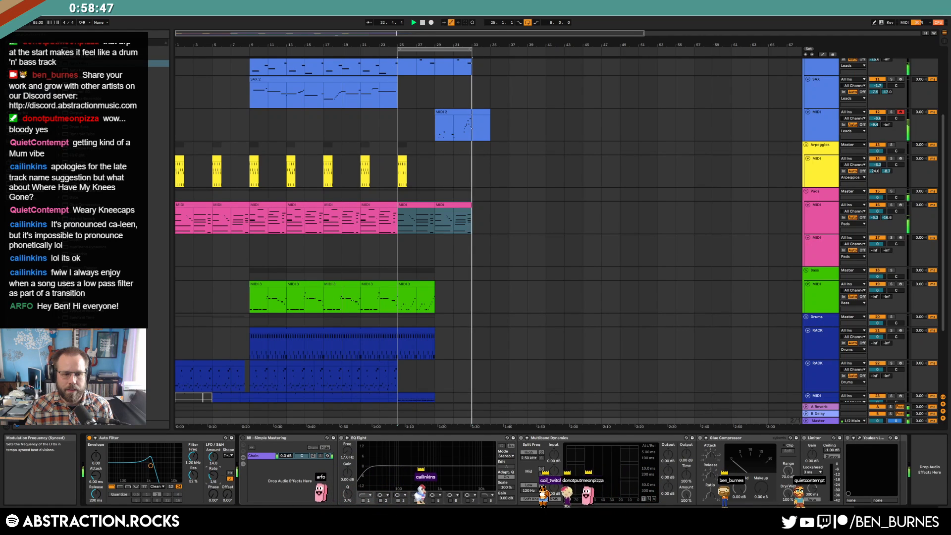
{"action": "left_click_drag", "start_coordinate": [214, 478], "coordinate": [197, 463]}
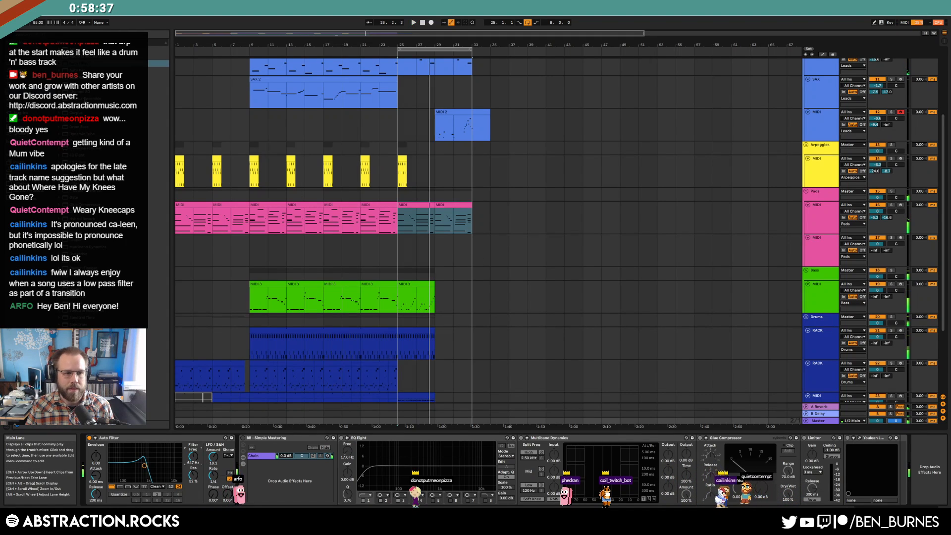
Step: Add Reverb after Auto Filter on the Master, and group both effects into a rack that is switched off
{"action": "left_click_drag", "start_coordinate": [82, 289], "coordinate": [260, 467]}
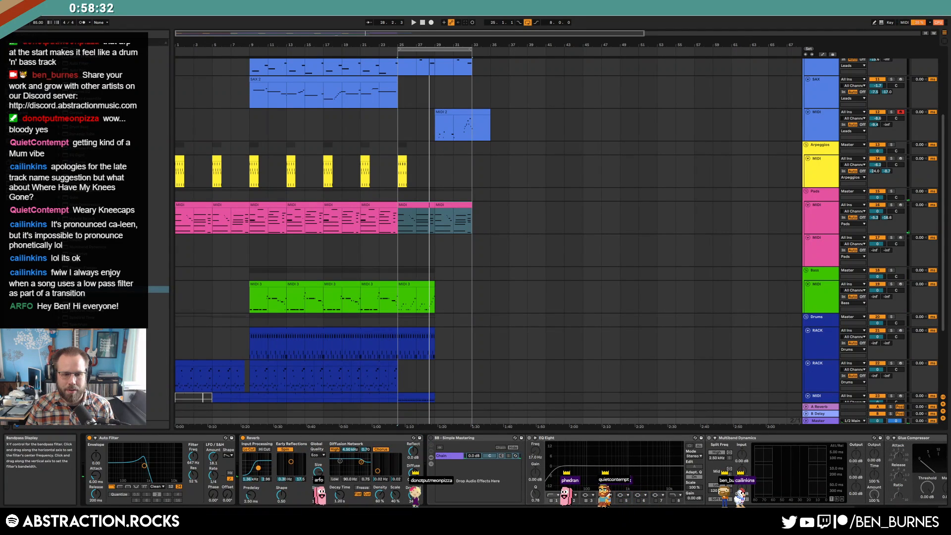
{"action": "left_click", "coordinate": [183, 442]}
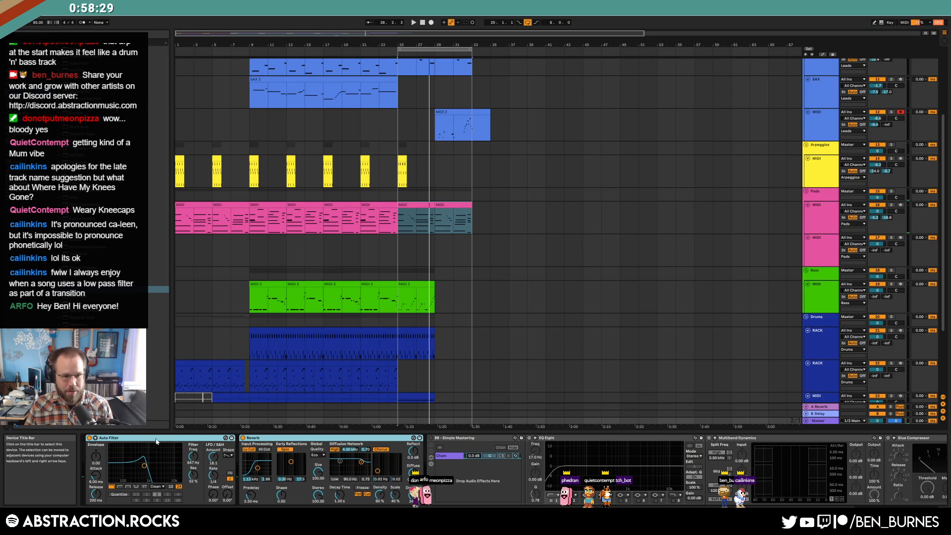
{"action": "key", "text": "ctrl+g"}
{"action": "left_click", "coordinate": [90, 438]}
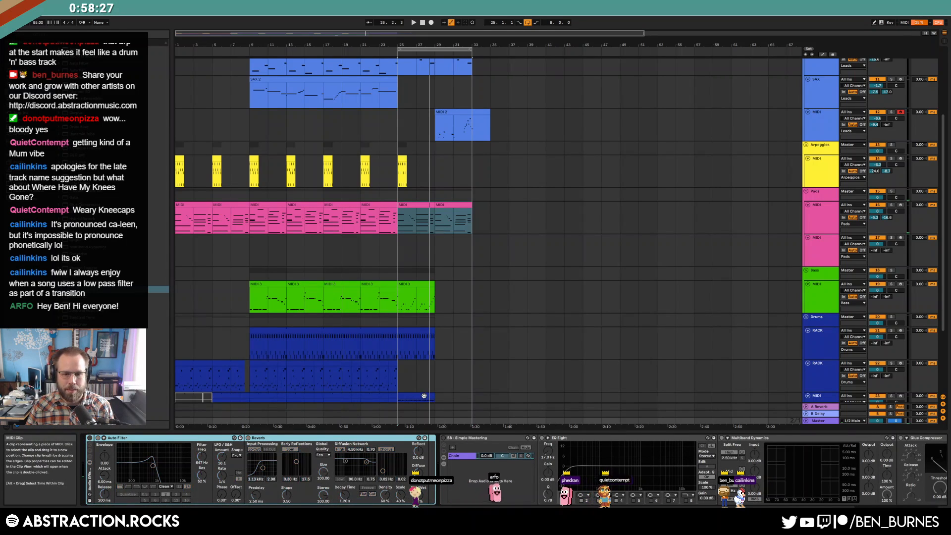
Step: Show the automation and make the Master effect rack's Device On envelope switch on over bars 29–32
{"action": "key", "text": "a"}
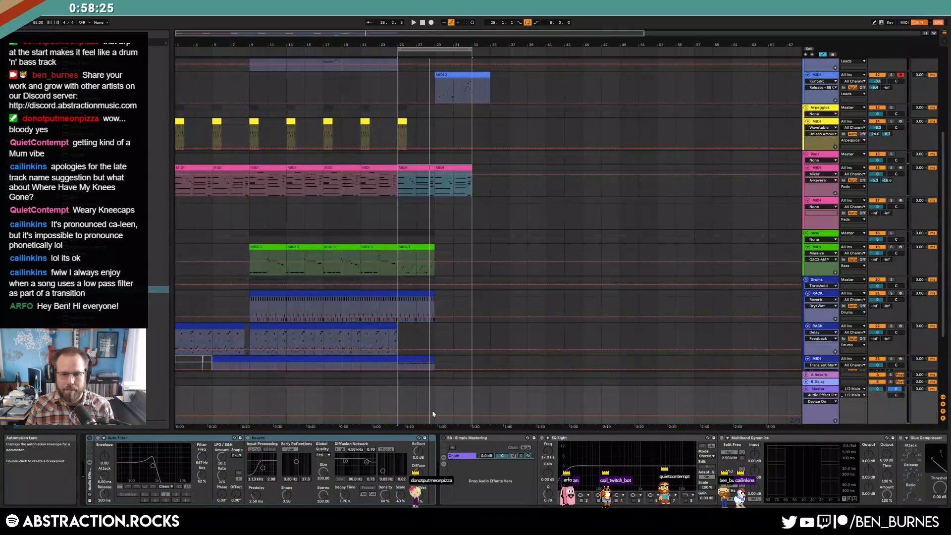
{"action": "left_click", "coordinate": [435, 415]}
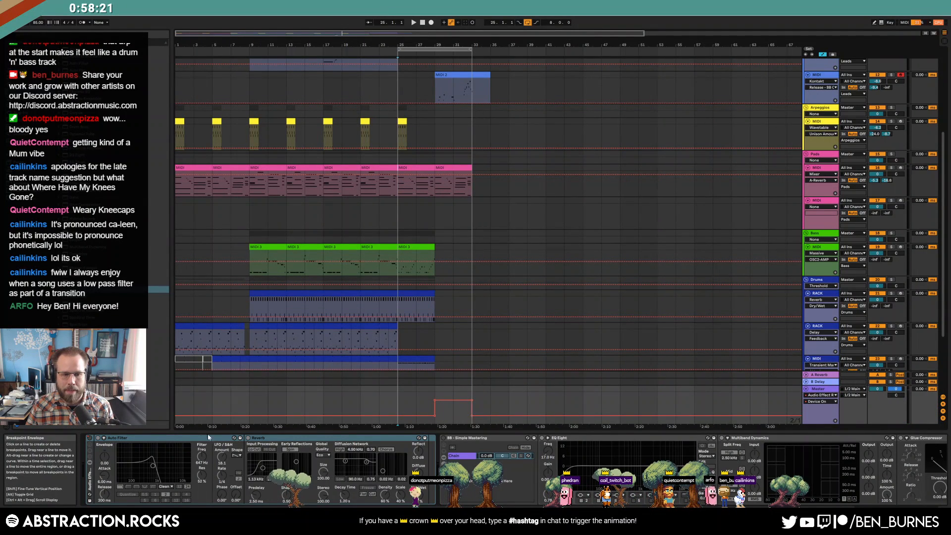
Step: Hide the automation, then set Auto Filter's LFO amount to 11.4 and its cutoff to 758 Hz on the Master
{"action": "key", "text": "a"}
{"action": "left_click_drag", "start_coordinate": [222, 457], "coordinate": [222, 466]}
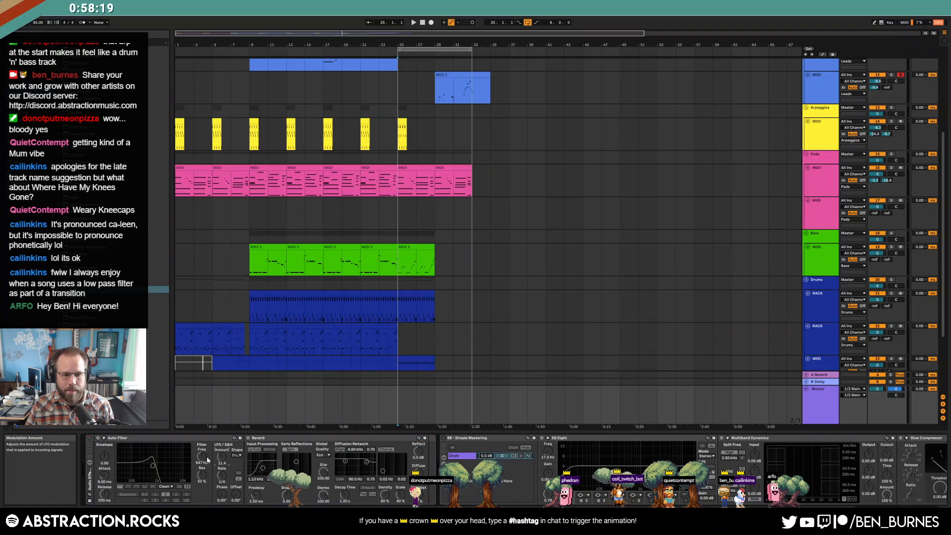
{"action": "left_click_drag", "start_coordinate": [153, 466], "coordinate": [161, 468]}
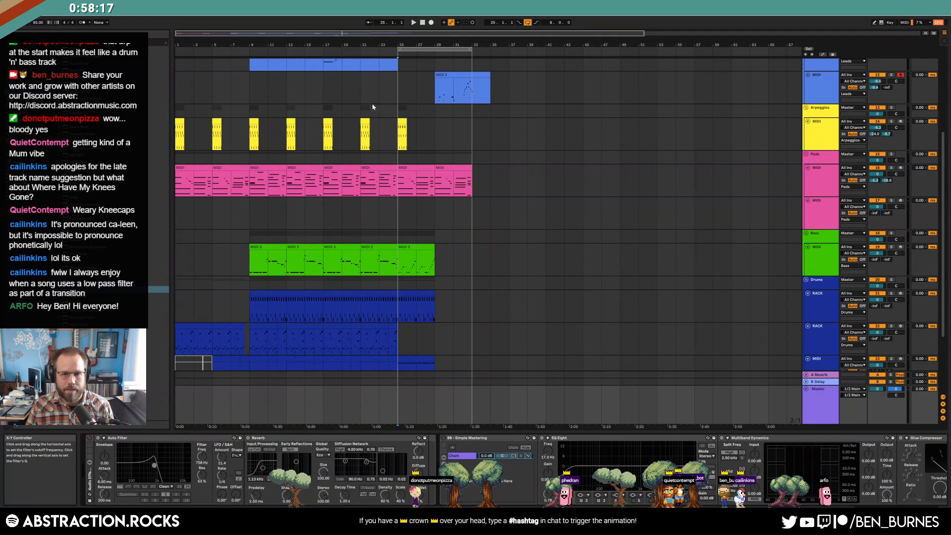
Step: Start playback and extend the loop's start back to bar 9
{"action": "key", "text": "space"}
{"action": "left_click_drag", "start_coordinate": [399, 48], "coordinate": [249, 49]}
{"action": "scroll", "coordinate": [448, 238], "scroll_direction": "down", "scroll_amount": 2}
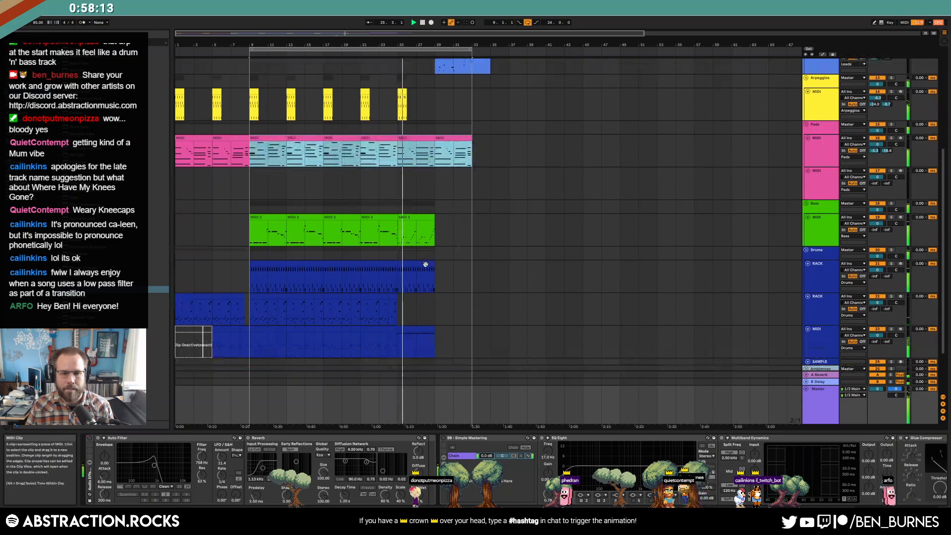
Step: Duplicate the upper drum rack clip over bars 29–32 and deactivate its bass drum and 808 notes
{"action": "left_click", "coordinate": [429, 264]}
{"action": "key", "text": "ctrl+d"}
{"action": "double_click", "coordinate": [452, 264]}
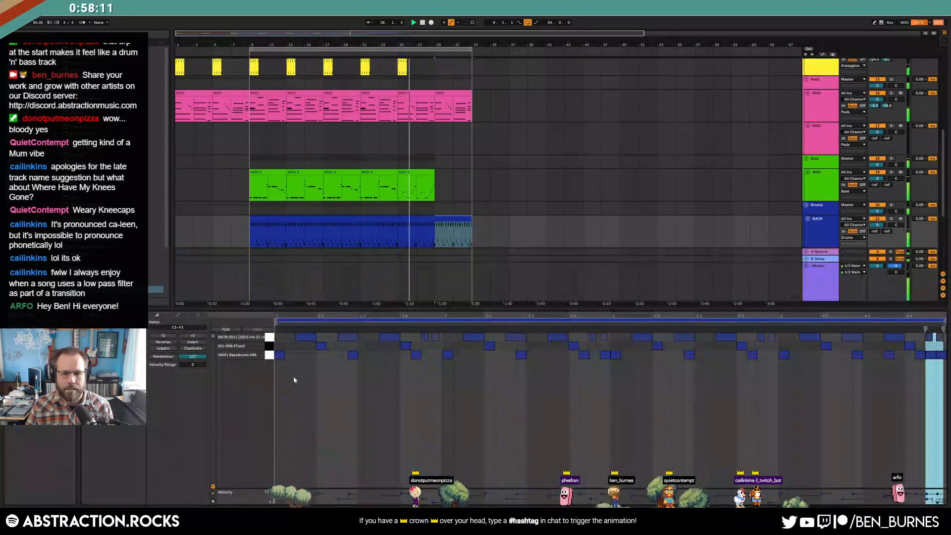
{"action": "left_click", "coordinate": [270, 355]}
{"action": "left_click", "coordinate": [270, 346], "text": "shift"}
{"action": "key", "text": "0"}
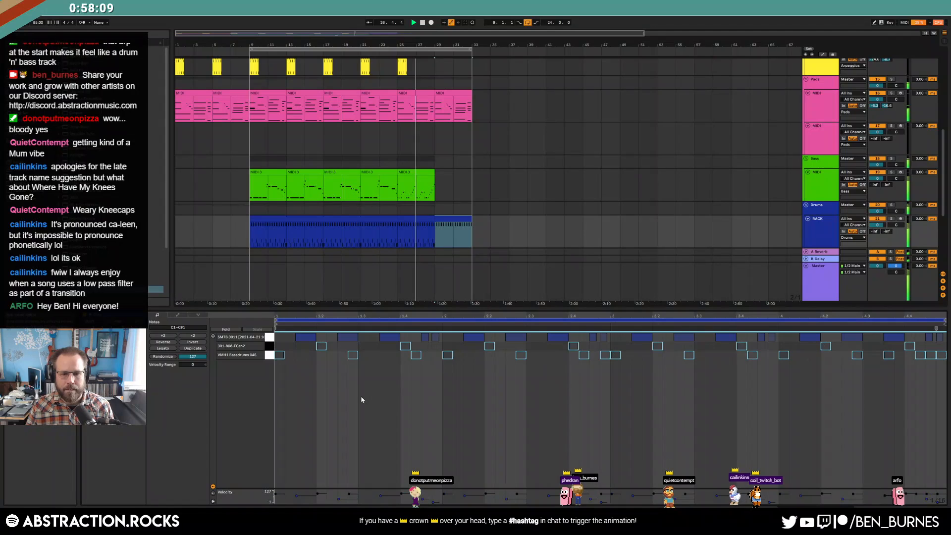
{"action": "key", "text": "shift+Tab"}
Step: Extend the lower drum MIDI clip from bar 29 to bar 33 and duplicate the last bass clip over bars 29–32
{"action": "left_click", "coordinate": [429, 284]}
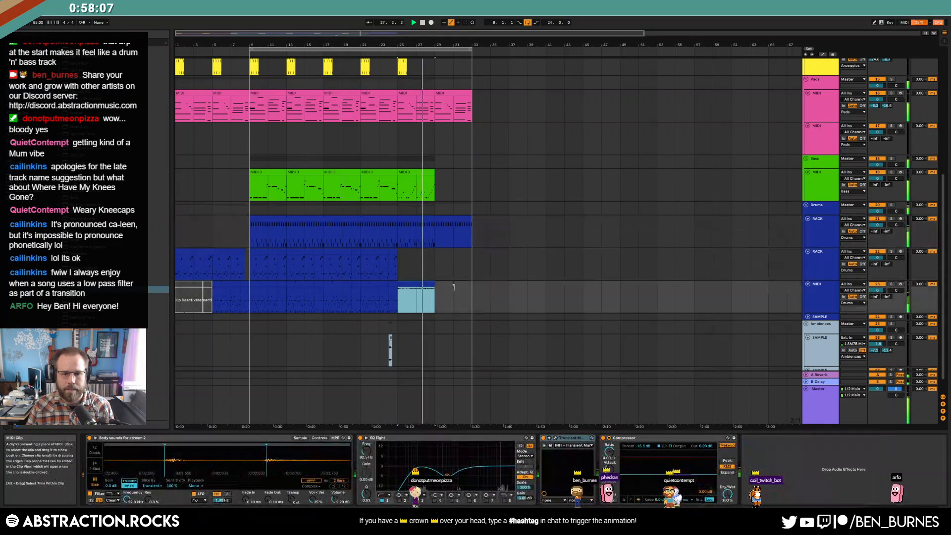
{"action": "left_click_drag", "start_coordinate": [449, 285], "coordinate": [471, 286]}
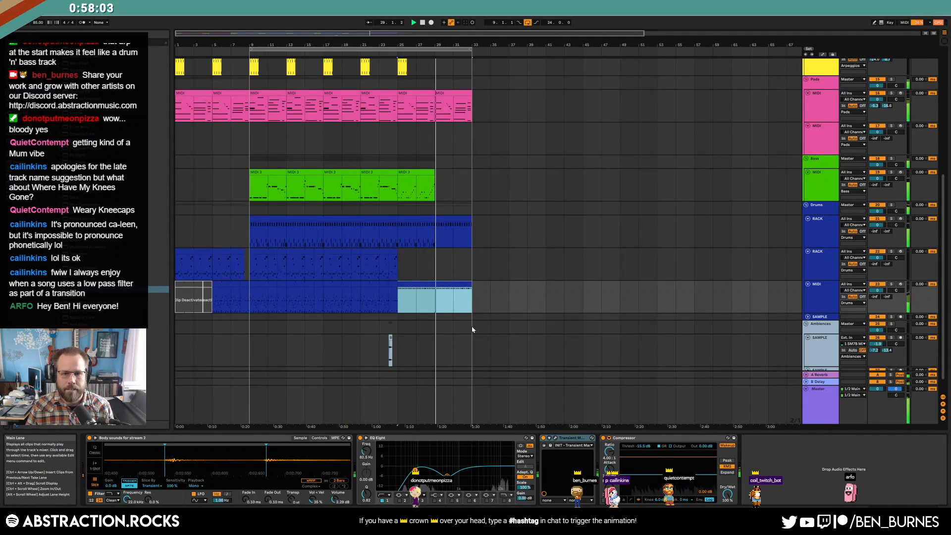
{"action": "left_click", "coordinate": [430, 183]}
{"action": "key", "text": "ctrl+d"}
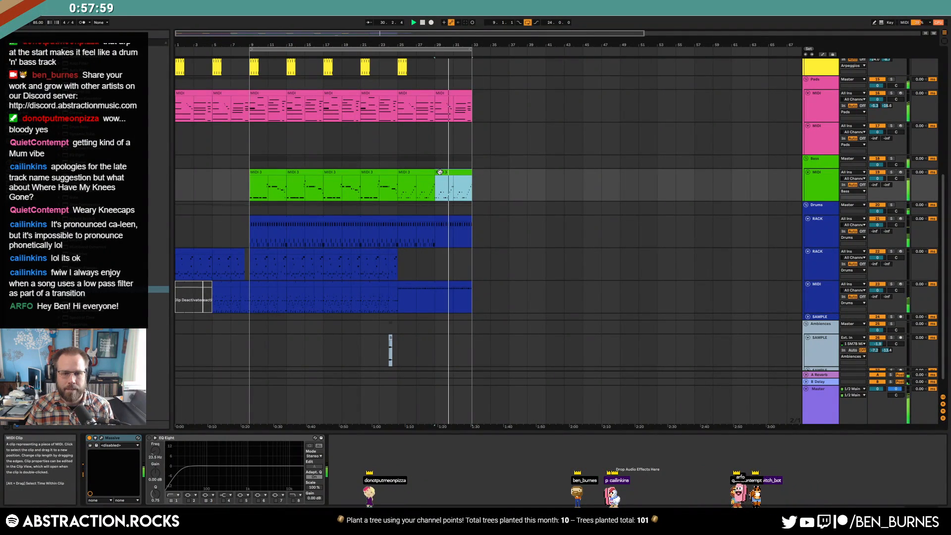
Step: Automate the bass Massive's Filter 1 cutoff to a lower level over bars 29–32, then close the plug-in window
{"action": "key", "text": "a"}
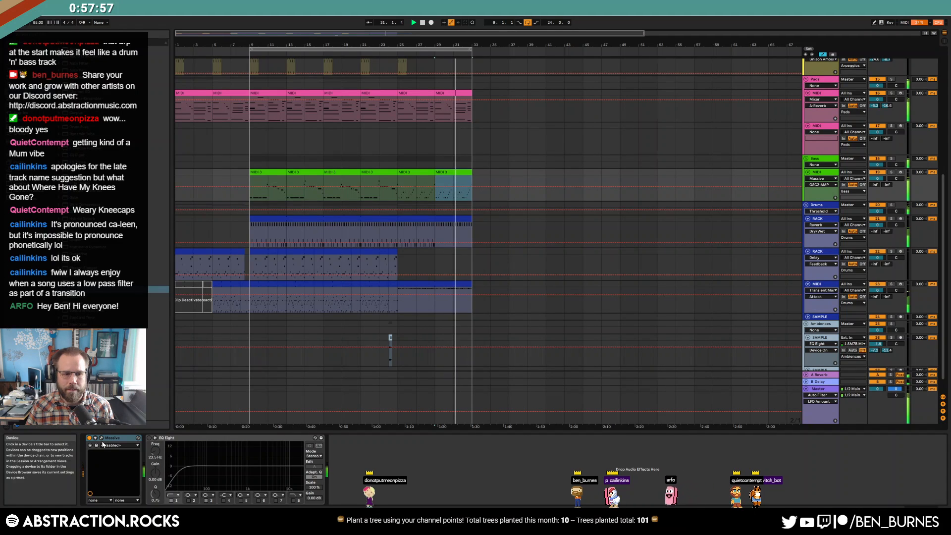
{"action": "left_click", "coordinate": [101, 438]}
{"action": "left_click_drag", "start_coordinate": [633, 197], "coordinate": [719, 202]}
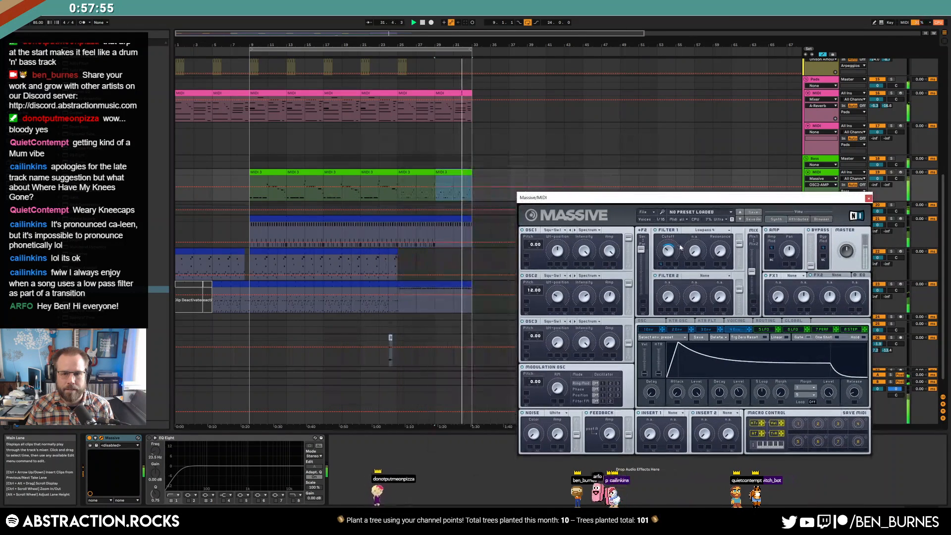
{"action": "key", "text": "a"}
{"action": "key", "text": "a"}
{"action": "left_click_drag", "start_coordinate": [445, 197], "coordinate": [444, 201]}
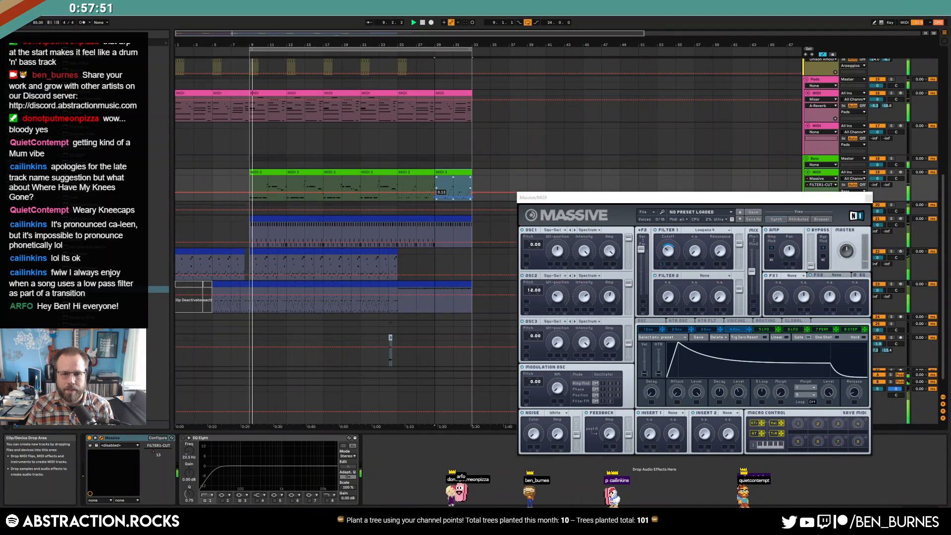
{"action": "key", "text": "a"}
{"action": "key", "text": "shift+Tab"}
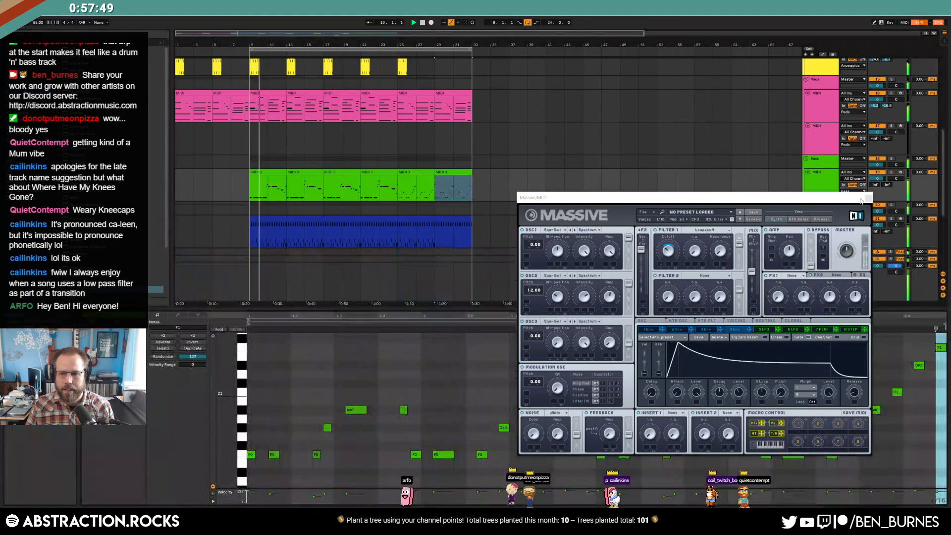
{"action": "left_click", "coordinate": [868, 199]}
{"action": "key", "text": "shift+Tab"}
Step: Automate the Master Auto Filter's frequency to rise from bar 29 to about 1.91 kHz at bar 33
{"action": "left_click", "coordinate": [813, 412]}
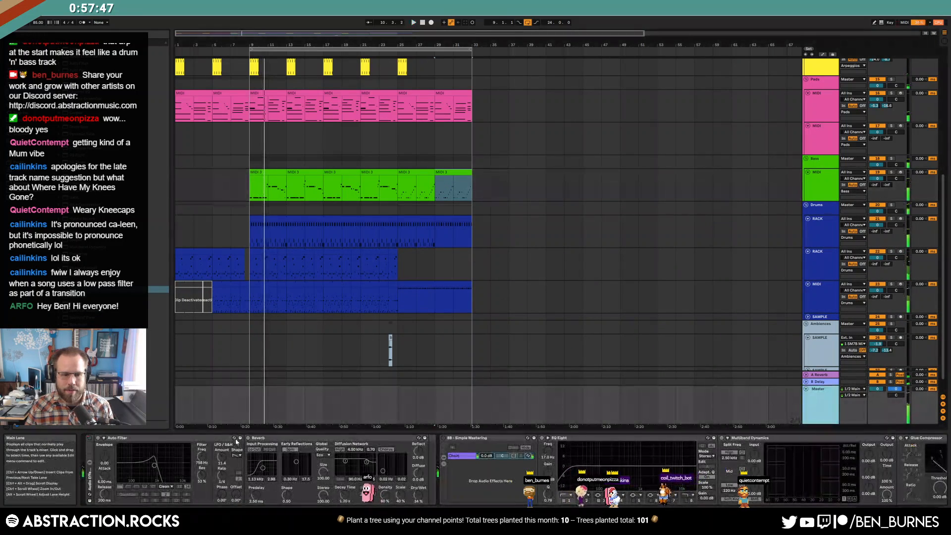
{"action": "key", "text": "a"}
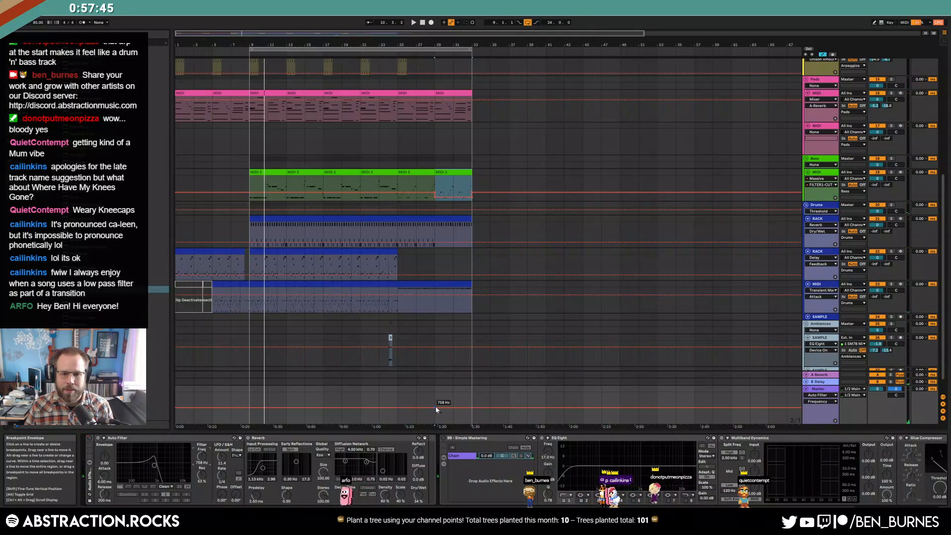
{"action": "left_click", "coordinate": [436, 407]}
{"action": "left_click_drag", "start_coordinate": [472, 407], "coordinate": [472, 404]}
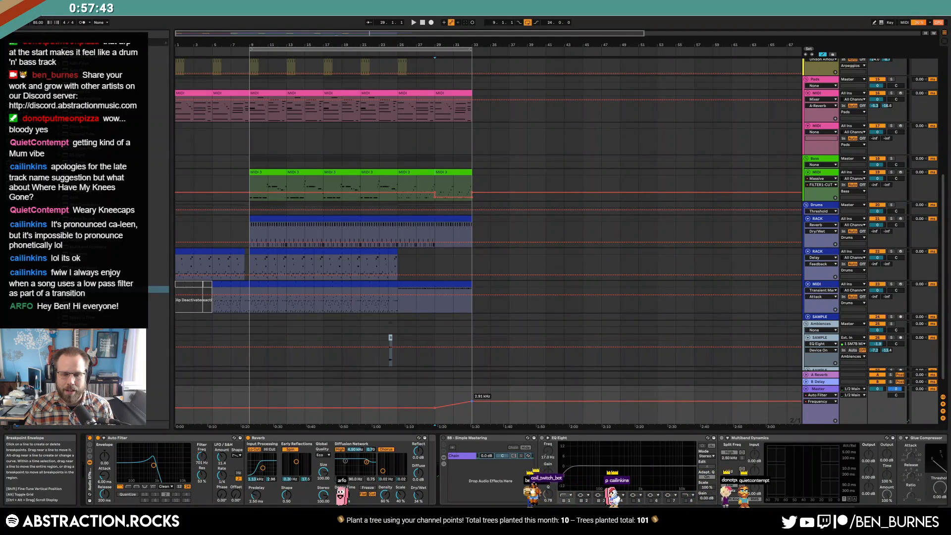
Step: Automate Auto Filter's LFO Amount to fall from 11.4 at bar 29 until bar 33, and play from bar 27
{"action": "left_click", "coordinate": [222, 460]}
{"action": "left_click", "coordinate": [435, 412]}
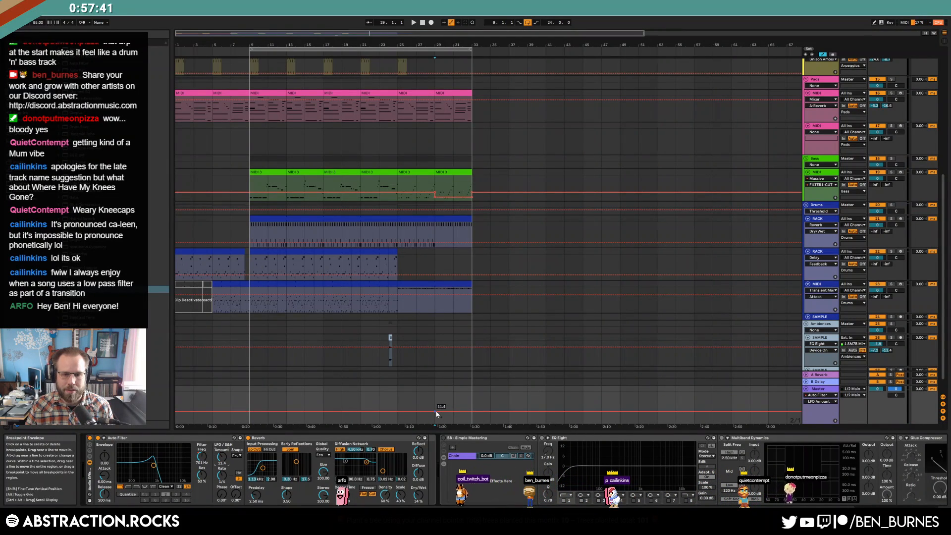
{"action": "left_click_drag", "start_coordinate": [471, 412], "coordinate": [472, 417]}
{"action": "left_click", "coordinate": [420, 399]}
{"action": "key", "text": "space"}
{"action": "key", "text": "a"}
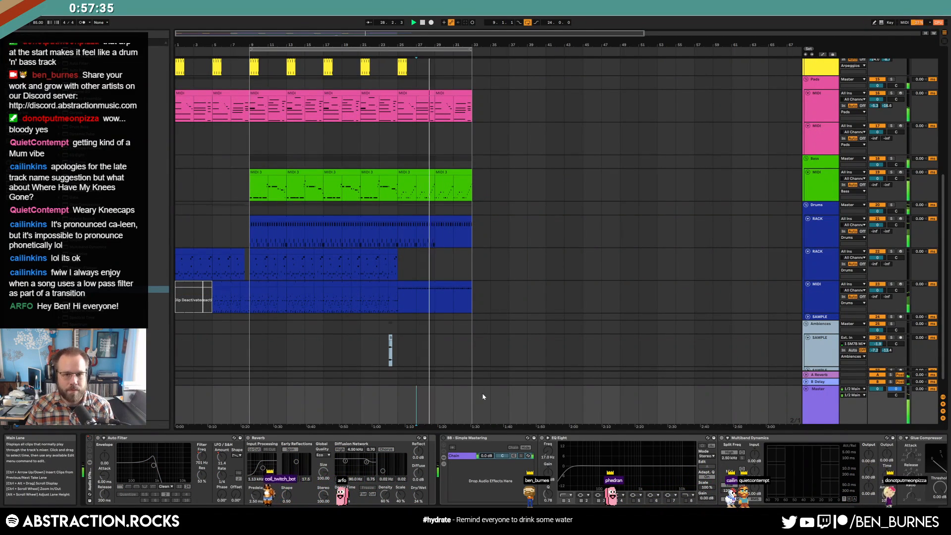
Step: Unfold the Drums group's SAMPLE track and, while listening, examine the notes of the lead clip at bar 29
{"action": "left_click", "coordinate": [808, 318]}
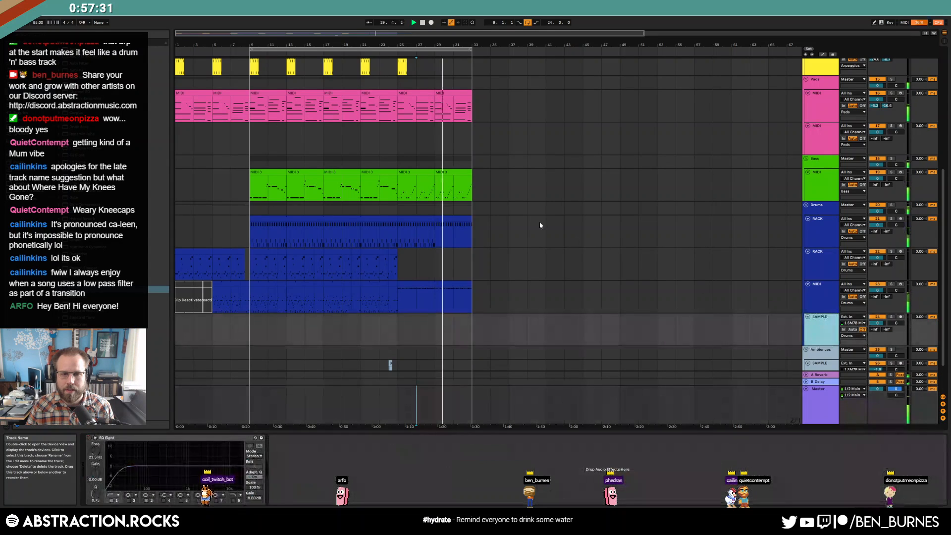
{"action": "scroll", "coordinate": [461, 187], "scroll_direction": "up", "scroll_amount": 3}
{"action": "scroll", "coordinate": [460, 188], "scroll_direction": "up", "scroll_amount": 1}
{"action": "double_click", "coordinate": [449, 89]}
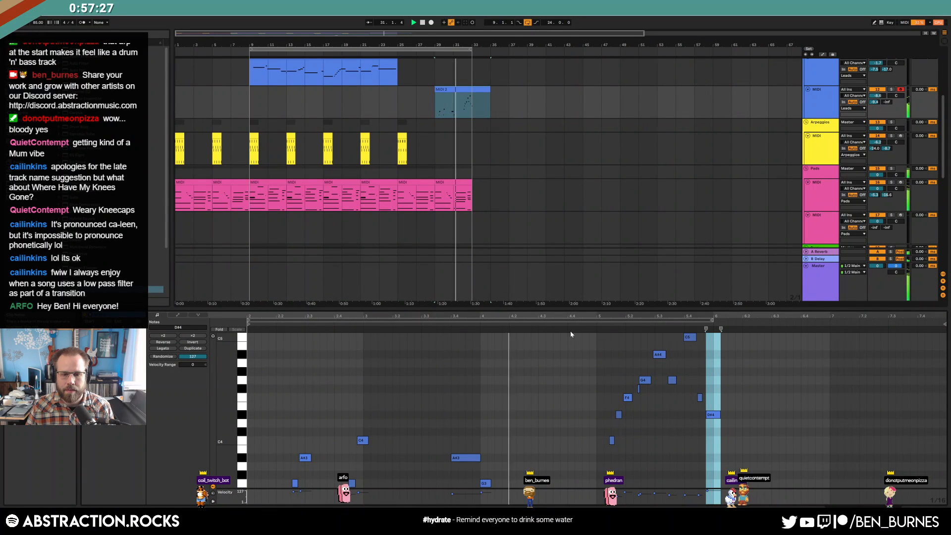
{"action": "key", "text": "shift+Tab"}
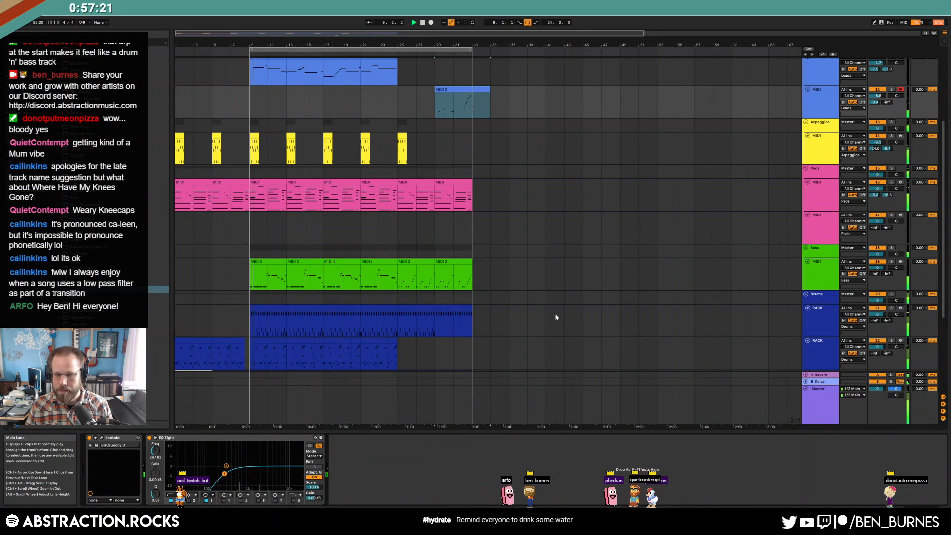
{"action": "scroll", "coordinate": [556, 317], "scroll_direction": "down", "scroll_amount": 2}
{"action": "scroll", "coordinate": [556, 322], "scroll_direction": "down", "scroll_amount": 4}
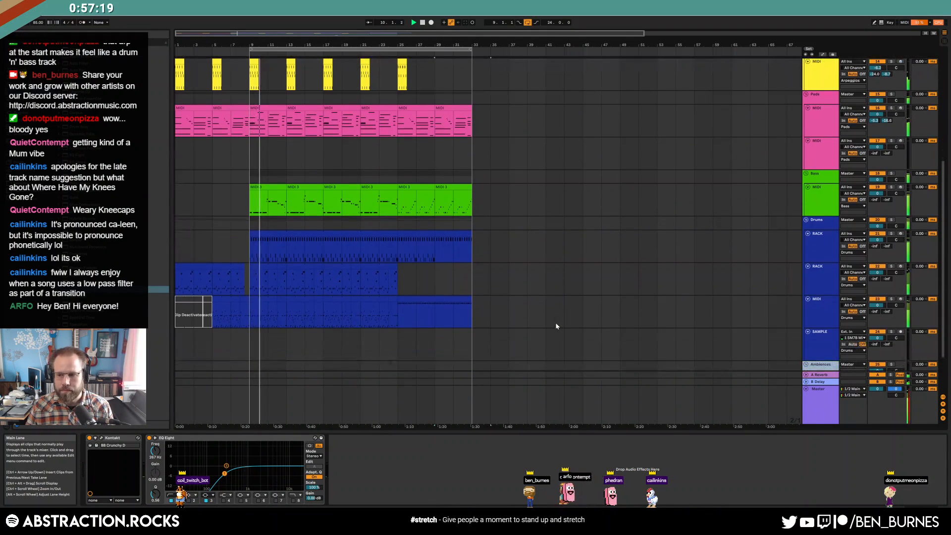
{"action": "key", "text": "space"}
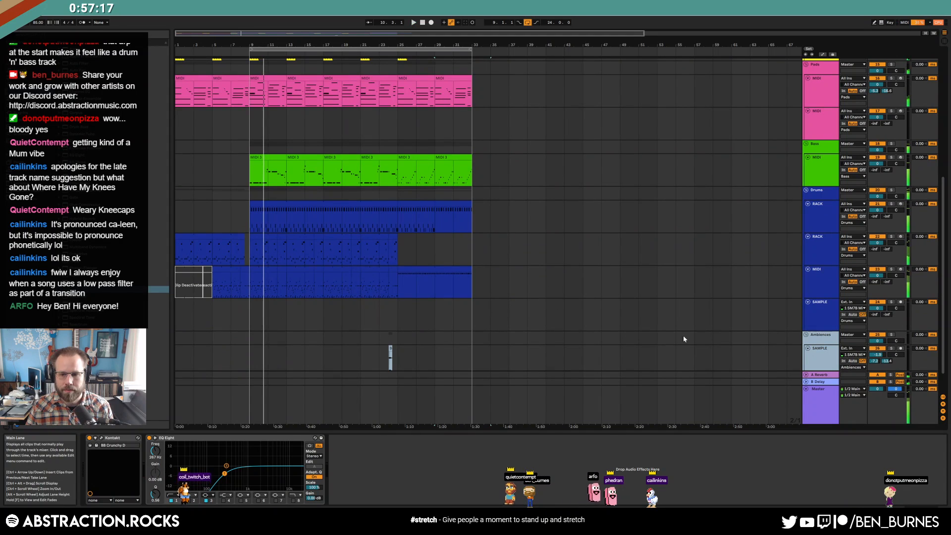
Step: Raise the input filter frequency of the Master's Reverb to about 3 kHz
{"action": "left_click", "coordinate": [821, 408]}
{"action": "left_click", "coordinate": [294, 438]}
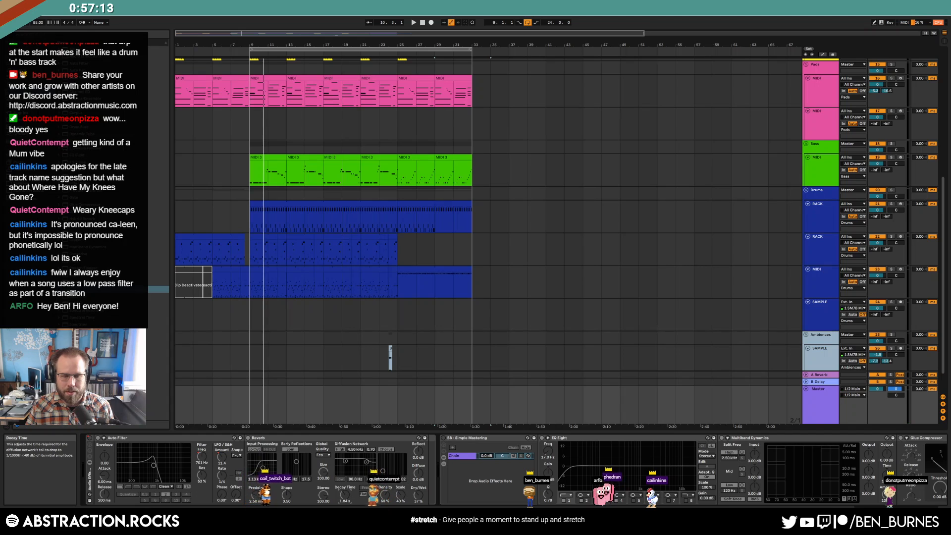
{"action": "left_click_drag", "start_coordinate": [263, 468], "coordinate": [269, 471]}
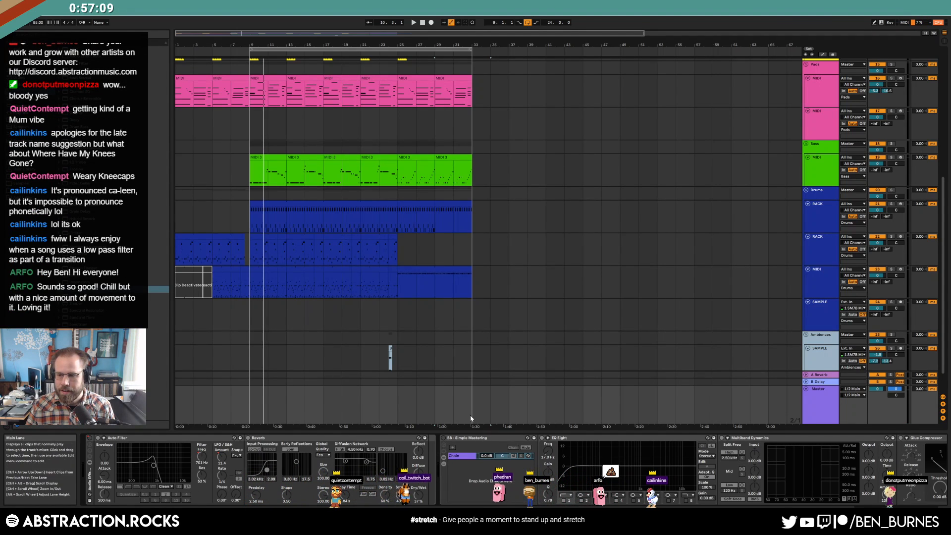
Step: Add the ride2_OH_PP_1 sample to the Drums group's SAMPLE track so that it ends at bar 25
{"action": "scroll", "coordinate": [458, 318], "scroll_direction": "down", "scroll_amount": 2}
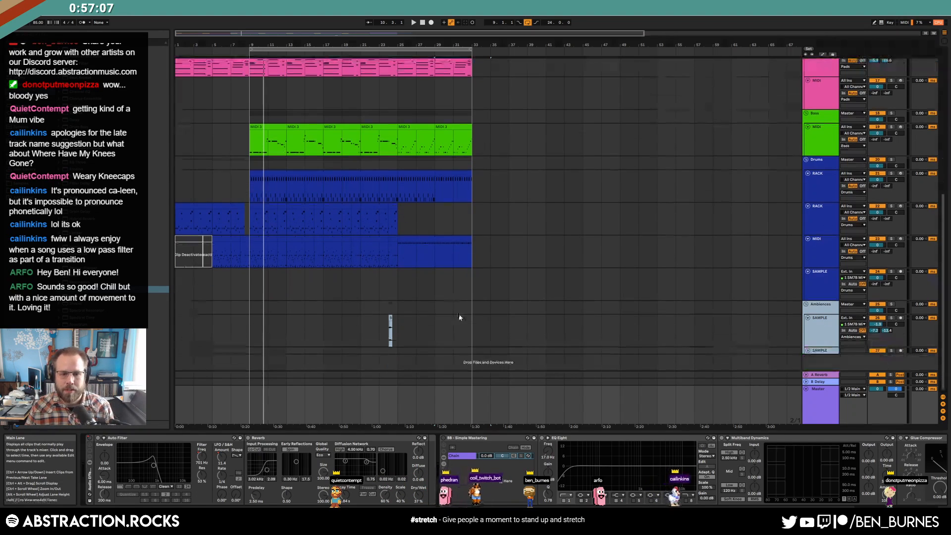
{"action": "left_click", "coordinate": [821, 295]}
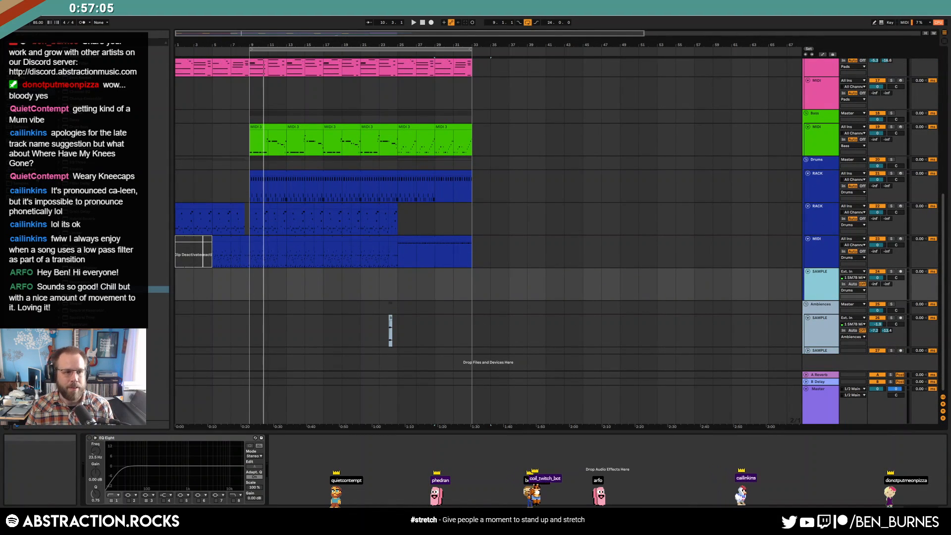
{"action": "left_click", "coordinate": [31, 183]}
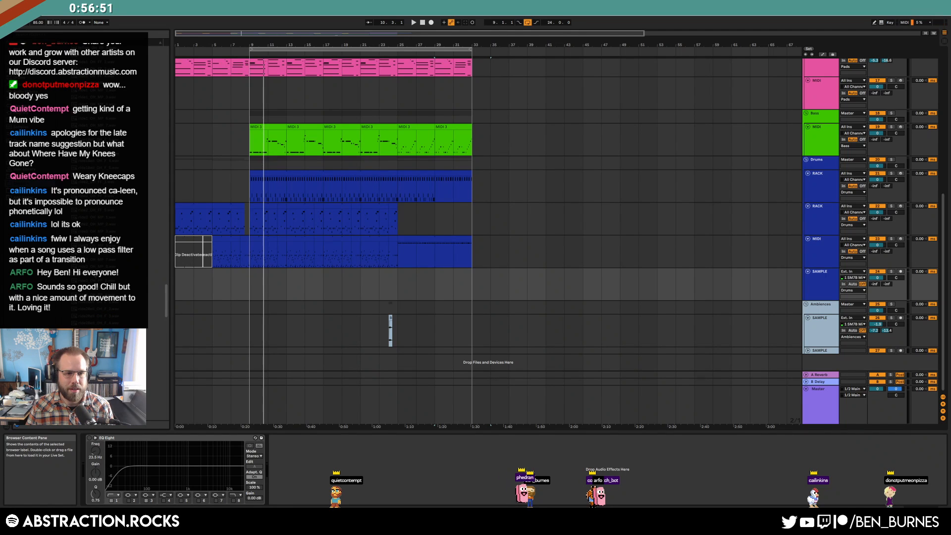
{"action": "key", "text": "z"}
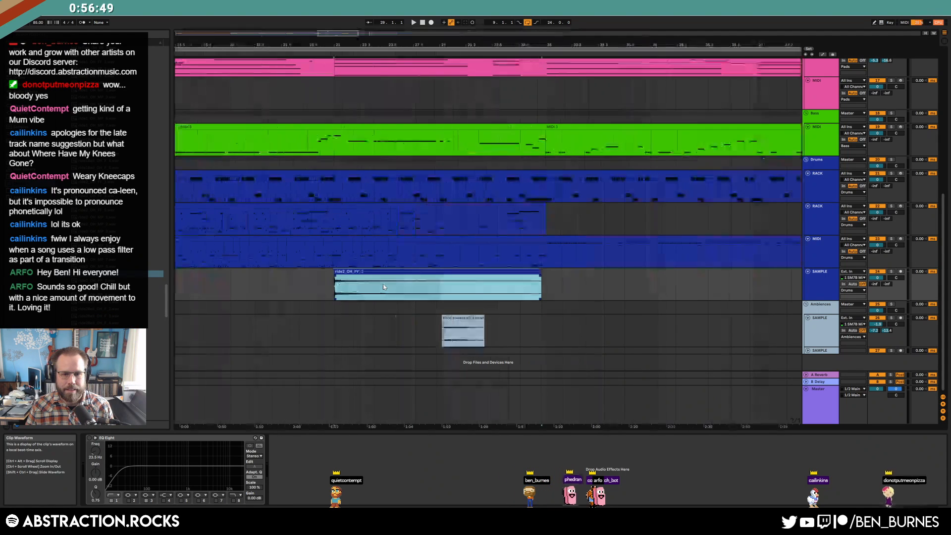
{"action": "left_click_drag", "start_coordinate": [426, 272], "coordinate": [447, 272]}
{"action": "left_click_drag", "start_coordinate": [583, 272], "coordinate": [545, 271]}
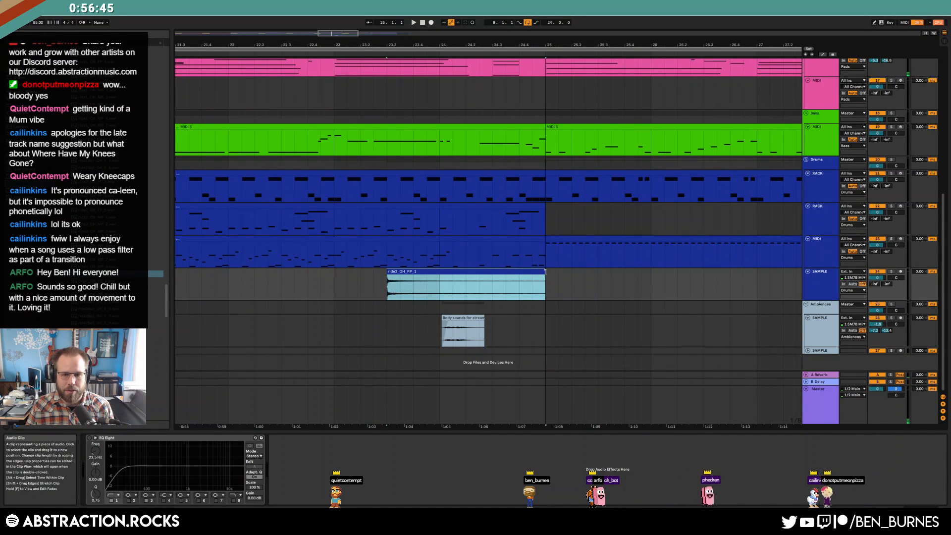
Step: While listening, lower the SAMPLE track's volume and enable its EQ Eight with the low cut at 1.44 kHz
{"action": "left_click", "coordinate": [374, 283]}
{"action": "key", "text": "space"}
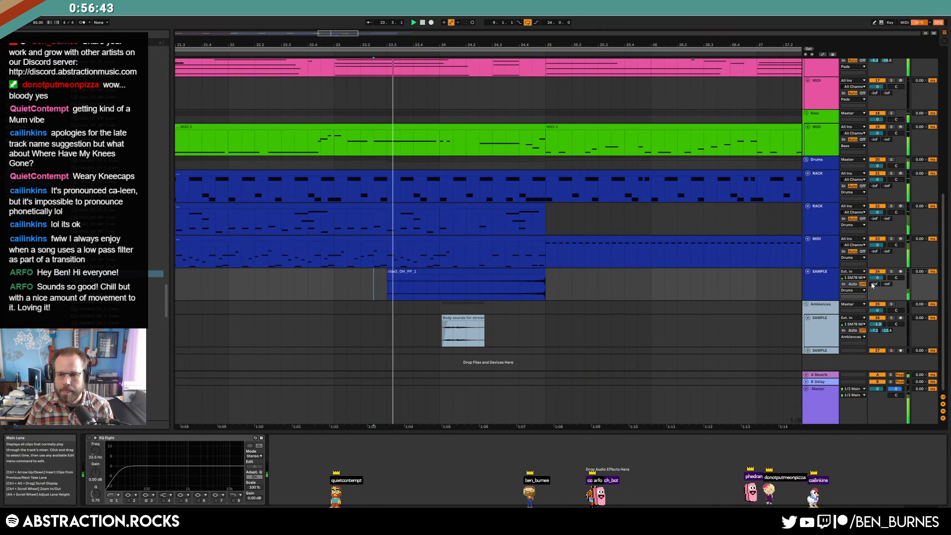
{"action": "left_click_drag", "start_coordinate": [877, 278], "coordinate": [878, 281]}
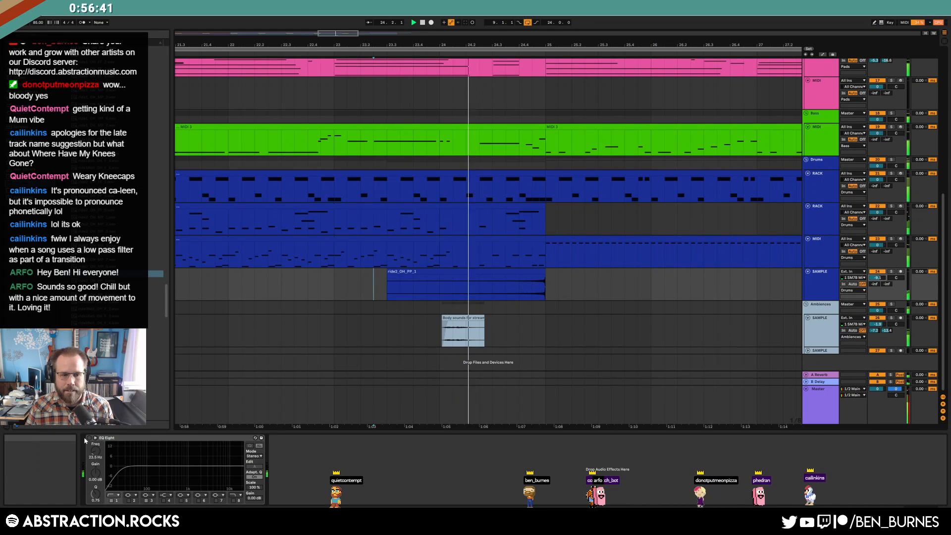
{"action": "left_click", "coordinate": [90, 438]}
{"action": "left_click_drag", "start_coordinate": [124, 472], "coordinate": [194, 473]}
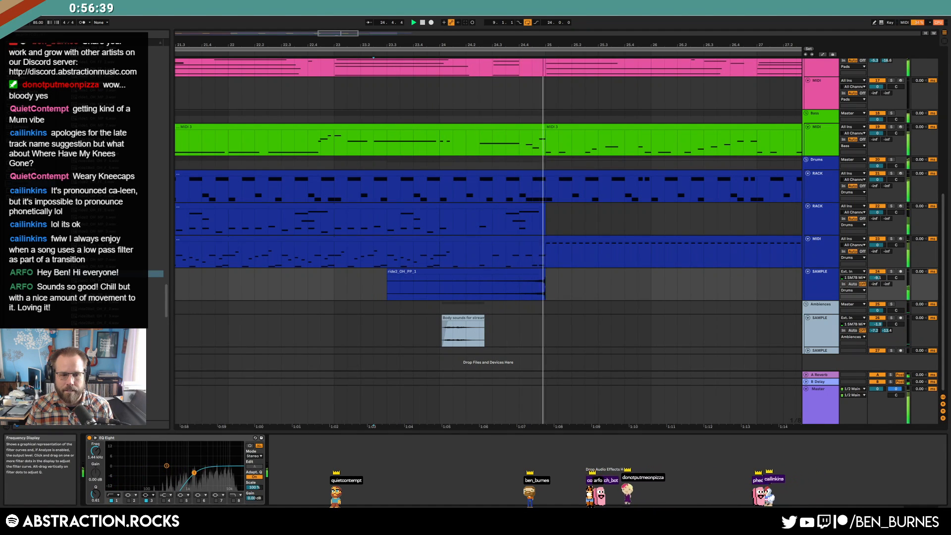
Step: Move the ride clip on the SAMPLE track so that it ends at bar 29, and listen from bar 27
{"action": "scroll", "coordinate": [614, 286], "scroll_direction": "down", "scroll_amount": 3}
{"action": "scroll", "coordinate": [615, 283], "scroll_direction": "down", "scroll_amount": 3}
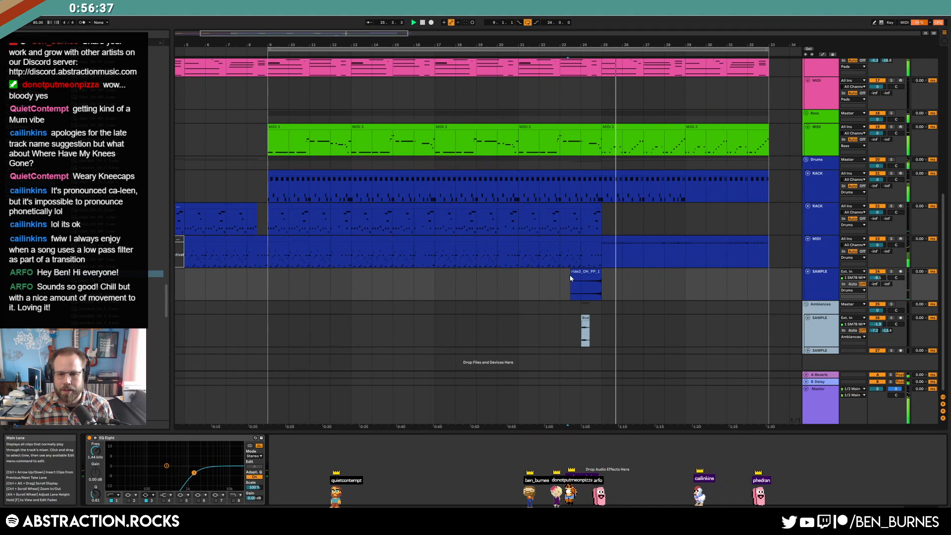
{"action": "left_click", "coordinate": [563, 275]}
{"action": "left_click", "coordinate": [650, 281]}
{"action": "key", "text": "ctrl+v"}
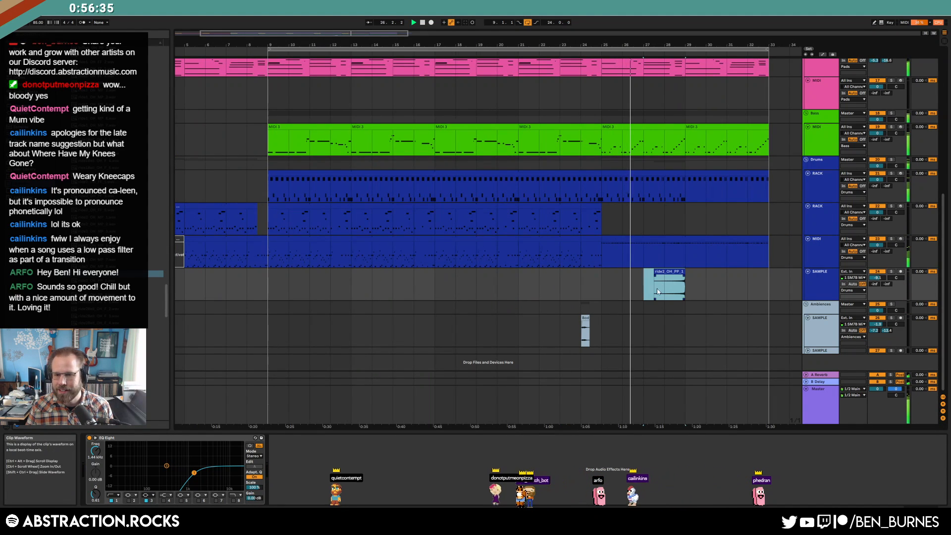
{"action": "left_click", "coordinate": [641, 283]}
{"action": "double_click", "coordinate": [657, 285]}
{"action": "key", "text": "shift+Tab"}
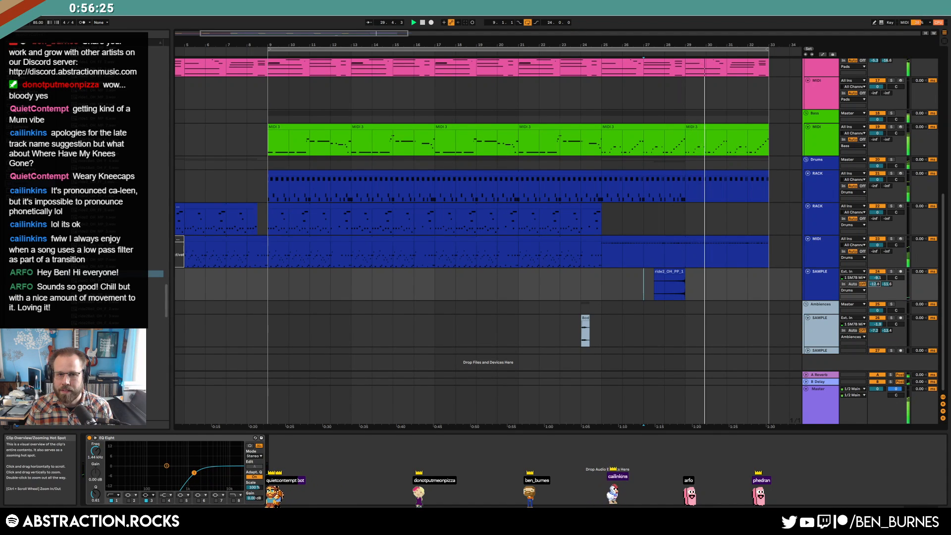
{"action": "left_click", "coordinate": [764, 398]}
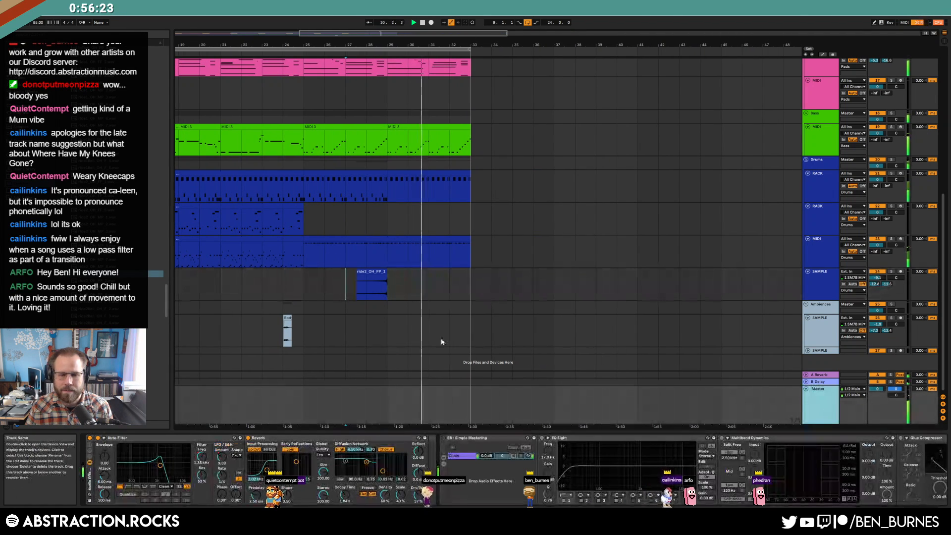
{"action": "left_click", "coordinate": [23, 92]}
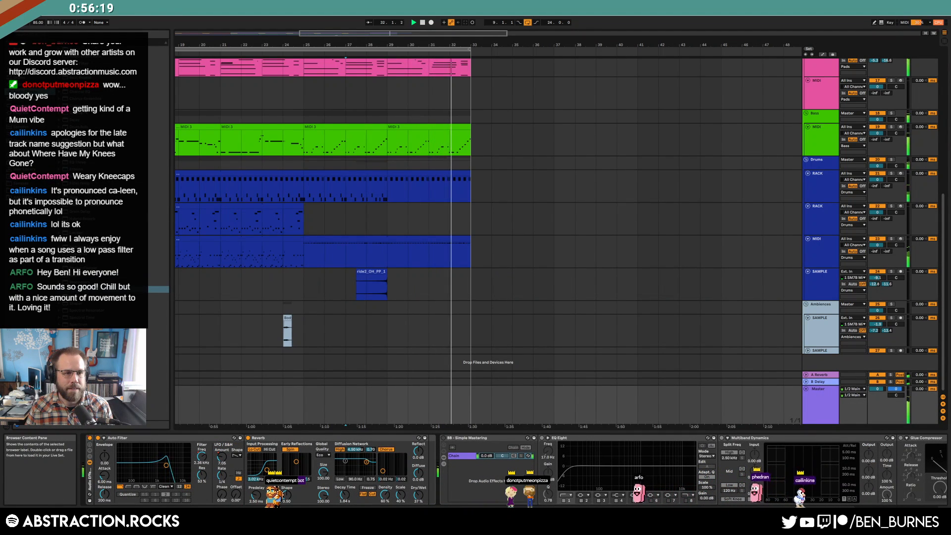
{"action": "left_click", "coordinate": [79, 70]}
{"action": "left_click_drag", "start_coordinate": [79, 70], "coordinate": [255, 436]}
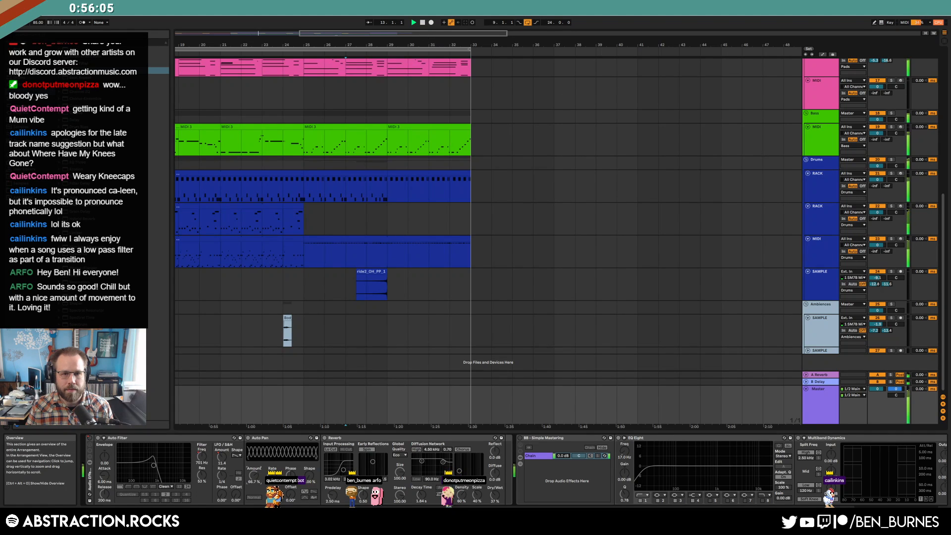
Step: Shift everything from bar 25 onward four bars later on all tracks, leaving bars 25–28 empty
{"action": "left_click_drag", "start_coordinate": [421, 34], "coordinate": [356, 33]}
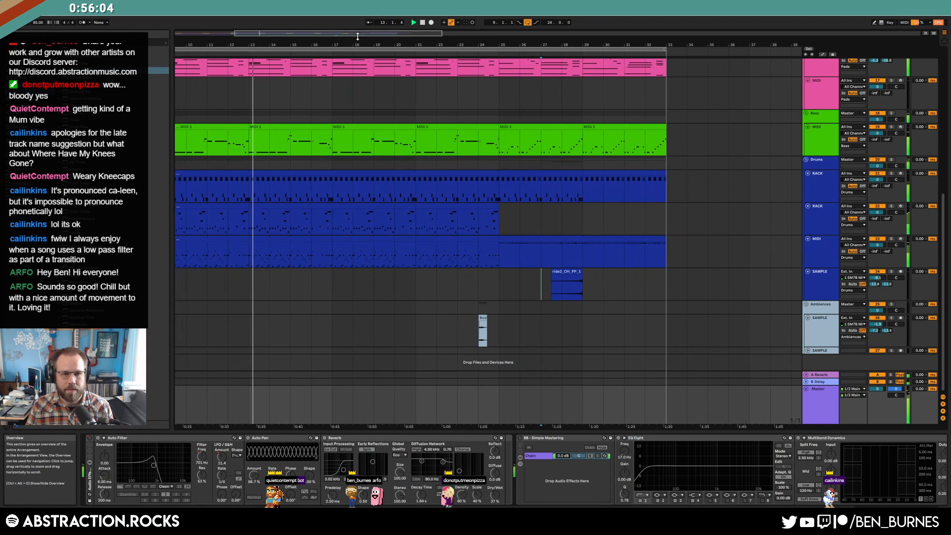
{"action": "double_click", "coordinate": [388, 130]}
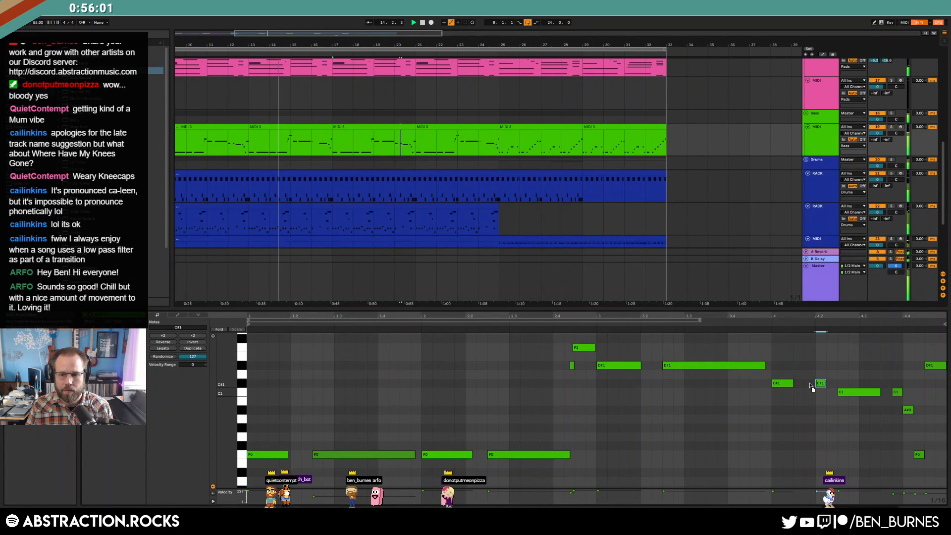
{"action": "key", "text": "shift+Tab"}
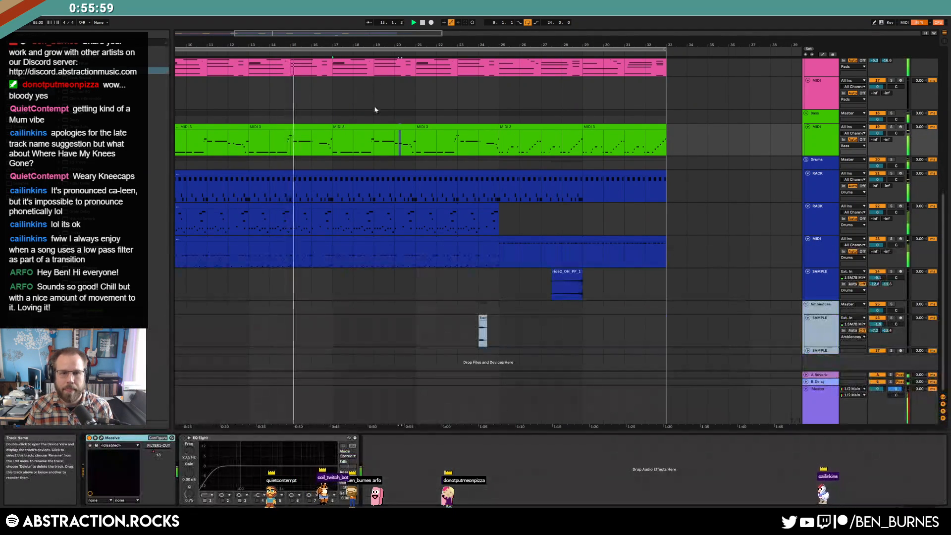
{"action": "scroll", "coordinate": [492, 239], "scroll_direction": "up", "scroll_amount": 3}
{"action": "scroll", "coordinate": [492, 239], "scroll_direction": "up", "scroll_amount": 2}
{"action": "scroll", "coordinate": [495, 224], "scroll_direction": "down", "scroll_amount": 2}
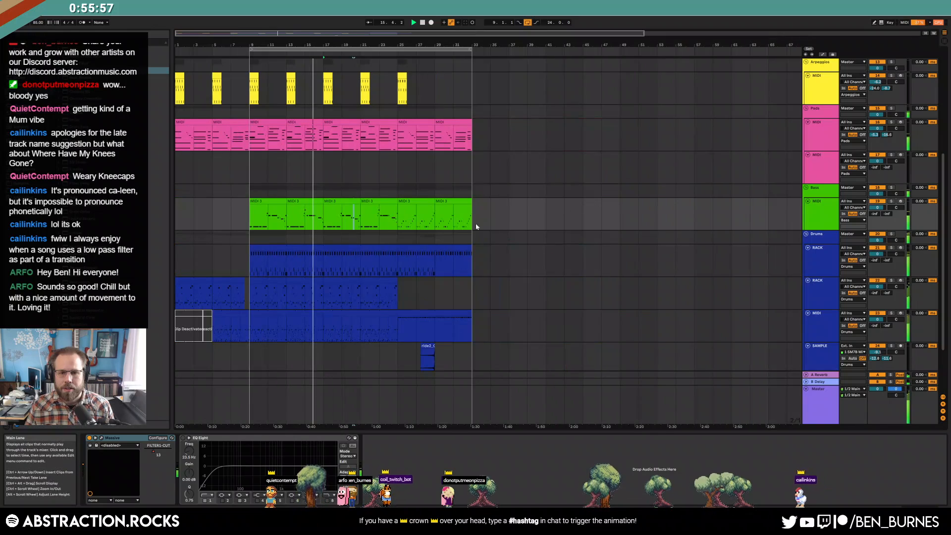
{"action": "scroll", "coordinate": [422, 238], "scroll_direction": "up", "scroll_amount": 1}
{"action": "scroll", "coordinate": [436, 105], "scroll_direction": "up", "scroll_amount": 3}
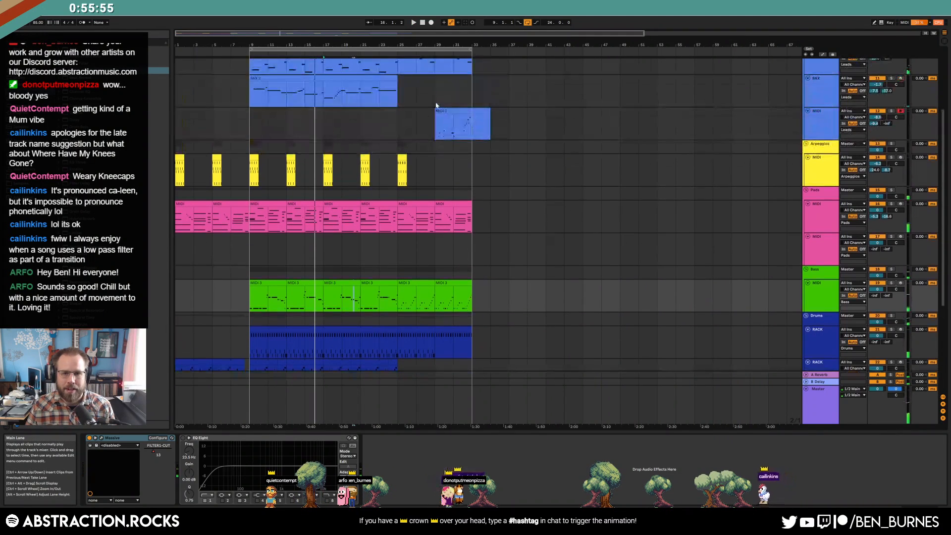
{"action": "scroll", "coordinate": [431, 114], "scroll_direction": "up", "scroll_amount": 1}
{"action": "left_click_drag", "start_coordinate": [449, 242], "coordinate": [492, 396]}
{"action": "scroll", "coordinate": [438, 148], "scroll_direction": "up", "scroll_amount": 1}
{"action": "left_click_drag", "start_coordinate": [429, 89], "coordinate": [450, 92]}
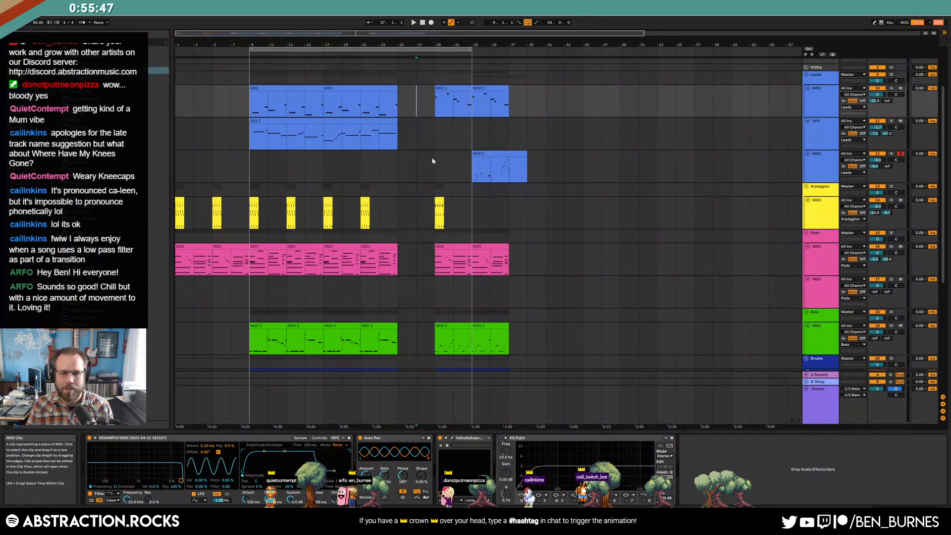
Step: Copy the arpeggio clip at bar 29 to bars 25 and 33
{"action": "left_click", "coordinate": [429, 199]}
{"action": "mouse_move", "coordinate": [439, 199]}
{"action": "left_mouse_down"}
{"action": "mouse_move", "coordinate": [402, 201]}
{"action": "mouse_move", "coordinate": [484, 207]}
{"action": "left_mouse_up"}
{"action": "left_click", "coordinate": [456, 206]}
Step: Copy the four-bar lead, pad and bass clips at bar 29 back to bar 25
{"action": "left_click", "coordinate": [456, 91]}
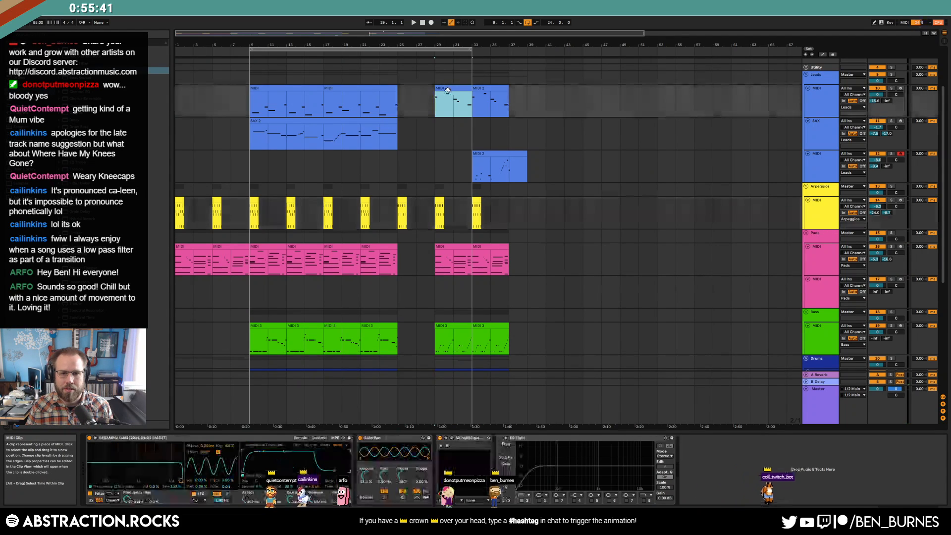
{"action": "scroll", "coordinate": [416, 143], "scroll_direction": "down", "scroll_amount": 3}
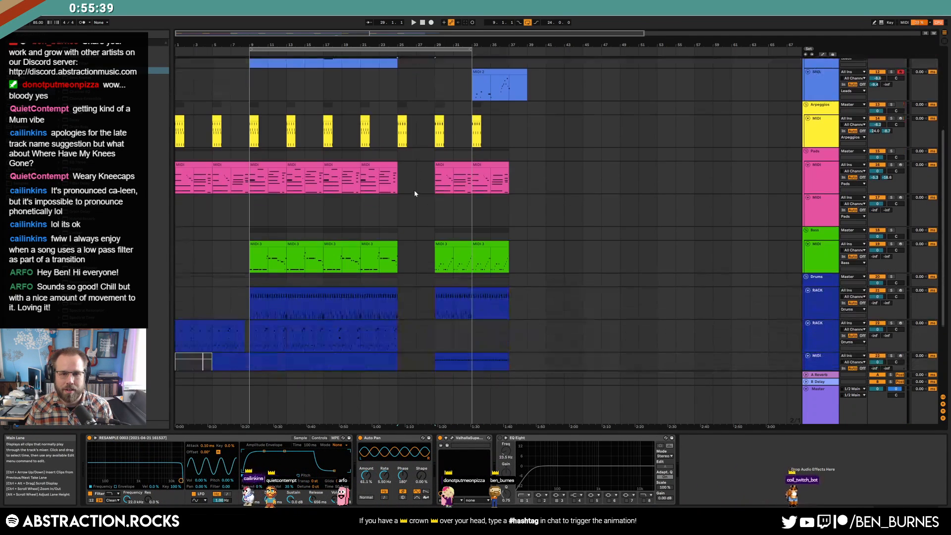
{"action": "left_click_drag", "start_coordinate": [450, 165], "coordinate": [413, 166]}
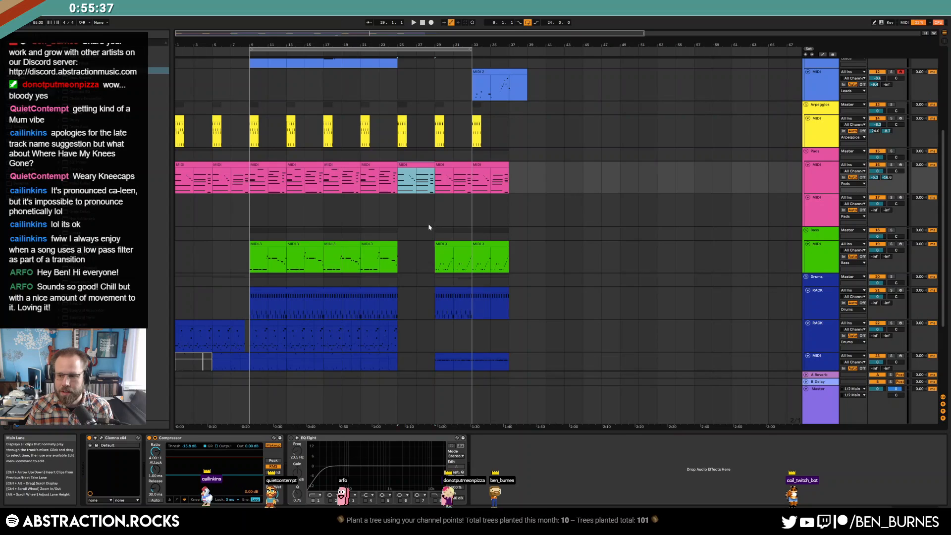
{"action": "scroll", "coordinate": [414, 236], "scroll_direction": "down", "scroll_amount": 2}
{"action": "left_click", "coordinate": [450, 199]}
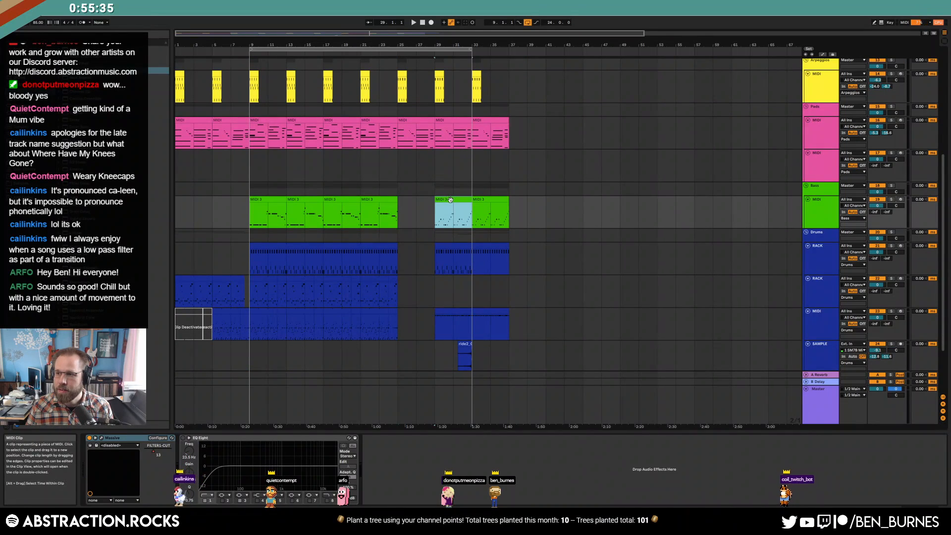
{"action": "left_click_drag", "start_coordinate": [451, 199], "coordinate": [414, 200]}
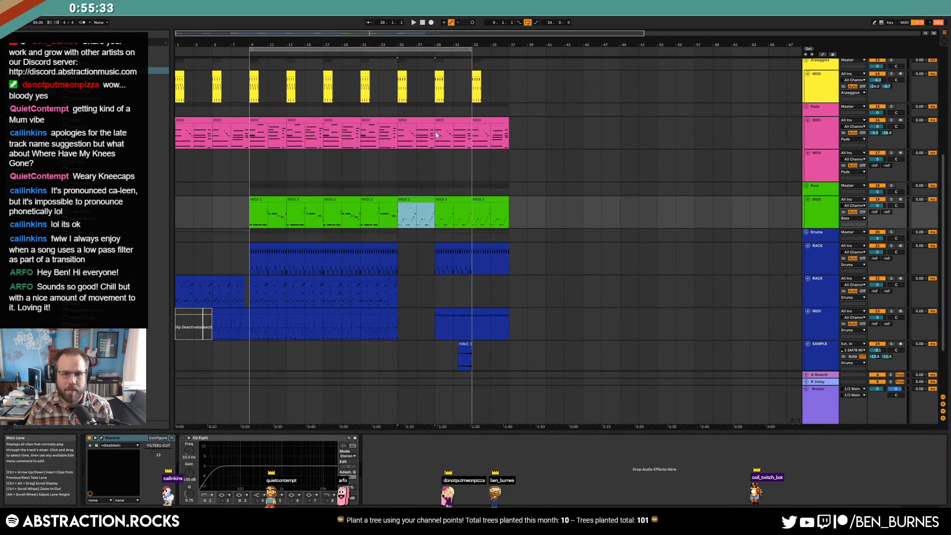
Step: Delete the A#5, D#5 and C5 notes from the lead clip at bar 25, keeping the G5 and F5 notes
{"action": "scroll", "coordinate": [422, 144], "scroll_direction": "up", "scroll_amount": 6}
{"action": "left_click", "coordinate": [416, 99]}
{"action": "double_click", "coordinate": [416, 96]}
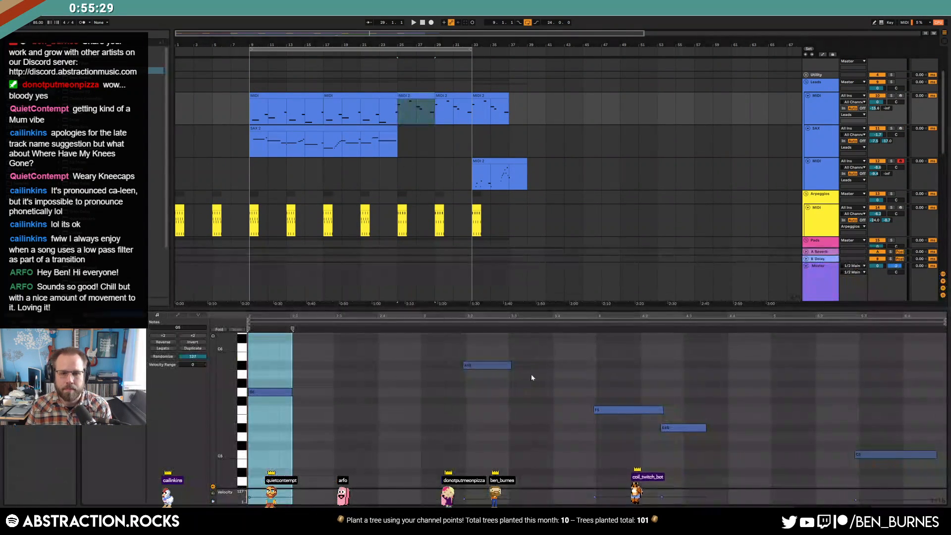
{"action": "left_click_drag", "start_coordinate": [886, 417], "coordinate": [927, 498]}
{"action": "key", "text": "Delete"}
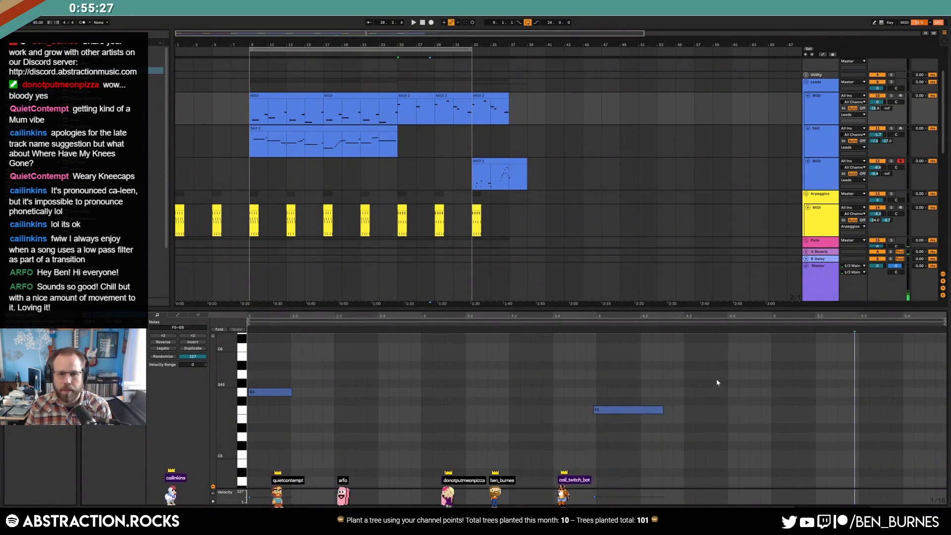
{"action": "key", "text": "shift+Tab"}
Step: Play the arrangement from bar 23 and extend the loop end to bar 39
{"action": "left_click", "coordinate": [379, 118]}
{"action": "key", "text": "space"}
{"action": "scroll", "coordinate": [500, 250], "scroll_direction": "down", "scroll_amount": 1}
{"action": "scroll", "coordinate": [500, 253], "scroll_direction": "down", "scroll_amount": 1}
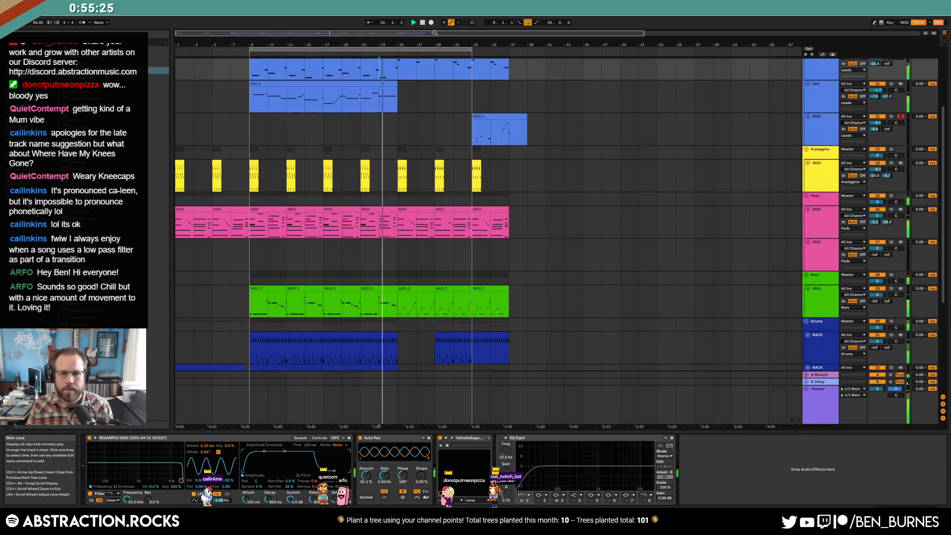
{"action": "left_click_drag", "start_coordinate": [471, 50], "coordinate": [527, 51]}
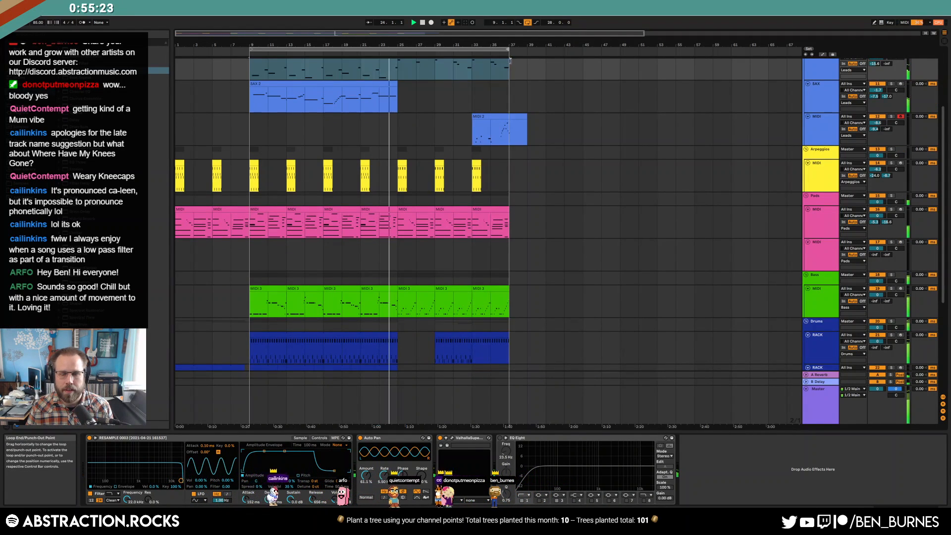
{"action": "key", "text": "a"}
{"action": "scroll", "coordinate": [600, 213], "scroll_direction": "down", "scroll_amount": 2}
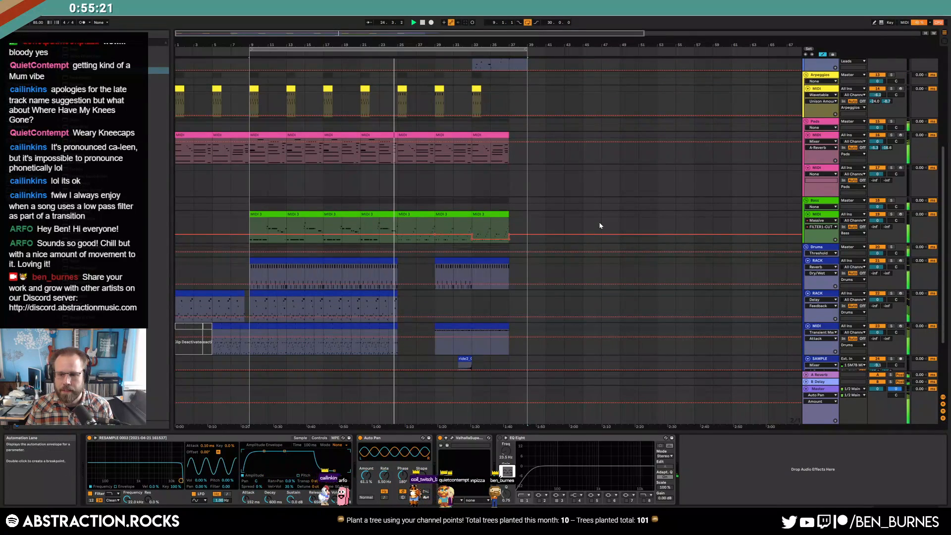
{"action": "left_click", "coordinate": [819, 390]}
{"action": "right_click", "coordinate": [91, 439]}
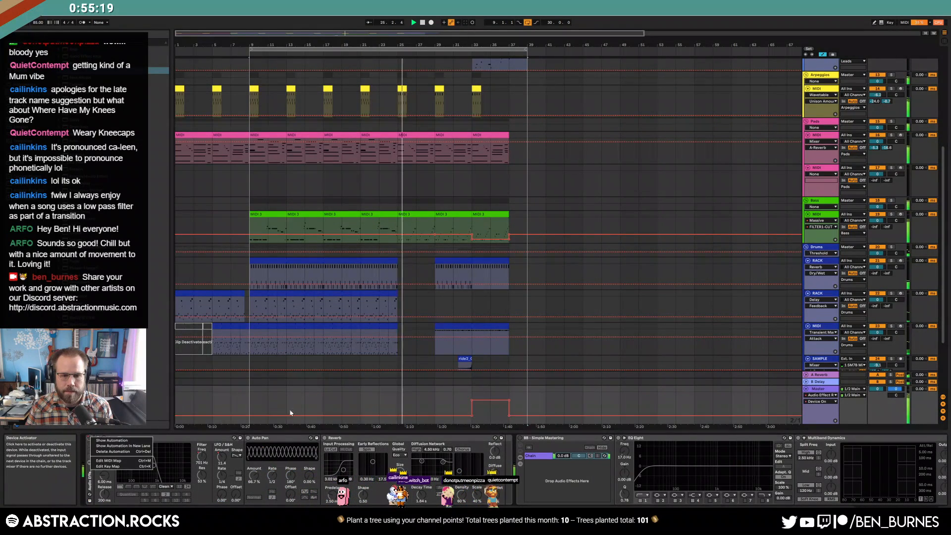
{"action": "right_click", "coordinate": [201, 455]}
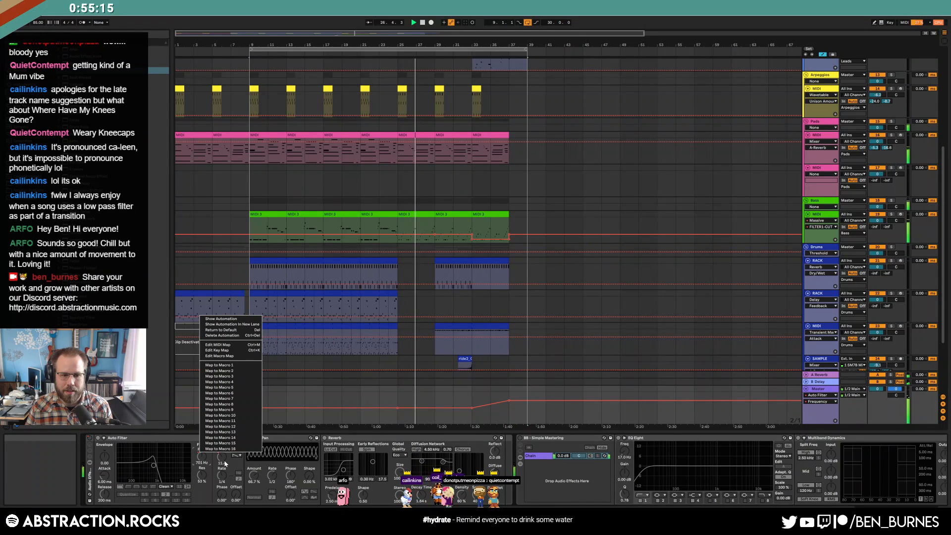
{"action": "right_click", "coordinate": [224, 462]}
{"action": "left_click", "coordinate": [528, 130]}
{"action": "key", "text": "a"}
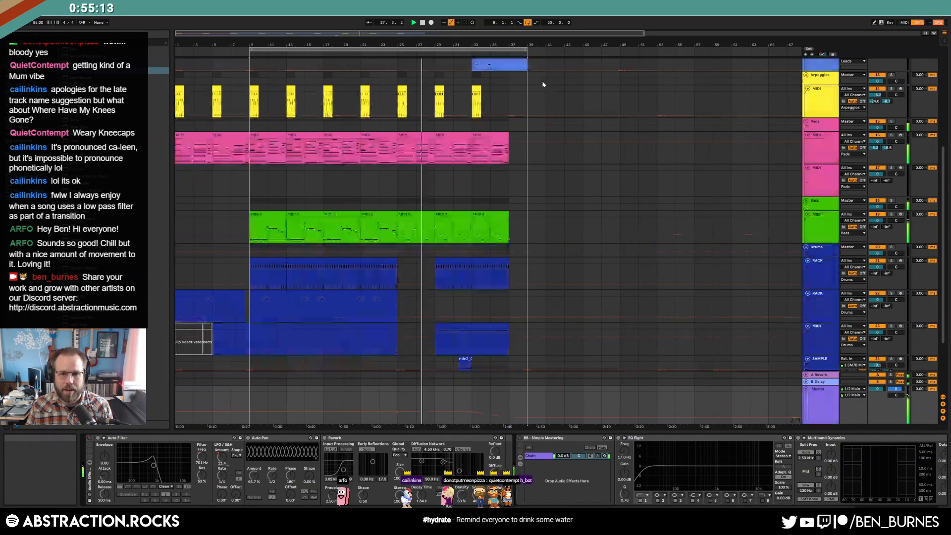
Step: Extend the loop end to bar 47 and duplicate the last bass clip to bar 37
{"action": "left_click_drag", "start_coordinate": [527, 49], "coordinate": [593, 50]}
{"action": "left_click", "coordinate": [271, 215]}
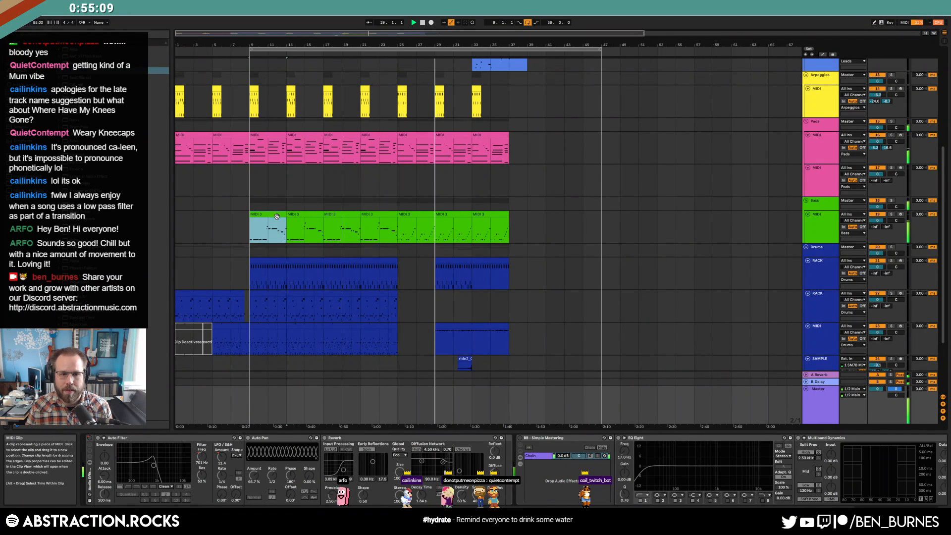
{"action": "left_click", "coordinate": [343, 215]}
{"action": "left_click", "coordinate": [379, 215], "text": "shift"}
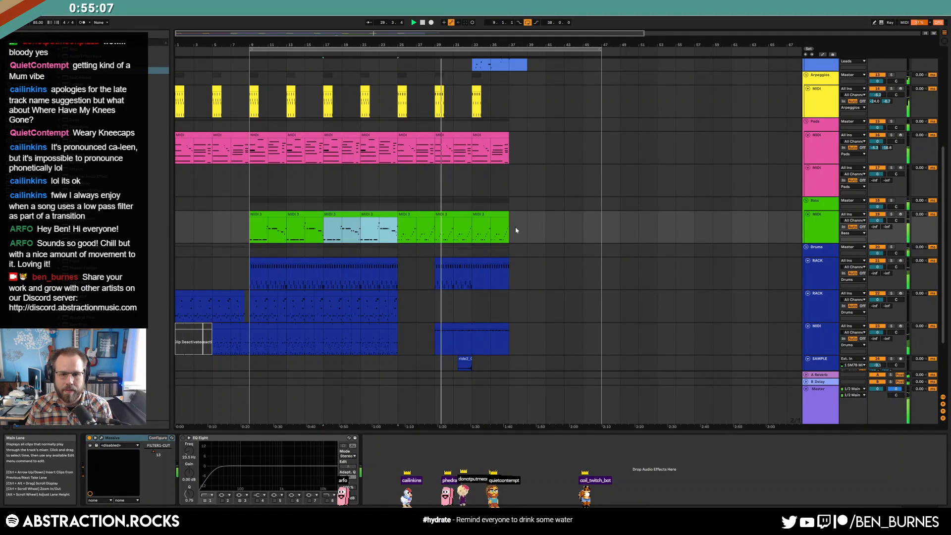
{"action": "left_click", "coordinate": [475, 227]}
{"action": "left_click", "coordinate": [485, 214]}
{"action": "key", "text": "ctrl+d"}
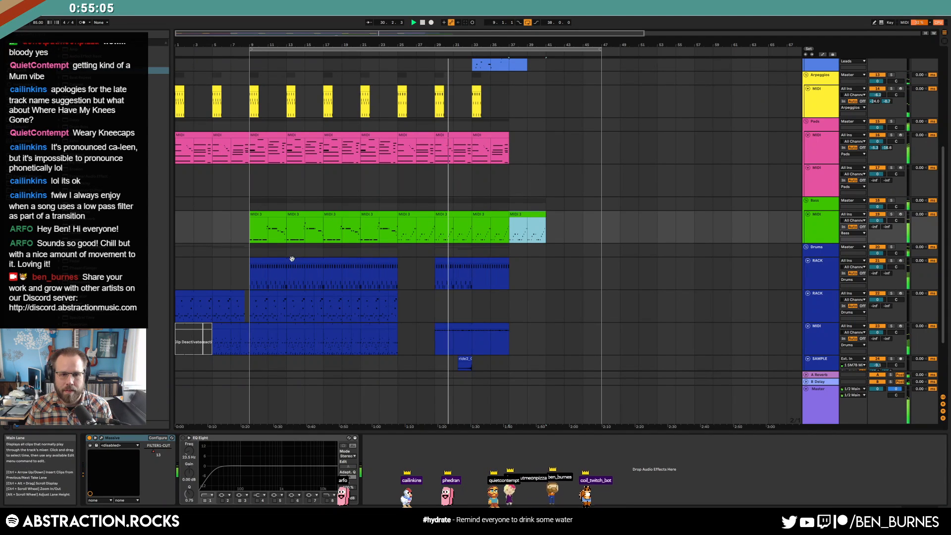
Step: Copy bars 9–16 of the three drum tracks, the two RACK tracks and the MIDI track, to bar 37
{"action": "left_click_drag", "start_coordinate": [254, 274], "coordinate": [321, 344]}
{"action": "key", "text": "ctrl+c"}
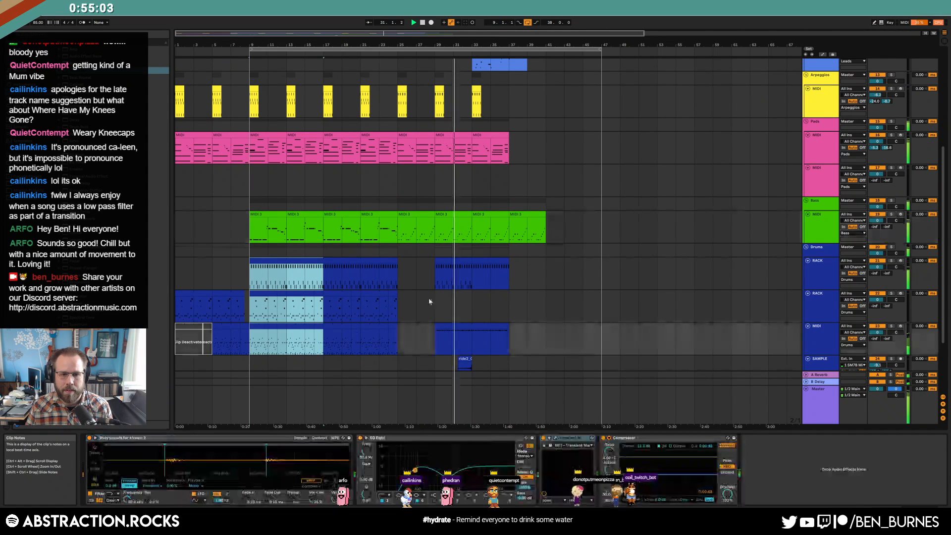
{"action": "left_click", "coordinate": [512, 275]}
{"action": "key", "text": "ctrl+v"}
Step: Duplicate the bass clip at bar 37 to bar 41
{"action": "left_click", "coordinate": [545, 225]}
{"action": "left_click", "coordinate": [541, 211]}
{"action": "key", "text": "ctrl+d"}
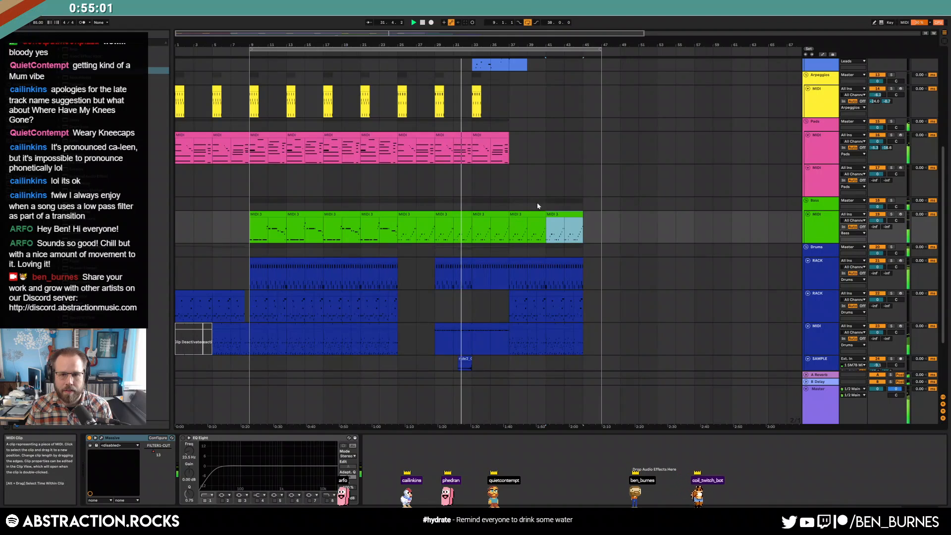
Step: Copy the pad clips of bars 9–16 to bar 37 and set the loop to bars 37–44
{"action": "left_click", "coordinate": [301, 137]}
{"action": "key", "text": "ctrl+c"}
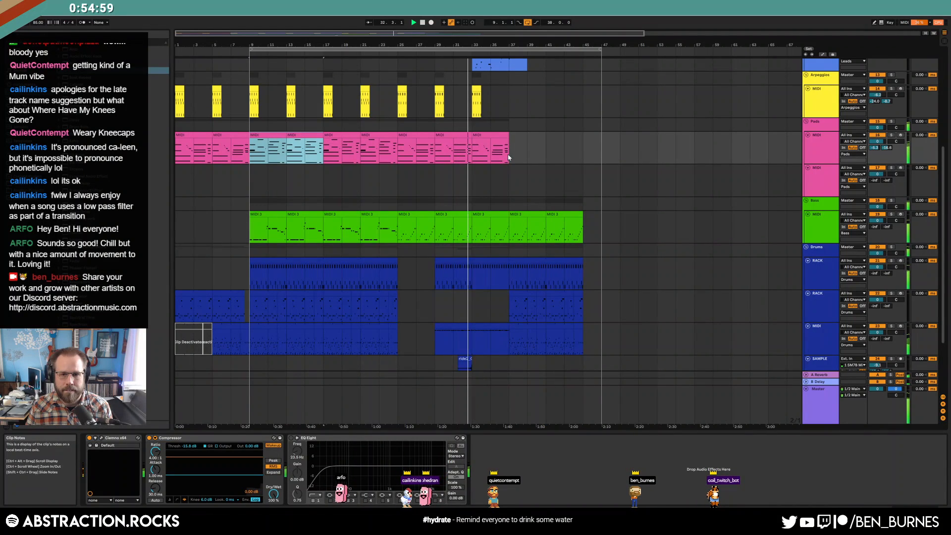
{"action": "left_click", "coordinate": [522, 149]}
{"action": "key", "text": "ctrl+v"}
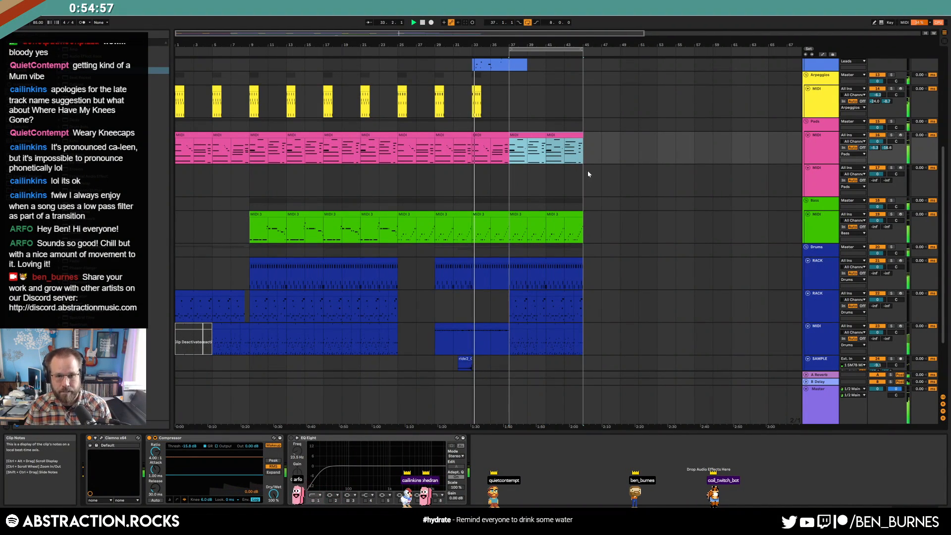
Step: Copy the two arpeggio clips at bars 17 and 21 to bar 37, keeping their spacing
{"action": "scroll", "coordinate": [446, 144], "scroll_direction": "up", "scroll_amount": 3}
{"action": "left_click", "coordinate": [365, 136]}
{"action": "left_click", "coordinate": [329, 134], "text": "shift"}
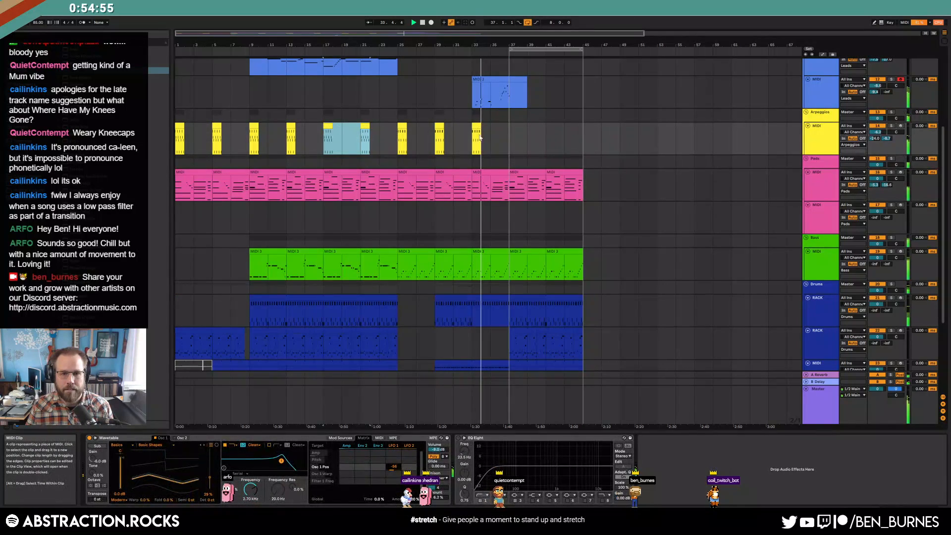
{"action": "key", "text": "ctrl+c"}
{"action": "left_click", "coordinate": [514, 136]}
{"action": "key", "text": "ctrl+v"}
Step: Copy the first lead track's eight-bar clip at bar 17 to bar 37
{"action": "scroll", "coordinate": [519, 141], "scroll_direction": "up", "scroll_amount": 5}
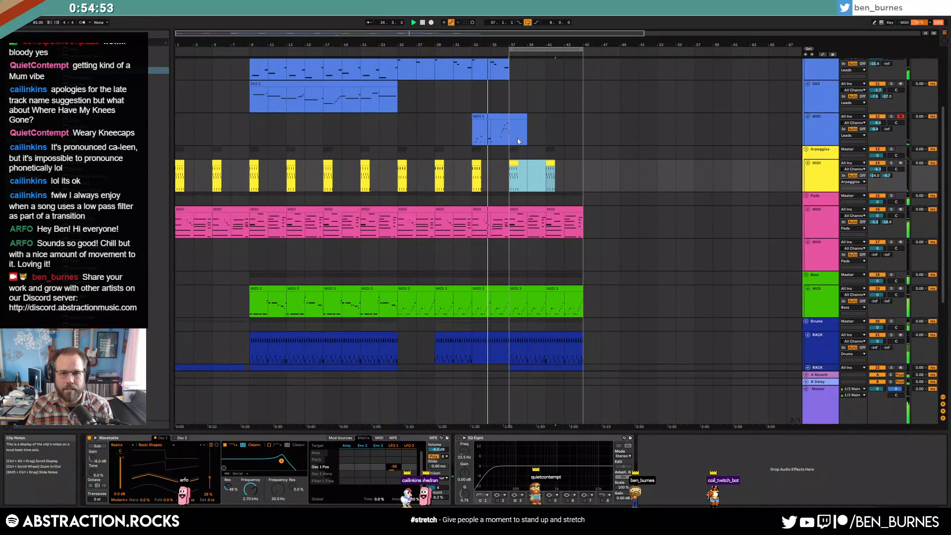
{"action": "left_click", "coordinate": [364, 83]}
{"action": "key", "text": "ctrl+c"}
{"action": "left_click", "coordinate": [514, 94]}
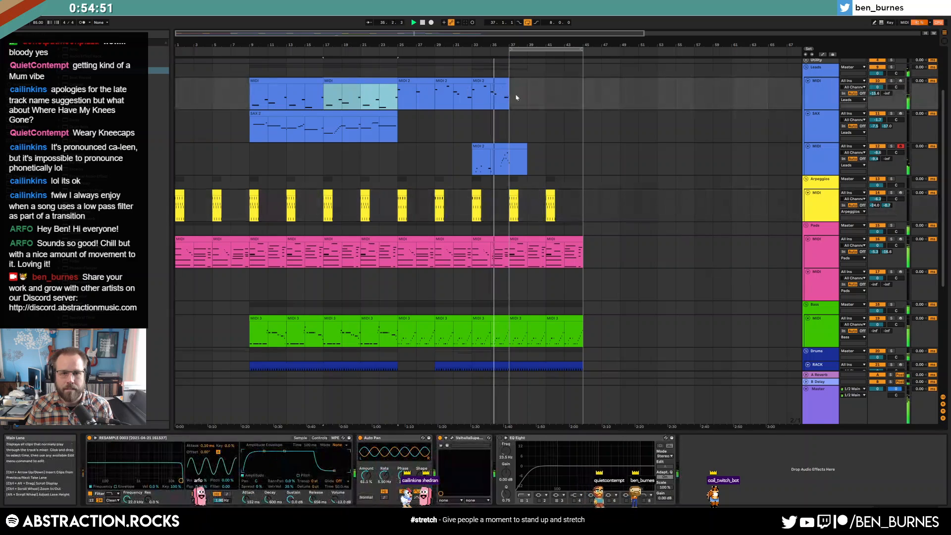
{"action": "key", "text": "ctrl+v"}
Step: Try to record new MIDI on the Kontakt lead track from bar 37
{"action": "left_click", "coordinate": [520, 159]}
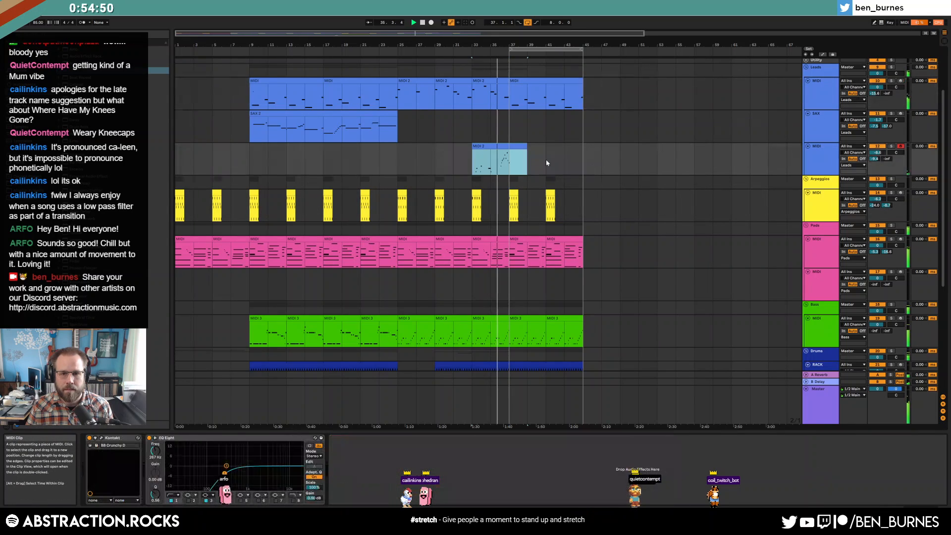
{"action": "left_click", "coordinate": [432, 23]}
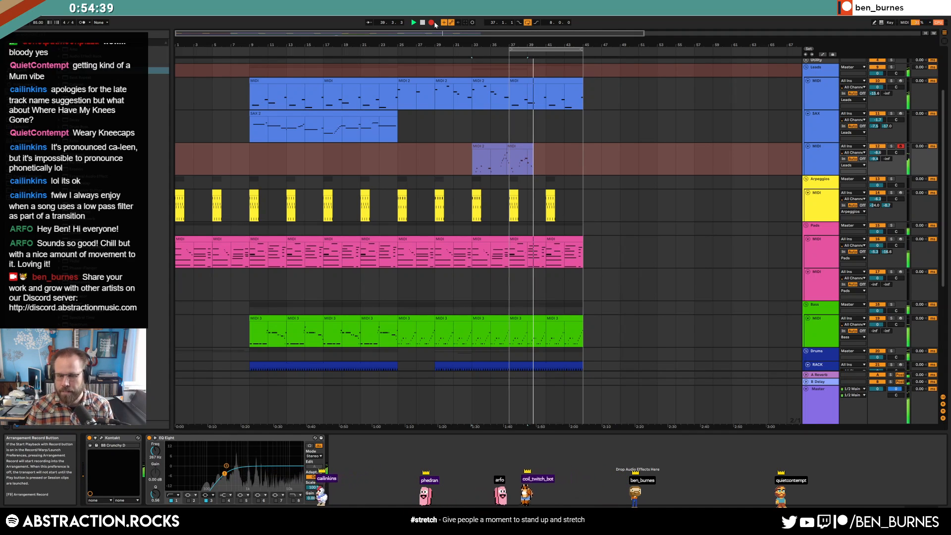
{"action": "left_click", "coordinate": [433, 23]}
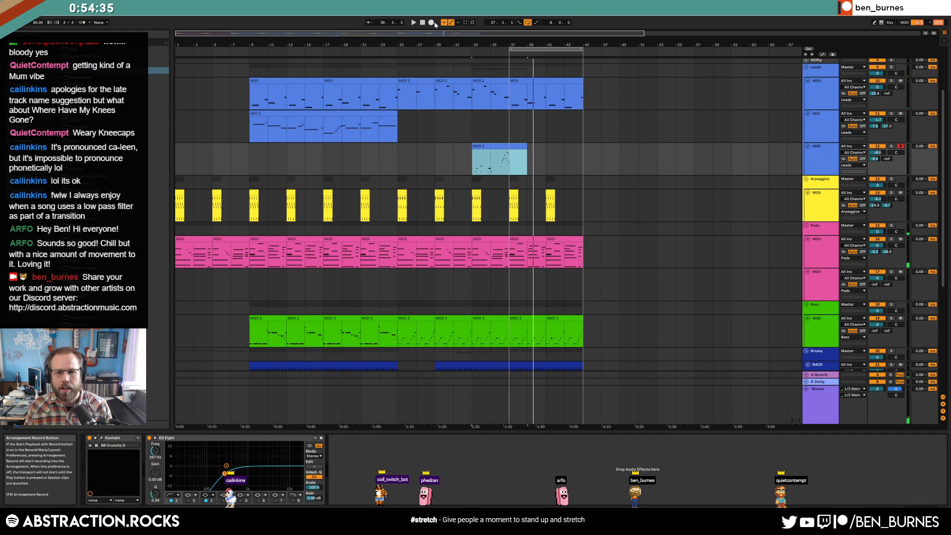
Step: Record a new four-bar MIDI part over bars 37–40 on the first pad track
{"action": "left_click", "coordinate": [533, 248]}
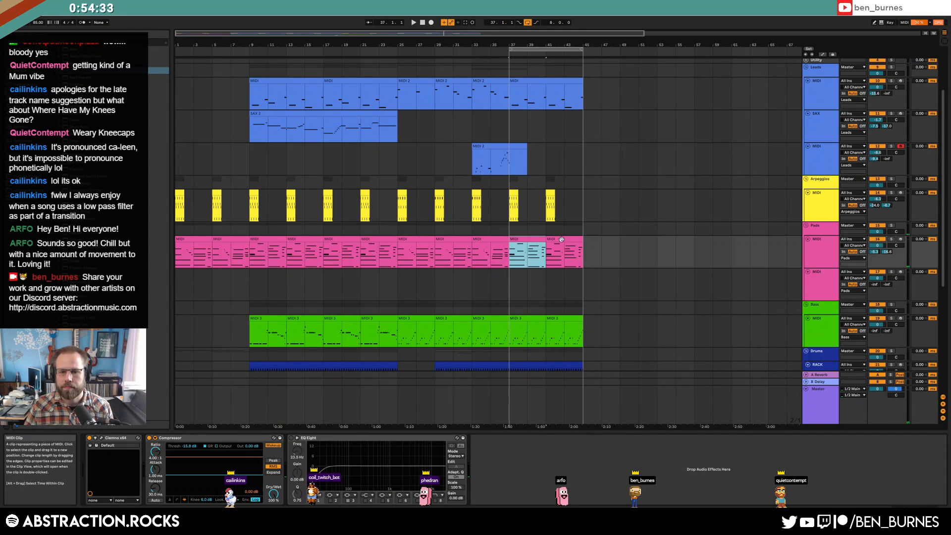
{"action": "left_click", "coordinate": [901, 239]}
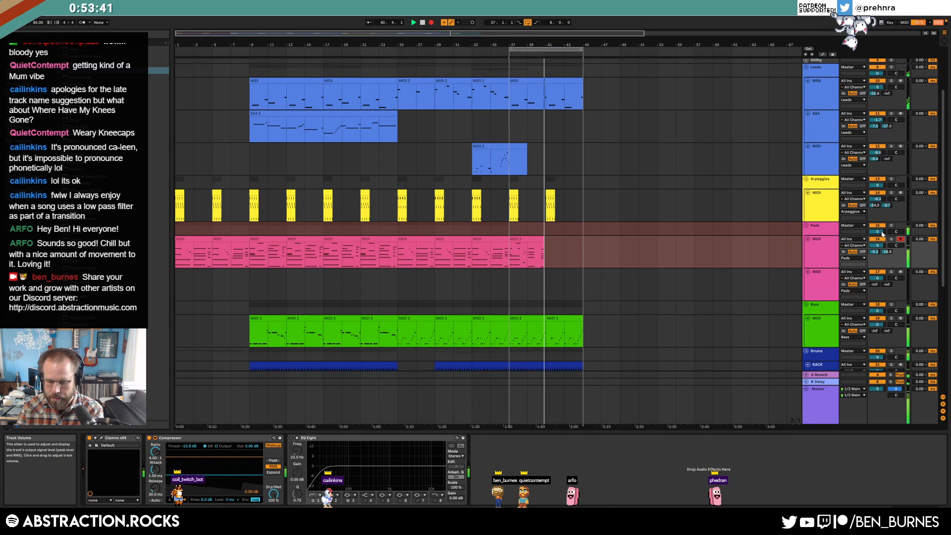
{"action": "key", "text": "space"}
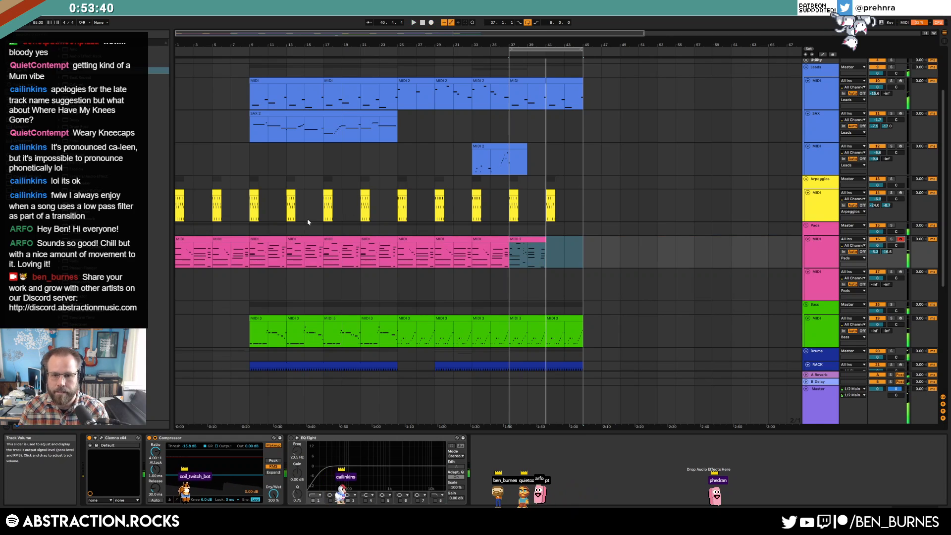
Step: Duplicate the newly recorded pad clip at bar 37 to bar 41
{"action": "left_click", "coordinate": [546, 239]}
{"action": "left_click", "coordinate": [545, 240]}
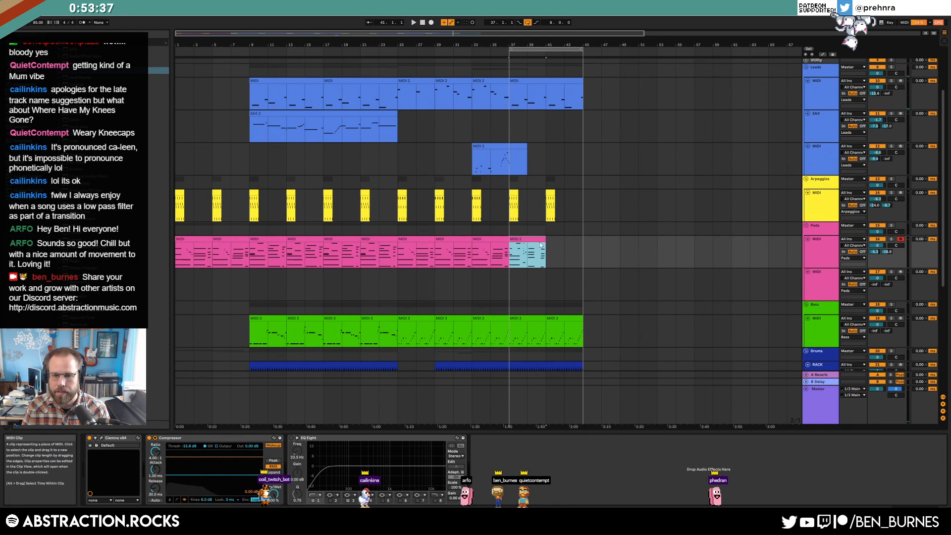
{"action": "key", "text": "ctrl+d"}
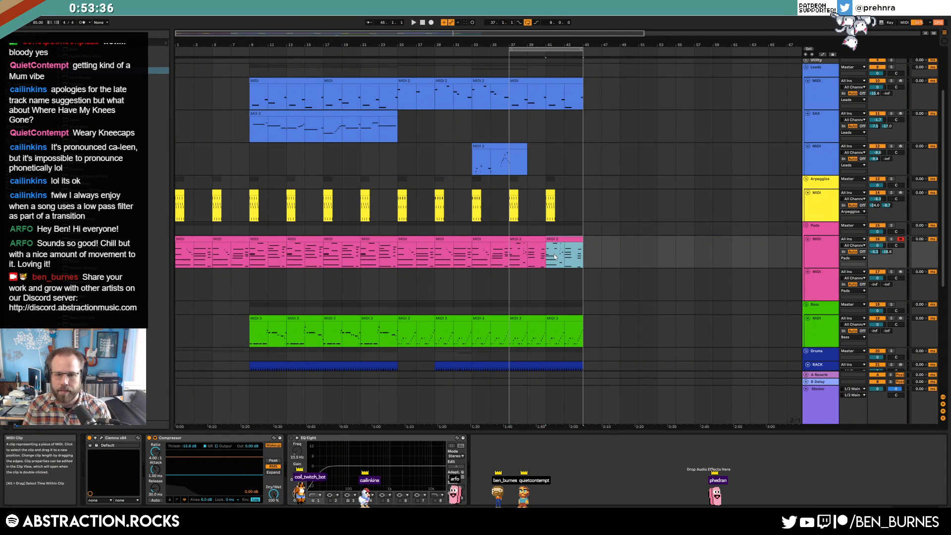
Step: Open the bass clip at bar 37 and lower the A#0 and C1 notes between beats 2.3 and 2.4 to G#0
{"action": "double_click", "coordinate": [534, 318]}
{"action": "key", "text": "space"}
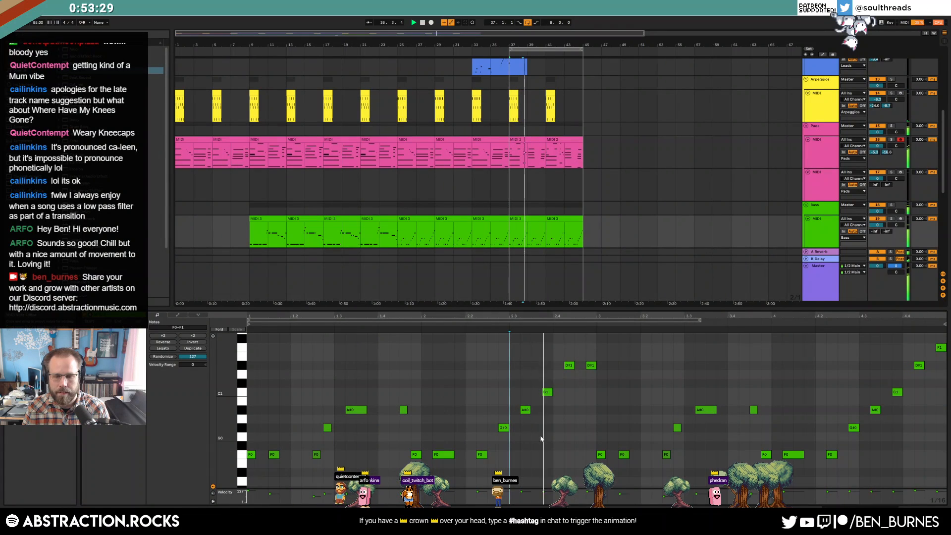
{"action": "key", "text": "space"}
{"action": "left_click_drag", "start_coordinate": [529, 410], "coordinate": [530, 419]}
{"action": "key", "text": "Down"}
{"action": "key", "text": "Down"}
{"action": "key", "text": "Down"}
{"action": "key", "text": "Down"}
Step: Try the two D#1 notes after beat 2.4 of the bass clip at B0
{"action": "left_click_drag", "start_coordinate": [546, 385], "coordinate": [610, 354]}
{"action": "key", "text": "Down"}
{"action": "key", "text": "Down"}
{"action": "key", "text": "Down"}
{"action": "key", "text": "Down"}
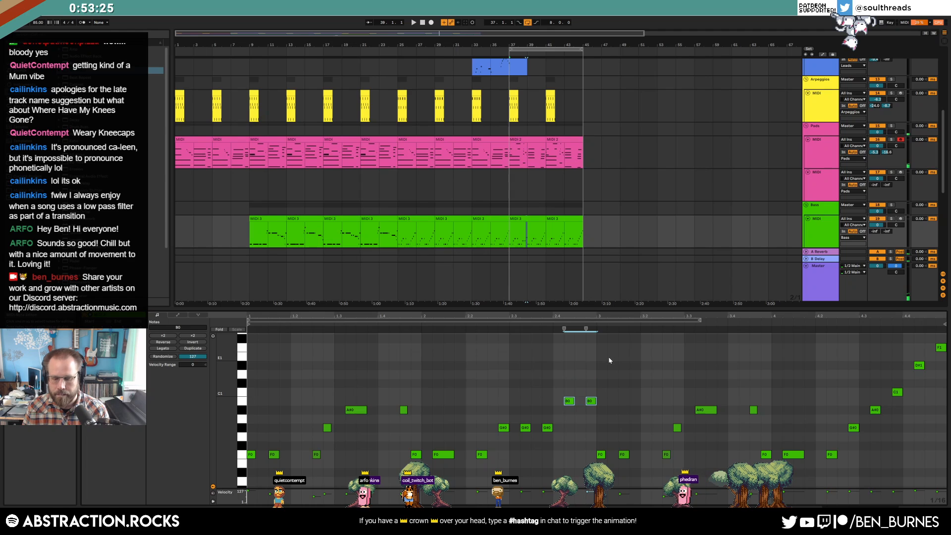
{"action": "key", "text": "Up"}
{"action": "key", "text": "Up"}
{"action": "key", "text": "Up"}
{"action": "key", "text": "Up"}
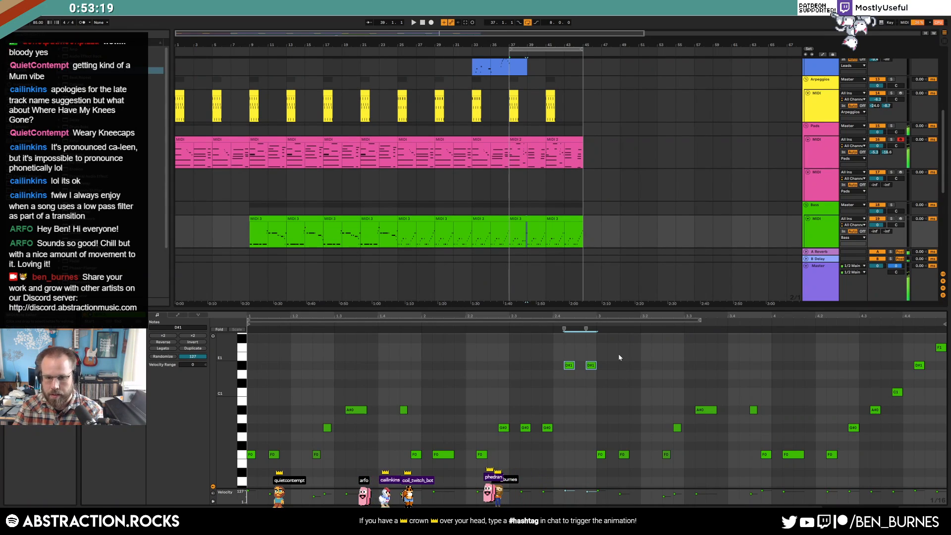
Step: Raise the two F0 bass notes just after beat 3 to D#1 and shorten the D#1 note before them
{"action": "left_click_drag", "start_coordinate": [576, 417], "coordinate": [635, 477]}
{"action": "key", "text": "shift+Up"}
{"action": "key", "text": "Down"}
{"action": "key", "text": "Down"}
{"action": "left_click_drag", "start_coordinate": [597, 365], "coordinate": [594, 365]}
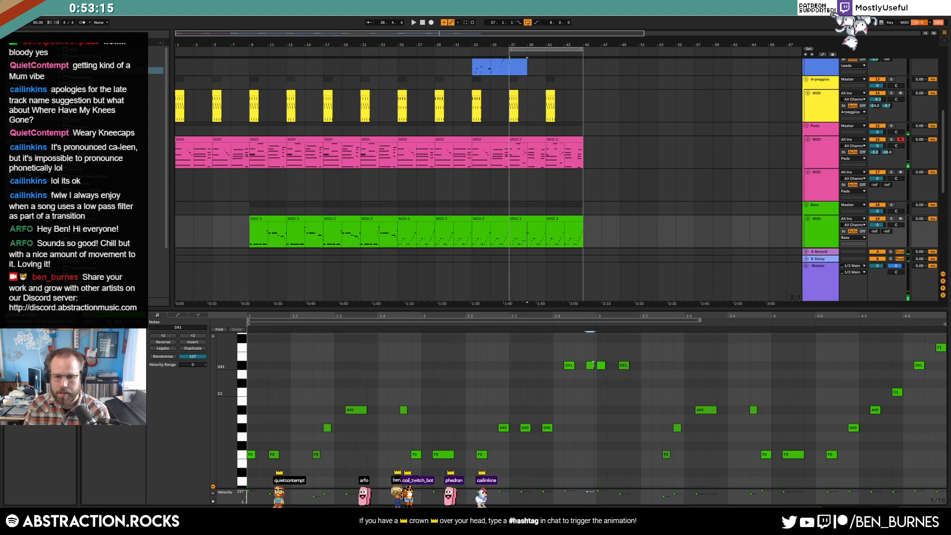
{"action": "left_click", "coordinate": [626, 367]}
{"action": "key", "text": "shift+Down"}
{"action": "key", "text": "shift+Up"}
Step: Raise the F0 note before beat 3.3 of the bass clip to F1 and the G#0 note after it to D#1
{"action": "left_click_drag", "start_coordinate": [653, 442], "coordinate": [666, 462]}
{"action": "key", "text": "shift+Up"}
{"action": "left_click_drag", "start_coordinate": [671, 420], "coordinate": [676, 435]}
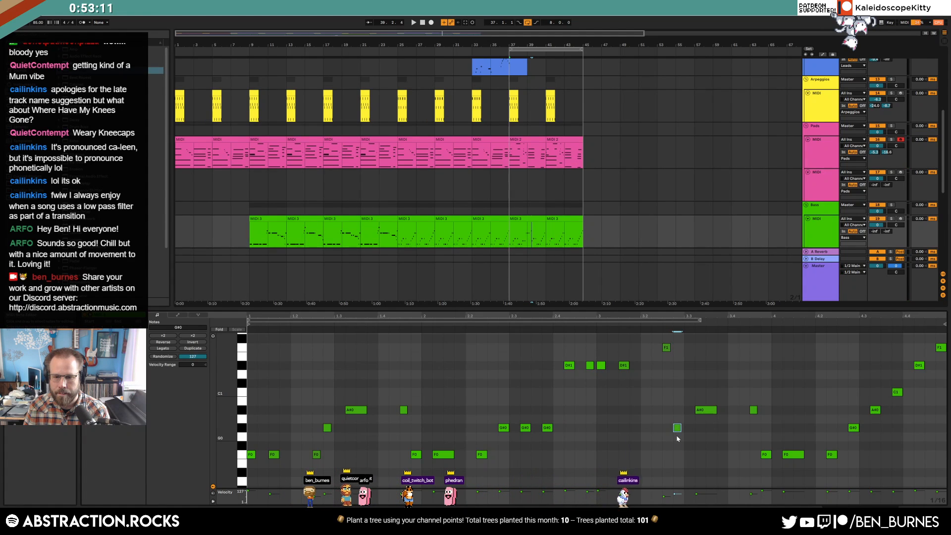
{"action": "key", "text": "shift+Up"}
{"action": "key", "text": "Down"}
{"action": "key", "text": "Down"}
{"action": "key", "text": "Down"}
{"action": "key", "text": "Down"}
{"action": "key", "text": "Down"}
Step: Solo the bass and pad tracks and play the loop from bar 37
{"action": "key", "text": "space"}
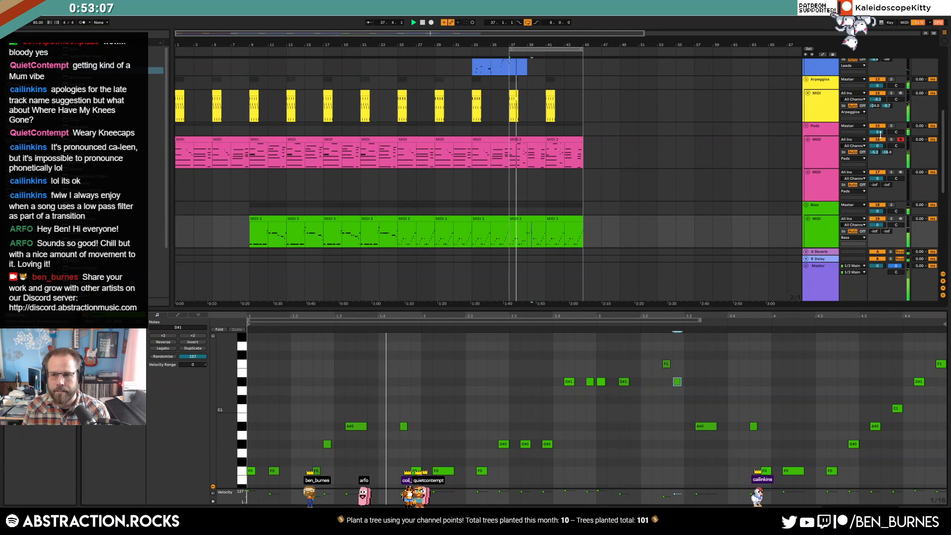
{"action": "left_click", "coordinate": [892, 219]}
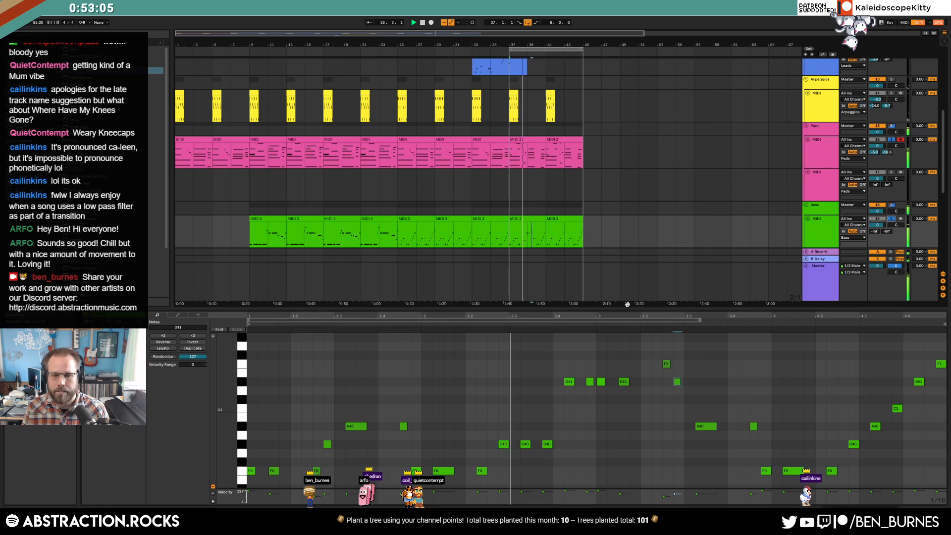
{"action": "key", "text": "space"}
Step: Lower the last D#1 note after beat 3 of the bass clip by an octave to D#0
{"action": "left_click", "coordinate": [624, 382]}
{"action": "key", "text": "shift+Down"}
{"action": "left_click", "coordinate": [591, 325]}
{"action": "left_click", "coordinate": [637, 467]}
Step: Lower the F1 and D#1 notes just before beat 3.3 to C#0 and D#0 and play the result
{"action": "left_click_drag", "start_coordinate": [659, 353], "coordinate": [681, 381]}
{"action": "key", "text": "shift+Down"}
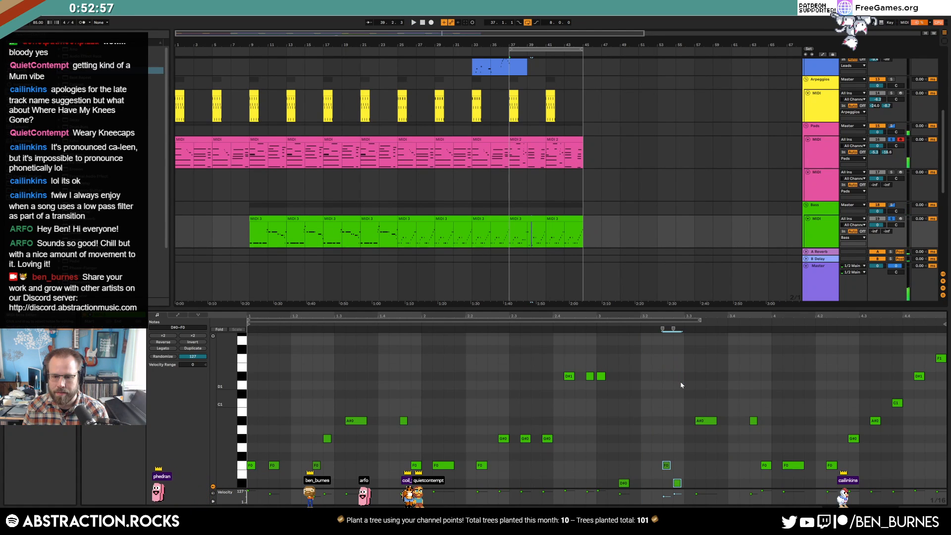
{"action": "key", "text": "Down"}
{"action": "key", "text": "Down"}
{"action": "key", "text": "Down"}
{"action": "key", "text": "Down"}
{"action": "left_click", "coordinate": [678, 481]}
{"action": "key", "text": "Up"}
{"action": "key", "text": "Up"}
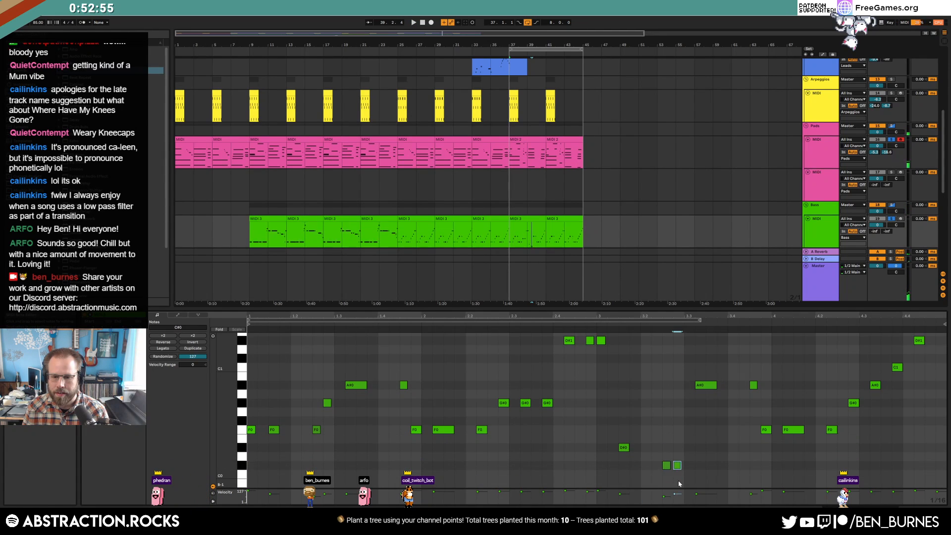
{"action": "left_click", "coordinate": [582, 323]}
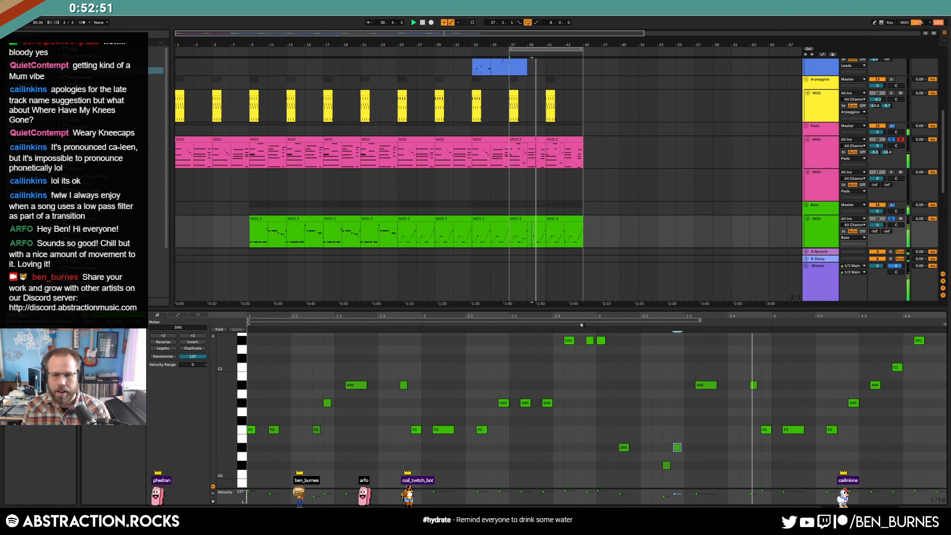
Step: Inspect the bass track's FILTER1-CUT automation from bar 37 onward and play back that section
{"action": "key", "text": "shift+Tab"}
{"action": "key", "text": "a"}
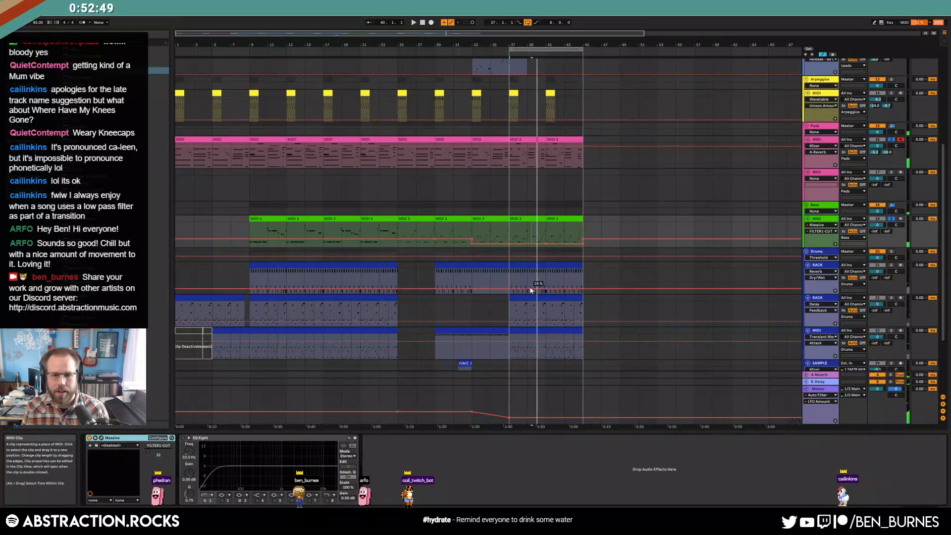
{"action": "left_click", "coordinate": [524, 238]}
{"action": "left_click_drag", "start_coordinate": [585, 234], "coordinate": [631, 233]}
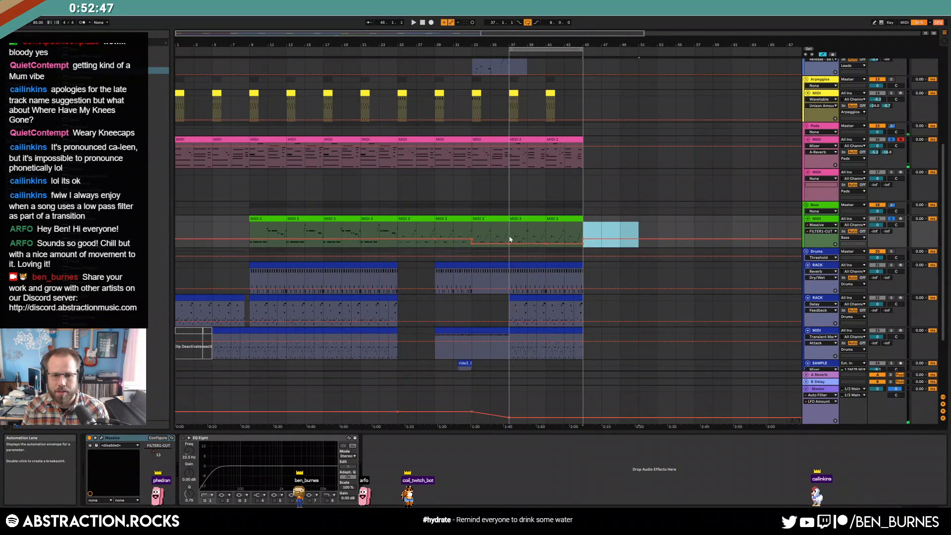
{"action": "left_click_drag", "start_coordinate": [510, 239], "coordinate": [581, 240]}
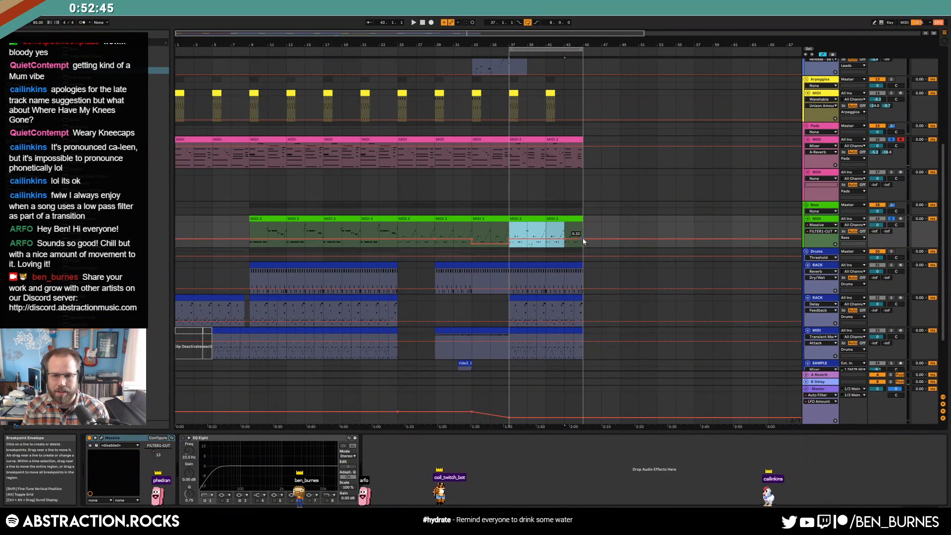
{"action": "key", "text": "space"}
{"action": "key", "text": "a"}
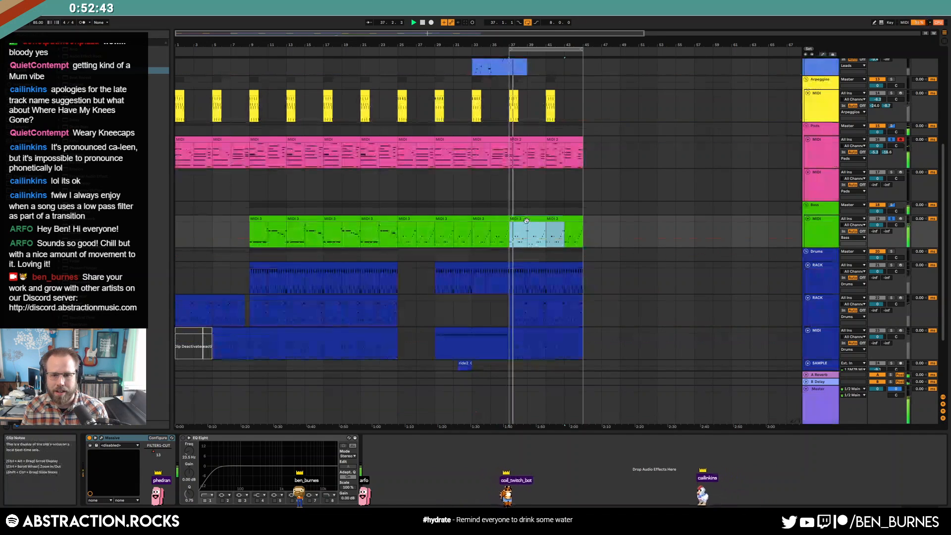
Step: Reopen the bass clip at bar 37 and copy the D#0 note before beat 3.3 to just after that beat
{"action": "double_click", "coordinate": [513, 228]}
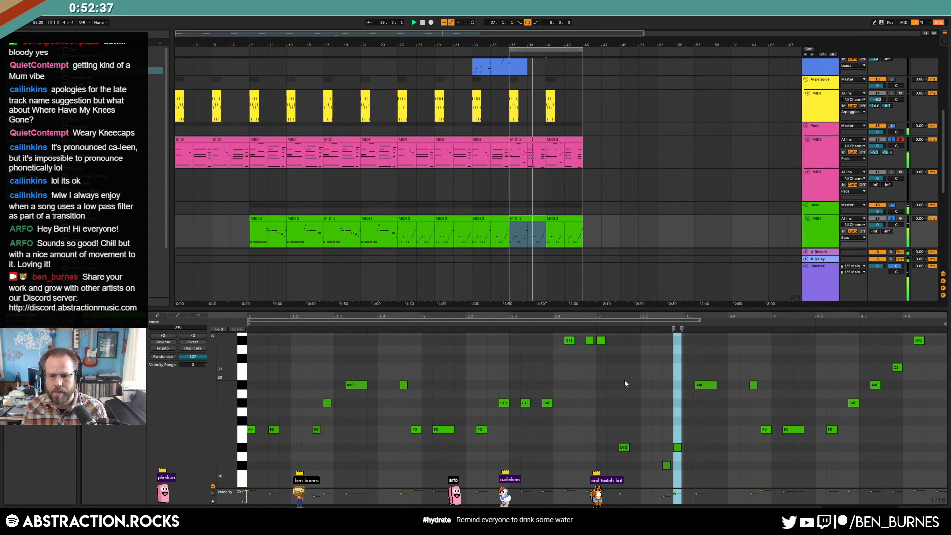
{"action": "left_click", "coordinate": [678, 448]}
{"action": "left_click_drag", "start_coordinate": [687, 446], "coordinate": [700, 447]}
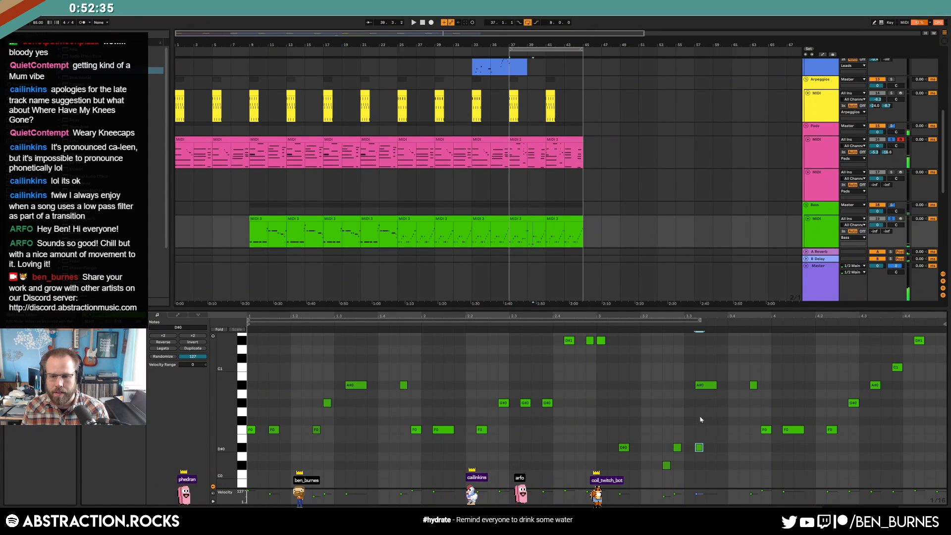
Step: Move the long A#0 note to just before beat 3.4, shorten it, and add a G#0 note right after it
{"action": "left_click_drag", "start_coordinate": [703, 385], "coordinate": [725, 386]}
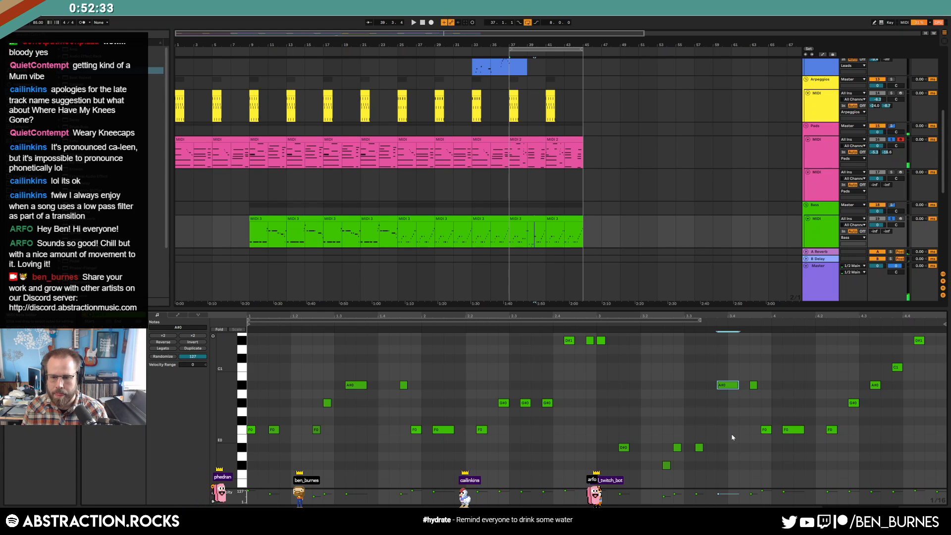
{"action": "double_click", "coordinate": [732, 402]}
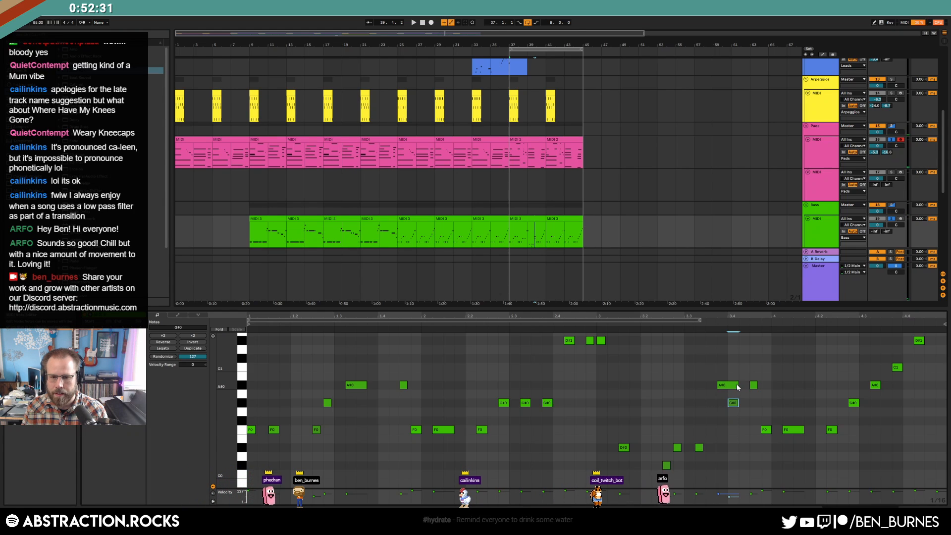
{"action": "left_click_drag", "start_coordinate": [737, 385], "coordinate": [726, 384]}
{"action": "left_click", "coordinate": [725, 386]}
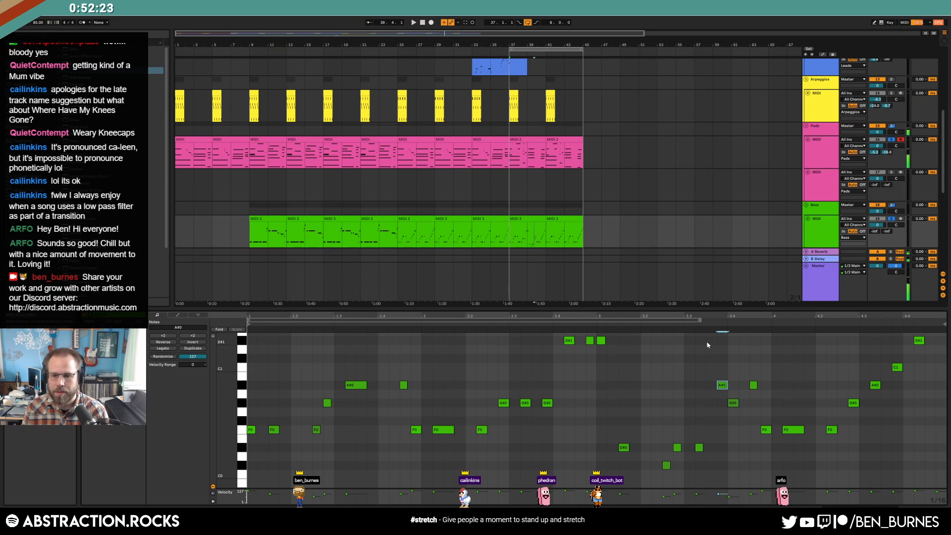
Step: Replace the short F0 note before beat 4 with a G#0 and raise the long note after it to G0
{"action": "left_click", "coordinate": [732, 403]}
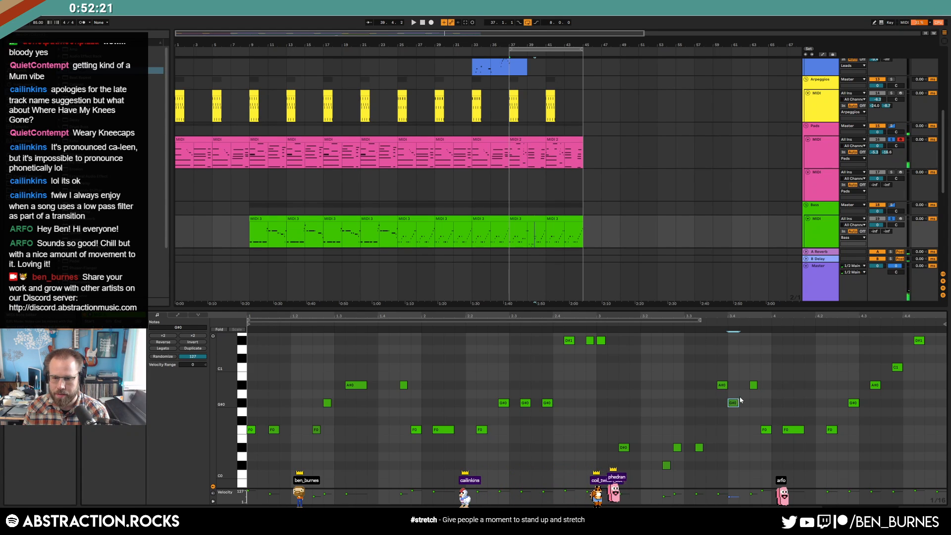
{"action": "left_click_drag", "start_coordinate": [750, 386], "coordinate": [795, 413]}
{"action": "double_click", "coordinate": [767, 431]}
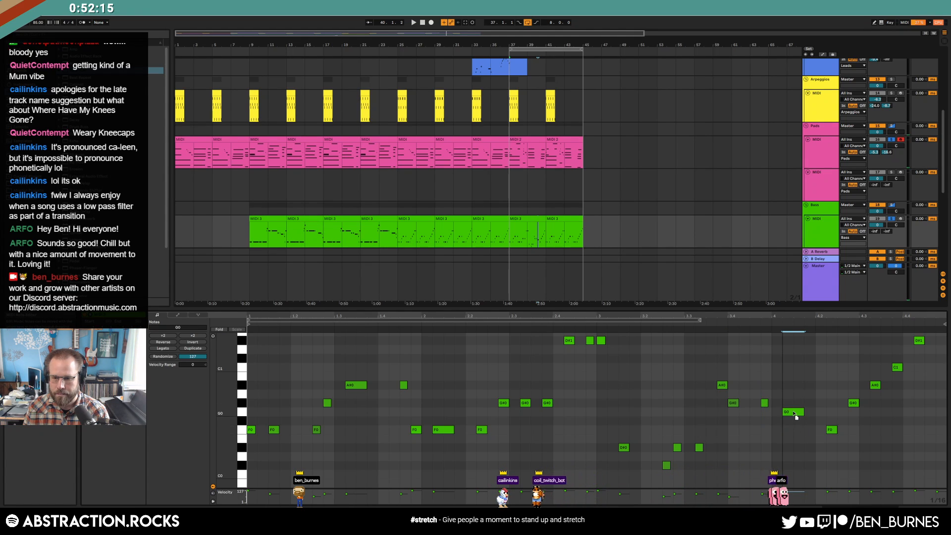
Step: Raise the three bass notes leading into beat 4 by two semitones and set the first of them to G#0
{"action": "left_click_drag", "start_coordinate": [715, 368], "coordinate": [766, 423]}
{"action": "key", "text": "Up"}
{"action": "key", "text": "Up"}
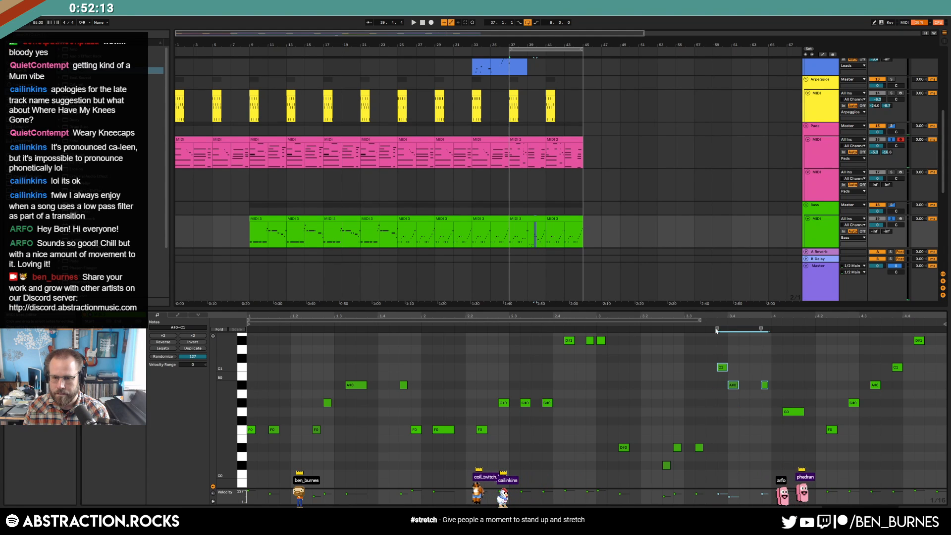
{"action": "left_click", "coordinate": [657, 324]}
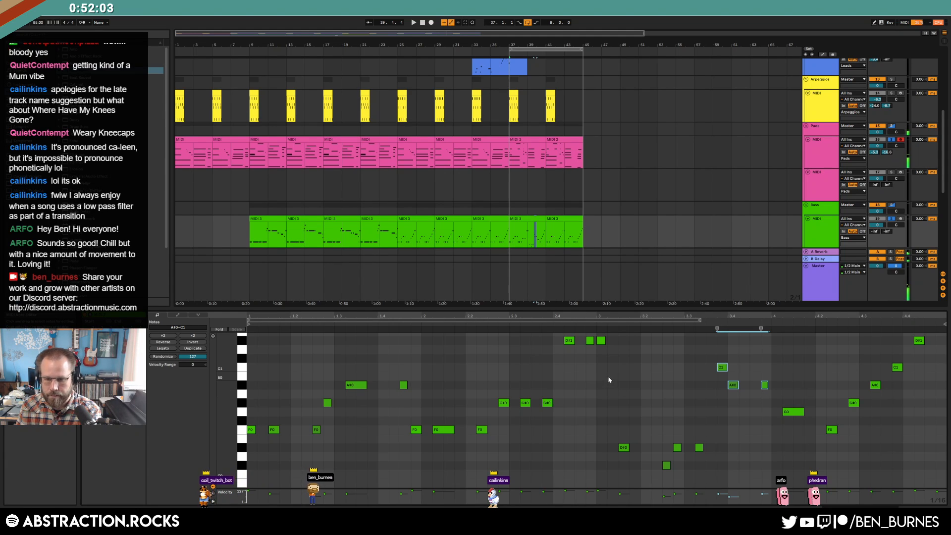
{"action": "left_click_drag", "start_coordinate": [706, 354], "coordinate": [722, 377]}
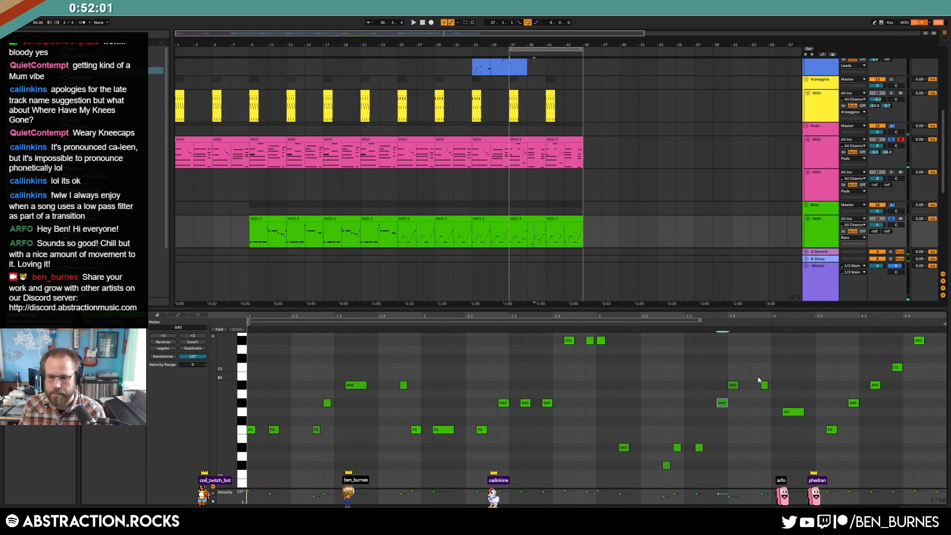
Step: Lower the F0 note after beat 1.2 to D#0 and thin the D#1 run after beat 2.4 to one D#1 and one D#0
{"action": "key", "text": "space"}
{"action": "left_click_drag", "start_coordinate": [316, 429], "coordinate": [316, 448]}
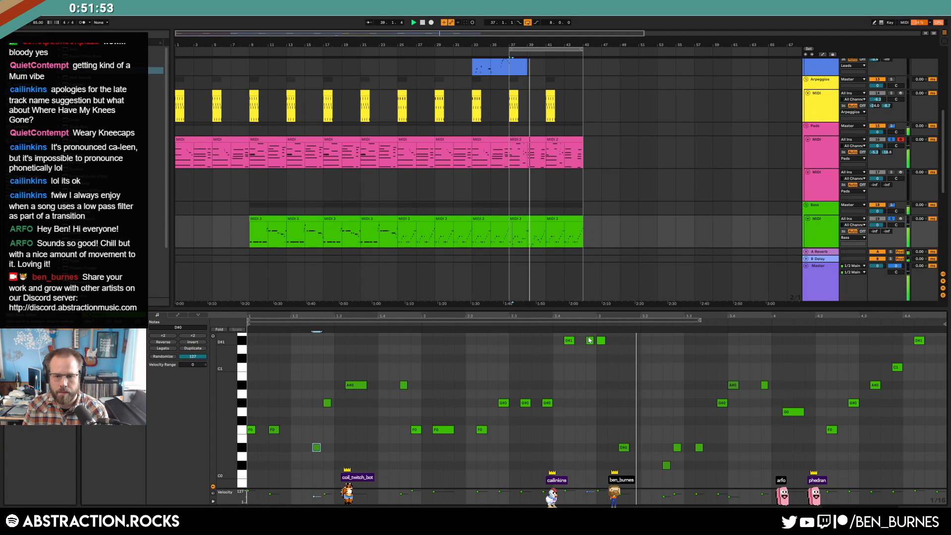
{"action": "left_click_drag", "start_coordinate": [590, 340], "coordinate": [572, 341]}
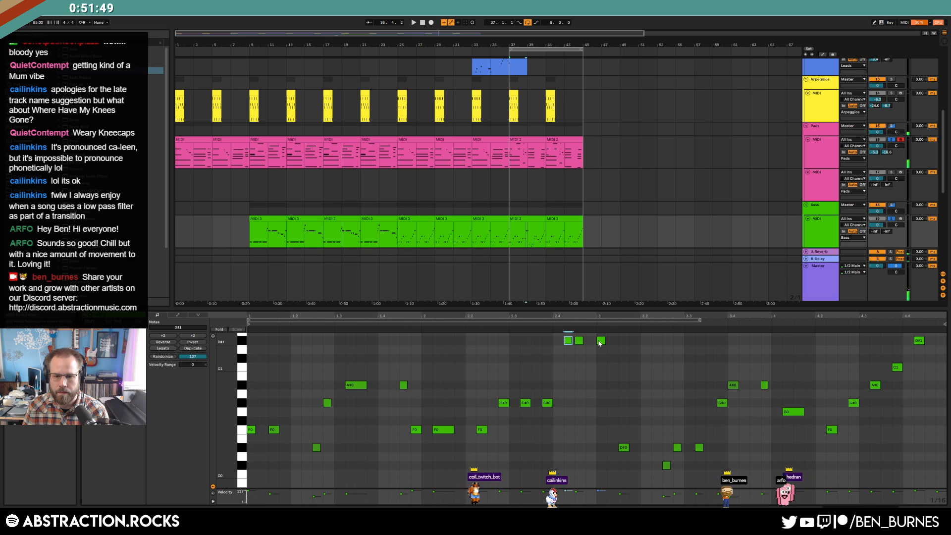
{"action": "left_click_drag", "start_coordinate": [601, 341], "coordinate": [594, 340]}
{"action": "key", "text": "shift+Down"}
{"action": "left_click", "coordinate": [623, 447]}
{"action": "key", "text": "space"}
{"action": "double_click", "coordinate": [578, 340]}
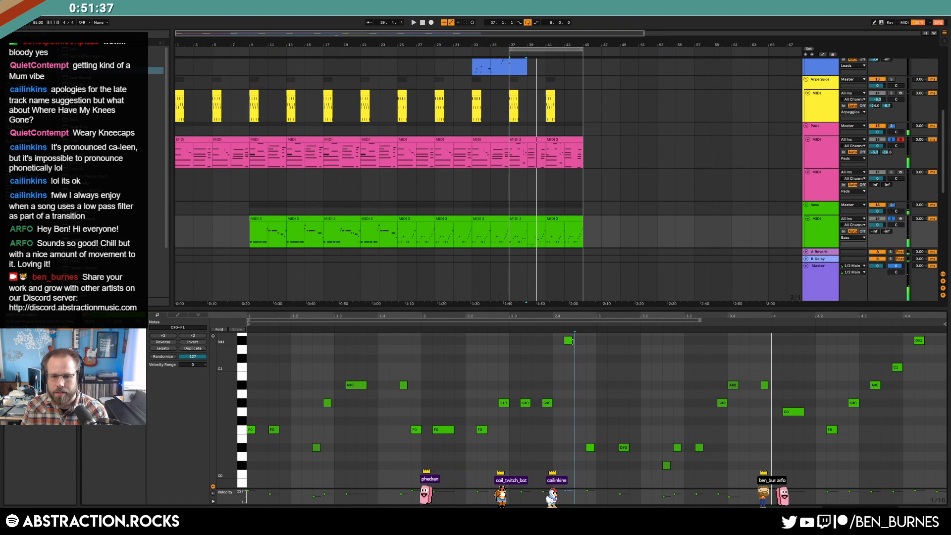
Step: Delete all notes of the bass clip from beat 2.4 onward
{"action": "left_click", "coordinate": [793, 413]}
{"action": "left_click_drag", "start_coordinate": [818, 455], "coordinate": [936, 328]}
{"action": "key", "text": "Delete"}
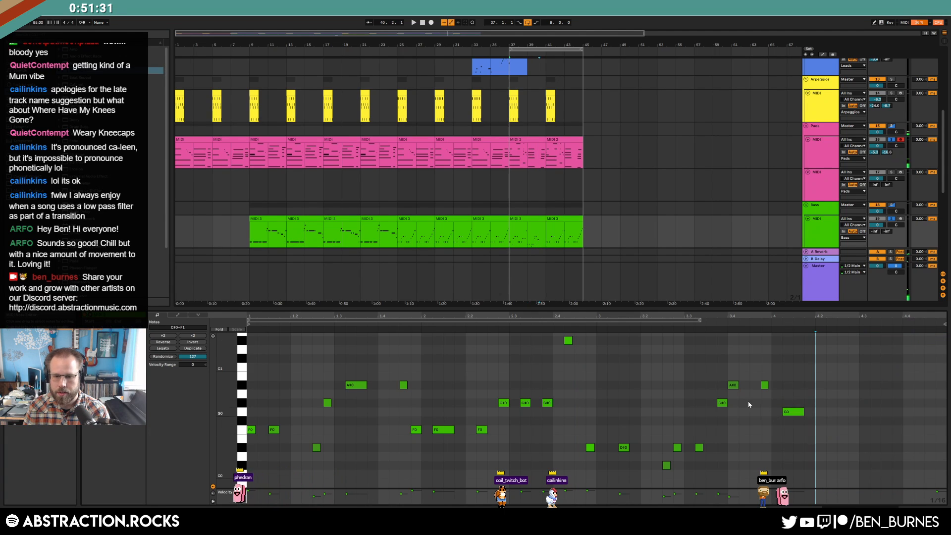
{"action": "left_click_drag", "start_coordinate": [561, 341], "coordinate": [805, 470]}
{"action": "key", "text": "Delete"}
Step: Add a short D#0 note after beat 1.2, set the note following it to F0, and play the bass line
{"action": "key", "text": "space"}
{"action": "key", "text": "space"}
{"action": "double_click", "coordinate": [296, 430]}
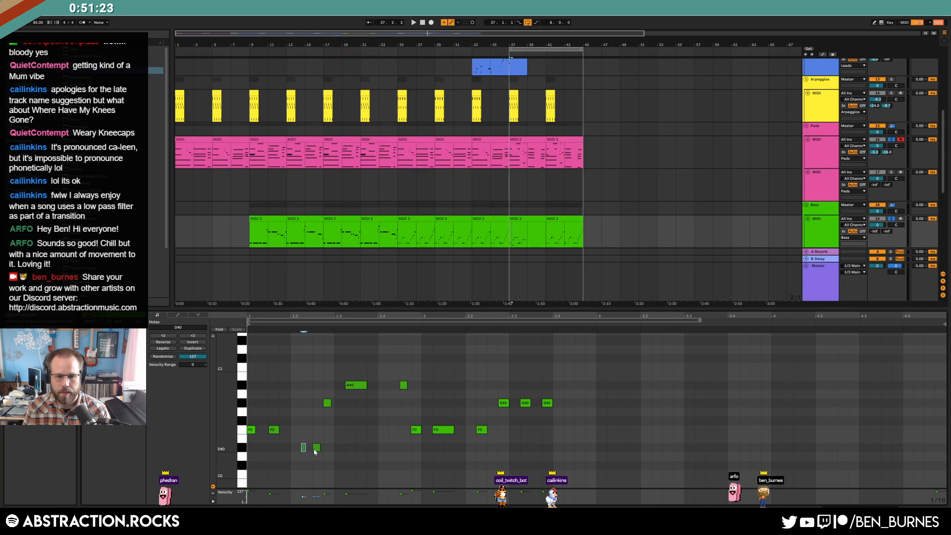
{"action": "key", "text": "space"}
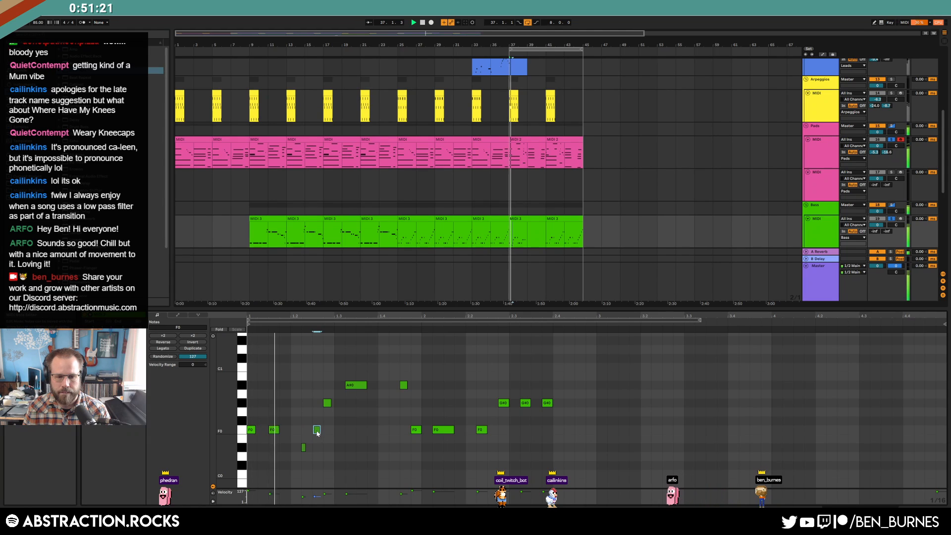
Step: Move the short A#0 after beat 1.4 and the F0 just before beat 2 one grid step earlier, checking against playback
{"action": "left_click", "coordinate": [403, 386]}
{"action": "left_click_drag", "start_coordinate": [403, 387], "coordinate": [392, 387]}
{"action": "key", "text": "space"}
{"action": "left_click_drag", "start_coordinate": [416, 431], "coordinate": [406, 431]}
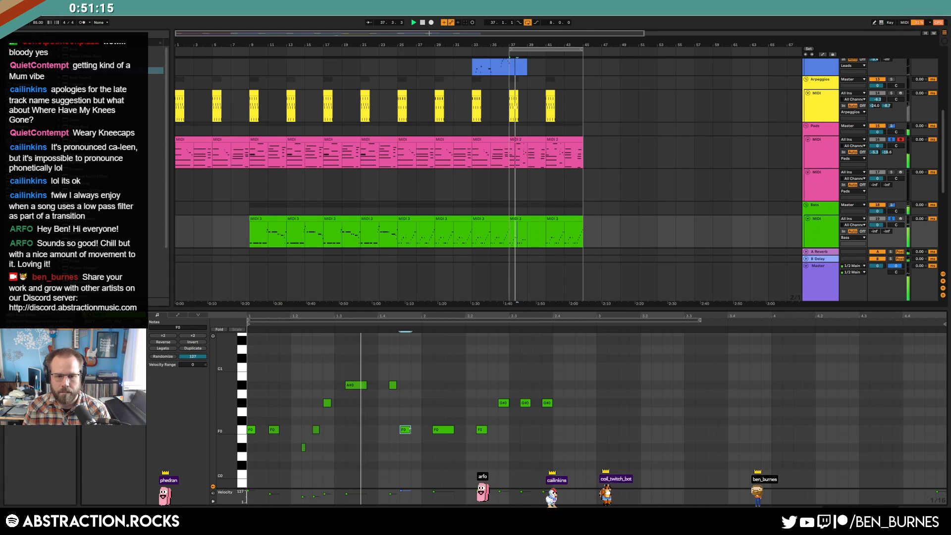
{"action": "left_click", "coordinate": [443, 430]}
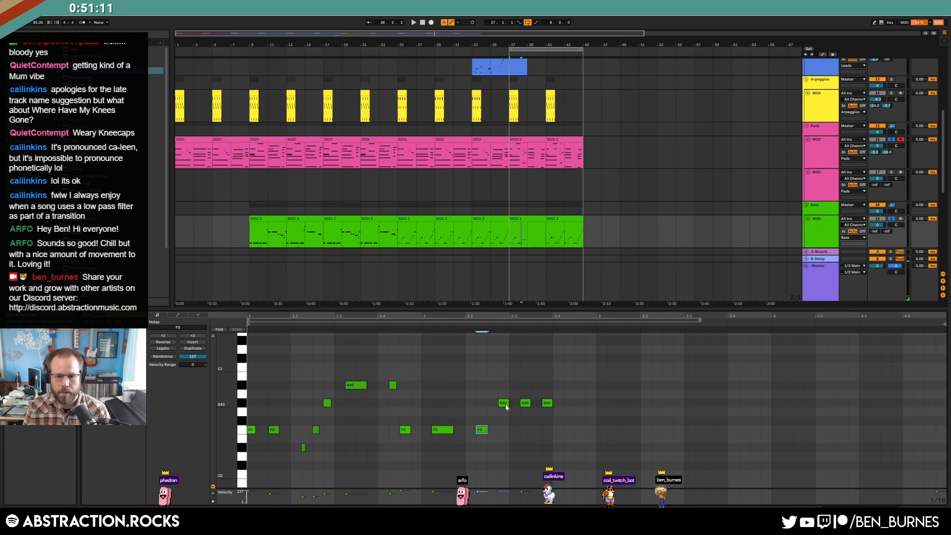
Step: Raise the middle of the three G#0 notes around beat 2.3 to A#0 and add a slightly shortened A#0 after beat 2.4
{"action": "left_click", "coordinate": [526, 386]}
{"action": "key", "text": "space"}
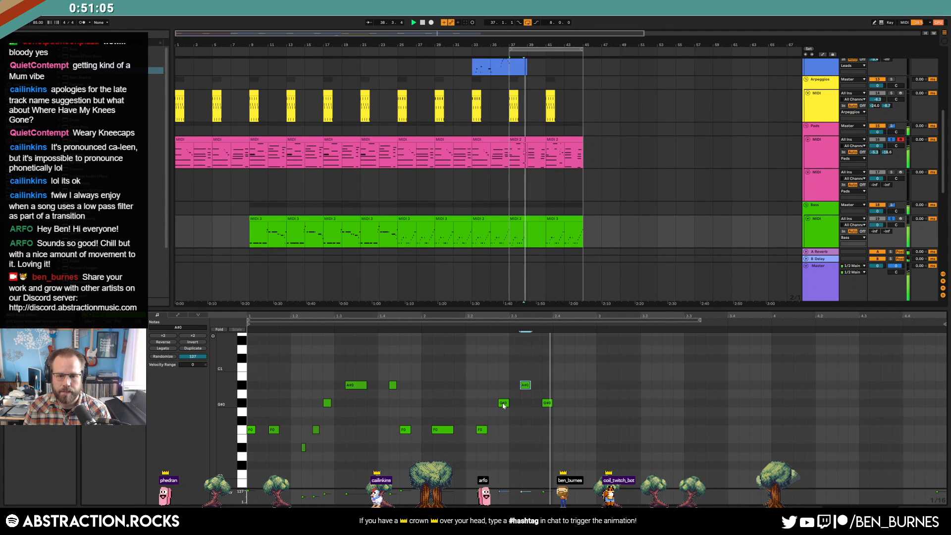
{"action": "double_click", "coordinate": [568, 385]}
{"action": "key", "text": "space"}
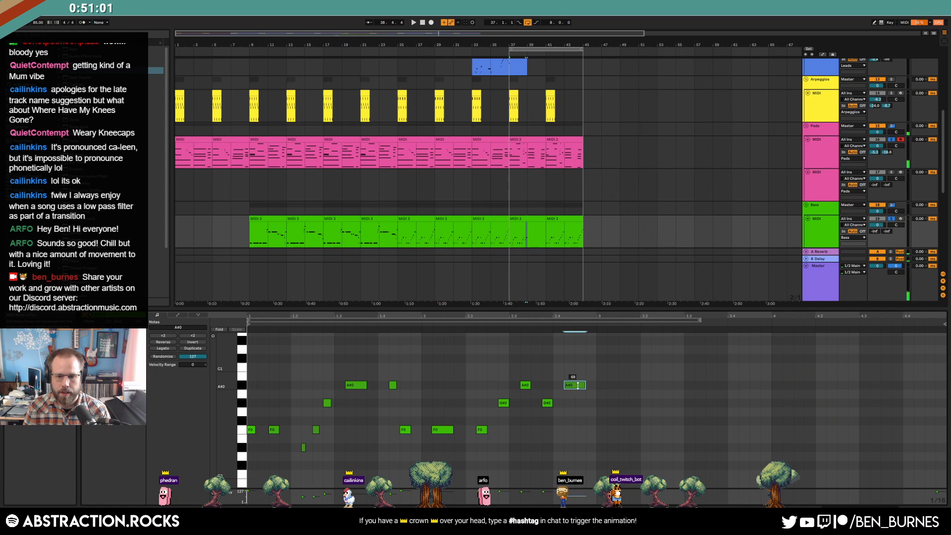
{"action": "left_click_drag", "start_coordinate": [585, 386], "coordinate": [582, 385]}
{"action": "left_click", "coordinate": [583, 378]}
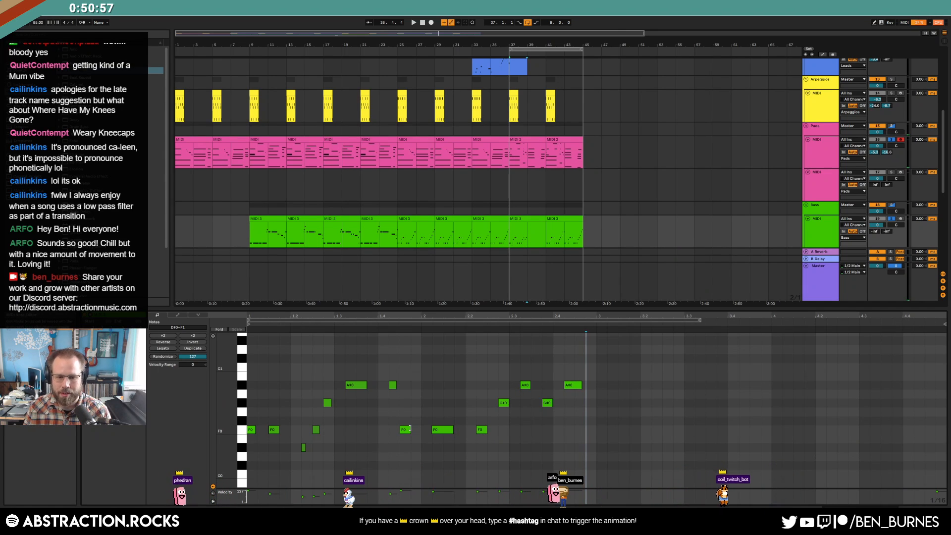
Step: Shorten the F0 notes before beat 2 and after beat 2.2 and both G#0 notes around beat 2.3, and play the line
{"action": "left_click_drag", "start_coordinate": [410, 431], "coordinate": [407, 430]}
{"action": "left_click", "coordinate": [422, 427]}
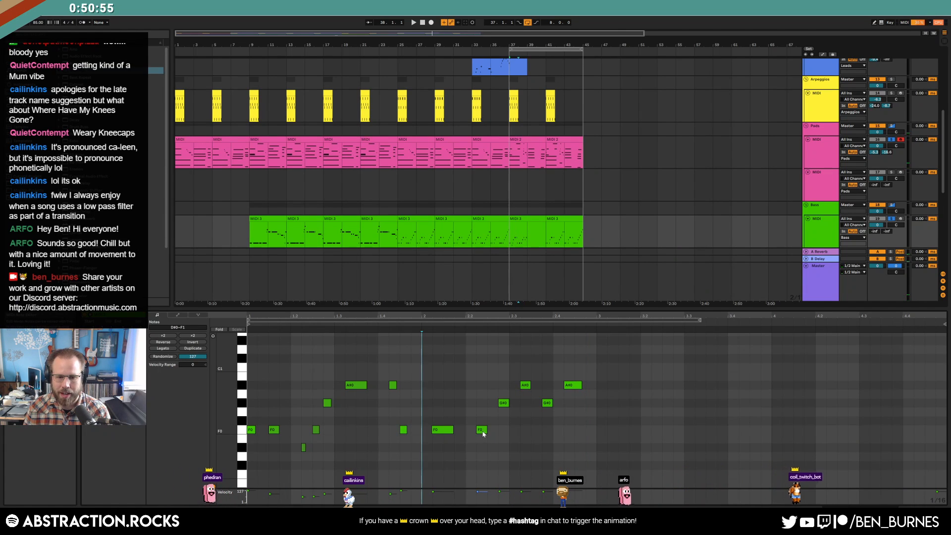
{"action": "left_click", "coordinate": [483, 430]}
{"action": "left_click_drag", "start_coordinate": [483, 430], "coordinate": [481, 430]}
{"action": "left_click_drag", "start_coordinate": [505, 376], "coordinate": [590, 413]}
{"action": "left_click", "coordinate": [545, 378]}
{"action": "left_click_drag", "start_coordinate": [552, 376], "coordinate": [497, 408]}
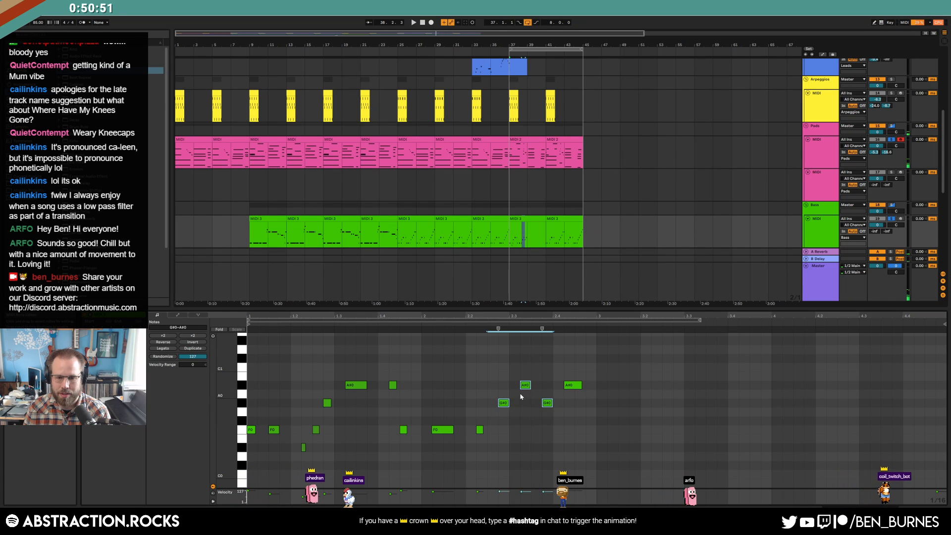
{"action": "left_click", "coordinate": [523, 385]}
{"action": "key", "text": "space"}
{"action": "left_click_drag", "start_coordinate": [528, 386], "coordinate": [531, 386]}
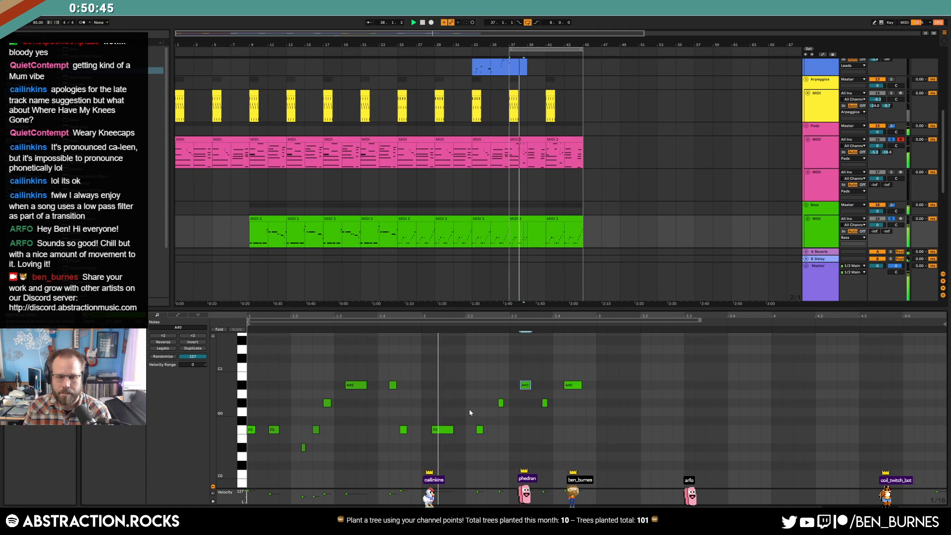
Step: Lengthen the F0 after beat 2.2 and move the last A#0 one grid step earlier onto beat 2.4
{"action": "left_click_drag", "start_coordinate": [483, 427], "coordinate": [494, 427]}
{"action": "left_click", "coordinate": [571, 385]}
{"action": "key", "text": "Left"}
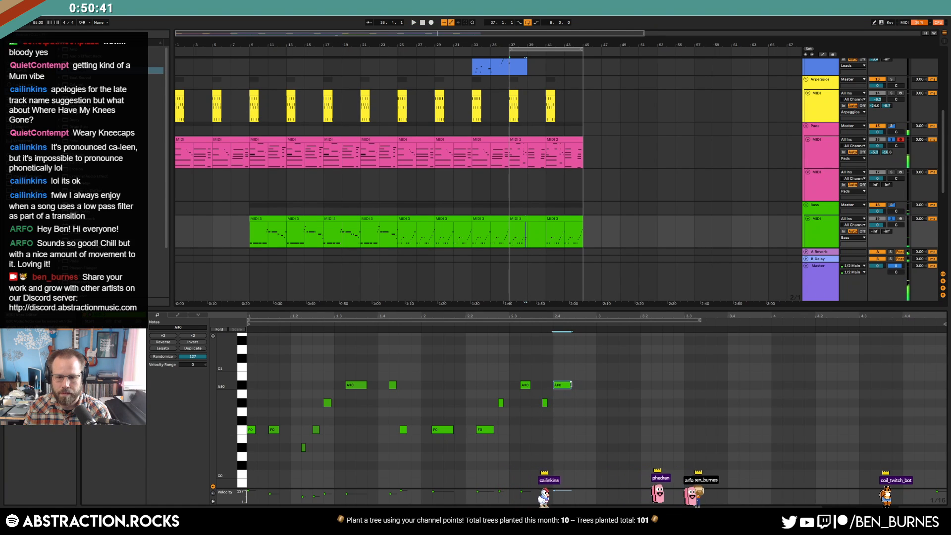
Step: Add an A#0 just before beat 3, a short D#0 on beat 3 and a longer D#0 after it
{"action": "double_click", "coordinate": [601, 449]}
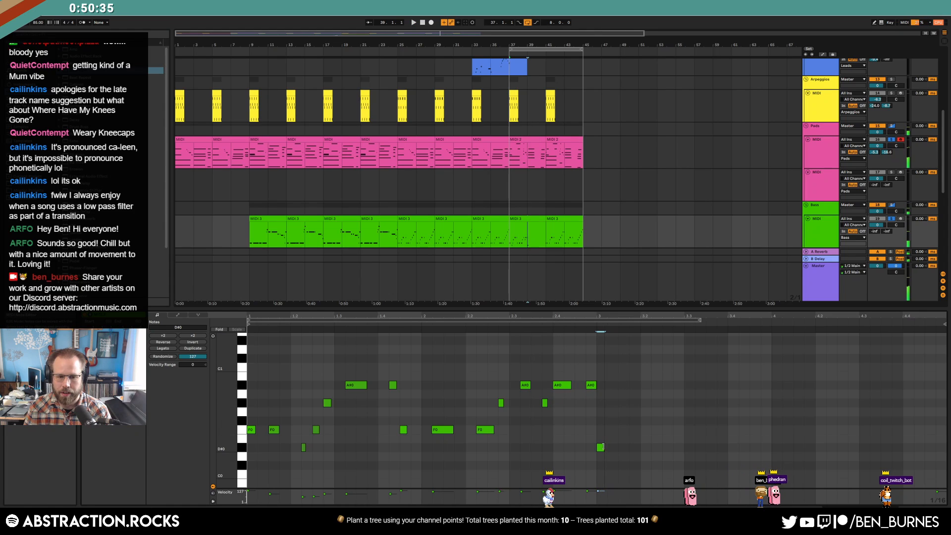
{"action": "double_click", "coordinate": [622, 448]}
{"action": "left_click_drag", "start_coordinate": [625, 448], "coordinate": [636, 449]}
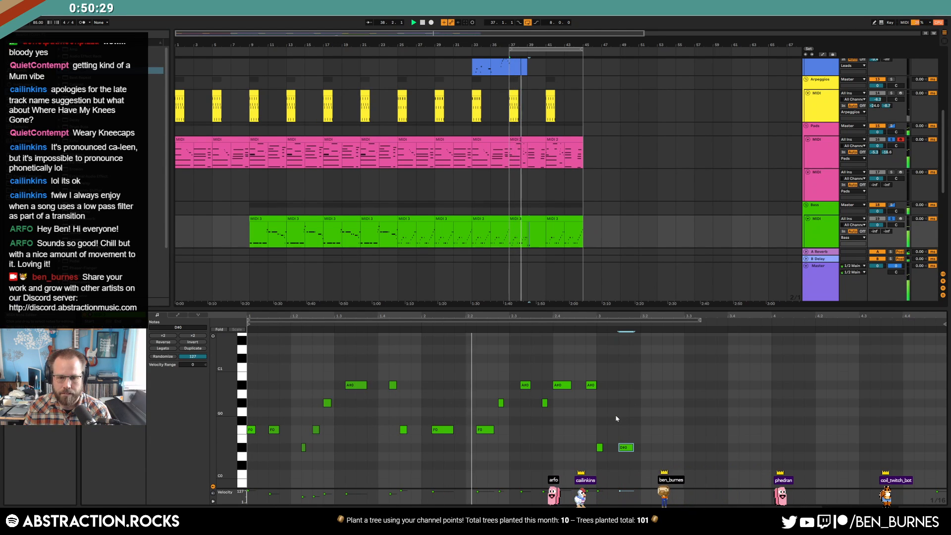
Step: Shorten the F0 after beat 2.2, shift the four notes following it one grid step earlier, and lengthen the A#0 at beat 2.4
{"action": "left_click_drag", "start_coordinate": [485, 430], "coordinate": [495, 435]}
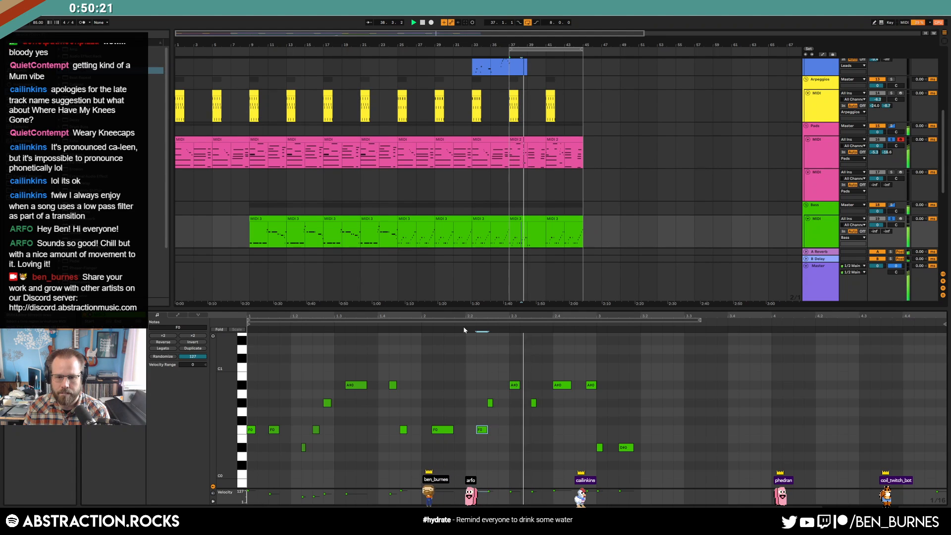
{"action": "left_click", "coordinate": [559, 386]}
{"action": "key", "text": "Left"}
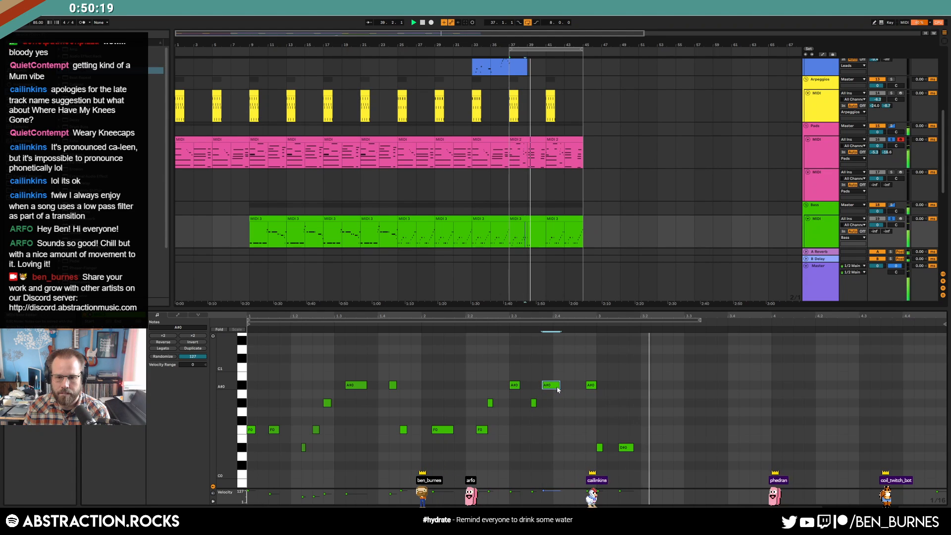
{"action": "left_click_drag", "start_coordinate": [559, 386], "coordinate": [567, 391]}
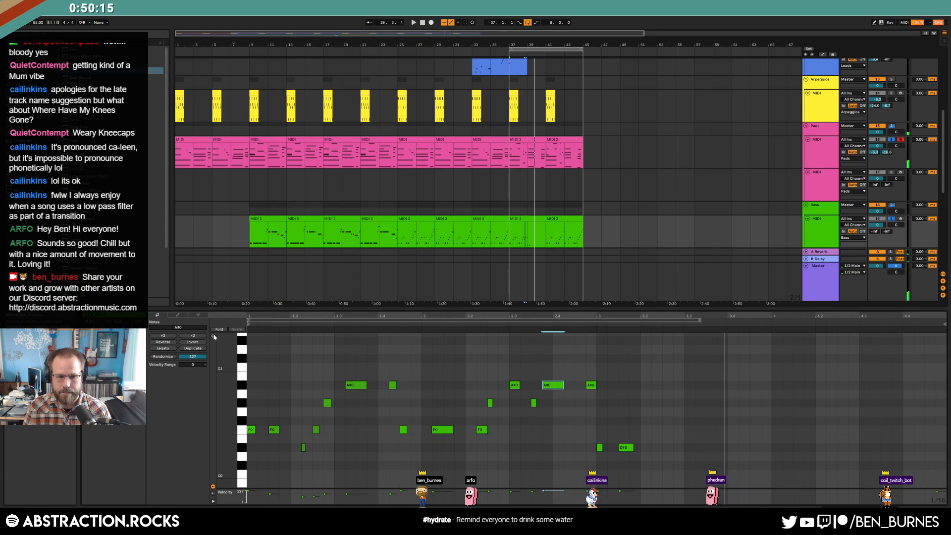
Step: Add a short C#0 before beat 3.3 followed by a longer D#0, and trim the C#0 while the line plays
{"action": "double_click", "coordinate": [667, 467]}
{"action": "left_click_drag", "start_coordinate": [678, 449], "coordinate": [700, 448]}
{"action": "left_click", "coordinate": [669, 466]}
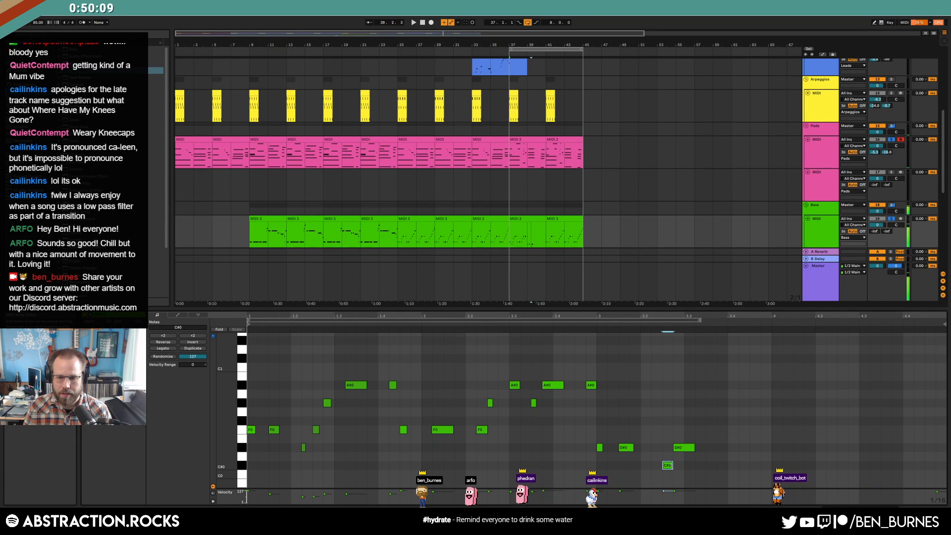
{"action": "key", "text": "space"}
{"action": "left_click_drag", "start_coordinate": [659, 467], "coordinate": [670, 467]}
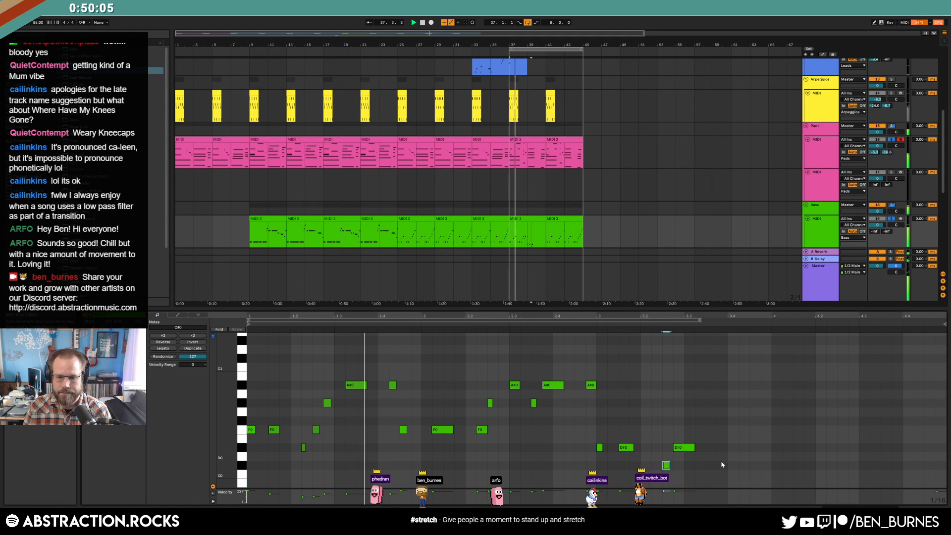
Step: Add a very short C#0 note at beat 1.2 and play the bass line
{"action": "left_click", "coordinate": [292, 468]}
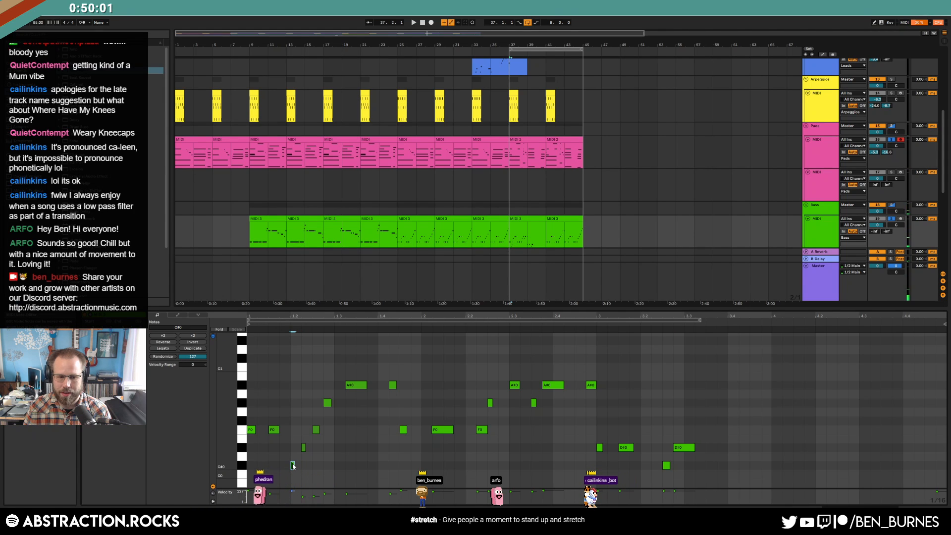
{"action": "left_click", "coordinate": [292, 466]}
{"action": "key", "text": "space"}
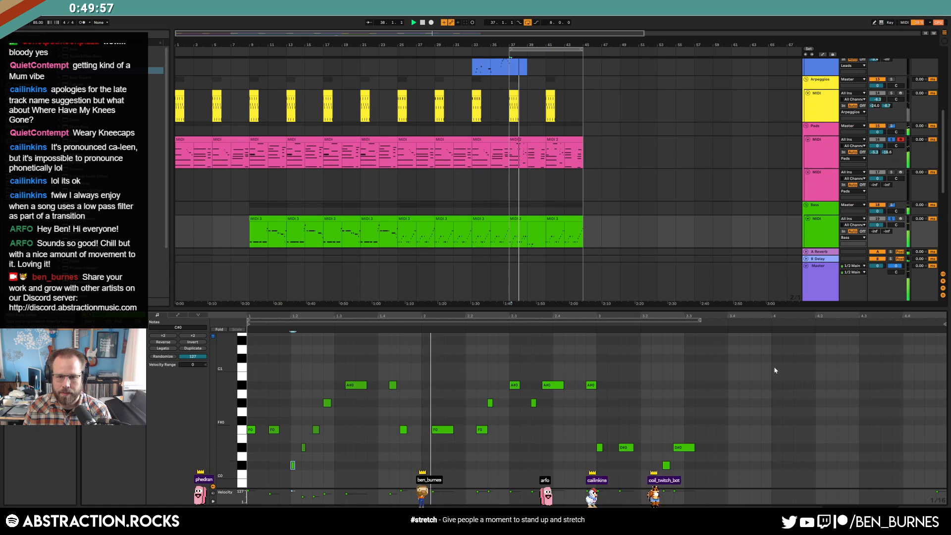
Step: Solo the first drum rack so it plays along with the bass and pads
{"action": "scroll", "coordinate": [664, 242], "scroll_direction": "down", "scroll_amount": 3}
{"action": "scroll", "coordinate": [664, 242], "scroll_direction": "down", "scroll_amount": 1}
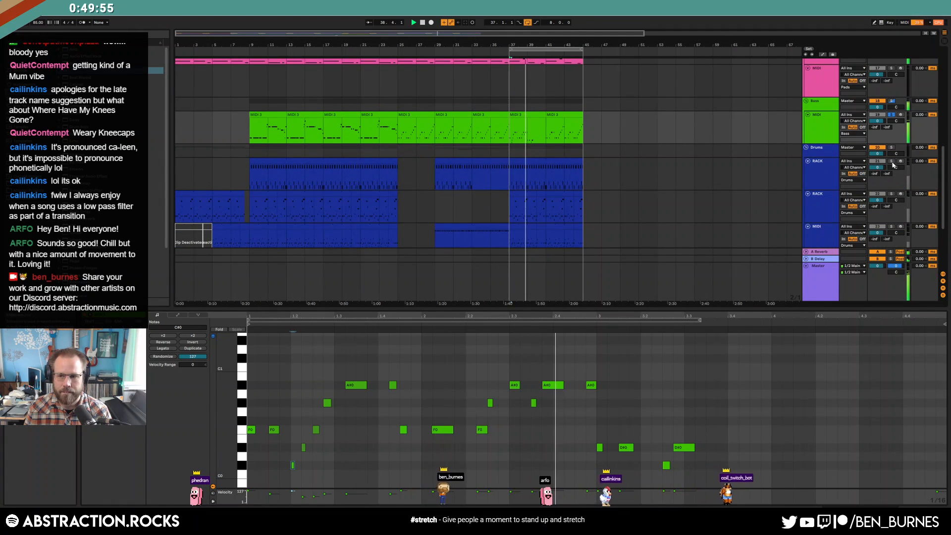
{"action": "scroll", "coordinate": [713, 458], "scroll_direction": "up", "scroll_amount": 1}
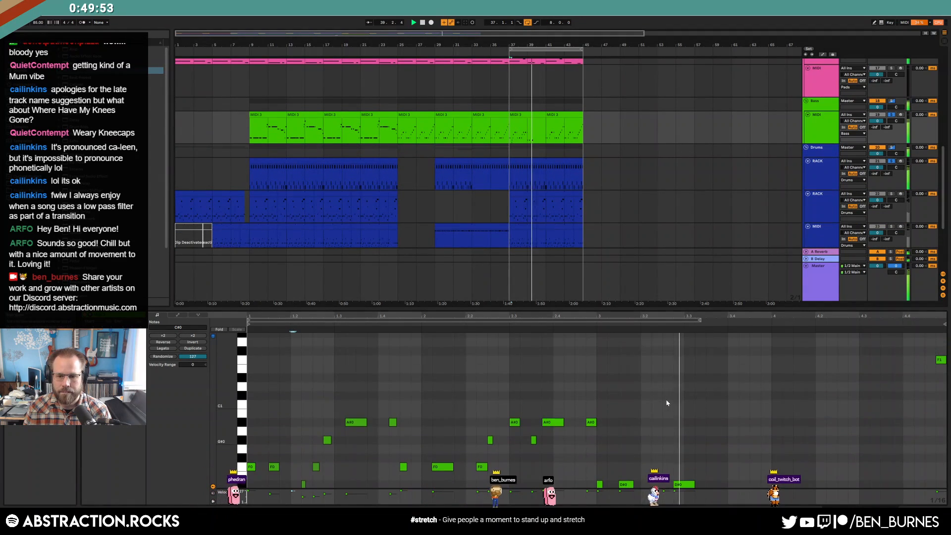
Step: Add a long D#0 before beat 3.4 and a short D1 leading into D#1, F1 and D#1 notes around beat 4
{"action": "double_click", "coordinate": [720, 456]}
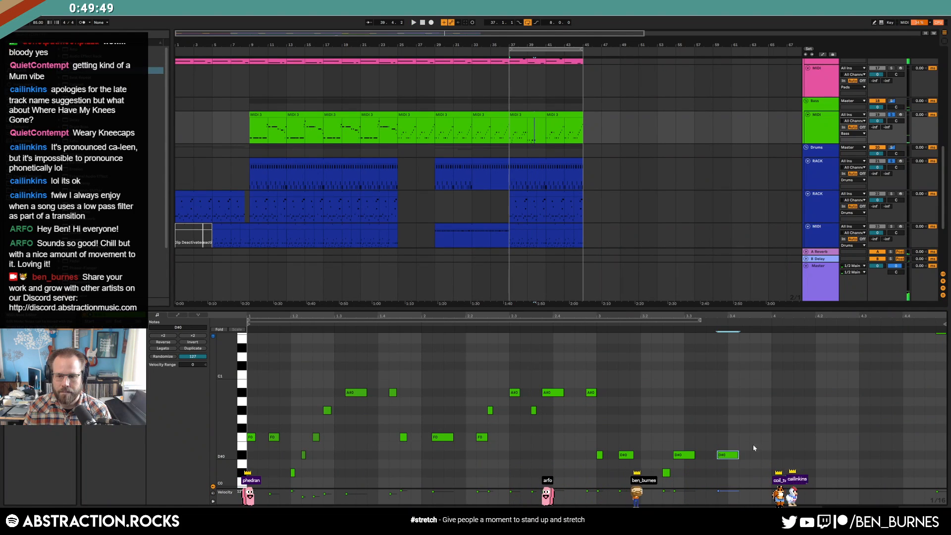
{"action": "scroll", "coordinate": [750, 453], "scroll_direction": "up", "scroll_amount": 3}
{"action": "double_click", "coordinate": [754, 386]}
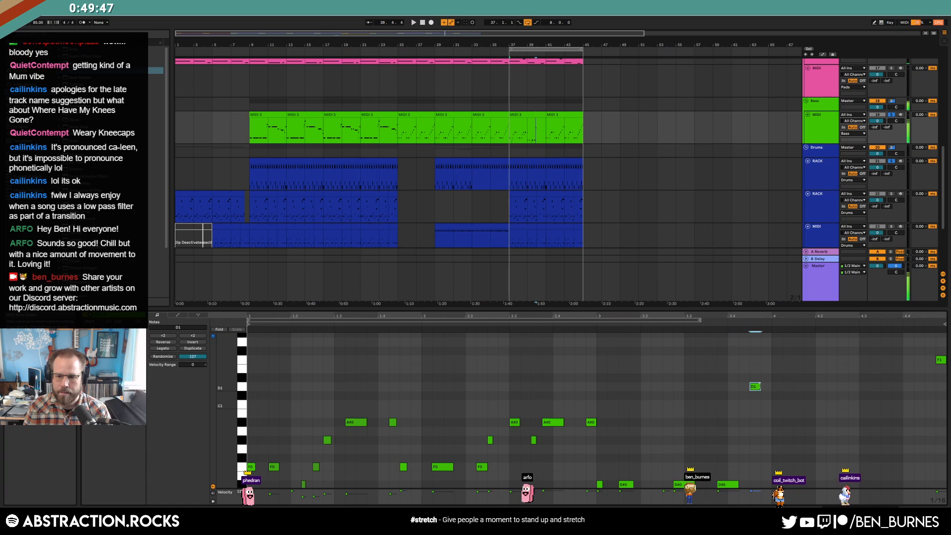
{"action": "double_click", "coordinate": [766, 378]}
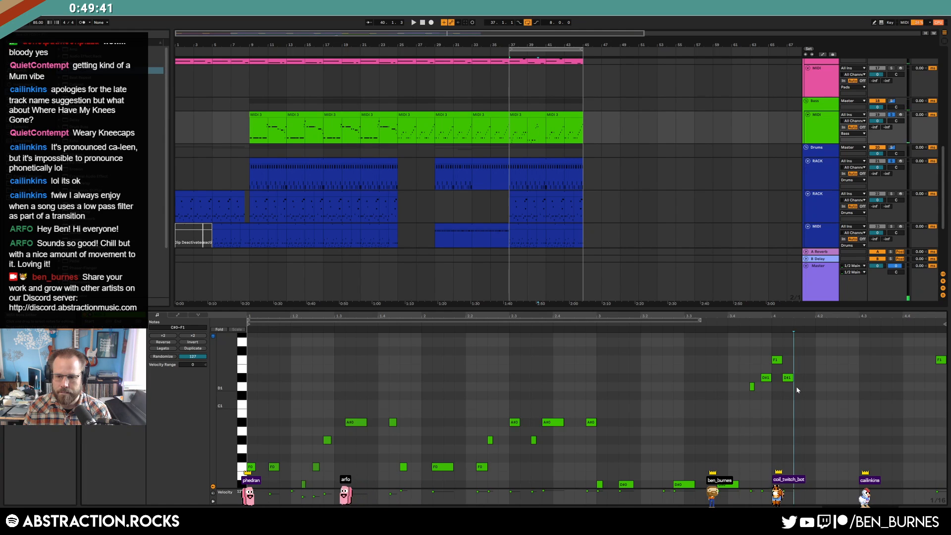
Step: Add a short and a longer D#1 at beat 4.2 and repeat the pair toward beat 4.4
{"action": "double_click", "coordinate": [821, 378]}
{"action": "double_click", "coordinate": [830, 378]}
{"action": "left_click_drag", "start_coordinate": [838, 380], "coordinate": [846, 387]}
{"action": "key", "text": "ctrl+d"}
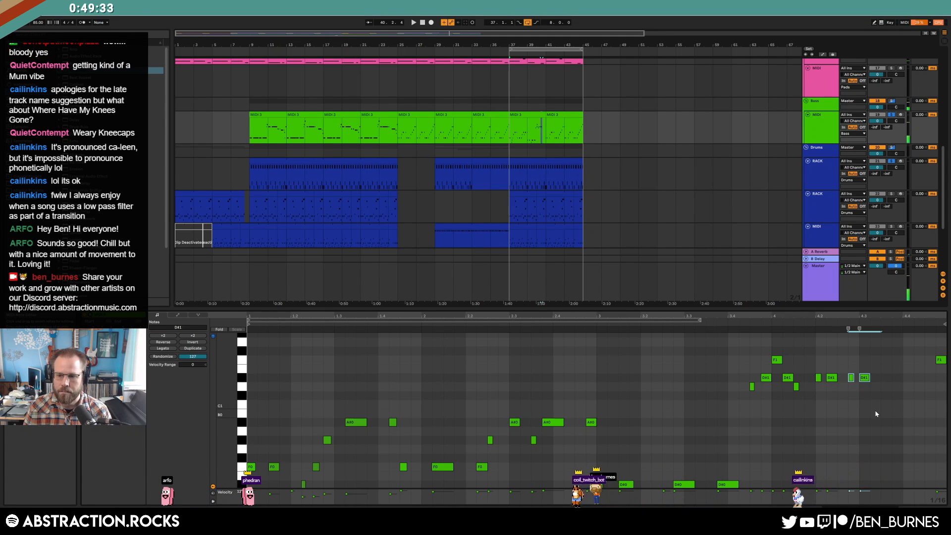
{"action": "left_click_drag", "start_coordinate": [850, 368], "coordinate": [882, 385]}
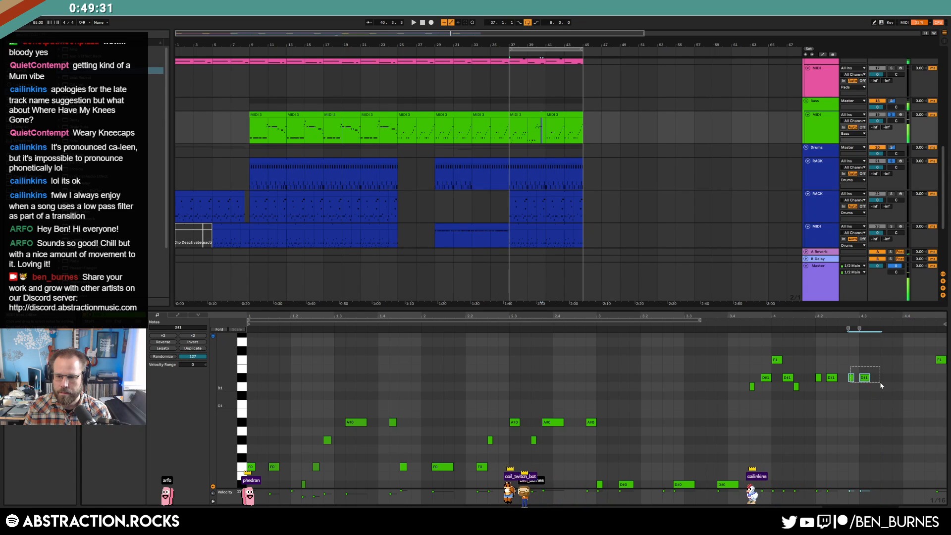
{"action": "key", "text": "ctrl+d"}
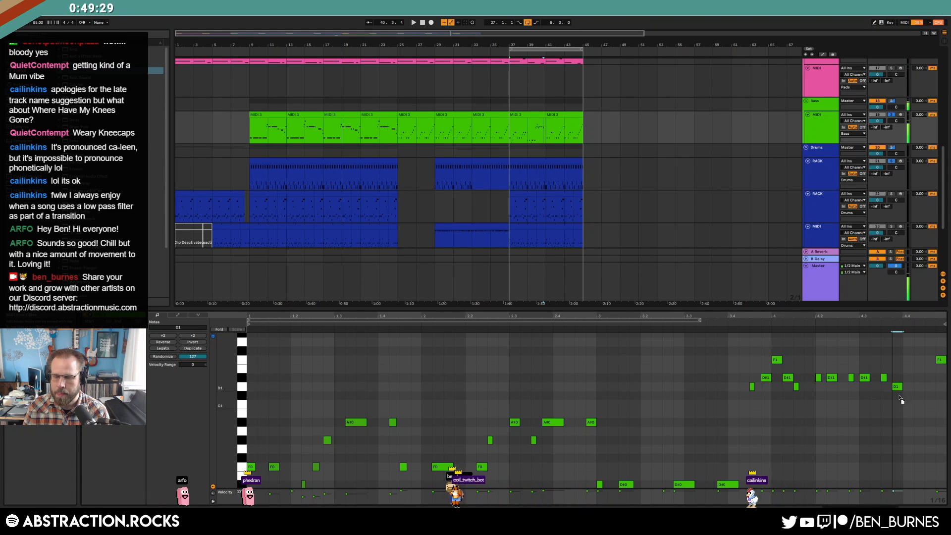
Step: Build a descending C#1, C1, A#0, G0 run around beat 4.4 and shift it with the preceding short D#1 one grid step later
{"action": "key", "text": "ctrl+d"}
{"action": "key", "text": "Down"}
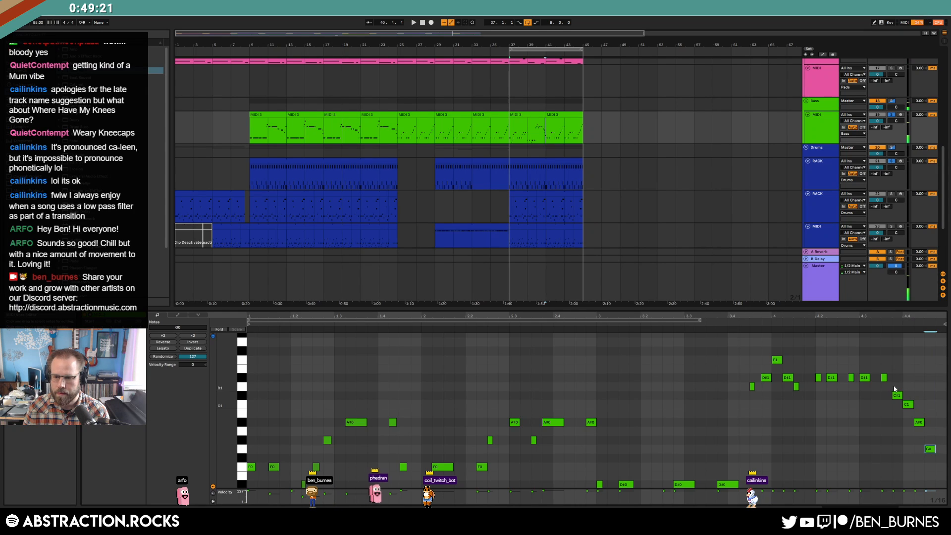
{"action": "left_click_drag", "start_coordinate": [931, 461], "coordinate": [931, 461]}
{"action": "key", "text": "Right"}
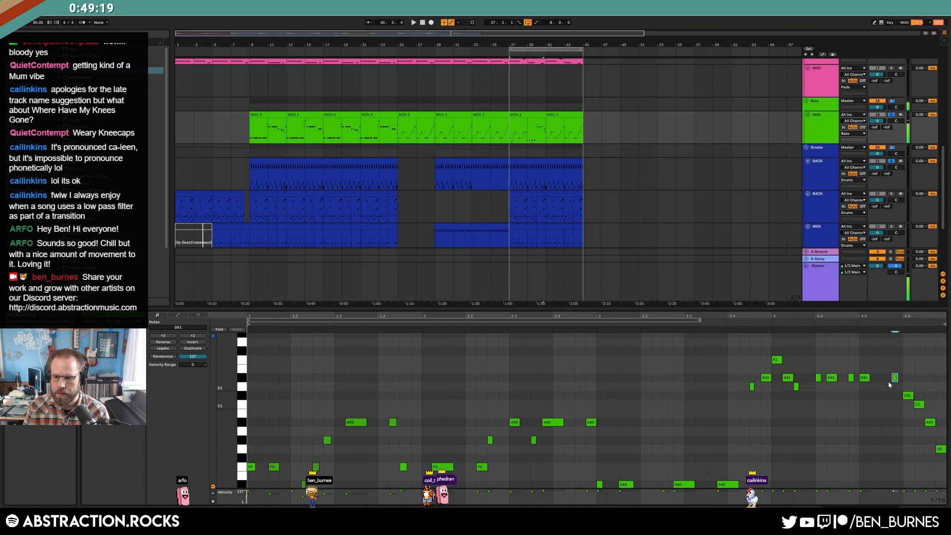
Step: Play the bass line and add a short G#0 leading into the A#0 before beat 3
{"action": "key", "text": "space"}
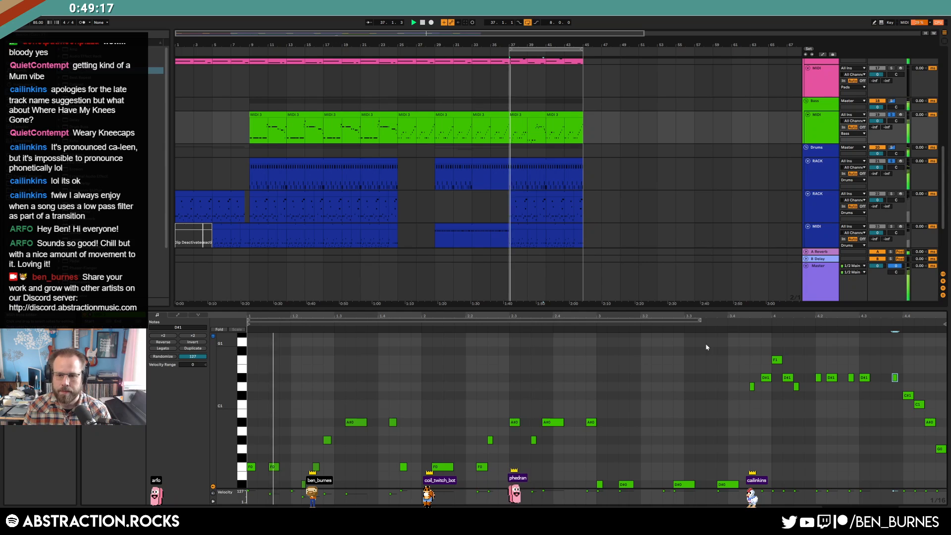
{"action": "scroll", "coordinate": [718, 381], "scroll_direction": "down", "scroll_amount": 2}
{"action": "mouse_move", "coordinate": [222, 376]}
{"action": "left_mouse_down"}
{"action": "mouse_move", "coordinate": [221, 393]}
{"action": "mouse_move", "coordinate": [221, 367]}
{"action": "left_mouse_up"}
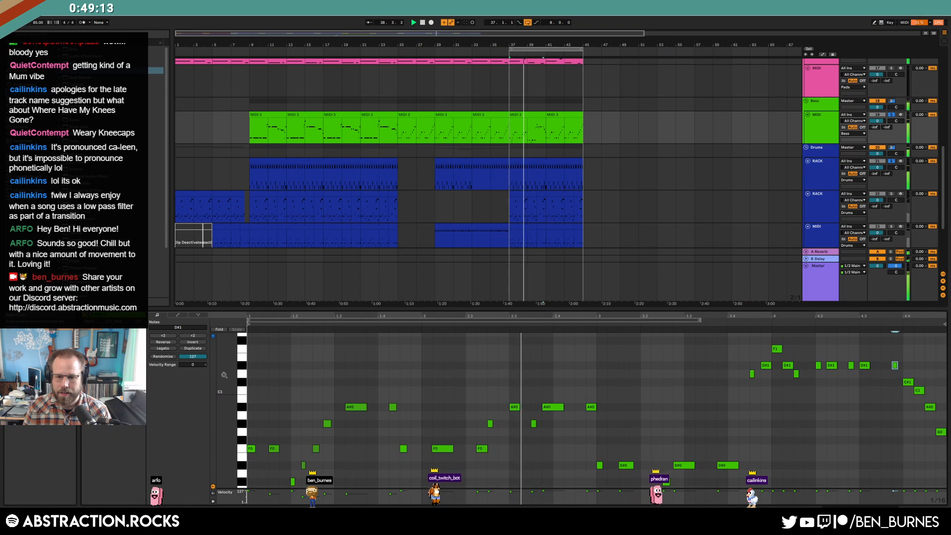
{"action": "double_click", "coordinate": [577, 423]}
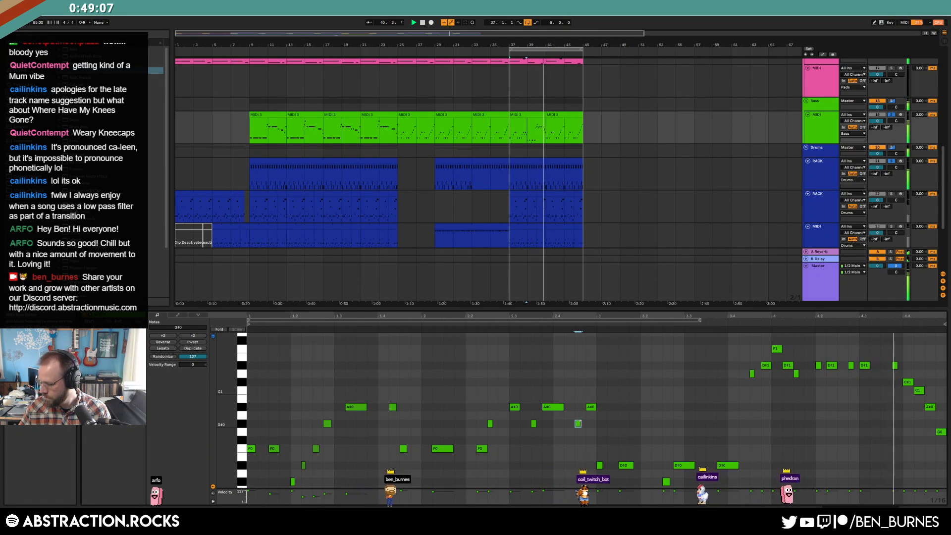
Step: Move the short D1 before beat 4 closer to the D#1 and lower the short D1 after beat 4 to C#1
{"action": "left_click", "coordinate": [796, 389]}
{"action": "key", "text": "space"}
{"action": "key", "text": "space"}
{"action": "left_click", "coordinate": [789, 366]}
{"action": "key", "text": "space"}
{"action": "key", "text": "Down"}
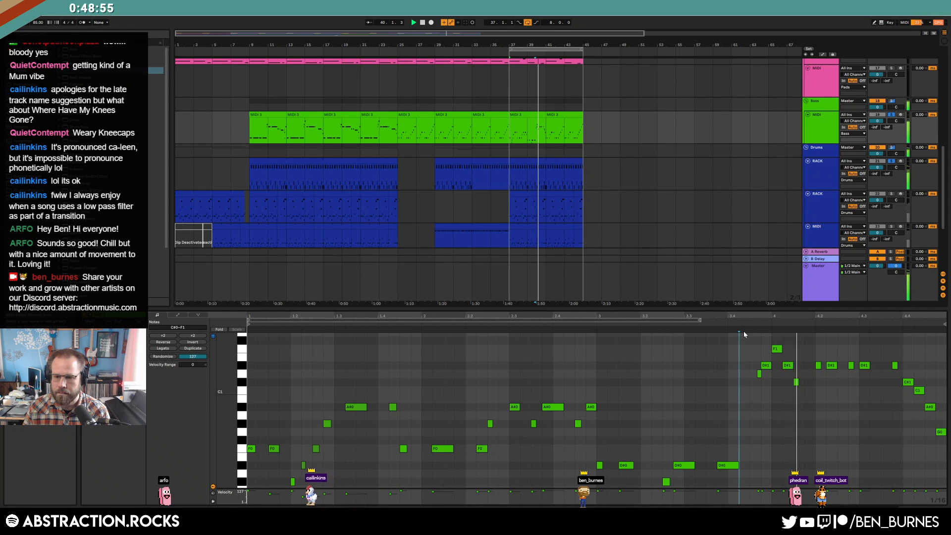
Step: Delete the short C#1 after beat 4 and the two longer D#1 notes around beats 4.2 and 4.3, and play the line
{"action": "double_click", "coordinate": [797, 383]}
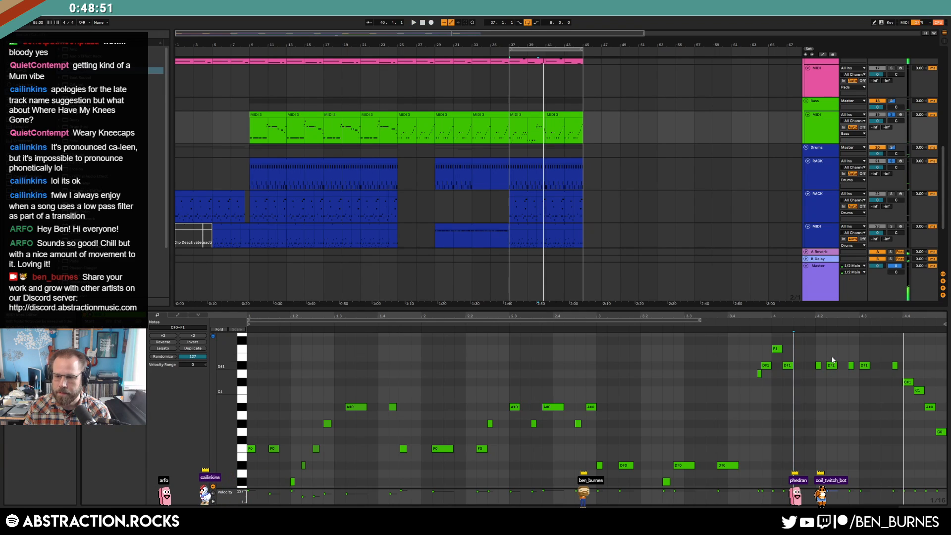
{"action": "left_click_drag", "start_coordinate": [813, 353], "coordinate": [881, 379]}
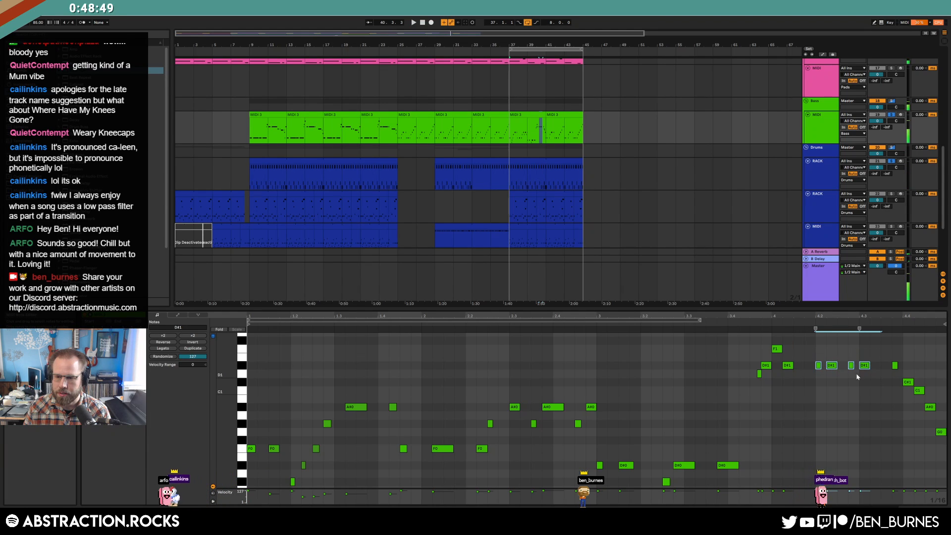
{"action": "double_click", "coordinate": [864, 365]}
{"action": "key", "text": "space"}
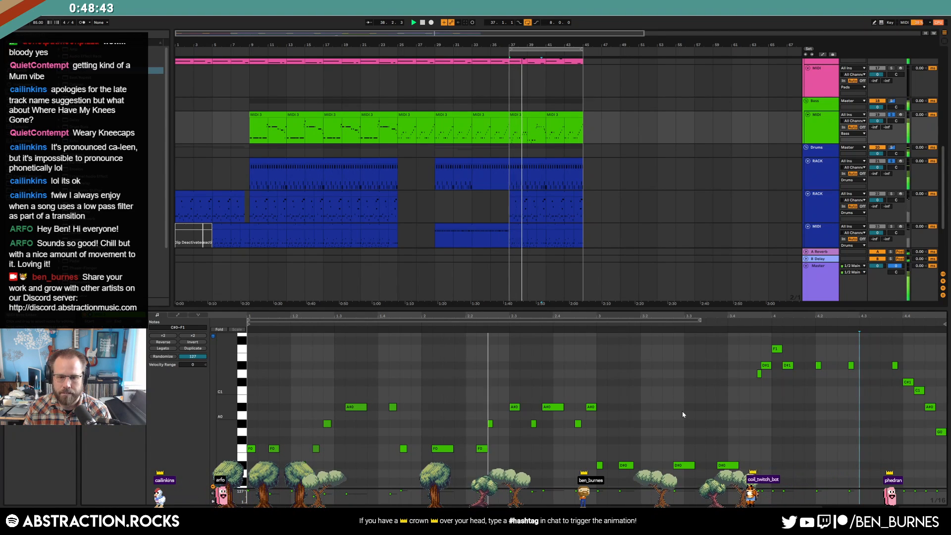
Step: Move the short A#0 just before beat 2.3 one grid step earlier
{"action": "left_click_drag", "start_coordinate": [510, 407], "coordinate": [499, 407]}
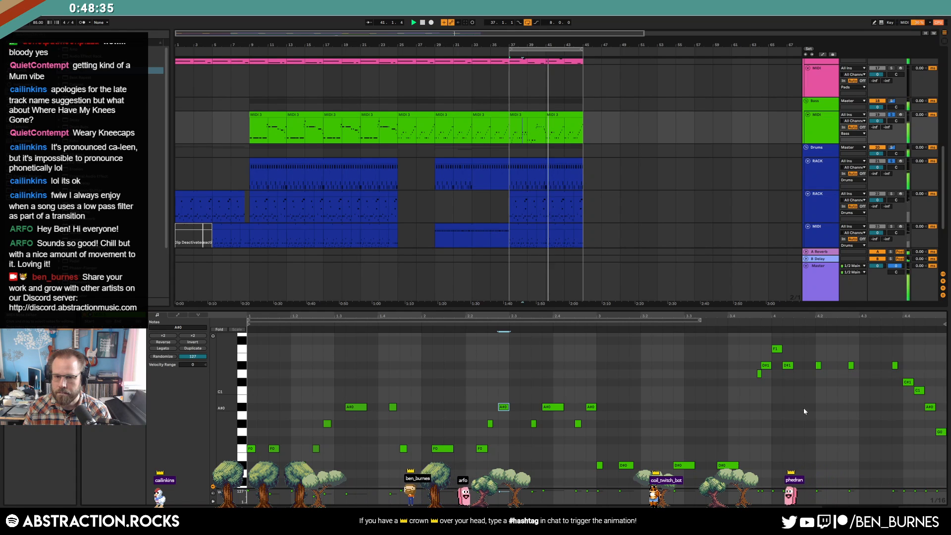
Step: Loop the bass clip starting at bar 37, extend it to bar 45 over the second copy, and set its loop length to four bars
{"action": "left_click", "coordinate": [535, 115]}
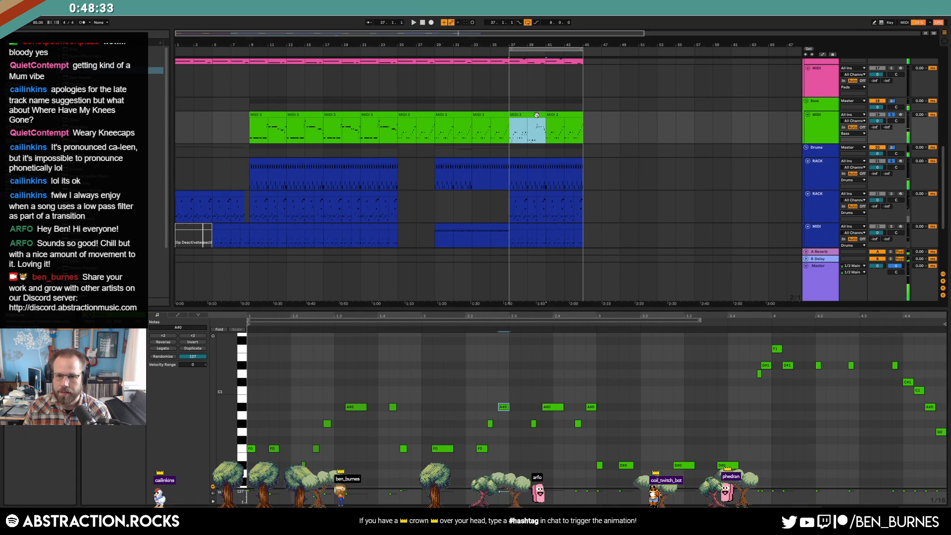
{"action": "key", "text": "space"}
{"action": "left_click_drag", "start_coordinate": [700, 321], "coordinate": [597, 320]}
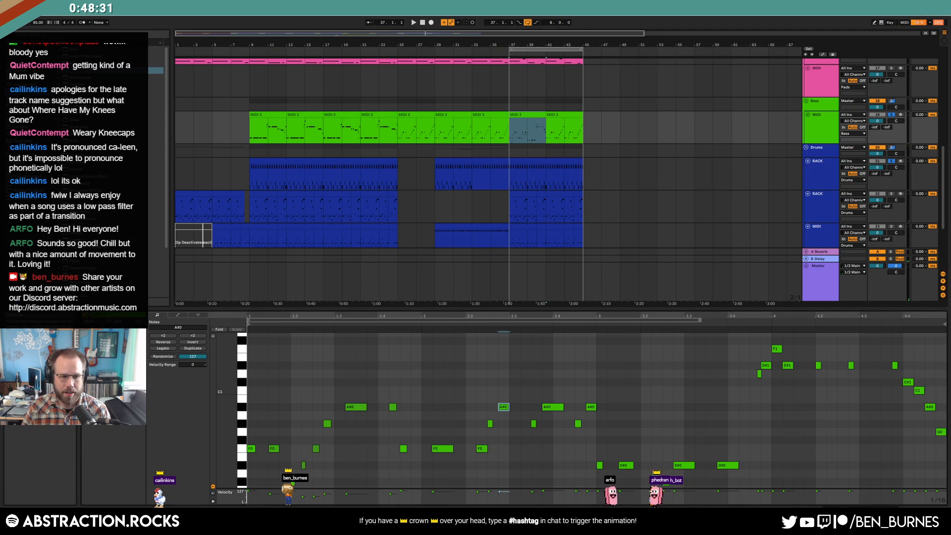
{"action": "left_click", "coordinate": [101, 335]}
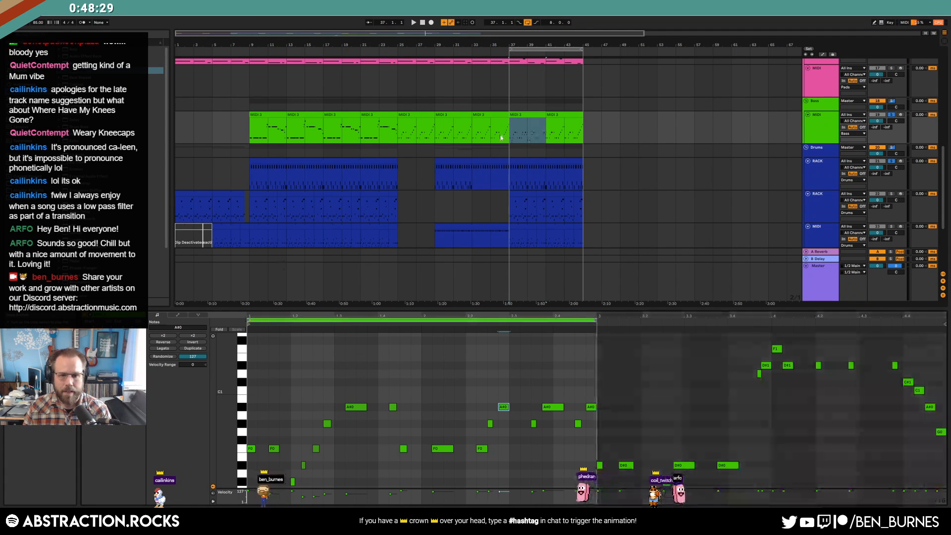
{"action": "left_click", "coordinate": [581, 122], "text": "shift"}
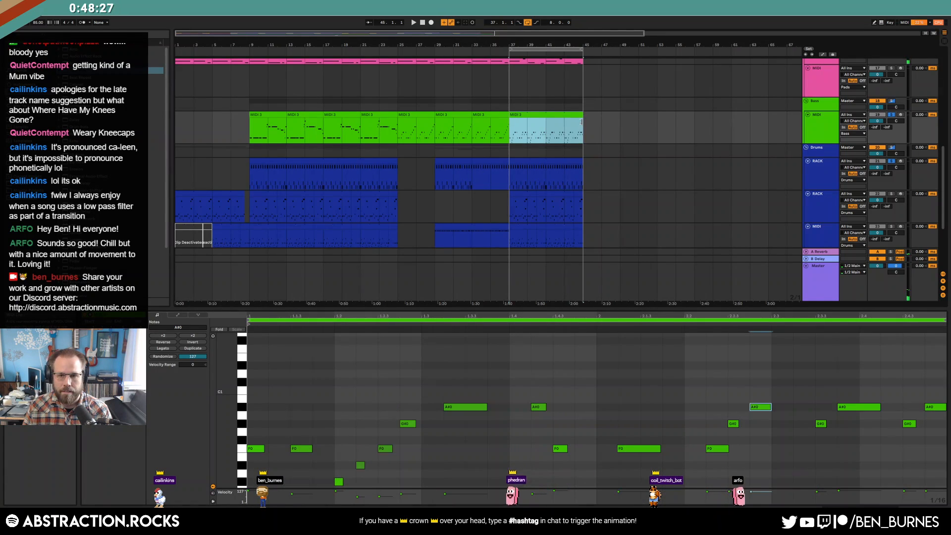
{"action": "left_click_drag", "start_coordinate": [664, 315], "coordinate": [455, 315]}
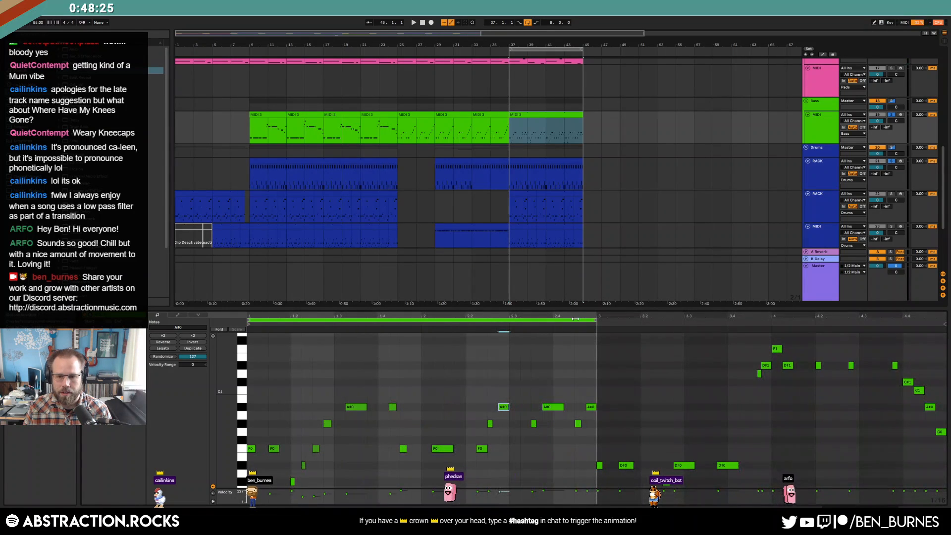
{"action": "left_click_drag", "start_coordinate": [597, 320], "coordinate": [946, 320]}
{"action": "key", "text": "space"}
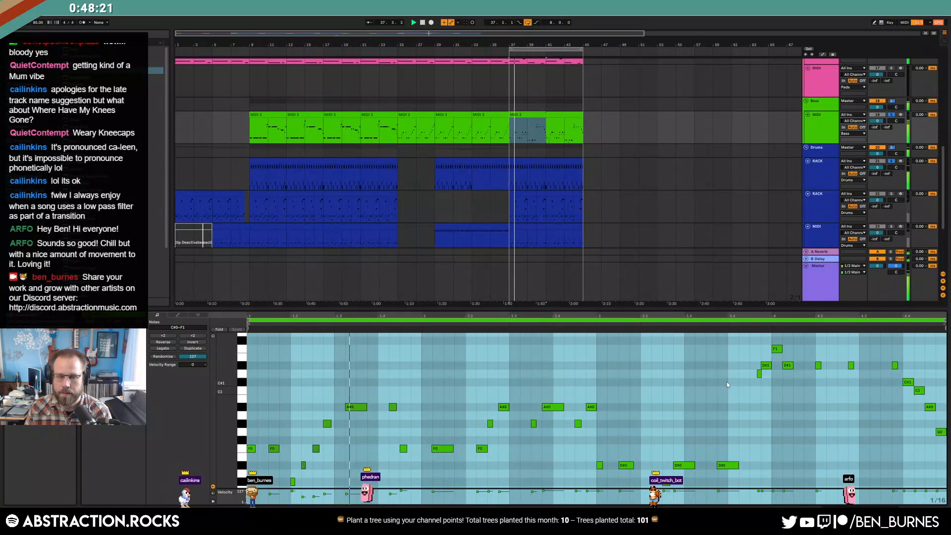
{"action": "left_click", "coordinate": [729, 383]}
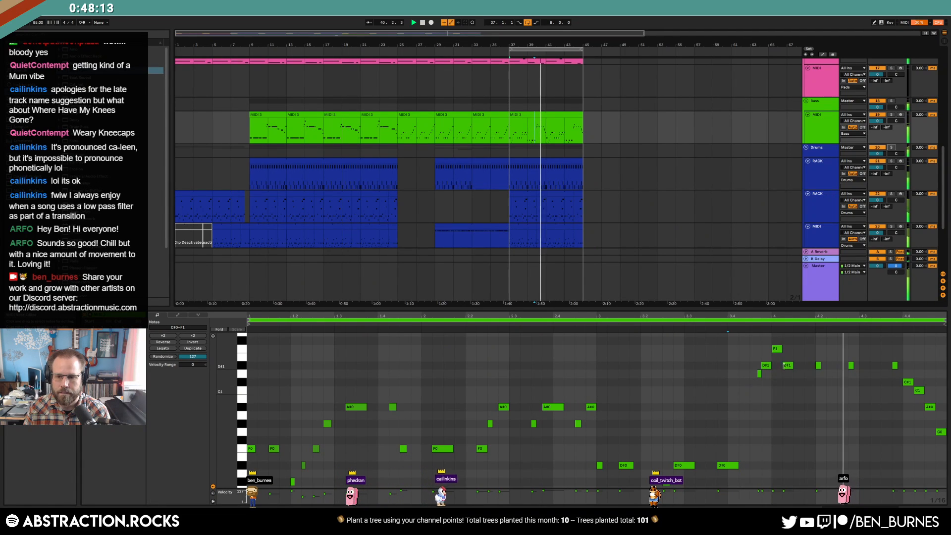
Step: Shorten the D#1 after beat 4 and shift it and the next two D#1 notes one grid step later
{"action": "left_click_drag", "start_coordinate": [787, 365], "coordinate": [798, 366]}
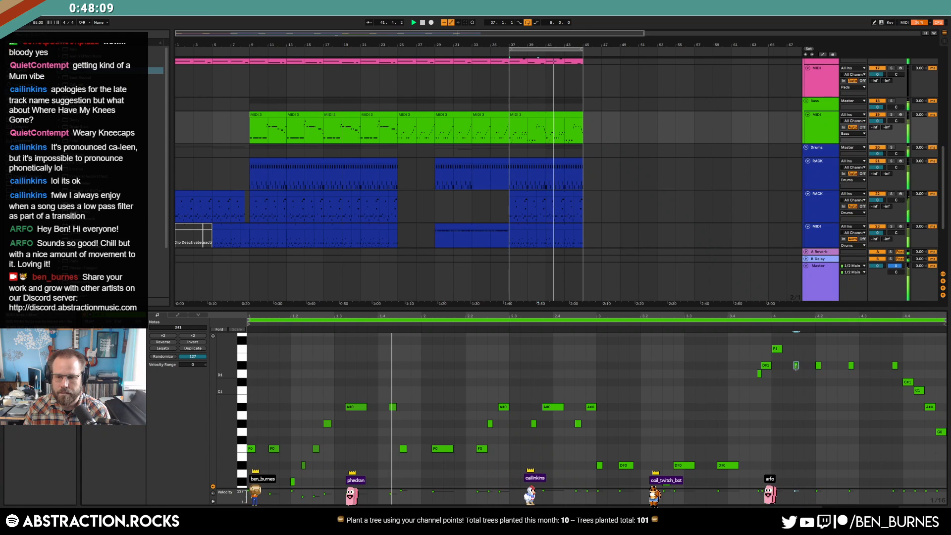
{"action": "left_click", "coordinate": [742, 325]}
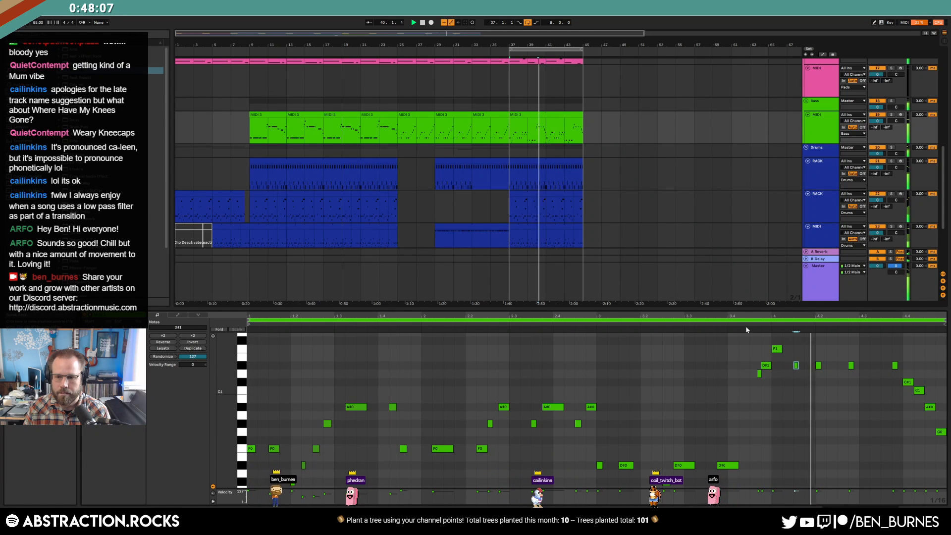
{"action": "left_click_drag", "start_coordinate": [818, 366], "coordinate": [863, 365]}
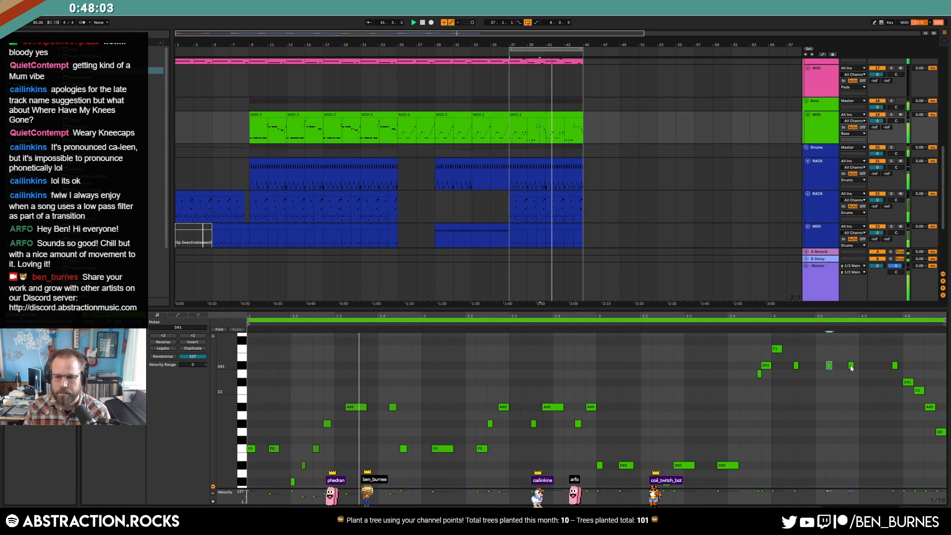
{"action": "key", "text": "space"}
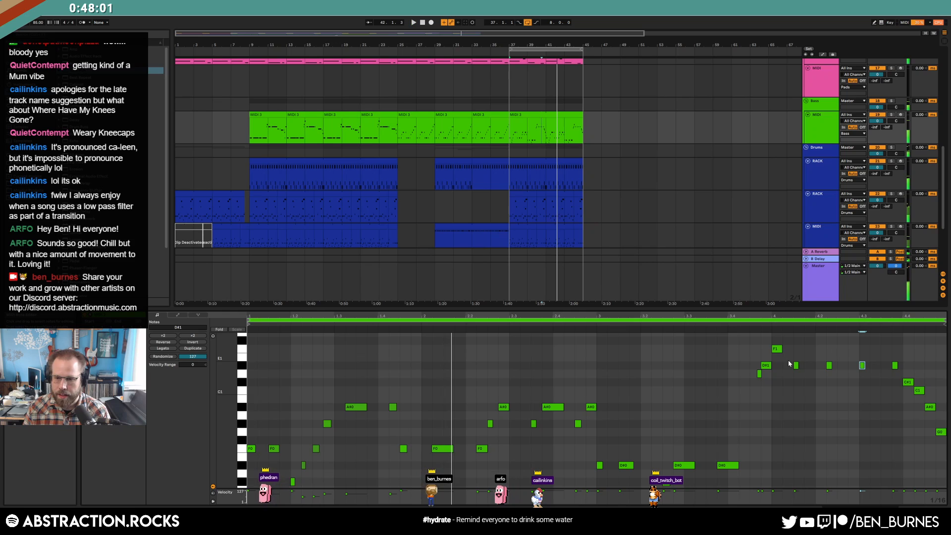
Step: Slightly shorten the D#1 notes around beats 4.2, 4.3 and just before 4.4, and play the line
{"action": "left_click", "coordinate": [830, 366]}
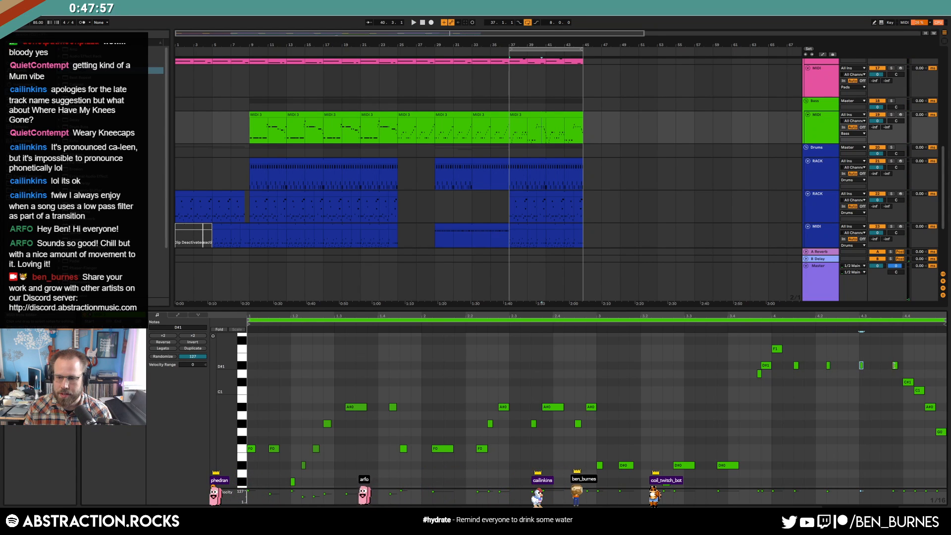
{"action": "left_click", "coordinate": [896, 366]}
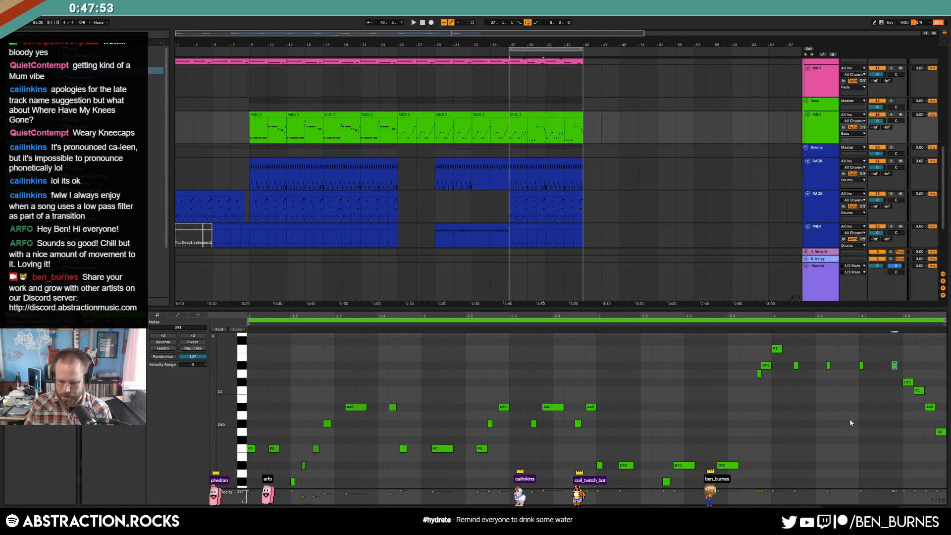
{"action": "left_click", "coordinate": [699, 325]}
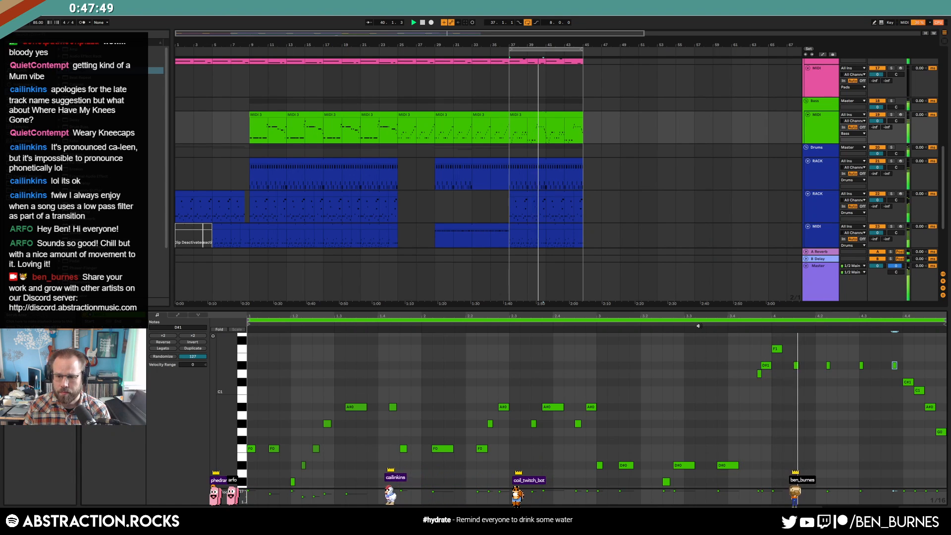
Step: Lower the last two short D#1 notes, at beat 4.3 and just before beat 4.4, to D1
{"action": "left_click_drag", "start_coordinate": [860, 355], "coordinate": [896, 380]}
{"action": "key", "text": "Down"}
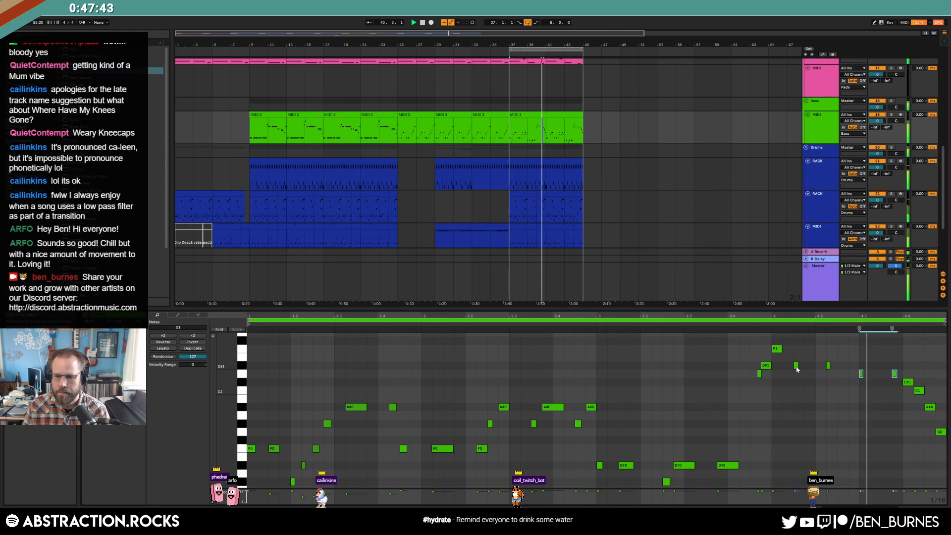
Step: Tighten the high bass run in the clip's last bar, moving the D#1 after the peak earlier and shortening the C1, G0 and F1 notes
{"action": "left_click_drag", "start_coordinate": [797, 366], "coordinate": [786, 366]}
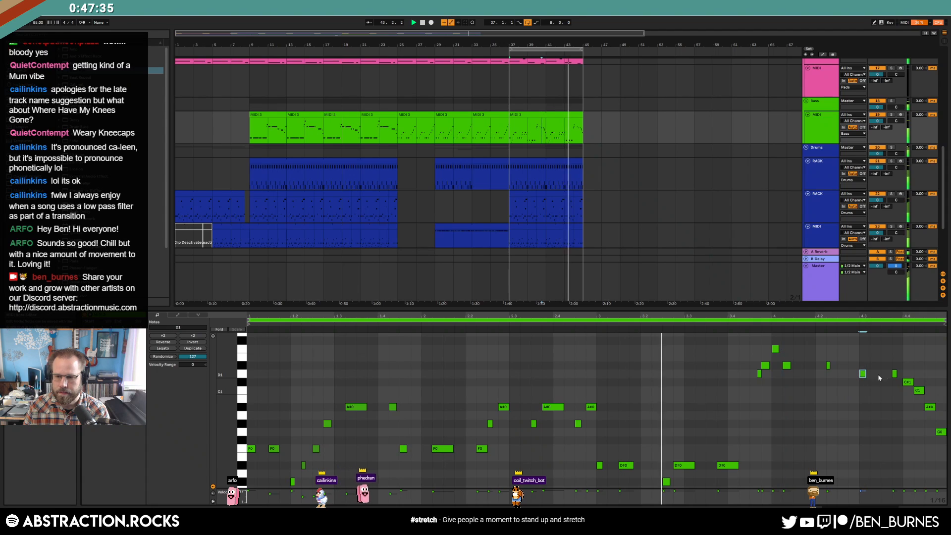
{"action": "left_click", "coordinate": [896, 373]}
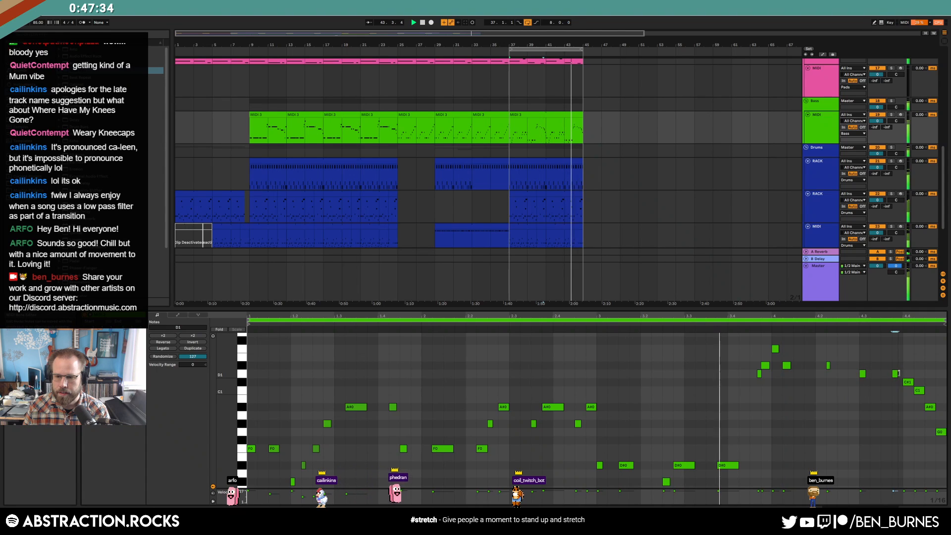
{"action": "left_click", "coordinate": [917, 390]}
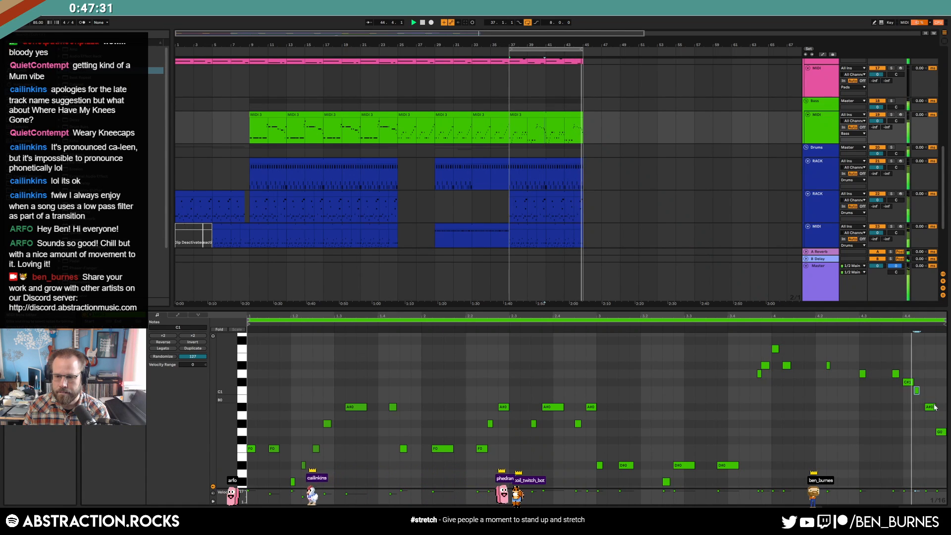
{"action": "left_click_drag", "start_coordinate": [946, 432], "coordinate": [941, 432]}
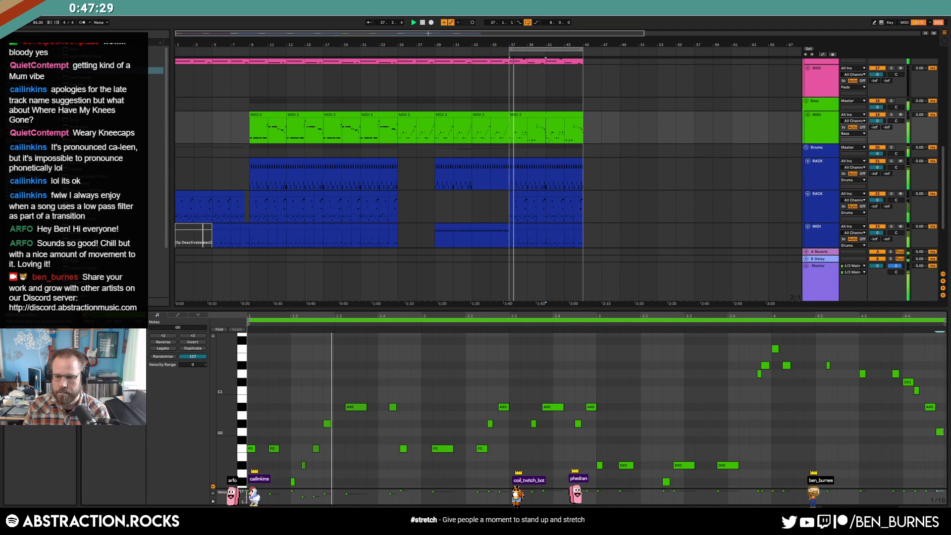
{"action": "left_click", "coordinate": [881, 431]}
{"action": "left_click", "coordinate": [776, 349]}
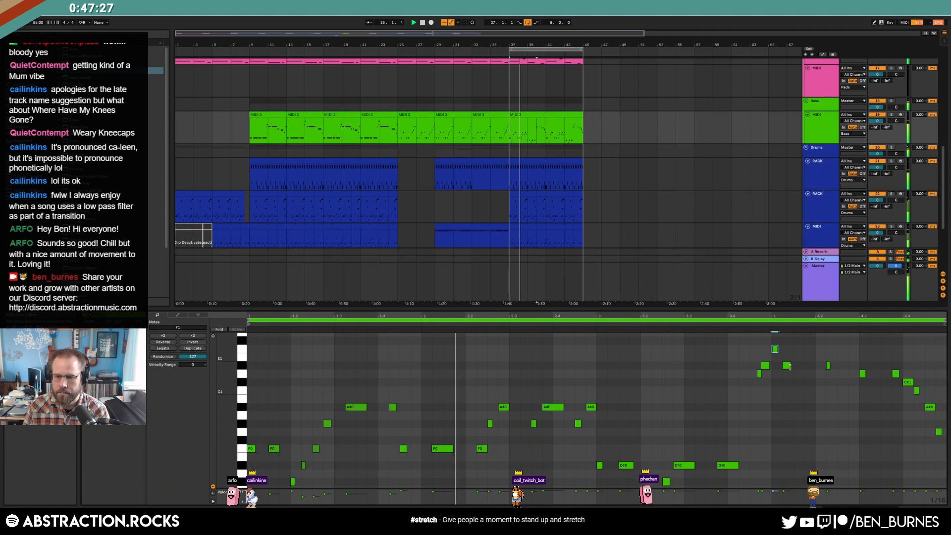
{"action": "left_click", "coordinate": [781, 392]}
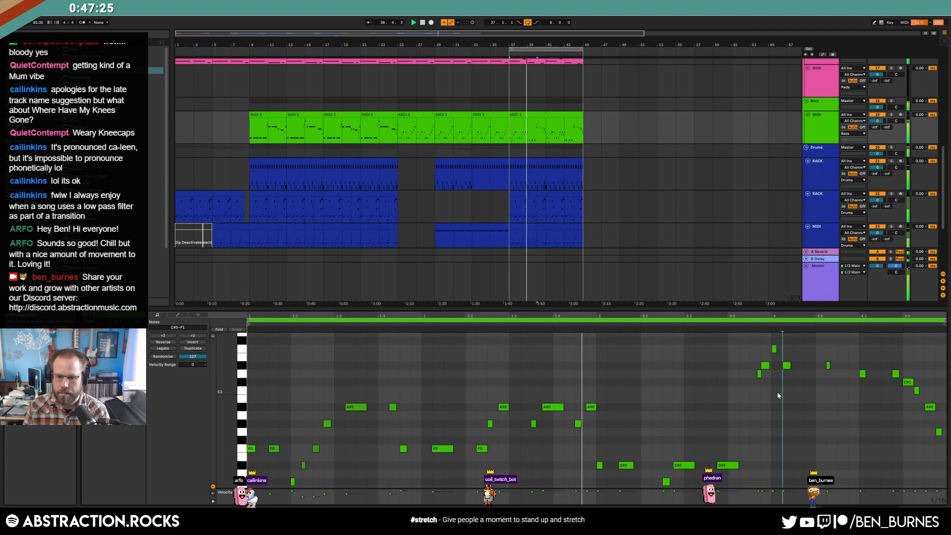
Step: Shift the D1, F1 and two D#1 notes of the bass run around beat 4 slightly later as a group
{"action": "left_click", "coordinate": [760, 375]}
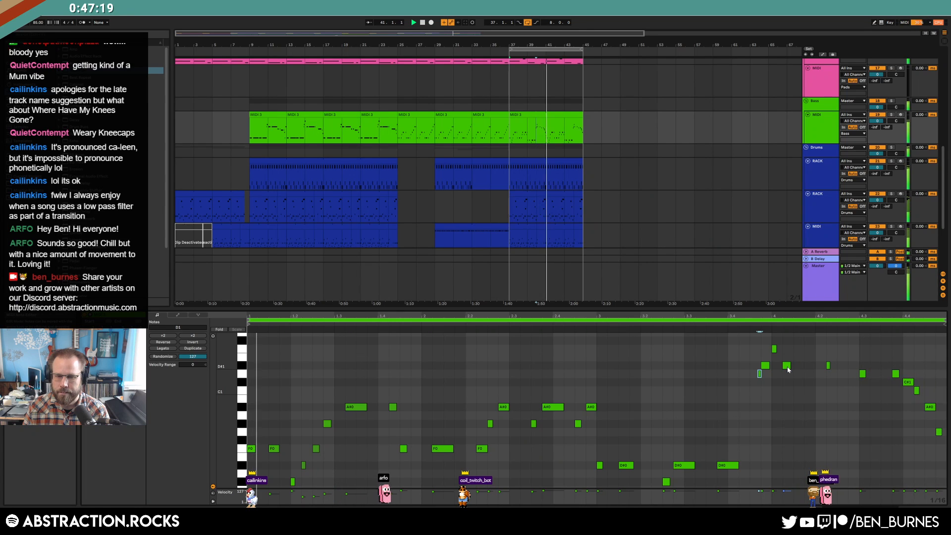
{"action": "left_click_drag", "start_coordinate": [788, 369], "coordinate": [799, 370]}
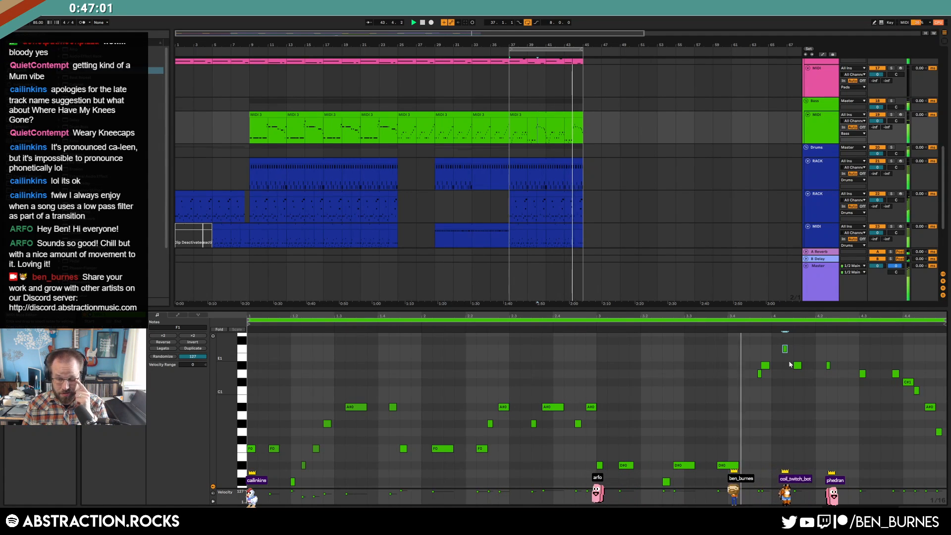
{"action": "left_click_drag", "start_coordinate": [755, 359], "coordinate": [771, 381]}
{"action": "key", "text": "Right"}
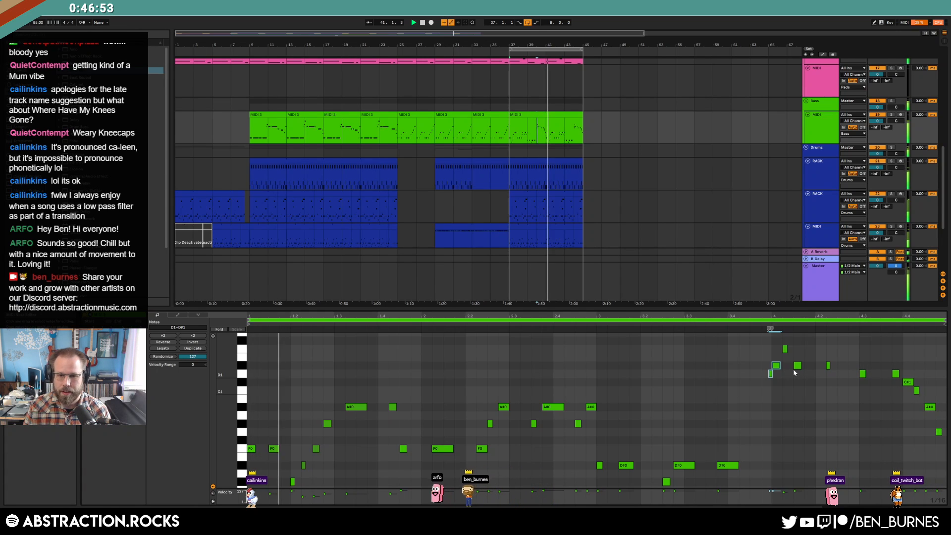
Step: Stop playback and copy the ride sample clip to the end of the arrangement so it finishes at bar 45
{"action": "key", "text": "shift+Tab"}
{"action": "key", "text": "space"}
{"action": "left_click", "coordinate": [465, 274]}
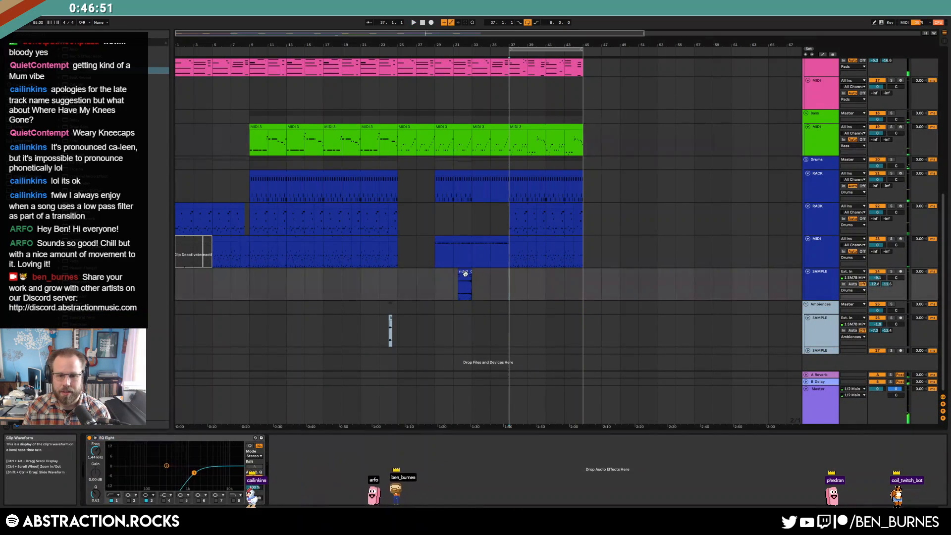
{"action": "left_click_drag", "start_coordinate": [529, 286], "coordinate": [582, 288]}
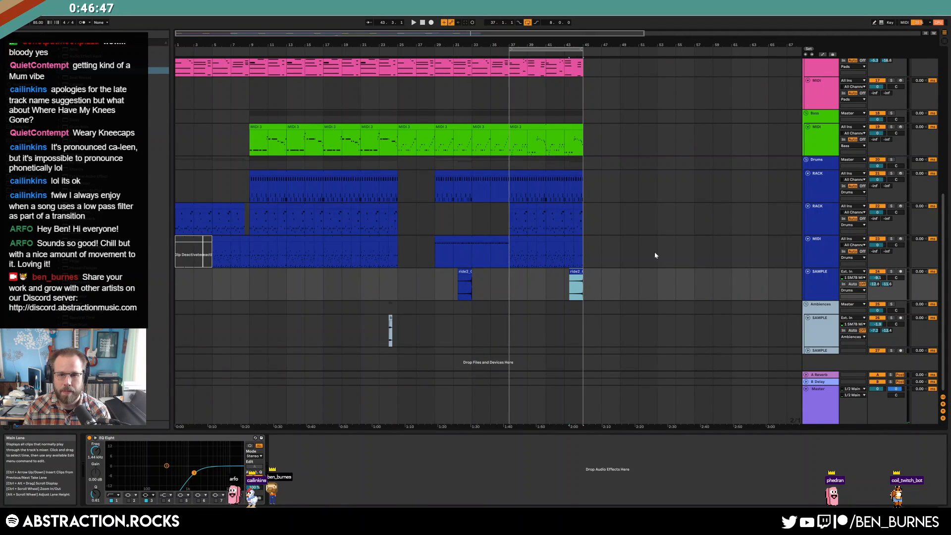
Step: Play the whole arrangement from about bar 8 and collapse the Master track
{"action": "scroll", "coordinate": [596, 252], "scroll_direction": "down", "scroll_amount": 2, "text": "ctrl"}
{"action": "scroll", "coordinate": [545, 248], "scroll_direction": "up", "scroll_amount": 10}
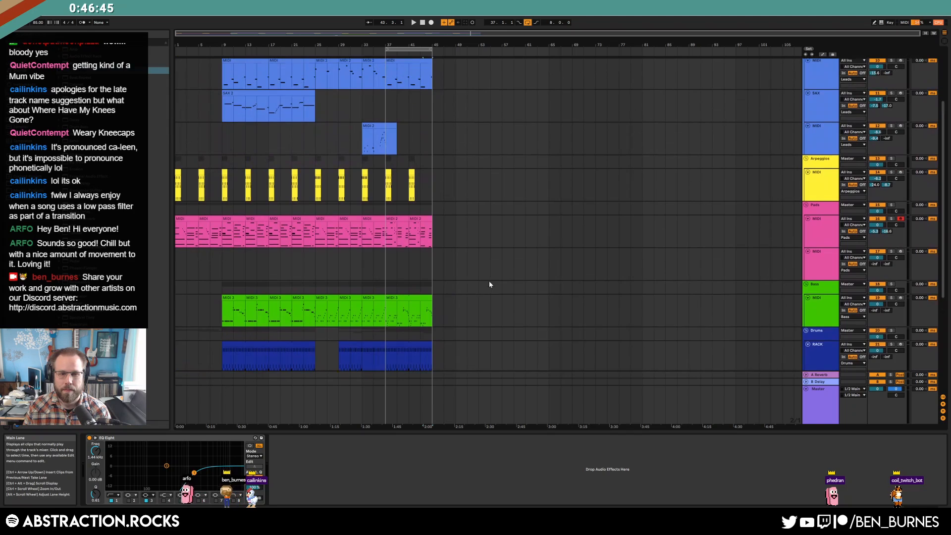
{"action": "scroll", "coordinate": [536, 238], "scroll_direction": "up", "scroll_amount": 1}
{"action": "left_click", "coordinate": [215, 52]}
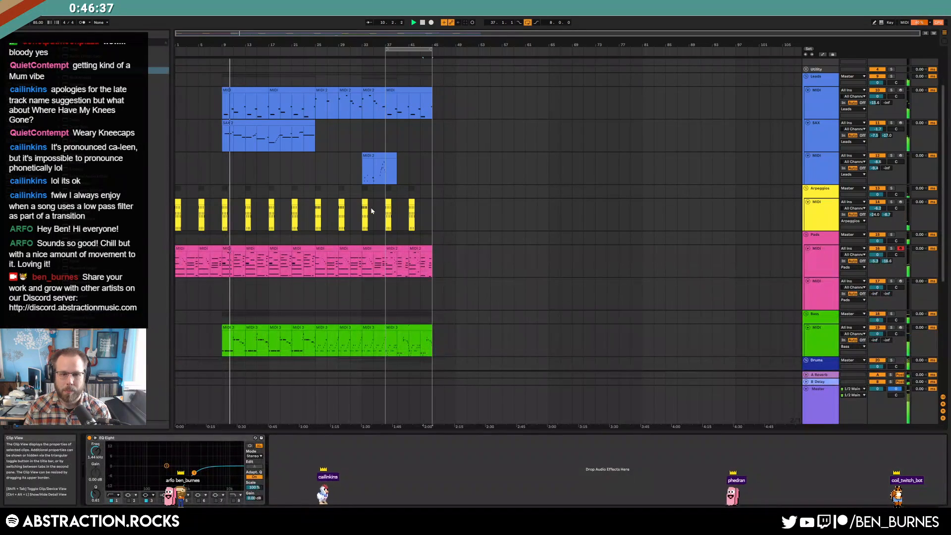
{"action": "scroll", "coordinate": [372, 212], "scroll_direction": "down", "scroll_amount": 4}
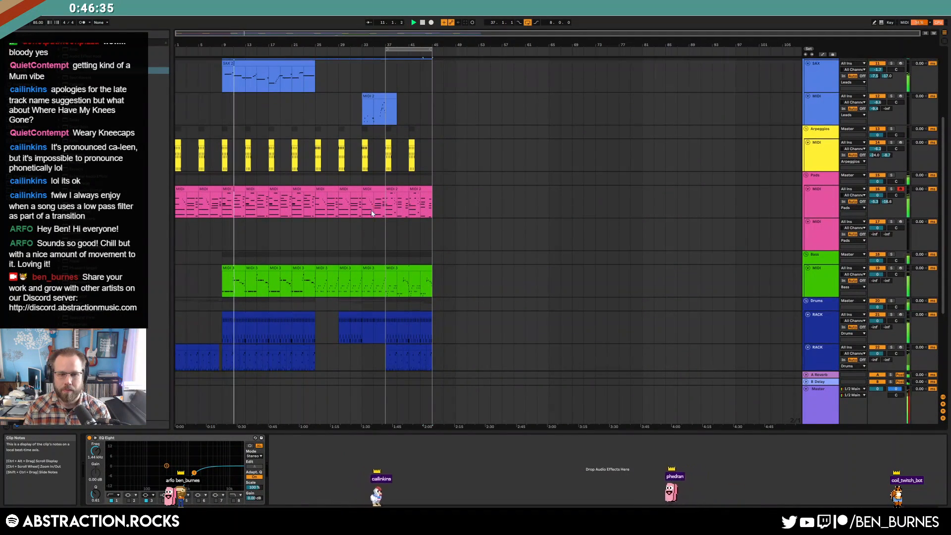
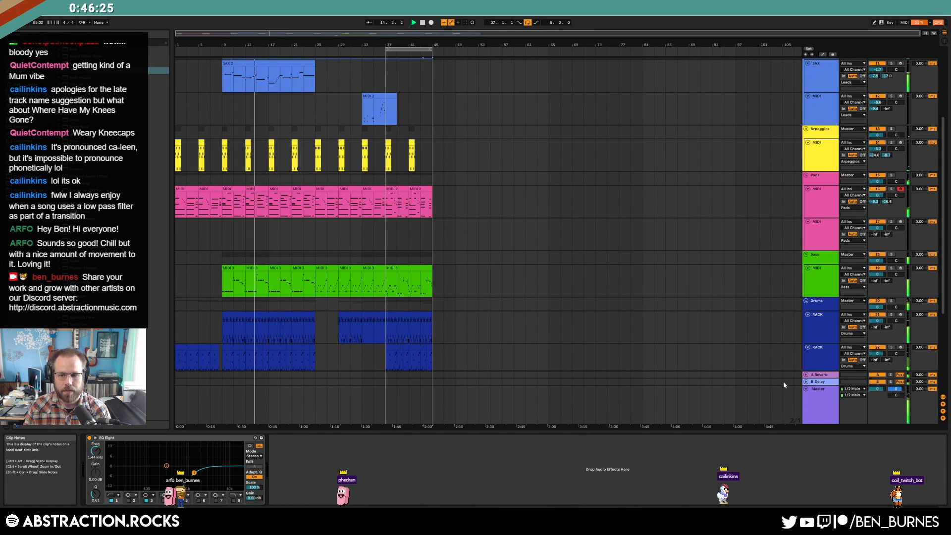
{"action": "left_click", "coordinate": [806, 390]}
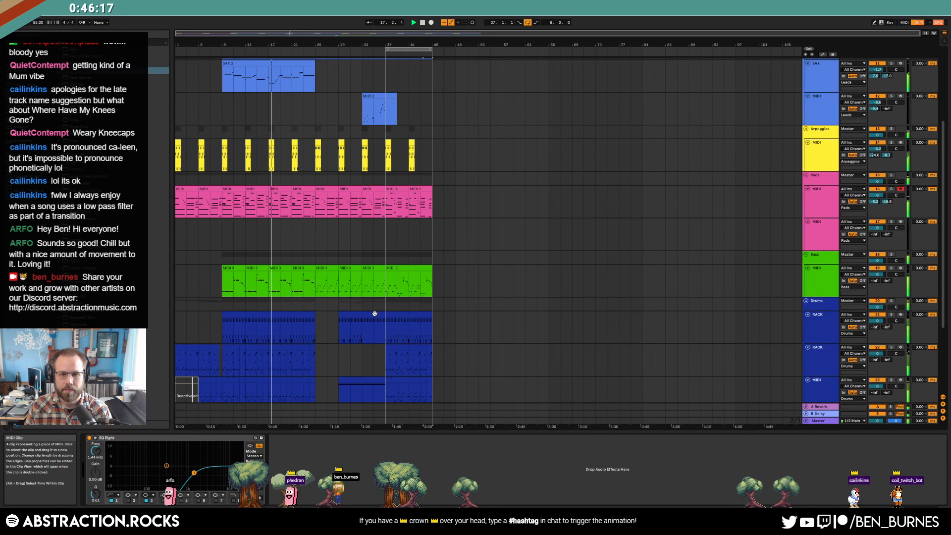
Step: Delete the empty second MIDI track in the Pads group, select the Arpeggios MIDI track and stop playback
{"action": "scroll", "coordinate": [375, 313], "scroll_direction": "up", "scroll_amount": 2}
{"action": "left_click", "coordinate": [718, 282]}
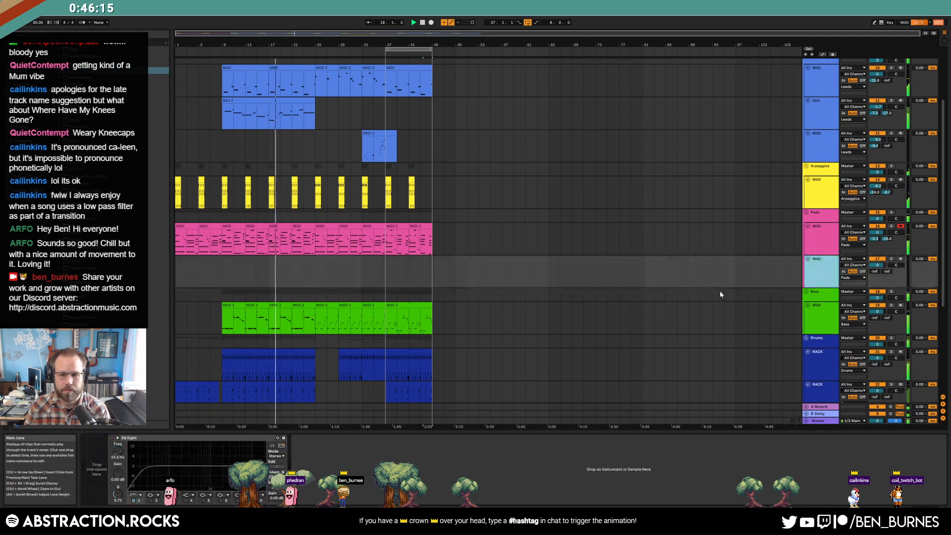
{"action": "key", "text": "Delete"}
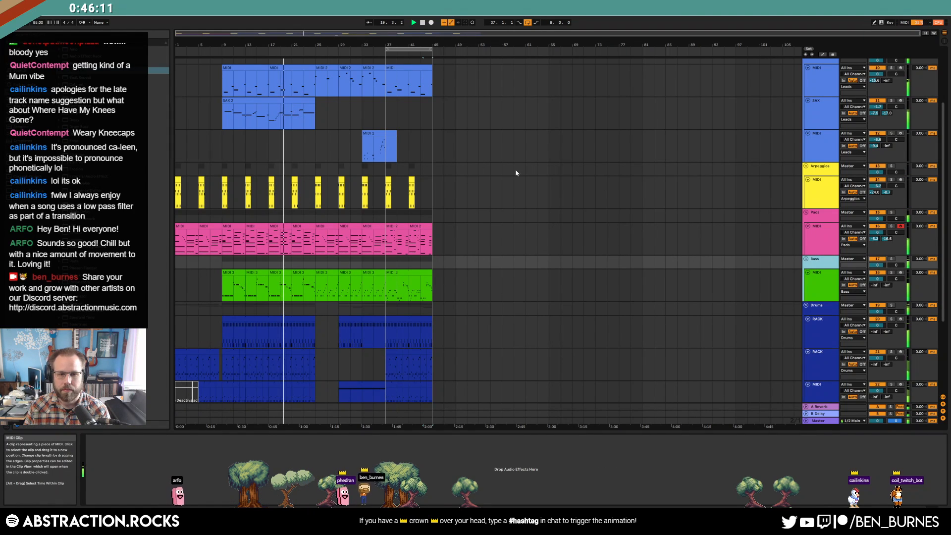
{"action": "left_click", "coordinate": [819, 195]}
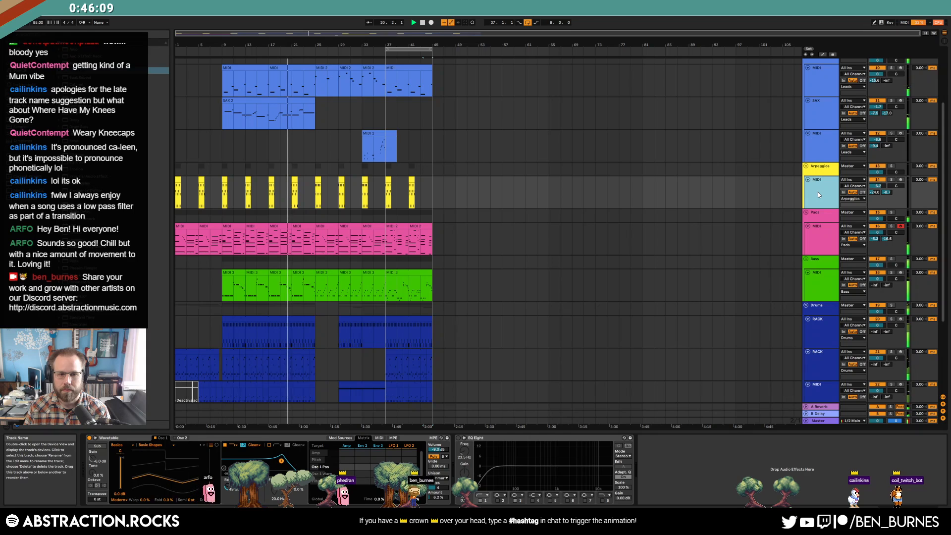
{"action": "key", "text": "space"}
Step: Open bar 20 of the first drum RACK track and add a bass drum hit on the last sixteenth of beat 1
{"action": "scroll", "coordinate": [292, 335], "scroll_direction": "up", "scroll_amount": 4}
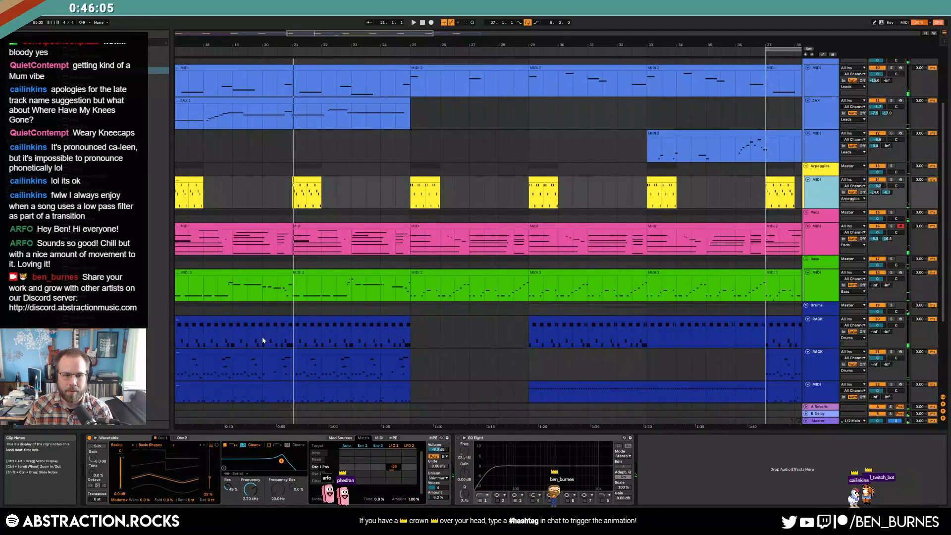
{"action": "left_click_drag", "start_coordinate": [263, 340], "coordinate": [291, 340]}
{"action": "key", "text": "shift+Tab"}
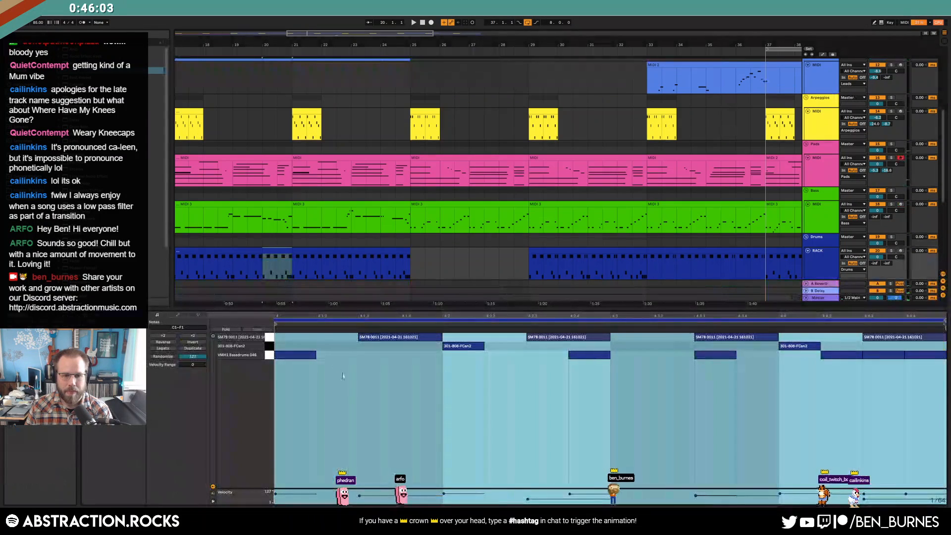
{"action": "double_click", "coordinate": [347, 355]}
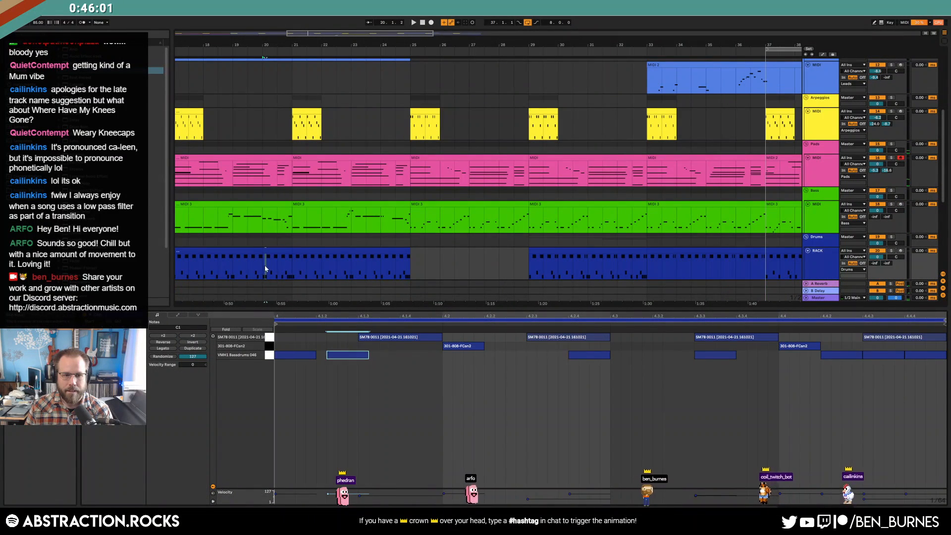
{"action": "scroll", "coordinate": [267, 269], "scroll_direction": "up", "scroll_amount": 10}
{"action": "left_click_drag", "start_coordinate": [364, 358], "coordinate": [436, 355]}
Step: Replace the 808 hit on beat 2 with syncopated 808 hits at 4.2.3, 4.2.4 and 4.3.2, and audition the bar
{"action": "left_click_drag", "start_coordinate": [589, 360], "coordinate": [542, 347]}
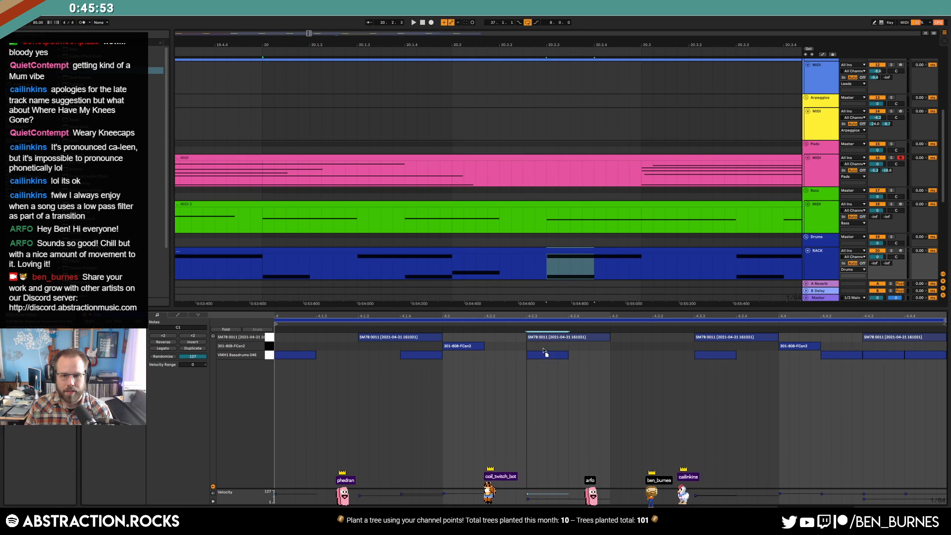
{"action": "left_click_drag", "start_coordinate": [478, 346], "coordinate": [682, 351]}
{"action": "key", "text": "space"}
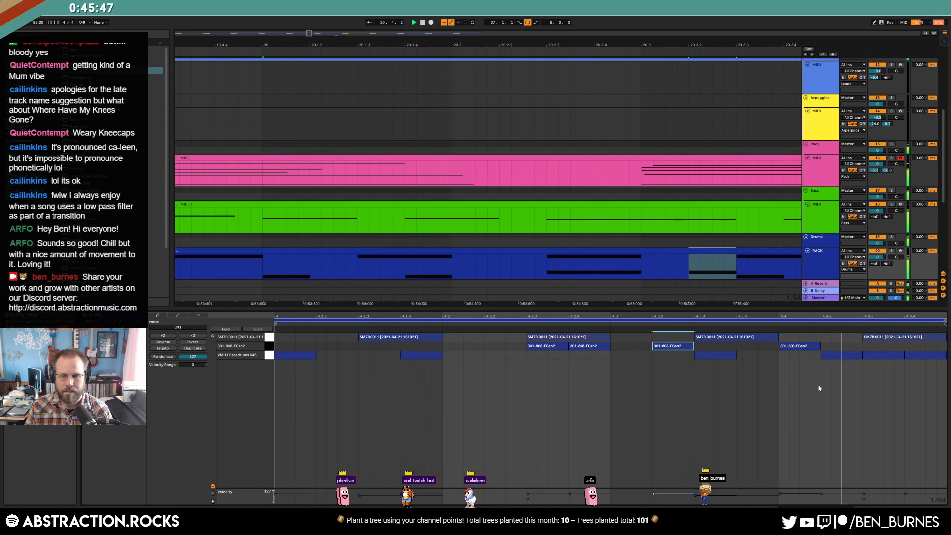
{"action": "key", "text": "space"}
Step: In bar 20 of the Drums MIDI track, move the first C#1 note one sixteenth later to 1.1.4 and audition the bar
{"action": "scroll", "coordinate": [644, 266], "scroll_direction": "down", "scroll_amount": 3}
{"action": "scroll", "coordinate": [540, 271], "scroll_direction": "down", "scroll_amount": 3}
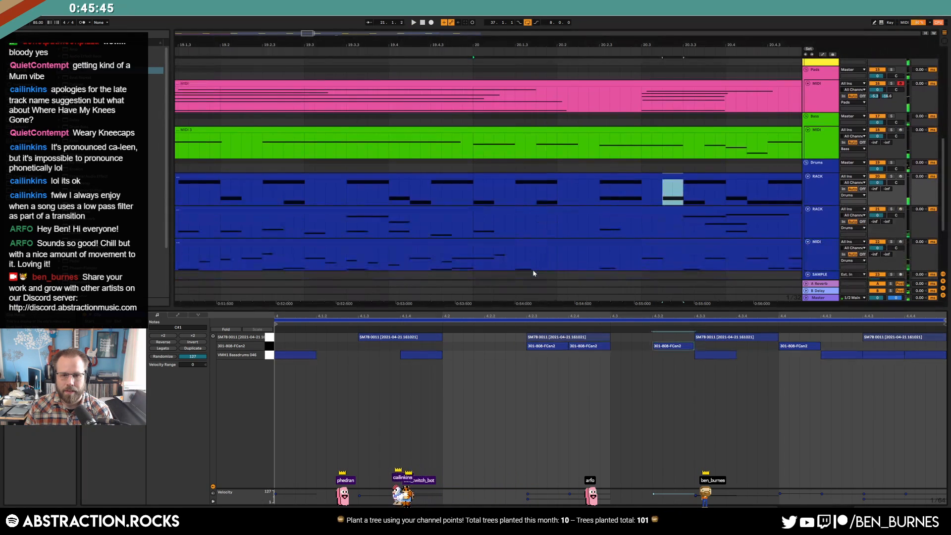
{"action": "left_click", "coordinate": [519, 267]}
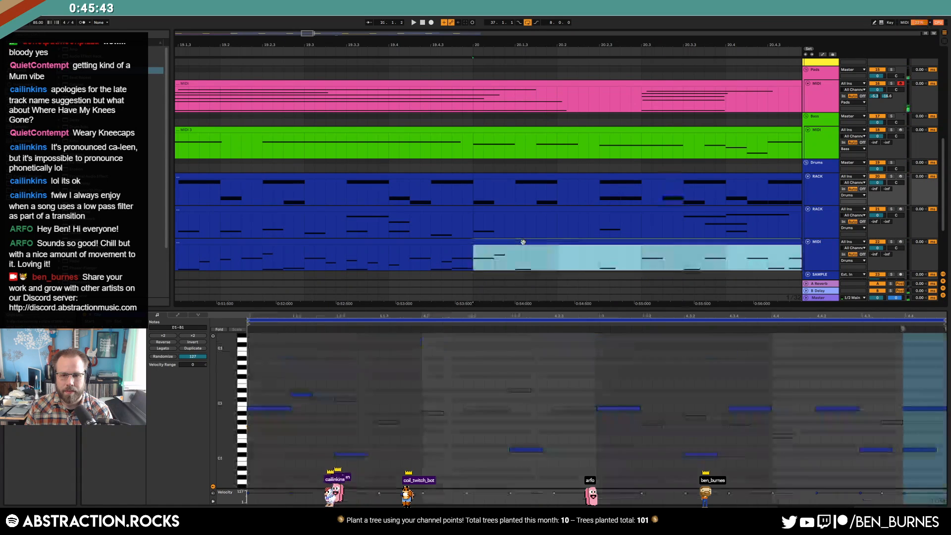
{"action": "scroll", "coordinate": [430, 199], "scroll_direction": "right", "scroll_amount": 5}
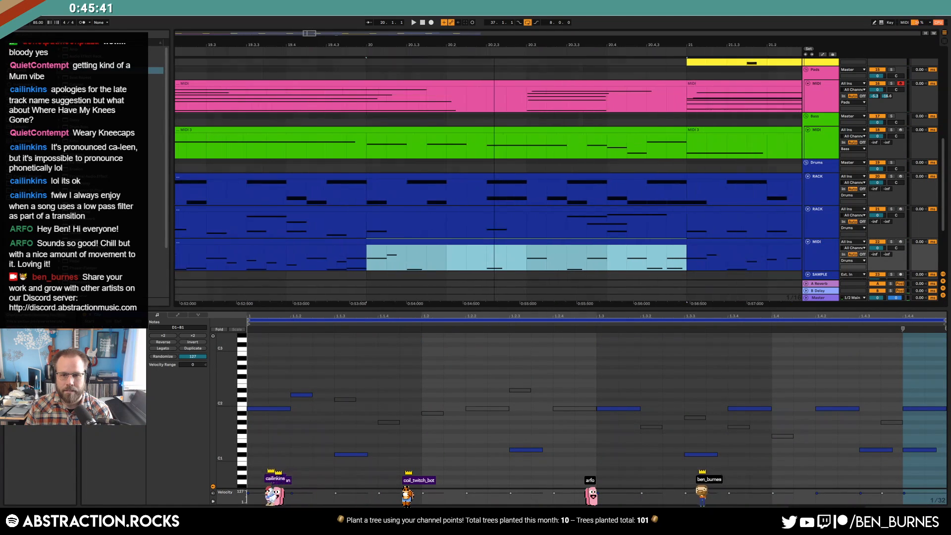
{"action": "left_click_drag", "start_coordinate": [351, 458], "coordinate": [394, 456]}
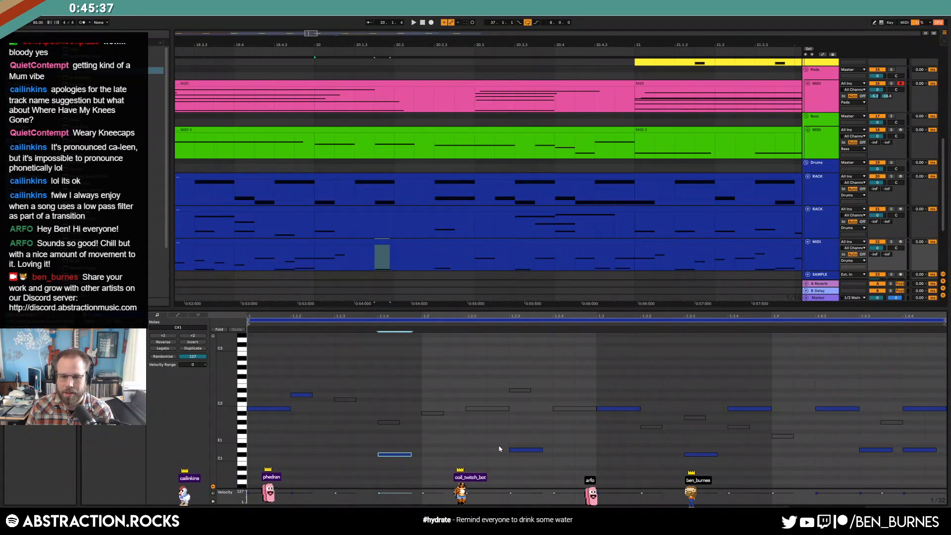
{"action": "left_click", "coordinate": [523, 450]}
{"action": "key", "text": "space"}
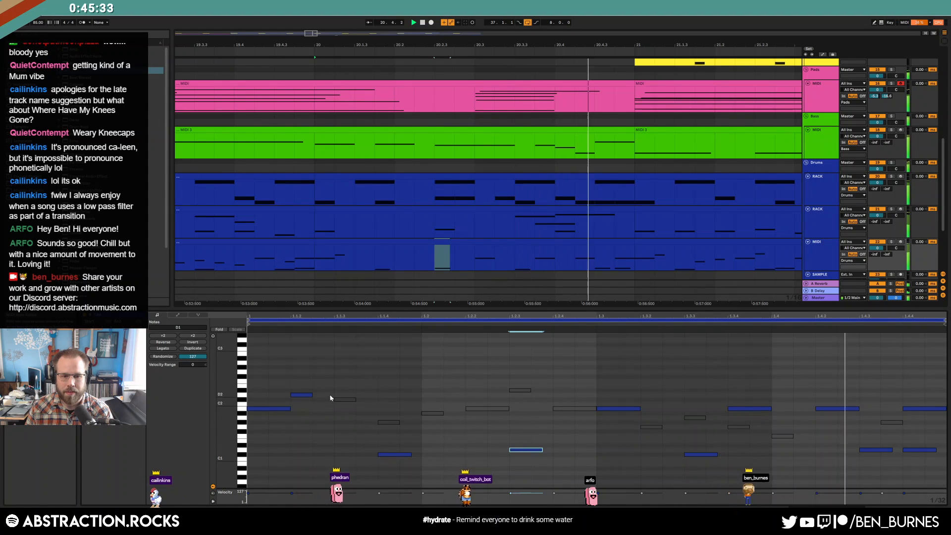
Step: Delete the D2 note near the start of bar 20 in the Drums MIDI track and stop playback
{"action": "left_click", "coordinate": [304, 395]}
{"action": "key", "text": "Delete"}
{"action": "key", "text": "space"}
Step: Delete the first SM78 hit in bar 20 of the first drum RACK track and play the result
{"action": "left_click", "coordinate": [373, 176]}
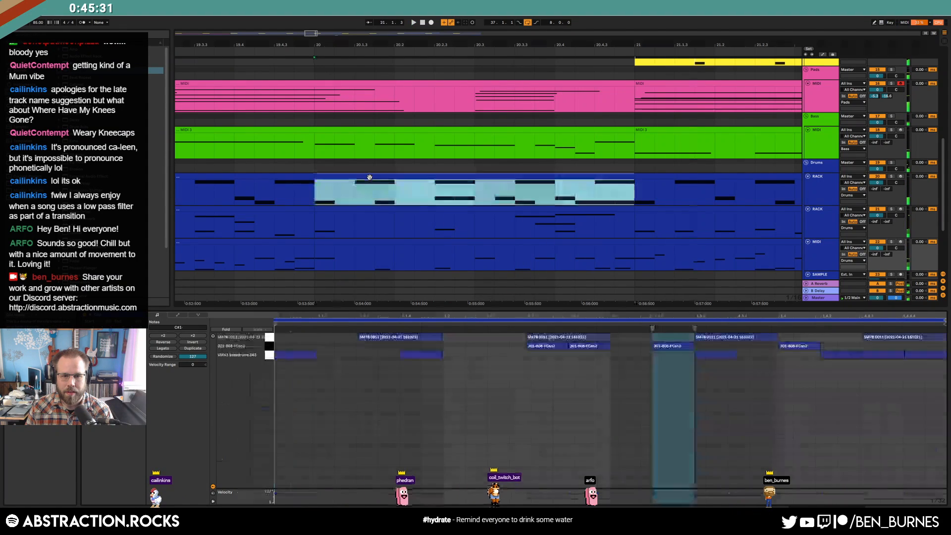
{"action": "left_click", "coordinate": [390, 338]}
{"action": "key", "text": "Delete"}
{"action": "key", "text": "space"}
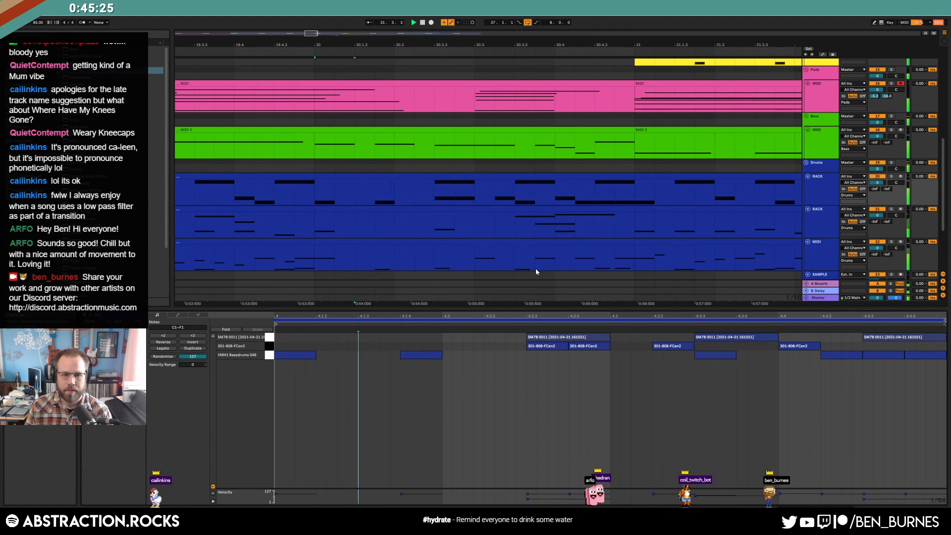
Step: Pan the first SAMPLE track in the Ambiences group to the left while playing through the following bars
{"action": "key", "text": "shift+Tab"}
{"action": "scroll", "coordinate": [668, 256], "scroll_direction": "down", "scroll_amount": 8}
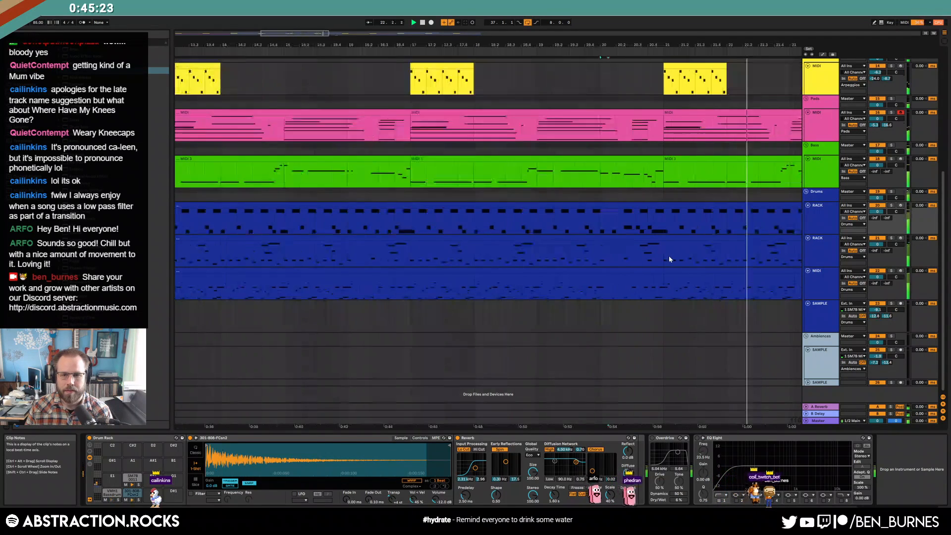
{"action": "left_click_drag", "start_coordinate": [323, 34], "coordinate": [423, 33]}
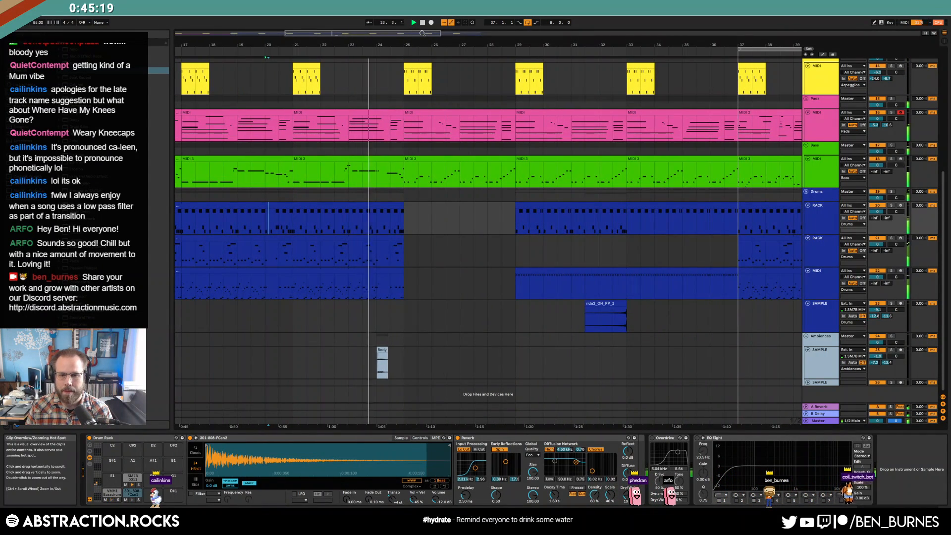
{"action": "left_click_drag", "start_coordinate": [896, 357], "coordinate": [896, 362]}
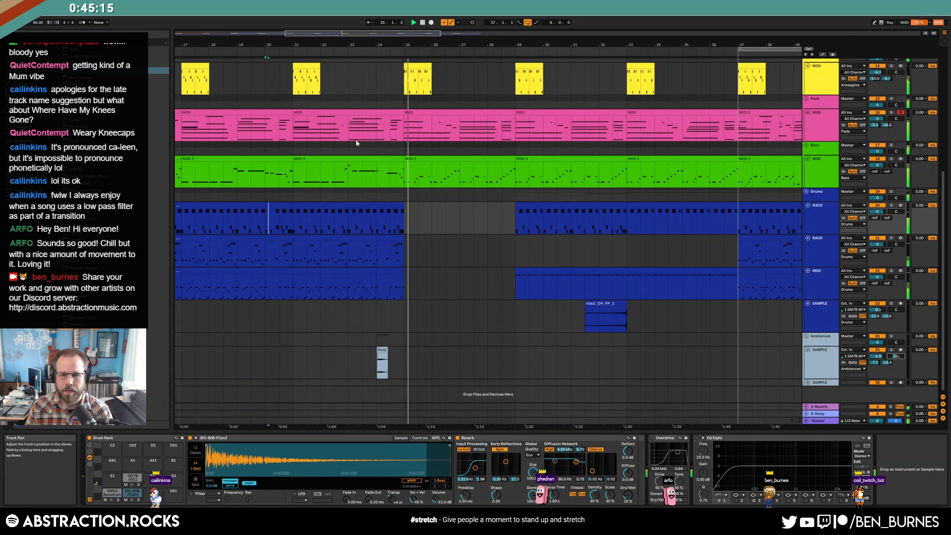
{"action": "left_click_drag", "start_coordinate": [391, 35], "coordinate": [434, 35]}
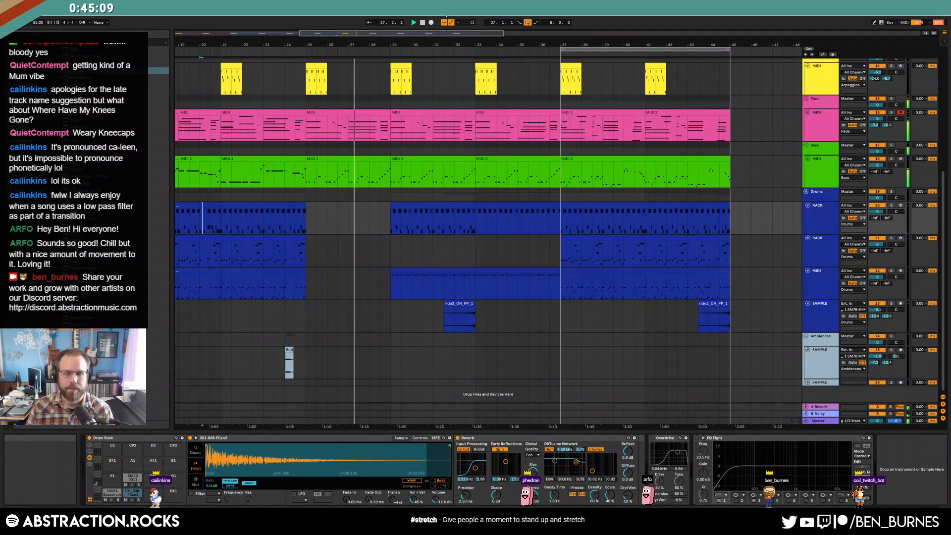
Step: In the bass clip at bars 25–28, rework the F0 around beat 4.2 into three short F0 hits and audition the fill
{"action": "scroll", "coordinate": [458, 165], "scroll_direction": "up", "scroll_amount": 5}
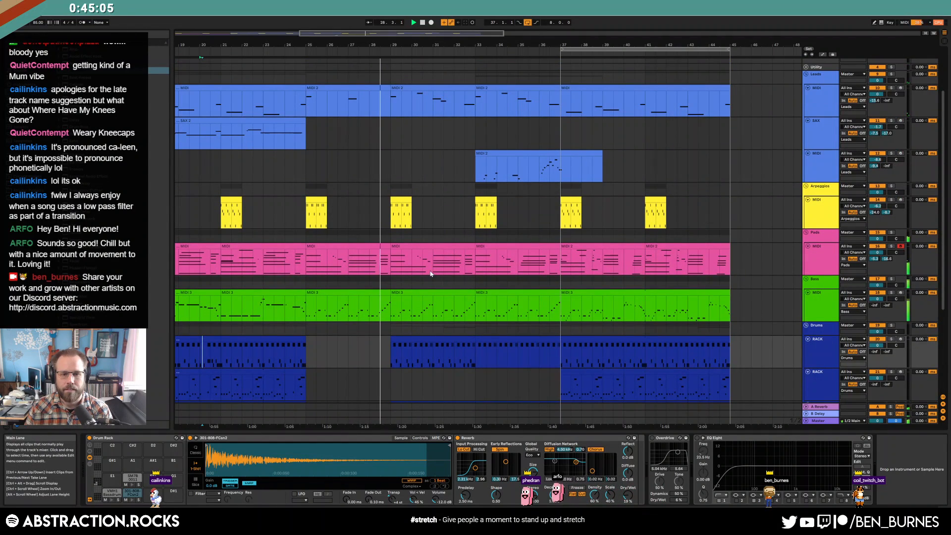
{"action": "left_click", "coordinate": [376, 291]}
{"action": "double_click", "coordinate": [376, 292]}
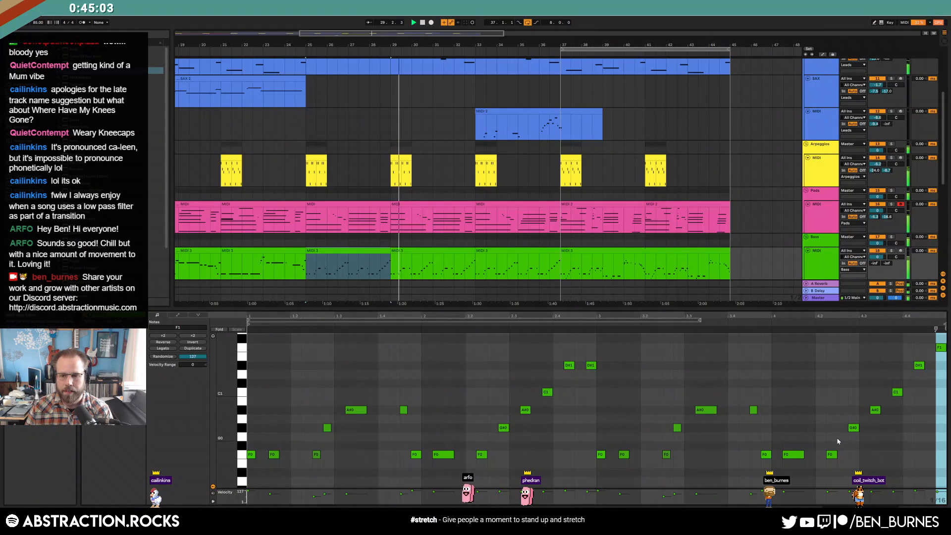
{"action": "double_click", "coordinate": [820, 456]}
{"action": "mouse_move", "coordinate": [833, 455]}
{"action": "left_mouse_down"}
{"action": "mouse_move", "coordinate": [843, 456]}
{"action": "mouse_move", "coordinate": [834, 454]}
{"action": "left_mouse_up"}
{"action": "left_click", "coordinate": [830, 457]}
{"action": "double_click", "coordinate": [831, 456]}
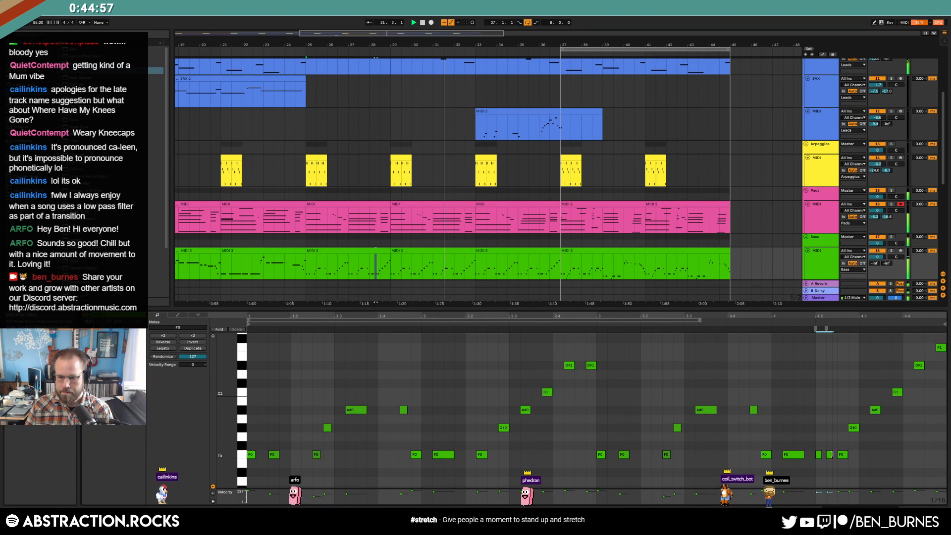
{"action": "left_click", "coordinate": [735, 325]}
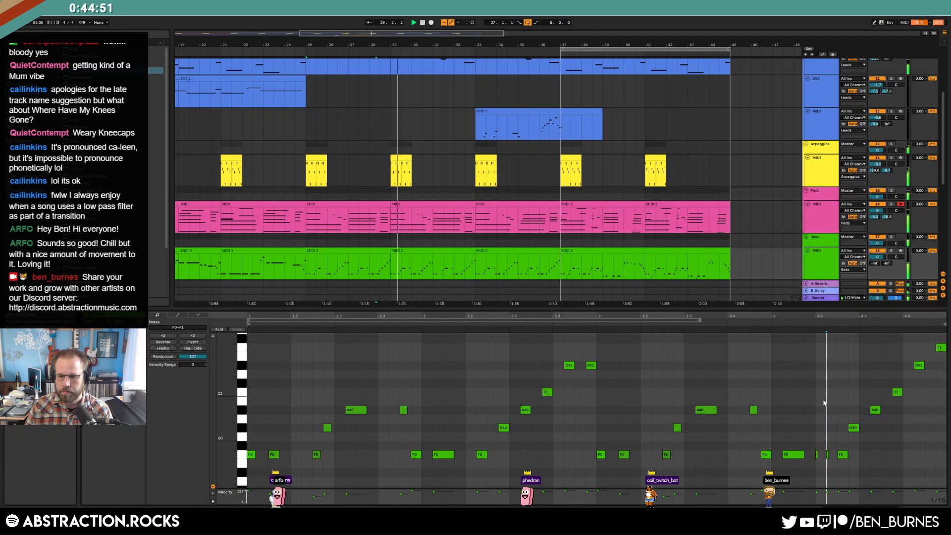
{"action": "left_click", "coordinate": [808, 328]}
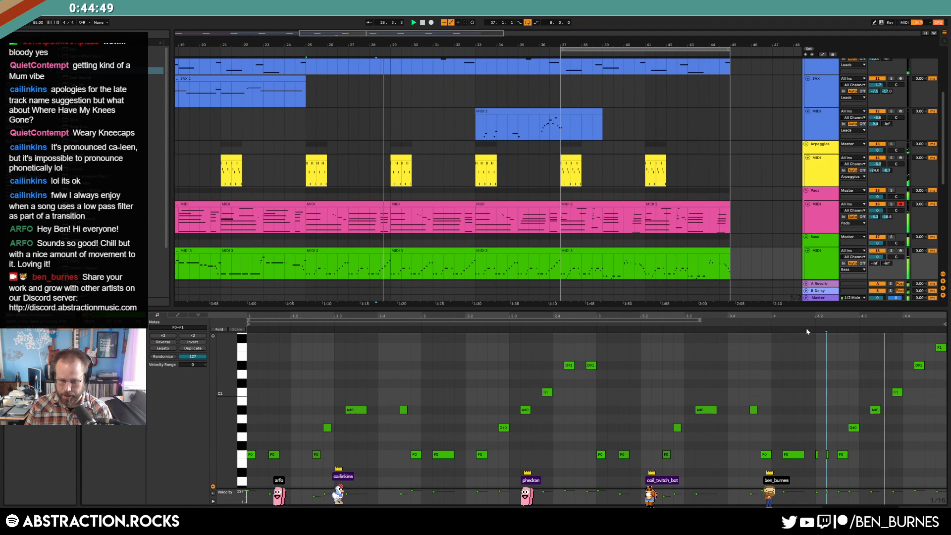
{"action": "key", "text": "shift+Tab"}
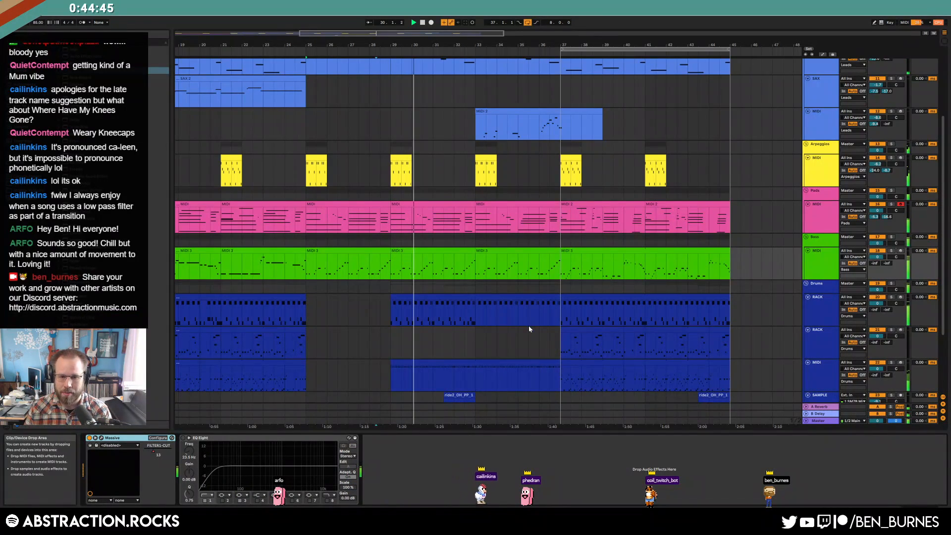
Step: Inspect the 301-808-FCon2 hits in the first drum RACK clip around bars 33–36 while the arrangement plays
{"action": "double_click", "coordinate": [485, 298]}
{"action": "left_click", "coordinate": [271, 347]}
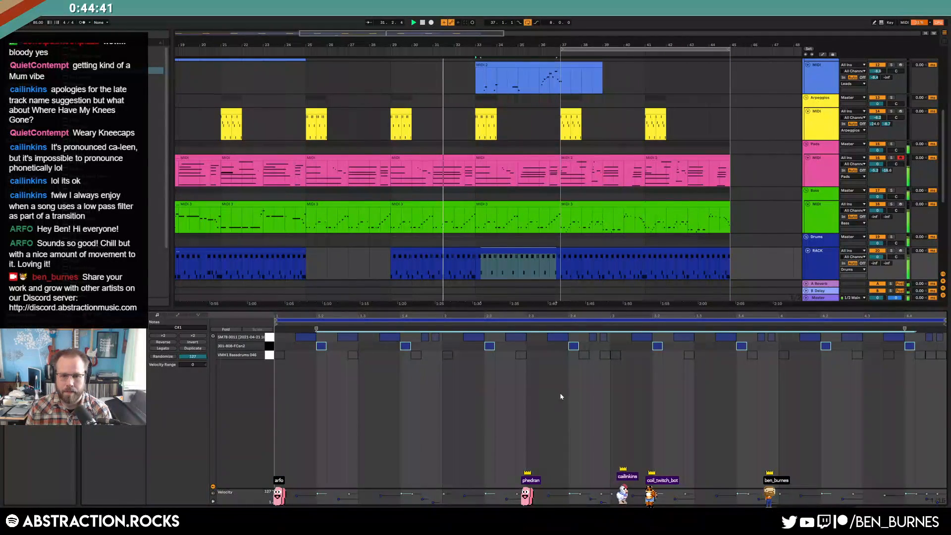
{"action": "key", "text": "shift+Tab"}
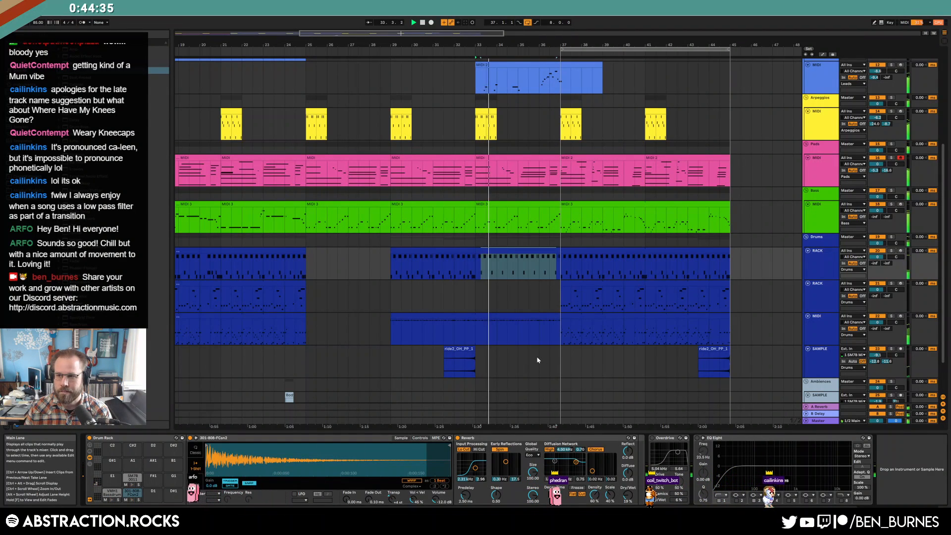
{"action": "scroll", "coordinate": [537, 360], "scroll_direction": "up", "scroll_amount": 3}
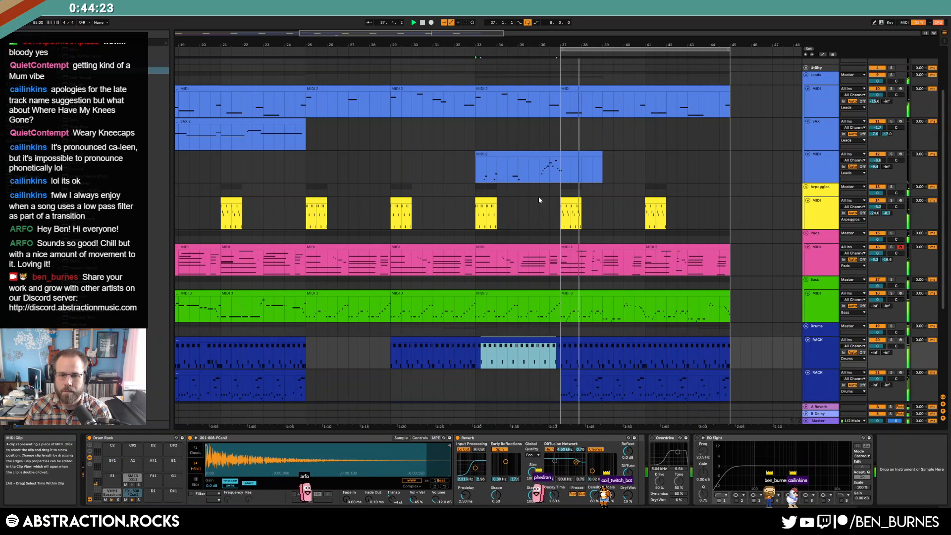
{"action": "scroll", "coordinate": [549, 180], "scroll_direction": "down", "scroll_amount": 4}
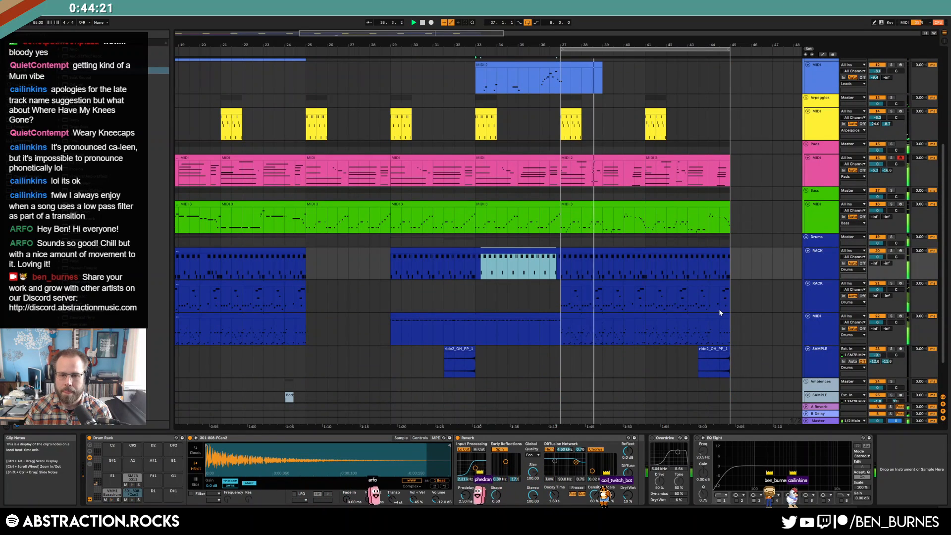
Step: Raise the Master track's Auto Filter Frequency automation from bar 37 onward, then hide the automation and collapse the Master track
{"action": "left_click", "coordinate": [818, 420]}
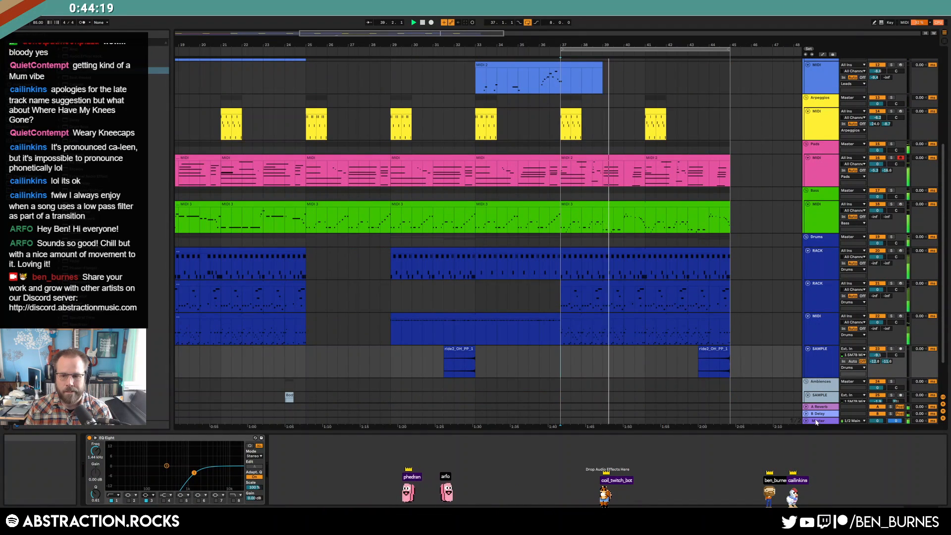
{"action": "key", "text": "a"}
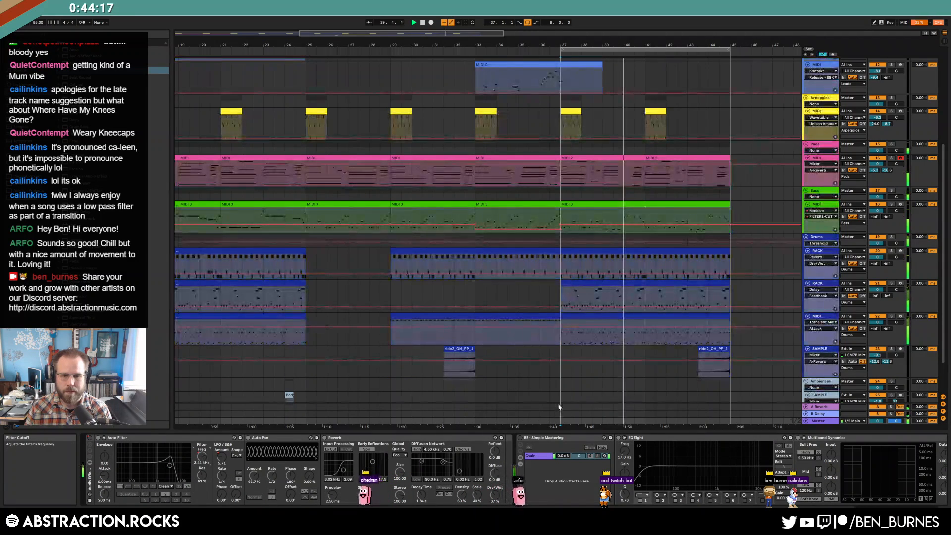
{"action": "scroll", "coordinate": [564, 404], "scroll_direction": "down", "scroll_amount": 2}
{"action": "left_click_drag", "start_coordinate": [568, 399], "coordinate": [569, 392]}
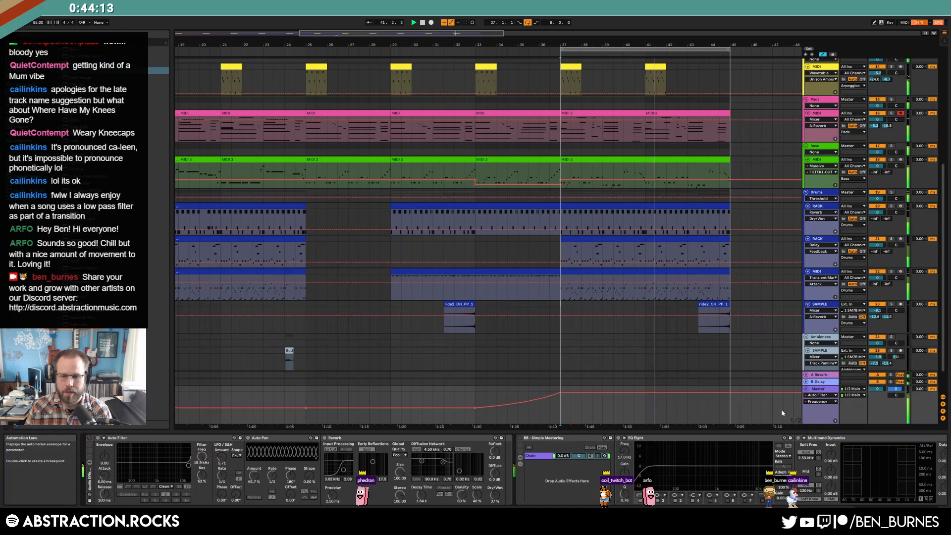
{"action": "key", "text": "a"}
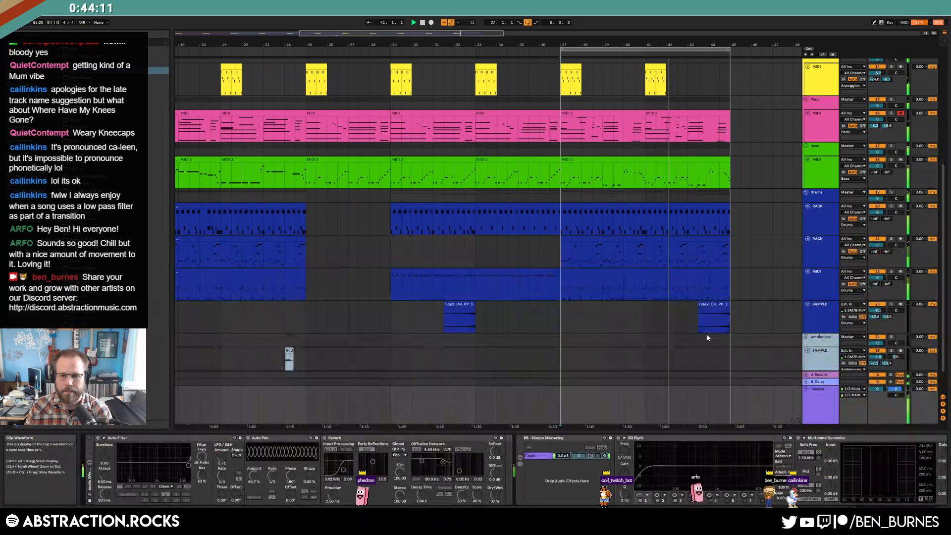
{"action": "scroll", "coordinate": [693, 323], "scroll_direction": "up", "scroll_amount": 1}
{"action": "scroll", "coordinate": [697, 324], "scroll_direction": "down", "scroll_amount": 3}
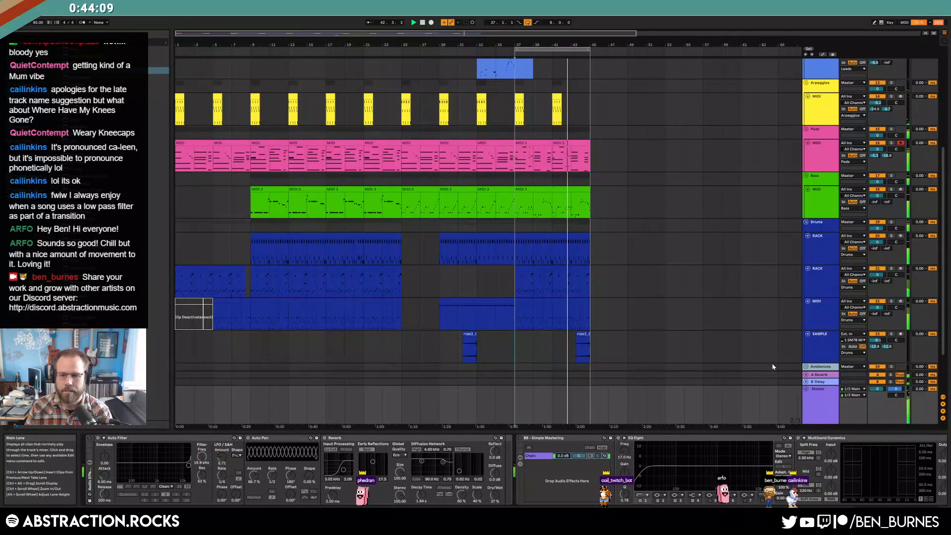
{"action": "left_click", "coordinate": [806, 389]}
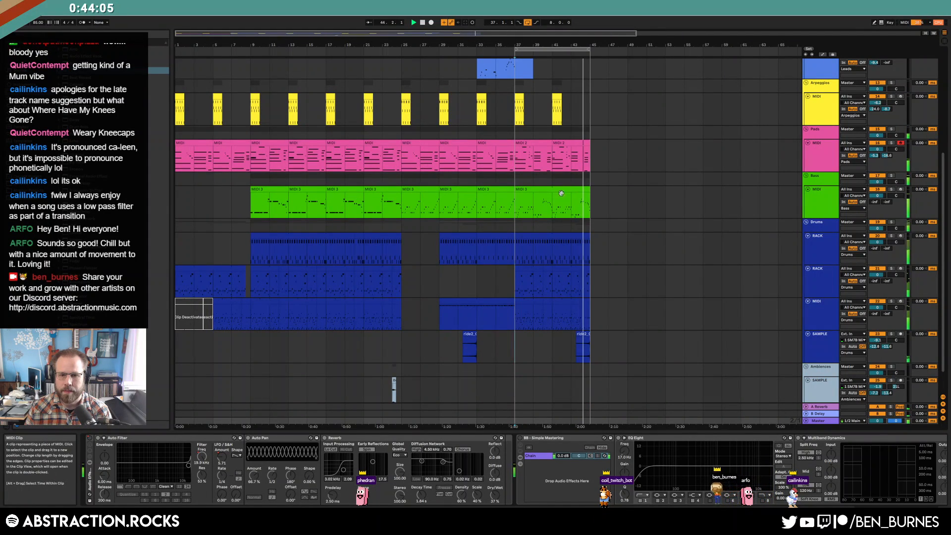
Step: In the bass clip at bars 41–44, replace the note cluster around beat 4.1 with a descending D#1, C#1, C1 line
{"action": "left_click", "coordinate": [566, 190]}
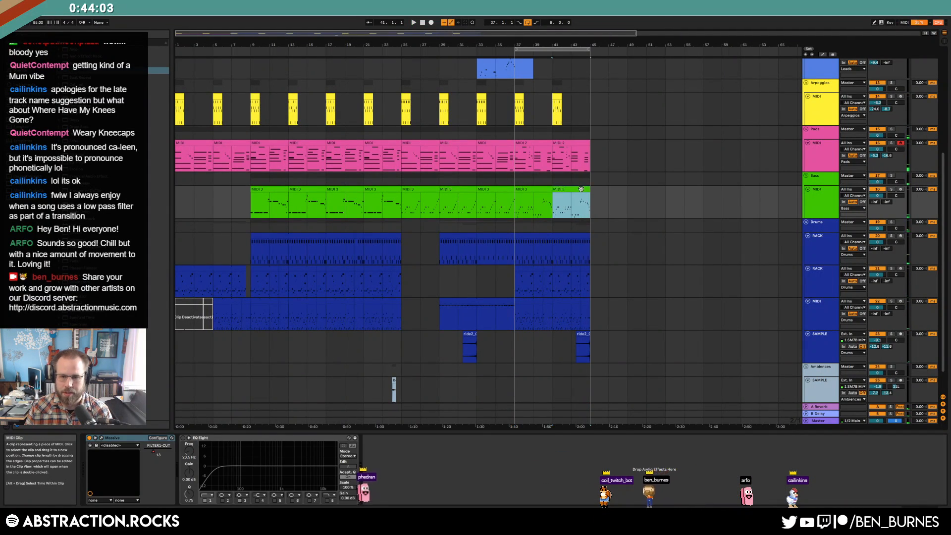
{"action": "left_click", "coordinate": [805, 412]}
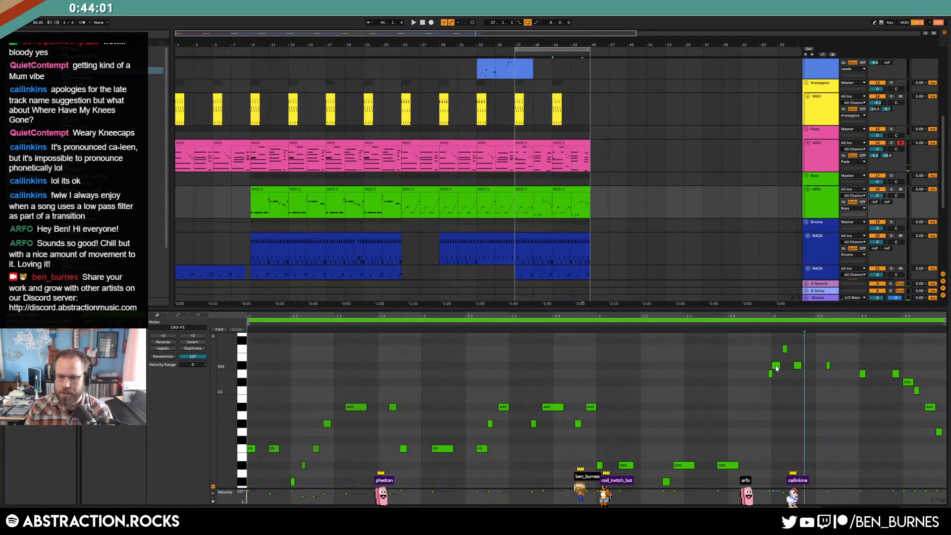
{"action": "left_click_drag", "start_coordinate": [774, 342], "coordinate": [802, 371]}
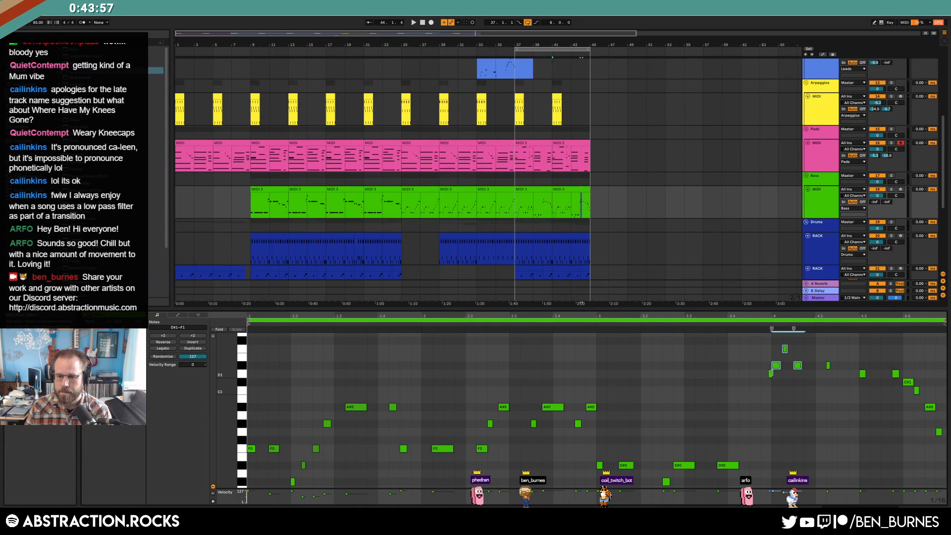
{"action": "left_click_drag", "start_coordinate": [769, 369], "coordinate": [776, 378]}
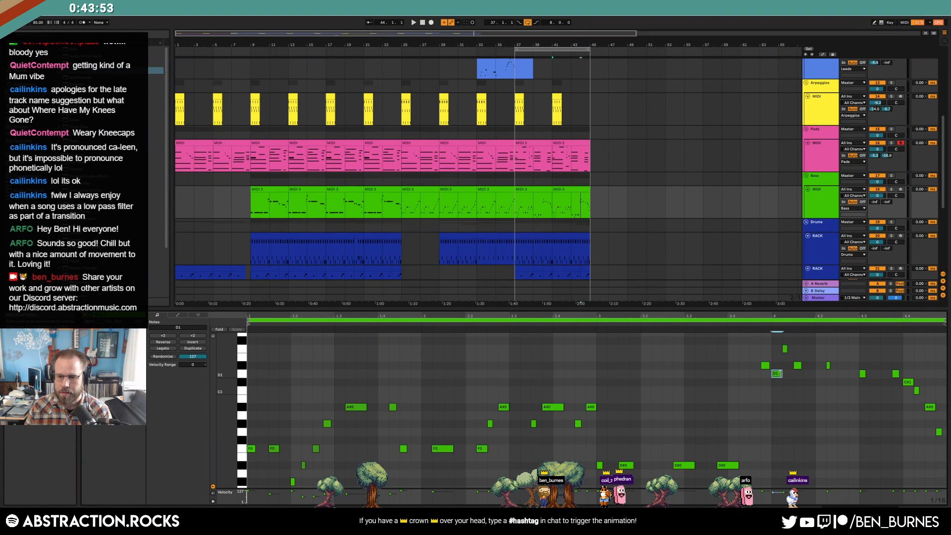
{"action": "double_click", "coordinate": [784, 391]}
{"action": "left_click_drag", "start_coordinate": [777, 345], "coordinate": [812, 371]}
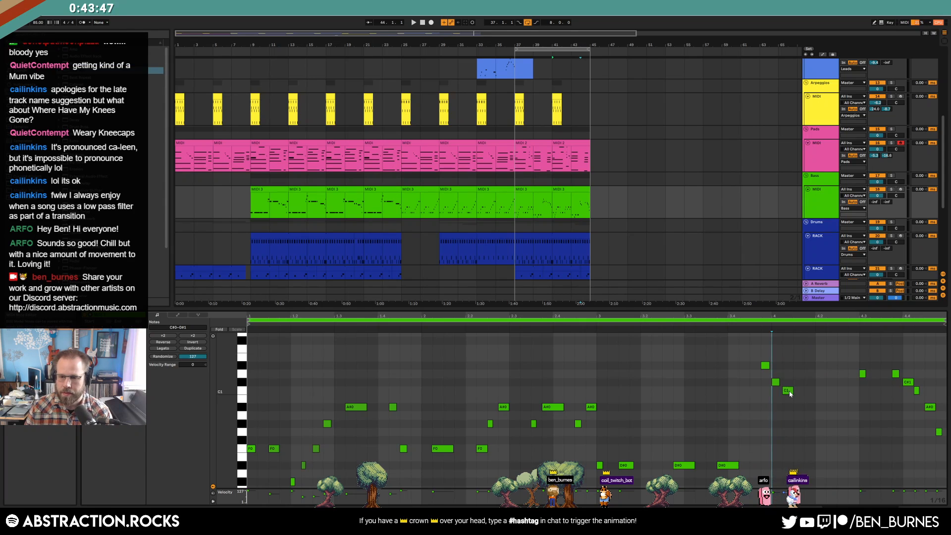
Step: Add three more C1 notes from beat 4.2 onward in the last bass clip and delete the two D1 notes above them
{"action": "double_click", "coordinate": [821, 391]}
{"action": "left_click_drag", "start_coordinate": [821, 392], "coordinate": [897, 394]}
{"action": "left_click_drag", "start_coordinate": [850, 364], "coordinate": [900, 379]}
{"action": "key", "text": "Delete"}
Step: Audition the reworked bass fill and lower the C1 just before beat 4.3 to B0
{"action": "key", "text": "space"}
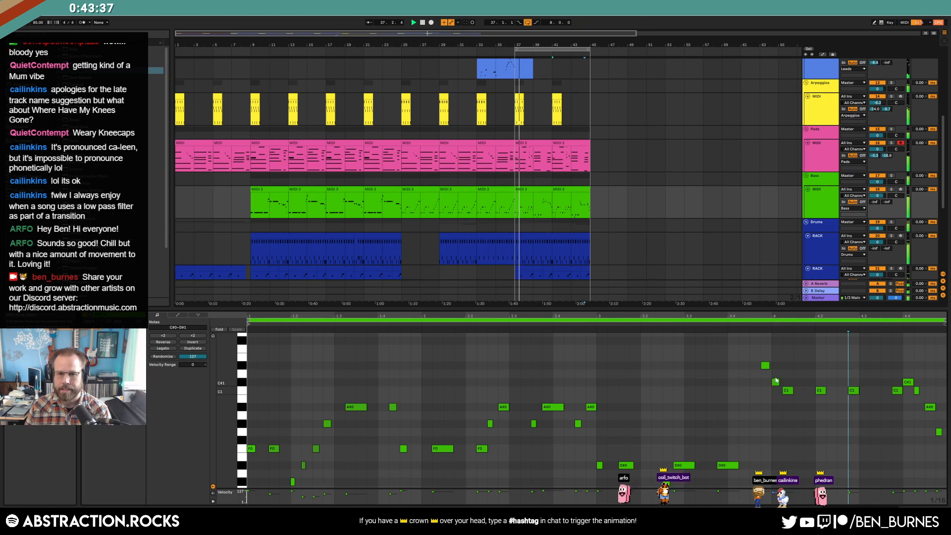
{"action": "left_click_drag", "start_coordinate": [776, 382], "coordinate": [776, 382]}
{"action": "left_click", "coordinate": [732, 325]}
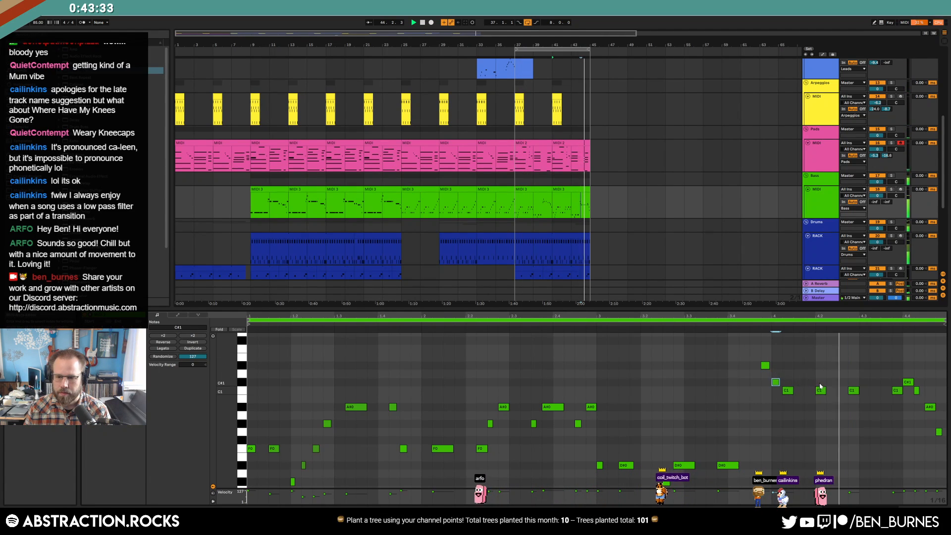
{"action": "left_click_drag", "start_coordinate": [854, 390], "coordinate": [853, 398]}
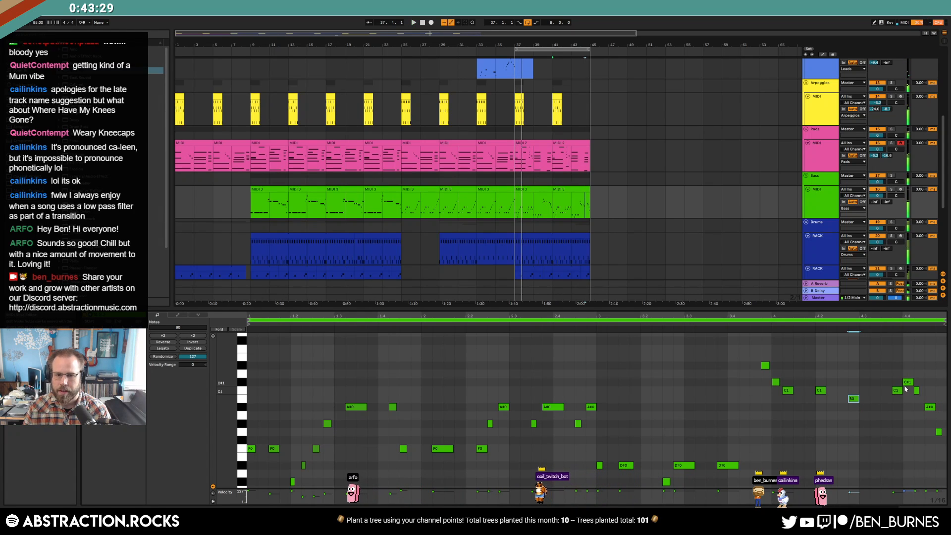
{"action": "left_click_drag", "start_coordinate": [875, 202], "coordinate": [875, 198]}
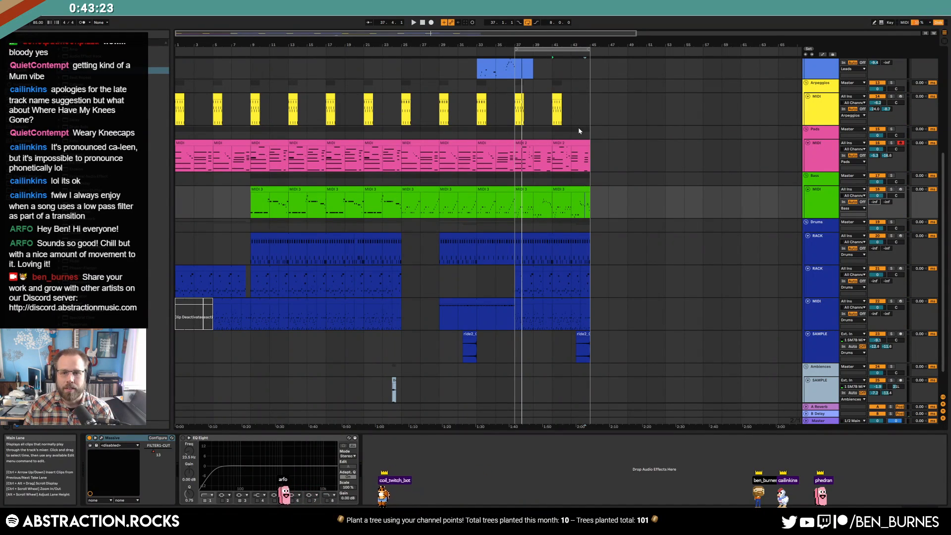
Step: Duplicate bars 37–44 of the pad, bass, drum, arpeggio and first lead parts to extend the arrangement from bar 45
{"action": "left_click_drag", "start_coordinate": [548, 213], "coordinate": [677, 352]}
{"action": "key", "text": "ctrl+d"}
{"action": "scroll", "coordinate": [723, 306], "scroll_direction": "up", "scroll_amount": 3}
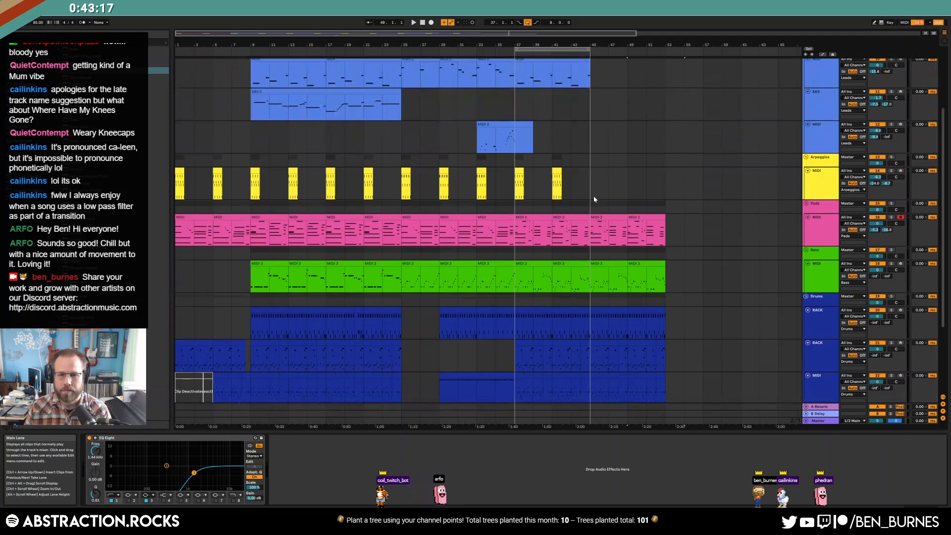
{"action": "left_click_drag", "start_coordinate": [589, 188], "coordinate": [516, 184]}
{"action": "key", "text": "ctrl+d"}
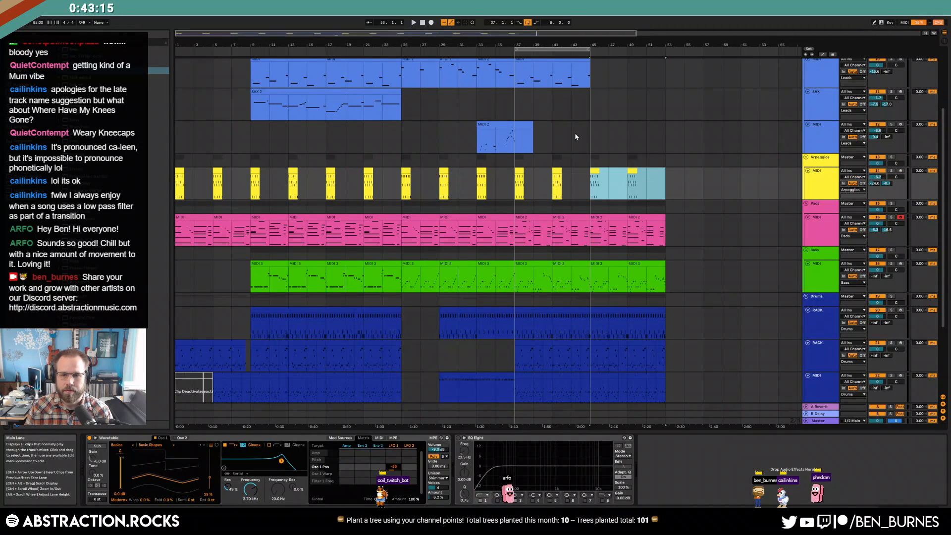
{"action": "scroll", "coordinate": [578, 126], "scroll_direction": "up", "scroll_amount": 2}
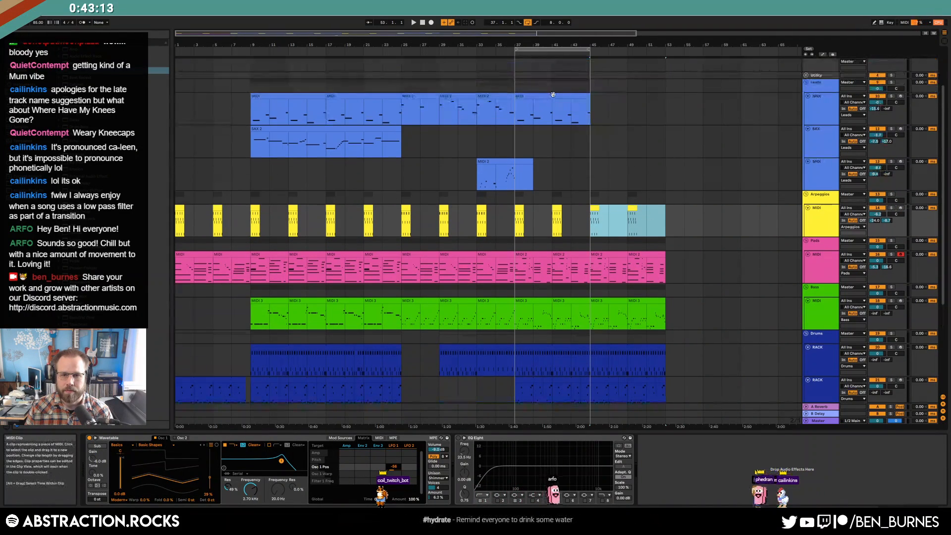
{"action": "left_click", "coordinate": [579, 98]}
{"action": "key", "text": "ctrl+d"}
Step: Move the loop to bars 45–52 and play the arrangement from just before the extended section
{"action": "left_click", "coordinate": [570, 47]}
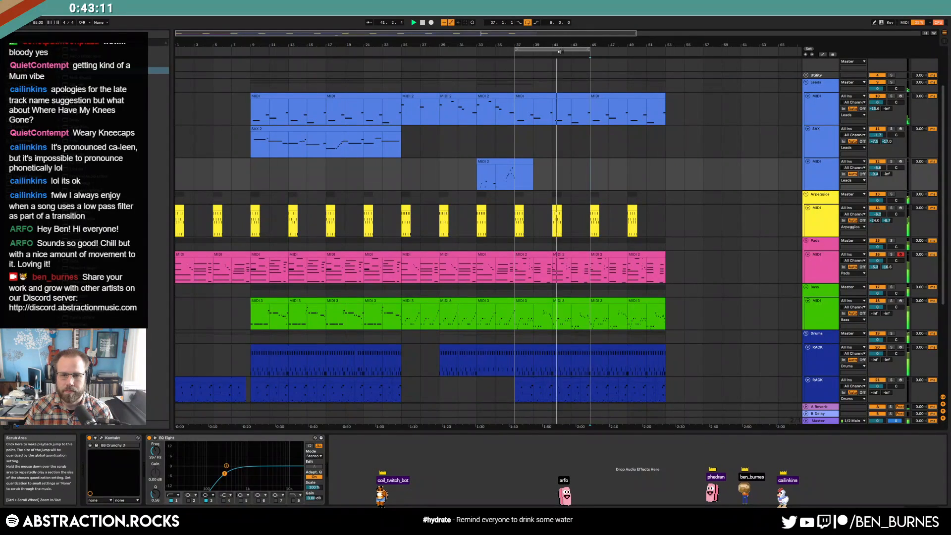
{"action": "key", "text": "space"}
{"action": "left_click_drag", "start_coordinate": [571, 45], "coordinate": [546, 51]}
{"action": "key", "text": "space"}
Step: Arm the third Leads track, try recording a MIDI take into bar 45, and undo the recording
{"action": "left_click", "coordinate": [822, 174]}
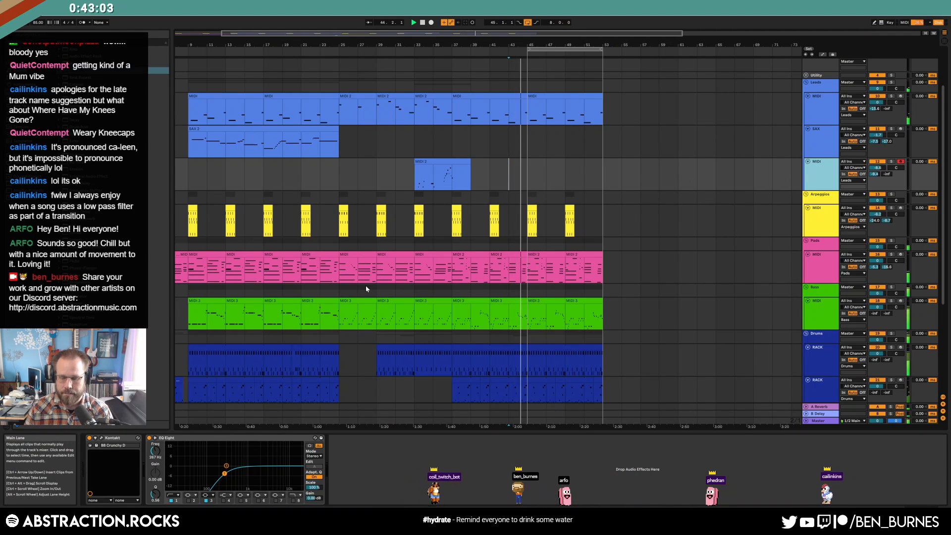
{"action": "key", "text": "F9"}
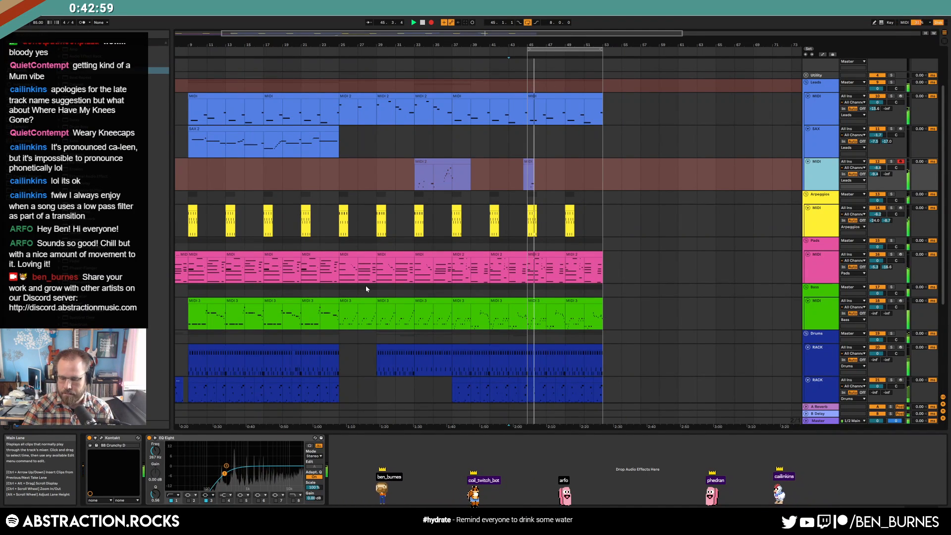
{"action": "key", "text": "space"}
{"action": "key", "text": "ctrl+z"}
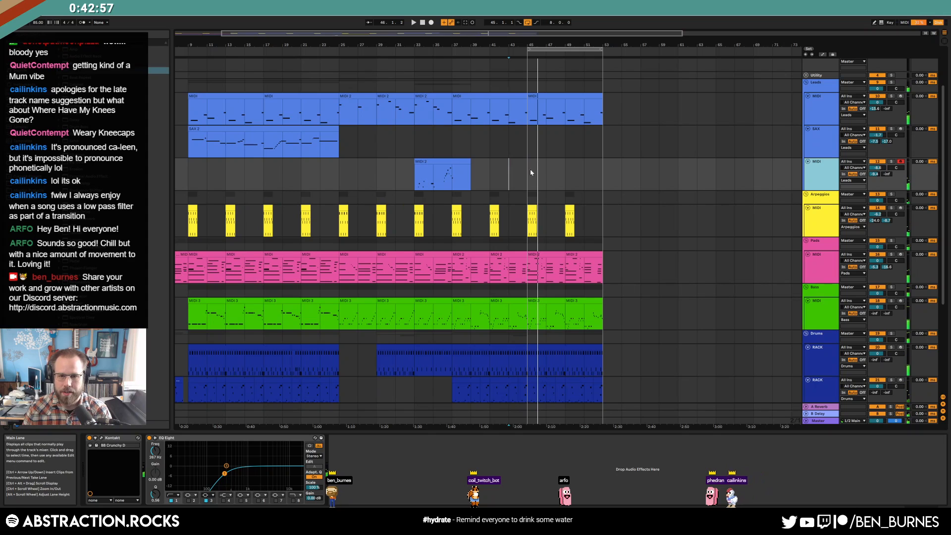
Step: Add a MIDI track below the third Leads track and load Kontakt on it
{"action": "left_click", "coordinate": [528, 176]}
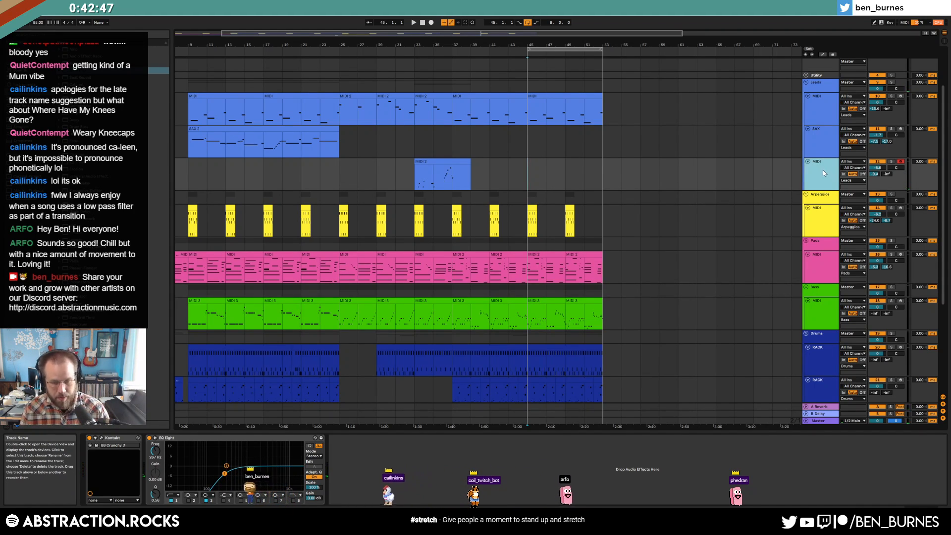
{"action": "key", "text": "ctrl+shift+t"}
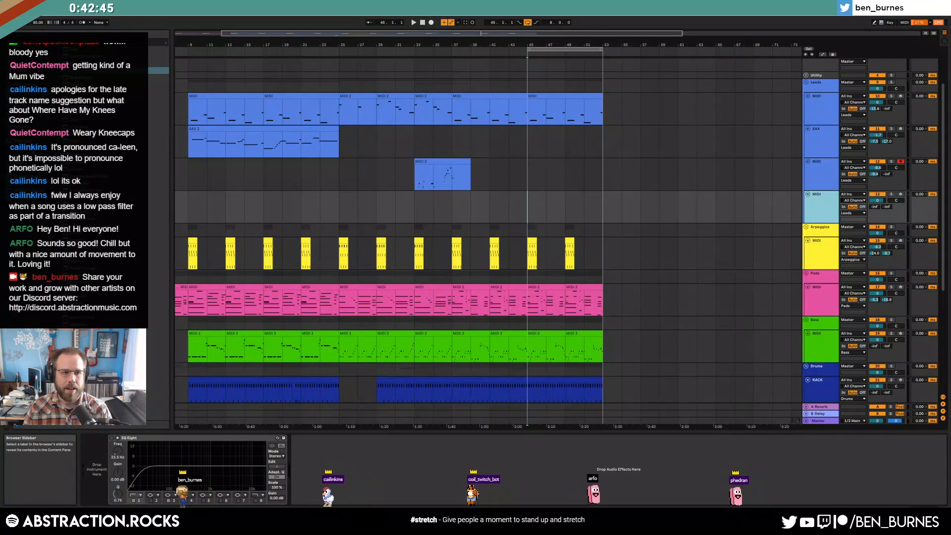
{"action": "left_click", "coordinate": [99, 176]}
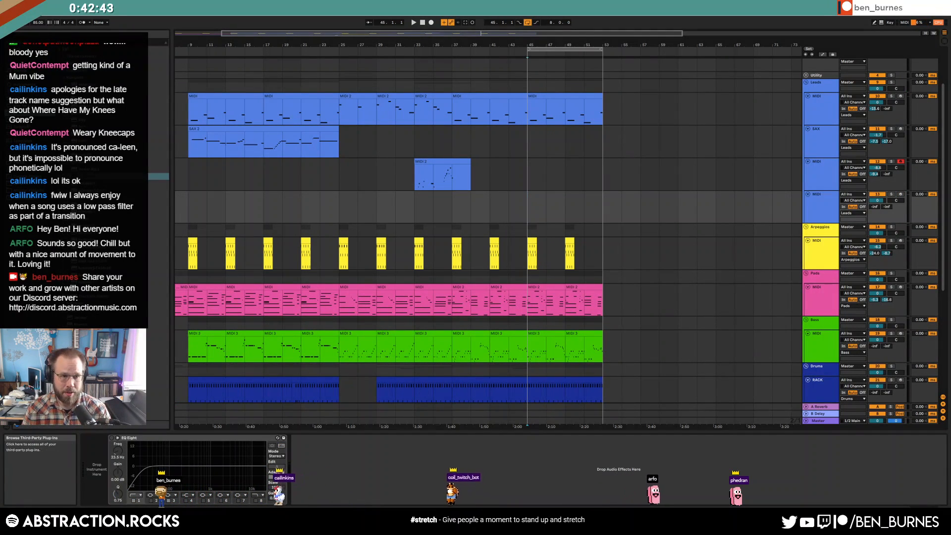
{"action": "key", "text": "Down"}
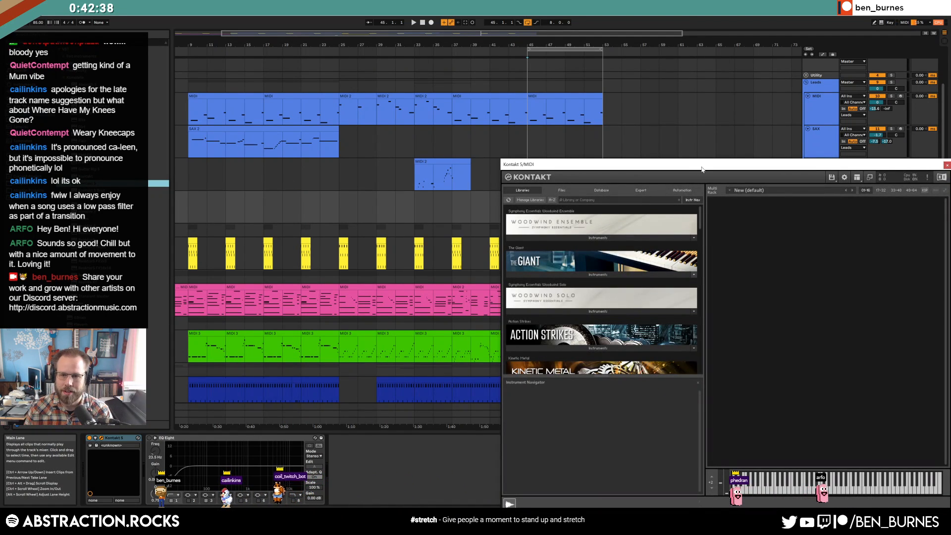
{"action": "left_click_drag", "start_coordinate": [702, 169], "coordinate": [399, 108]}
Step: Search Kontakt's database for "organ", load VSS-30 Jazz Organ and arm the new track to try the sound
{"action": "left_click", "coordinate": [298, 130]}
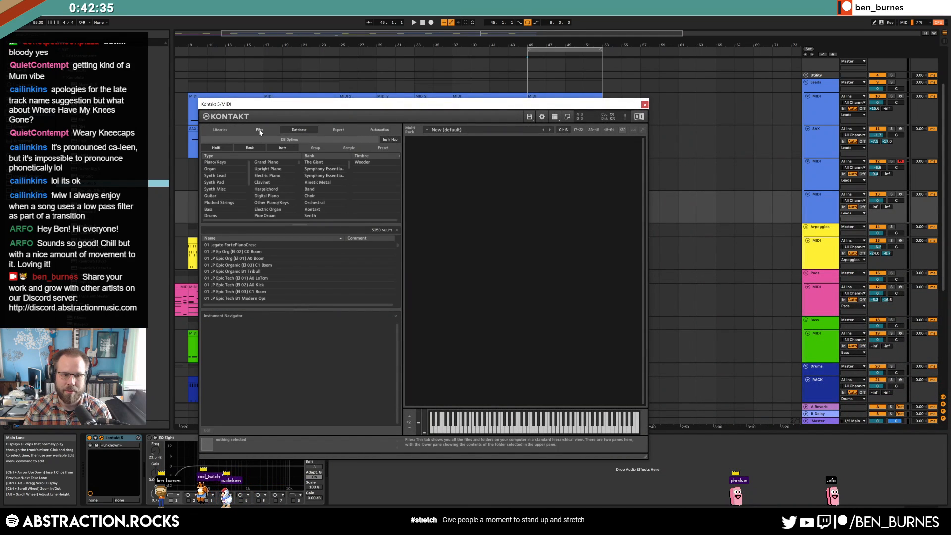
{"action": "left_click", "coordinate": [259, 130]}
{"action": "left_click", "coordinate": [299, 130]}
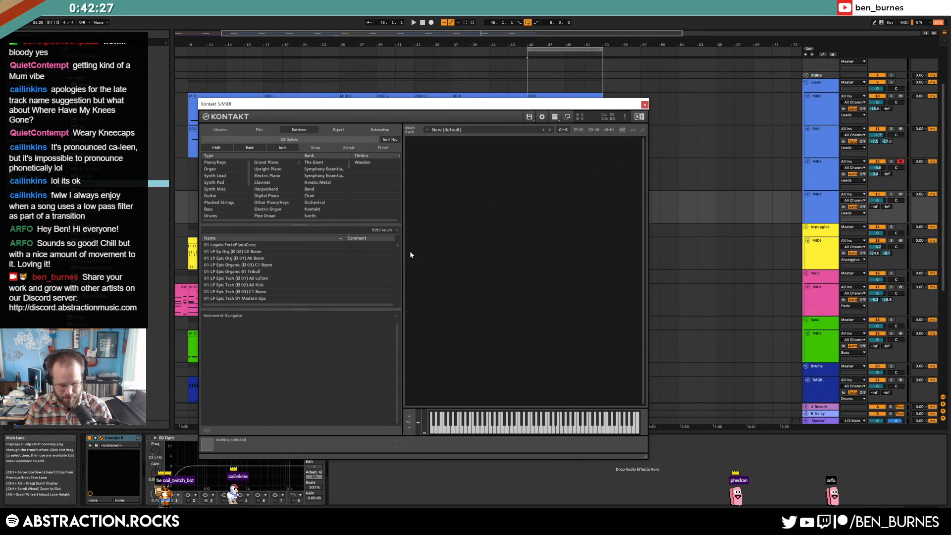
{"action": "type", "text": "an"}
{"action": "scroll", "coordinate": [397, 251], "scroll_direction": "down", "scroll_amount": 2}
{"action": "left_click_drag", "start_coordinate": [397, 251], "coordinate": [400, 311]}
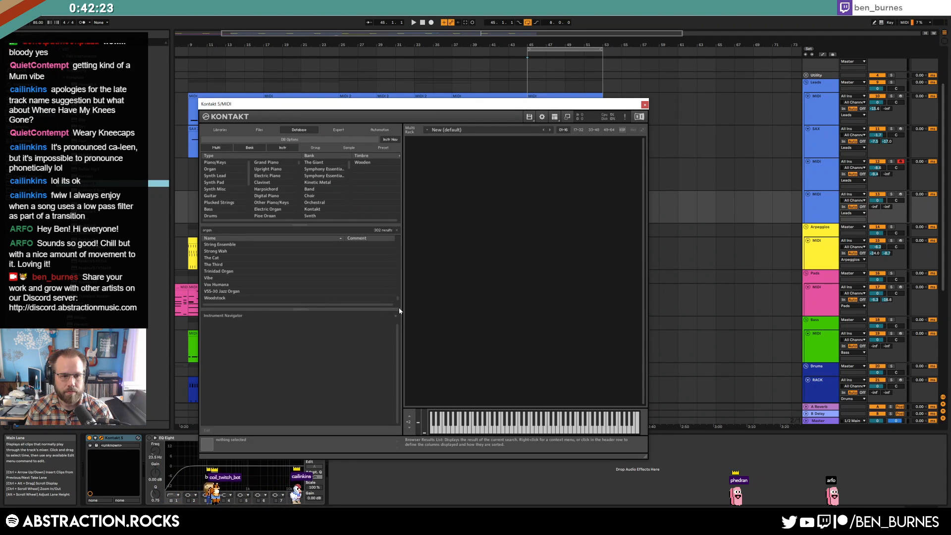
{"action": "double_click", "coordinate": [240, 292]}
{"action": "left_click", "coordinate": [901, 195]}
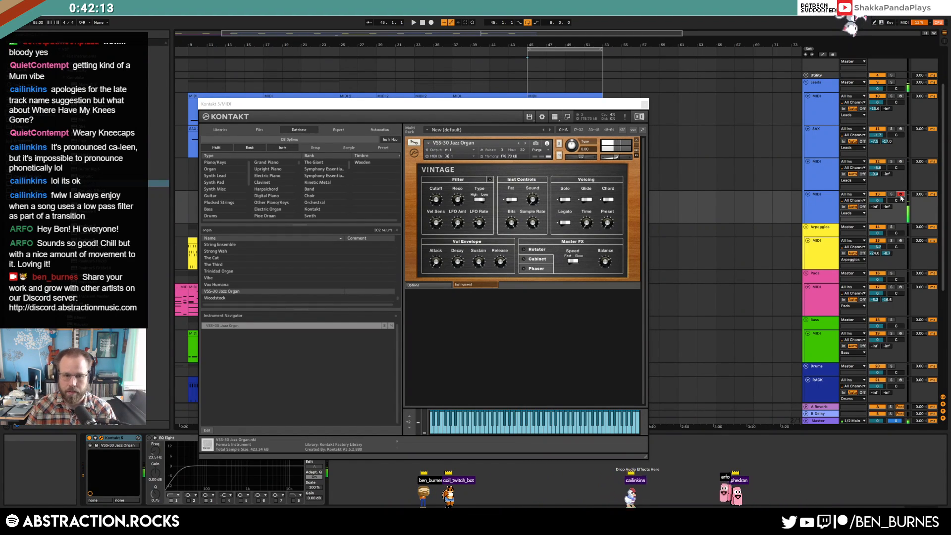
Step: Try Trinidad Organ in place of VSS-30 Jazz Organ, and delete the new Kontakt track
{"action": "left_click", "coordinate": [639, 144]}
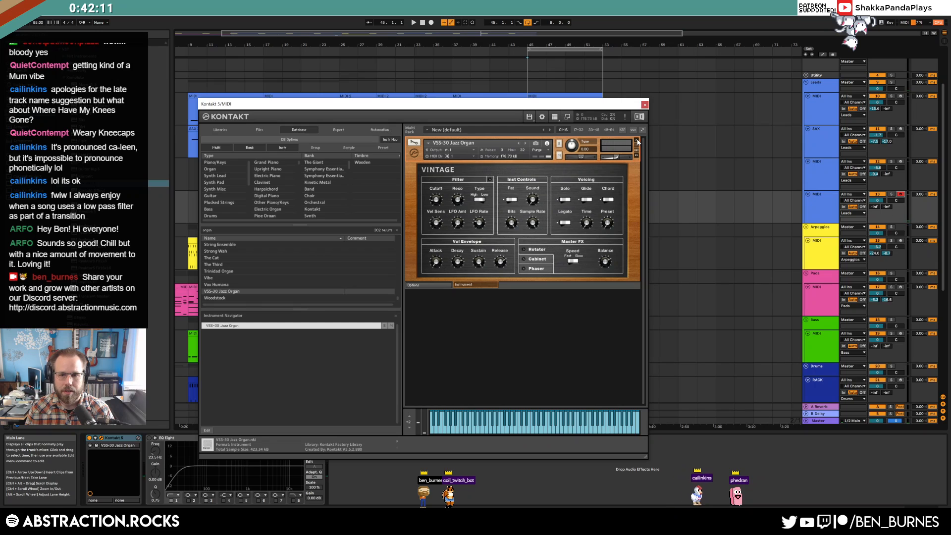
{"action": "left_click", "coordinate": [637, 142]}
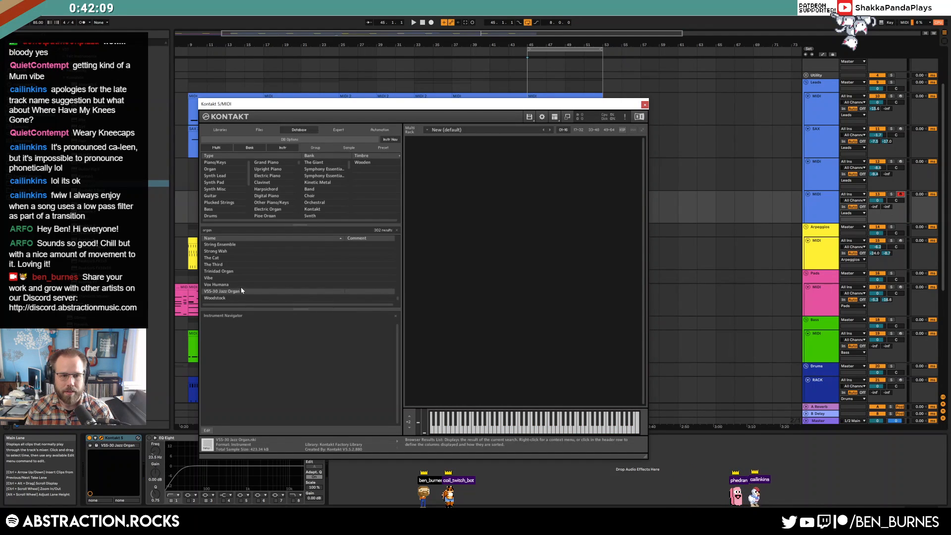
{"action": "double_click", "coordinate": [236, 271]}
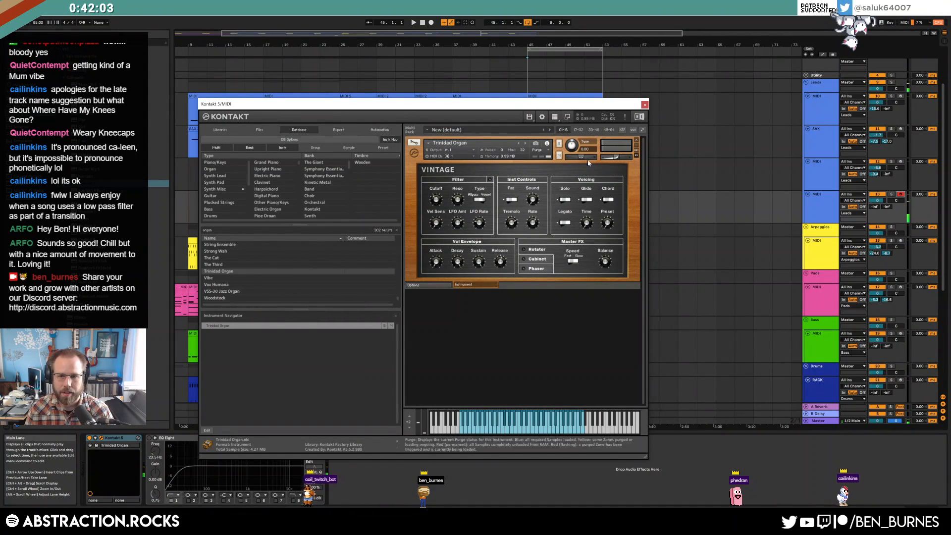
{"action": "left_click", "coordinate": [636, 141]}
{"action": "left_click", "coordinate": [645, 105]}
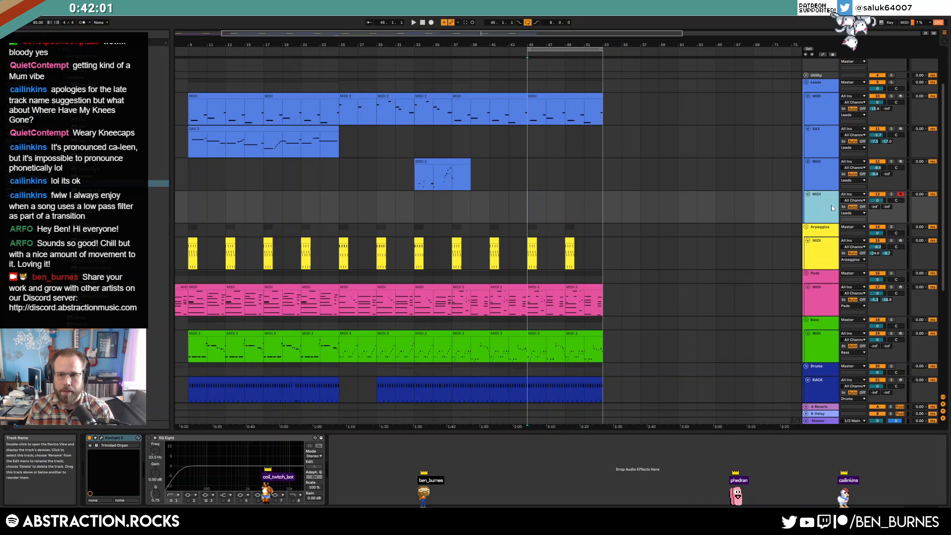
{"action": "key", "text": "Delete"}
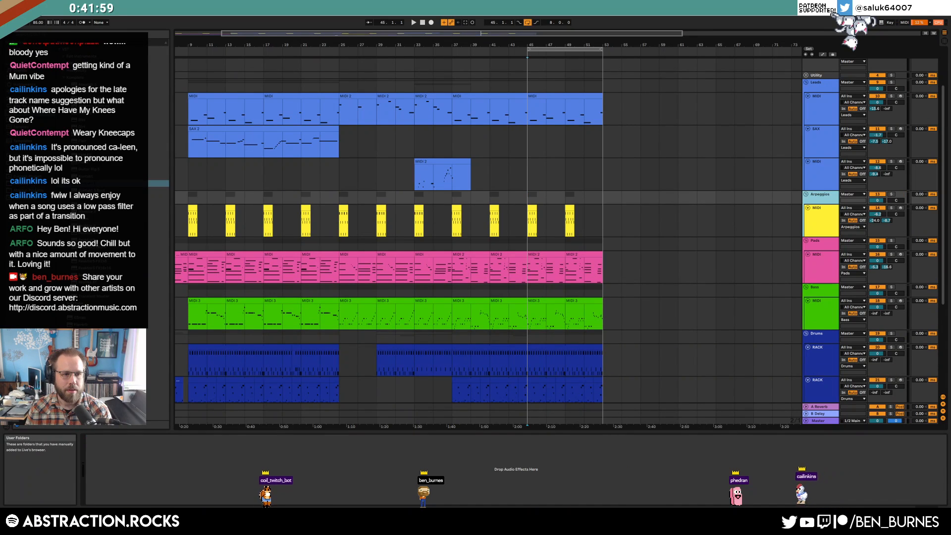
Step: Look through the user folders in the browser and search them for "school"
{"action": "left_click", "coordinate": [25, 190]}
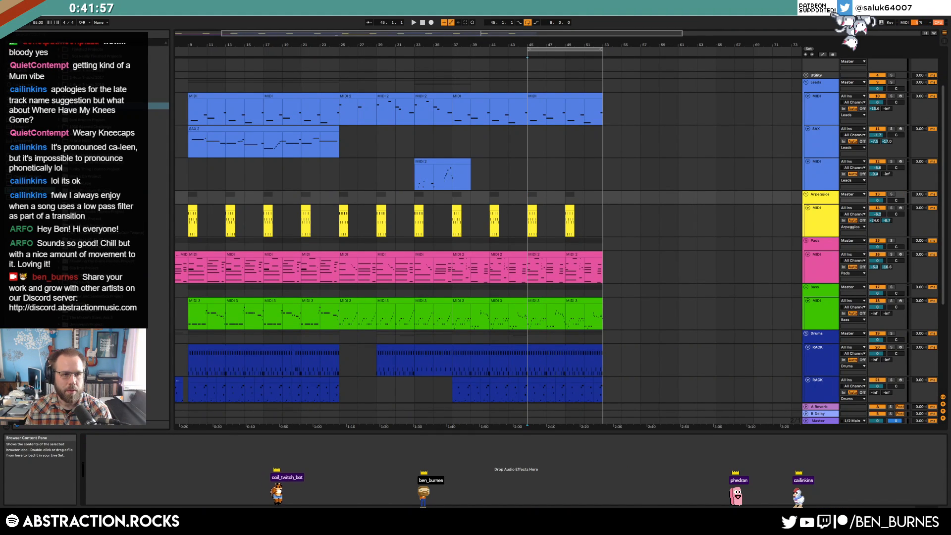
{"action": "left_click", "coordinate": [60, 50]}
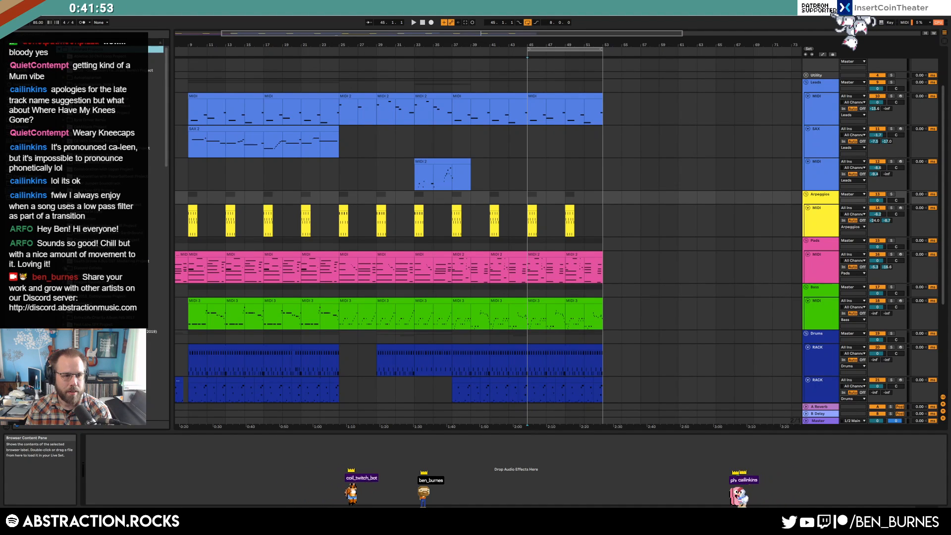
{"action": "scroll", "coordinate": [109, 198], "scroll_direction": "down", "scroll_amount": 2}
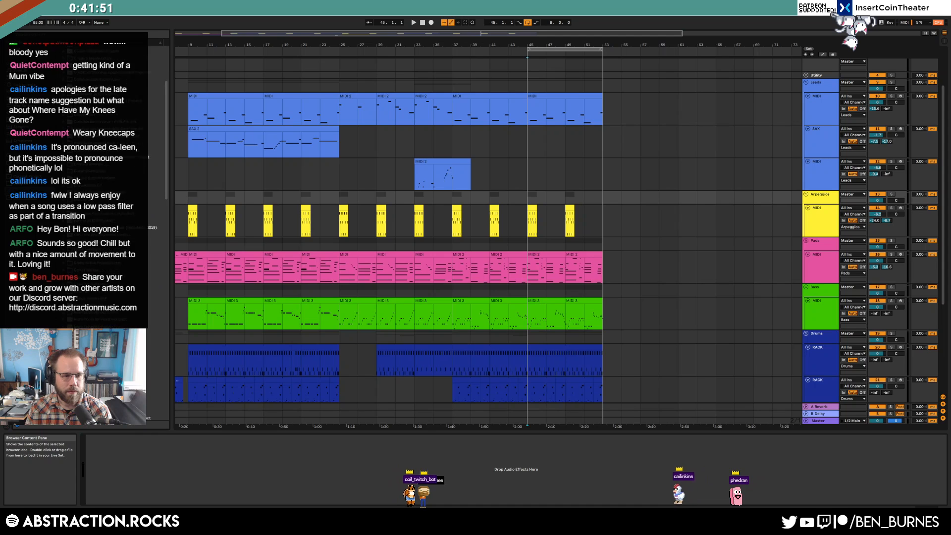
{"action": "scroll", "coordinate": [109, 198], "scroll_direction": "down", "scroll_amount": 3}
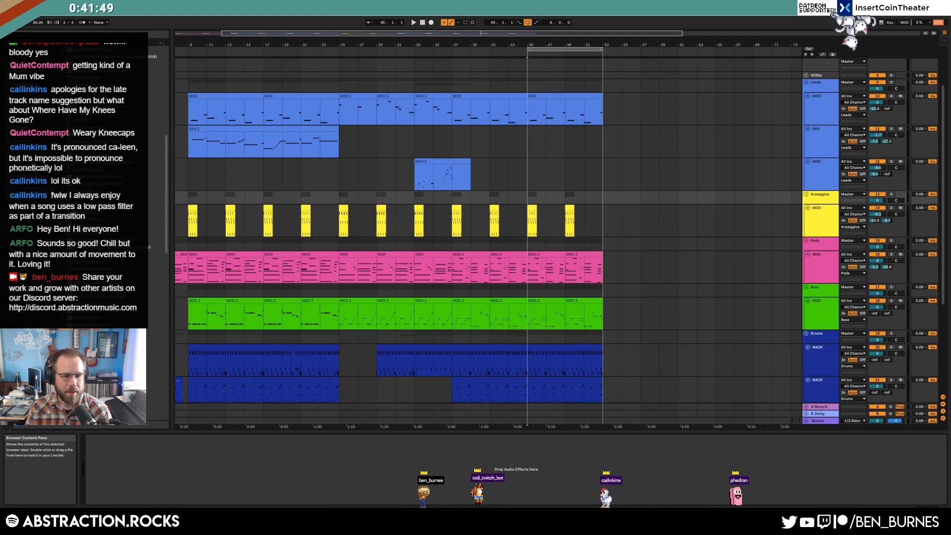
{"action": "left_click", "coordinate": [73, 34]}
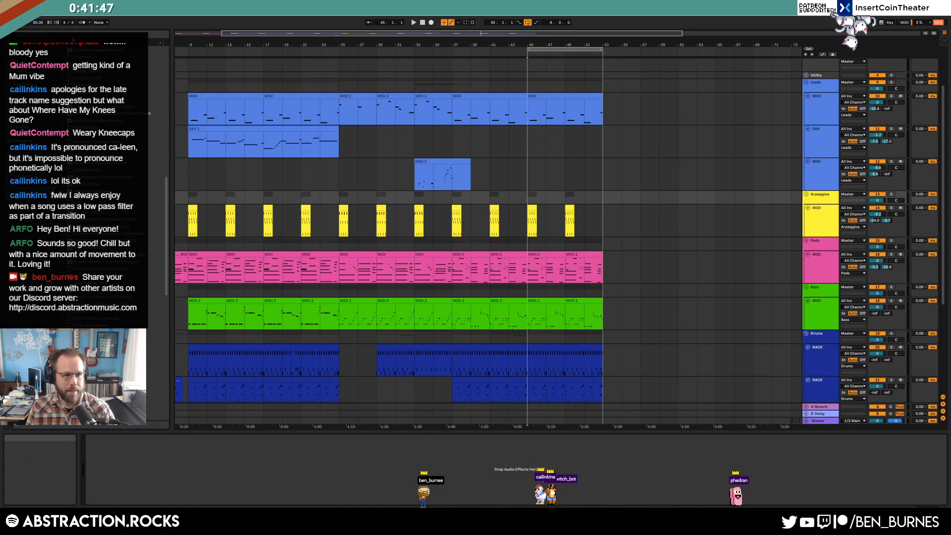
{"action": "type", "text": "school"}
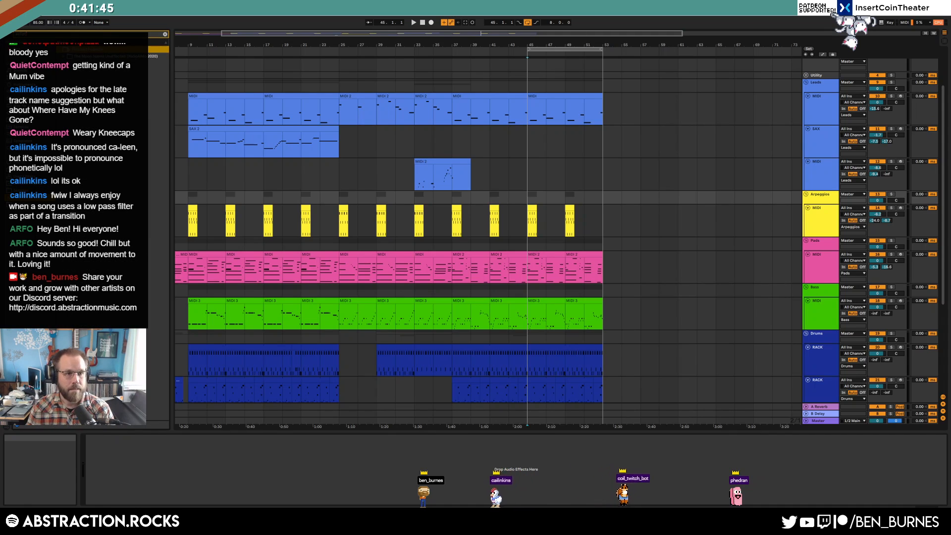
Step: Import the ORGAN track from the found project, placing it below the third Leads track
{"action": "left_click", "coordinate": [67, 56]}
{"action": "left_click", "coordinate": [82, 63]}
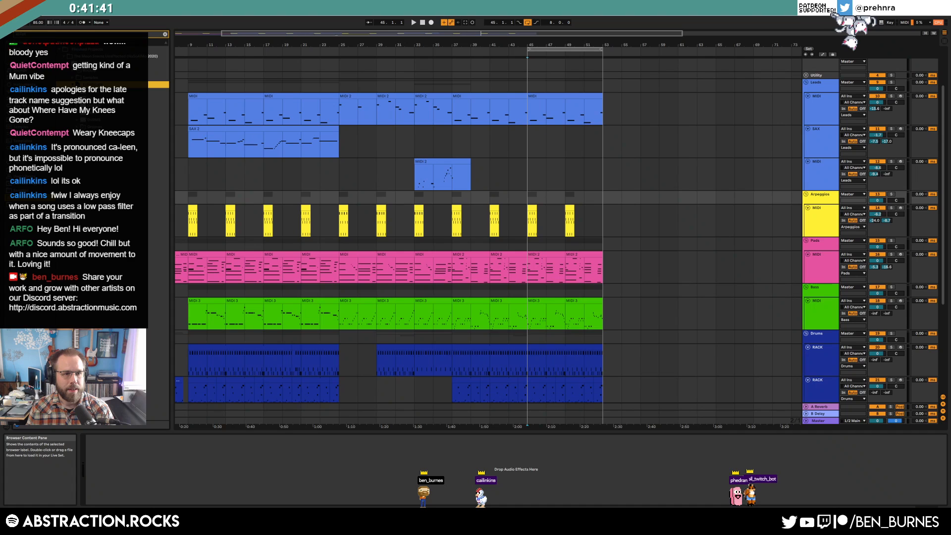
{"action": "key", "text": "Down"}
{"action": "key", "text": "Down"}
{"action": "key", "text": "Down"}
{"action": "left_click_drag", "start_coordinate": [825, 181], "coordinate": [820, 181]}
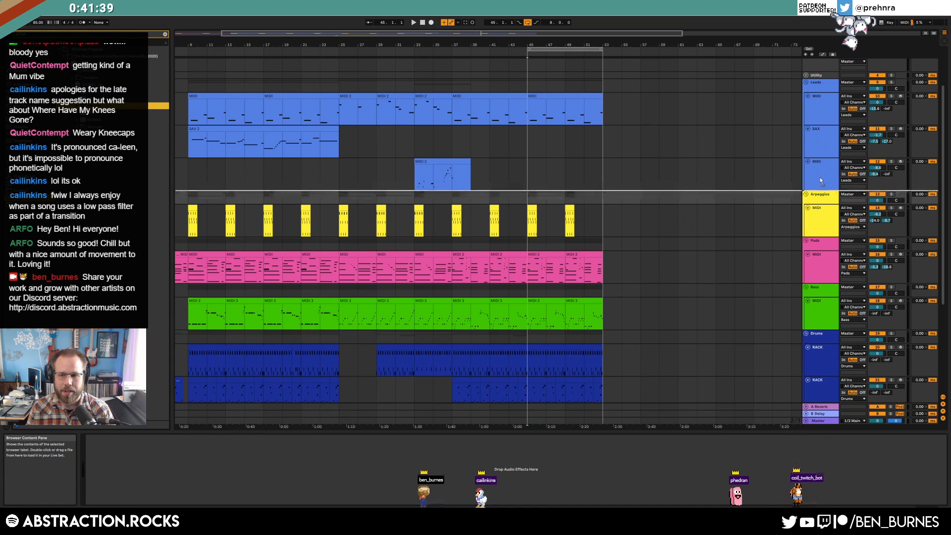
Step: Delete the imported clips from the ORGAN track and give the track the blue colour of the Leads group
{"action": "left_click_drag", "start_coordinate": [451, 211], "coordinate": [268, 186]}
{"action": "left_click", "coordinate": [272, 194], "text": "shift"}
{"action": "left_click", "coordinate": [320, 207]}
{"action": "left_click", "coordinate": [284, 194]}
{"action": "left_click", "coordinate": [397, 194], "text": "shift"}
{"action": "key", "text": "Delete"}
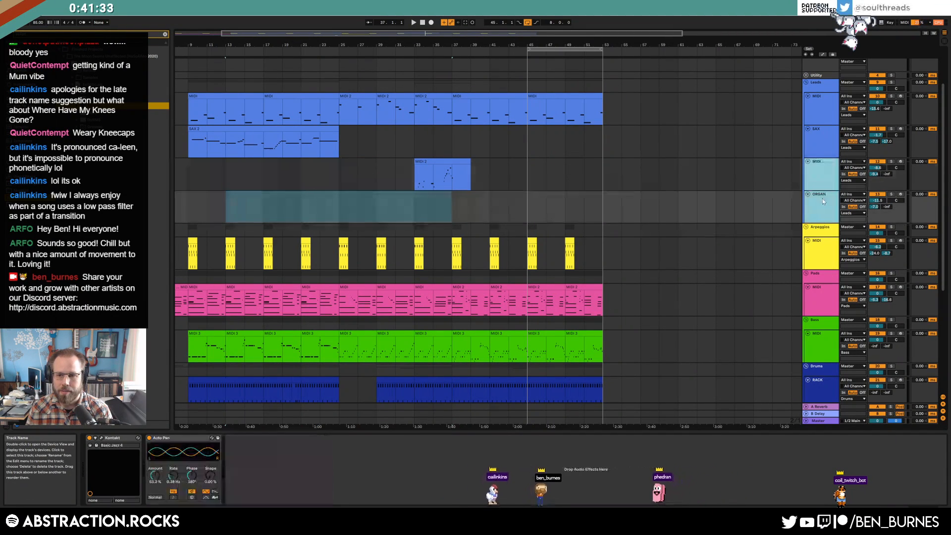
{"action": "right_click", "coordinate": [824, 201]}
{"action": "left_click", "coordinate": [885, 306]}
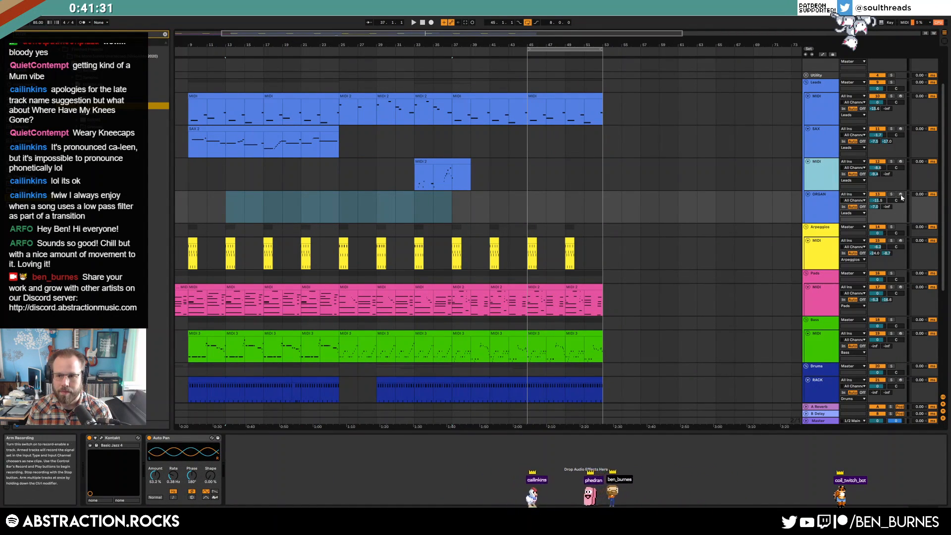
Step: Try out the organ sound, record a chord take on the ORGAN track from bar 45, and end the clip at bar 49
{"action": "left_click", "coordinate": [901, 195]}
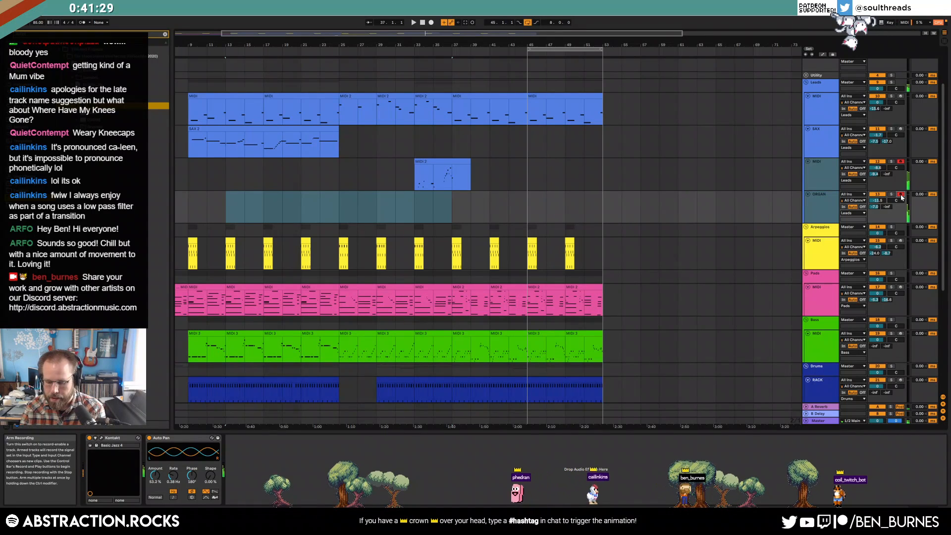
{"action": "left_click", "coordinate": [901, 195]}
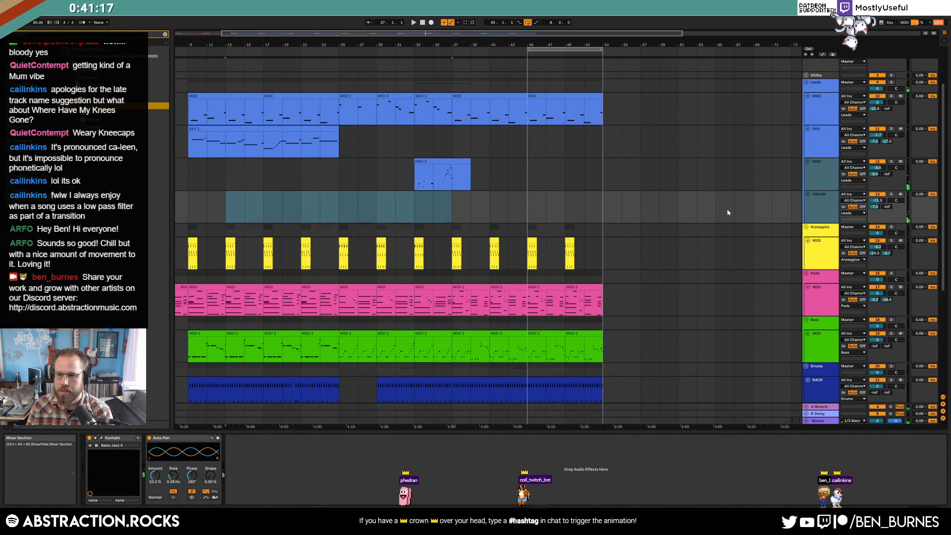
{"action": "left_click", "coordinate": [825, 204]}
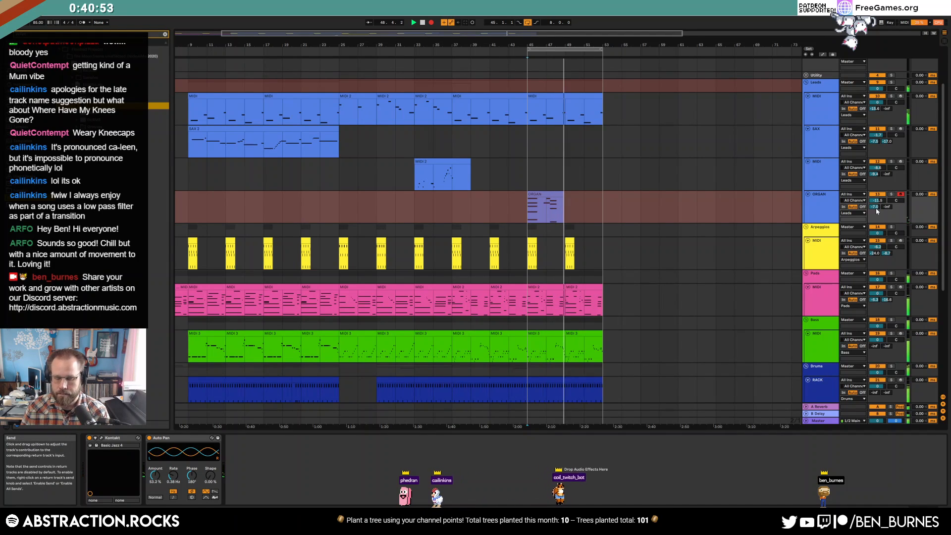
{"action": "key", "text": "space"}
{"action": "left_click", "coordinate": [565, 195]}
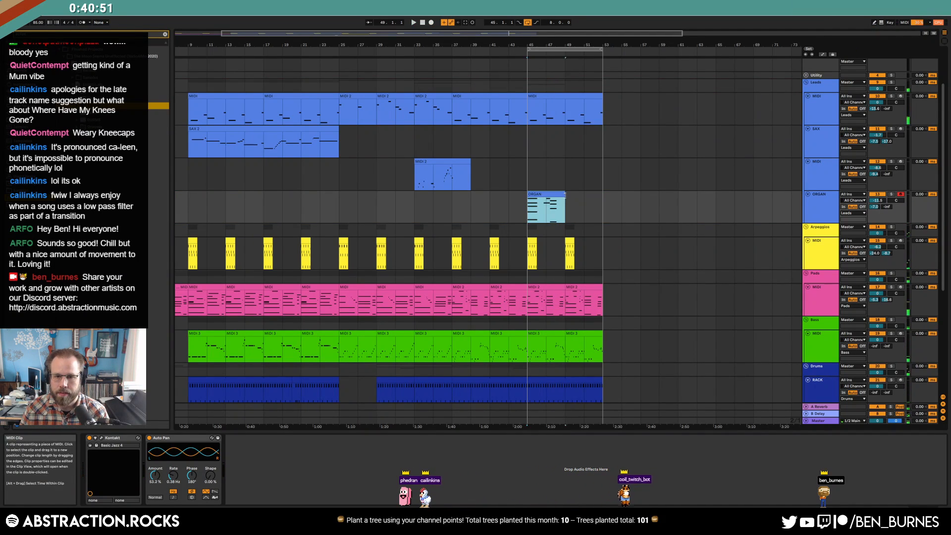
Step: Audition the recorded ORGAN clip and move its last chord one beat earlier
{"action": "double_click", "coordinate": [557, 204]}
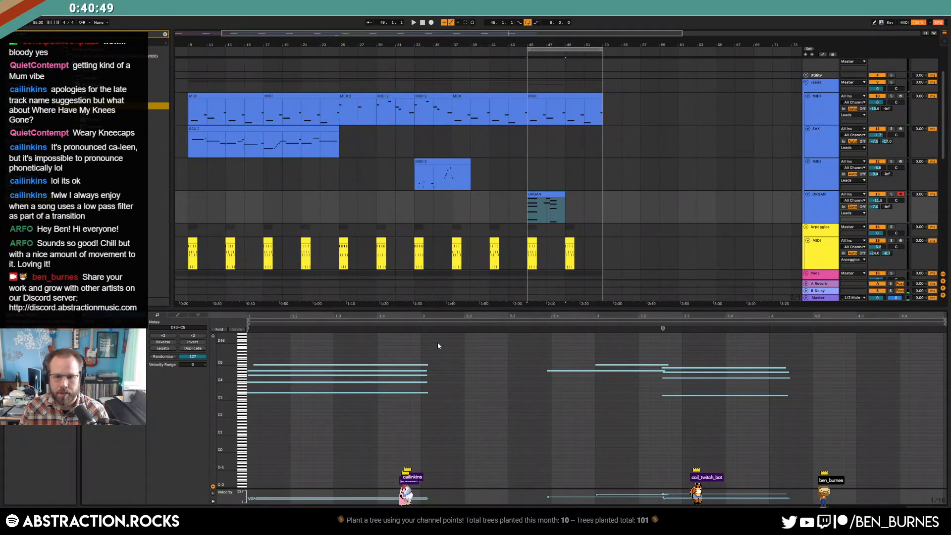
{"action": "key", "text": "space"}
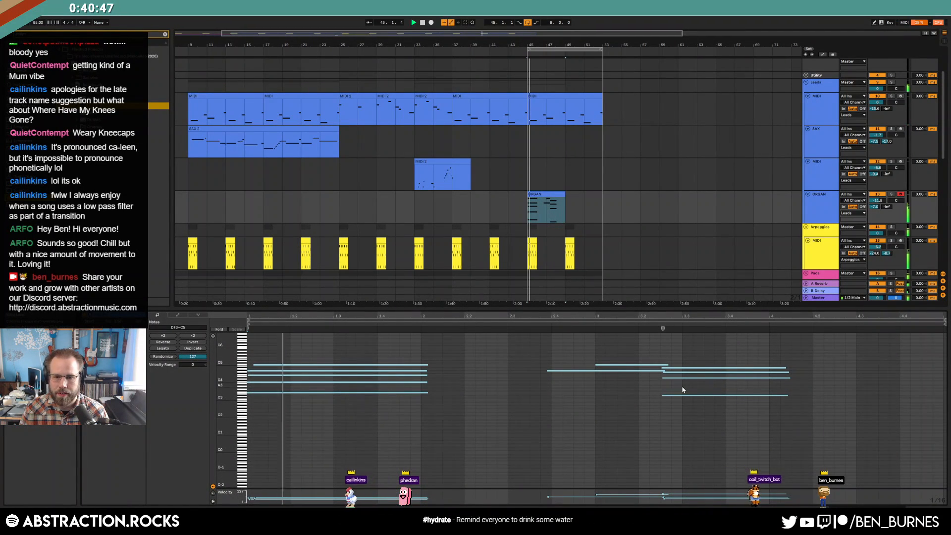
{"action": "left_click_drag", "start_coordinate": [226, 384], "coordinate": [216, 385]}
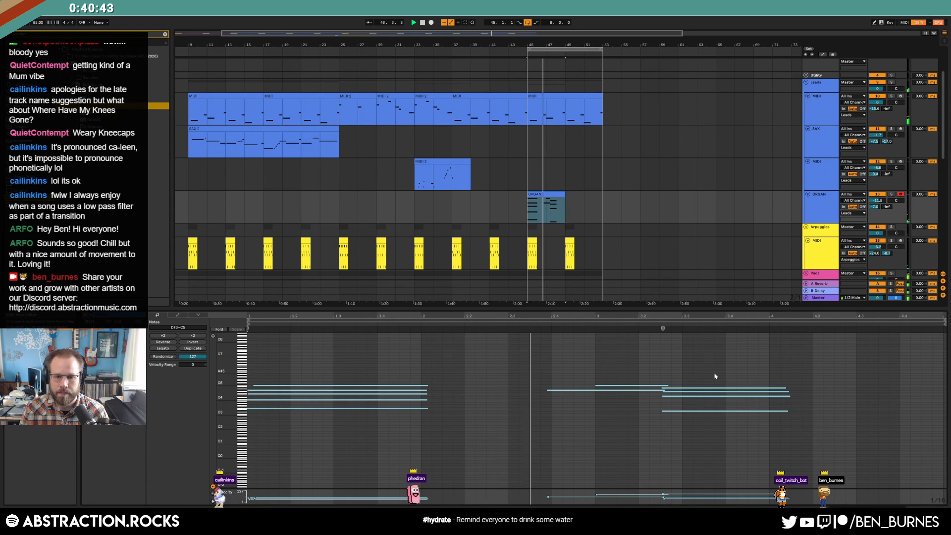
{"action": "left_click_drag", "start_coordinate": [715, 374], "coordinate": [734, 452]}
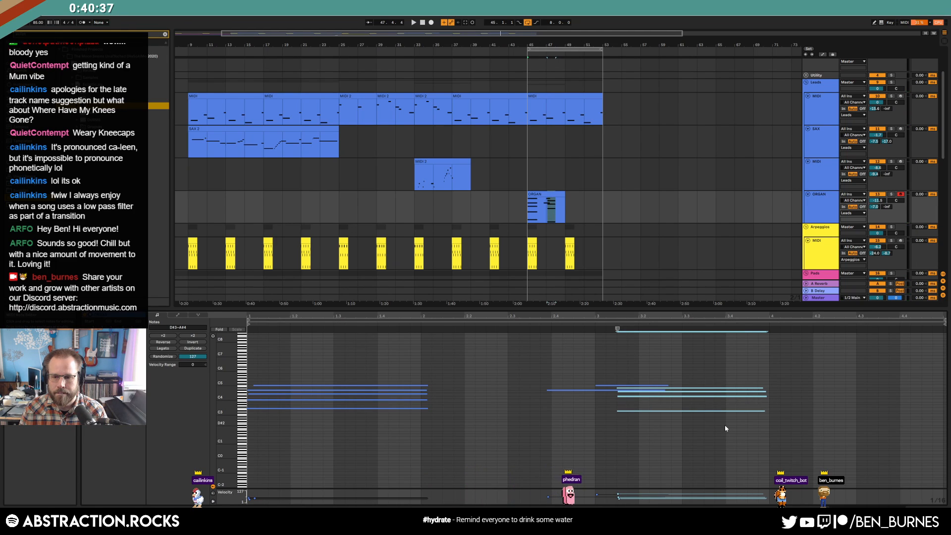
{"action": "left_click", "coordinate": [747, 368]}
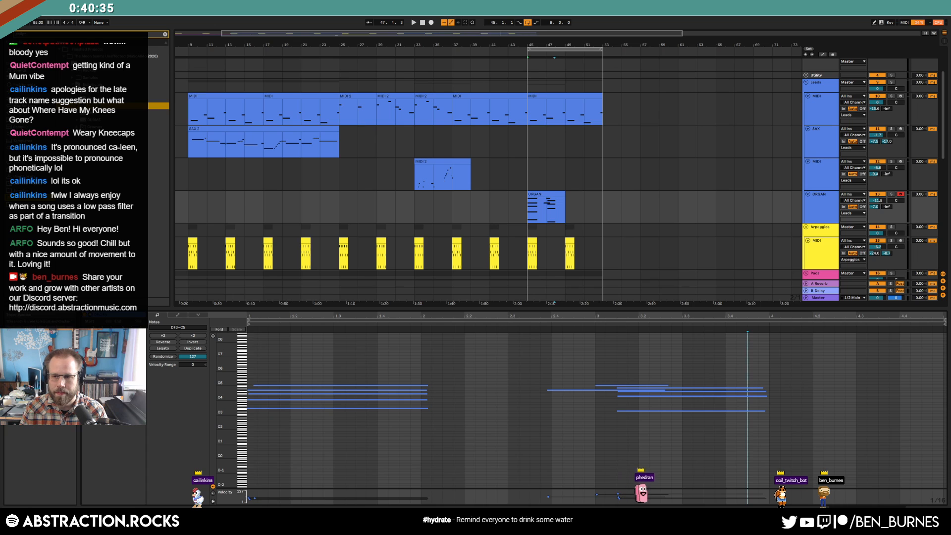
Step: Play the arrangement from bar 45 and duplicate the ORGAN clip to fill bars 49–52
{"action": "key", "text": "shift+Tab"}
{"action": "key", "text": "space"}
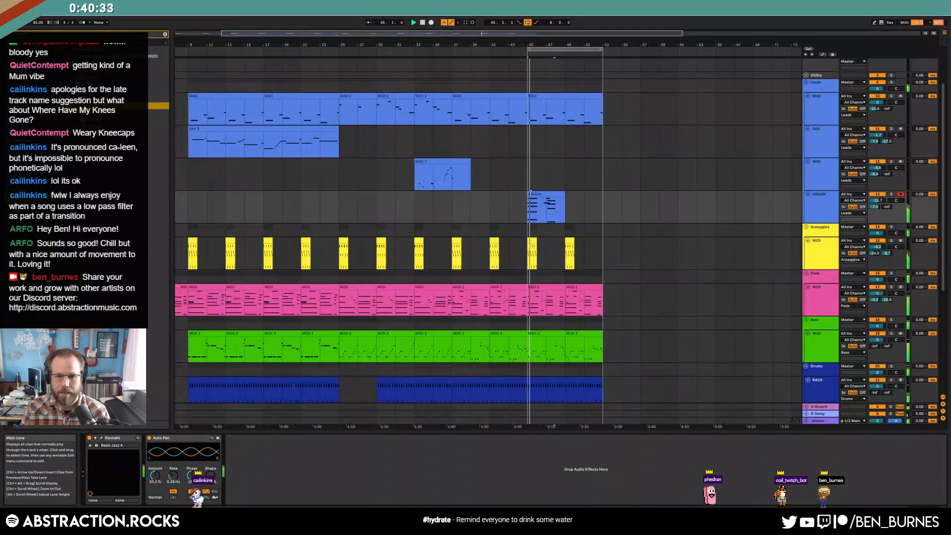
{"action": "key", "text": "ctrl+d"}
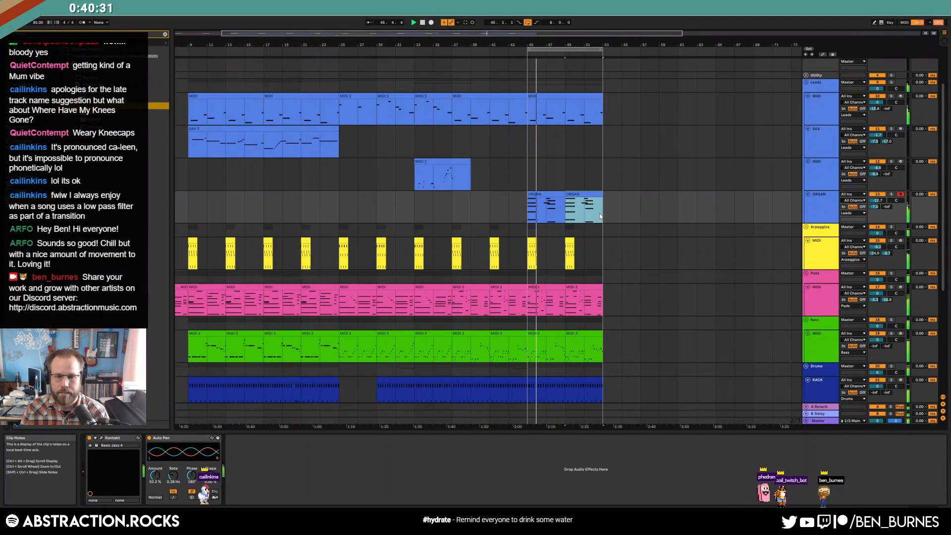
{"action": "left_click", "coordinate": [819, 223]}
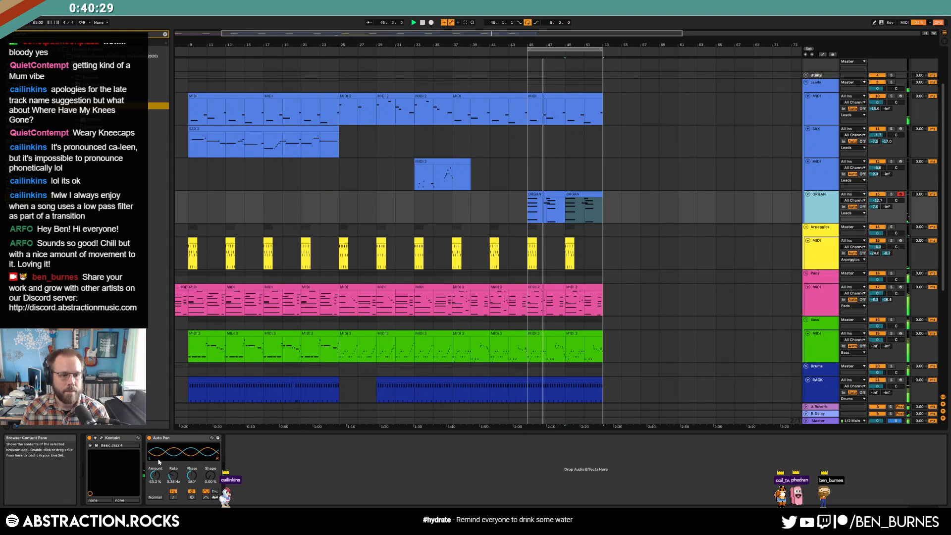
Step: Set the ORGAN track's Auto Pan amount to 61.9 % and check the last chord's notes in the first ORGAN clip
{"action": "left_click_drag", "start_coordinate": [155, 475], "coordinate": [155, 470]}
{"action": "left_click", "coordinate": [165, 34]}
{"action": "double_click", "coordinate": [547, 194]}
{"action": "left_click", "coordinate": [567, 432]}
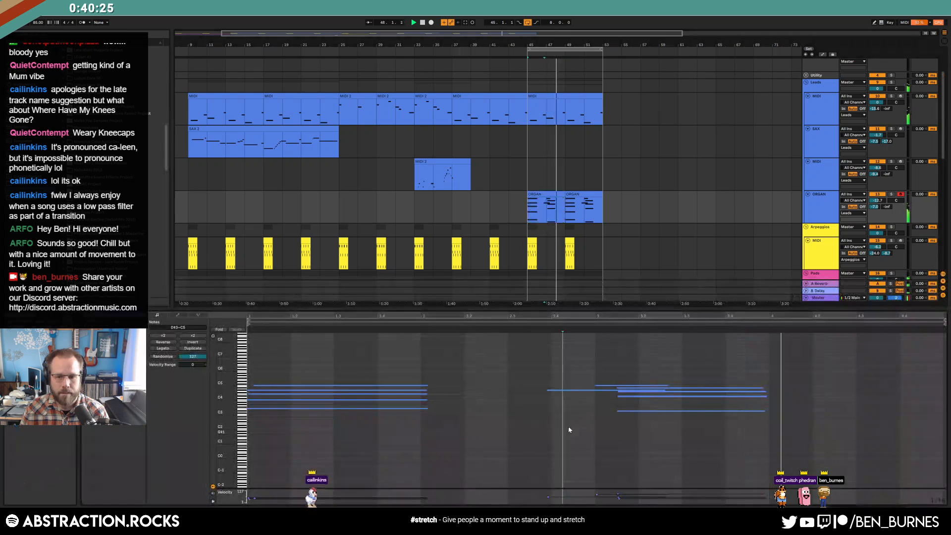
{"action": "left_click", "coordinate": [619, 410]}
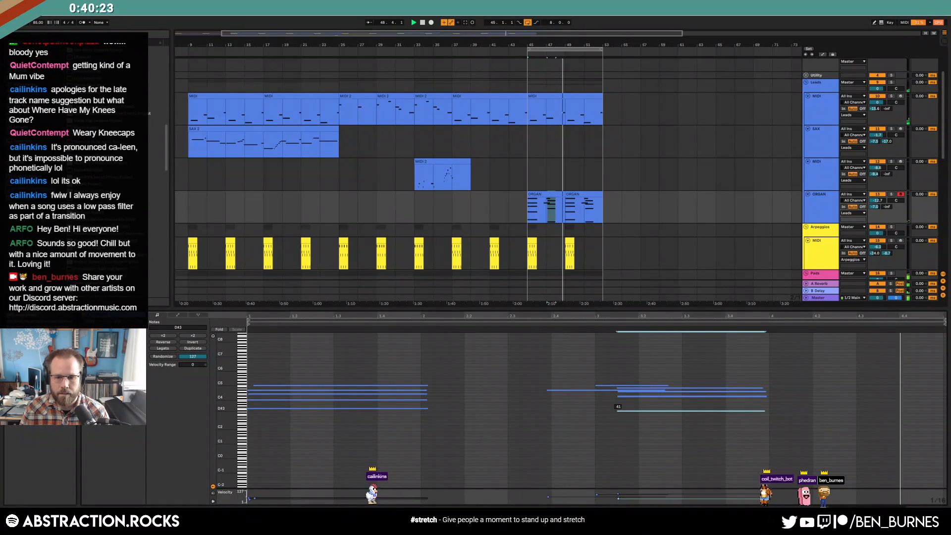
{"action": "key", "text": "shift+Tab"}
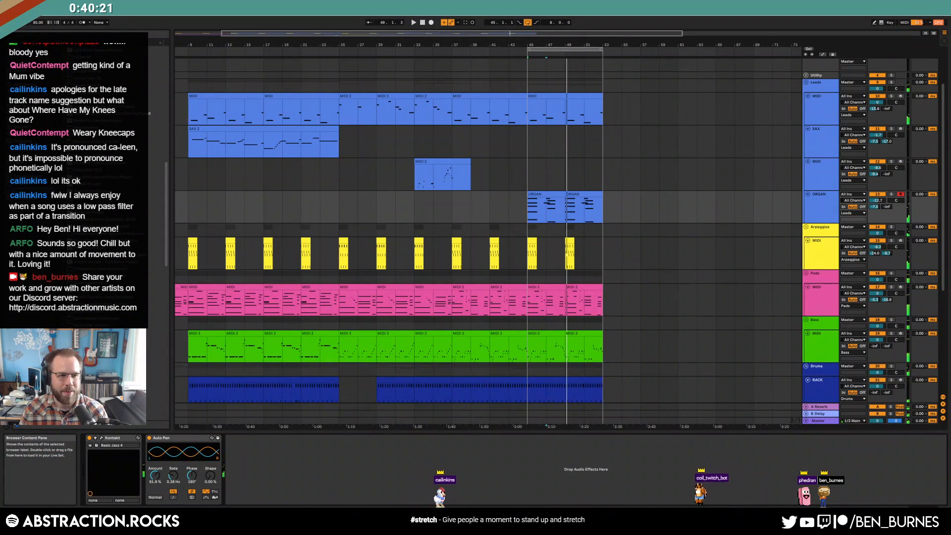
Step: Add an EQ Eight to the ORGAN track with only its low cut active at 135 Hz, placed before Auto Pan
{"action": "left_click", "coordinate": [25, 92]}
{"action": "left_click_drag", "start_coordinate": [82, 155], "coordinate": [250, 484]}
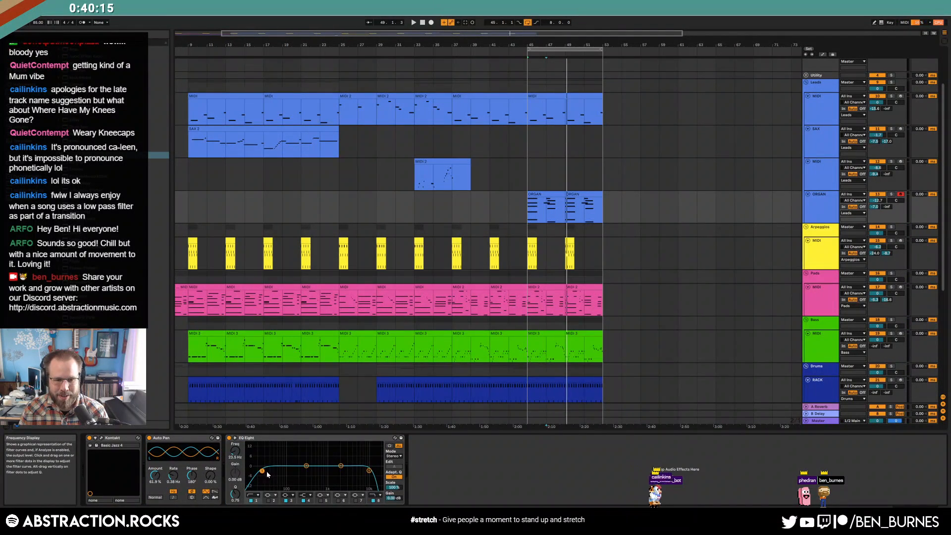
{"action": "left_click", "coordinate": [290, 500]}
{"action": "left_click", "coordinate": [287, 500]}
{"action": "left_click", "coordinate": [304, 500]}
{"action": "left_click", "coordinate": [374, 500]}
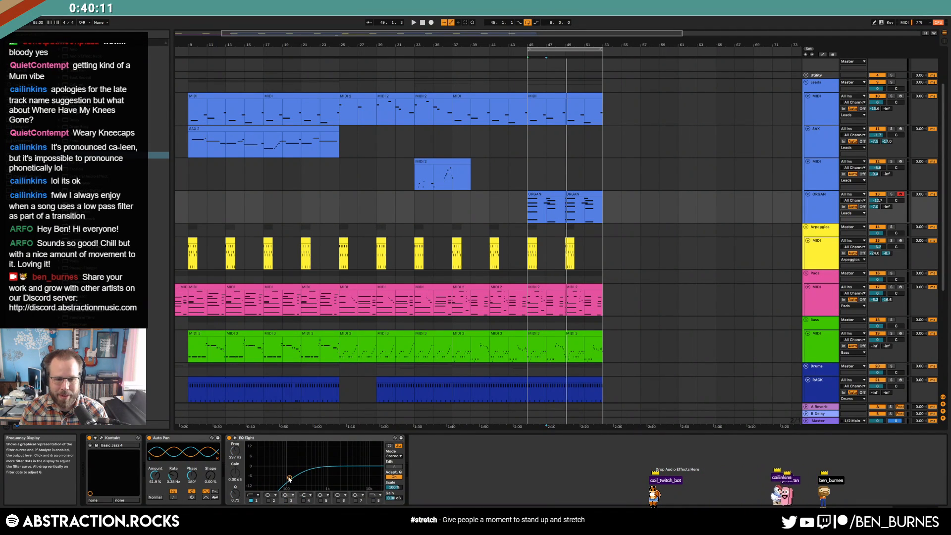
{"action": "key", "text": "space"}
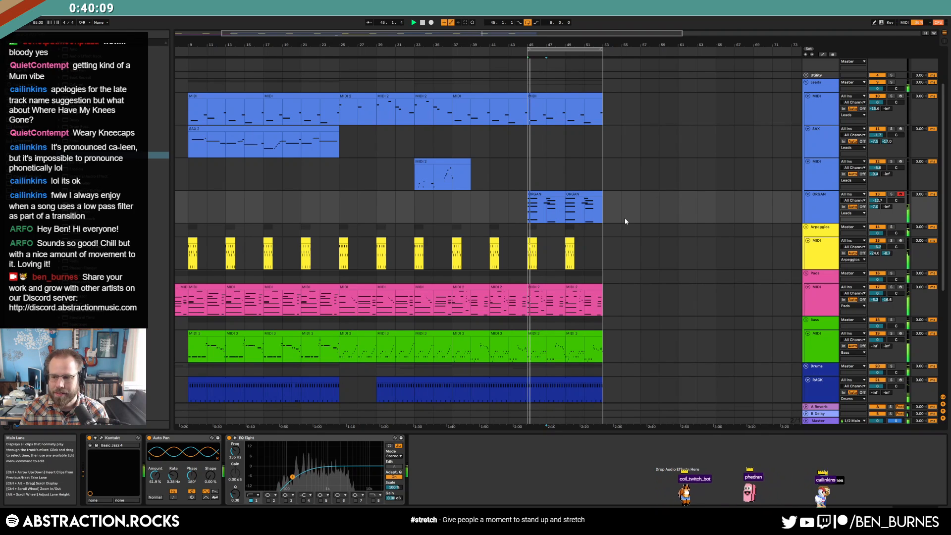
{"action": "left_click_drag", "start_coordinate": [177, 439], "coordinate": [552, 481]}
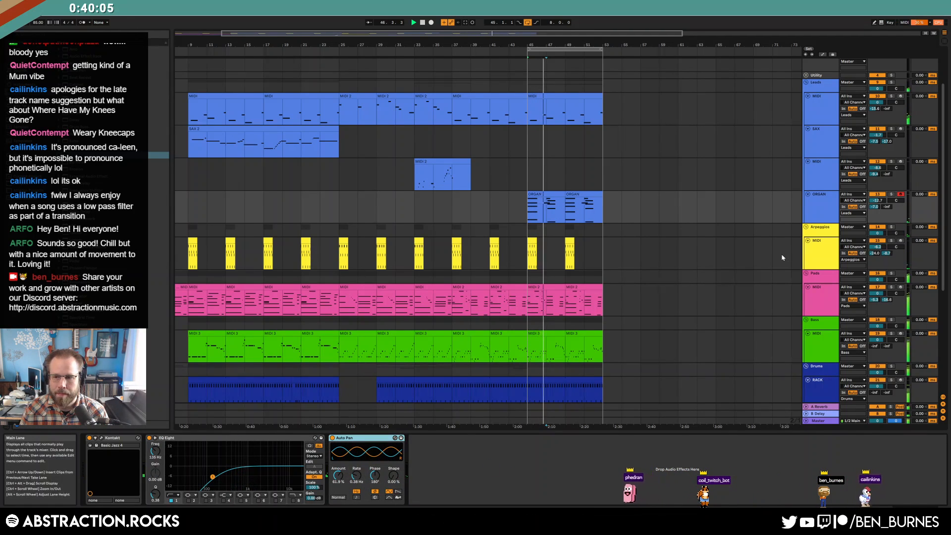
Step: Lengthen the top note of the last chord in the first ORGAN clip and start the chord's other notes together with it
{"action": "double_click", "coordinate": [550, 194]}
{"action": "left_click_drag", "start_coordinate": [668, 385], "coordinate": [731, 389]}
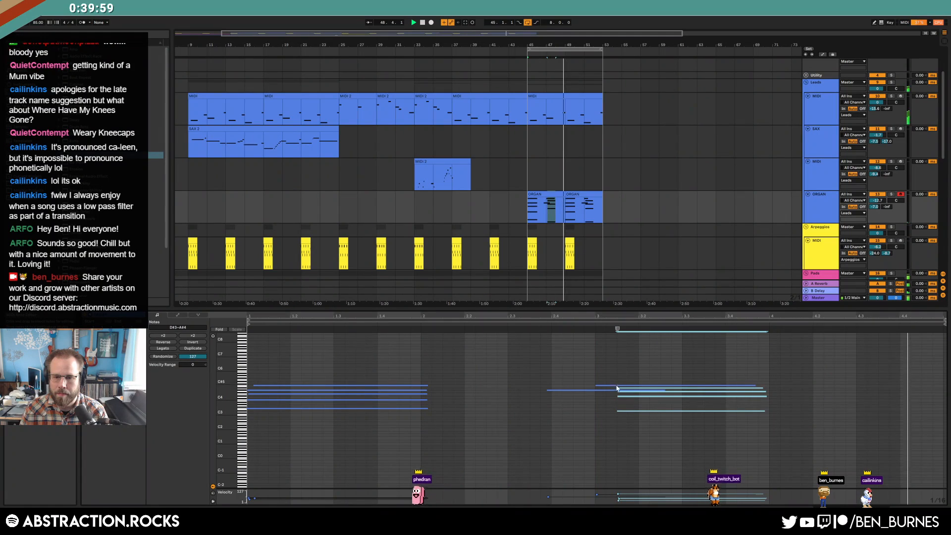
{"action": "left_click_drag", "start_coordinate": [619, 393], "coordinate": [597, 392]}
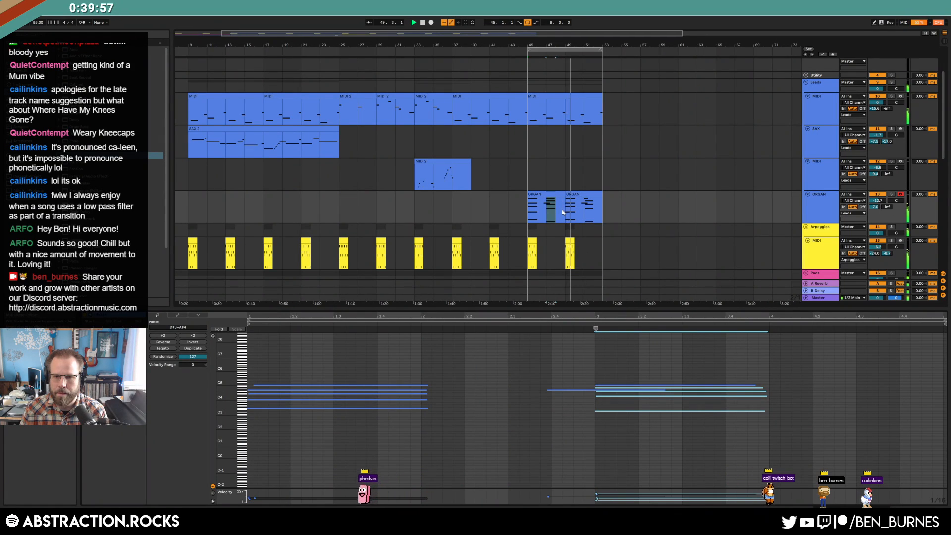
Step: Extend the first ORGAN clip to bar 53 in place of its duplicate, looping the four-bar pattern
{"action": "left_click", "coordinate": [563, 193]}
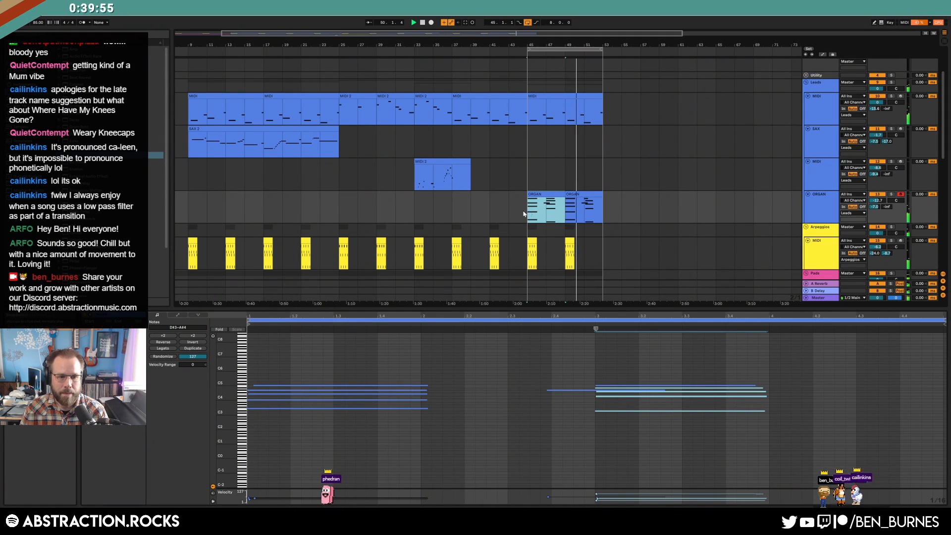
{"action": "left_click_drag", "start_coordinate": [563, 193], "coordinate": [603, 193]}
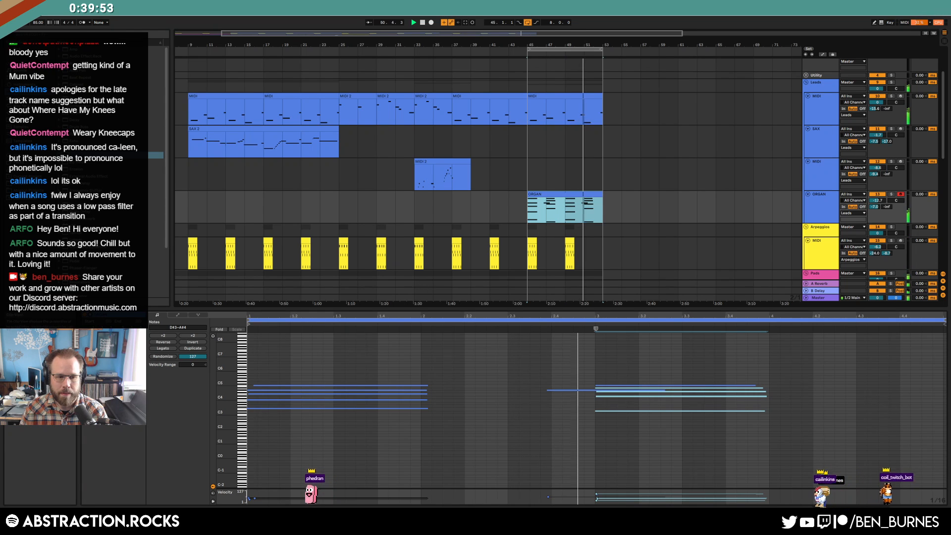
{"action": "left_click_drag", "start_coordinate": [946, 320], "coordinate": [943, 320]}
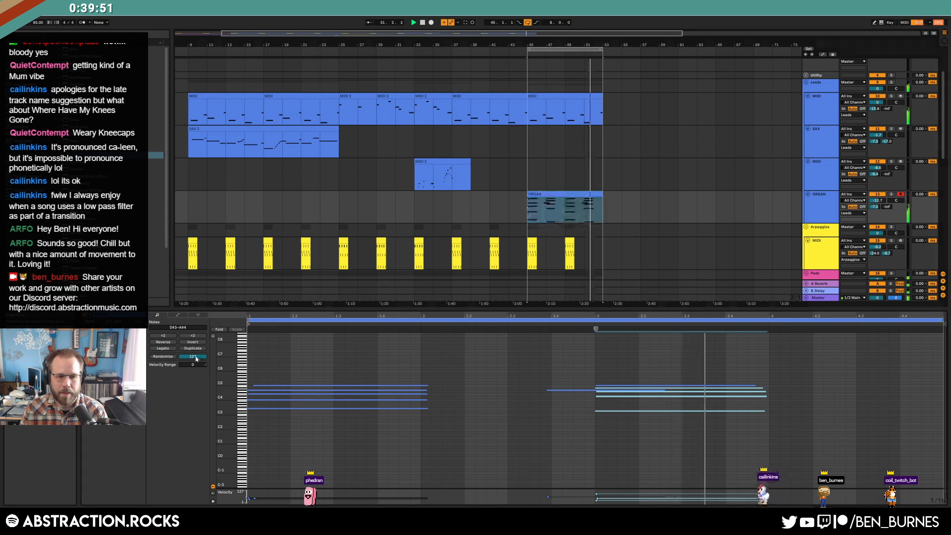
Step: Shorten all notes of the last chord in the ORGAN clip and the held note that leads into it
{"action": "left_click_drag", "start_coordinate": [754, 385], "coordinate": [739, 448]}
{"action": "key", "text": "shift+Left"}
{"action": "key", "text": "shift+Left"}
{"action": "key", "text": "shift+Left"}
{"action": "key", "text": "shift+Left"}
{"action": "key", "text": "shift+Left"}
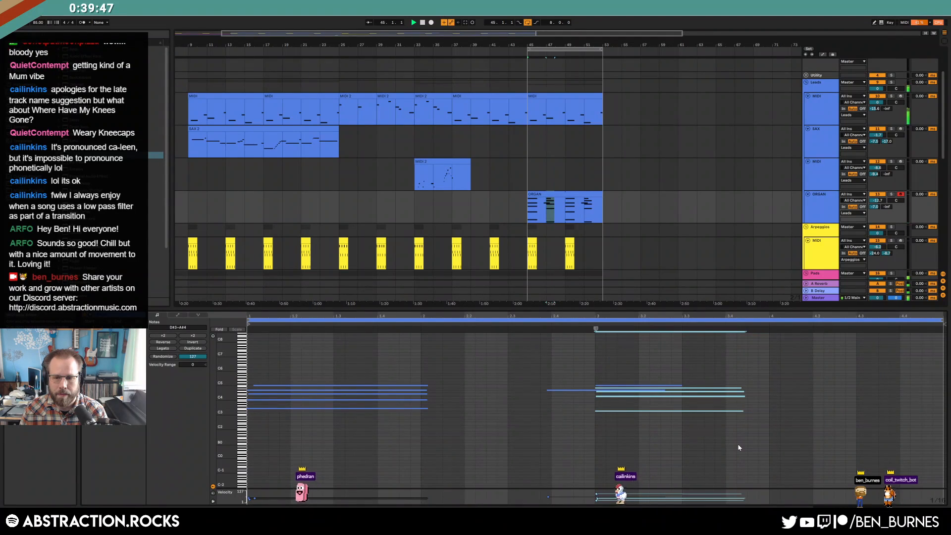
{"action": "key", "text": "shift+Left"}
{"action": "key", "text": "shift+Left"}
{"action": "key", "text": "shift+Left"}
{"action": "left_click", "coordinate": [587, 394]}
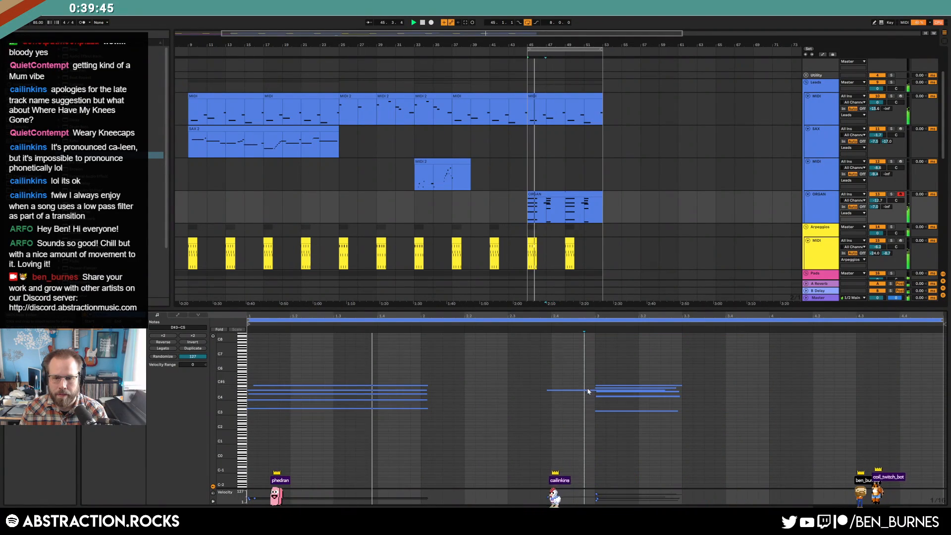
{"action": "left_click", "coordinate": [586, 390]}
{"action": "key", "text": "shift+Left"}
{"action": "key", "text": "shift+Left"}
{"action": "key", "text": "shift+Left"}
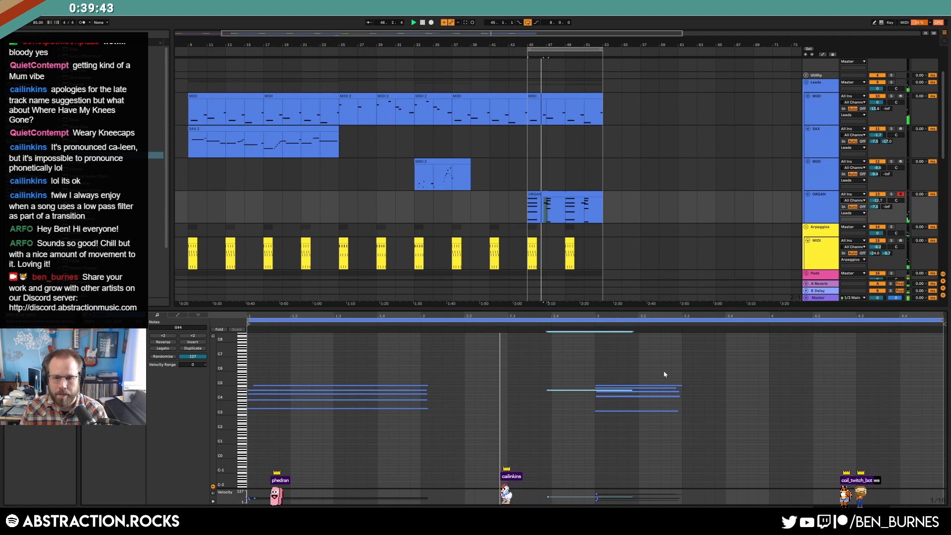
Step: Lengthen the last chord of the ORGAN clip and shift its lower notes so they start slightly after the top note
{"action": "left_click_drag", "start_coordinate": [664, 372], "coordinate": [663, 424]}
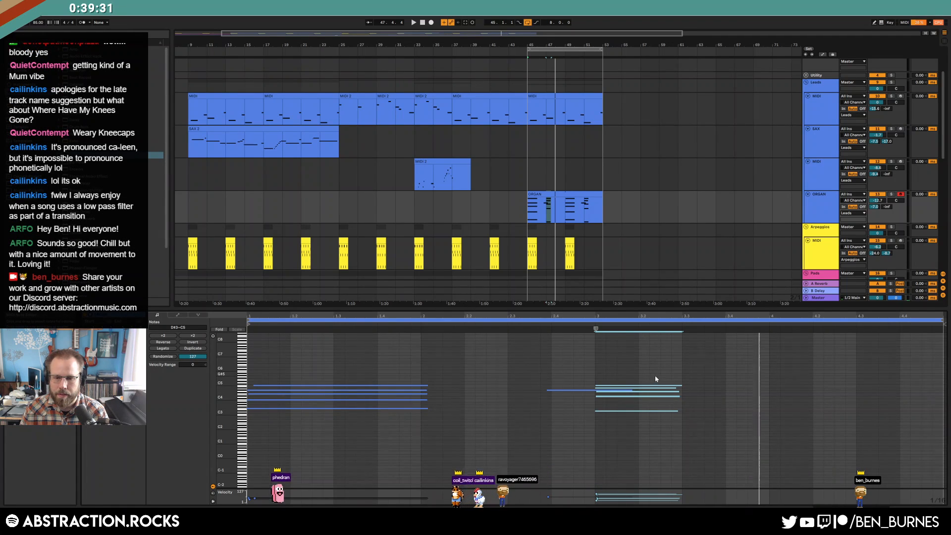
{"action": "key", "text": "shift+Right"}
{"action": "key", "text": "shift+Right"}
{"action": "key", "text": "shift+Right"}
{"action": "key", "text": "shift+Right"}
{"action": "left_click_drag", "start_coordinate": [701, 451], "coordinate": [672, 389]}
{"action": "key", "text": "alt+Right"}
{"action": "left_click", "coordinate": [673, 388], "text": "shift"}
{"action": "key", "text": "alt+Right"}
{"action": "key", "text": "alt+Right"}
{"action": "key", "text": "alt+Right"}
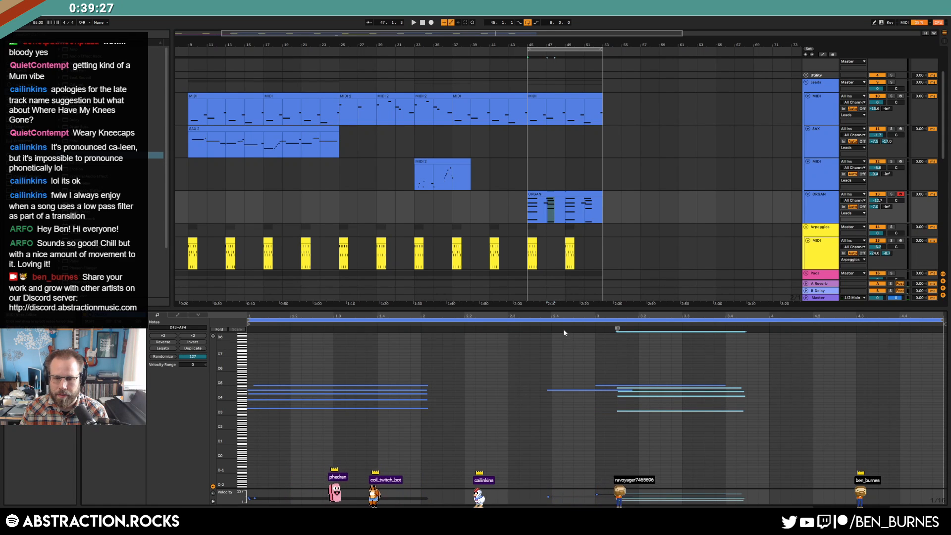
Step: Audition the last chord and shorten its top C5 note so it ends where the lower notes begin
{"action": "left_click", "coordinate": [558, 323]}
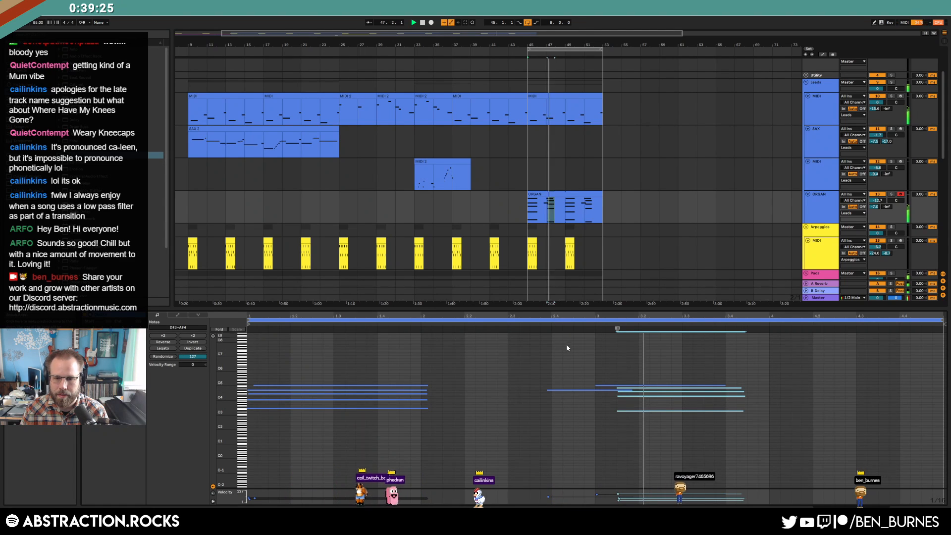
{"action": "left_click", "coordinate": [616, 382]}
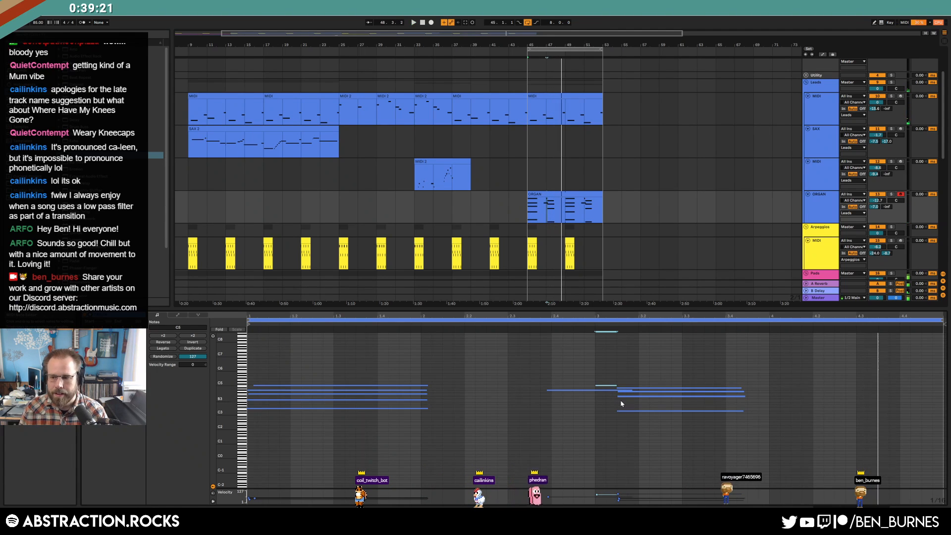
{"action": "left_click", "coordinate": [563, 447]}
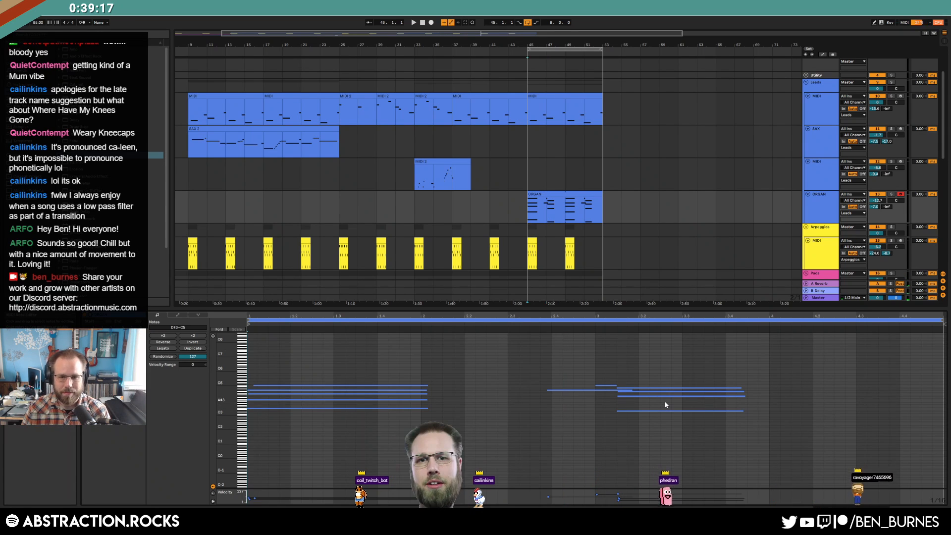
{"action": "left_click", "coordinate": [565, 195]}
{"action": "left_click", "coordinate": [565, 195]}
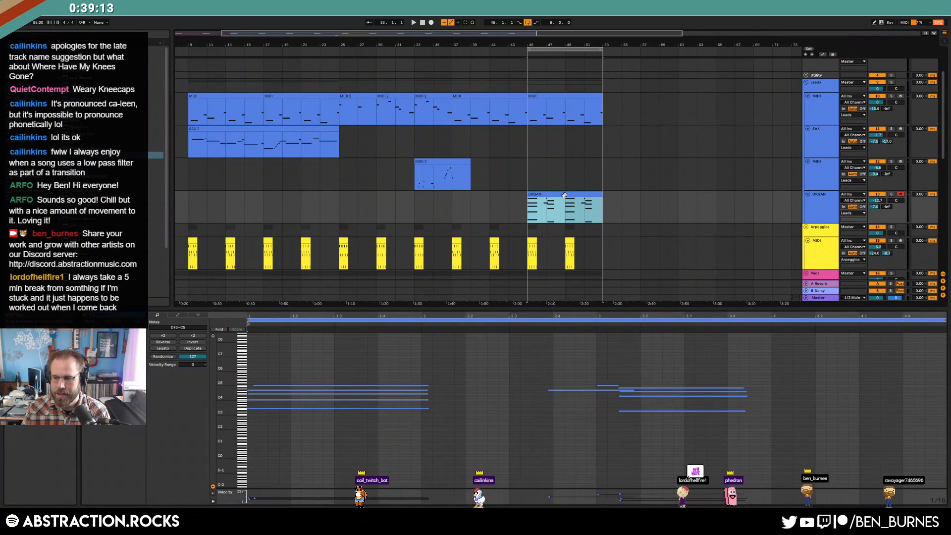
Step: Turn off MIDI arrangement overdub and play the whole arrangement from the beginning
{"action": "key", "text": "shift+Tab"}
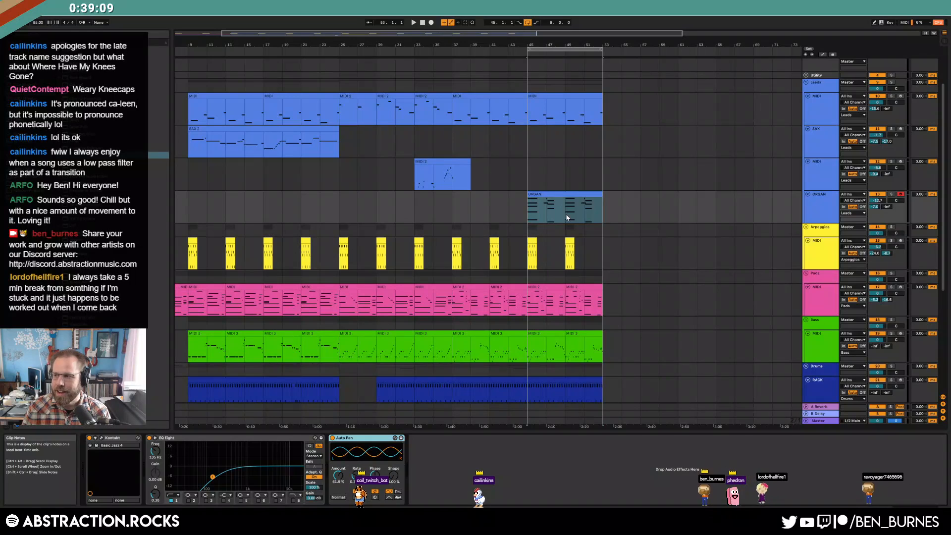
{"action": "scroll", "coordinate": [605, 193], "scroll_direction": "down", "scroll_amount": 3}
{"action": "left_click", "coordinate": [362, 210]}
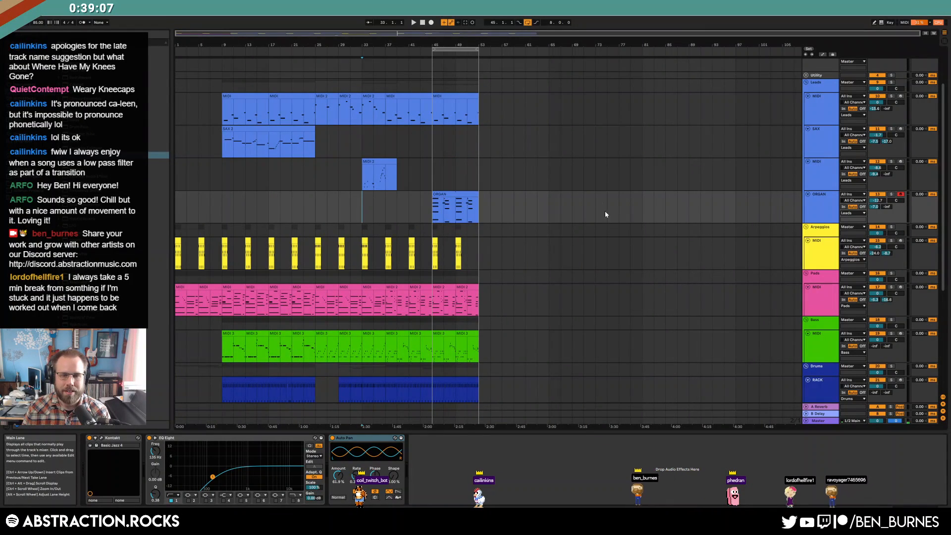
{"action": "left_click", "coordinate": [444, 23]}
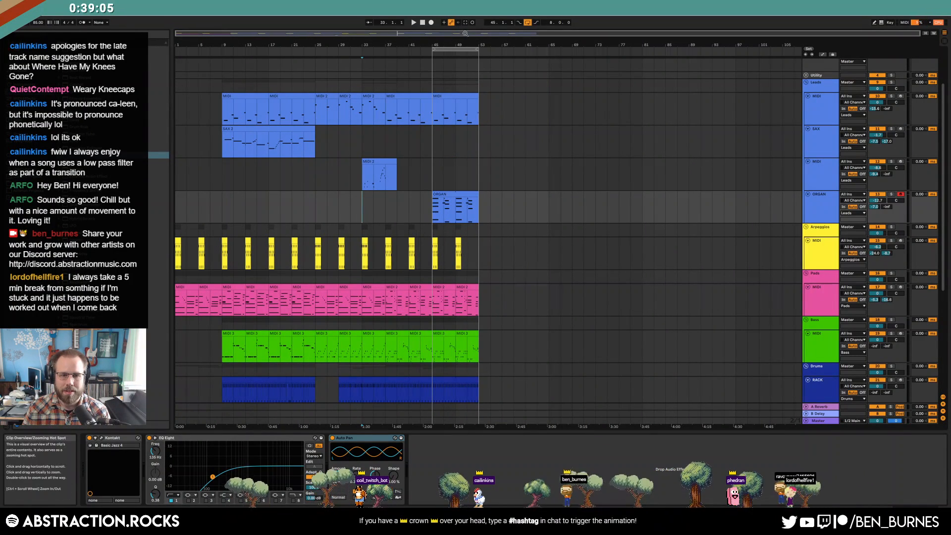
{"action": "left_click", "coordinate": [423, 25]}
{"action": "key", "text": "space"}
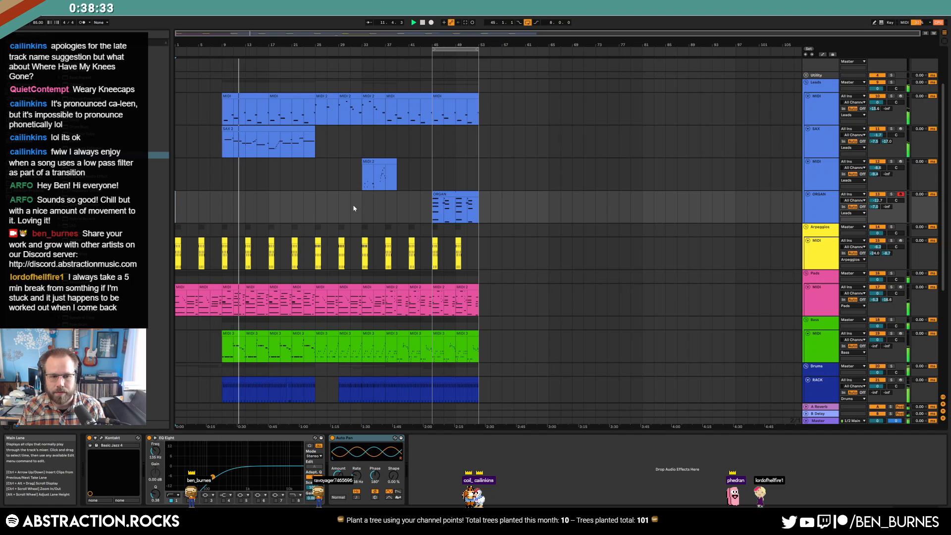
Step: Lower the bass note at the start of the third bar to G1 in the bass clip at bars 13–16
{"action": "double_click", "coordinate": [263, 336]}
{"action": "left_click_drag", "start_coordinate": [604, 361], "coordinate": [601, 370]}
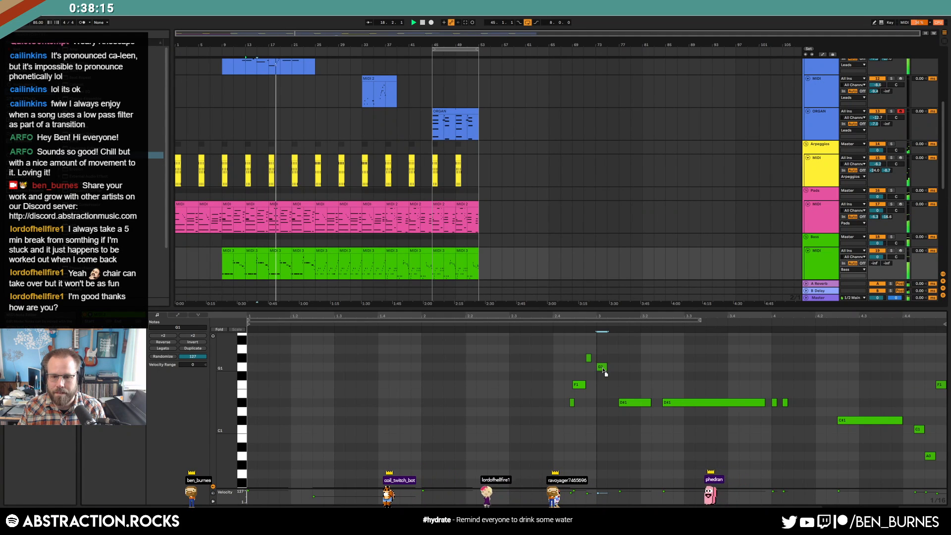
{"action": "key", "text": "shift+Tab"}
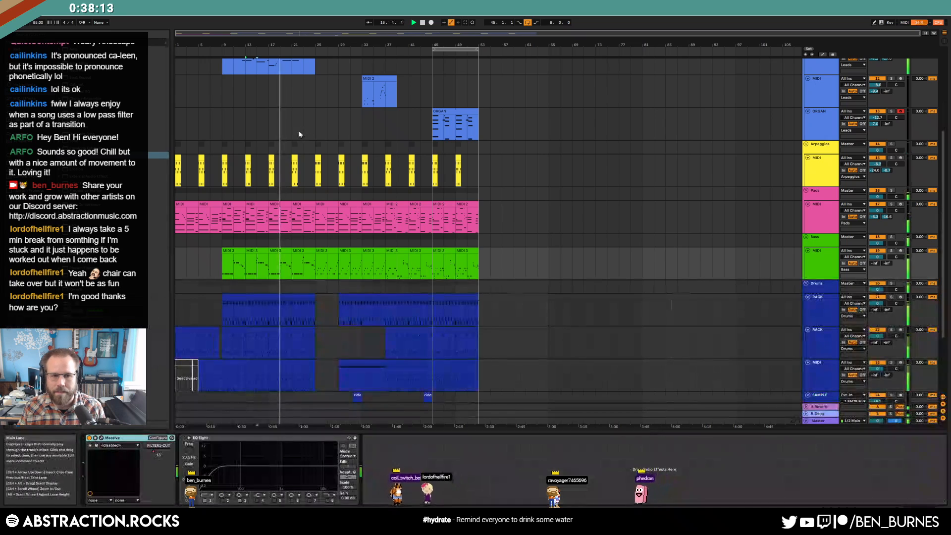
Step: Look over the SAX clip's notes, and in the bass clip at bars 21–24 lower the short note just before the third bar to G1
{"action": "scroll", "coordinate": [299, 131], "scroll_direction": "up", "scroll_amount": 2}
{"action": "double_click", "coordinate": [290, 97]}
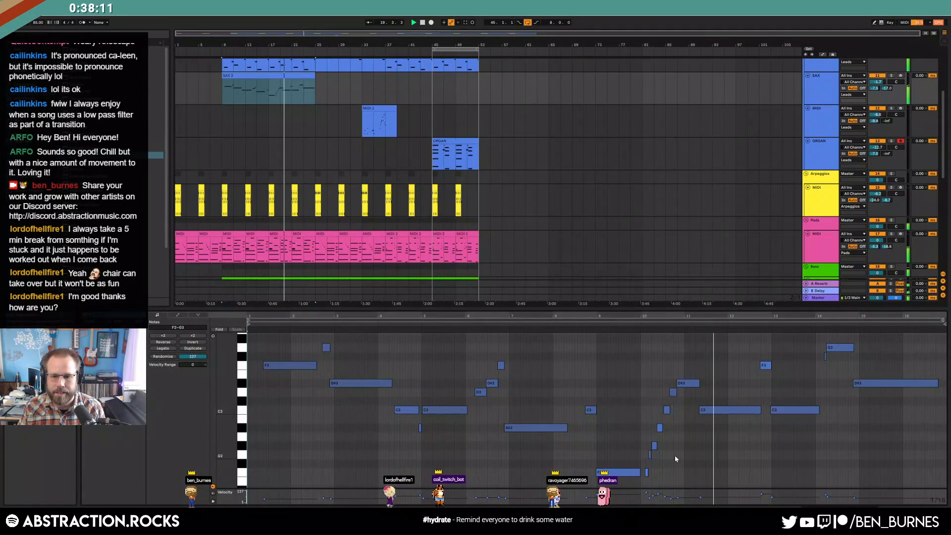
{"action": "key", "text": "shift+Tab"}
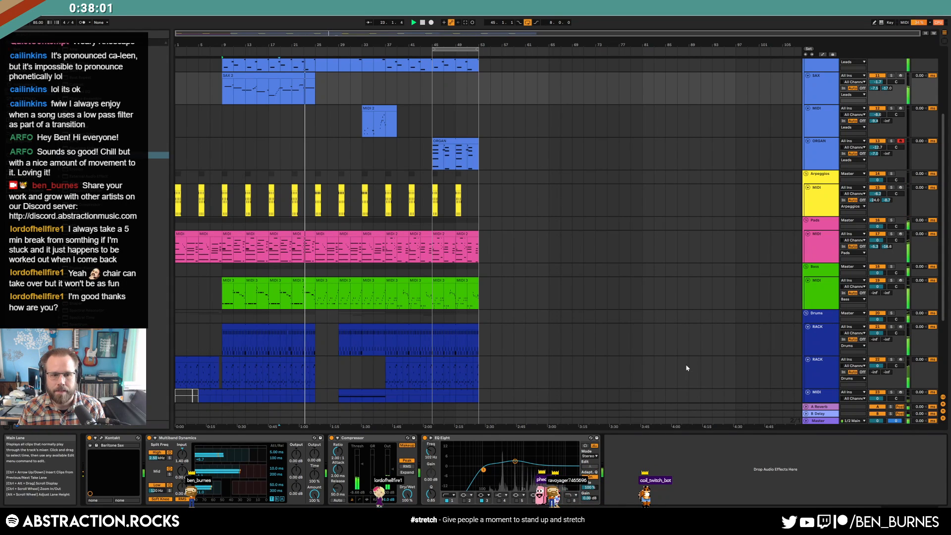
{"action": "double_click", "coordinate": [313, 289]}
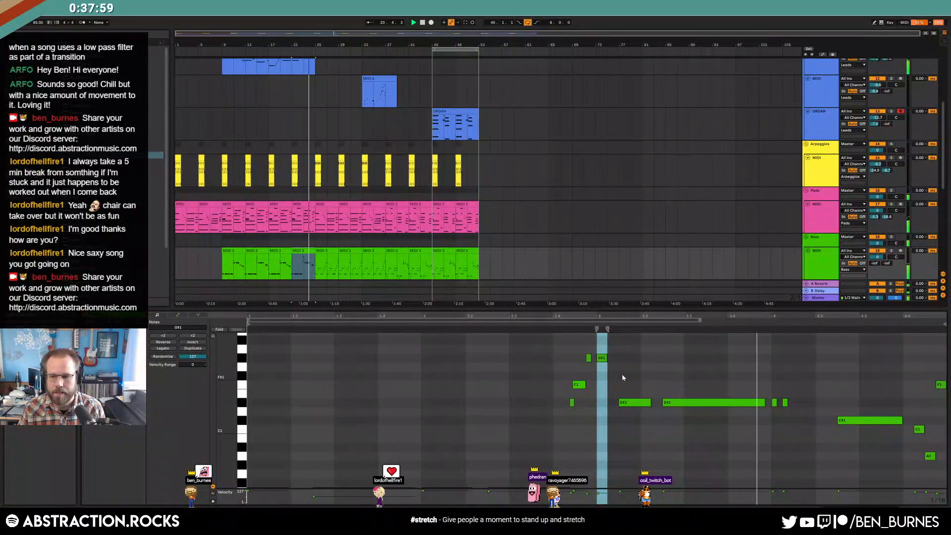
{"action": "left_click", "coordinate": [590, 365]}
{"action": "left_click_drag", "start_coordinate": [588, 360], "coordinate": [589, 368]}
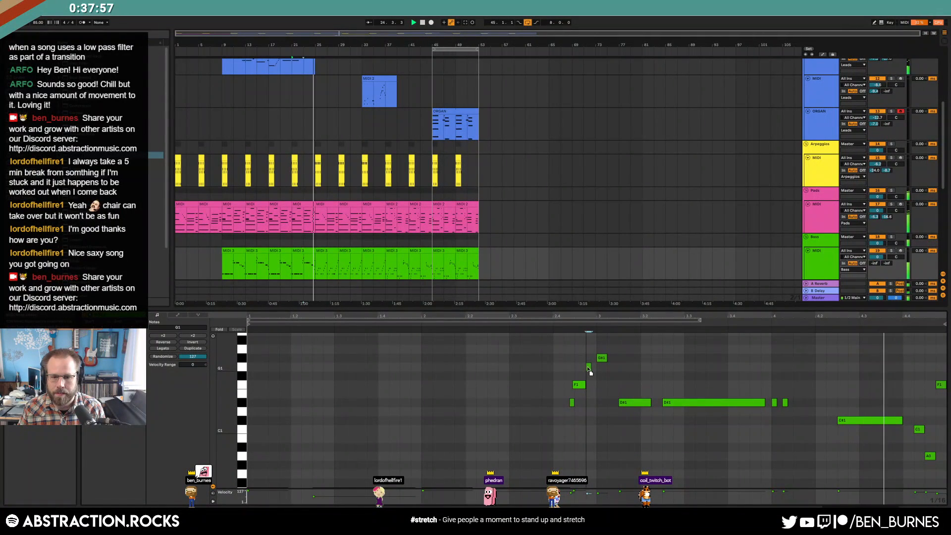
{"action": "key", "text": "shift+Tab"}
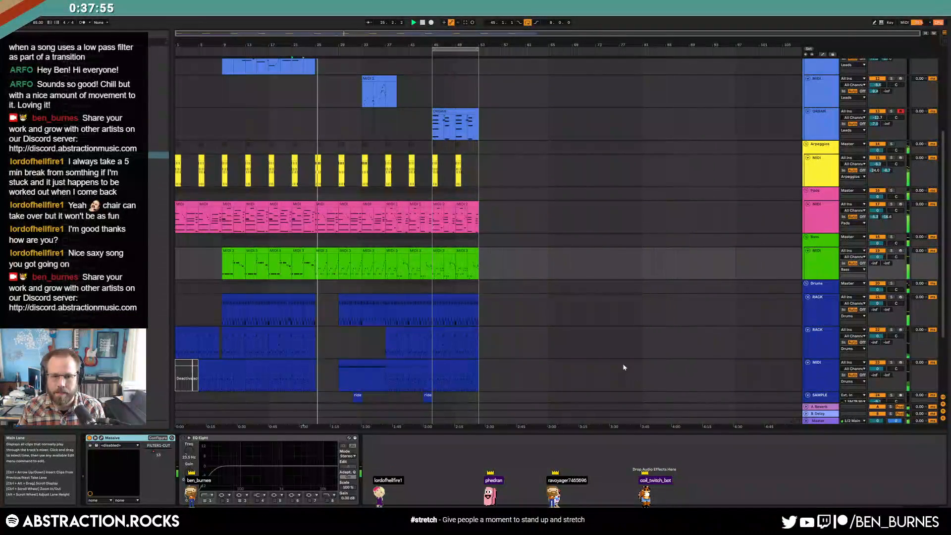
Step: Inspect the Master track's Auto Filter LFO Amount automation around bar 37
{"action": "left_click", "coordinate": [545, 297]}
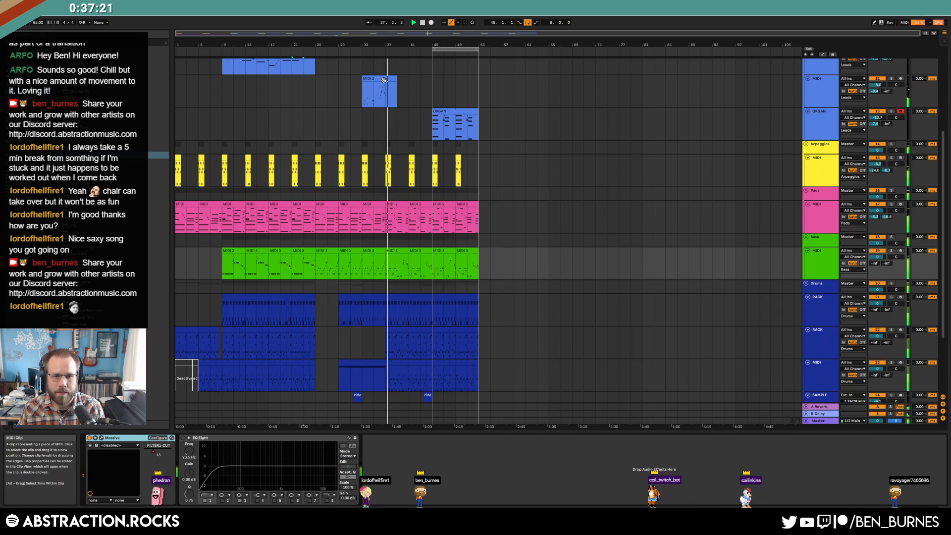
{"action": "left_click", "coordinate": [384, 80]}
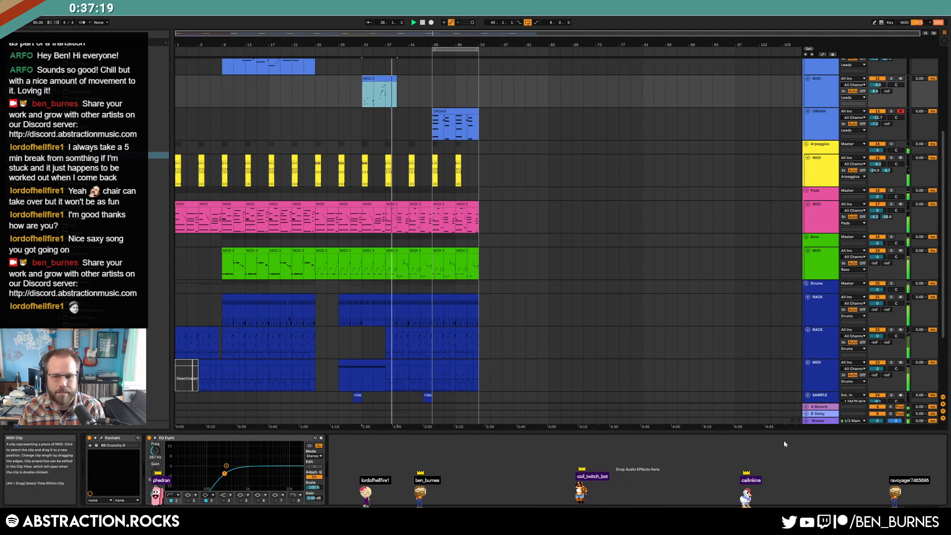
{"action": "left_click", "coordinate": [807, 420]}
{"action": "left_click", "coordinate": [823, 421]}
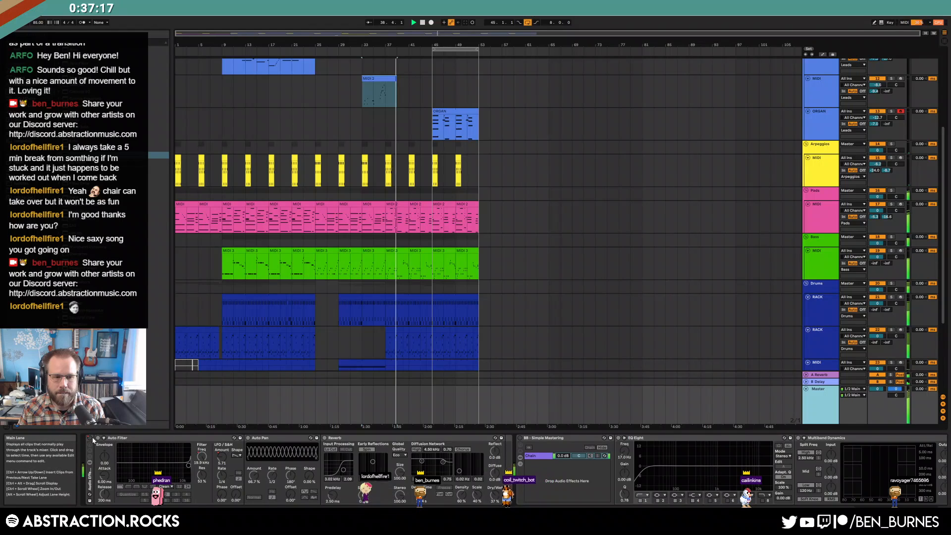
{"action": "key", "text": "a"}
{"action": "right_click", "coordinate": [218, 461]}
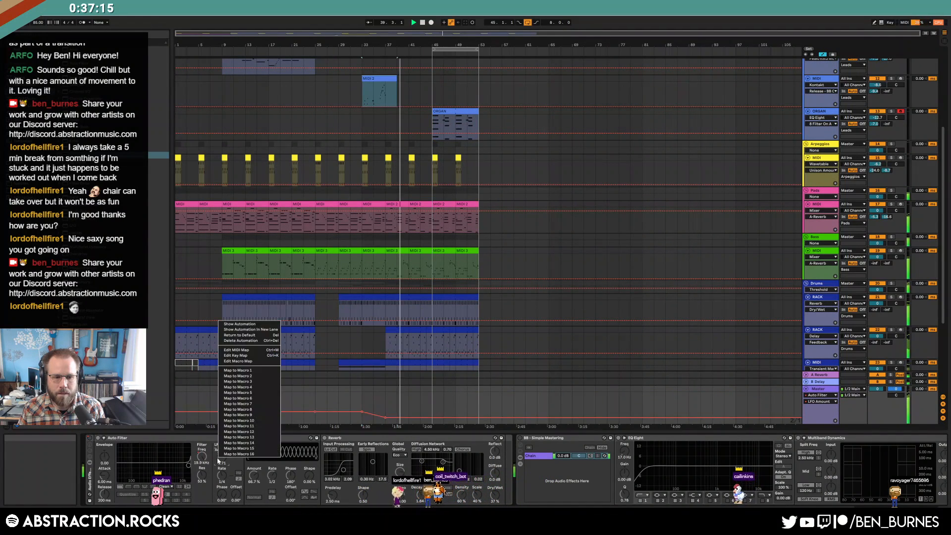
{"action": "left_click", "coordinate": [217, 462]}
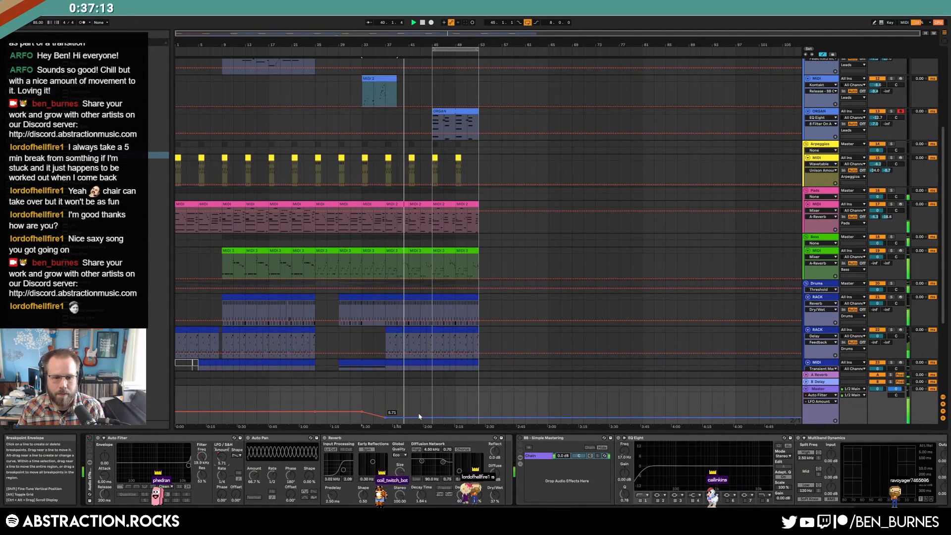
{"action": "left_click", "coordinate": [385, 417]}
{"action": "key", "text": "a"}
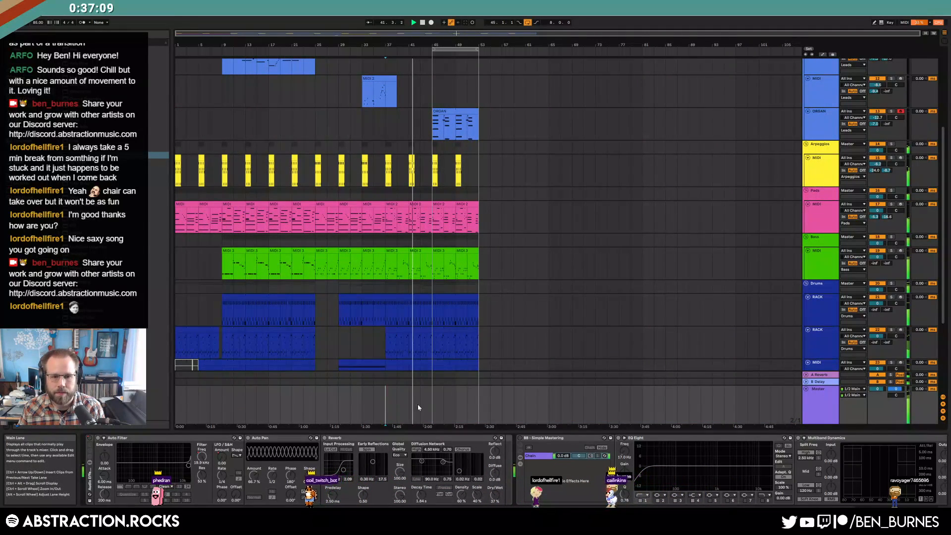
Step: Stop playback, open the bar 40 notes of the upper drum rack clip, and audition them against the bass from just before that bar
{"action": "scroll", "coordinate": [407, 321], "scroll_direction": "up", "scroll_amount": 5}
{"action": "key", "text": "space"}
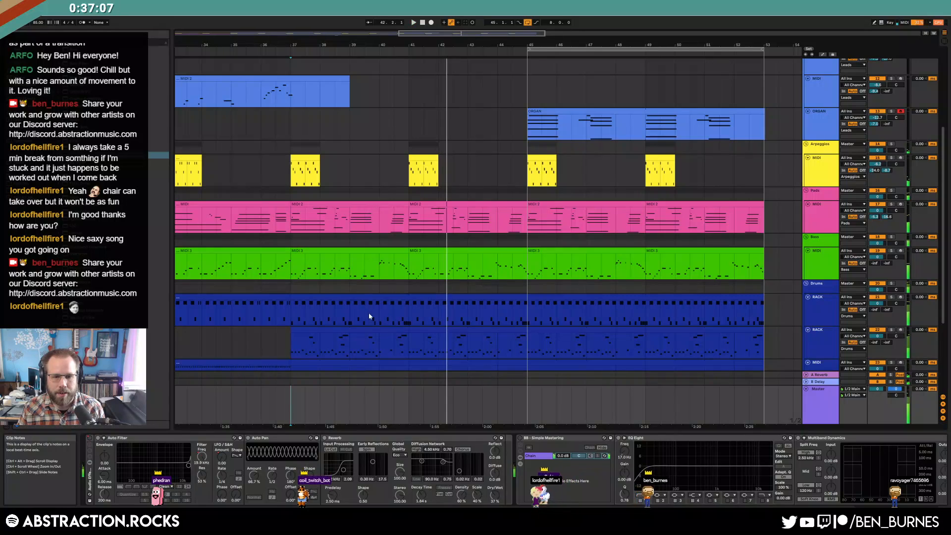
{"action": "scroll", "coordinate": [384, 321], "scroll_direction": "up", "scroll_amount": 3}
{"action": "left_click_drag", "start_coordinate": [374, 310], "coordinate": [439, 309]}
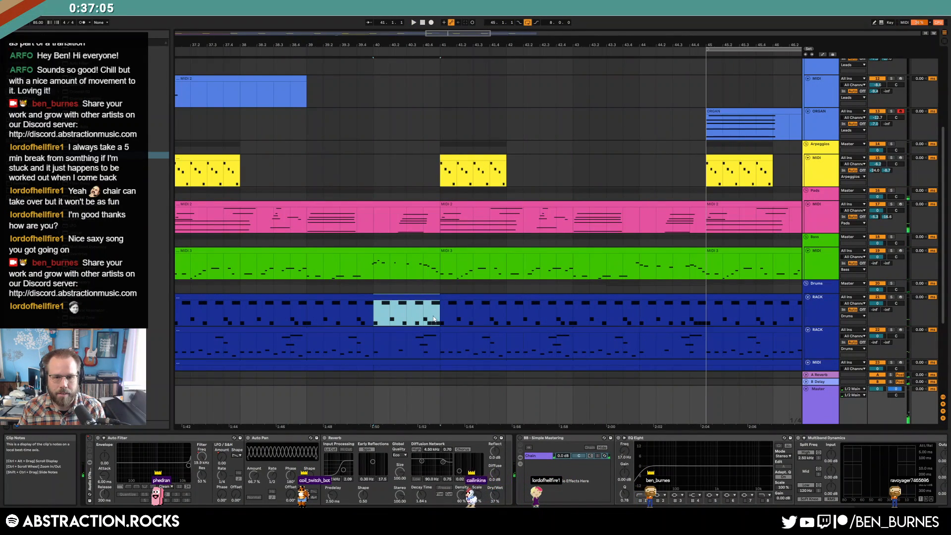
{"action": "double_click", "coordinate": [396, 296]}
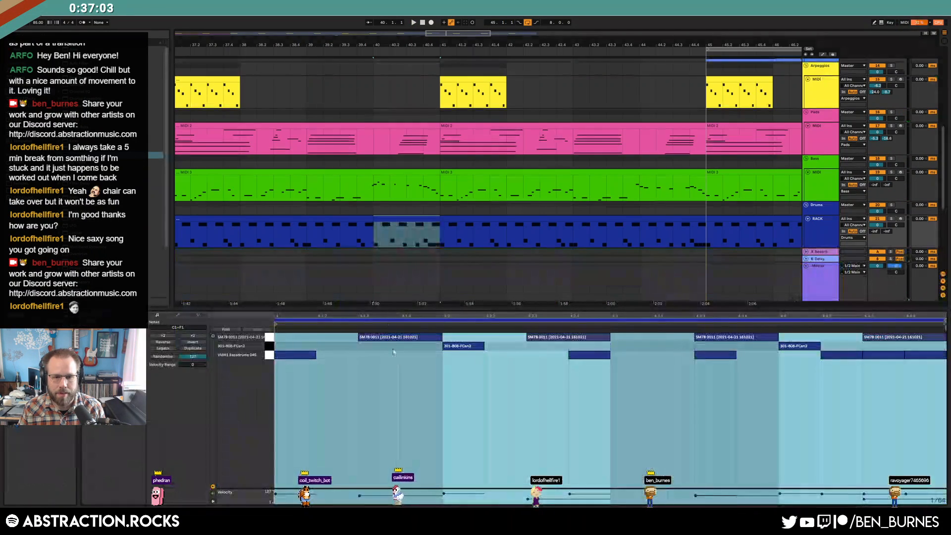
{"action": "left_click", "coordinate": [463, 378]}
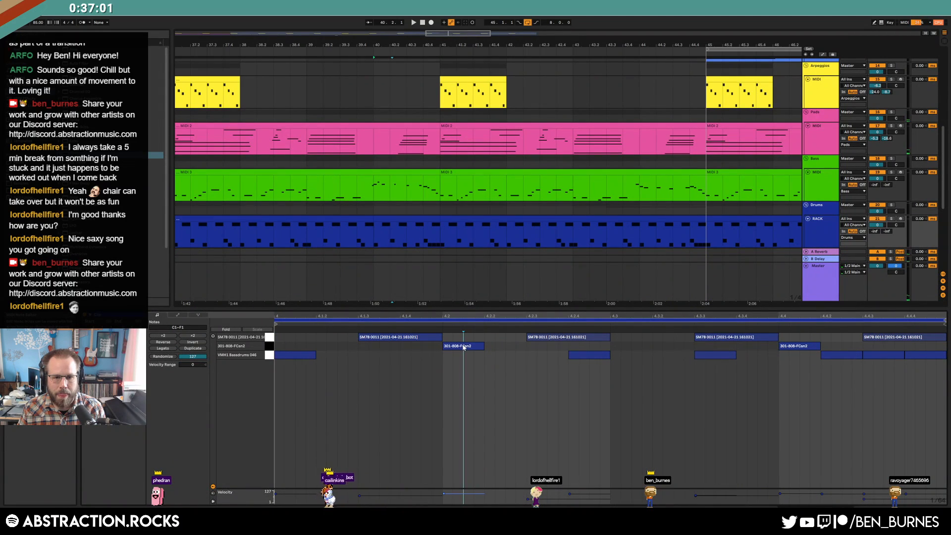
{"action": "left_click", "coordinate": [356, 184]}
{"action": "key", "text": "space"}
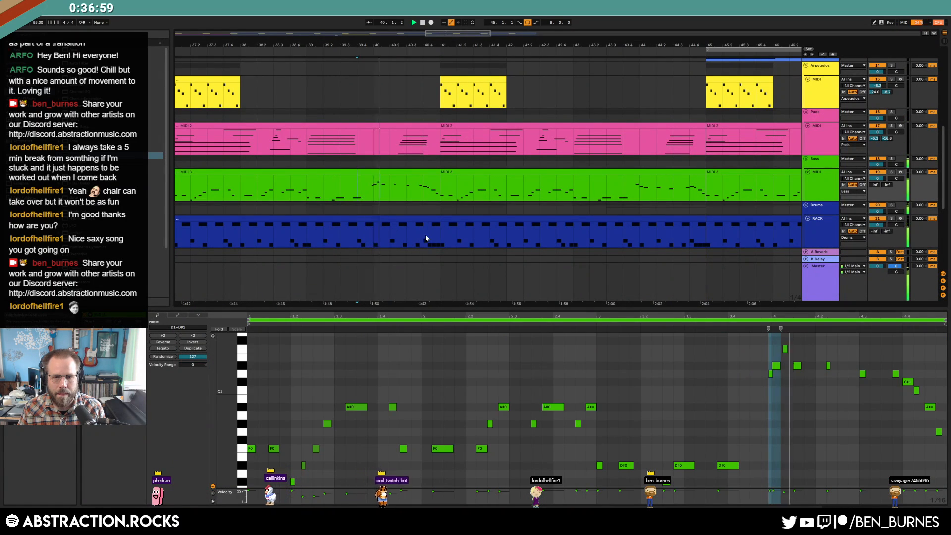
{"action": "left_click", "coordinate": [410, 229]}
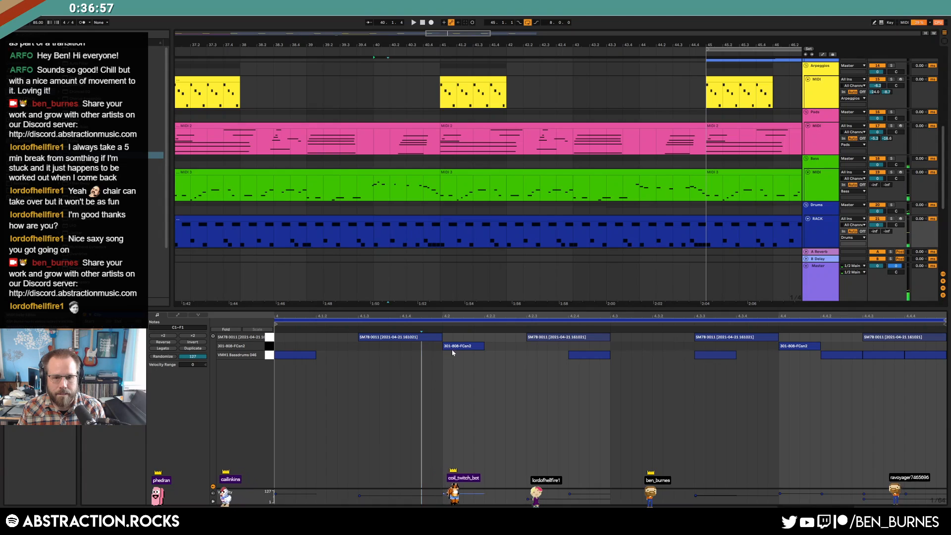
Step: In bar 40 of the upper drum rack, move the first 301-808-FCan2 hit one sixteenth later and rearrange the bass drum hits in beats 1 to 3
{"action": "left_click_drag", "start_coordinate": [495, 350], "coordinate": [516, 351]}
{"action": "mouse_move", "coordinate": [599, 356]}
{"action": "left_mouse_down"}
{"action": "mouse_move", "coordinate": [390, 363]}
{"action": "mouse_move", "coordinate": [366, 355]}
{"action": "mouse_move", "coordinate": [377, 356]}
{"action": "left_mouse_up"}
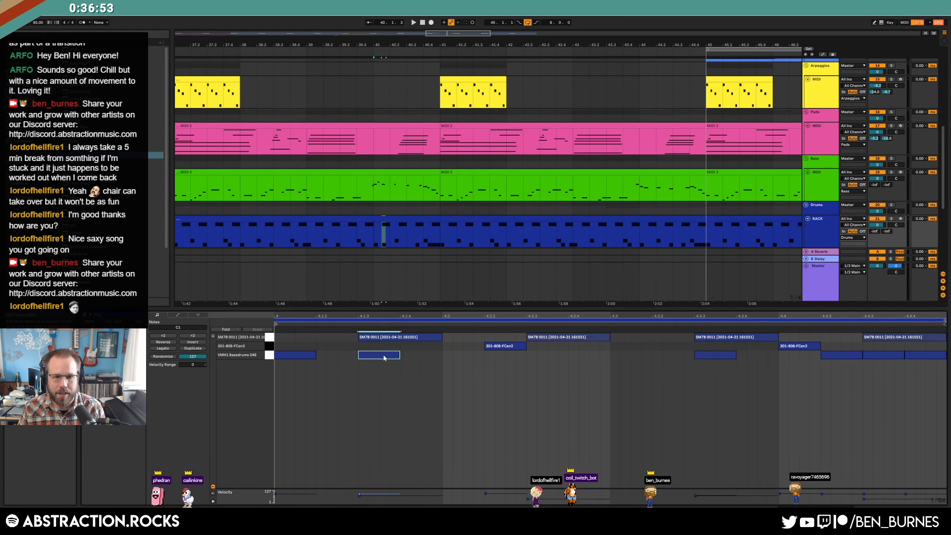
{"action": "left_click_drag", "start_coordinate": [708, 358], "coordinate": [650, 358]}
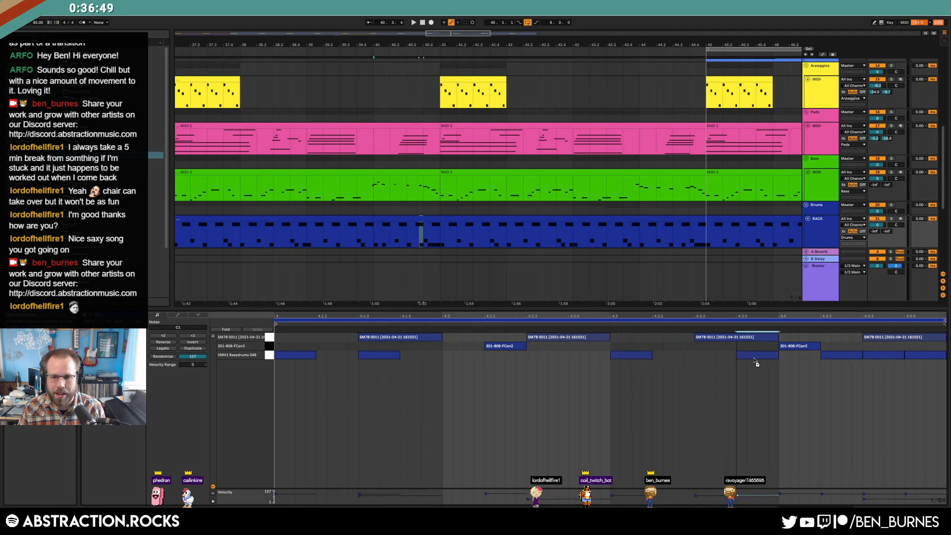
Step: In bar 40 of the lower drum rack, move the F1 hit to the second sixteenth of beat 2
{"action": "scroll", "coordinate": [395, 231], "scroll_direction": "down", "scroll_amount": 3}
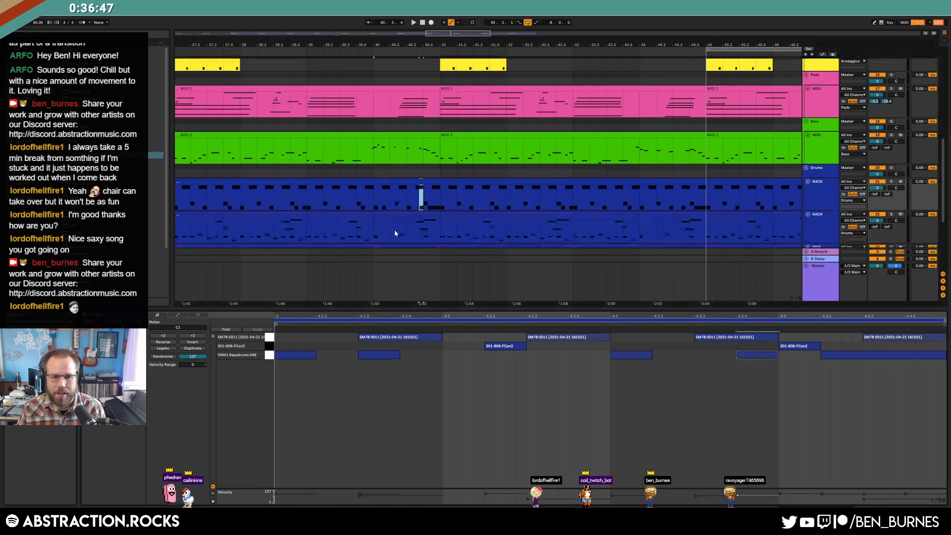
{"action": "left_click_drag", "start_coordinate": [375, 210], "coordinate": [439, 208]}
{"action": "left_click_drag", "start_coordinate": [535, 409], "coordinate": [499, 412]}
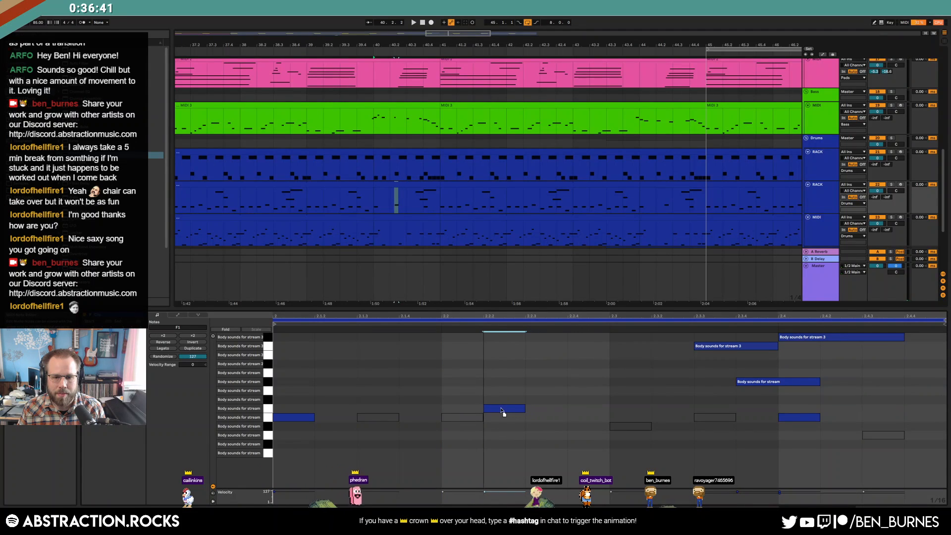
Step: In bar 40 of the third drum clip, move beat 2's D1 note one sixteenth earlier and beat 3's C#1 note one sixteenth later
{"action": "left_click", "coordinate": [411, 220]}
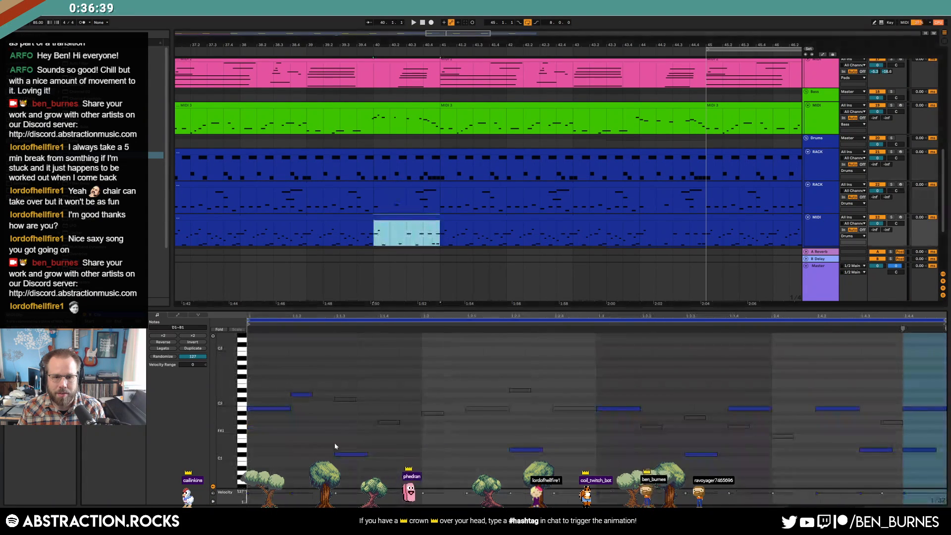
{"action": "left_click", "coordinate": [356, 455]}
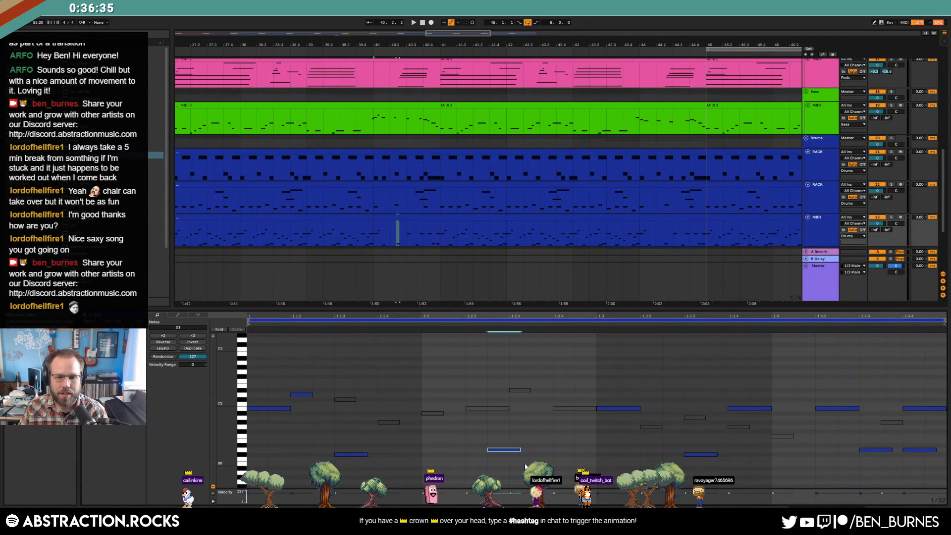
{"action": "left_click_drag", "start_coordinate": [685, 440], "coordinate": [693, 464]}
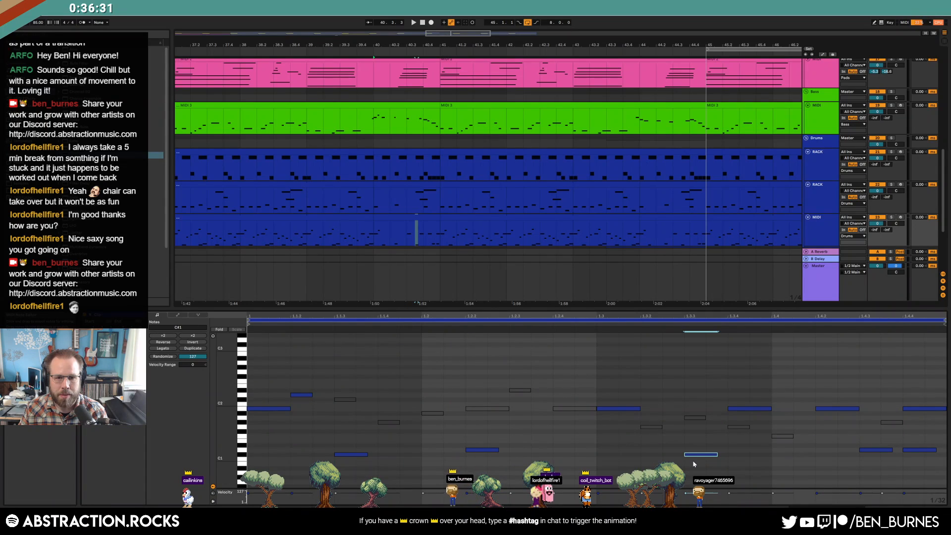
{"action": "key", "text": "Right"}
{"action": "key", "text": "Right"}
Step: Deactivate the B1 note just before beat 4 and add an A1 note on beat 4
{"action": "left_click", "coordinate": [762, 410]}
{"action": "key", "text": "0"}
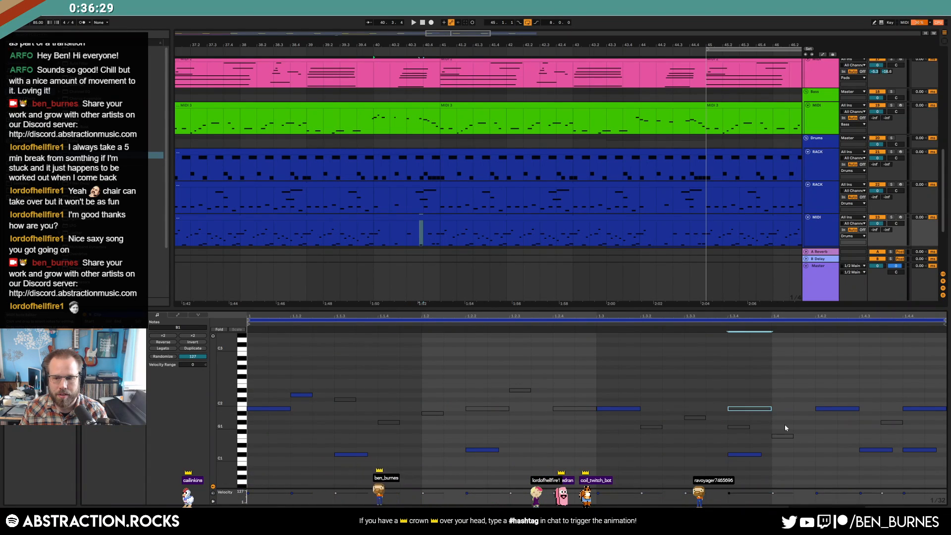
{"action": "double_click", "coordinate": [783, 419]}
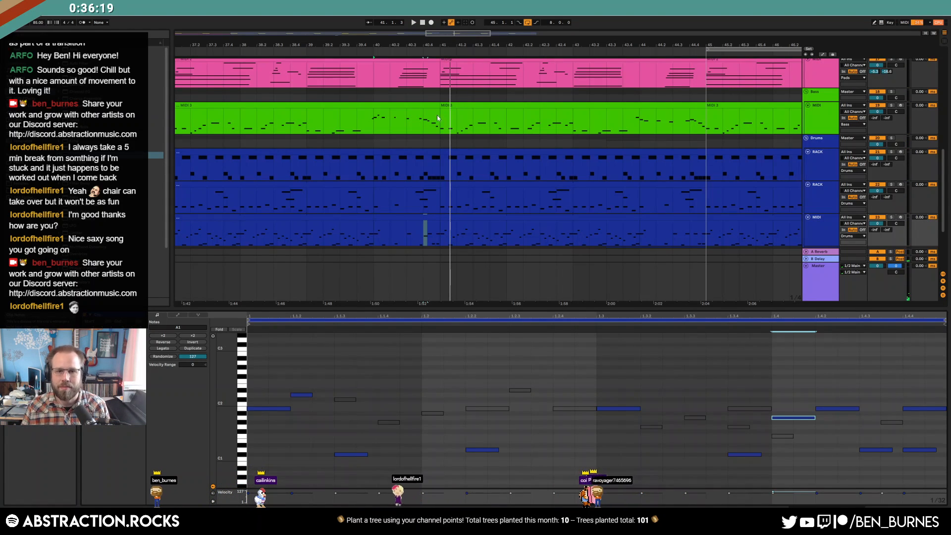
Step: Play the arrangement from bar 38 to hear the changed drum rhythm in context
{"action": "scroll", "coordinate": [423, 142], "scroll_direction": "down", "scroll_amount": 5}
{"action": "left_click", "coordinate": [390, 129]}
{"action": "key", "text": "space"}
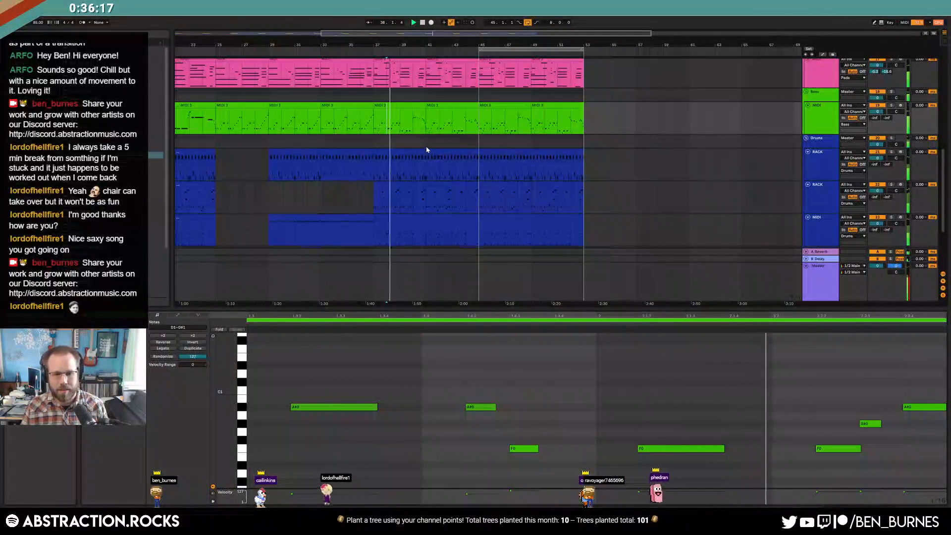
Step: In bar 44, move the opening bass drum hit of the upper drum rack and the opening E1 hit of the lower rack one sixteenth later
{"action": "left_click", "coordinate": [468, 174]}
{"action": "mouse_move", "coordinate": [468, 174]}
{"action": "left_mouse_down"}
{"action": "mouse_move", "coordinate": [480, 232]}
{"action": "mouse_move", "coordinate": [473, 168]}
{"action": "left_mouse_up"}
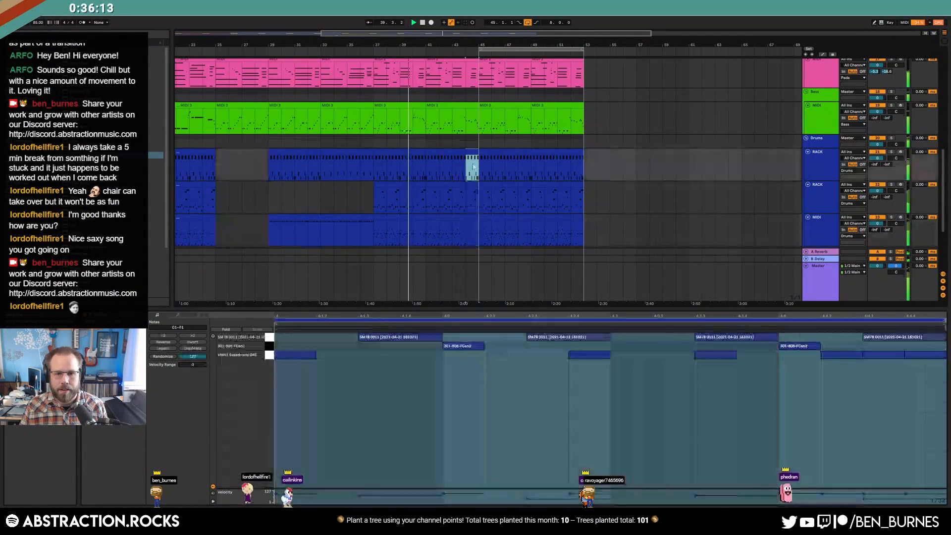
{"action": "scroll", "coordinate": [473, 168], "scroll_direction": "up", "scroll_amount": 5}
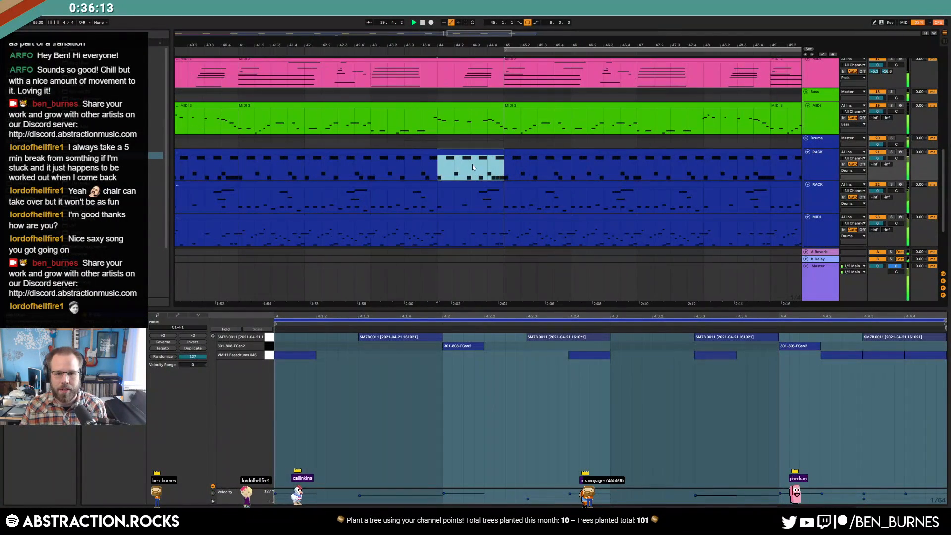
{"action": "left_click", "coordinate": [465, 349]}
{"action": "left_click", "coordinate": [480, 373]}
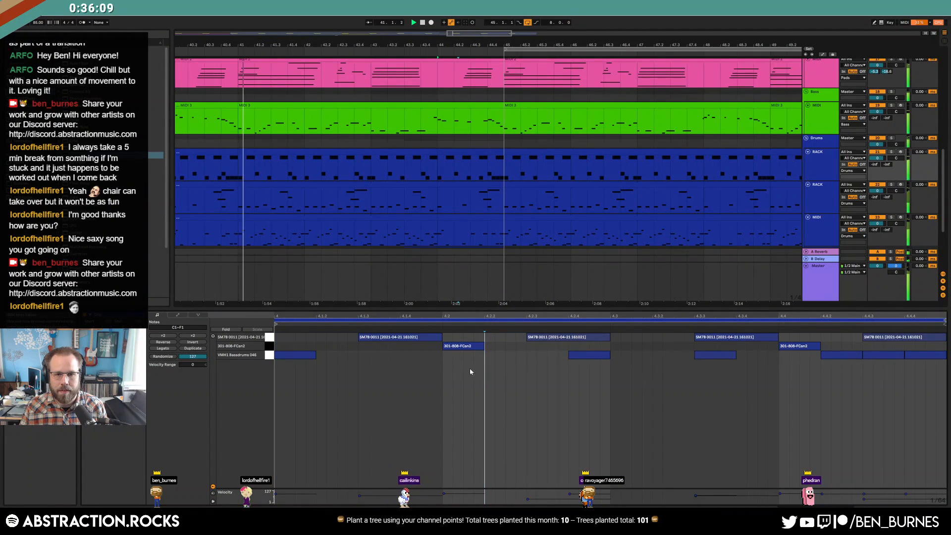
{"action": "left_click_drag", "start_coordinate": [304, 356], "coordinate": [345, 357]}
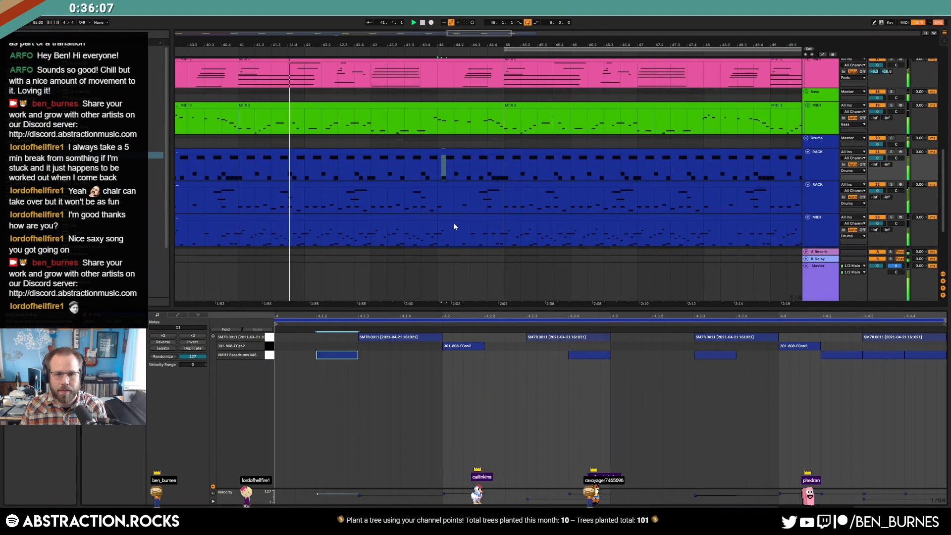
{"action": "left_click", "coordinate": [451, 184]}
{"action": "left_click_drag", "start_coordinate": [298, 419], "coordinate": [341, 422]}
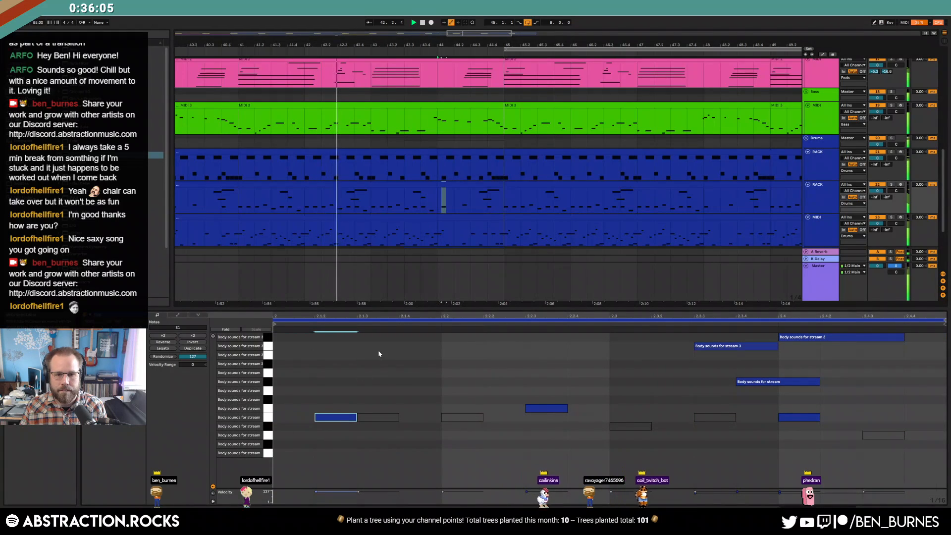
Step: In bar 44 of the third drum clip, move the first C#1 note one sixteenth earlier and deactivate the opening B1 note
{"action": "left_click", "coordinate": [459, 217]}
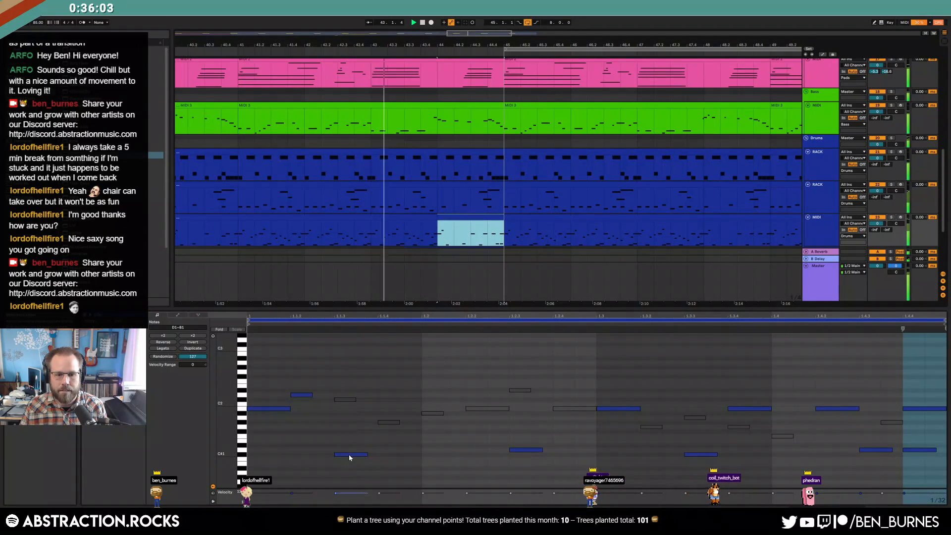
{"action": "left_click_drag", "start_coordinate": [311, 455], "coordinate": [312, 455]}
{"action": "left_click", "coordinate": [281, 409]}
{"action": "key", "text": "0"}
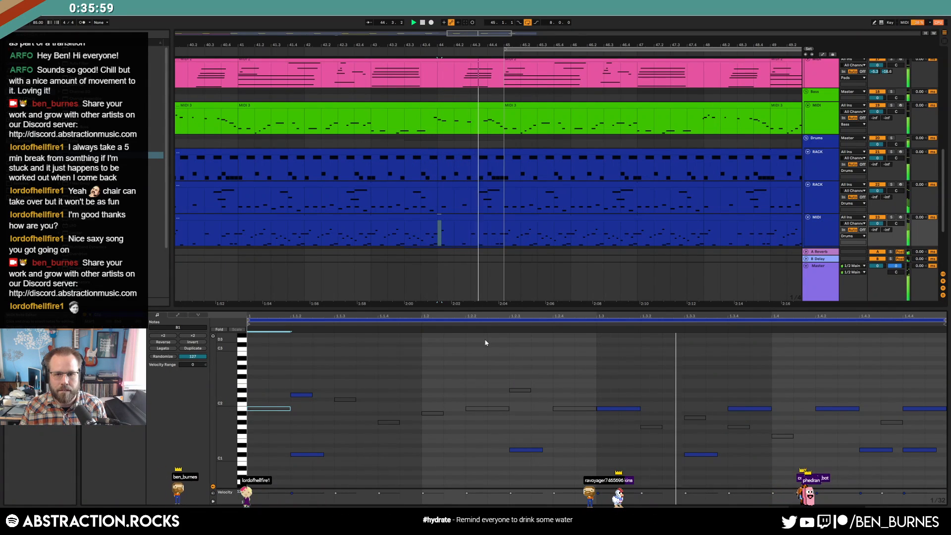
Step: Copy bar 40 of the three drum clips to bar 48
{"action": "left_click_drag", "start_coordinate": [479, 33], "coordinate": [482, 36]}
{"action": "key", "text": "shift+Tab"}
{"action": "scroll", "coordinate": [583, 156], "scroll_direction": "up", "scroll_amount": 4}
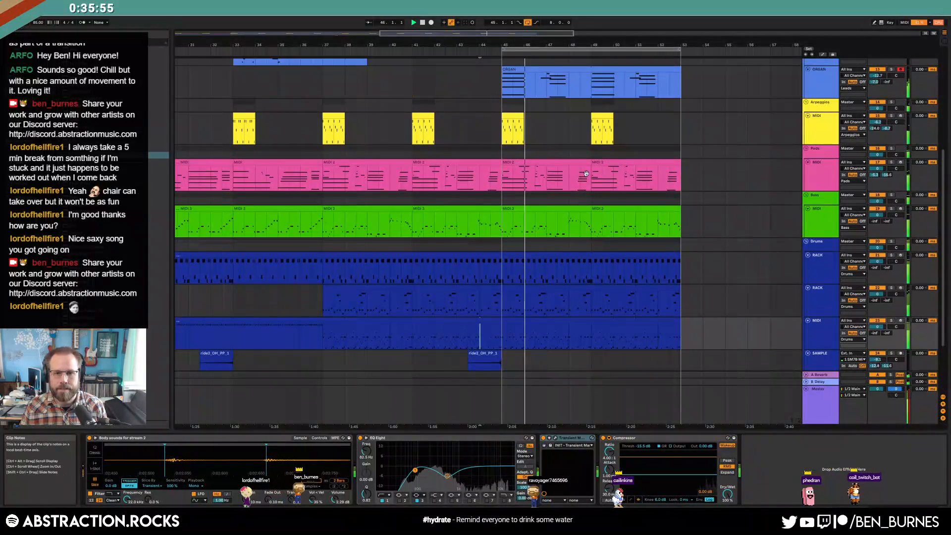
{"action": "scroll", "coordinate": [588, 176], "scroll_direction": "up", "scroll_amount": 1}
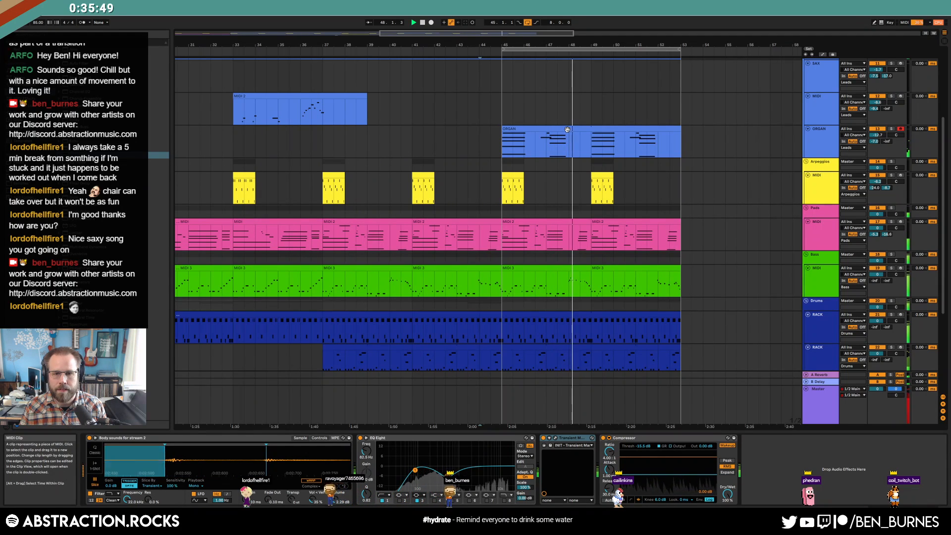
{"action": "left_click", "coordinate": [400, 341]}
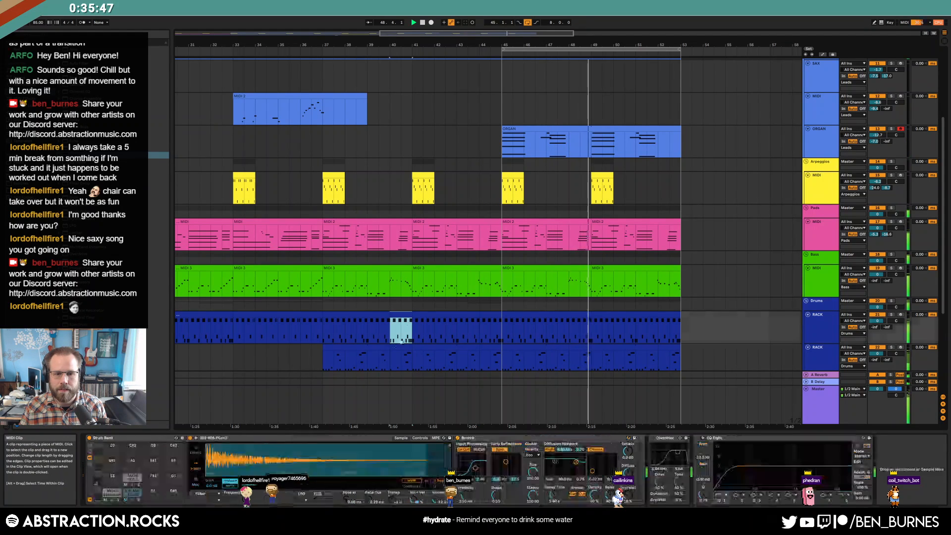
{"action": "scroll", "coordinate": [400, 346], "scroll_direction": "down", "scroll_amount": 3}
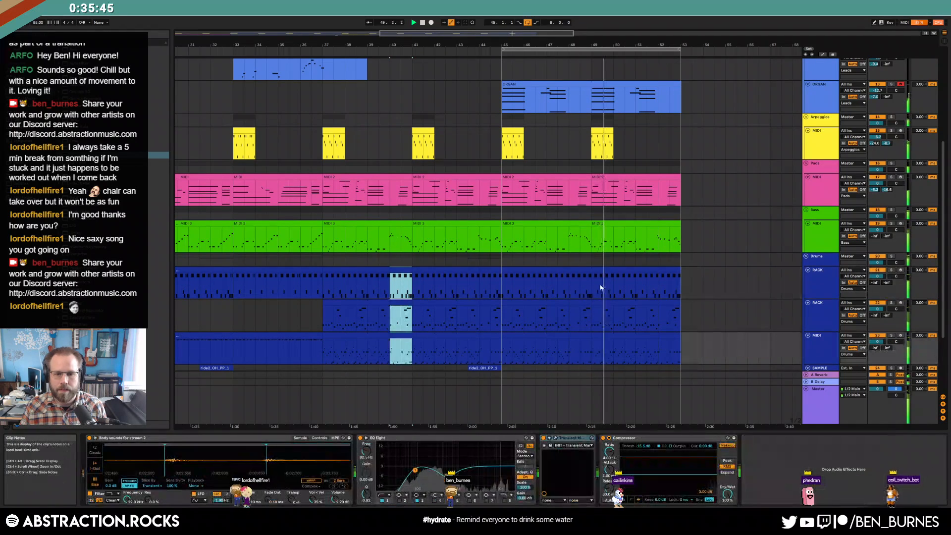
{"action": "left_click", "coordinate": [579, 282]}
Step: Copy bar 44 of the three drum clips and paste it over bar 52
{"action": "left_click", "coordinate": [490, 271]}
{"action": "left_click", "coordinate": [490, 335], "text": "shift"}
{"action": "key", "text": "ctrl+c"}
{"action": "left_click", "coordinate": [661, 291]}
{"action": "key", "text": "ctrl+v"}
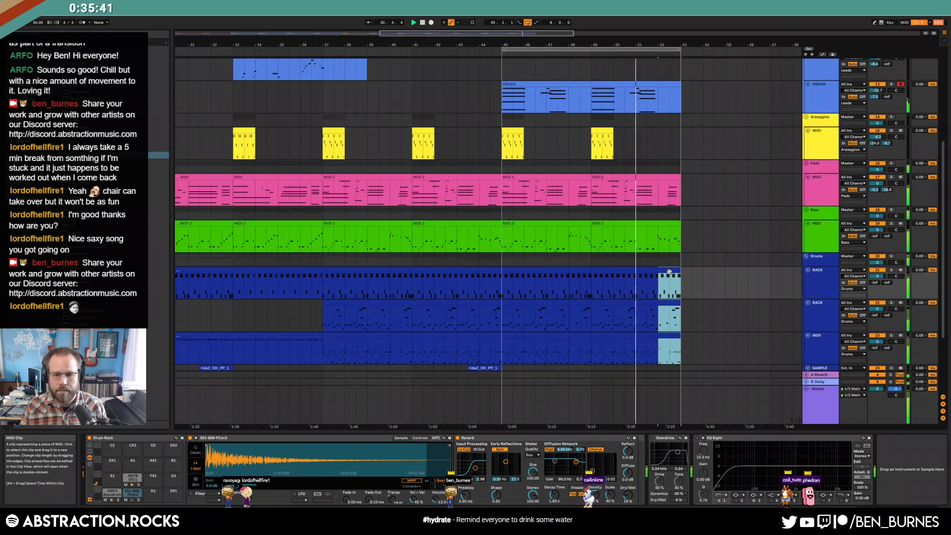
Step: Select all SM78 0011 notes in the upper drum rack's bar 52 and deactivate them
{"action": "double_click", "coordinate": [667, 295]}
{"action": "left_click", "coordinate": [271, 338]}
{"action": "key", "text": "0"}
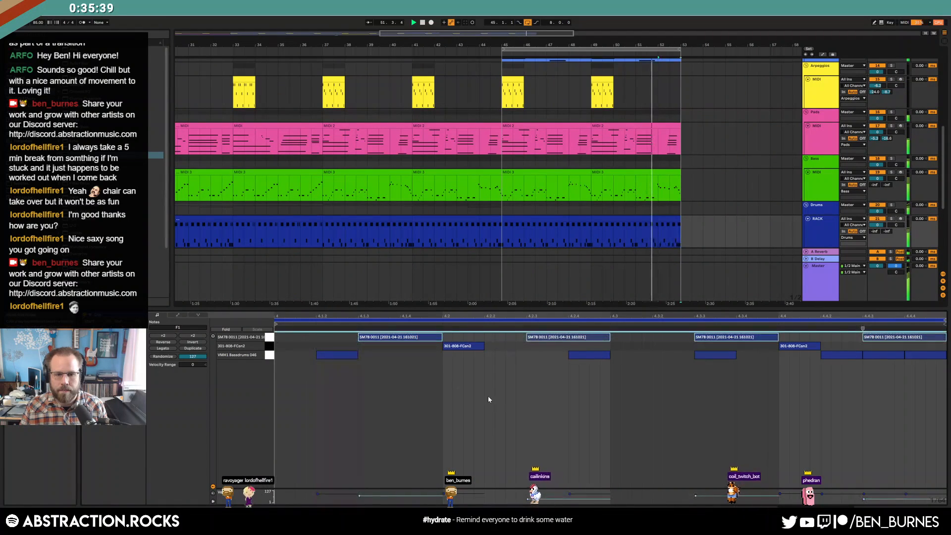
Step: Deactivate all bass drum notes in the upper drum rack's bar 52 and delete bar 52 from the third drum clip
{"action": "left_click", "coordinate": [270, 355]}
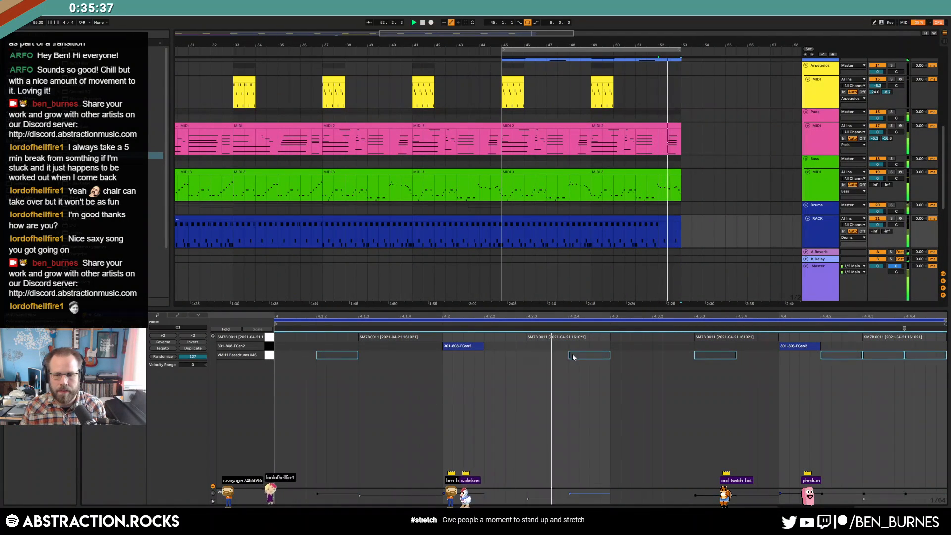
{"action": "scroll", "coordinate": [672, 261], "scroll_direction": "down", "scroll_amount": 3}
{"action": "scroll", "coordinate": [672, 261], "scroll_direction": "down", "scroll_amount": 5}
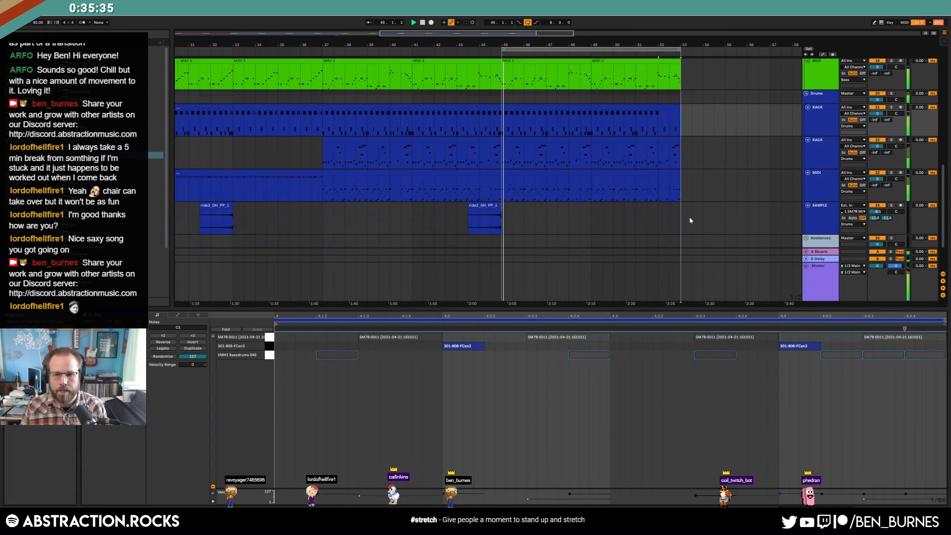
{"action": "left_click", "coordinate": [669, 148]}
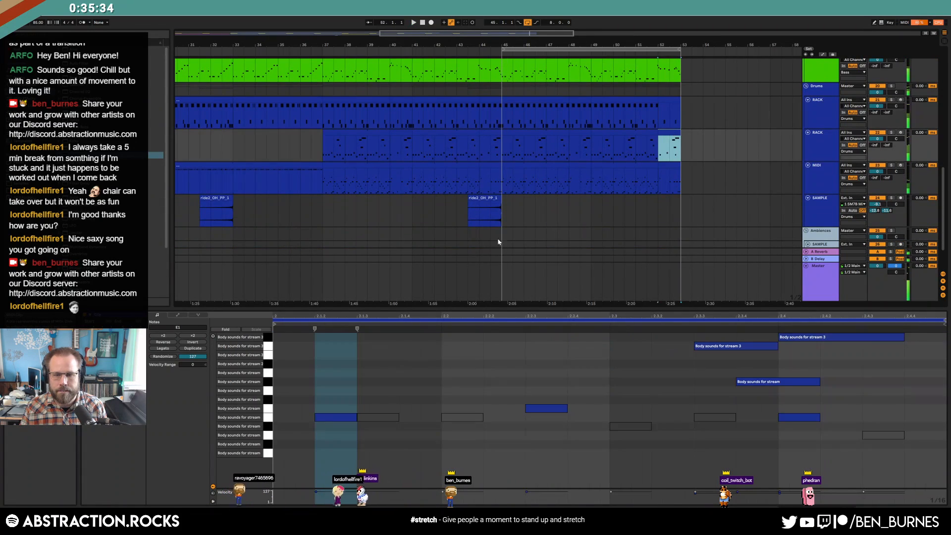
{"action": "left_click", "coordinate": [671, 177]}
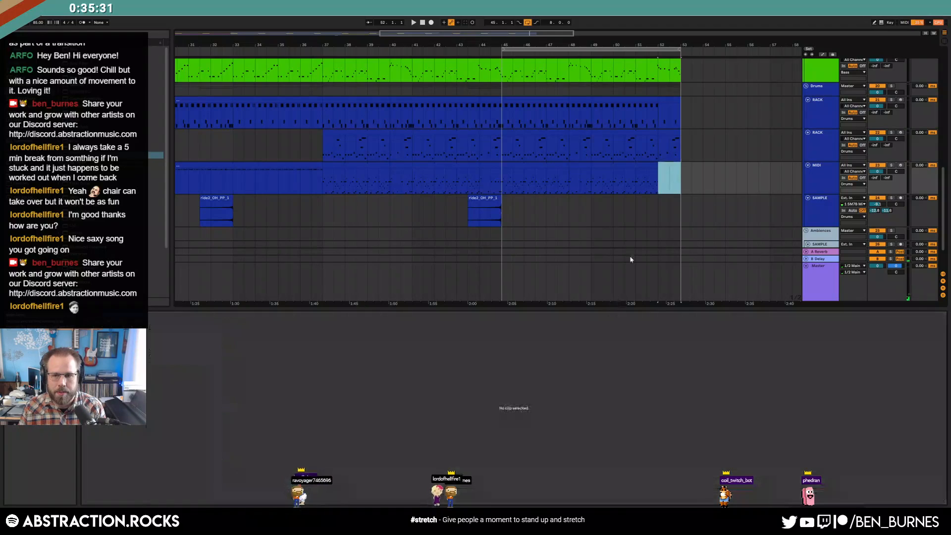
Step: Select body-sound notes in bar 52 of the second drum rack and deactivate them
{"action": "left_click", "coordinate": [669, 147]}
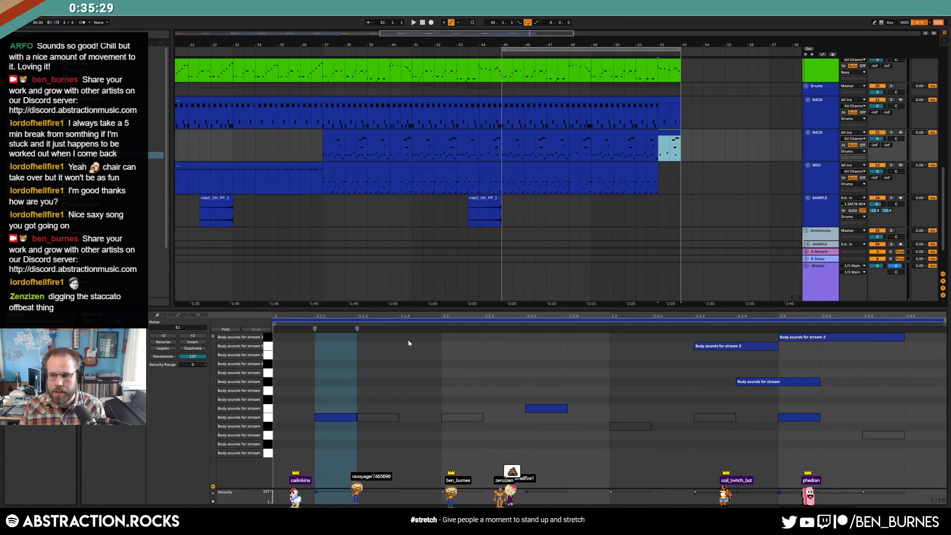
{"action": "left_click", "coordinate": [449, 433]}
{"action": "left_click", "coordinate": [265, 411]}
{"action": "key", "text": "0"}
{"action": "key", "text": "shift+Tab"}
{"action": "scroll", "coordinate": [706, 221], "scroll_direction": "up", "scroll_amount": 2}
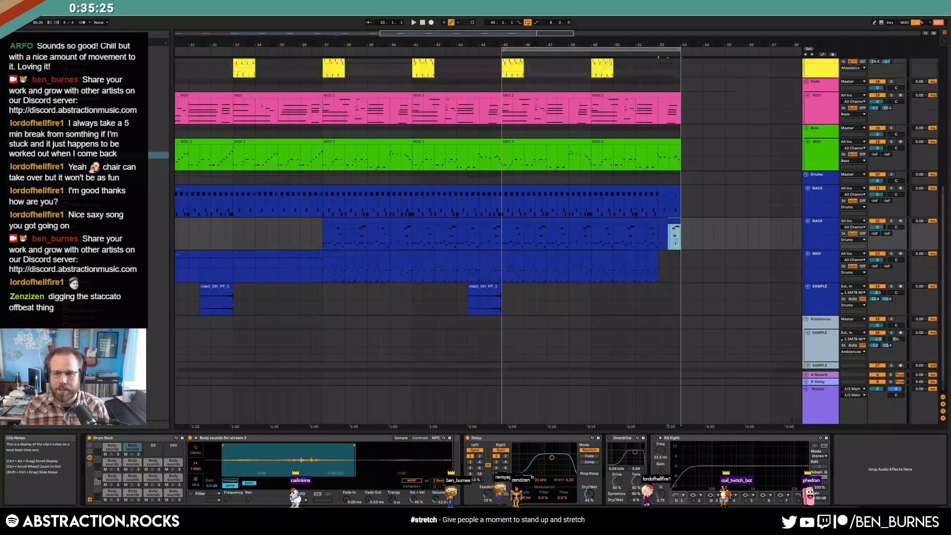
Step: Arm the pads MIDI track to try out its sound for the section after bar 53
{"action": "left_click", "coordinate": [692, 240]}
{"action": "scroll", "coordinate": [699, 275], "scroll_direction": "up", "scroll_amount": 4}
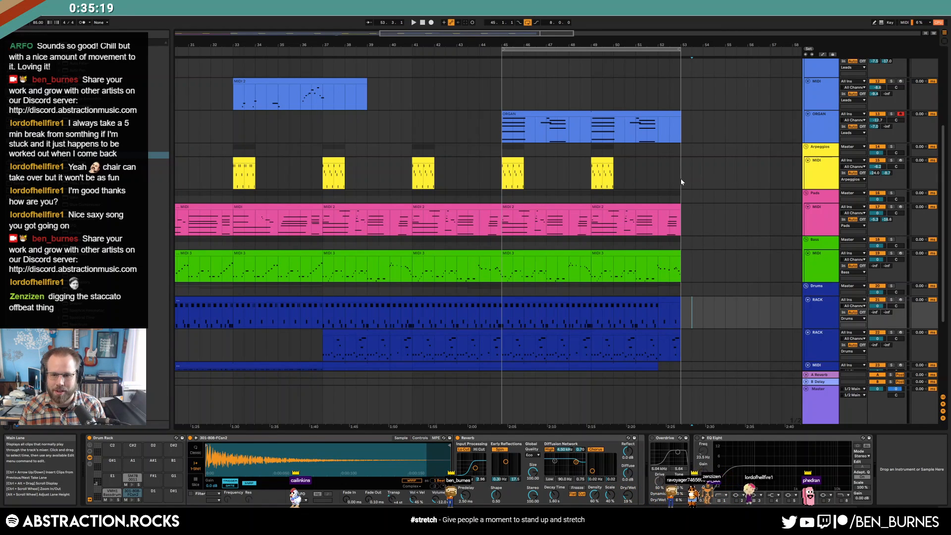
{"action": "scroll", "coordinate": [437, 227], "scroll_direction": "down", "scroll_amount": 3}
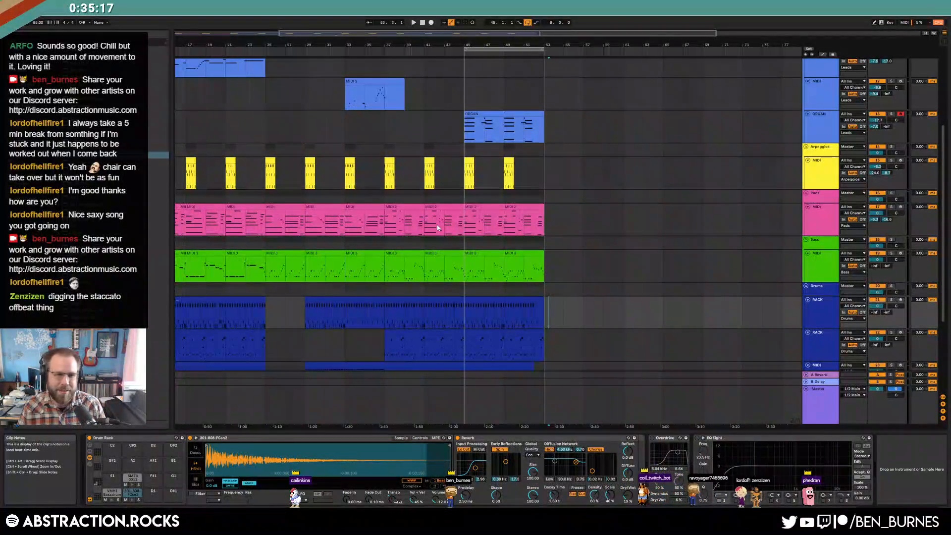
{"action": "left_click", "coordinate": [485, 113]}
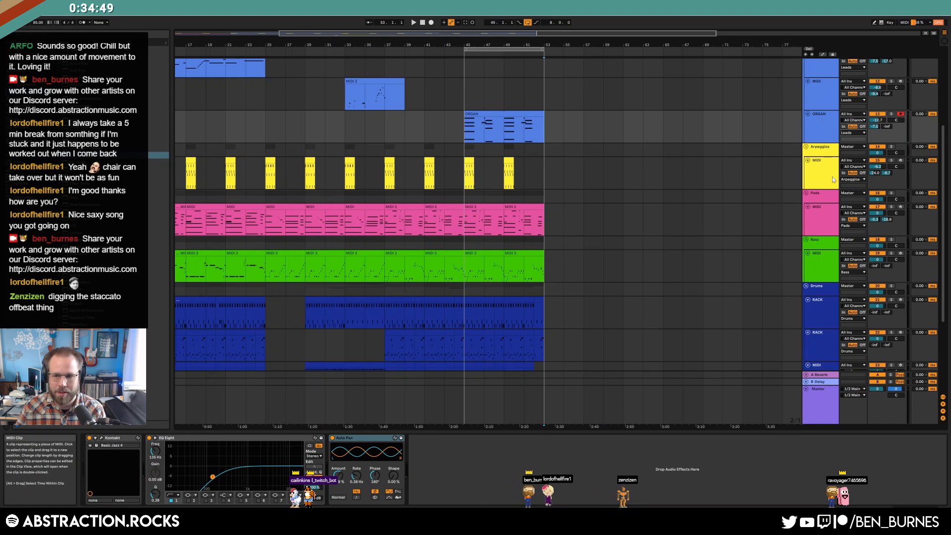
{"action": "left_click", "coordinate": [901, 208]}
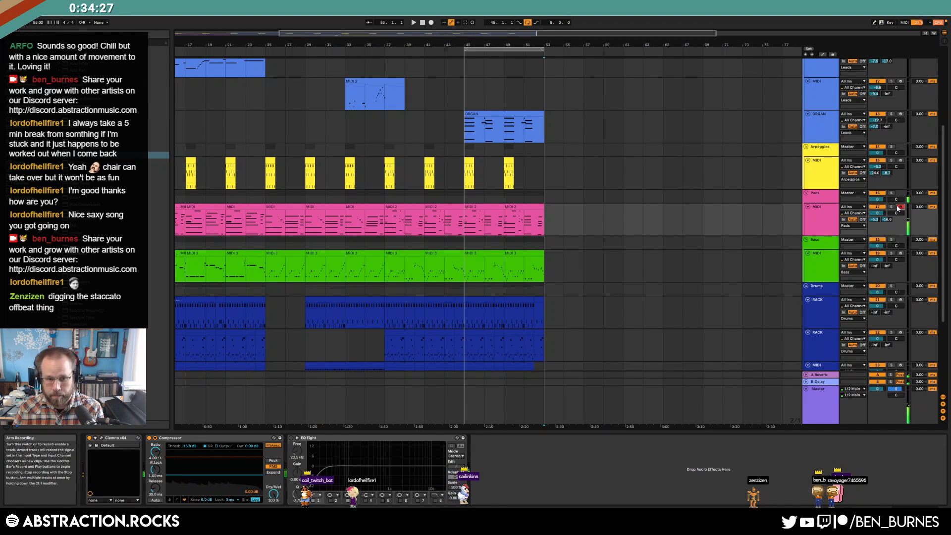
Step: Copy the bass clip at bar 25 and the upper drum rack clip at bar 29 to bar 53
{"action": "left_click", "coordinate": [282, 253]}
{"action": "key", "text": "ctrl+c"}
{"action": "left_click", "coordinate": [549, 262]}
{"action": "key", "text": "ctrl+v"}
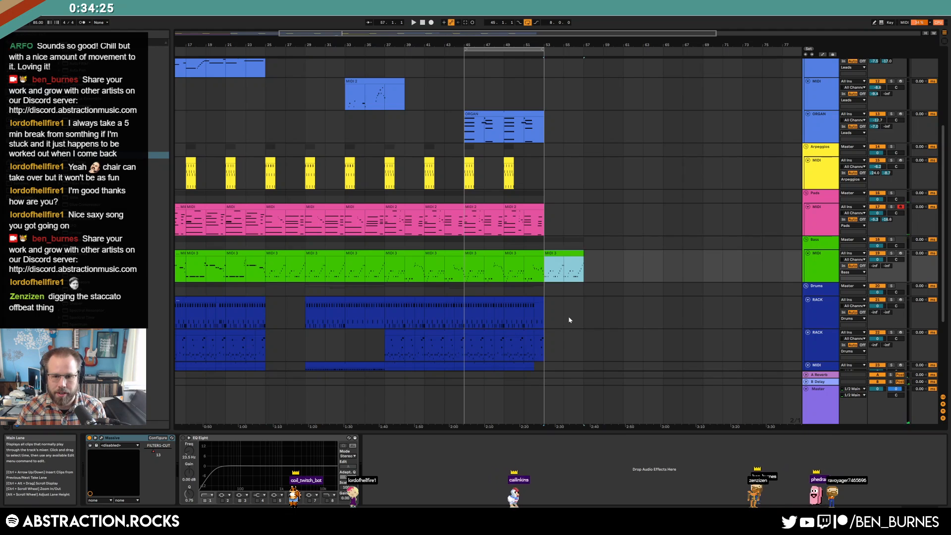
{"action": "left_click", "coordinate": [340, 300]}
{"action": "key", "text": "ctrl+c"}
{"action": "left_click", "coordinate": [551, 317]}
{"action": "key", "text": "ctrl+v"}
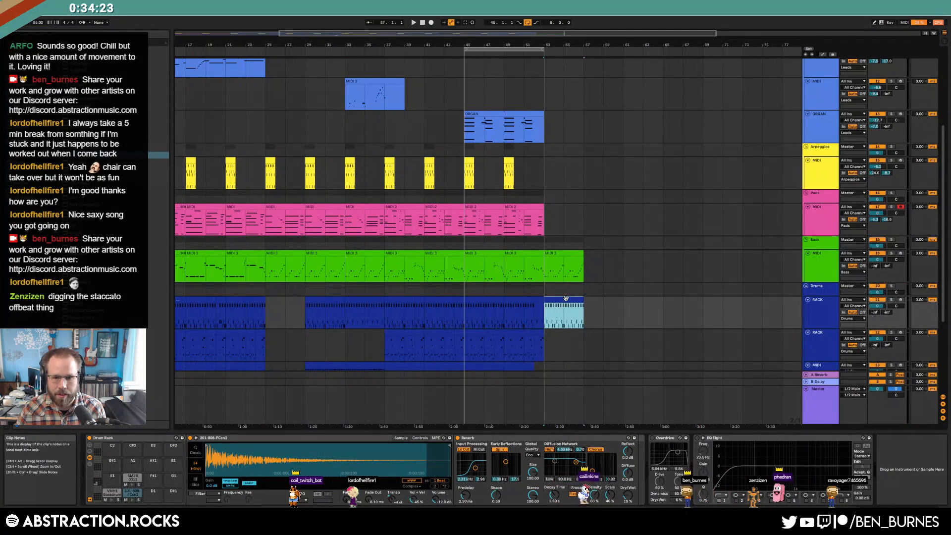
Step: In the copied drum clip, place a bass drum note on beat 3 of bar 1 and delete all notes from bar 2 onward
{"action": "key", "text": "shift+Tab"}
{"action": "mouse_move", "coordinate": [321, 345]}
{"action": "left_mouse_down"}
{"action": "mouse_move", "coordinate": [321, 355]}
{"action": "mouse_move", "coordinate": [367, 357]}
{"action": "left_mouse_up"}
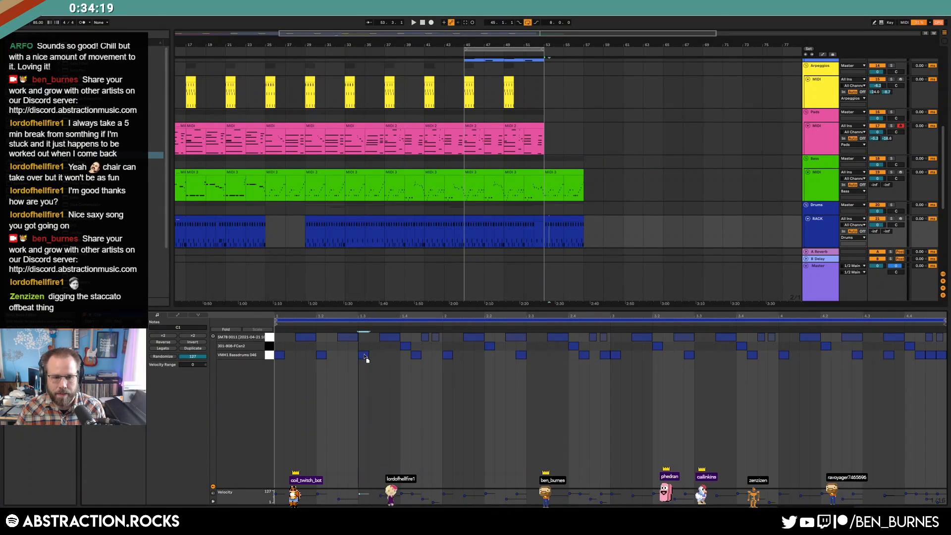
{"action": "key", "text": "space"}
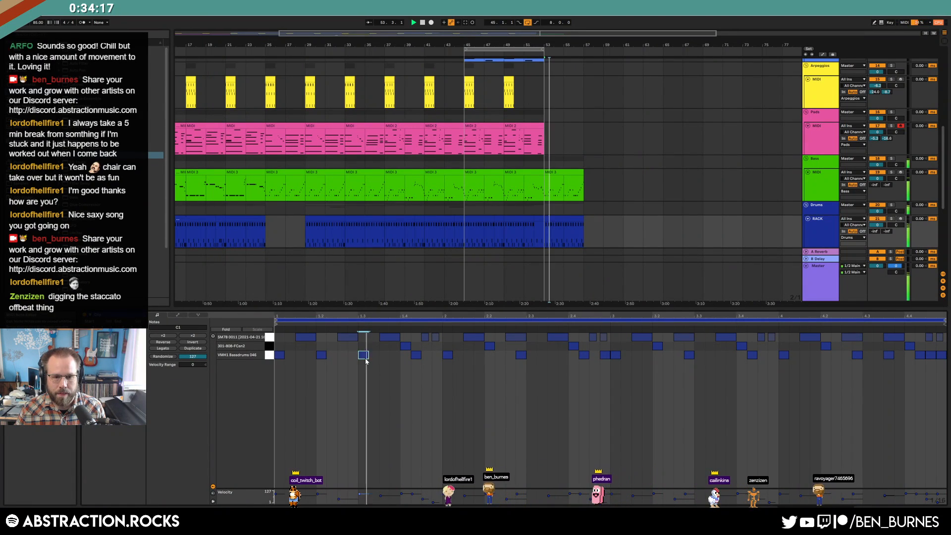
{"action": "left_click", "coordinate": [416, 355]}
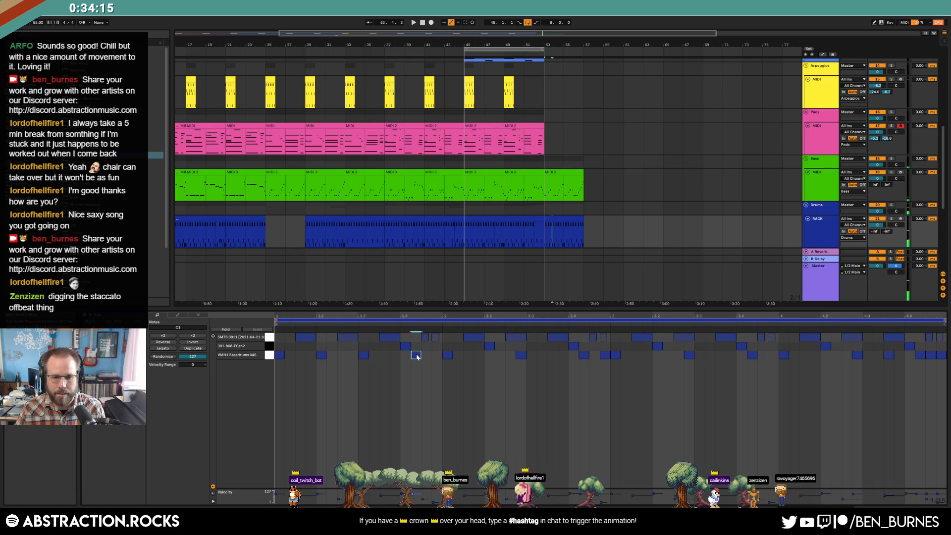
{"action": "left_click_drag", "start_coordinate": [448, 364], "coordinate": [937, 317]}
{"action": "key", "text": "Delete"}
Step: Duplicate bar 1's SM78 0011 notes into bar 2 and remove the last SM78 0011 note of bar 1
{"action": "left_click_drag", "start_coordinate": [441, 343], "coordinate": [277, 327]}
{"action": "key", "text": "ctrl+d"}
{"action": "left_click", "coordinate": [484, 352]}
{"action": "left_click", "coordinate": [434, 338]}
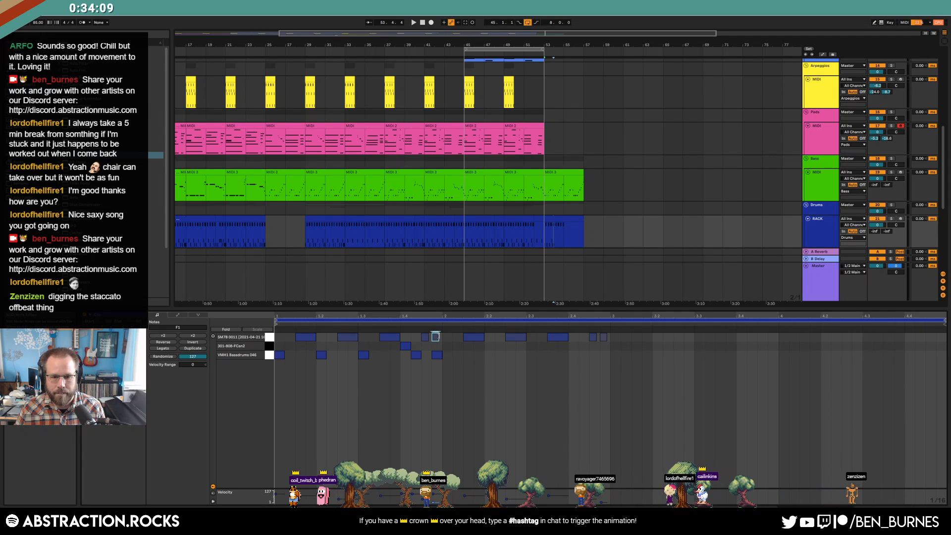
Step: Duplicate bar 1's bass drum and FCan2 notes into bar 2 and repeat the two-bar pattern to fill the four-bar clip
{"action": "left_click_drag", "start_coordinate": [443, 362], "coordinate": [278, 350]}
{"action": "key", "text": "ctrl+d"}
{"action": "key", "text": "ctrl+a"}
{"action": "key", "text": "ctrl+d"}
{"action": "key", "text": "space"}
{"action": "key", "text": "shift+Tab"}
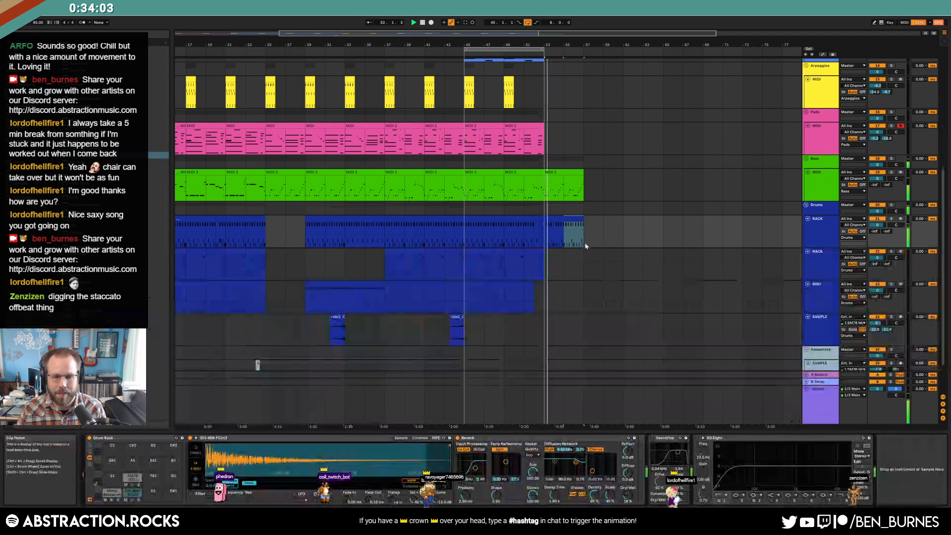
Step: Lower the velocity of the bass drum notes on the last sixteenth of clip bars 1 and 3, and loop the four bars from bar 53
{"action": "double_click", "coordinate": [555, 219]}
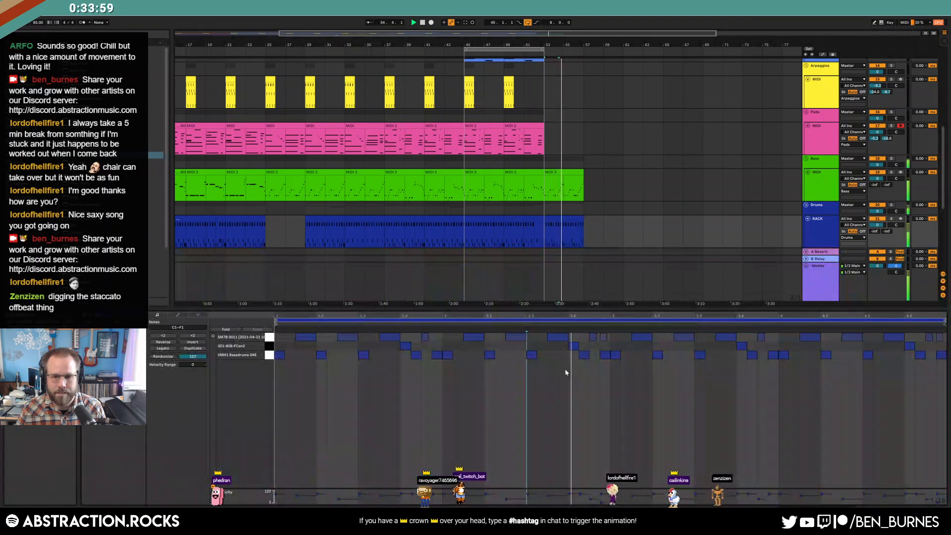
{"action": "left_click", "coordinate": [435, 355]}
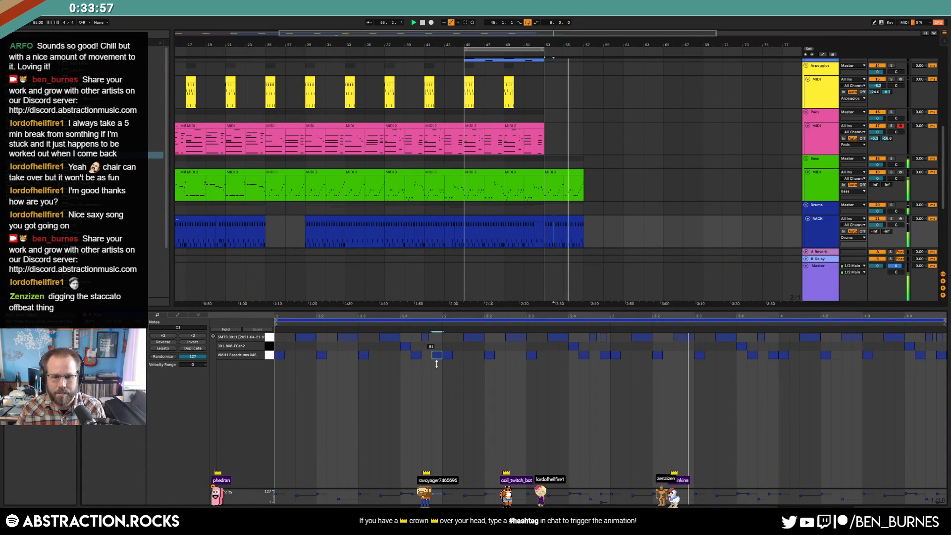
{"action": "left_click_drag", "start_coordinate": [773, 355], "coordinate": [773, 382]}
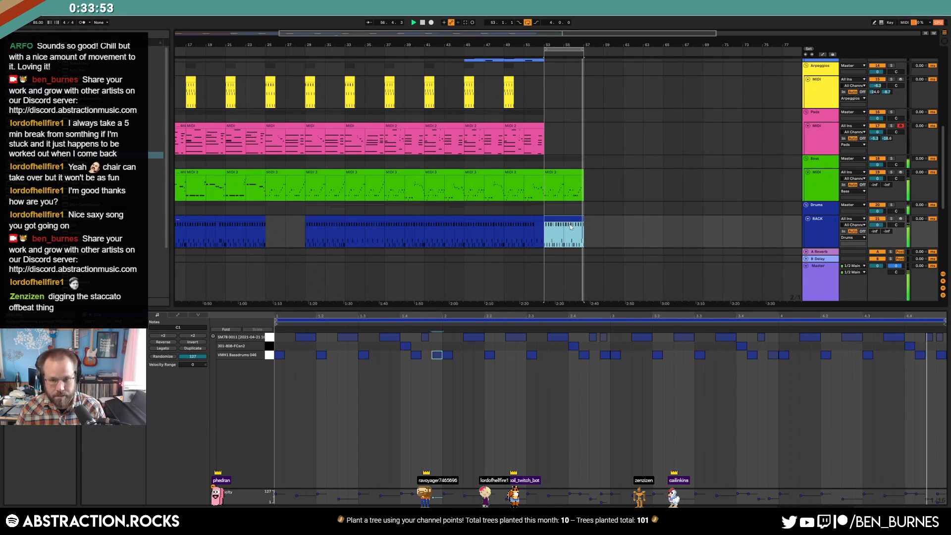
{"action": "left_click", "coordinate": [595, 257]}
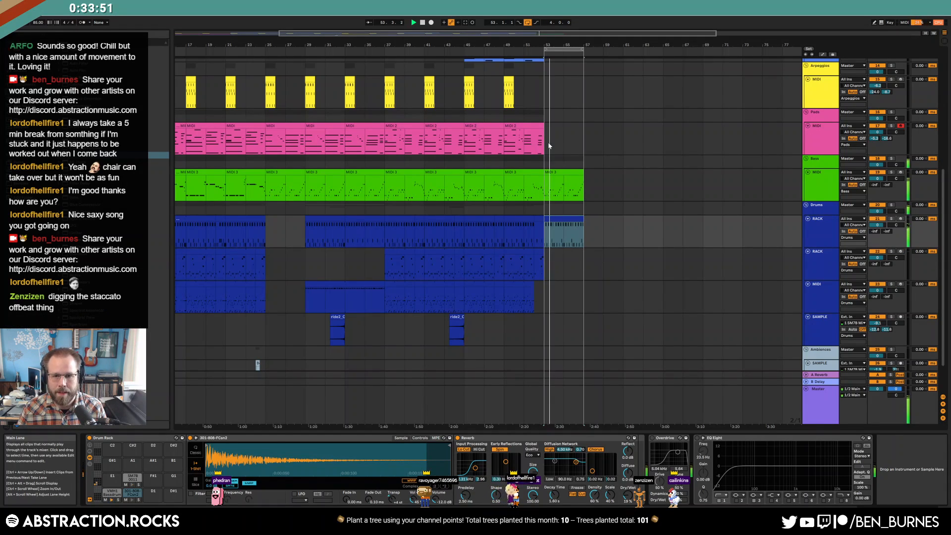
Step: Arm the arpeggios MIDI track to try its sound over the looped section
{"action": "scroll", "coordinate": [548, 144], "scroll_direction": "up", "scroll_amount": 2}
{"action": "left_click", "coordinate": [831, 116]}
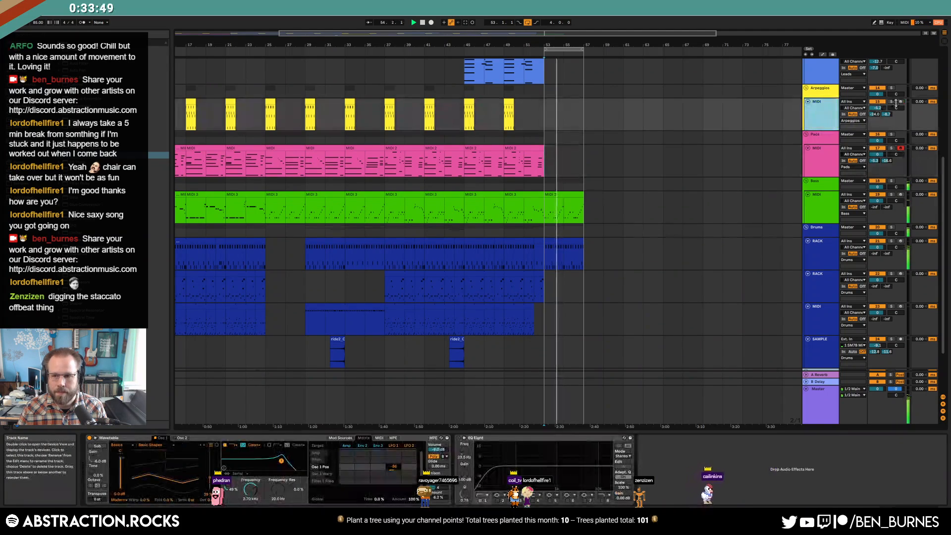
{"action": "left_click", "coordinate": [900, 102]}
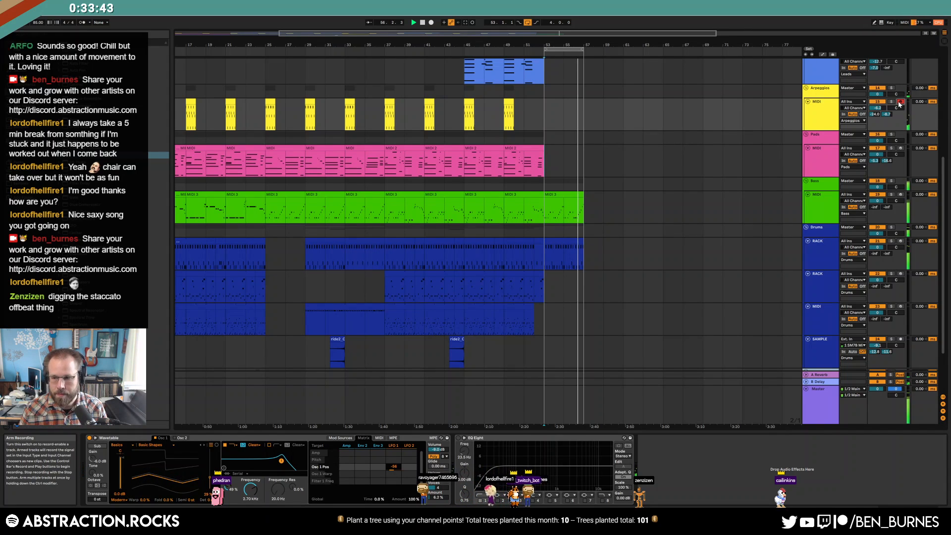
Step: Arm the ORGAN track and record an organ chord at the start of bar 53
{"action": "scroll", "coordinate": [608, 228], "scroll_direction": "up", "scroll_amount": 3}
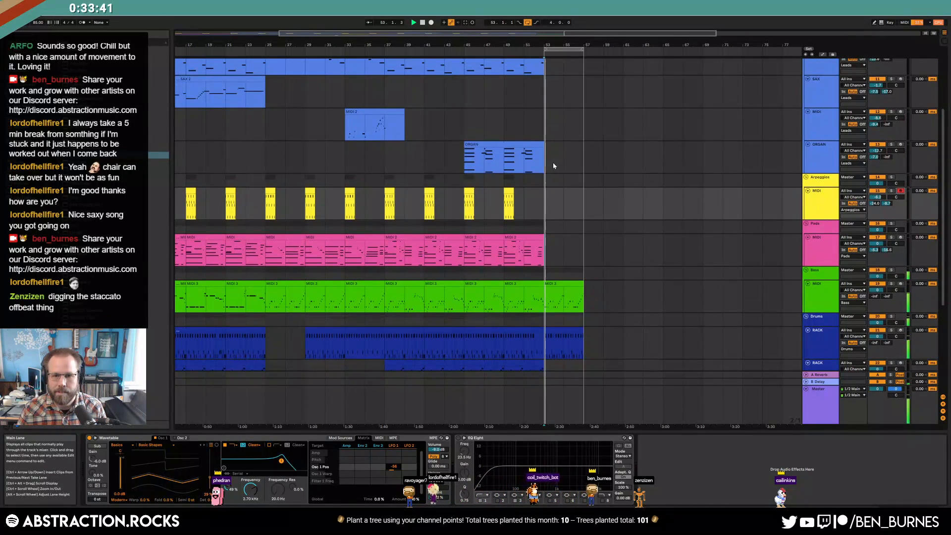
{"action": "left_click", "coordinate": [818, 154]}
{"action": "left_click", "coordinate": [901, 144]}
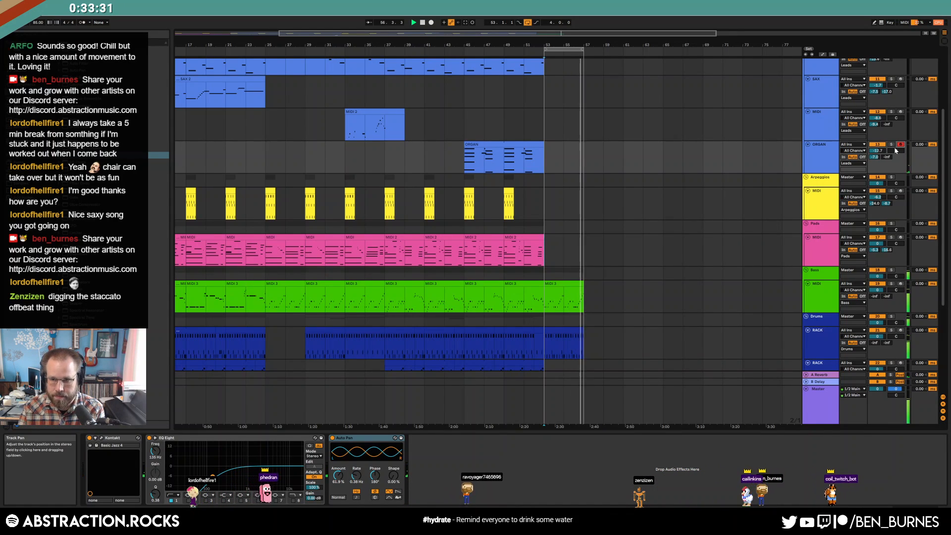
{"action": "key", "text": "F9"}
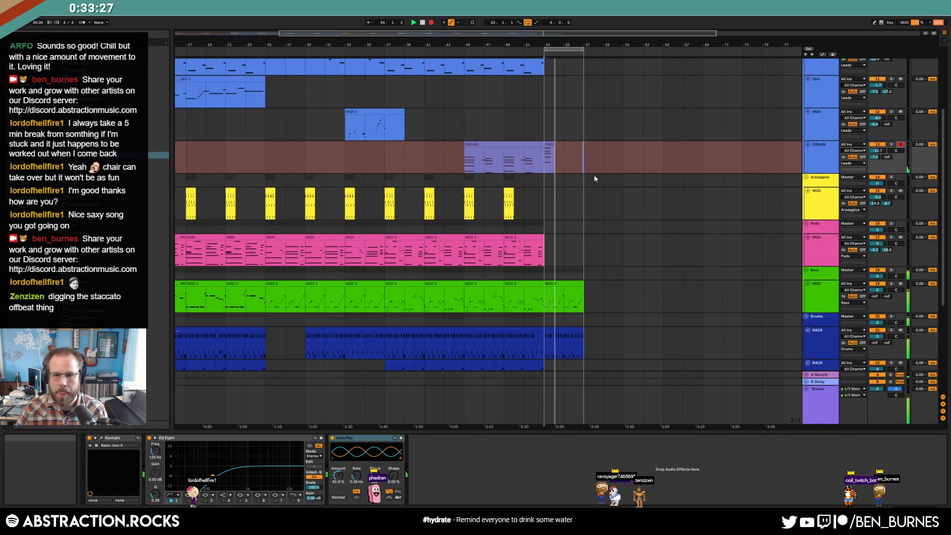
{"action": "key", "text": "F9"}
Step: Add a Utility to the ORGAN track and automate its gain to fade to -inf dB during bar 53
{"action": "left_click_drag", "start_coordinate": [84, 339], "coordinate": [457, 471]}
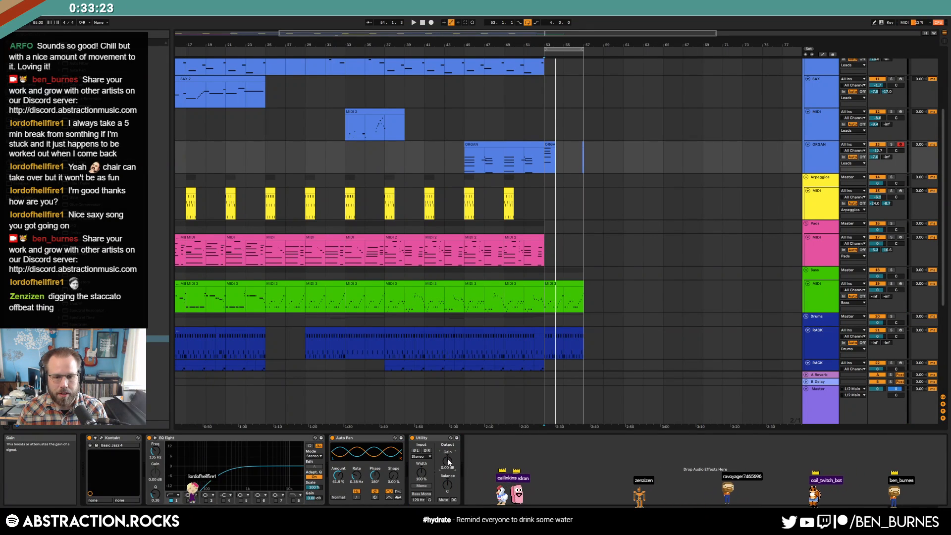
{"action": "key", "text": "a"}
{"action": "left_click_drag", "start_coordinate": [552, 162], "coordinate": [553, 167]}
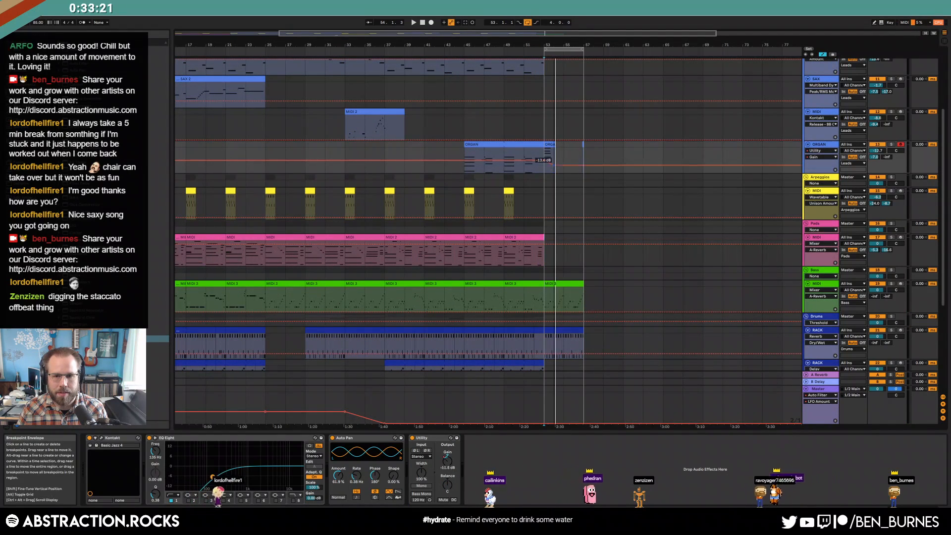
{"action": "key", "text": "space"}
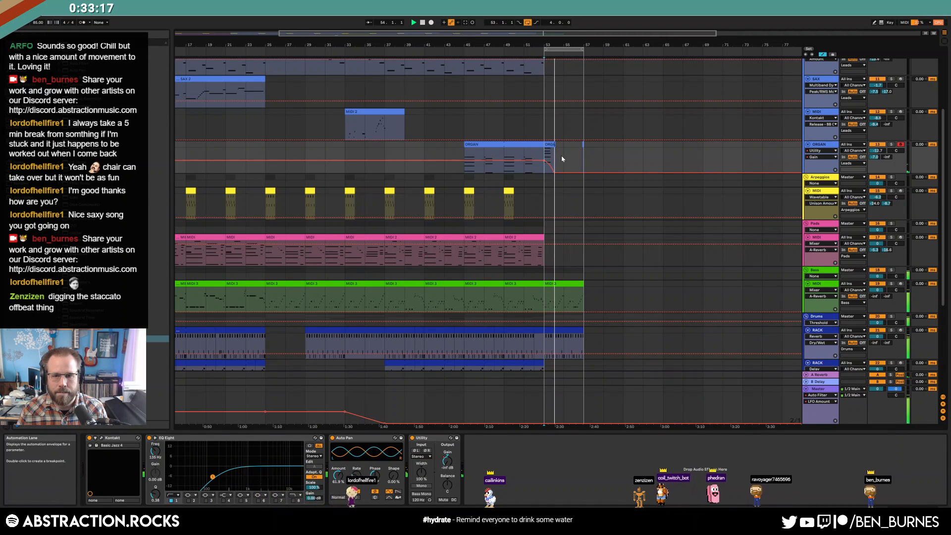
{"action": "scroll", "coordinate": [563, 157], "scroll_direction": "up", "scroll_amount": 5}
{"action": "left_click", "coordinate": [538, 163]}
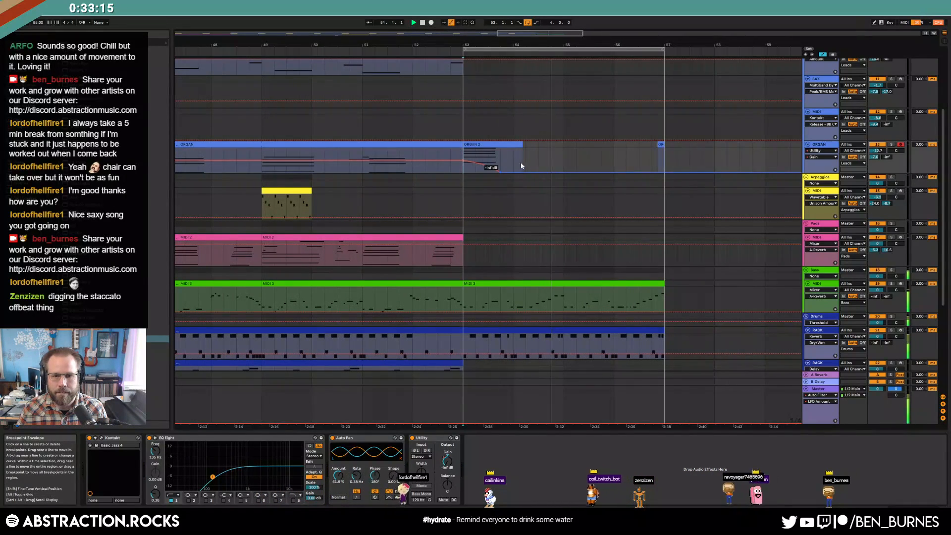
Step: Delete the short leftover organ clip at the end of bar 56
{"action": "key", "text": "a"}
{"action": "left_click", "coordinate": [660, 145]}
{"action": "key", "text": "Delete"}
{"action": "key", "text": "space"}
{"action": "left_click", "coordinate": [819, 150]}
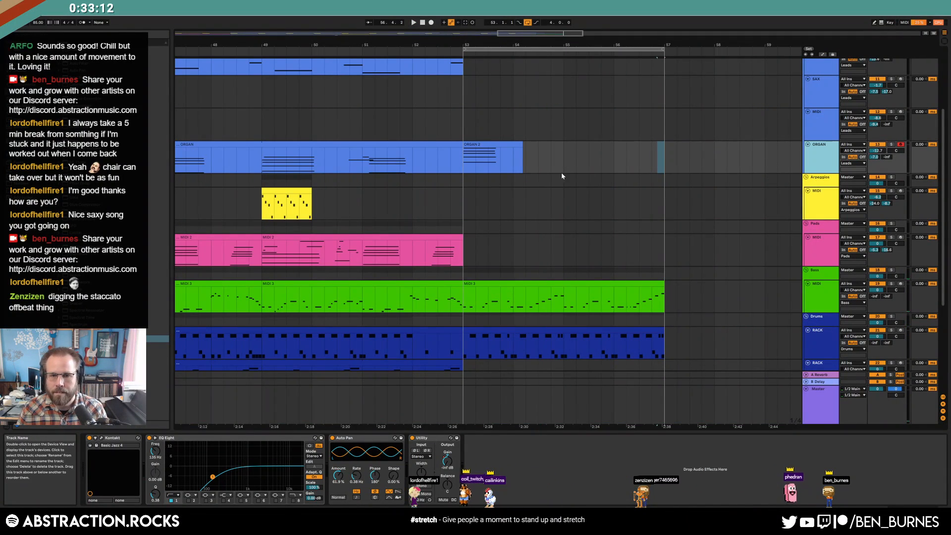
Step: Record an organ chord in bar 56 on the ORGAN track
{"action": "left_click", "coordinate": [494, 143]}
{"action": "key", "text": "F9"}
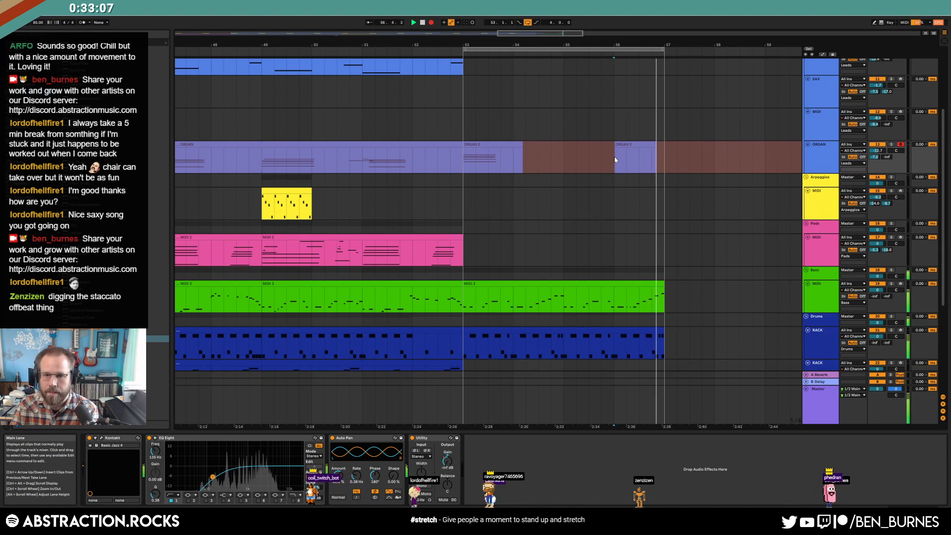
{"action": "key", "text": "space"}
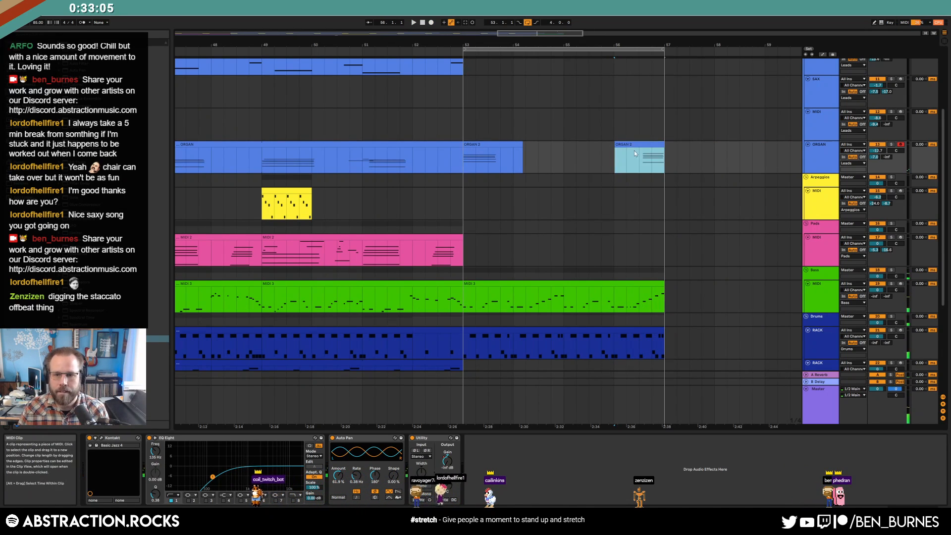
Step: Automate the organ's Utility gain to fade back in during the second half of bar 56 and play the loop
{"action": "key", "text": "a"}
{"action": "left_click_drag", "start_coordinate": [425, 164], "coordinate": [449, 164]}
{"action": "left_click", "coordinate": [657, 163]}
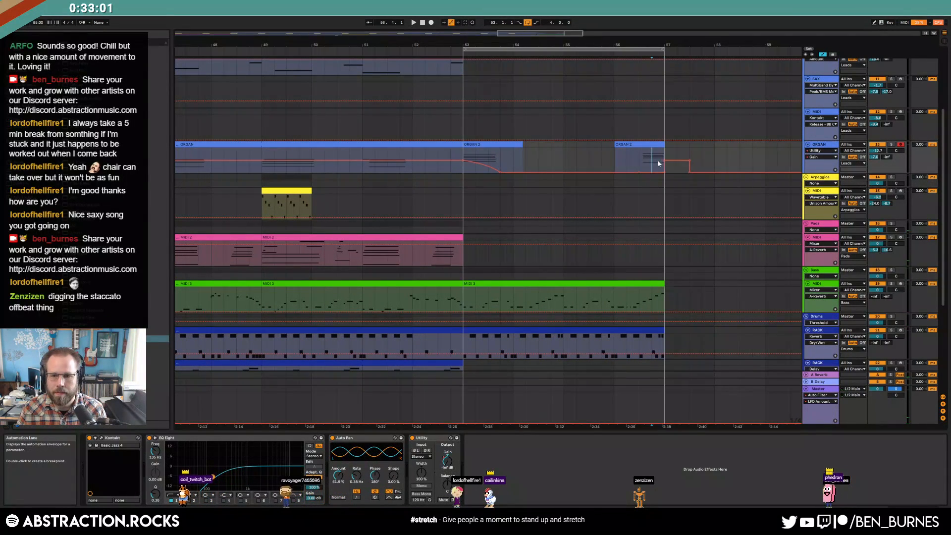
{"action": "key", "text": "space"}
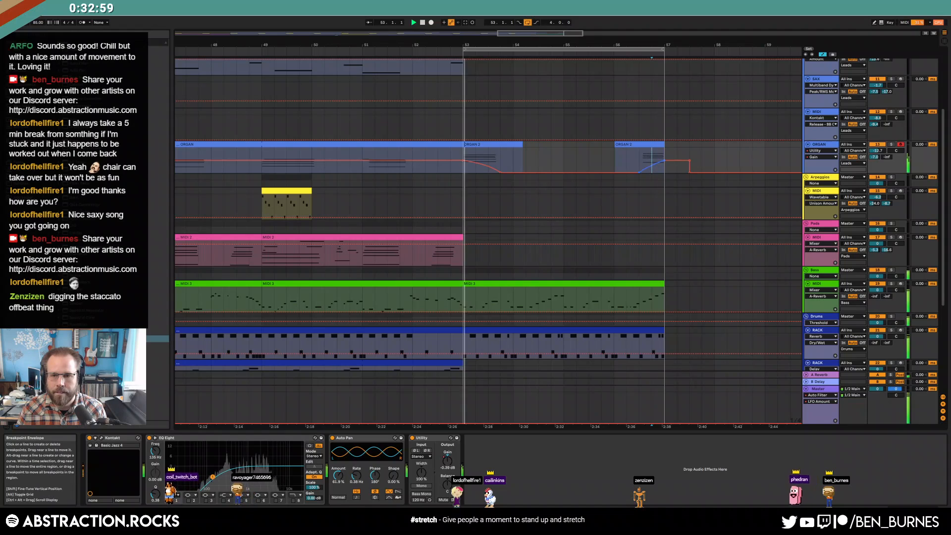
Step: Remove the organ gain breakpoint after bar 57 and automate the organ's B-Delay send up to about -18.5 dB at bar 53
{"action": "left_click", "coordinate": [689, 172]}
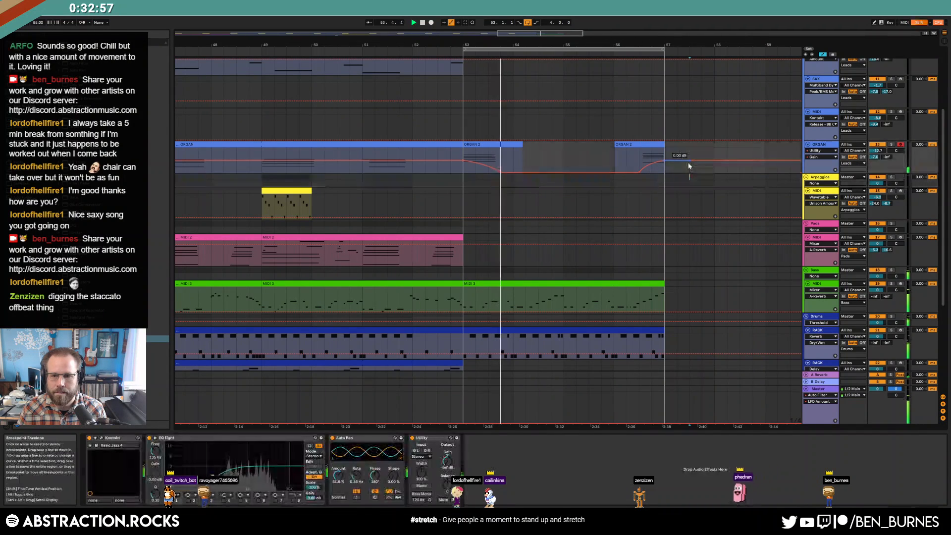
{"action": "left_click", "coordinate": [888, 157]}
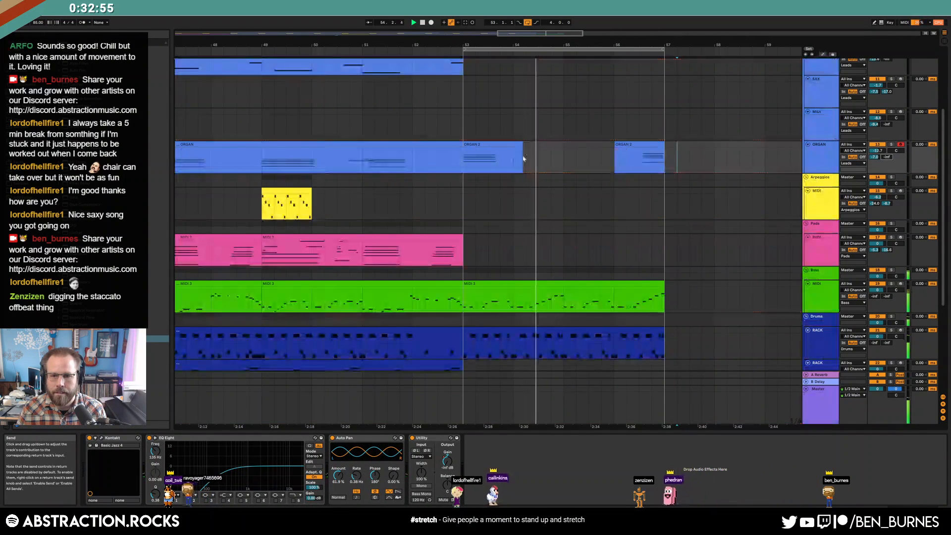
{"action": "left_click_drag", "start_coordinate": [463, 171], "coordinate": [463, 159]}
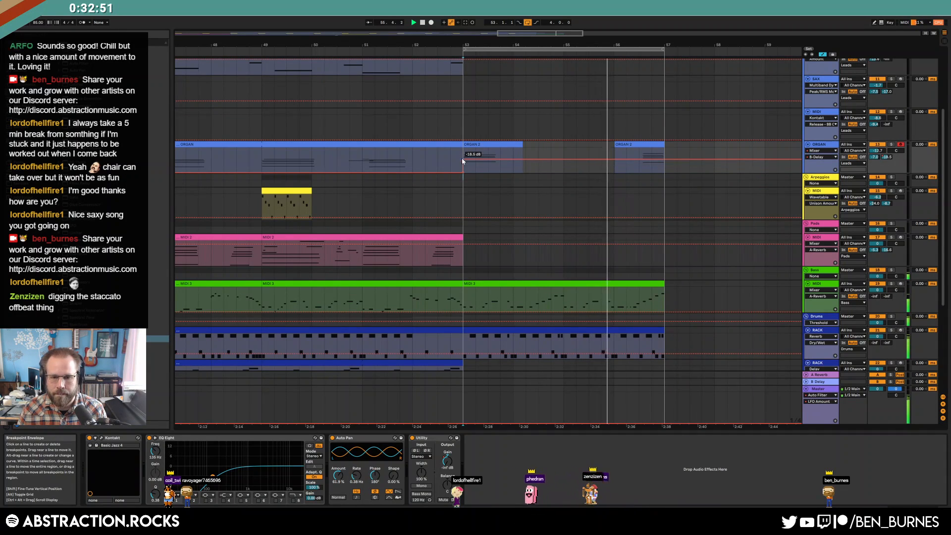
Step: Play the arrangement from around bar 50 through the transition into bar 53
{"action": "key", "text": "shift+Tab"}
{"action": "key", "text": "space"}
{"action": "key", "text": "w"}
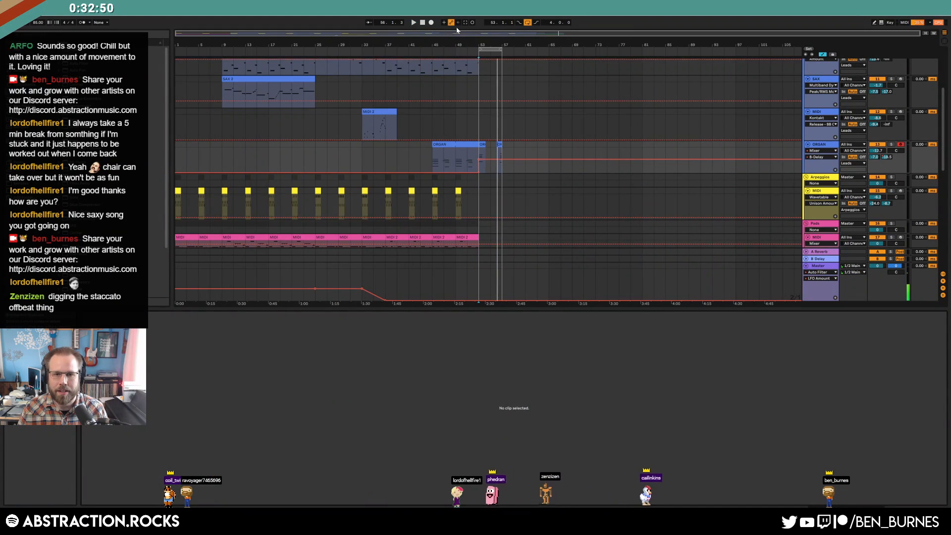
{"action": "left_click", "coordinate": [460, 54]}
{"action": "key", "text": "a"}
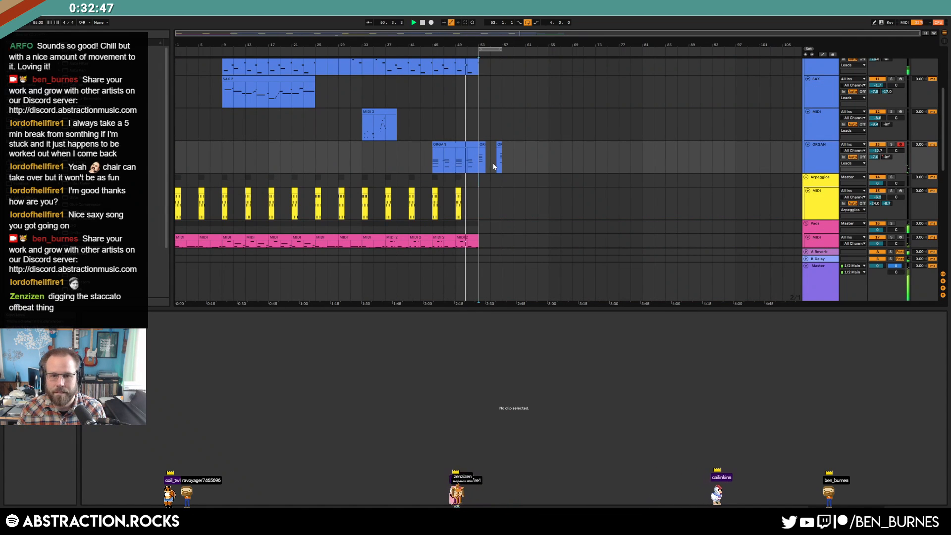
Step: Trim the end of the first Leads MIDI track's clip back one bar to bar 52
{"action": "key", "text": "shift+Tab"}
{"action": "scroll", "coordinate": [508, 191], "scroll_direction": "up", "scroll_amount": 4}
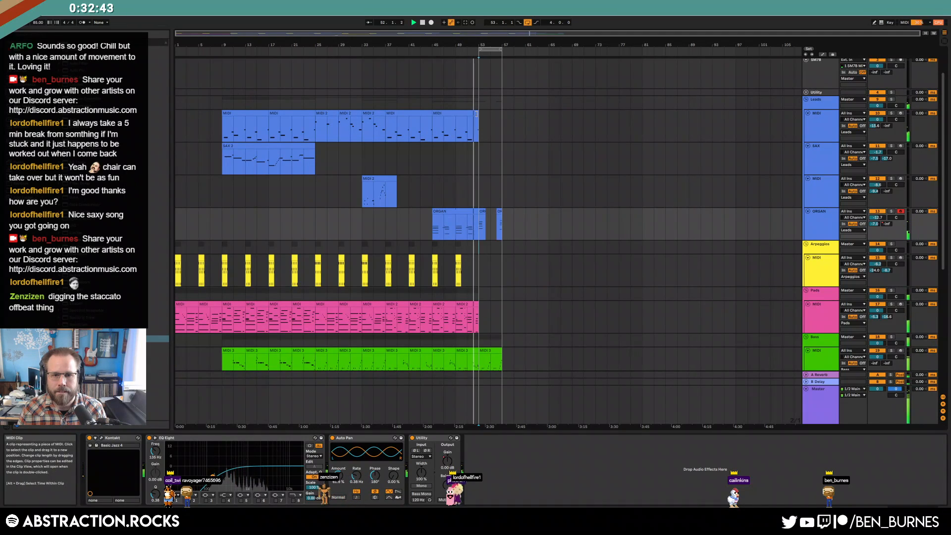
{"action": "scroll", "coordinate": [478, 113], "scroll_direction": "up", "scroll_amount": 3}
{"action": "left_click_drag", "start_coordinate": [479, 113], "coordinate": [466, 115]}
{"action": "left_click", "coordinate": [490, 138]}
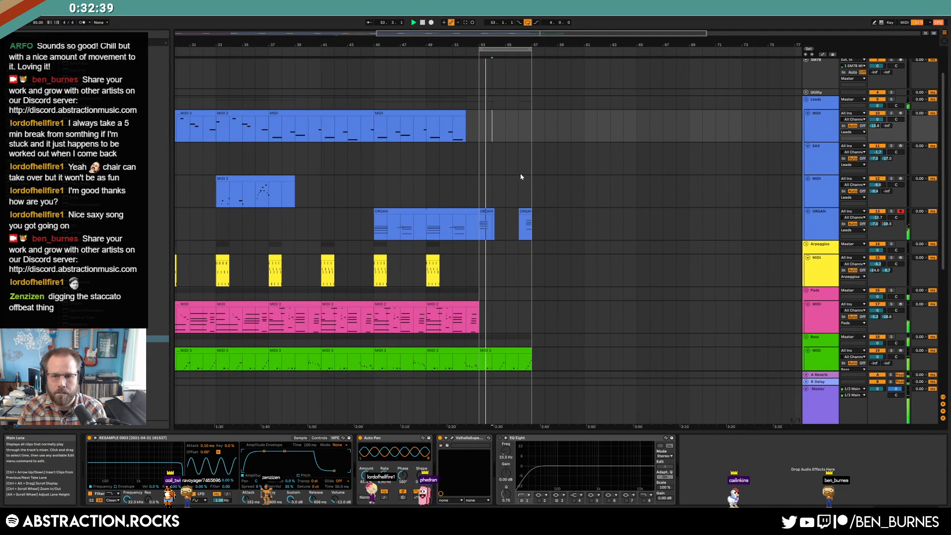
Step: Raise the organ's B-Delay send automation further from bar 53 onward
{"action": "left_click", "coordinate": [886, 224]}
{"action": "key", "text": "a"}
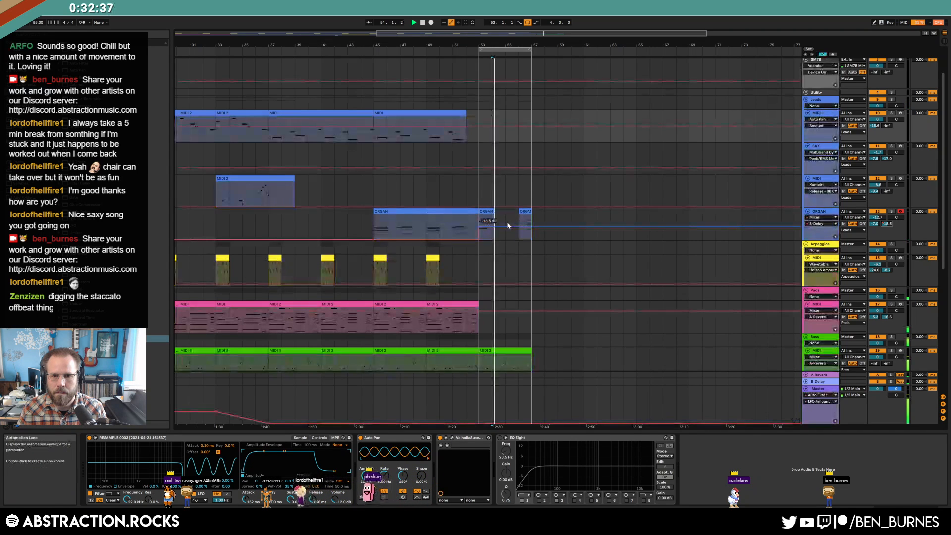
{"action": "left_click", "coordinate": [480, 226]}
Step: Paste the percussion clip at bar 53 on the Drums group's MIDI track and shorten it to end at bar 57
{"action": "scroll", "coordinate": [508, 276], "scroll_direction": "down", "scroll_amount": 5}
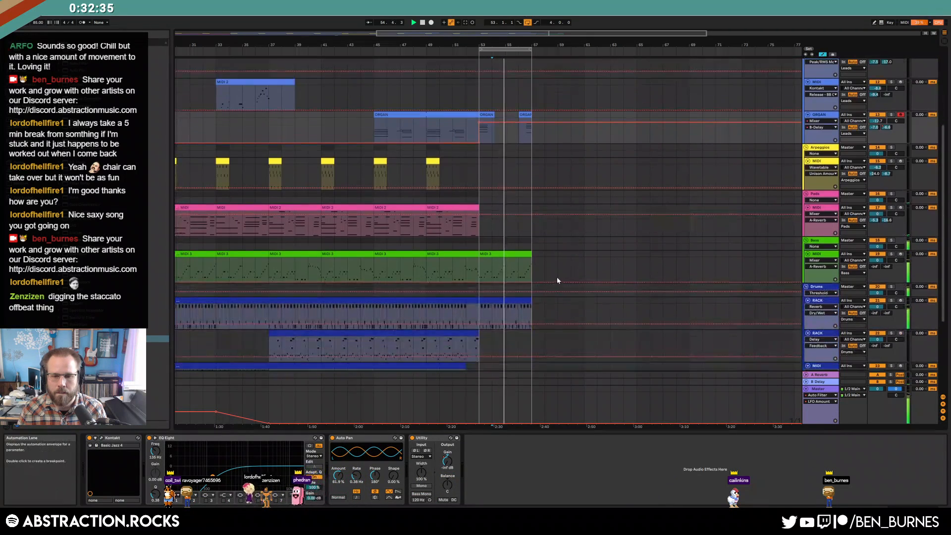
{"action": "scroll", "coordinate": [510, 275], "scroll_direction": "down", "scroll_amount": 3}
{"action": "left_click", "coordinate": [473, 258]}
{"action": "left_click", "coordinate": [480, 257]}
{"action": "key", "text": "ctrl+v"}
{"action": "key", "text": "a"}
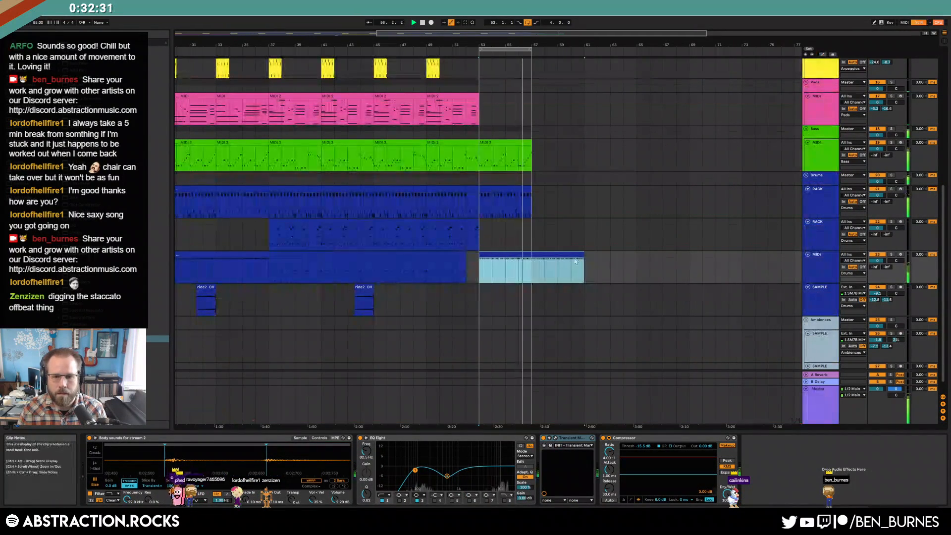
{"action": "left_click_drag", "start_coordinate": [584, 255], "coordinate": [544, 254]}
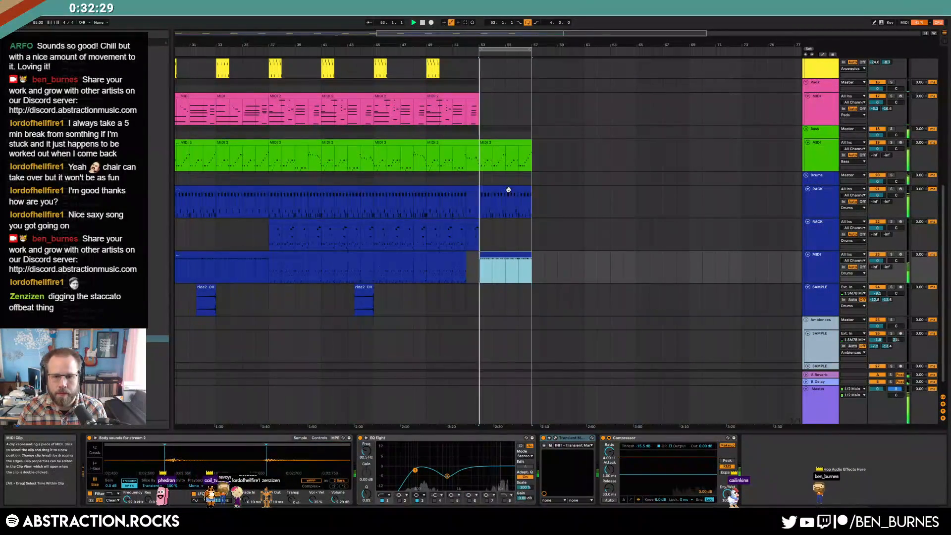
Step: Open the first drum RACK clip starting at bar 53 and select all of its SM78 notes
{"action": "double_click", "coordinate": [506, 198]}
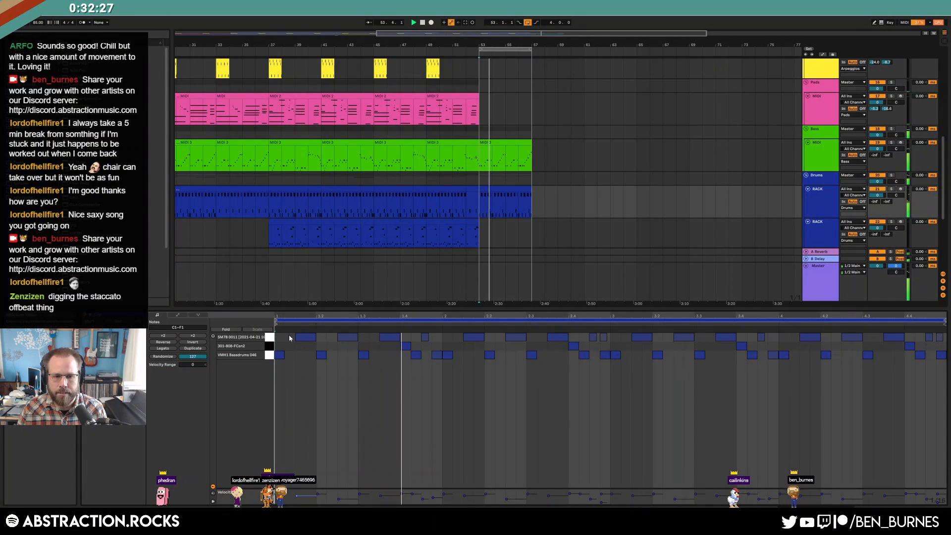
{"action": "left_click", "coordinate": [274, 337]}
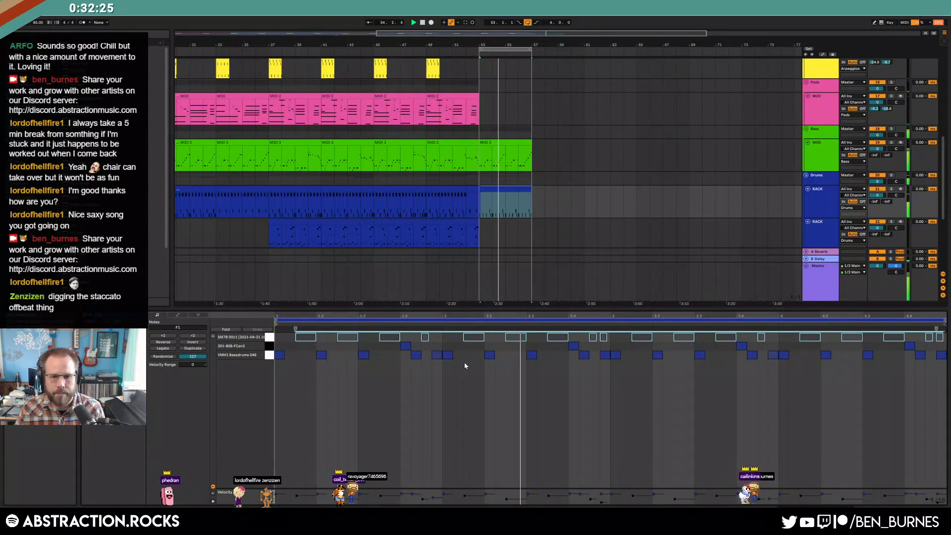
{"action": "key", "text": "shift+Tab"}
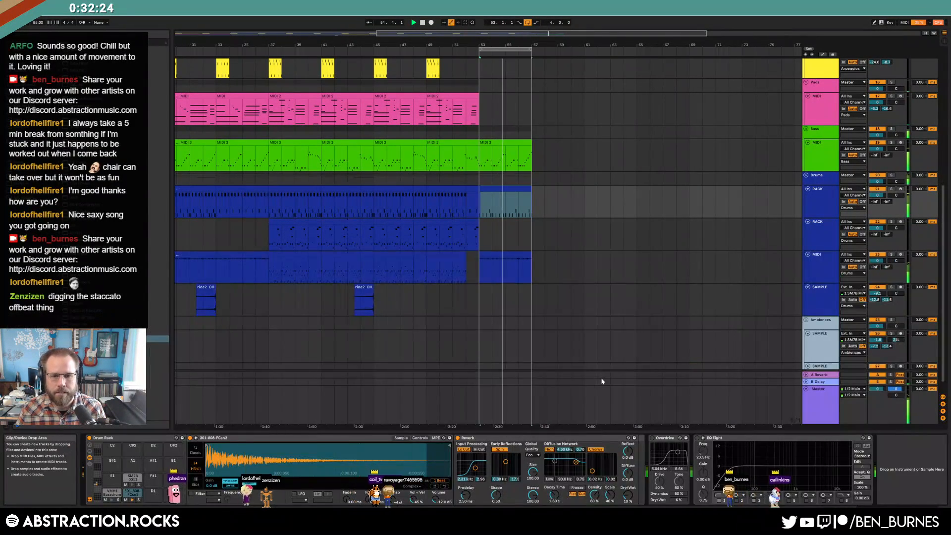
{"action": "left_click", "coordinate": [483, 212]}
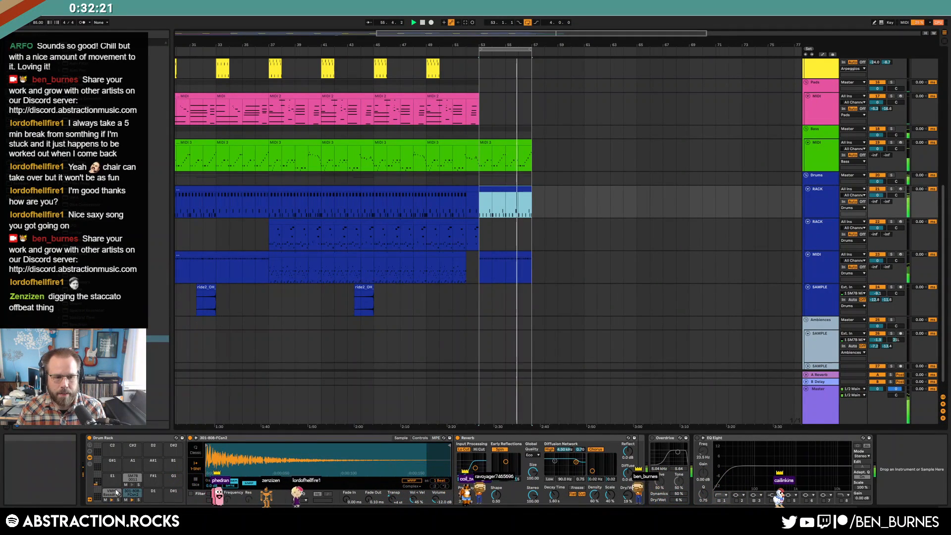
Step: Cut the pads clip back to end at bar 52 and play the transition from bar 49
{"action": "left_click", "coordinate": [461, 163]}
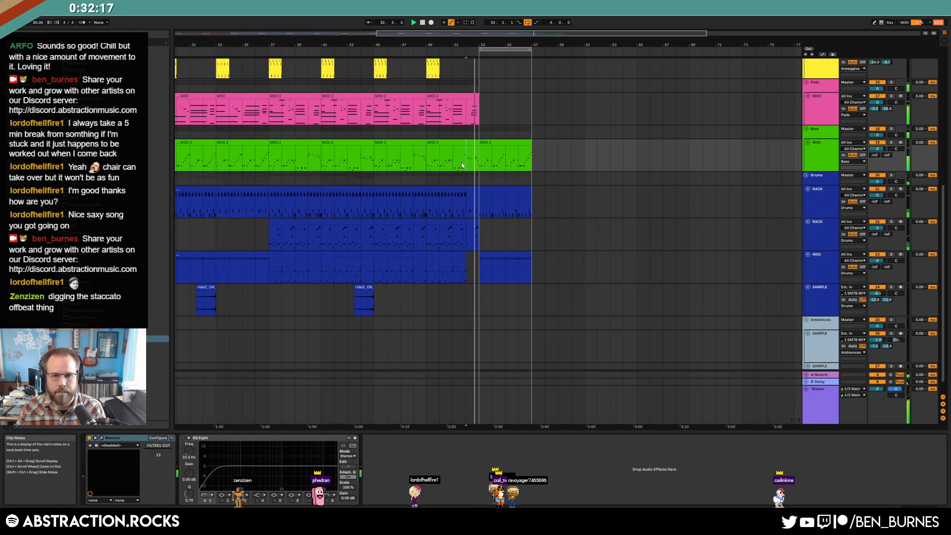
{"action": "left_click", "coordinate": [467, 99]}
{"action": "left_click", "coordinate": [431, 120]}
{"action": "key", "text": "space"}
{"action": "key", "text": "space"}
{"action": "scroll", "coordinate": [487, 135], "scroll_direction": "up", "scroll_amount": 3}
{"action": "scroll", "coordinate": [488, 133], "scroll_direction": "up", "scroll_amount": 5}
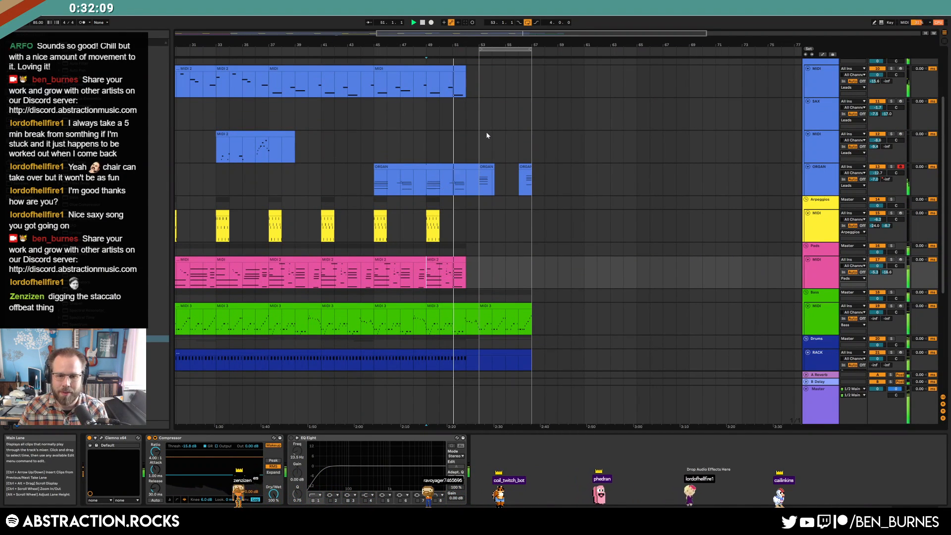
Step: Copy the ride2_OH sample on the drum SAMPLE track so the copy ends at bar 53
{"action": "scroll", "coordinate": [487, 136], "scroll_direction": "down", "scroll_amount": 2}
{"action": "scroll", "coordinate": [486, 141], "scroll_direction": "down", "scroll_amount": 6}
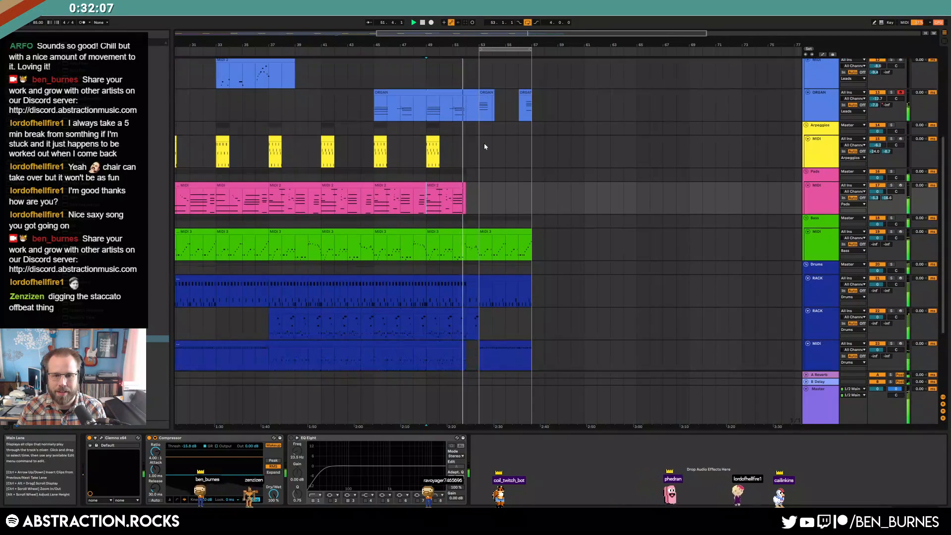
{"action": "left_click_drag", "start_coordinate": [430, 316], "coordinate": [469, 314]}
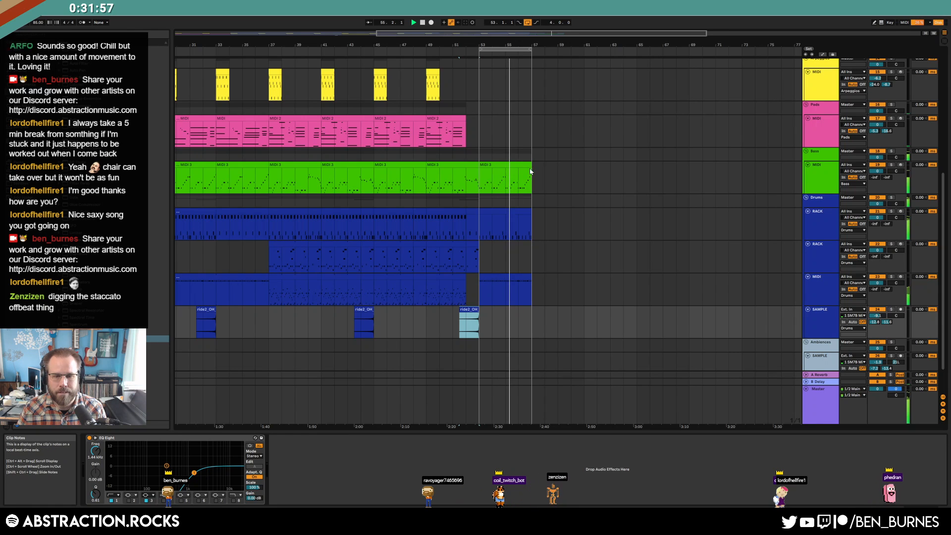
Step: In the bass clip from bar 53, lengthen the second F0 note of its third bar and add a short A0 between the last G#0 and A#0
{"action": "double_click", "coordinate": [513, 171]}
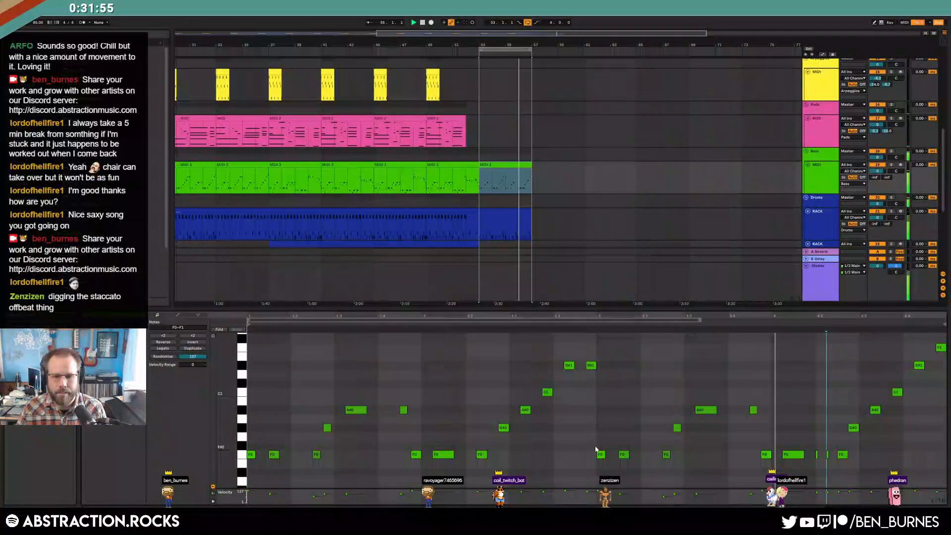
{"action": "left_click_drag", "start_coordinate": [627, 454], "coordinate": [645, 459]}
{"action": "left_click", "coordinate": [871, 440]}
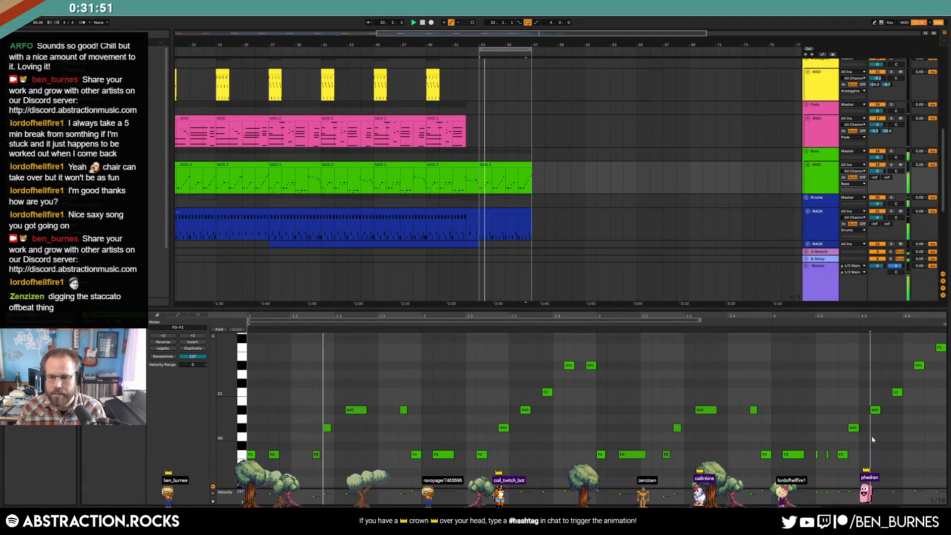
{"action": "double_click", "coordinate": [863, 419]}
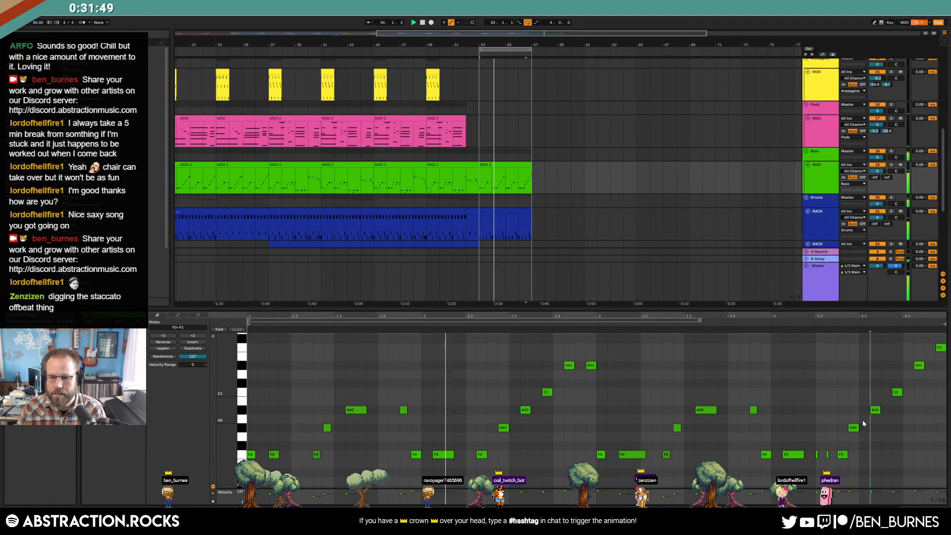
{"action": "left_click_drag", "start_coordinate": [870, 418], "coordinate": [866, 418]}
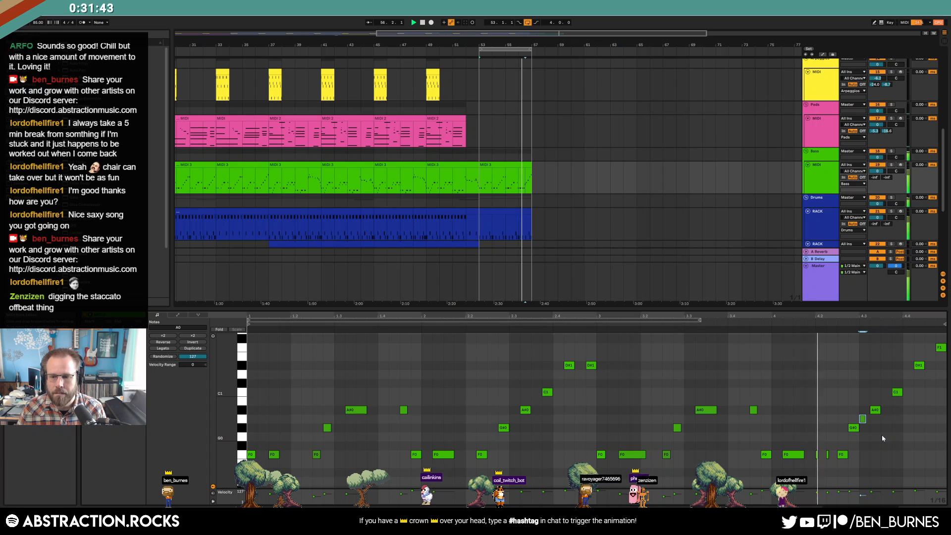
{"action": "mouse_move", "coordinate": [863, 420]}
{"action": "left_mouse_down"}
{"action": "mouse_move", "coordinate": [863, 409]}
{"action": "mouse_move", "coordinate": [854, 428]}
{"action": "left_mouse_up"}
{"action": "left_click", "coordinate": [861, 420]}
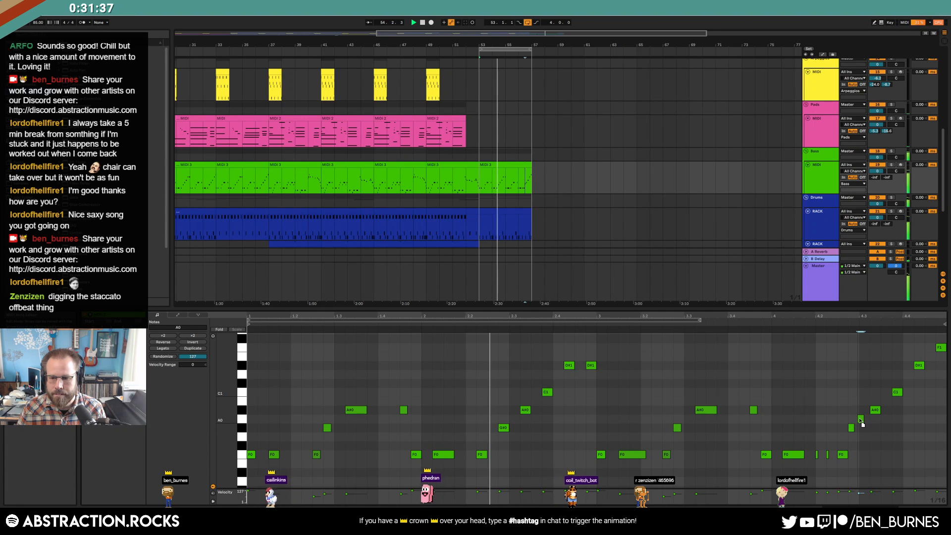
{"action": "left_click", "coordinate": [853, 428]}
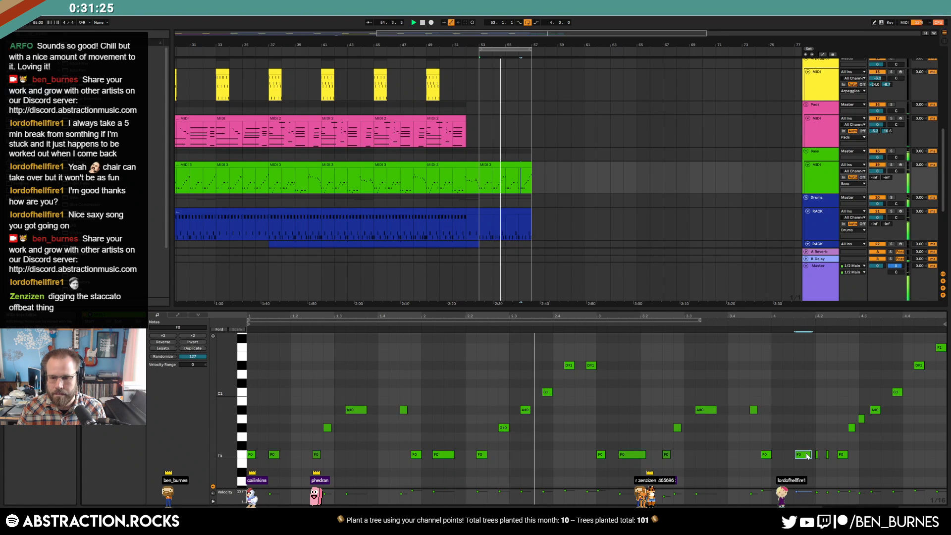
{"action": "key", "text": "shift+Tab"}
Step: Select the first SAMPLE track in the Ambiences group
{"action": "scroll", "coordinate": [641, 277], "scroll_direction": "down", "scroll_amount": 3}
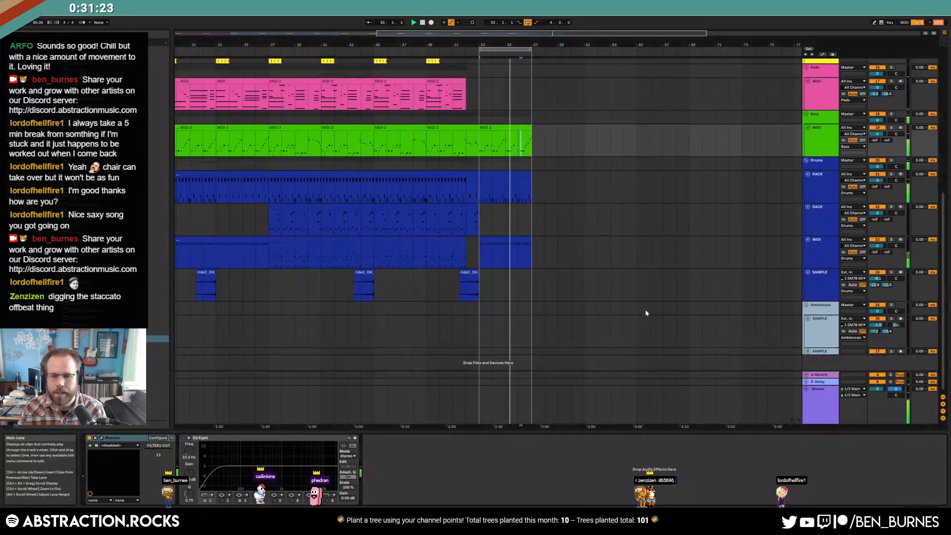
{"action": "left_click", "coordinate": [819, 332]}
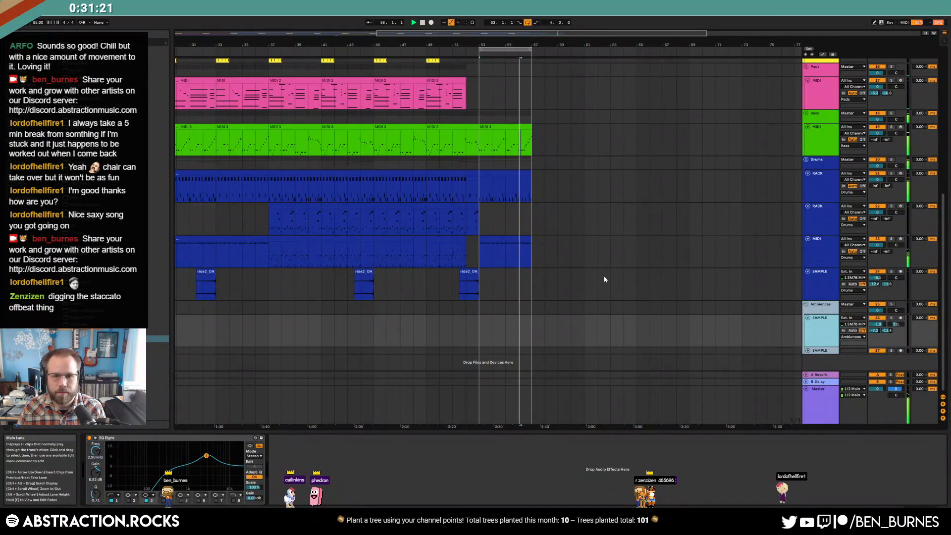
{"action": "scroll", "coordinate": [604, 279], "scroll_direction": "up", "scroll_amount": 3}
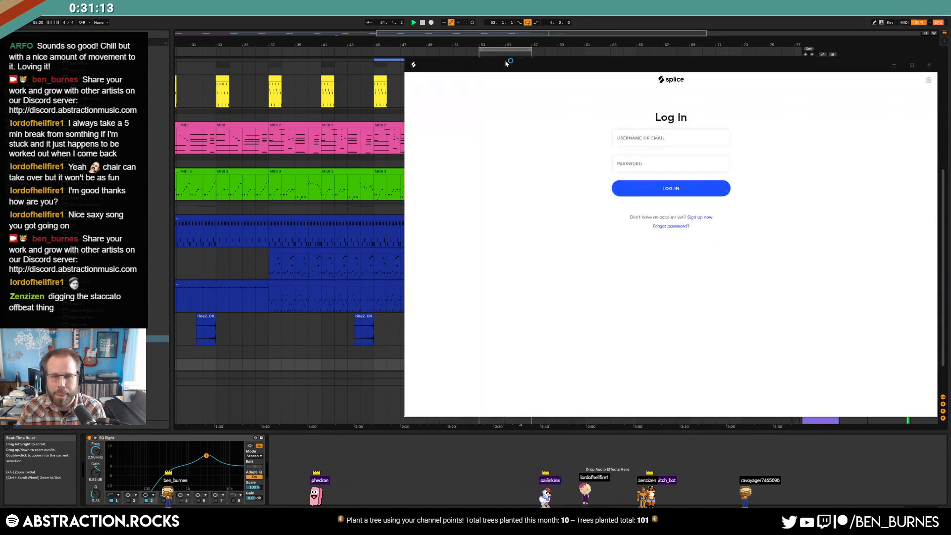
Step: Switch to Splice and log in with the account username and password, keeping the window off the captured screen meanwhile
{"action": "left_click", "coordinate": [662, 140]}
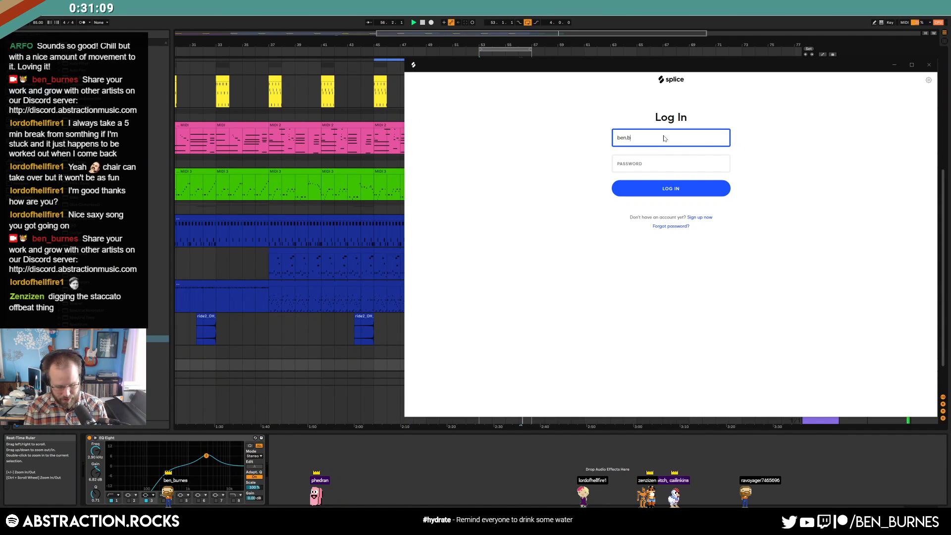
{"action": "left_click_drag", "start_coordinate": [687, 64], "coordinate": [950, 107]}
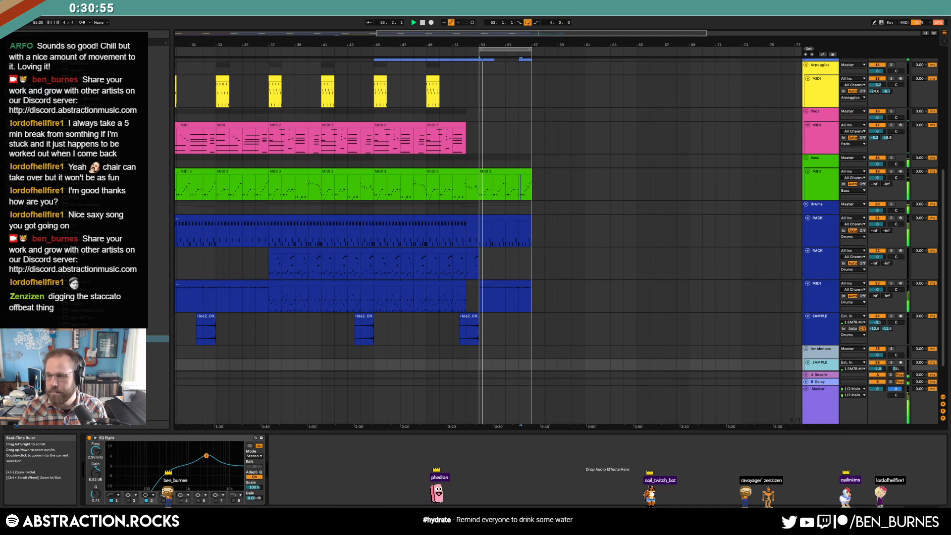
{"action": "left_click_drag", "start_coordinate": [950, 89], "coordinate": [637, 90]}
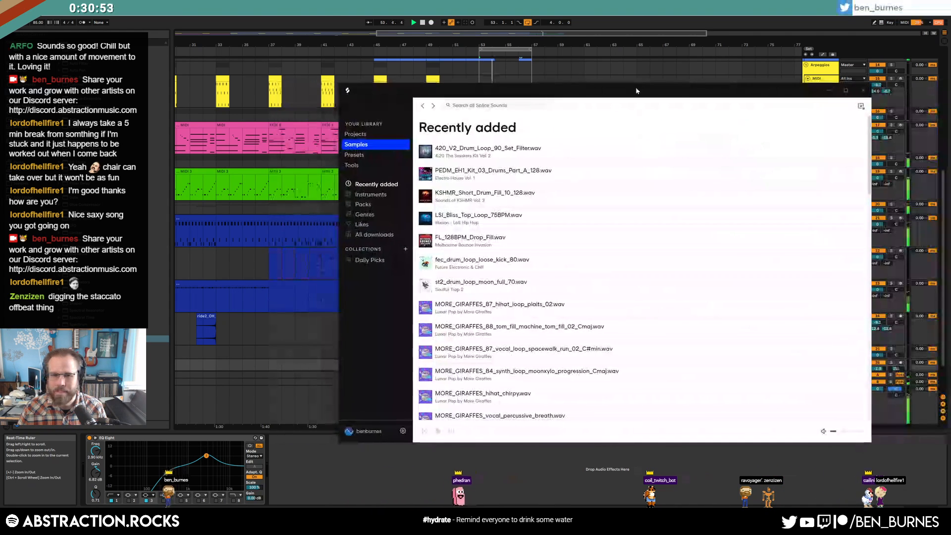
Step: In the Splice sample library, show the Drums instrument category and filter it to loops at 85 BPM
{"action": "left_click", "coordinate": [364, 205]}
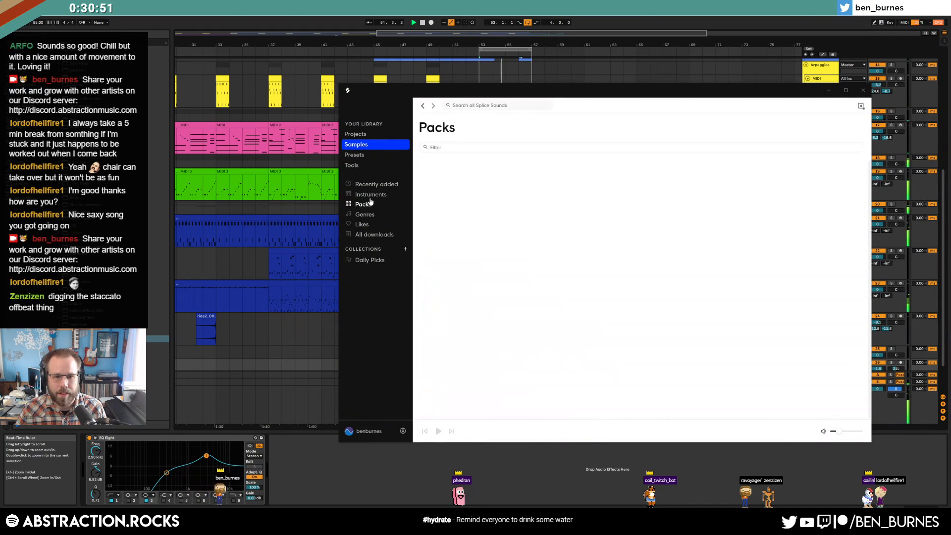
{"action": "left_click", "coordinate": [372, 195]}
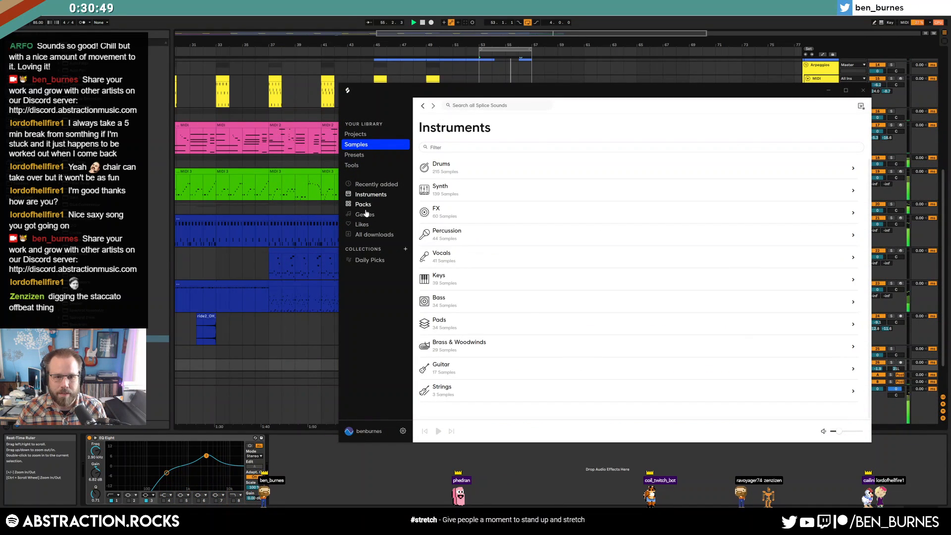
{"action": "left_click", "coordinate": [434, 177]}
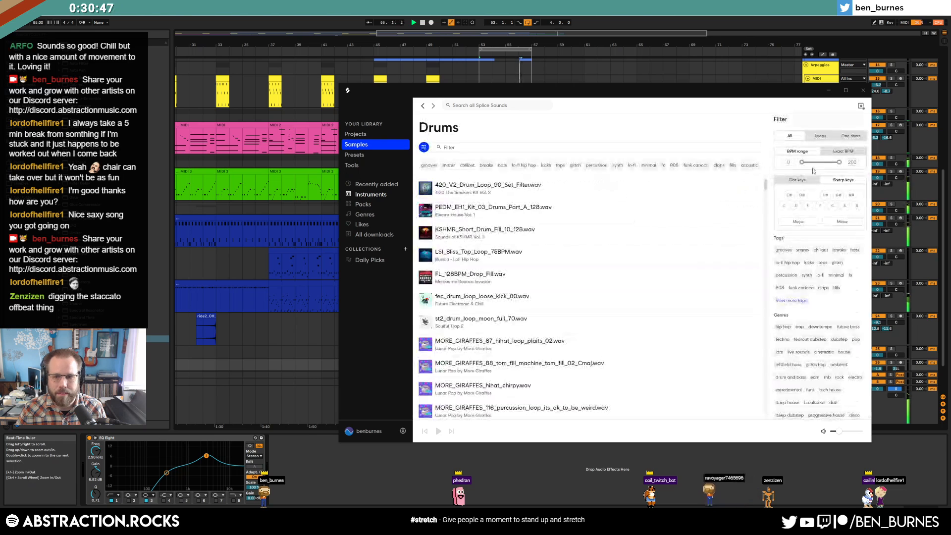
{"action": "type", "text": "85"}
{"action": "key", "text": "Tab"}
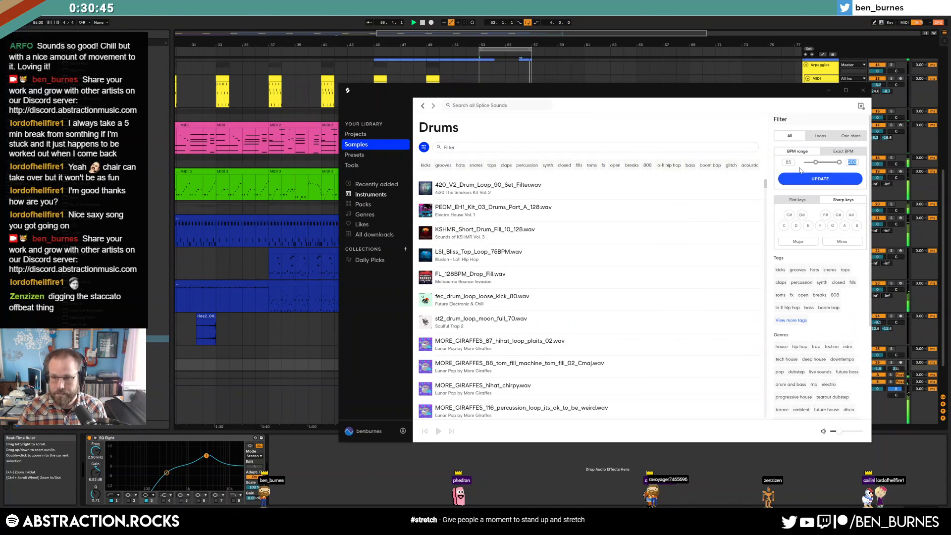
{"action": "left_click", "coordinate": [821, 142]}
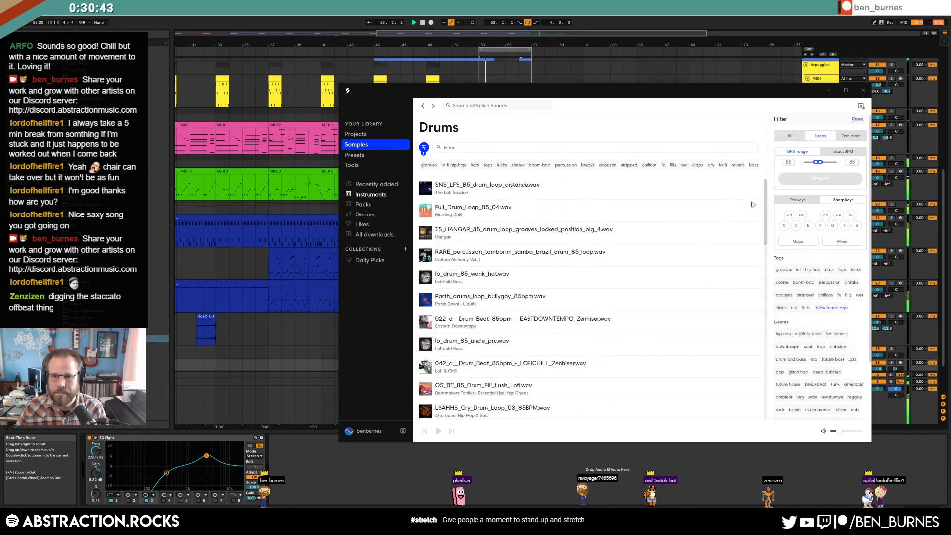
Step: Audition the 85 BPM drum loops, then download Aquamarine_Drums.wav and place it on the drum SAMPLE track at bar 59
{"action": "left_click", "coordinate": [426, 188]}
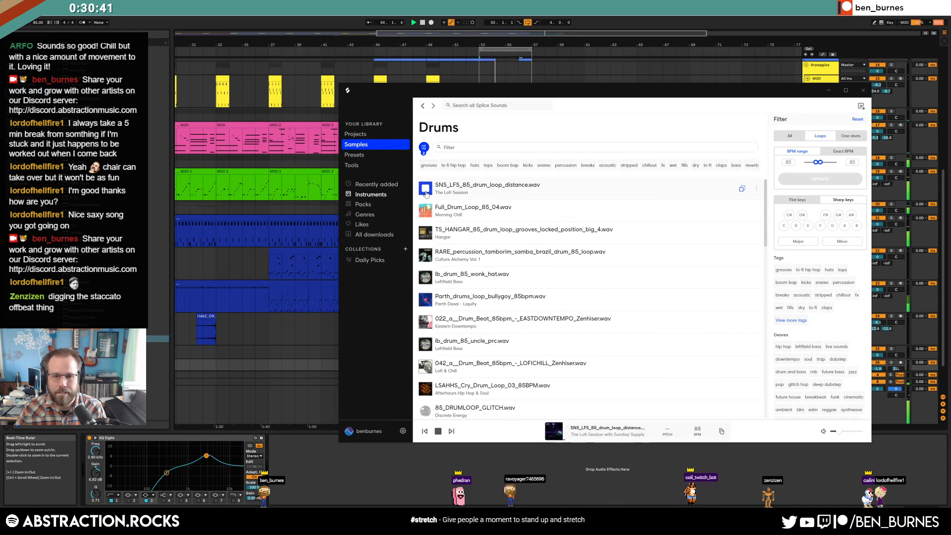
{"action": "scroll", "coordinate": [582, 307], "scroll_direction": "down", "scroll_amount": 5}
{"action": "scroll", "coordinate": [583, 306], "scroll_direction": "down", "scroll_amount": 3}
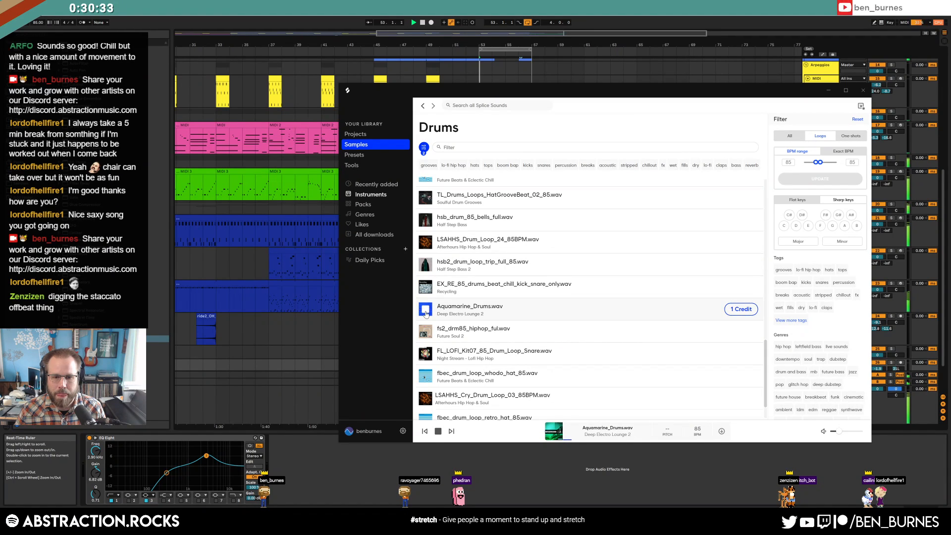
{"action": "left_click_drag", "start_coordinate": [694, 93], "coordinate": [329, 57]}
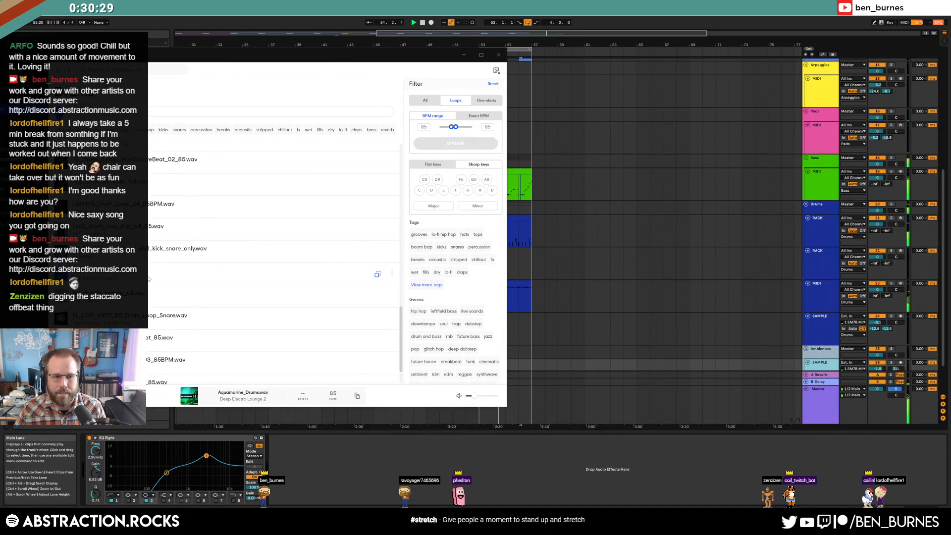
{"action": "mouse_move", "coordinate": [277, 274]}
{"action": "left_mouse_down"}
{"action": "mouse_move", "coordinate": [573, 327]}
{"action": "mouse_move", "coordinate": [560, 328]}
{"action": "left_mouse_up"}
{"action": "left_click", "coordinate": [597, 330]}
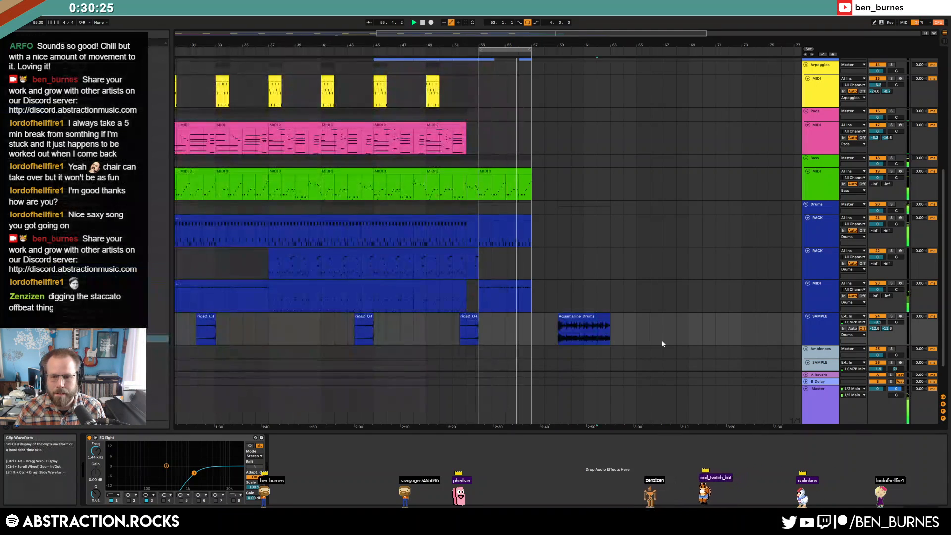
Step: Insert a second SAMPLE audio track below the existing one in the Drums group, unfold it and raise its second send
{"action": "left_click", "coordinate": [823, 329]}
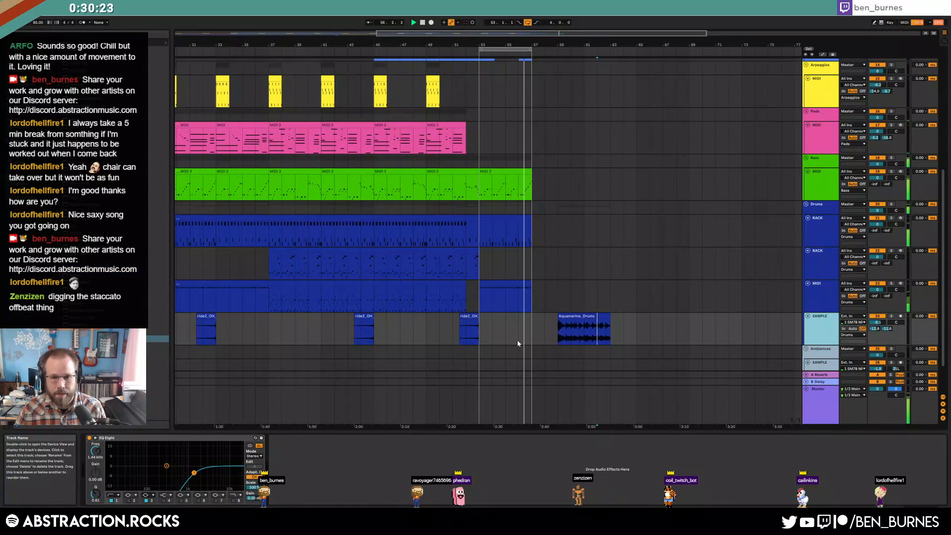
{"action": "key", "text": "ctrl+t"}
{"action": "scroll", "coordinate": [507, 342], "scroll_direction": "up", "scroll_amount": 3}
{"action": "scroll", "coordinate": [540, 328], "scroll_direction": "down", "scroll_amount": 1}
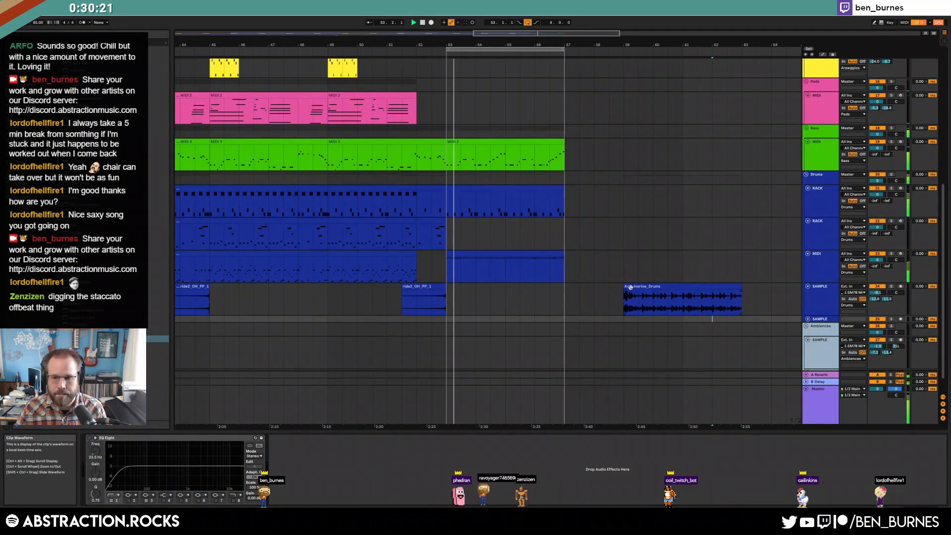
{"action": "left_click", "coordinate": [830, 305]}
{"action": "left_click", "coordinate": [808, 319]}
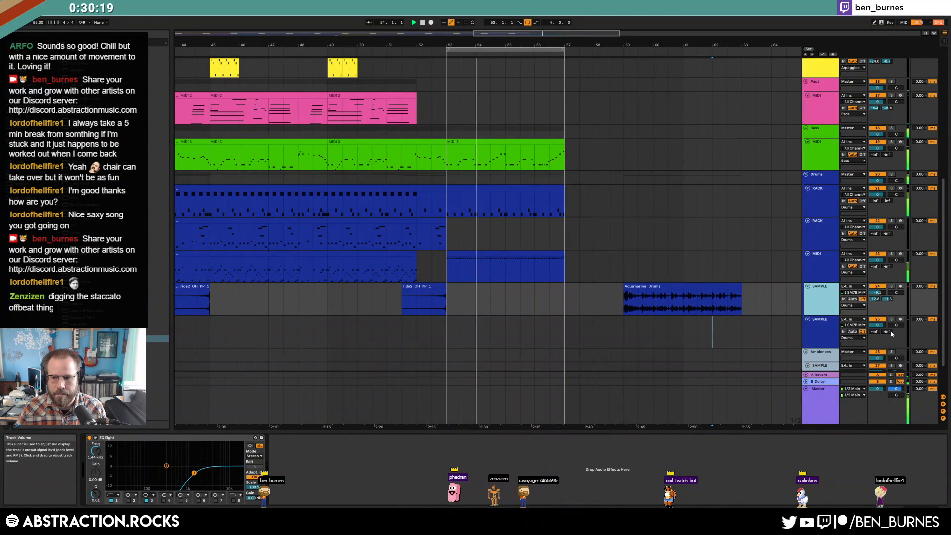
{"action": "left_click_drag", "start_coordinate": [888, 332], "coordinate": [887, 307]}
Step: Move the Aquamarine_Drums clip to bar 53 on the new SAMPLE track, trimming it to two beats with a short fade-out
{"action": "left_click", "coordinate": [656, 298]}
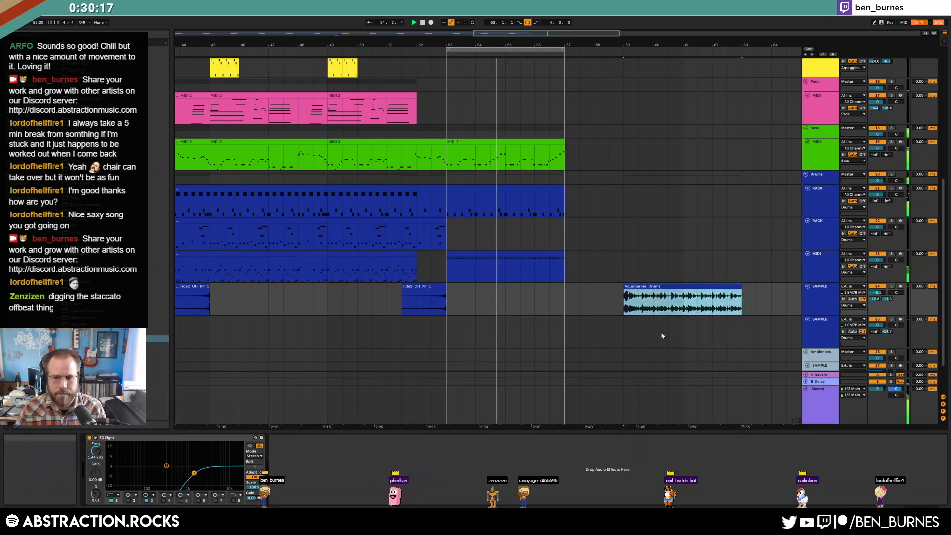
{"action": "left_click_drag", "start_coordinate": [649, 301], "coordinate": [605, 333]}
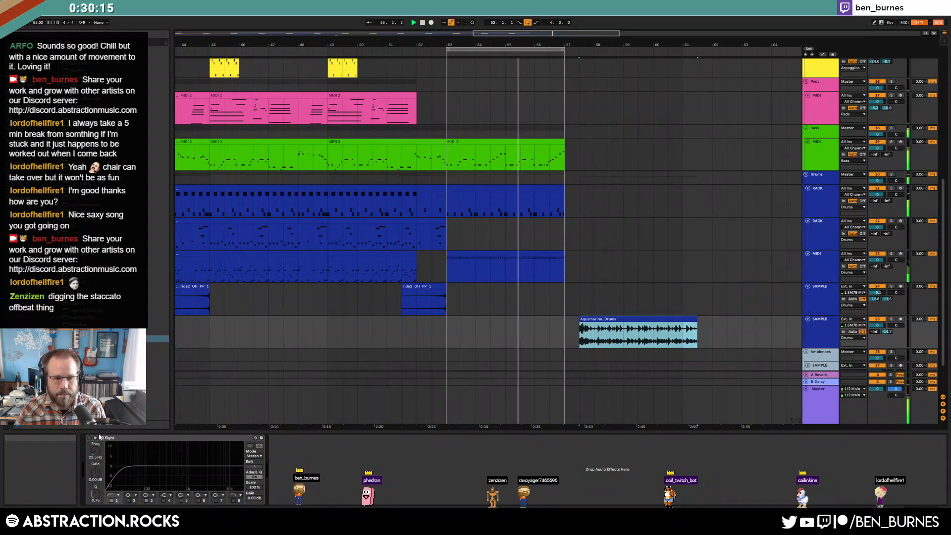
{"action": "left_click", "coordinate": [601, 319]}
{"action": "left_click_drag", "start_coordinate": [724, 342], "coordinate": [455, 324]}
{"action": "key", "text": "Delete"}
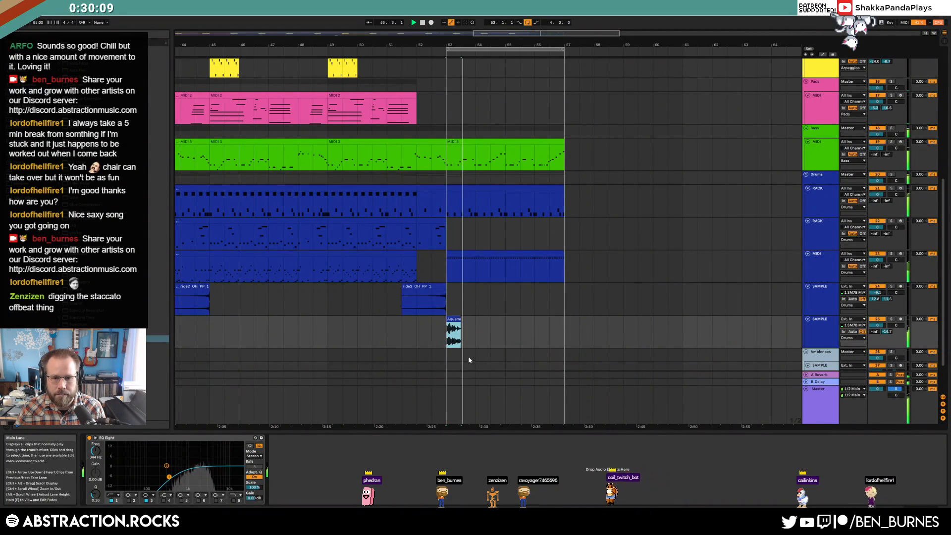
{"action": "left_click_drag", "start_coordinate": [459, 324], "coordinate": [452, 326]}
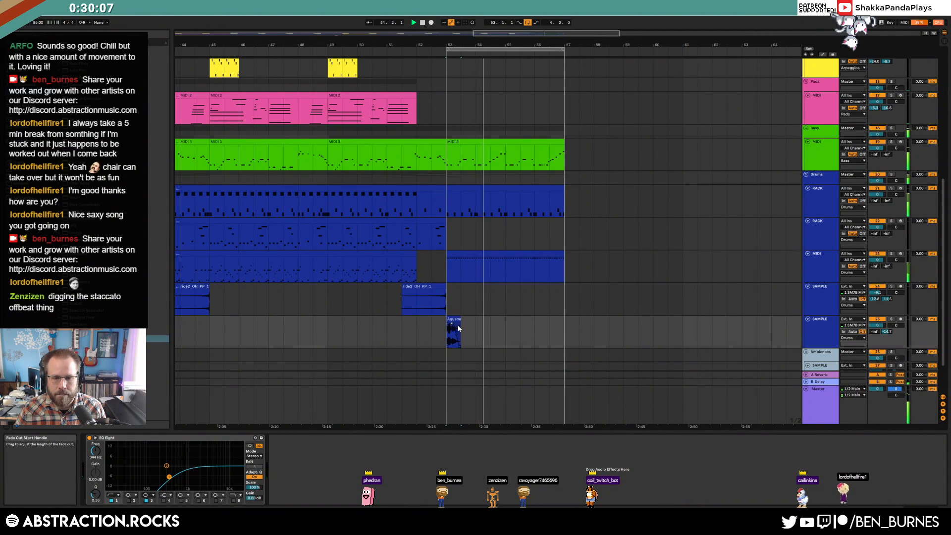
{"action": "left_click", "coordinate": [491, 330]}
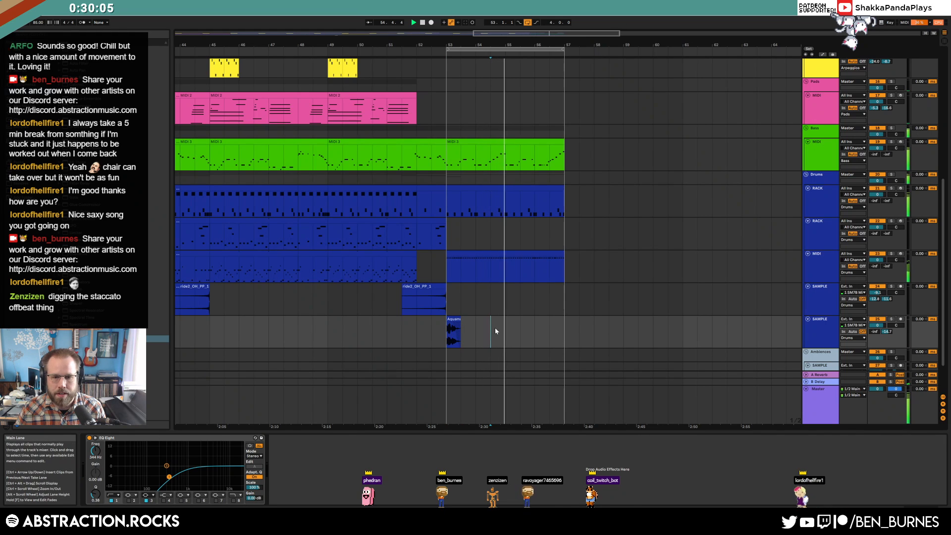
Step: Place a copy of the Aquamarine_Drums snippet at bar 57 and lengthen it to the full loop, ending at bar 61
{"action": "scroll", "coordinate": [495, 328], "scroll_direction": "up", "scroll_amount": 3}
{"action": "left_click", "coordinate": [401, 331]}
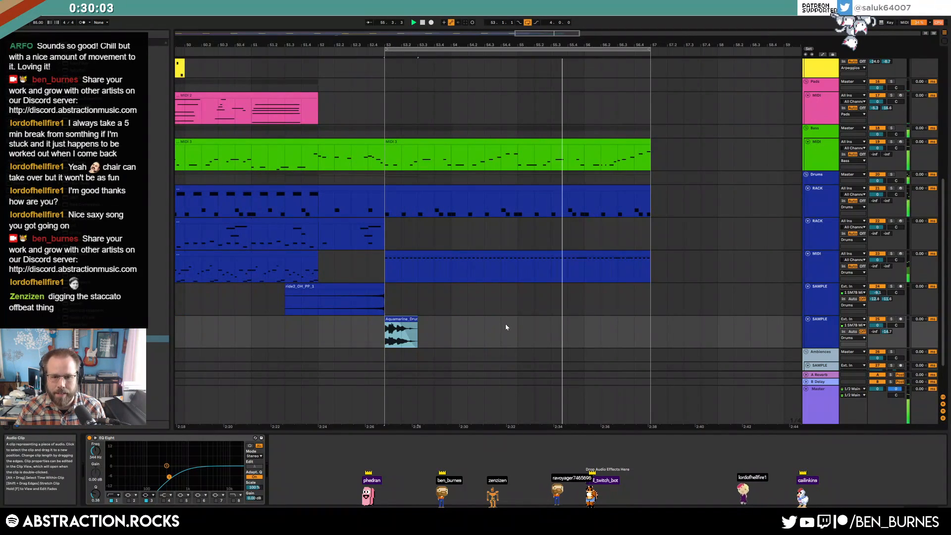
{"action": "left_click", "coordinate": [505, 327]}
{"action": "key", "text": "ctrl+v"}
{"action": "left_click_drag", "start_coordinate": [567, 323], "coordinate": [734, 320]}
{"action": "left_click_drag", "start_coordinate": [613, 319], "coordinate": [730, 319]}
{"action": "left_click_drag", "start_coordinate": [518, 45], "coordinate": [359, 31]}
{"action": "left_click_drag", "start_coordinate": [595, 321], "coordinate": [643, 319]}
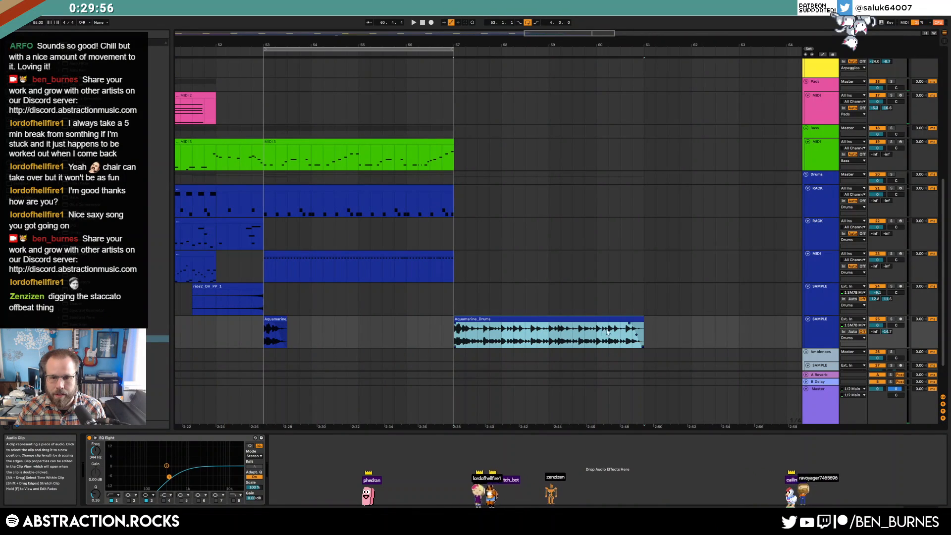
{"action": "left_click", "coordinate": [642, 320]}
{"action": "left_click", "coordinate": [642, 320]}
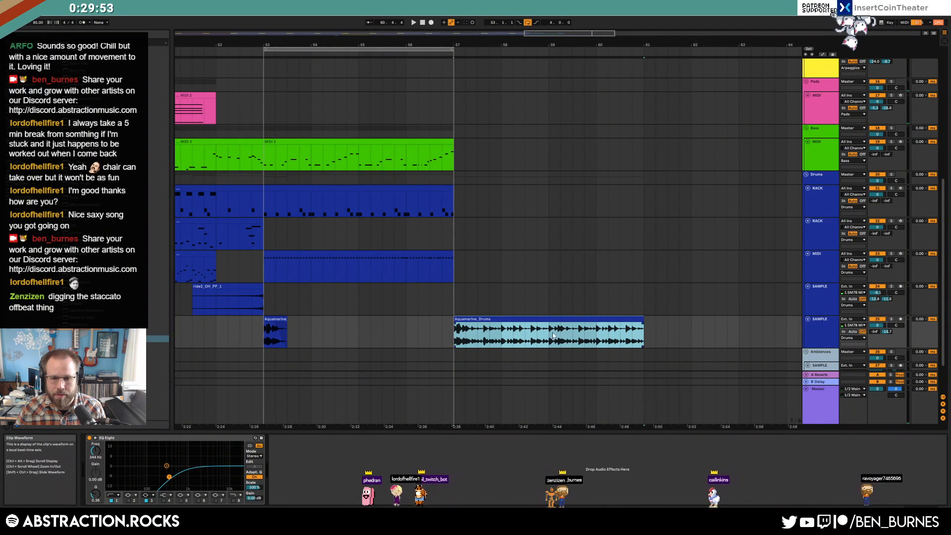
Step: Copy a short hit from about beat 58.4 of the full Aquamarine_Drums clip and paste it twice in succession from about 54.4
{"action": "left_click", "coordinate": [538, 332]}
{"action": "key", "text": "ctrl+1"}
{"action": "left_click_drag", "start_coordinate": [537, 335], "coordinate": [542, 334]}
{"action": "left_click", "coordinate": [348, 332]}
{"action": "key", "text": "ctrl+v"}
{"action": "key", "text": "ctrl+v"}
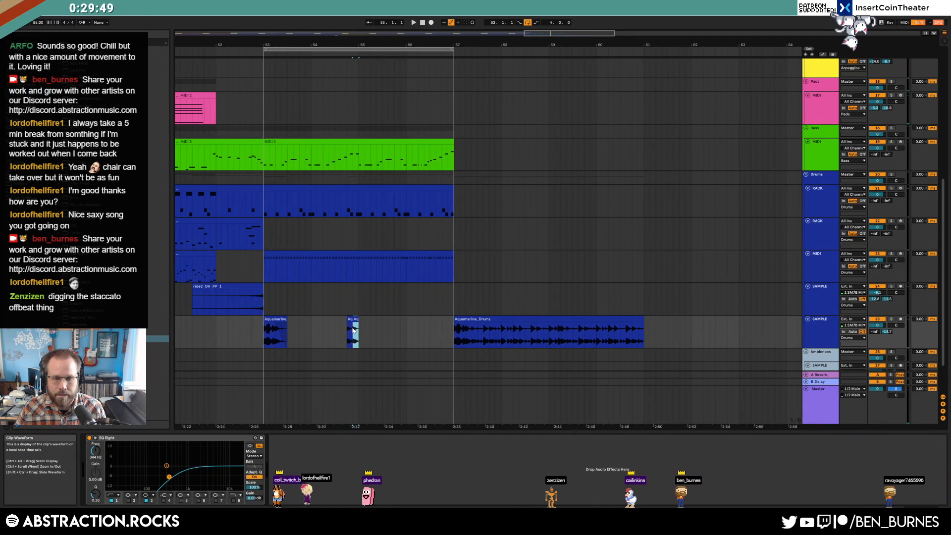
Step: Lengthen the second pasted hit into the second beat of bar 55 and play the section from just before bar 53
{"action": "scroll", "coordinate": [353, 334], "scroll_direction": "up", "scroll_amount": 6}
{"action": "scroll", "coordinate": [562, 347], "scroll_direction": "down", "scroll_amount": 4}
{"action": "scroll", "coordinate": [730, 338], "scroll_direction": "down", "scroll_amount": 4}
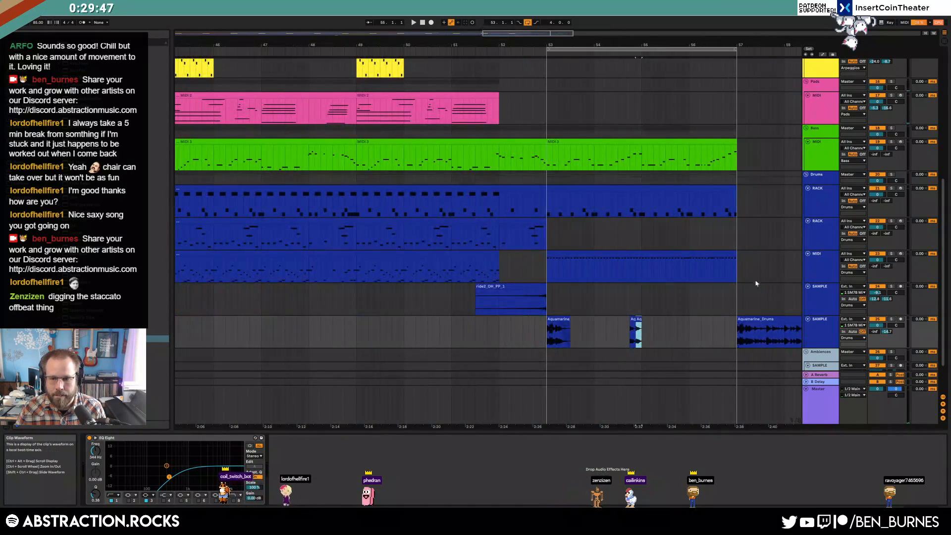
{"action": "mouse_move", "coordinate": [641, 319]}
{"action": "left_mouse_down"}
{"action": "mouse_move", "coordinate": [660, 322]}
{"action": "mouse_move", "coordinate": [650, 325]}
{"action": "left_mouse_up"}
{"action": "left_click", "coordinate": [541, 331]}
{"action": "key", "text": "space"}
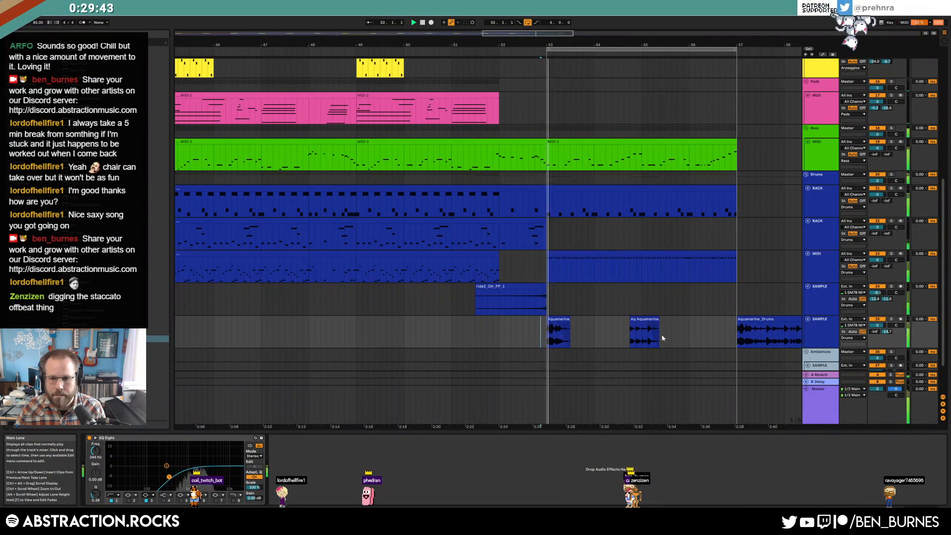
Step: Paste the short hit twice in bar 56, at about 56.2.3 and 56.4, and delete the full Aquamarine_Drums clip from bar 57
{"action": "left_click_drag", "start_coordinate": [536, 33], "coordinate": [571, 33]}
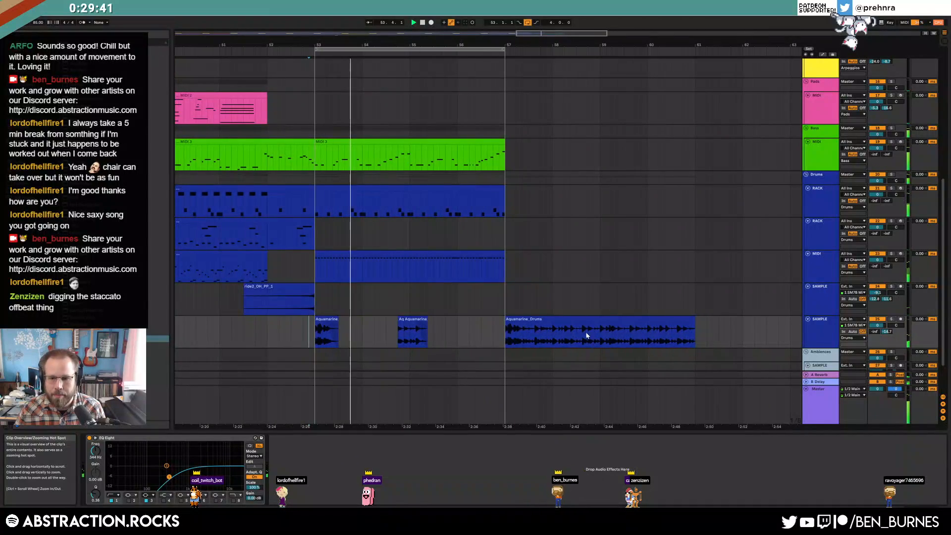
{"action": "left_click", "coordinate": [477, 331]}
{"action": "key", "text": "ctrl+v"}
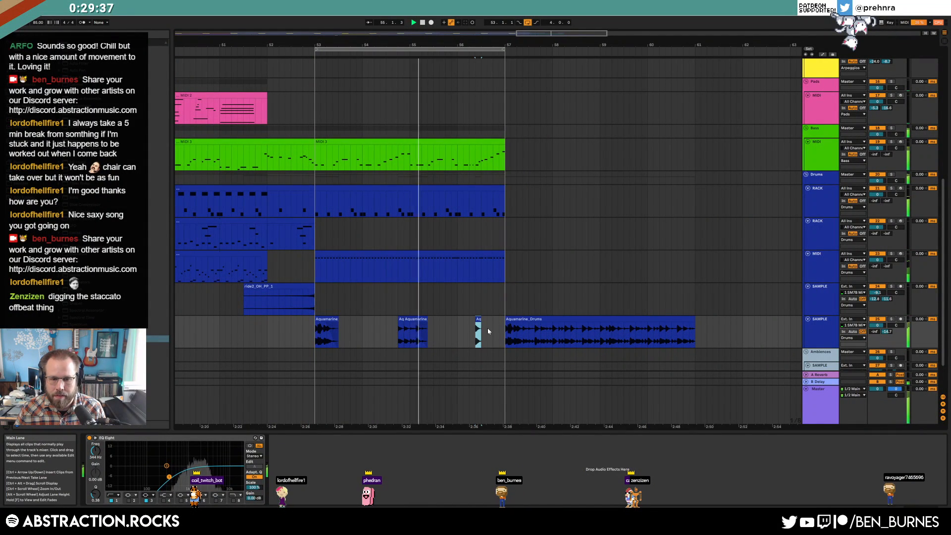
{"action": "left_click", "coordinate": [494, 326]}
{"action": "key", "text": "ctrl+v"}
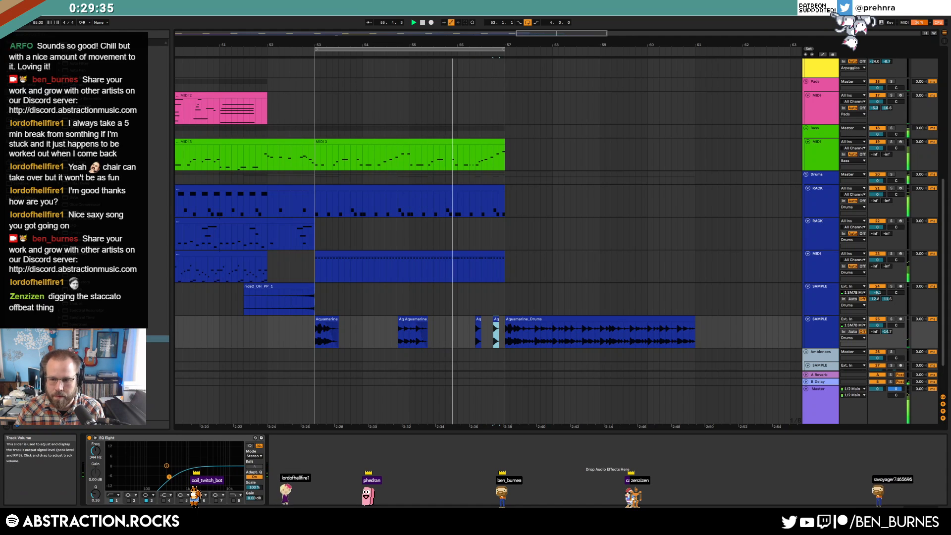
{"action": "left_click", "coordinate": [650, 332]}
{"action": "key", "text": "Delete"}
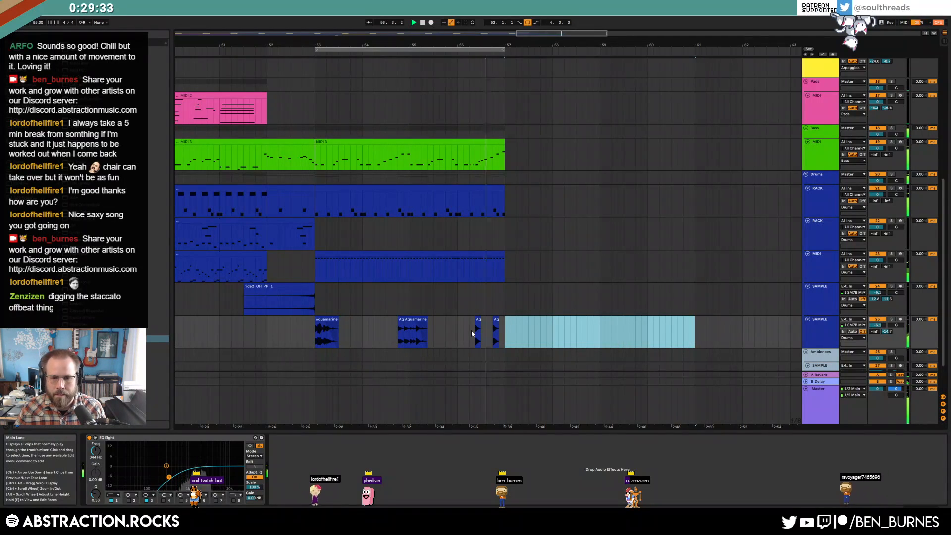
Step: Adjust the last Aquamarine_Drums snippet in bar 56 so that it reaches bar 57
{"action": "left_click", "coordinate": [496, 321]}
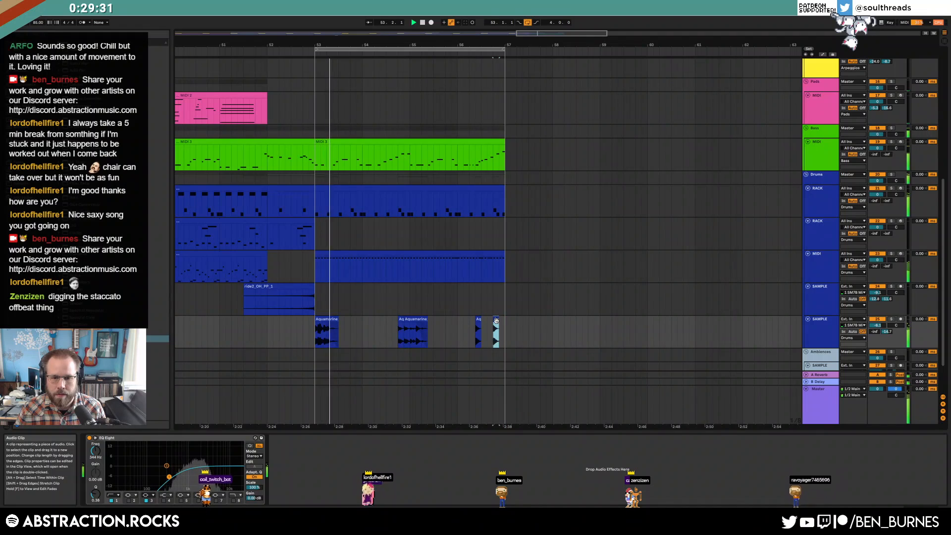
{"action": "left_click_drag", "start_coordinate": [499, 320], "coordinate": [505, 320]}
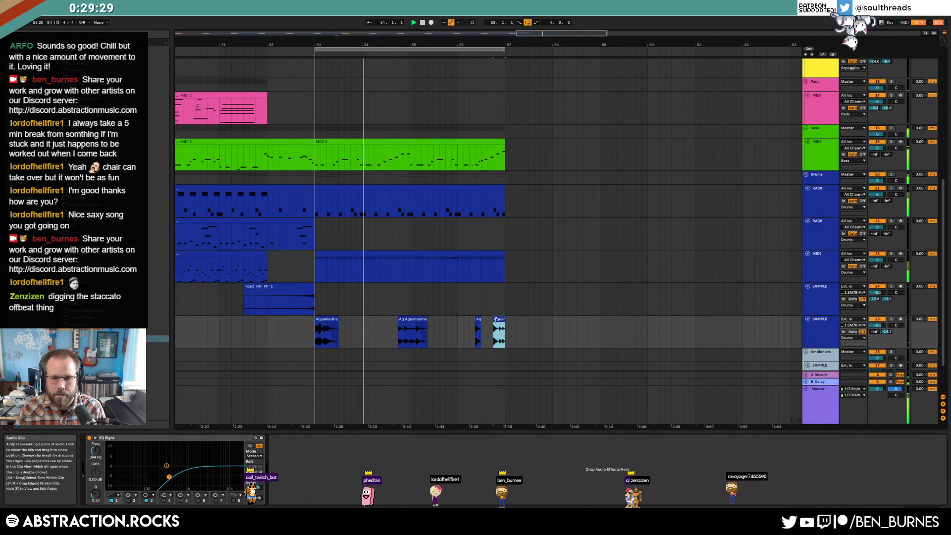
{"action": "key", "text": "ctrl+z"}
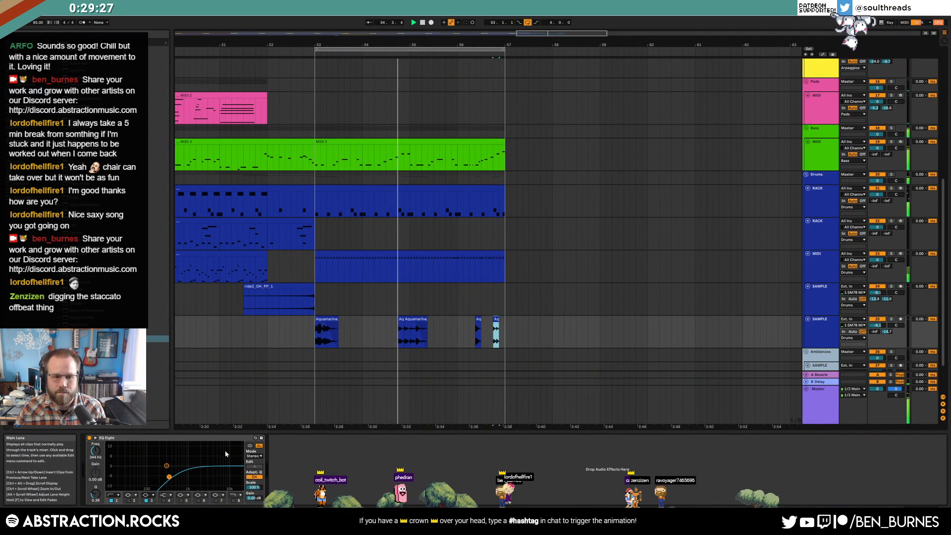
Step: Raise the new SAMPLE track's EQ Eight low-cut frequency to about 667 Hz, pan the track right and stop playback
{"action": "left_click_drag", "start_coordinate": [169, 477], "coordinate": [181, 469]}
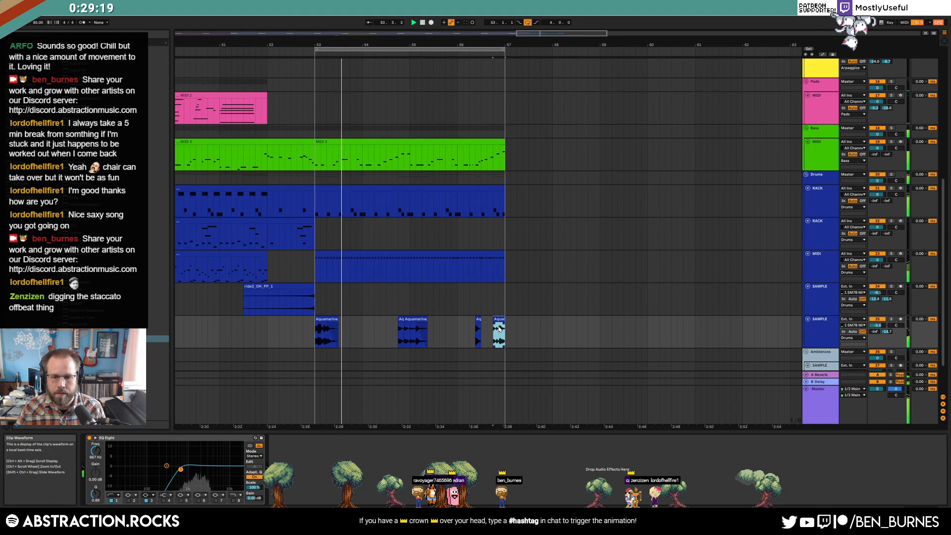
{"action": "left_click_drag", "start_coordinate": [877, 325], "coordinate": [896, 317]}
{"action": "key", "text": "space"}
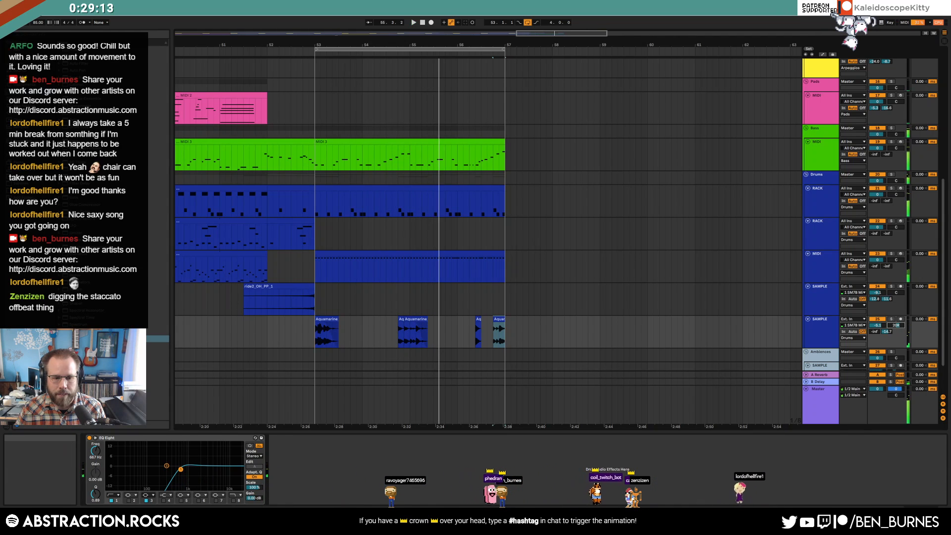
Step: Switch to Splice, audition fbec_drum_loop_whodo_hat_85.wav and download it for one credit
{"action": "left_click", "coordinate": [396, 524]}
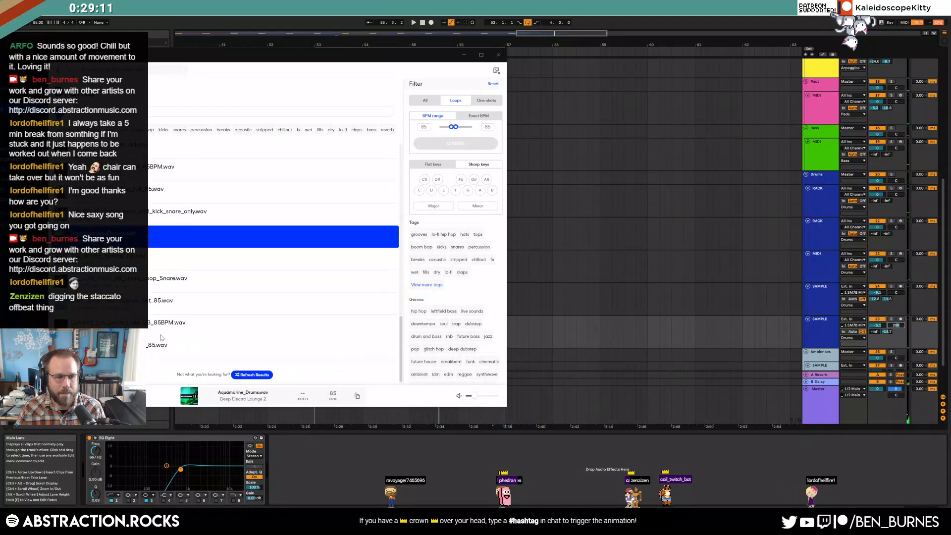
{"action": "left_click", "coordinate": [61, 303]}
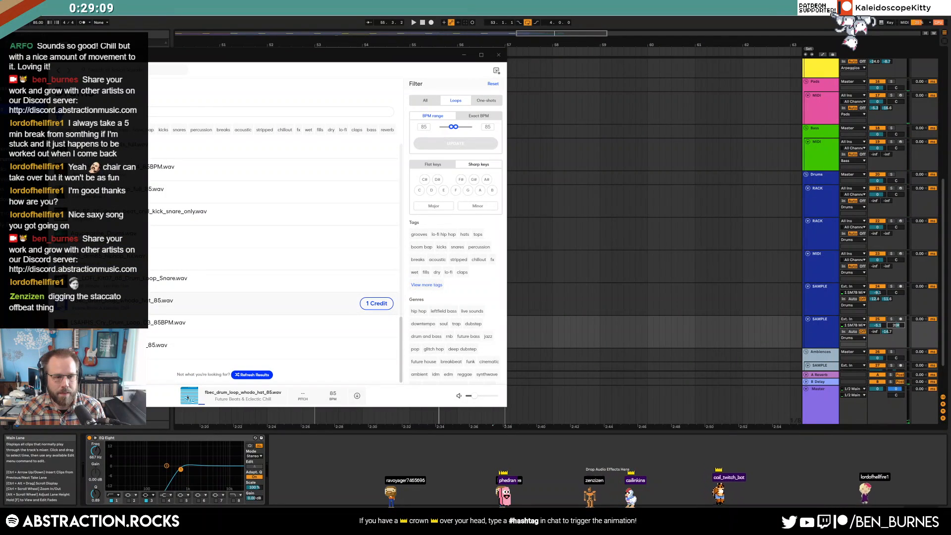
{"action": "left_click", "coordinate": [366, 305]}
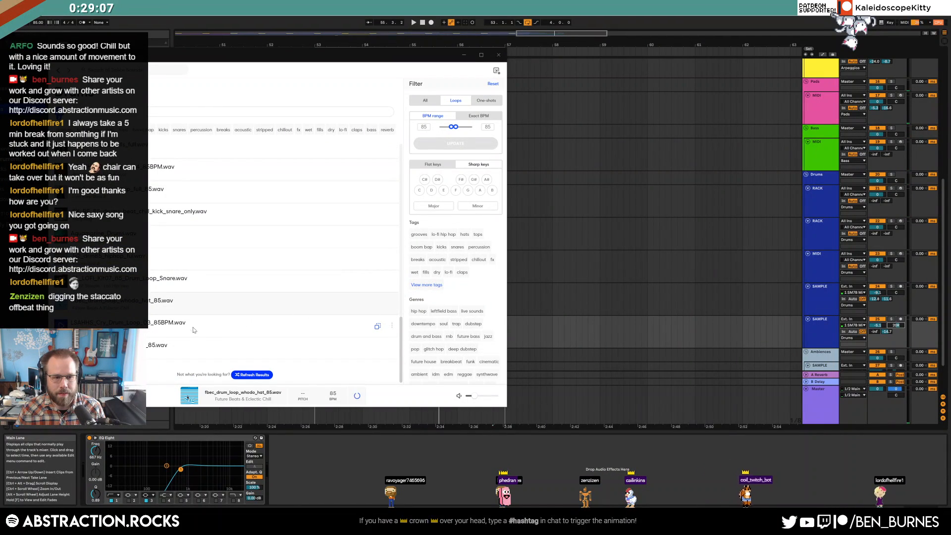
Step: Bring the downloaded fbec_drum_loop_whodo_hat_85 loop onto the lower SAMPLE track at about bar 58.2 and copy a short slice of it to 53.4
{"action": "left_click_drag", "start_coordinate": [172, 305], "coordinate": [588, 337]}
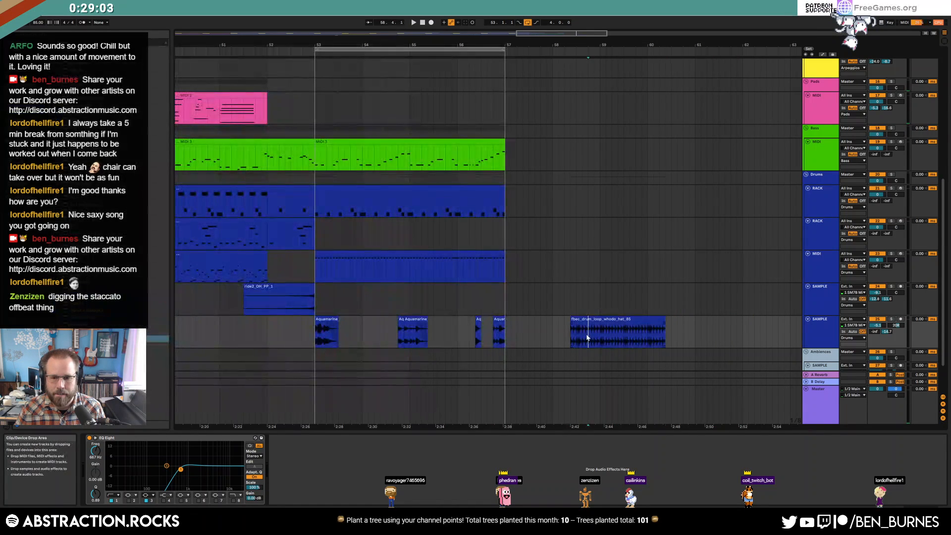
{"action": "key", "text": "space"}
{"action": "left_click", "coordinate": [616, 339]}
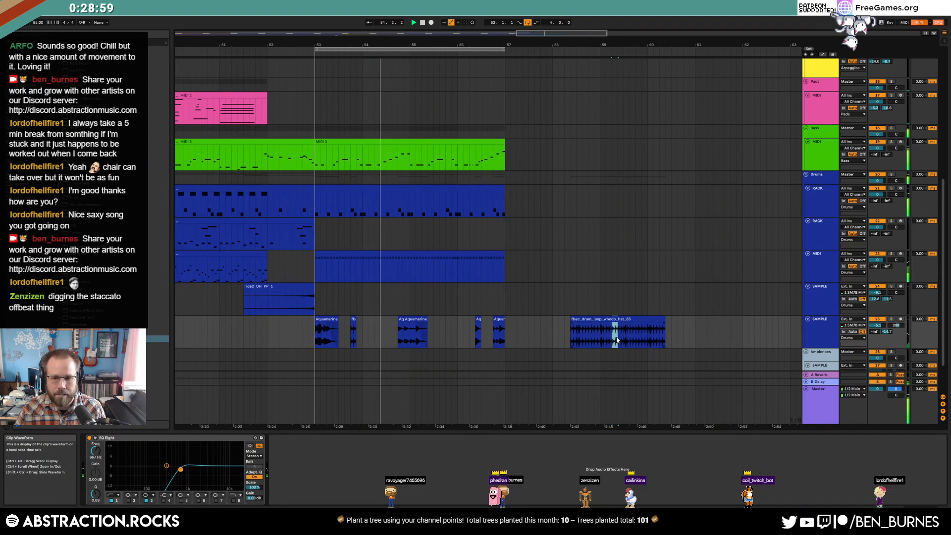
Step: Paste another short hat loop slice near the end of bar 55 and delete the full hat loop from bar 58
{"action": "left_click", "coordinate": [454, 337]}
{"action": "key", "text": "ctrl+v"}
{"action": "left_click", "coordinate": [618, 319]}
{"action": "key", "text": "Delete"}
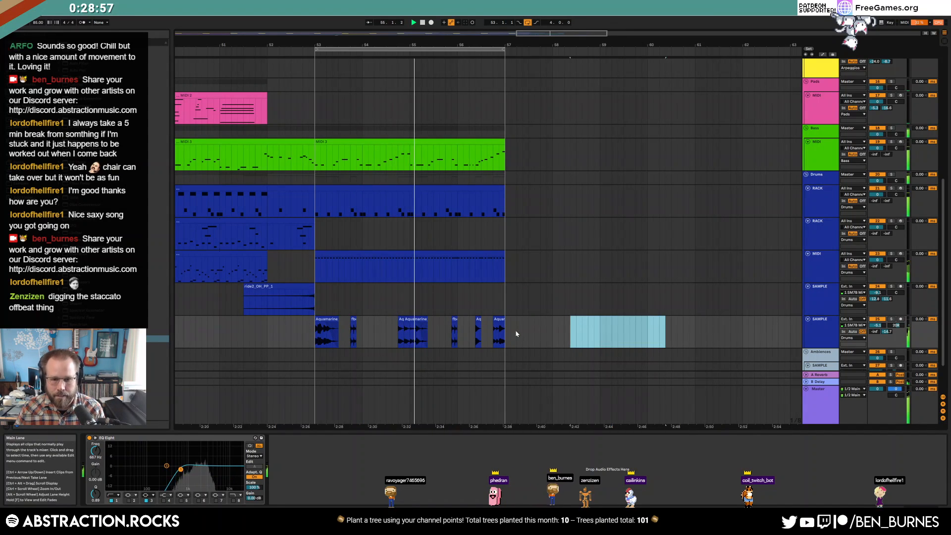
Step: Copy the hat slice from bar 53 to beat 54.3 on the same SAMPLE track
{"action": "left_click", "coordinate": [455, 320]}
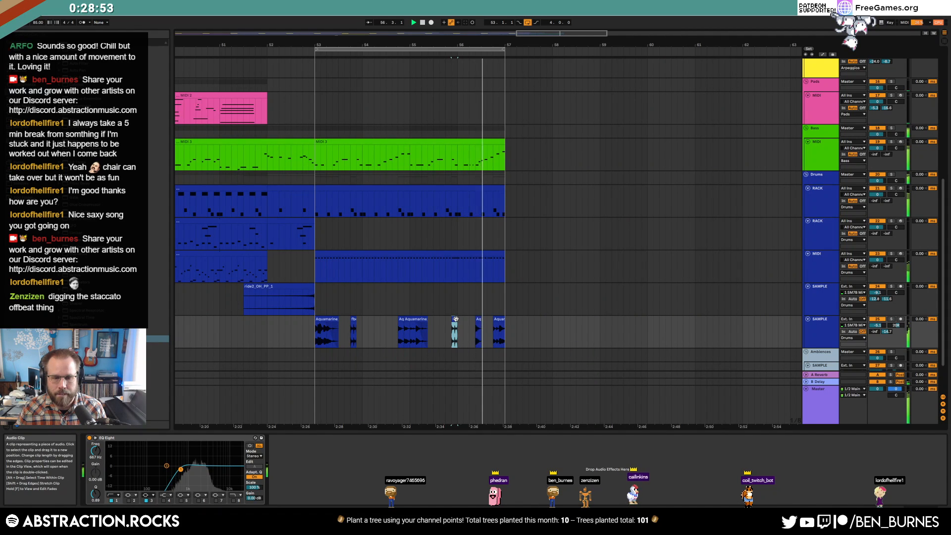
{"action": "left_click", "coordinate": [354, 319]}
{"action": "left_click", "coordinate": [380, 327]}
{"action": "key", "text": "ctrl+v"}
{"action": "left_click_drag", "start_coordinate": [386, 319], "coordinate": [387, 319]}
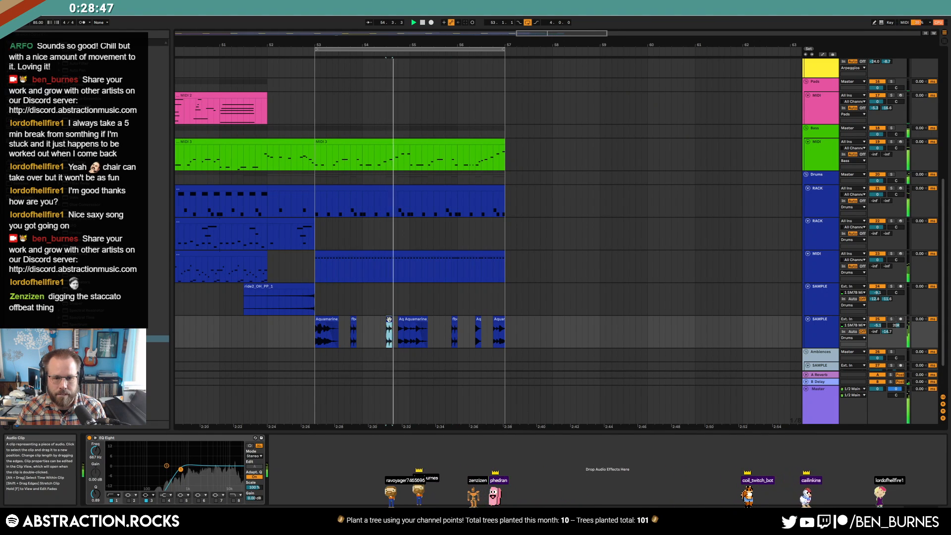
Step: Trim the hat slice in bar 54 to about a sixteenth note and shift it slightly later than 54.3
{"action": "scroll", "coordinate": [387, 319], "scroll_direction": "up", "scroll_amount": 5}
{"action": "mouse_move", "coordinate": [416, 319]}
{"action": "left_mouse_down"}
{"action": "mouse_move", "coordinate": [403, 318]}
{"action": "mouse_move", "coordinate": [432, 319]}
{"action": "left_mouse_up"}
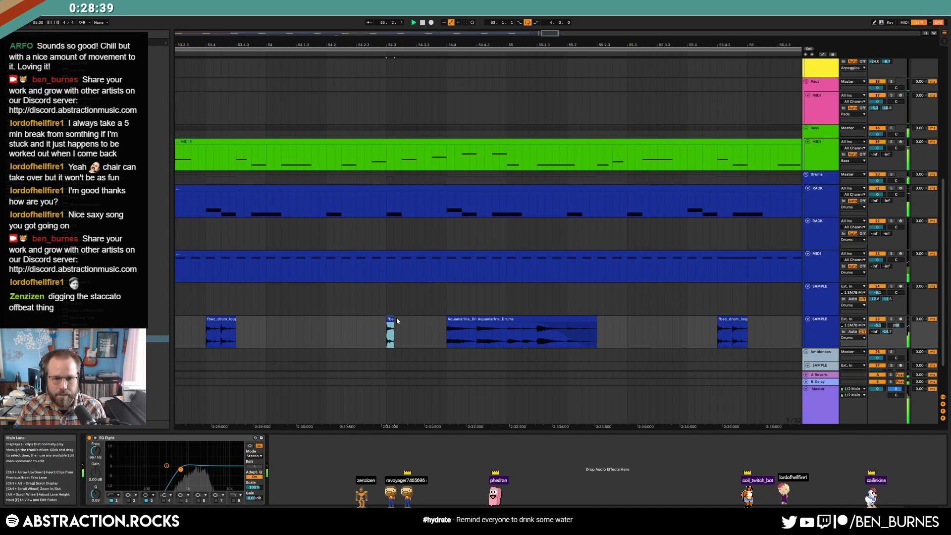
{"action": "left_click_drag", "start_coordinate": [395, 321], "coordinate": [400, 319]}
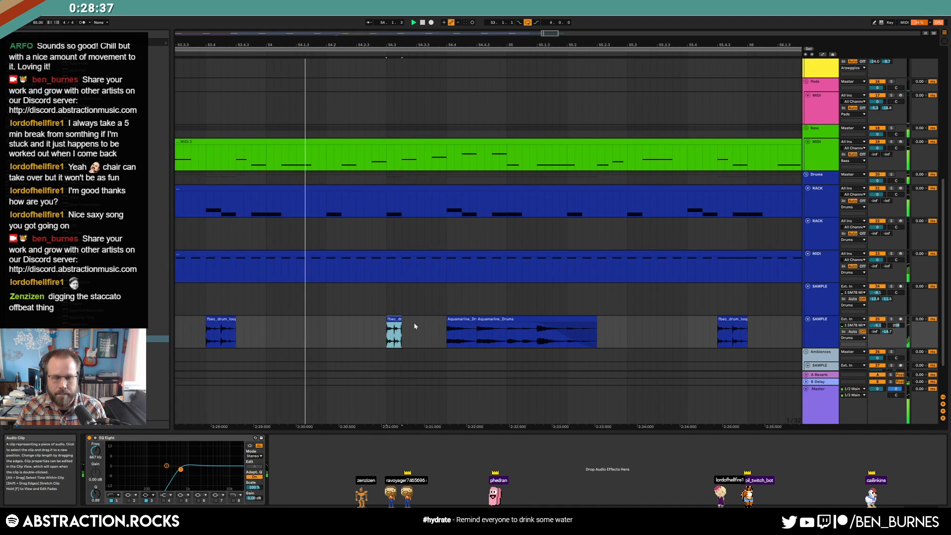
{"action": "scroll", "coordinate": [415, 324], "scroll_direction": "down", "scroll_amount": 3}
{"action": "scroll", "coordinate": [419, 323], "scroll_direction": "up", "scroll_amount": 6}
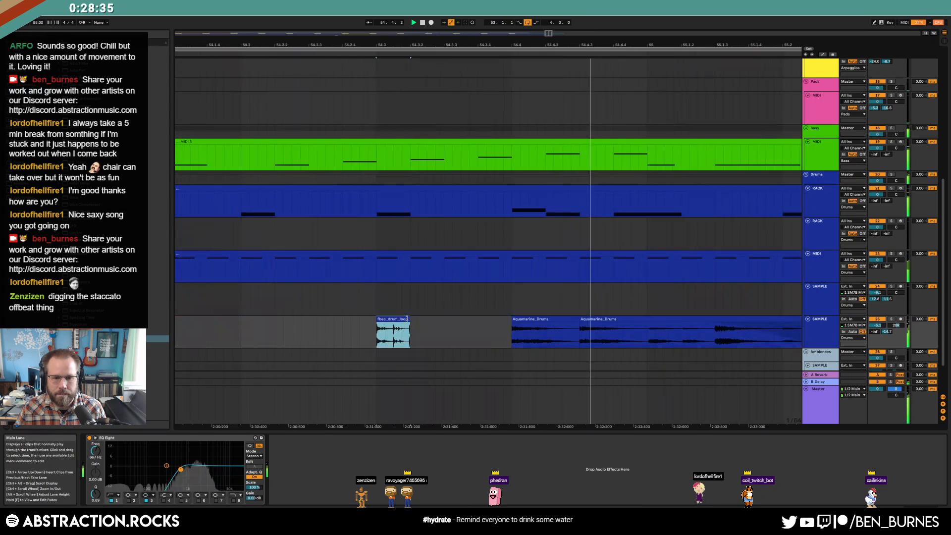
{"action": "left_click_drag", "start_coordinate": [432, 320], "coordinate": [433, 321]}
{"action": "left_click", "coordinate": [441, 324]}
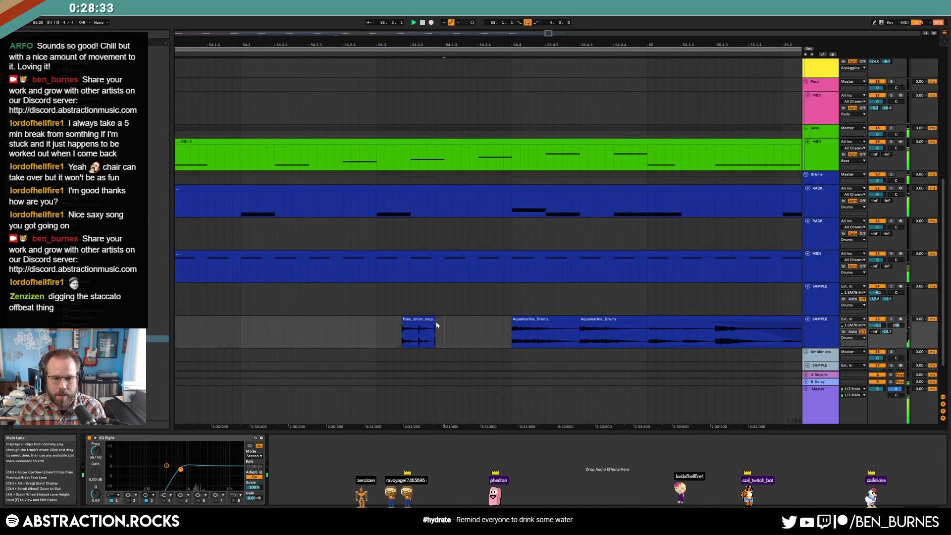
{"action": "left_click", "coordinate": [436, 325]}
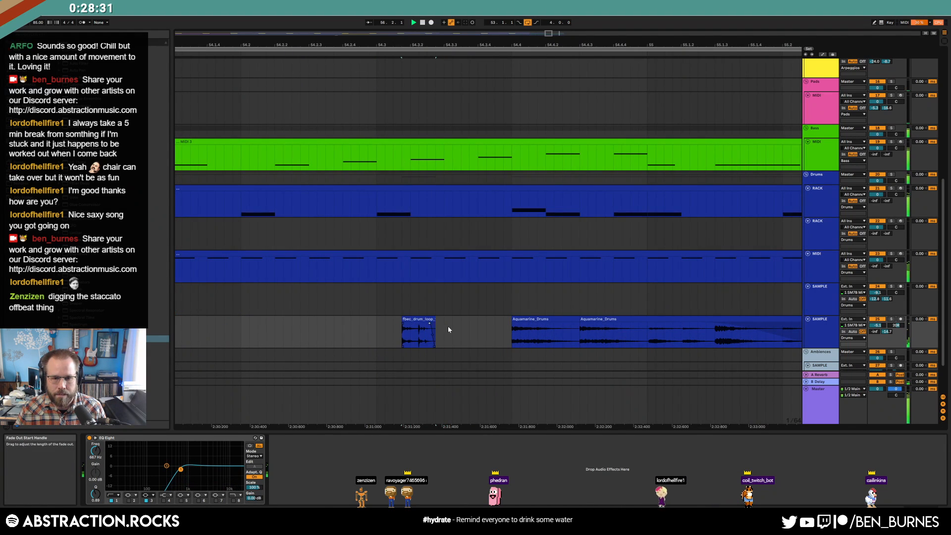
{"action": "scroll", "coordinate": [447, 326], "scroll_direction": "down", "scroll_amount": 10}
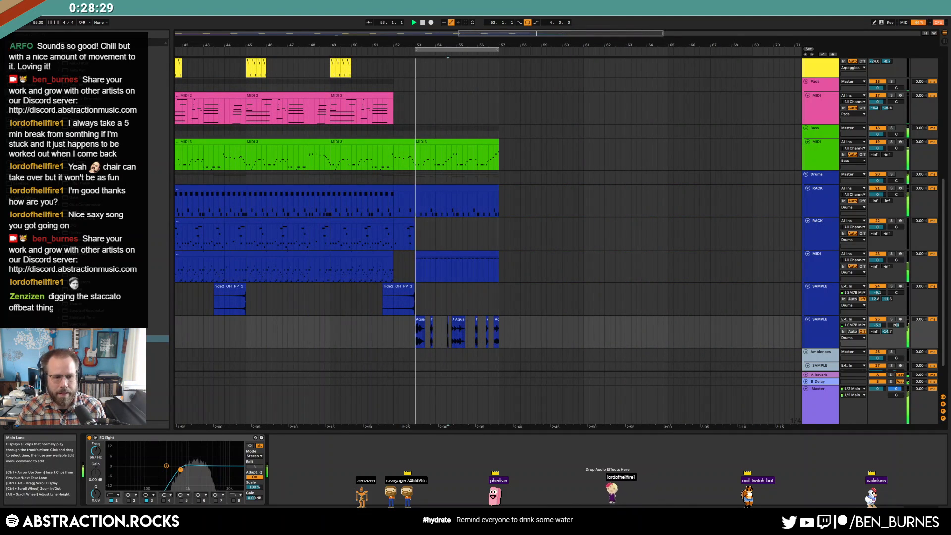
Step: Switch to Splice, include all sample types, search Drums for "lead" and audition fbec_kit9_lite_lead_loop_85_Cm.wav
{"action": "key", "text": "alt+Tab"}
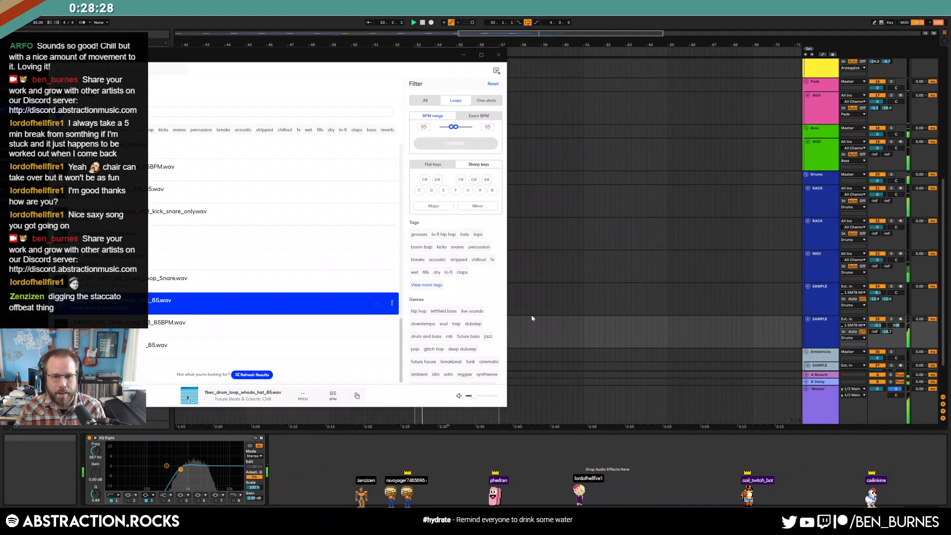
{"action": "left_click", "coordinate": [426, 101]}
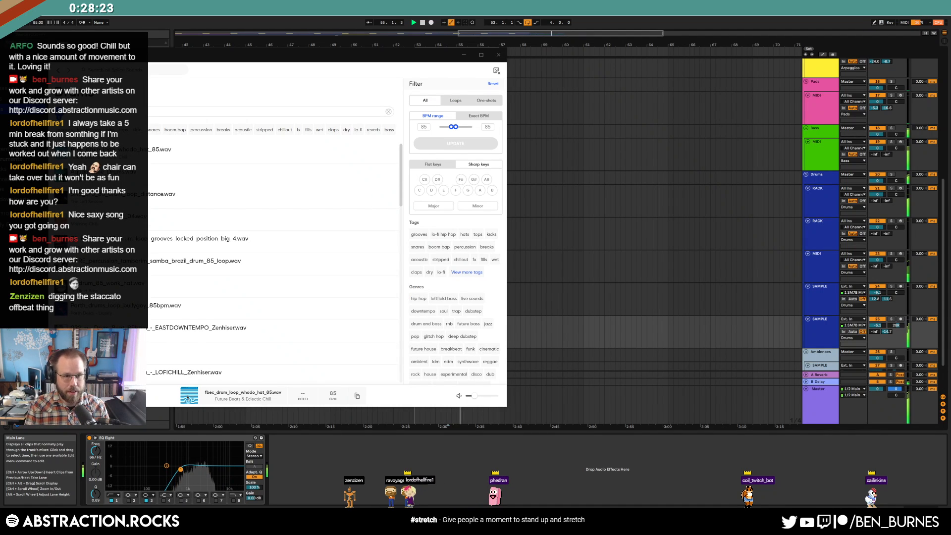
{"action": "key", "text": "Return"}
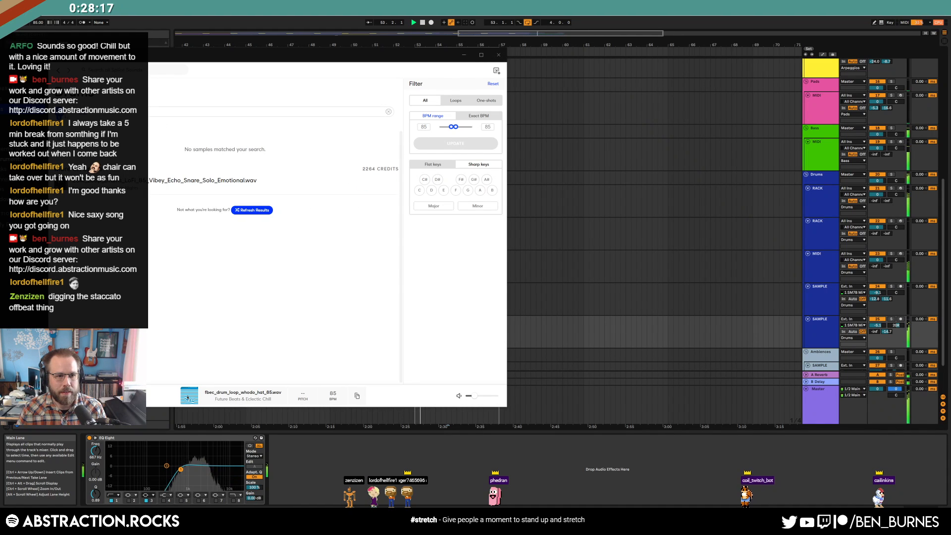
{"action": "key", "text": "Return"}
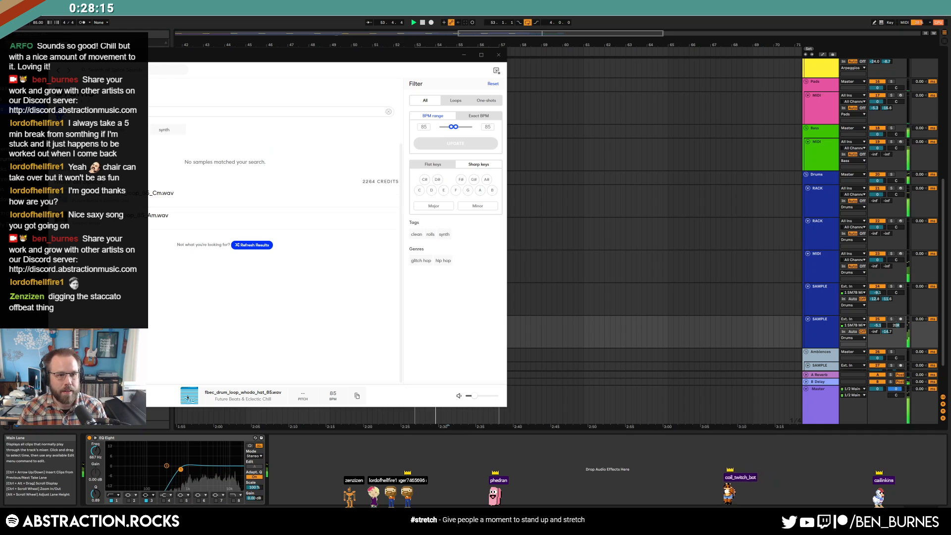
{"action": "left_click_drag", "start_coordinate": [255, 55], "coordinate": [470, 58]}
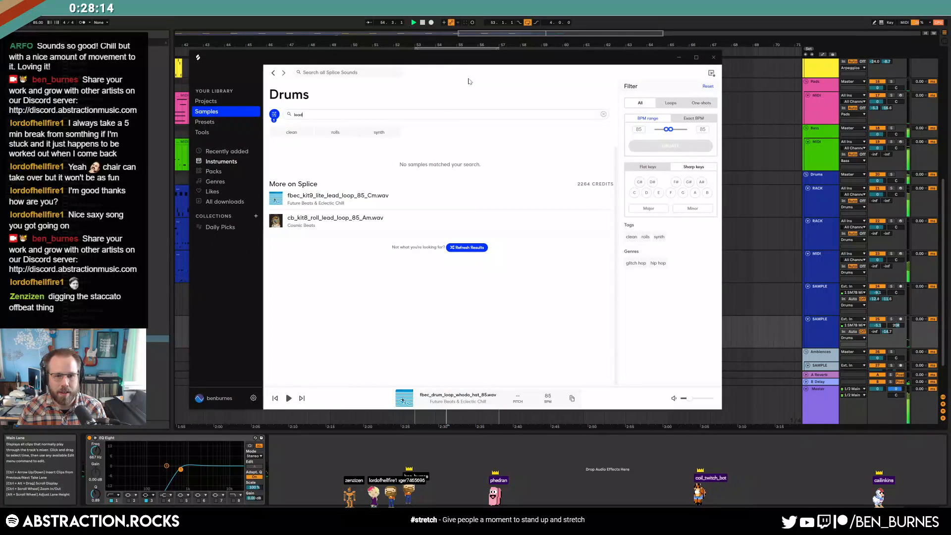
{"action": "left_click", "coordinate": [281, 202]}
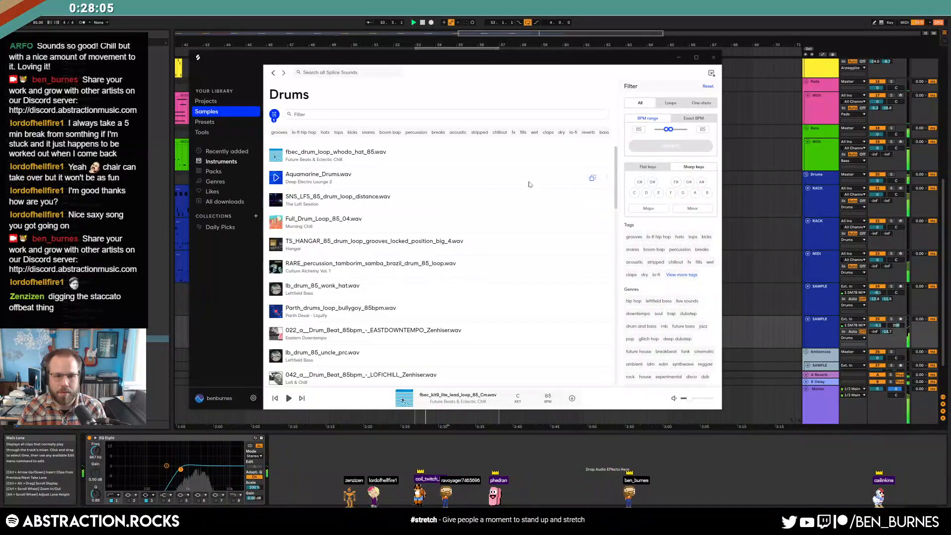
Step: Leave the Drums samples, open Guitar and search for "solo" with the BPM range limited to 85
{"action": "left_click_drag", "start_coordinate": [616, 156], "coordinate": [619, 297]}
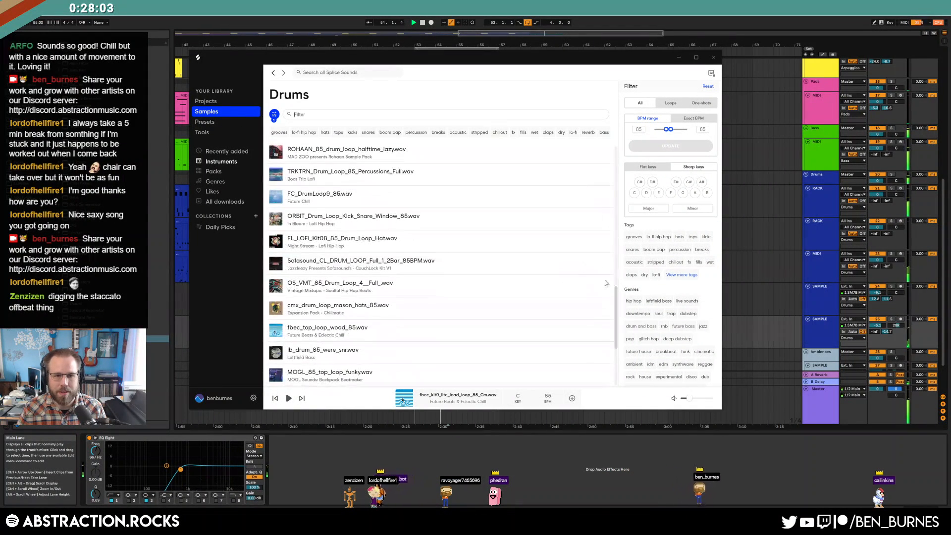
{"action": "left_click", "coordinate": [273, 73]}
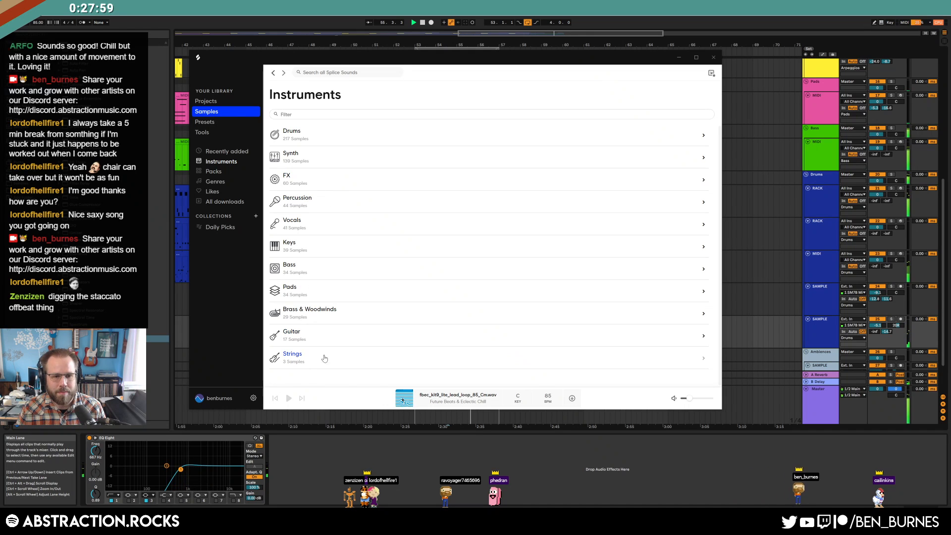
{"action": "left_click", "coordinate": [344, 332]}
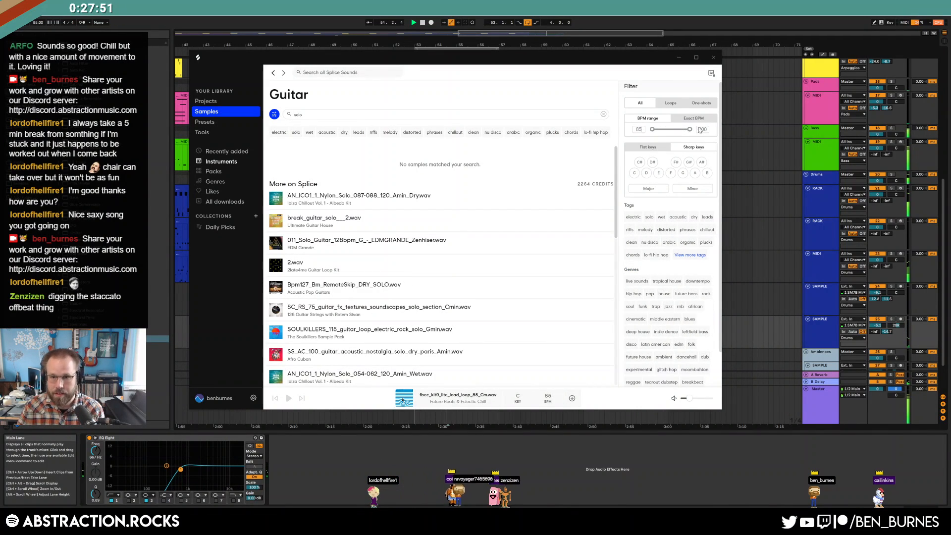
{"action": "type", "text": "85"}
{"action": "key", "text": "Return"}
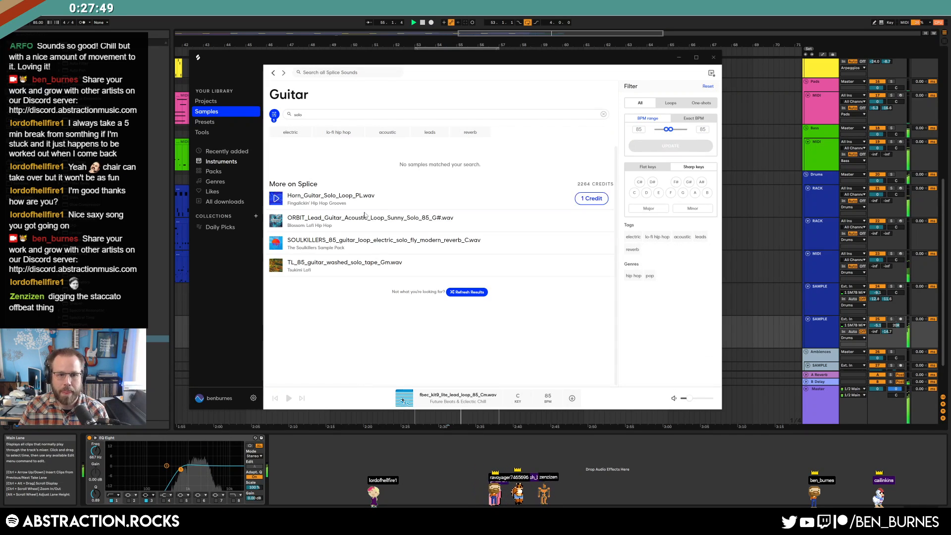
Step: Audition ORBIT_Lead_Guitar_Acoustic_Loop_Sunny_Solo_85_G#.wav and select it
{"action": "left_click", "coordinate": [281, 223]}
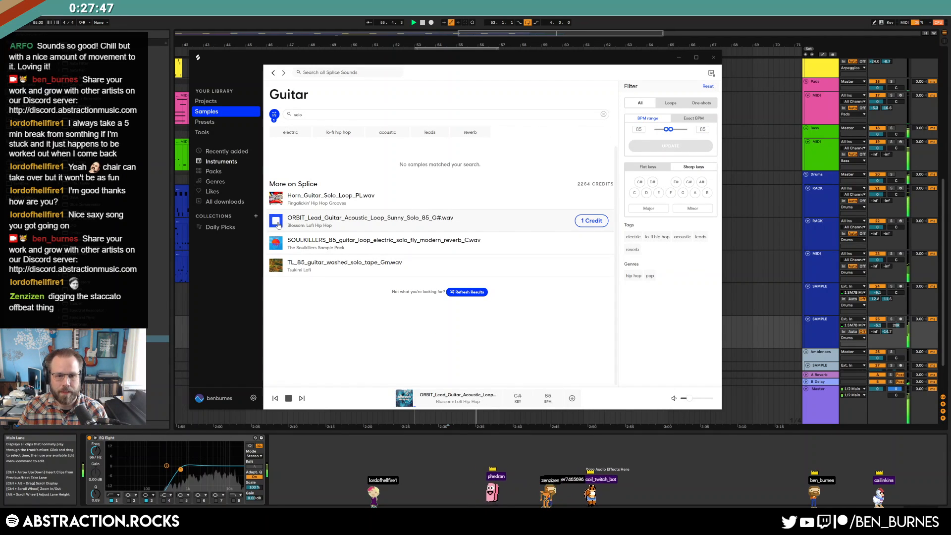
{"action": "left_click", "coordinate": [277, 225]}
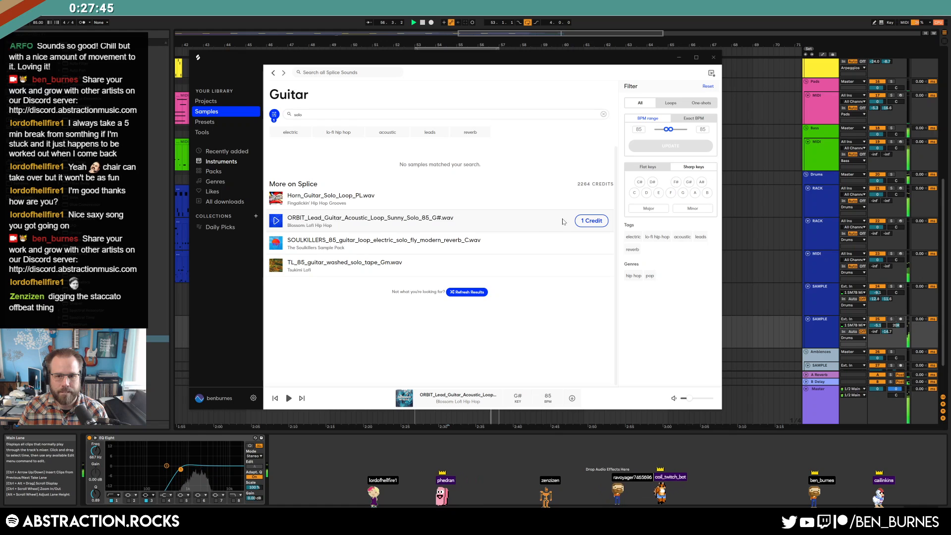
{"action": "left_click", "coordinate": [563, 221]}
Step: Return to Ableton Live and add a new audio track below the ORGAN track in the Leads group
{"action": "left_click_drag", "start_coordinate": [540, 59], "coordinate": [319, 90]}
{"action": "scroll", "coordinate": [614, 172], "scroll_direction": "up", "scroll_amount": 5}
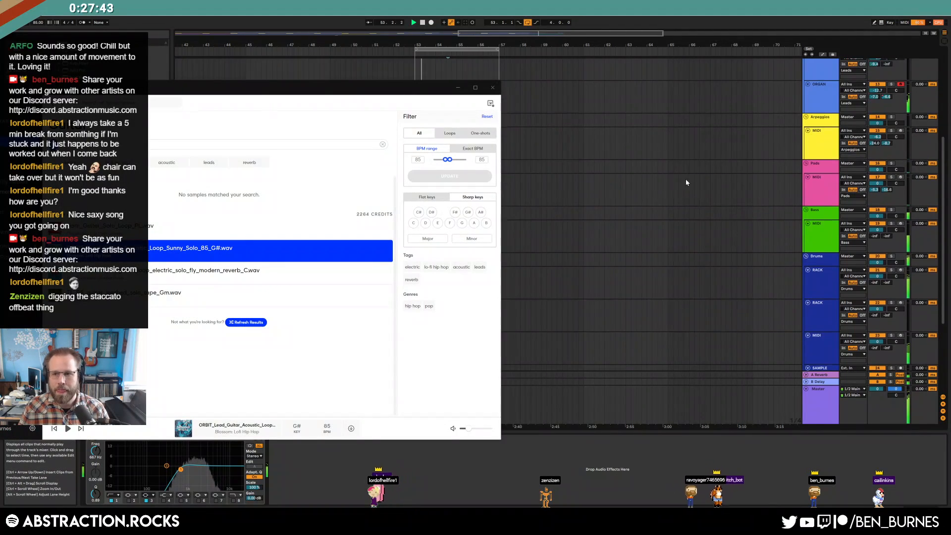
{"action": "left_click", "coordinate": [815, 130]}
{"action": "key", "text": "ctrl+t"}
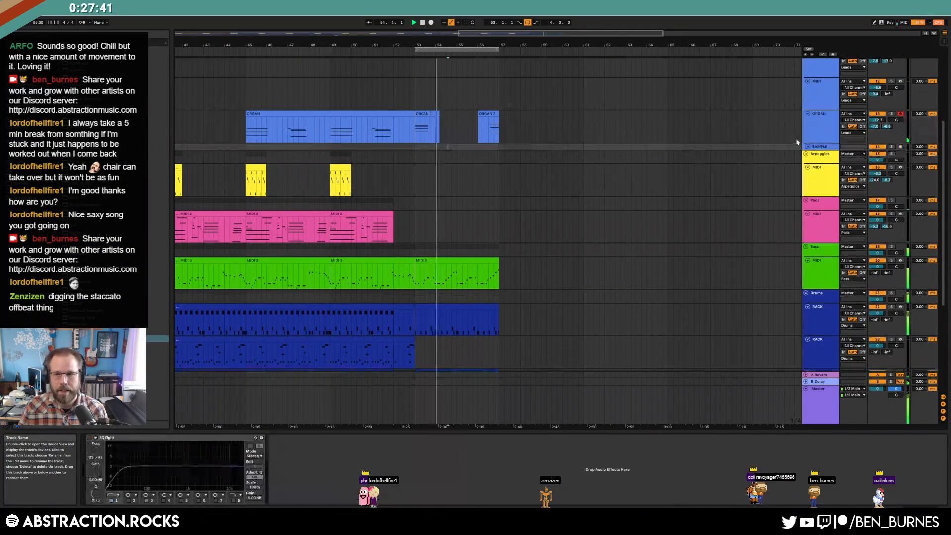
Step: Download the ORBIT acoustic guitar solo from Splice for one credit and place it at bar 57 on the new SAMPLE track, unfolding that track
{"action": "key", "text": "alt+Tab"}
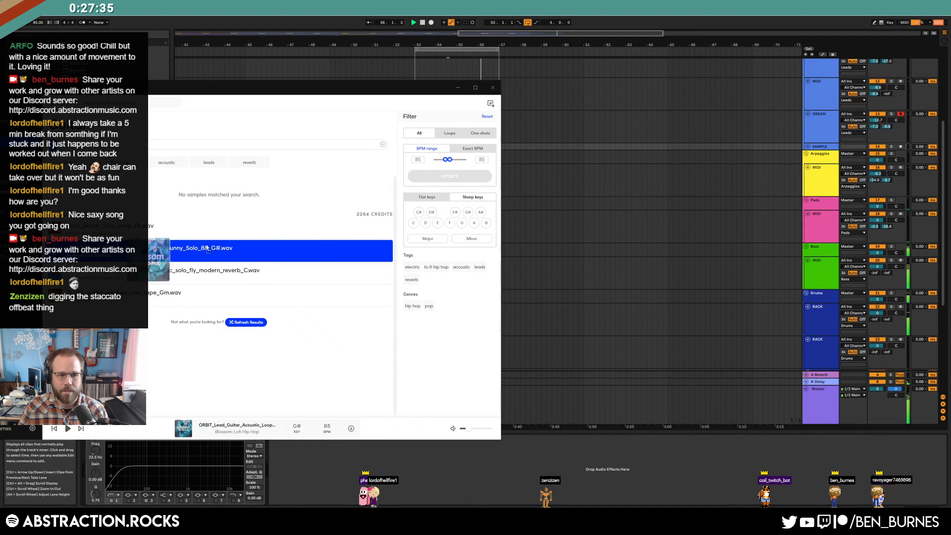
{"action": "left_click", "coordinate": [267, 252]}
{"action": "left_click", "coordinate": [372, 256]}
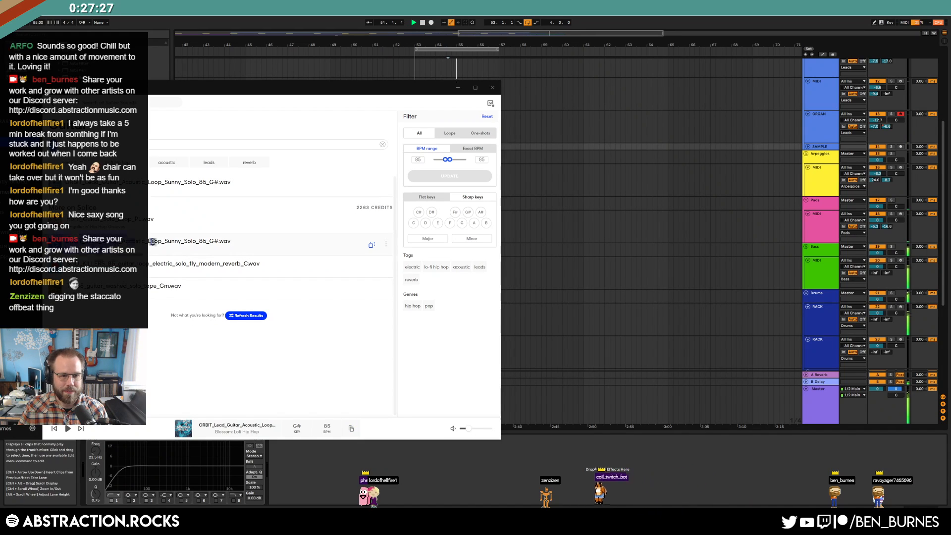
{"action": "left_click_drag", "start_coordinate": [268, 244], "coordinate": [567, 141]}
{"action": "left_click_drag", "start_coordinate": [808, 147], "coordinate": [534, 147]}
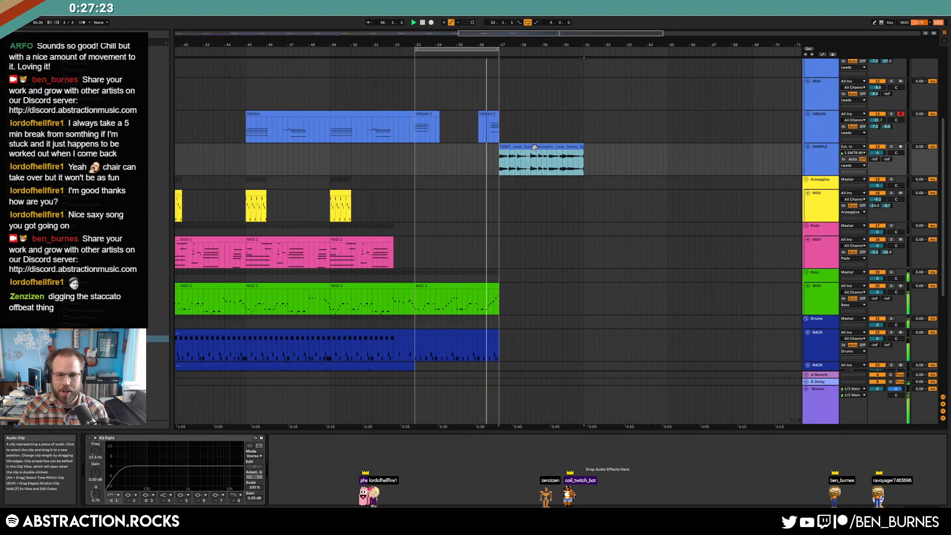
Step: Turn on Warp for the ORBIT guitar clip and transpose it by -3 semitones
{"action": "double_click", "coordinate": [534, 148]}
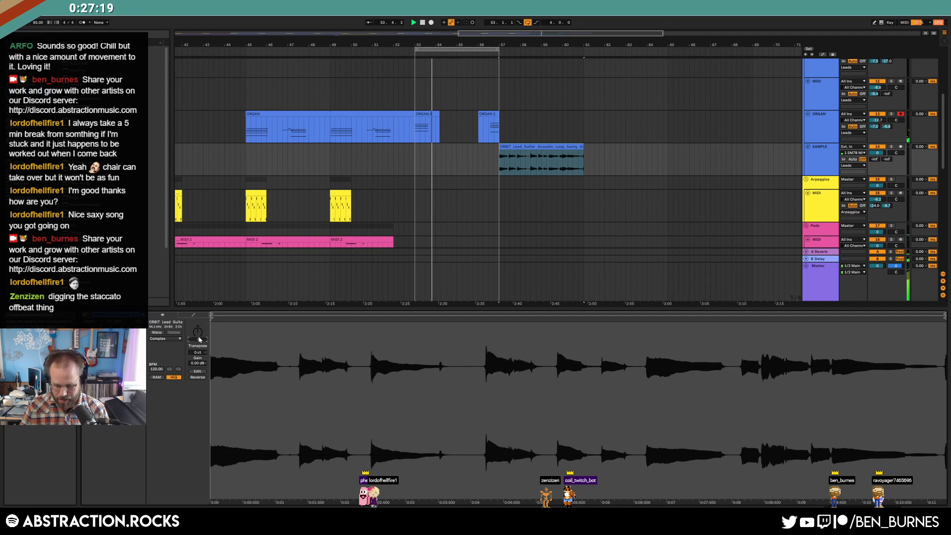
{"action": "left_click", "coordinate": [462, 168]}
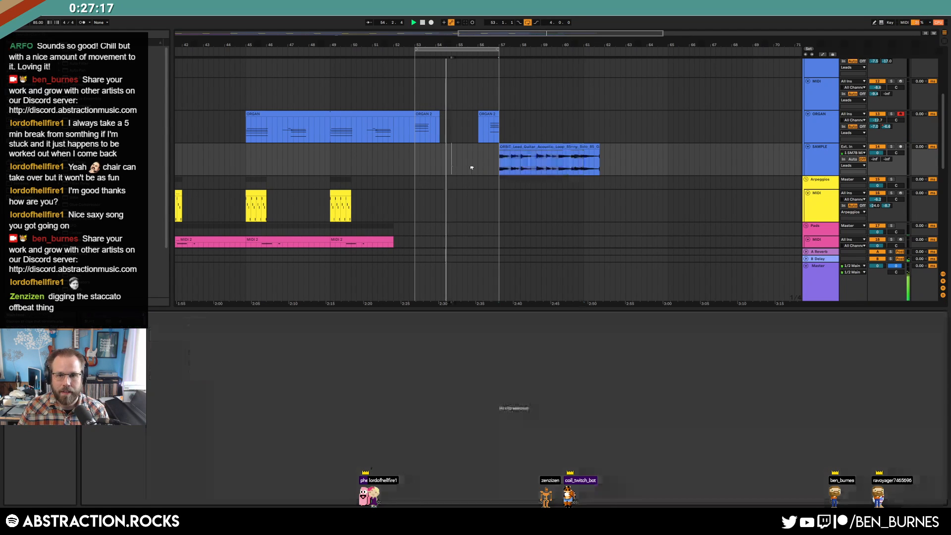
{"action": "left_click", "coordinate": [531, 147]}
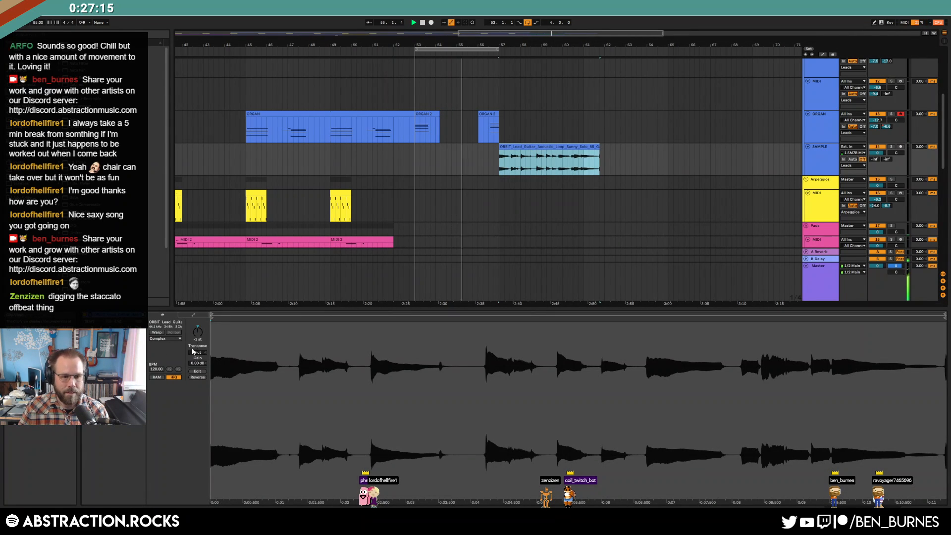
{"action": "left_click", "coordinate": [157, 333]}
{"action": "left_click", "coordinate": [198, 336]}
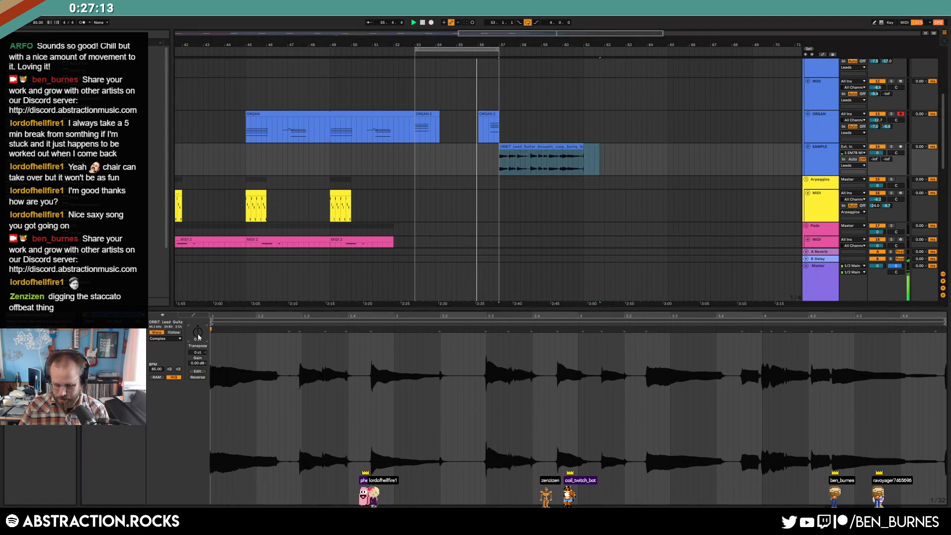
Step: Move the guitar clip to start at bar 53 and raise the new SAMPLE track's reverb and delay sends
{"action": "left_click_drag", "start_coordinate": [544, 147], "coordinate": [451, 156]}
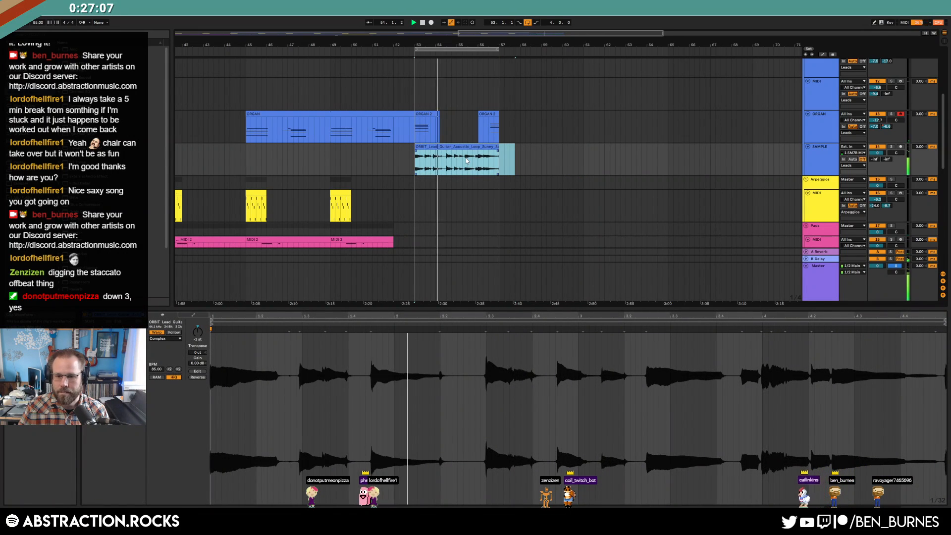
{"action": "mouse_move", "coordinate": [875, 159]}
{"action": "left_mouse_down"}
{"action": "mouse_move", "coordinate": [875, 143]}
{"action": "mouse_move", "coordinate": [887, 158]}
{"action": "left_mouse_up"}
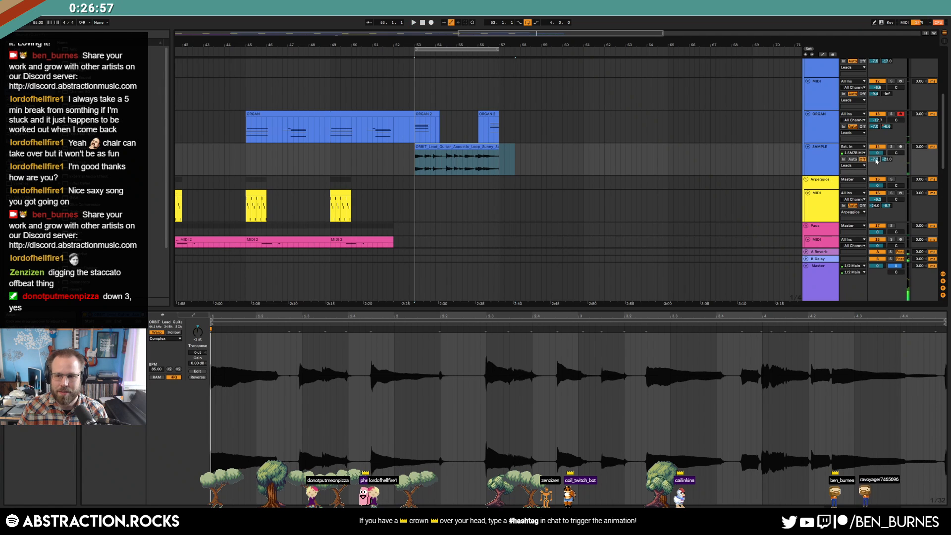
Step: Delete the section of the guitar clip from about 54.2.4 to 54.4.2 and play back the edited passage
{"action": "scroll", "coordinate": [441, 164], "scroll_direction": "up", "scroll_amount": 5}
{"action": "left_click_drag", "start_coordinate": [454, 158], "coordinate": [494, 168]}
{"action": "key", "text": "Delete"}
{"action": "left_click", "coordinate": [345, 174]}
{"action": "key", "text": "space"}
{"action": "key", "text": "space"}
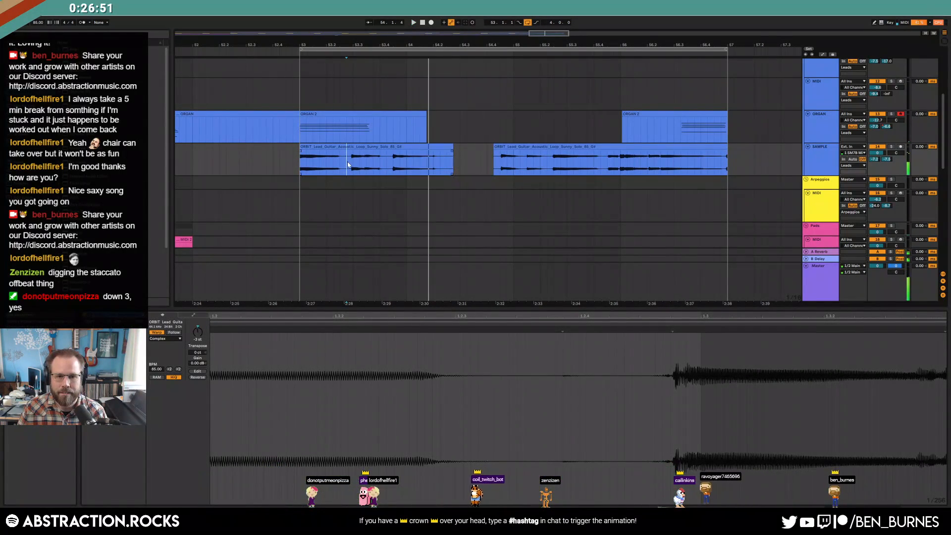
Step: Cut the guitar part down to three short phrases by deleting about 53.2.4 to 54.2.4, 55.2.2 to 56.2.1 and the tail after 56.4.3
{"action": "left_click_drag", "start_coordinate": [346, 165], "coordinate": [468, 165]}
{"action": "key", "text": "Delete"}
{"action": "left_click_drag", "start_coordinate": [547, 159], "coordinate": [651, 161]}
{"action": "key", "text": "Delete"}
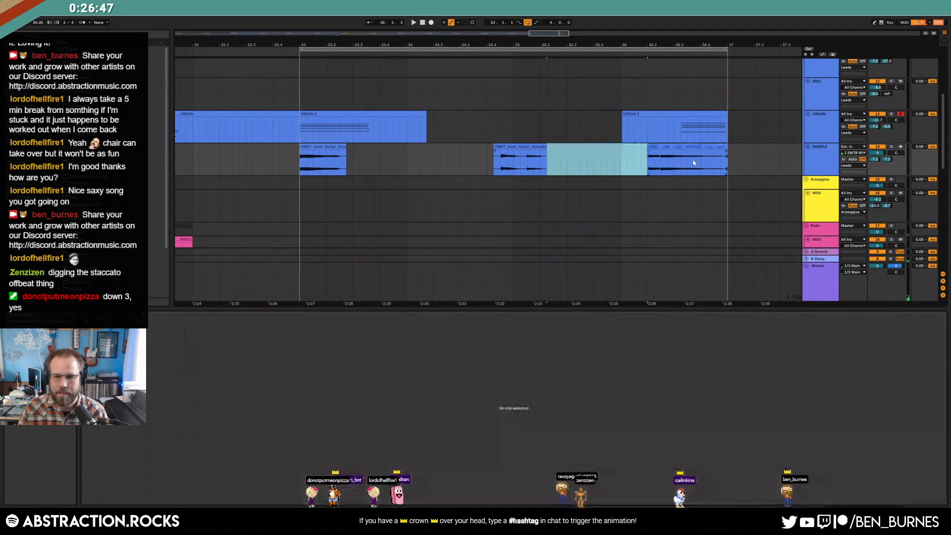
{"action": "left_click", "coordinate": [747, 160]}
Step: Turn the guitar track's delay send down to -inf and insert a Delay device before its EQ Eight, playing back from just before bar 53
{"action": "key", "text": "shift+Tab"}
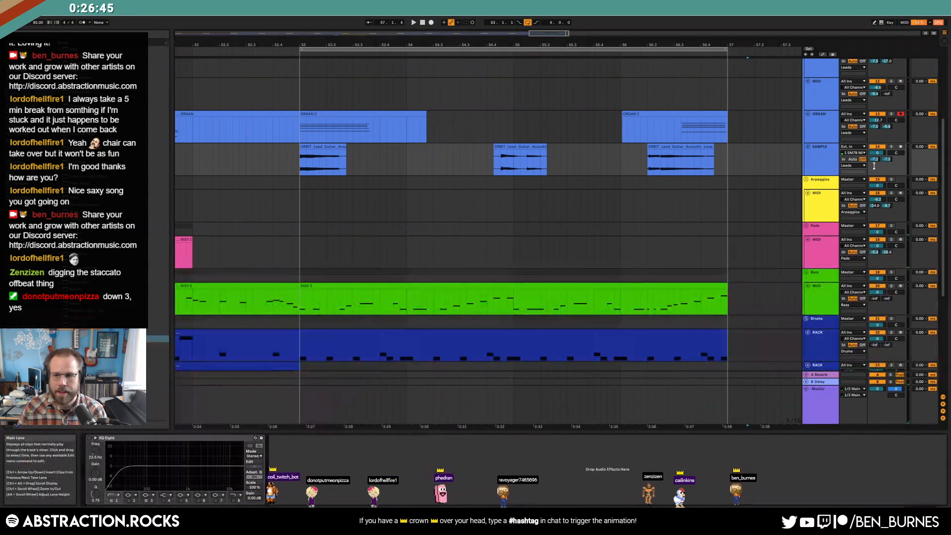
{"action": "left_click_drag", "start_coordinate": [887, 159], "coordinate": [887, 198]}
{"action": "left_click_drag", "start_coordinate": [99, 120], "coordinate": [195, 492]}
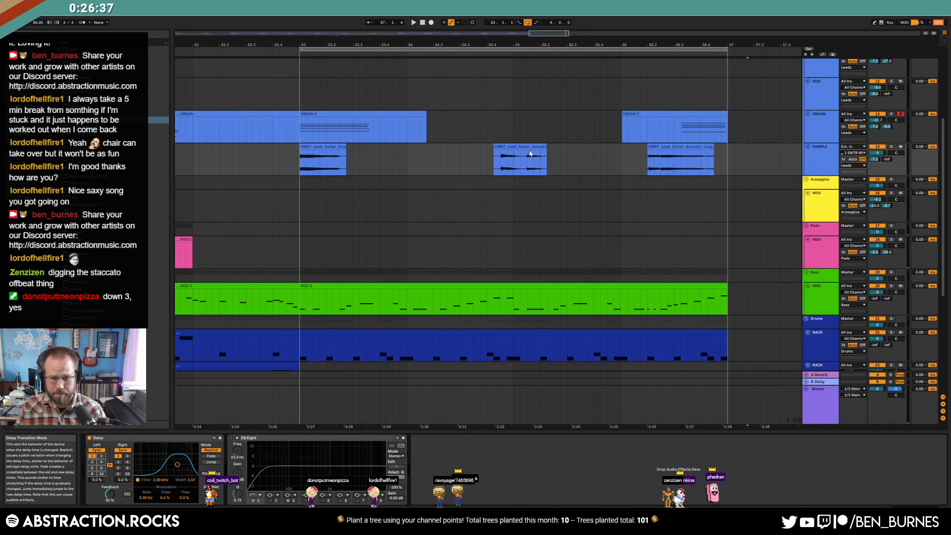
{"action": "left_click", "coordinate": [295, 165]}
{"action": "key", "text": "space"}
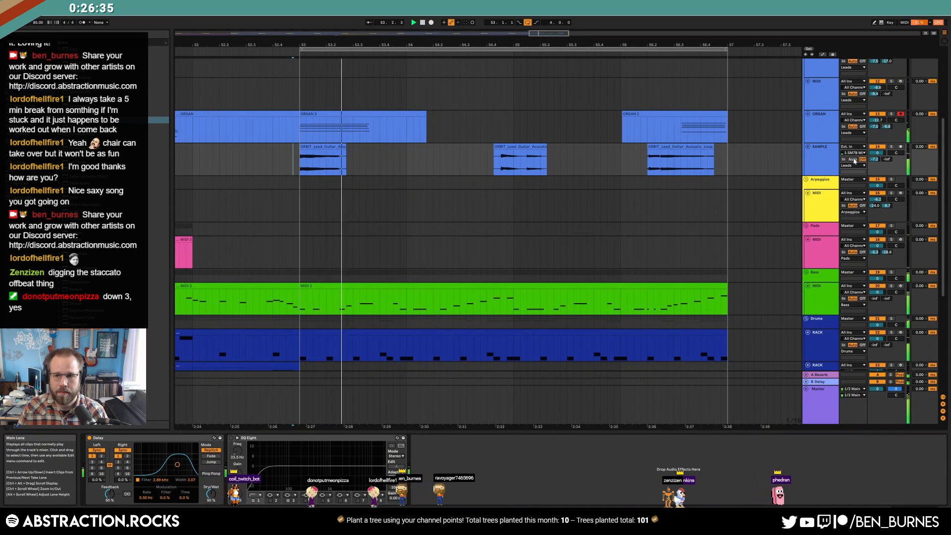
Step: Transpose the three guitar clips to -15 semitones, and split the last clip at about 56.2.3 with its first slice set to -14
{"action": "left_click", "coordinate": [323, 147]}
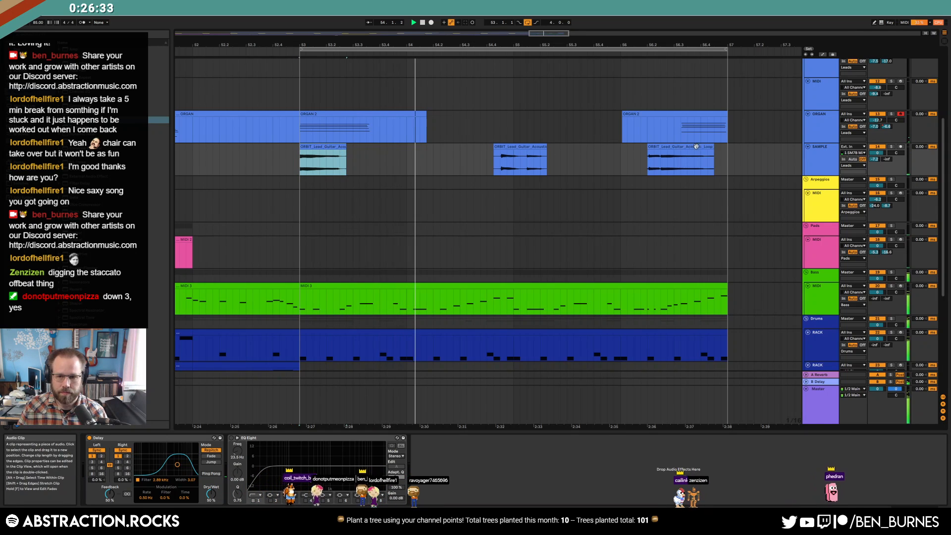
{"action": "left_click", "coordinate": [728, 153], "text": "shift"}
{"action": "key", "text": "shift+Tab"}
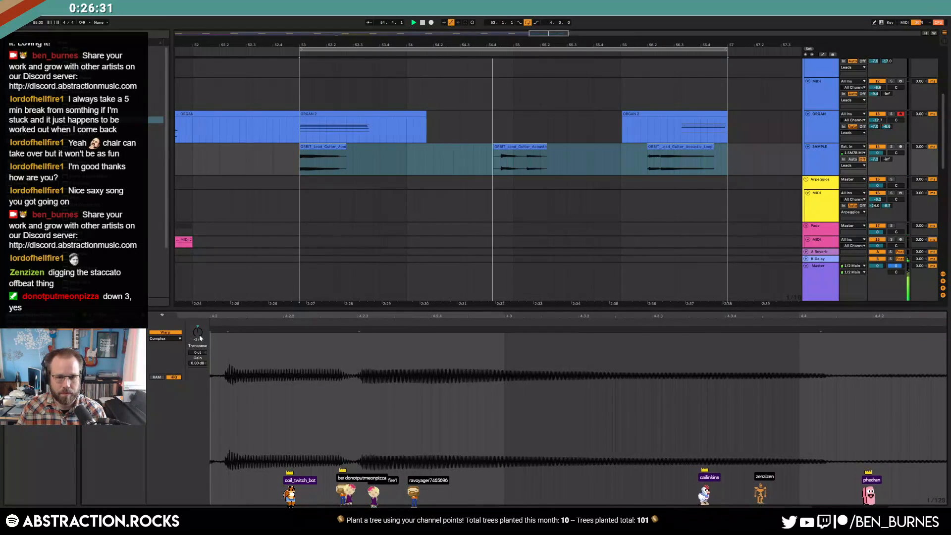
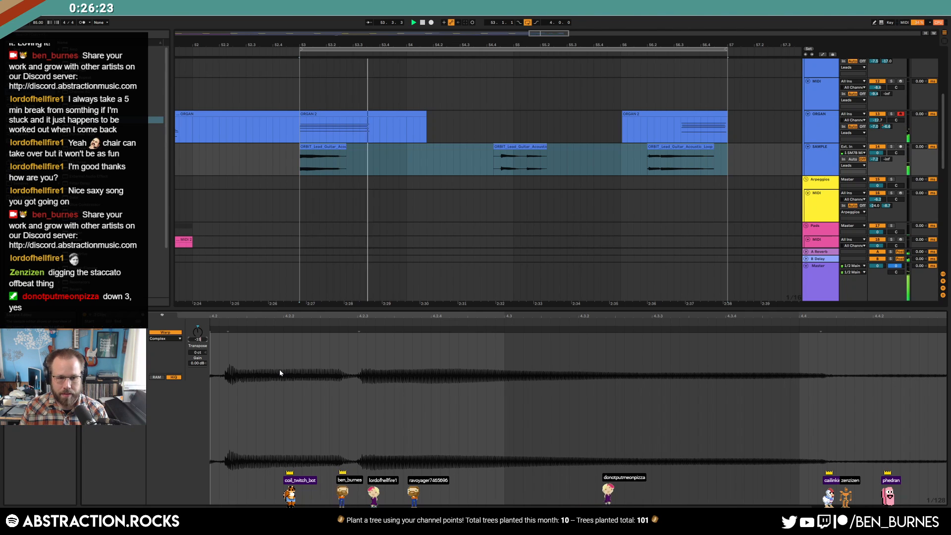
{"action": "left_click", "coordinate": [649, 157]}
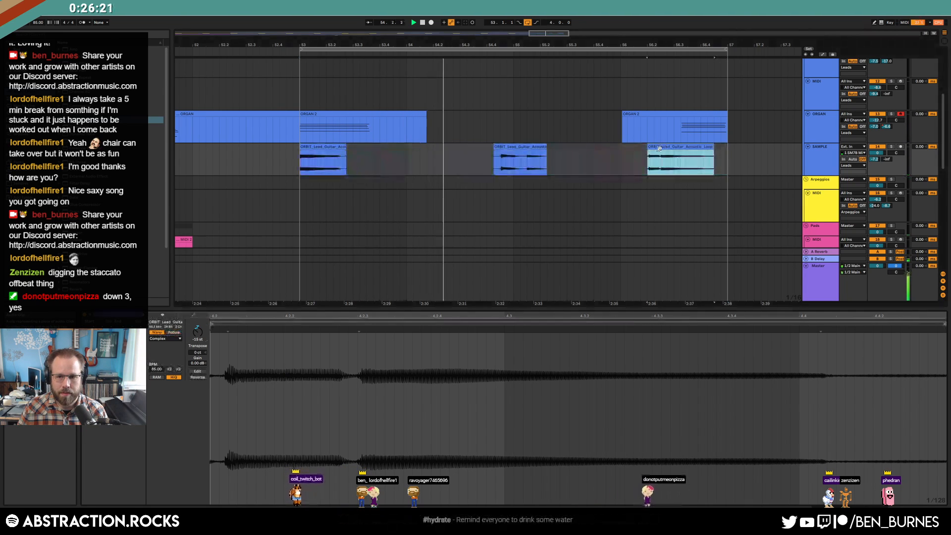
{"action": "key", "text": "ctrl+e"}
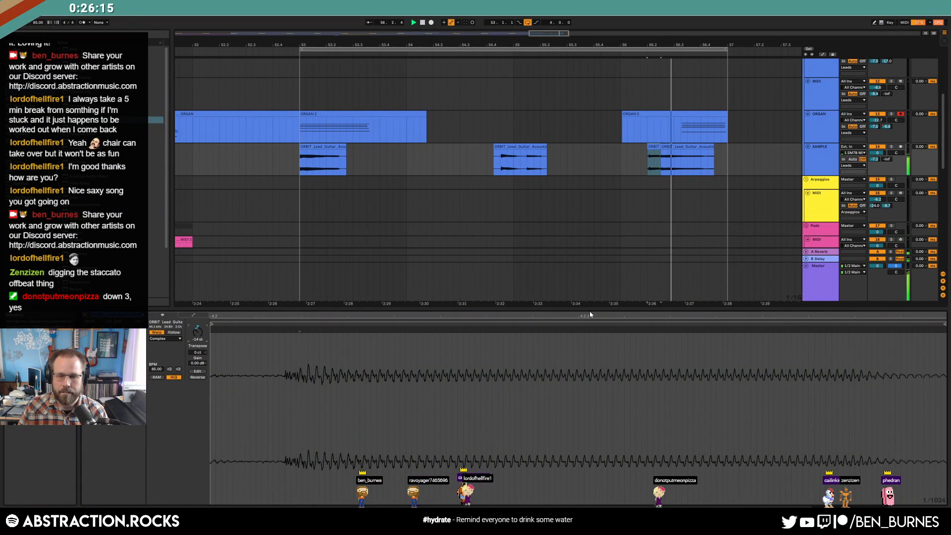
Step: Set the guitar's Delay filter to about 1.3 kHz with width 4.41, feedback to 71 % and dry/wet to 44 %
{"action": "key", "text": "shift+Tab"}
{"action": "mouse_move", "coordinate": [170, 460]}
{"action": "left_mouse_down"}
{"action": "mouse_move", "coordinate": [153, 466]}
{"action": "mouse_move", "coordinate": [175, 466]}
{"action": "mouse_move", "coordinate": [169, 461]}
{"action": "left_mouse_up"}
{"action": "left_click_drag", "start_coordinate": [109, 494], "coordinate": [110, 481]}
{"action": "left_click_drag", "start_coordinate": [211, 494], "coordinate": [212, 498]}
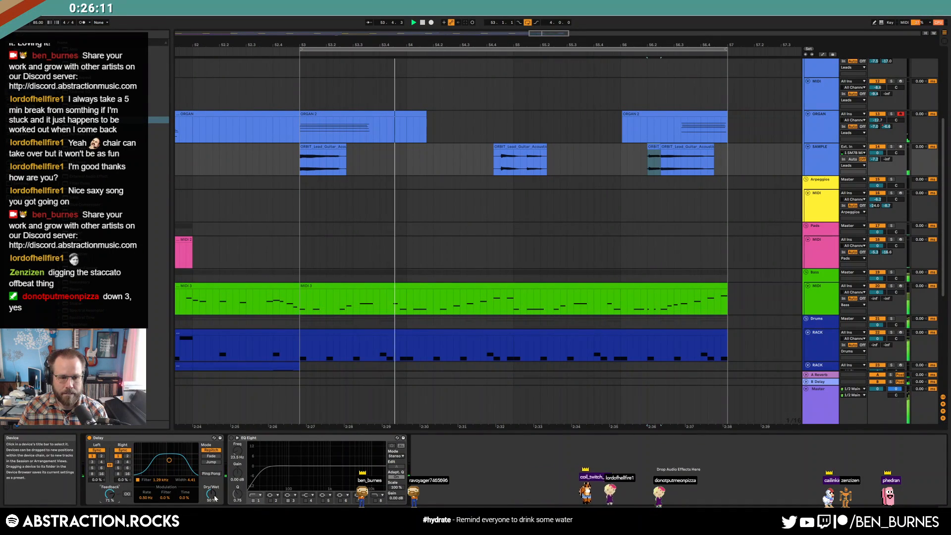
Step: Turn on the guitar track's EQ Eight and raise its low-cut frequency to about 484 Hz
{"action": "left_click", "coordinate": [232, 438]}
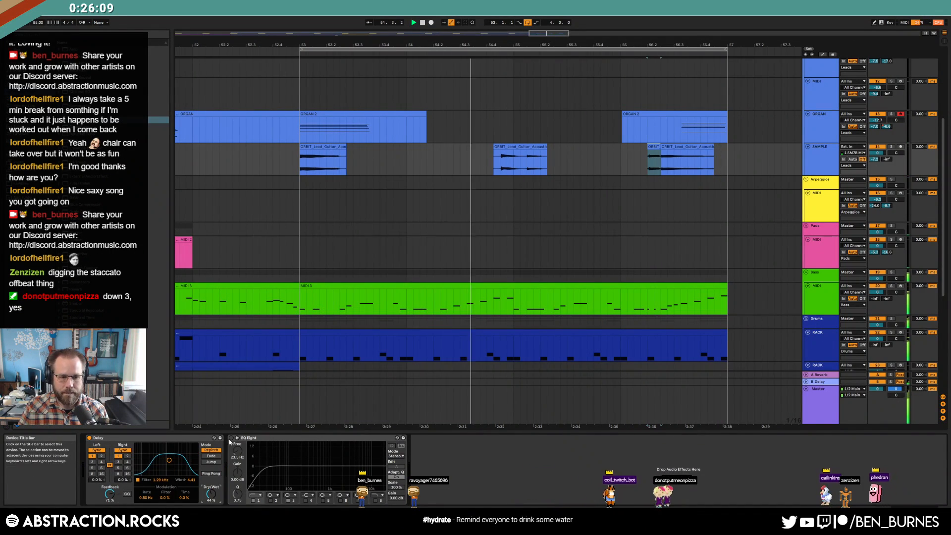
{"action": "left_click_drag", "start_coordinate": [264, 470], "coordinate": [308, 480]}
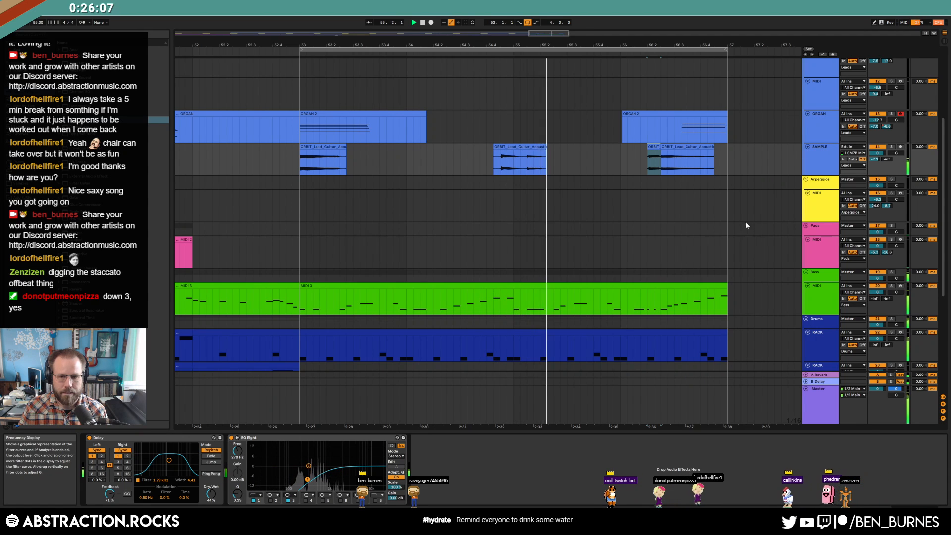
{"action": "left_click", "coordinate": [274, 438]}
Step: Try a Redux effect with added jitter and shape between the guitar's Delay and EQ Eight, and remove it again
{"action": "left_click_drag", "start_coordinate": [79, 275], "coordinate": [241, 457]}
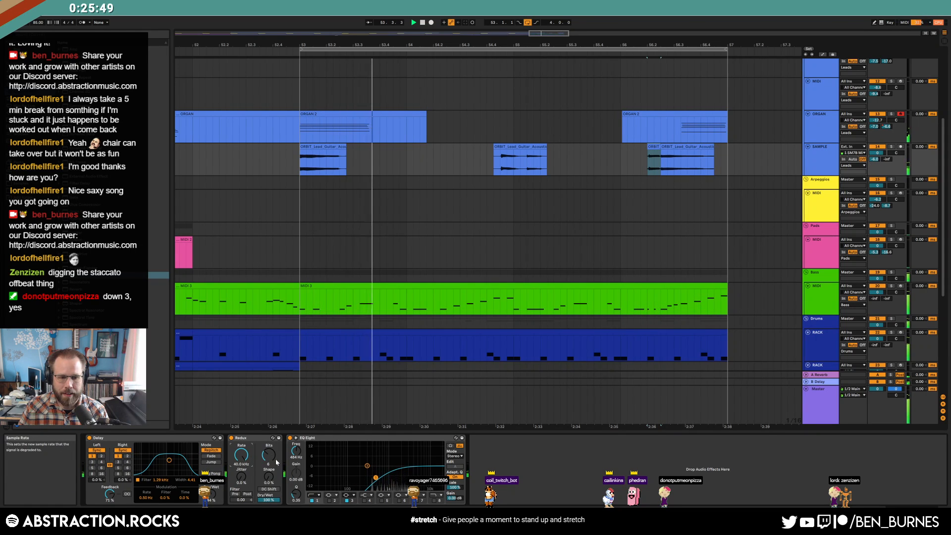
{"action": "left_click_drag", "start_coordinate": [242, 477], "coordinate": [269, 473]}
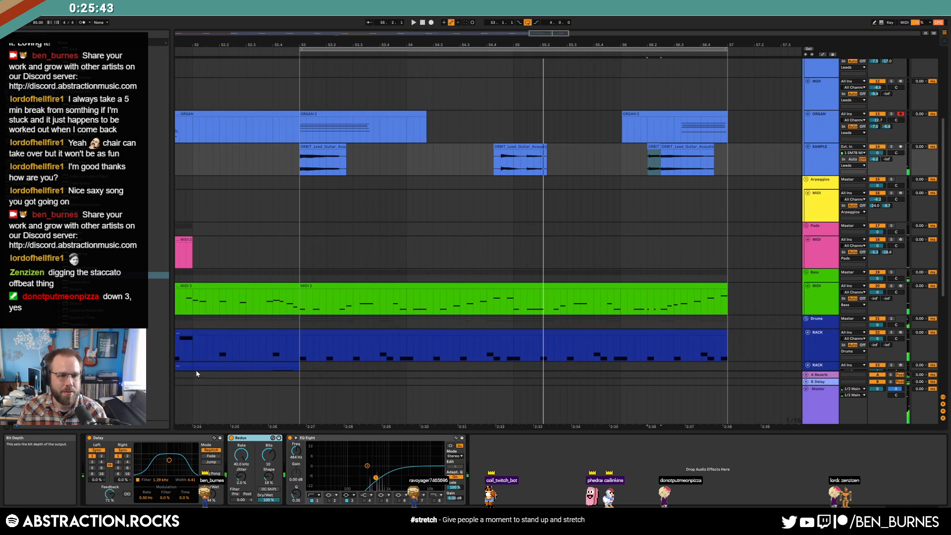
{"action": "key", "text": "Delete"}
Step: Insert a Compressor with Makeup on between Delay and EQ Eight, and raise the EQ low cut to about 808 Hz during playback
{"action": "left_click_drag", "start_coordinate": [99, 106], "coordinate": [235, 486]}
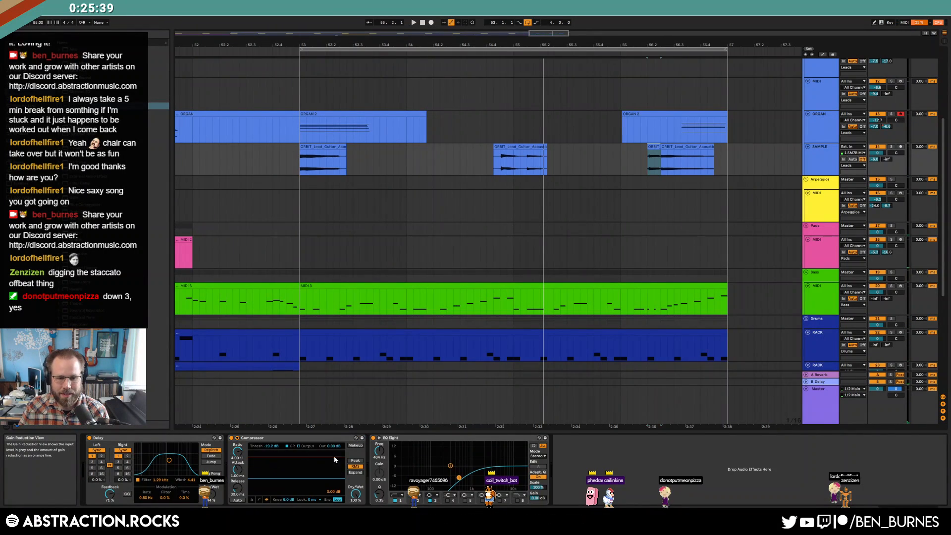
{"action": "left_click", "coordinate": [355, 446]}
{"action": "key", "text": "space"}
{"action": "left_click_drag", "start_coordinate": [459, 478], "coordinate": [473, 474]}
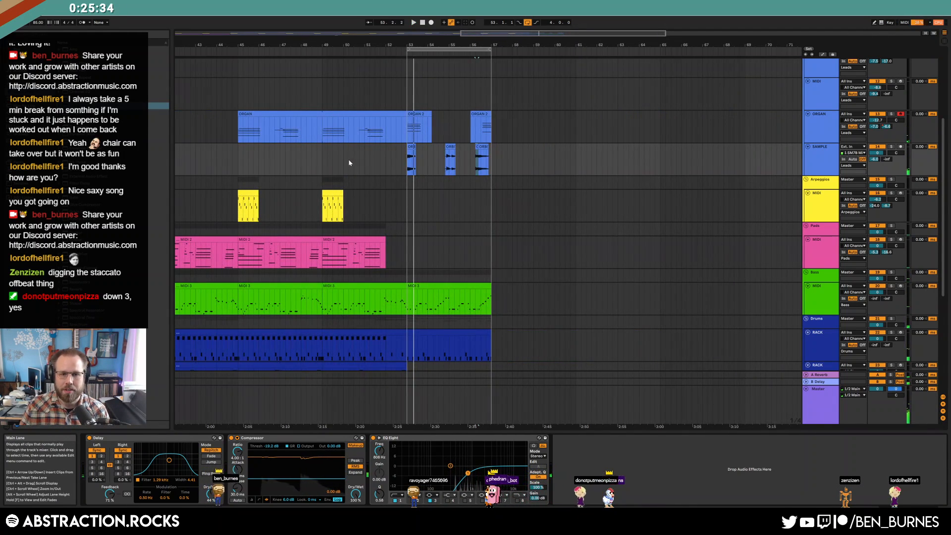
Step: Play the arrangement from around bar 44 into bar 53 and examine which instruments and drum tracks play across the transition
{"action": "left_click", "coordinate": [349, 162]}
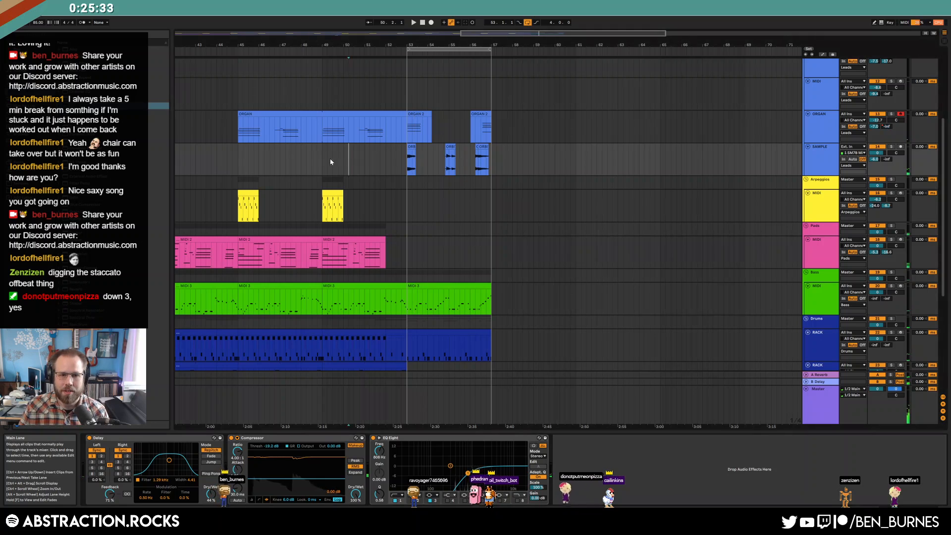
{"action": "key", "text": "space"}
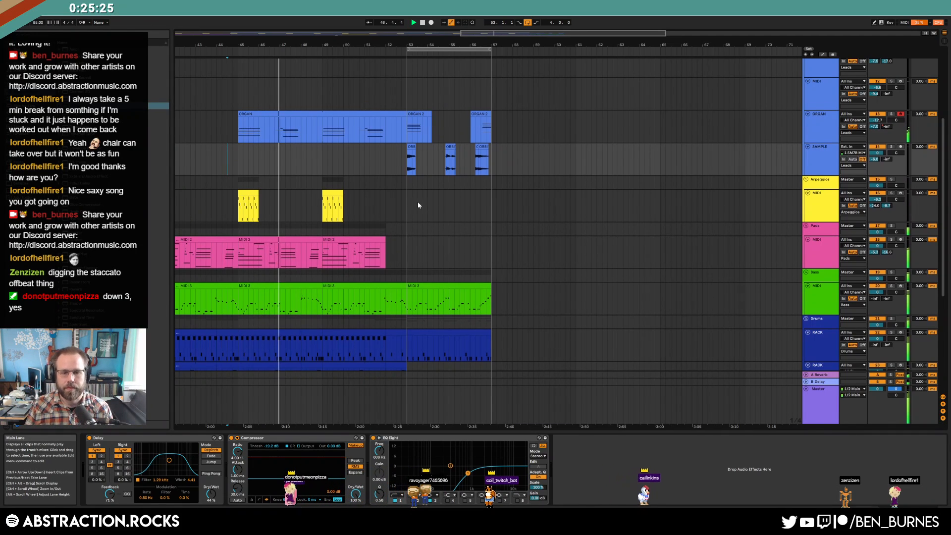
{"action": "scroll", "coordinate": [413, 204], "scroll_direction": "down", "scroll_amount": 3}
{"action": "scroll", "coordinate": [436, 209], "scroll_direction": "down", "scroll_amount": 5}
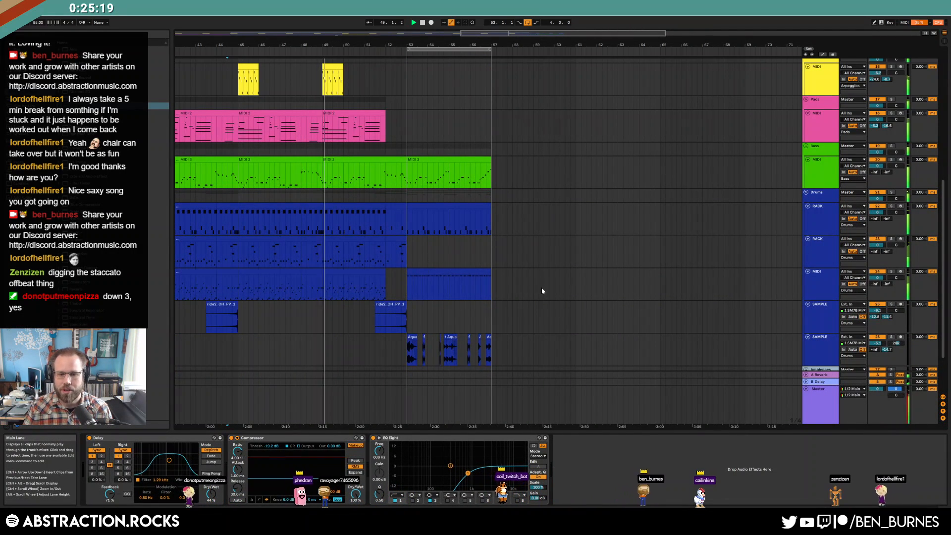
{"action": "left_click", "coordinate": [619, 258]}
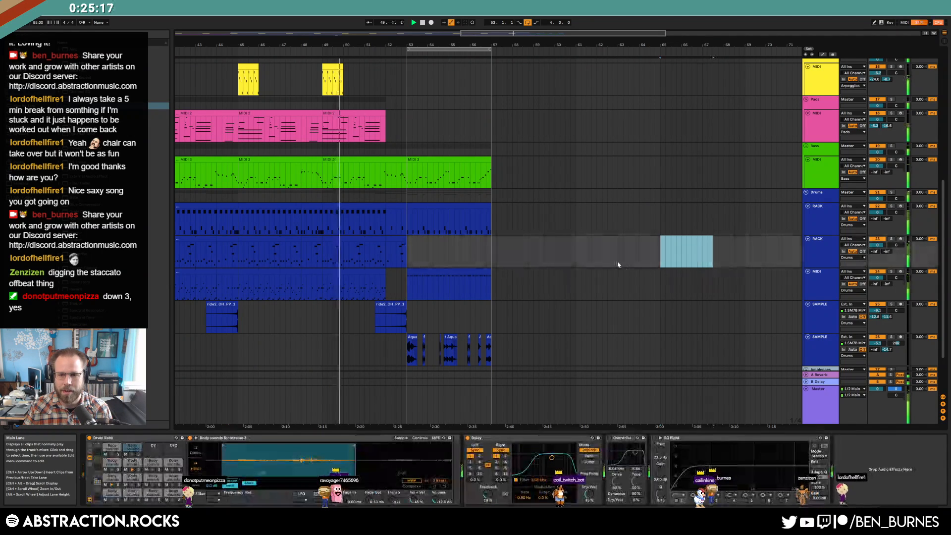
{"action": "scroll", "coordinate": [599, 293], "scroll_direction": "up", "scroll_amount": 5}
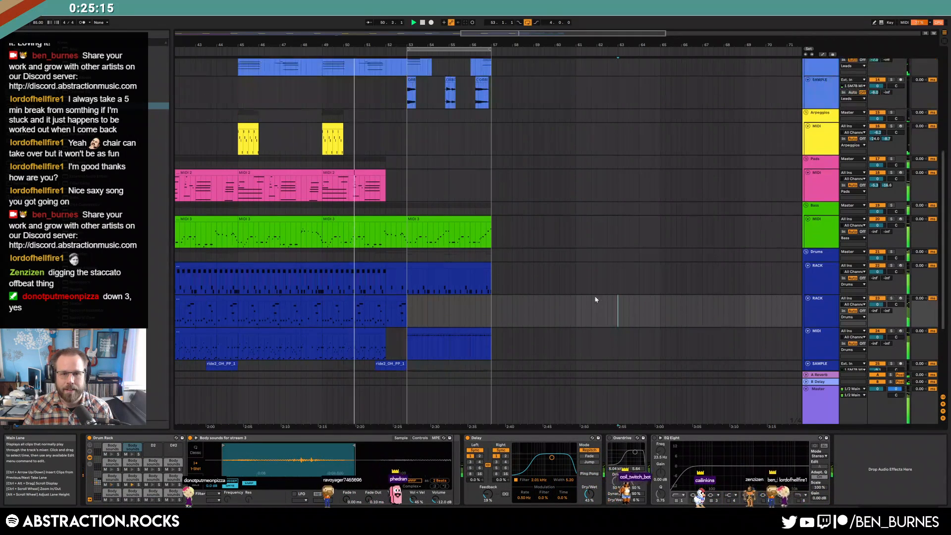
{"action": "scroll", "coordinate": [602, 288], "scroll_direction": "up", "scroll_amount": 3}
{"action": "scroll", "coordinate": [602, 288], "scroll_direction": "down", "scroll_amount": 2}
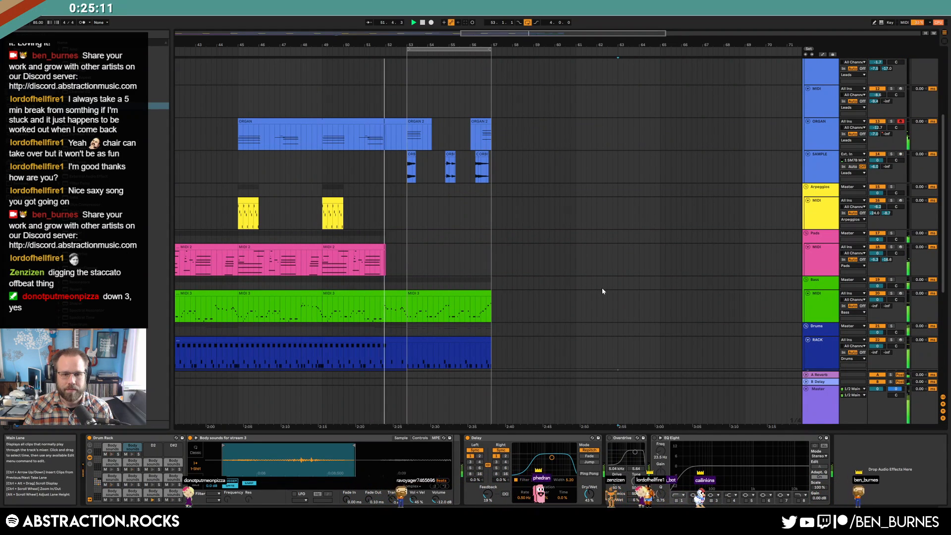
{"action": "scroll", "coordinate": [585, 289], "scroll_direction": "down", "scroll_amount": 1}
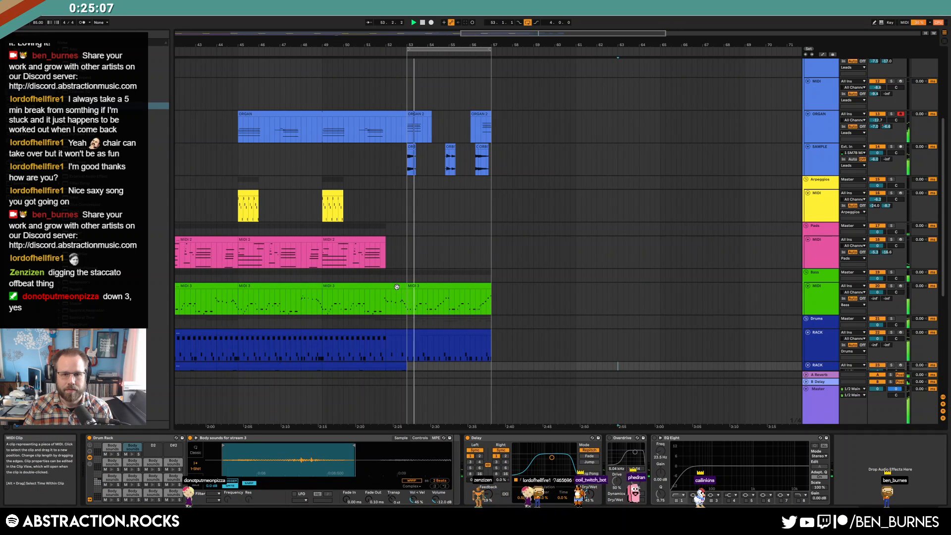
{"action": "scroll", "coordinate": [432, 292], "scroll_direction": "down", "scroll_amount": 1}
{"action": "scroll", "coordinate": [432, 291], "scroll_direction": "down", "scroll_amount": 15}
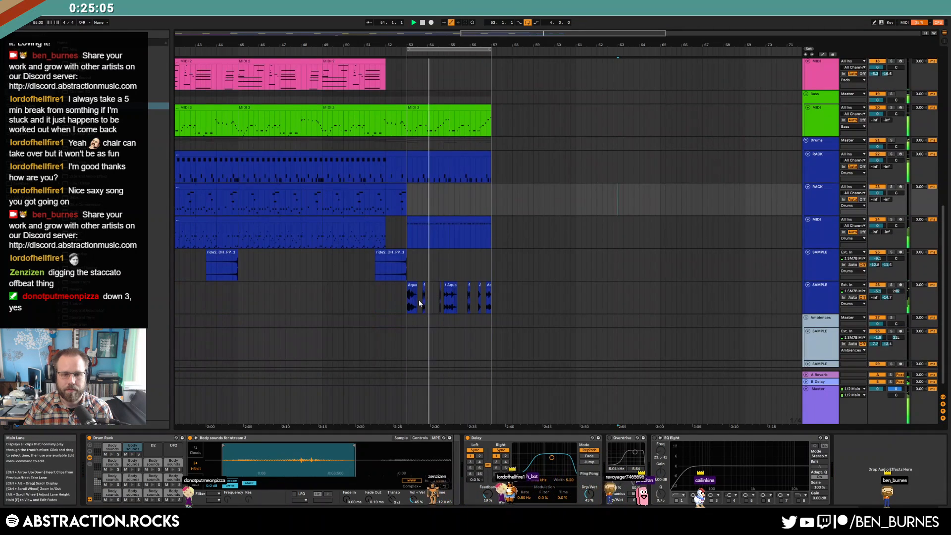
Step: Move the chopped drum loop clips on the drums SAMPLE track from bar 53 to start at bar 57
{"action": "left_click", "coordinate": [442, 301]}
{"action": "left_click_drag", "start_coordinate": [443, 301], "coordinate": [524, 303]}
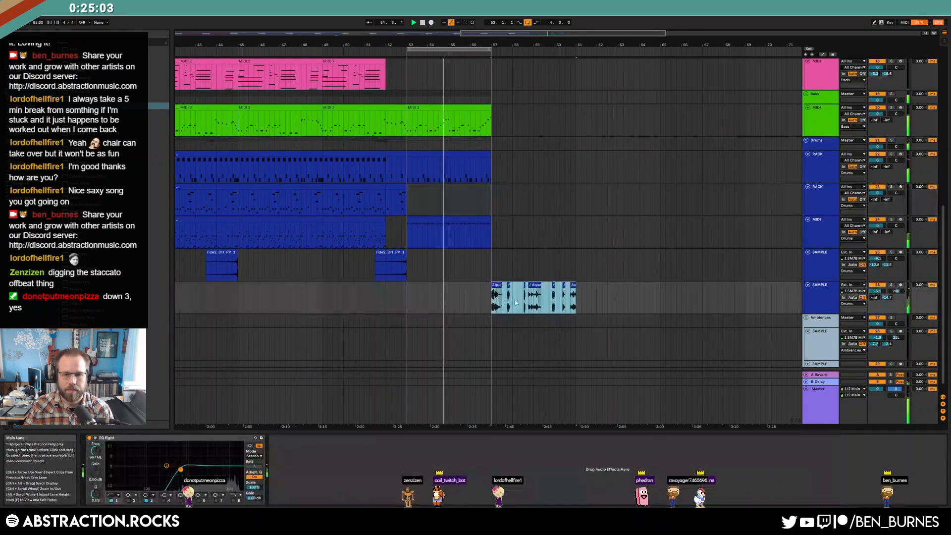
{"action": "scroll", "coordinate": [515, 300], "scroll_direction": "up", "scroll_amount": 8}
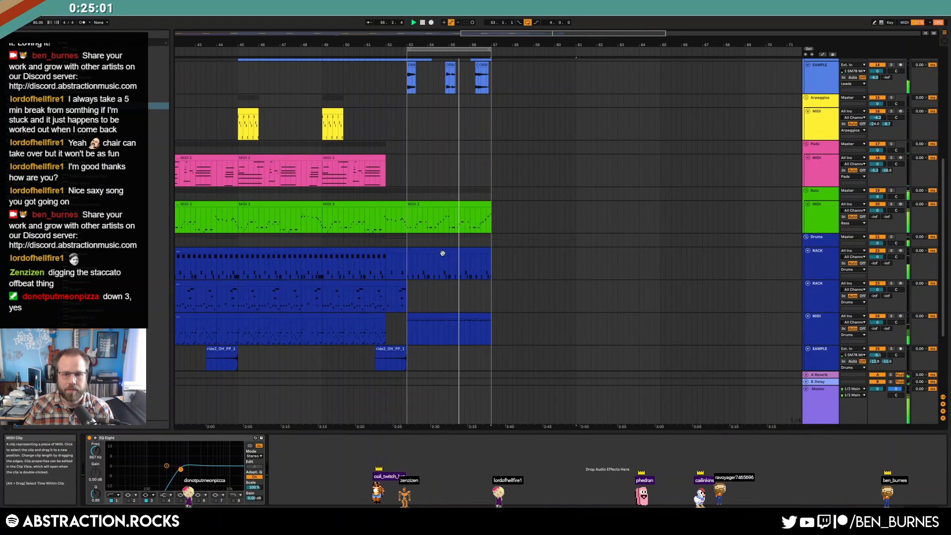
Step: Rework the bass drum pattern in the fourth bar of the last drum rack clip by shifting kicks and adding extra hits
{"action": "double_click", "coordinate": [474, 255]}
{"action": "left_click", "coordinate": [795, 355]}
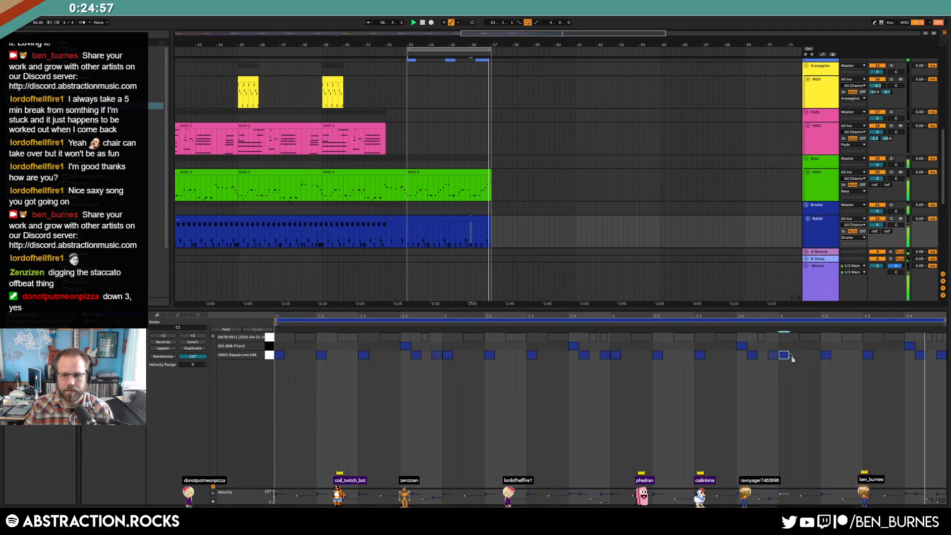
{"action": "left_click", "coordinate": [826, 356]}
{"action": "left_click_drag", "start_coordinate": [826, 357], "coordinate": [859, 357]}
{"action": "left_click", "coordinate": [864, 356]}
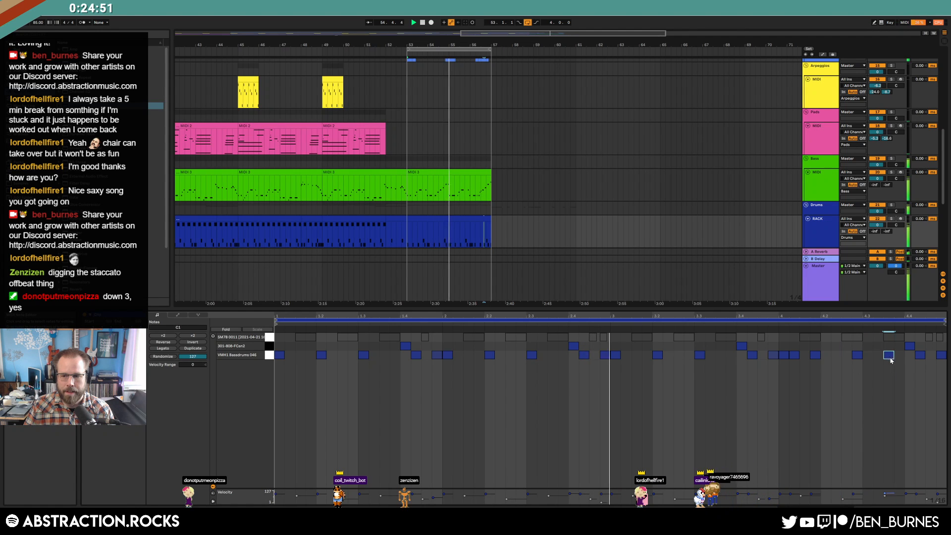
{"action": "double_click", "coordinate": [836, 357]}
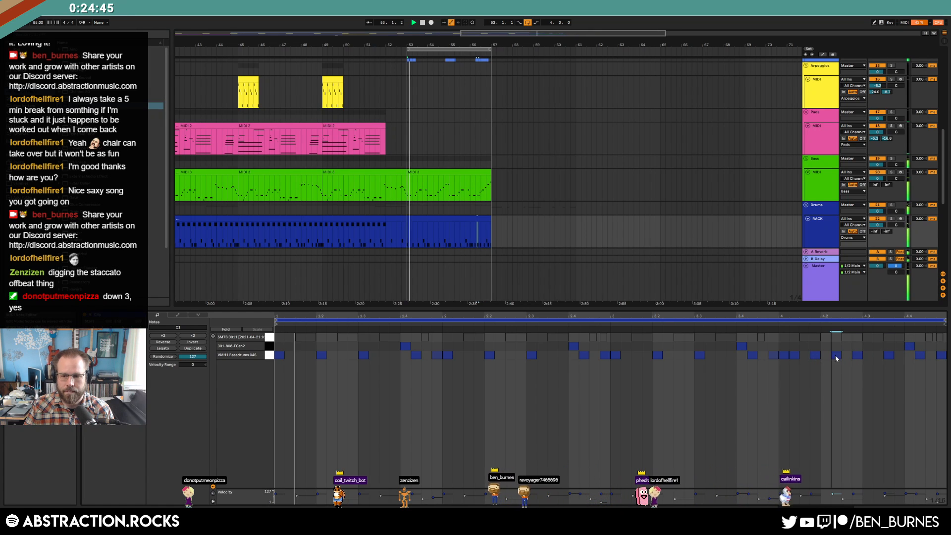
{"action": "key", "text": "shift+Tab"}
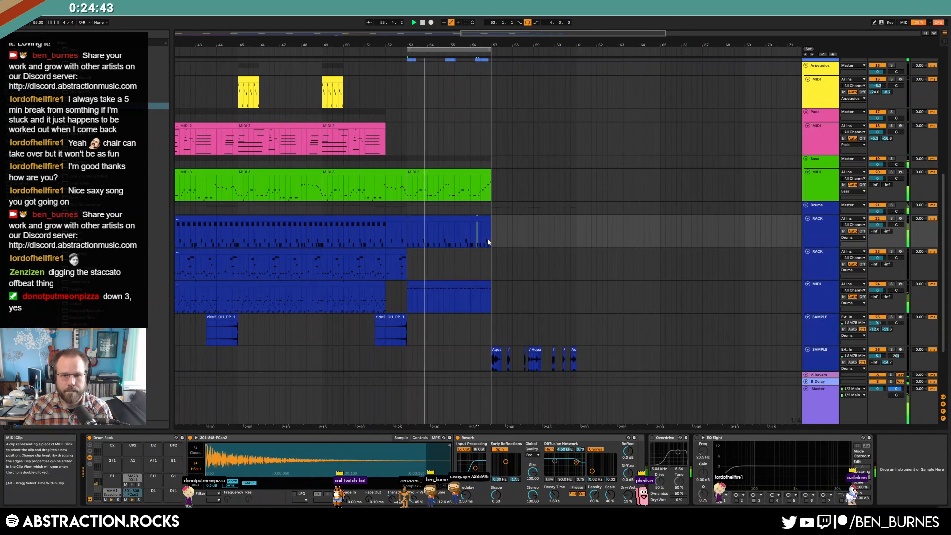
Step: Select the SAX track in the Leads group and arm it for recording
{"action": "left_click", "coordinate": [456, 297]}
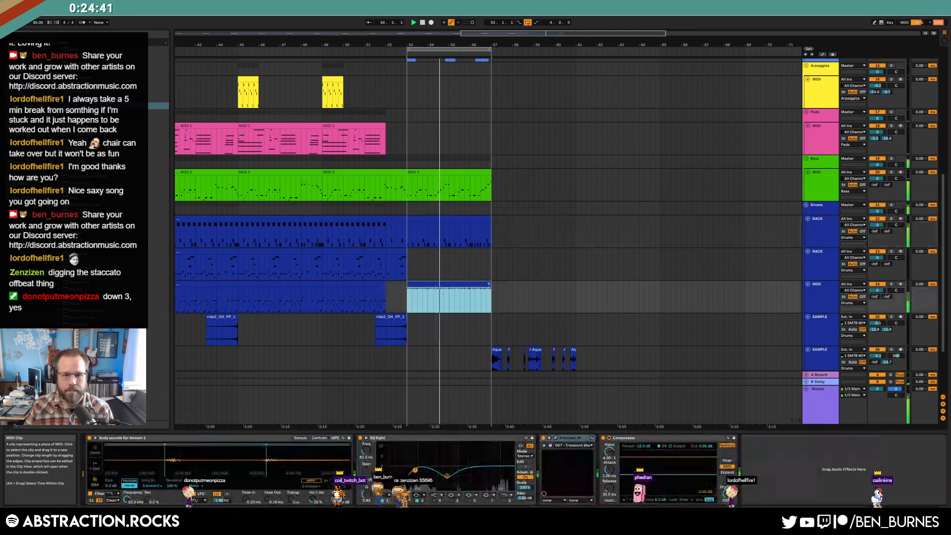
{"action": "scroll", "coordinate": [484, 293], "scroll_direction": "up", "scroll_amount": 5}
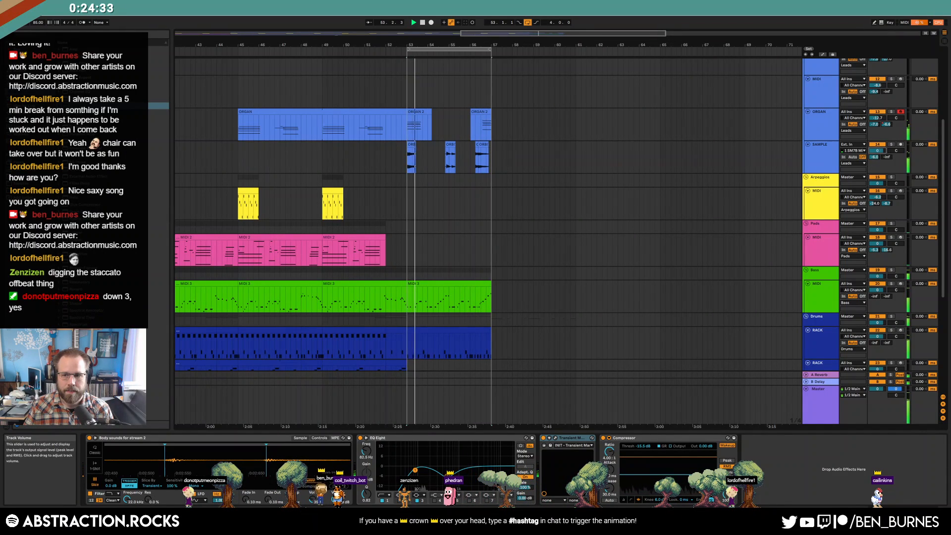
{"action": "scroll", "coordinate": [472, 198], "scroll_direction": "up", "scroll_amount": 3}
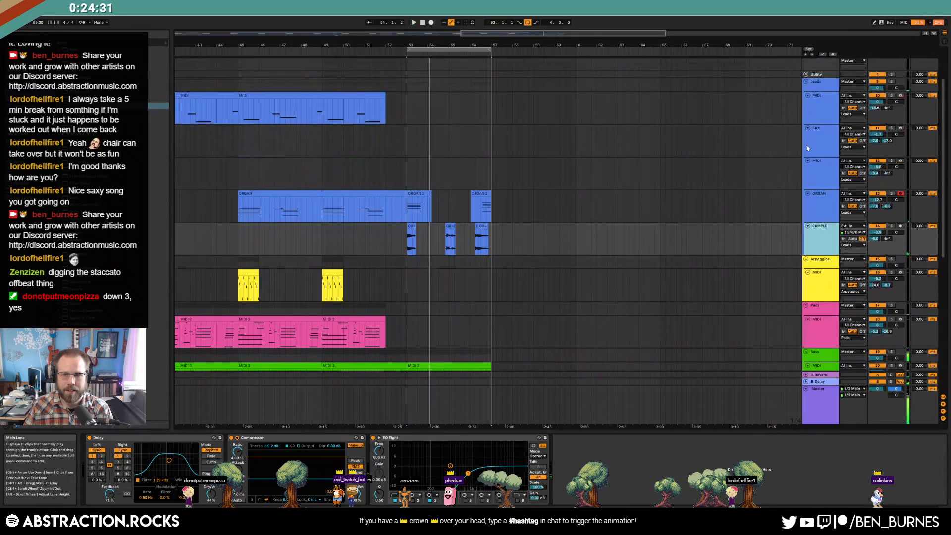
{"action": "left_click", "coordinate": [854, 137]}
{"action": "left_click", "coordinate": [902, 128]}
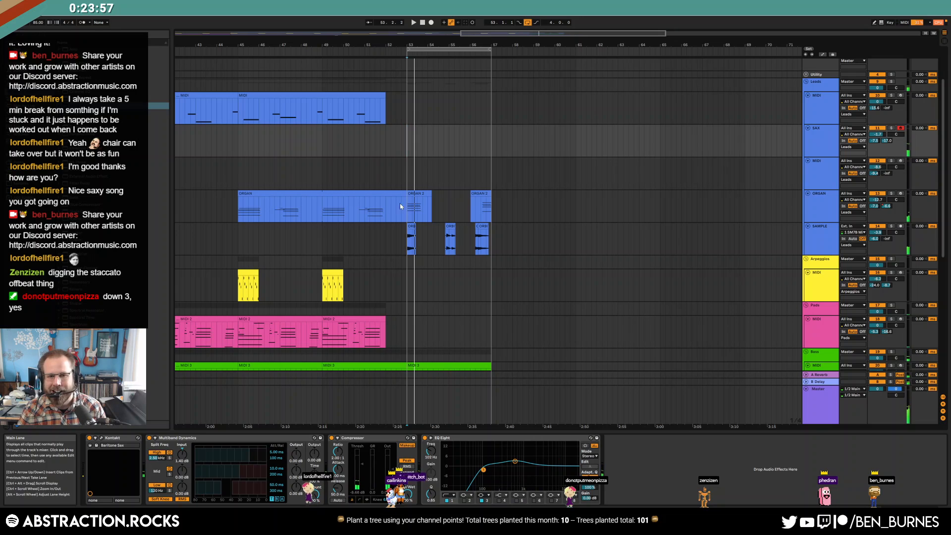
Step: Shorten all the chord notes together in the organ clip that starts at bar 53
{"action": "double_click", "coordinate": [419, 193]}
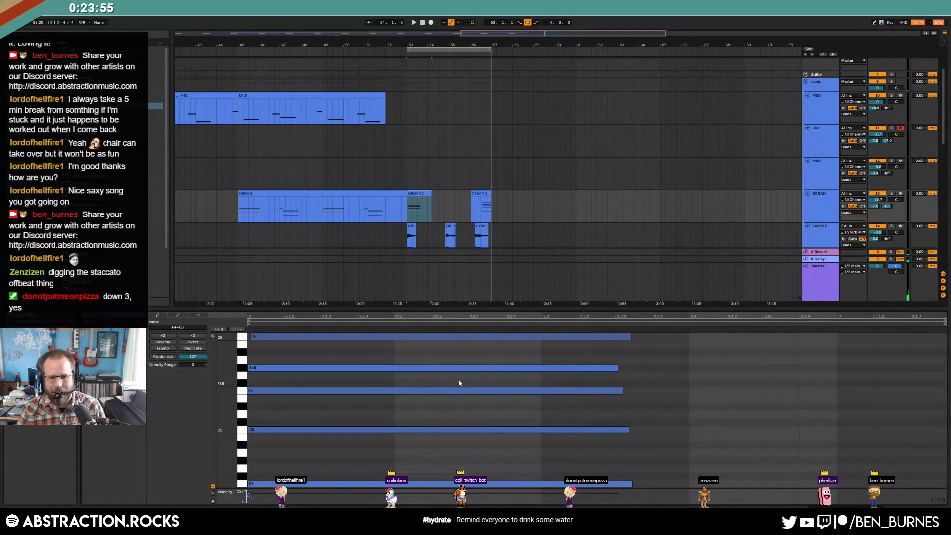
{"action": "key", "text": "ctrl+a"}
{"action": "left_click_drag", "start_coordinate": [617, 367], "coordinate": [545, 367]}
{"action": "key", "text": "space"}
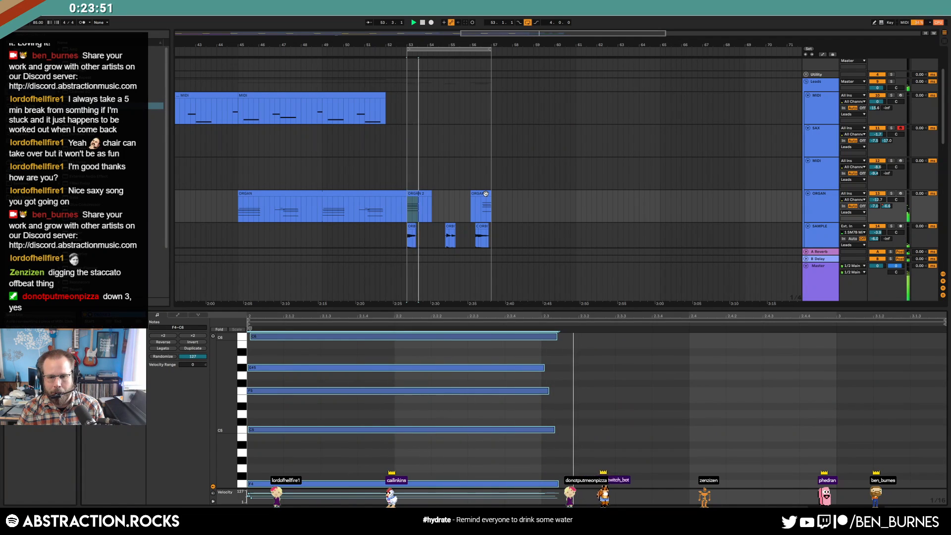
{"action": "key", "text": "shift+Tab"}
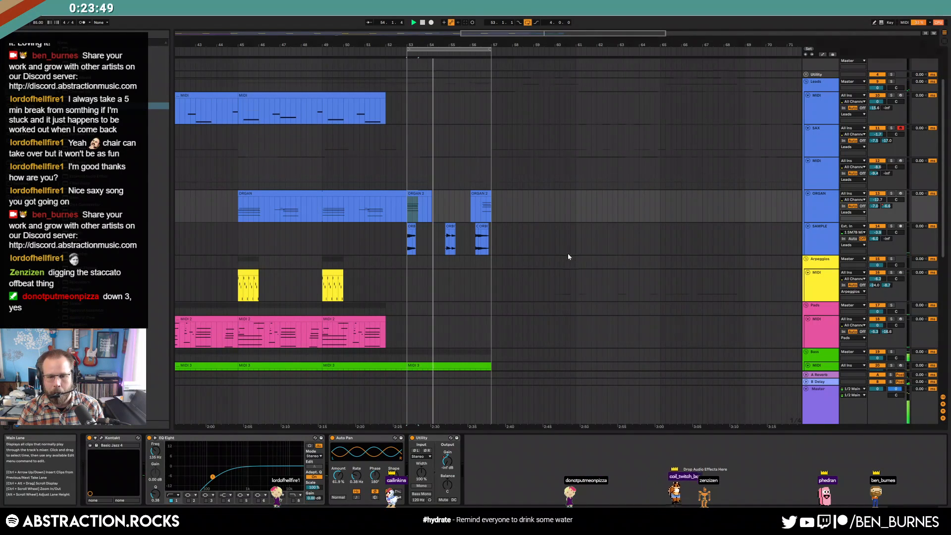
Step: Inspect the notes of the last bass clip at bar 53 and stop playback
{"action": "scroll", "coordinate": [569, 256], "scroll_direction": "down", "scroll_amount": 6}
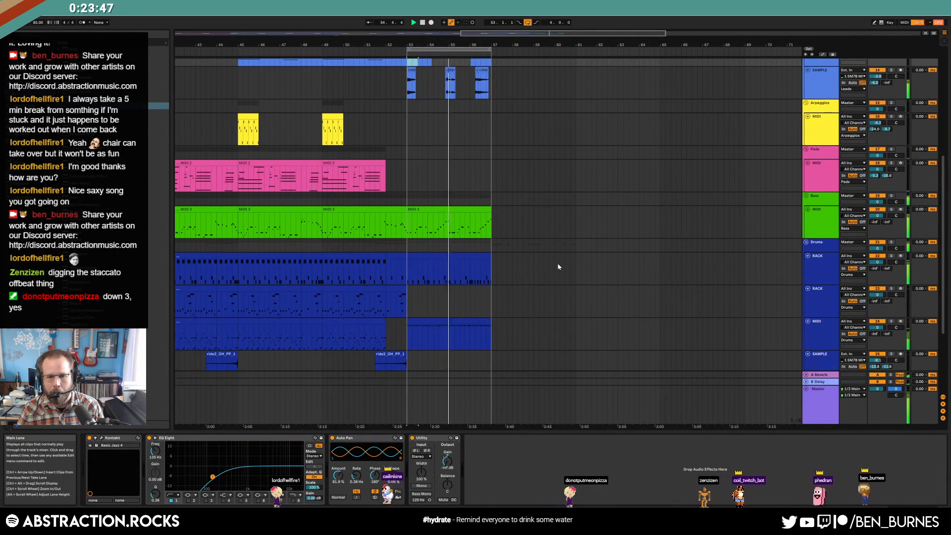
{"action": "scroll", "coordinate": [471, 275], "scroll_direction": "down", "scroll_amount": 1}
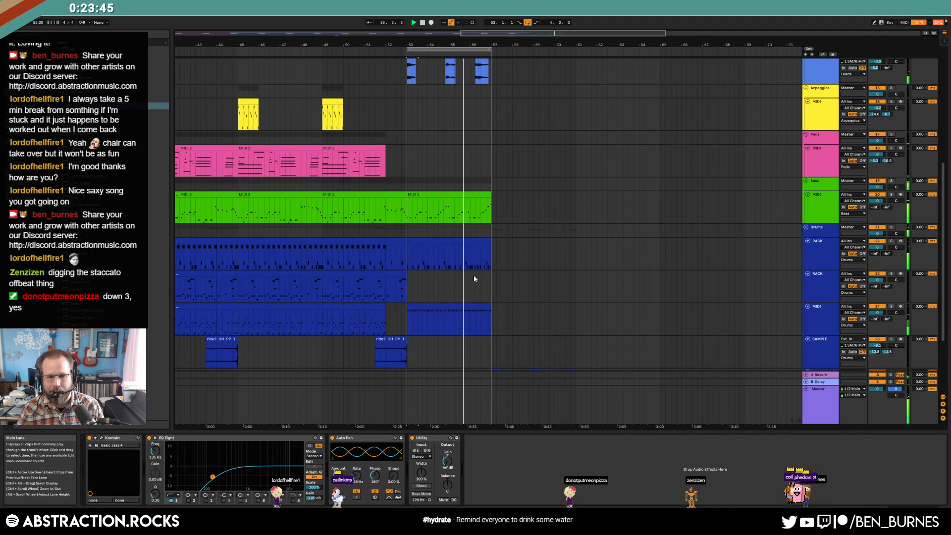
{"action": "scroll", "coordinate": [474, 276], "scroll_direction": "up", "scroll_amount": 1}
{"action": "left_click", "coordinate": [479, 202]}
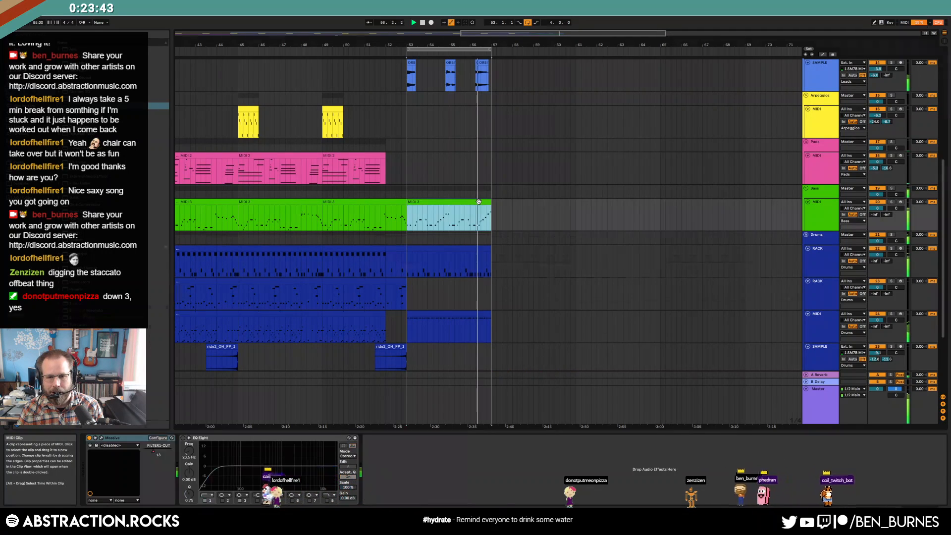
{"action": "double_click", "coordinate": [479, 201]}
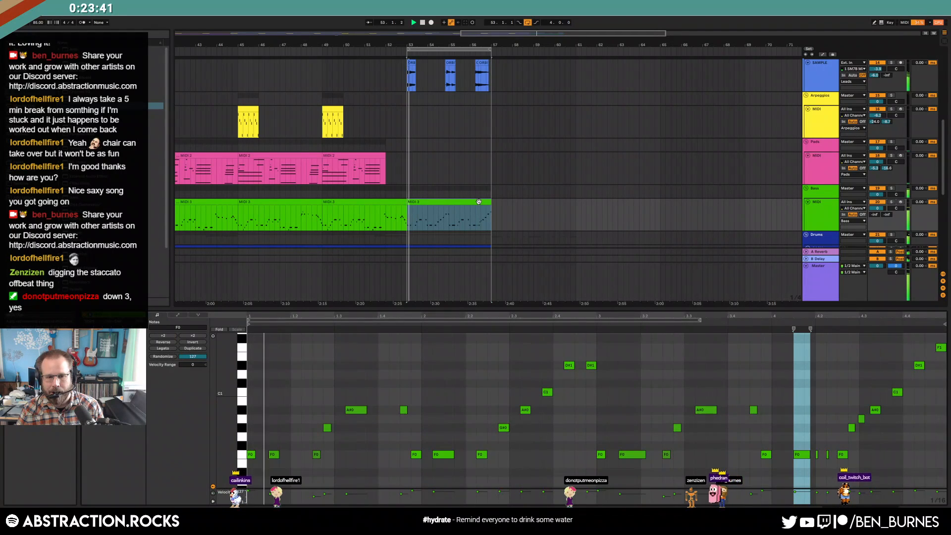
{"action": "key", "text": "shift+Tab"}
{"action": "key", "text": "space"}
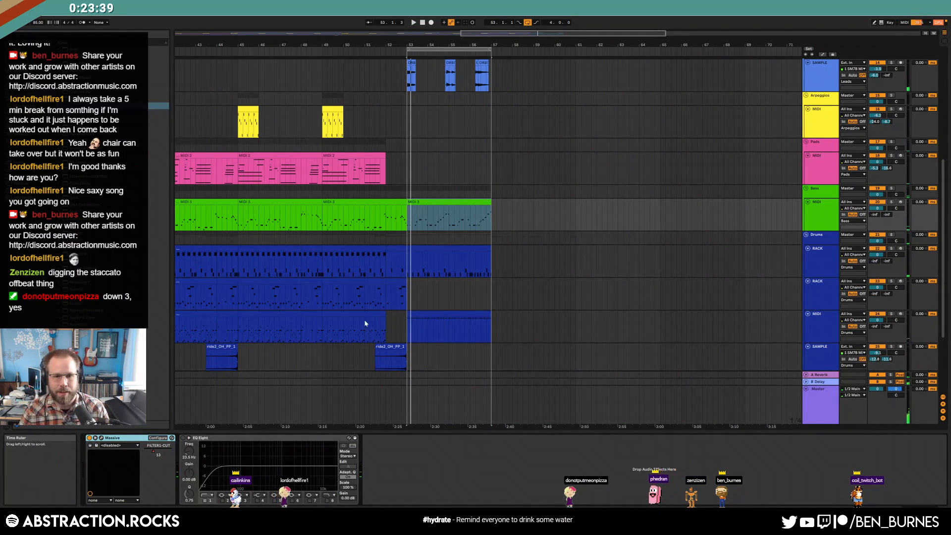
Step: Adjust the bass track's Massive FILTER1-CUT automation from bar 53 onward, settling the cutoff at about 34
{"action": "key", "text": "a"}
{"action": "left_click", "coordinate": [154, 455]}
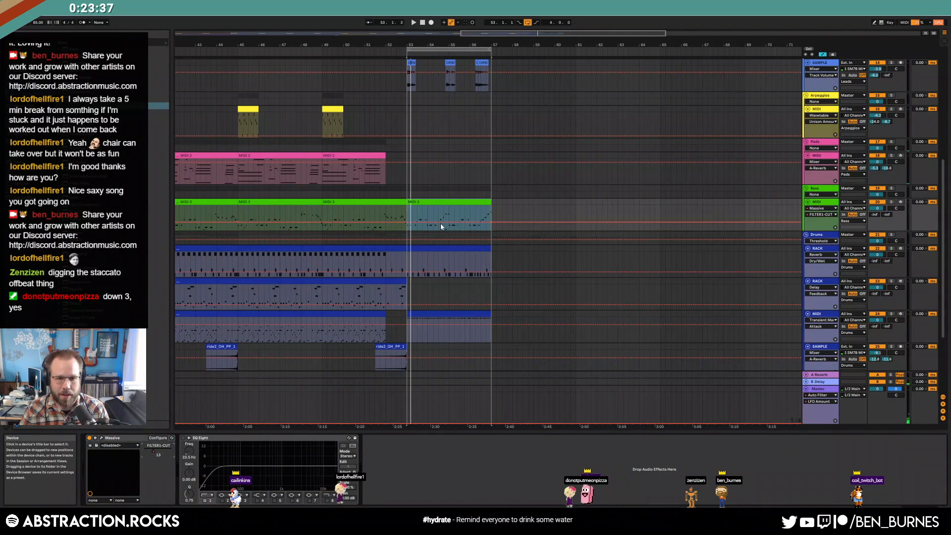
{"action": "left_click", "coordinate": [410, 226]}
{"action": "left_click_drag", "start_coordinate": [407, 222], "coordinate": [406, 218]}
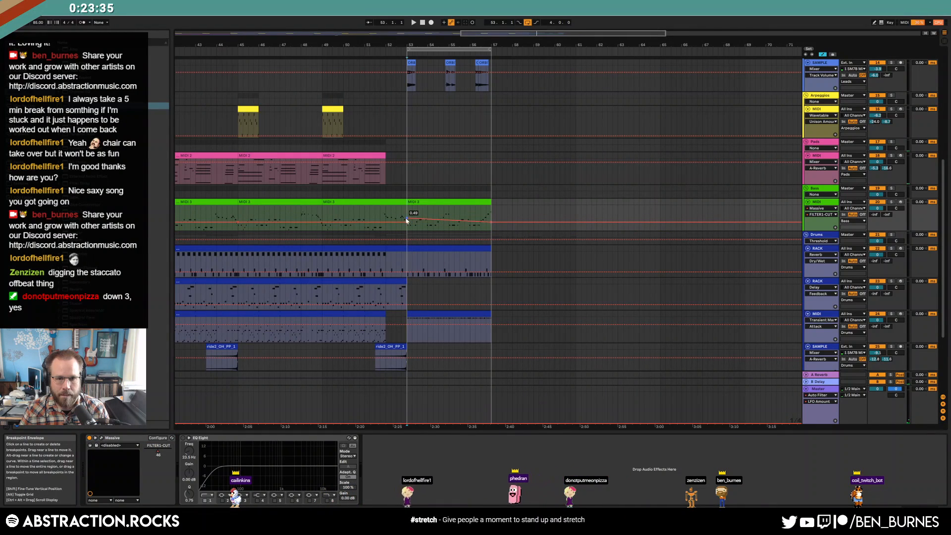
{"action": "left_click", "coordinate": [490, 226]}
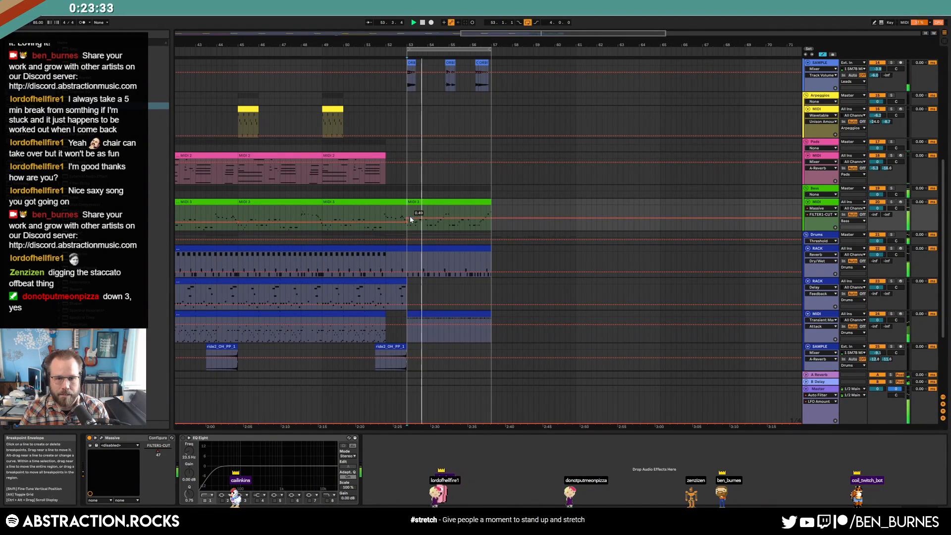
{"action": "left_click_drag", "start_coordinate": [407, 219], "coordinate": [406, 226]}
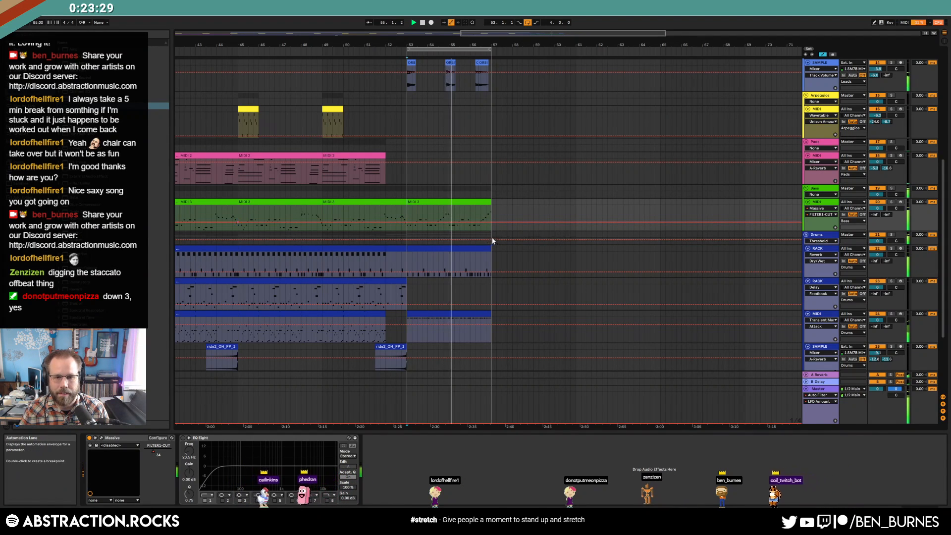
{"action": "key", "text": "a"}
Step: Record a new phrase on the Arpeggios group's MIDI track between about bars 54 and 56
{"action": "scroll", "coordinate": [442, 182], "scroll_direction": "up", "scroll_amount": 3}
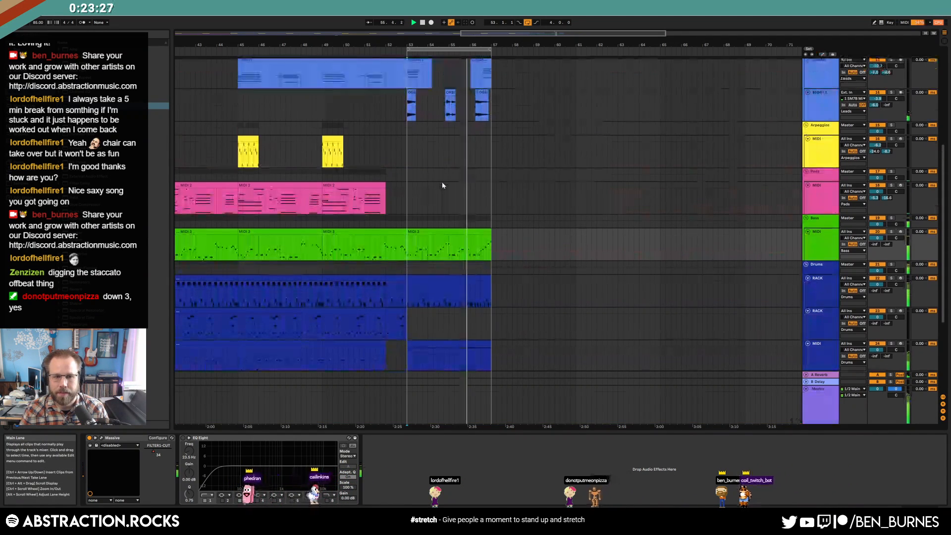
{"action": "left_click", "coordinate": [819, 180]}
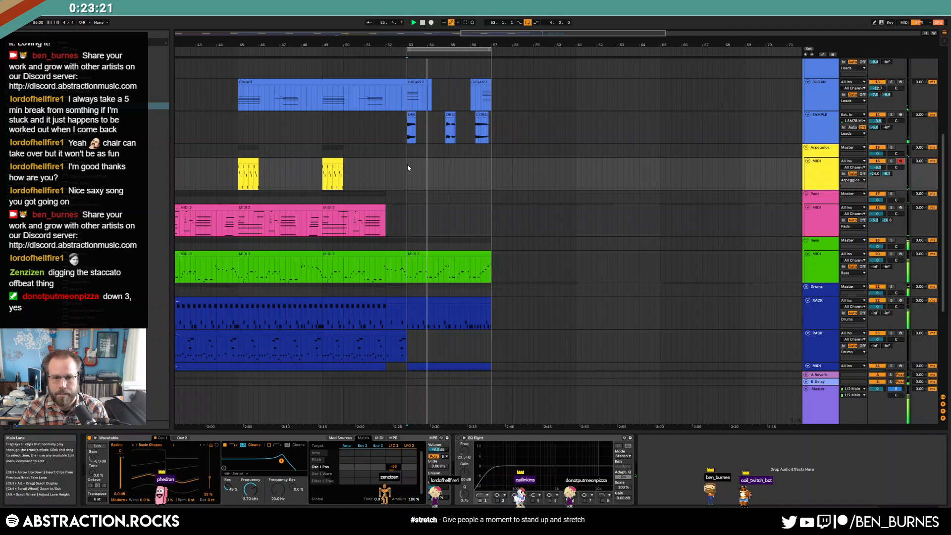
{"action": "key", "text": "F9"}
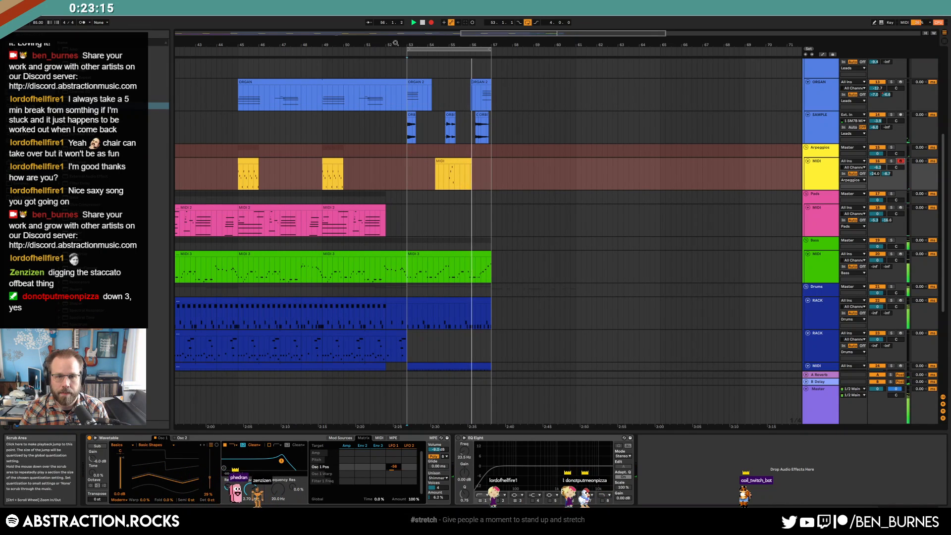
{"action": "left_click", "coordinate": [431, 23]}
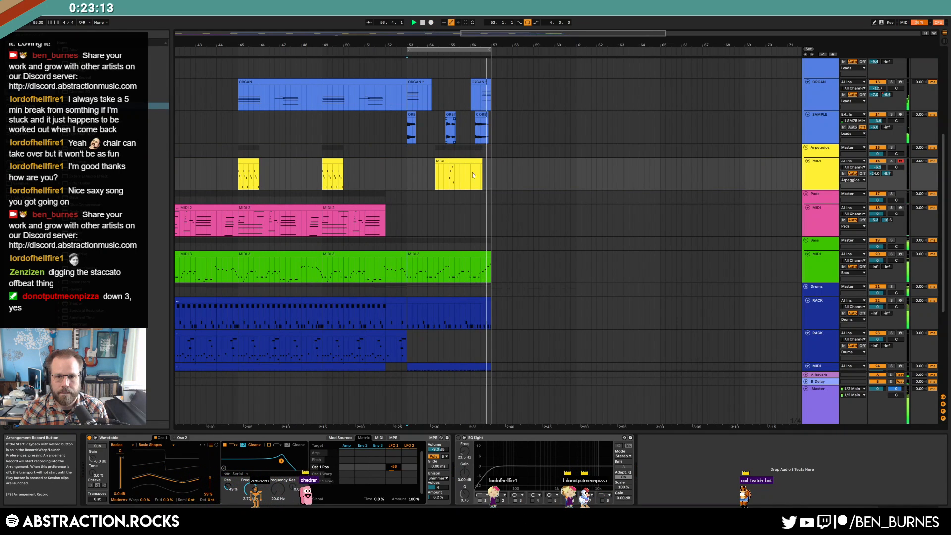
Step: Copy the bar of the recorded arpeggio phrase at bar 55 to bar 53 and open the copy for note editing
{"action": "key", "text": "ctrl+c"}
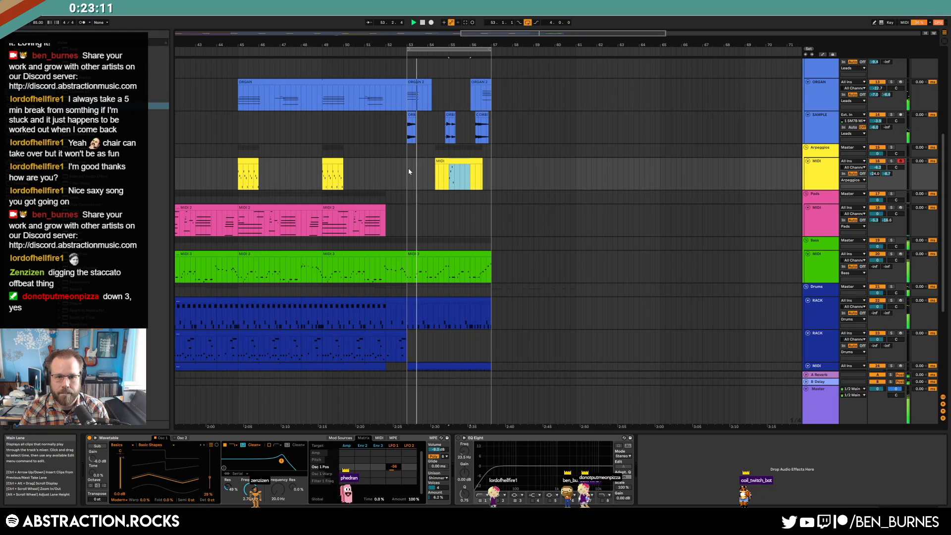
{"action": "left_click", "coordinate": [408, 169]}
{"action": "key", "text": "ctrl+v"}
{"action": "double_click", "coordinate": [416, 162]}
{"action": "left_click", "coordinate": [285, 392]}
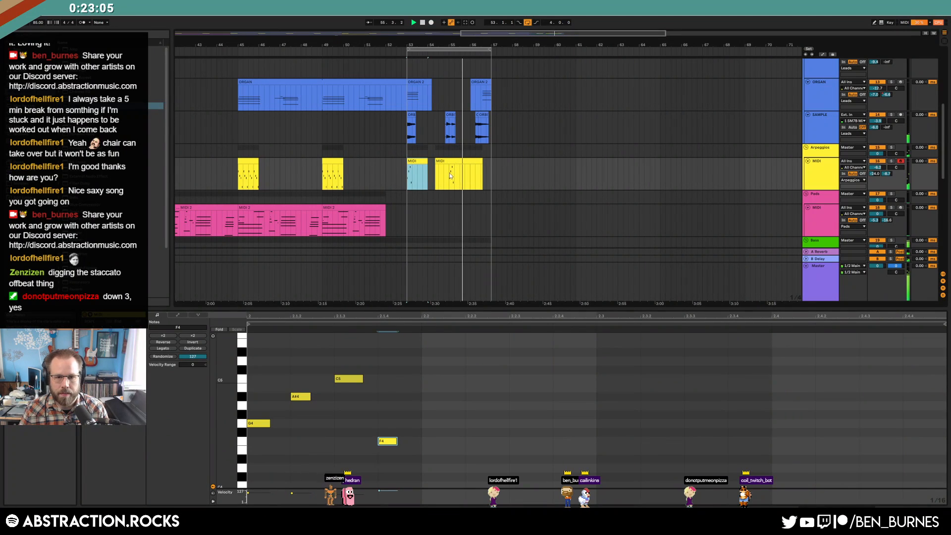
Step: Delete the leftover parts of the recorded arpeggio clip before and after the one-bar phrase at bar 55
{"action": "left_click", "coordinate": [444, 161]}
{"action": "key", "text": "Delete"}
{"action": "left_click", "coordinate": [475, 161]}
{"action": "key", "text": "Delete"}
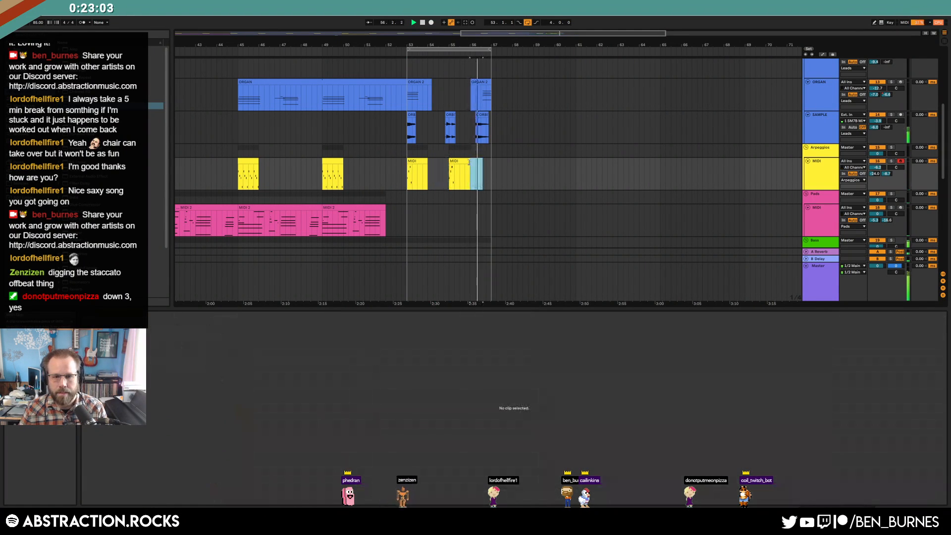
{"action": "key", "text": "shift+Tab"}
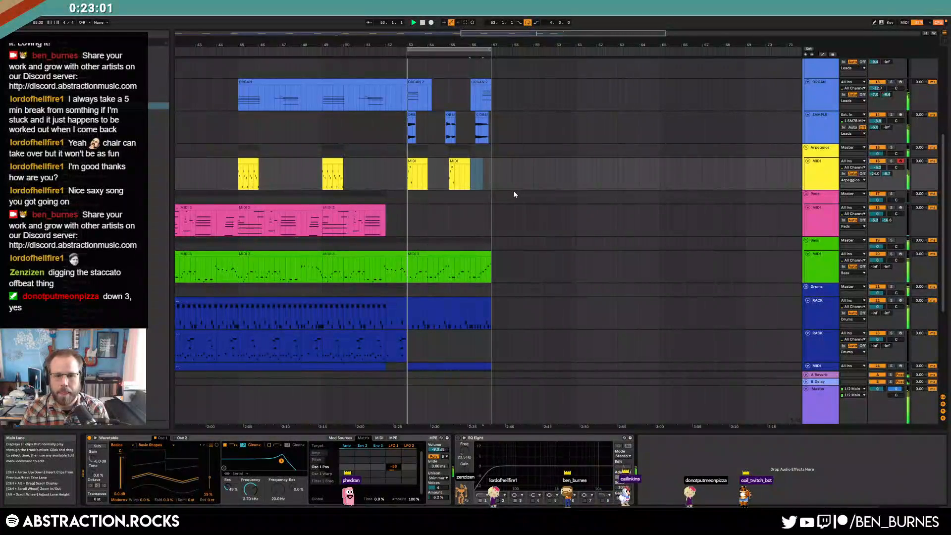
Step: Review the whole arrangement's tracks and fold the drum SAMPLE track that holds the ride clips
{"action": "scroll", "coordinate": [527, 213], "scroll_direction": "down", "scroll_amount": 3}
{"action": "scroll", "coordinate": [527, 213], "scroll_direction": "down", "scroll_amount": 4}
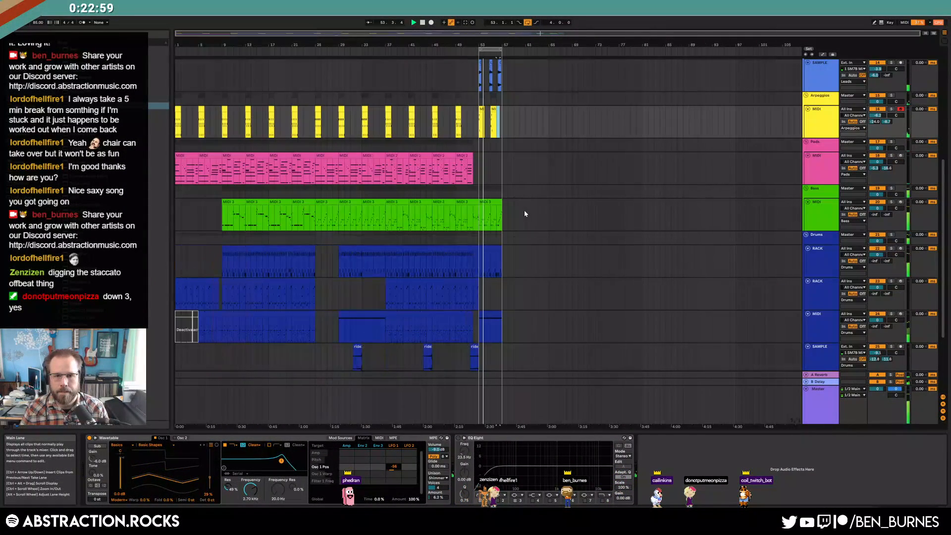
{"action": "scroll", "coordinate": [530, 221], "scroll_direction": "up", "scroll_amount": 8}
{"action": "scroll", "coordinate": [515, 247], "scroll_direction": "up", "scroll_amount": 2}
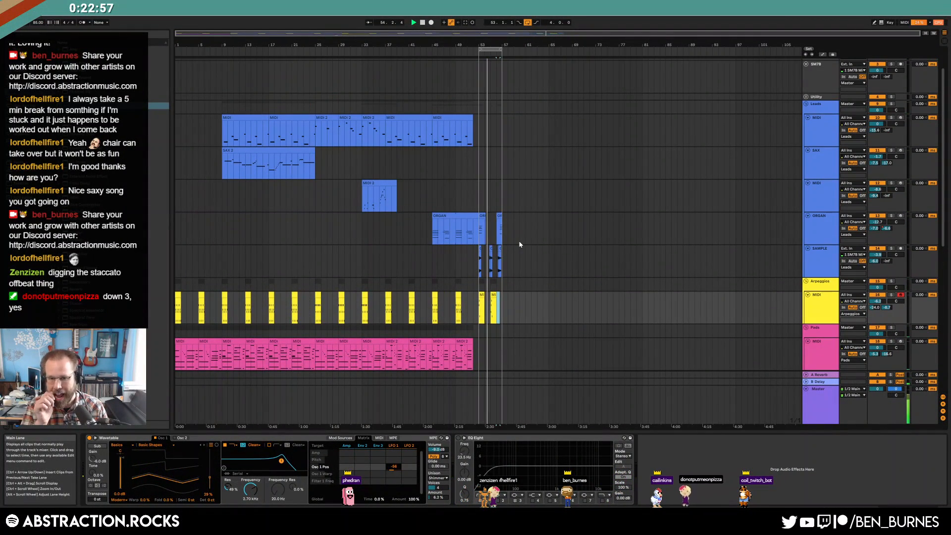
{"action": "scroll", "coordinate": [519, 244], "scroll_direction": "down", "scroll_amount": 11}
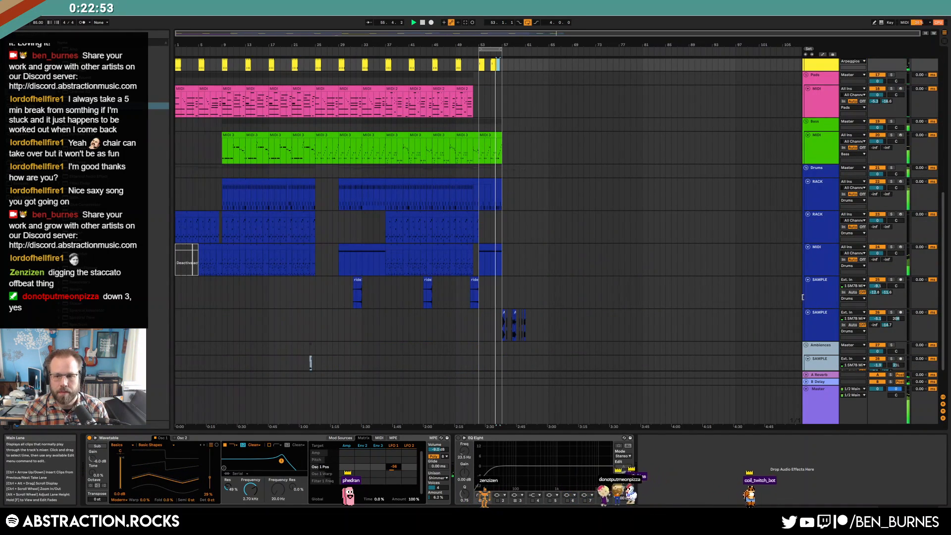
{"action": "left_click", "coordinate": [808, 279]}
{"action": "scroll", "coordinate": [518, 280], "scroll_direction": "up", "scroll_amount": 3}
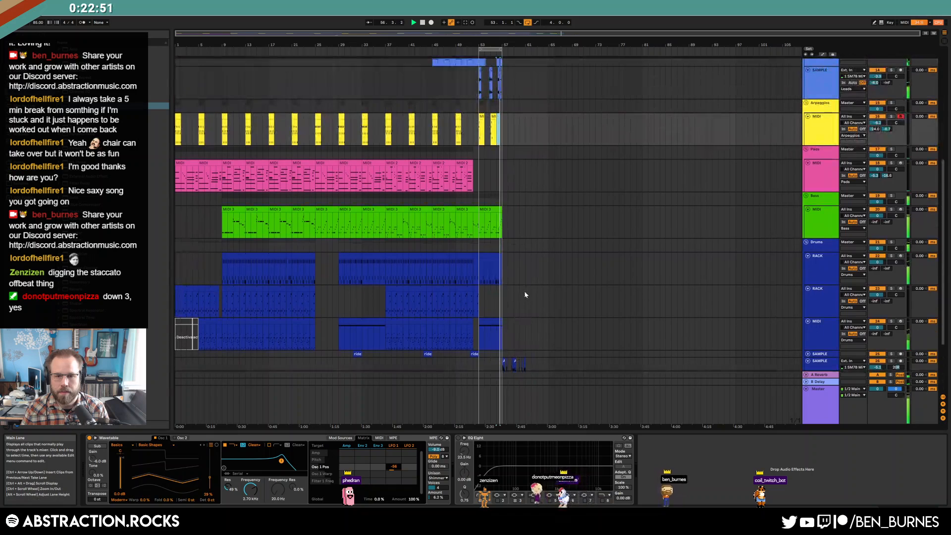
Step: Extend the last bass clip to bar 61 and loop its full four-bar phrase
{"action": "left_click_drag", "start_coordinate": [503, 219], "coordinate": [521, 212]}
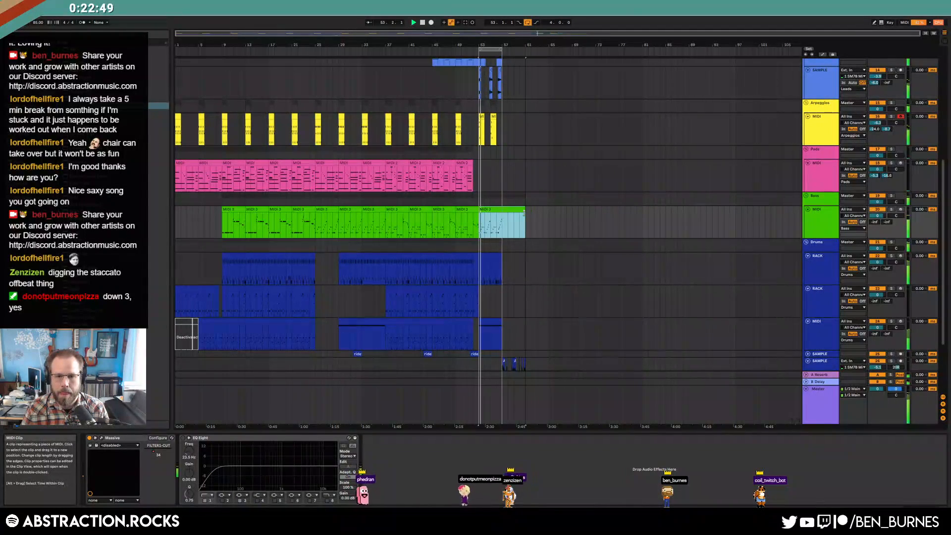
{"action": "double_click", "coordinate": [521, 212]}
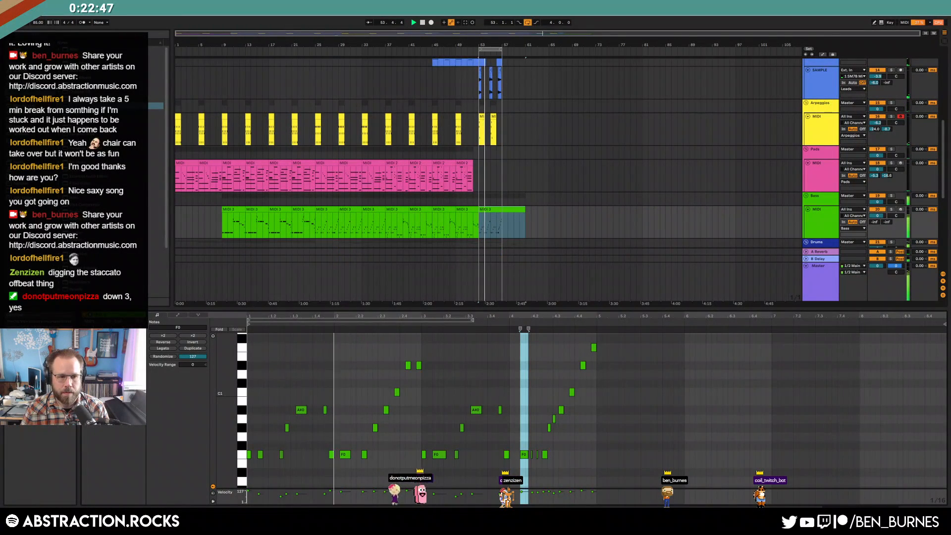
{"action": "left_click", "coordinate": [113, 336]}
{"action": "left_click_drag", "start_coordinate": [472, 320], "coordinate": [597, 320]}
{"action": "scroll", "coordinate": [520, 169], "scroll_direction": "down", "scroll_amount": 2}
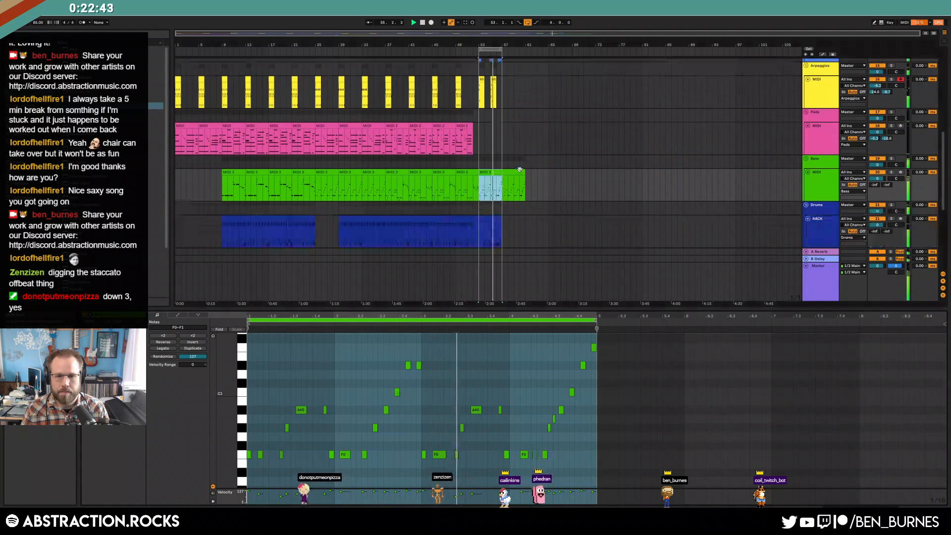
Step: Move the loop to bars 57–61 and duplicate the last drum RACK and drum MIDI clips into those bars
{"action": "scroll", "coordinate": [520, 169], "scroll_direction": "down", "scroll_amount": 1}
{"action": "left_click_drag", "start_coordinate": [490, 51], "coordinate": [514, 50]}
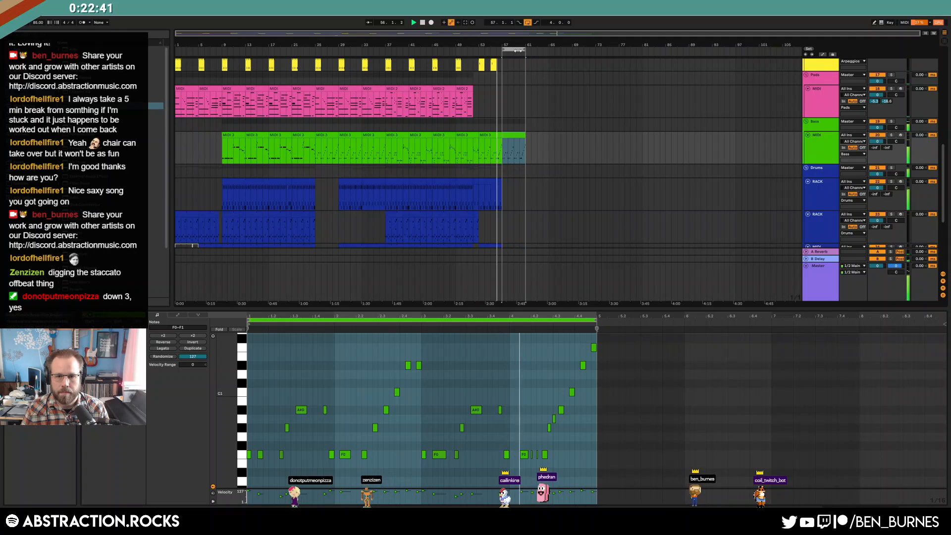
{"action": "scroll", "coordinate": [493, 143], "scroll_direction": "down", "scroll_amount": 1}
{"action": "left_click", "coordinate": [492, 182]}
{"action": "key", "text": "ctrl+d"}
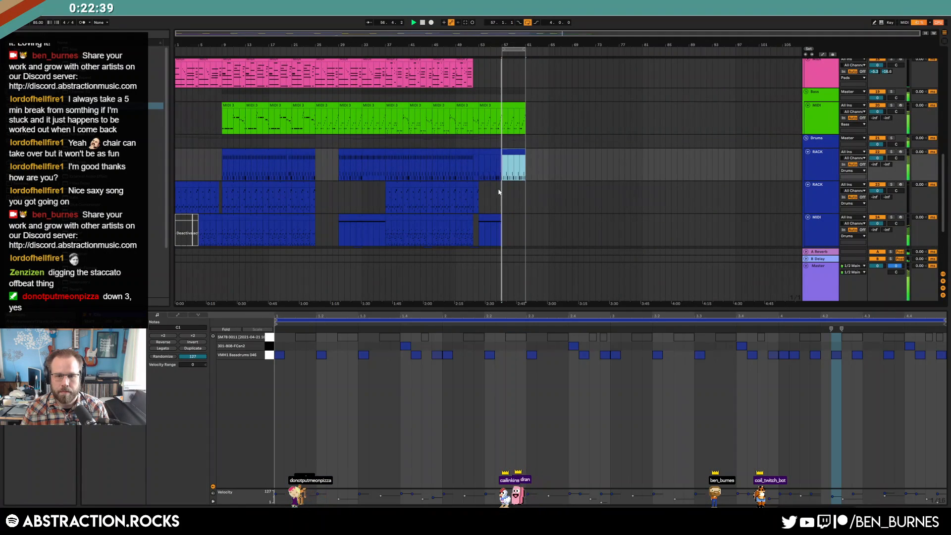
{"action": "left_click", "coordinate": [495, 217]}
{"action": "scroll", "coordinate": [550, 229], "scroll_direction": "down", "scroll_amount": 3}
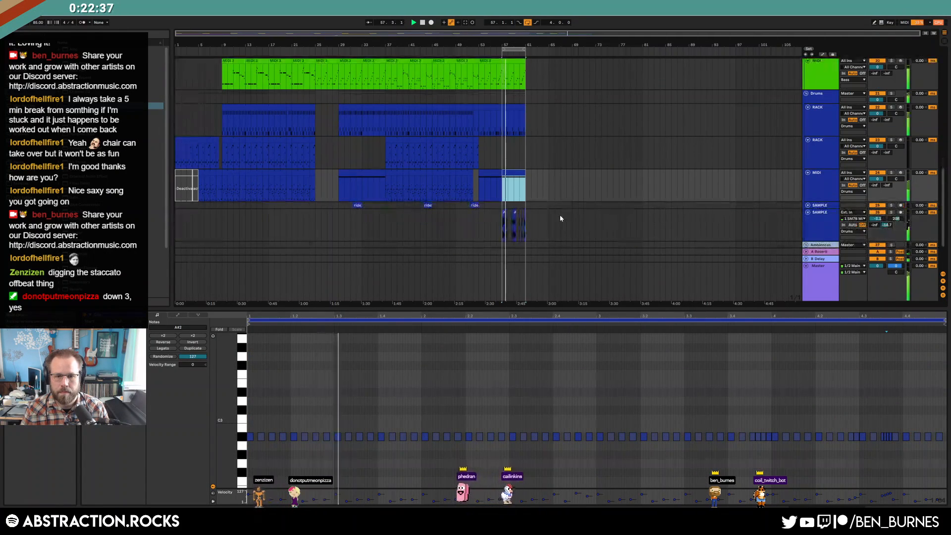
Step: Add an Auto Pan between the Compressor and the EQ Eight on the Pads MIDI track
{"action": "scroll", "coordinate": [564, 221], "scroll_direction": "up", "scroll_amount": 4}
{"action": "scroll", "coordinate": [559, 221], "scroll_direction": "up", "scroll_amount": 3}
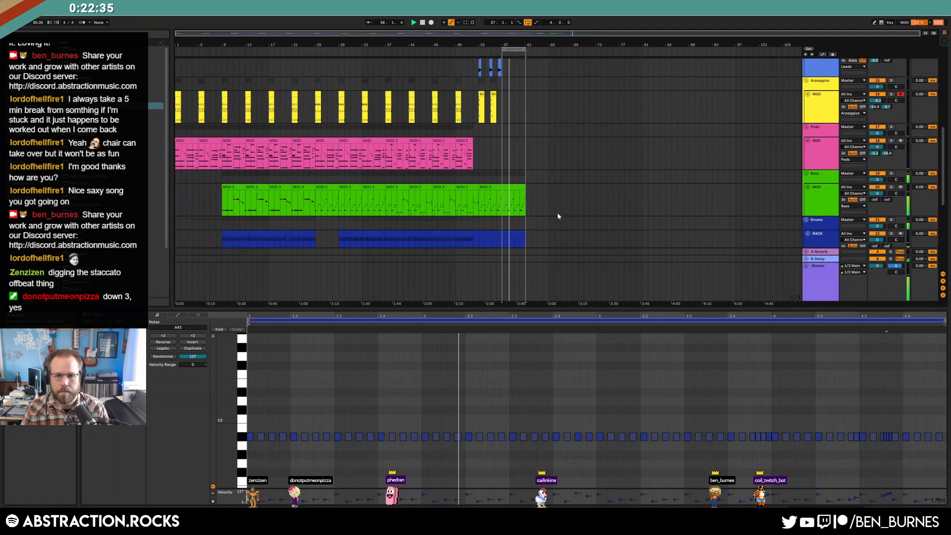
{"action": "key", "text": "shift+Tab"}
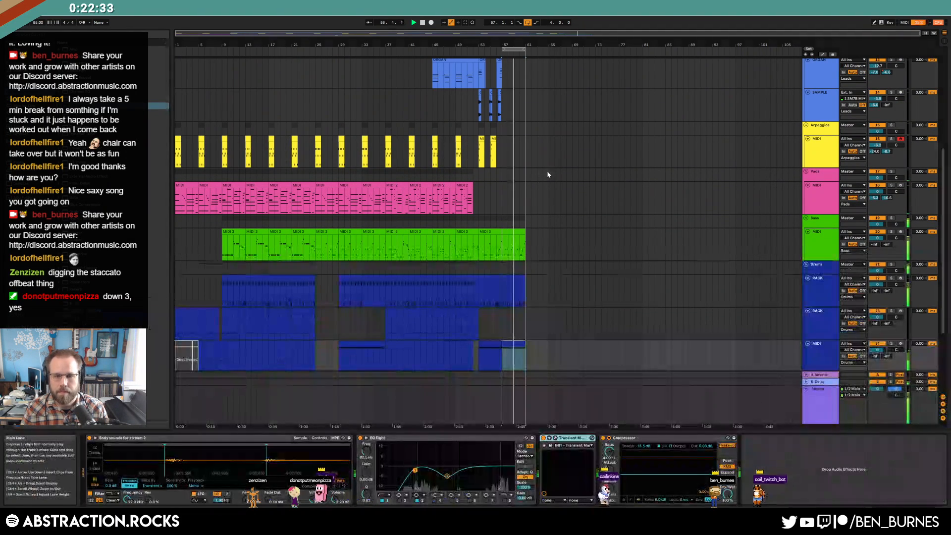
{"action": "left_click", "coordinate": [818, 195]}
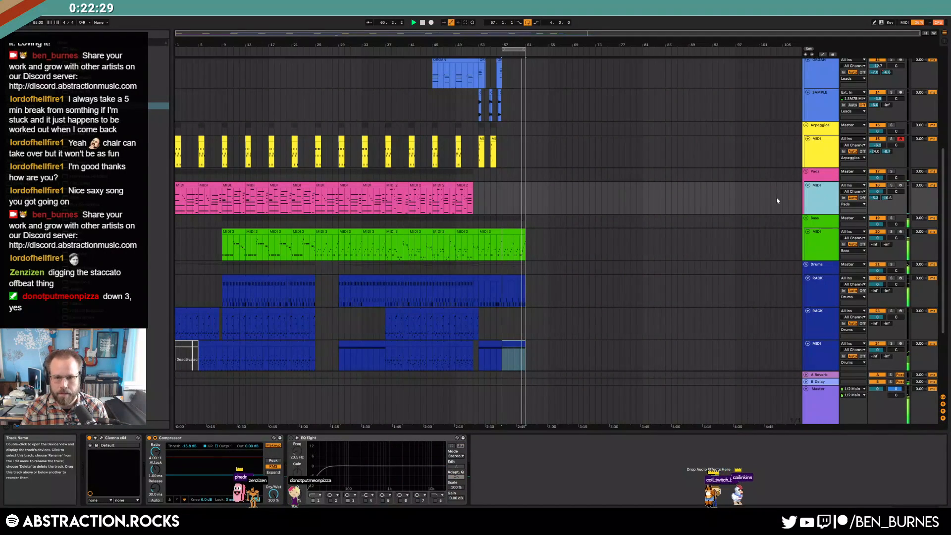
{"action": "left_click", "coordinate": [505, 195]}
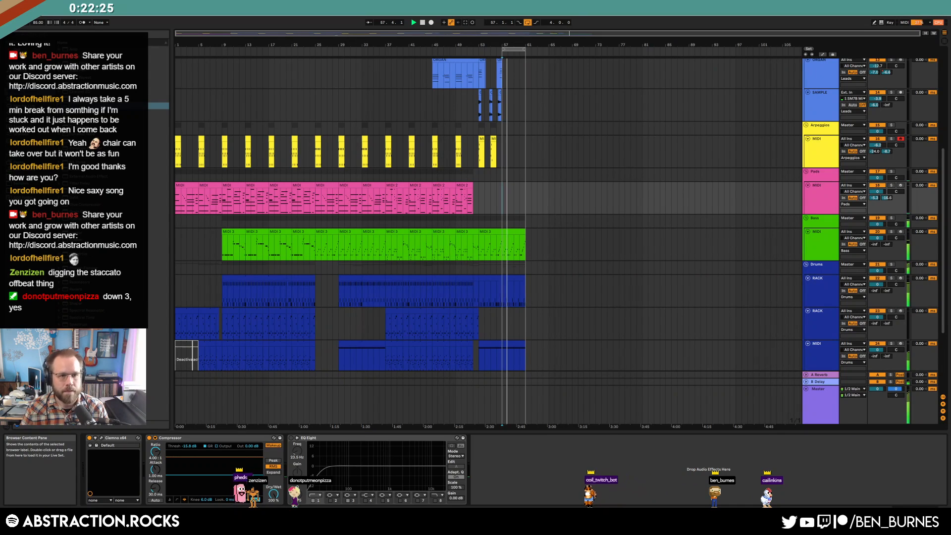
{"action": "left_click_drag", "start_coordinate": [79, 71], "coordinate": [315, 491]}
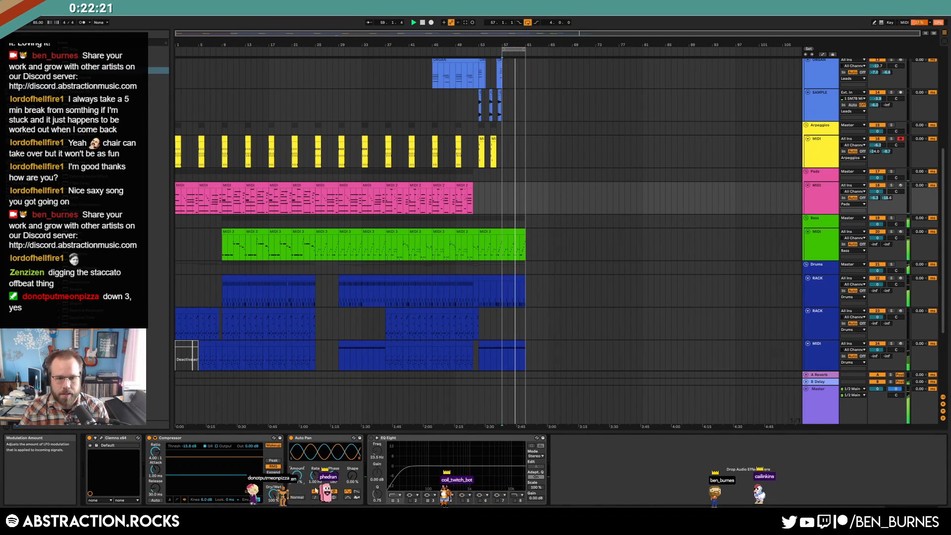
Step: Set the Auto Pan to 100% shape, a tempo-synced rate and 0° phase, and adjust its waveform settings
{"action": "left_click_drag", "start_coordinate": [352, 476], "coordinate": [352, 426]}
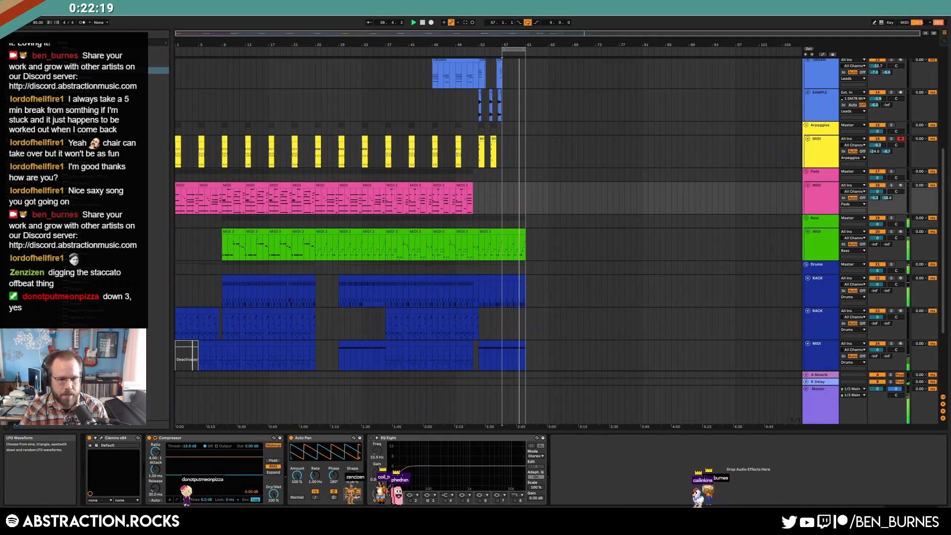
{"action": "left_click", "coordinate": [315, 498]}
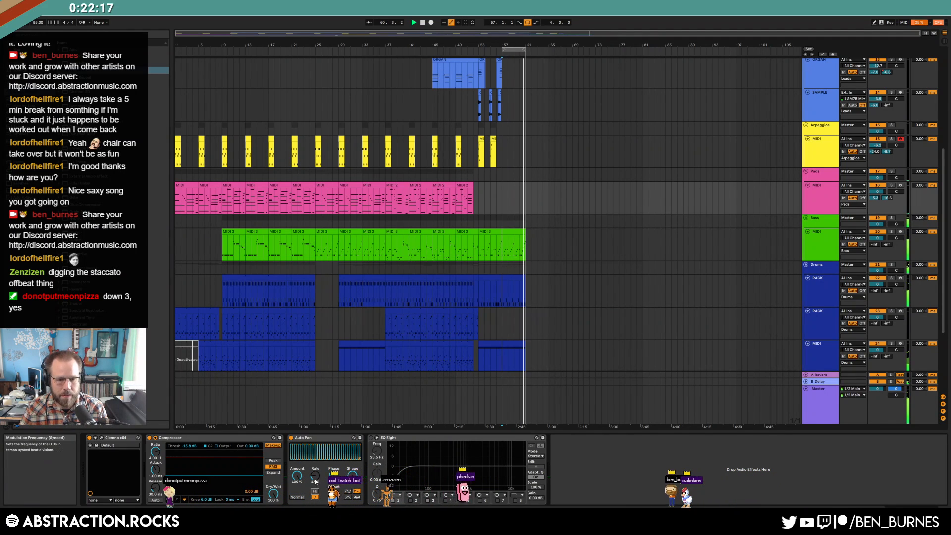
{"action": "left_click_drag", "start_coordinate": [333, 476], "coordinate": [334, 525]}
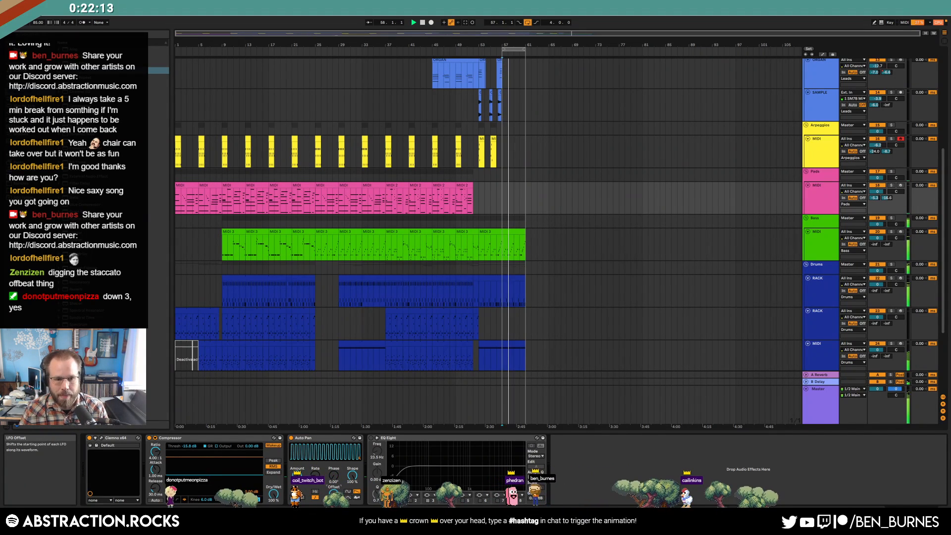
{"action": "left_click", "coordinate": [349, 495]}
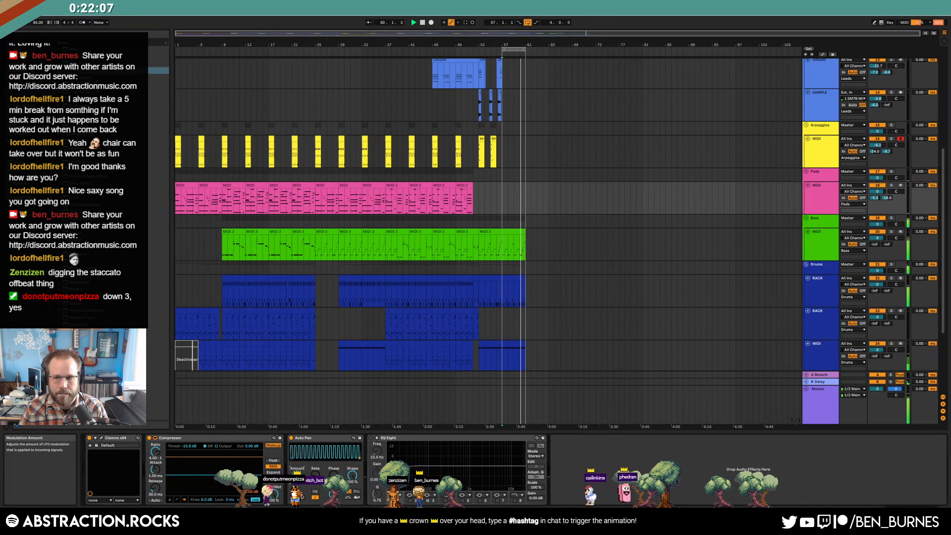
Step: Arm the Pads track and record a chord part over bars 57–61
{"action": "left_click", "coordinate": [901, 186]}
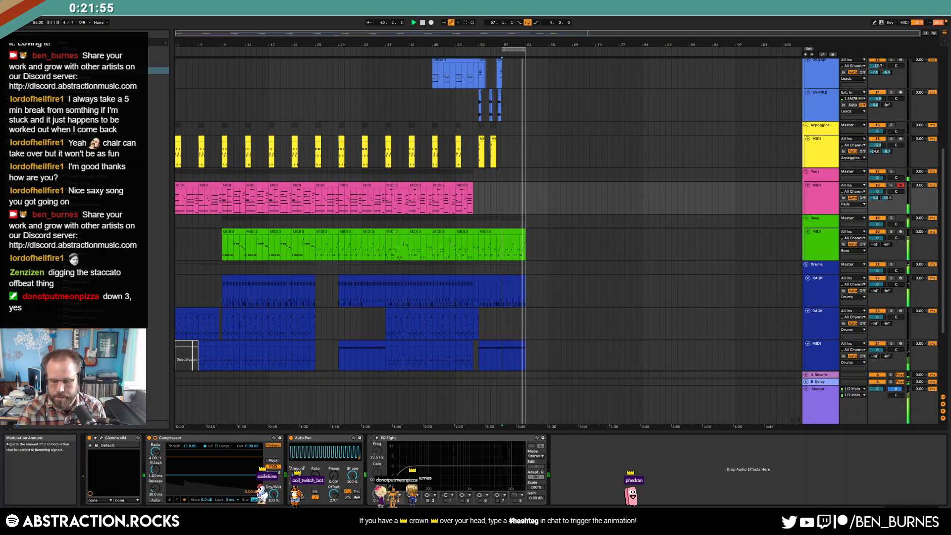
{"action": "key", "text": "F9"}
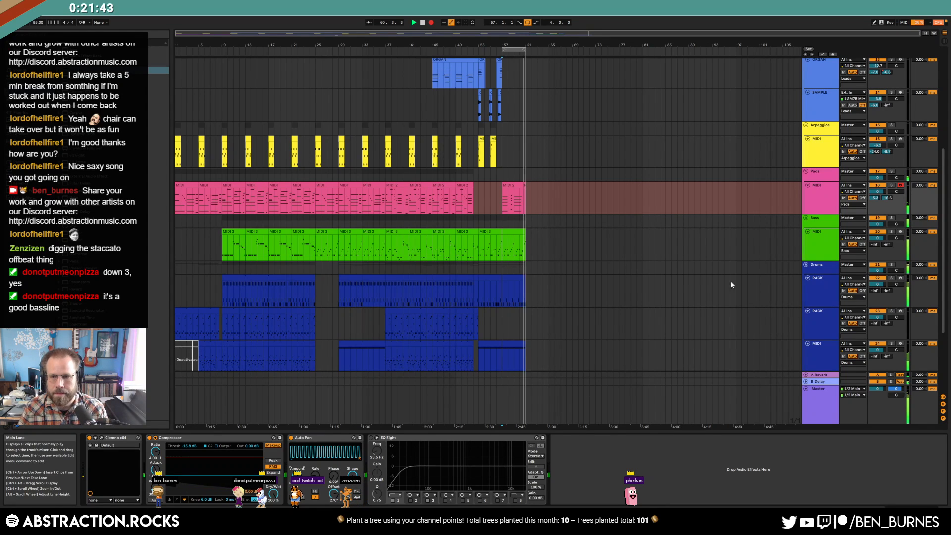
{"action": "left_click", "coordinate": [431, 22]}
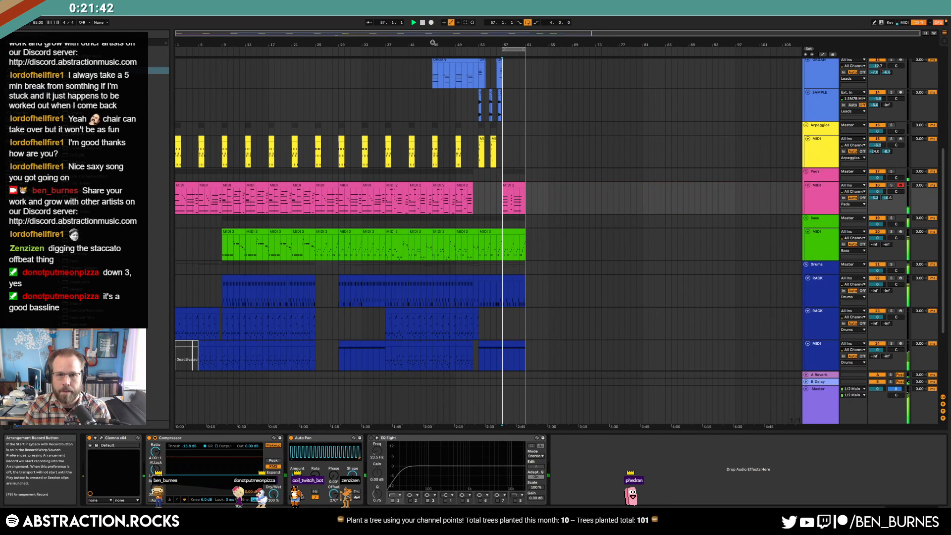
Step: Duplicate the organ, lead SAMPLE and arpeggio clips of bars 53–57 into bars 57–61
{"action": "left_click", "coordinate": [482, 59]}
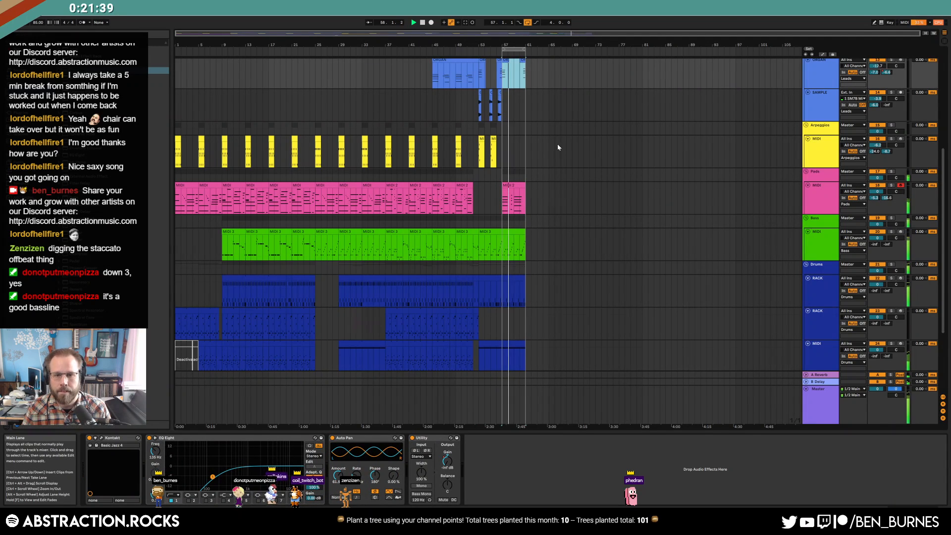
{"action": "scroll", "coordinate": [488, 151], "scroll_direction": "up", "scroll_amount": 2}
{"action": "left_click", "coordinate": [504, 144]}
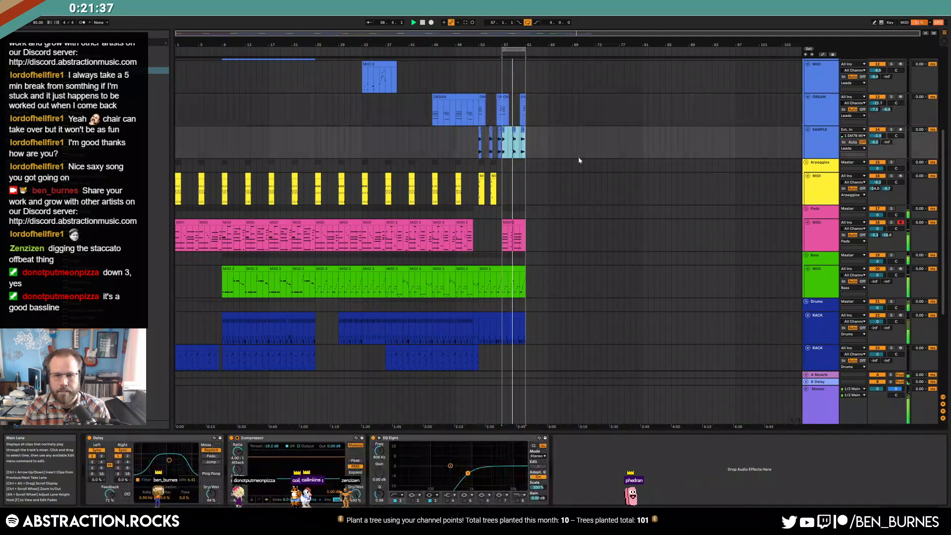
{"action": "scroll", "coordinate": [583, 156], "scroll_direction": "up", "scroll_amount": 5}
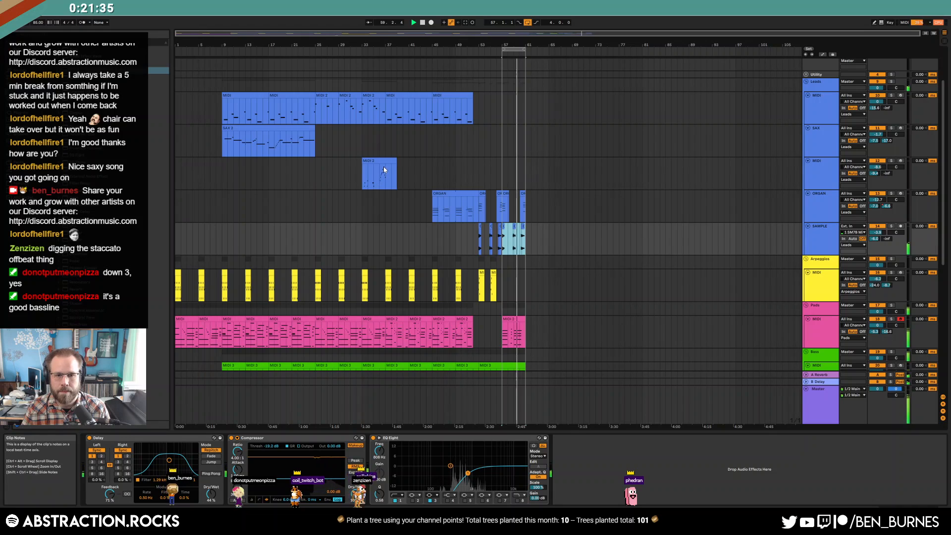
{"action": "scroll", "coordinate": [564, 209], "scroll_direction": "down", "scroll_amount": 5}
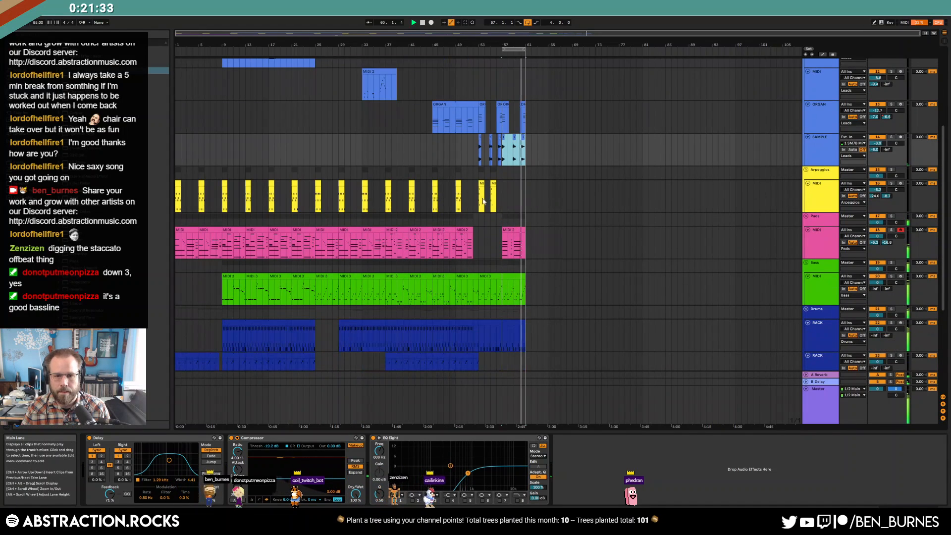
{"action": "left_click", "coordinate": [516, 197]}
{"action": "scroll", "coordinate": [581, 206], "scroll_direction": "down", "scroll_amount": 4}
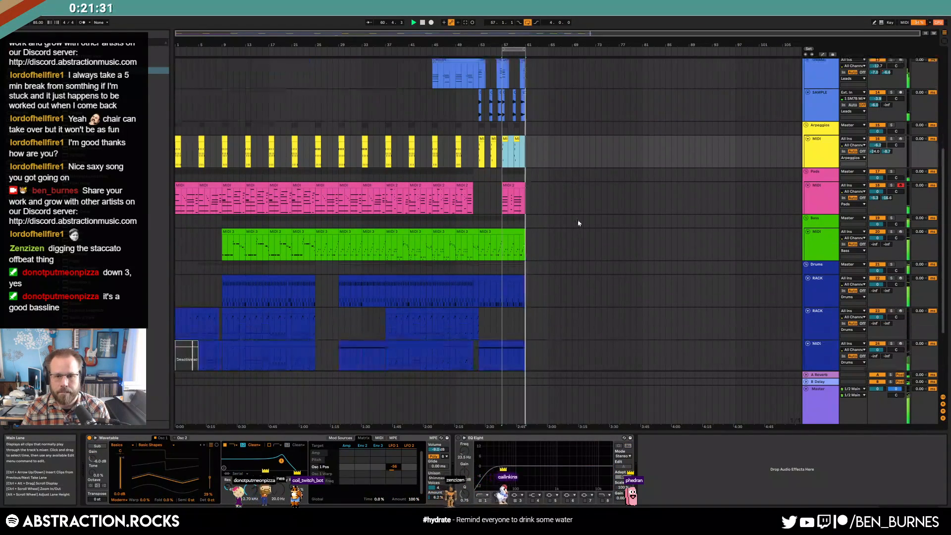
{"action": "scroll", "coordinate": [578, 219], "scroll_direction": "down", "scroll_amount": 1}
{"action": "scroll", "coordinate": [567, 227], "scroll_direction": "up", "scroll_amount": 5}
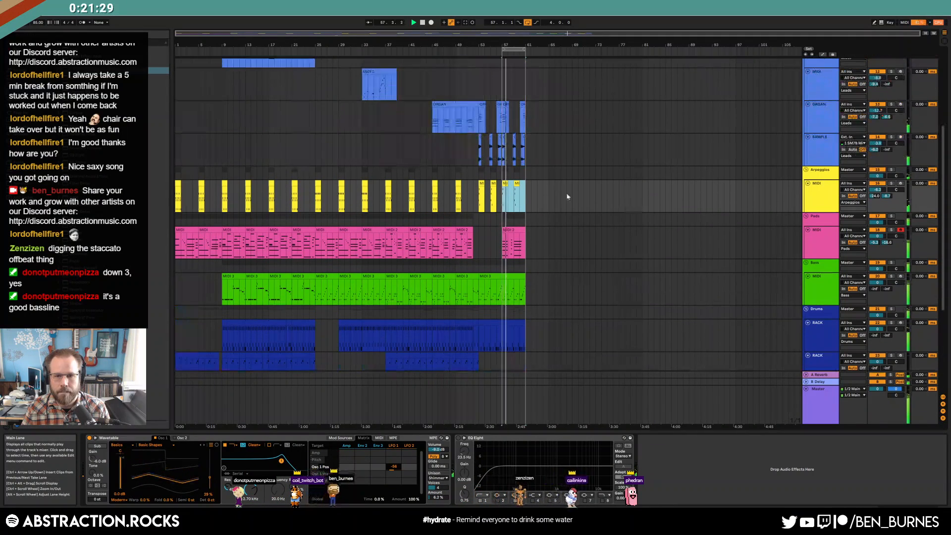
Step: Duplicate the four-bar group of drum SAMPLE clips from bar 57 to bar 61
{"action": "scroll", "coordinate": [561, 236], "scroll_direction": "down", "scroll_amount": 8}
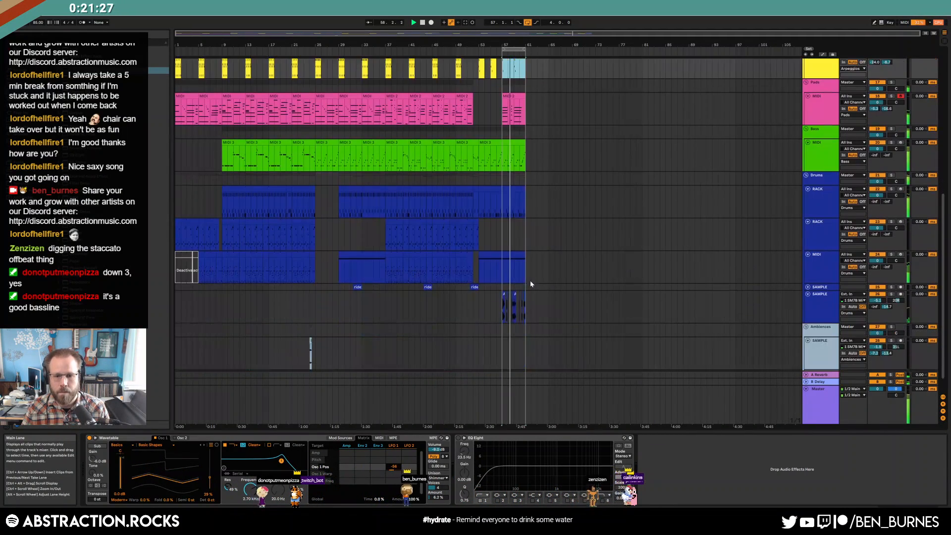
{"action": "scroll", "coordinate": [513, 306], "scroll_direction": "up", "scroll_amount": 5}
{"action": "left_click_drag", "start_coordinate": [457, 298], "coordinate": [506, 304]}
{"action": "key", "text": "ctrl+z"}
{"action": "key", "text": "ctrl+d"}
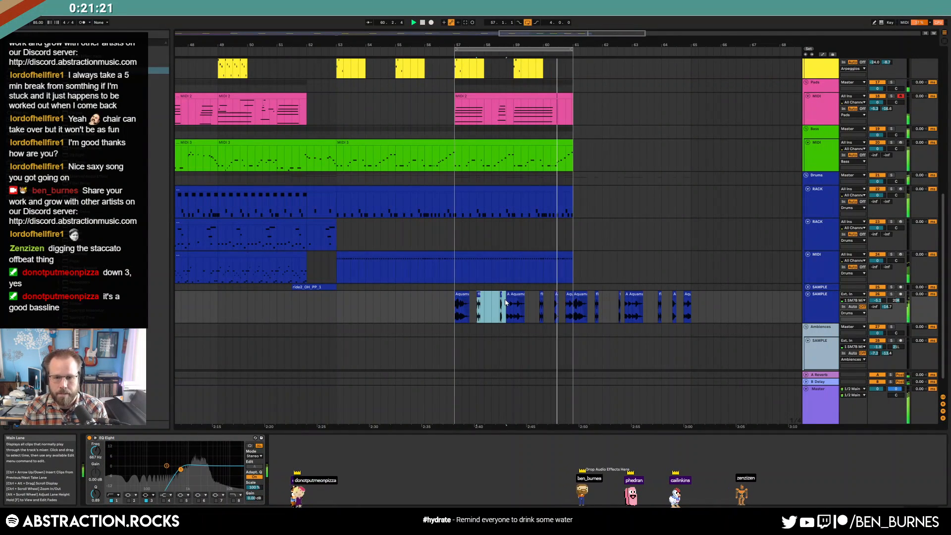
Step: Thin out the drum SAMPLE clips in bars 57–61 by deleting in-between hits and shortening the clip just before bar 59
{"action": "key", "text": "Delete"}
{"action": "left_click_drag", "start_coordinate": [566, 304], "coordinate": [529, 303]}
{"action": "key", "text": "Delete"}
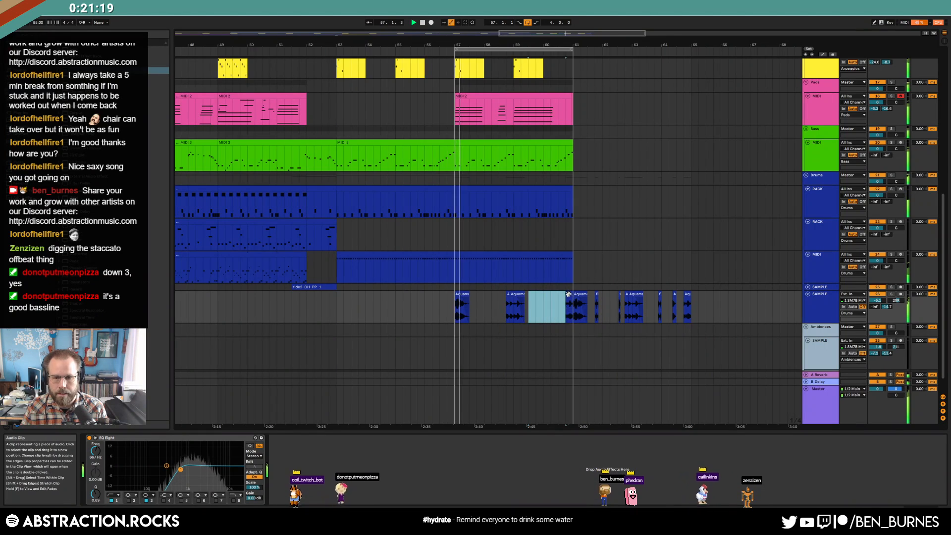
{"action": "left_click", "coordinate": [515, 295]}
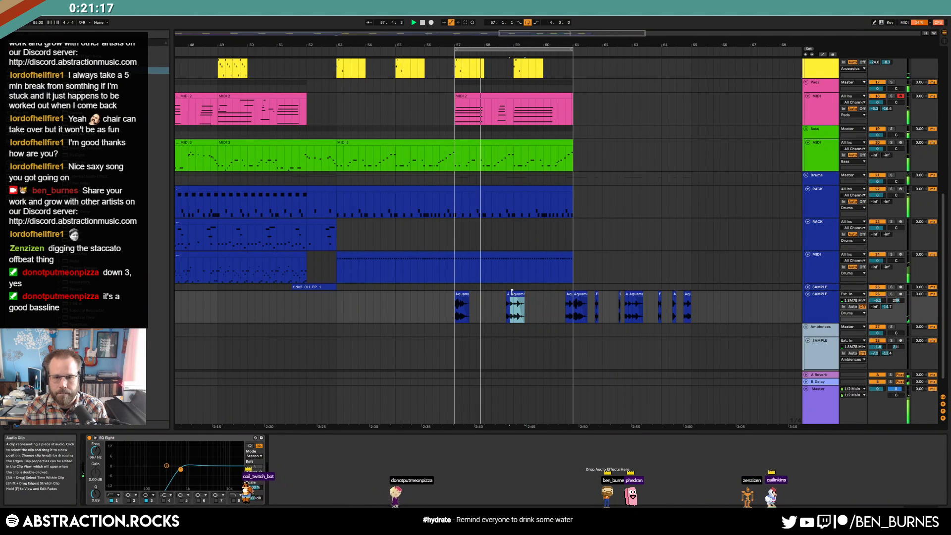
{"action": "left_click_drag", "start_coordinate": [524, 295], "coordinate": [514, 296]}
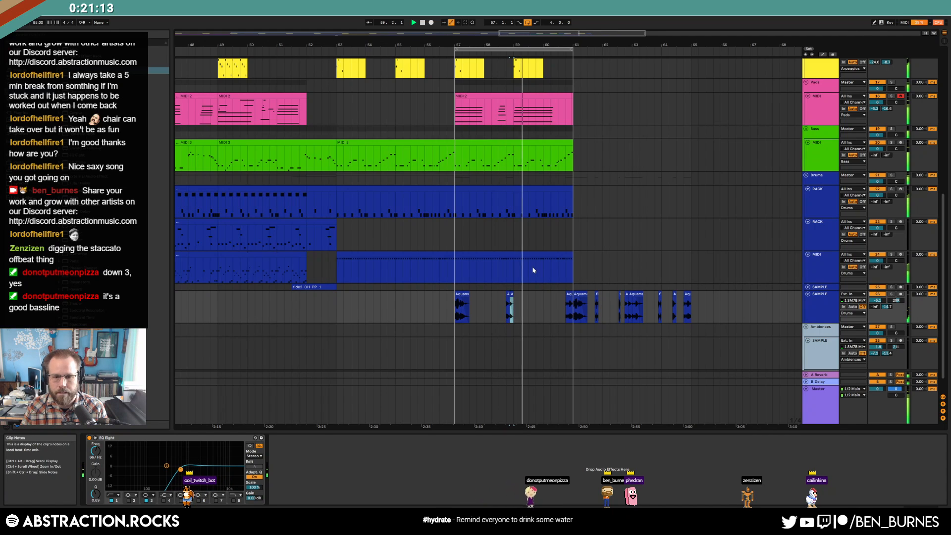
Step: Replace the duplicated drum MIDI and RACK clips at bar 57 by extending the clips from bar 53 to bar 61
{"action": "left_click", "coordinate": [524, 253]}
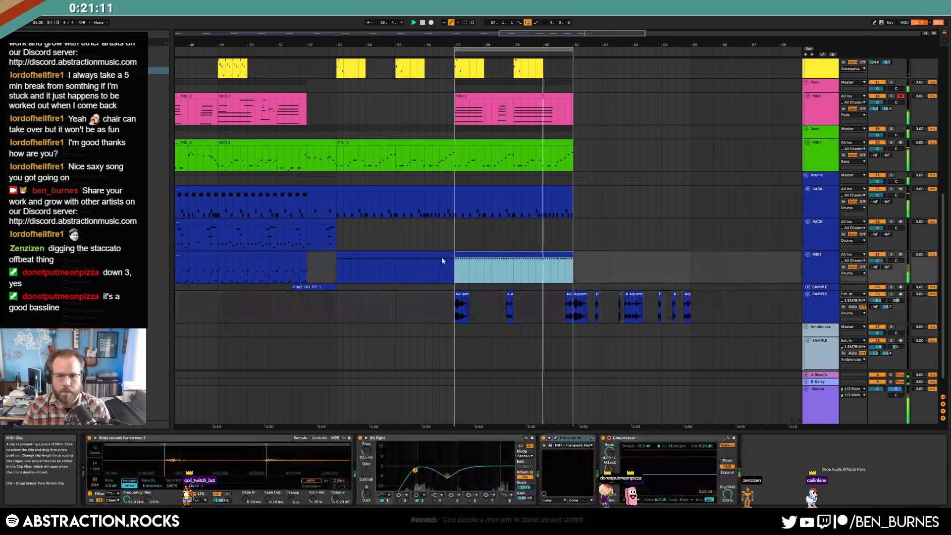
{"action": "left_click_drag", "start_coordinate": [453, 253], "coordinate": [566, 261]}
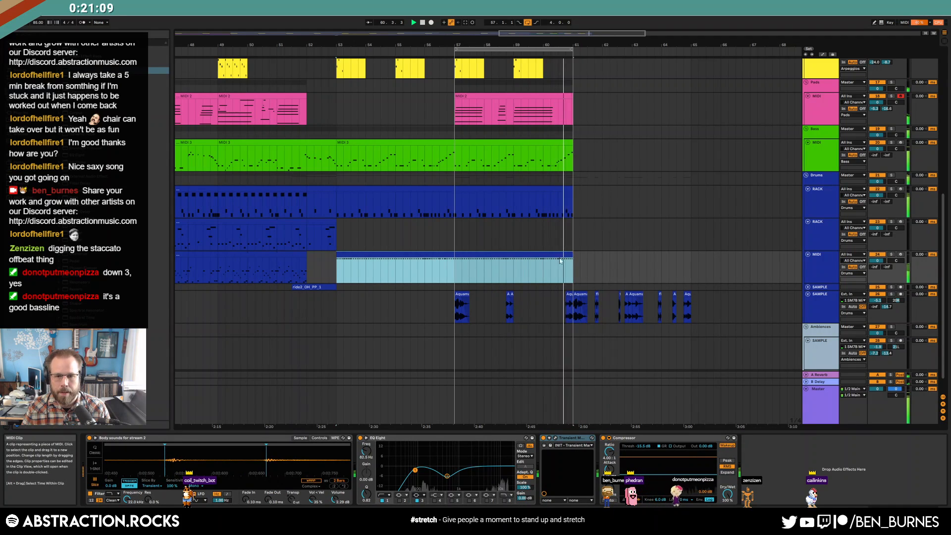
{"action": "left_click", "coordinate": [437, 189]}
{"action": "double_click", "coordinate": [436, 189]}
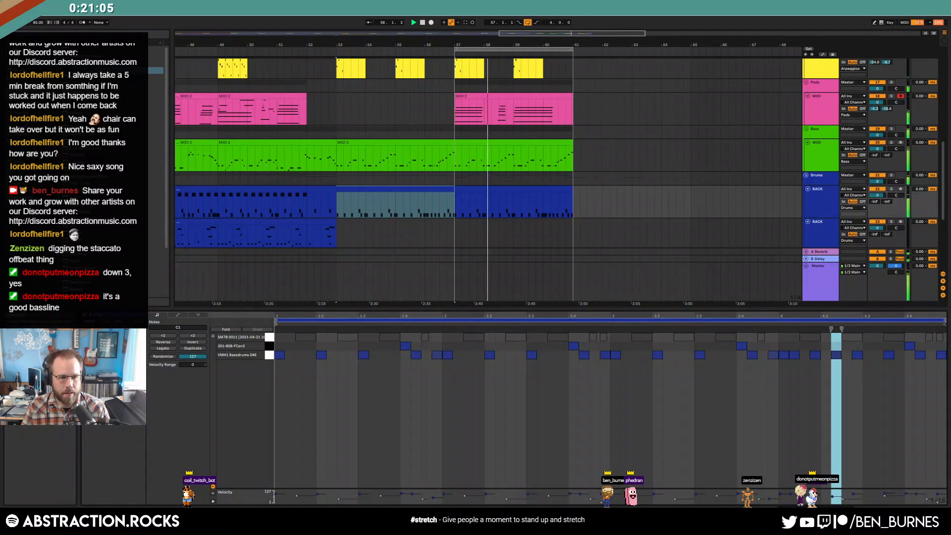
{"action": "left_click_drag", "start_coordinate": [451, 188], "coordinate": [573, 189]}
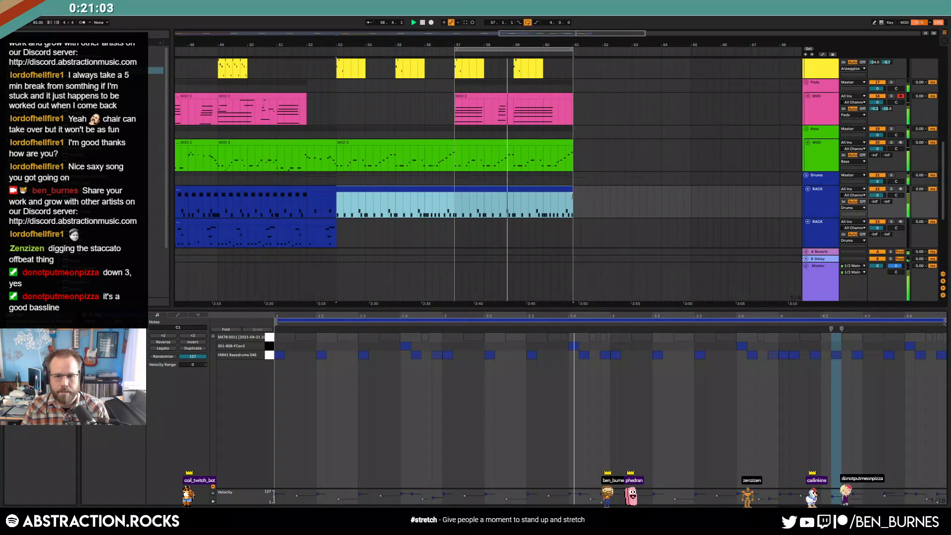
Step: Consolidate bars 57–61 of the bass into a separate clip for note editing
{"action": "key", "text": "shift+Tab"}
{"action": "left_click", "coordinate": [526, 153]}
{"action": "left_click_drag", "start_coordinate": [454, 156], "coordinate": [574, 158]}
{"action": "key", "text": "space"}
{"action": "key", "text": "ctrl+j"}
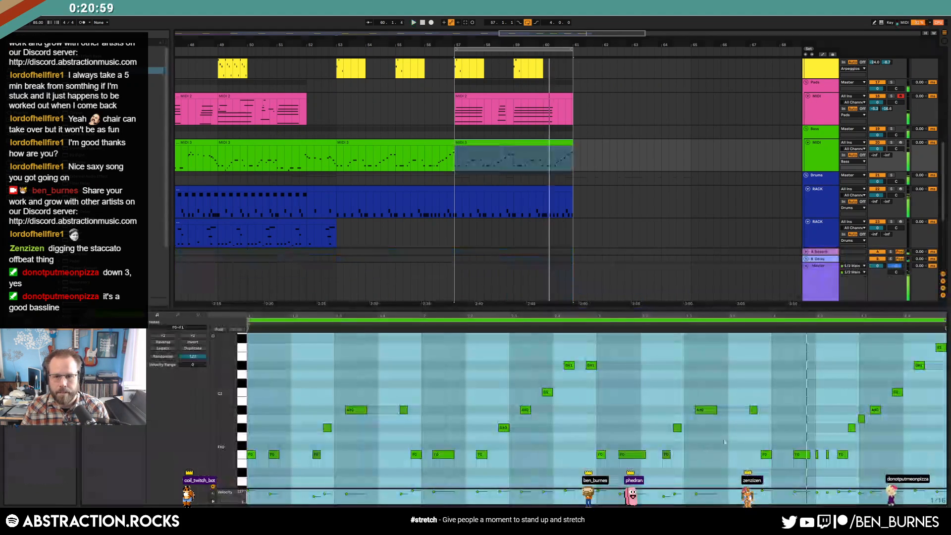
Step: Duplicate the rising four-note run F0–C1 in the bass clip, raise the copies an octave and audition them
{"action": "left_click", "coordinate": [732, 437]}
{"action": "left_click_drag", "start_coordinate": [475, 367], "coordinate": [571, 470]}
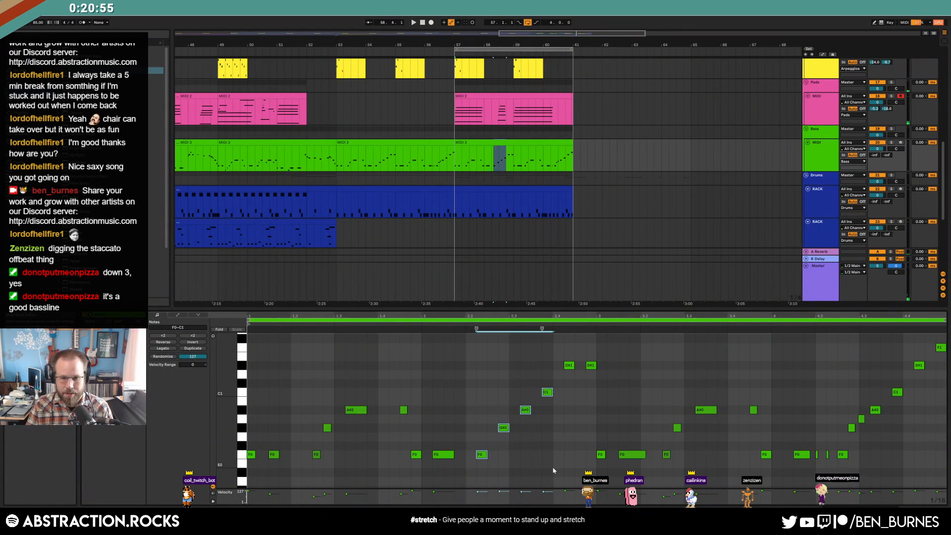
{"action": "key", "text": "ctrl+d"}
{"action": "key", "text": "shift+Up"}
{"action": "key", "text": "space"}
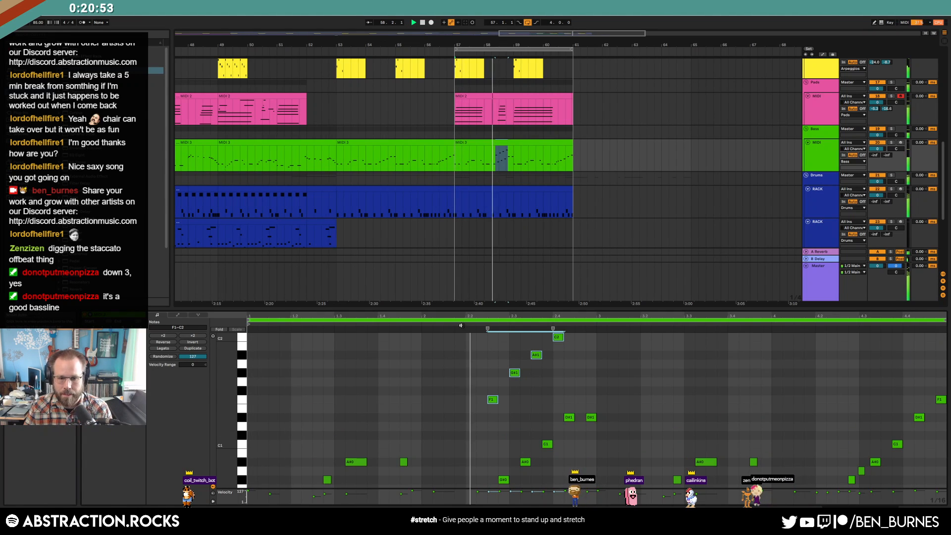
{"action": "scroll", "coordinate": [574, 371], "scroll_direction": "down", "scroll_amount": 2}
{"action": "scroll", "coordinate": [577, 378], "scroll_direction": "up", "scroll_amount": 3}
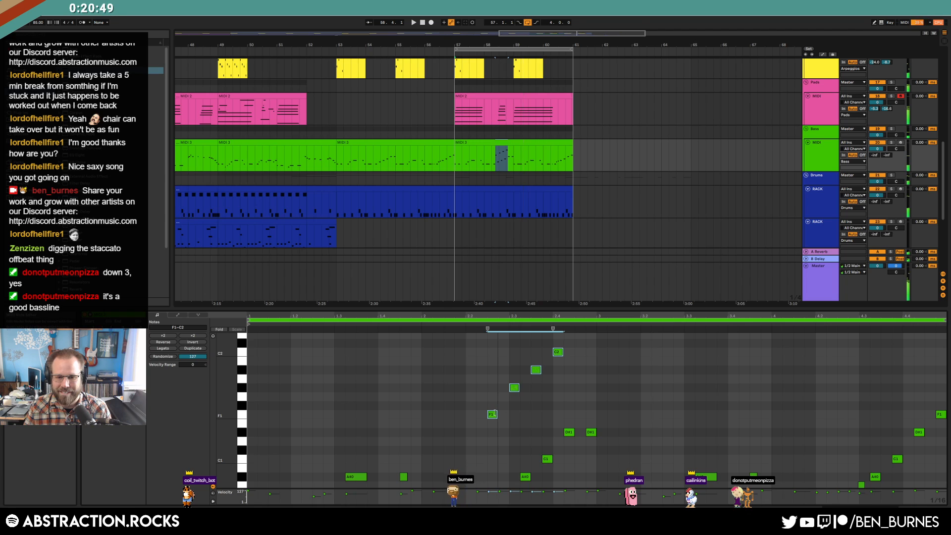
{"action": "scroll", "coordinate": [500, 430], "scroll_direction": "down", "scroll_amount": 3}
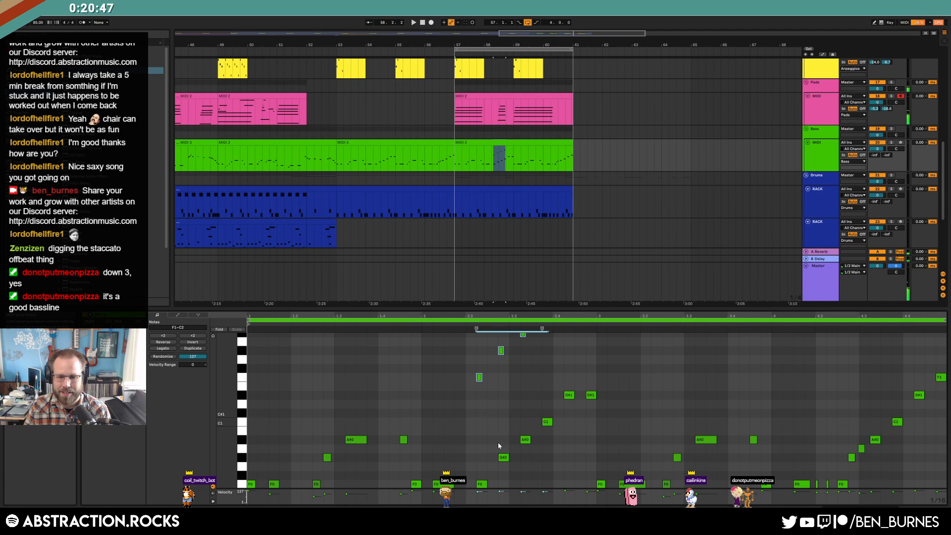
Step: Shift the lower rising run F0–C1 in the bass clip one sixteenth later and audition it
{"action": "key", "text": "Right"}
{"action": "left_click", "coordinate": [408, 326]}
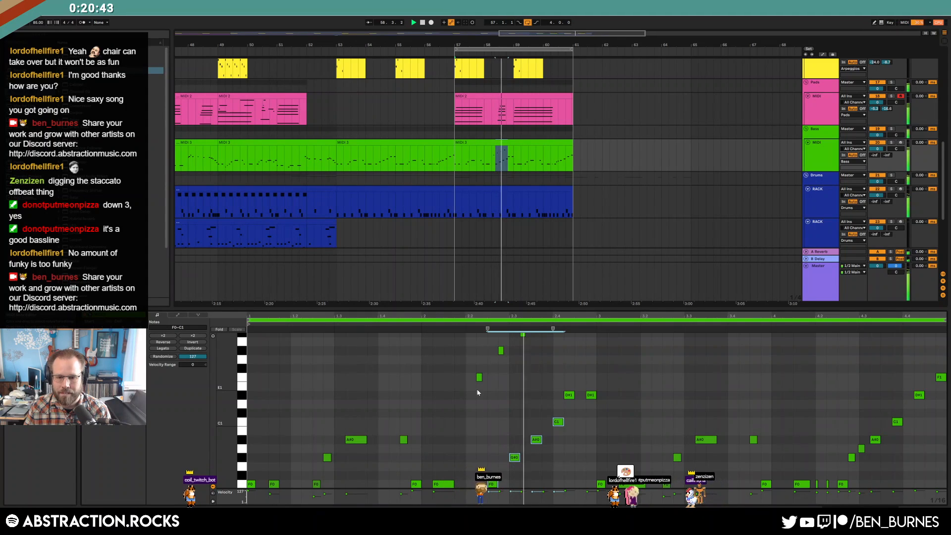
{"action": "scroll", "coordinate": [510, 384], "scroll_direction": "up", "scroll_amount": 2}
{"action": "key", "text": "space"}
Step: Lower the upper copied bass notes individually into a descending line F1, D#1, C#1, C1 interleaved with the low run
{"action": "left_click_drag", "start_coordinate": [491, 370], "coordinate": [514, 399]}
{"action": "key", "text": "Down"}
{"action": "key", "text": "Down"}
{"action": "key", "text": "Down"}
{"action": "key", "text": "Down"}
{"action": "key", "text": "Down"}
{"action": "key", "text": "Down"}
{"action": "key", "text": "Down"}
{"action": "key", "text": "Down"}
{"action": "key", "text": "Down"}
{"action": "key", "text": "Down"}
{"action": "key", "text": "Down"}
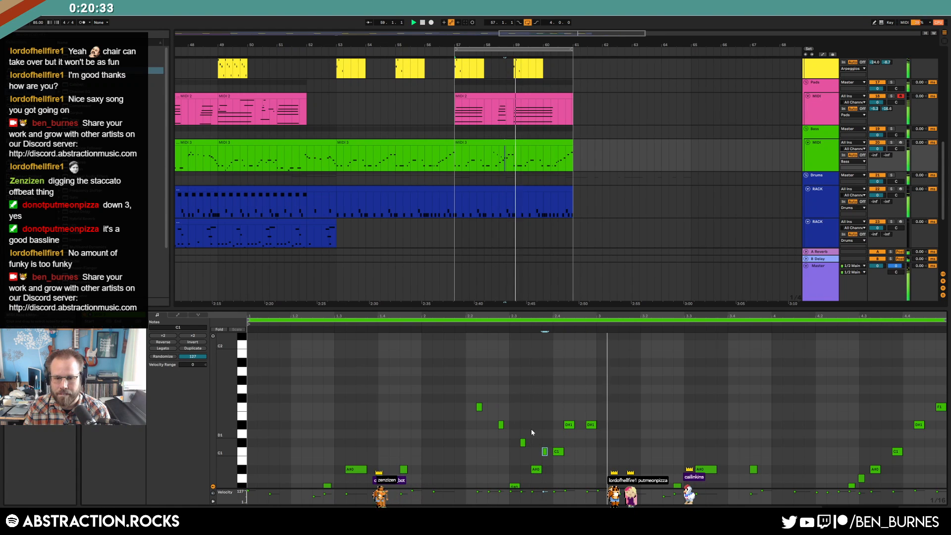
Step: Add a short D#1 between the two D#1 notes closing the clip's second bar and raise the last one to D#2
{"action": "double_click", "coordinate": [580, 424]}
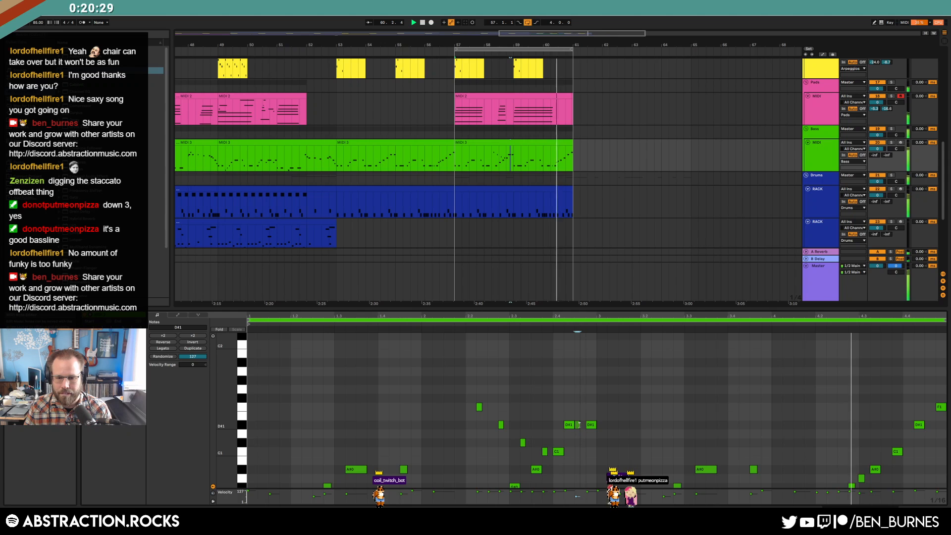
{"action": "left_click_drag", "start_coordinate": [592, 425], "coordinate": [585, 348]}
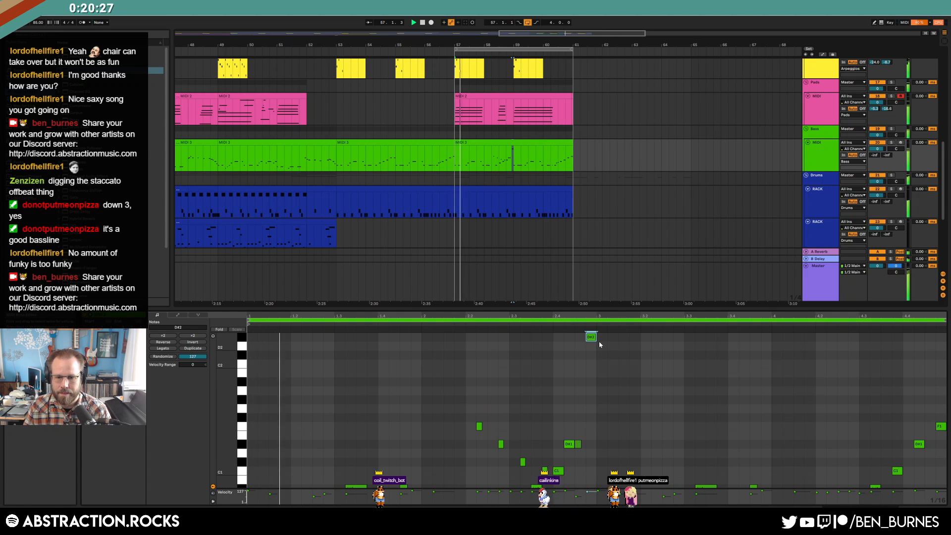
{"action": "scroll", "coordinate": [606, 381], "scroll_direction": "down", "scroll_amount": 3}
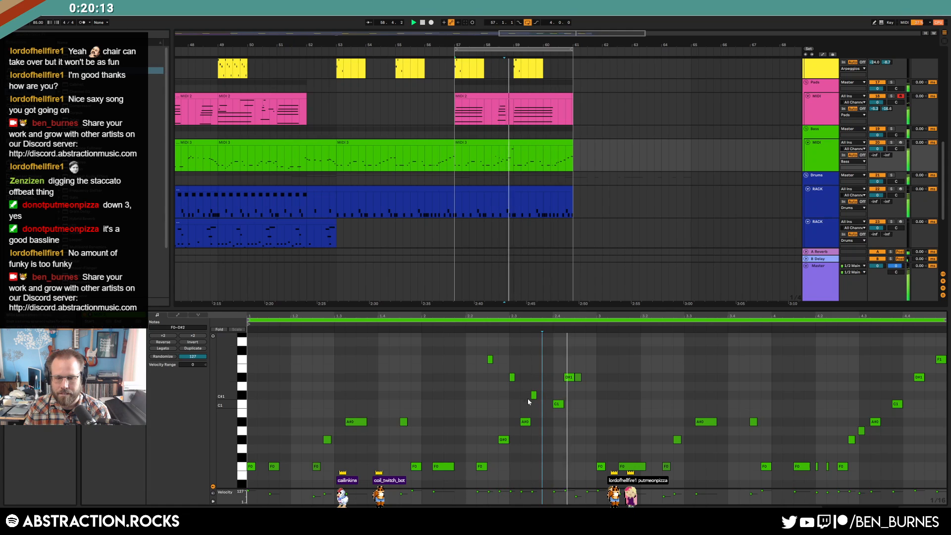
Step: Add an A#0 note late in the bass clip's second bar and an F1 in its fourth bar, trimming the F0 beneath
{"action": "double_click", "coordinate": [547, 422]}
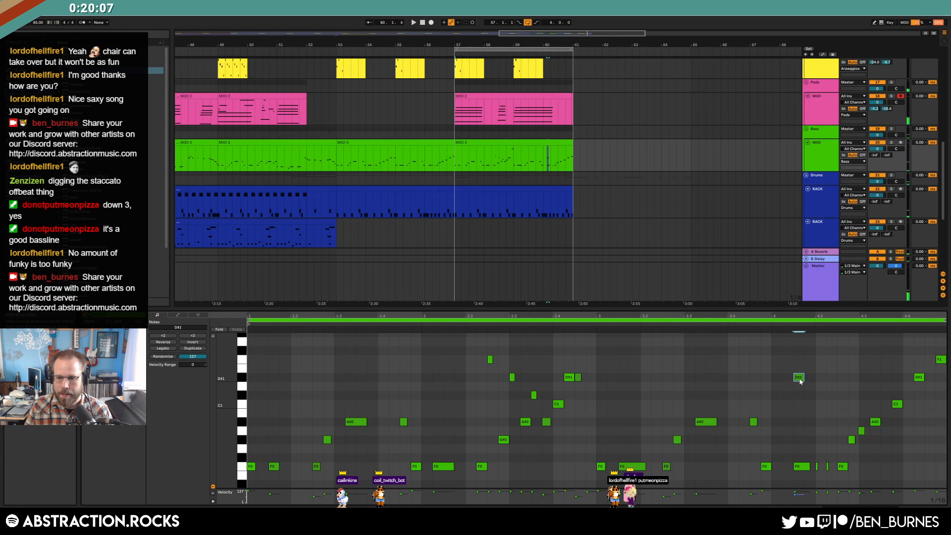
{"action": "left_click_drag", "start_coordinate": [802, 379], "coordinate": [802, 362]}
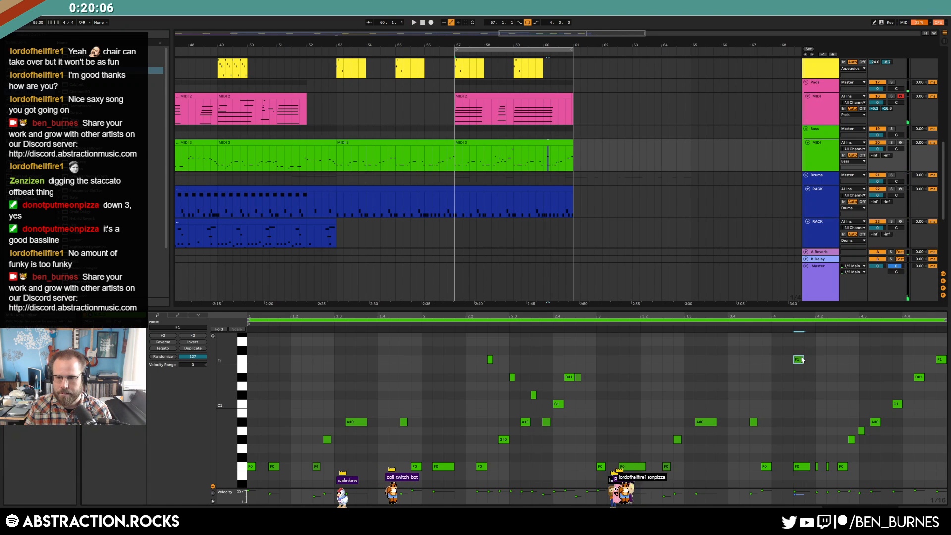
{"action": "left_click", "coordinate": [795, 466]}
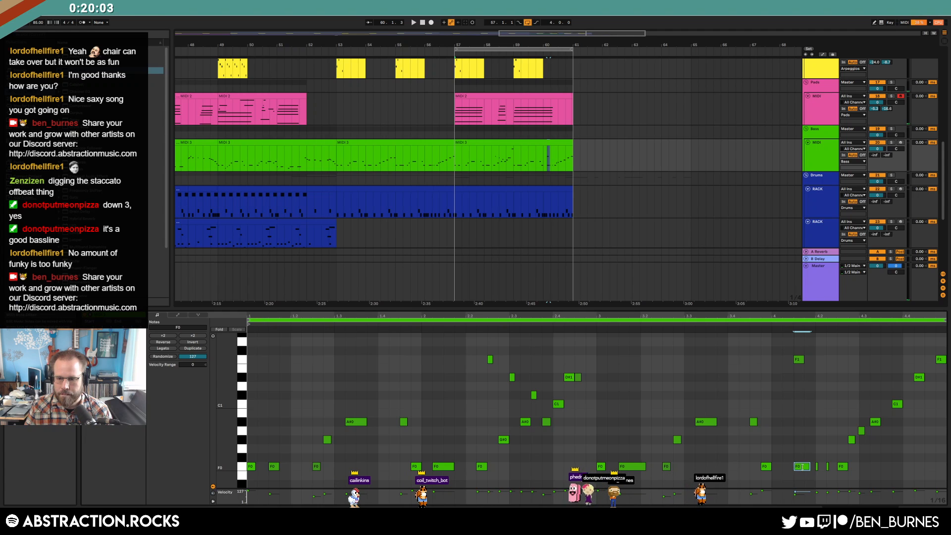
Step: Unfold the ride SAMPLE track, raise its delay send to -7.0 dB and audition the transition into bar 53
{"action": "key", "text": "shift+Tab"}
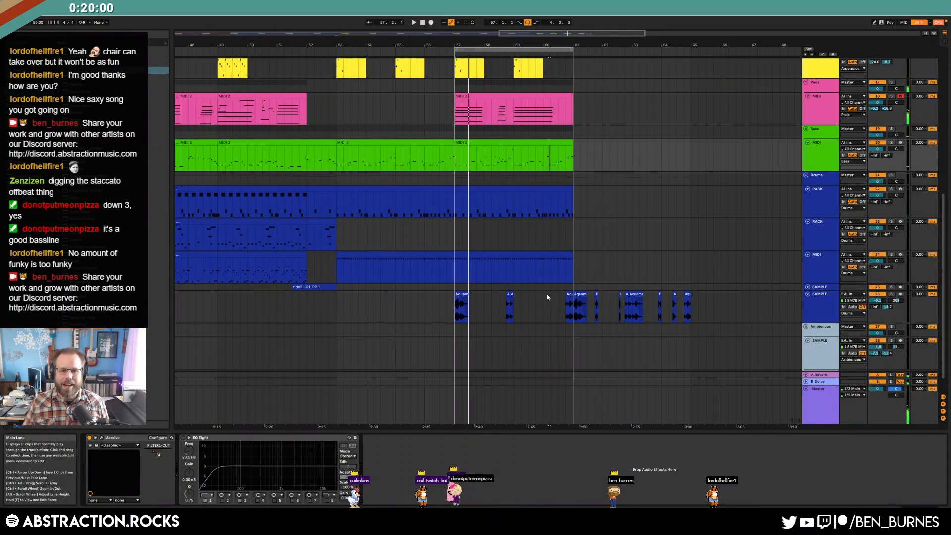
{"action": "left_click", "coordinate": [803, 287]}
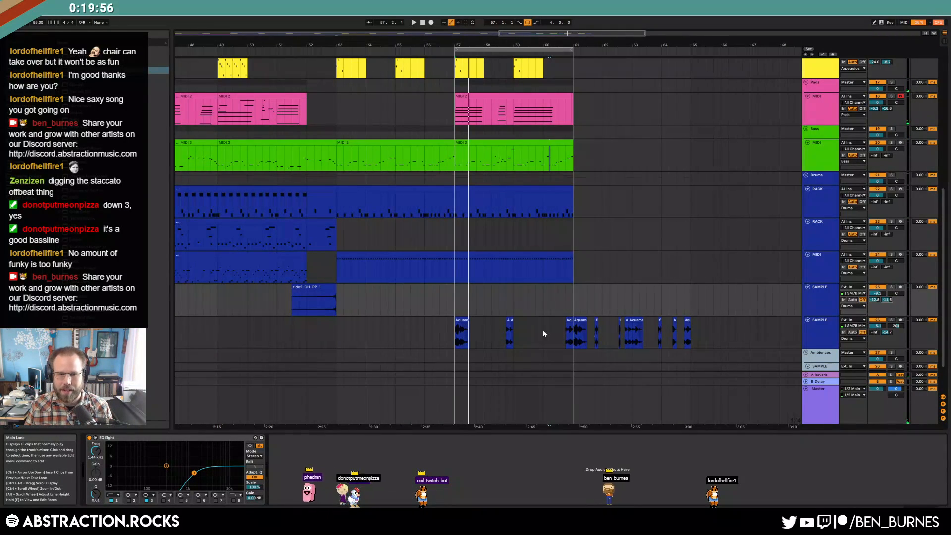
{"action": "key", "text": "a"}
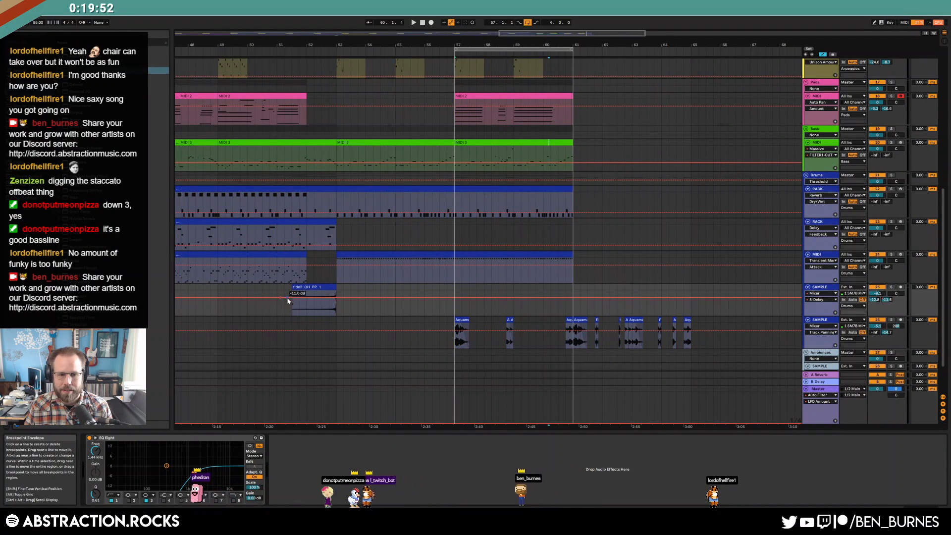
{"action": "key", "text": "a"}
{"action": "left_click", "coordinate": [271, 309]}
{"action": "key", "text": "space"}
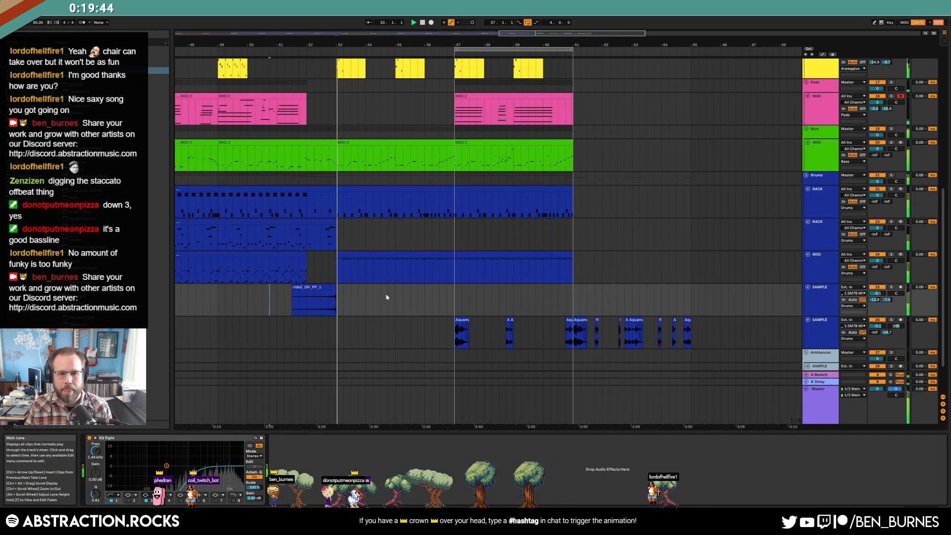
Step: Copy the Aquamarine drum clip from bar 57 to bar 53 on the SAMPLE track and lower the copy's gain by about 3 dB
{"action": "left_click", "coordinate": [464, 329]}
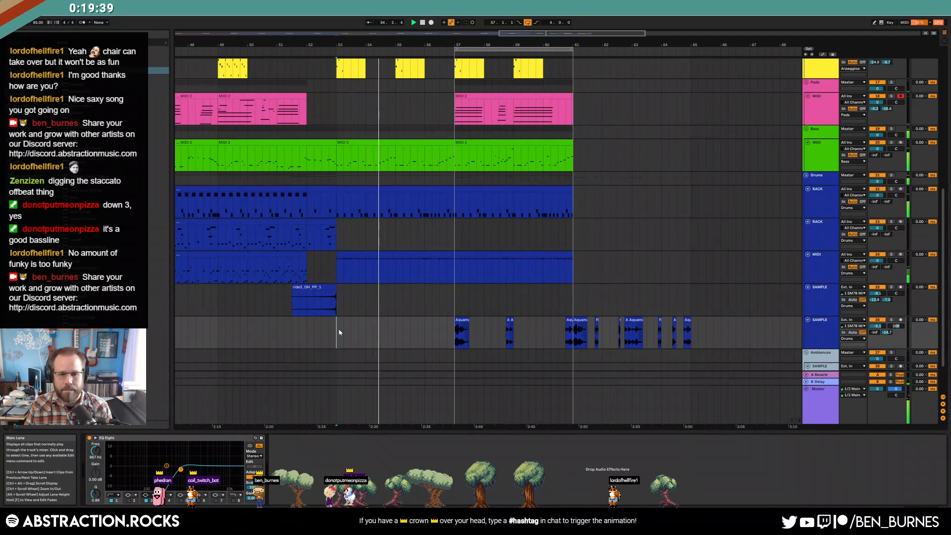
{"action": "key", "text": "ctrl+v"}
{"action": "double_click", "coordinate": [346, 321]}
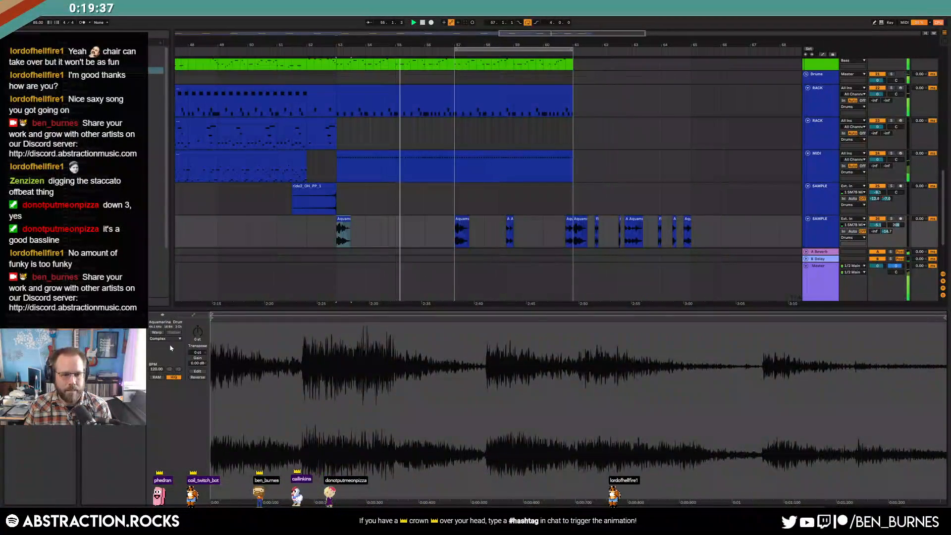
{"action": "left_click_drag", "start_coordinate": [197, 363], "coordinate": [197, 372]}
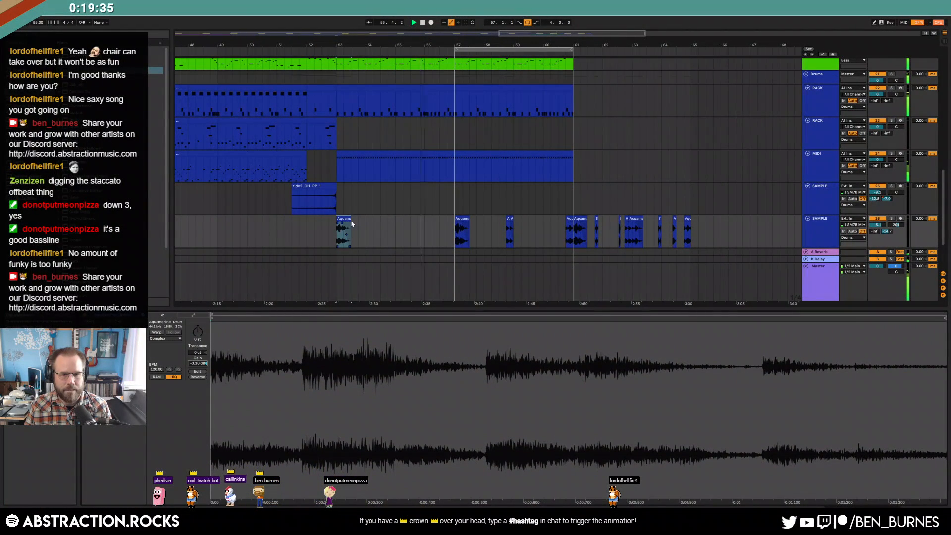
Step: Give the copied drum clip at bar 53 a long fade-out and lower its SAMPLE track's volume to about -10 dB
{"action": "left_click_drag", "start_coordinate": [351, 219], "coordinate": [339, 228]}
{"action": "scroll", "coordinate": [339, 227], "scroll_direction": "up", "scroll_amount": 5}
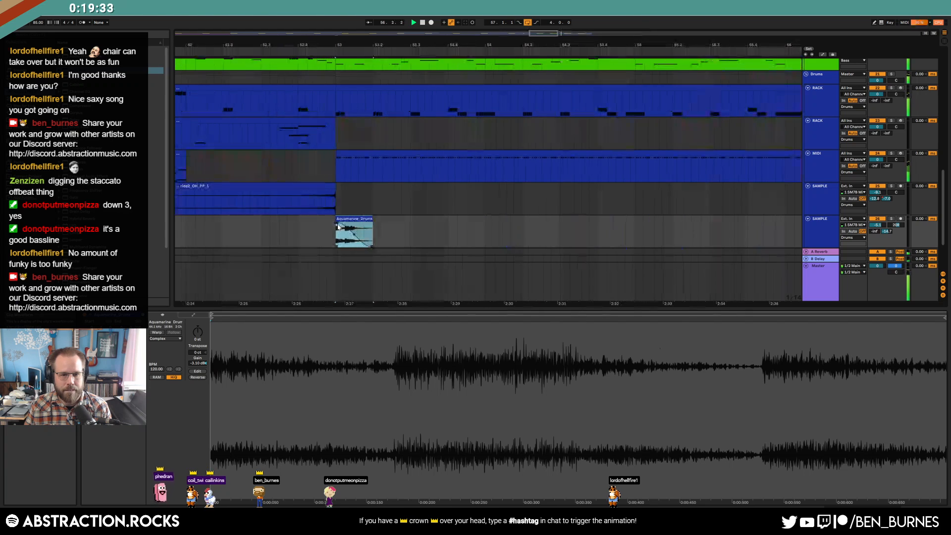
{"action": "scroll", "coordinate": [441, 238], "scroll_direction": "down", "scroll_amount": 6}
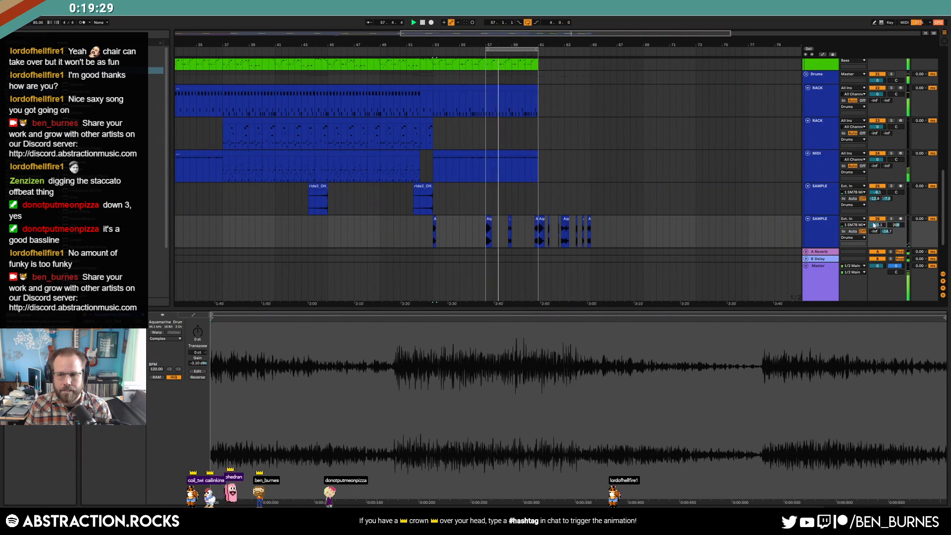
{"action": "key", "text": "shift+Tab"}
Step: Pan the ORGAN track slightly to the left
{"action": "scroll", "coordinate": [726, 212], "scroll_direction": "up", "scroll_amount": 6}
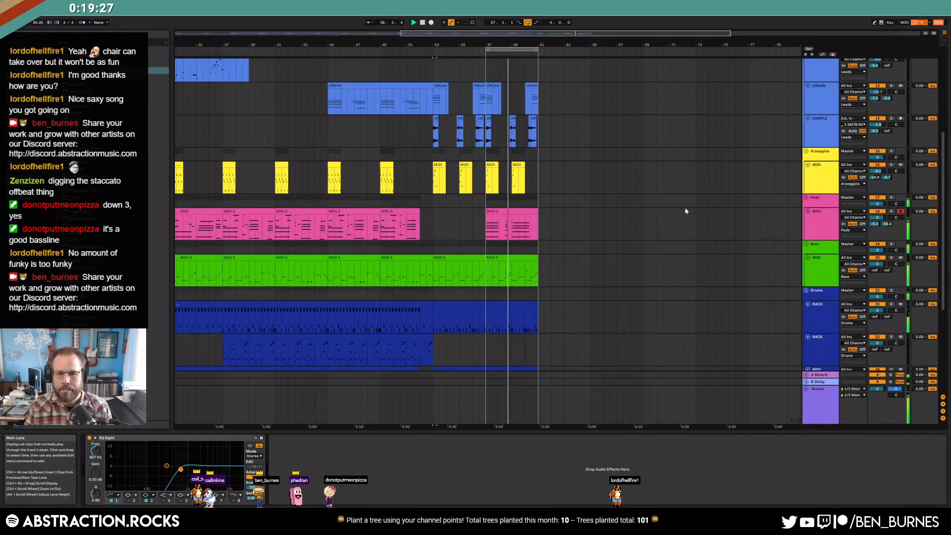
{"action": "scroll", "coordinate": [686, 212], "scroll_direction": "up", "scroll_amount": 2}
{"action": "left_click_drag", "start_coordinate": [897, 107], "coordinate": [896, 120]}
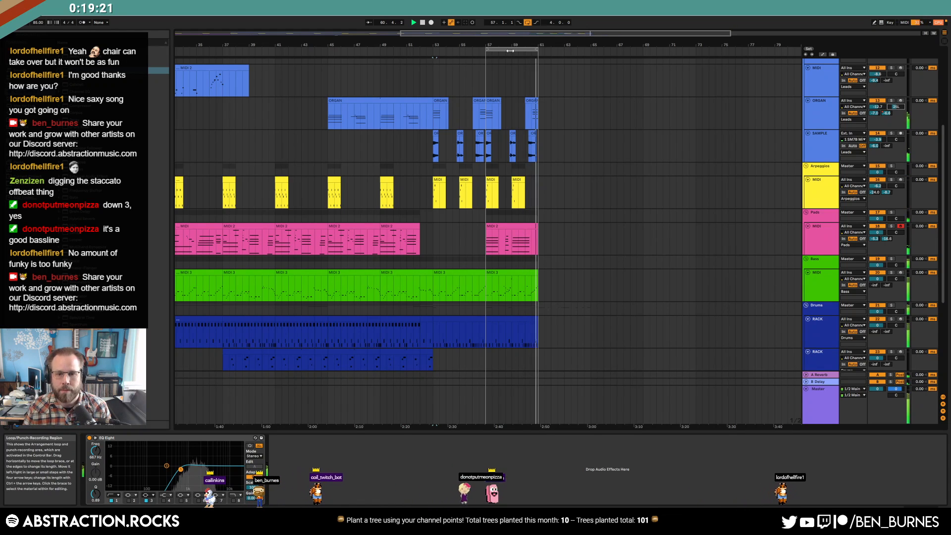
Step: Move the loop to bars 61–65 and duplicate the organ, organ sample and arpeggio clips of bars 57–61 into it
{"action": "key", "text": "Up"}
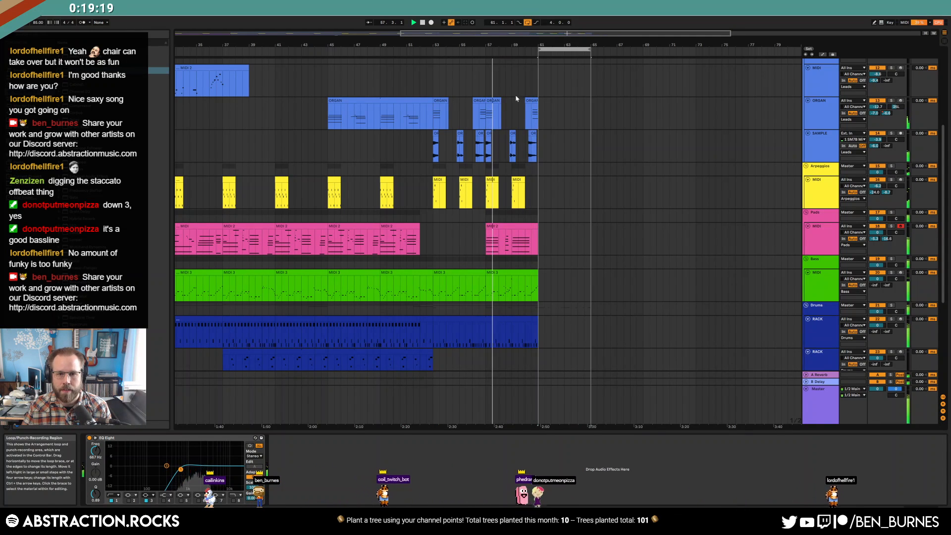
{"action": "left_click_drag", "start_coordinate": [489, 115], "coordinate": [538, 120]}
{"action": "key", "text": "ctrl+d"}
{"action": "left_click_drag", "start_coordinate": [488, 152], "coordinate": [538, 154]}
{"action": "key", "text": "ctrl+d"}
{"action": "left_click_drag", "start_coordinate": [487, 198], "coordinate": [537, 202]}
{"action": "key", "text": "ctrl+d"}
Step: Duplicate the pad clip from bar 57 to bar 61 and extend both pad clips to end exactly at bars 61 and 65
{"action": "double_click", "coordinate": [491, 242]}
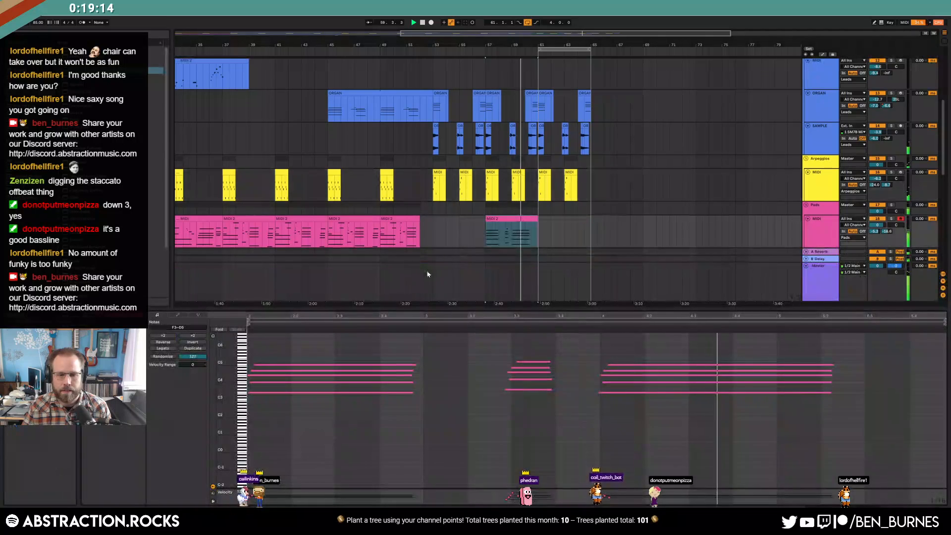
{"action": "left_click", "coordinate": [530, 219]}
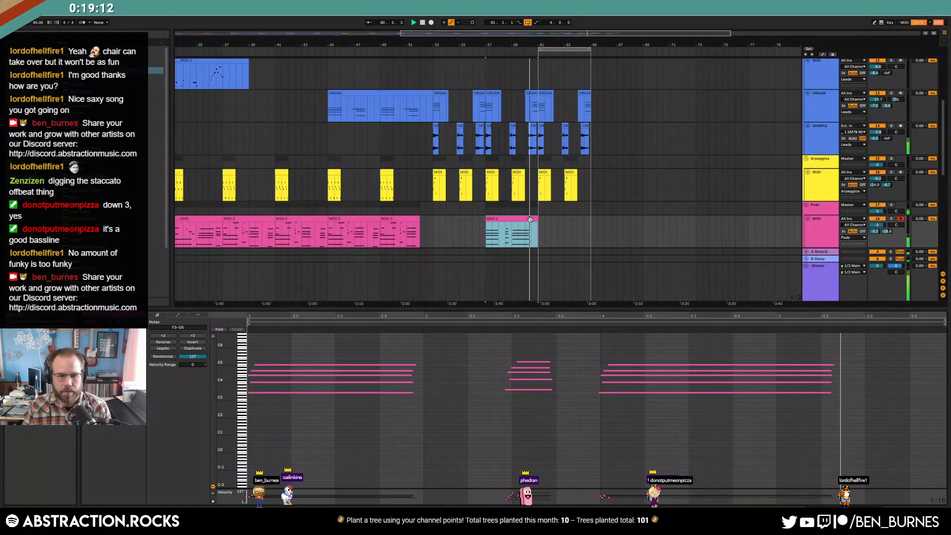
{"action": "key", "text": "ctrl+d"}
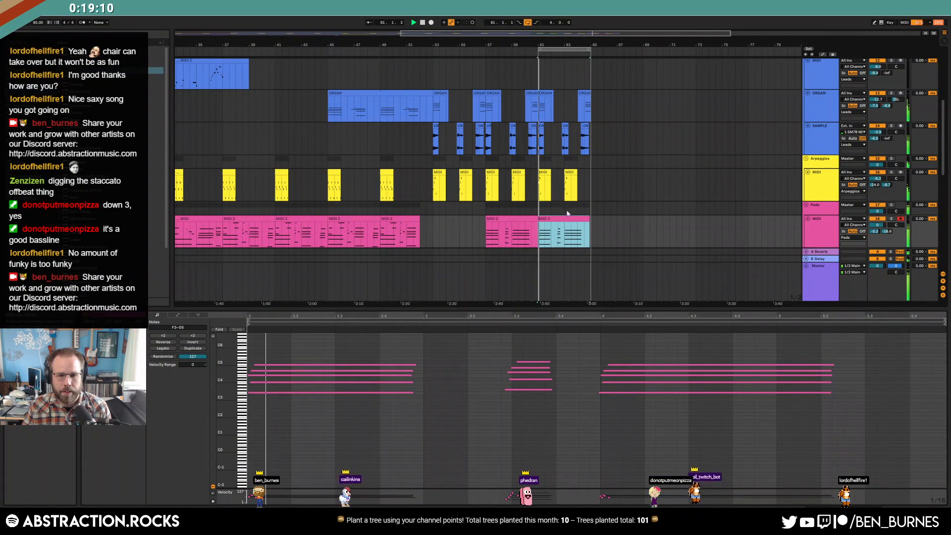
{"action": "scroll", "coordinate": [579, 210], "scroll_direction": "down", "scroll_amount": 4}
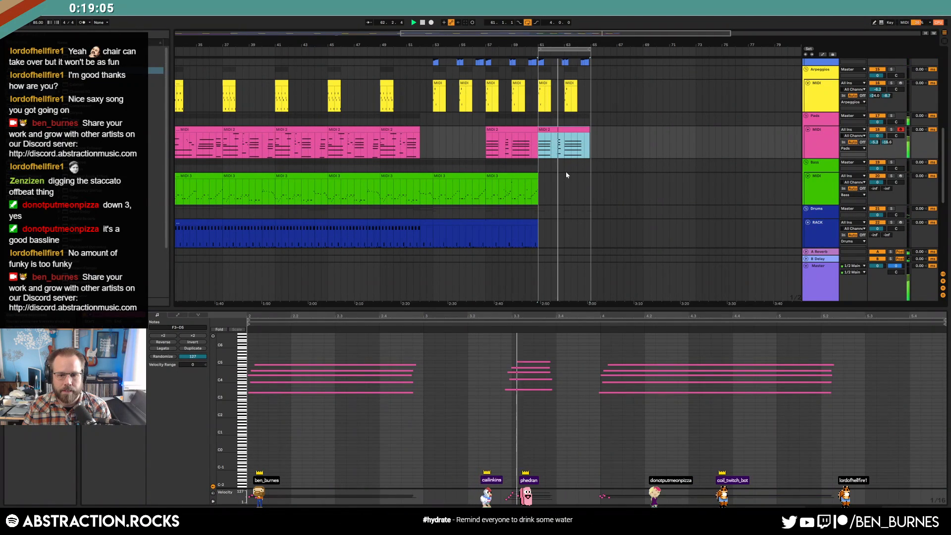
{"action": "left_click", "coordinate": [571, 132]}
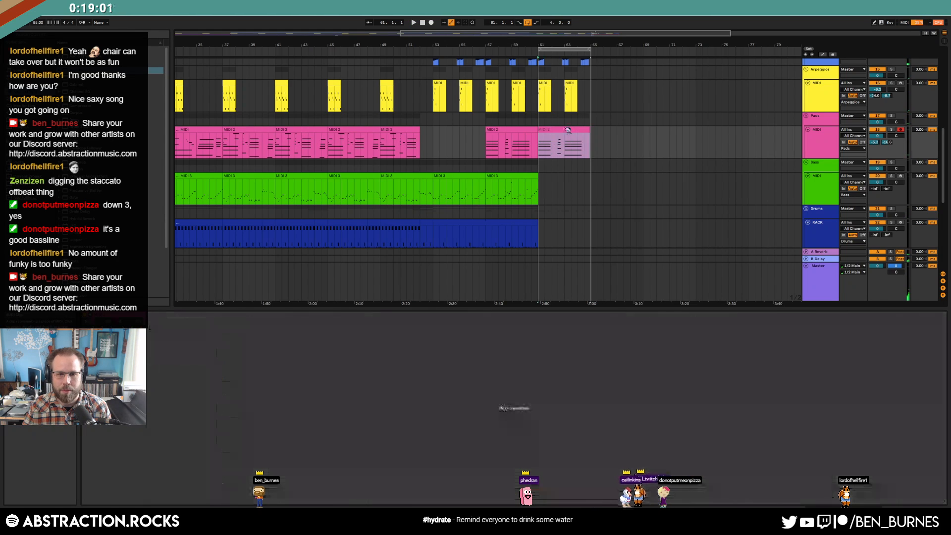
{"action": "key", "text": "z"}
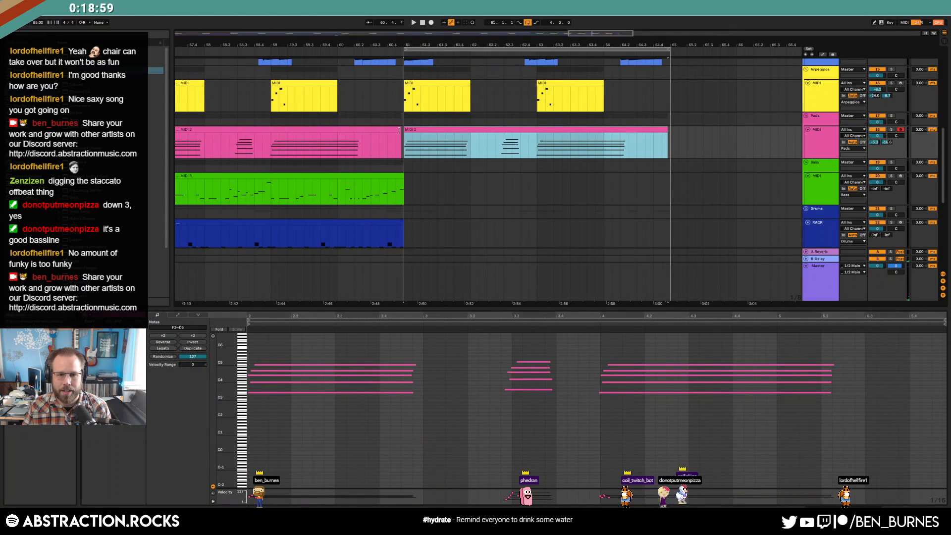
{"action": "left_click_drag", "start_coordinate": [399, 130], "coordinate": [404, 130]}
{"action": "left_click_drag", "start_coordinate": [664, 130], "coordinate": [667, 129]}
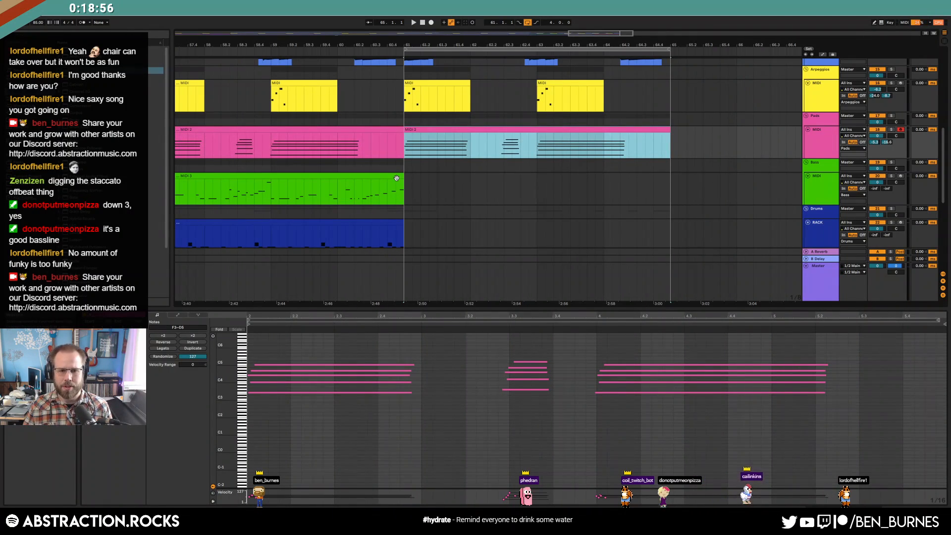
Step: Duplicate the bass clip to bar 61 and delete the copy's melodic notes, keeping mainly the F0 pulse and the final rising run
{"action": "left_click", "coordinate": [280, 188]}
{"action": "key", "text": "ctrl+d"}
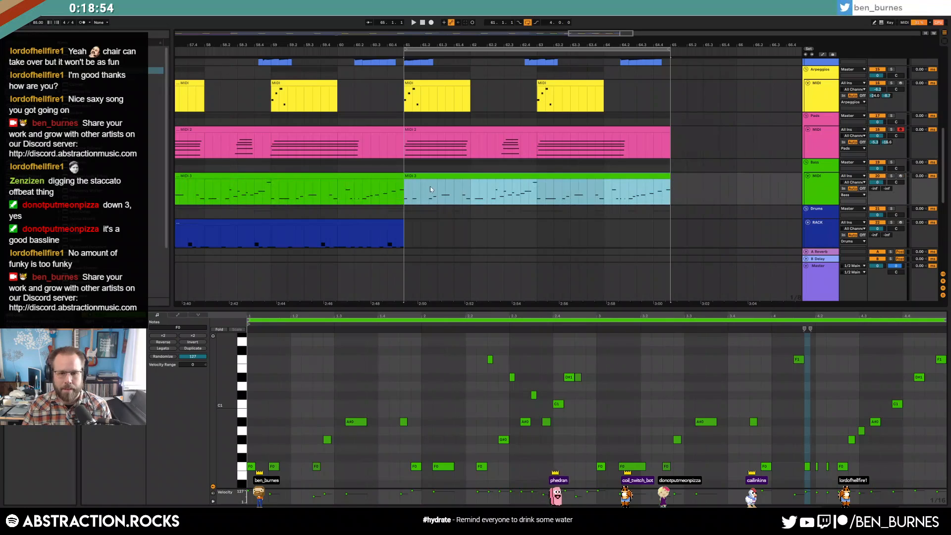
{"action": "left_click_drag", "start_coordinate": [323, 394], "coordinate": [939, 453]}
{"action": "key", "text": "Delete"}
{"action": "key", "text": "ctrl+z"}
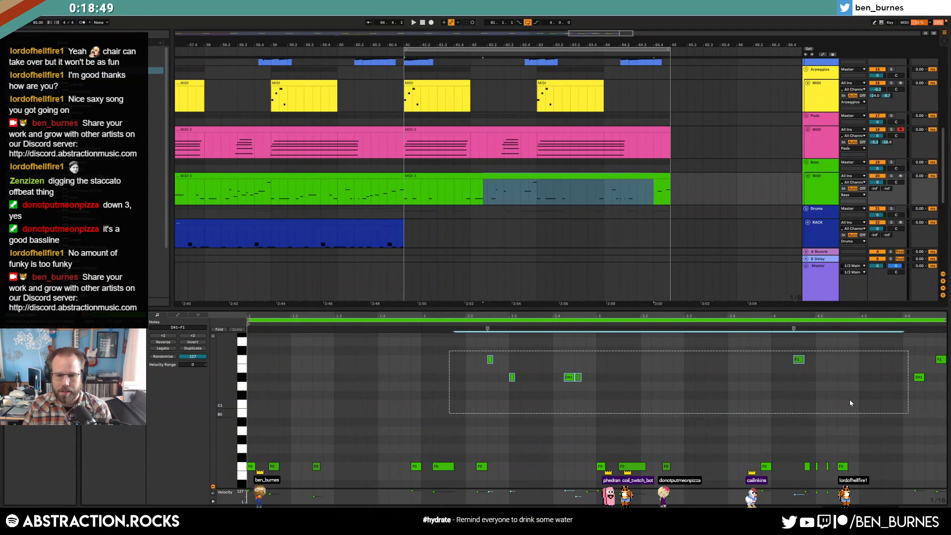
{"action": "mouse_move", "coordinate": [331, 358]}
{"action": "left_mouse_down"}
{"action": "mouse_move", "coordinate": [765, 457]}
{"action": "mouse_move", "coordinate": [828, 452]}
{"action": "mouse_move", "coordinate": [823, 475]}
{"action": "left_mouse_up"}
{"action": "key", "text": "Delete"}
{"action": "key", "text": "Delete"}
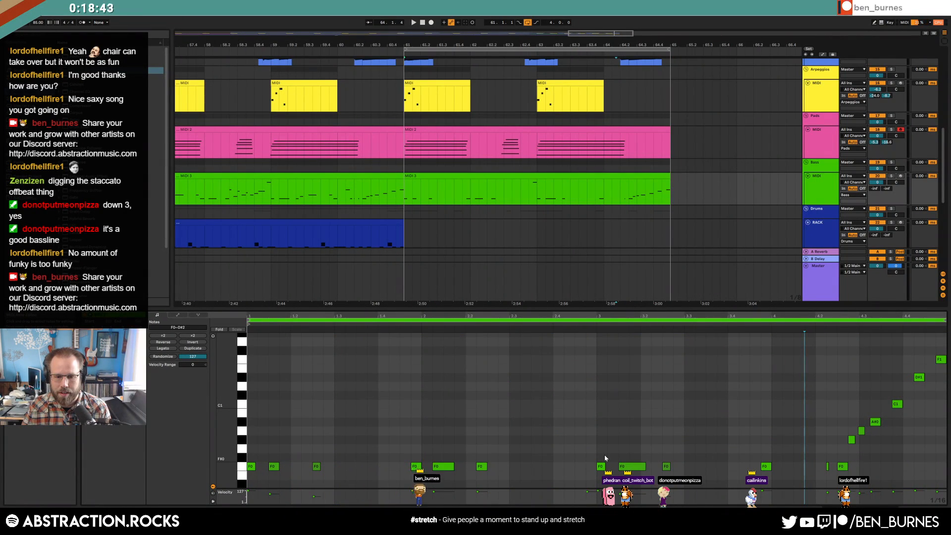
Step: Play the song from just before bar 57 and review the tracks and the new bass clip up to bar 65
{"action": "scroll", "coordinate": [384, 186], "scroll_direction": "down", "scroll_amount": 5}
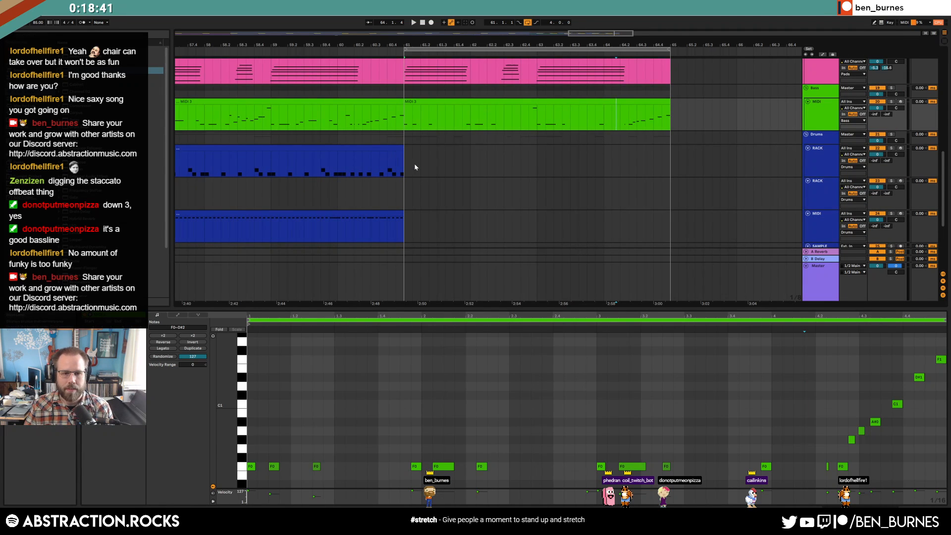
{"action": "scroll", "coordinate": [415, 167], "scroll_direction": "down", "scroll_amount": 3}
{"action": "left_click", "coordinate": [286, 110]}
{"action": "key", "text": "space"}
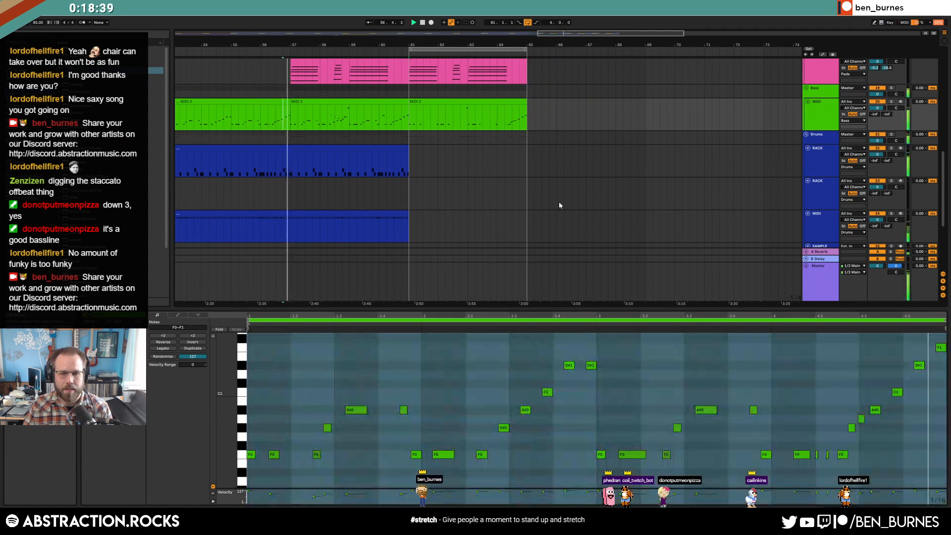
{"action": "left_click", "coordinate": [570, 196]}
{"action": "double_click", "coordinate": [472, 101]}
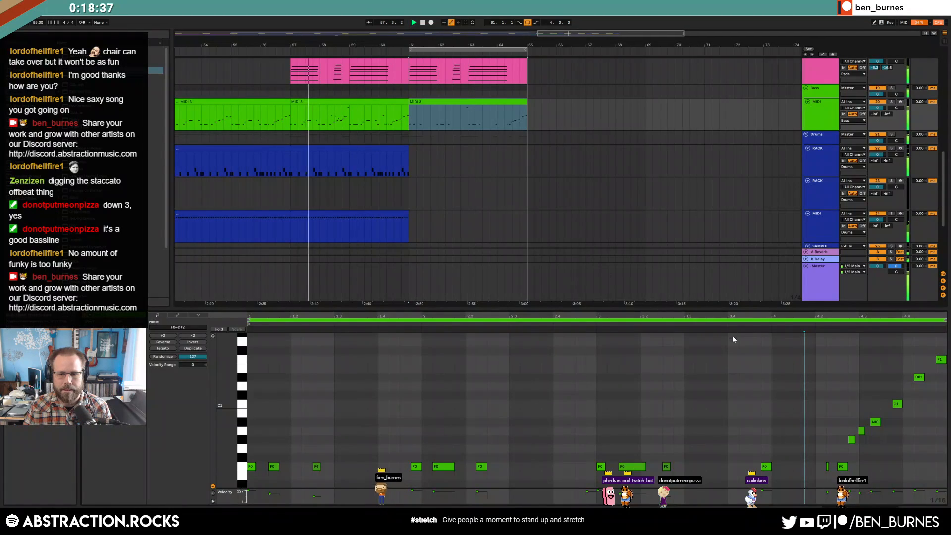
{"action": "key", "text": "shift+Tab"}
{"action": "scroll", "coordinate": [545, 231], "scroll_direction": "down", "scroll_amount": 2}
{"action": "scroll", "coordinate": [512, 225], "scroll_direction": "down", "scroll_amount": 3}
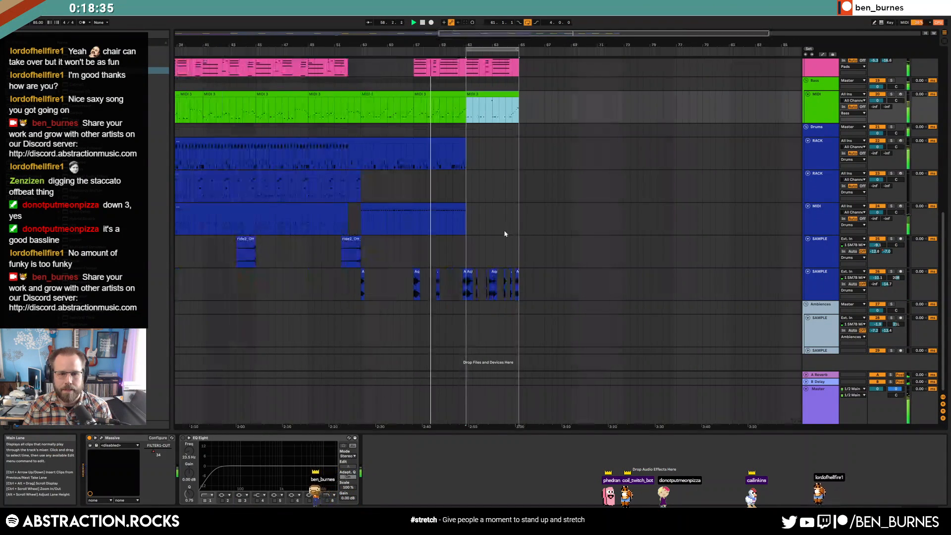
{"action": "scroll", "coordinate": [510, 235], "scroll_direction": "up", "scroll_amount": 5}
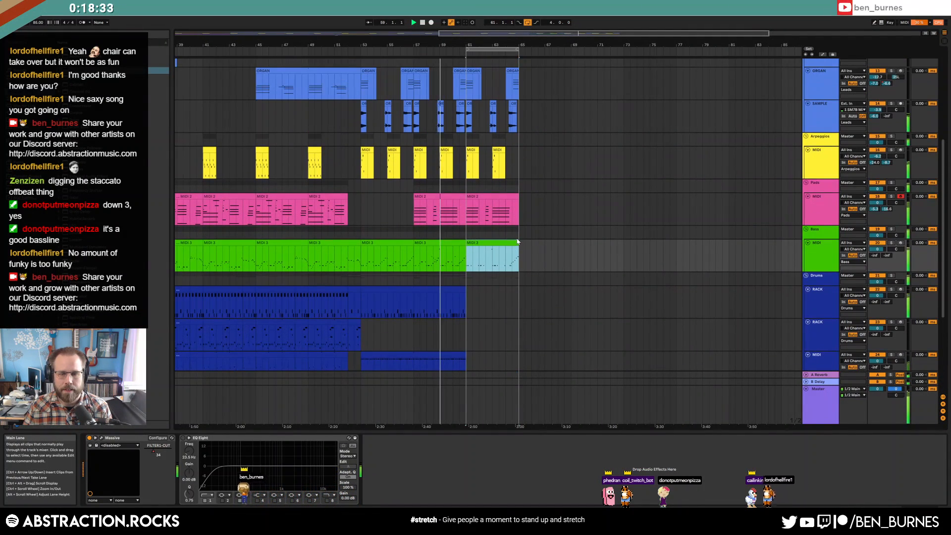
Step: Delete the organ samples in bars 61–65 and copy the organ, sample, arpeggio, pad, bass and drum clips of bars 57–61 to bar 65
{"action": "scroll", "coordinate": [495, 208], "scroll_direction": "up", "scroll_amount": 3}
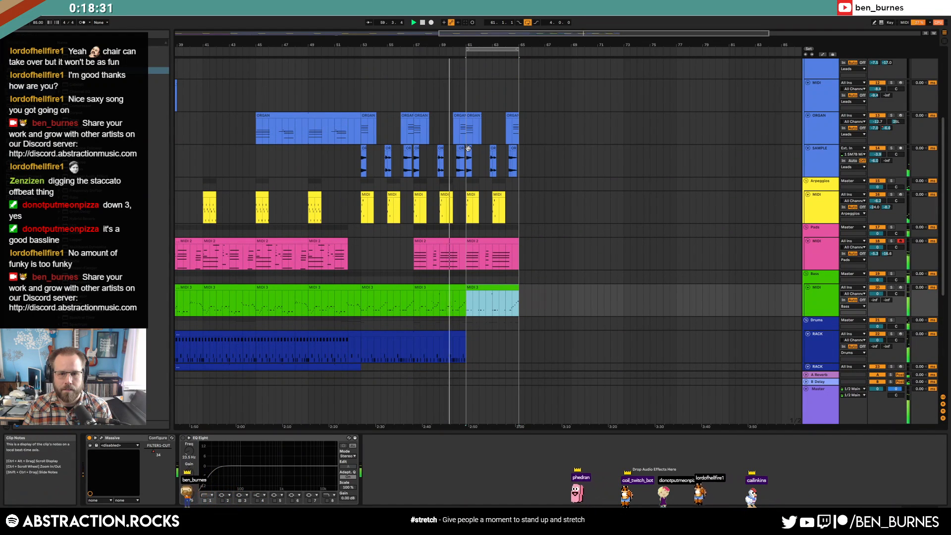
{"action": "left_click_drag", "start_coordinate": [517, 164], "coordinate": [467, 164]}
{"action": "key", "text": "Delete"}
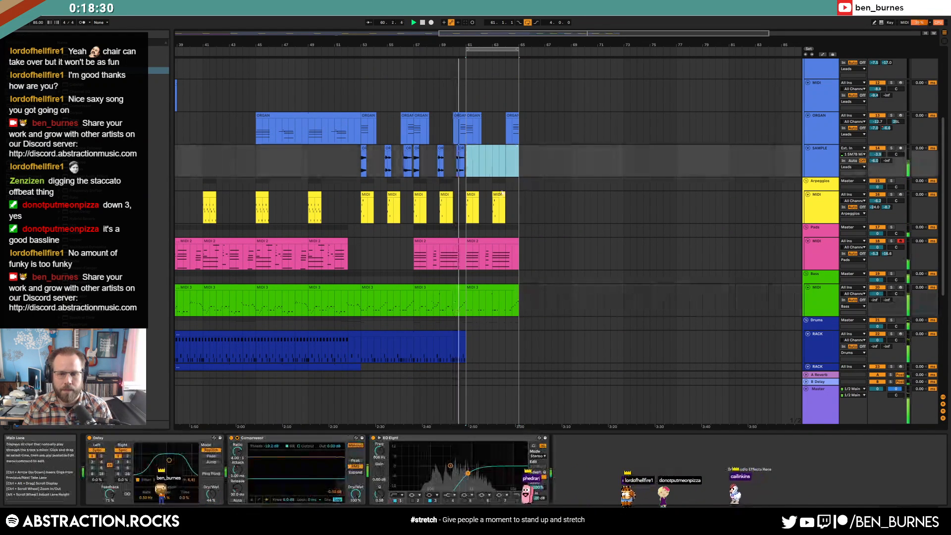
{"action": "left_click_drag", "start_coordinate": [416, 134], "coordinate": [466, 404]}
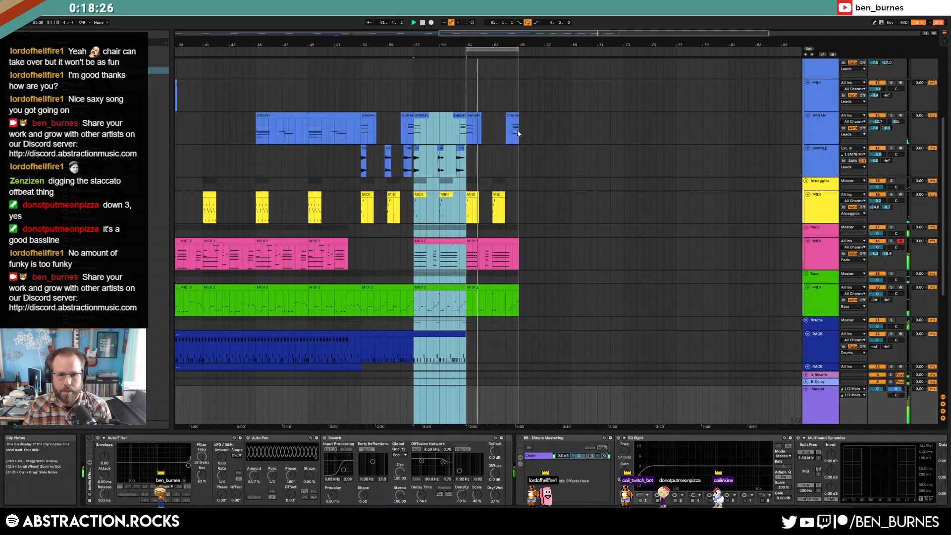
{"action": "key", "text": "ctrl+d"}
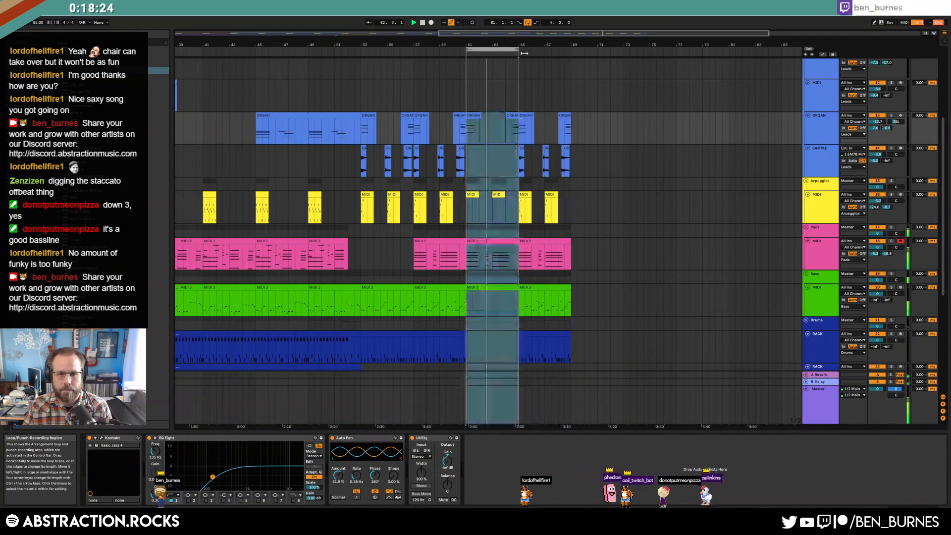
Step: Move the loop to bars 65–69 and arm the SAX track for playing along
{"action": "left_click_drag", "start_coordinate": [519, 53], "coordinate": [557, 57]}
{"action": "scroll", "coordinate": [595, 171], "scroll_direction": "up", "scroll_amount": 3}
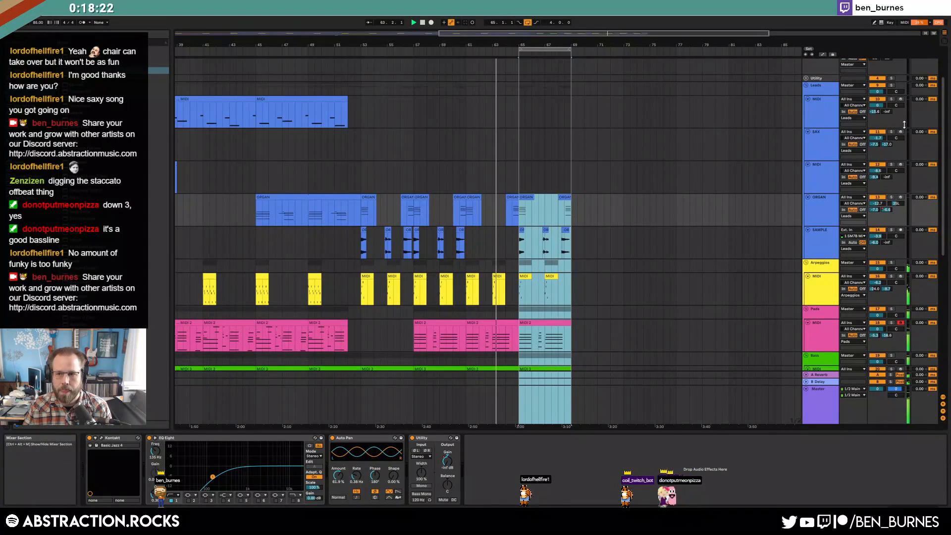
{"action": "left_click", "coordinate": [900, 132]}
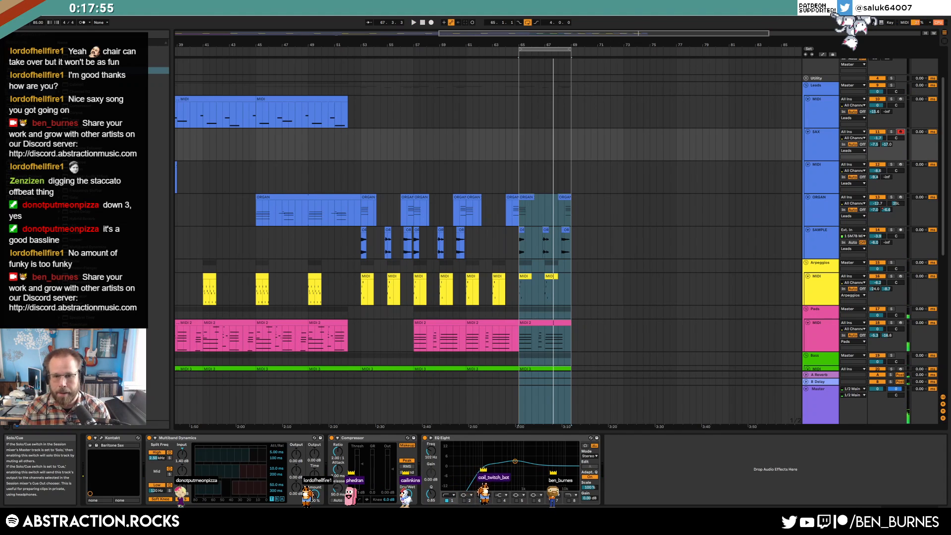
Step: Duplicate the organ-to-drum clips of bars 65–69 four times up to bar 85 and extend the loop over all of them
{"action": "scroll", "coordinate": [556, 183], "scroll_direction": "down", "scroll_amount": 2}
{"action": "left_click_drag", "start_coordinate": [521, 191], "coordinate": [569, 407]}
{"action": "key", "text": "ctrl+d"}
{"action": "key", "text": "ctrl+d"}
{"action": "key", "text": "ctrl+d"}
{"action": "key", "text": "ctrl+d"}
{"action": "scroll", "coordinate": [669, 218], "scroll_direction": "down", "scroll_amount": 5}
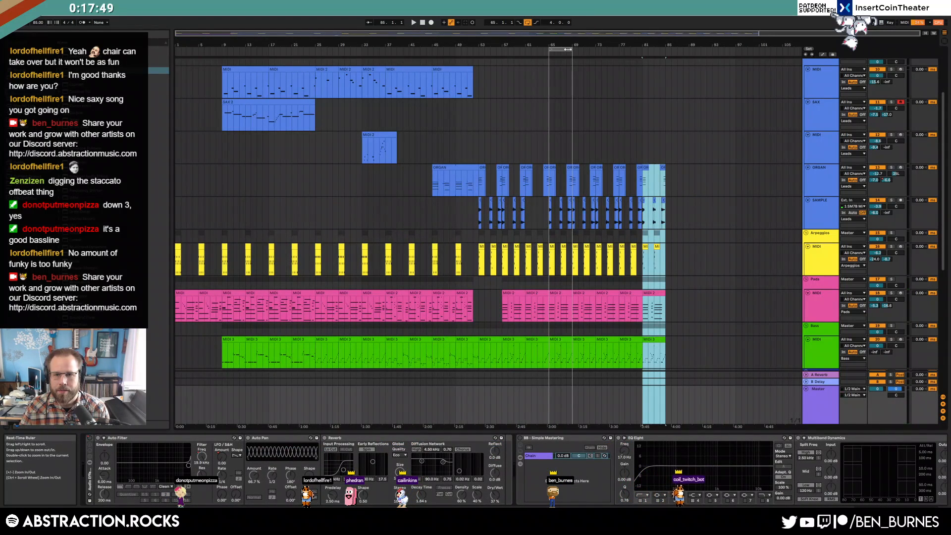
{"action": "left_click_drag", "start_coordinate": [572, 50], "coordinate": [664, 65]}
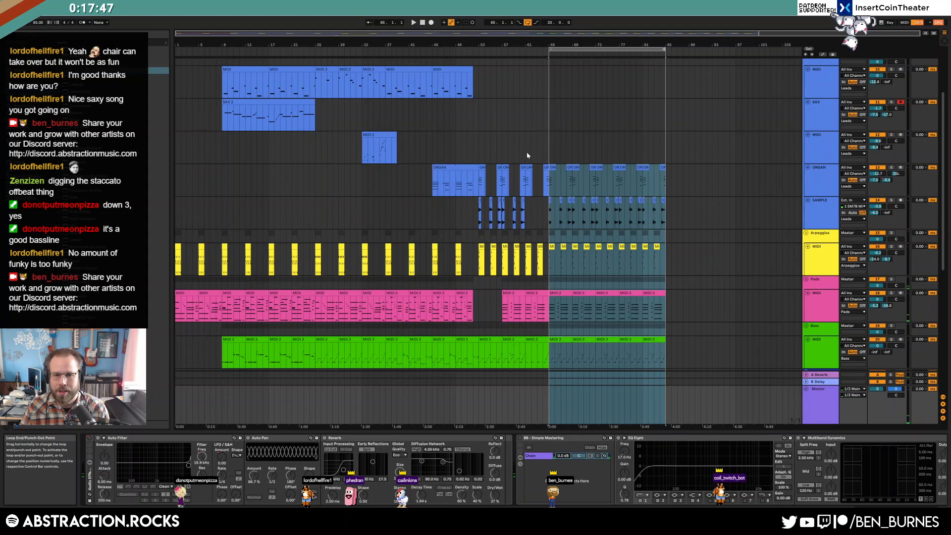
Step: Record a new sax melody on the SAX track from just after bar 62 to about bar 83
{"action": "left_click", "coordinate": [533, 118]}
{"action": "key", "text": "F9"}
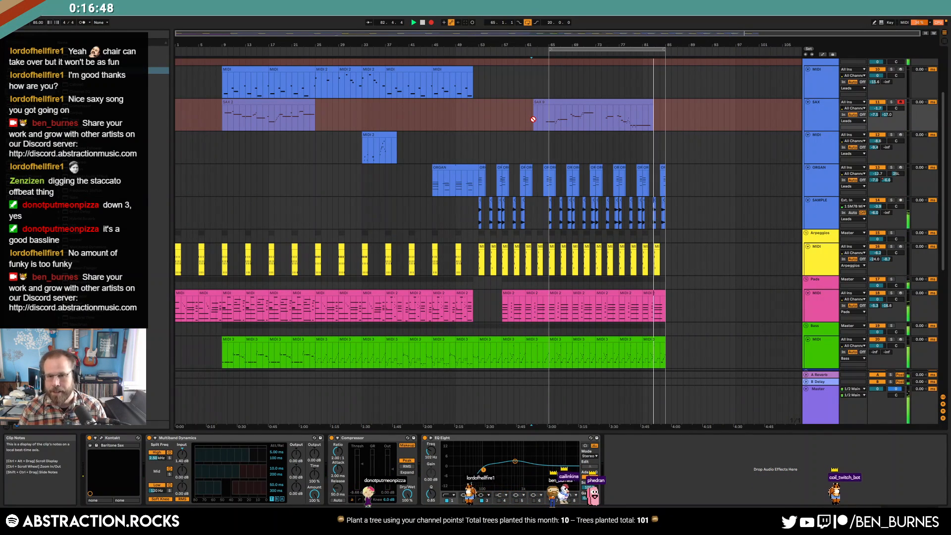
{"action": "left_click", "coordinate": [432, 22]}
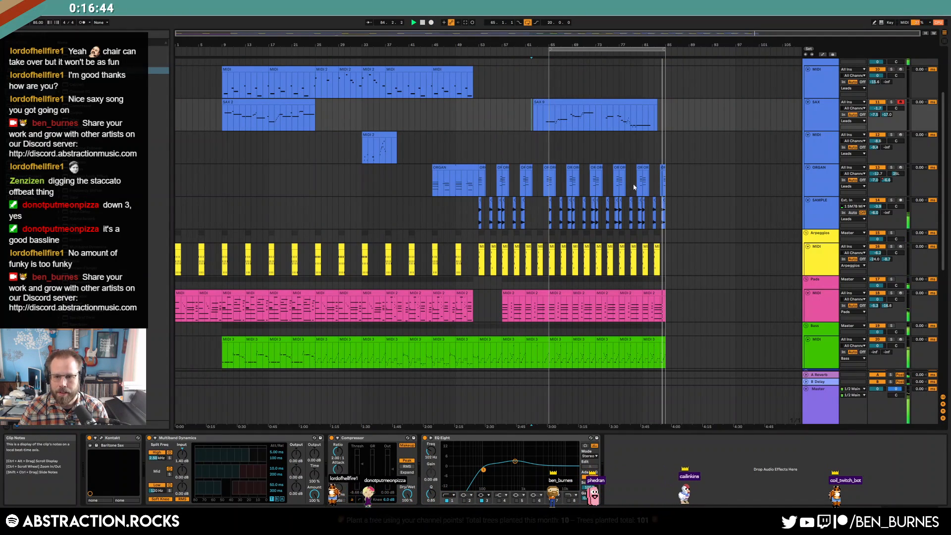
Step: Extend the loop end to bar 96 and duplicate the organ-to-drum clips of bars 77–85 to bar 85
{"action": "left_click", "coordinate": [666, 48]}
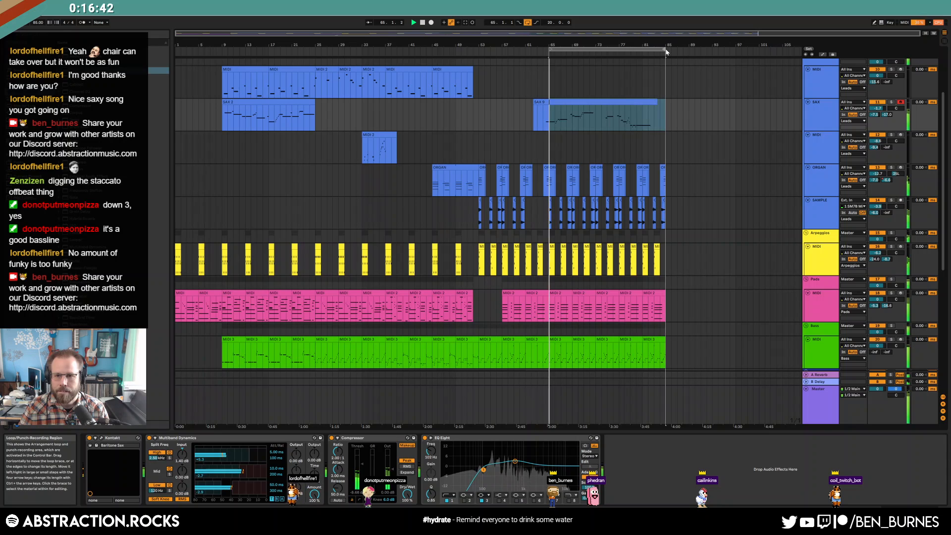
{"action": "left_click_drag", "start_coordinate": [665, 49], "coordinate": [729, 49]}
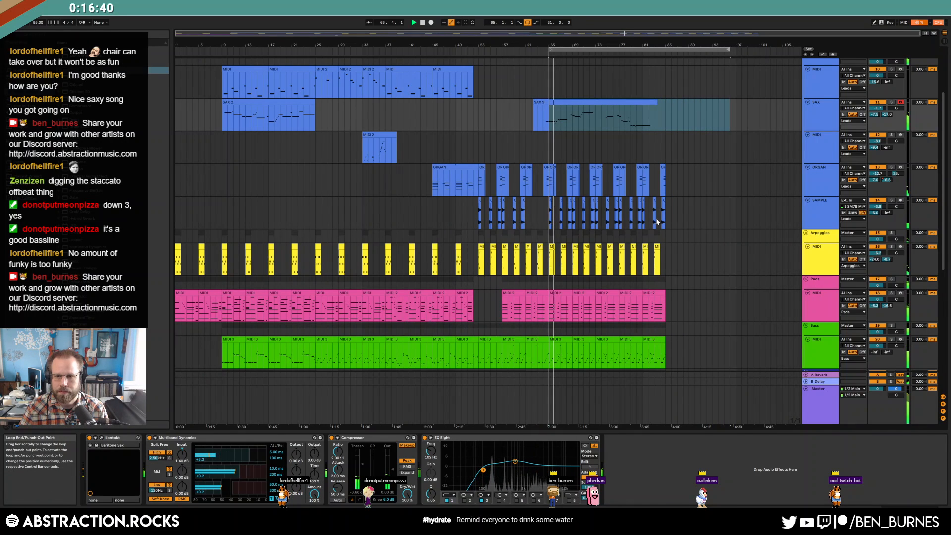
{"action": "left_click_drag", "start_coordinate": [620, 184], "coordinate": [667, 392]}
{"action": "key", "text": "ctrl+d"}
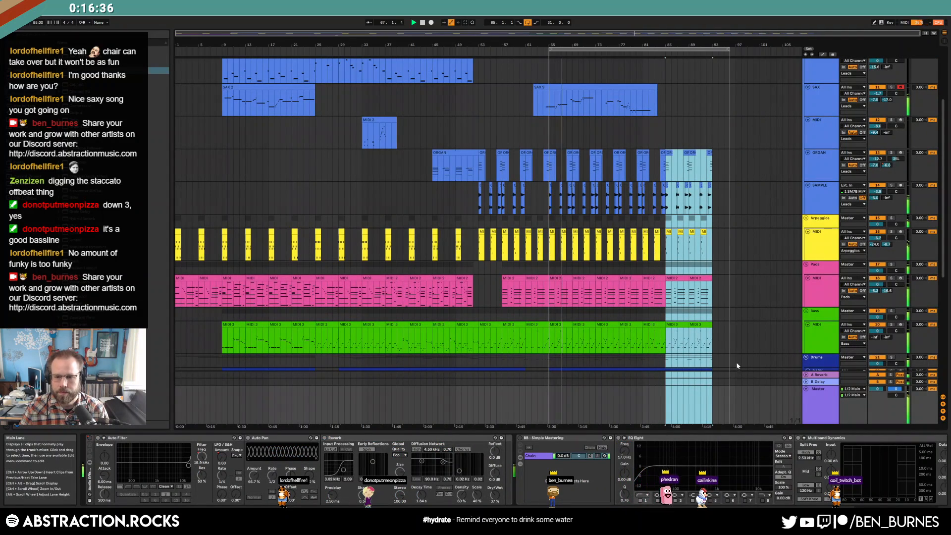
Step: Draw a curved fade-out in the Master track volume automation from about bar 88 down to silence at bar 93
{"action": "left_click", "coordinate": [713, 167]}
{"action": "scroll", "coordinate": [722, 217], "scroll_direction": "down", "scroll_amount": 1}
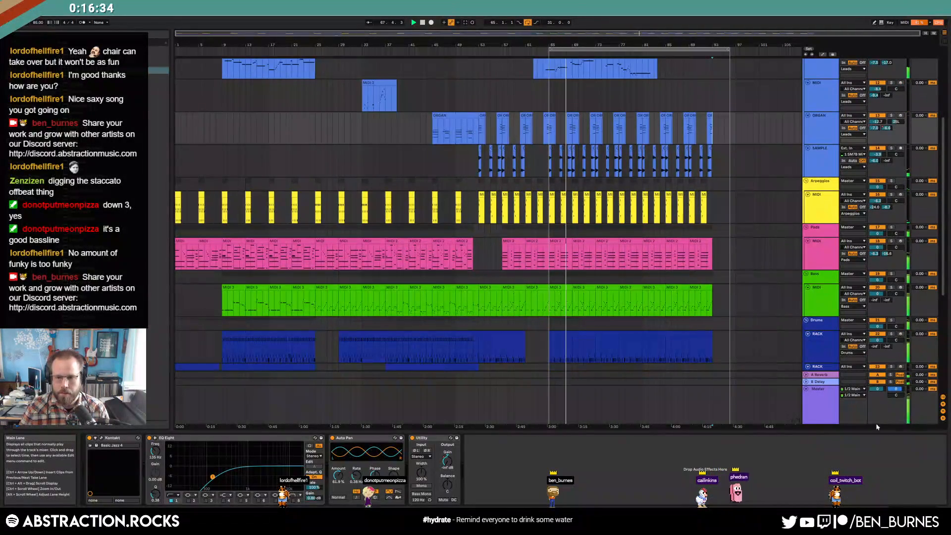
{"action": "key", "text": "a"}
{"action": "left_click", "coordinate": [880, 391]}
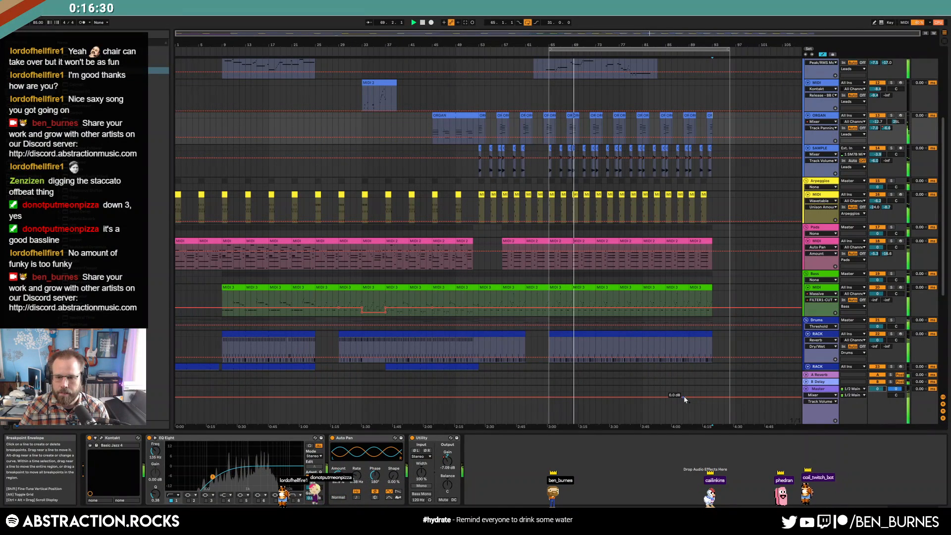
{"action": "left_click", "coordinate": [684, 398]}
{"action": "left_click_drag", "start_coordinate": [713, 397], "coordinate": [712, 423]}
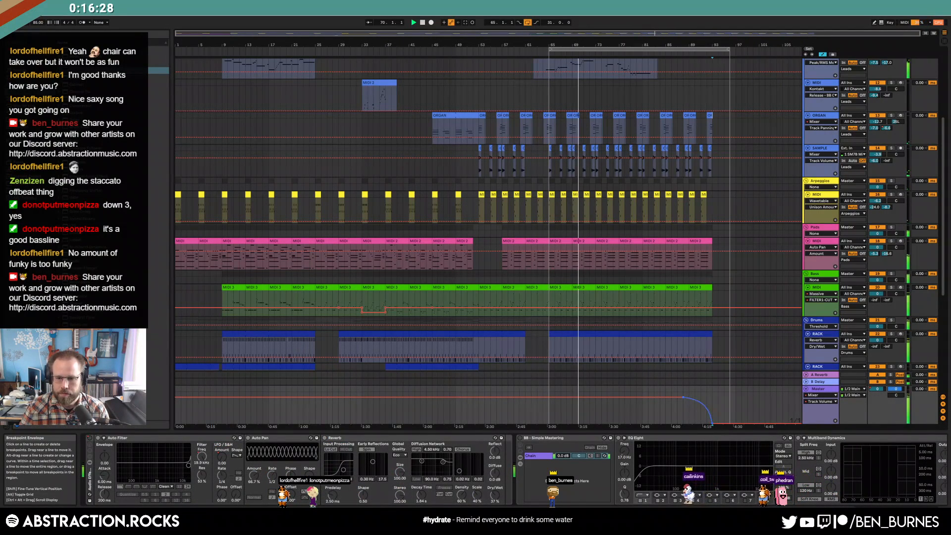
{"action": "key", "text": "a"}
Step: Delete the short organ clip just before bar 93 and keep the loop starting at bar 65
{"action": "left_click_drag", "start_coordinate": [667, 50], "coordinate": [656, 50]}
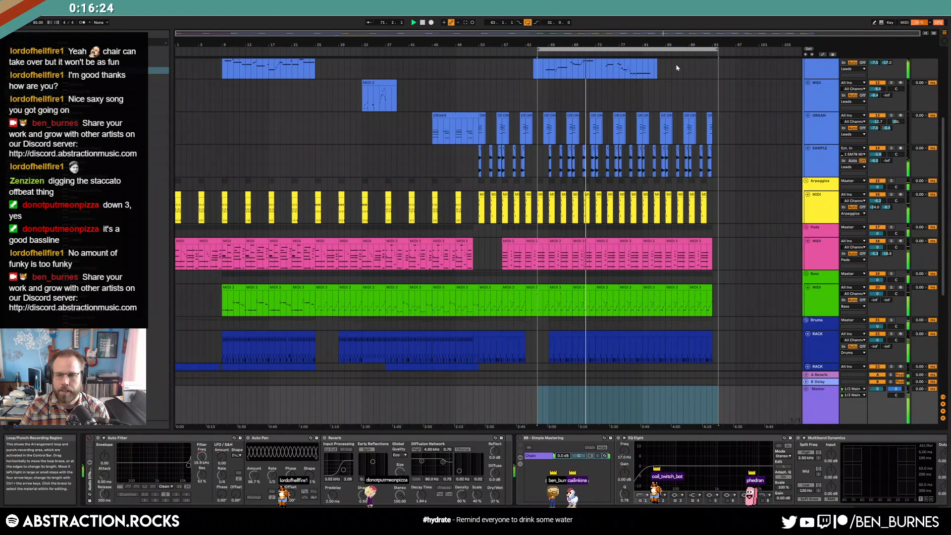
{"action": "left_click", "coordinate": [709, 122]}
{"action": "key", "text": "Delete"}
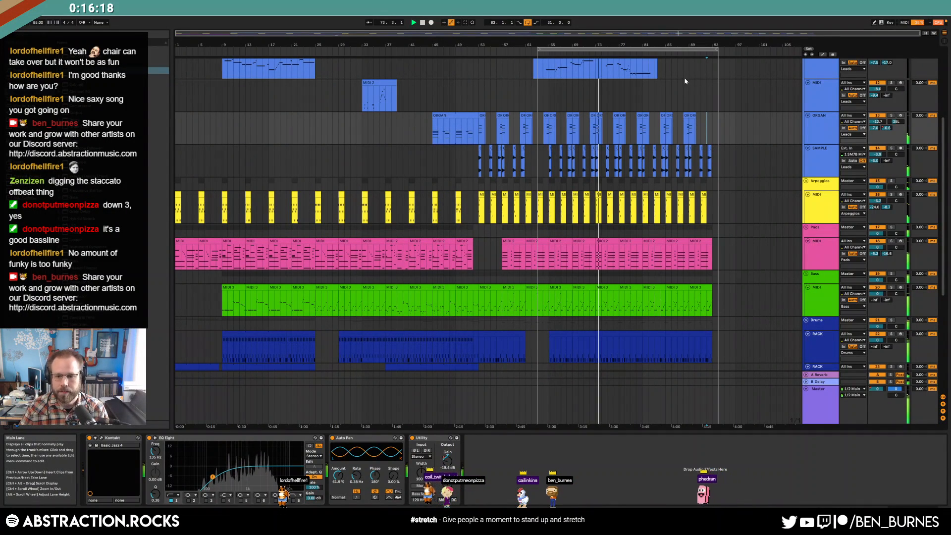
{"action": "left_click_drag", "start_coordinate": [631, 48], "coordinate": [642, 48]}
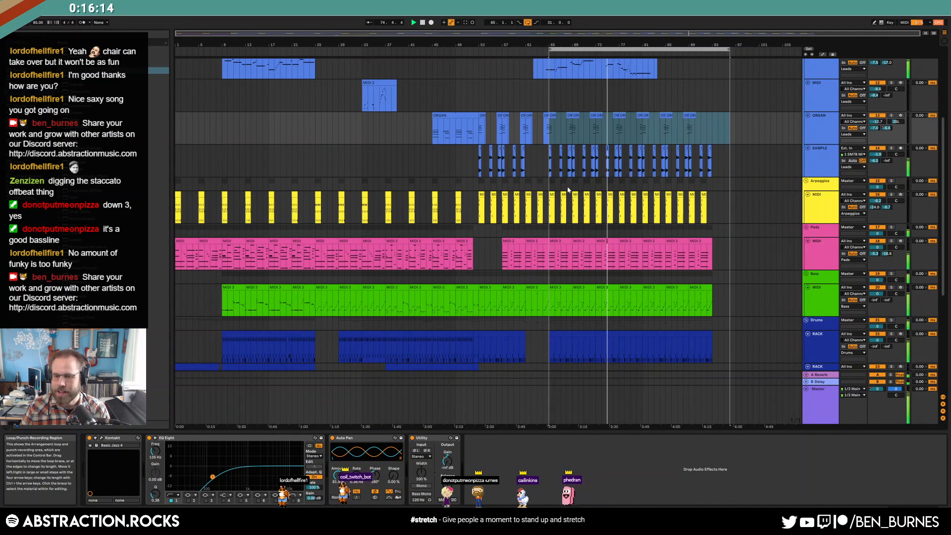
Step: Reshape the EQ Eight curve in the Master's mastering chain, setting the high band to 4.64 kHz
{"action": "left_click", "coordinate": [818, 408]}
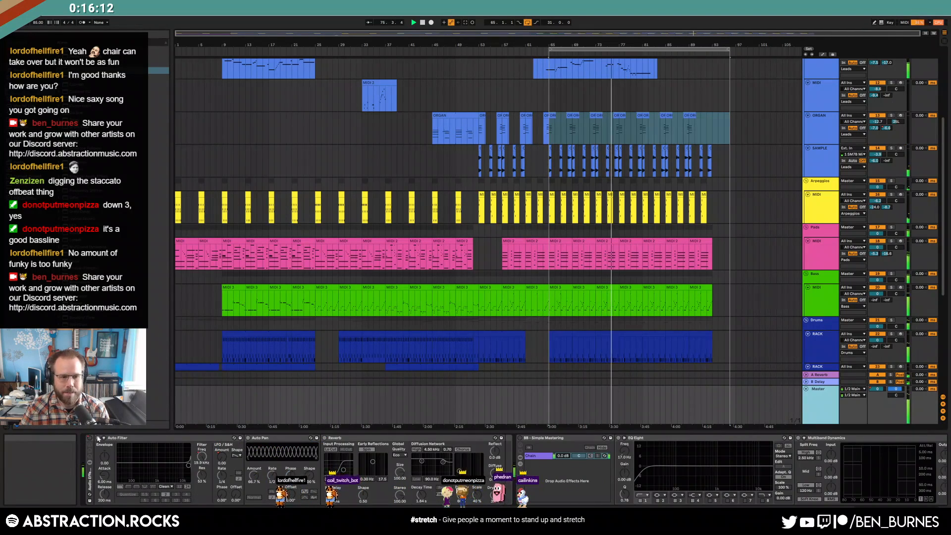
{"action": "scroll", "coordinate": [292, 476], "scroll_direction": "right", "scroll_amount": 5}
{"action": "left_click_drag", "start_coordinate": [270, 465], "coordinate": [230, 471]}
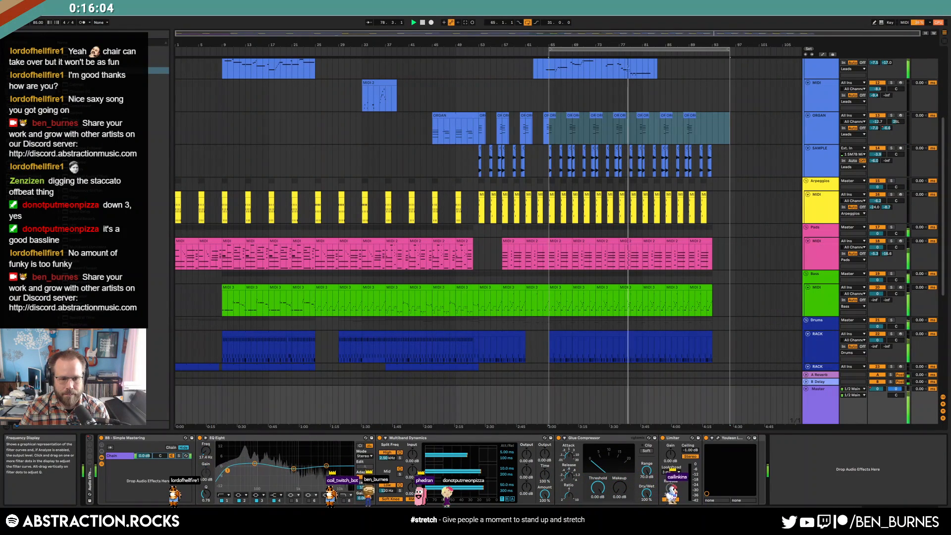
{"action": "left_click_drag", "start_coordinate": [327, 465], "coordinate": [326, 464]}
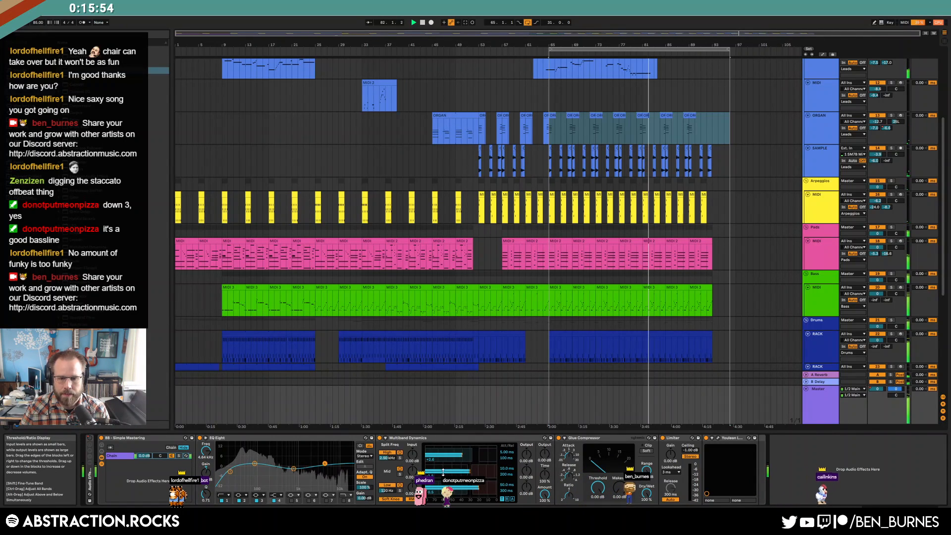
Step: Set the Master's Glue Compressor threshold to -8.89 dB, checking the level in the Youlean Loudness Meter
{"action": "left_click_drag", "start_coordinate": [598, 488], "coordinate": [615, 496]}
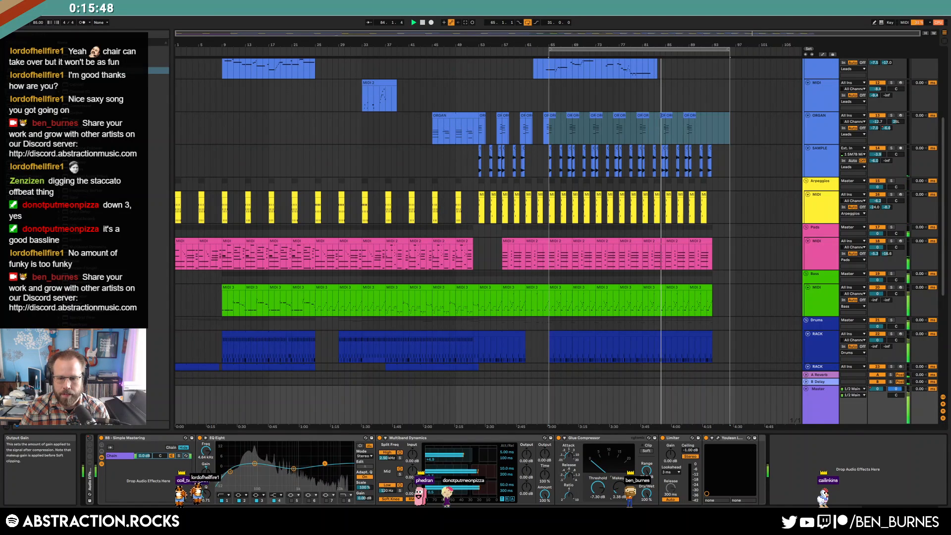
{"action": "left_click", "coordinate": [719, 439]}
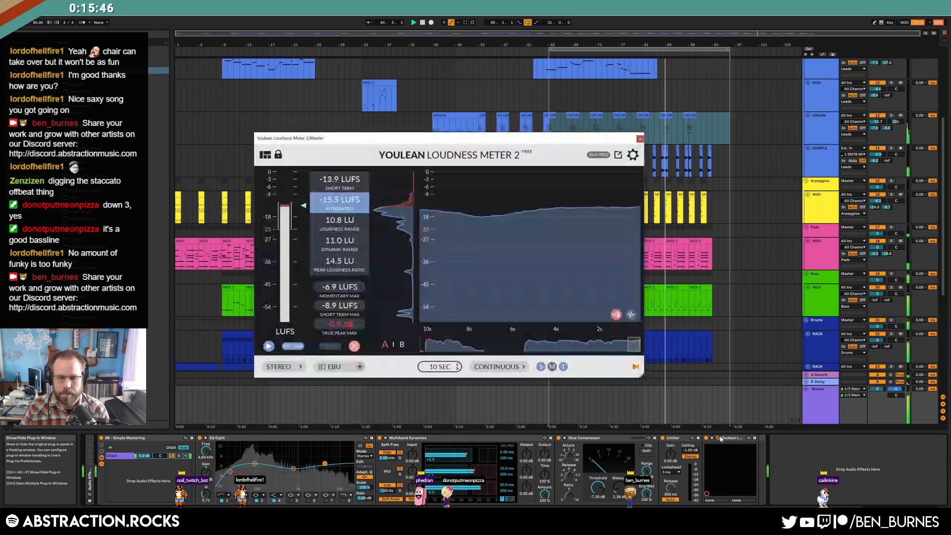
{"action": "left_click_drag", "start_coordinate": [516, 141], "coordinate": [409, 141]}
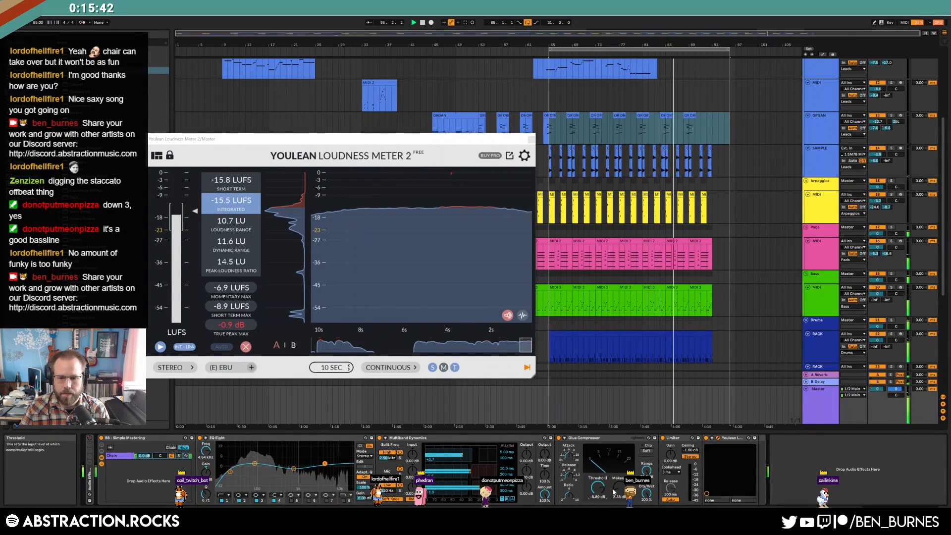
{"action": "left_click", "coordinate": [531, 140]}
Step: Lower the bass MIDI track's volume to -0.7 dB and inspect its Massive synth settings
{"action": "left_click", "coordinate": [874, 307]}
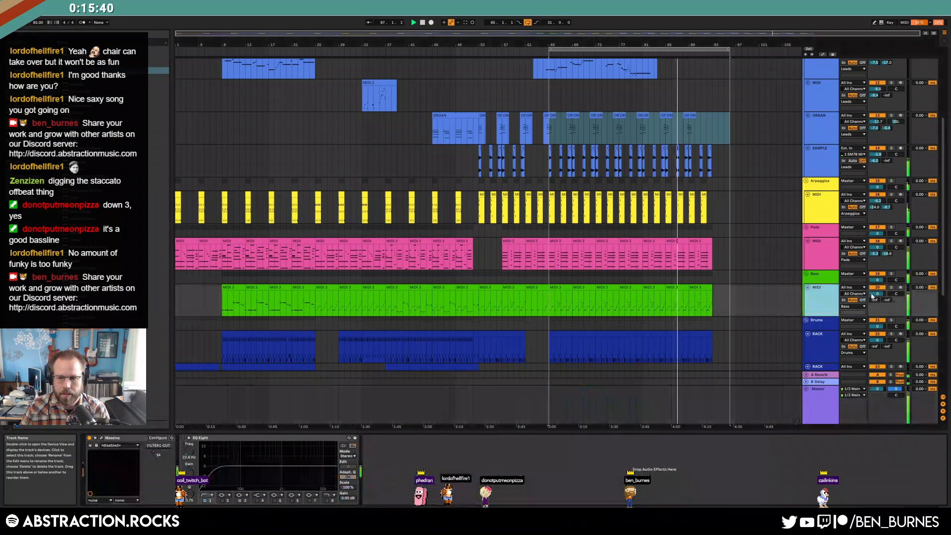
{"action": "left_click", "coordinate": [878, 293]}
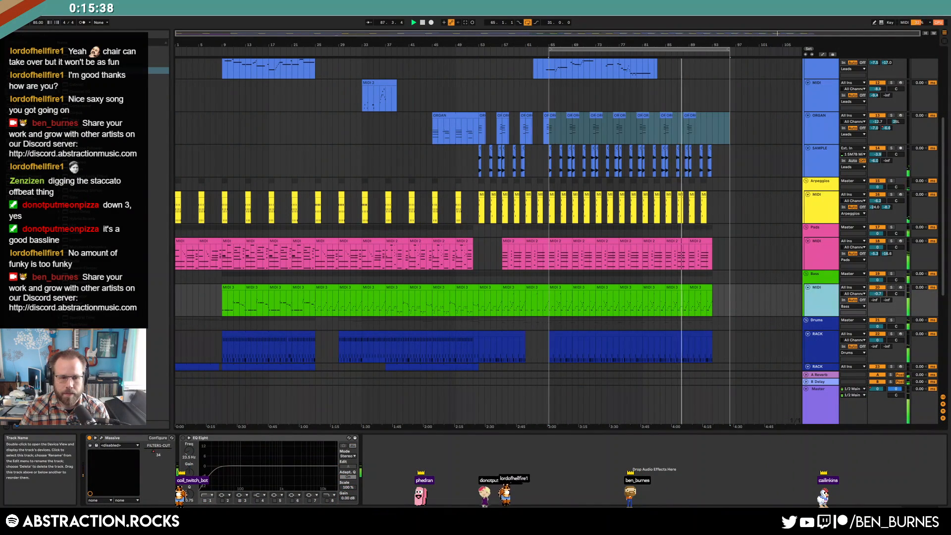
{"action": "left_click", "coordinate": [101, 438]}
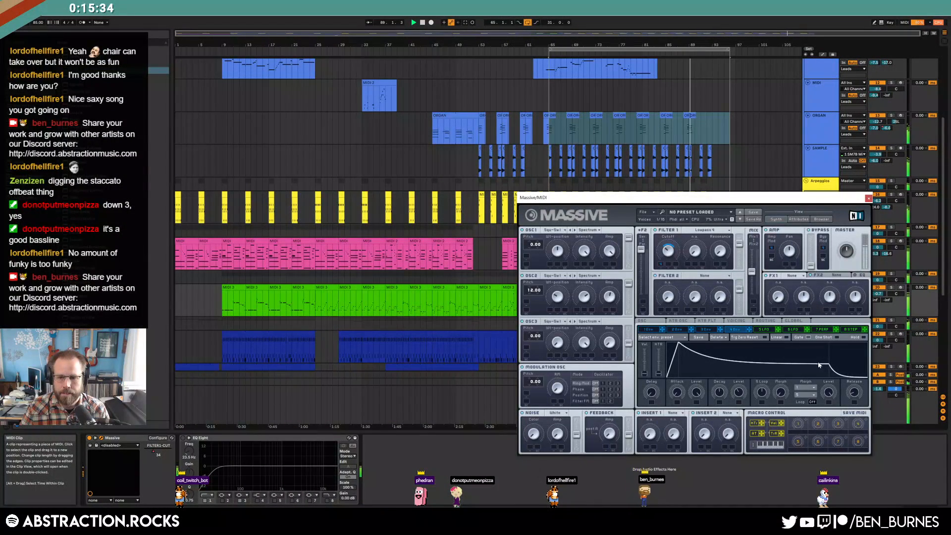
{"action": "left_click", "coordinate": [868, 198]}
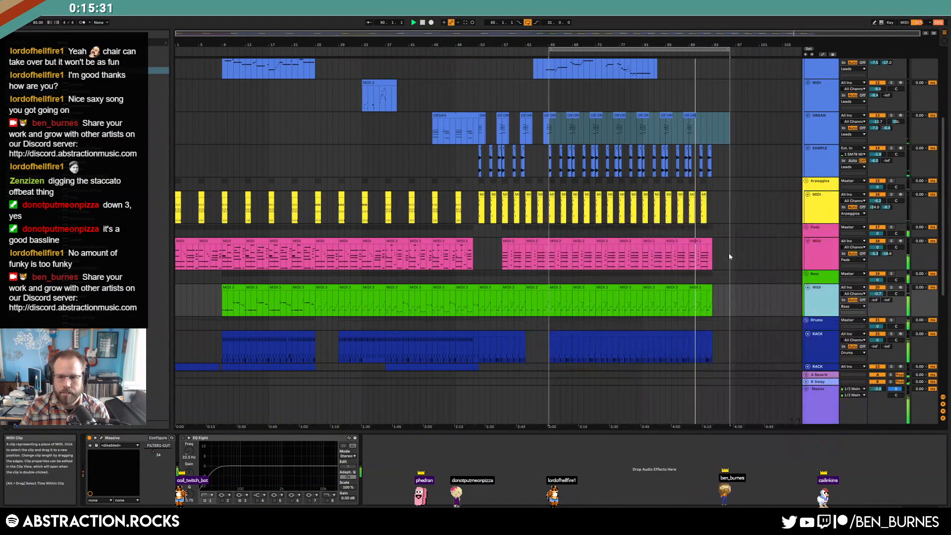
Step: Stop playback, duplicate the organ-to-drum clips of bars 89–93 to bar 93, and refill bars 89–93 with the organ of bars 85–89
{"action": "left_click", "coordinate": [713, 130]}
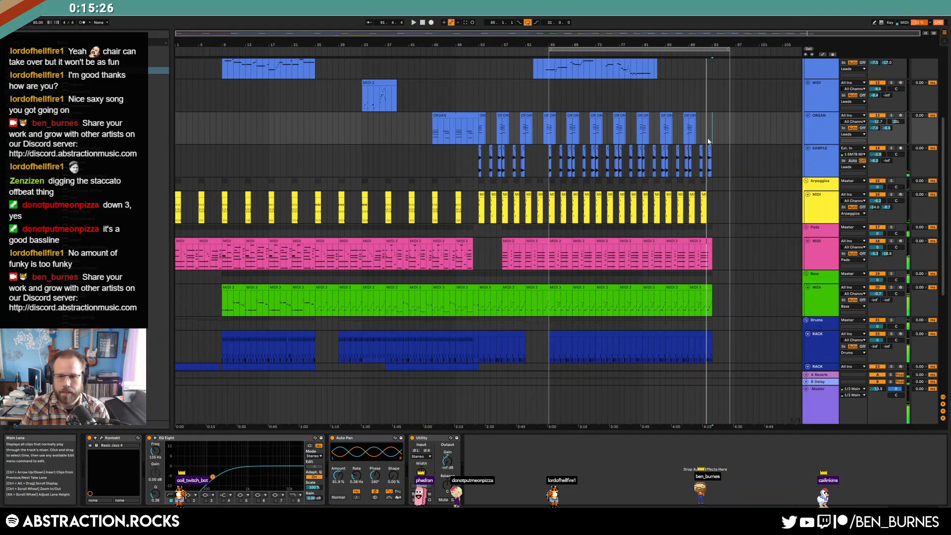
{"action": "key", "text": "space"}
{"action": "left_click_drag", "start_coordinate": [690, 134], "coordinate": [713, 413]}
{"action": "key", "text": "ctrl+d"}
{"action": "scroll", "coordinate": [745, 223], "scroll_direction": "up", "scroll_amount": 2}
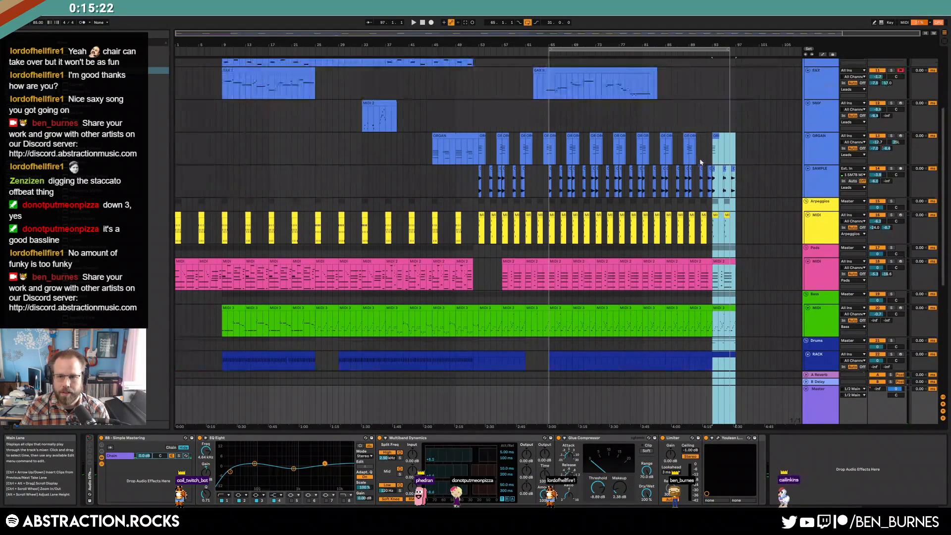
{"action": "left_click", "coordinate": [667, 142]}
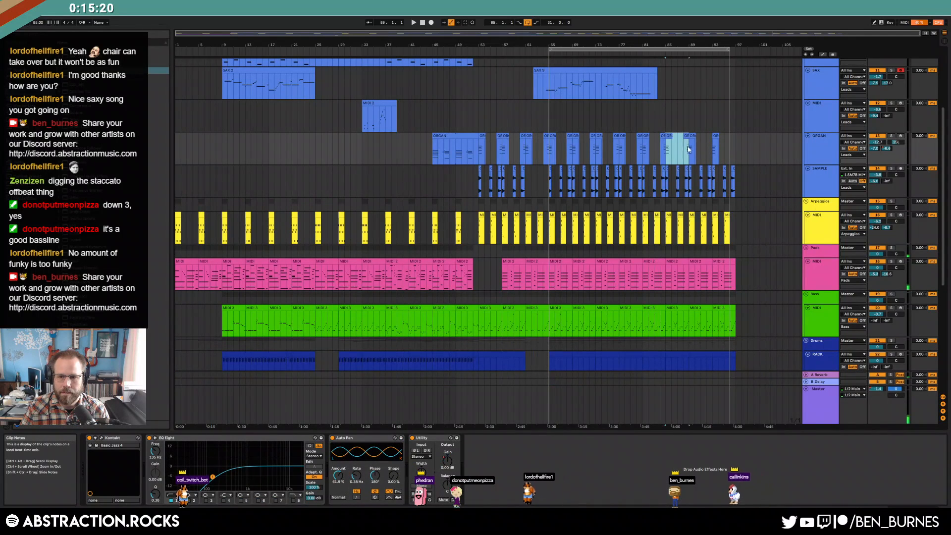
Step: Move the end point of the Master track volume fade-out to bar 97
{"action": "key", "text": "a"}
{"action": "left_click", "coordinate": [822, 392]}
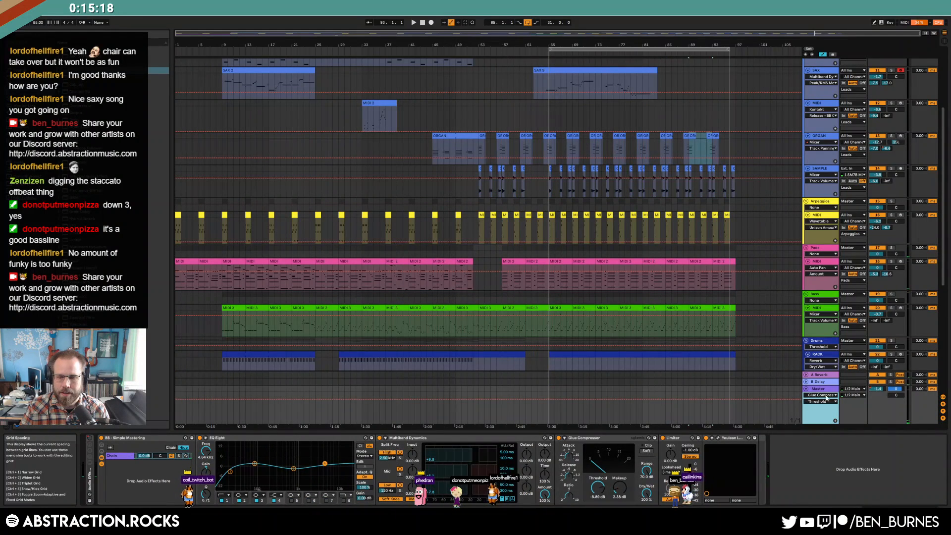
{"action": "left_click", "coordinate": [878, 390]}
{"action": "scroll", "coordinate": [751, 349], "scroll_direction": "down", "scroll_amount": 1}
{"action": "left_click", "coordinate": [712, 400]}
{"action": "left_click", "coordinate": [753, 408]}
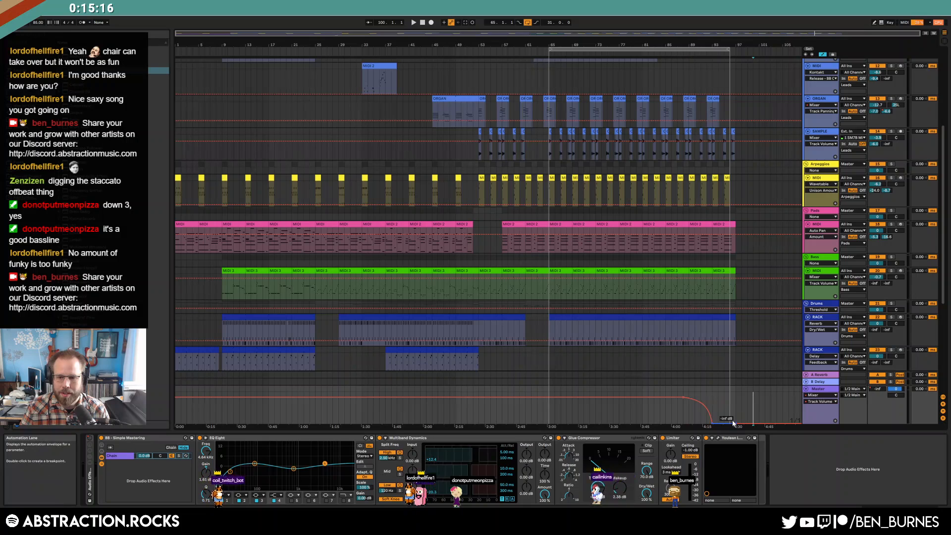
{"action": "left_click_drag", "start_coordinate": [711, 425], "coordinate": [736, 425]}
{"action": "left_click", "coordinate": [747, 414]}
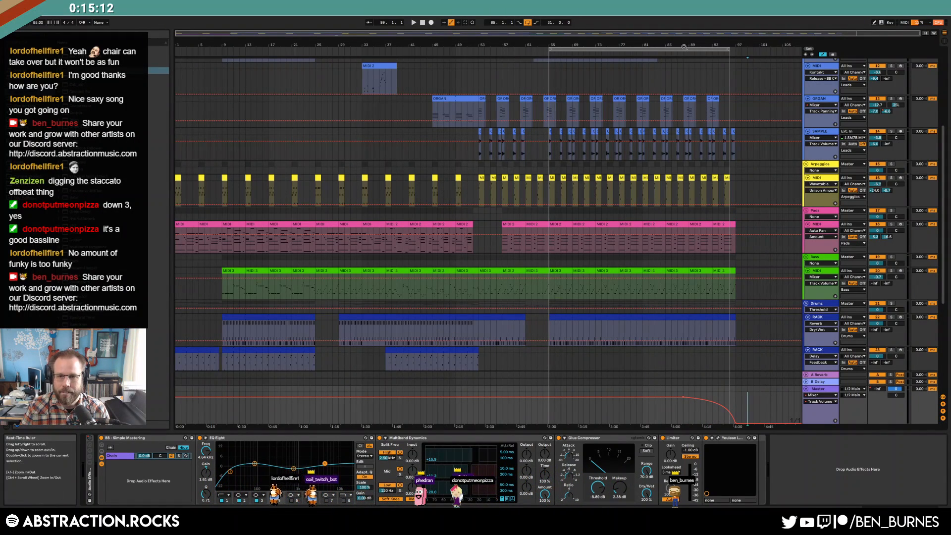
Step: Extend the arrangement loop to cover bars 1 to 97 and start playback from the beginning
{"action": "left_click_drag", "start_coordinate": [684, 48], "coordinate": [690, 48]}
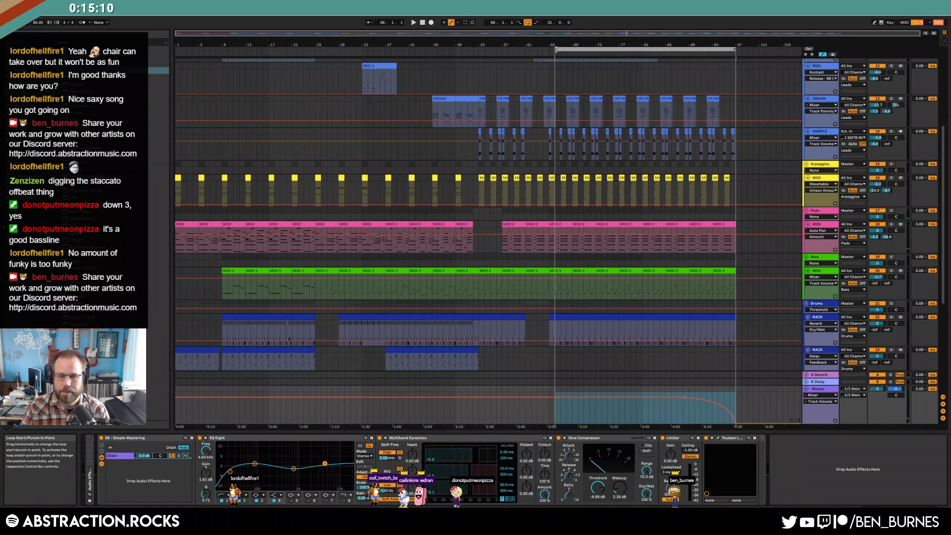
{"action": "left_click_drag", "start_coordinate": [559, 48], "coordinate": [177, 48]}
{"action": "key", "text": "space"}
Step: Examine the pads track's devices, then those of the second drum rack through its opening clip
{"action": "left_click_drag", "start_coordinate": [474, 193], "coordinate": [505, 237]}
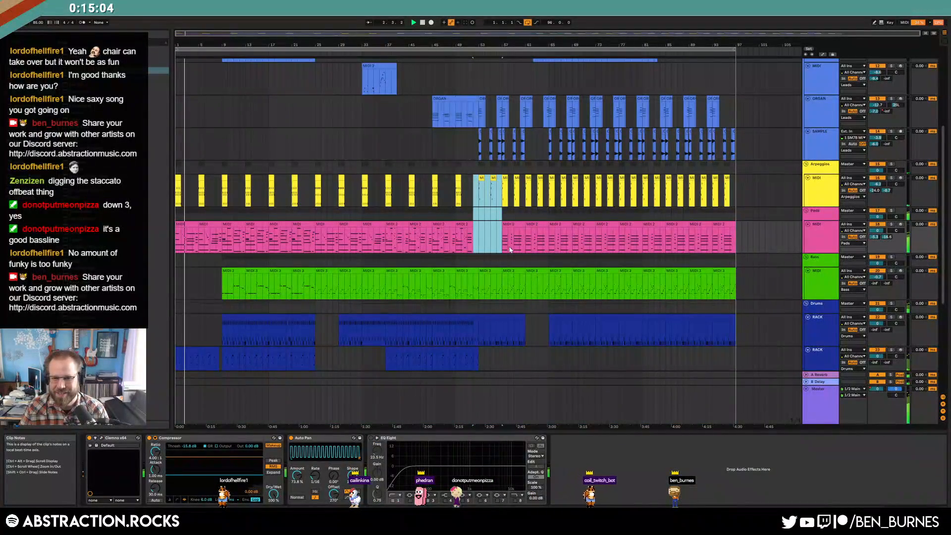
{"action": "key", "text": "Delete"}
{"action": "scroll", "coordinate": [212, 322], "scroll_direction": "down", "scroll_amount": 5}
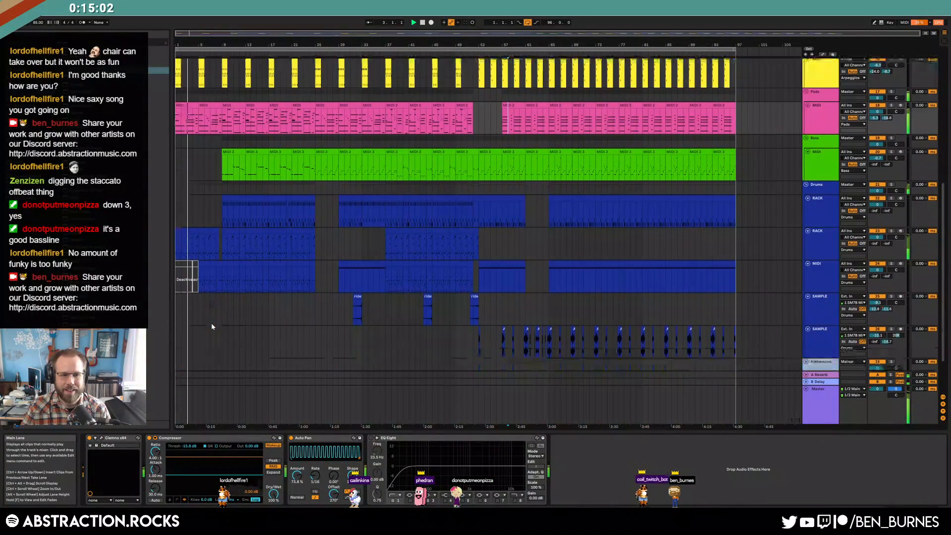
{"action": "left_click", "coordinate": [186, 231]}
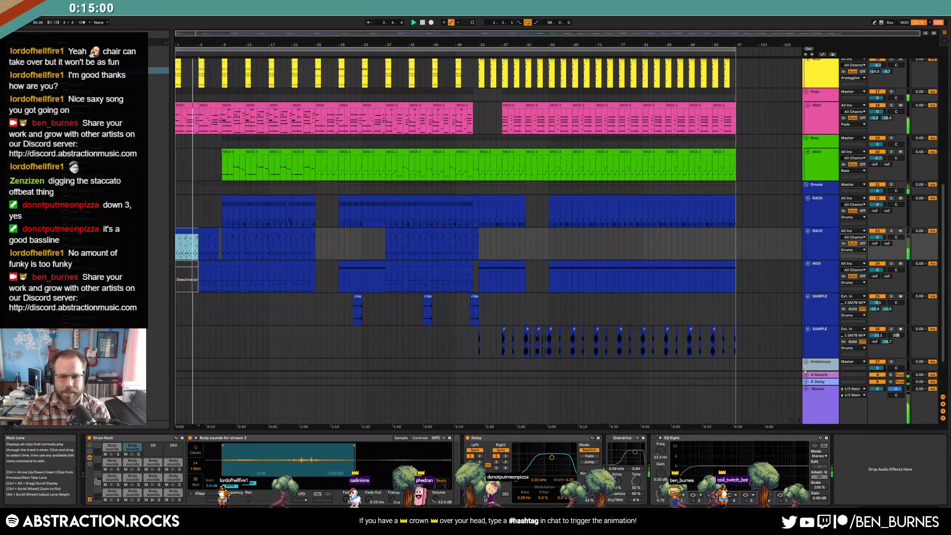
{"action": "left_click", "coordinate": [197, 238]}
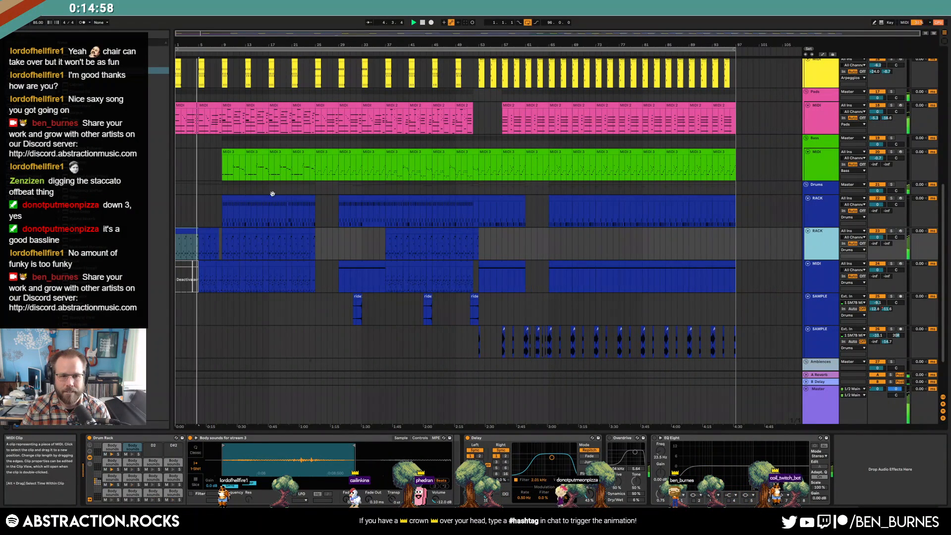
Step: Automate the pads' Auto Pan Device On to stay off until the clip gap before bar 57 and switch on there
{"action": "key", "text": "a"}
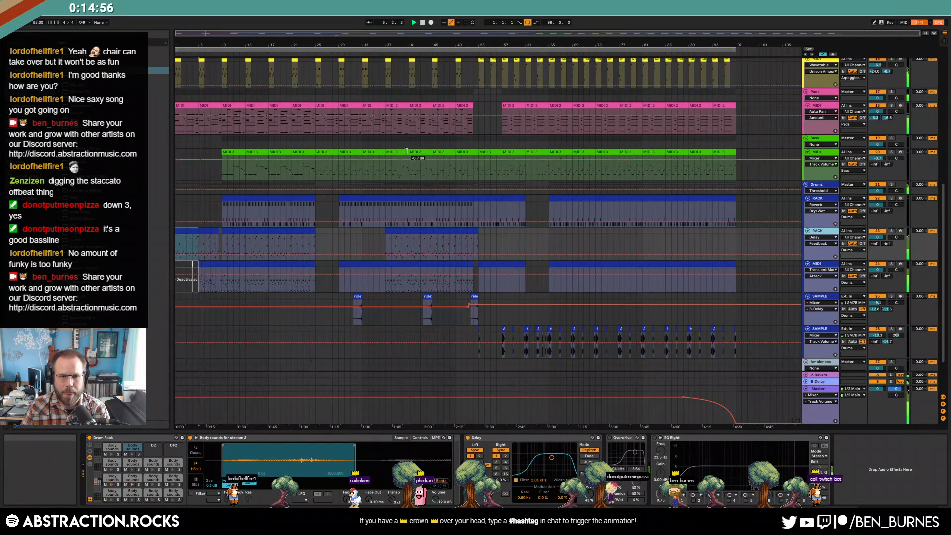
{"action": "left_click", "coordinate": [409, 119]}
{"action": "left_click", "coordinate": [292, 439]}
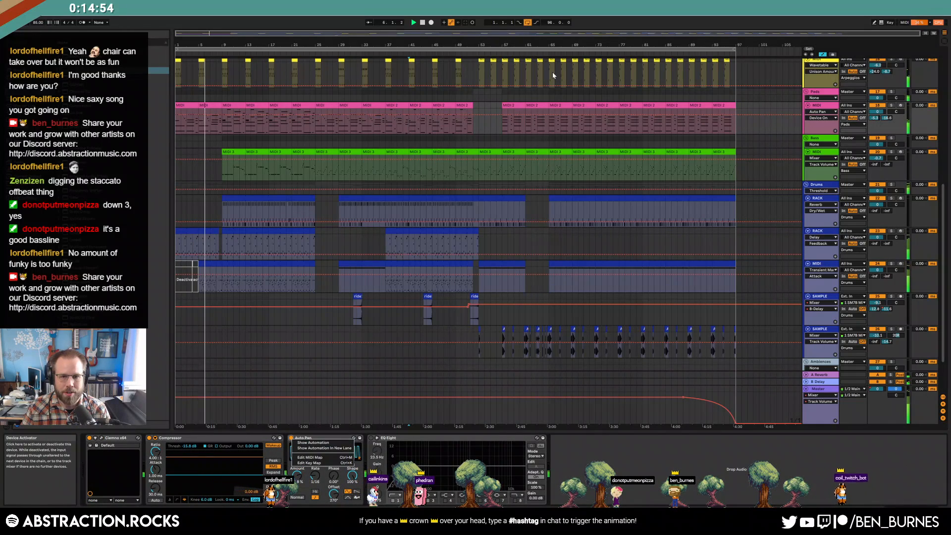
{"action": "left_click_drag", "start_coordinate": [492, 115], "coordinate": [497, 127]}
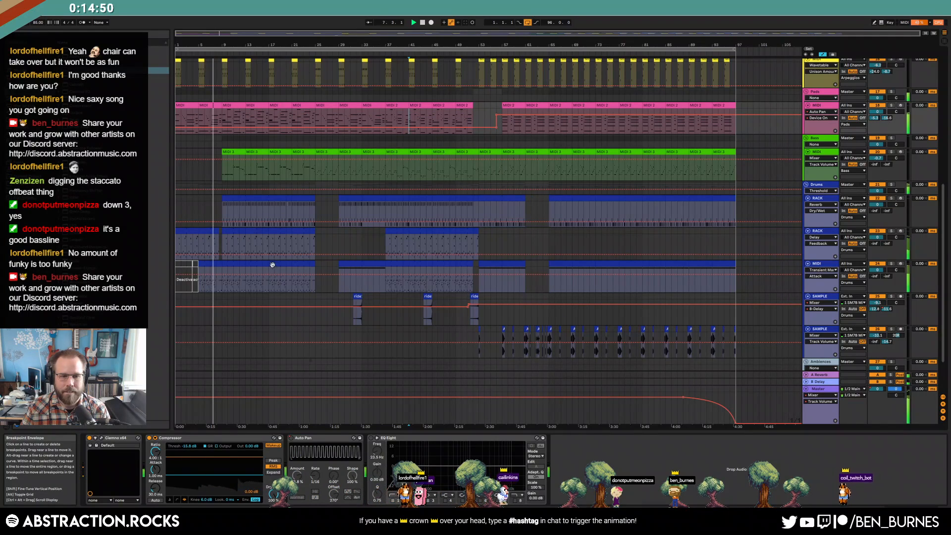
{"action": "left_click", "coordinate": [233, 264]}
{"action": "key", "text": "a"}
Step: Fold all five tracks inside the Drums group
{"action": "left_click", "coordinate": [206, 232]}
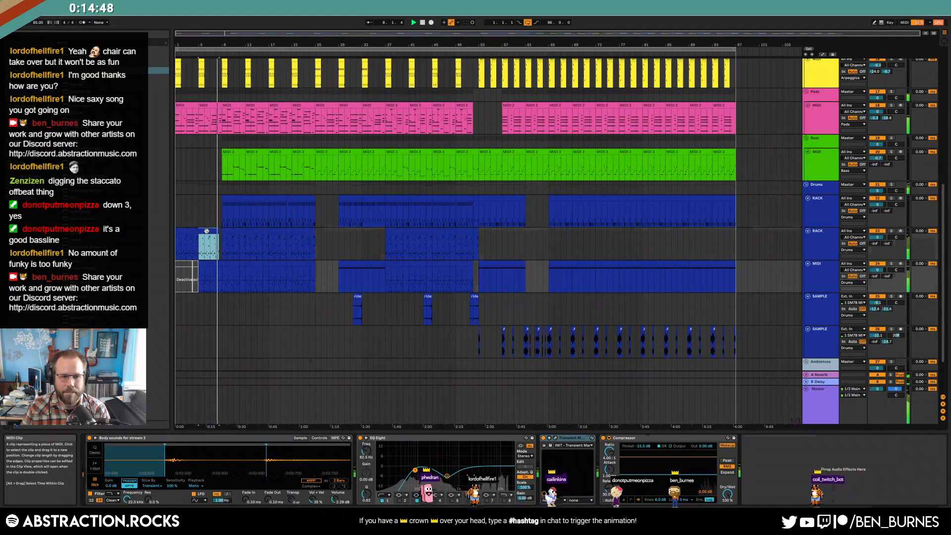
{"action": "left_click", "coordinate": [822, 188]}
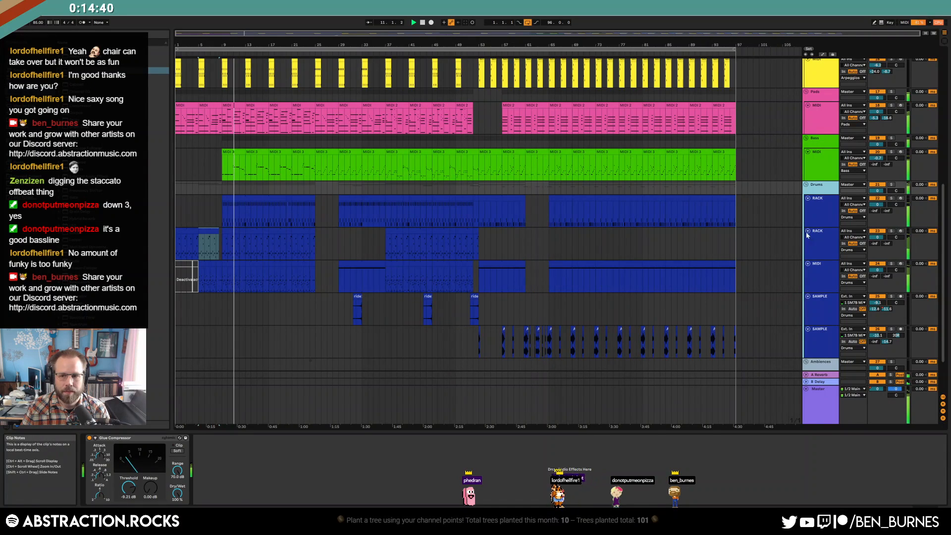
{"action": "left_click", "coordinate": [817, 207]}
{"action": "left_click", "coordinate": [821, 347], "text": "shift"}
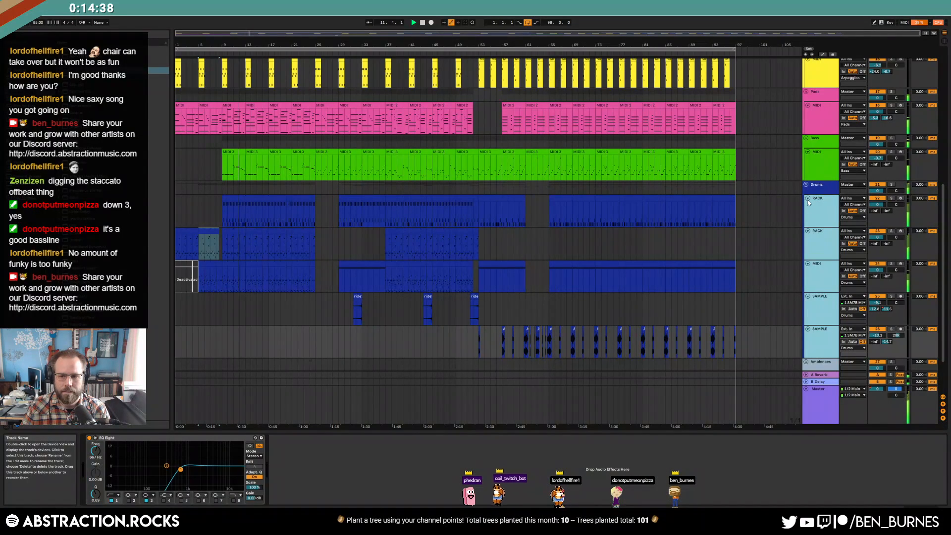
{"action": "left_click", "coordinate": [808, 199]}
Step: Expand the Ambiences group with its sample tracks folded, and delete its second, empty SAMPLE track
{"action": "left_click", "coordinate": [819, 254]}
{"action": "left_click", "coordinate": [808, 247]}
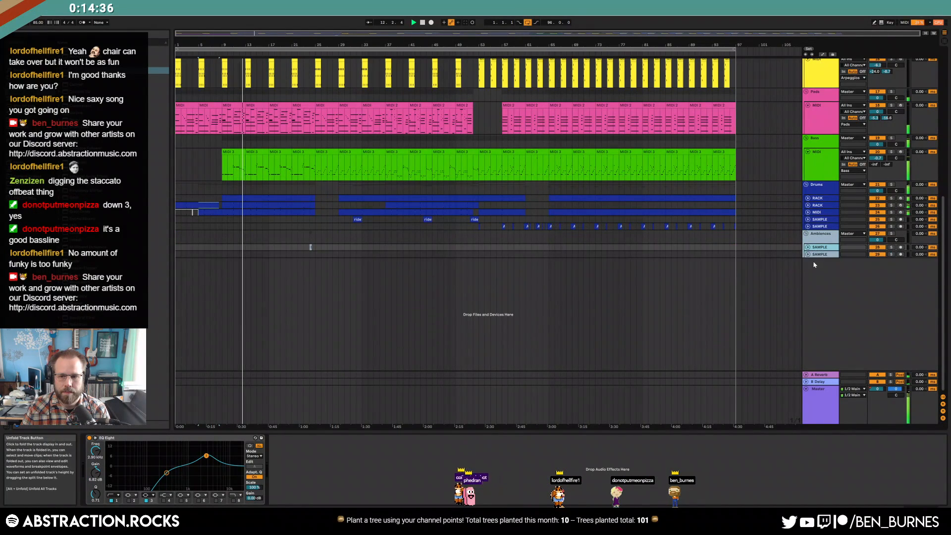
{"action": "left_click", "coordinate": [816, 256]}
{"action": "key", "text": "Delete"}
Step: Fold the MIDI tracks of the Bass, Pads and Arpeggios groups
{"action": "scroll", "coordinate": [810, 193], "scroll_direction": "up", "scroll_amount": 1}
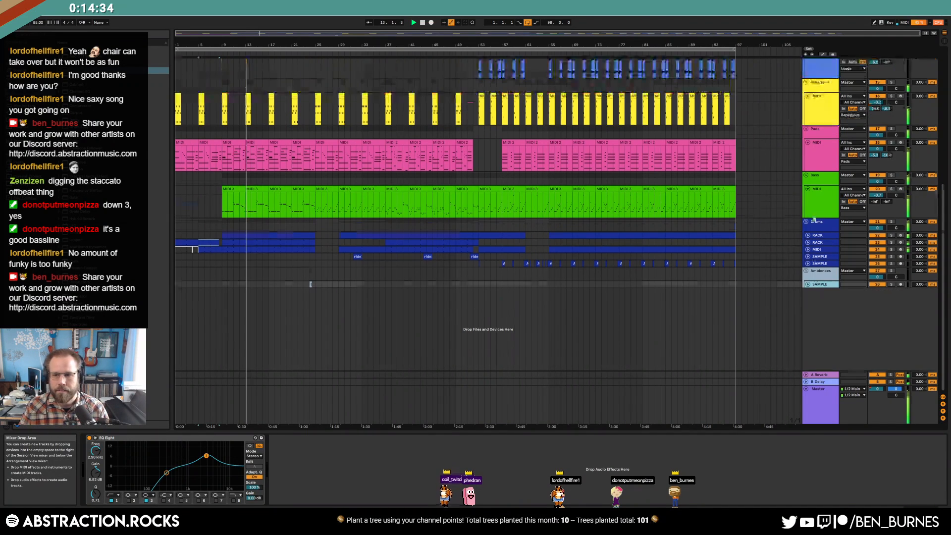
{"action": "left_click", "coordinate": [809, 190]}
{"action": "left_click", "coordinate": [809, 142]}
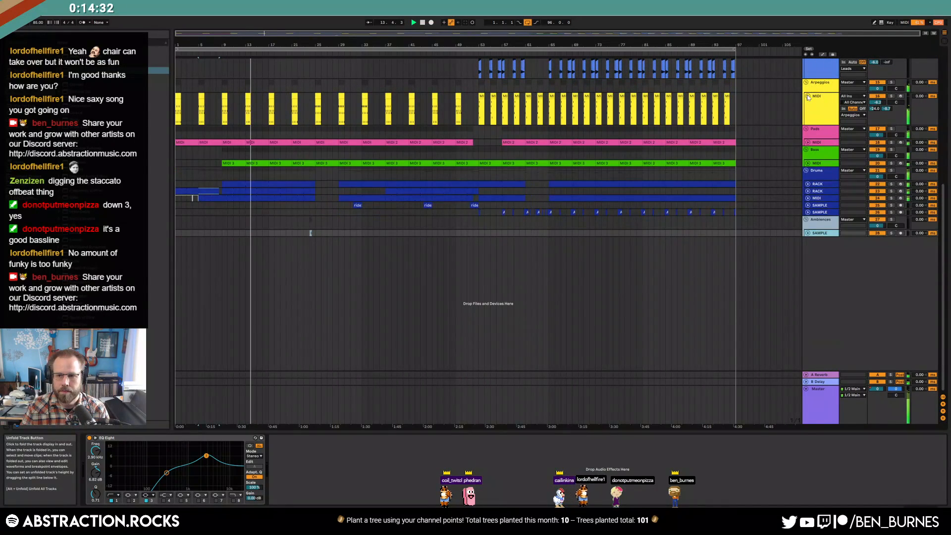
{"action": "left_click", "coordinate": [808, 96]}
Step: Fold all five tracks of the Leads group as well as the SM7B and RESAMPLE tracks
{"action": "scroll", "coordinate": [753, 243], "scroll_direction": "up", "scroll_amount": 5}
{"action": "scroll", "coordinate": [753, 244], "scroll_direction": "up", "scroll_amount": 1}
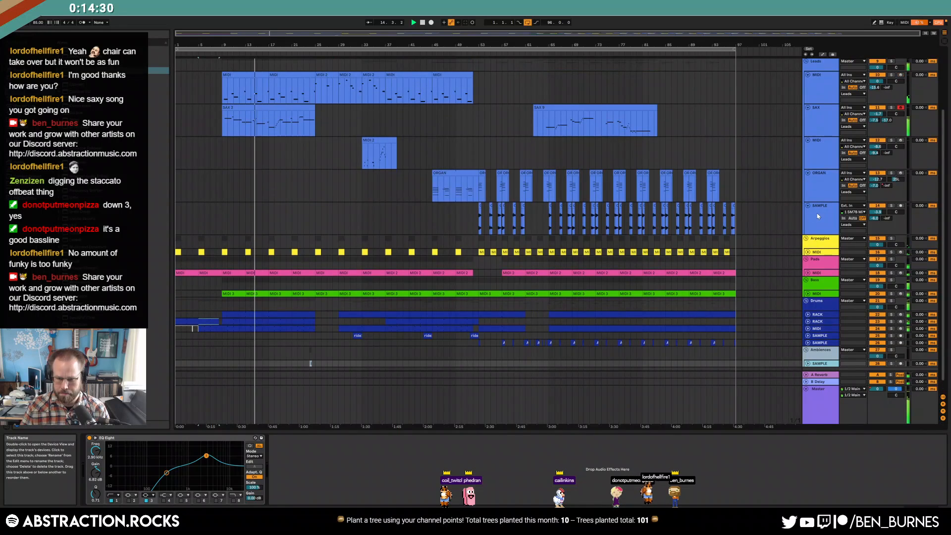
{"action": "left_click", "coordinate": [817, 214]}
{"action": "scroll", "coordinate": [760, 236], "scroll_direction": "up", "scroll_amount": 3}
{"action": "left_click", "coordinate": [823, 168]}
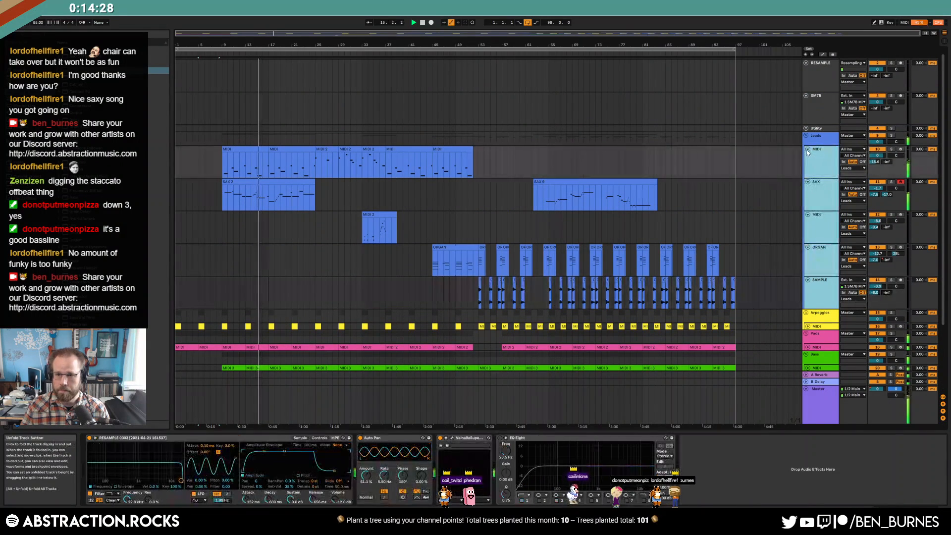
{"action": "key", "text": "alt+u"}
{"action": "left_click", "coordinate": [806, 101]}
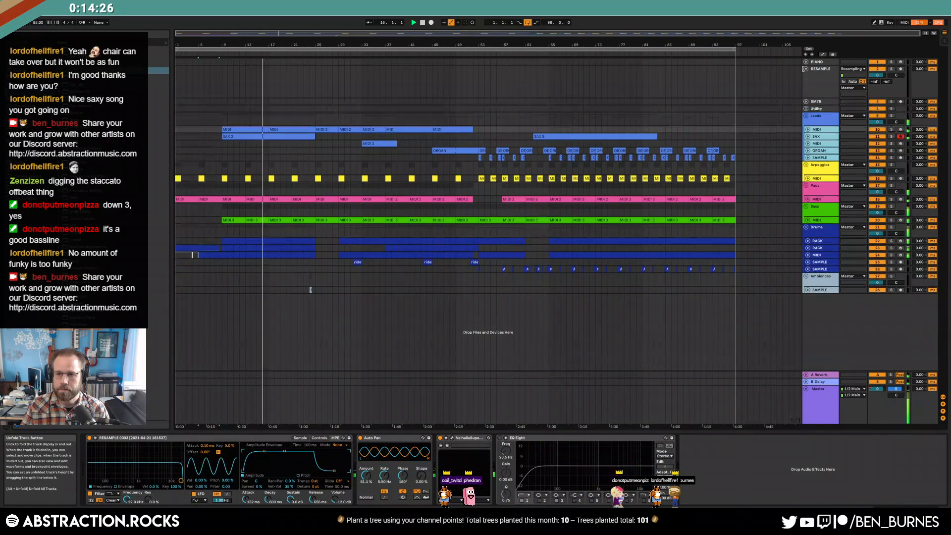
{"action": "left_click", "coordinate": [806, 69]}
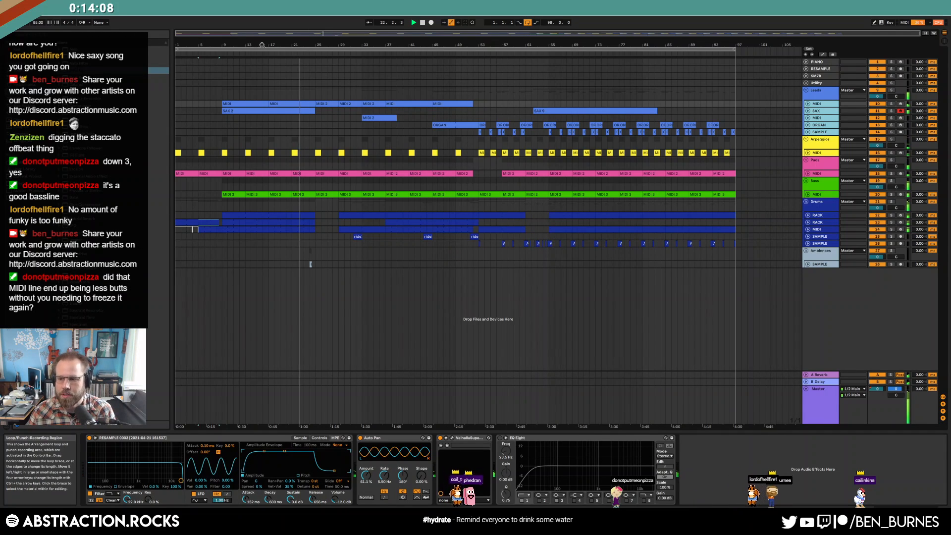
Step: Unfold the pads' MIDI track and select about bars 11 to 31 of its clips
{"action": "left_click", "coordinate": [809, 174]}
{"action": "left_click", "coordinate": [816, 177]}
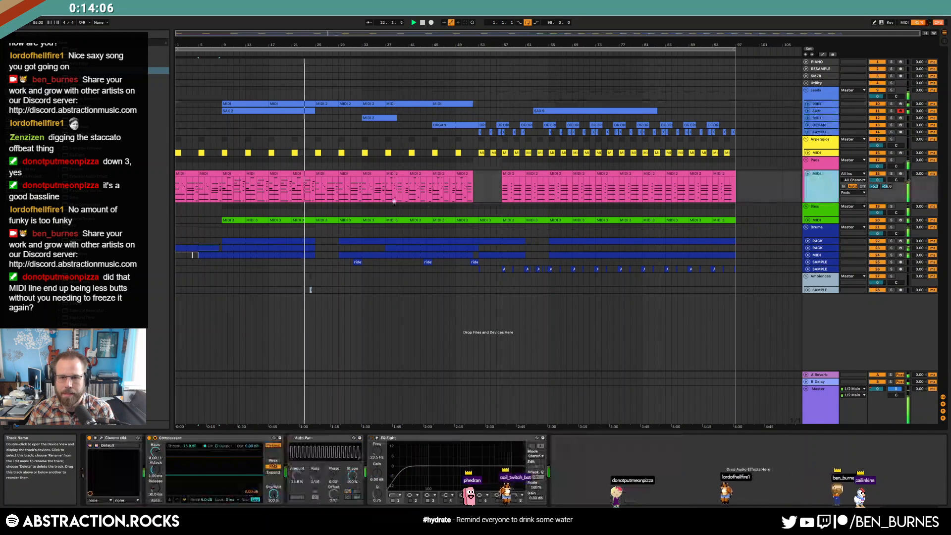
{"action": "left_click_drag", "start_coordinate": [233, 194], "coordinate": [351, 190]}
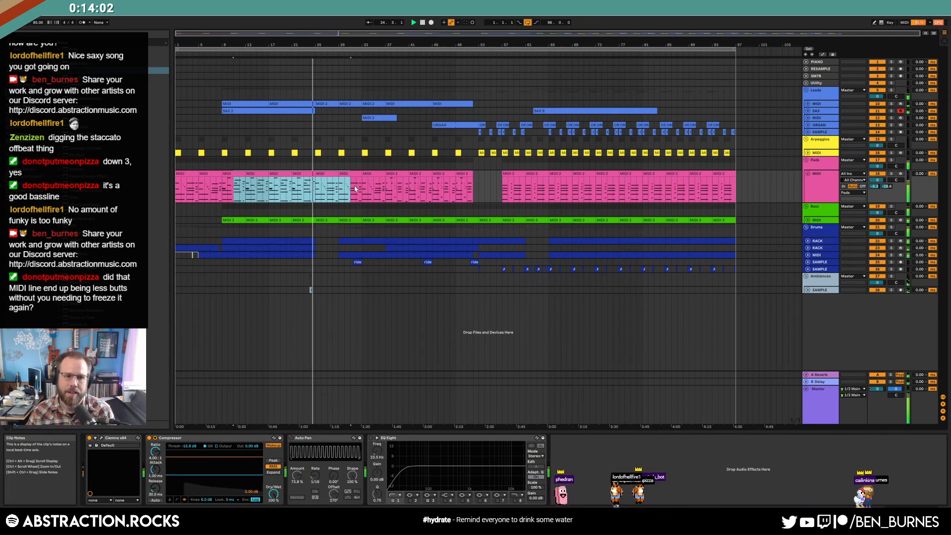
Step: In the Ambiences sample's EQ Eight, move the low cut slightly higher and set the peak band's gain to 5.58 dB, then fold the track
{"action": "left_click", "coordinate": [810, 291]}
{"action": "left_click", "coordinate": [815, 293]}
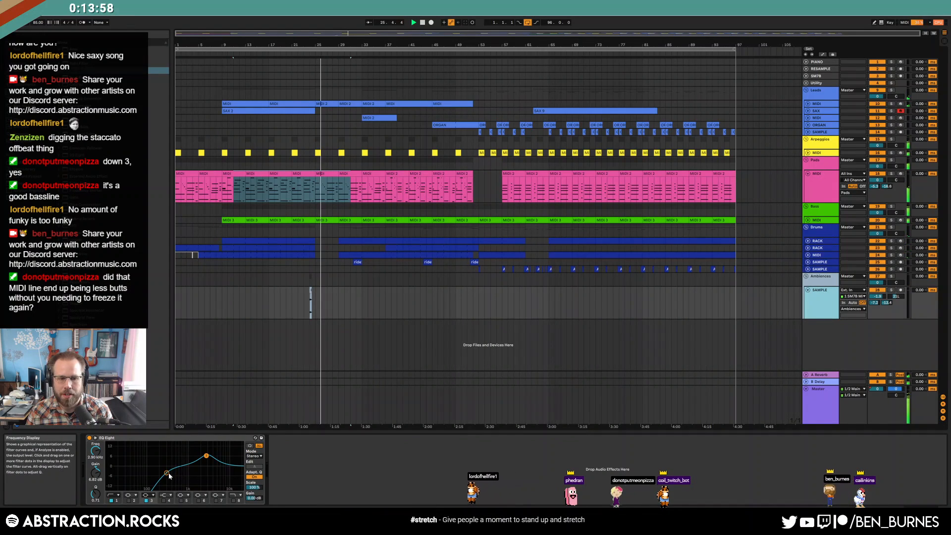
{"action": "left_click_drag", "start_coordinate": [168, 473], "coordinate": [206, 458]}
{"action": "left_click", "coordinate": [206, 456]}
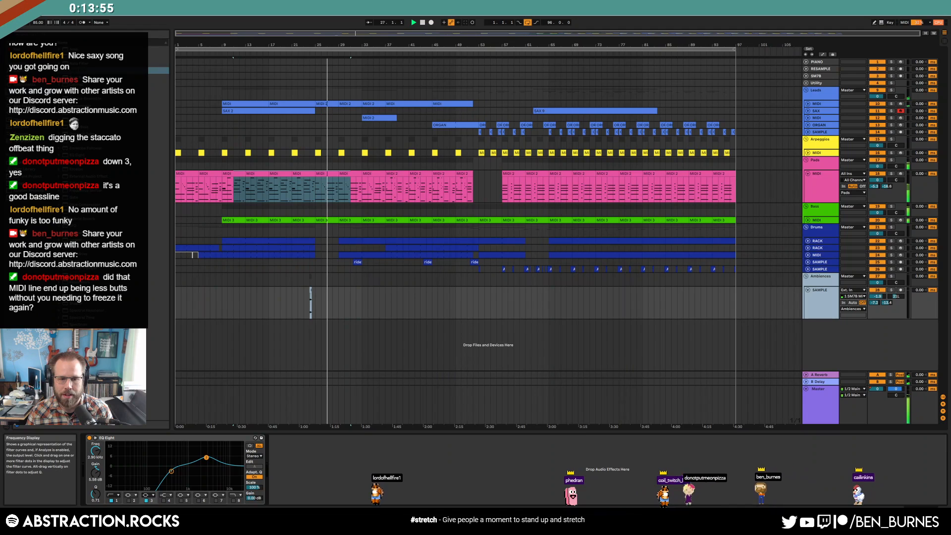
{"action": "left_click", "coordinate": [808, 291]}
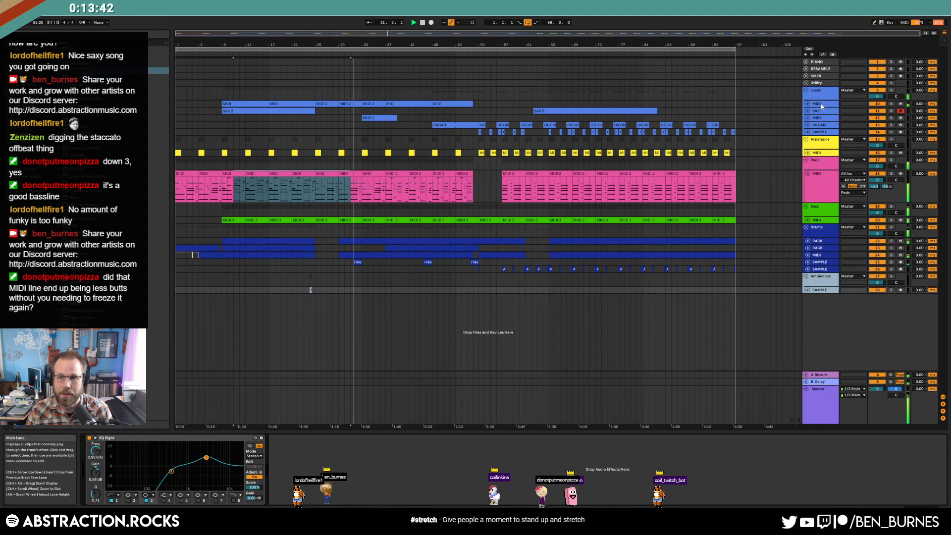
Step: Unfold the two MIDI tracks in the Leads group, leaving the SAX track folded
{"action": "left_click", "coordinate": [817, 118]}
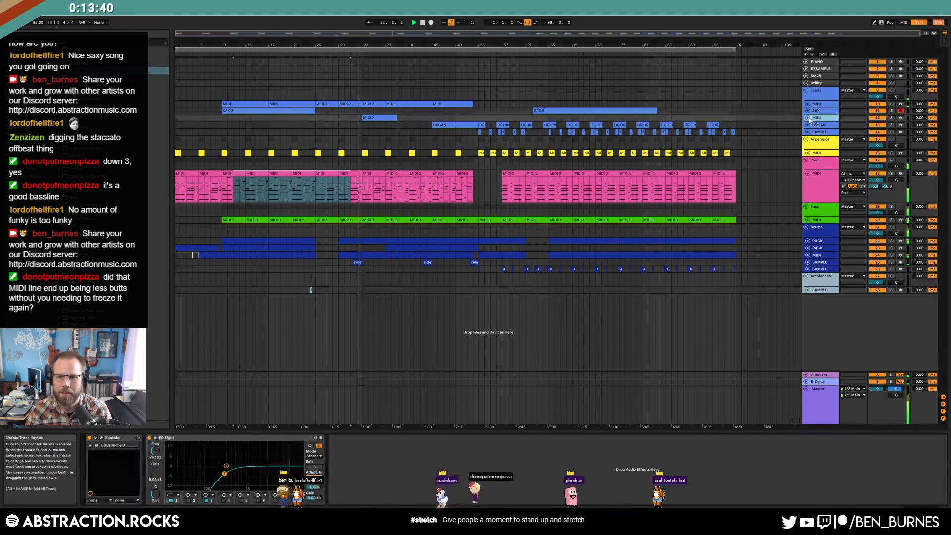
{"action": "left_click", "coordinate": [808, 117]}
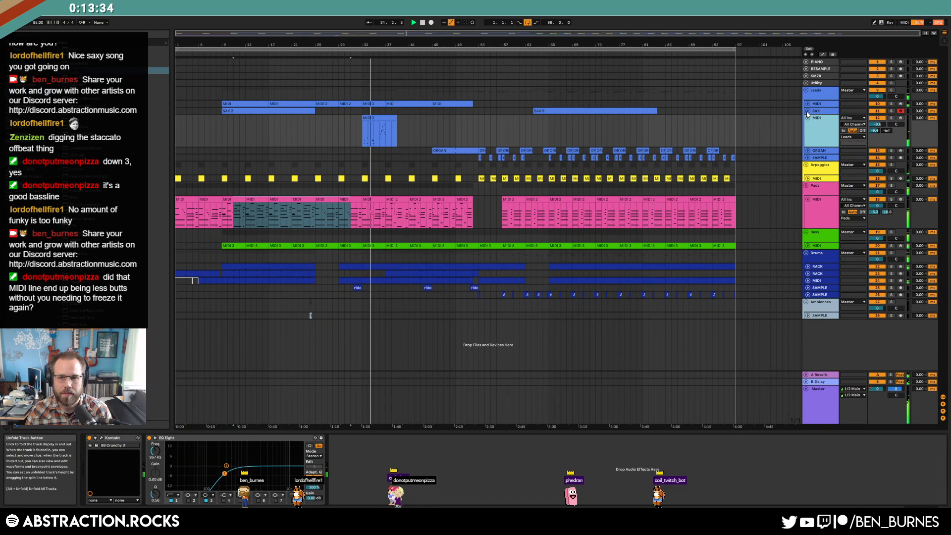
{"action": "left_click", "coordinate": [808, 112]}
{"action": "left_click", "coordinate": [809, 105]}
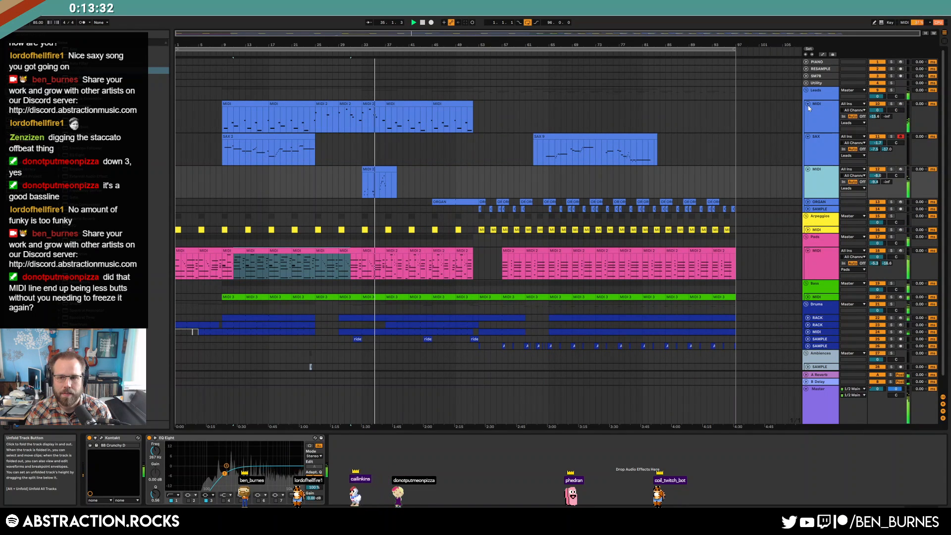
{"action": "left_click", "coordinate": [808, 137]}
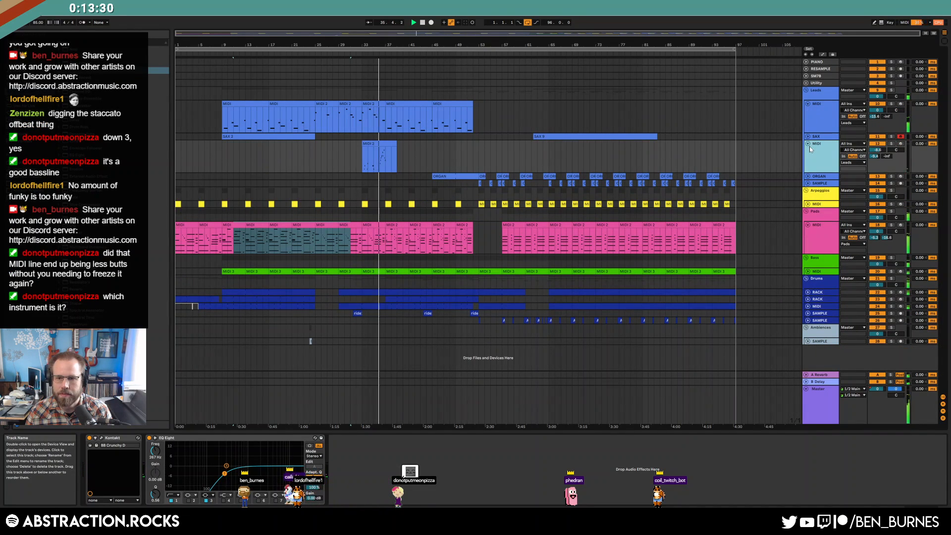
Step: View the Ciemno instrument on the pads' MIDI track, close its window and check the browser entries
{"action": "left_click", "coordinate": [819, 228]}
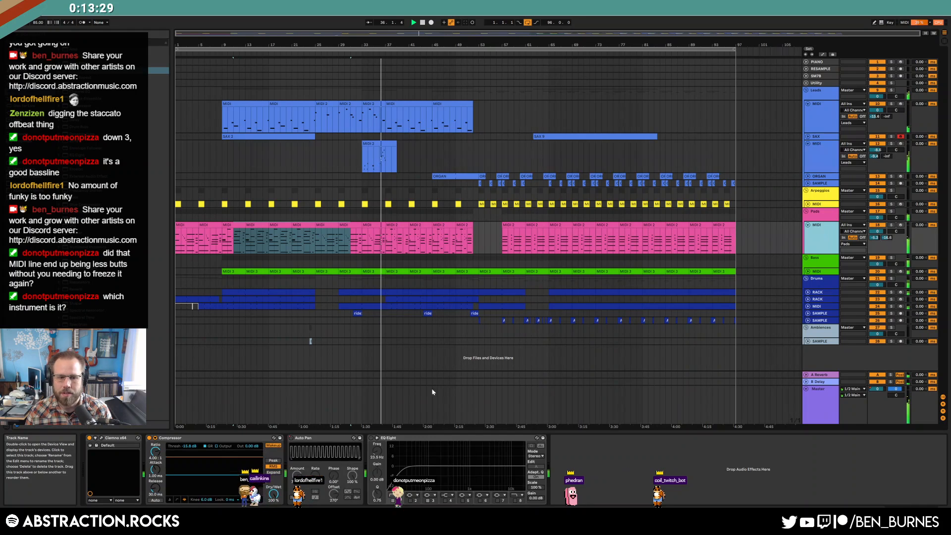
{"action": "left_click", "coordinate": [101, 438]}
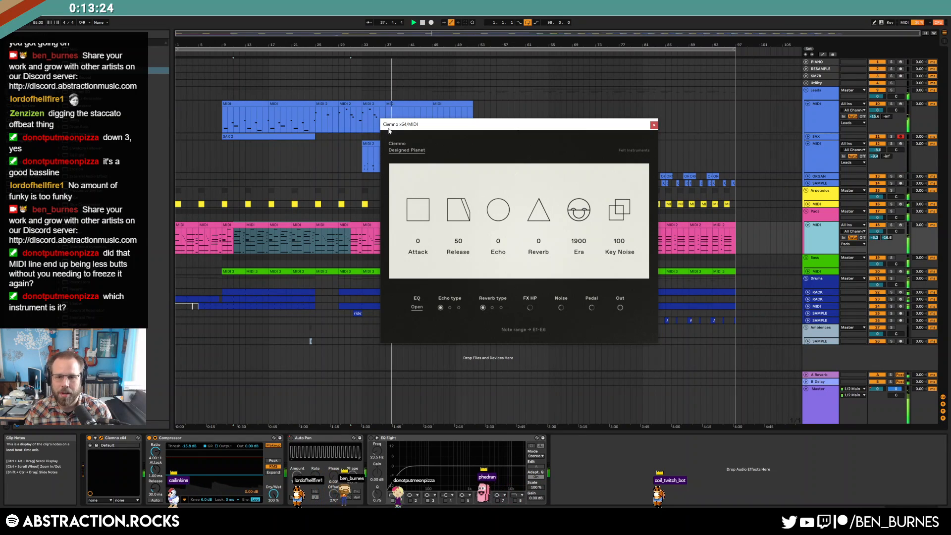
{"action": "left_click", "coordinate": [654, 126]}
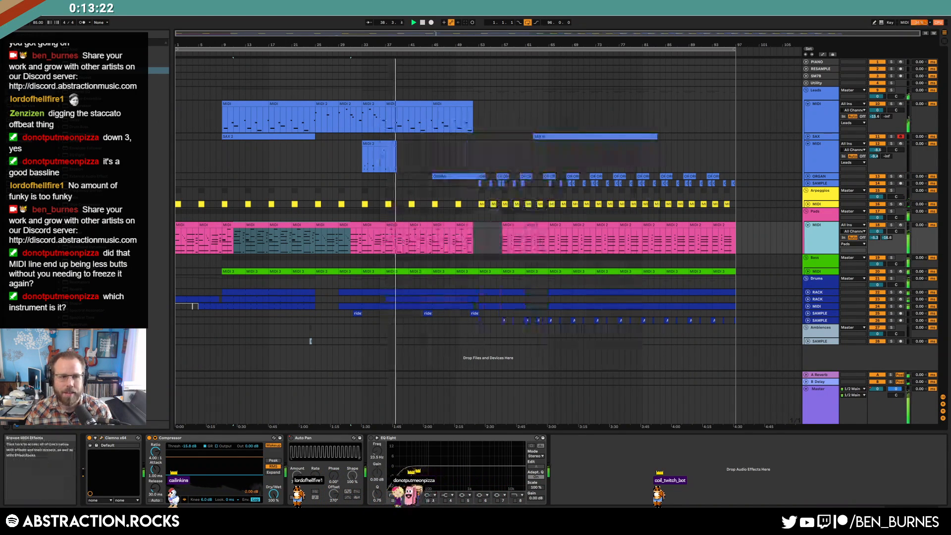
{"action": "left_click", "coordinate": [22, 106]}
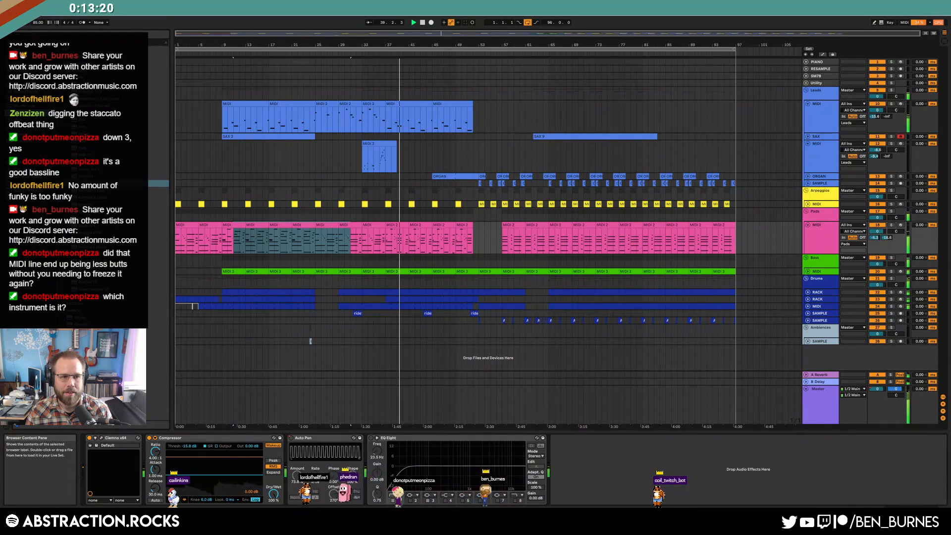
{"action": "left_click", "coordinate": [22, 113]}
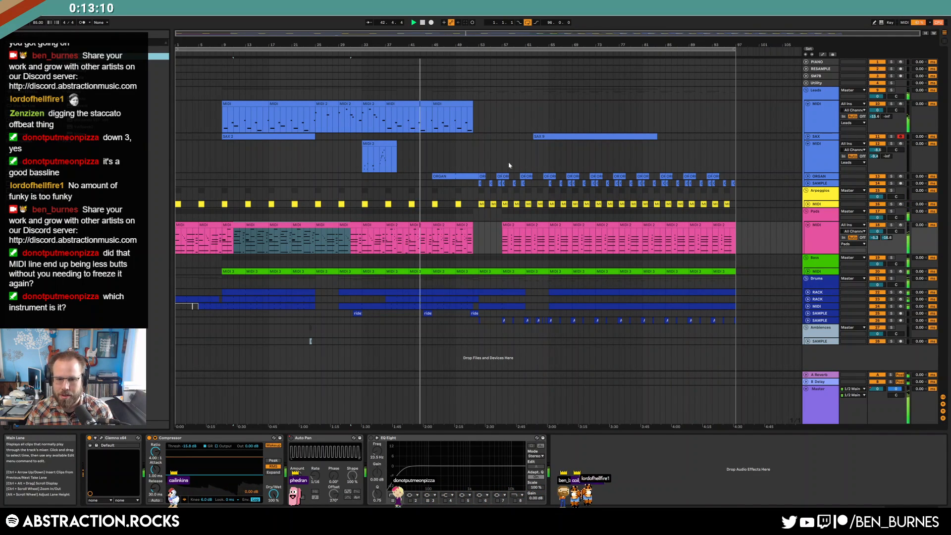
Step: Unfold the ORGAN track and inspect its Utility gain automation, leaving the automation lanes hidden again
{"action": "left_click", "coordinate": [820, 242]}
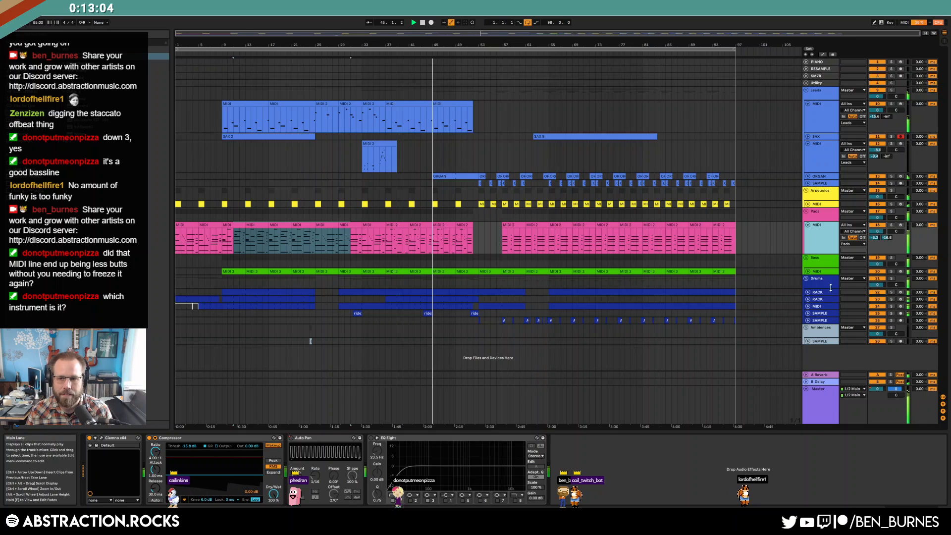
{"action": "left_click", "coordinate": [808, 176]}
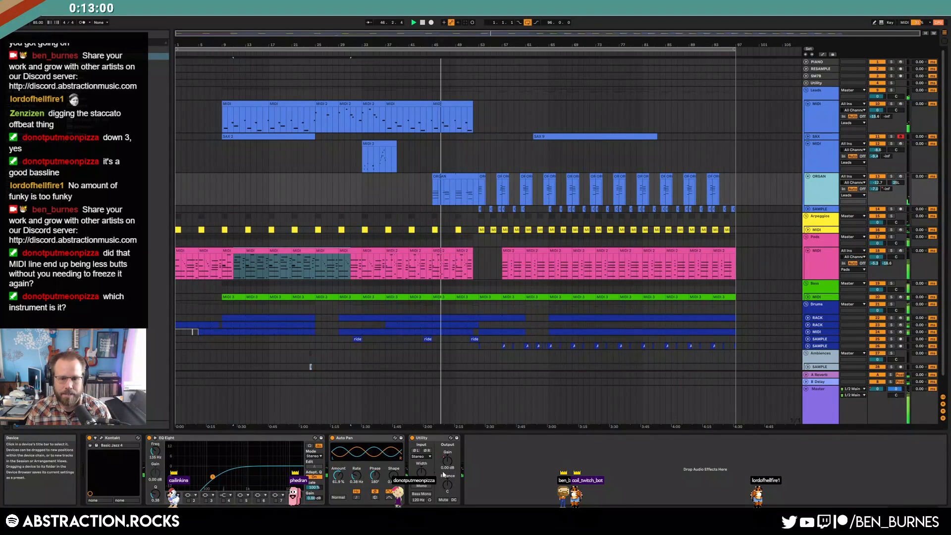
{"action": "key", "text": "a"}
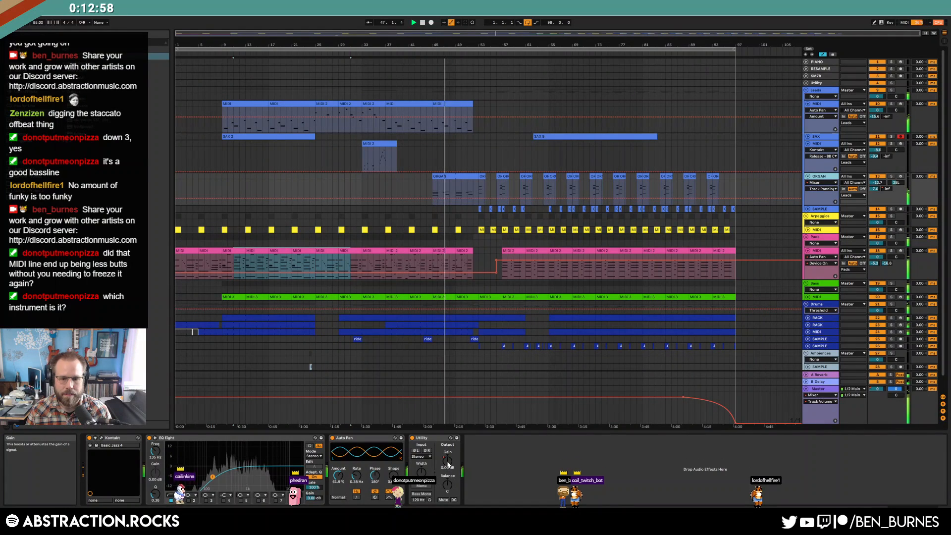
{"action": "left_click", "coordinate": [448, 462]}
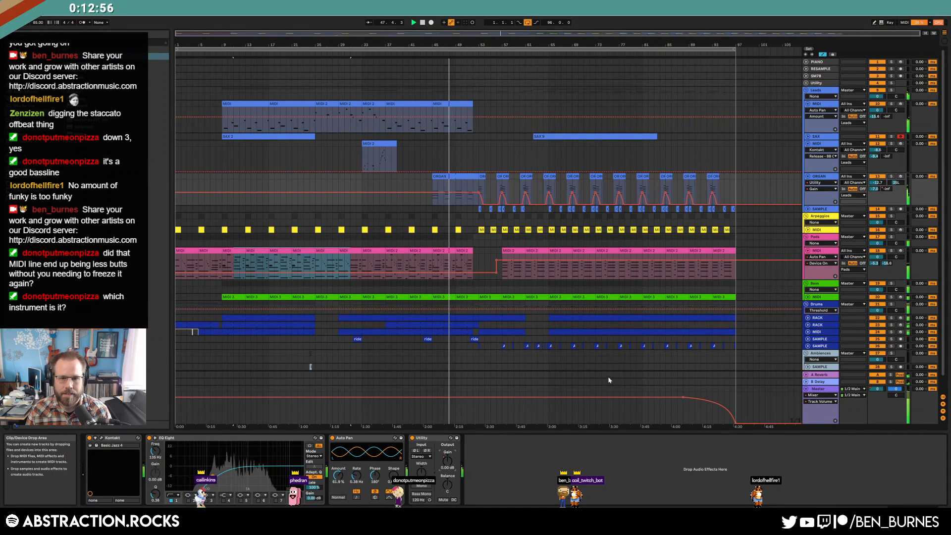
{"action": "key", "text": "a"}
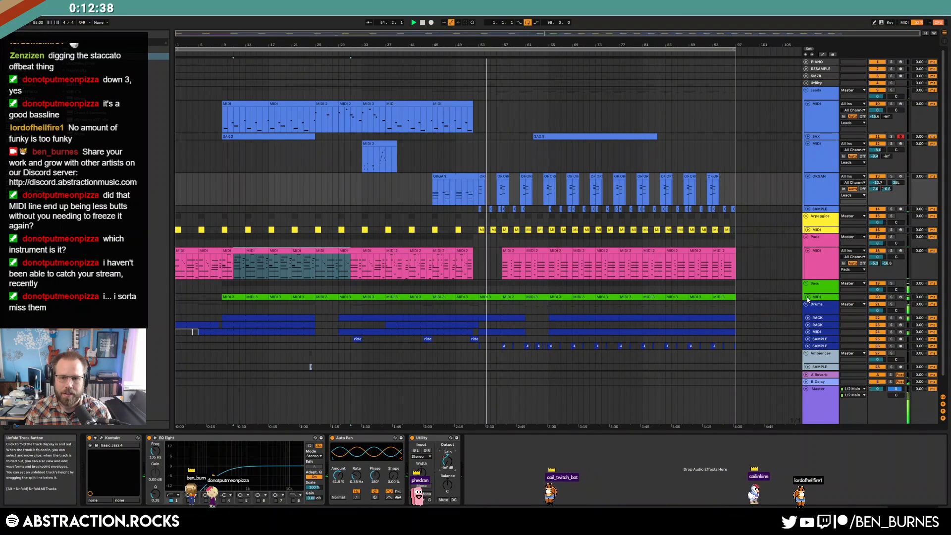
Step: Fold the pads' MIDI track, the ORGAN track and the two open MIDI tracks in the Leads group
{"action": "left_click", "coordinate": [808, 250]}
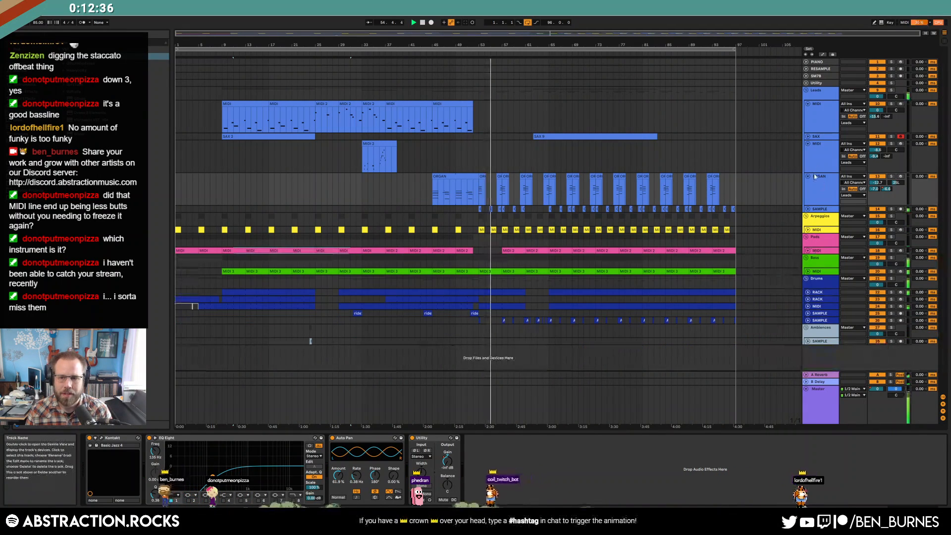
{"action": "left_click", "coordinate": [808, 177]}
{"action": "left_click", "coordinate": [808, 144]}
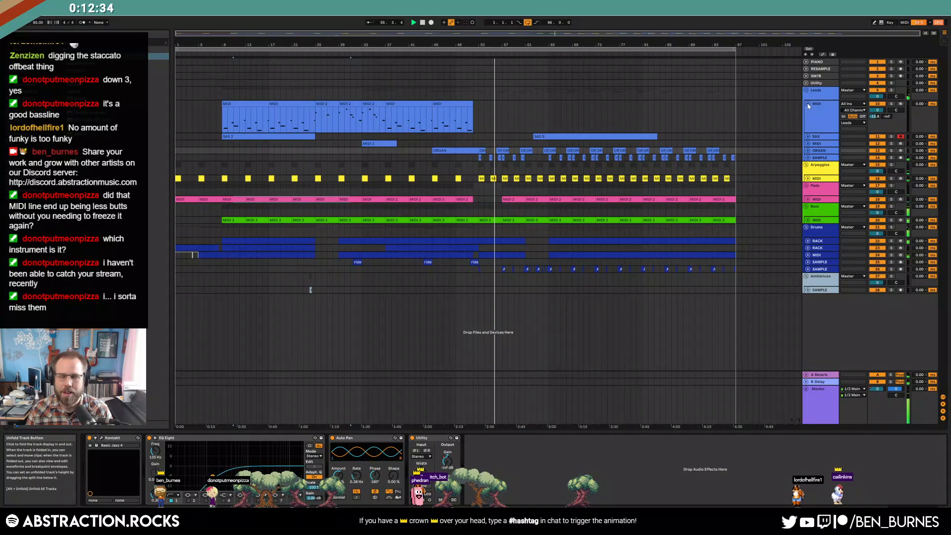
{"action": "left_click", "coordinate": [808, 104]}
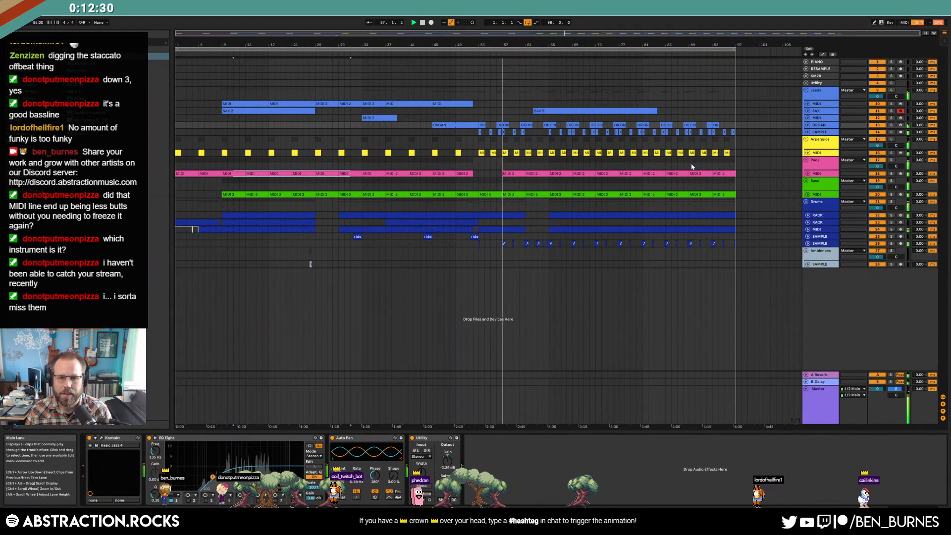
Step: Unfold the bass MIDI and lowest drum SAMPLE tracks, and copy the sample pattern from bars 61–65 to bar 69, removing the clip near bar 67
{"action": "left_click", "coordinate": [808, 194]}
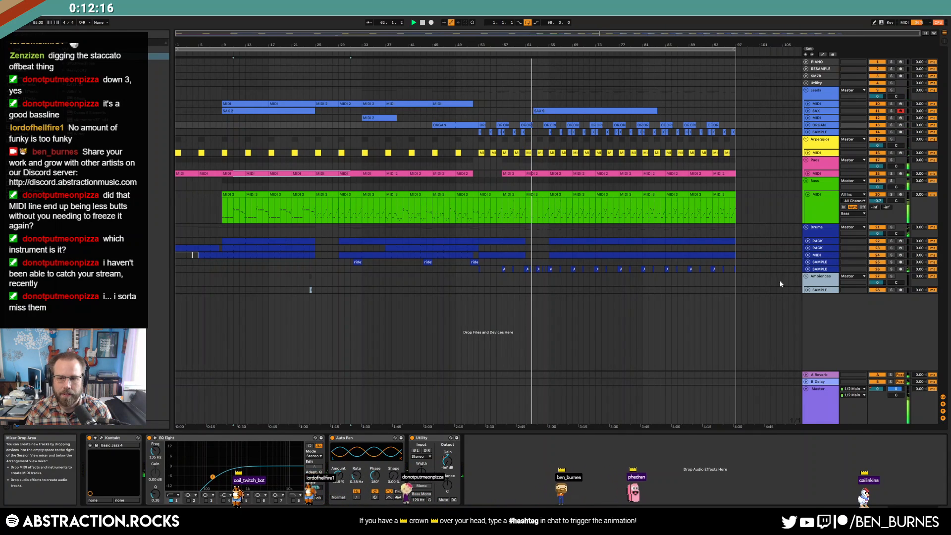
{"action": "left_click", "coordinate": [808, 269]}
{"action": "scroll", "coordinate": [560, 297], "scroll_direction": "up", "scroll_amount": 2}
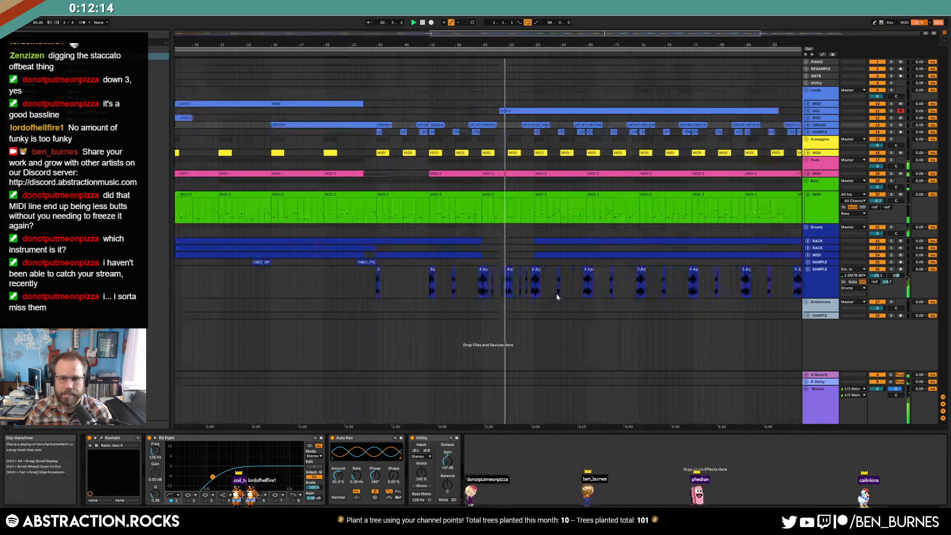
{"action": "left_click_drag", "start_coordinate": [483, 283], "coordinate": [534, 284]}
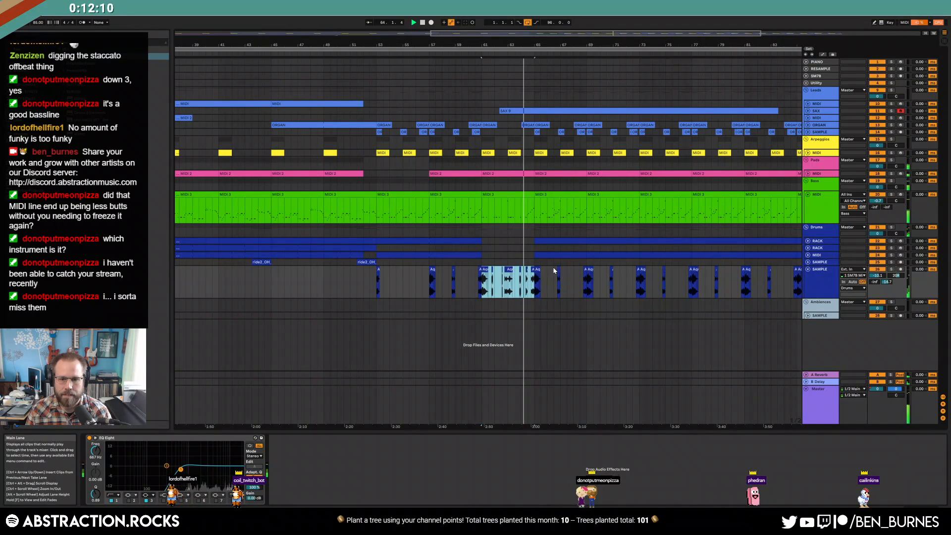
{"action": "left_click", "coordinate": [560, 283]}
{"action": "left_click_drag", "start_coordinate": [586, 279], "coordinate": [641, 285]}
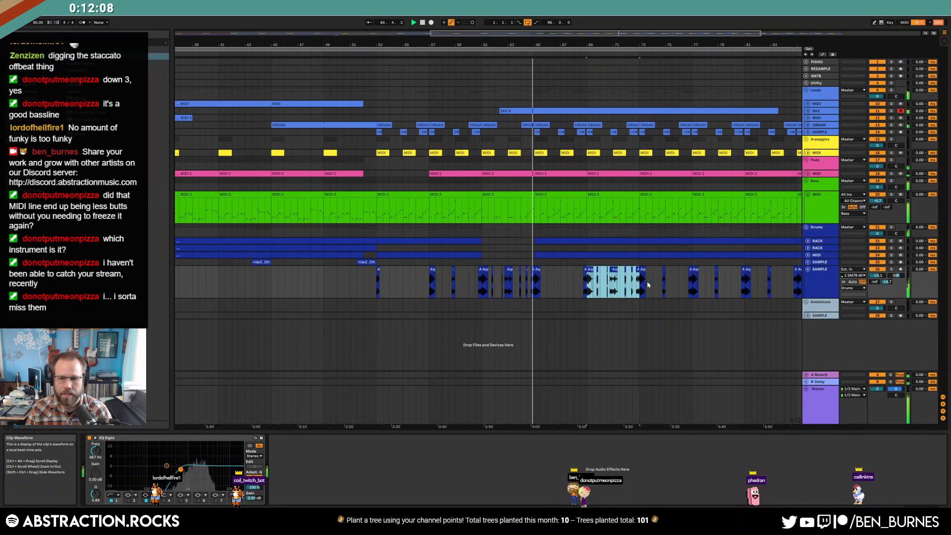
Step: Paste the copied sample pattern at bars 77 and 85, removing the single clips near bars 75 and 83
{"action": "left_click", "coordinate": [659, 283]}
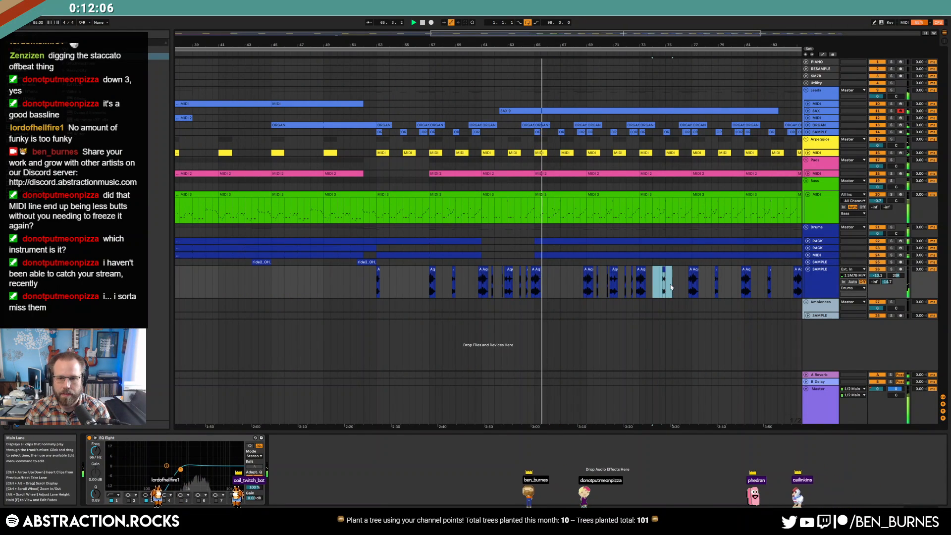
{"action": "scroll", "coordinate": [495, 290], "scroll_direction": "right", "scroll_amount": 10}
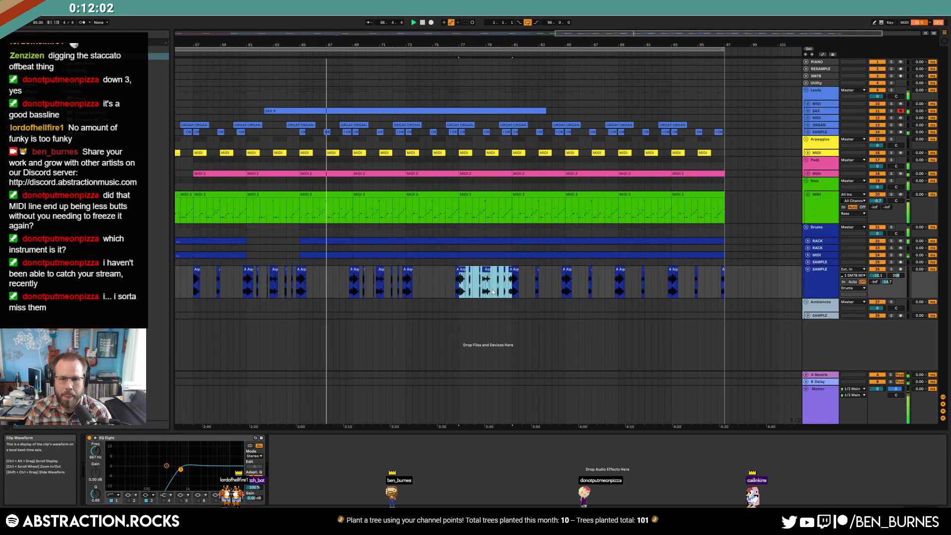
{"action": "key", "text": "ctrl+v"}
{"action": "left_click_drag", "start_coordinate": [526, 285], "coordinate": [546, 287]}
{"action": "key", "text": "Delete"}
{"action": "left_click", "coordinate": [566, 286]}
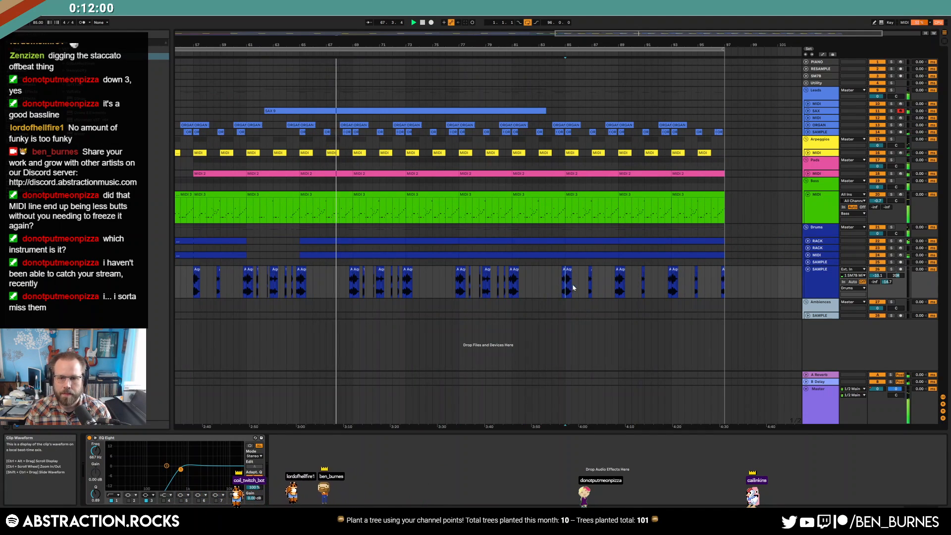
{"action": "key", "text": "ctrl+v"}
Step: Remove the single sample clip near bar 91 and paste the copied pattern at bar 93
{"action": "left_click", "coordinate": [631, 287]}
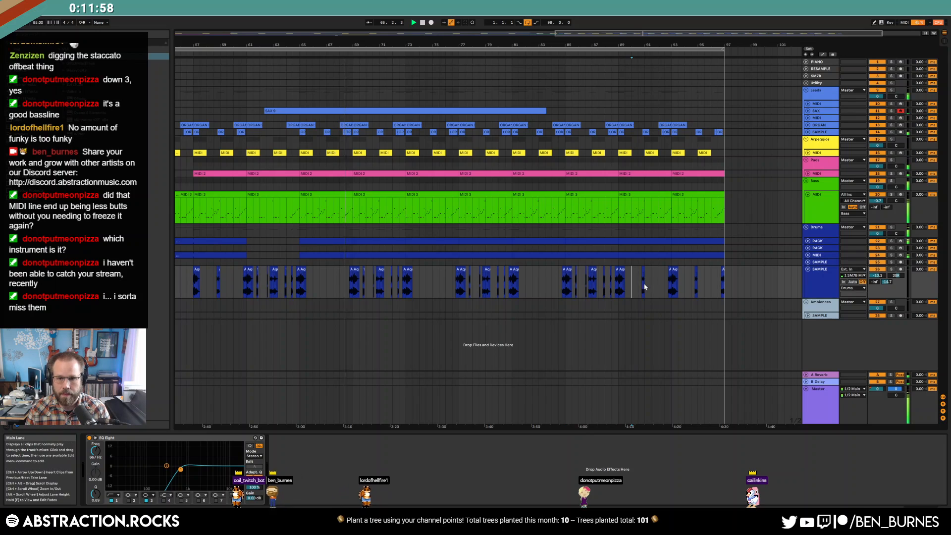
{"action": "left_click_drag", "start_coordinate": [631, 287], "coordinate": [652, 286]}
{"action": "key", "text": "Delete"}
{"action": "left_click", "coordinate": [673, 279]}
{"action": "key", "text": "ctrl+v"}
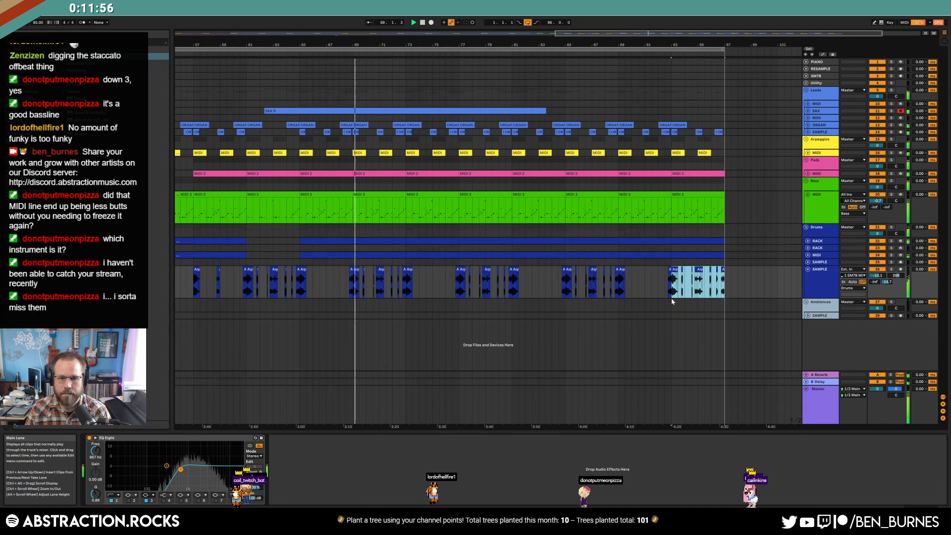
{"action": "left_click", "coordinate": [439, 292]}
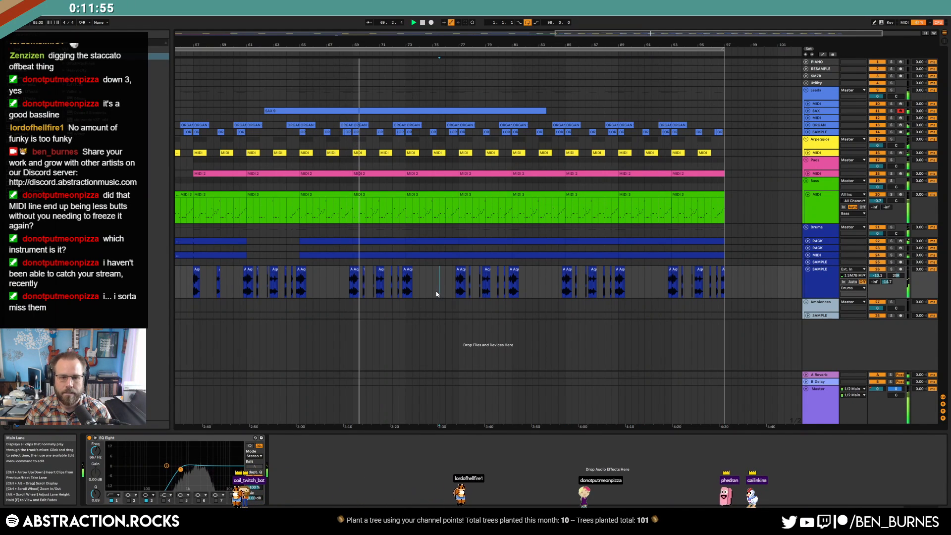
Step: Unfold the drums' MIDI and first RACK tracks and the SAX track, and open the SAX clip's notes
{"action": "left_click", "coordinate": [808, 256]}
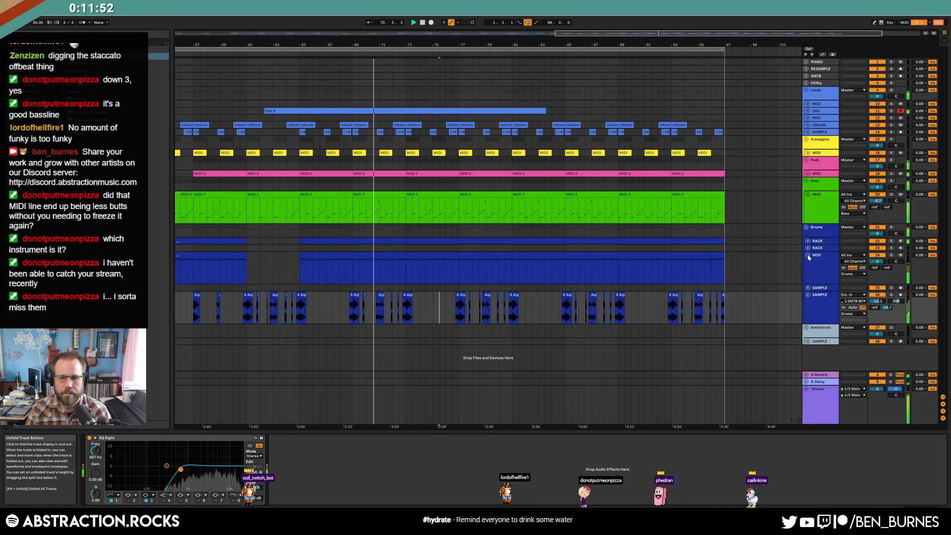
{"action": "left_click", "coordinate": [808, 240]}
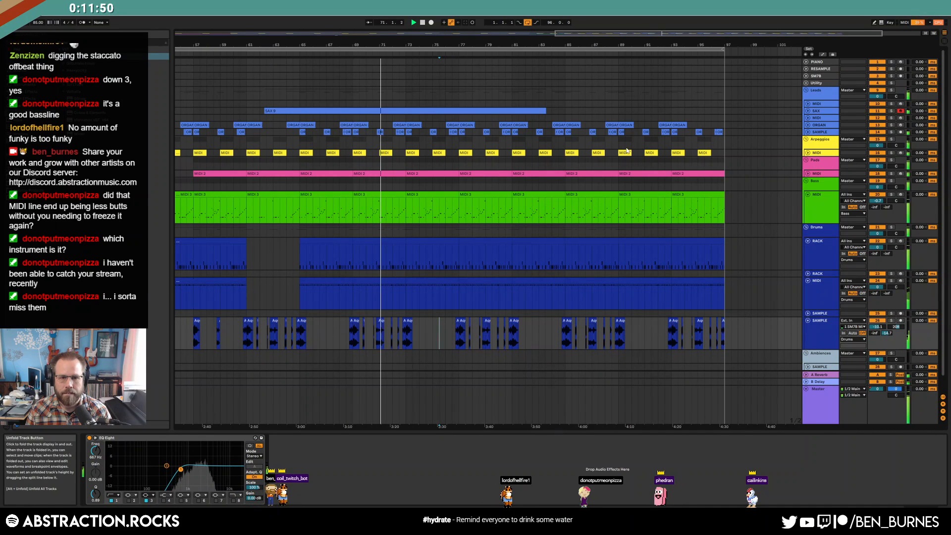
{"action": "left_click", "coordinate": [808, 111]}
{"action": "double_click", "coordinate": [378, 111]}
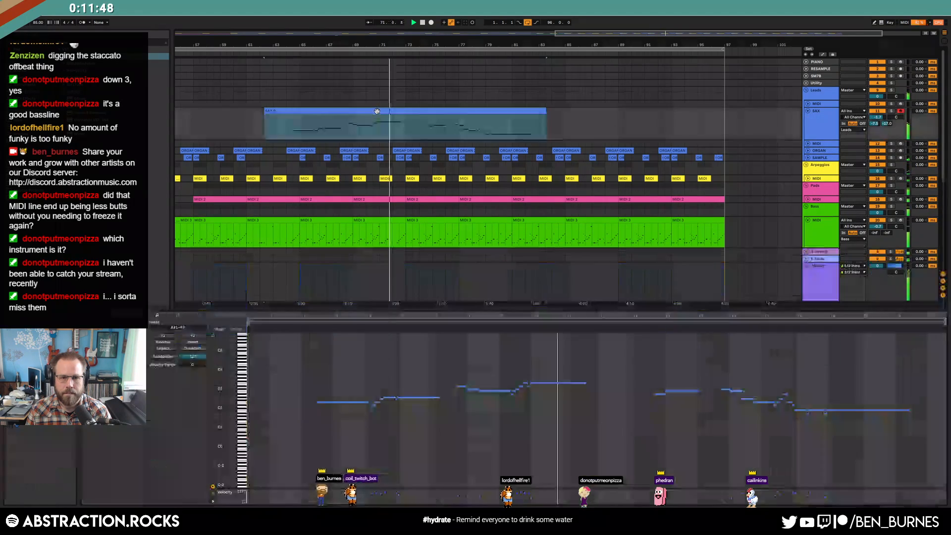
Step: Replay the SAX phrase around bar 71, checking the short notes before the long held one, and return to the track's devices
{"action": "left_click", "coordinate": [513, 399]}
{"action": "scroll", "coordinate": [513, 398], "scroll_direction": "up", "scroll_amount": 3}
{"action": "key", "text": "space"}
{"action": "left_click", "coordinate": [510, 395]}
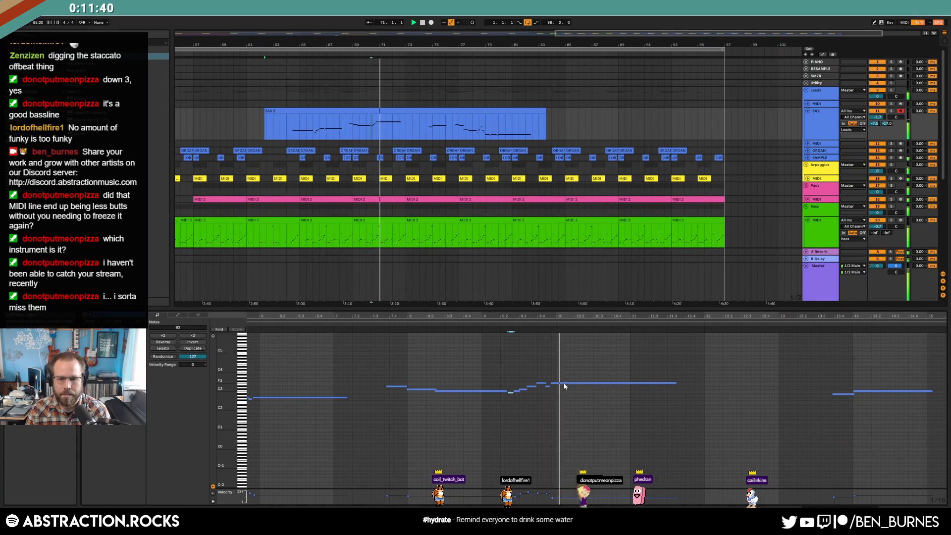
{"action": "left_click_drag", "start_coordinate": [608, 317], "coordinate": [470, 316]}
{"action": "key", "text": "shift+Tab"}
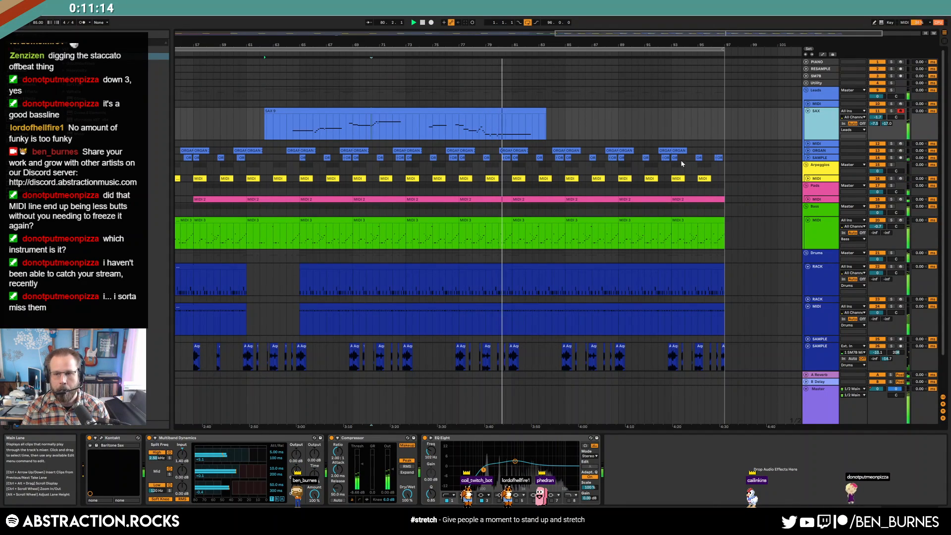
Step: Record a new SAX part from about bar 84 almost to bar 97 and place the insert marker at bar 85
{"action": "left_click", "coordinate": [431, 23]}
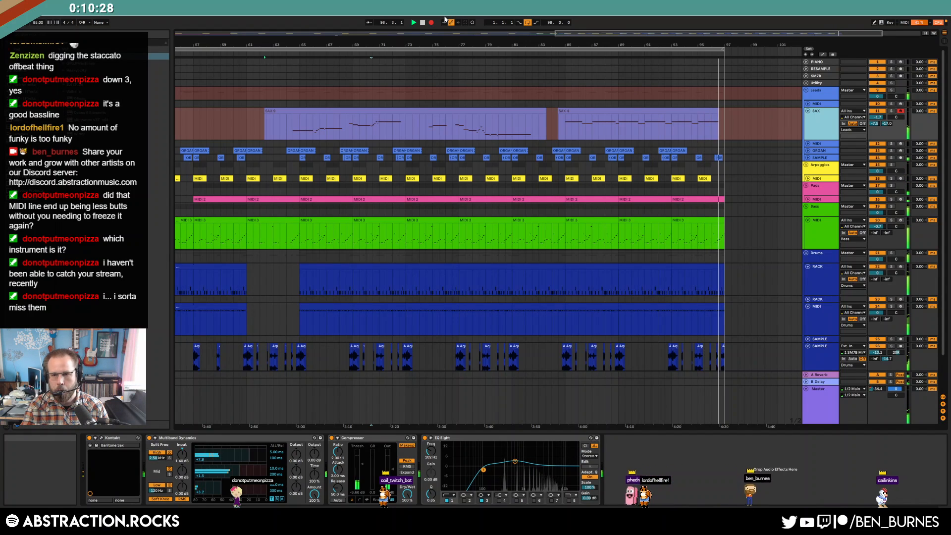
{"action": "key", "text": "space"}
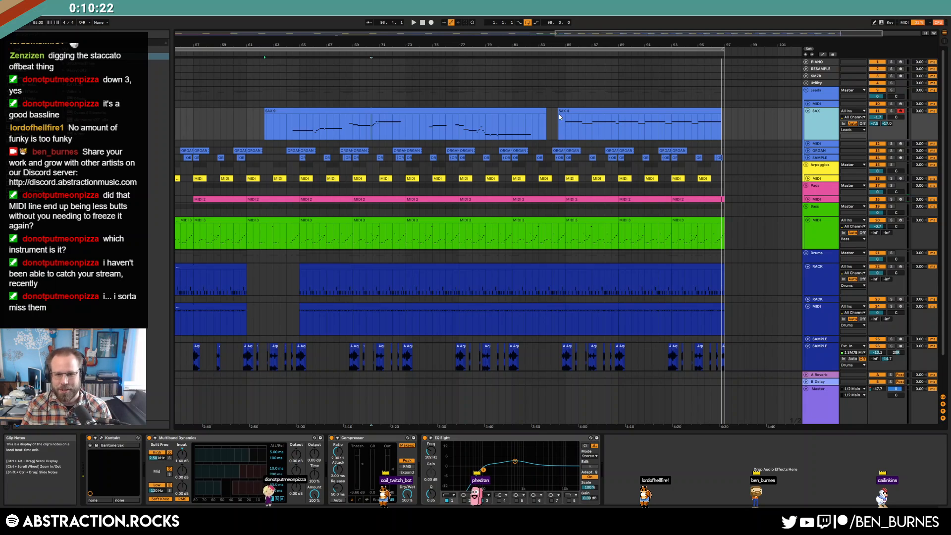
{"action": "left_click_drag", "start_coordinate": [553, 124], "coordinate": [727, 134]}
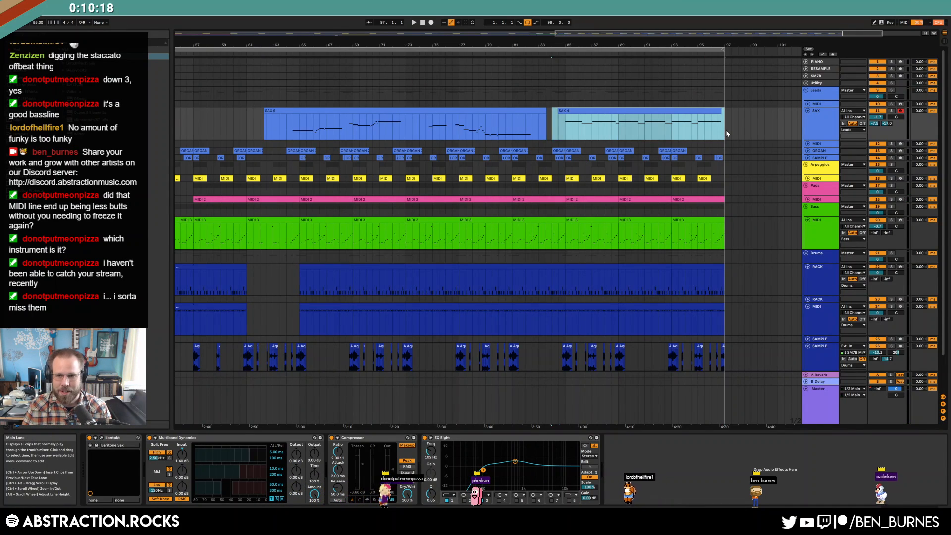
{"action": "left_click", "coordinate": [726, 155]}
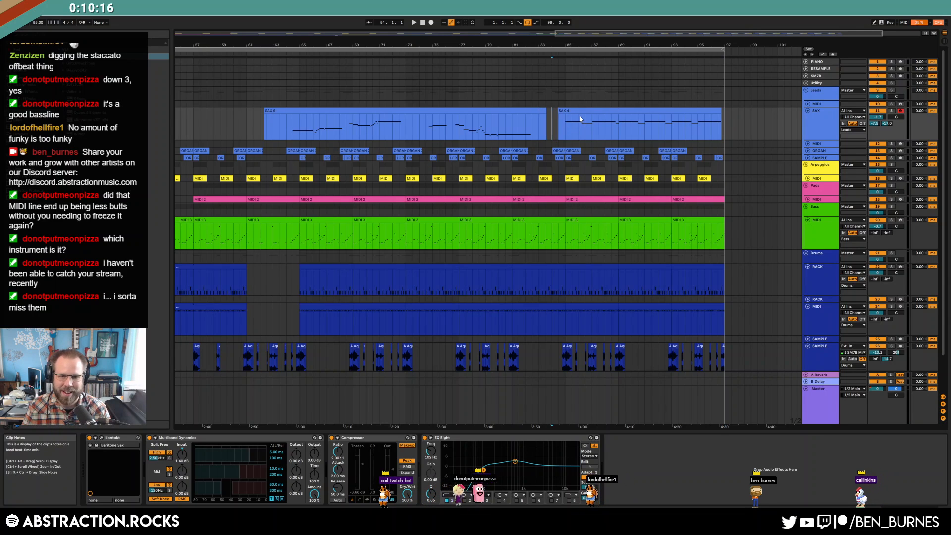
{"action": "left_click", "coordinate": [562, 119]}
{"action": "left_click", "coordinate": [566, 122]}
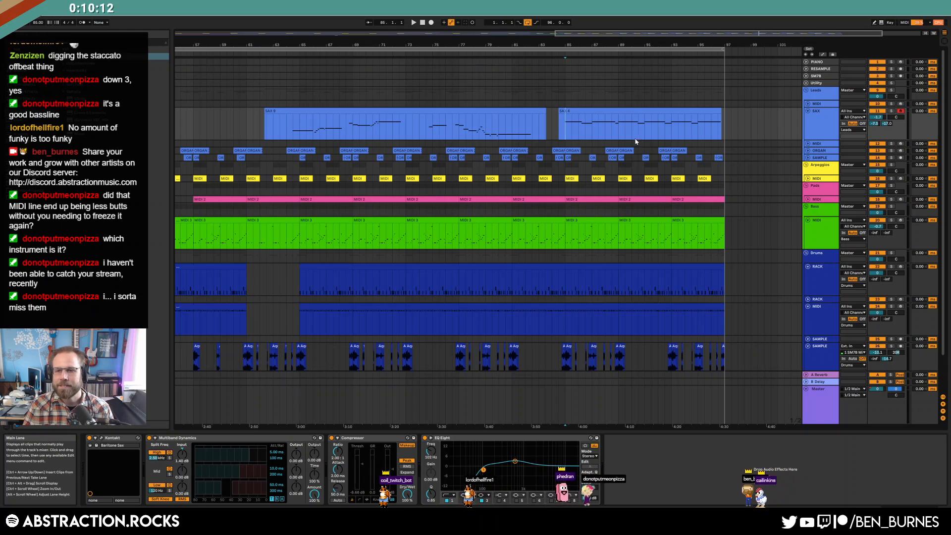
Step: Unfold the pads' MIDI track and fold the open RACK, MIDI and SAMPLE tracks in the Drums group
{"action": "left_click", "coordinate": [809, 200]}
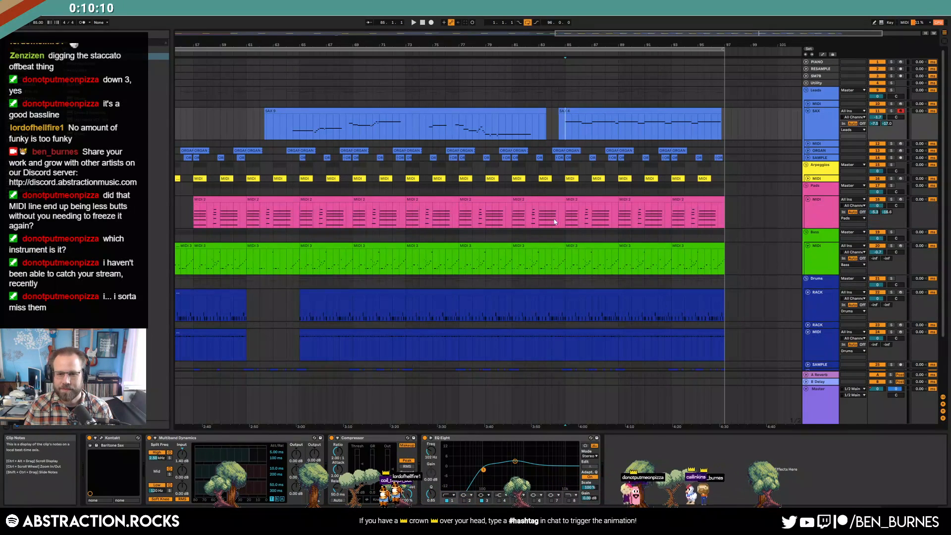
{"action": "scroll", "coordinate": [626, 204], "scroll_direction": "down", "scroll_amount": 3}
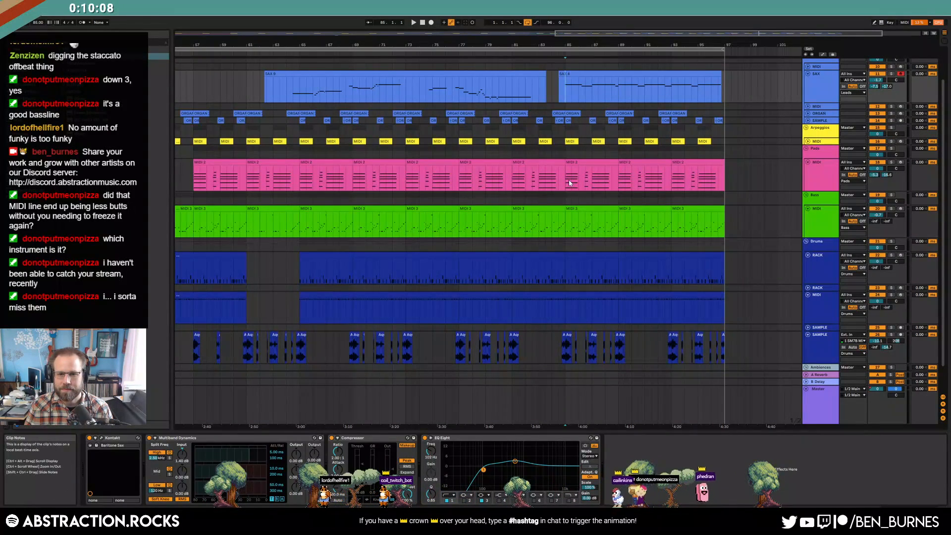
{"action": "scroll", "coordinate": [634, 210], "scroll_direction": "down", "scroll_amount": 3}
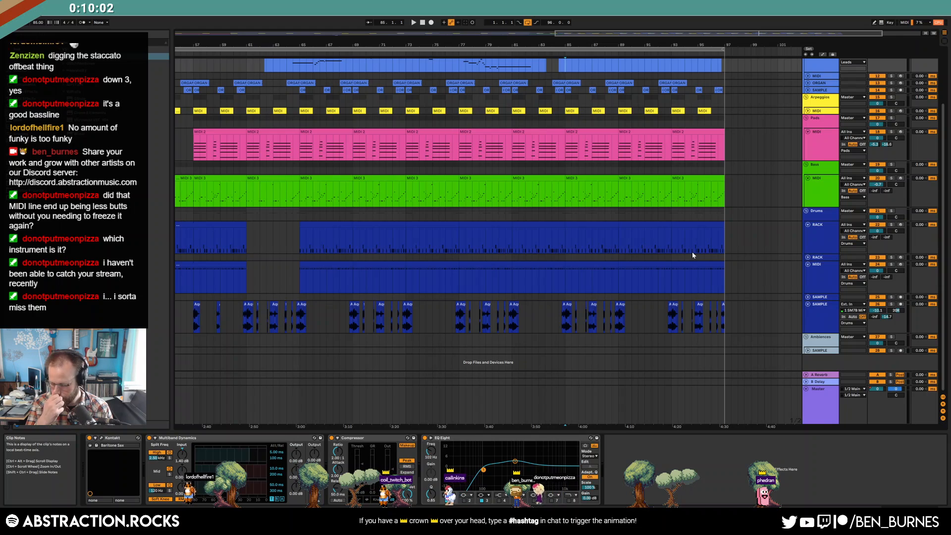
{"action": "left_click", "coordinate": [809, 257]}
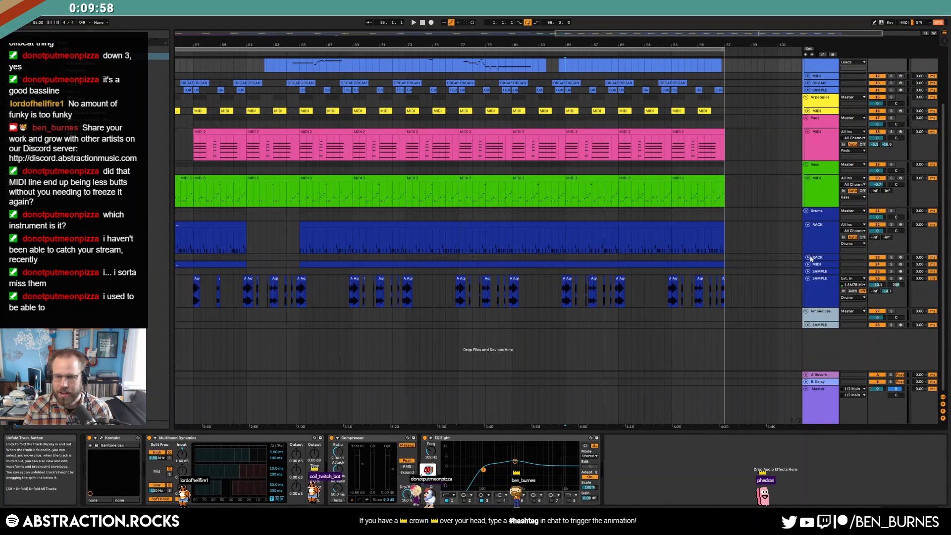
{"action": "left_click", "coordinate": [810, 228]}
{"action": "left_click", "coordinate": [808, 224]}
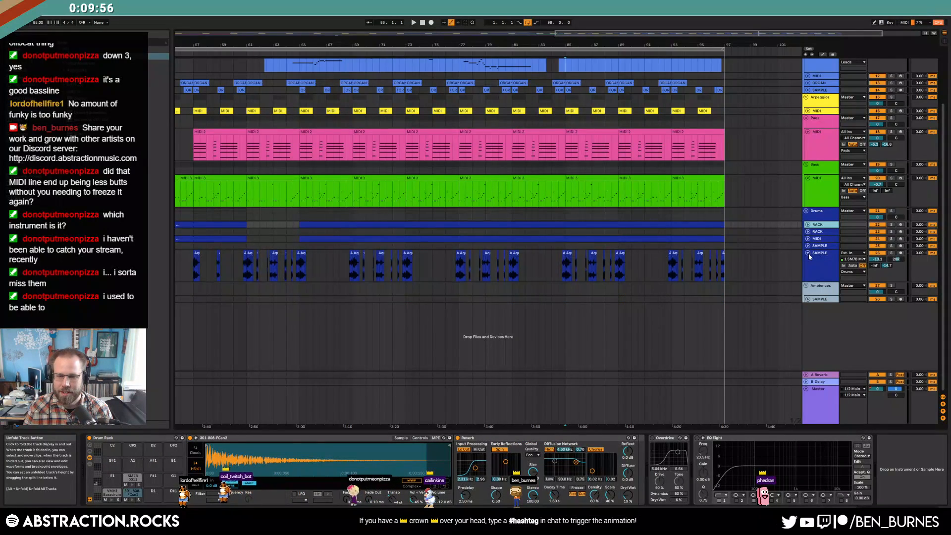
{"action": "left_click", "coordinate": [809, 254]}
Step: Select the closing SAX part from bar 85 to its end, and return the insert marker to bar 85
{"action": "left_click", "coordinate": [565, 128]}
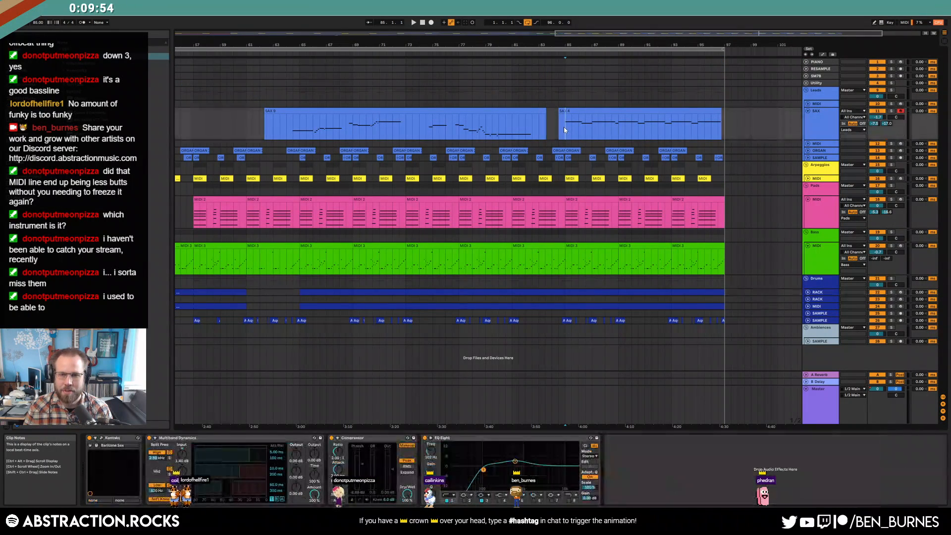
{"action": "left_click_drag", "start_coordinate": [563, 128], "coordinate": [724, 134]}
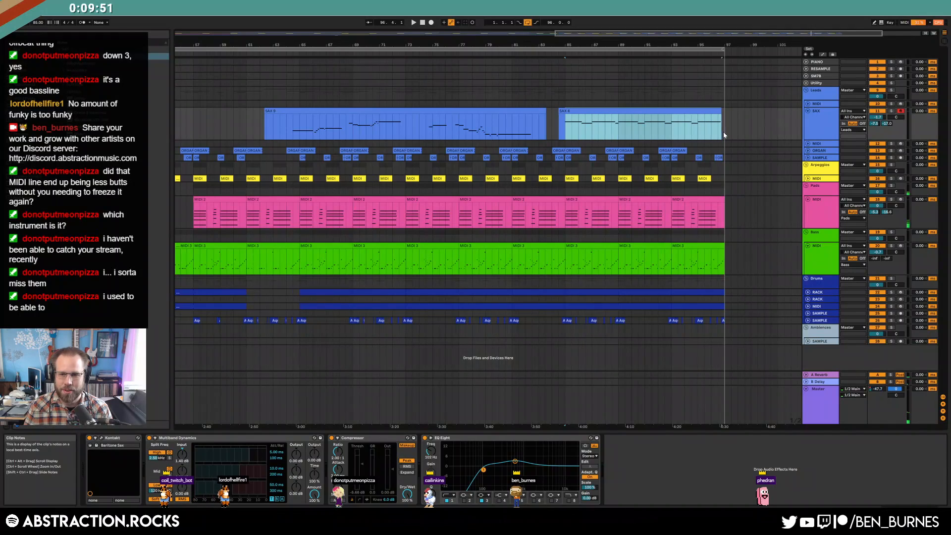
{"action": "left_click", "coordinate": [564, 130]}
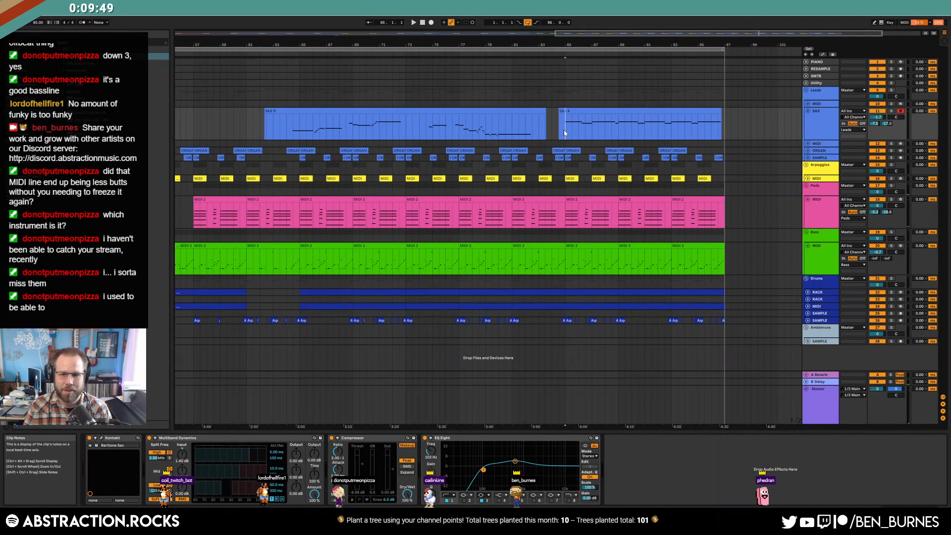
Step: Unfold the Leads MIDI track below SAX and play the song briefly from bar 72
{"action": "left_click", "coordinate": [813, 144]}
{"action": "left_click", "coordinate": [395, 148]}
{"action": "key", "text": "space"}
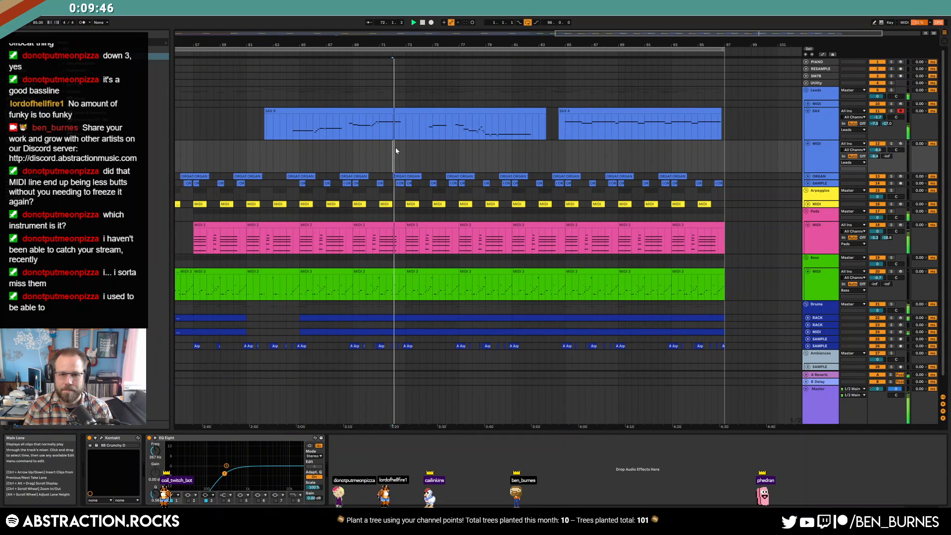
{"action": "key", "text": "space"}
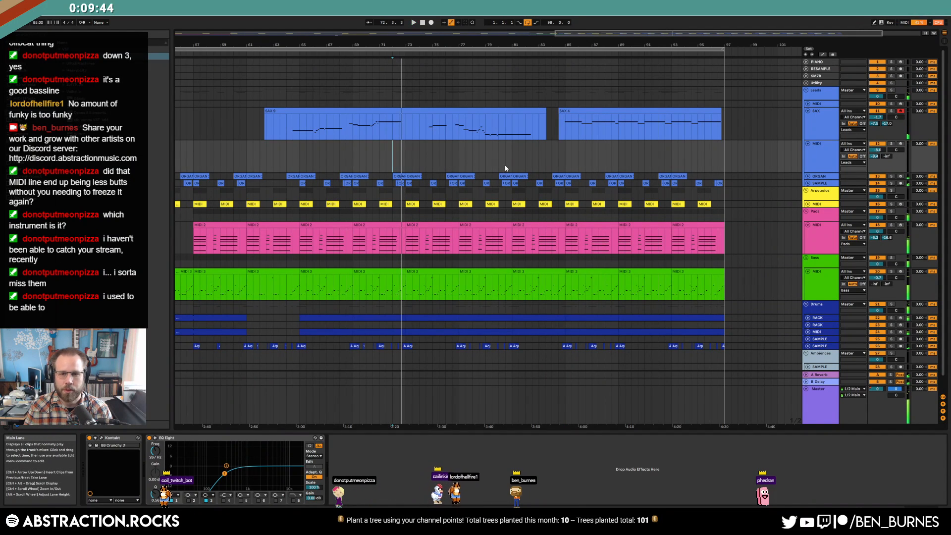
Step: Fold the pads' MIDI track, the bass MIDI track, the Leads MIDI track below SAX and the SAX track
{"action": "scroll", "coordinate": [507, 171], "scroll_direction": "down", "scroll_amount": 5}
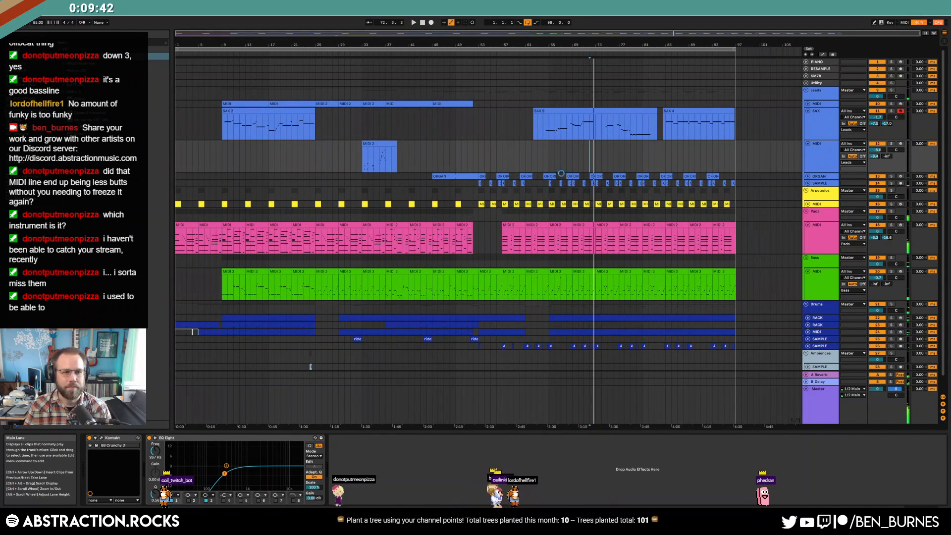
{"action": "key", "text": "shift+Tab"}
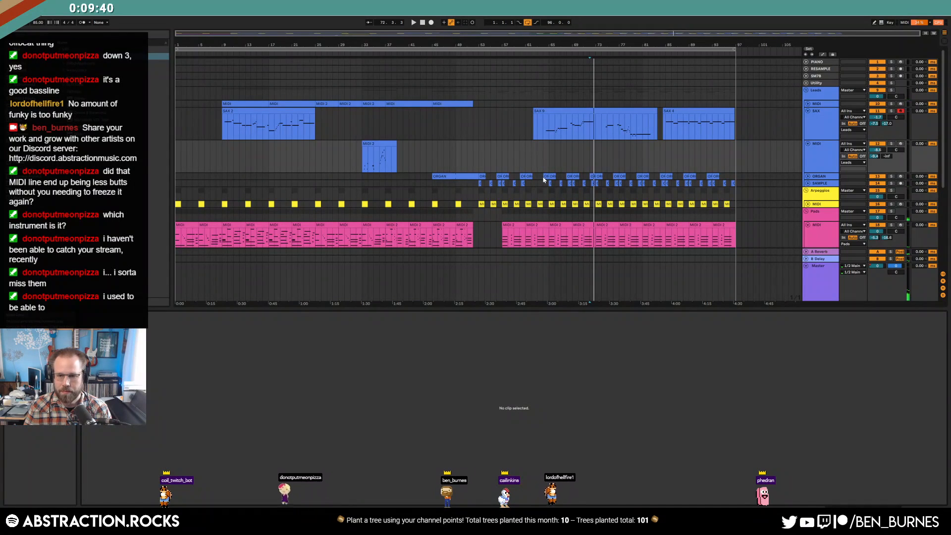
{"action": "key", "text": "shift+Tab"}
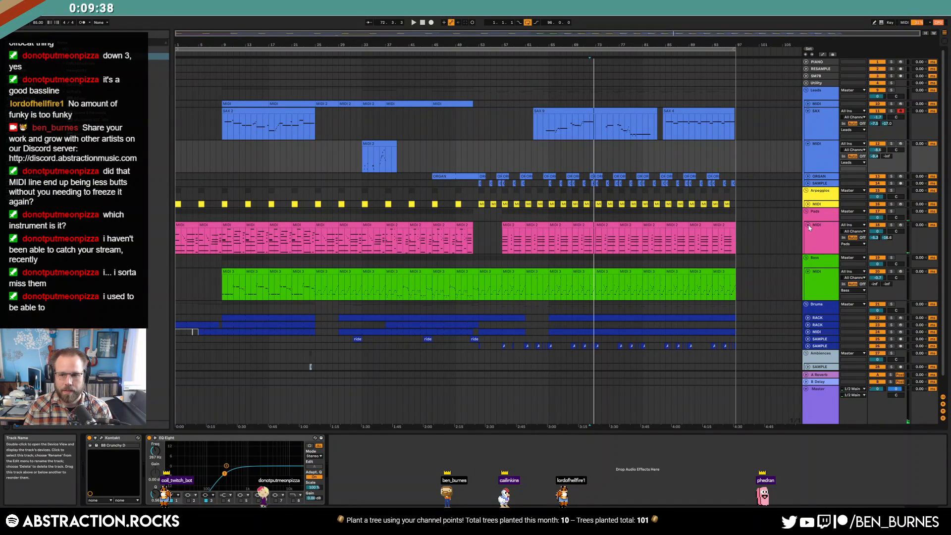
{"action": "left_click", "coordinate": [808, 225]}
{"action": "left_click", "coordinate": [808, 245]}
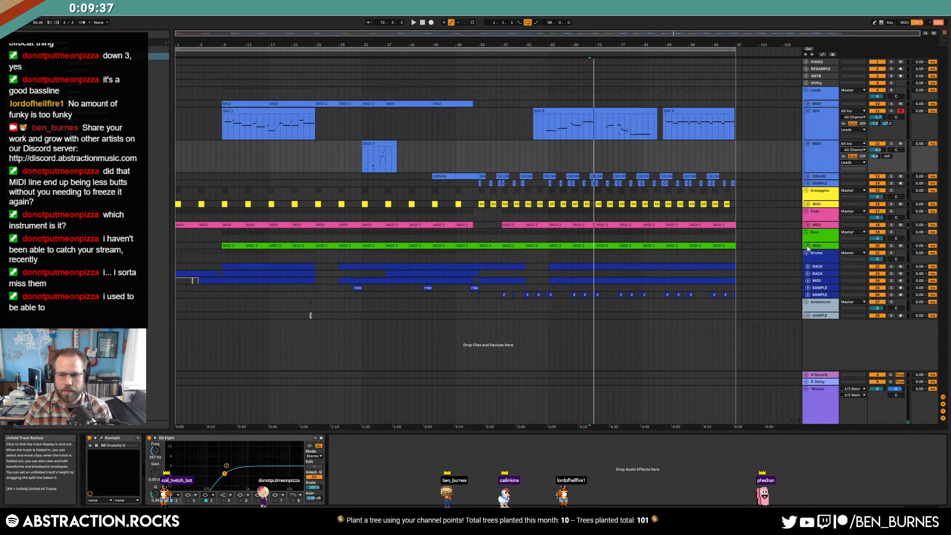
{"action": "left_click", "coordinate": [808, 144]}
{"action": "left_click", "coordinate": [808, 111]}
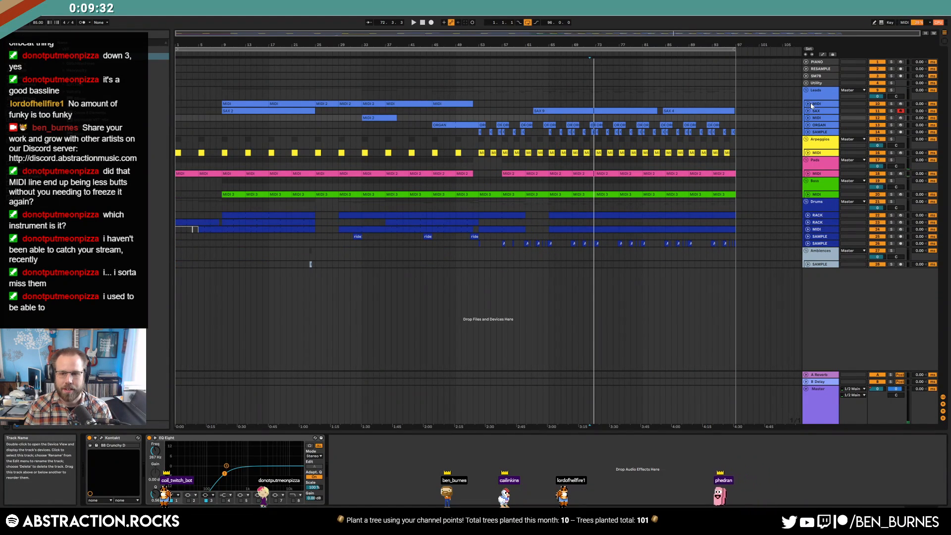
Step: Unfold the drums' MIDI track, select all notes of the opening body-sounds clip and play the song's intro
{"action": "left_click", "coordinate": [422, 23]}
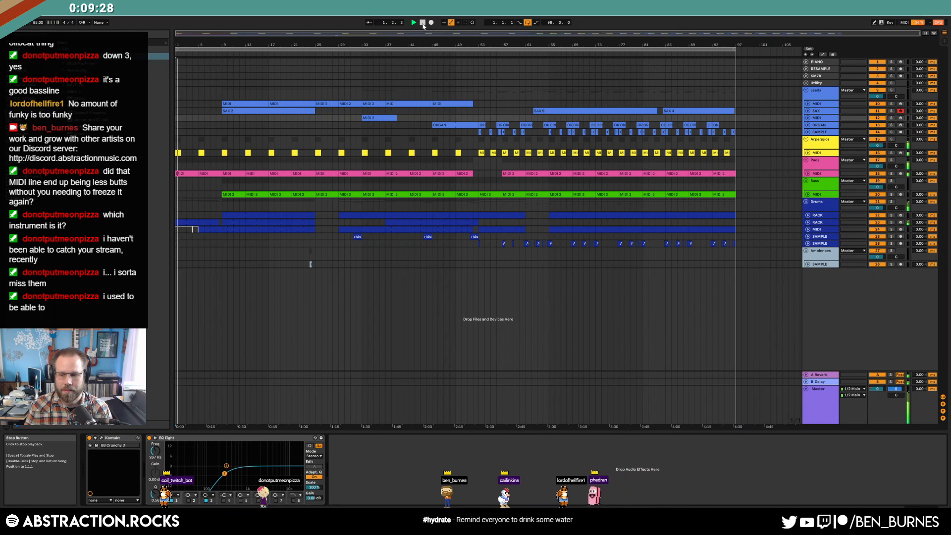
{"action": "left_click", "coordinate": [809, 229]}
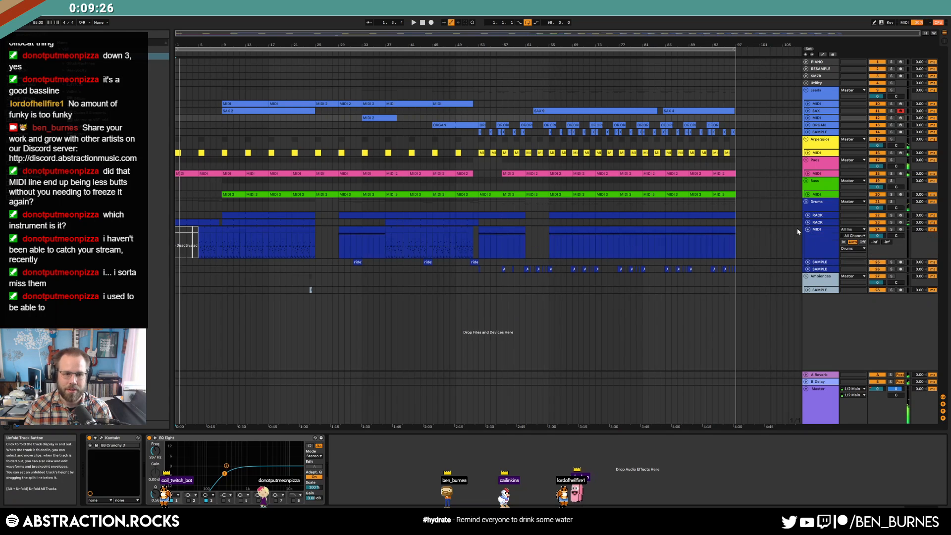
{"action": "double_click", "coordinate": [180, 229]}
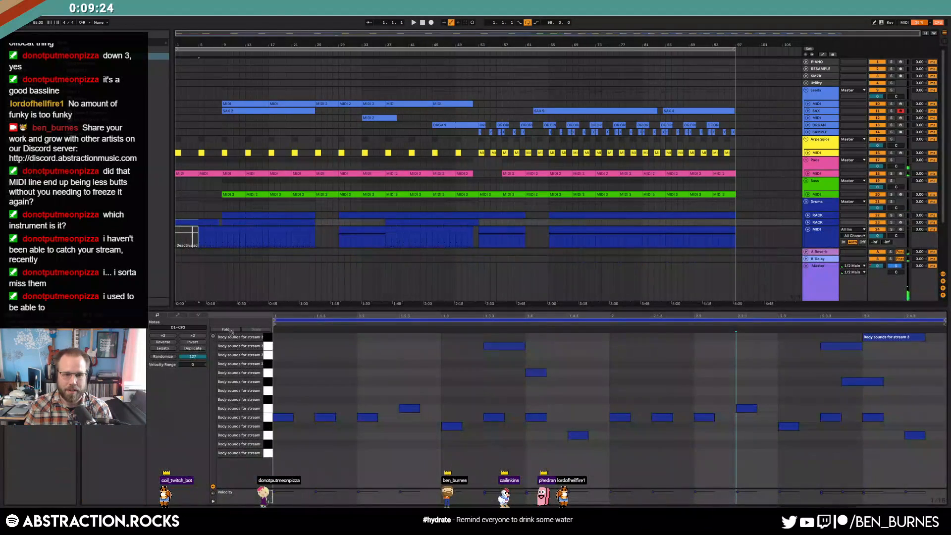
{"action": "key", "text": "ctrl+a"}
{"action": "key", "text": "space"}
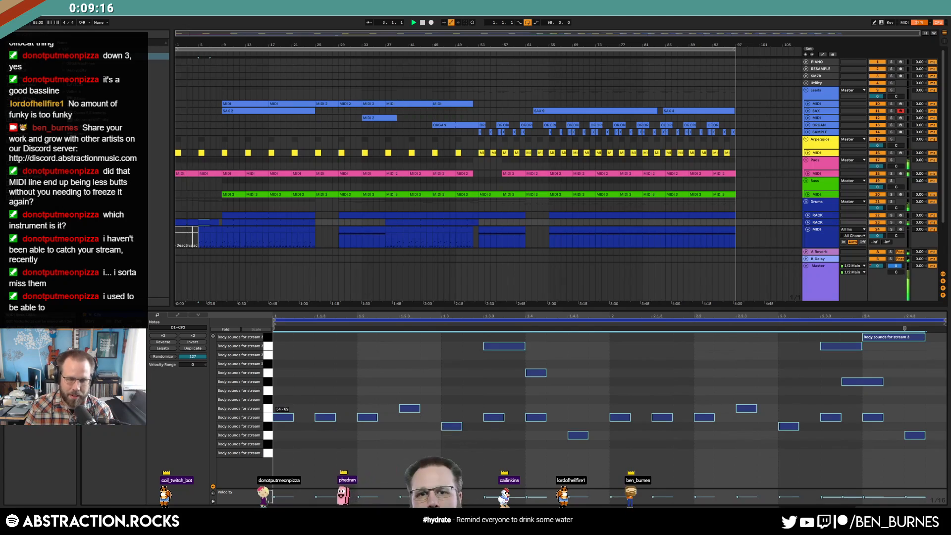
{"action": "key", "text": "shift+Tab"}
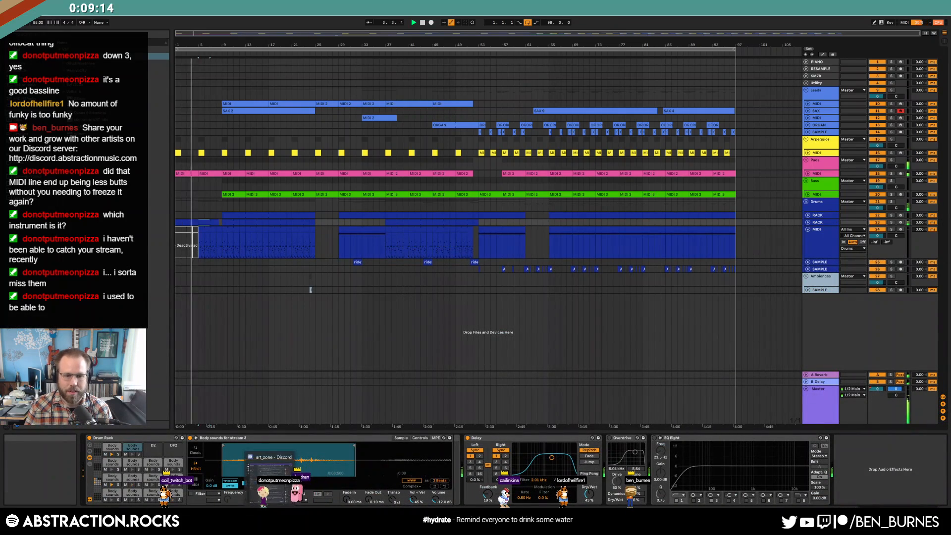
{"action": "key", "text": "alt+Tab"}
{"action": "key", "text": "alt+Tab"}
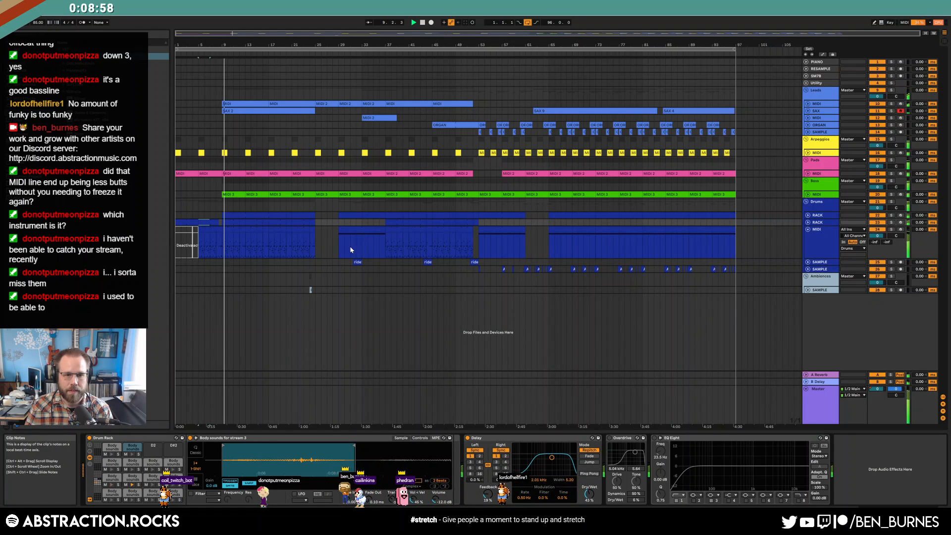
{"action": "left_click", "coordinate": [350, 290]}
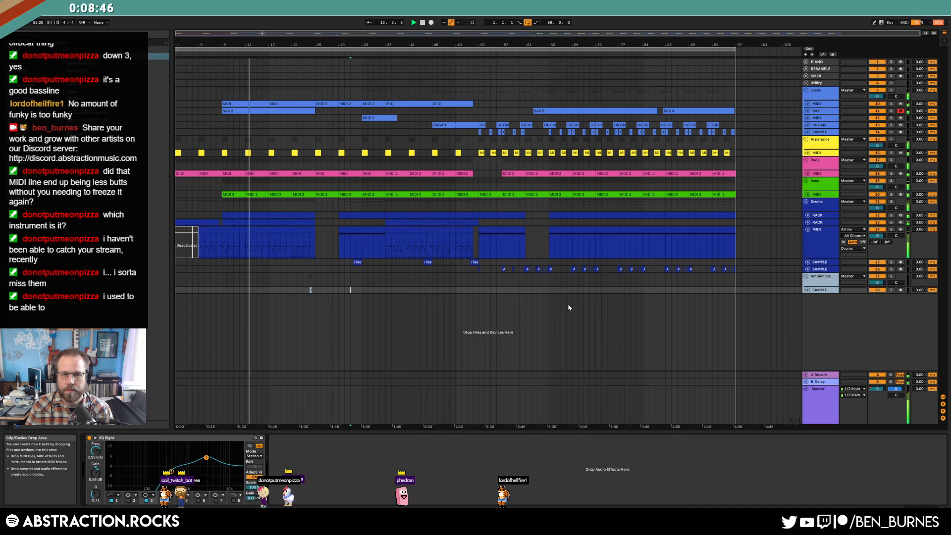
Step: Add a short D#0 note between the first two F0 notes of the bass clip at bar 13 during playback
{"action": "double_click", "coordinate": [261, 196]}
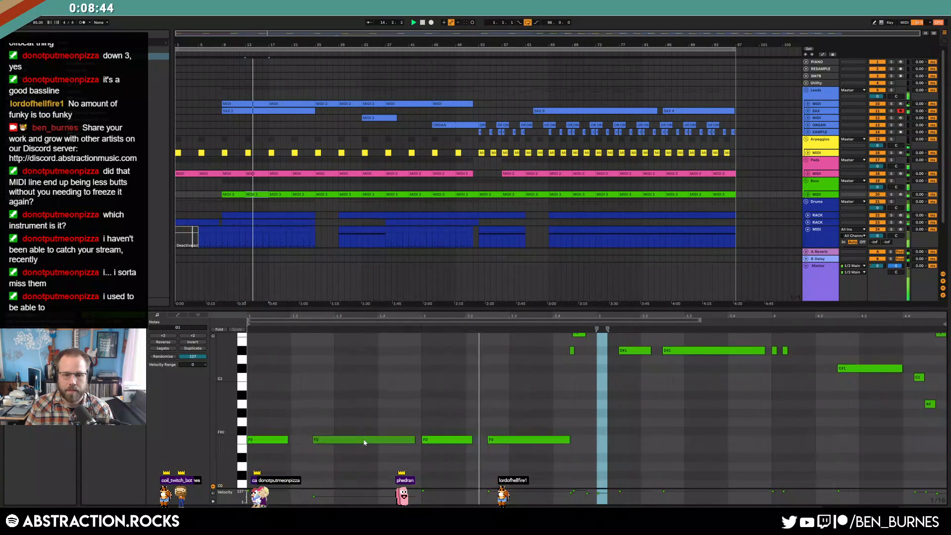
{"action": "scroll", "coordinate": [389, 433], "scroll_direction": "down", "scroll_amount": 1}
{"action": "double_click", "coordinate": [306, 450]}
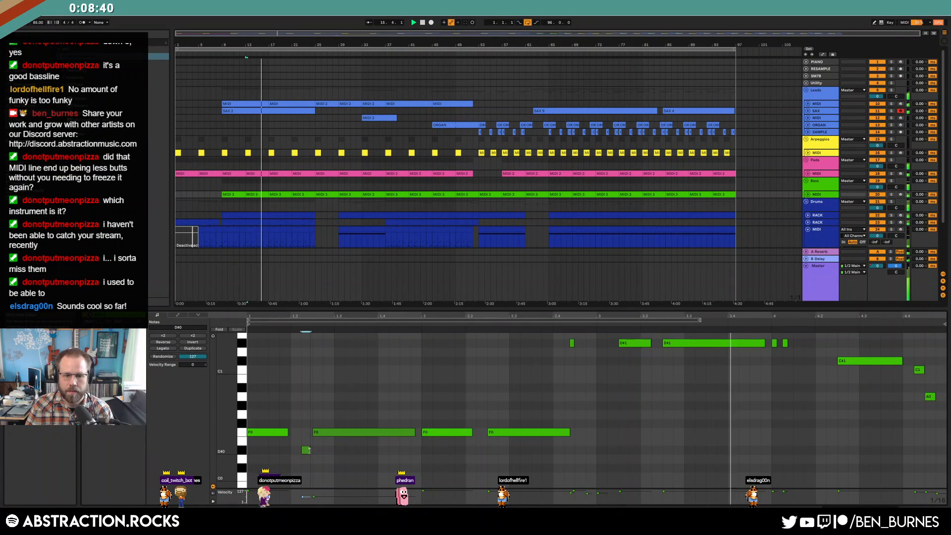
{"action": "key", "text": "shift+Tab"}
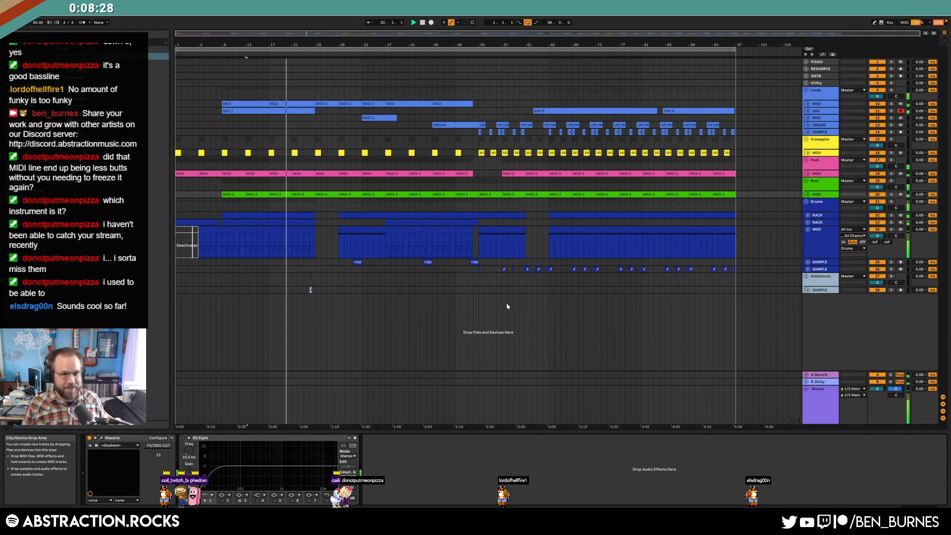
Step: Open the first SAX clip's notes and audition the rising run from F2 to D#3 around the clip's bar 10
{"action": "double_click", "coordinate": [286, 109]}
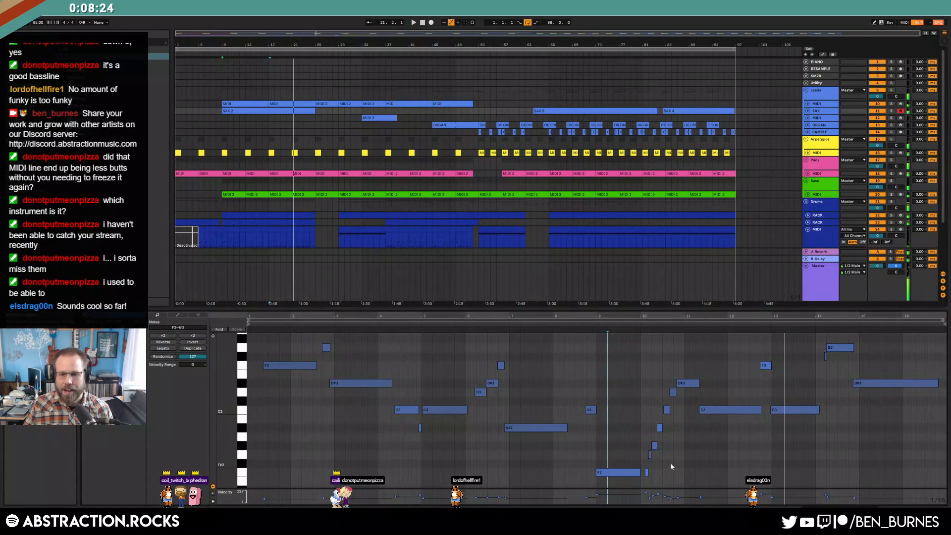
{"action": "scroll", "coordinate": [673, 464], "scroll_direction": "up", "scroll_amount": 5}
{"action": "left_click_drag", "start_coordinate": [736, 486], "coordinate": [543, 368]}
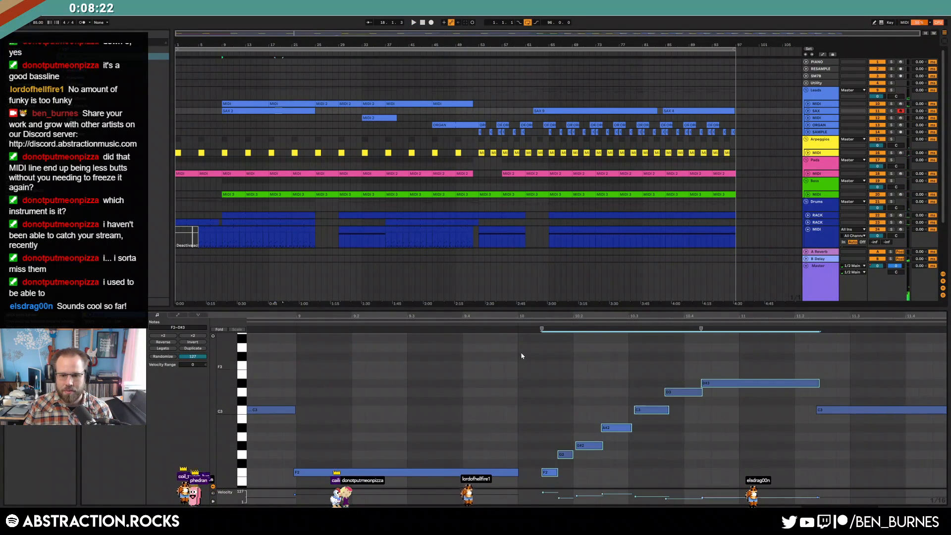
{"action": "left_click", "coordinate": [465, 324]}
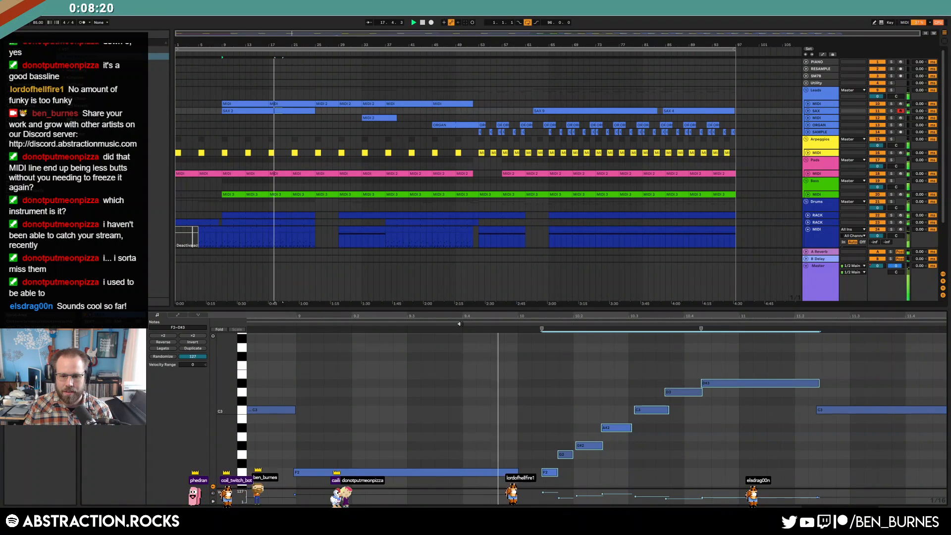
{"action": "key", "text": "alt+space"}
{"action": "left_click", "coordinate": [546, 442]}
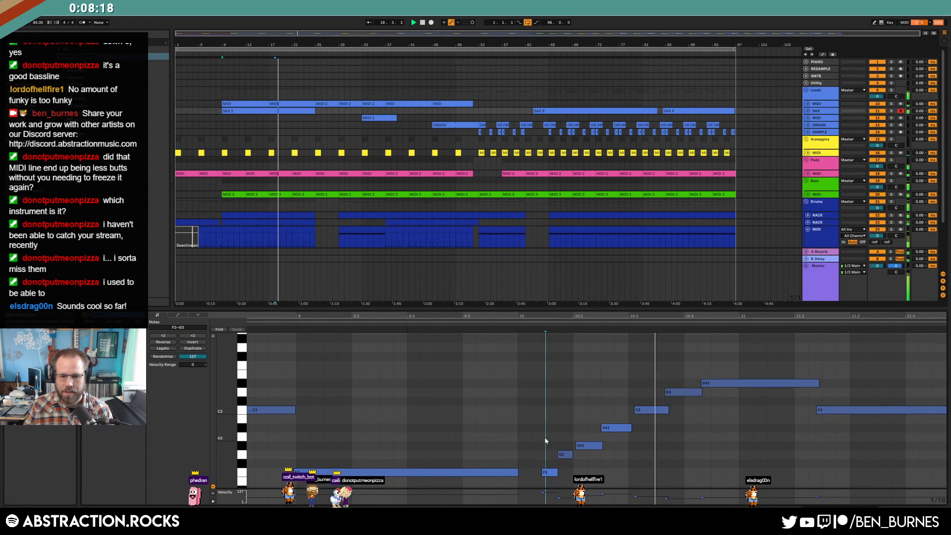
Step: Shorten the D3 in the SAX run and place a short F3 just before the held D#3
{"action": "left_click_drag", "start_coordinate": [702, 392], "coordinate": [691, 367]}
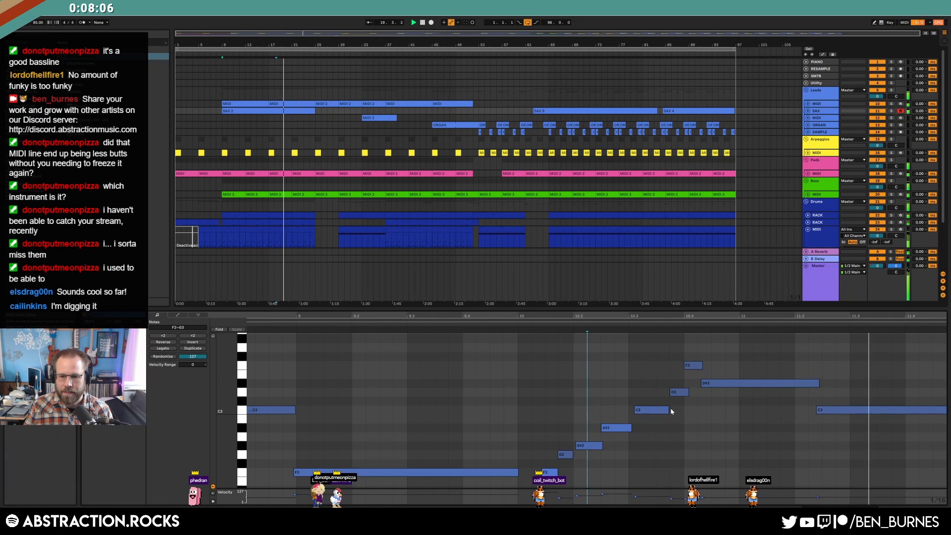
{"action": "left_click_drag", "start_coordinate": [676, 392], "coordinate": [671, 392]}
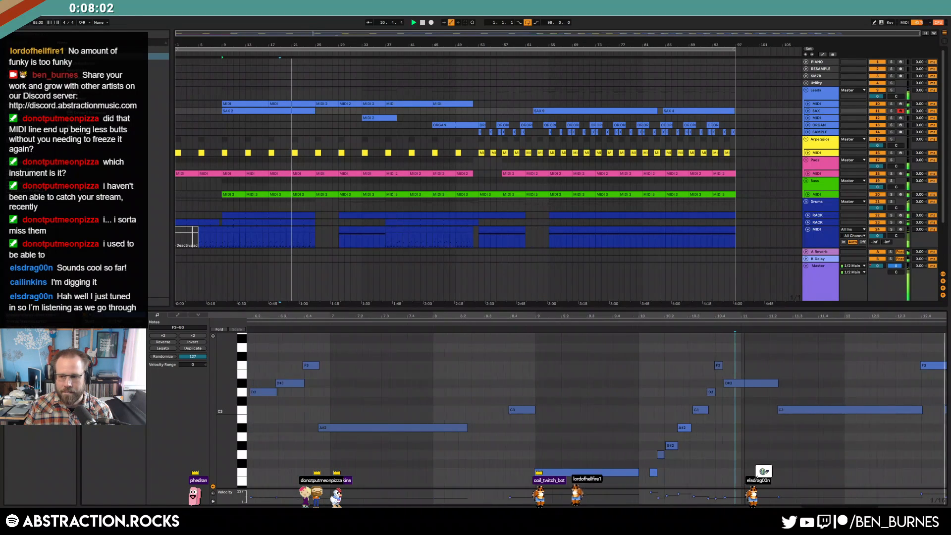
{"action": "key", "text": "shift+Tab"}
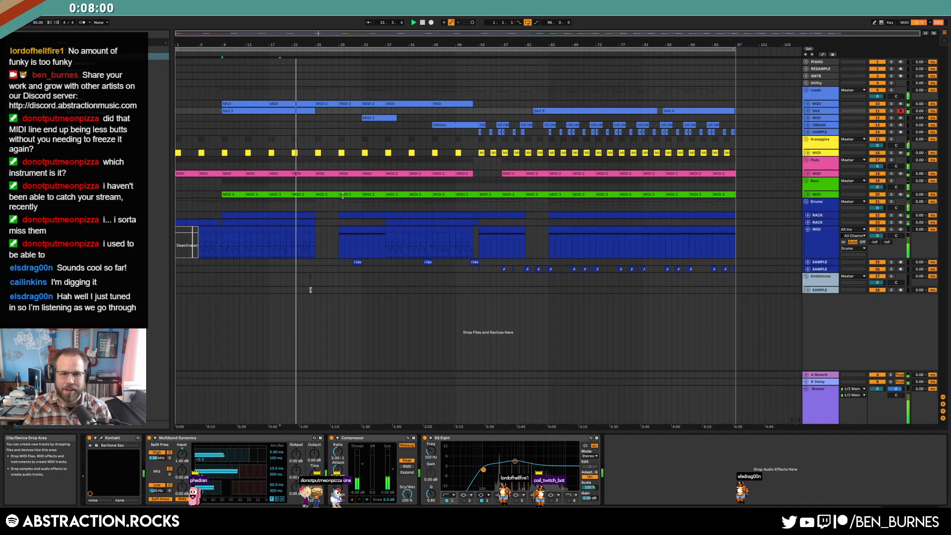
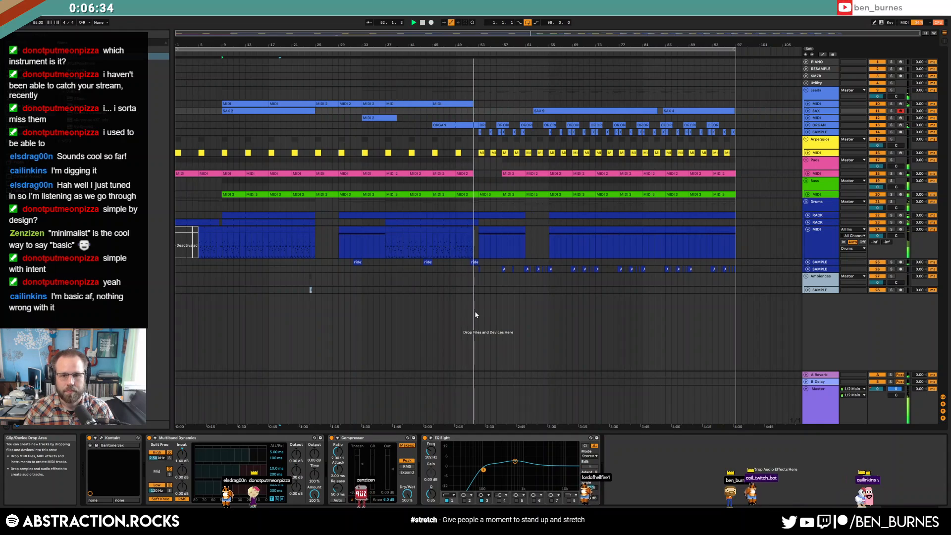
Step: Mark the Bass group's sections in turn, bars 53 to 57, 21 to 52 and 53 to 96, and place the insert marker at bar 97
{"action": "left_click", "coordinate": [475, 195]}
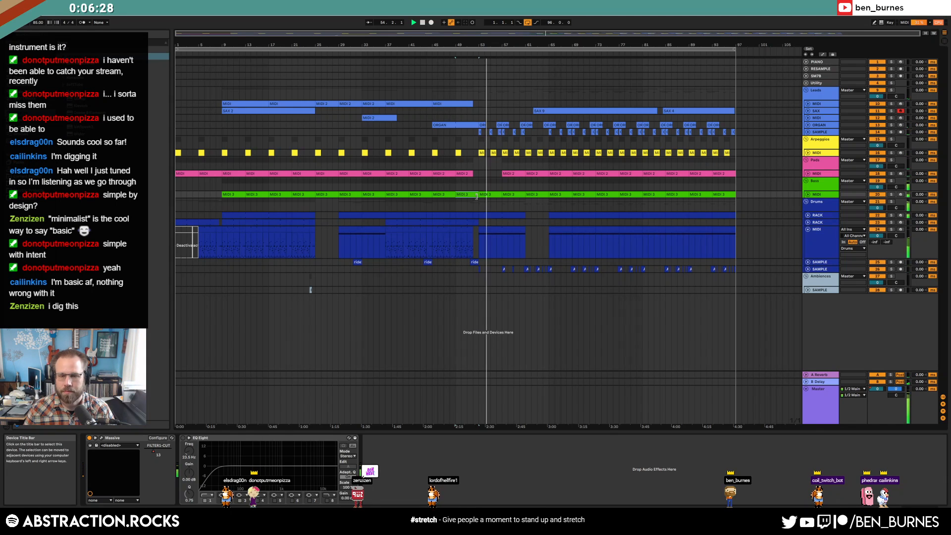
{"action": "left_click", "coordinate": [484, 191]}
{"action": "left_click", "coordinate": [476, 182]}
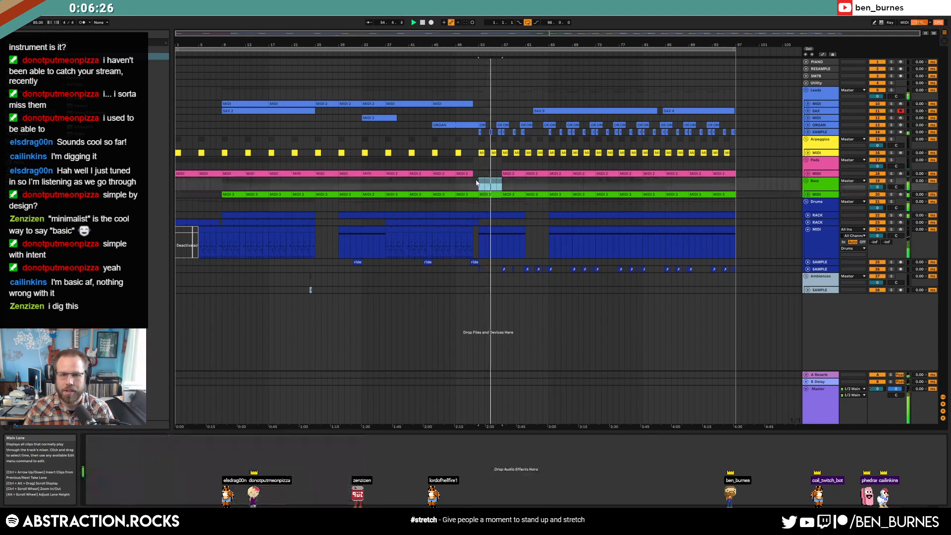
{"action": "left_click_drag", "start_coordinate": [297, 185], "coordinate": [356, 185]}
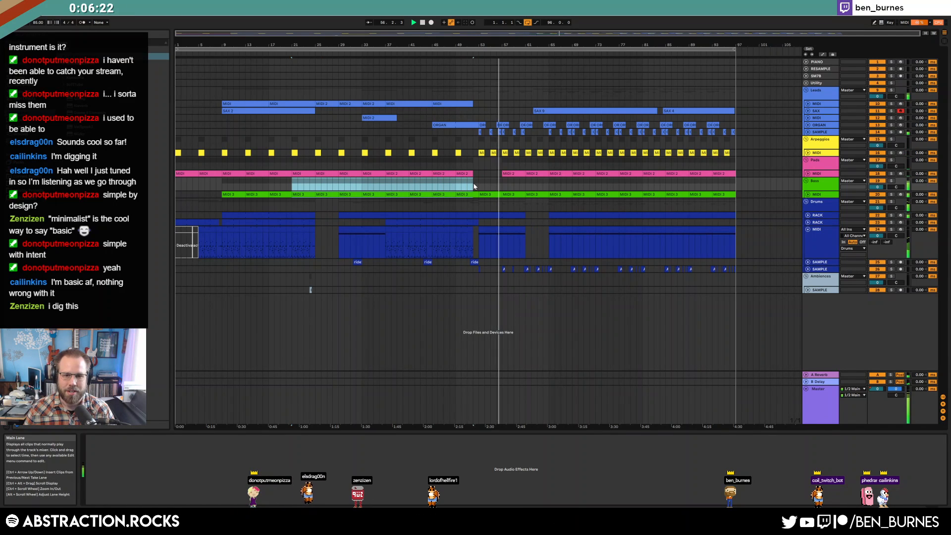
{"action": "left_click_drag", "start_coordinate": [479, 187], "coordinate": [721, 187]}
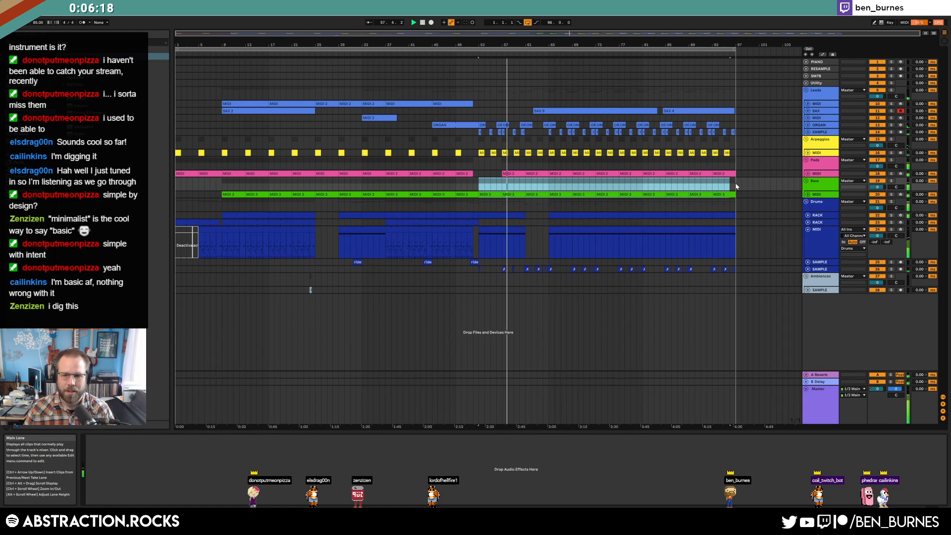
{"action": "left_click", "coordinate": [736, 186]}
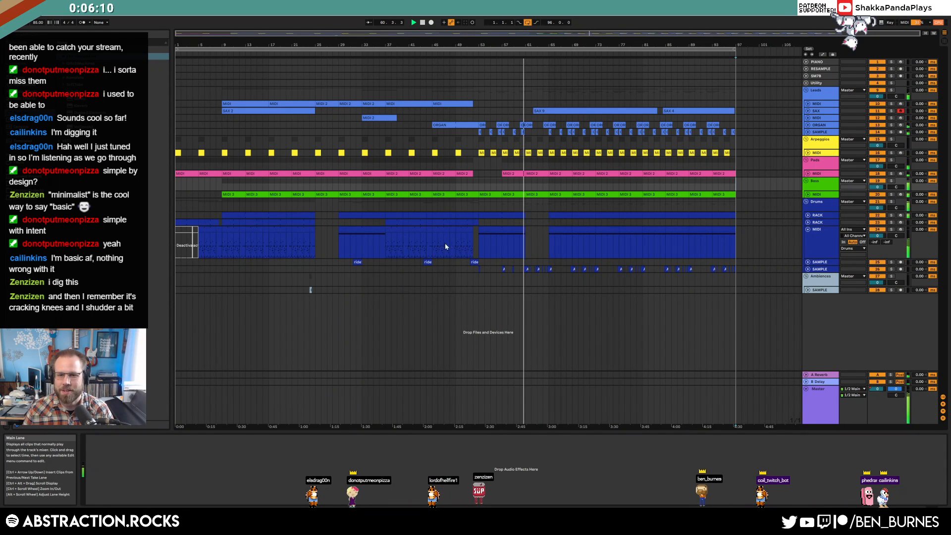
Step: Mark the drum section from bar 53 to 97, and the second RACK and MIDI tracks from the song's start to bar 53
{"action": "left_click_drag", "start_coordinate": [479, 207], "coordinate": [738, 277]}
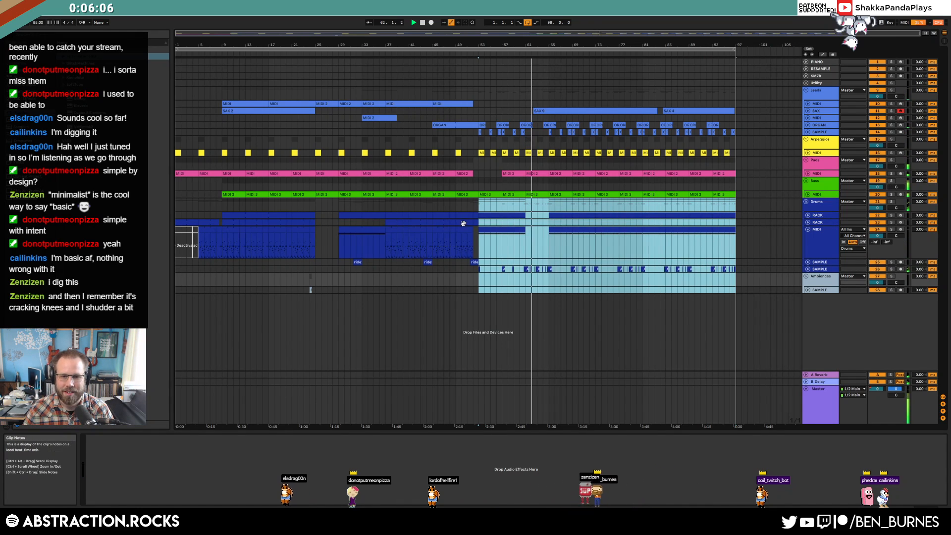
{"action": "left_click_drag", "start_coordinate": [479, 222], "coordinate": [165, 243]}
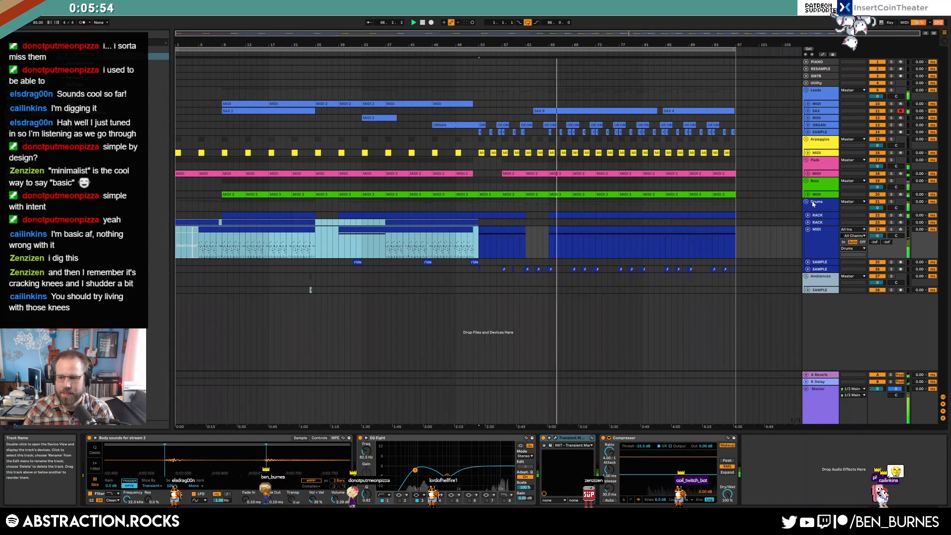
Step: Expand the Pads MIDI track, audition it soloed while marking bars 63 to 86 and 69 to 79, and turn its solo off
{"action": "left_click", "coordinate": [527, 238]}
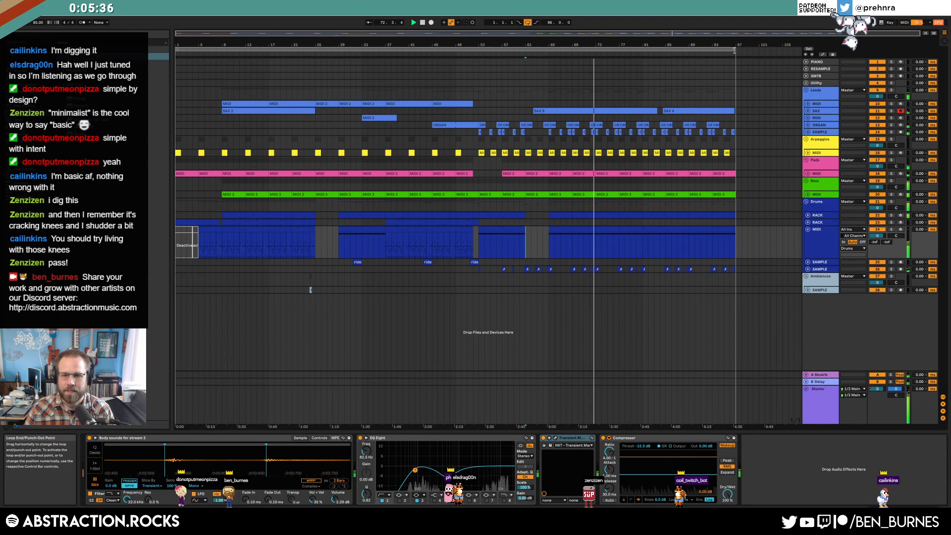
{"action": "left_click", "coordinate": [809, 173]}
{"action": "left_click", "coordinate": [808, 173]}
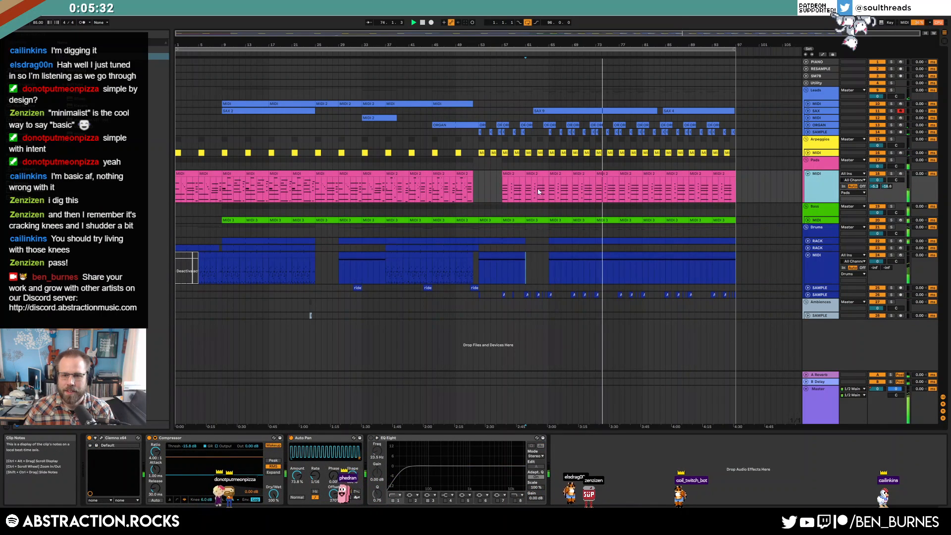
{"action": "left_click_drag", "start_coordinate": [543, 197], "coordinate": [671, 196]}
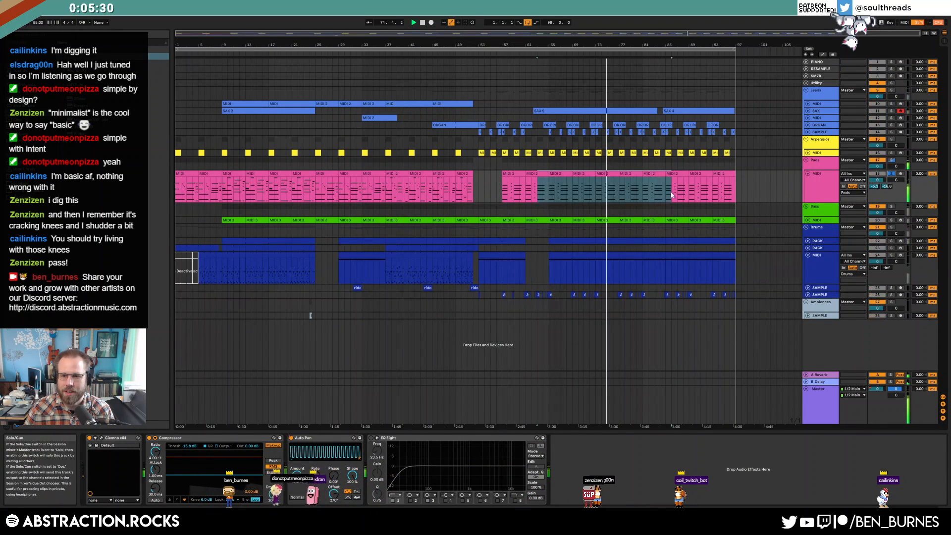
{"action": "left_click_drag", "start_coordinate": [574, 195], "coordinate": [626, 196]}
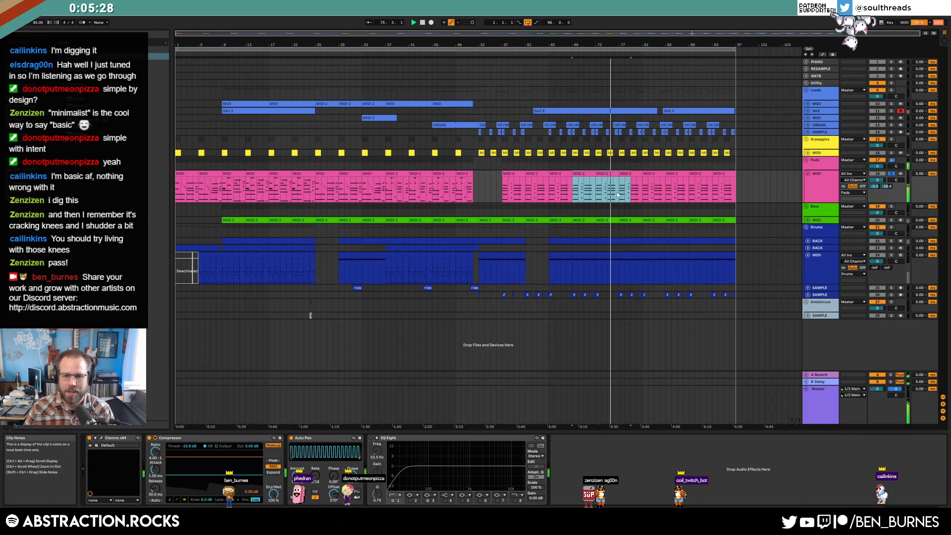
{"action": "left_click", "coordinate": [619, 195]}
{"action": "left_click", "coordinate": [893, 175]}
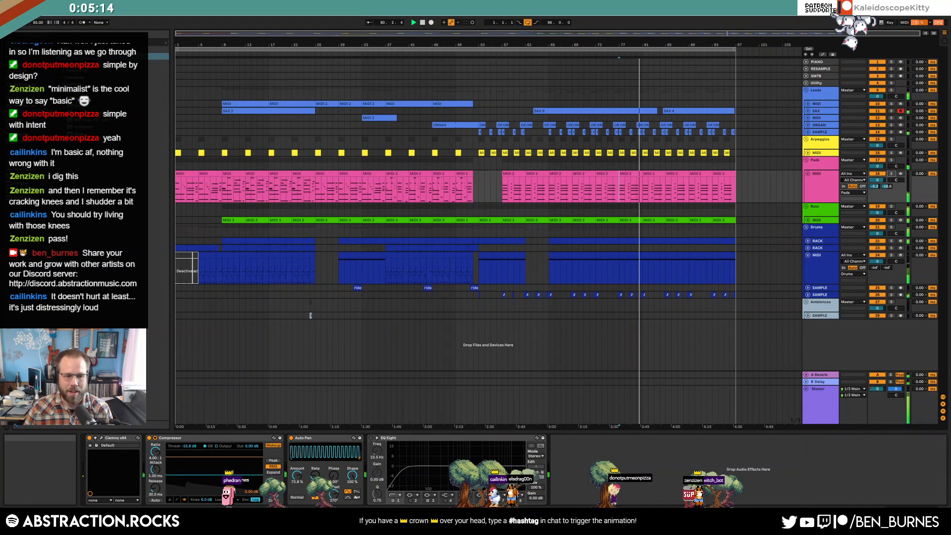
{"action": "key", "text": "super"}
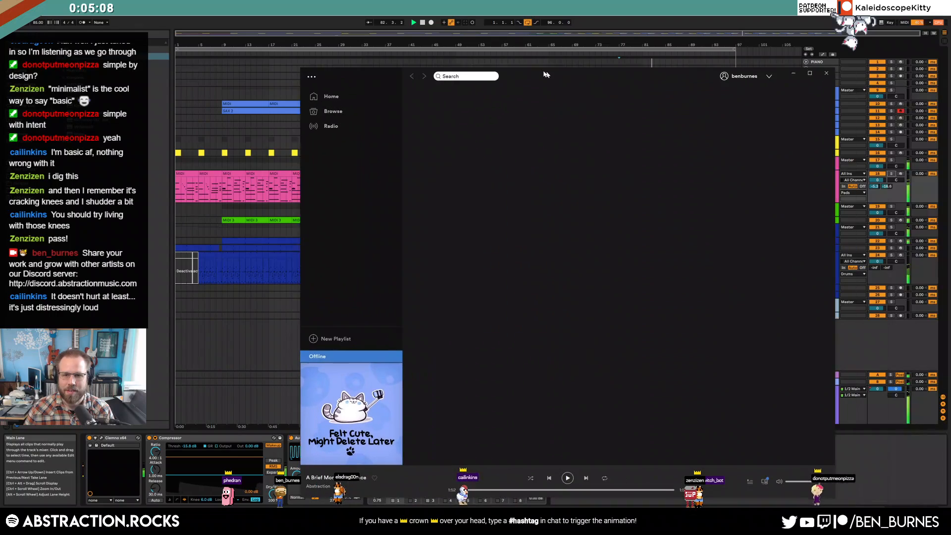
{"action": "left_click", "coordinate": [819, 71]}
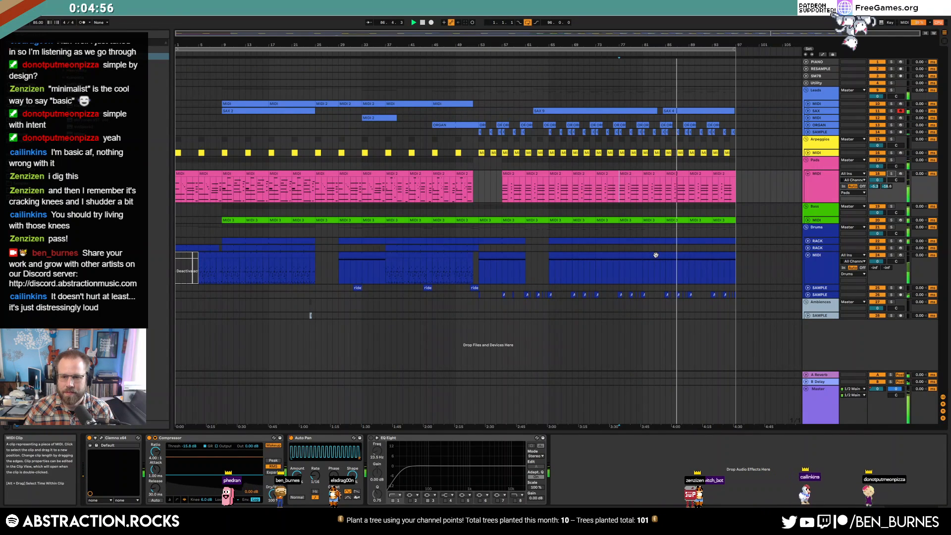
Step: Mark the drum MIDI clips from bar 65 to 97 and expand the first RACK track
{"action": "left_click", "coordinate": [568, 257]}
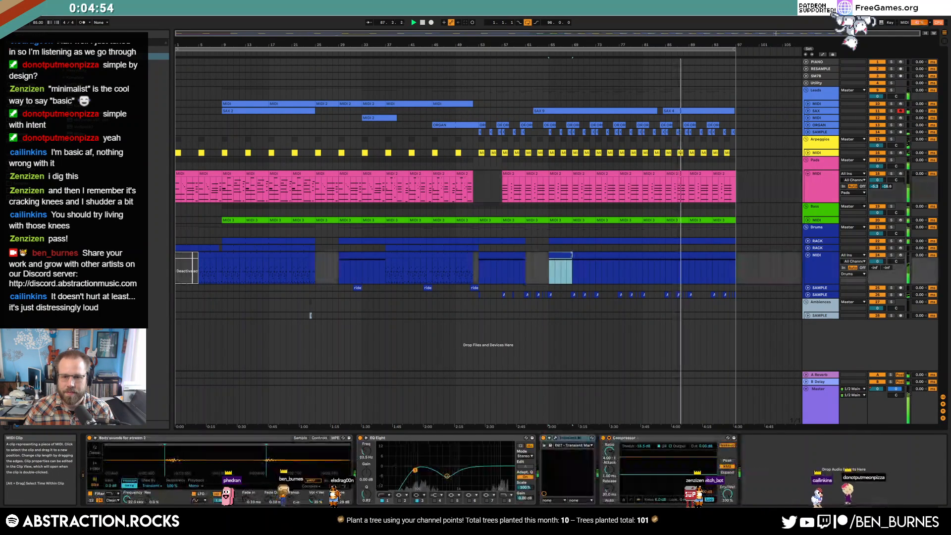
{"action": "left_click_drag", "start_coordinate": [628, 258], "coordinate": [736, 258]}
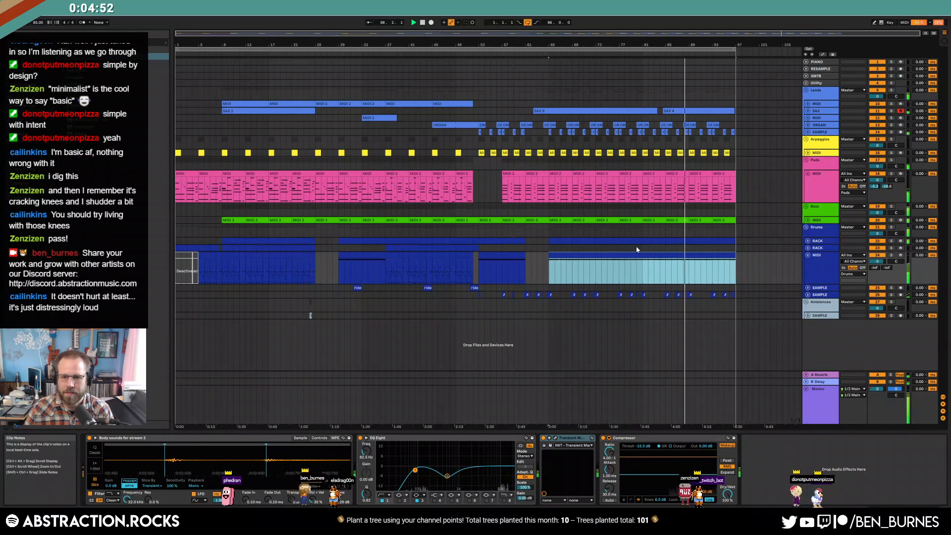
{"action": "left_click", "coordinate": [808, 241]}
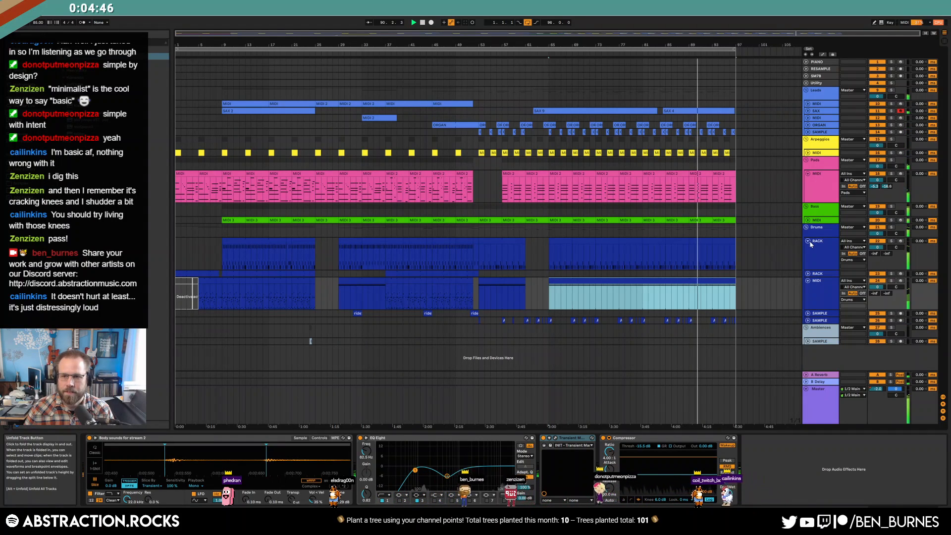
Step: Expand and arm the lead MIDI track below SAX, and mark its empty stretch from bar 85 to 96
{"action": "left_click", "coordinate": [808, 117]}
{"action": "left_click", "coordinate": [819, 117]}
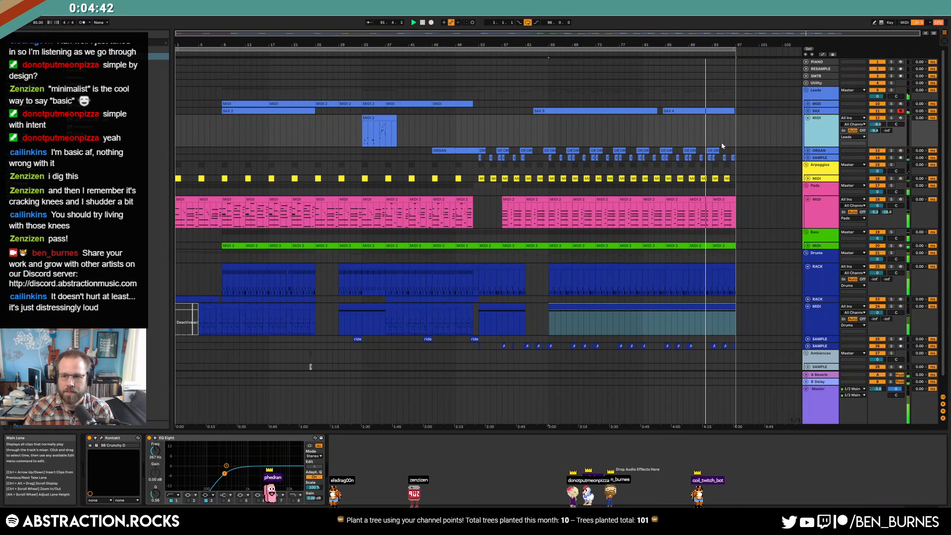
{"action": "left_click", "coordinate": [901, 118]}
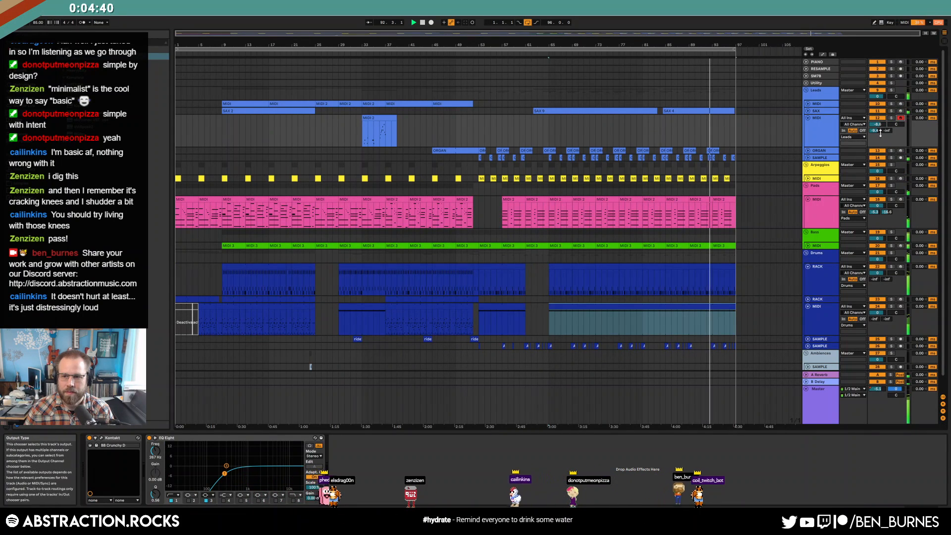
{"action": "key", "text": "a"}
{"action": "mouse_move", "coordinate": [656, 146]}
{"action": "left_mouse_down"}
{"action": "mouse_move", "coordinate": [650, 128]}
{"action": "mouse_move", "coordinate": [731, 132]}
{"action": "left_mouse_up"}
{"action": "key", "text": "a"}
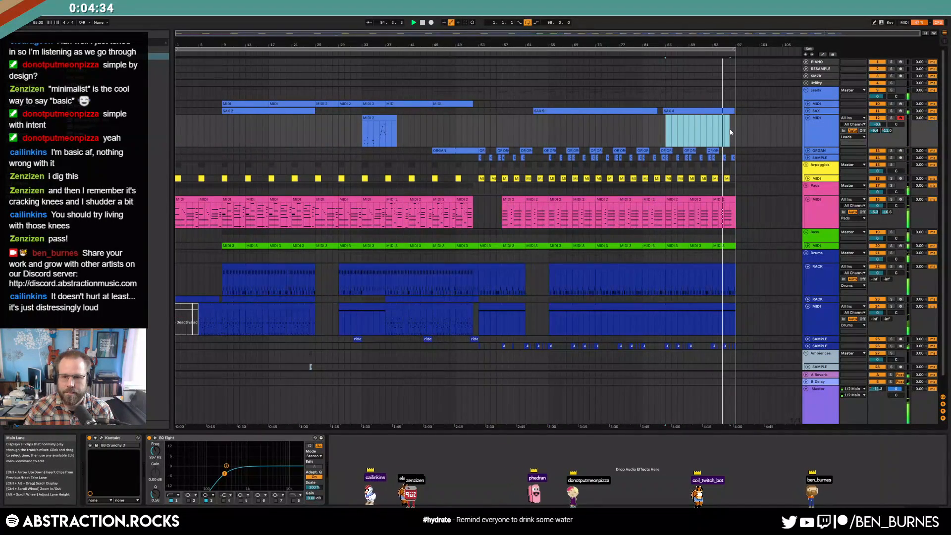
{"action": "left_click", "coordinate": [677, 132]}
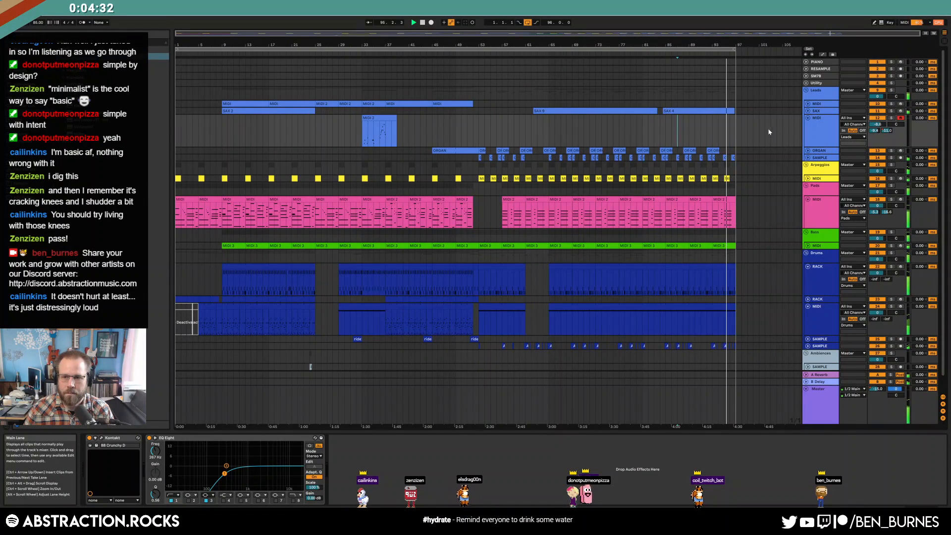
Step: Expand the SAX track and insert an empty one-bar MIDI clip at bar 85 on the lead MIDI track below it
{"action": "left_click", "coordinate": [808, 111]}
{"action": "left_click", "coordinate": [666, 150]}
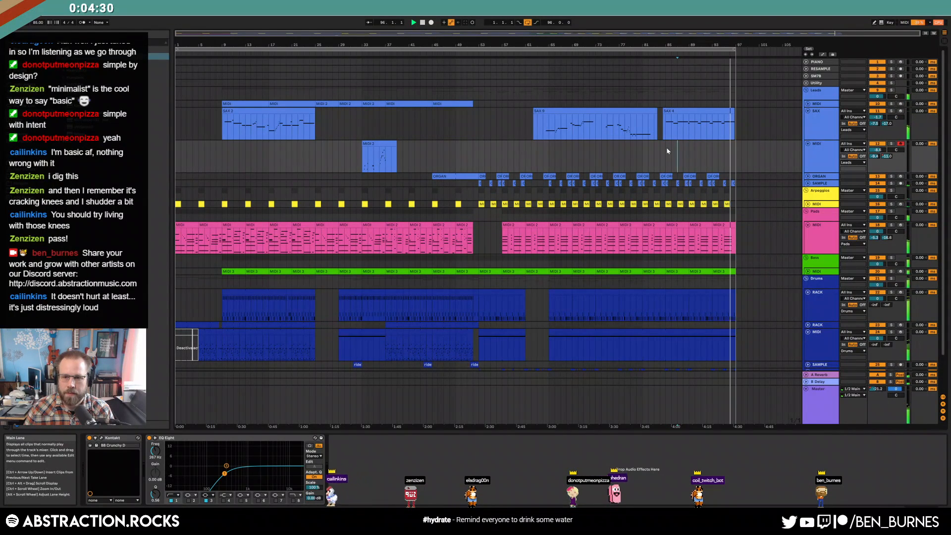
{"action": "mouse_move", "coordinate": [667, 151]}
{"action": "left_mouse_down"}
{"action": "mouse_move", "coordinate": [729, 155]}
{"action": "mouse_move", "coordinate": [683, 156]}
{"action": "left_mouse_up"}
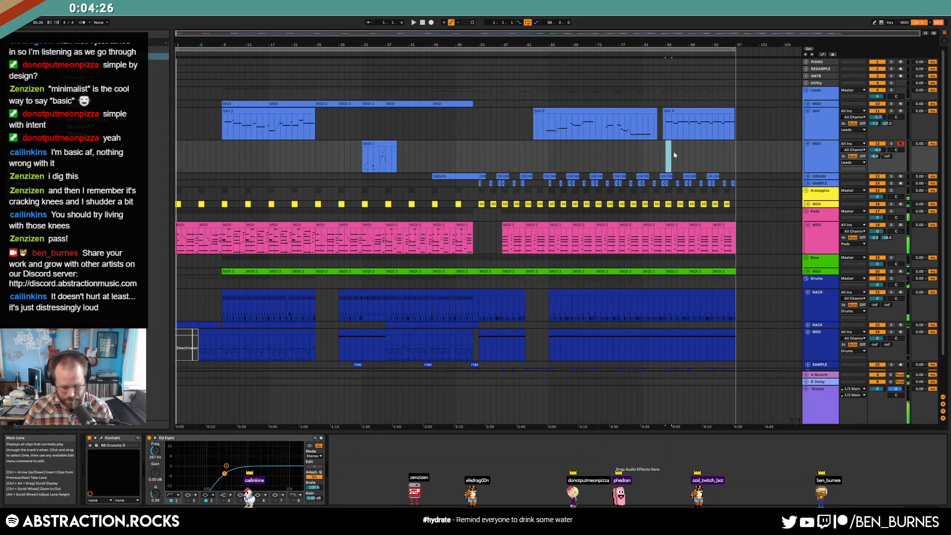
{"action": "key", "text": "ctrl+shift+m"}
{"action": "key", "text": "space"}
{"action": "key", "text": "space"}
Step: Place a short F6 note at 1.1.3 in the new clip and transpose it down an octave to F5
{"action": "scroll", "coordinate": [349, 378], "scroll_direction": "up", "scroll_amount": 2}
{"action": "scroll", "coordinate": [350, 381], "scroll_direction": "up", "scroll_amount": 3}
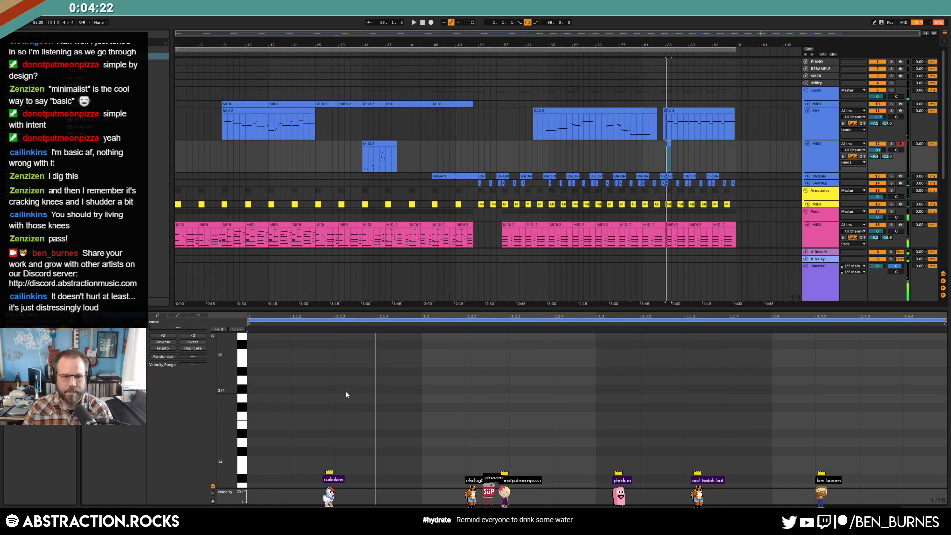
{"action": "scroll", "coordinate": [349, 391], "scroll_direction": "up", "scroll_amount": 1}
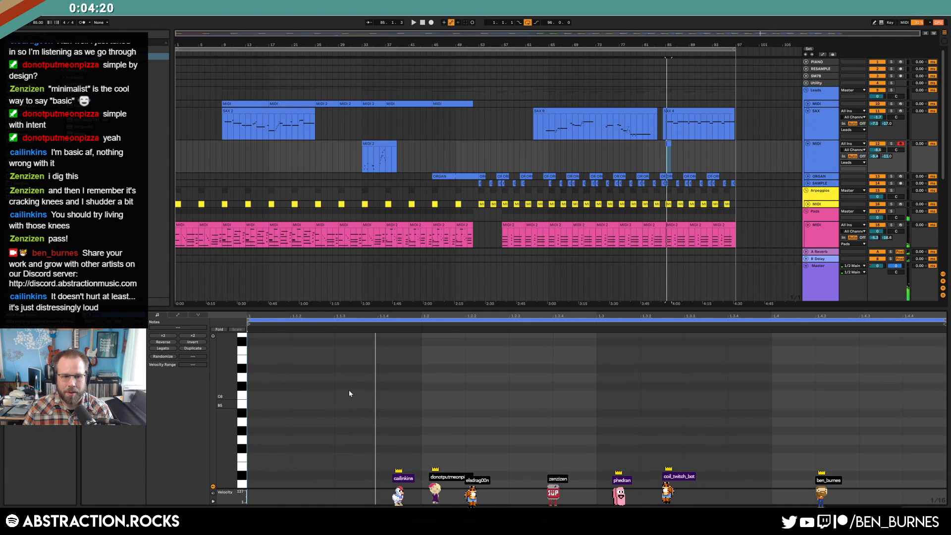
{"action": "double_click", "coordinate": [342, 365]}
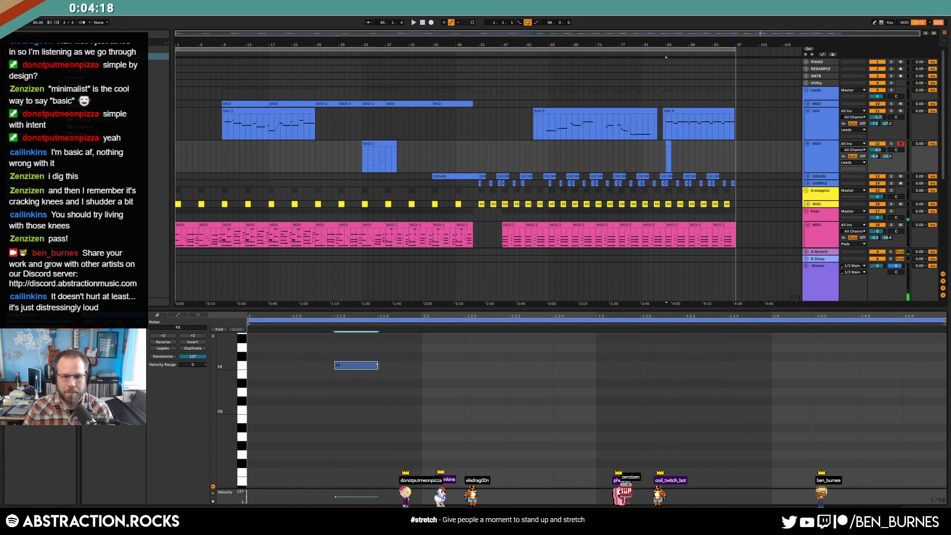
{"action": "key", "text": "space"}
{"action": "key", "text": "shift+Down"}
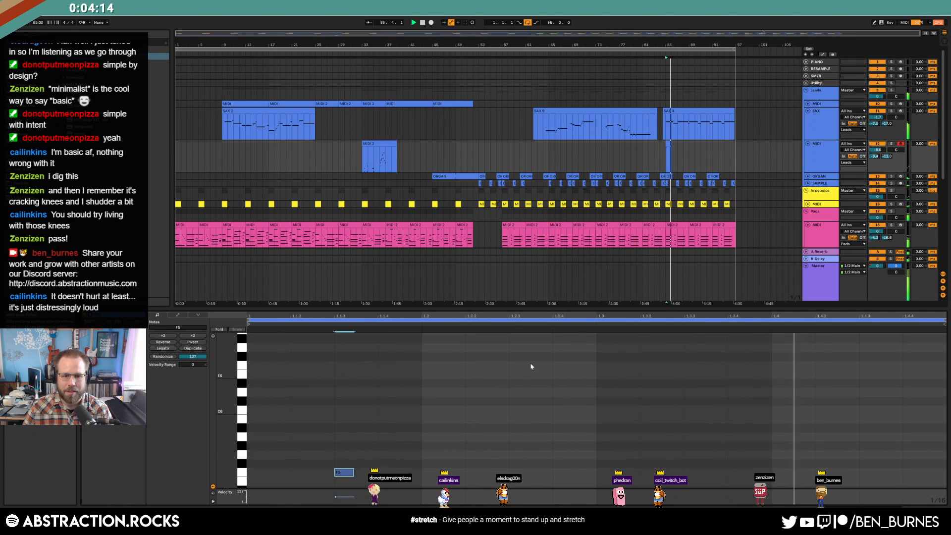
Step: Repeat the one-bar lead clip from bar 85 out to bar 97 and play it back
{"action": "left_click", "coordinate": [669, 145]}
{"action": "key", "text": "space"}
{"action": "left_click_drag", "start_coordinate": [711, 158], "coordinate": [736, 159]}
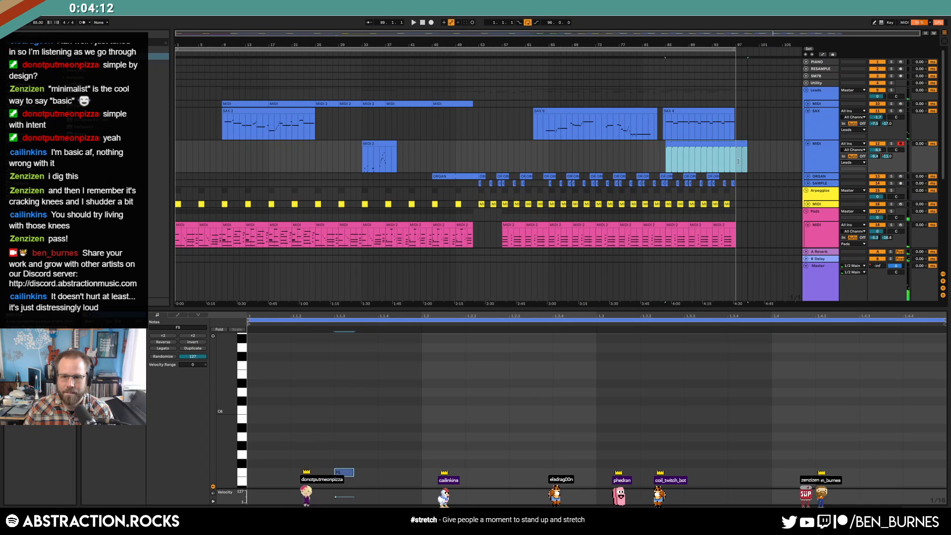
{"action": "key", "text": "space"}
Step: Fine-tune the end of the F5 note so it is slightly longer
{"action": "scroll", "coordinate": [412, 387], "scroll_direction": "down", "scroll_amount": 3}
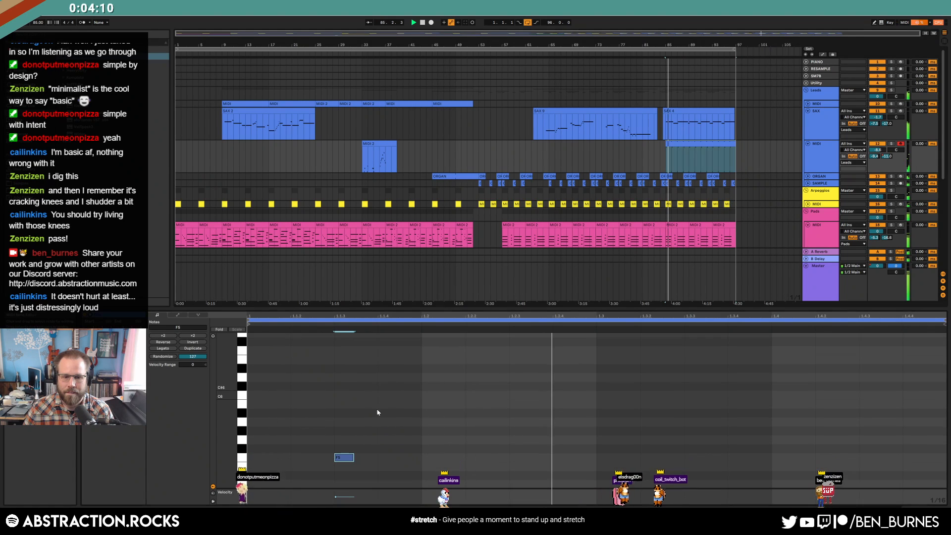
{"action": "mouse_move", "coordinate": [354, 436]}
{"action": "left_mouse_down"}
{"action": "mouse_move", "coordinate": [367, 438]}
{"action": "mouse_move", "coordinate": [357, 436]}
{"action": "left_mouse_up"}
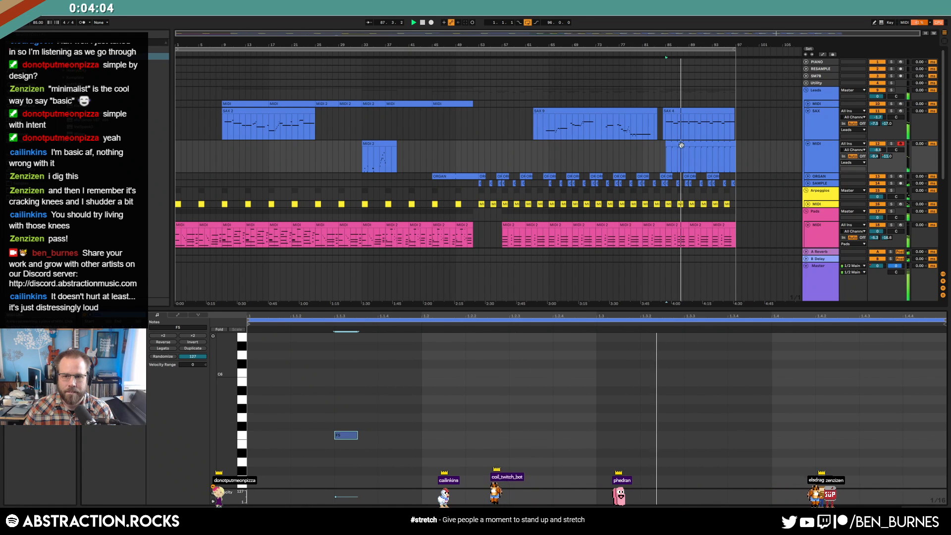
{"action": "left_click", "coordinate": [683, 144]}
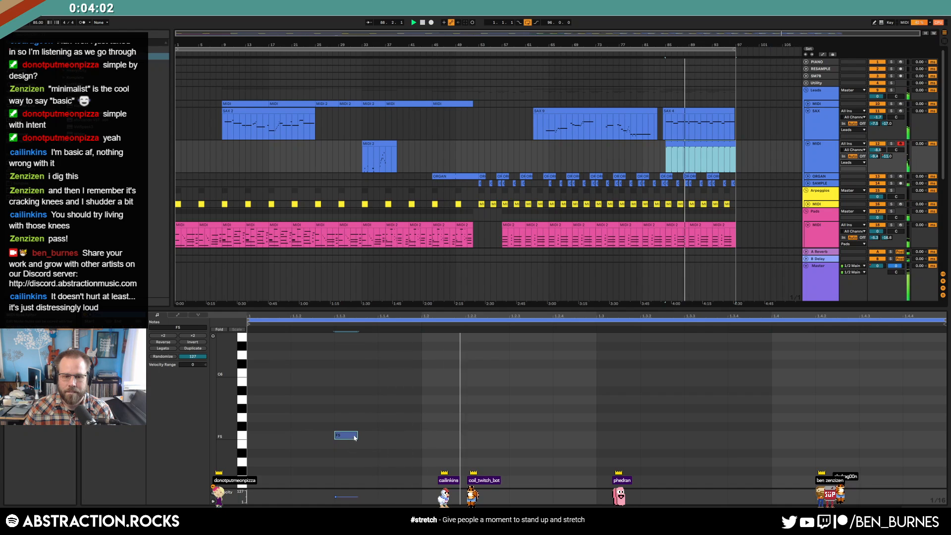
{"action": "left_click_drag", "start_coordinate": [357, 435], "coordinate": [355, 435]}
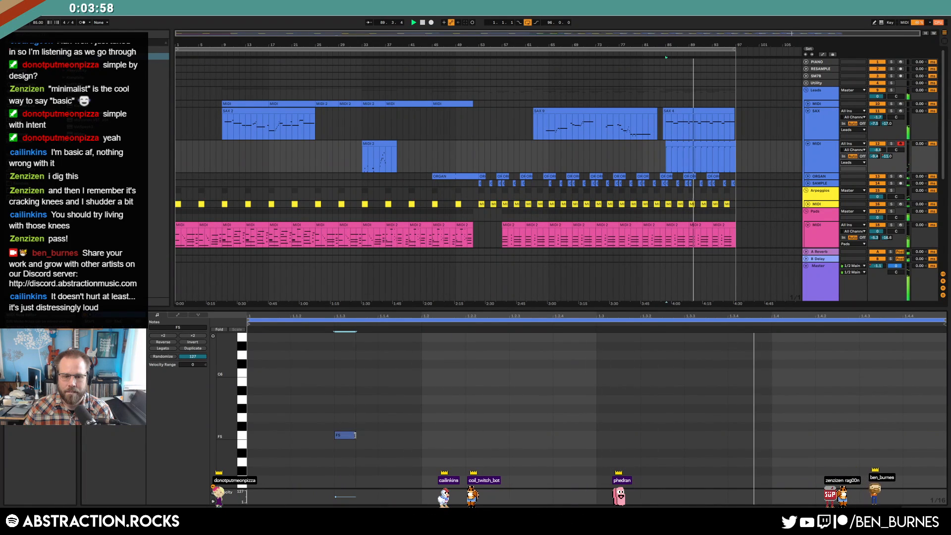
{"action": "key", "text": "shift+Tab"}
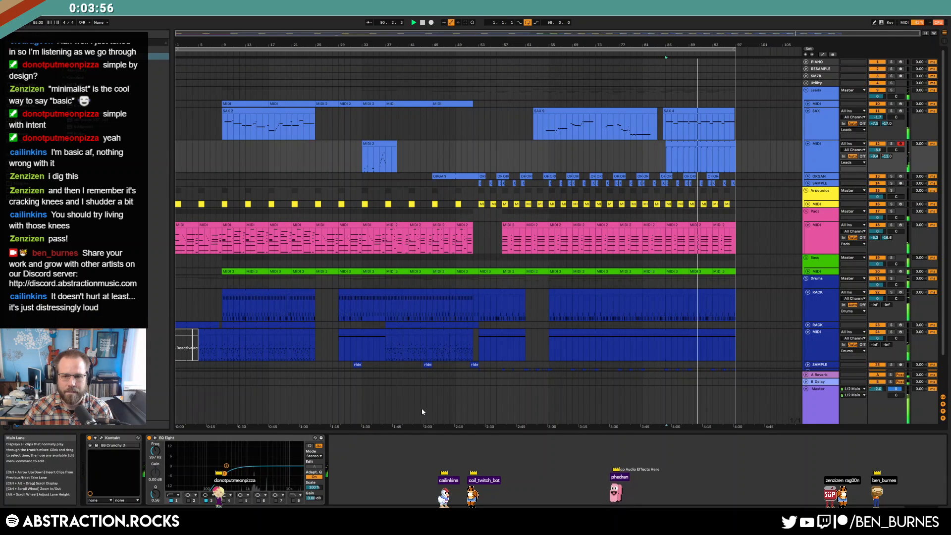
{"action": "key", "text": "shift+Tab"}
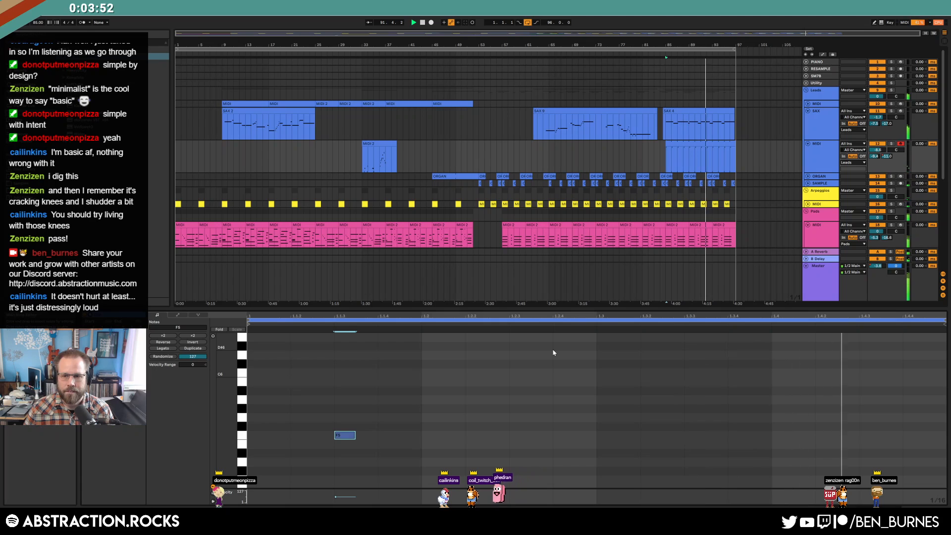
{"action": "key", "text": "shift+Tab"}
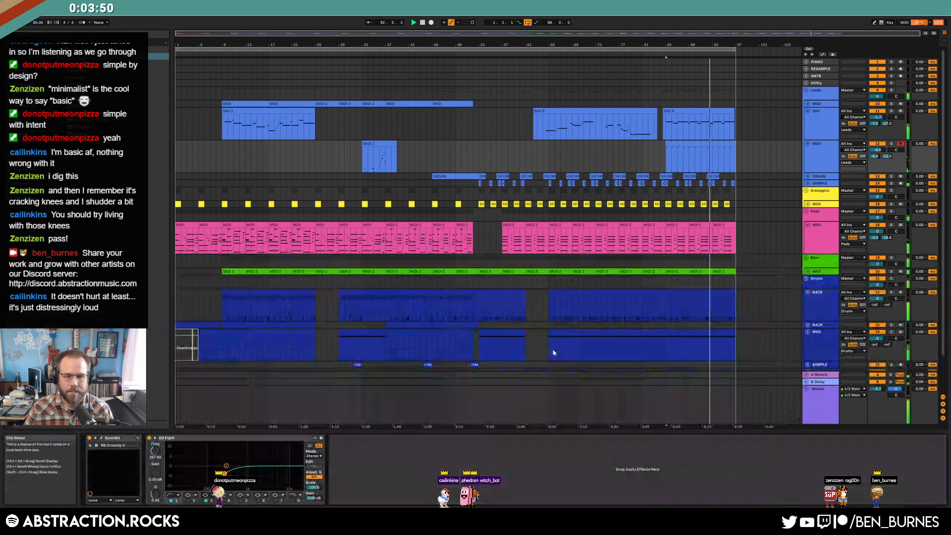
Step: Reopen the repeated lead clip, transpose its note up an octave to F6 and audition it
{"action": "double_click", "coordinate": [691, 143]}
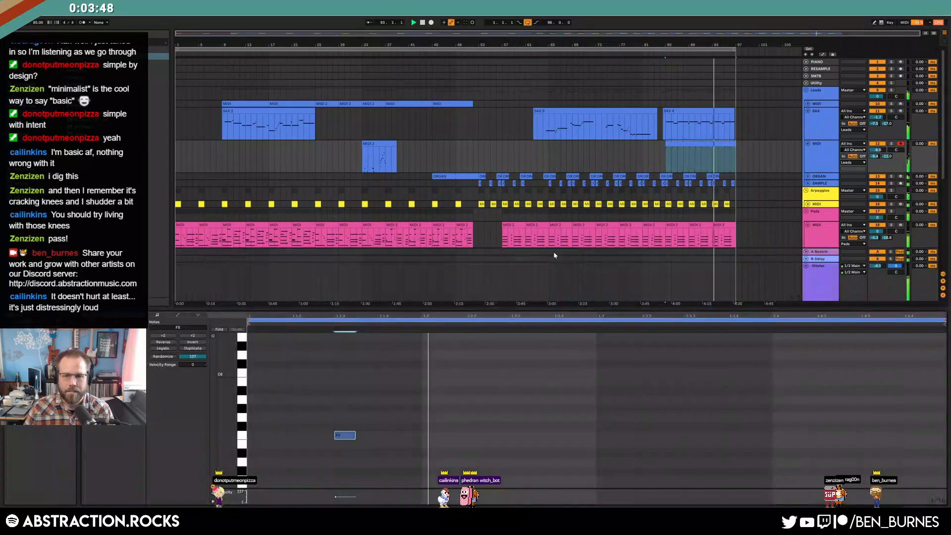
{"action": "scroll", "coordinate": [355, 449], "scroll_direction": "up", "scroll_amount": 1}
{"action": "key", "text": "space"}
{"action": "key", "text": "shift+Up"}
{"action": "key", "text": "space"}
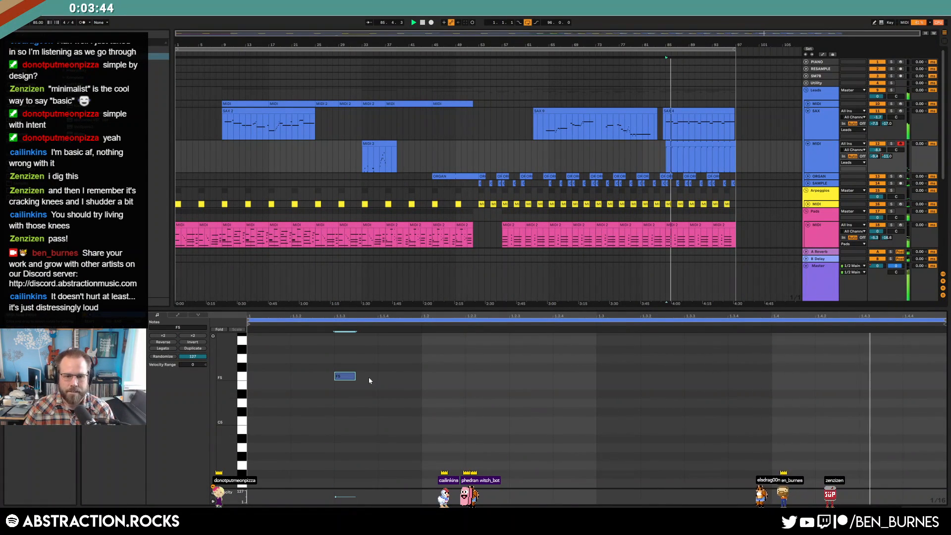
Step: Inspect the Master track's effect chain, unfolding and refolding the Audio Effect Rack that holds Auto Filter, Auto Pan and Reverb
{"action": "key", "text": "shift+Tab"}
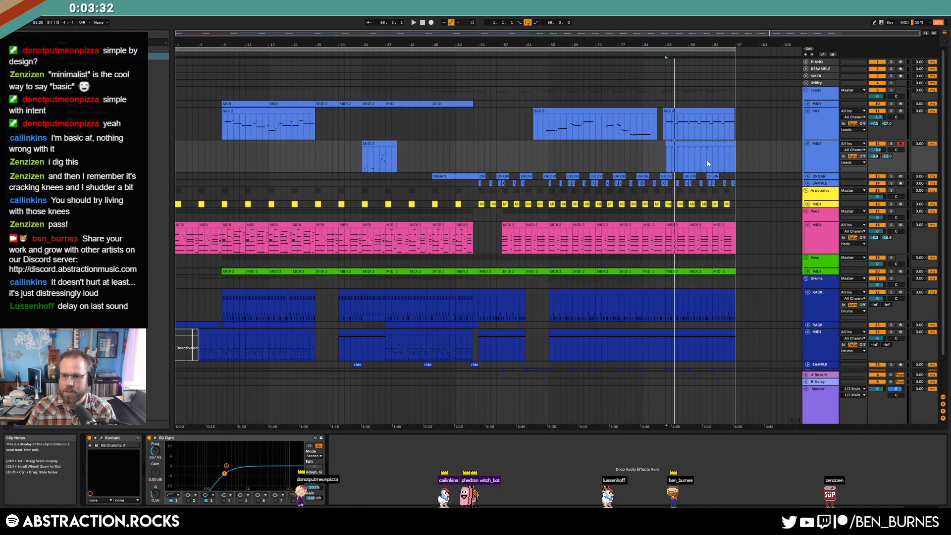
{"action": "scroll", "coordinate": [719, 178], "scroll_direction": "down", "scroll_amount": 2}
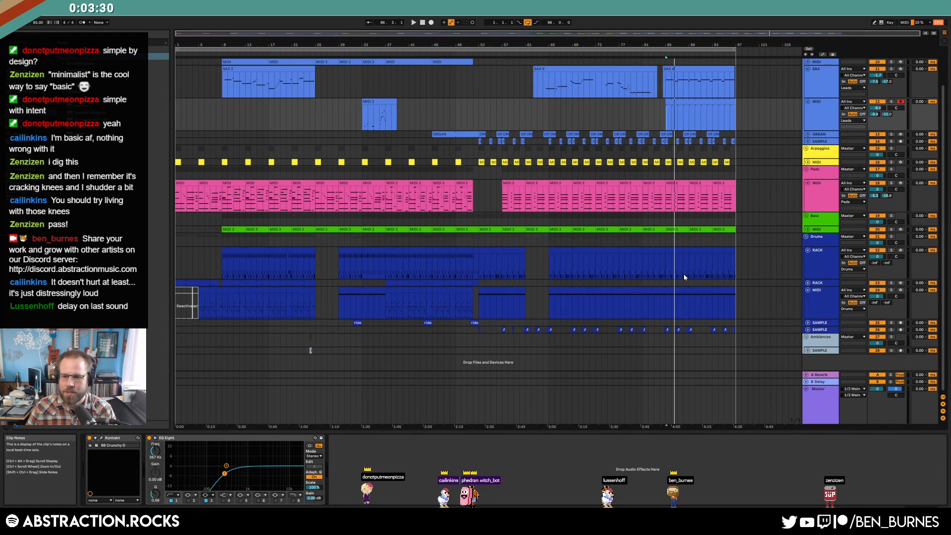
{"action": "left_click", "coordinate": [819, 405]}
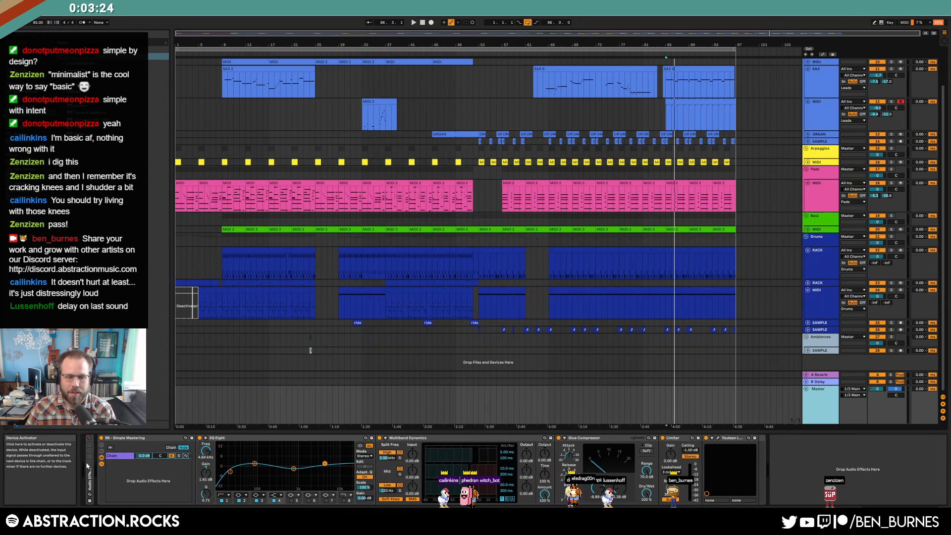
{"action": "double_click", "coordinate": [91, 479]}
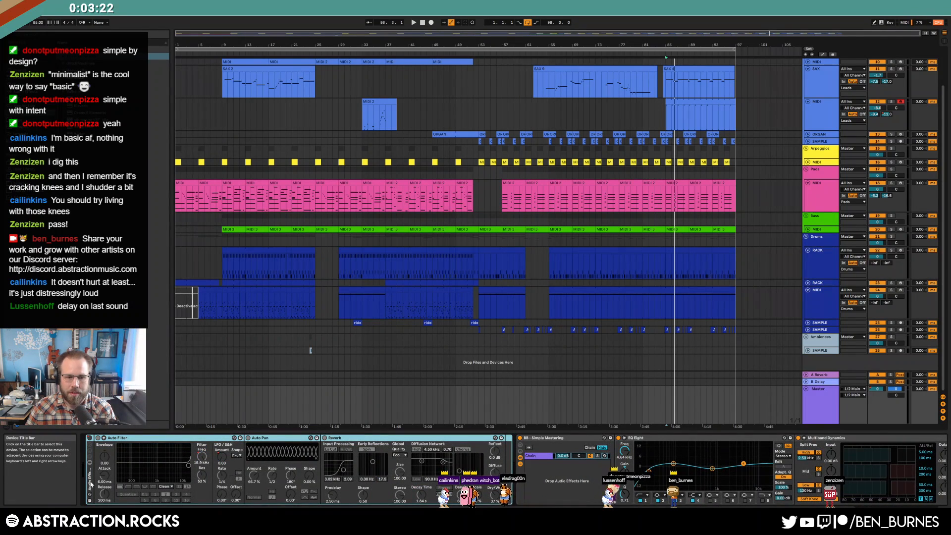
{"action": "double_click", "coordinate": [91, 484]}
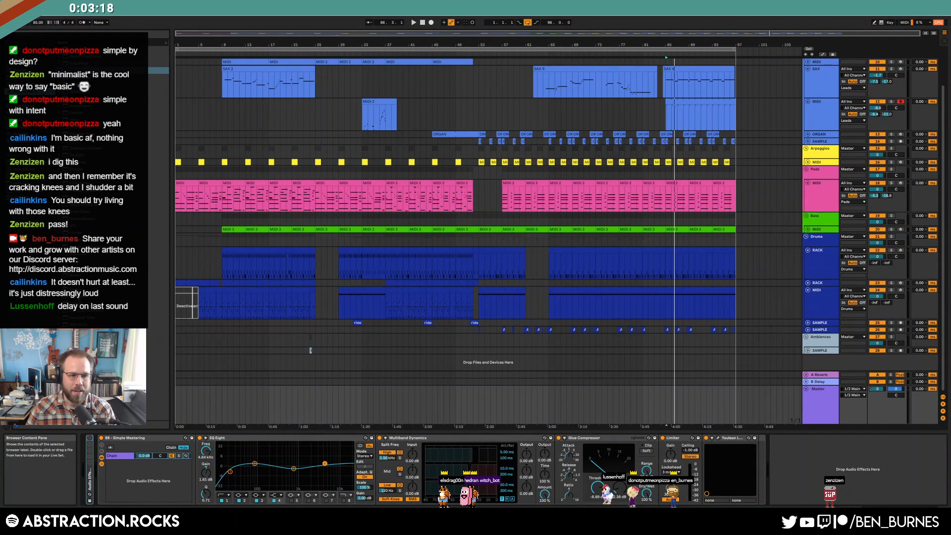
Step: Try a Reverb on the Master track with its Dry/Wet automated to rise from 0% over the last bars before 97, and audition it
{"action": "left_click_drag", "start_coordinate": [82, 289], "coordinate": [94, 485]}
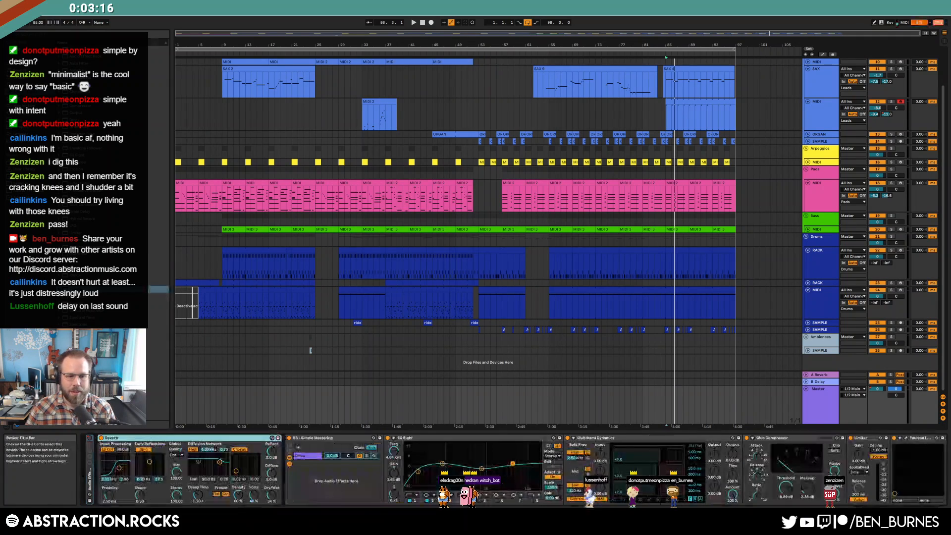
{"action": "left_click_drag", "start_coordinate": [202, 497], "coordinate": [203, 495]}
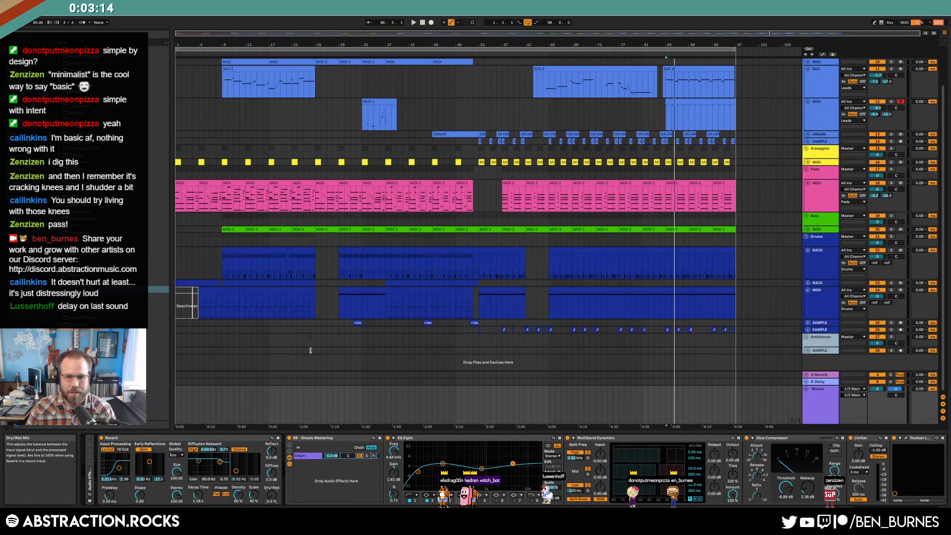
{"action": "key", "text": "a"}
{"action": "key", "text": "space"}
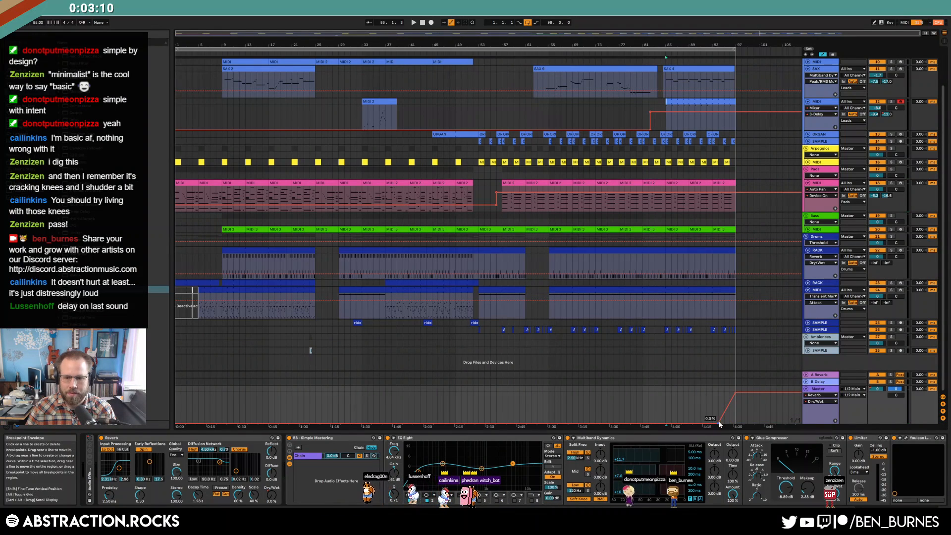
{"action": "left_click", "coordinate": [701, 410]}
{"action": "key", "text": "space"}
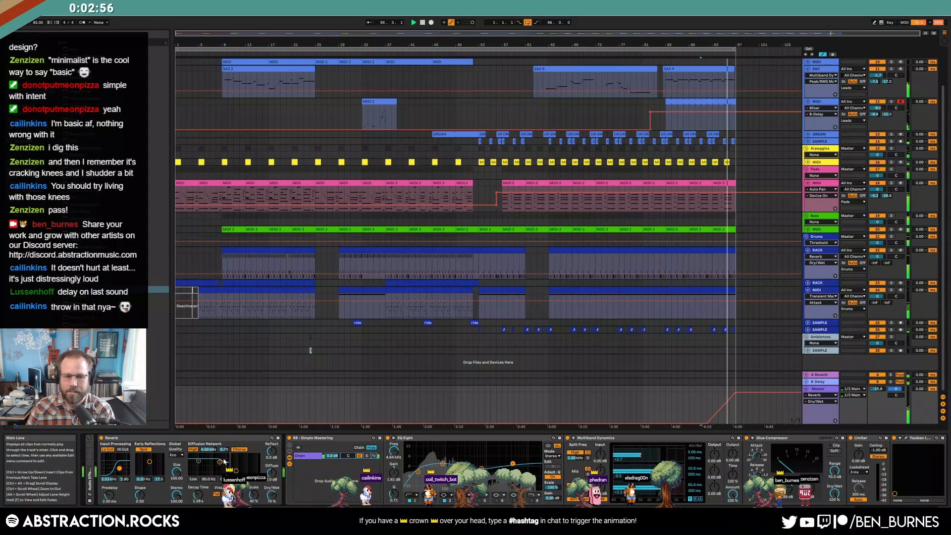
{"action": "left_click", "coordinate": [215, 445]}
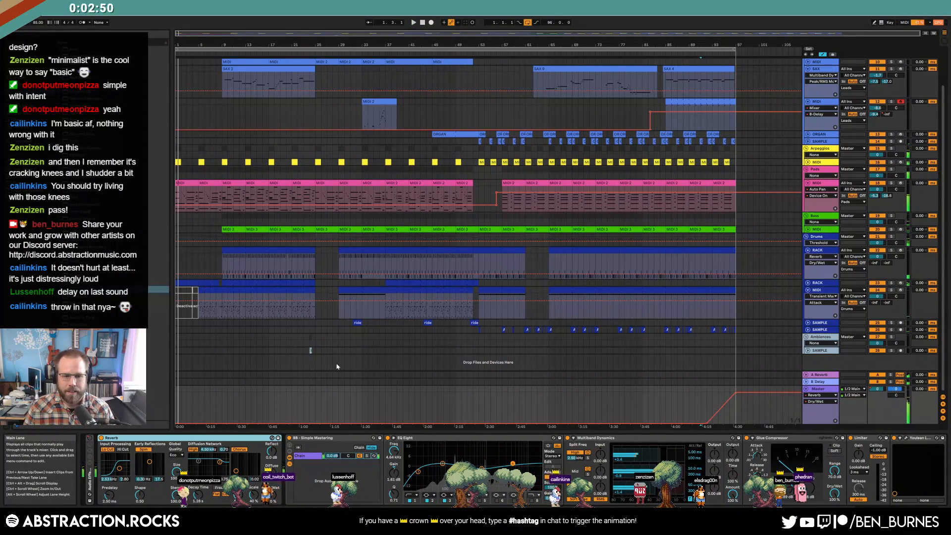
Step: Copy the repeated lead clips from bar 85 to 97 onto the MIDI lead track above SAX, play from there and unfold the track
{"action": "scroll", "coordinate": [614, 263], "scroll_direction": "up", "scroll_amount": 3}
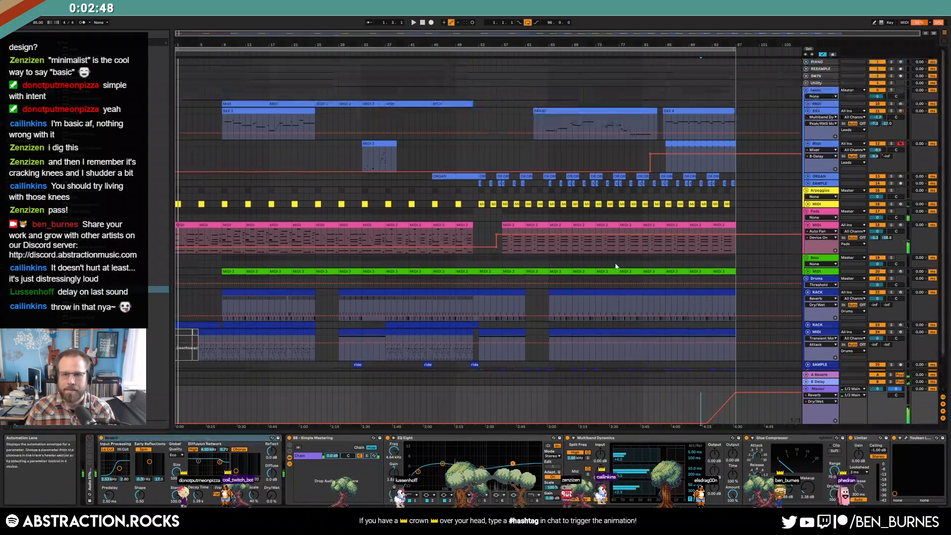
{"action": "left_click_drag", "start_coordinate": [698, 144], "coordinate": [699, 104]}
{"action": "key", "text": "space"}
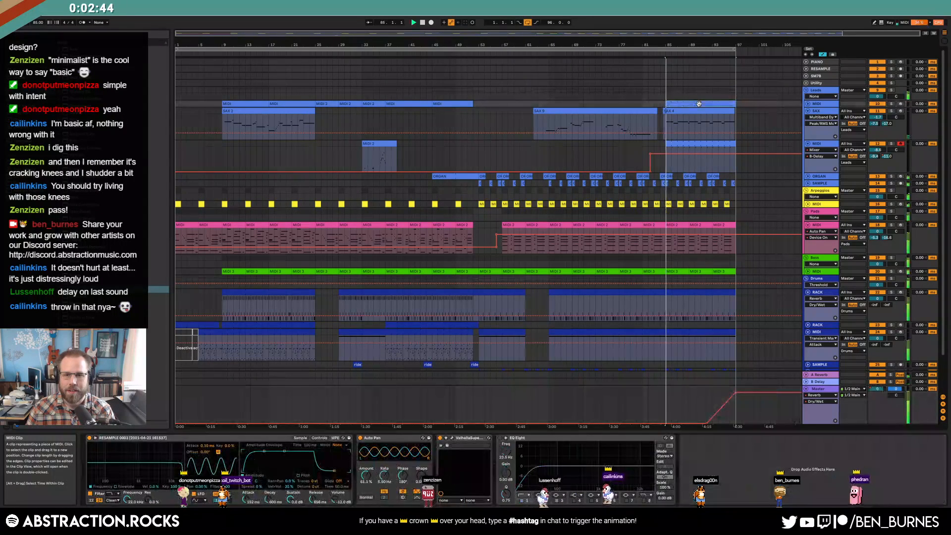
{"action": "left_click", "coordinate": [808, 104]}
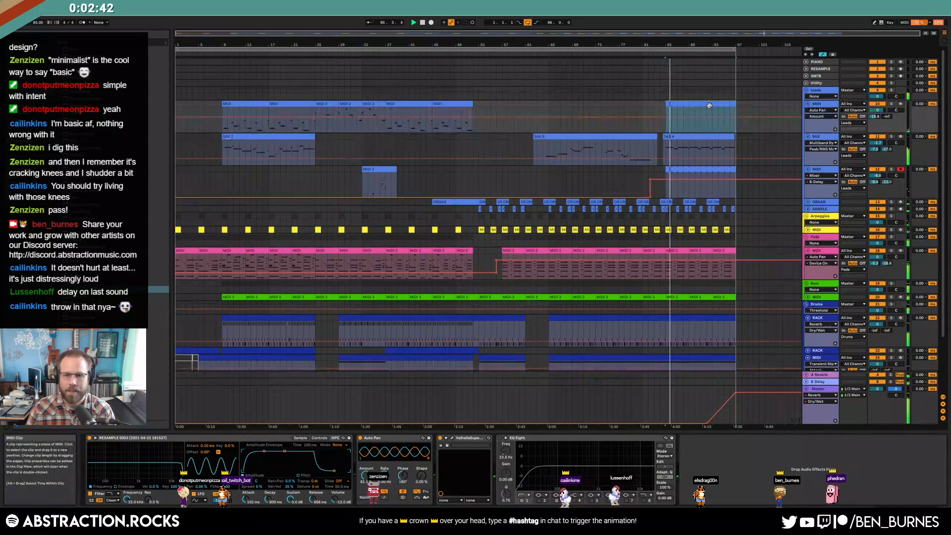
Step: Open the copied lead clips and lengthen their F5 note to a little over one beat while playing, returning to the device chain when done
{"action": "double_click", "coordinate": [708, 104]}
{"action": "left_click_drag", "start_coordinate": [355, 377], "coordinate": [421, 377]}
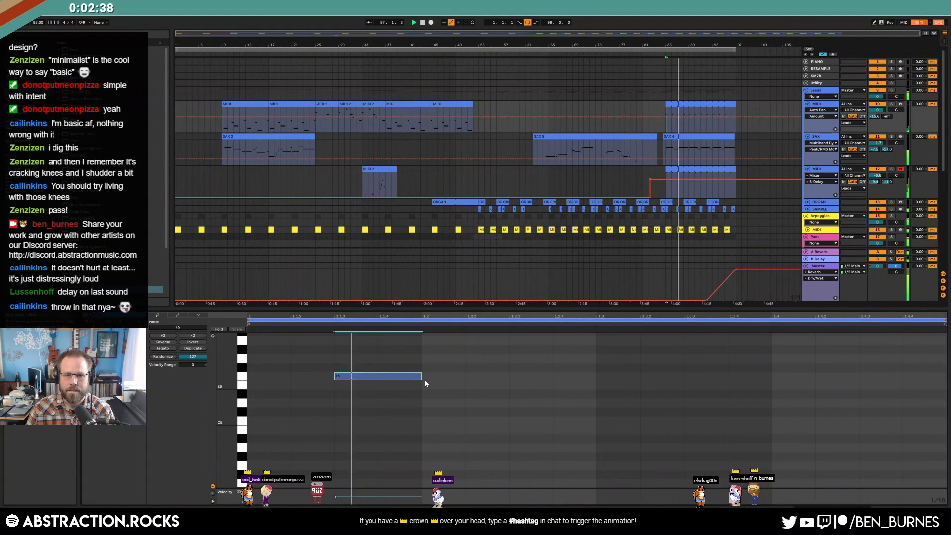
{"action": "left_click_drag", "start_coordinate": [420, 376], "coordinate": [509, 377]}
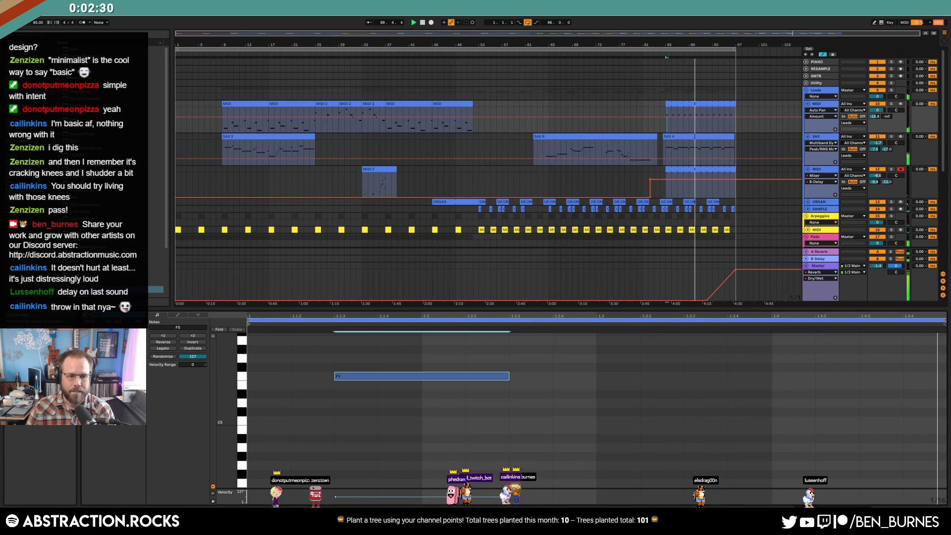
{"action": "left_click", "coordinate": [120, 349]}
{"action": "type", "text": "2"}
{"action": "key", "text": "Return"}
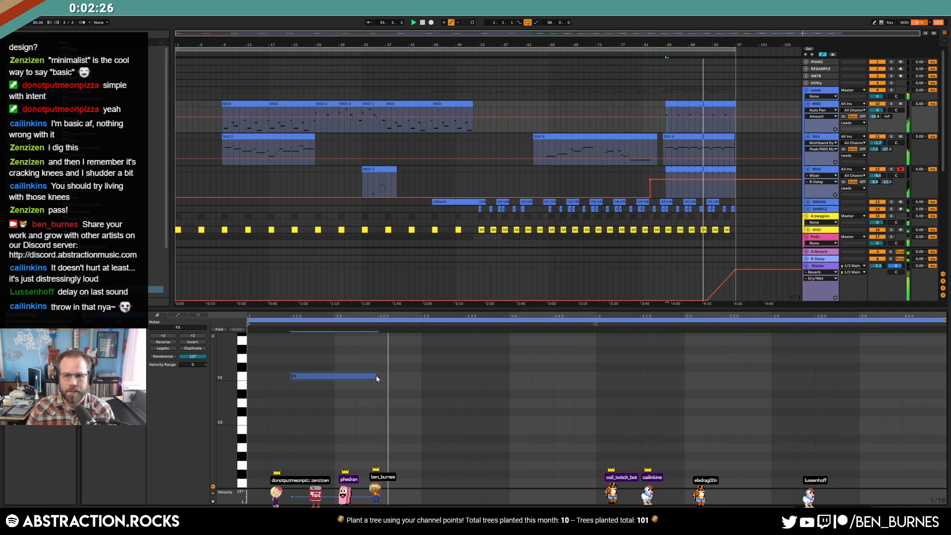
{"action": "mouse_move", "coordinate": [376, 377]}
{"action": "left_mouse_down"}
{"action": "mouse_move", "coordinate": [395, 379]}
{"action": "mouse_move", "coordinate": [371, 380]}
{"action": "mouse_move", "coordinate": [386, 380]}
{"action": "left_mouse_up"}
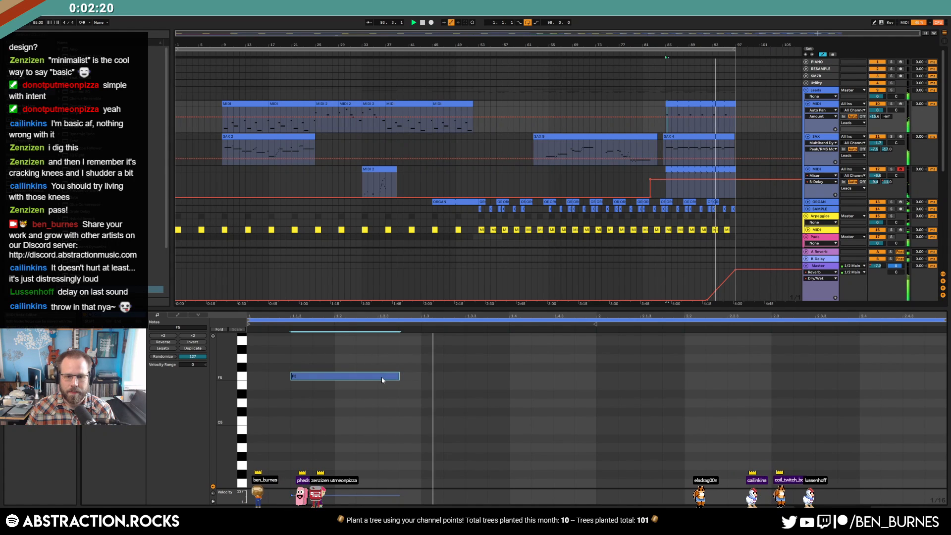
{"action": "key", "text": "shift+Tab"}
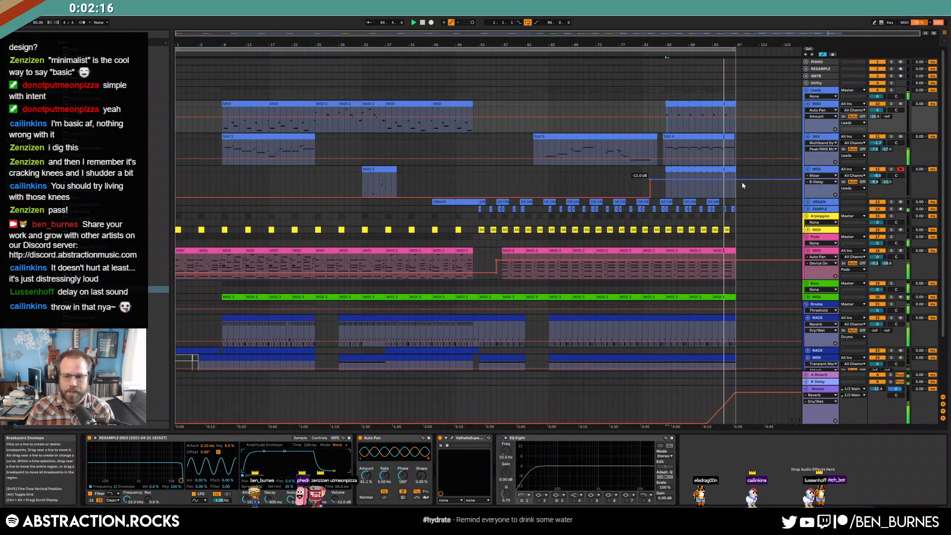
Step: Hide the automation lanes and delete the Reverb from the Master track
{"action": "left_click", "coordinate": [728, 401]}
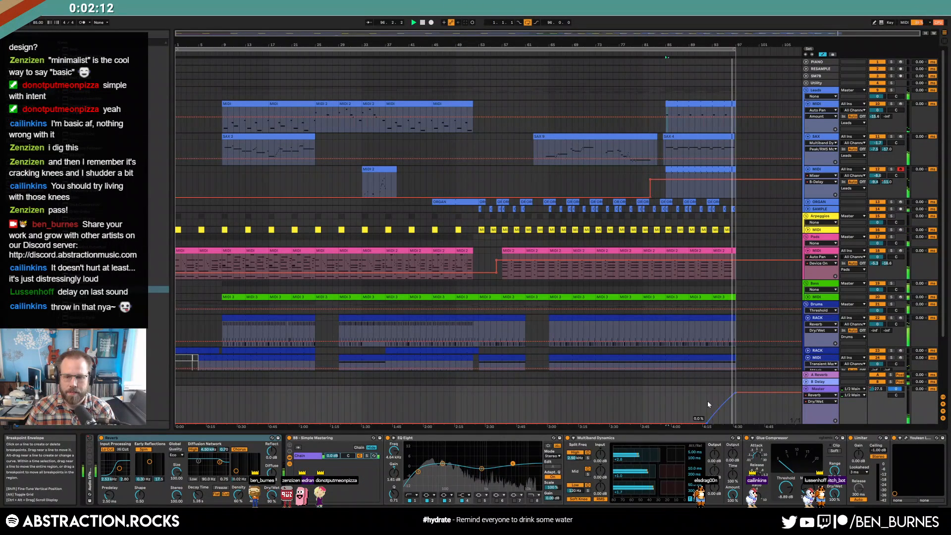
{"action": "key", "text": "a"}
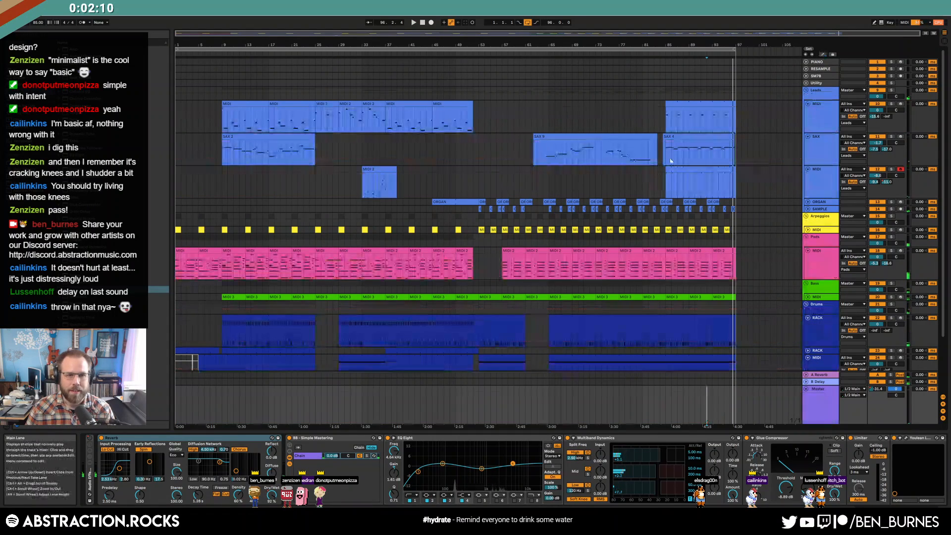
{"action": "left_click", "coordinate": [232, 440]}
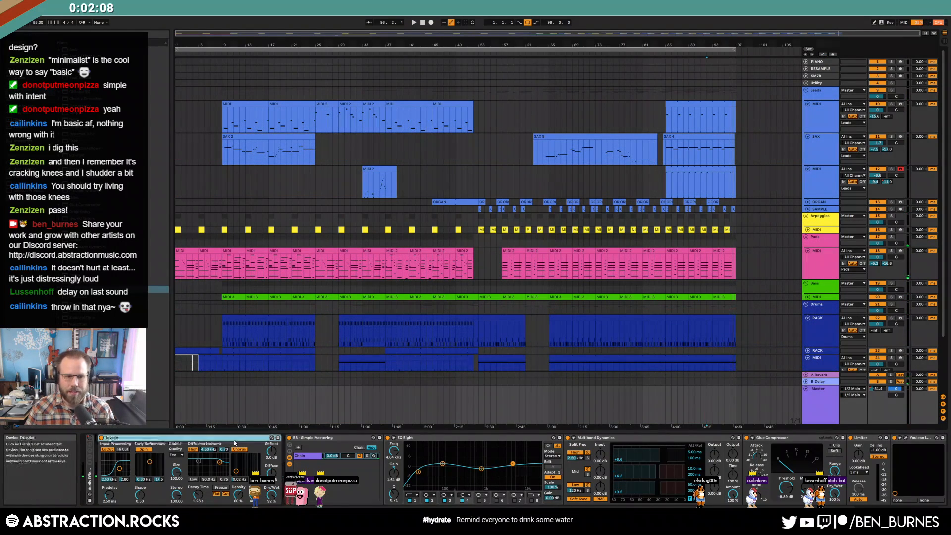
{"action": "key", "text": "Delete"}
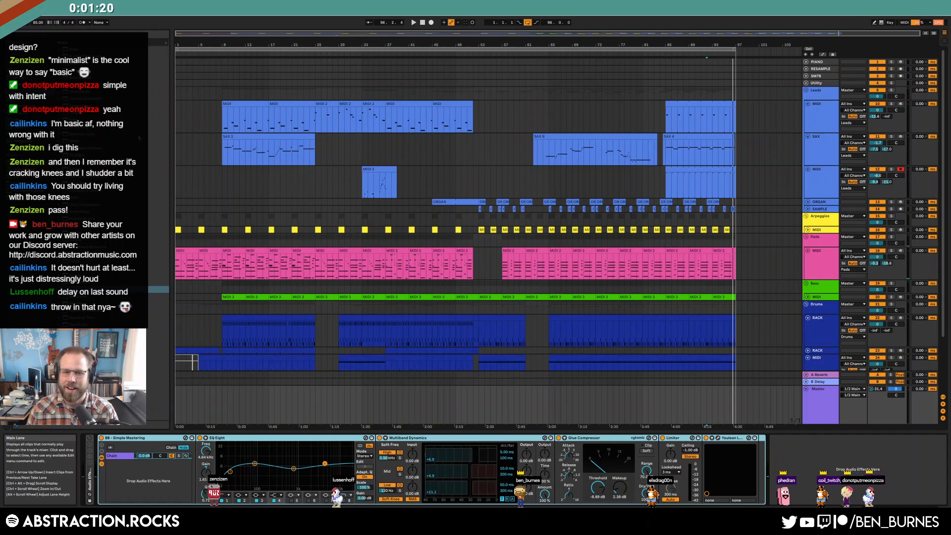
Step: Leave the song stopped, switch to the desktop and clear it by closing the sample library window
{"action": "left_click", "coordinate": [423, 23]}
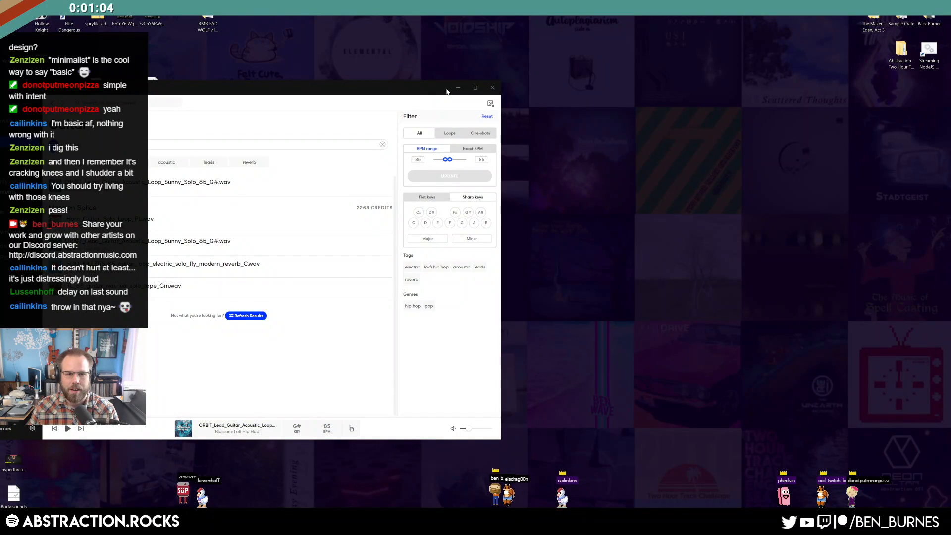
{"action": "left_click", "coordinate": [493, 87]}
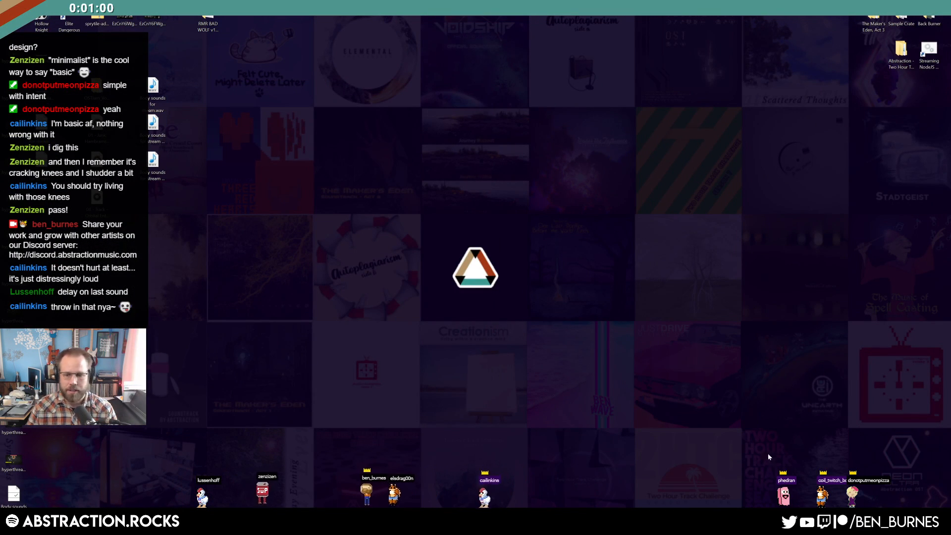
{"action": "key", "text": "alt+Tab"}
{"action": "left_click_drag", "start_coordinate": [552, 79], "coordinate": [950, 79]}
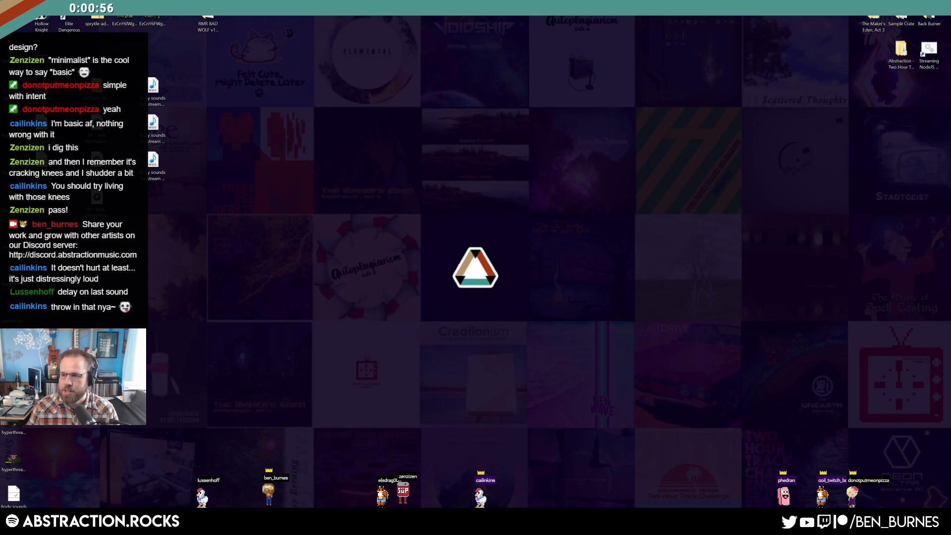
Step: Extract the Tallbeard Studios - Hyperthread archive to the desktop and launch Hyperthread.exe from the extracted folder
{"action": "left_click_drag", "start_coordinate": [950, 337], "coordinate": [202, 298]}
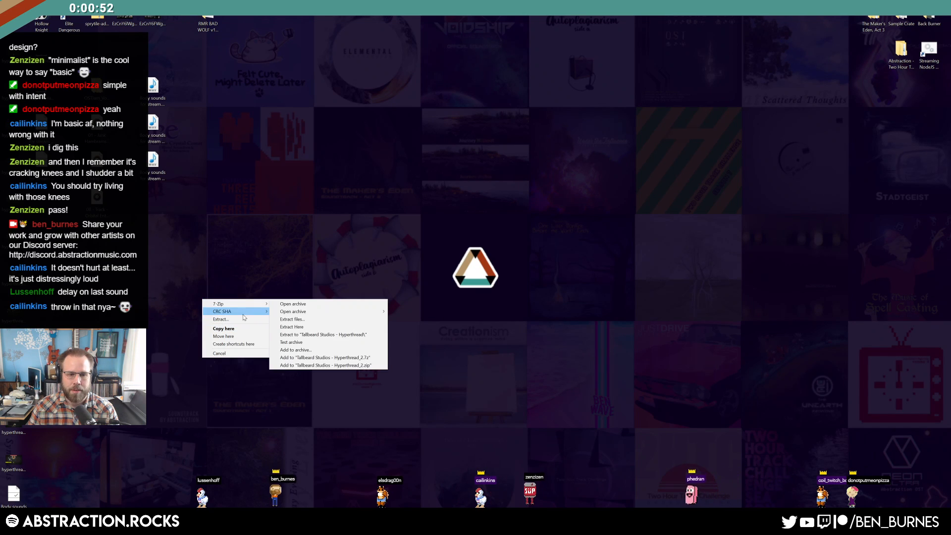
{"action": "left_click", "coordinate": [221, 319]}
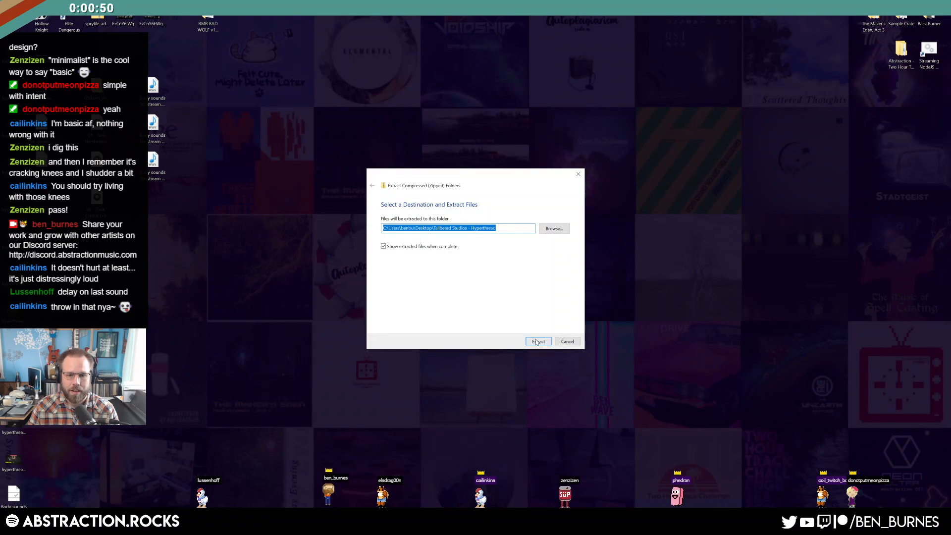
{"action": "left_click", "coordinate": [537, 341]}
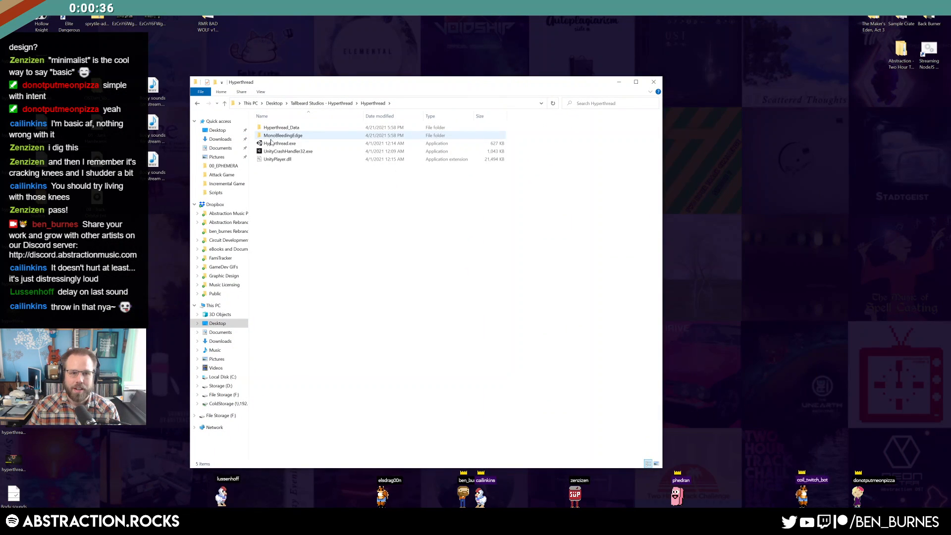
{"action": "left_click", "coordinate": [272, 143]}
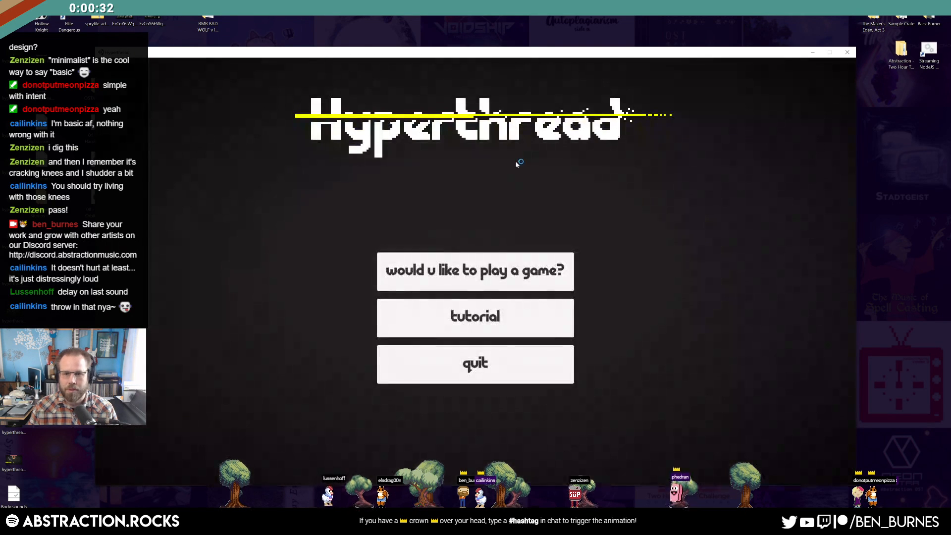
Step: Start the Hyperthread tutorial and collect resources from the floating boxes towards the goal of 10
{"action": "left_click", "coordinate": [492, 322]}
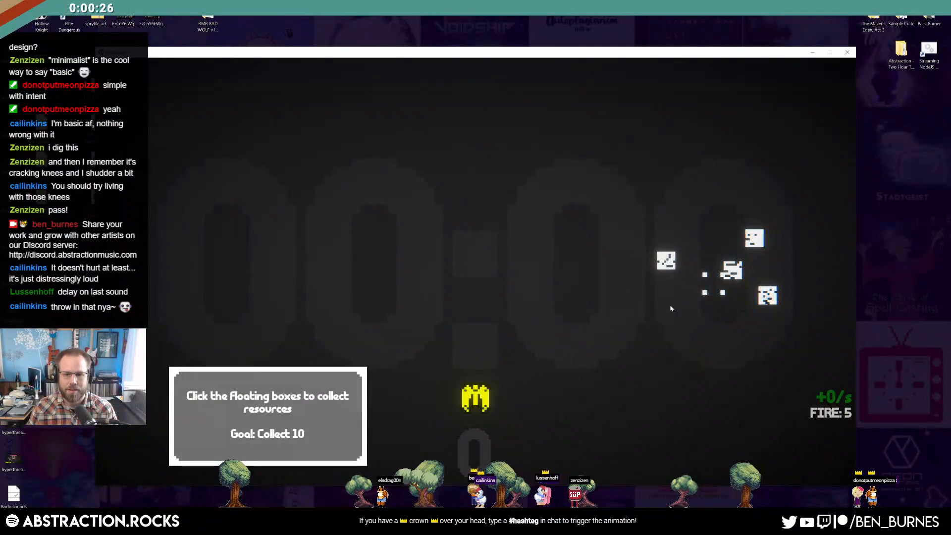
{"action": "left_click", "coordinate": [662, 265]}
{"action": "left_click", "coordinate": [732, 271]}
{"action": "left_click", "coordinate": [754, 240]}
{"action": "left_click", "coordinate": [766, 295]}
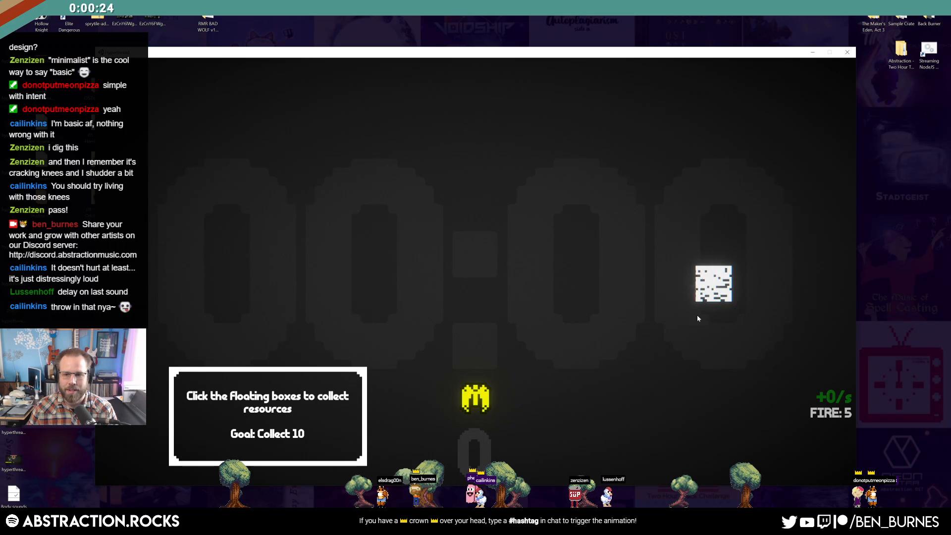
{"action": "left_click", "coordinate": [310, 278]}
{"action": "left_click", "coordinate": [314, 305]}
{"action": "left_click", "coordinate": [252, 340]}
{"action": "left_click", "coordinate": [222, 304]}
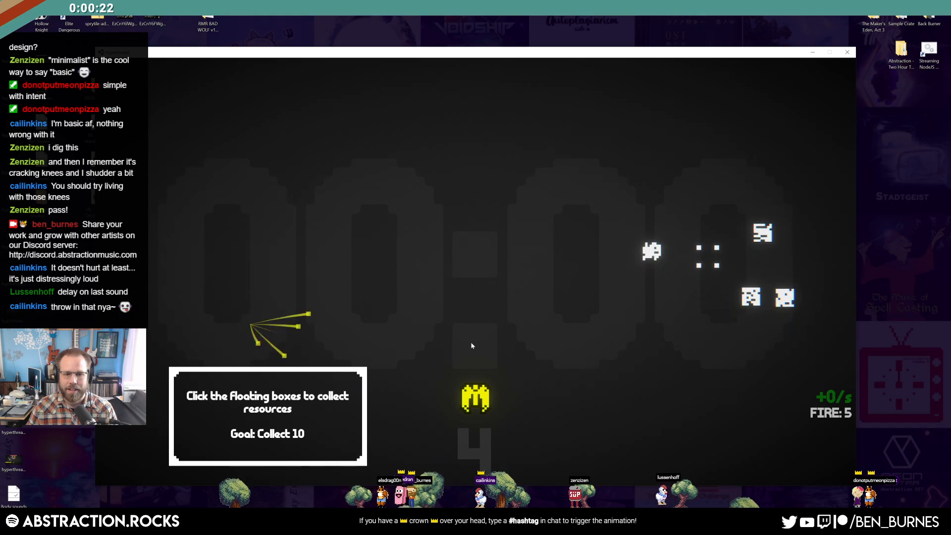
{"action": "left_click", "coordinate": [649, 250]}
{"action": "left_click", "coordinate": [760, 233]}
{"action": "left_click", "coordinate": [750, 296]}
{"action": "left_click", "coordinate": [784, 297]}
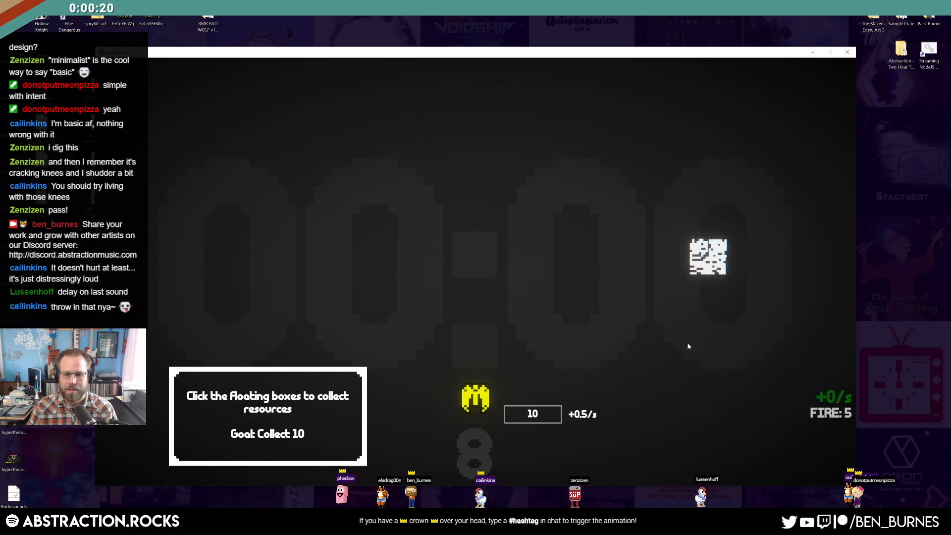
Step: Buy the +0.5/s upgrades costing 10 and 12 resources, collecting floating boxes in between
{"action": "left_click", "coordinate": [529, 414]}
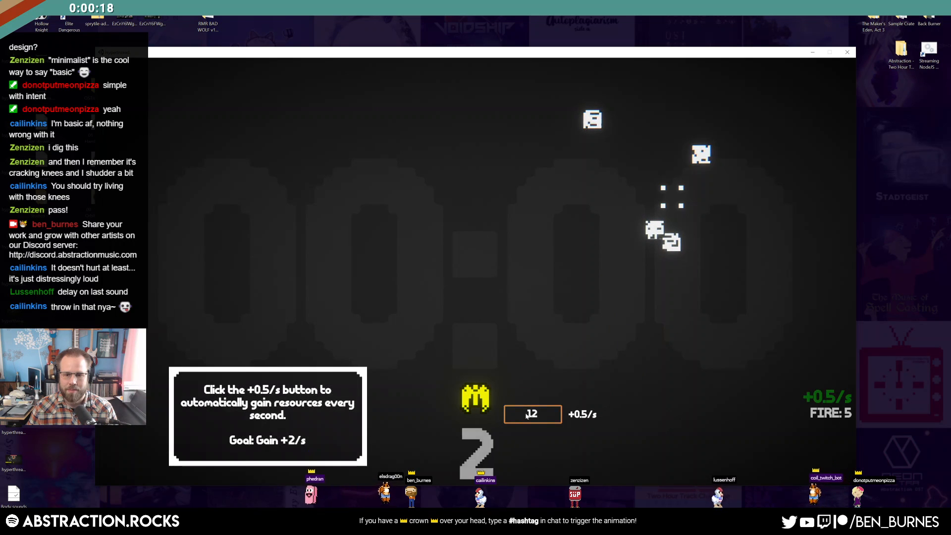
{"action": "left_click", "coordinate": [671, 243]}
{"action": "left_click", "coordinate": [656, 230]}
{"action": "left_click", "coordinate": [698, 152]}
{"action": "left_click", "coordinate": [593, 125]}
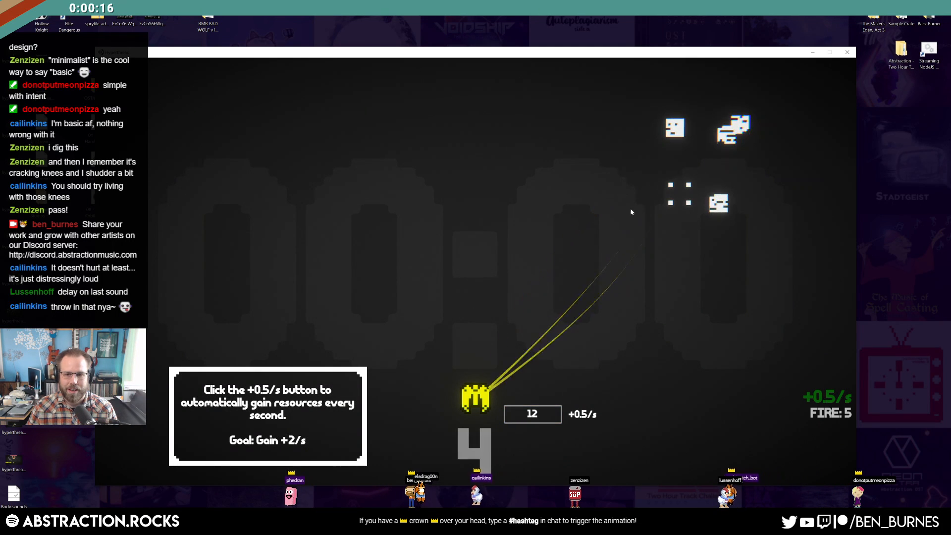
{"action": "left_click", "coordinate": [680, 131]}
{"action": "left_click", "coordinate": [727, 135]}
{"action": "left_click", "coordinate": [742, 126]}
{"action": "left_click", "coordinate": [722, 204]}
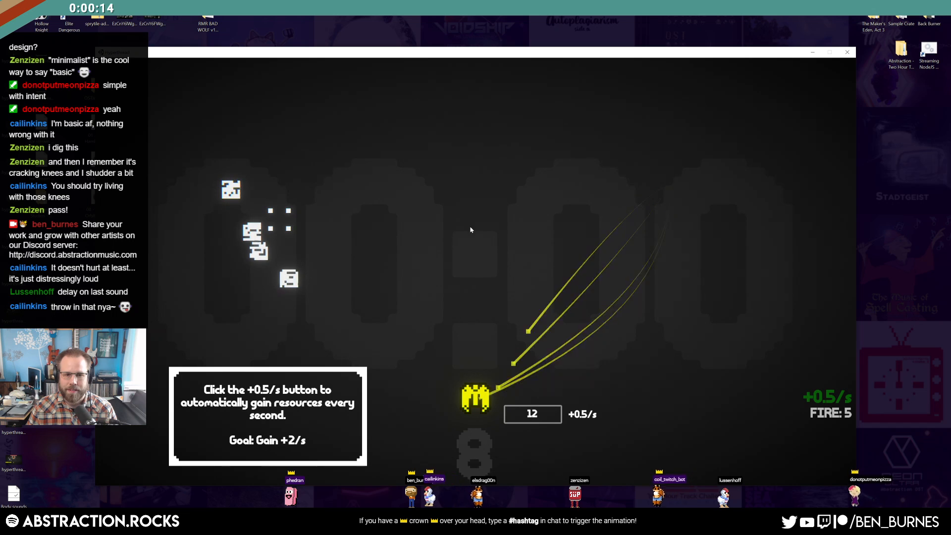
{"action": "left_click", "coordinate": [288, 279]}
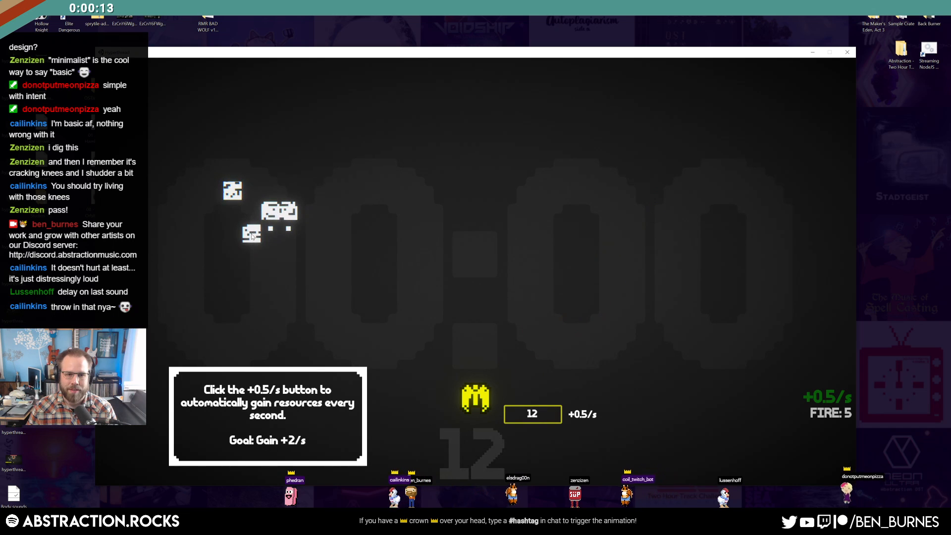
{"action": "left_click", "coordinate": [525, 406]}
Step: Collect more floating boxes and buy the +0.5/s upgrade costing 15 resources
{"action": "left_click", "coordinate": [382, 197]}
{"action": "left_click", "coordinate": [292, 242]}
{"action": "left_click", "coordinate": [242, 236]}
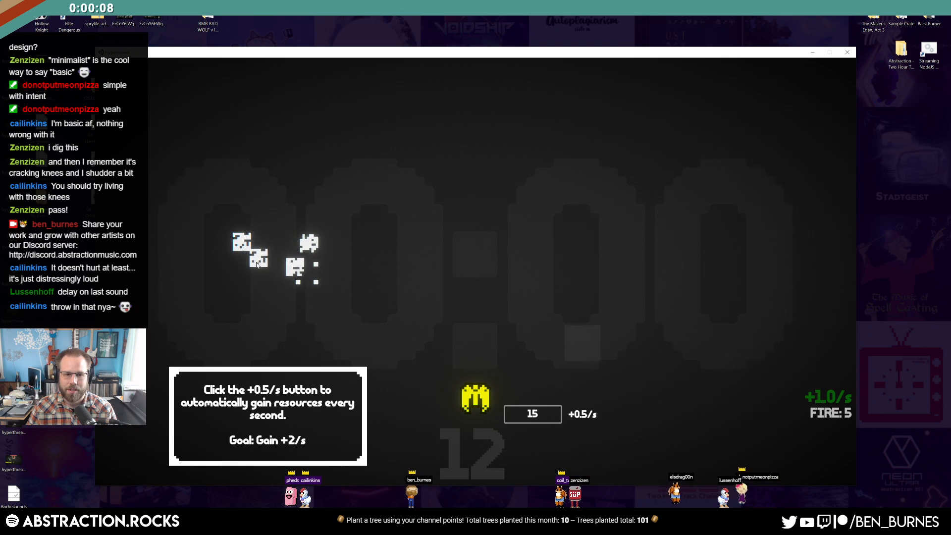
{"action": "left_click", "coordinate": [309, 263]}
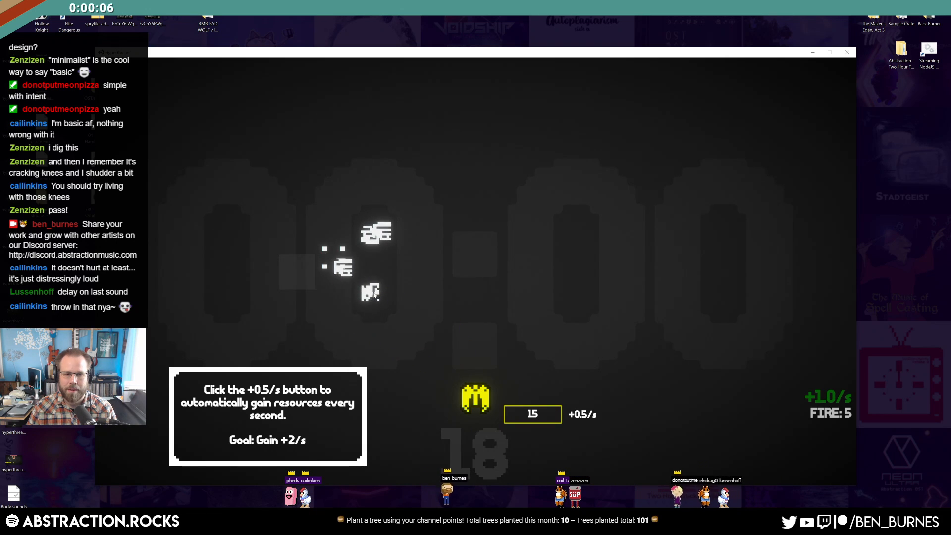
{"action": "left_click", "coordinate": [337, 255]}
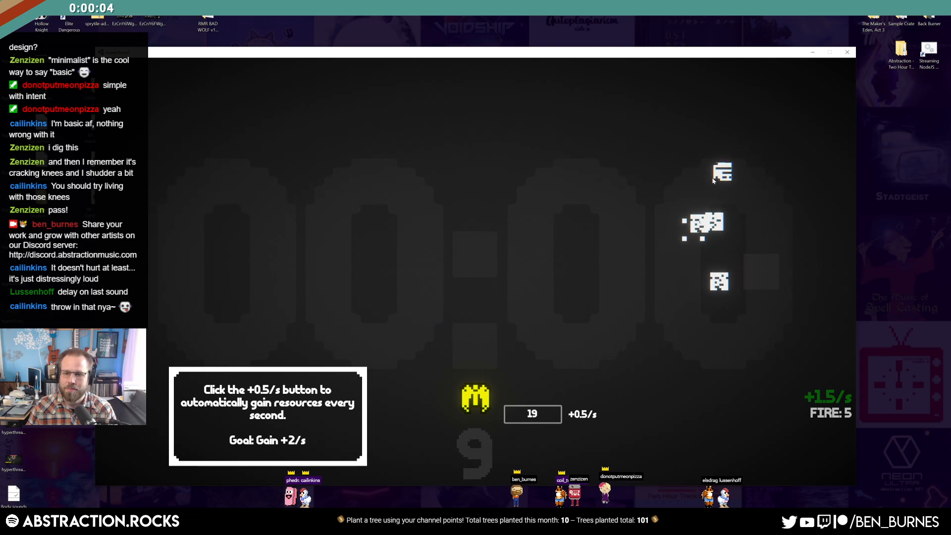
Step: Collect floating boxes and buy the +0.5/s upgrade costing 19 resources to meet the +2/s tutorial goal
{"action": "left_click", "coordinate": [695, 232]}
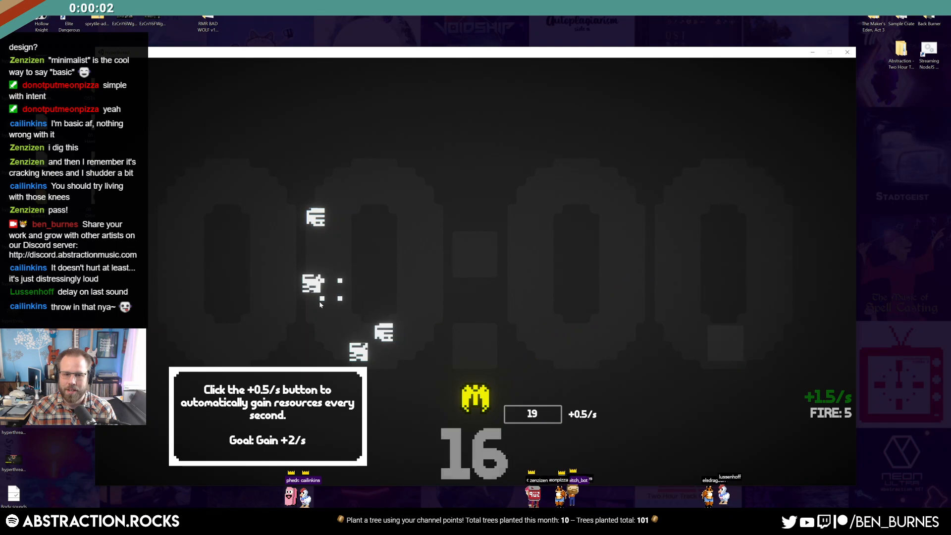
{"action": "left_click", "coordinate": [327, 295]}
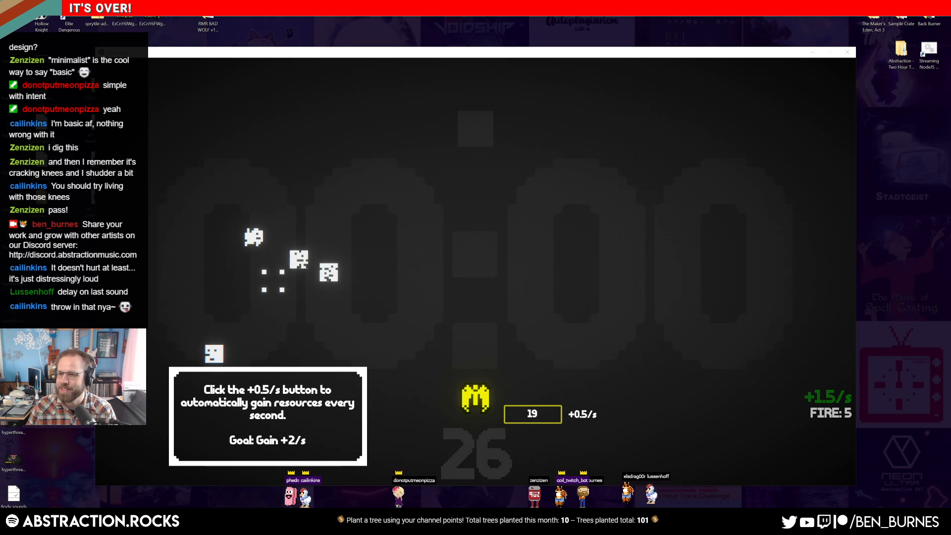
{"action": "left_click", "coordinate": [533, 414]}
Step: Collect the scattered floating boxes to build up resources for firing at the tutorial enemy
{"action": "left_click", "coordinate": [317, 269]}
{"action": "left_click", "coordinate": [297, 263]}
{"action": "left_click", "coordinate": [252, 240]}
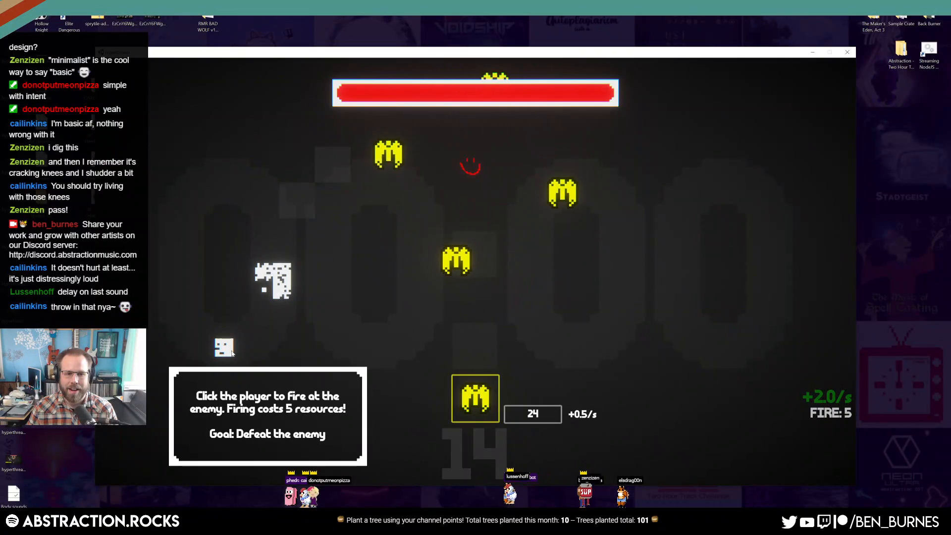
{"action": "left_click", "coordinate": [221, 349]}
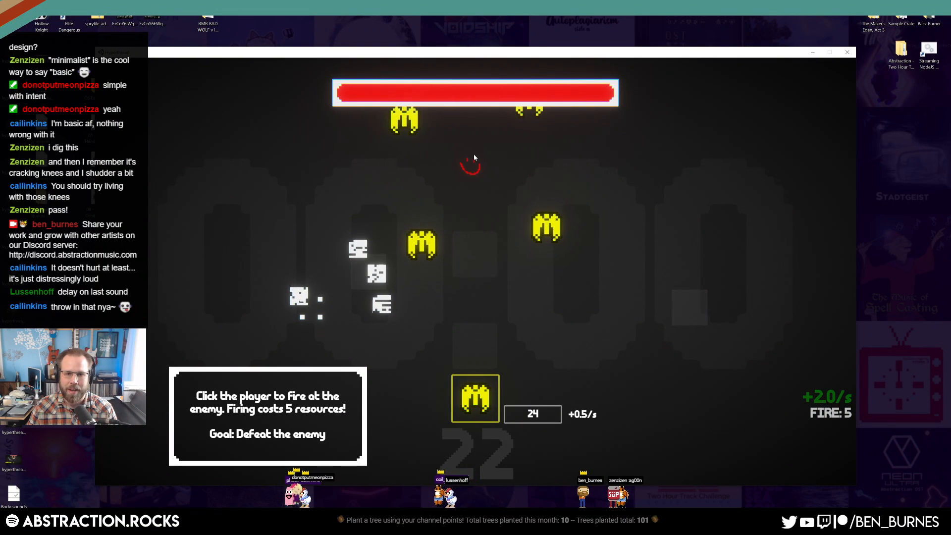
{"action": "left_click", "coordinate": [358, 251]}
{"action": "left_click", "coordinate": [373, 272]}
{"action": "left_click", "coordinate": [380, 302]}
{"action": "left_click", "coordinate": [297, 298]}
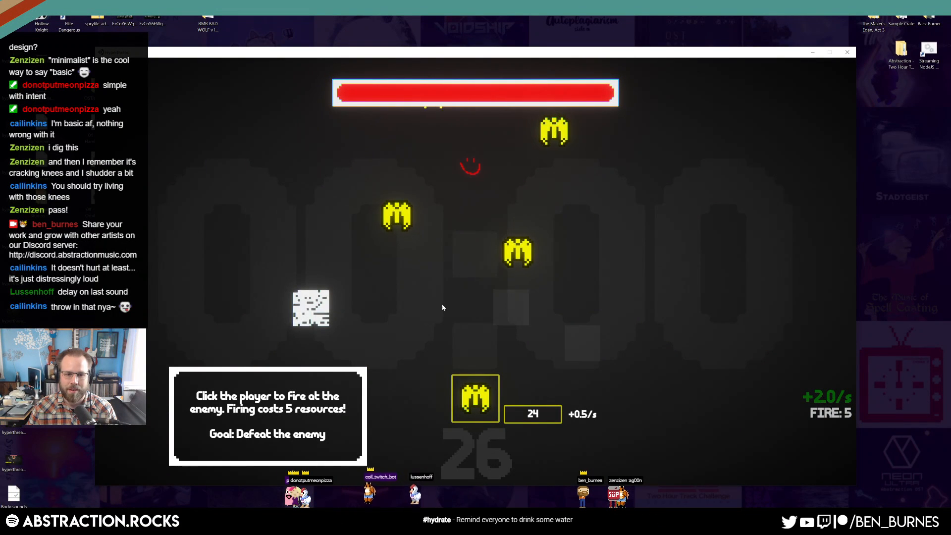
Step: Fire repeatedly at the smiling tutorial enemy and leave the tutorial for the main menu
{"action": "left_click", "coordinate": [489, 406]}
{"action": "left_click", "coordinate": [489, 405]}
{"action": "left_click", "coordinate": [490, 405]}
{"action": "left_click", "coordinate": [489, 405]}
{"action": "left_click", "coordinate": [489, 406]}
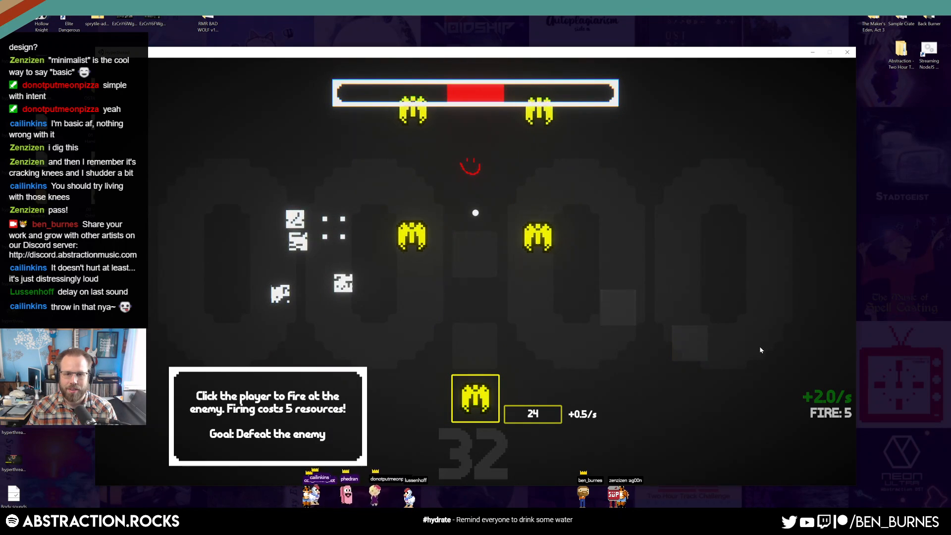
{"action": "key", "text": "Escape"}
Step: Start a regular game and collect floating boxes to buy the first +0.5/s upgrade
{"action": "left_click", "coordinate": [397, 282]}
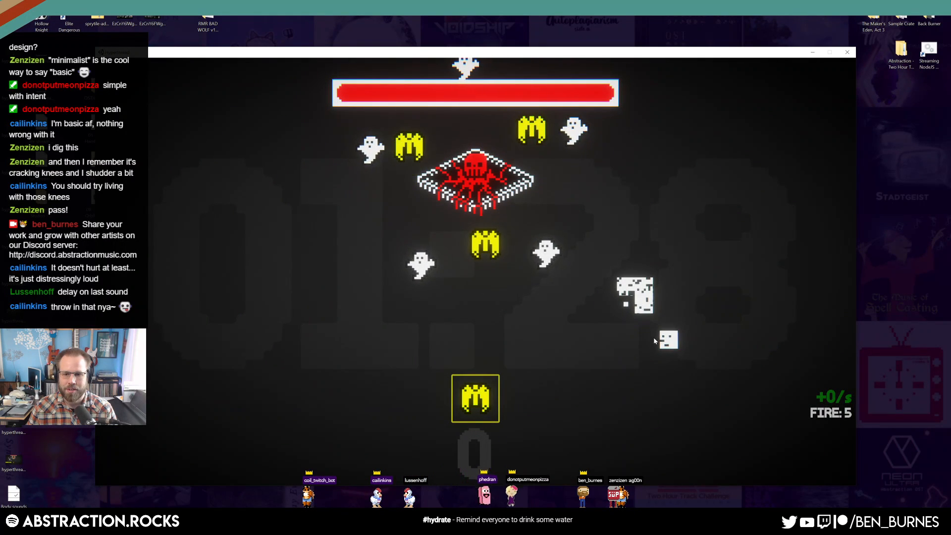
{"action": "left_click_drag", "start_coordinate": [595, 213], "coordinate": [630, 205]}
{"action": "left_click_drag", "start_coordinate": [664, 164], "coordinate": [630, 205]}
{"action": "left_click_drag", "start_coordinate": [696, 142], "coordinate": [630, 205]}
{"action": "left_click_drag", "start_coordinate": [685, 223], "coordinate": [631, 206]}
{"action": "left_click_drag", "start_coordinate": [331, 196], "coordinate": [299, 240]}
{"action": "left_click_drag", "start_coordinate": [257, 218], "coordinate": [299, 240]}
{"action": "left_click", "coordinate": [551, 419]}
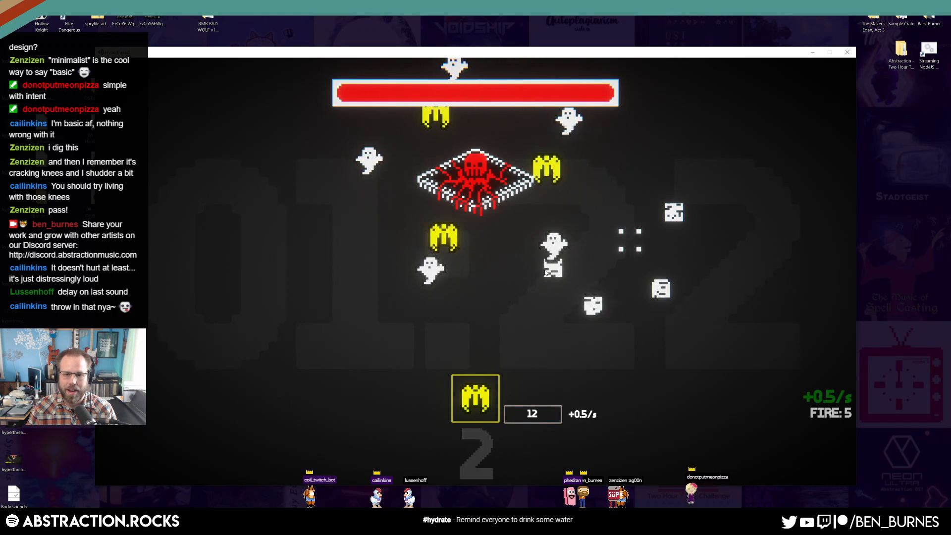
Step: Collect floating boxes on both sides of the arena and buy the +0.5/s upgrade costing 12 resources
{"action": "left_click", "coordinate": [553, 269]}
{"action": "left_click", "coordinate": [596, 305]}
{"action": "left_click", "coordinate": [662, 289]}
{"action": "left_click", "coordinate": [677, 215]}
{"action": "left_click", "coordinate": [294, 264]}
{"action": "left_click", "coordinate": [304, 240]}
{"action": "left_click", "coordinate": [265, 332]}
{"action": "left_click", "coordinate": [182, 305]}
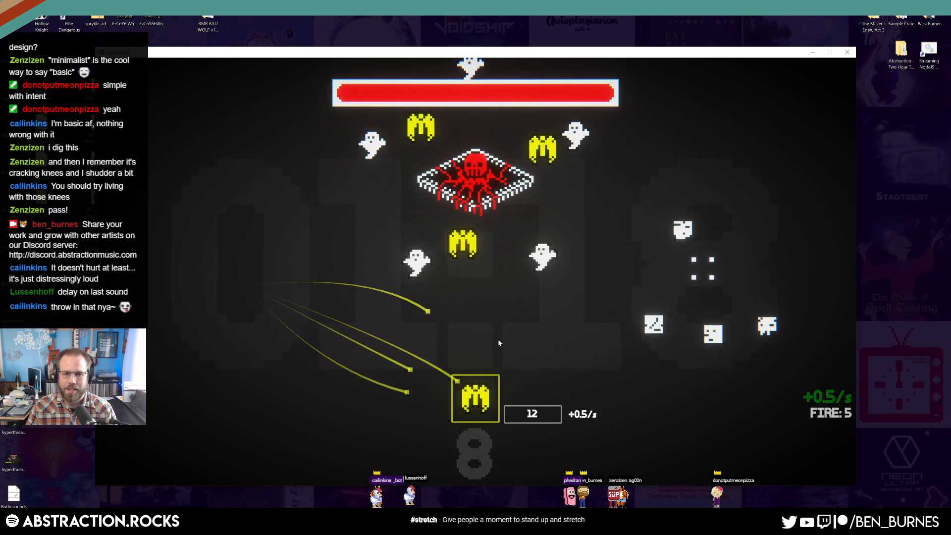
{"action": "left_click", "coordinate": [652, 325]}
{"action": "left_click", "coordinate": [712, 333]}
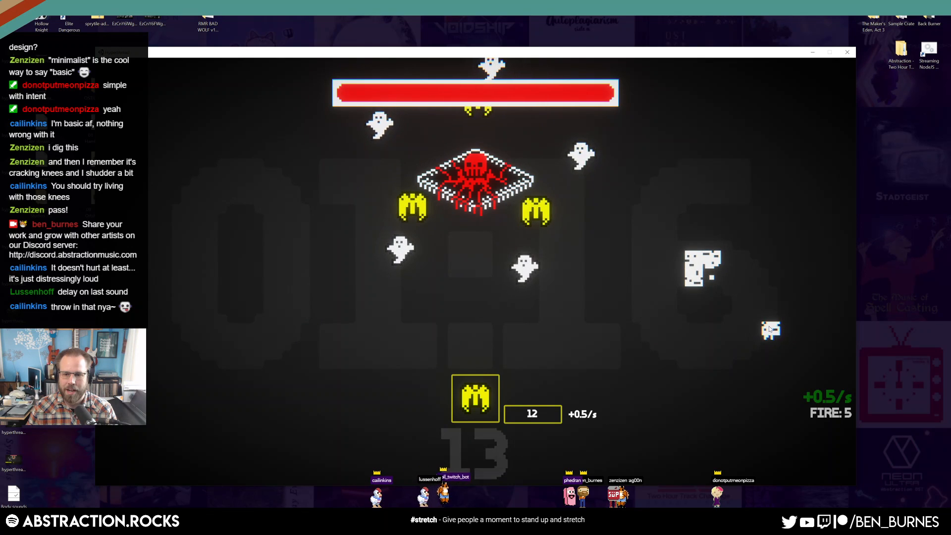
{"action": "left_click", "coordinate": [769, 329]}
{"action": "left_click", "coordinate": [553, 411]}
Step: Gather more floating boxes and buy the +0.5/s upgrade costing 15 resources
{"action": "left_click", "coordinate": [686, 266]}
{"action": "left_click", "coordinate": [734, 317]}
{"action": "left_click", "coordinate": [709, 346]}
{"action": "left_click", "coordinate": [275, 279]}
{"action": "left_click", "coordinate": [233, 295]}
{"action": "left_click", "coordinate": [612, 279]}
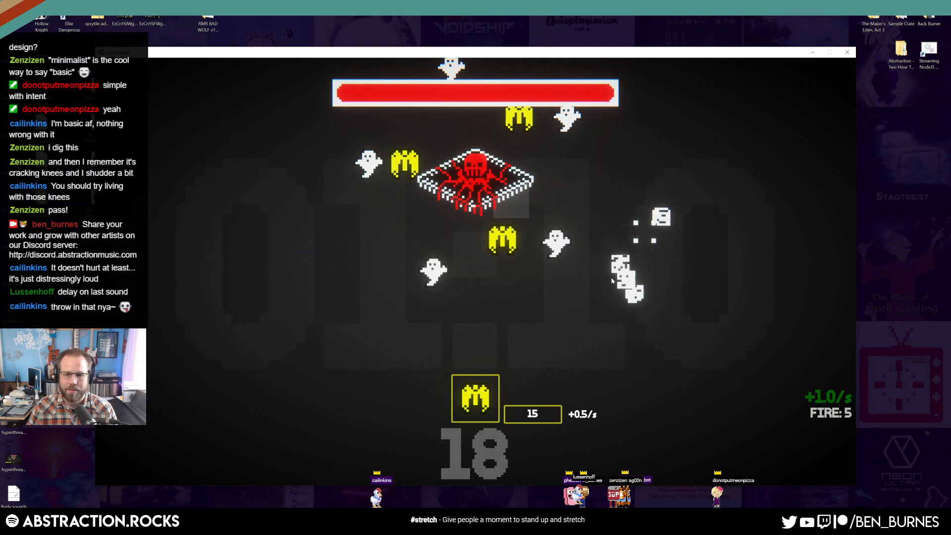
{"action": "left_click", "coordinate": [624, 273]}
{"action": "left_click", "coordinate": [630, 294]}
{"action": "left_click", "coordinate": [551, 411]}
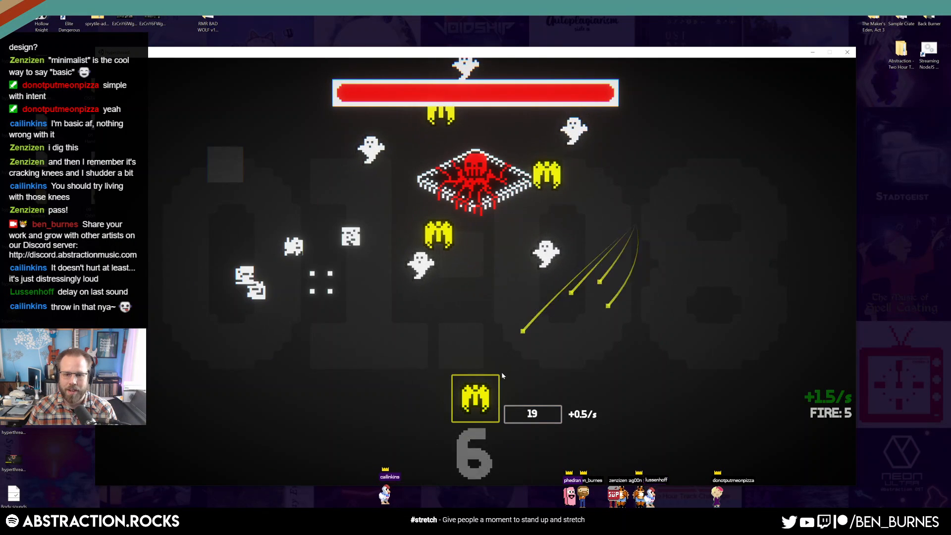
Step: Collect the four floating boxes and buy the +0.5/s upgrade costing 19 resources
{"action": "left_click", "coordinate": [352, 239]}
{"action": "left_click", "coordinate": [295, 243]}
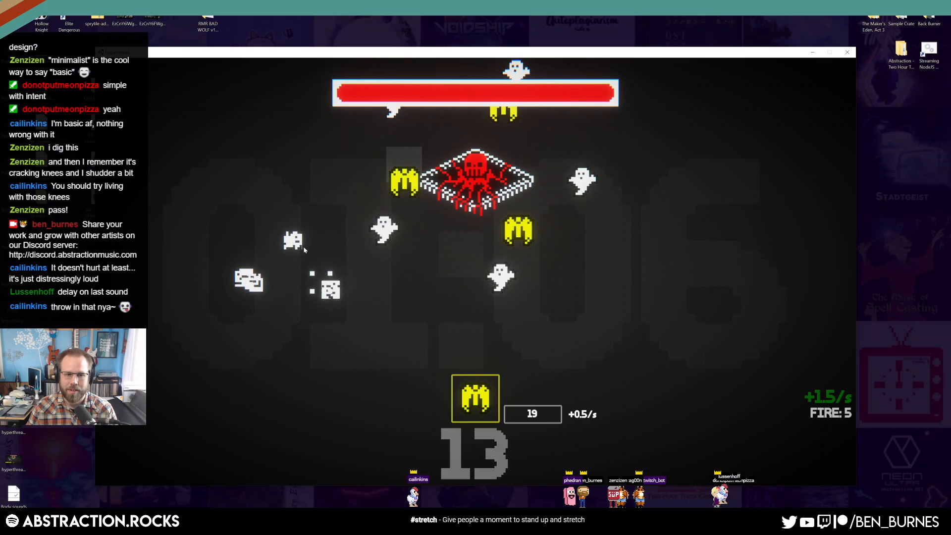
{"action": "left_click", "coordinate": [245, 277]}
{"action": "left_click", "coordinate": [257, 287]}
{"action": "left_click", "coordinate": [533, 414]}
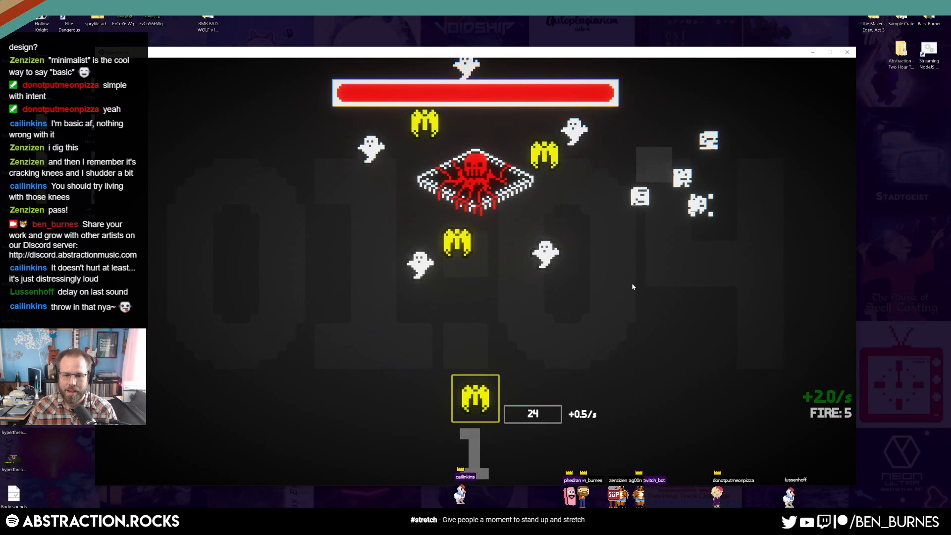
Step: Collect a few more floating boxes and fire the first shots at the red skull boss
{"action": "left_click", "coordinate": [694, 195]}
{"action": "left_click", "coordinate": [707, 138]}
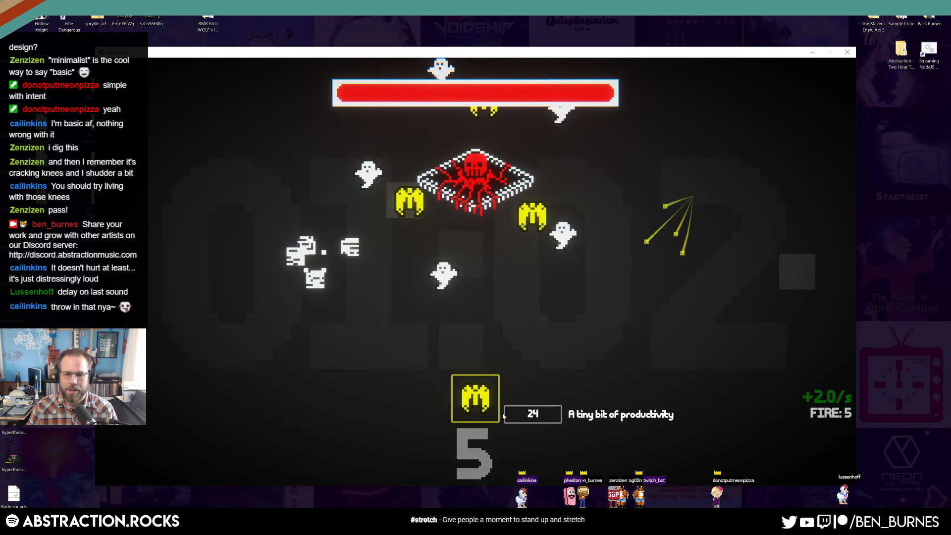
{"action": "left_click", "coordinate": [475, 402]}
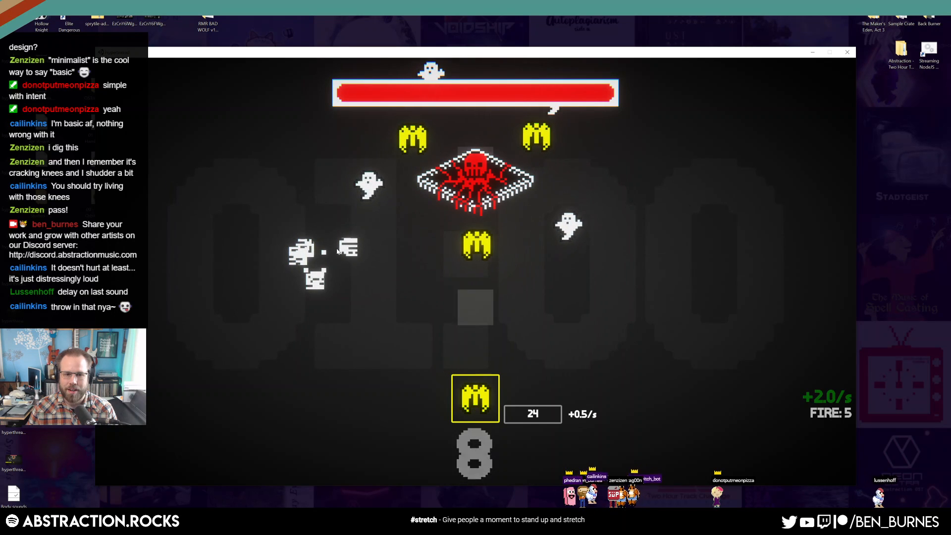
{"action": "left_click", "coordinate": [325, 260]}
{"action": "left_click", "coordinate": [493, 398]}
{"action": "left_click", "coordinate": [493, 398]}
{"action": "left_click", "coordinate": [493, 398]}
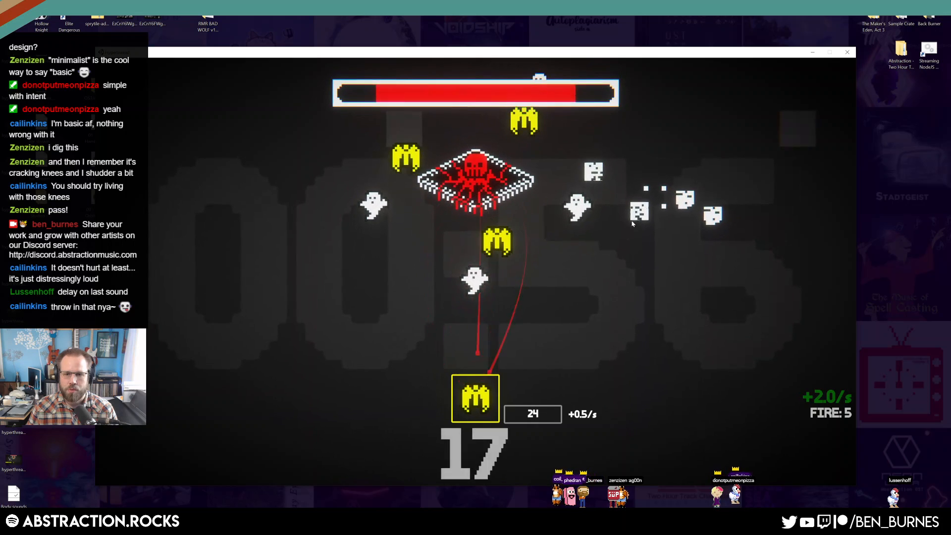
Step: Spend the remaining resources on repeated volleys of shots at the red skull boss
{"action": "left_click", "coordinate": [479, 404]}
{"action": "left_click", "coordinate": [481, 406]}
{"action": "left_click", "coordinate": [481, 405]}
{"action": "left_click", "coordinate": [481, 406]}
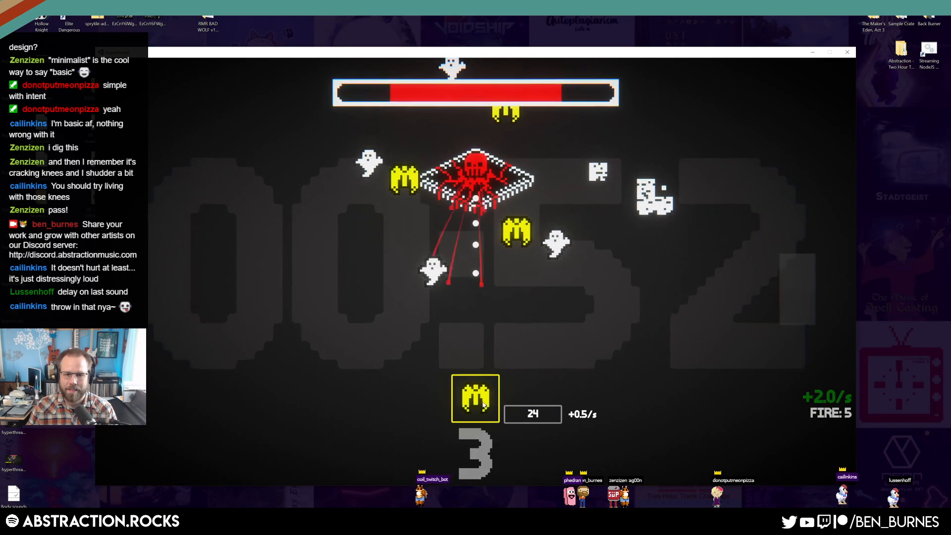
{"action": "left_click", "coordinate": [481, 409]}
{"action": "left_click", "coordinate": [479, 409]}
{"action": "left_click", "coordinate": [480, 410]}
{"action": "left_click", "coordinate": [480, 409]}
Step: Leave the current round, quit Hyperthread and close its folder window
{"action": "key", "text": "Escape"}
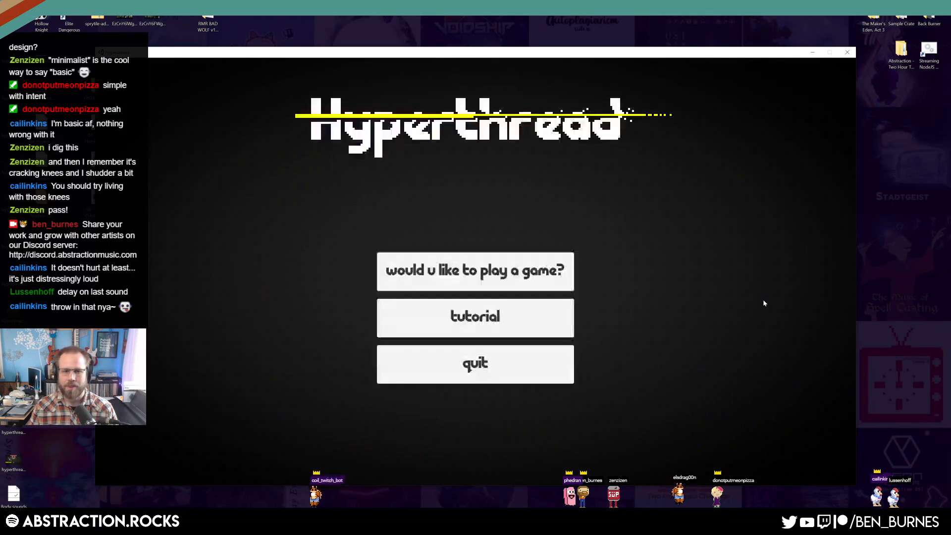
{"action": "left_click", "coordinate": [543, 368]}
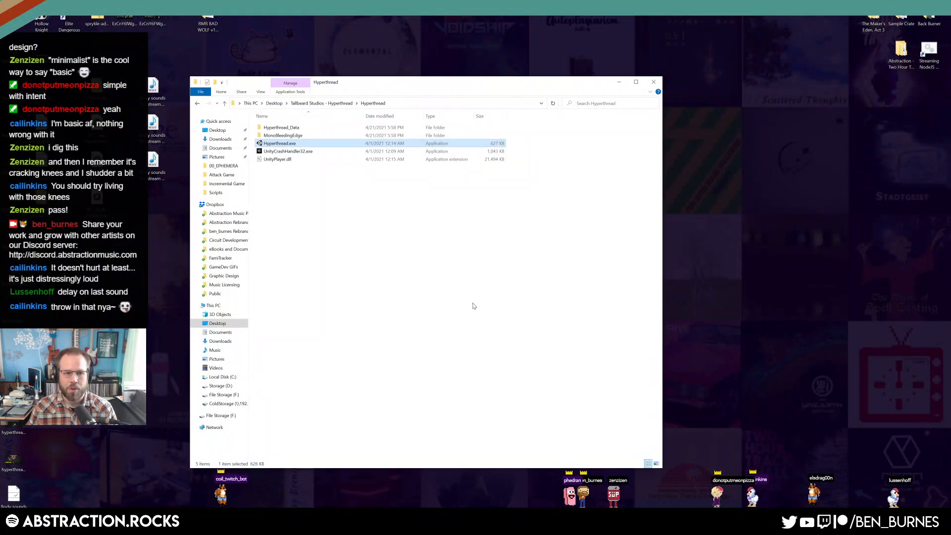
{"action": "left_click", "coordinate": [653, 83]}
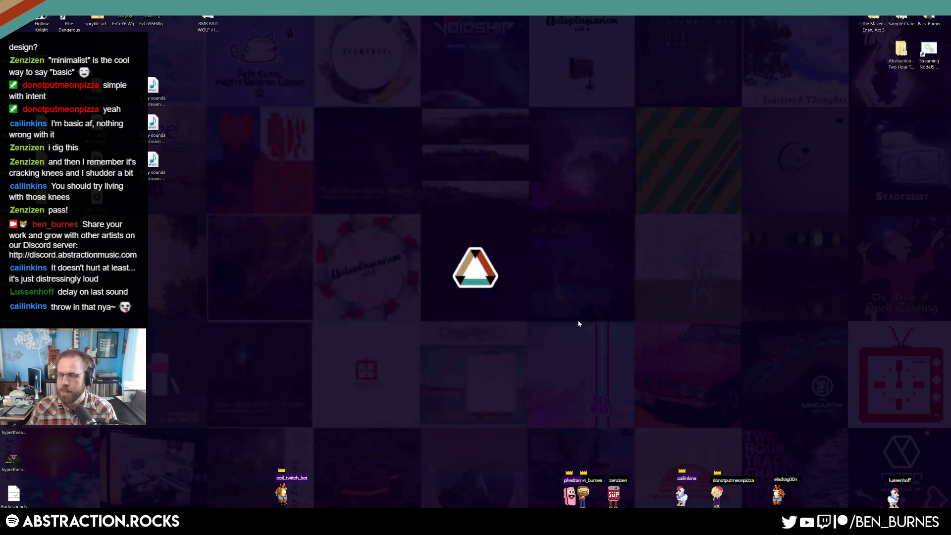